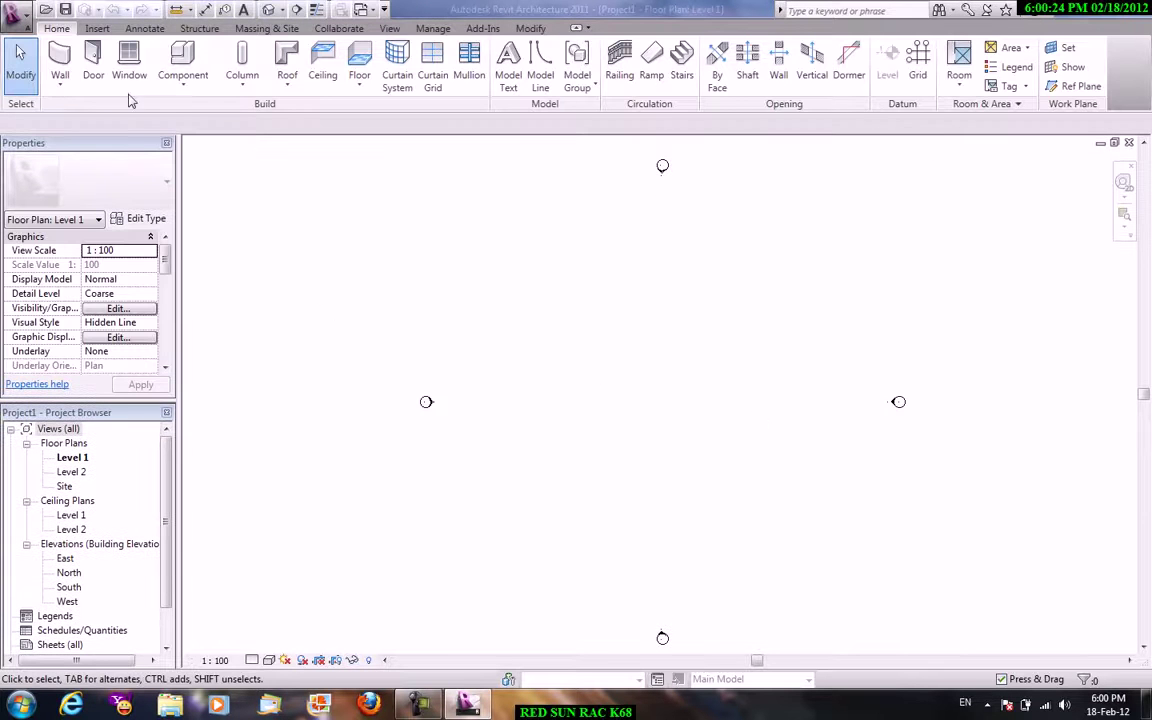
Draw one 8500 mm Generic - 200mm wall on Level 1 with its top constrained to Level 2.
{"action": "left_click", "coordinate": [60, 86]}
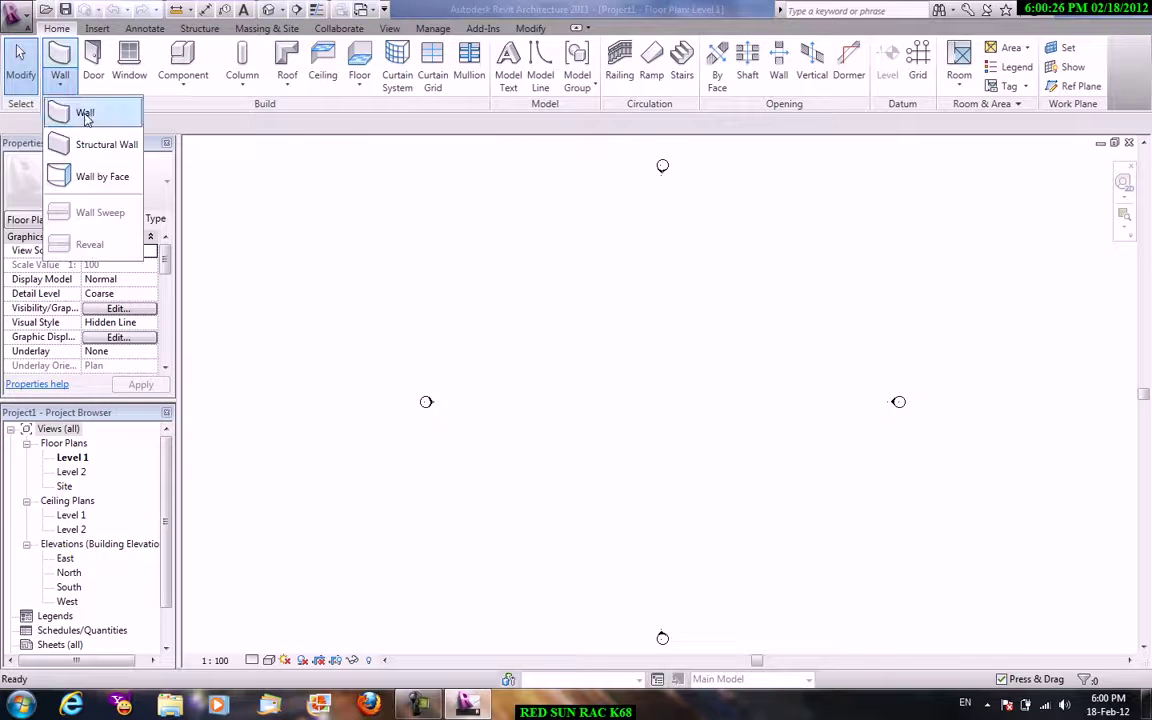
{"action": "left_click", "coordinate": [85, 114]}
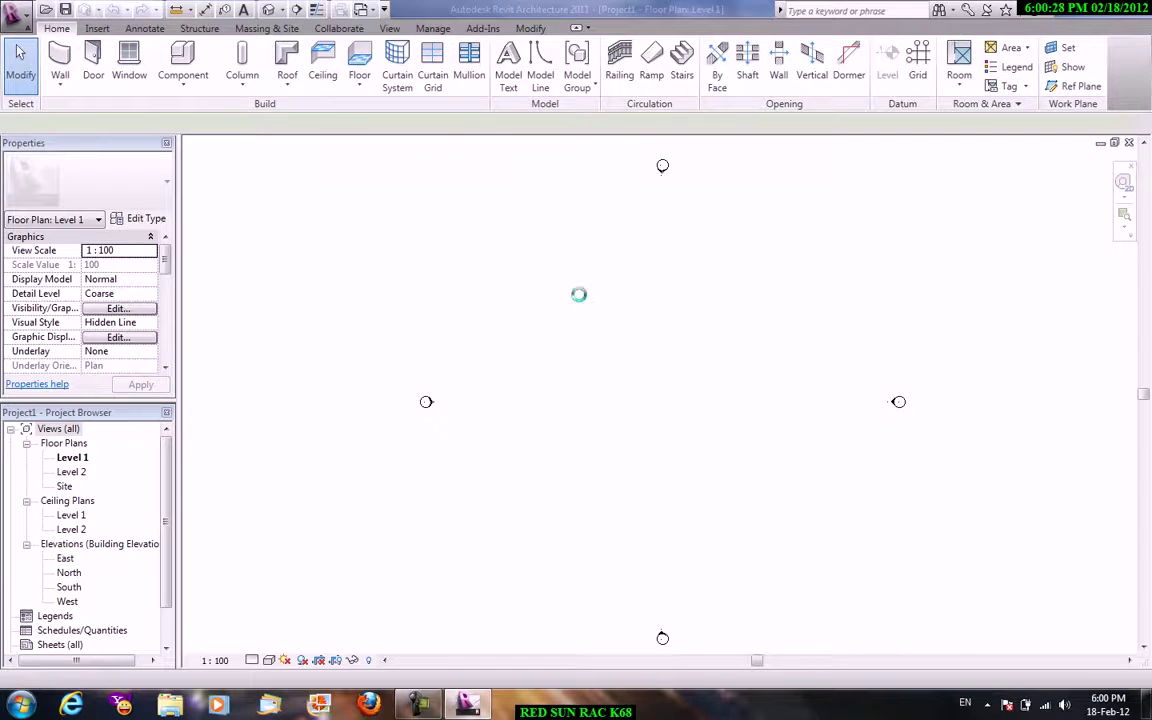
{"action": "left_click", "coordinate": [160, 124]}
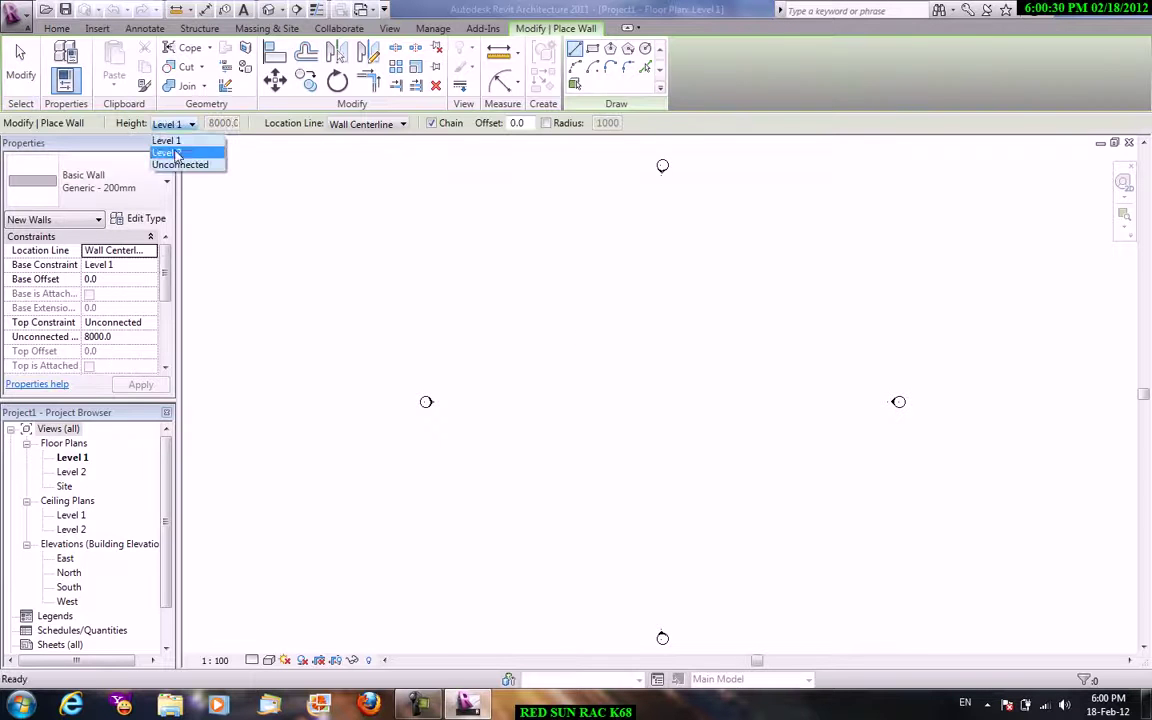
{"action": "left_click", "coordinate": [165, 151]}
{"action": "left_click", "coordinate": [537, 361]}
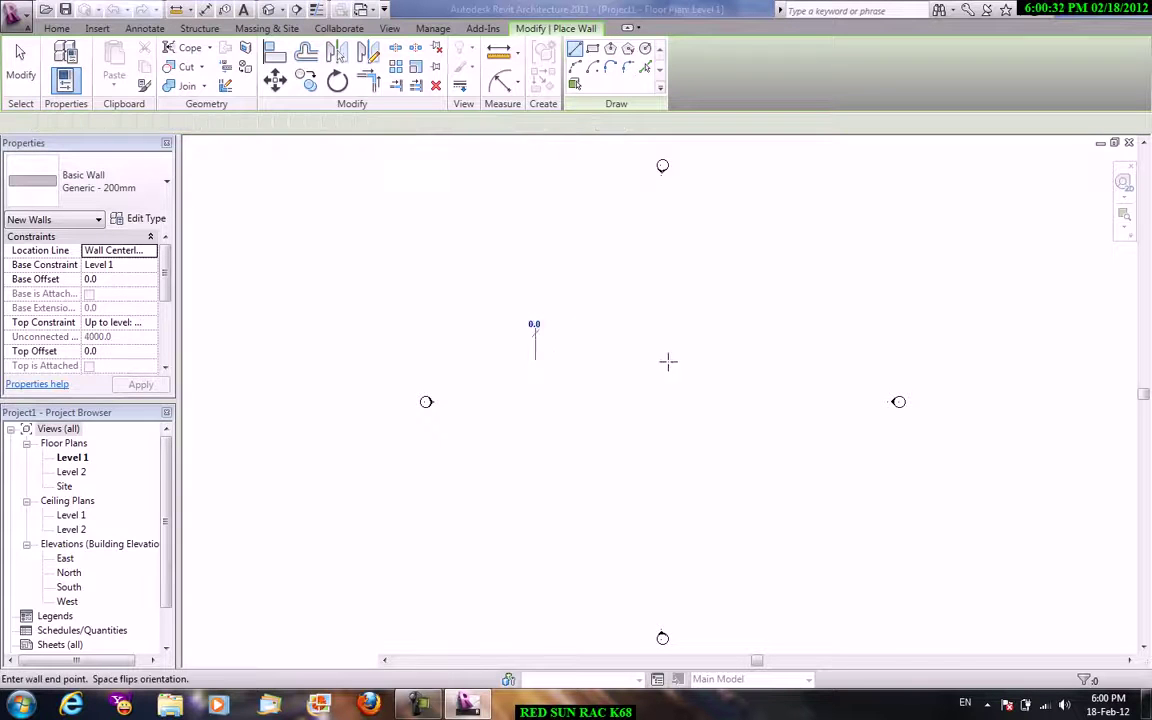
{"action": "left_click", "coordinate": [617, 361]}
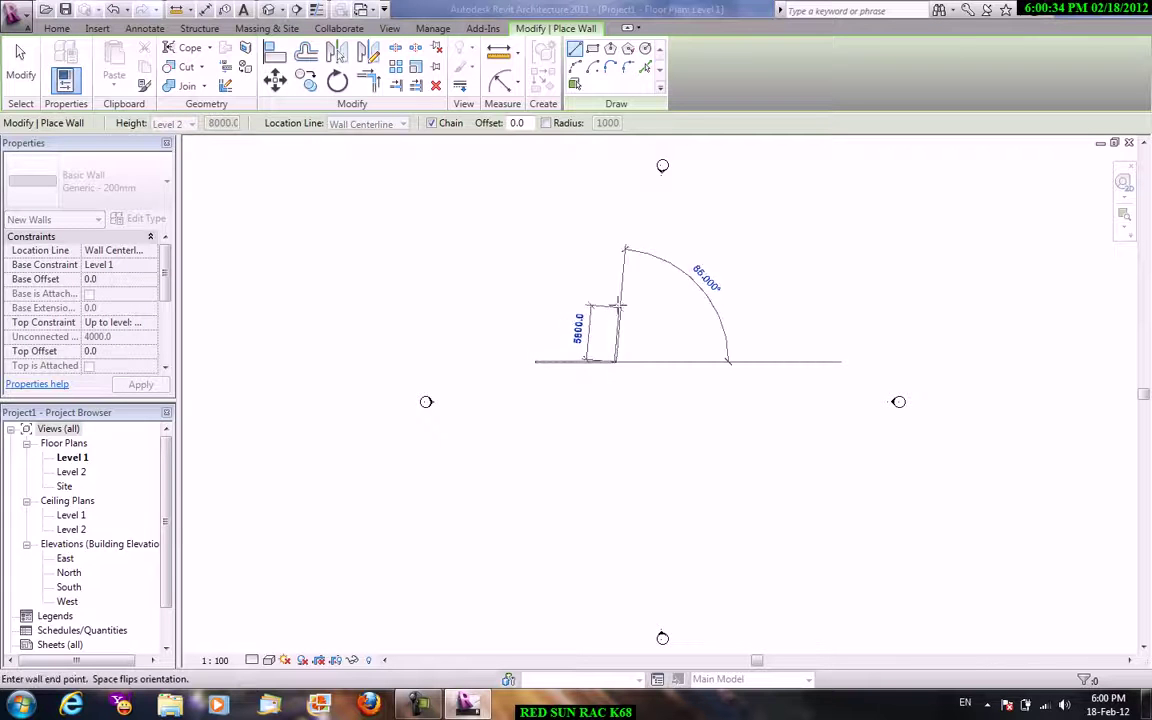
{"action": "right_click", "coordinate": [660, 334]}
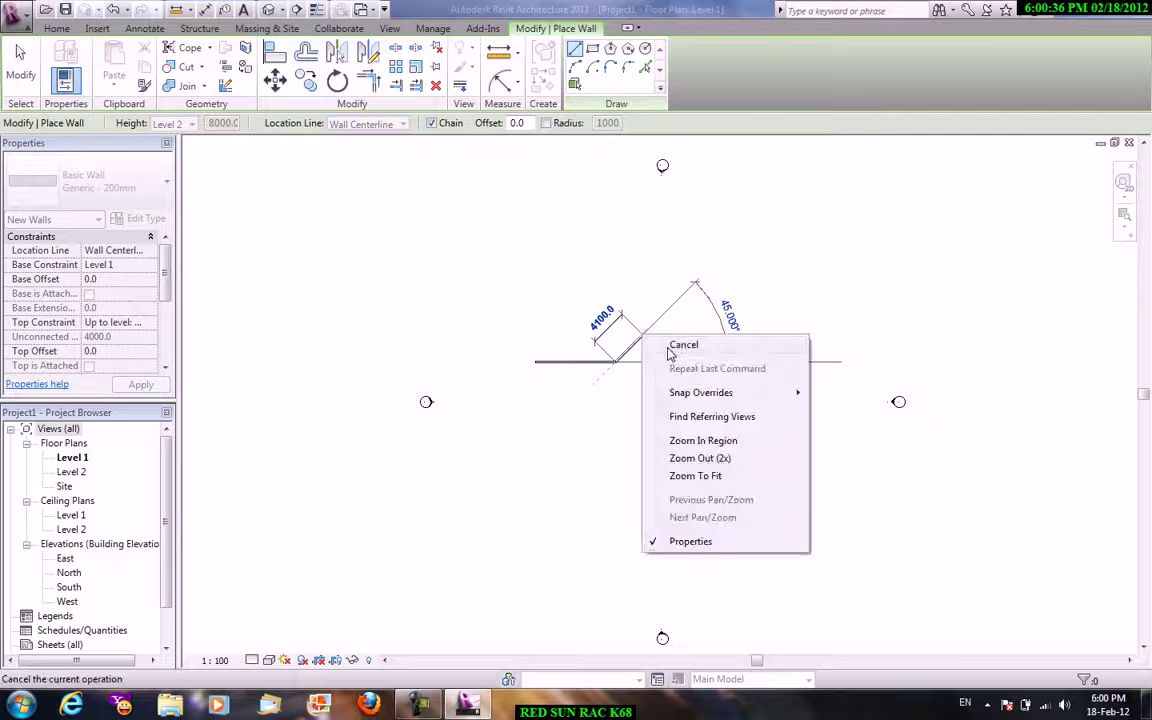
{"action": "left_click", "coordinate": [675, 343]}
{"action": "right_click", "coordinate": [662, 321]}
{"action": "left_click", "coordinate": [672, 332]}
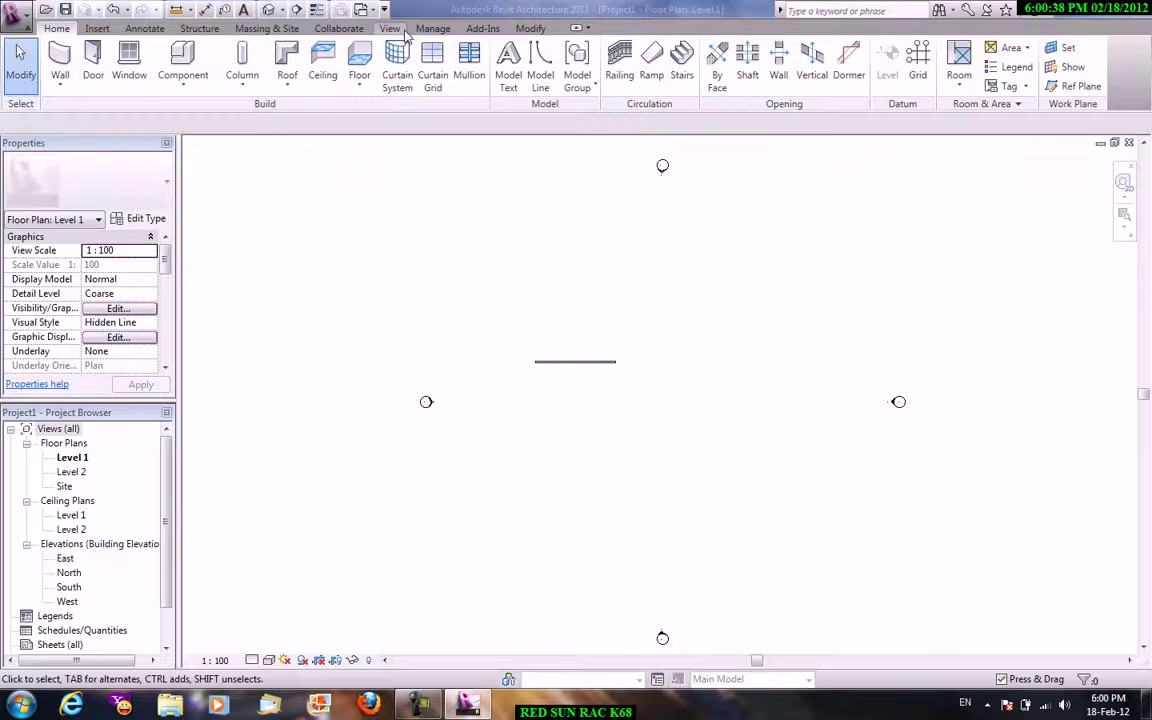
Switch to the 3D view and add a Cornice wall sweep near the wall's top.
{"action": "left_click", "coordinate": [386, 75]}
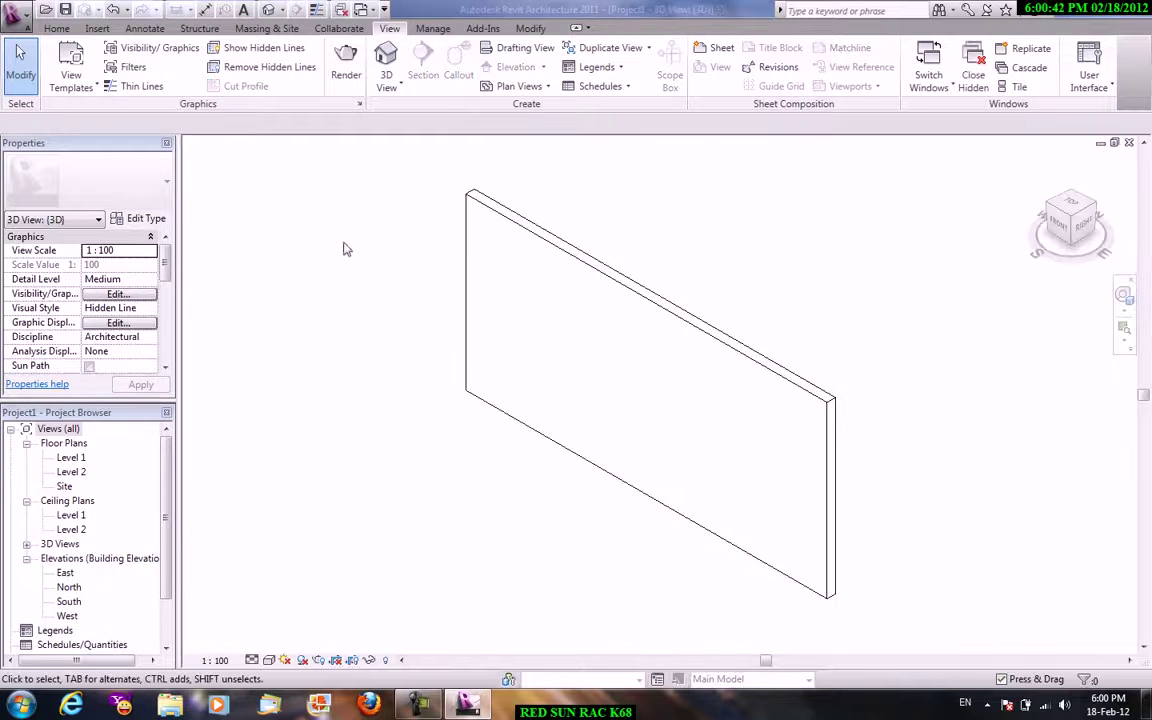
{"action": "left_click", "coordinate": [58, 29]}
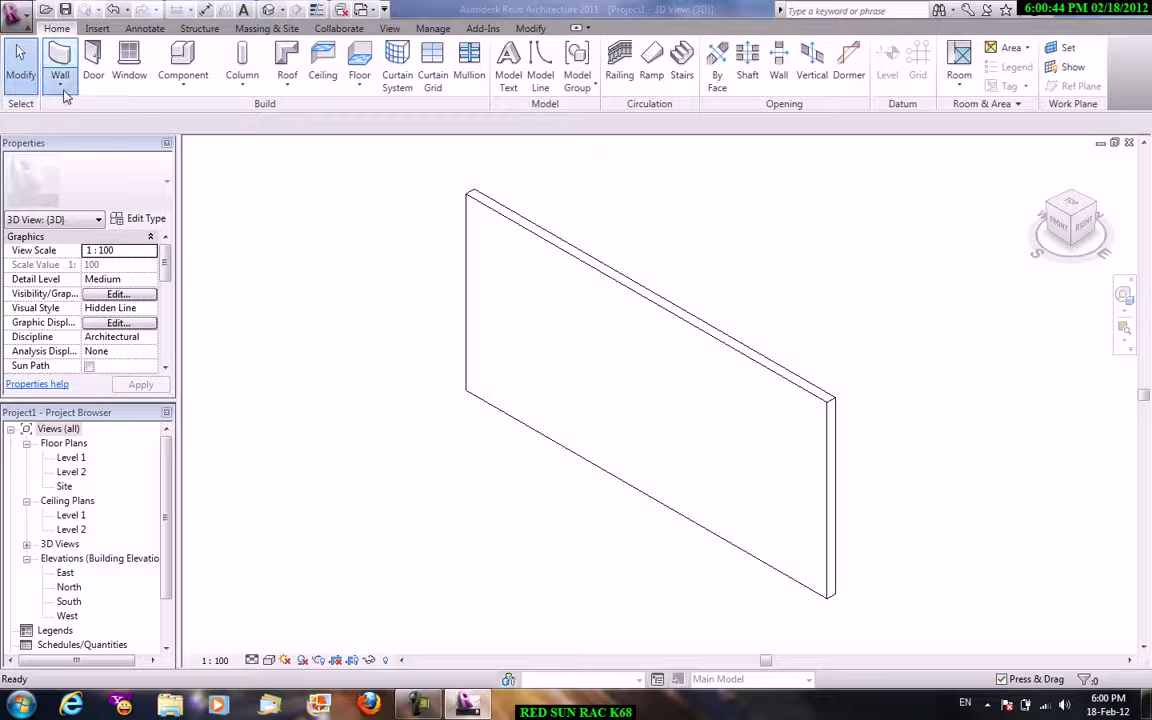
{"action": "left_click", "coordinate": [62, 90]}
{"action": "left_click", "coordinate": [104, 213]}
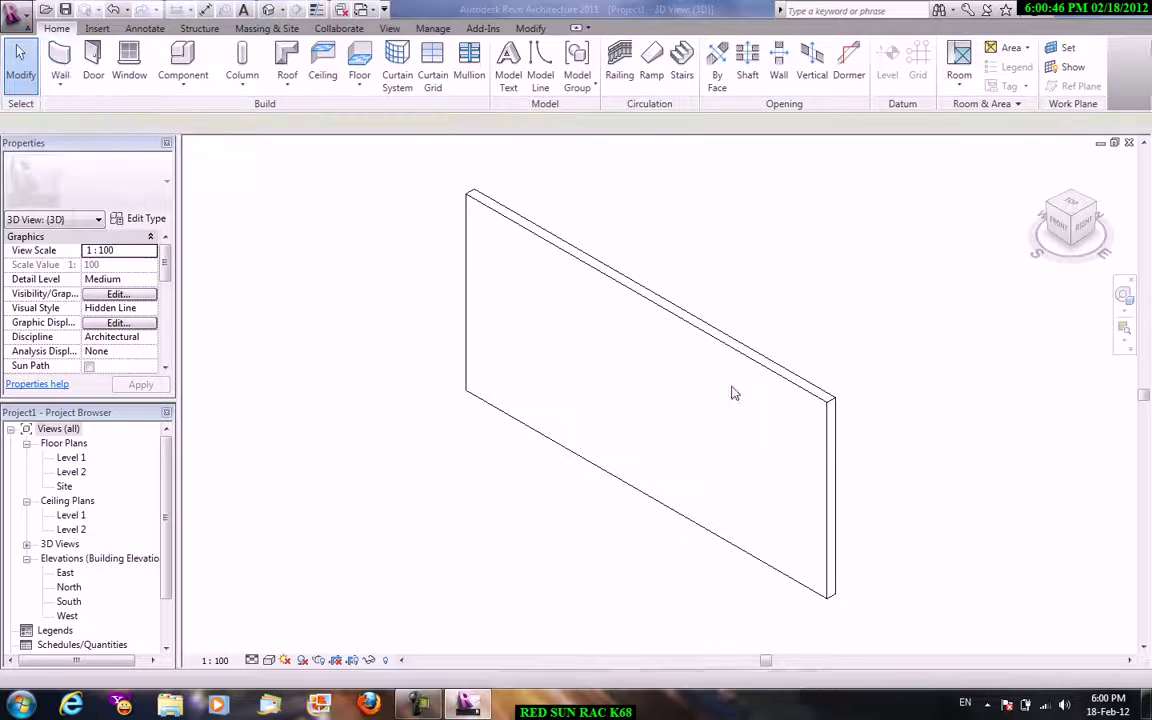
{"action": "right_click", "coordinate": [572, 191]}
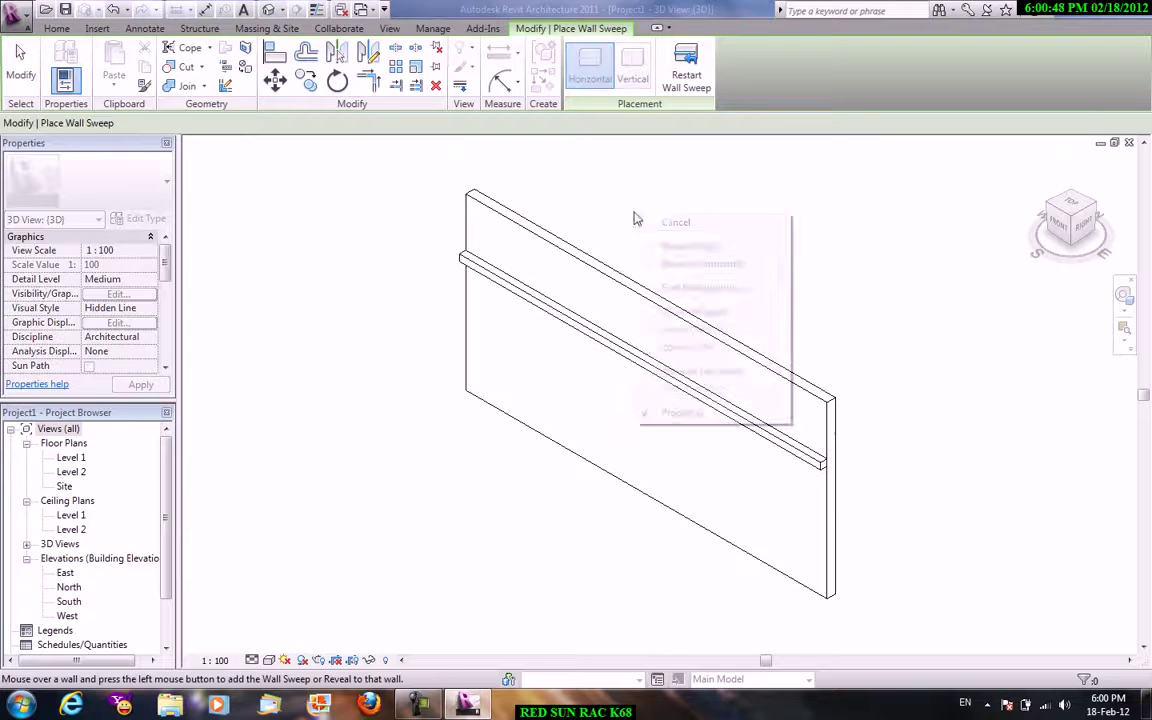
{"action": "left_click", "coordinate": [635, 218]}
Add a horizontal reveal across the lower part of the wall.
{"action": "left_click", "coordinate": [60, 85]}
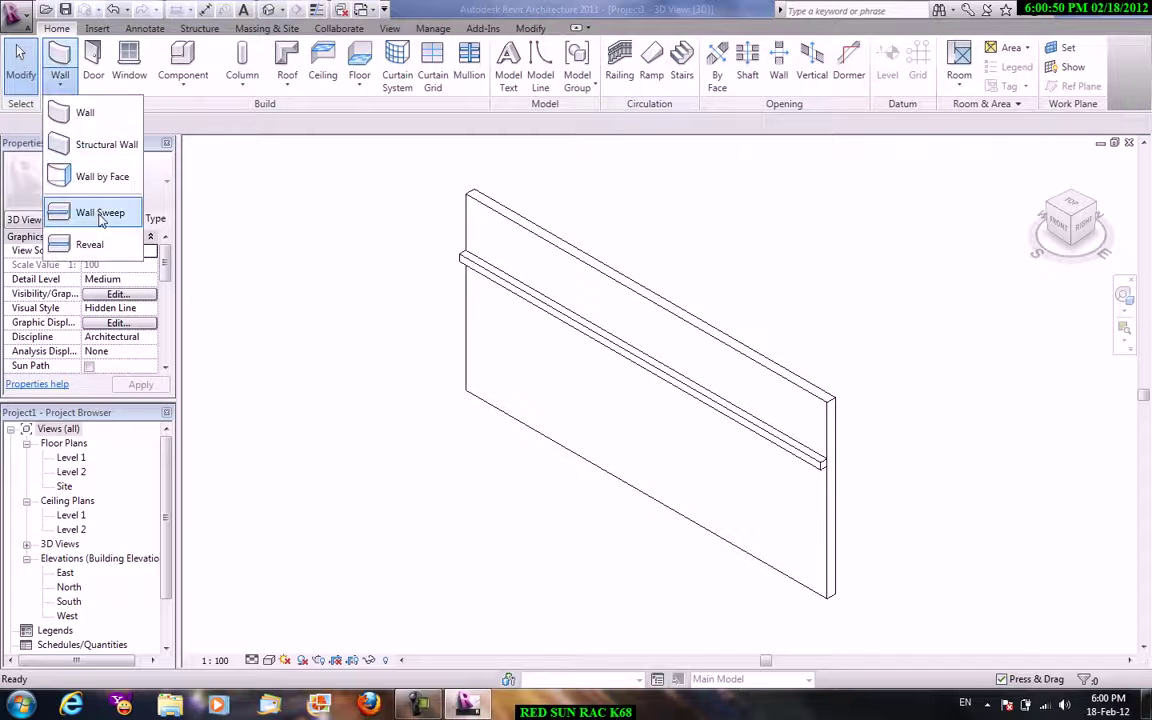
{"action": "left_click", "coordinate": [90, 244]}
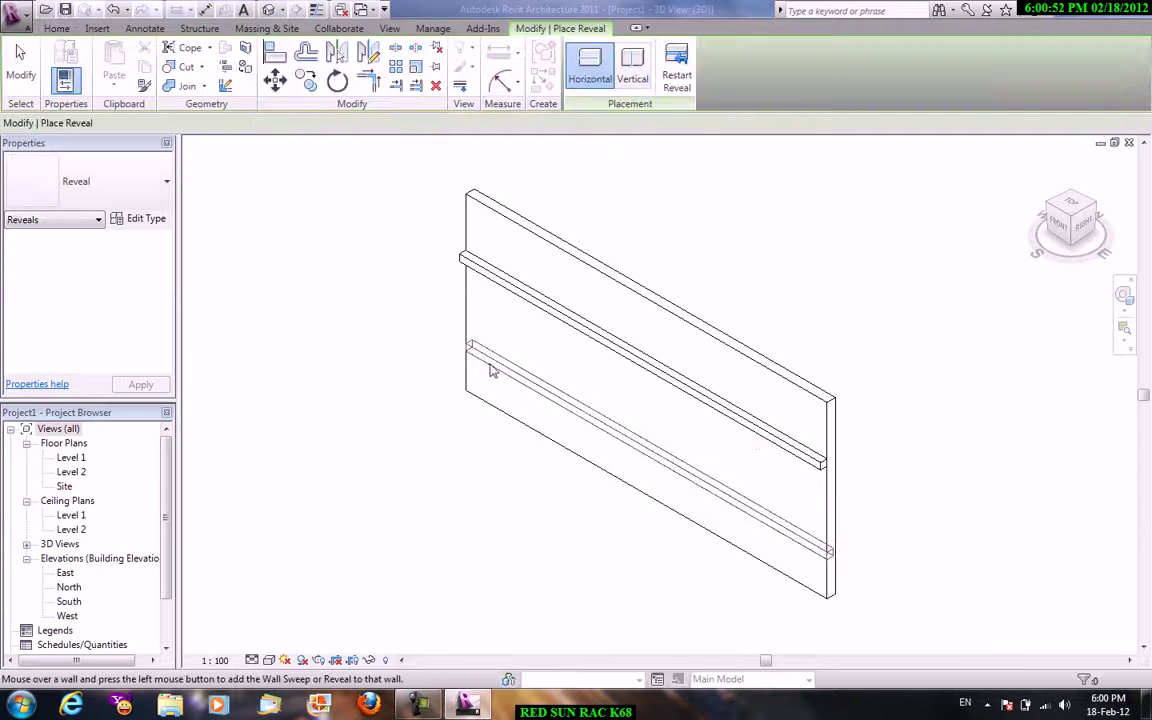
{"action": "left_click", "coordinate": [492, 357]}
{"action": "right_click", "coordinate": [314, 225]}
{"action": "left_click", "coordinate": [390, 260]}
{"action": "right_click", "coordinate": [344, 225]}
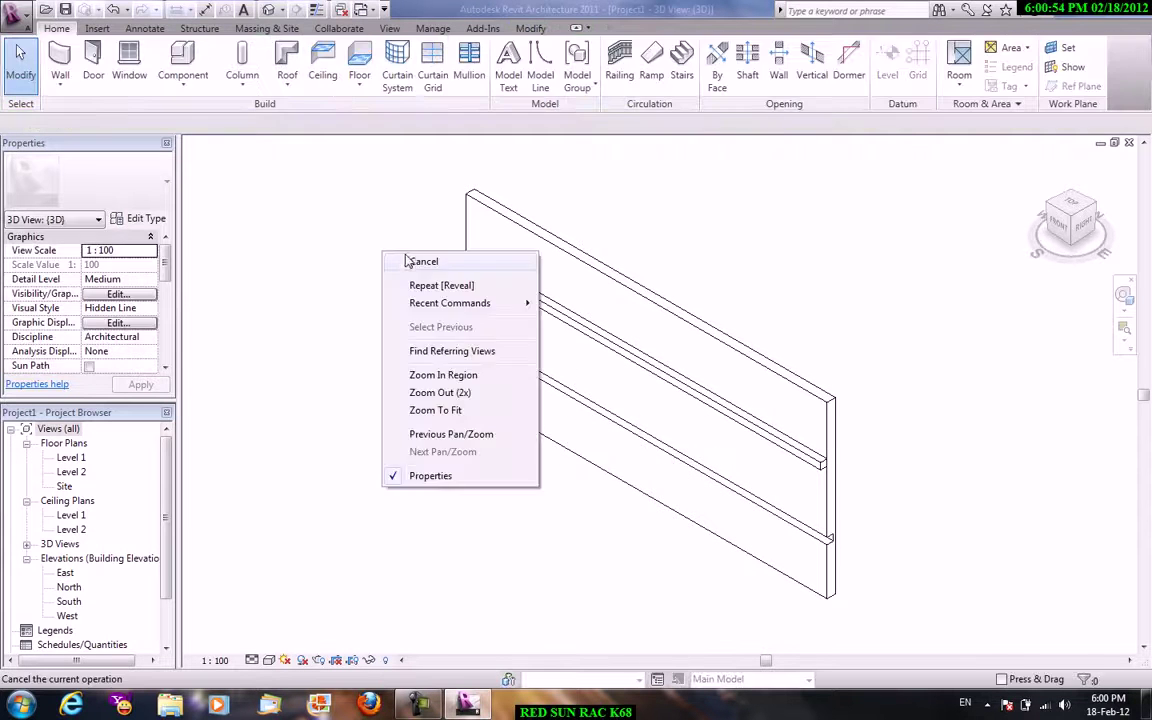
{"action": "left_click", "coordinate": [410, 260]}
Orbit the 3D view to see the wall's other side and fill the view.
{"action": "mouse_move", "coordinate": [478, 330]}
{"action": "middle_mouse_down", "text": "shift"}
{"action": "mouse_move", "coordinate": [594, 406]}
{"action": "mouse_move", "coordinate": [897, 386]}
{"action": "mouse_move", "coordinate": [660, 495]}
{"action": "mouse_move", "coordinate": [555, 478]}
{"action": "mouse_move", "coordinate": [787, 237]}
{"action": "middle_mouse_up", "text": "shift"}
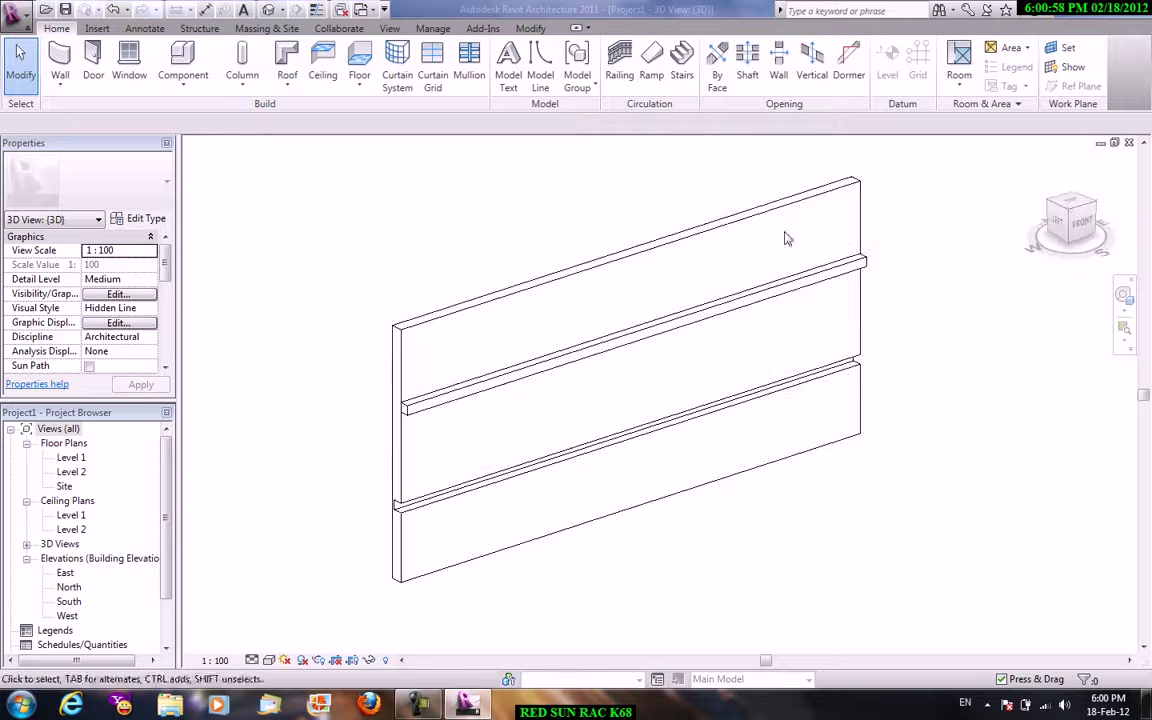
{"action": "right_click", "coordinate": [539, 224]}
{"action": "left_click", "coordinate": [565, 219]}
{"action": "right_click", "coordinate": [435, 238]}
{"action": "left_click", "coordinate": [445, 238]}
{"action": "mouse_move", "coordinate": [560, 470]}
{"action": "middle_mouse_down", "text": "shift"}
{"action": "mouse_move", "coordinate": [514, 499]}
{"action": "mouse_move", "coordinate": [485, 488]}
{"action": "middle_mouse_up", "text": "shift"}
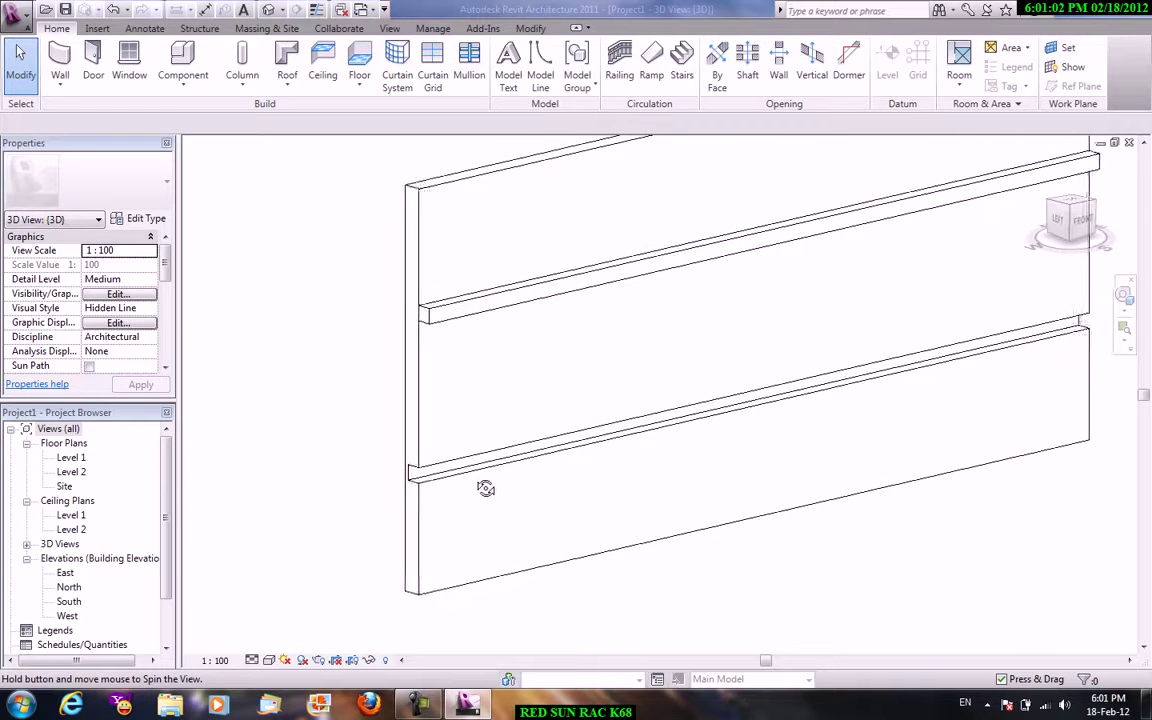
Select the Cornice sweep, redock Properties, and keep its type Profile at Default.
{"action": "left_click", "coordinate": [440, 313]}
{"action": "left_click", "coordinate": [440, 313]}
{"action": "left_click_drag", "start_coordinate": [100, 143], "coordinate": [285, 150]}
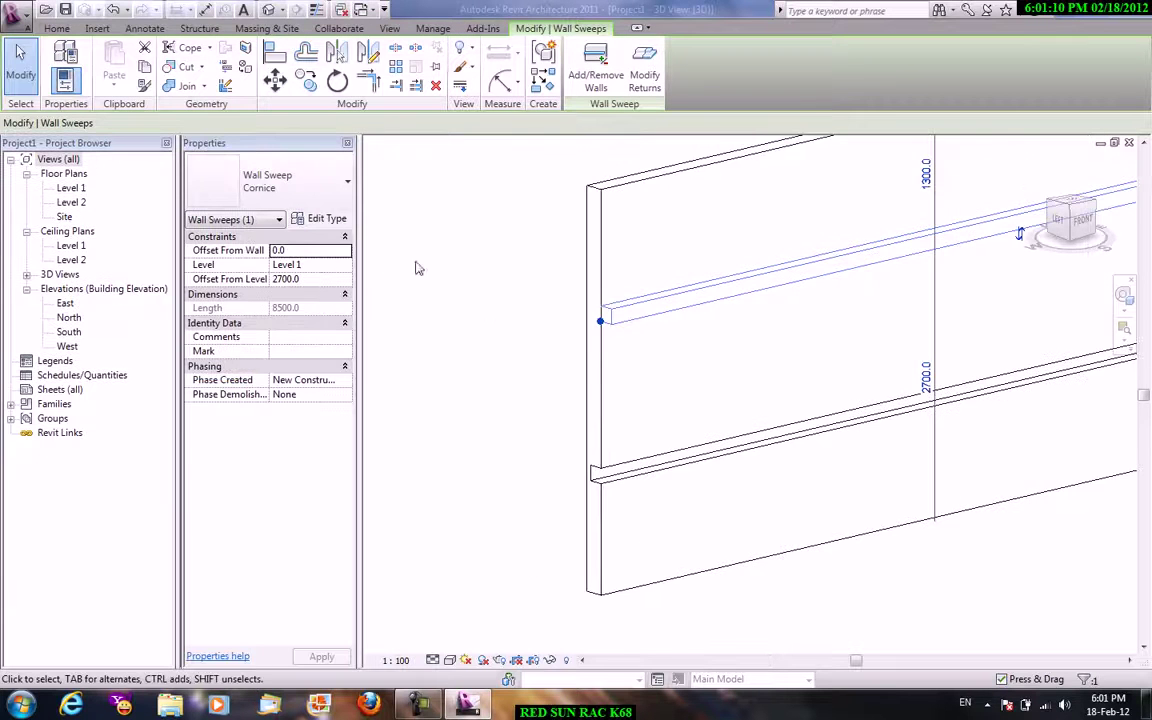
{"action": "left_click", "coordinate": [322, 219]}
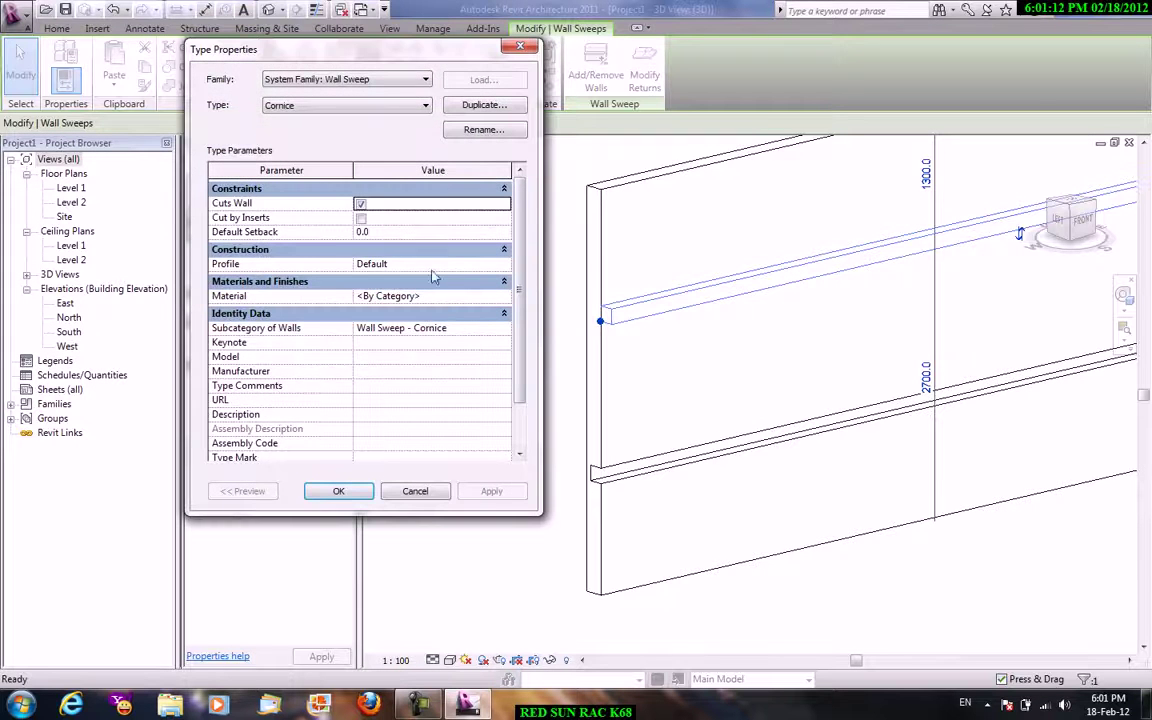
{"action": "left_click", "coordinate": [388, 267]}
{"action": "left_click", "coordinate": [507, 267]}
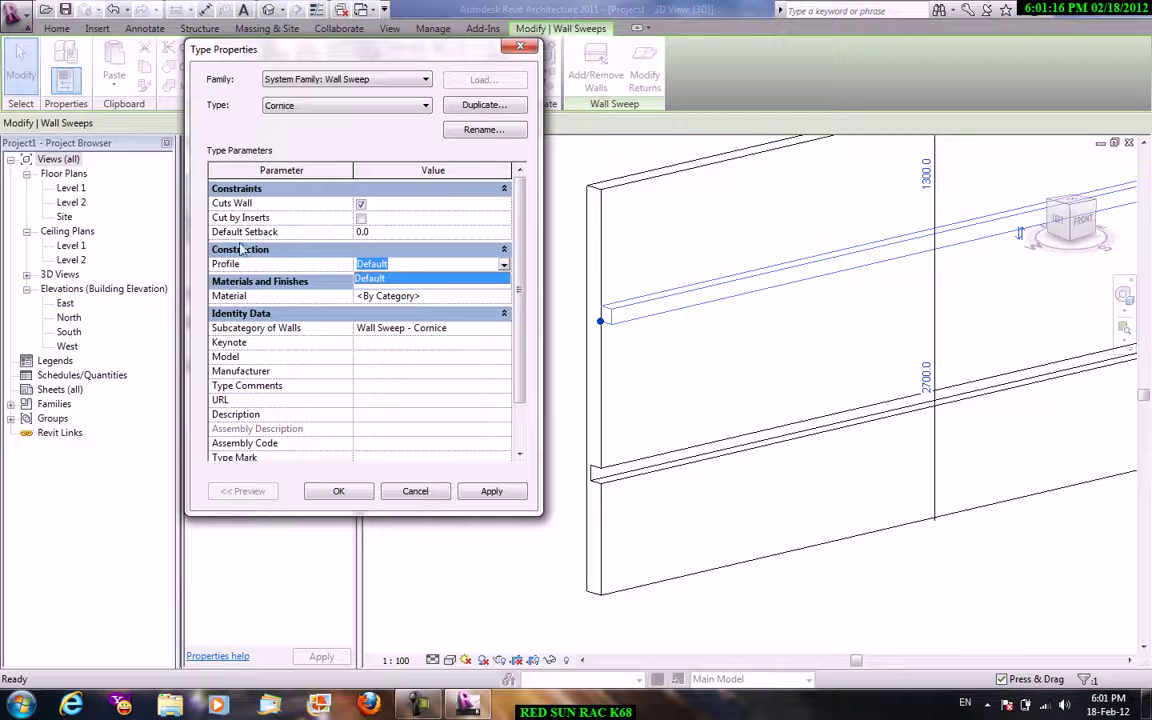
{"action": "left_click", "coordinate": [350, 378]}
Review the remaining sweep type parameters, close the type settings and clear the selection.
{"action": "left_click", "coordinate": [383, 373]}
{"action": "left_click", "coordinate": [383, 386]}
{"action": "left_click", "coordinate": [381, 400]}
{"action": "left_click", "coordinate": [383, 414]}
{"action": "left_click", "coordinate": [378, 442]}
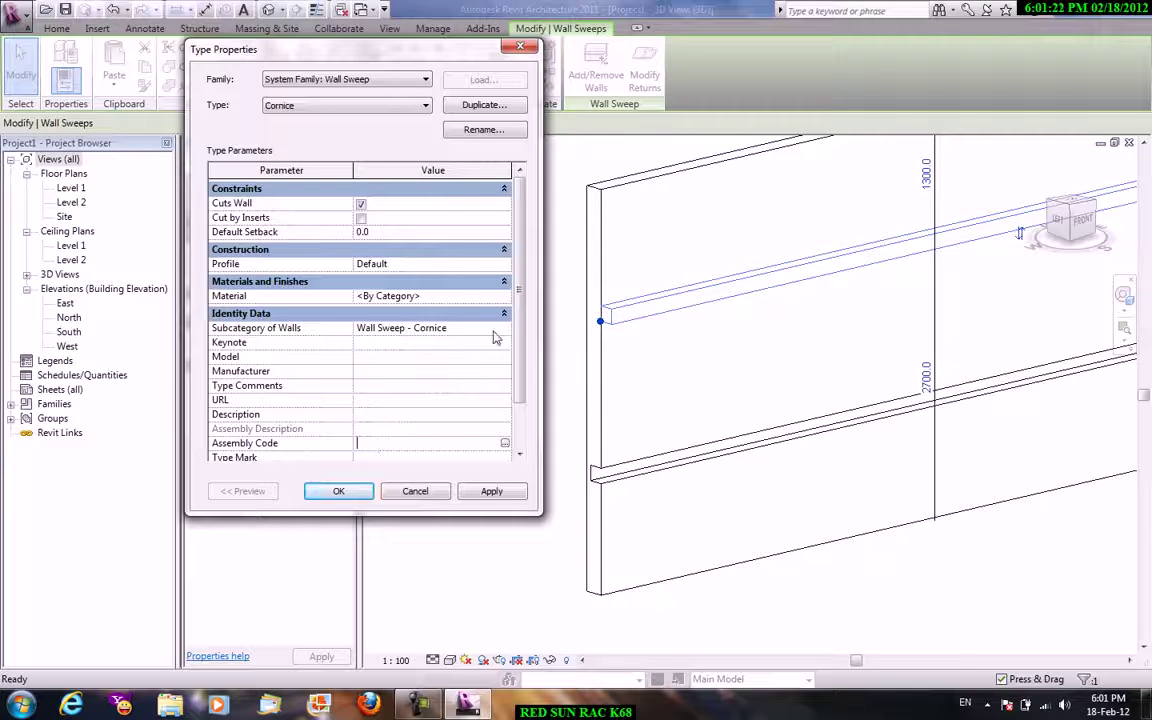
{"action": "scroll", "coordinate": [528, 330], "scroll_direction": "down", "scroll_amount": 2}
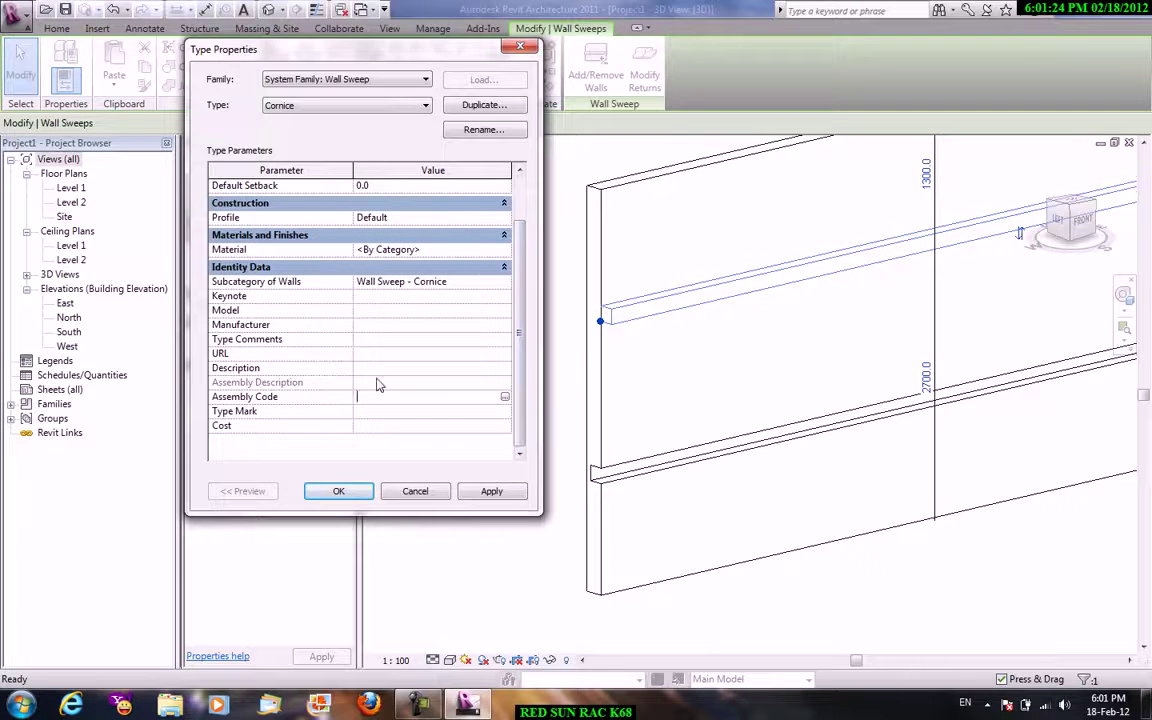
{"action": "left_click", "coordinate": [414, 491]}
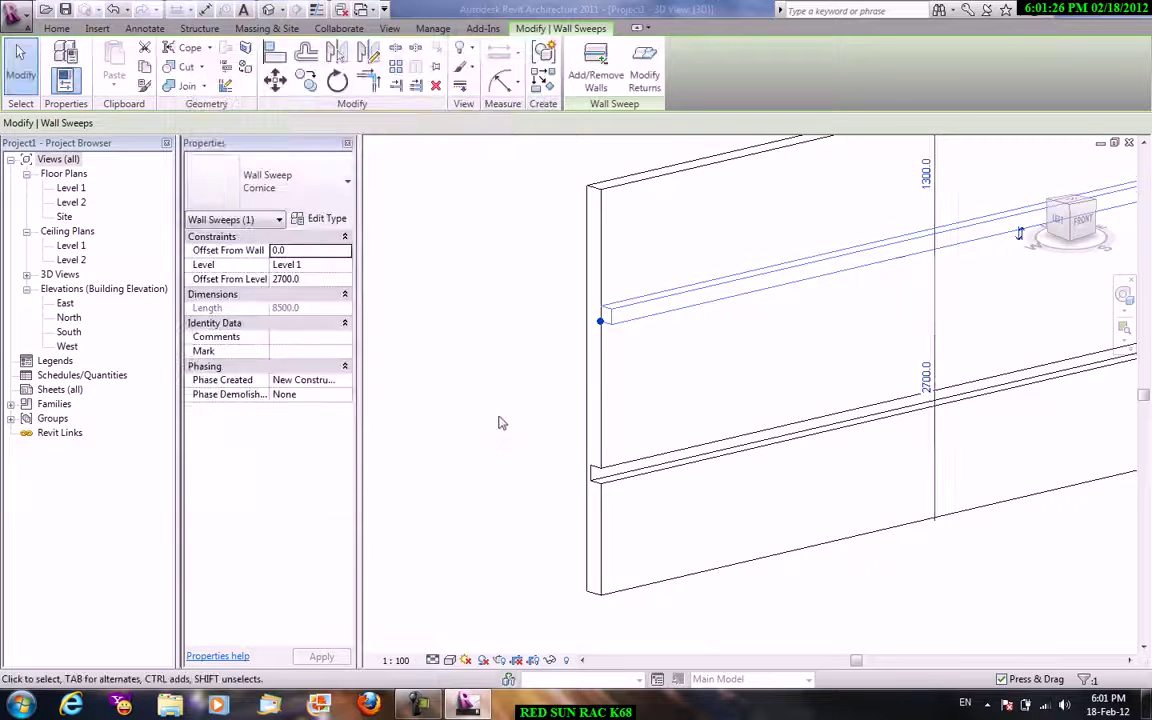
{"action": "left_click", "coordinate": [501, 424]}
{"action": "left_click", "coordinate": [24, 14]}
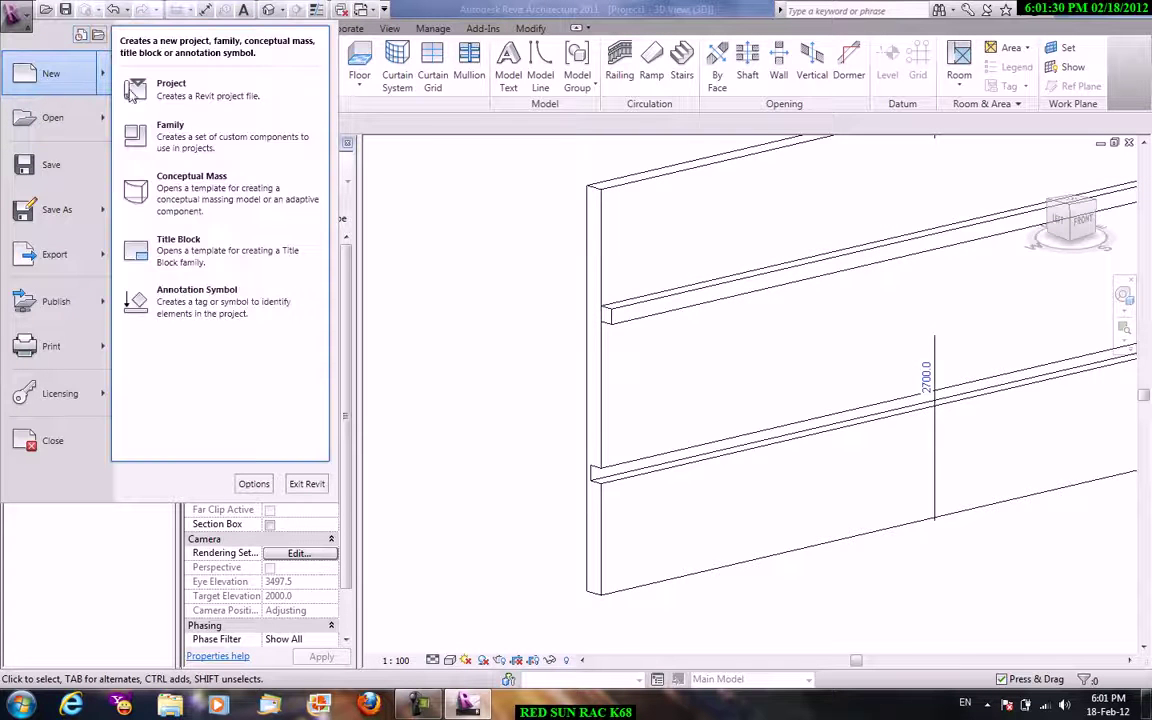
{"action": "mouse_move", "coordinate": [50, 73]}
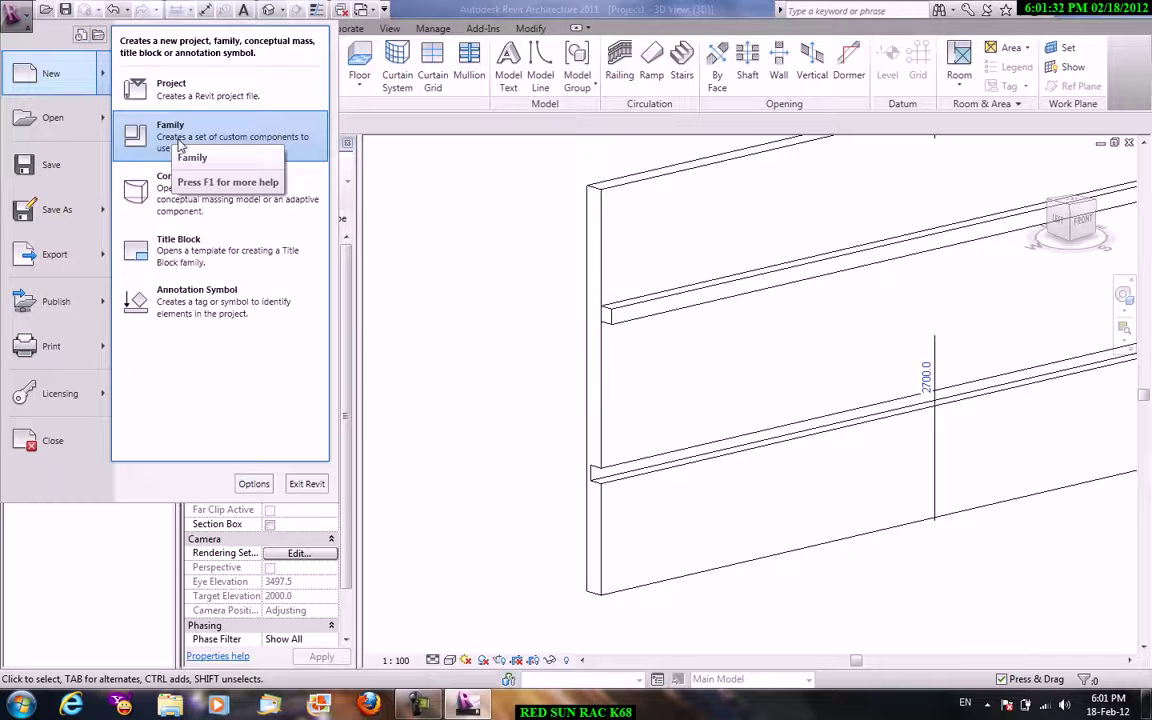
Create a new family from the Metric Profile.rft template in Metric Templates.
{"action": "left_click", "coordinate": [648, 282]}
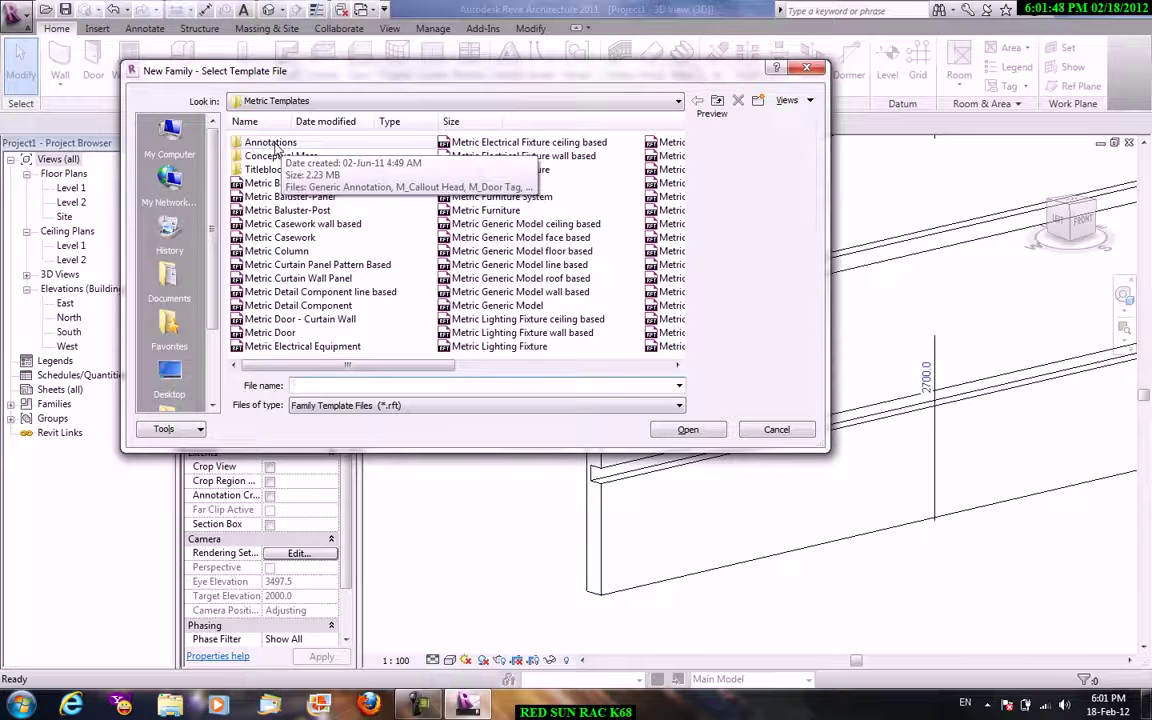
{"action": "double_click", "coordinate": [270, 143]}
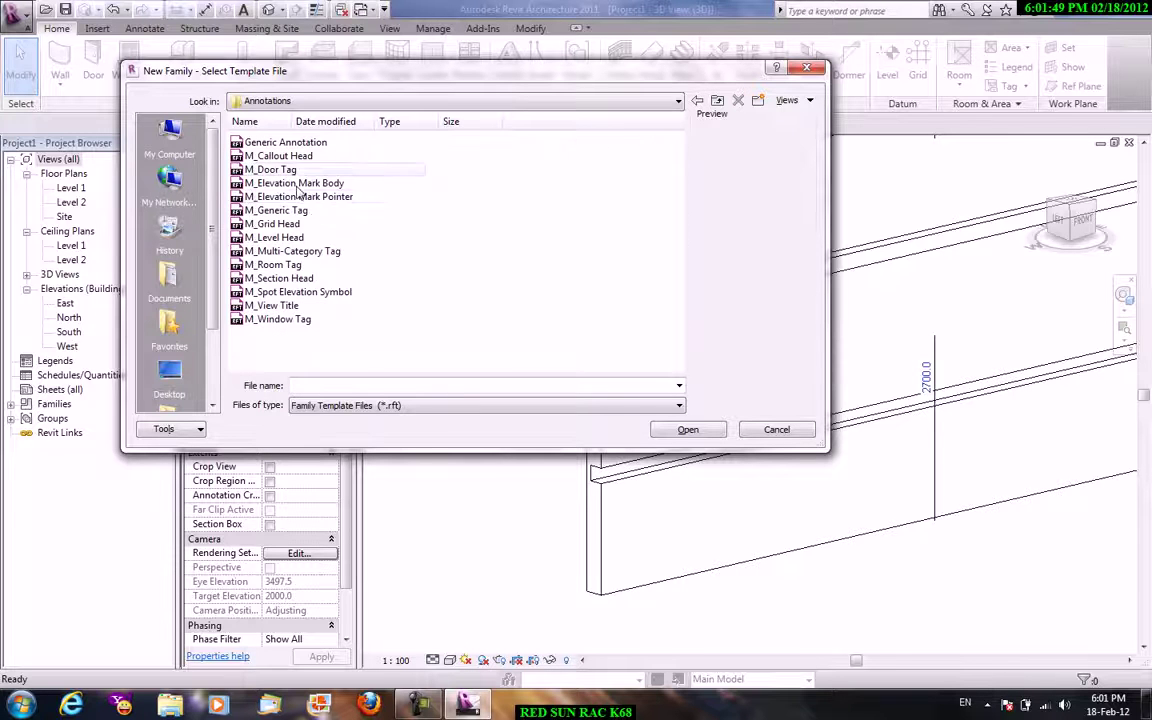
{"action": "left_click", "coordinate": [717, 101]}
{"action": "left_click", "coordinate": [534, 366]}
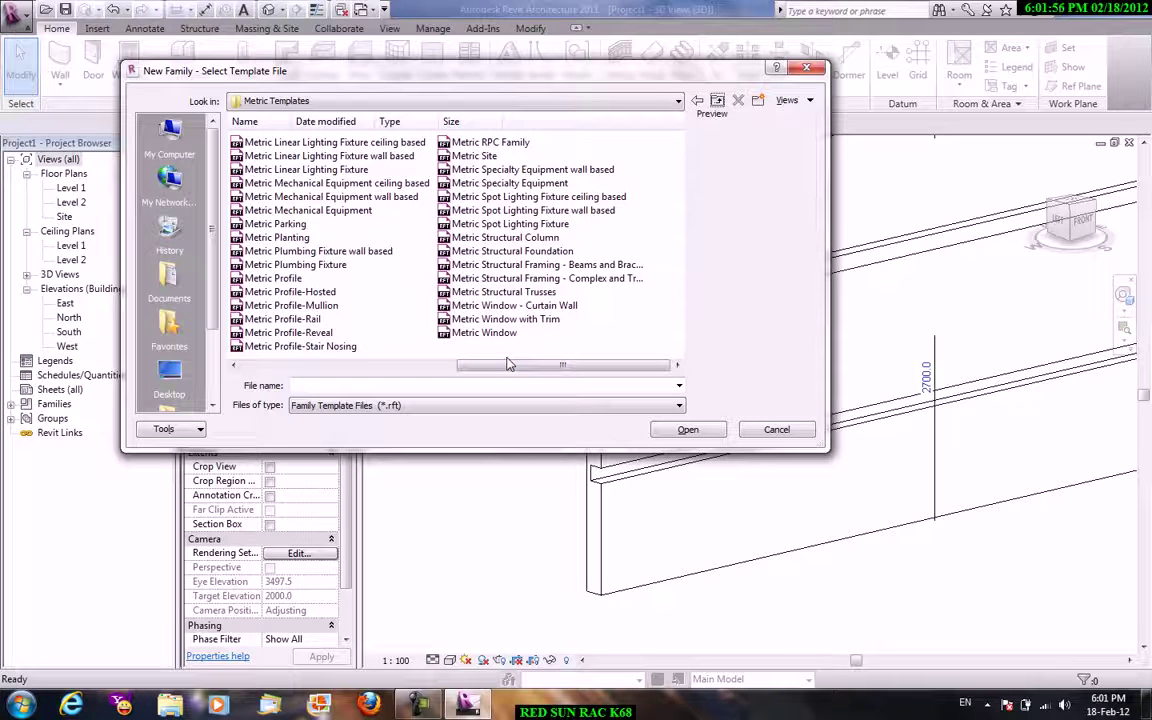
{"action": "left_click", "coordinate": [274, 279]}
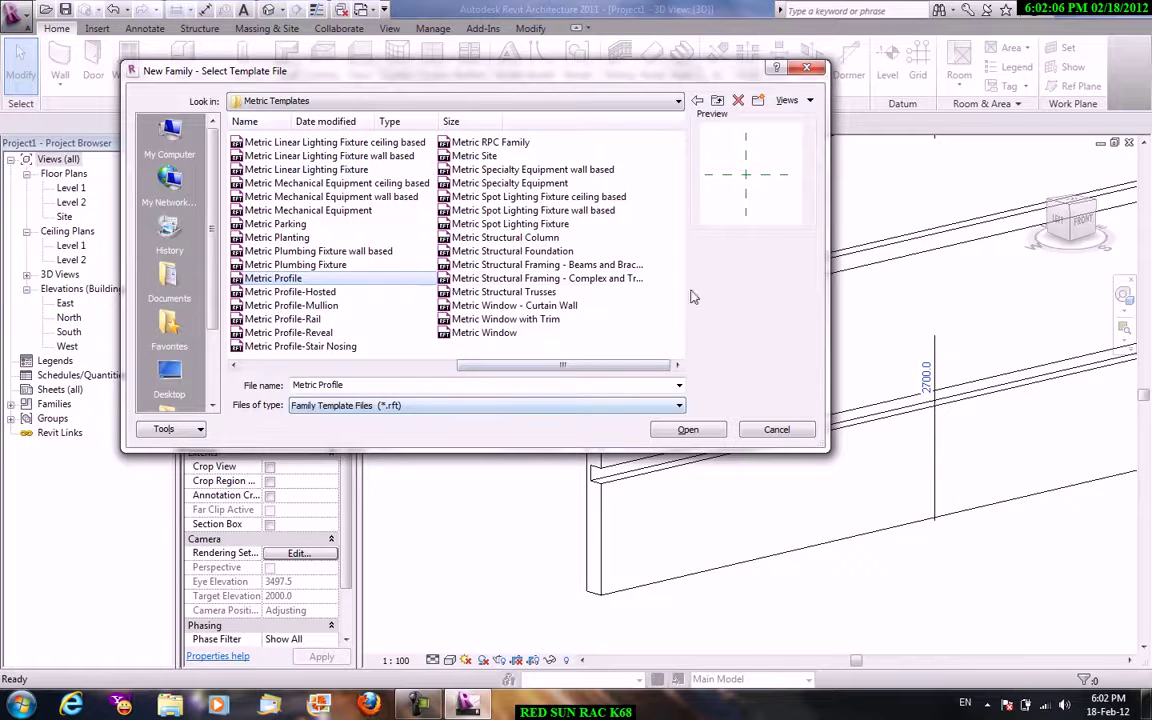
{"action": "left_click", "coordinate": [707, 430]}
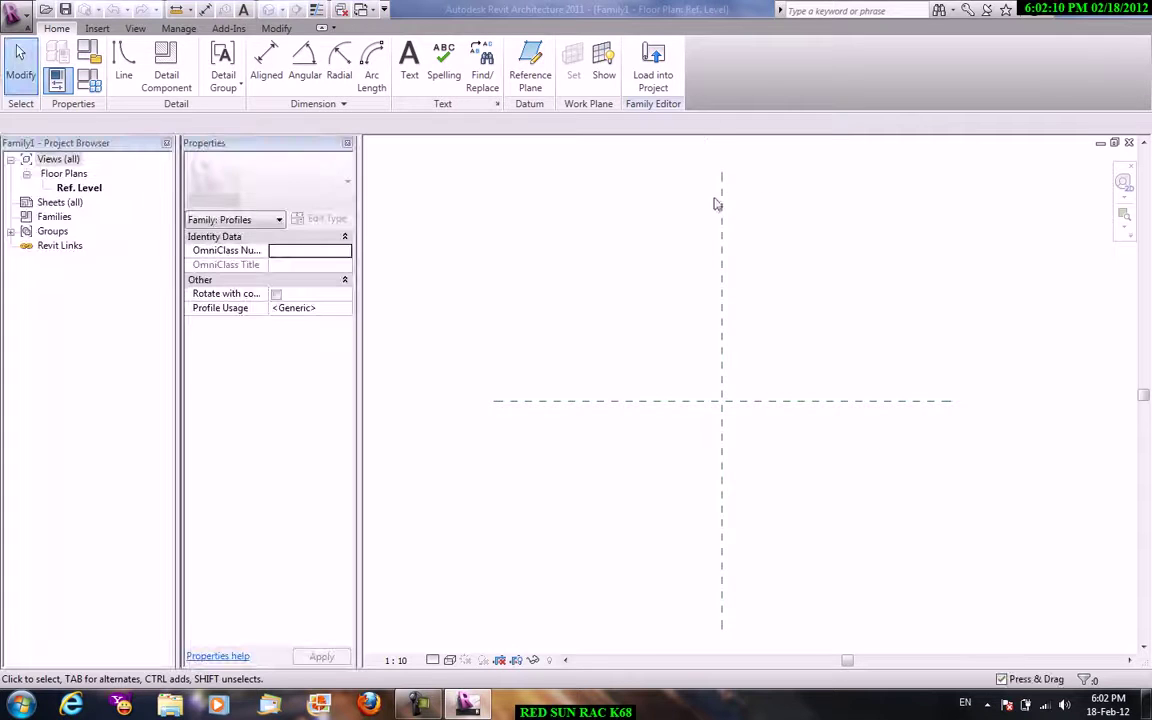
Select and deselect the centre reference plane, then close the new profile family.
{"action": "left_click", "coordinate": [722, 193]}
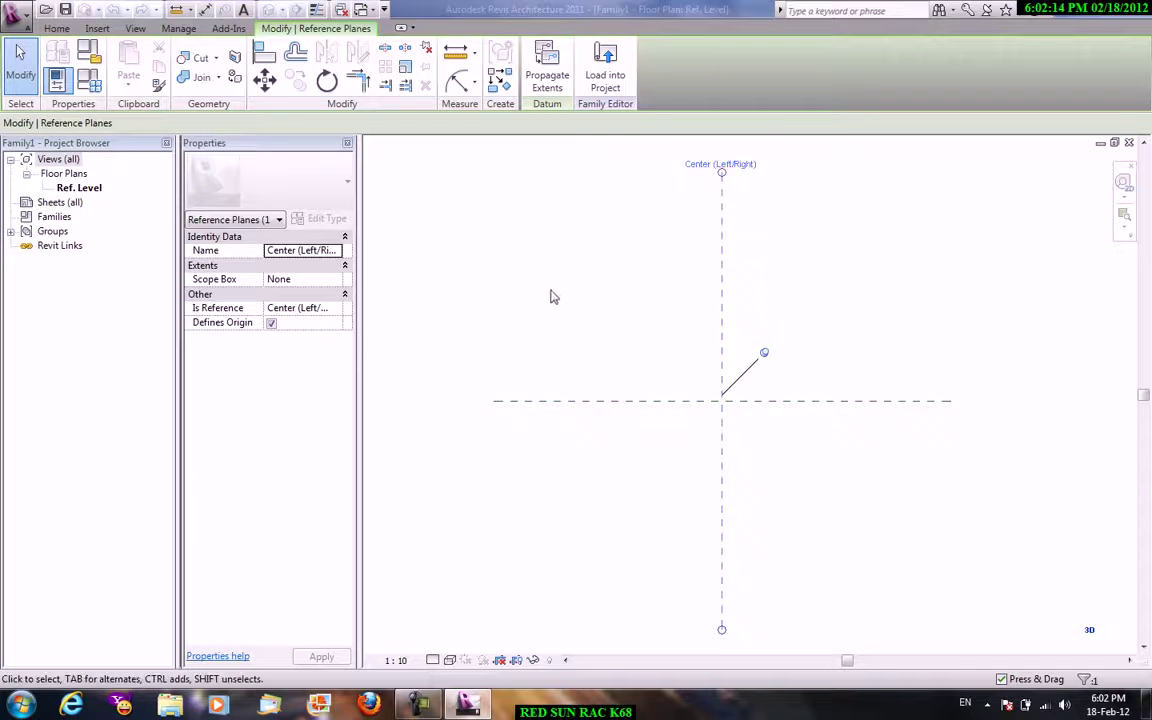
{"action": "key", "text": "Escape"}
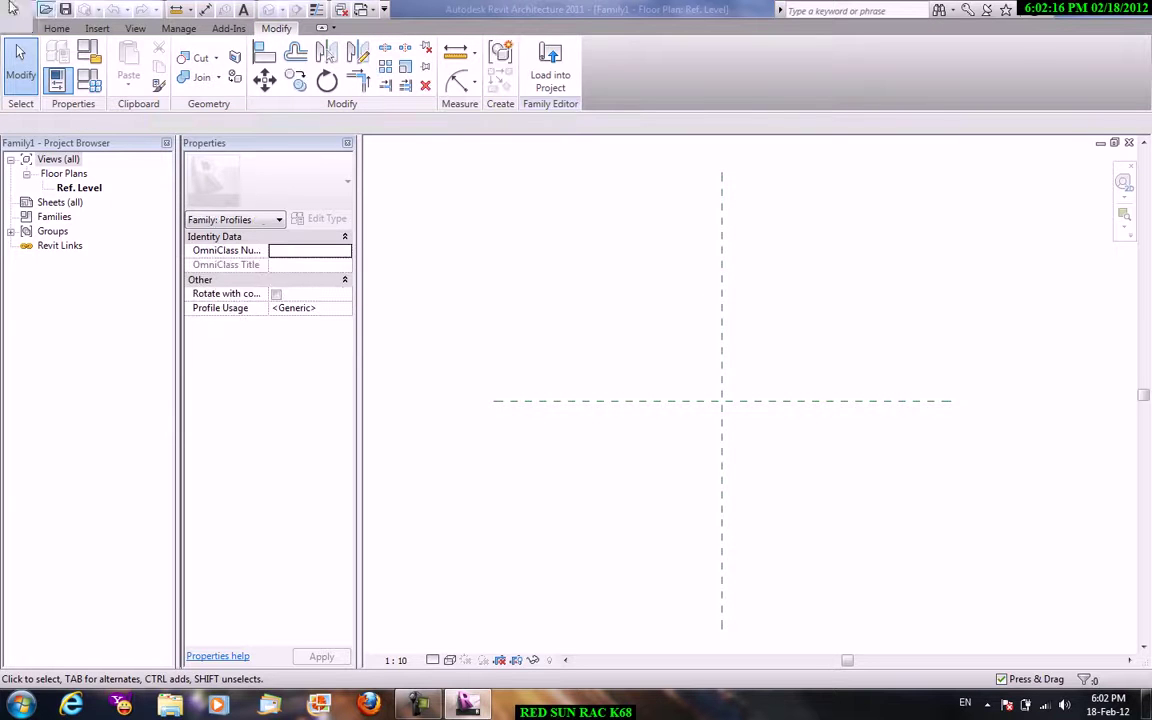
{"action": "left_click", "coordinate": [18, 15]}
{"action": "left_click", "coordinate": [78, 437]}
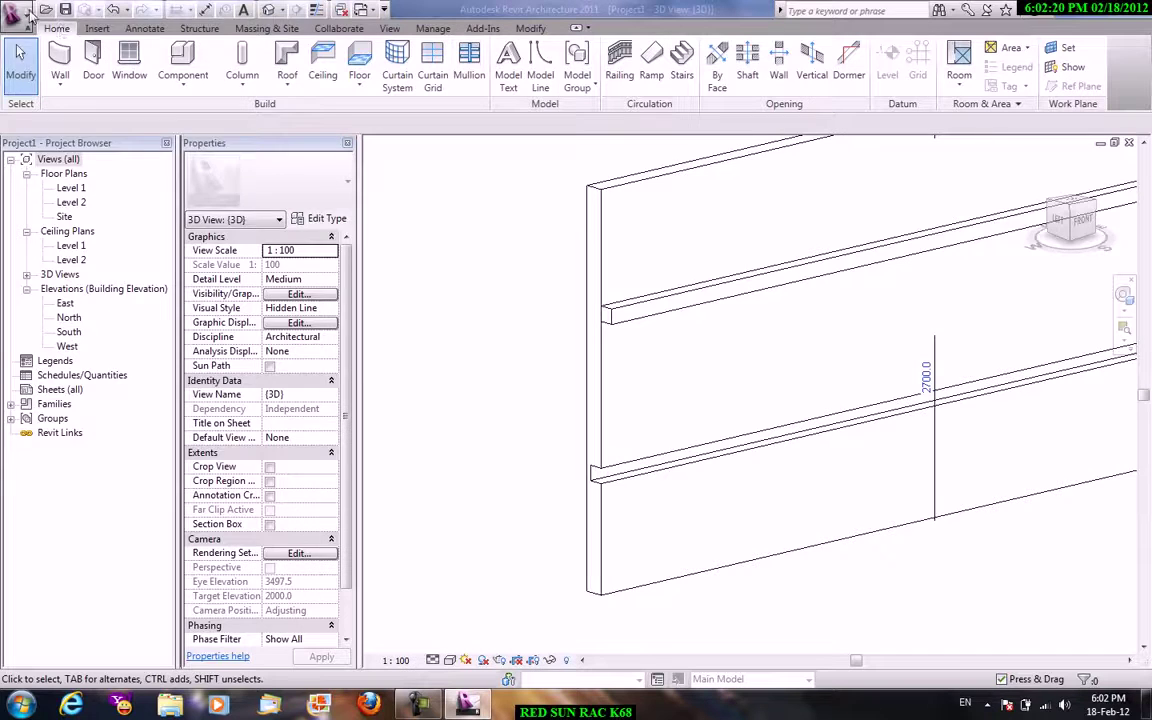
Choose the Metric Profile-Hosted template for a new family and open it.
{"action": "left_click", "coordinate": [18, 15]}
{"action": "mouse_move", "coordinate": [104, 85]}
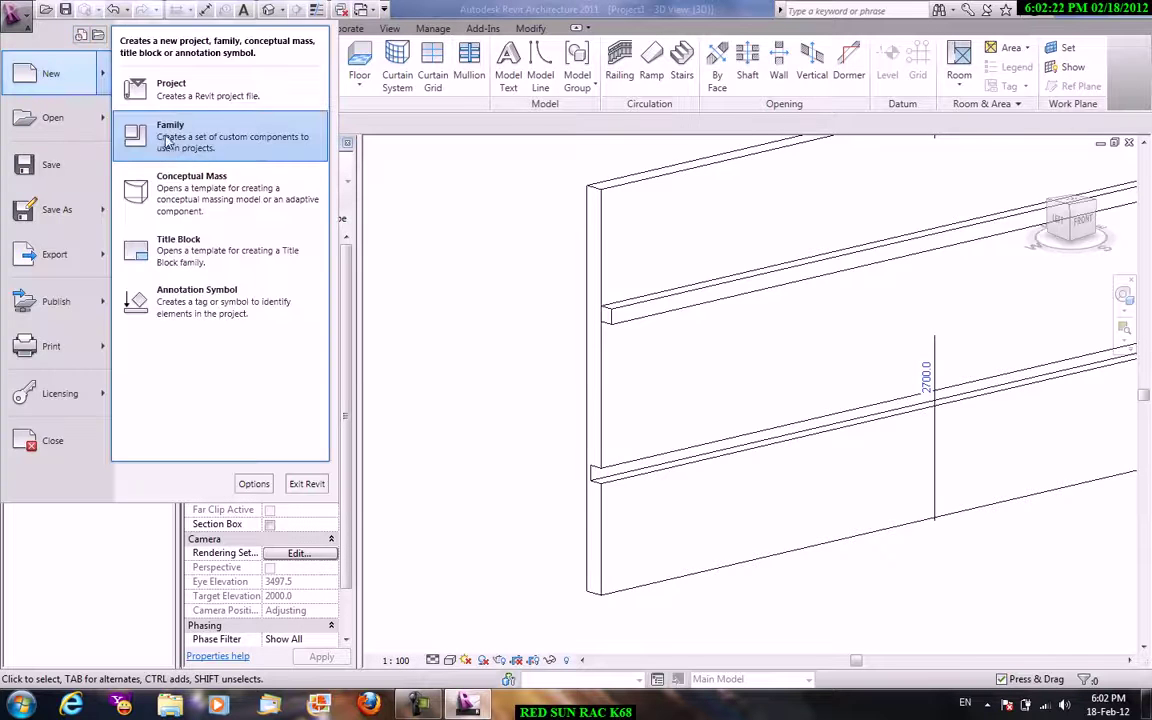
{"action": "left_click", "coordinate": [170, 130]}
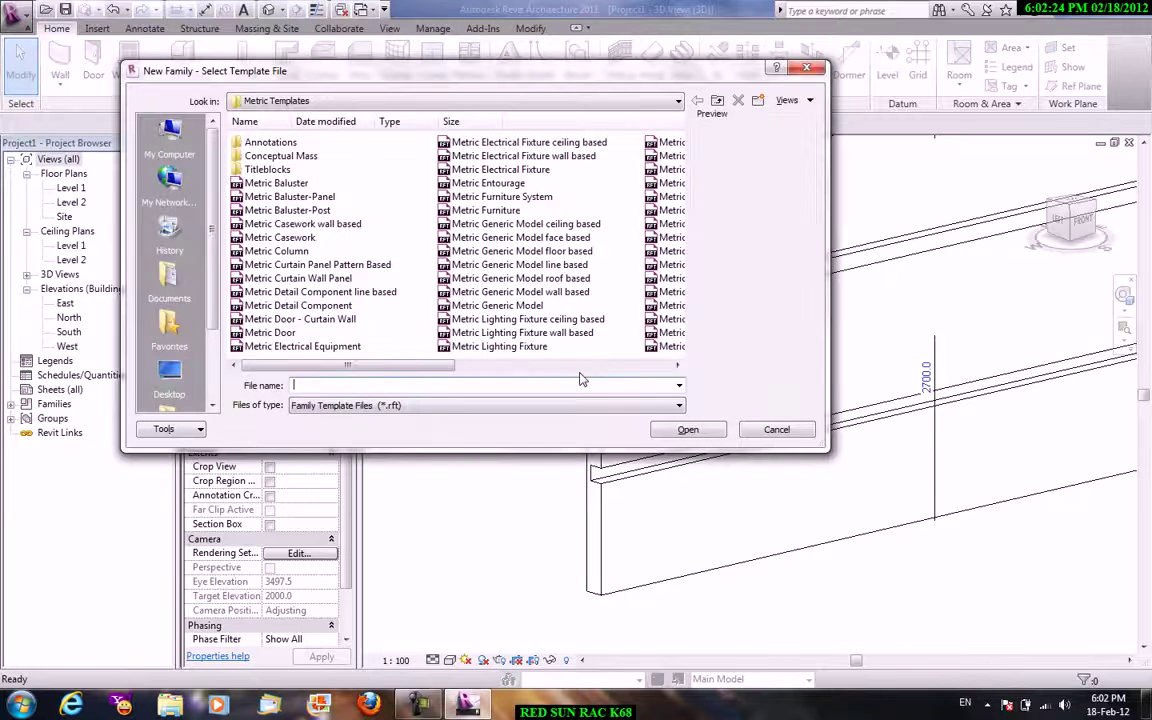
{"action": "left_click", "coordinate": [575, 368]}
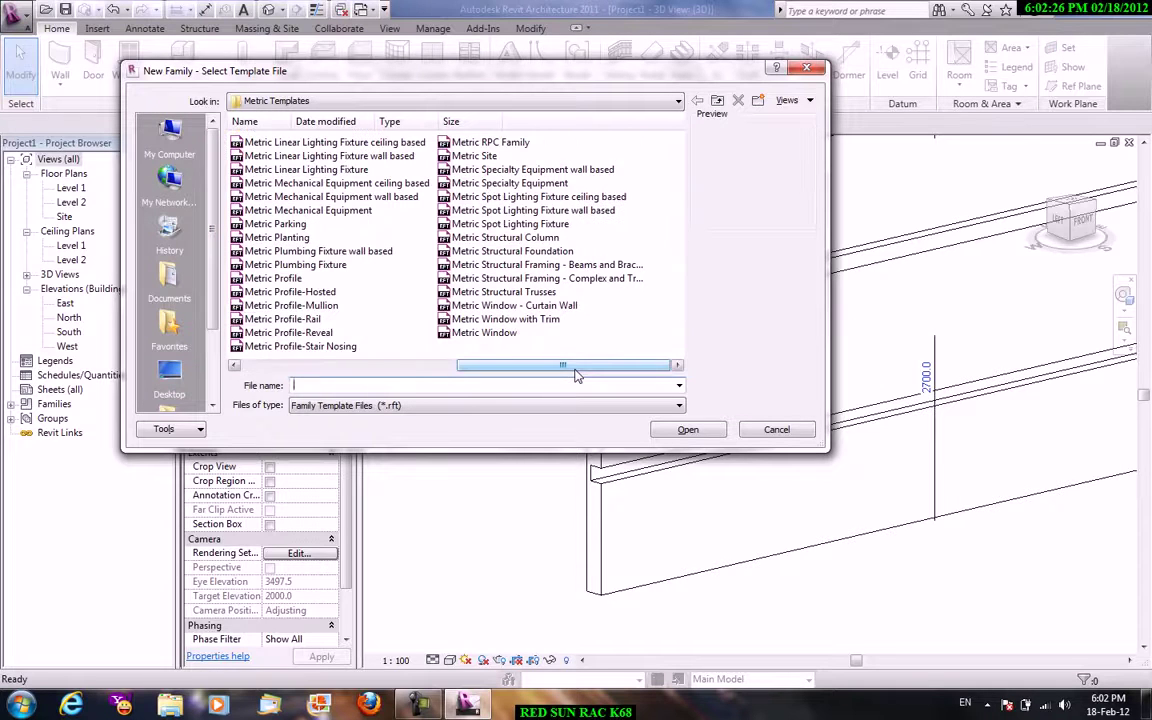
{"action": "left_click", "coordinate": [288, 292]}
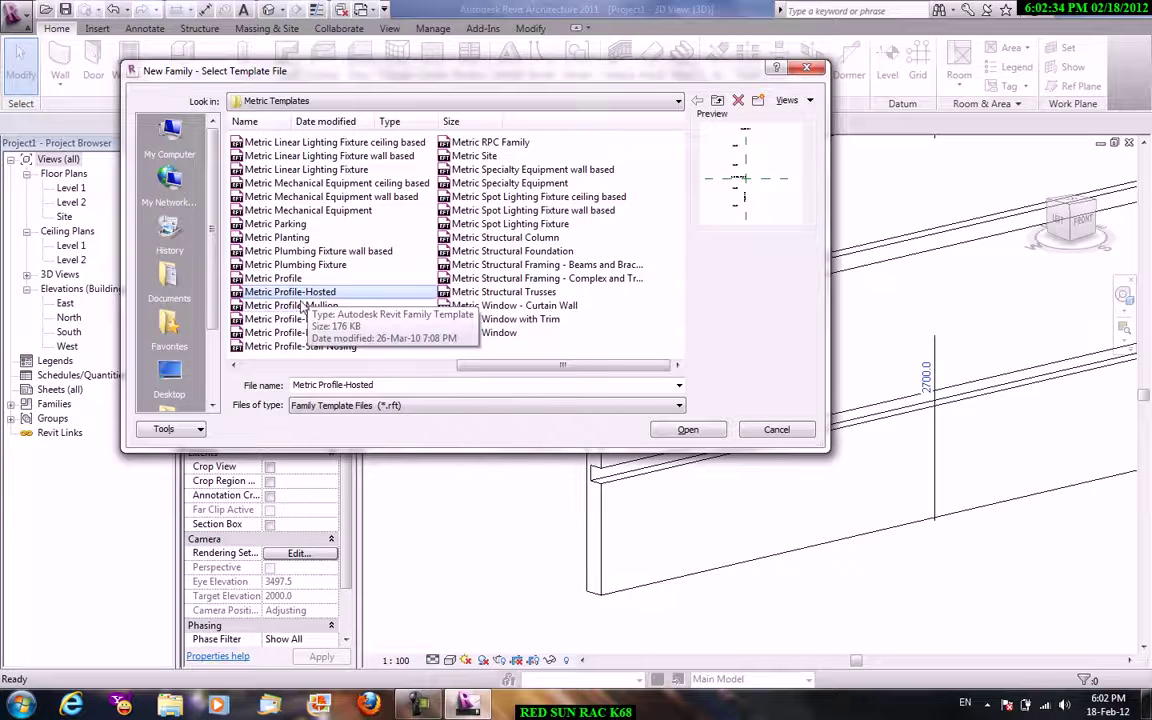
{"action": "left_click", "coordinate": [687, 430]}
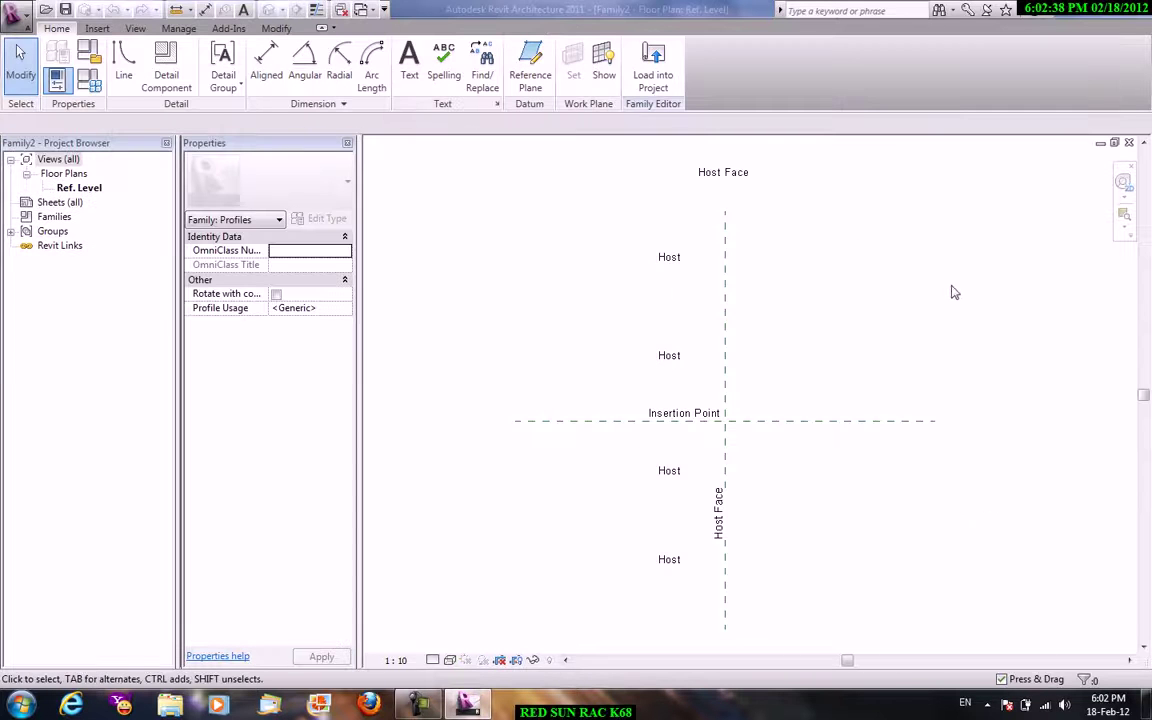
{"action": "scroll", "coordinate": [887, 303], "scroll_direction": "down", "scroll_amount": 1}
{"action": "middle_click_drag", "start_coordinate": [887, 303], "coordinate": [810, 290]}
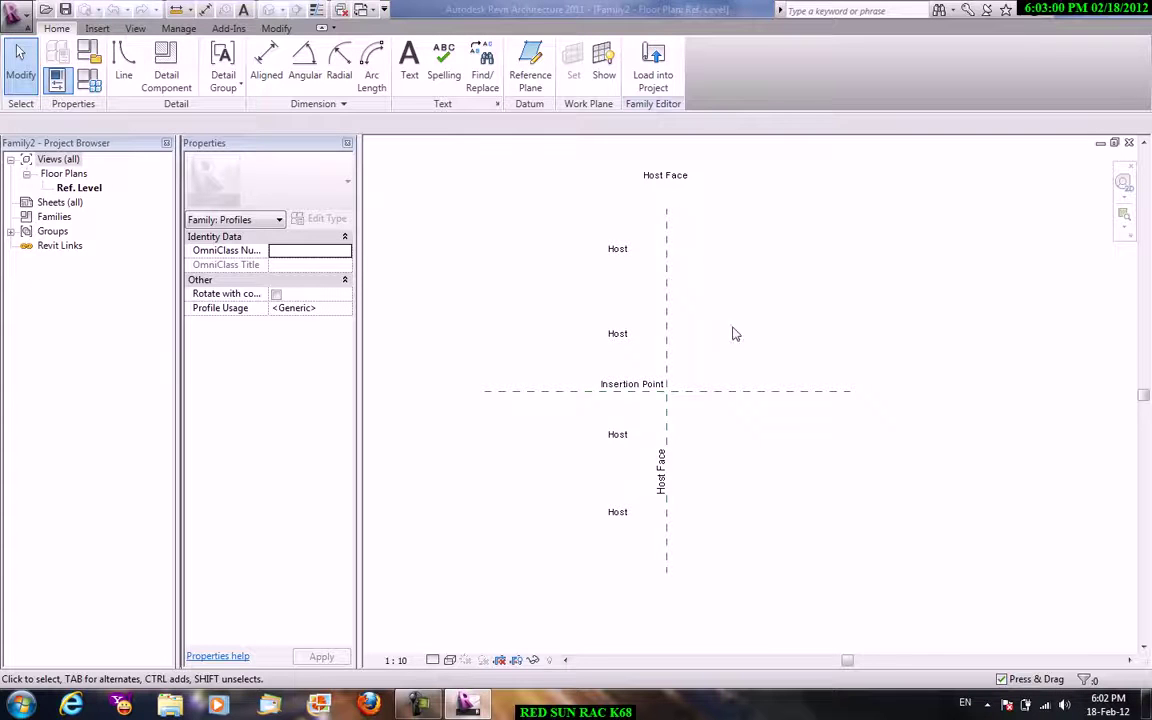
{"action": "left_click", "coordinate": [97, 28]}
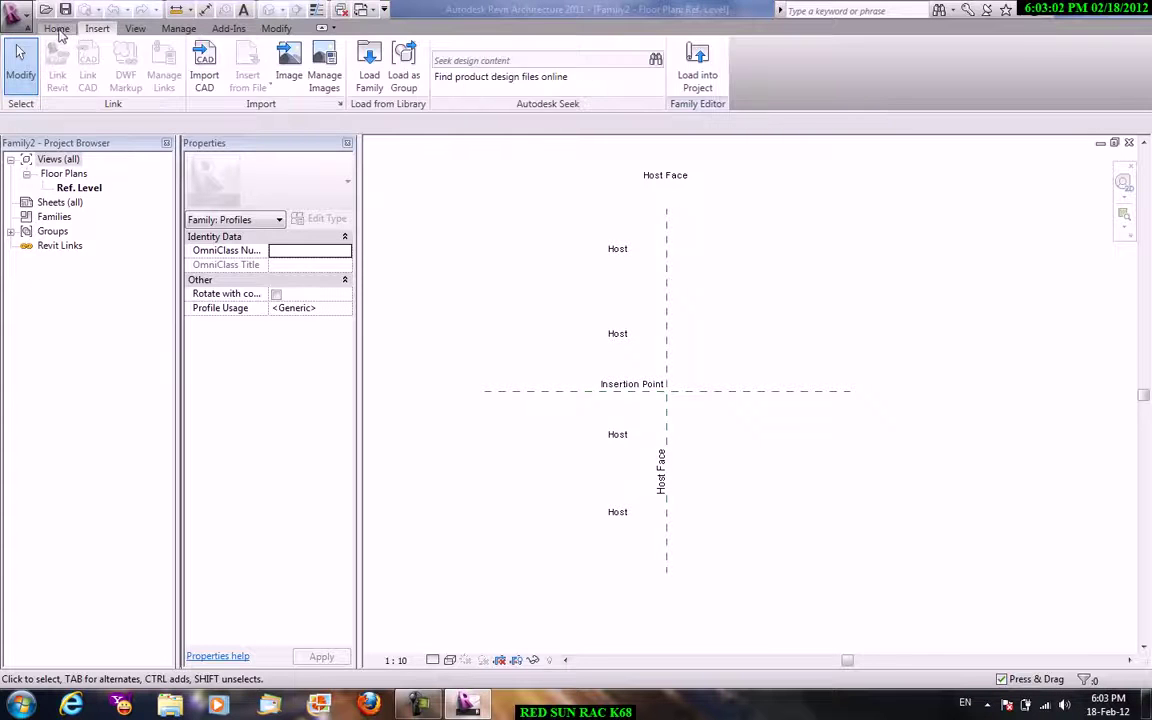
{"action": "left_click", "coordinate": [58, 30]}
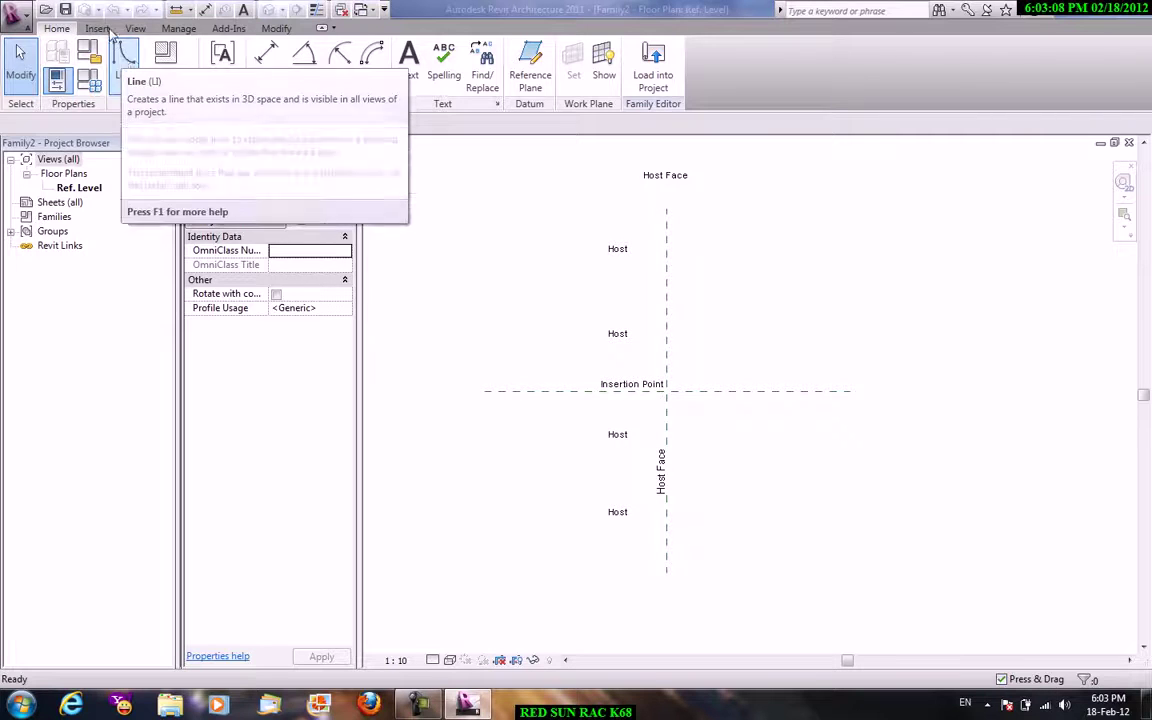
{"action": "left_click", "coordinate": [163, 78]}
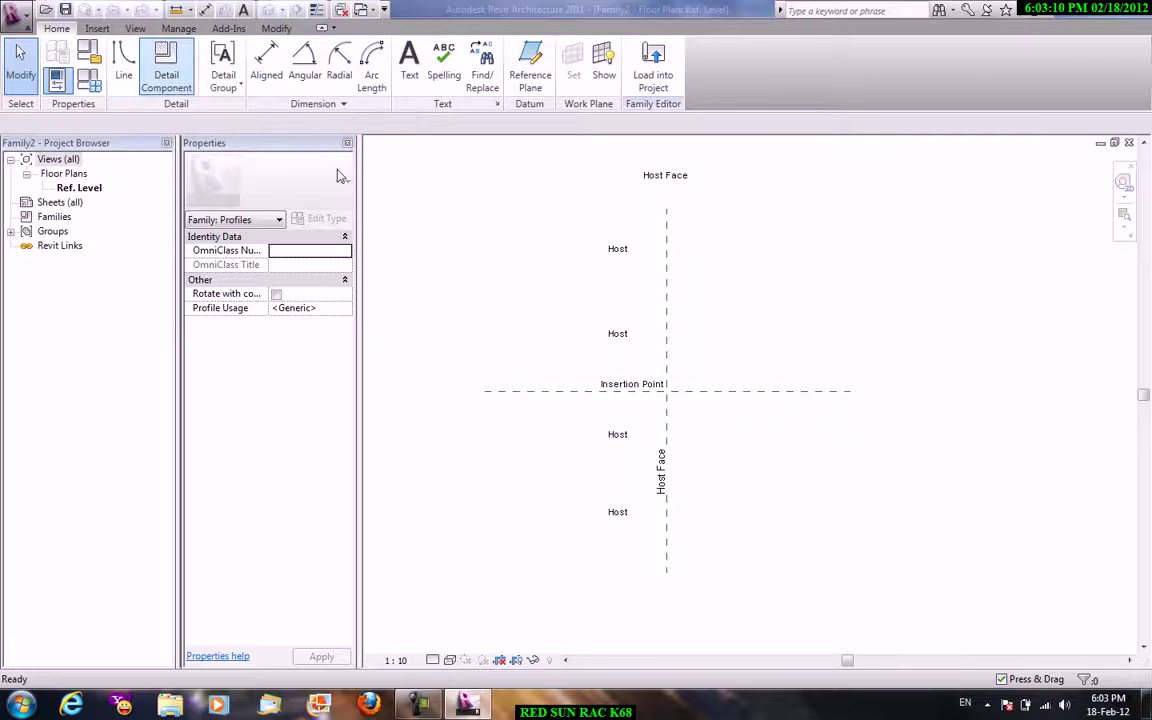
{"action": "left_click", "coordinate": [620, 366]}
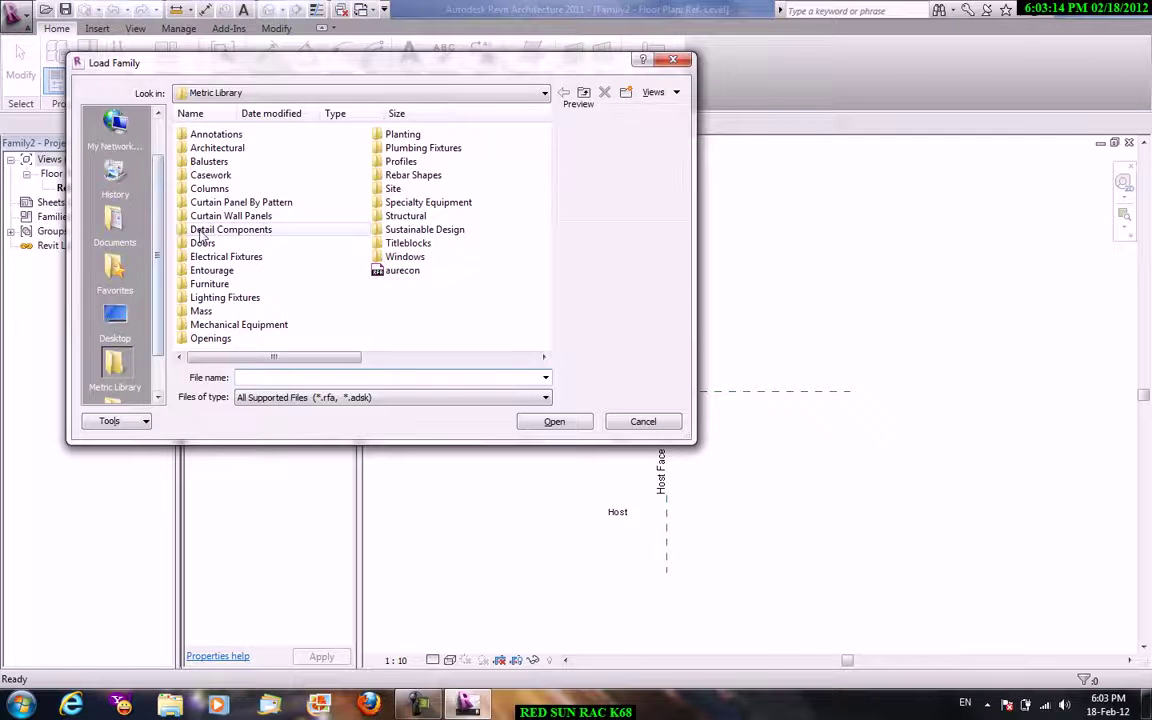
{"action": "double_click", "coordinate": [202, 231]}
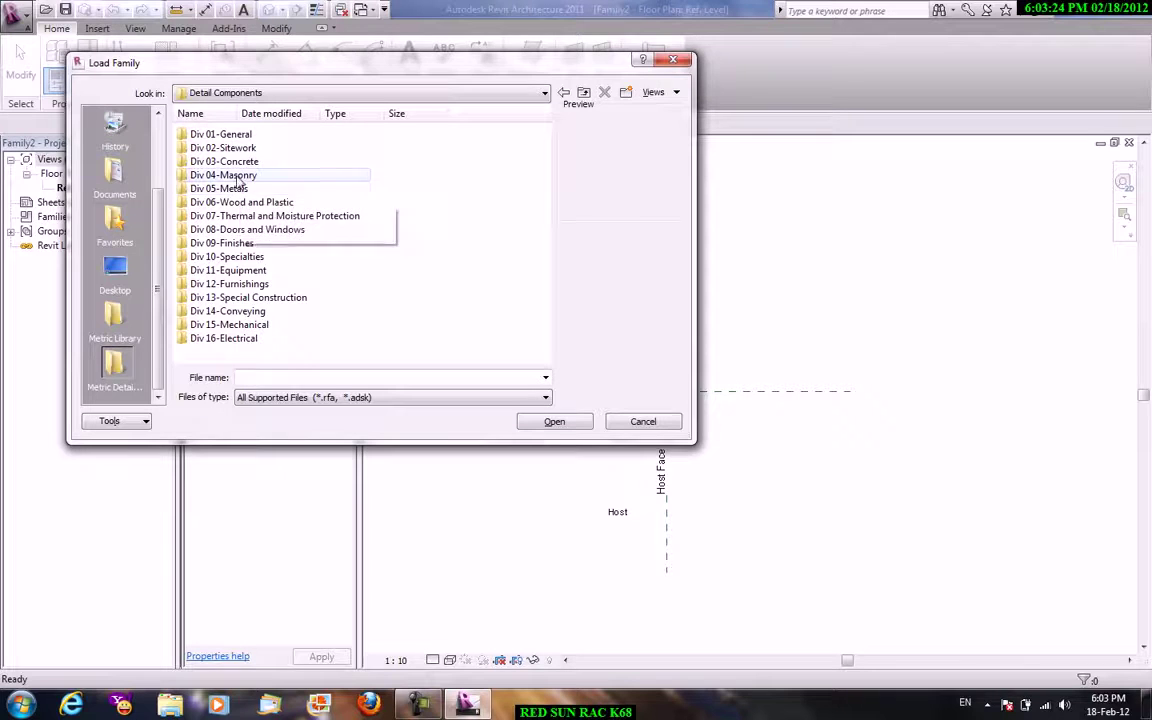
{"action": "double_click", "coordinate": [238, 177]}
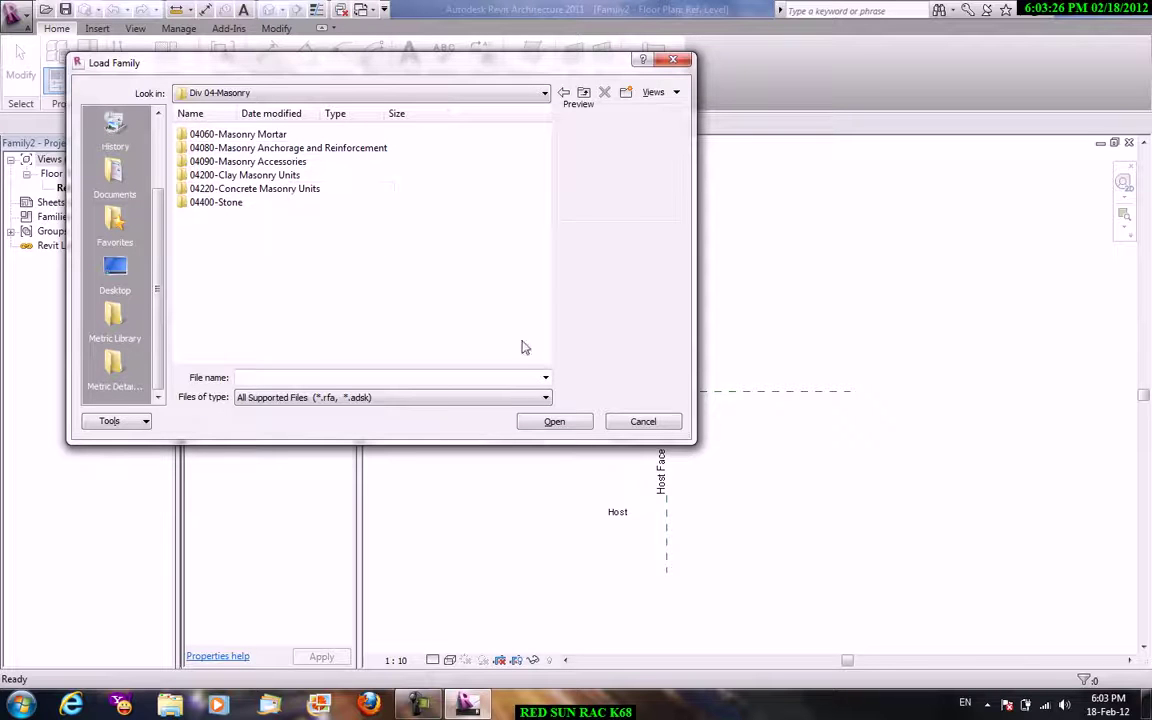
{"action": "left_click", "coordinate": [630, 421]}
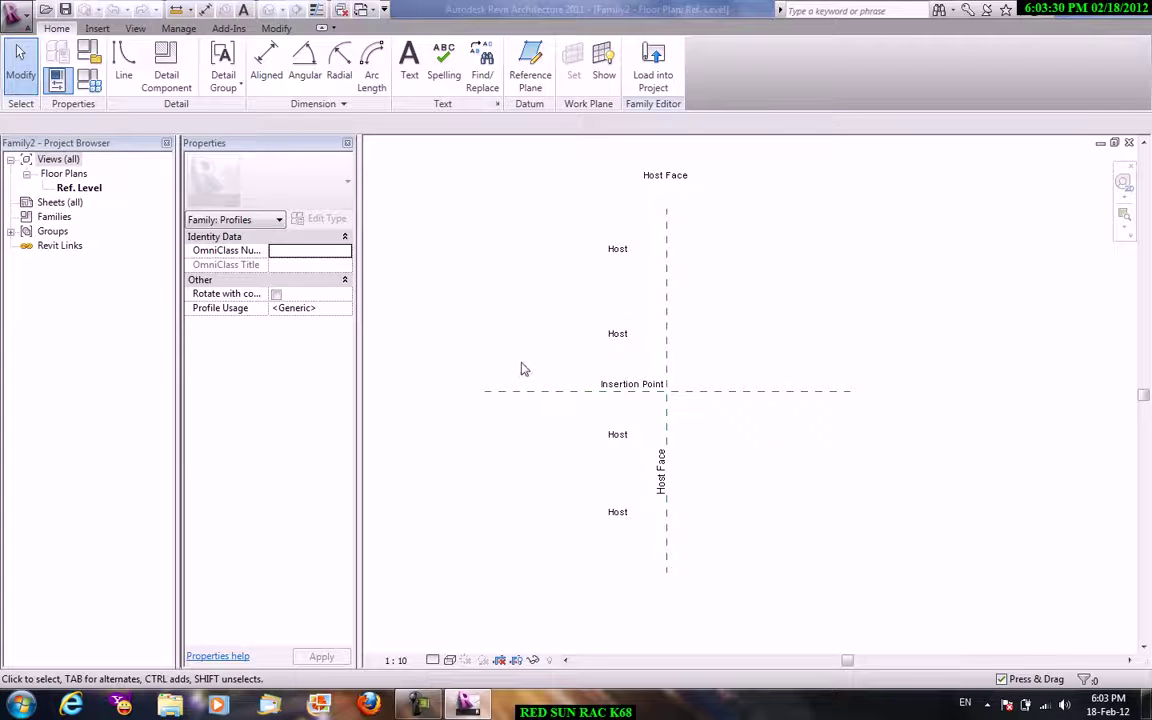
Draw the stepped T-shaped profile lines from the insertion point, closing back along the host face.
{"action": "scroll", "coordinate": [717, 417], "scroll_direction": "up", "scroll_amount": 2}
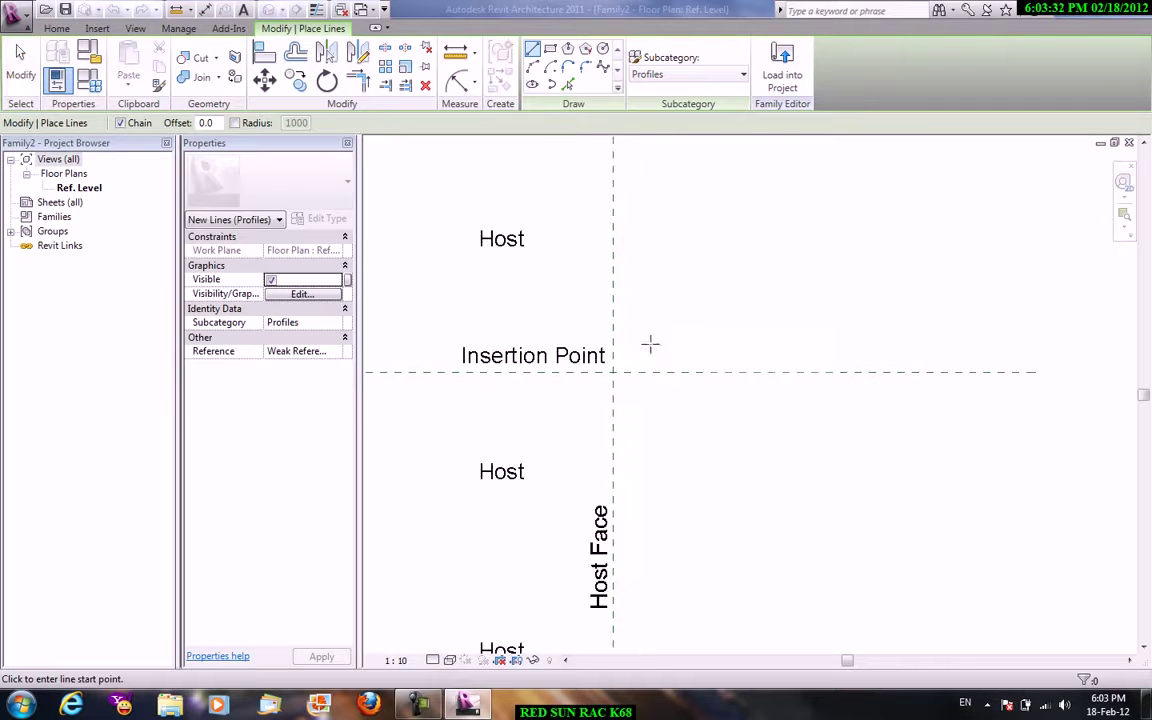
{"action": "left_click", "coordinate": [613, 342]}
{"action": "left_click", "coordinate": [656, 342]}
{"action": "left_click", "coordinate": [656, 362]}
{"action": "left_click", "coordinate": [688, 362]}
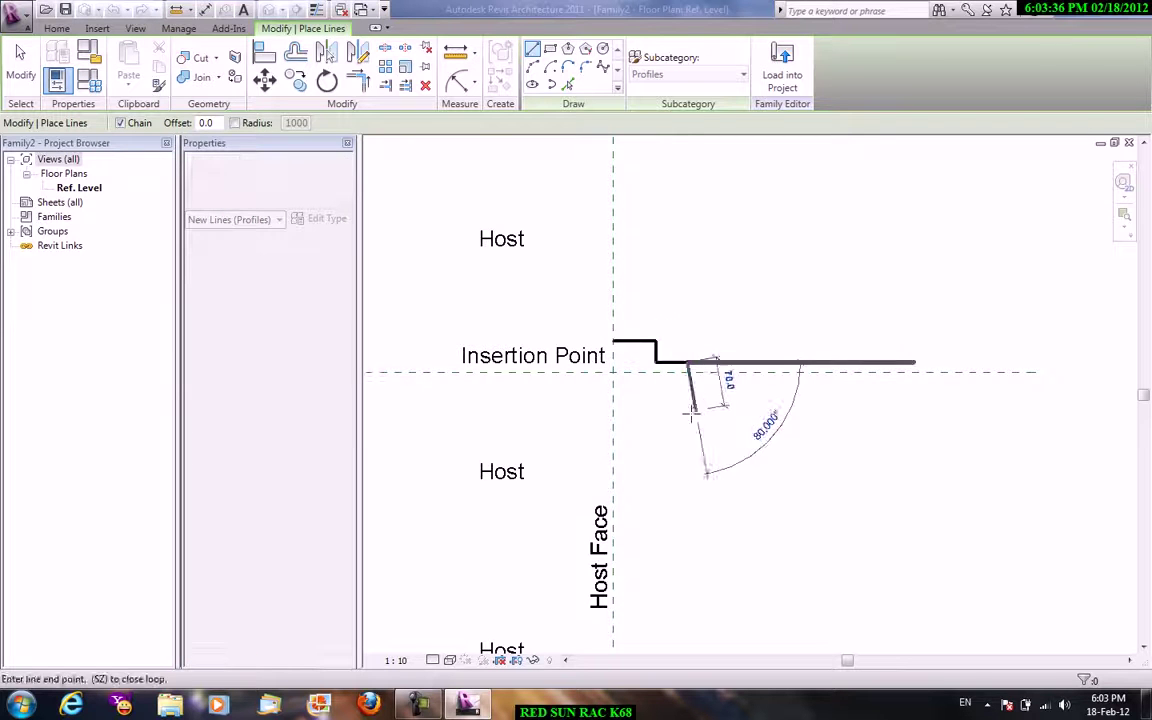
{"action": "left_click", "coordinate": [688, 404]}
{"action": "left_click", "coordinate": [641, 404]}
{"action": "left_click", "coordinate": [641, 436]}
{"action": "left_click", "coordinate": [613, 436]}
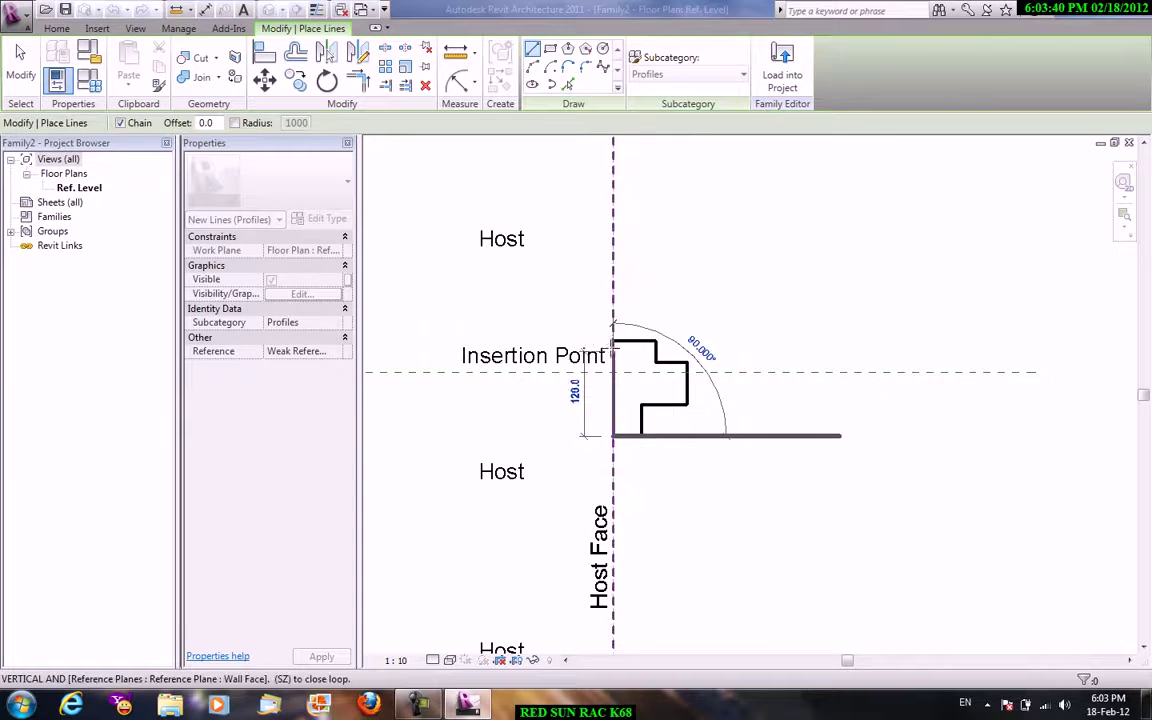
{"action": "left_click", "coordinate": [613, 341]}
Exit line drawing and zoom the view to review the closed profile.
{"action": "right_click", "coordinate": [665, 302]}
{"action": "left_click", "coordinate": [704, 308]}
{"action": "right_click", "coordinate": [704, 302]}
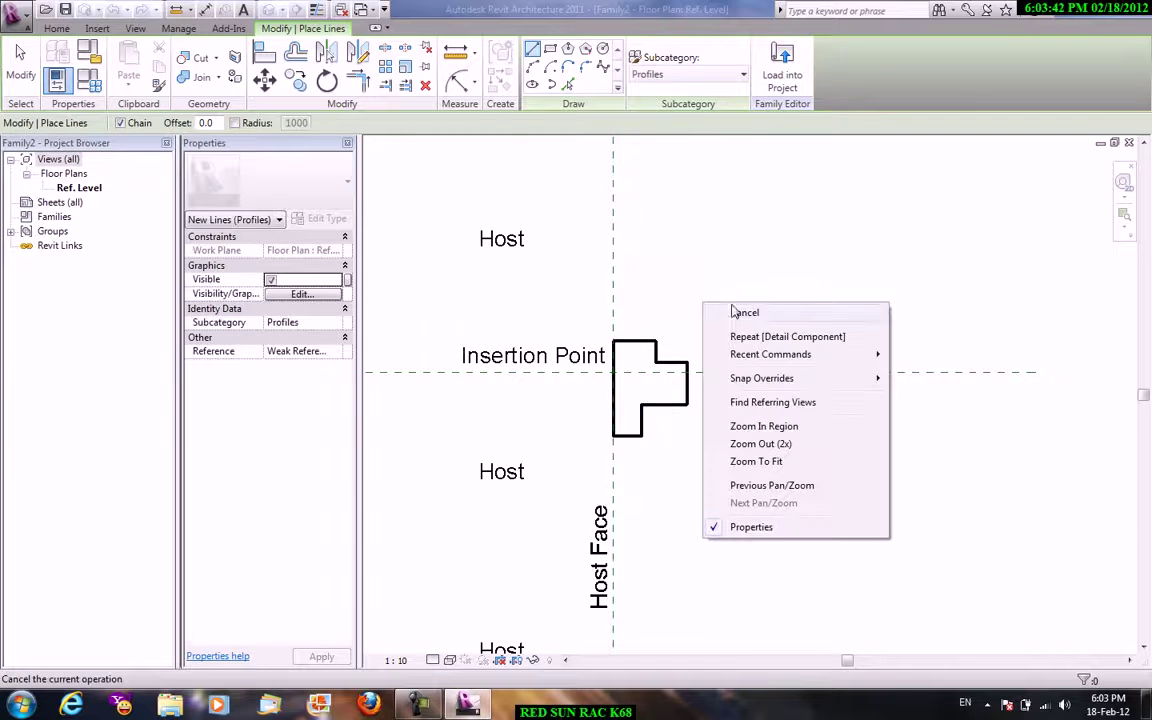
{"action": "left_click", "coordinate": [710, 311]}
{"action": "scroll", "coordinate": [716, 338], "scroll_direction": "down", "scroll_amount": 2}
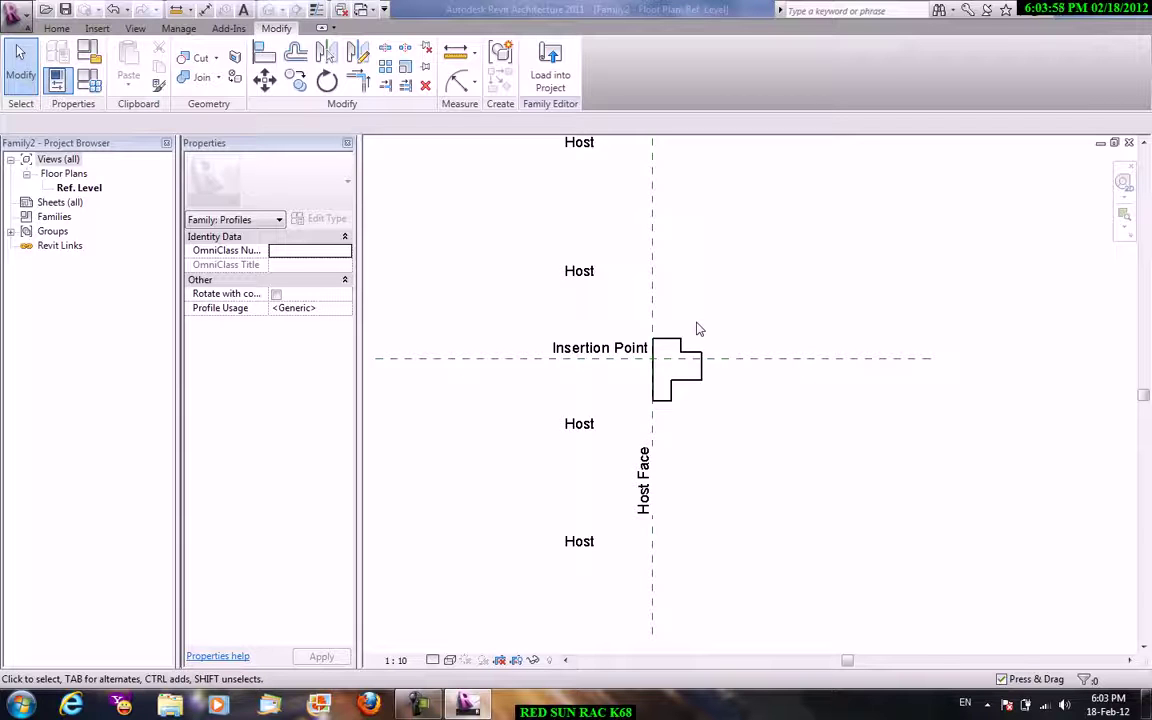
{"action": "scroll", "coordinate": [700, 365], "scroll_direction": "up", "scroll_amount": 2}
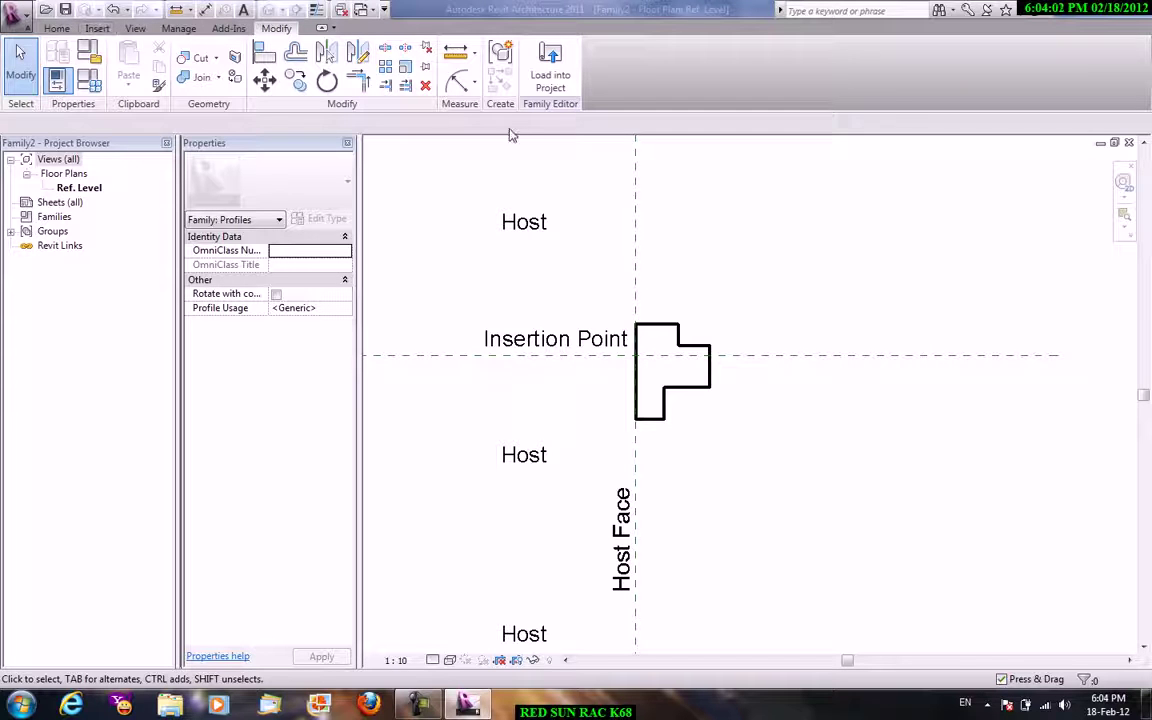
{"action": "left_click", "coordinate": [475, 86]}
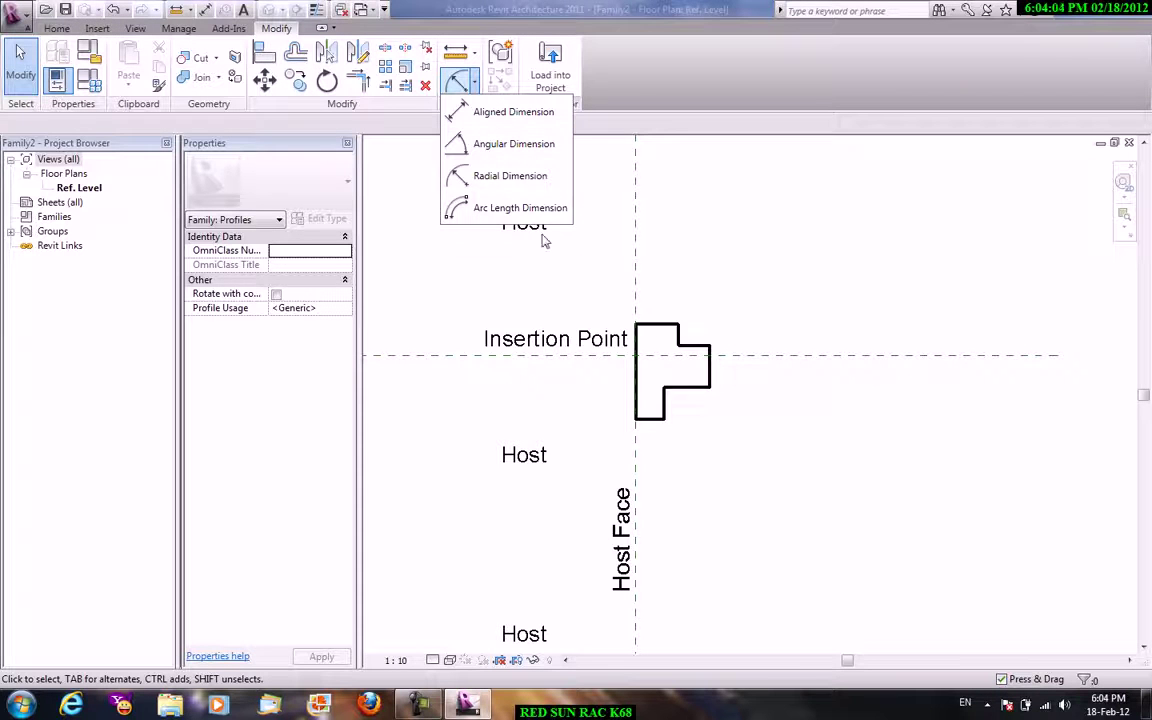
Save the profile as Family2, load it into Project1, and open the Default 3D View.
{"action": "left_click", "coordinate": [456, 283]}
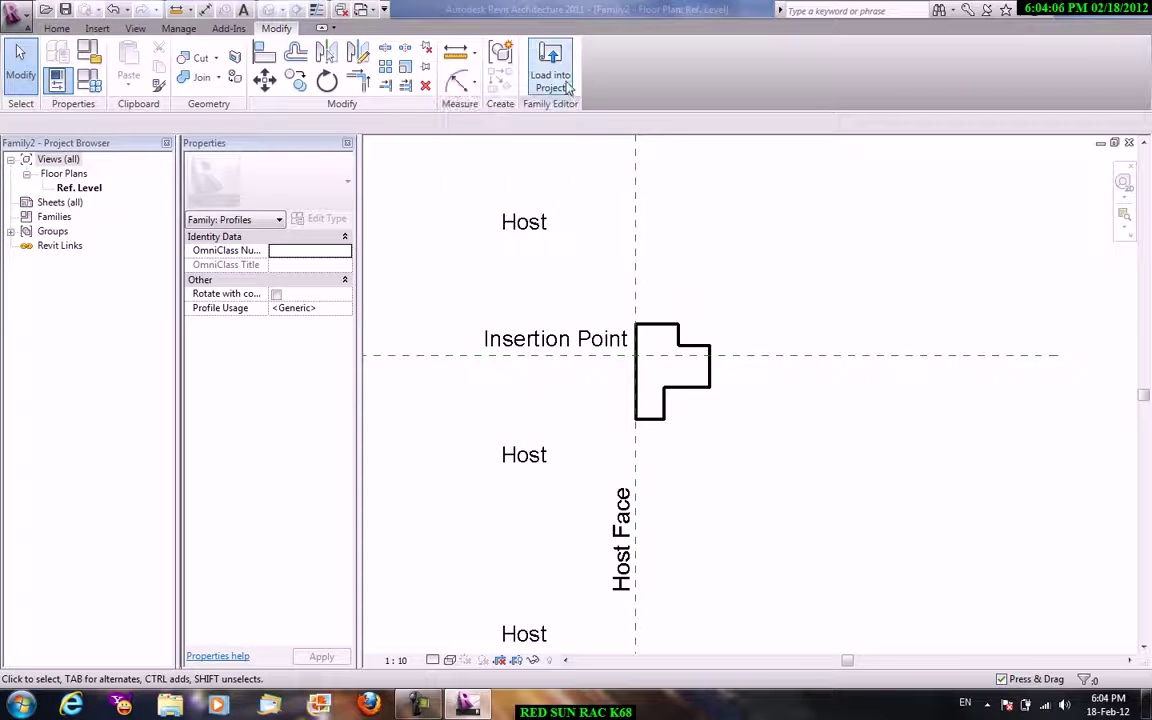
{"action": "left_click", "coordinate": [65, 9]}
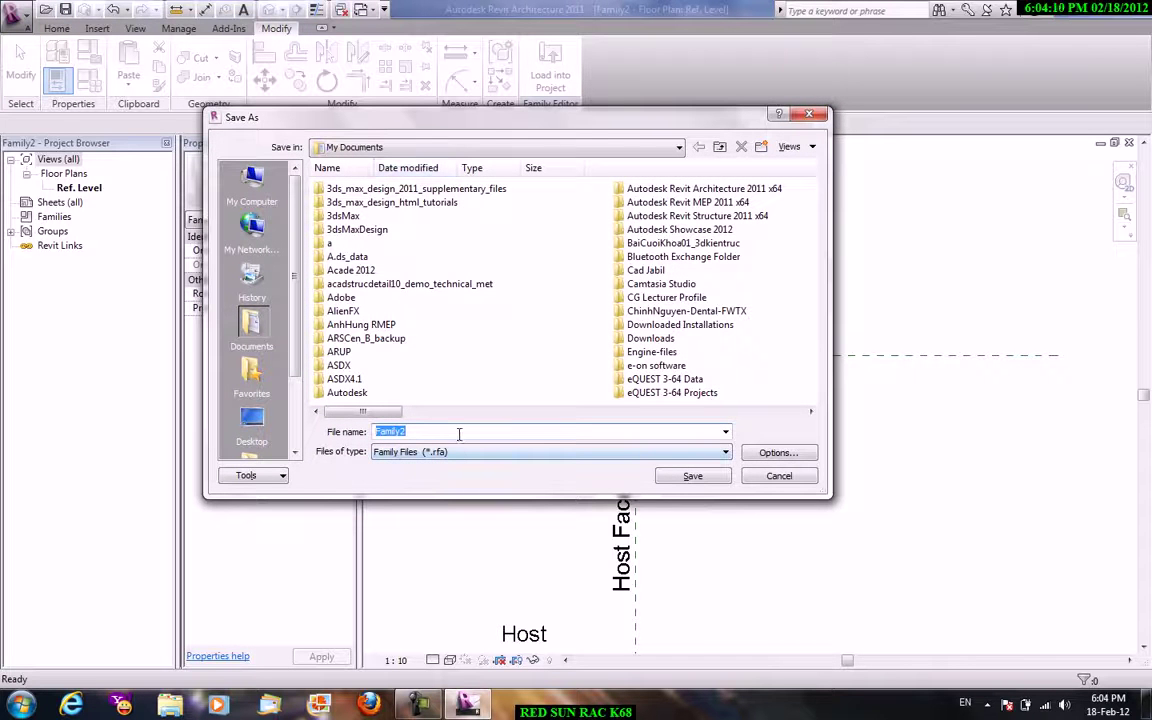
{"action": "left_click", "coordinate": [692, 476]}
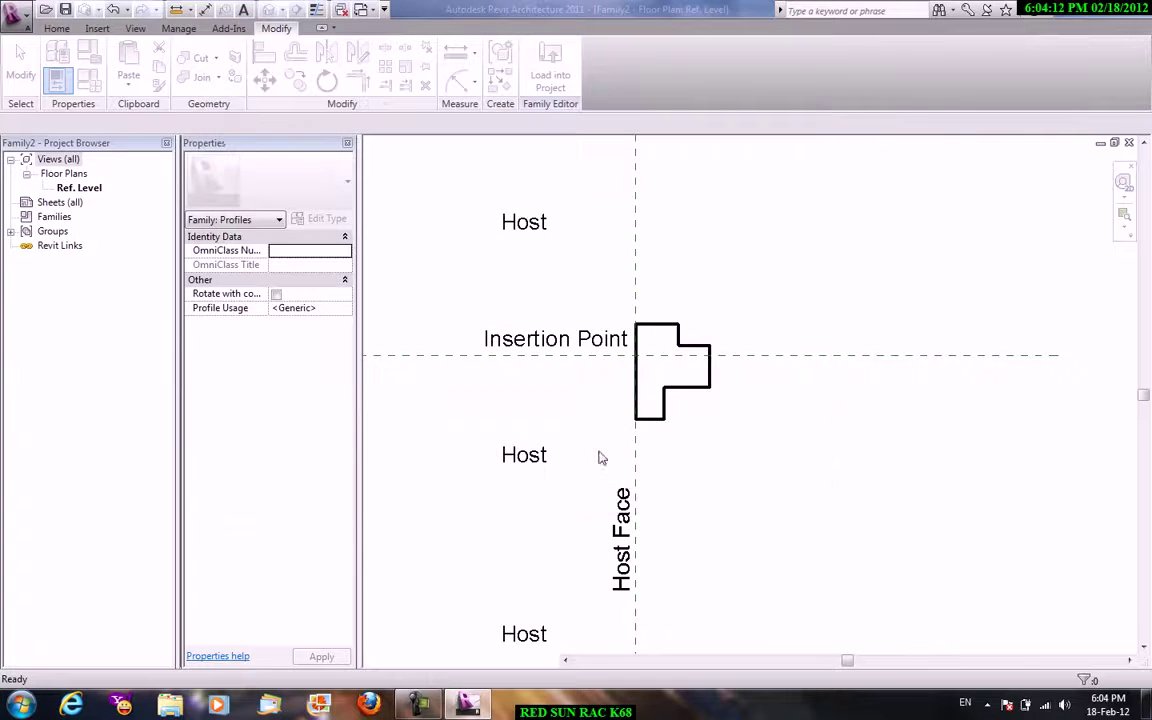
{"action": "left_click", "coordinate": [550, 68]}
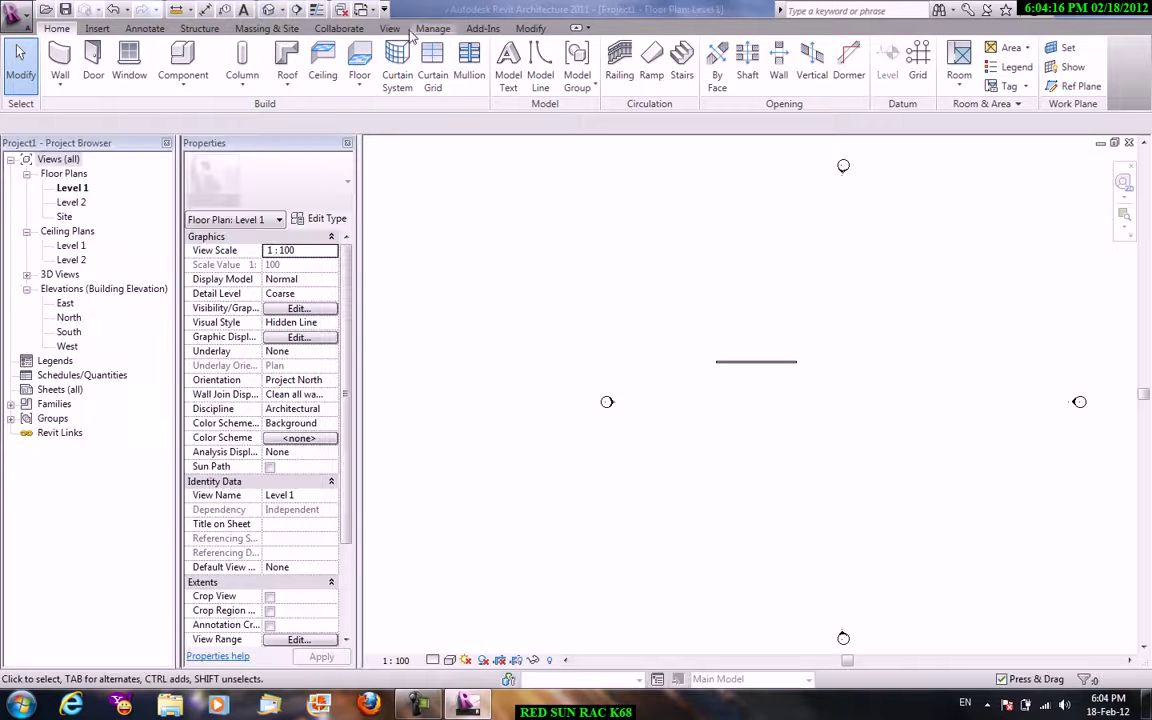
{"action": "left_click", "coordinate": [389, 28]}
{"action": "left_click", "coordinate": [398, 85]}
{"action": "left_click", "coordinate": [432, 112]}
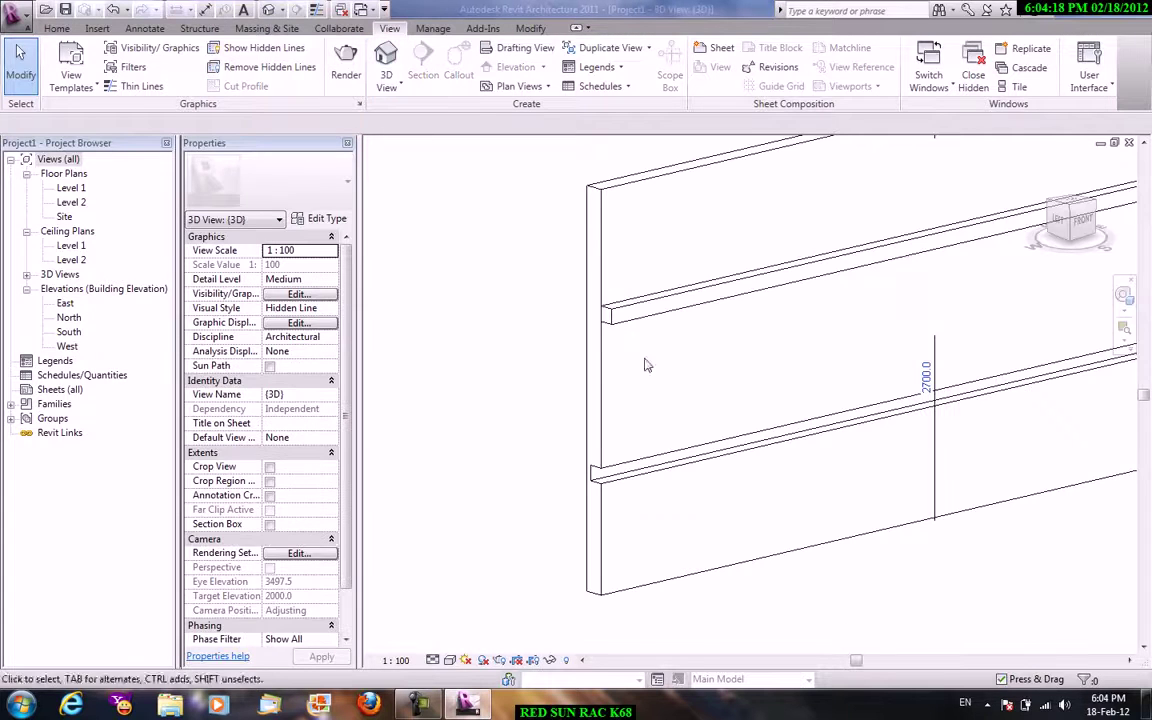
Duplicate the cornice wall sweep's Cornice type as a new type named 1.
{"action": "left_click", "coordinate": [620, 320]}
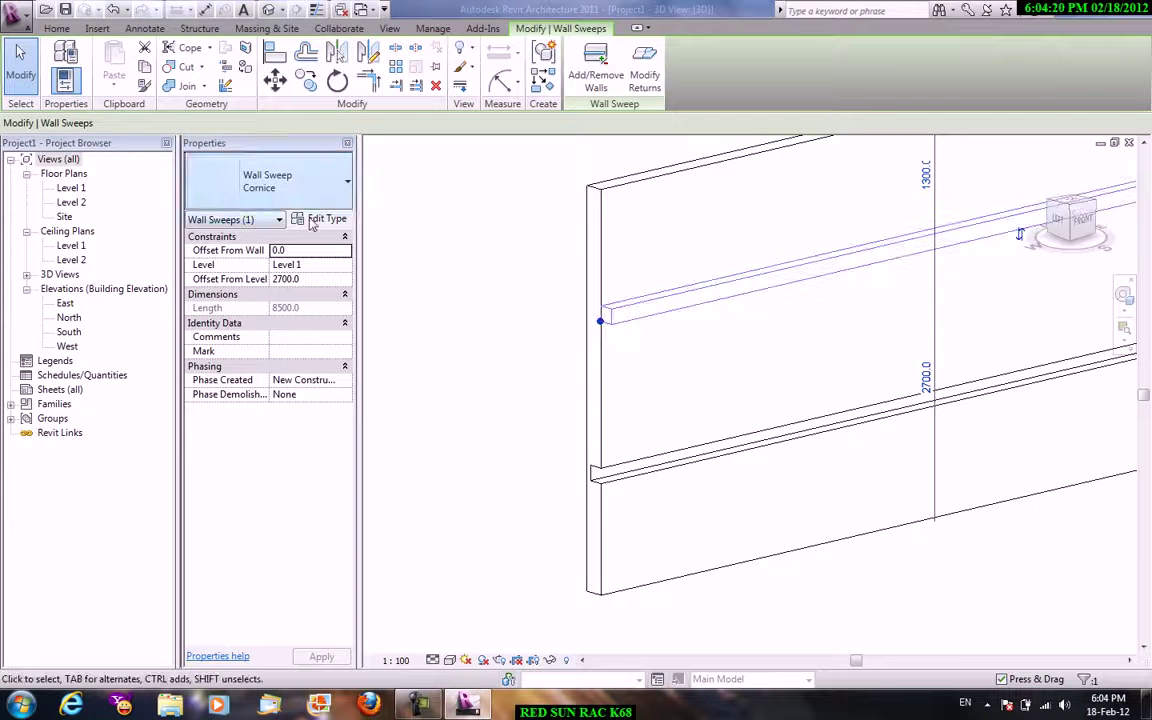
{"action": "left_click", "coordinate": [331, 219]}
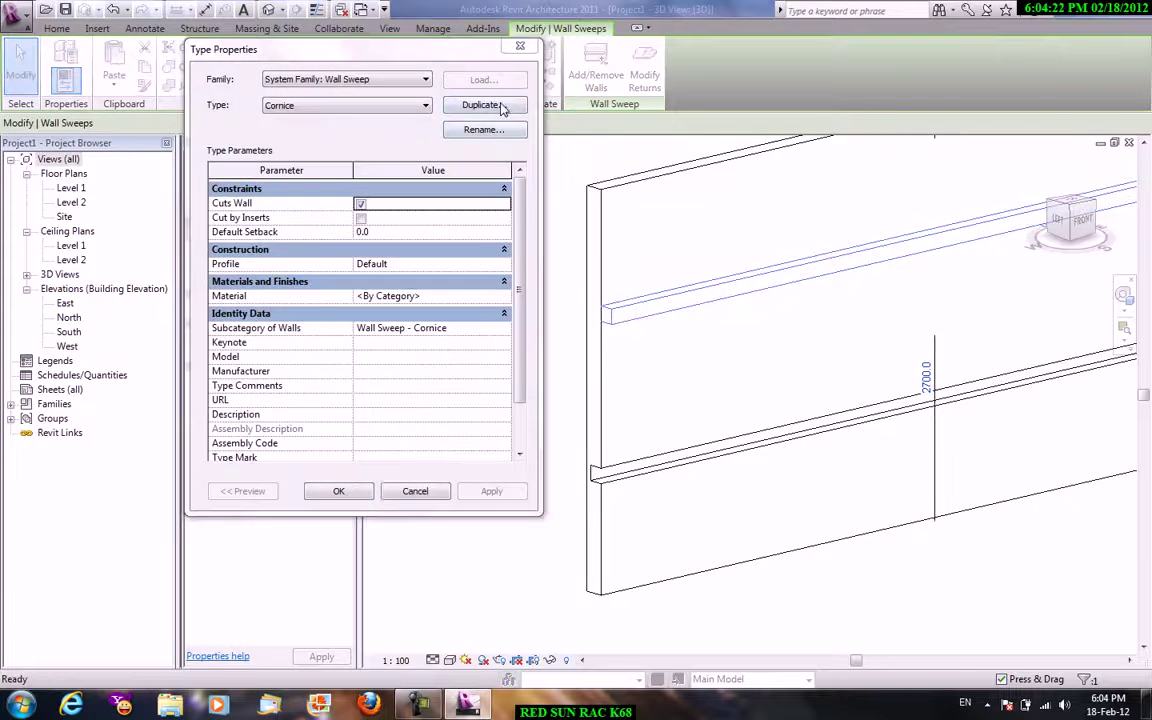
{"action": "left_click", "coordinate": [484, 105]}
{"action": "type", "text": "1"}
{"action": "left_click", "coordinate": [363, 298]}
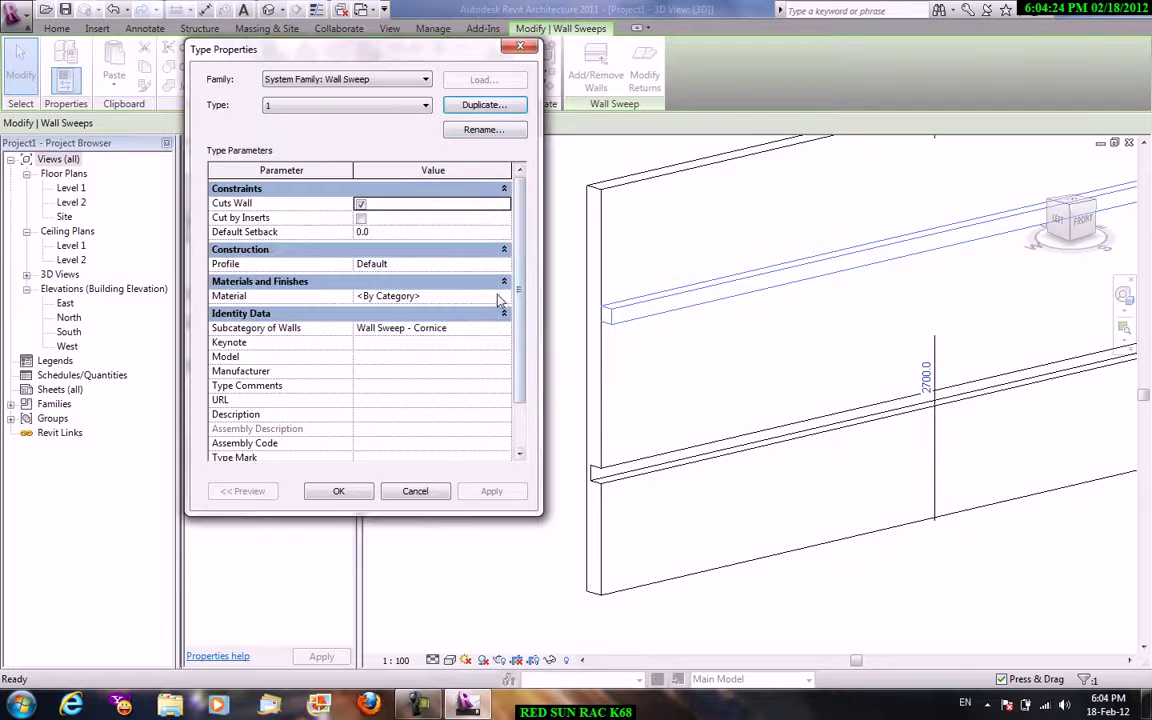
Set type 1's profile to Family2 : Family2 and zoom to inspect the stepped sweep.
{"action": "left_click", "coordinate": [505, 265]}
{"action": "left_click", "coordinate": [504, 264]}
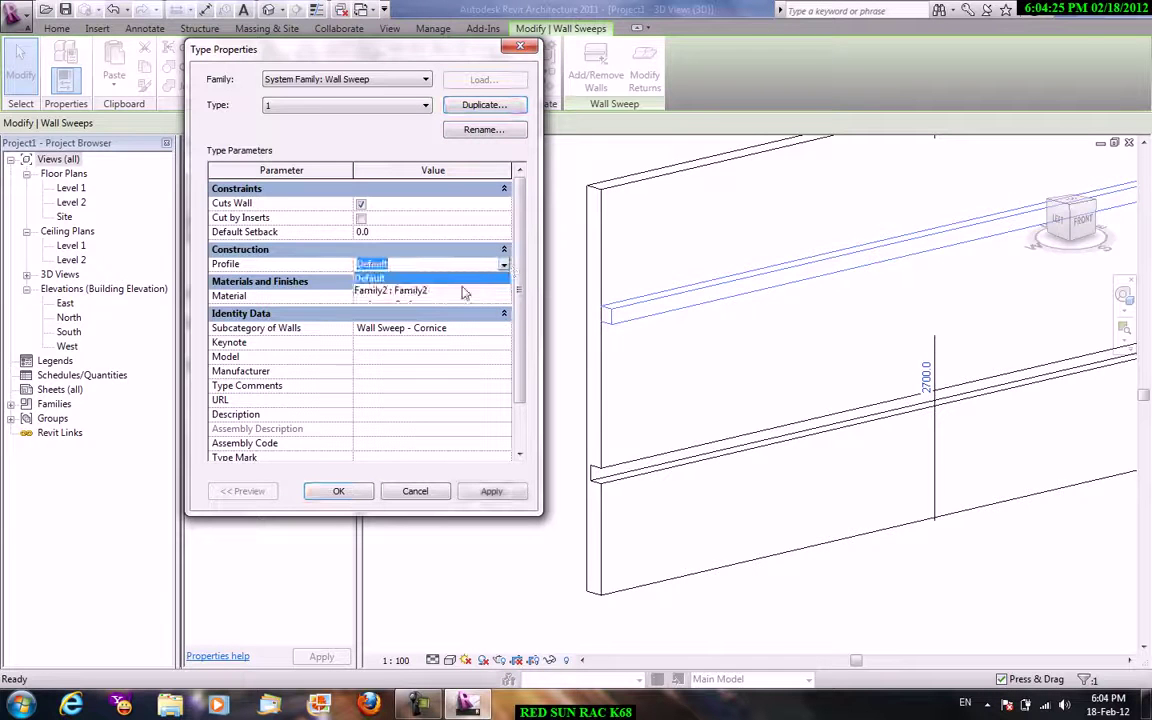
{"action": "left_click", "coordinate": [409, 291]}
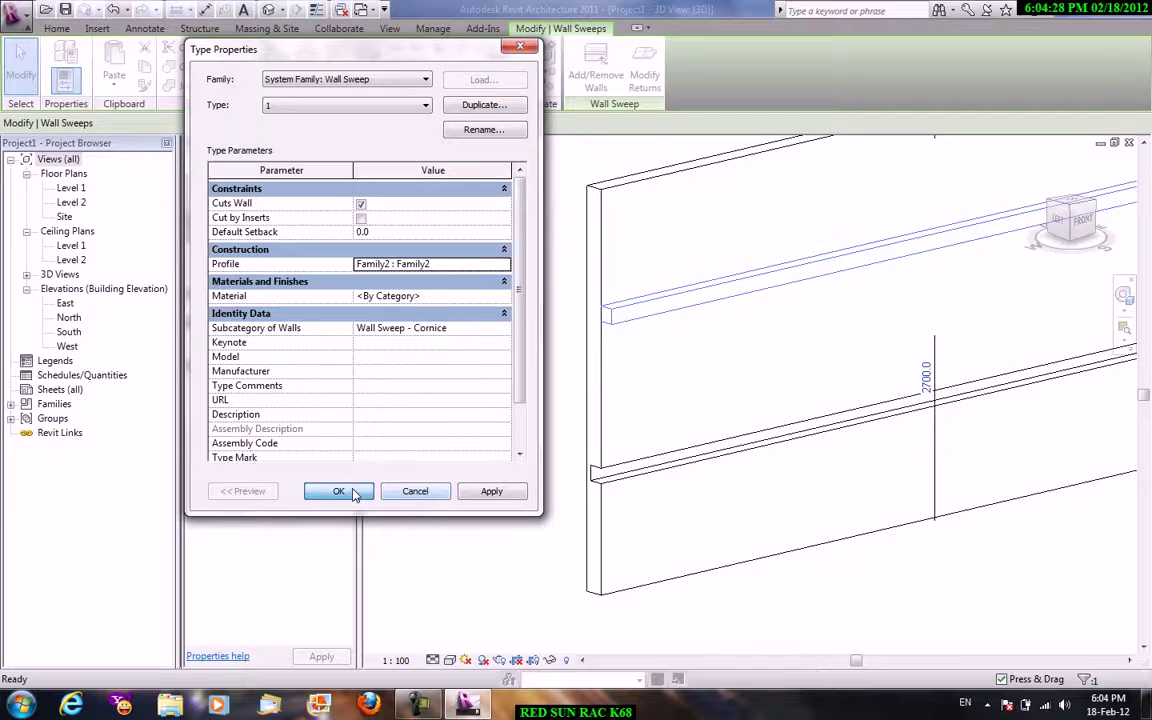
{"action": "left_click", "coordinate": [352, 491]}
{"action": "left_click", "coordinate": [543, 360]}
{"action": "scroll", "coordinate": [586, 278], "scroll_direction": "up", "scroll_amount": 3}
{"action": "scroll", "coordinate": [570, 290], "scroll_direction": "up", "scroll_amount": 2}
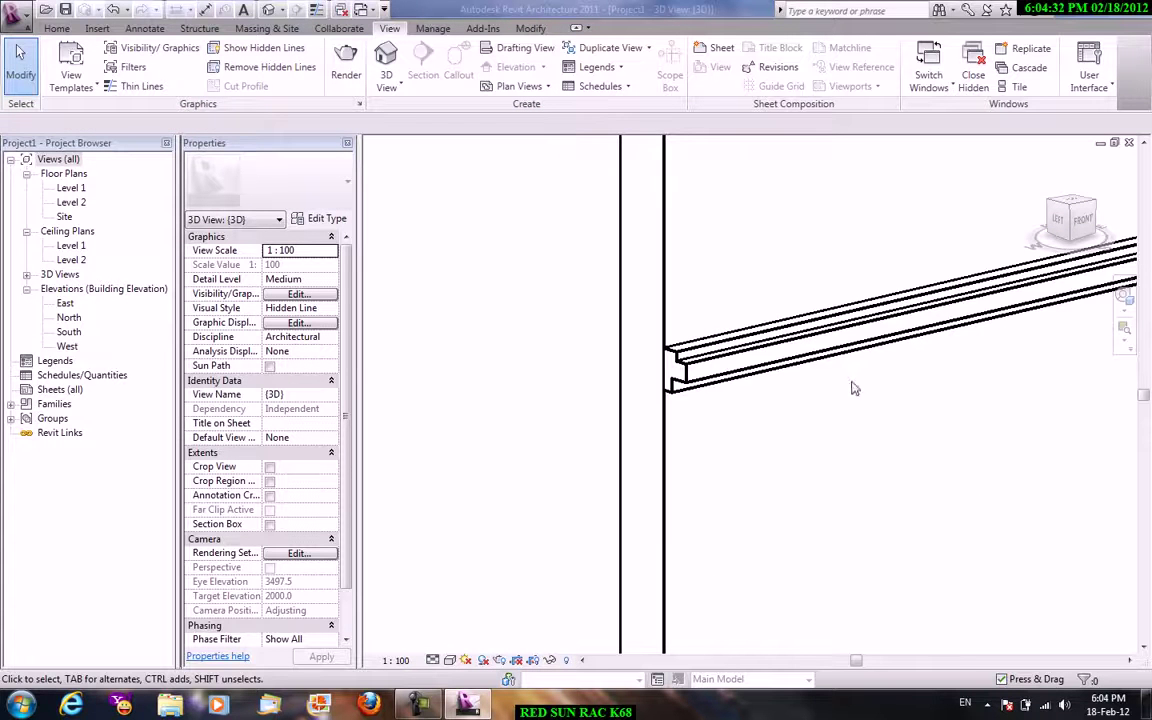
{"action": "scroll", "coordinate": [504, 314], "scroll_direction": "down", "scroll_amount": 2}
{"action": "scroll", "coordinate": [459, 268], "scroll_direction": "down", "scroll_amount": 2}
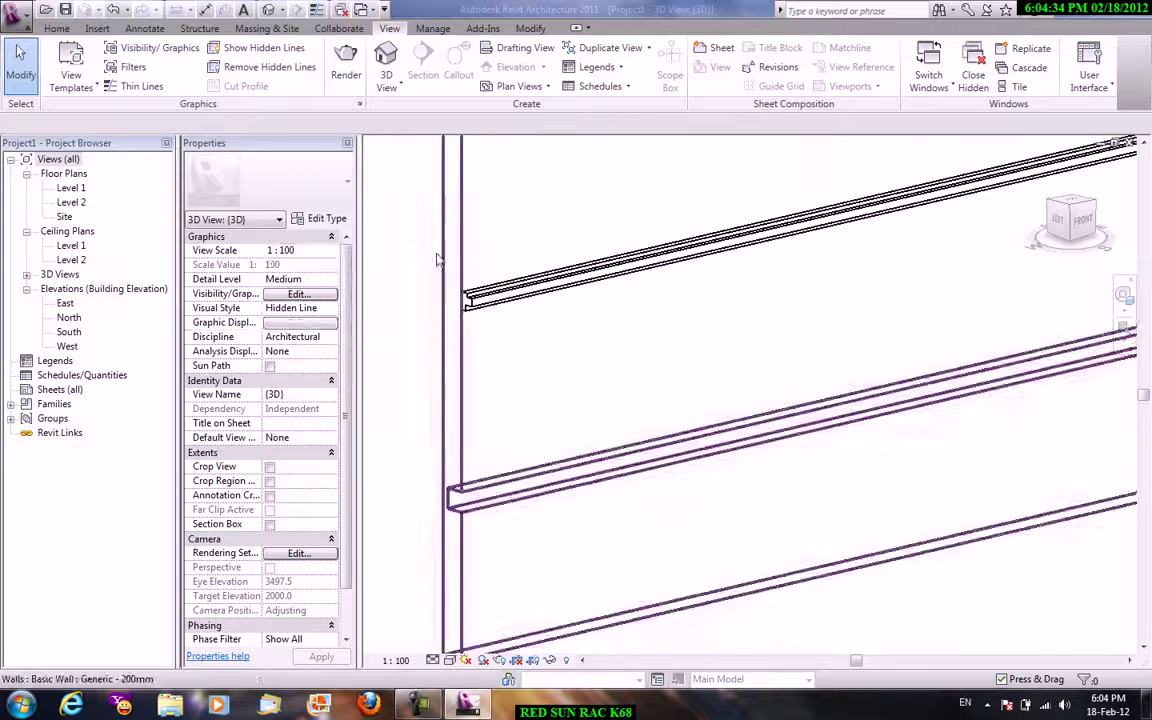
Create a new family from the Metric Profile-Reveal template.
{"action": "left_click", "coordinate": [27, 18]}
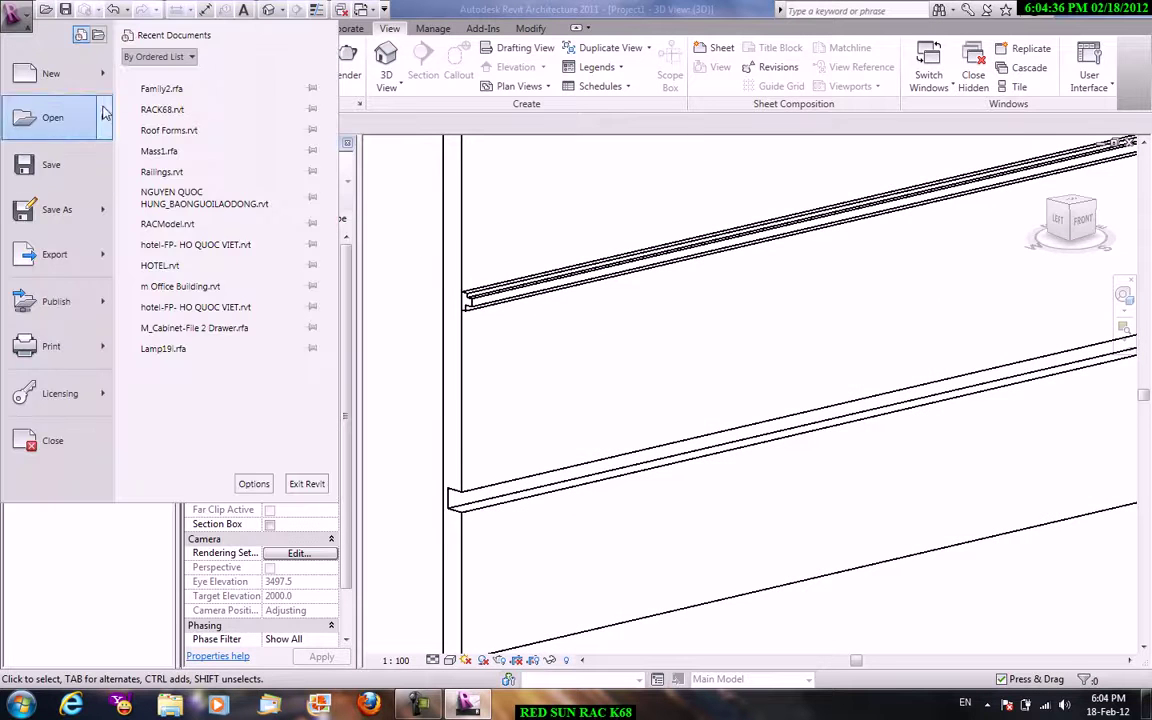
{"action": "left_click", "coordinate": [328, 224]}
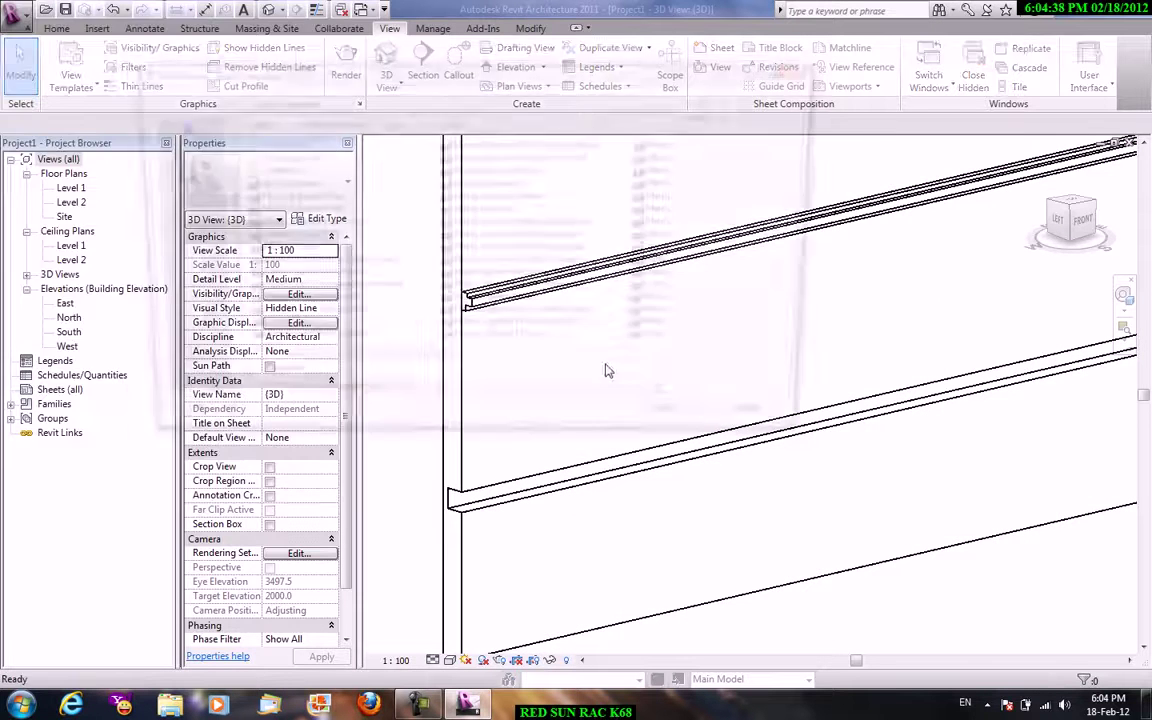
{"action": "left_click", "coordinate": [576, 373]}
{"action": "mouse_move", "coordinate": [578, 375]}
{"action": "left_mouse_down"}
{"action": "mouse_move", "coordinate": [487, 372]}
{"action": "mouse_move", "coordinate": [408, 247]}
{"action": "left_mouse_up"}
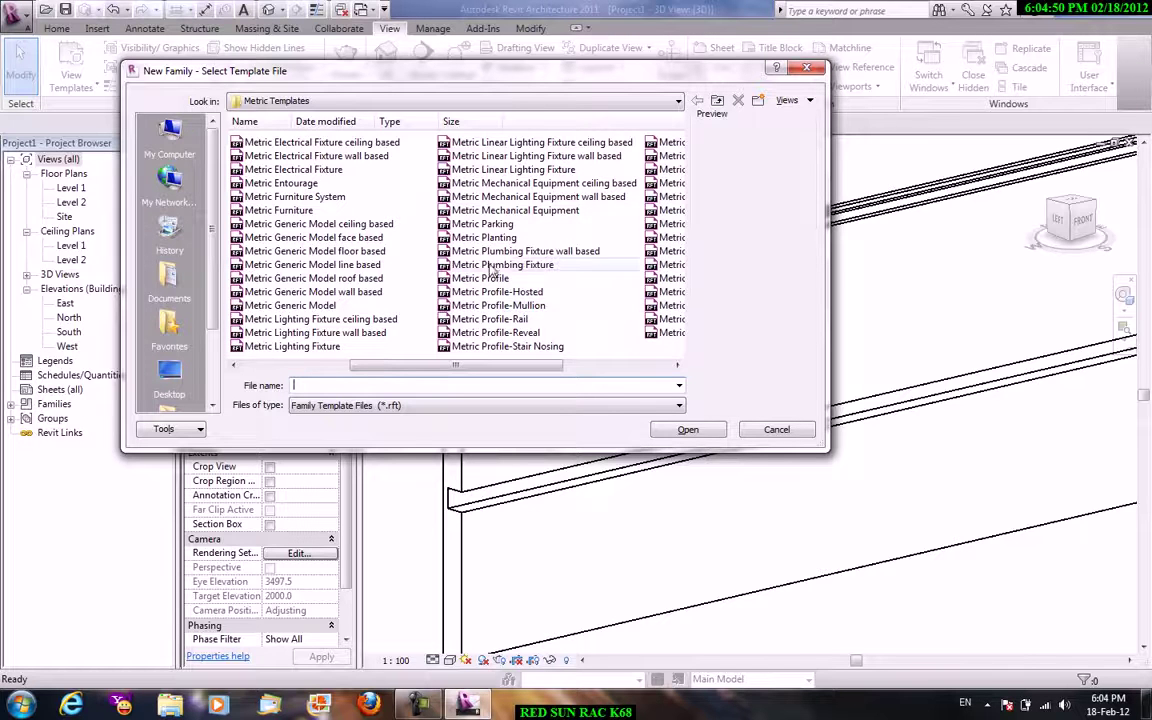
{"action": "left_click_drag", "start_coordinate": [513, 369], "coordinate": [594, 366]}
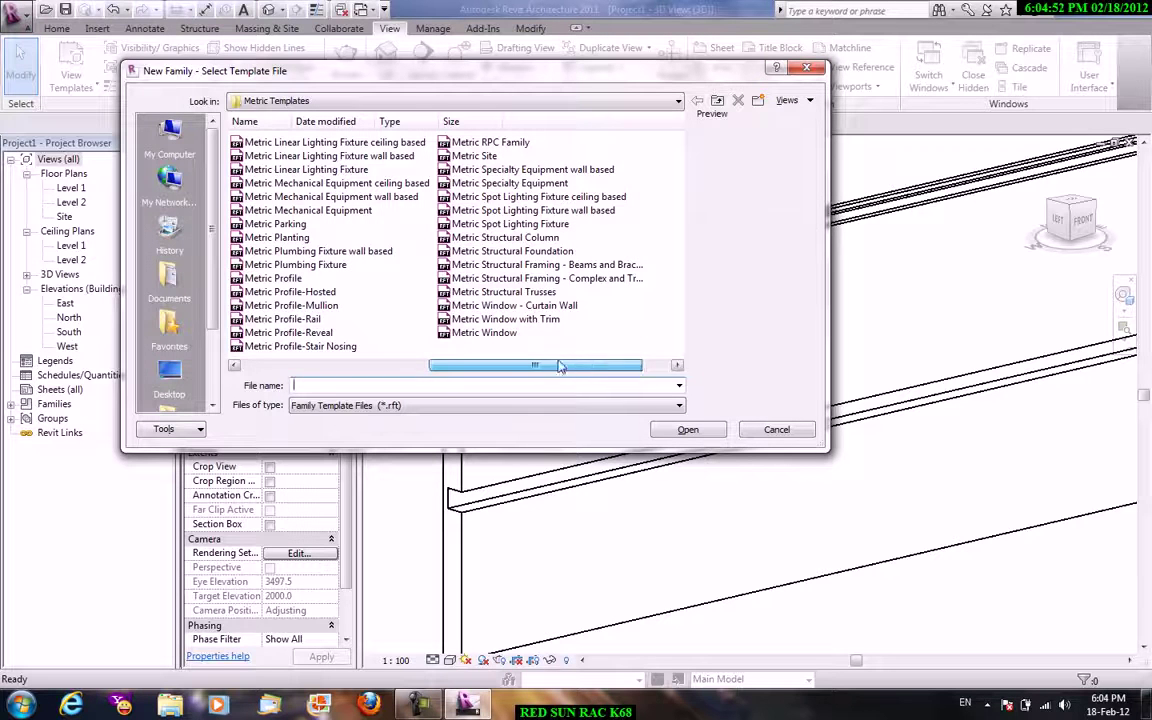
{"action": "left_click", "coordinate": [320, 333]}
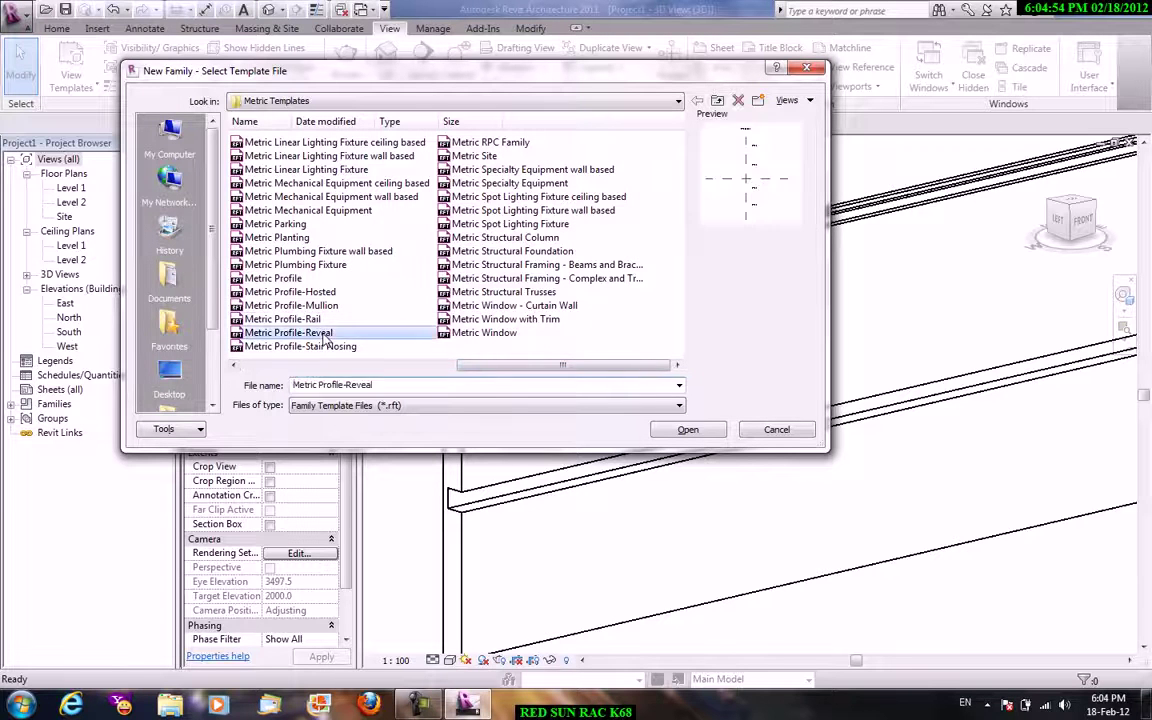
{"action": "left_click", "coordinate": [668, 430]}
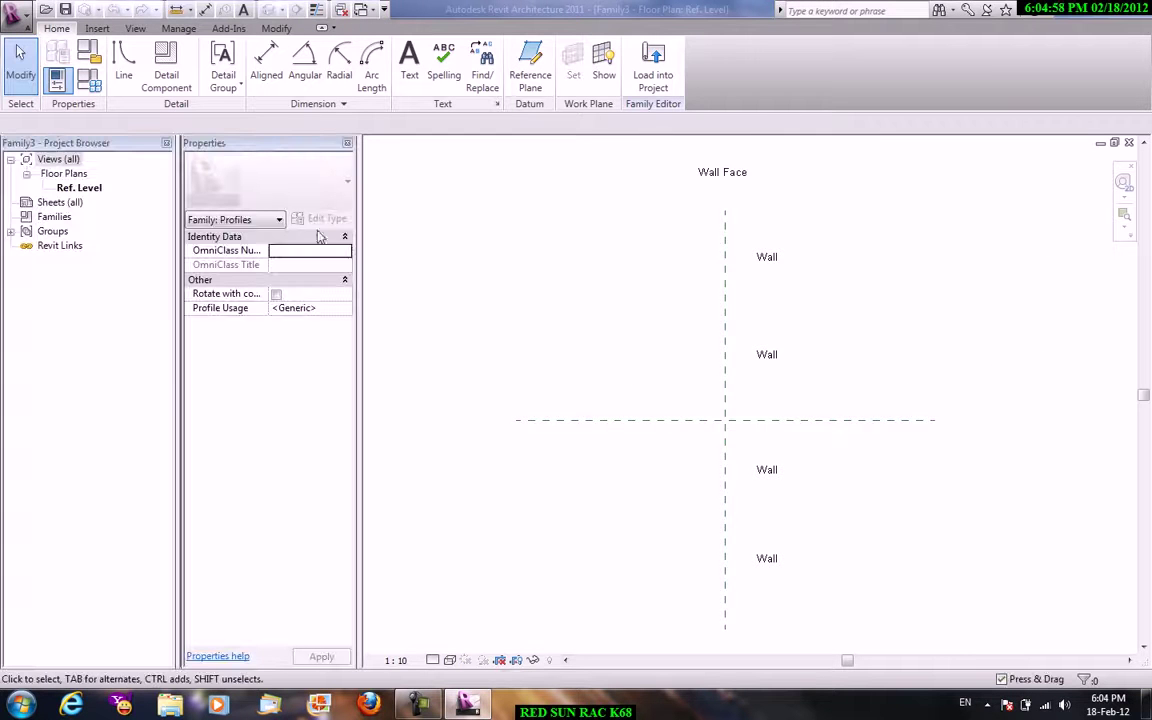
Sketch the closed stepped reveal profile in Family3 with the Line tool.
{"action": "left_click", "coordinate": [128, 78]}
{"action": "scroll", "coordinate": [714, 430], "scroll_direction": "up", "scroll_amount": 2}
{"action": "left_click", "coordinate": [726, 407]}
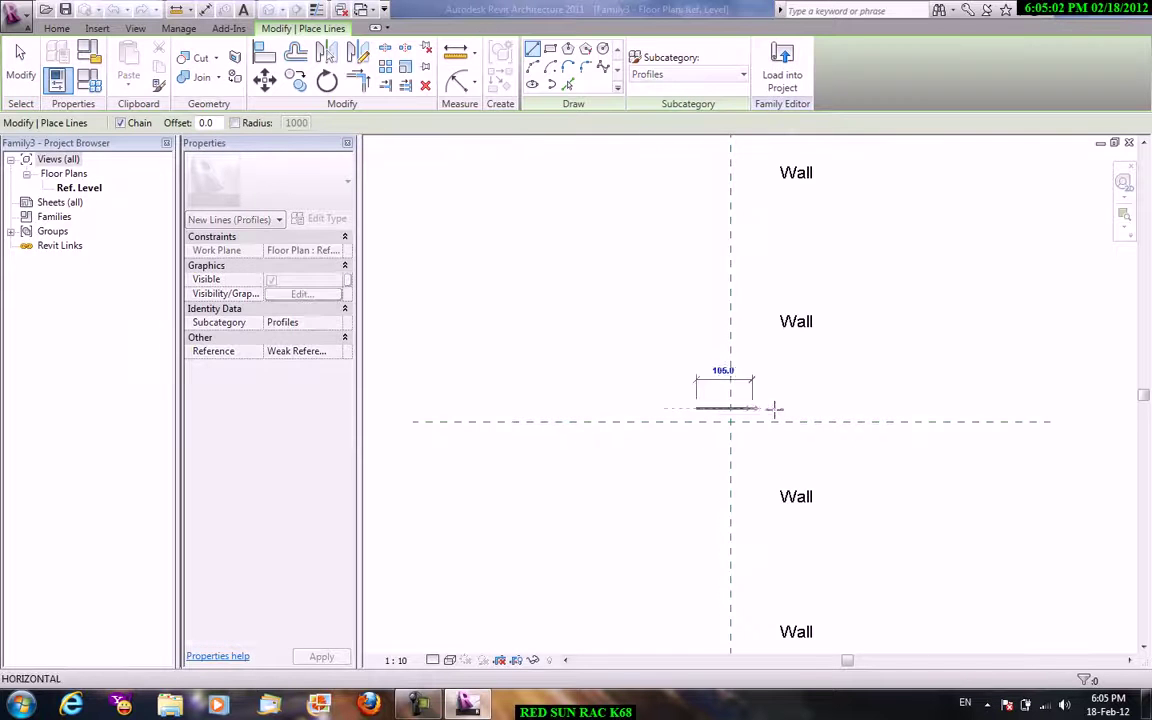
{"action": "left_click", "coordinate": [744, 407]}
{"action": "left_click", "coordinate": [744, 384]}
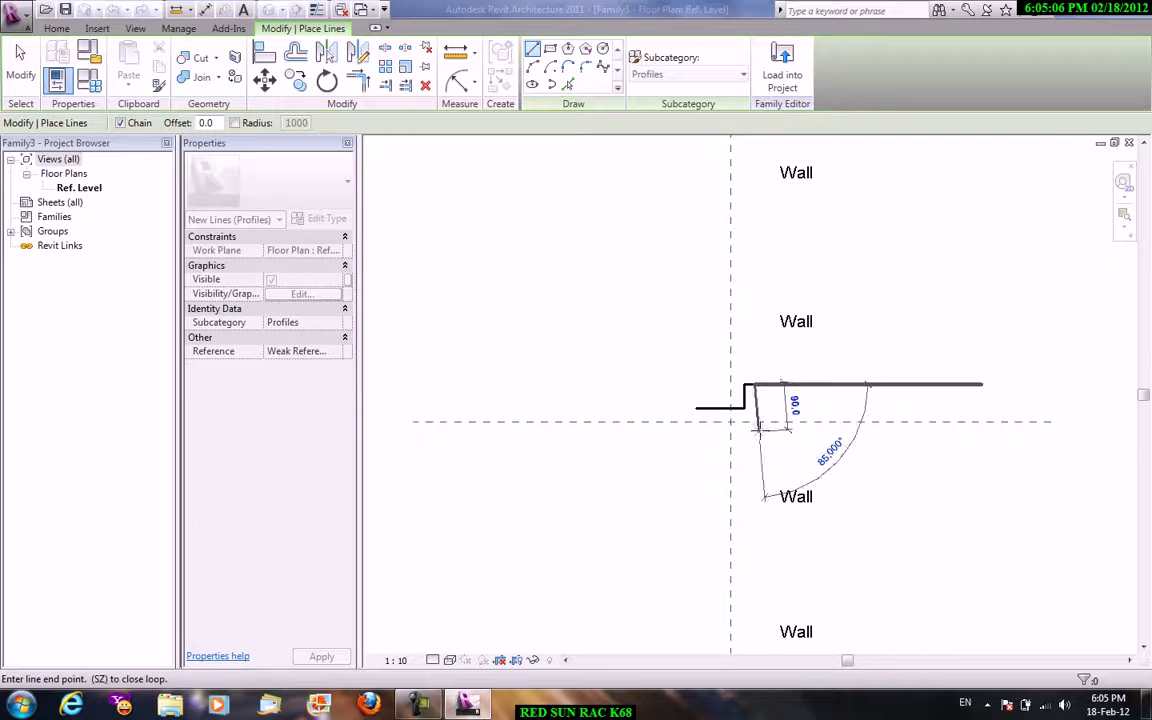
{"action": "scroll", "coordinate": [758, 433], "scroll_direction": "up", "scroll_amount": 2}
{"action": "left_click", "coordinate": [750, 435]}
{"action": "left_click", "coordinate": [730, 437]}
{"action": "left_click", "coordinate": [730, 472]}
{"action": "left_click", "coordinate": [760, 472]}
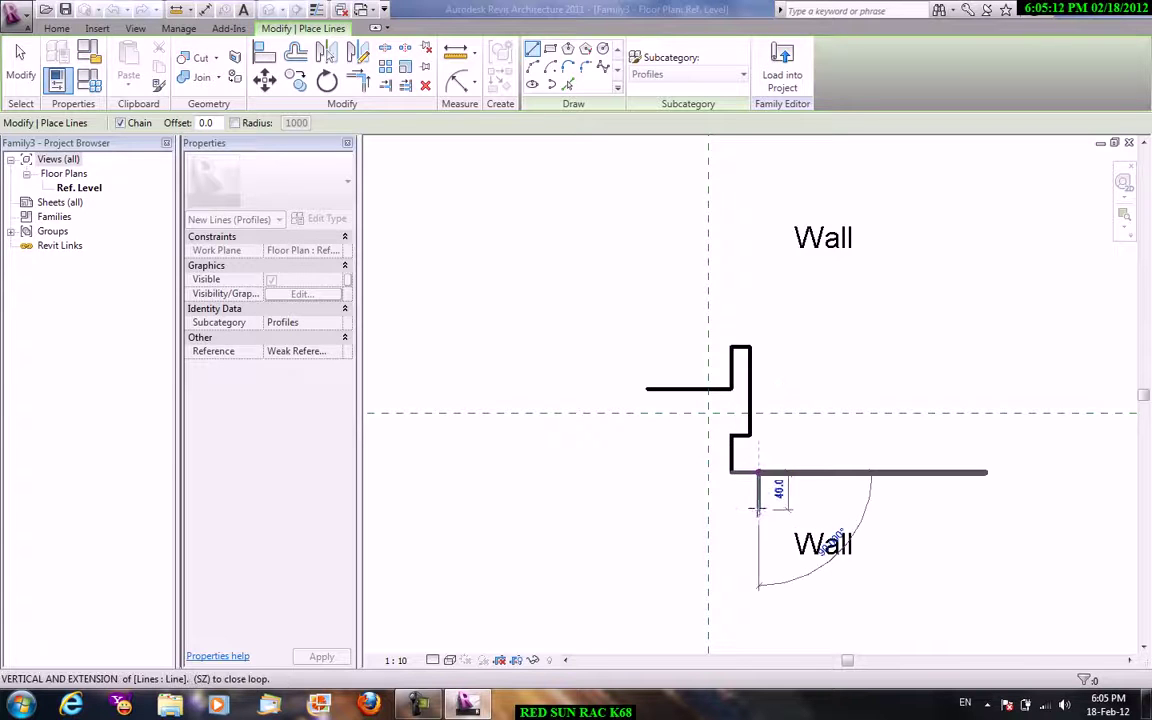
{"action": "left_click", "coordinate": [760, 510]}
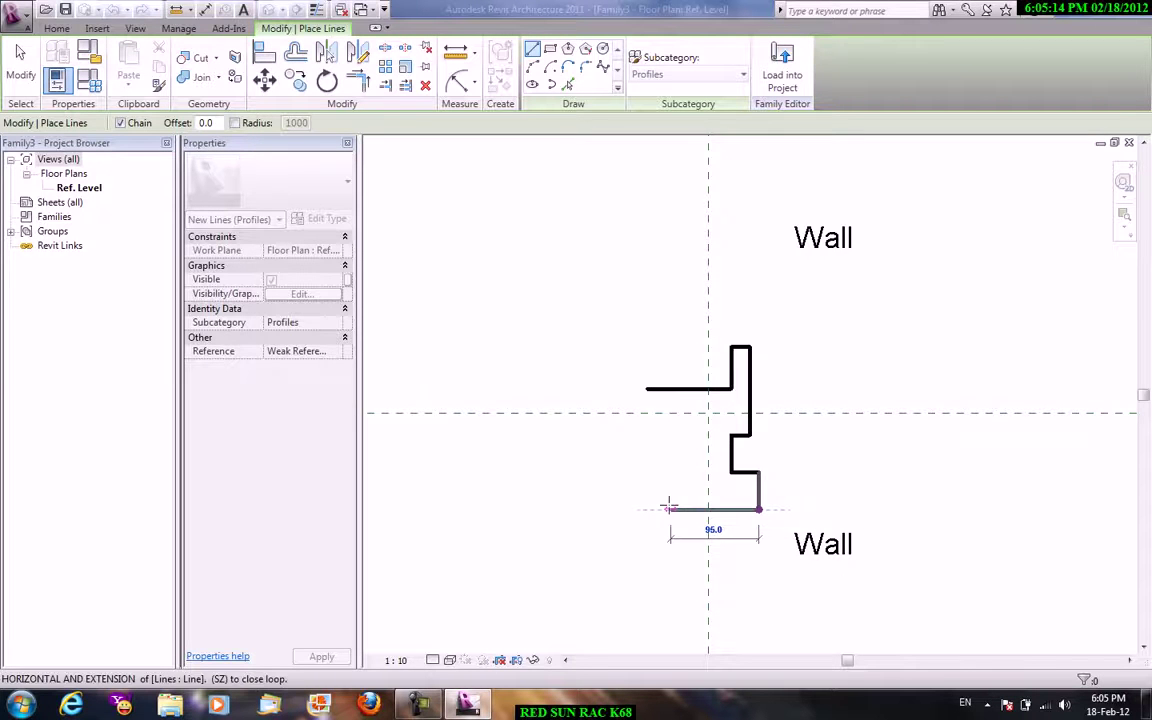
{"action": "left_click", "coordinate": [669, 508]}
{"action": "left_click", "coordinate": [648, 390]}
Load Family3 into Project1, return to the Default 3D View, and select the lower reveal.
{"action": "right_click", "coordinate": [626, 354]}
{"action": "left_click", "coordinate": [667, 365]}
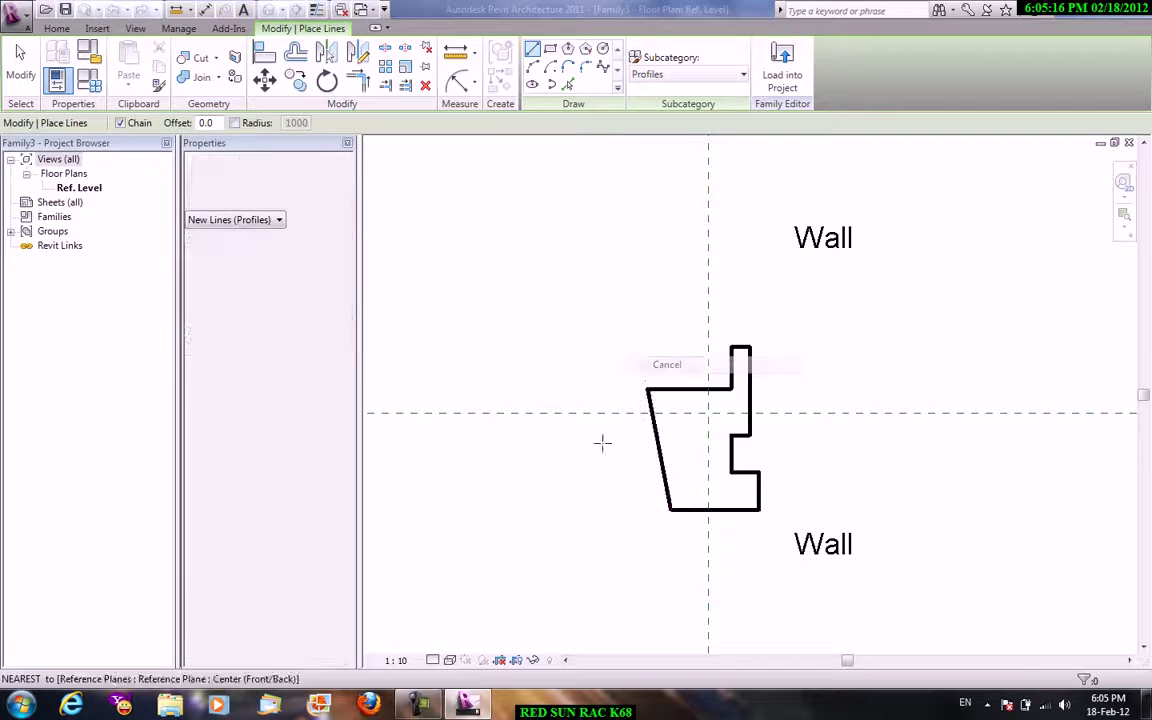
{"action": "right_click", "coordinate": [615, 311]}
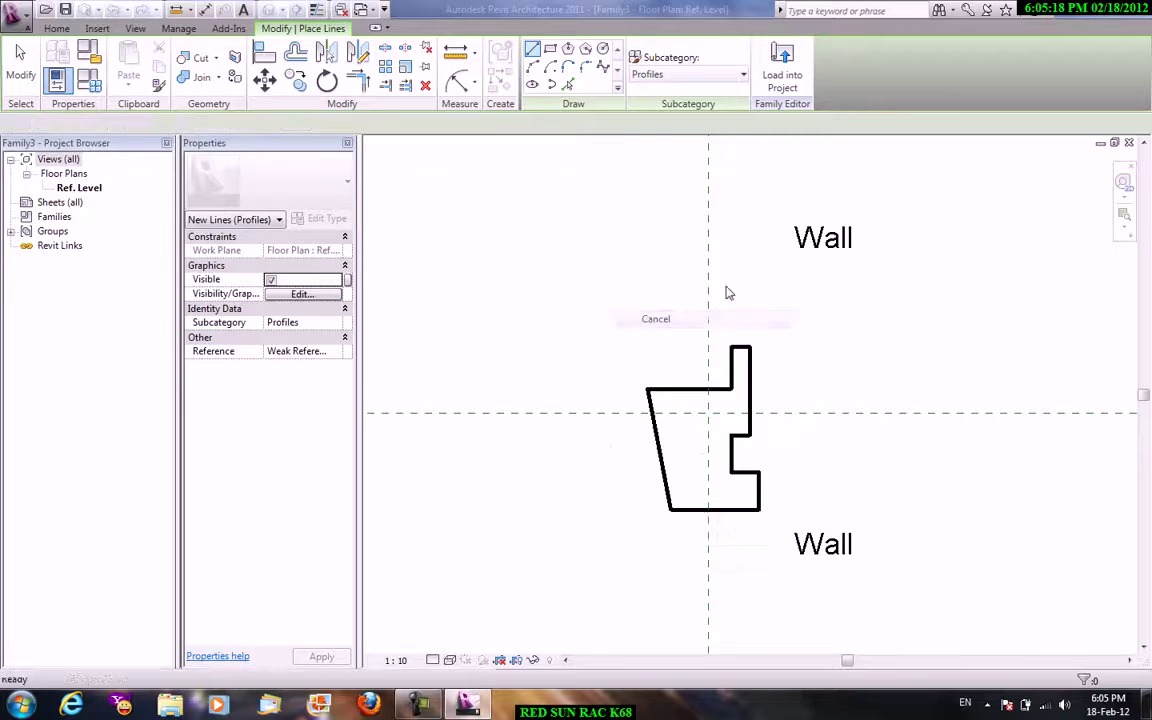
{"action": "left_click", "coordinate": [651, 321]}
{"action": "left_click", "coordinate": [550, 65]}
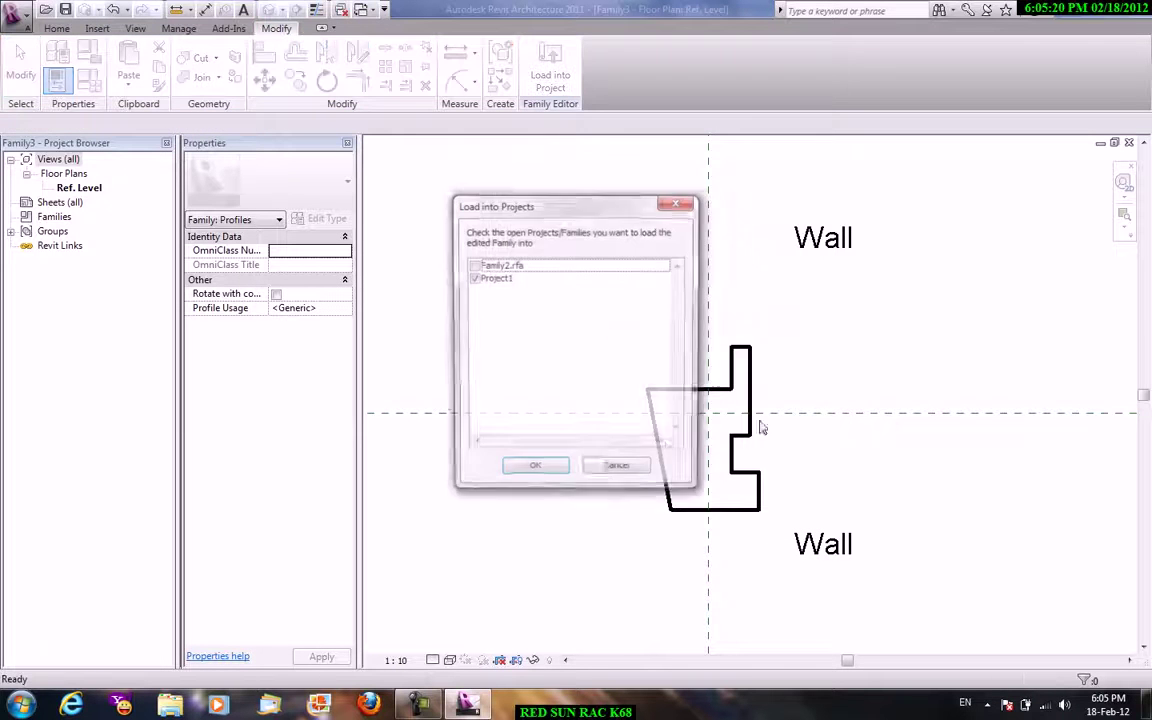
{"action": "left_click", "coordinate": [565, 474]}
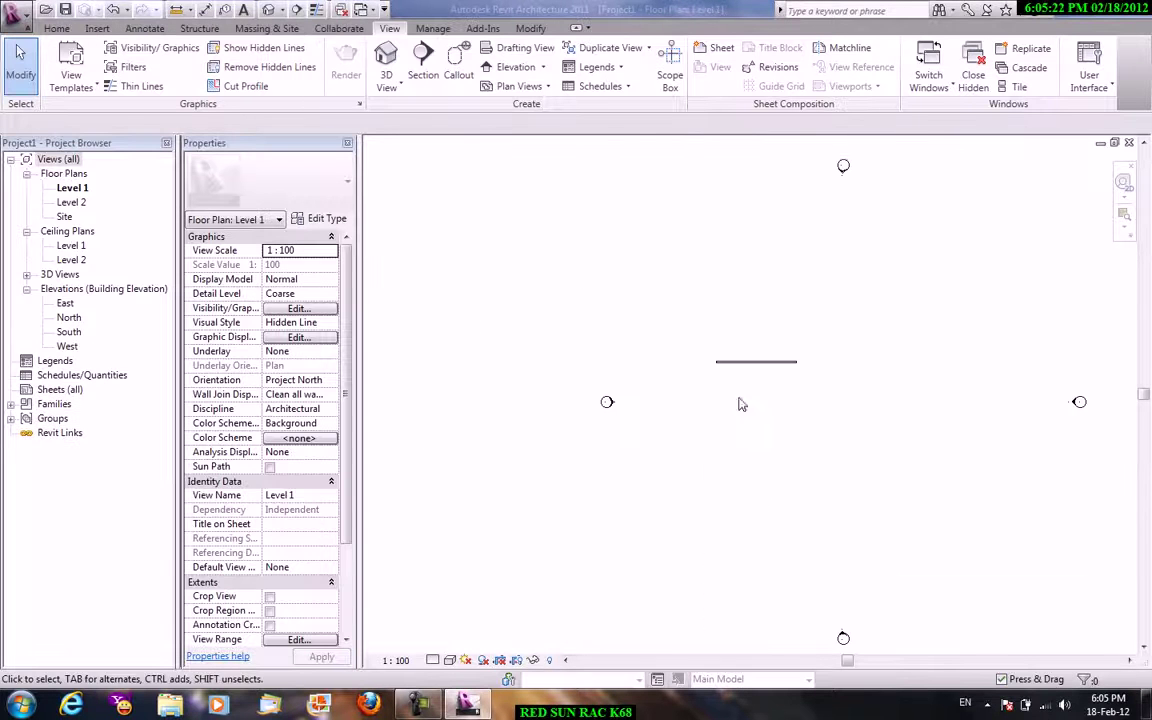
{"action": "left_click", "coordinate": [387, 82]}
{"action": "left_click", "coordinate": [405, 115]}
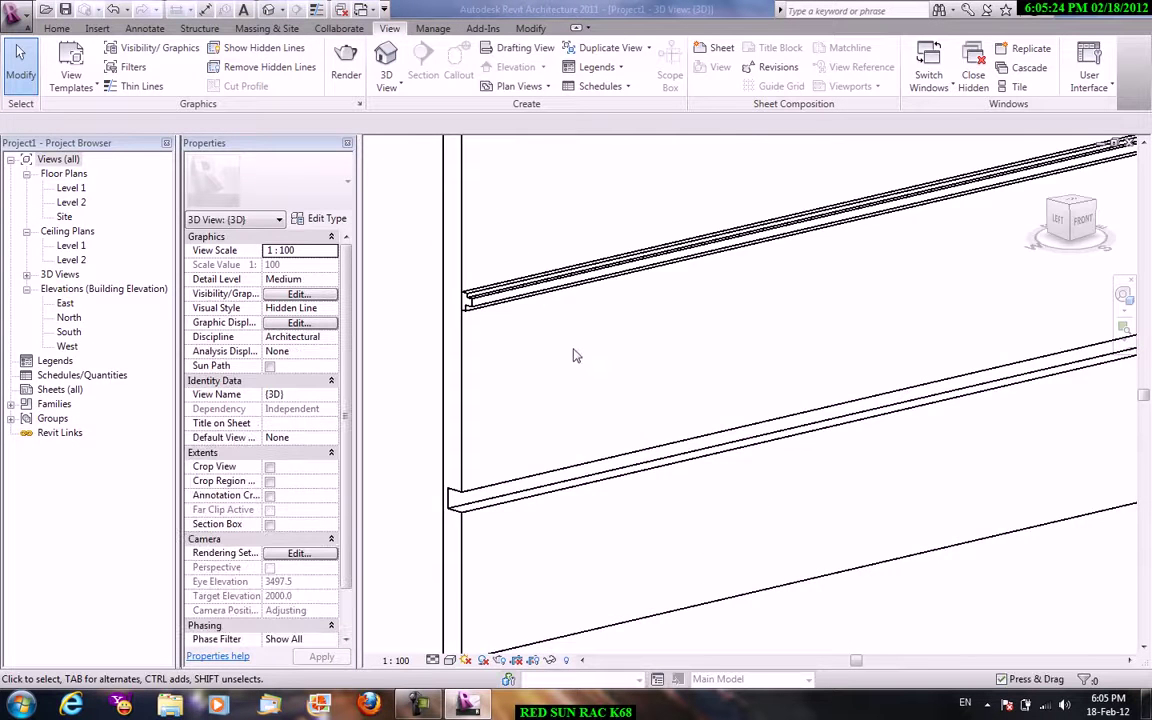
{"action": "scroll", "coordinate": [580, 400], "scroll_direction": "down", "scroll_amount": 2}
{"action": "left_click", "coordinate": [528, 452]}
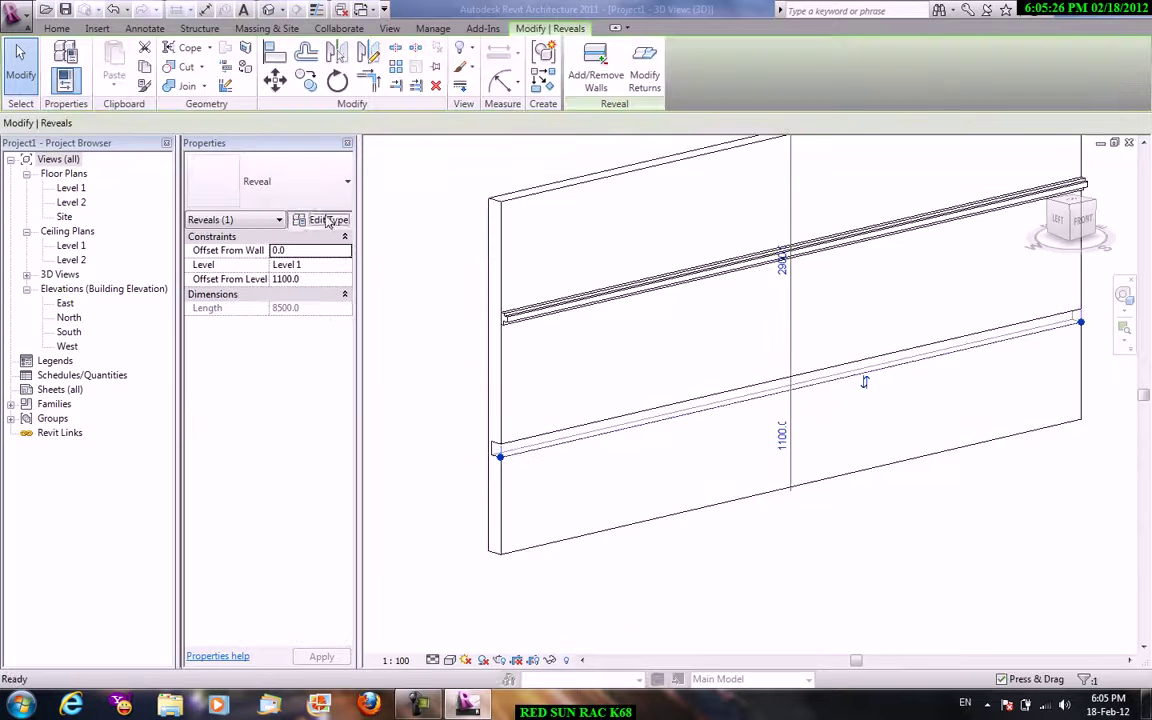
Make a first duplicate of the reveal type without changing its profile.
{"action": "left_click", "coordinate": [328, 221]}
{"action": "left_click", "coordinate": [486, 106]}
{"action": "type", "text": "2"}
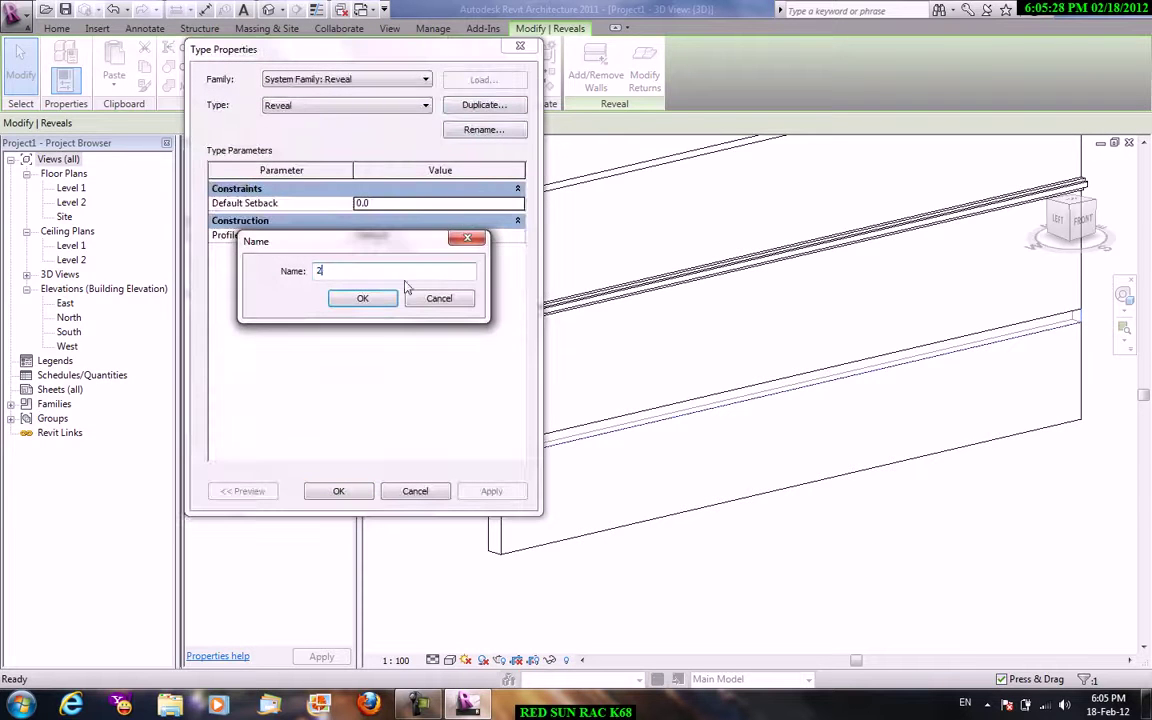
{"action": "key", "text": "Return"}
{"action": "left_click", "coordinate": [432, 498]}
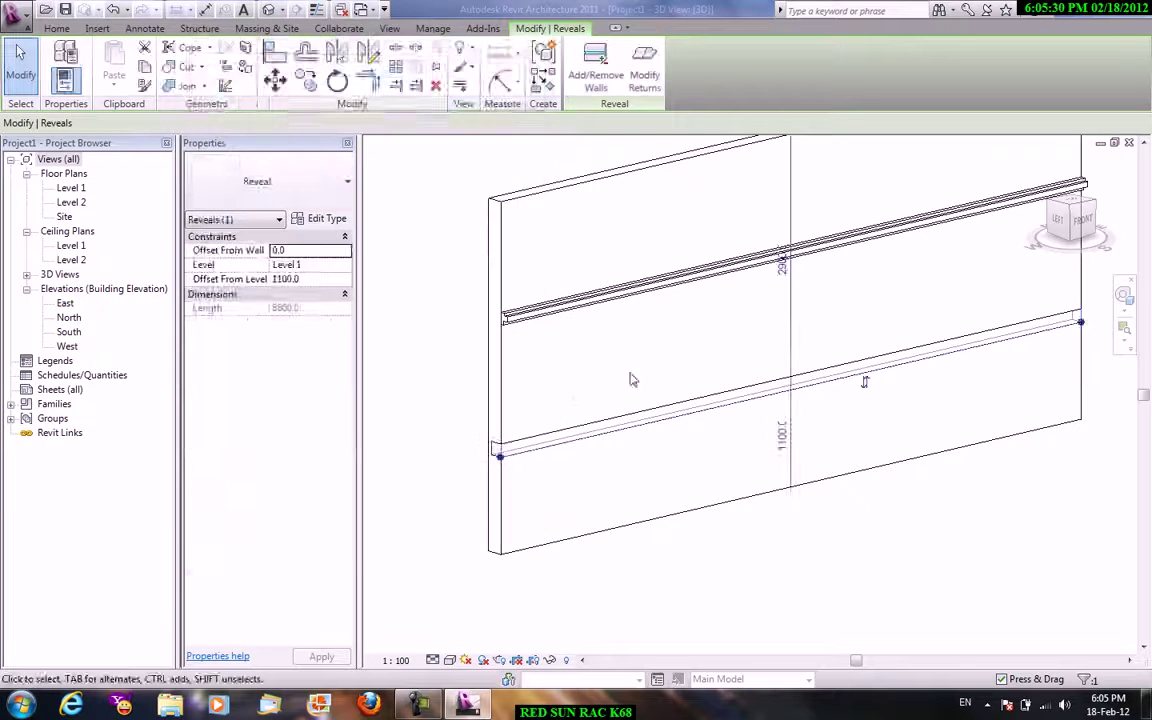
{"action": "key", "text": "Escape"}
Give the lower reveal a new type named 2 using the Family3 : Family3 profile.
{"action": "left_click", "coordinate": [505, 455]}
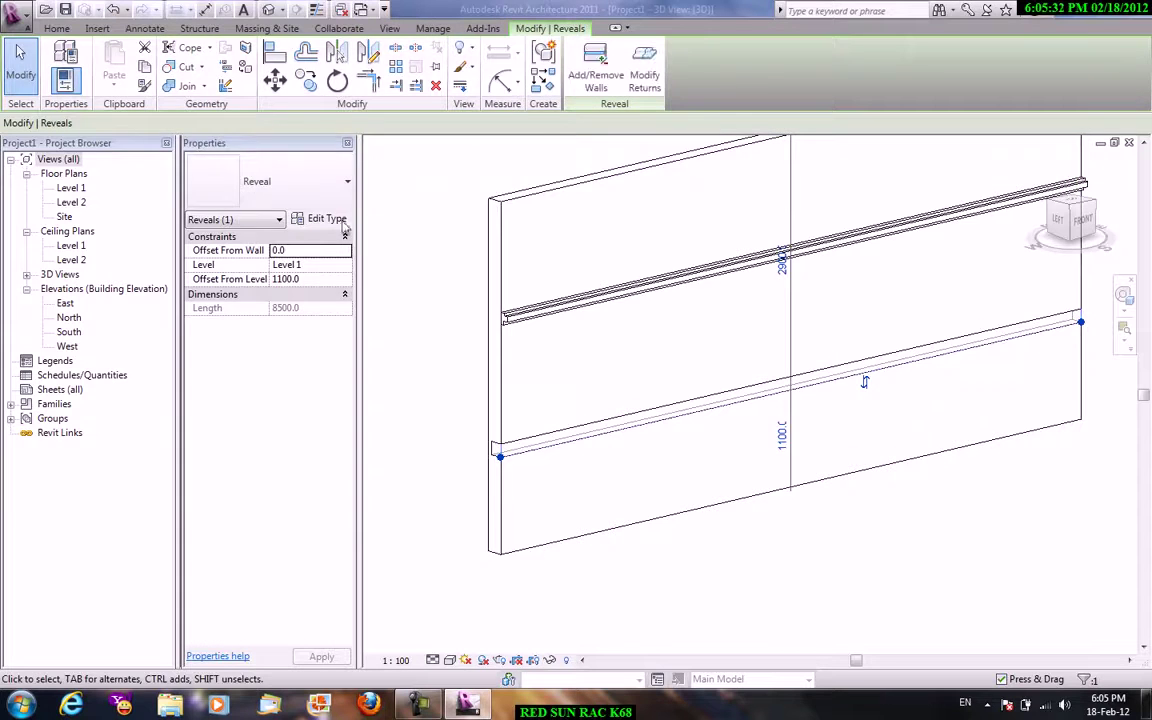
{"action": "left_click", "coordinate": [322, 218]}
{"action": "left_click", "coordinate": [470, 104]}
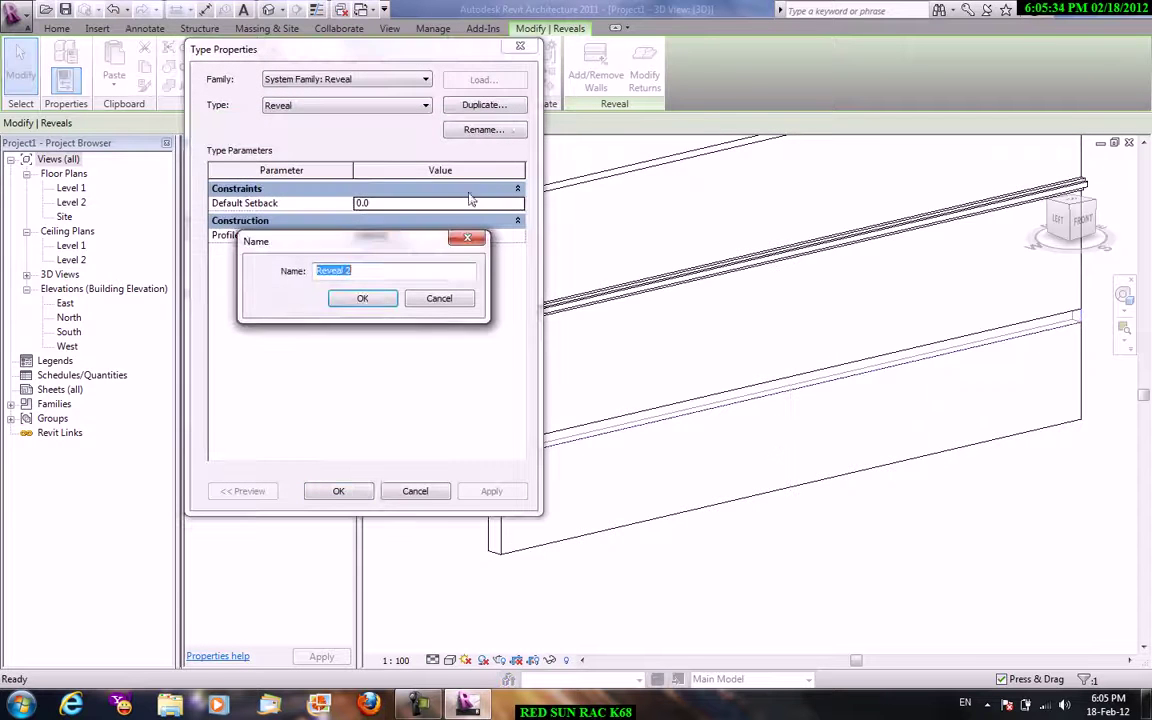
{"action": "type", "text": "2"}
{"action": "left_click", "coordinate": [364, 297]}
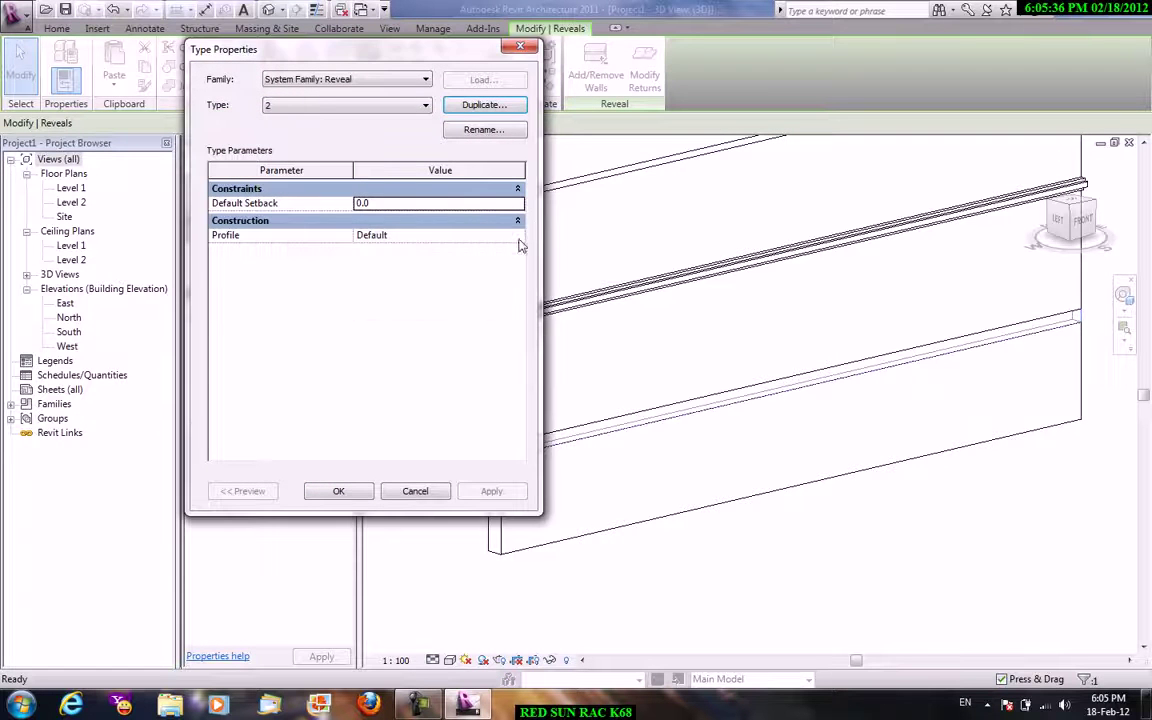
{"action": "left_click", "coordinate": [518, 237]}
{"action": "left_click", "coordinate": [518, 237]}
{"action": "left_click", "coordinate": [428, 274]}
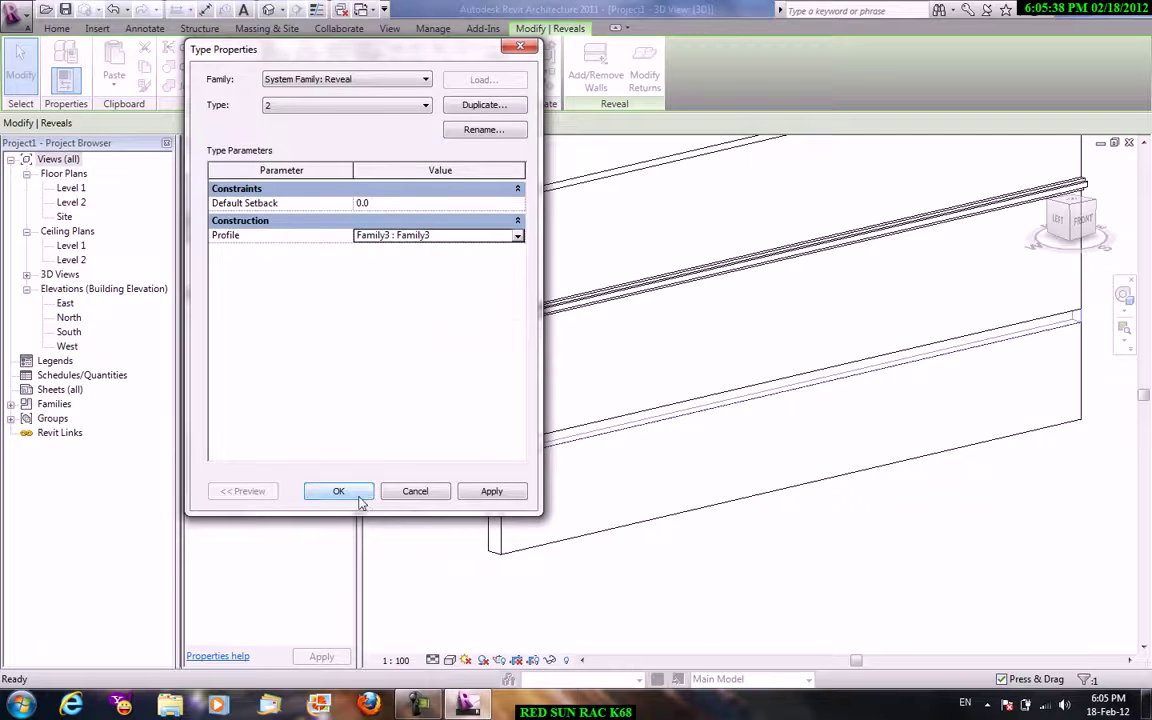
{"action": "left_click", "coordinate": [340, 491]}
{"action": "left_click", "coordinate": [419, 442]}
{"action": "scroll", "coordinate": [477, 513], "scroll_direction": "up", "scroll_amount": 5}
{"action": "mouse_move", "coordinate": [477, 513]}
{"action": "middle_mouse_down"}
{"action": "mouse_move", "coordinate": [592, 481]}
{"action": "mouse_move", "coordinate": [458, 455]}
{"action": "middle_mouse_up"}
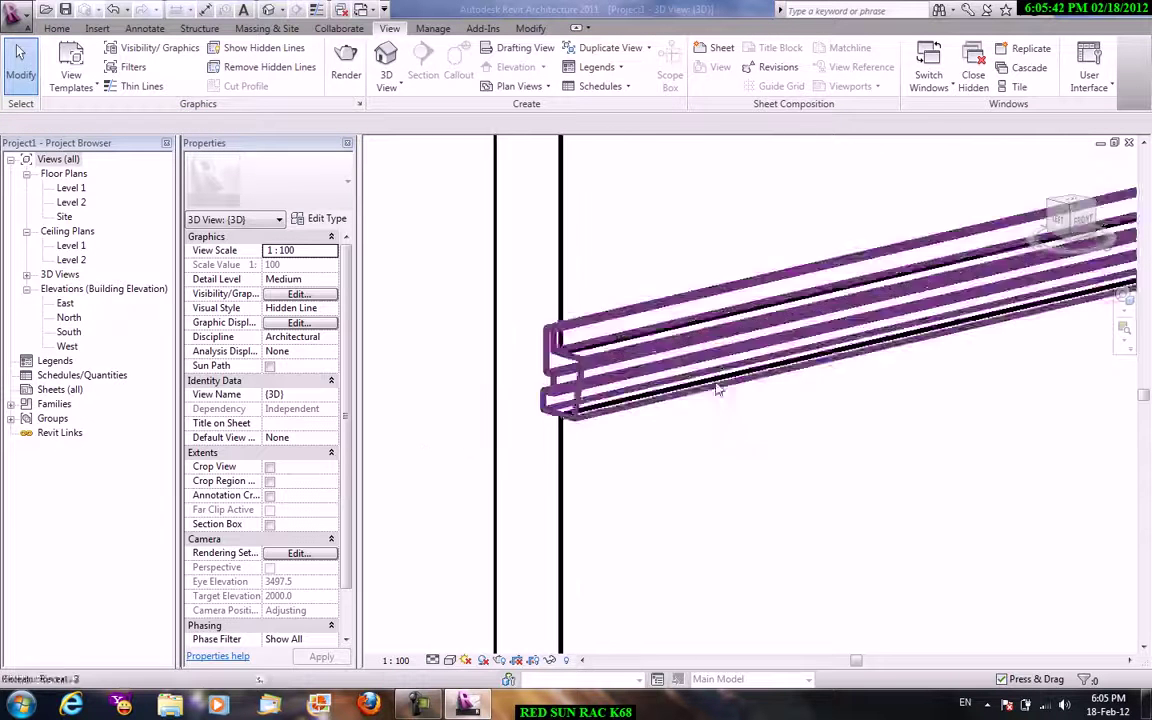
Drag the lower reveal's right end back so it is about 4100 long.
{"action": "left_click", "coordinate": [548, 336]}
{"action": "scroll", "coordinate": [856, 314], "scroll_direction": "down", "scroll_amount": 3}
{"action": "middle_click_drag", "start_coordinate": [856, 314], "coordinate": [481, 391]}
{"action": "middle_click_drag", "start_coordinate": [946, 347], "coordinate": [509, 362]}
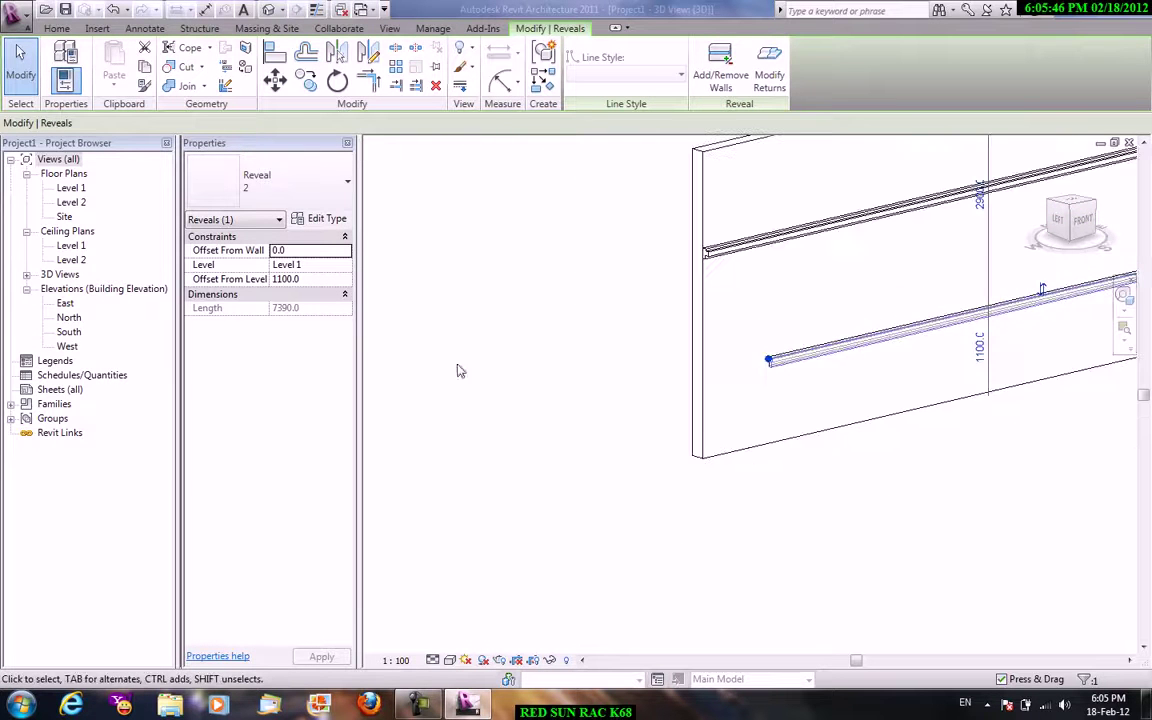
{"action": "middle_click_drag", "start_coordinate": [1120, 330], "coordinate": [880, 330]}
{"action": "scroll", "coordinate": [980, 327], "scroll_direction": "down", "scroll_amount": 1}
{"action": "left_click_drag", "start_coordinate": [925, 300], "coordinate": [755, 340]}
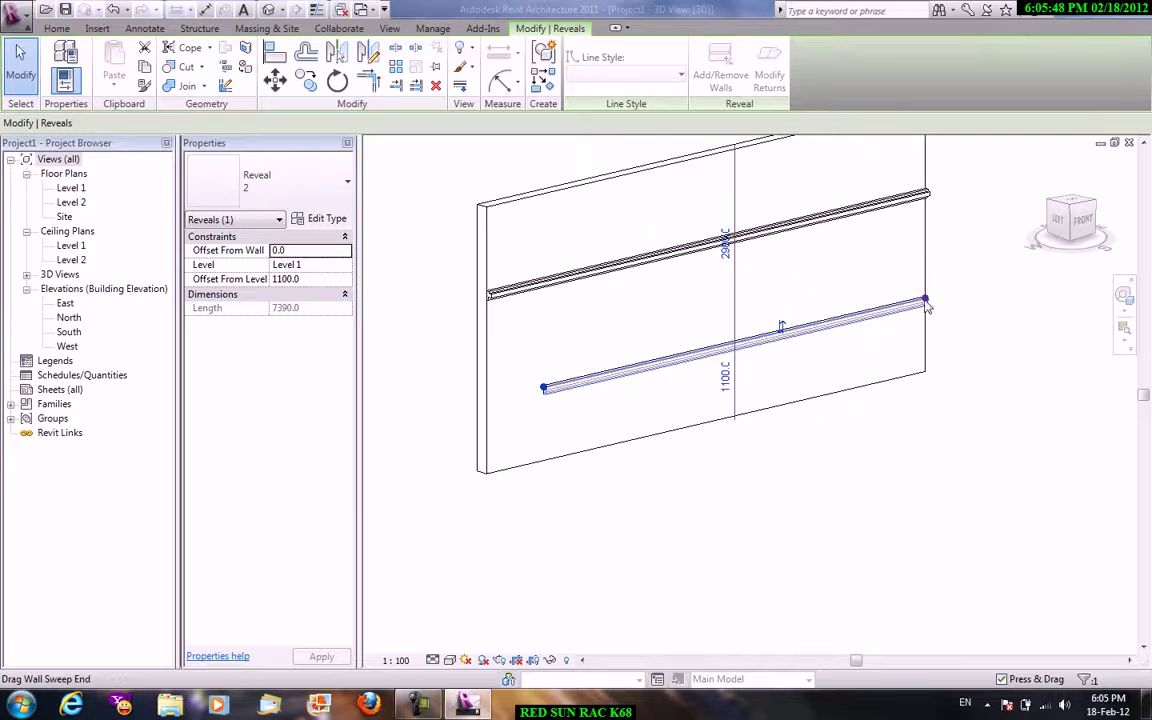
{"action": "left_click", "coordinate": [982, 410]}
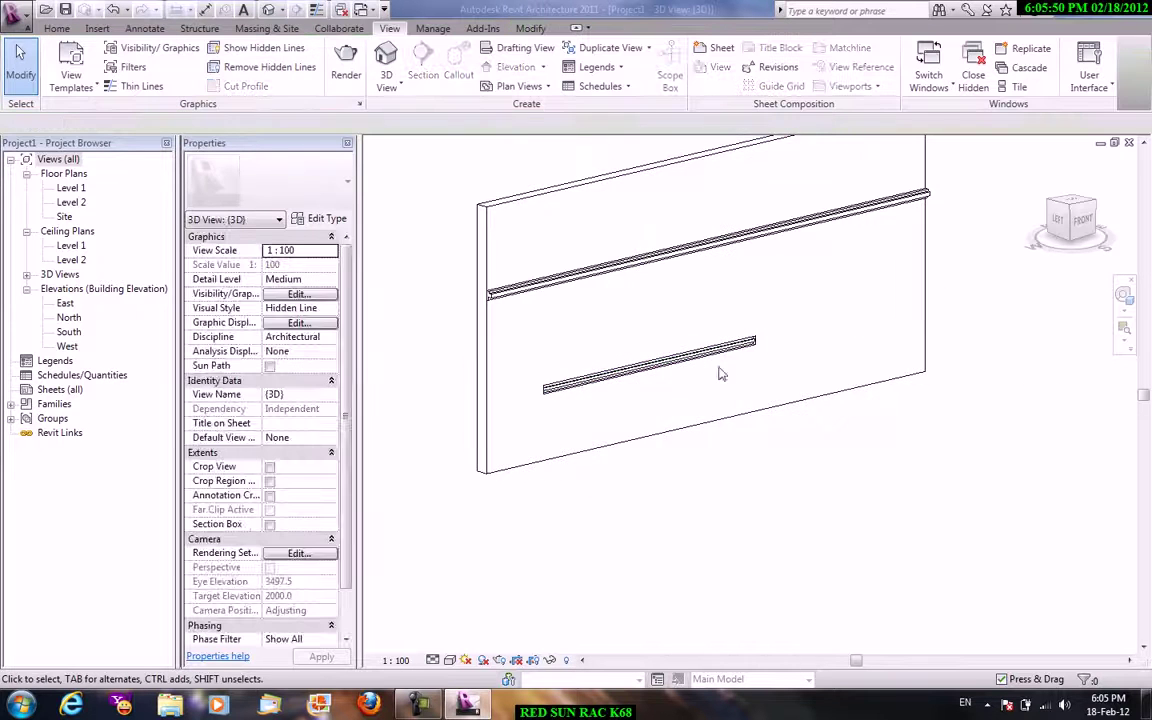
Recentre the view on the wall with the shortened reveal.
{"action": "scroll", "coordinate": [668, 398], "scroll_direction": "up", "scroll_amount": 4}
{"action": "middle_click_drag", "start_coordinate": [668, 398], "coordinate": [699, 442]}
{"action": "scroll", "coordinate": [700, 383], "scroll_direction": "down", "scroll_amount": 2}
{"action": "middle_click_drag", "start_coordinate": [700, 383], "coordinate": [716, 438]}
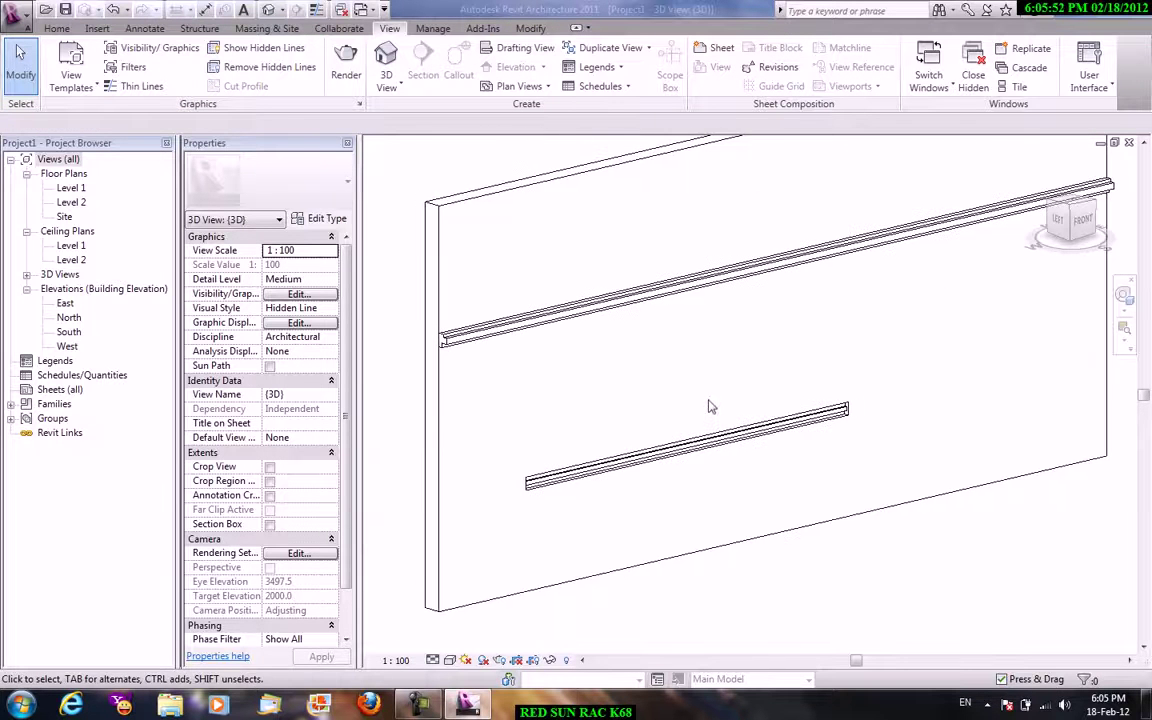
{"action": "right_click", "coordinate": [616, 322]}
{"action": "left_click", "coordinate": [712, 366]}
{"action": "left_click", "coordinate": [22, 16]}
{"action": "mouse_move", "coordinate": [52, 73]}
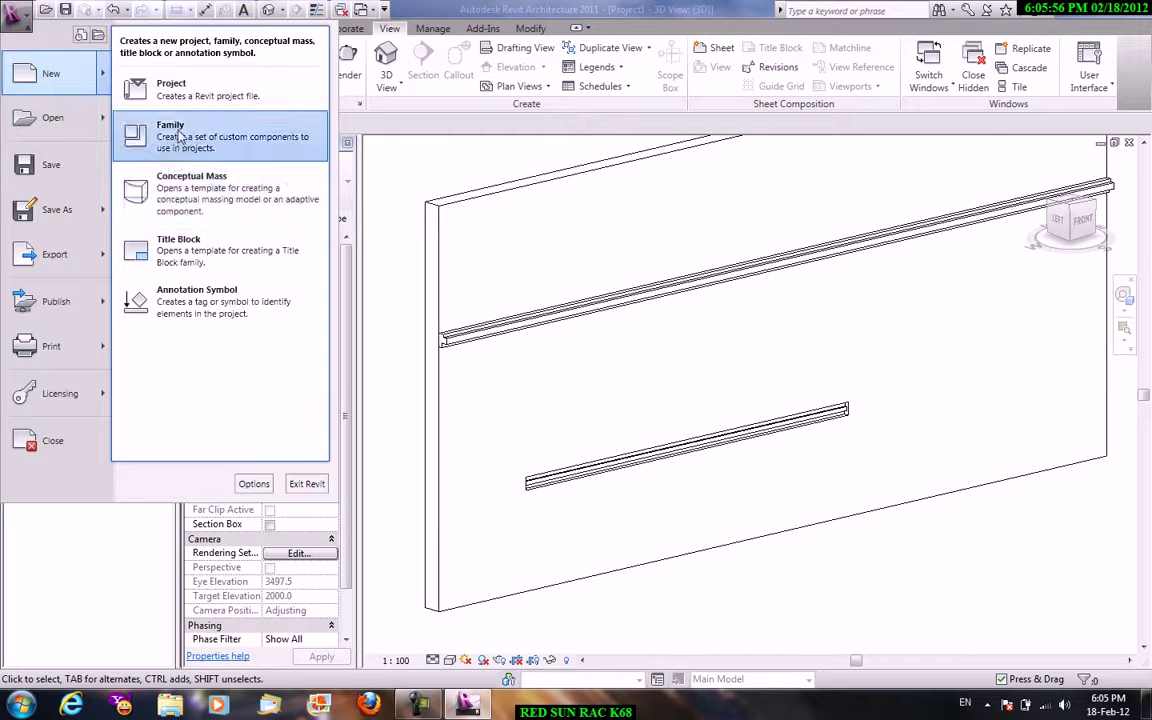
Browse the family templates, picking Metric Profile-Hosted, then cancel.
{"action": "left_click", "coordinate": [180, 140]}
{"action": "left_click", "coordinate": [607, 367]}
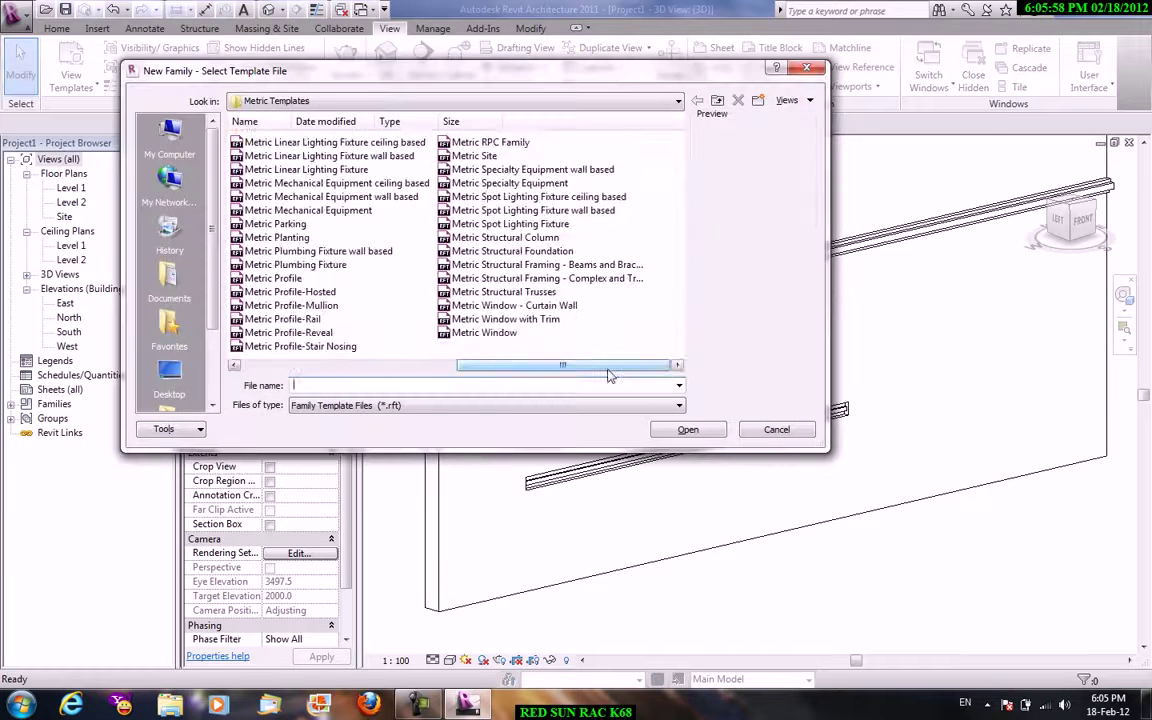
{"action": "left_click", "coordinate": [287, 292]}
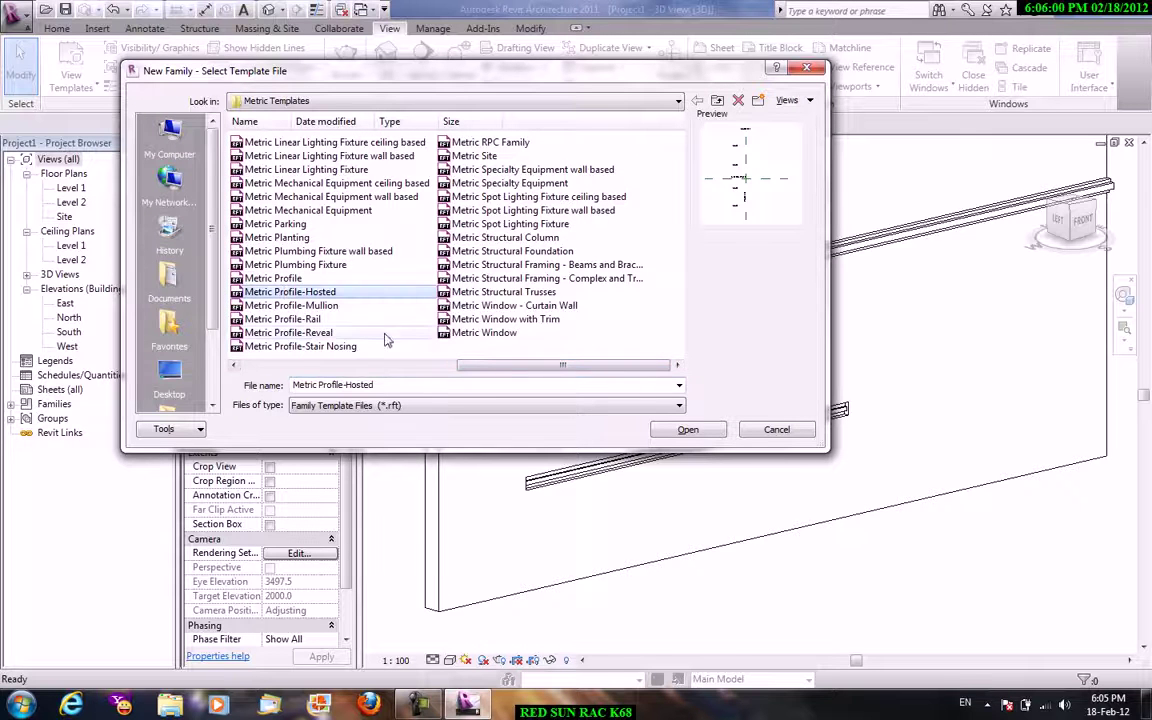
{"action": "left_click", "coordinate": [806, 432]}
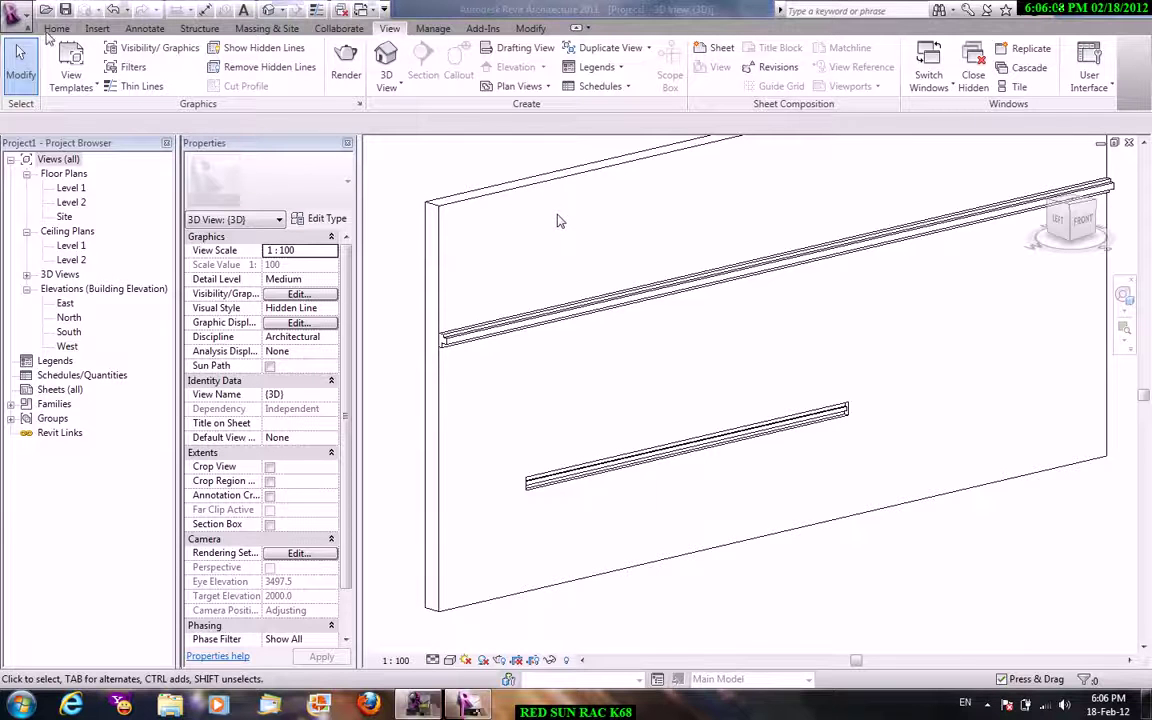
Start a new family from the Metric Profile-Stair Nosing.rft template.
{"action": "left_click", "coordinate": [22, 16]}
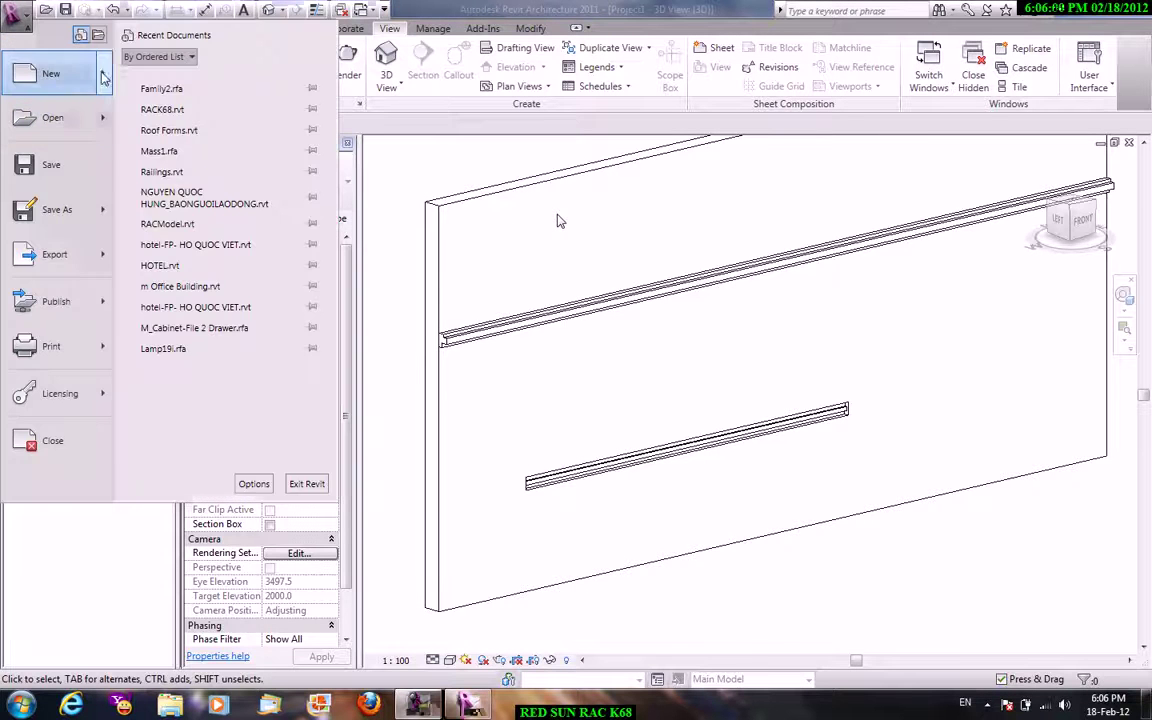
{"action": "left_click", "coordinate": [757, 315]}
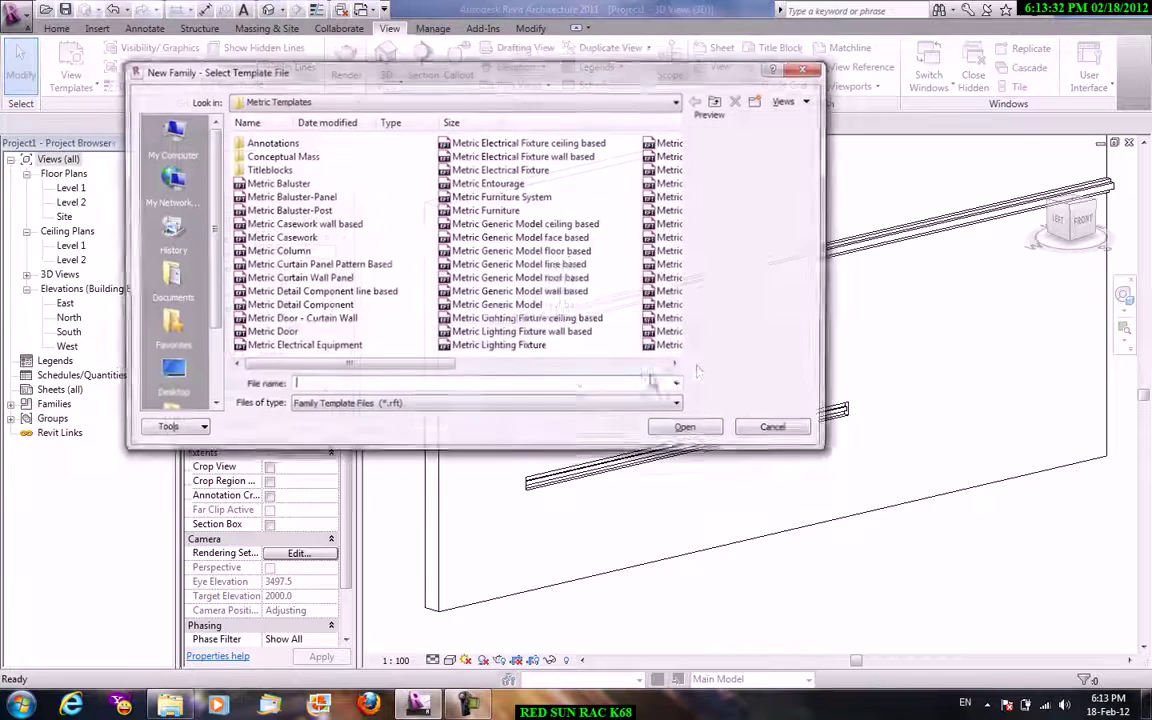
{"action": "left_click_drag", "start_coordinate": [350, 365], "coordinate": [558, 368]}
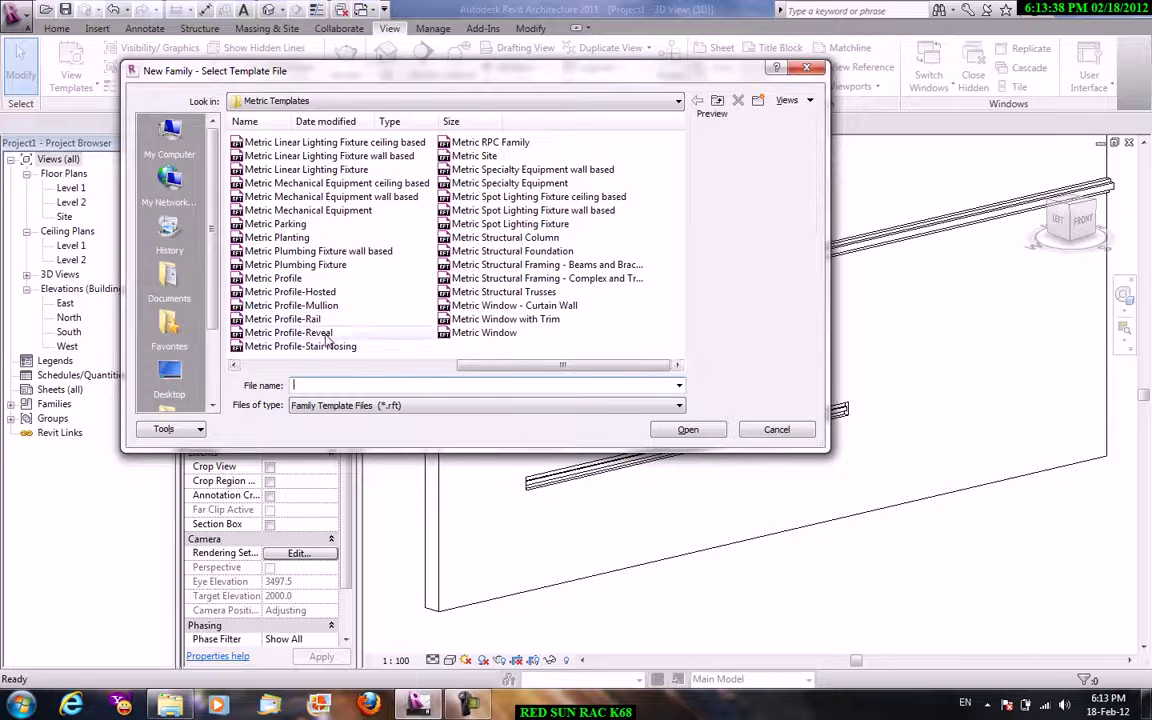
{"action": "left_click", "coordinate": [348, 349]}
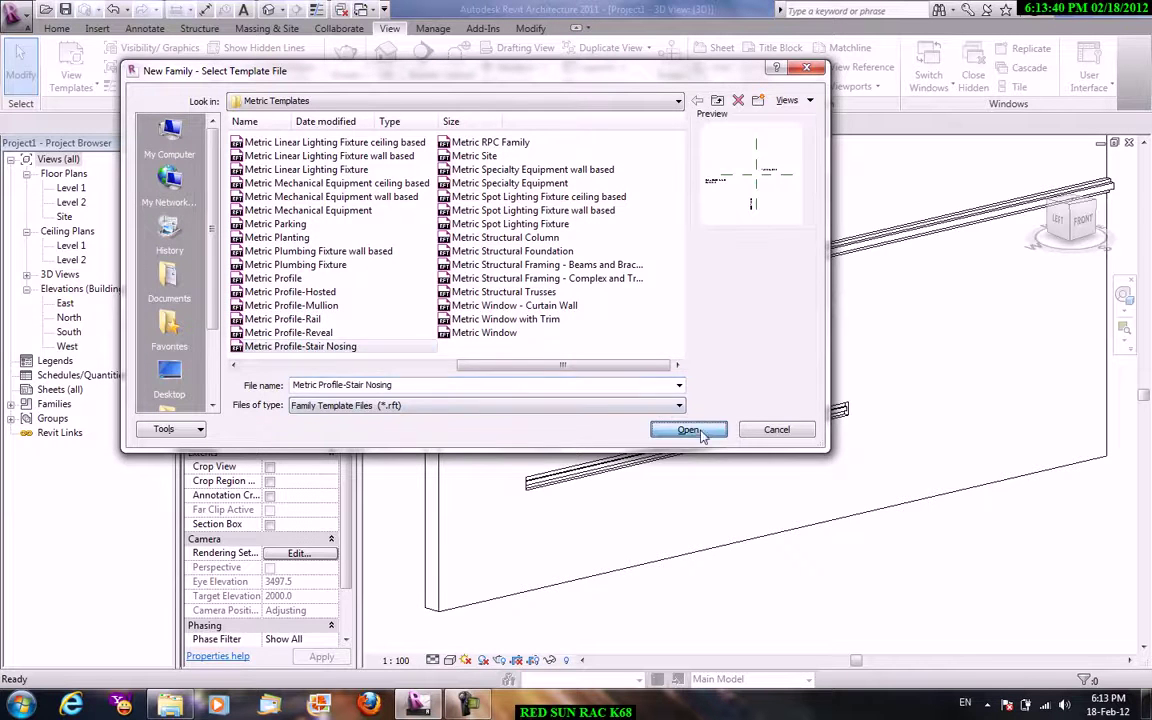
{"action": "left_click", "coordinate": [700, 430]}
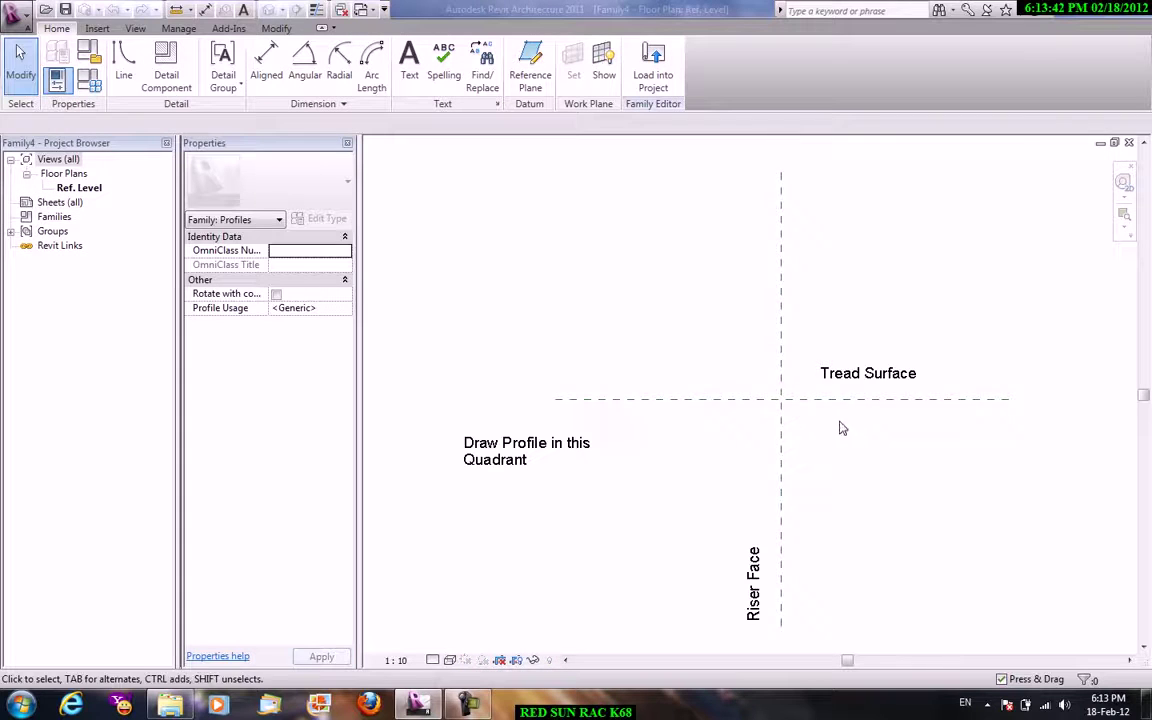
Sketch the horizontal tread line with rectangular grooves cut into it.
{"action": "middle_click_drag", "start_coordinate": [845, 428], "coordinate": [786, 356]}
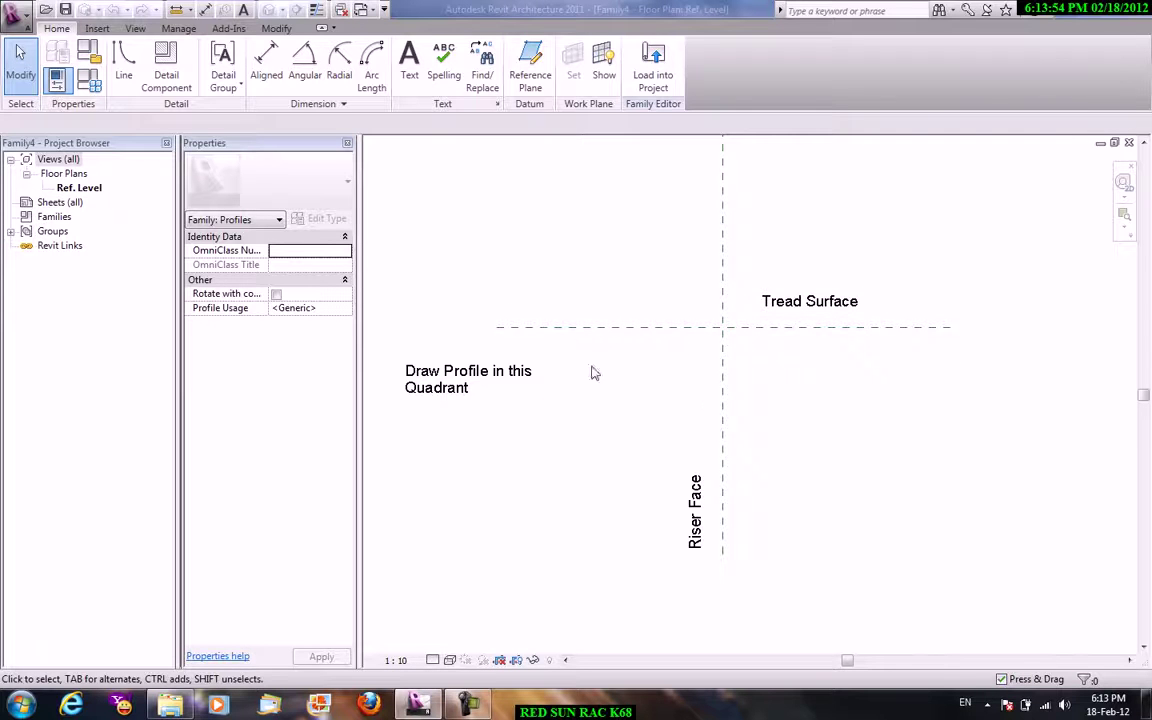
{"action": "left_click", "coordinate": [123, 62]}
{"action": "scroll", "coordinate": [723, 327], "scroll_direction": "up", "scroll_amount": 2}
{"action": "left_click", "coordinate": [725, 329]}
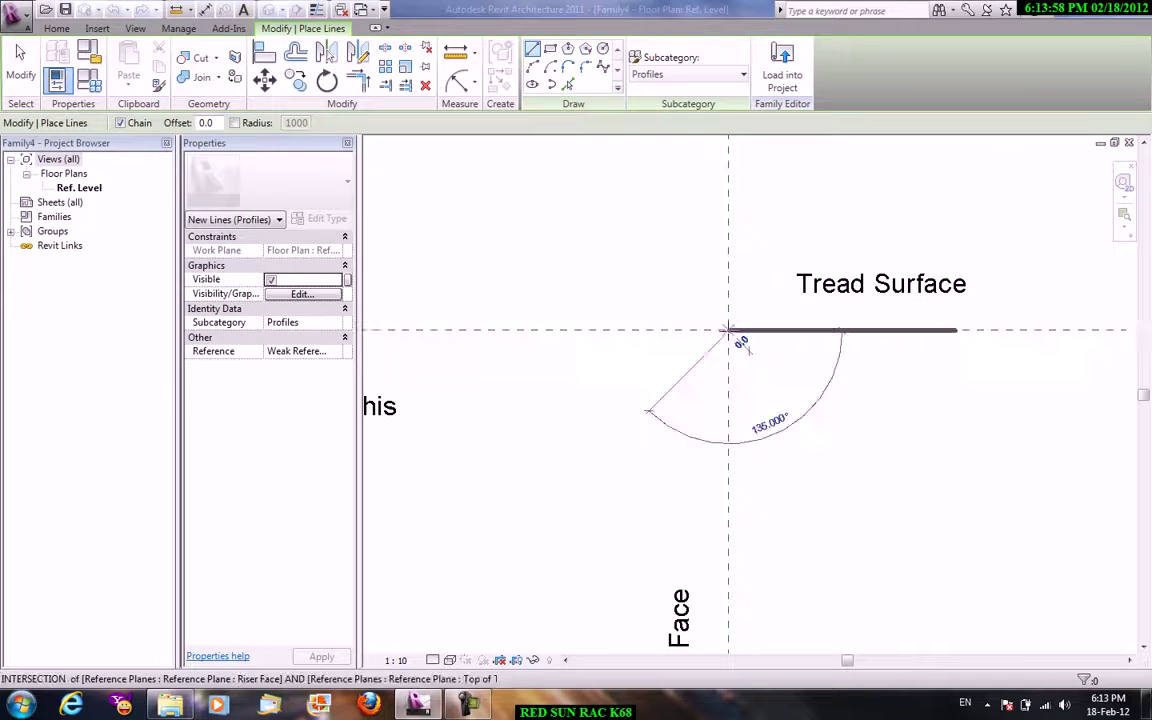
{"action": "left_click", "coordinate": [705, 329]}
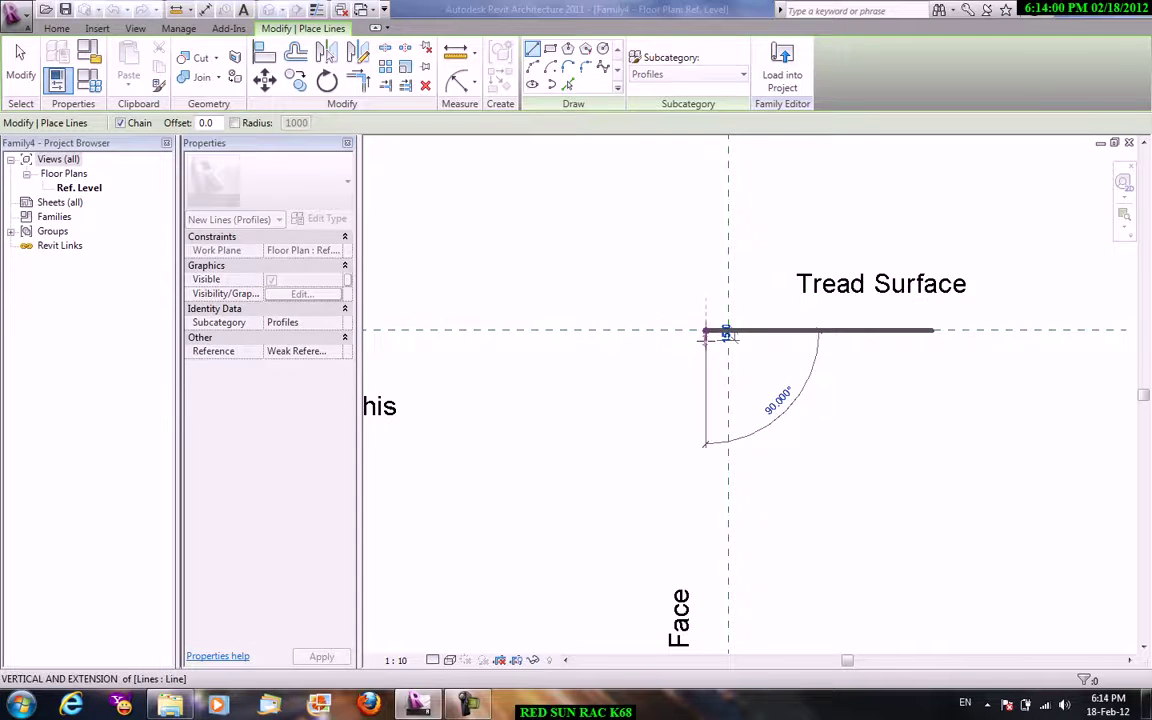
{"action": "left_click", "coordinate": [692, 331]}
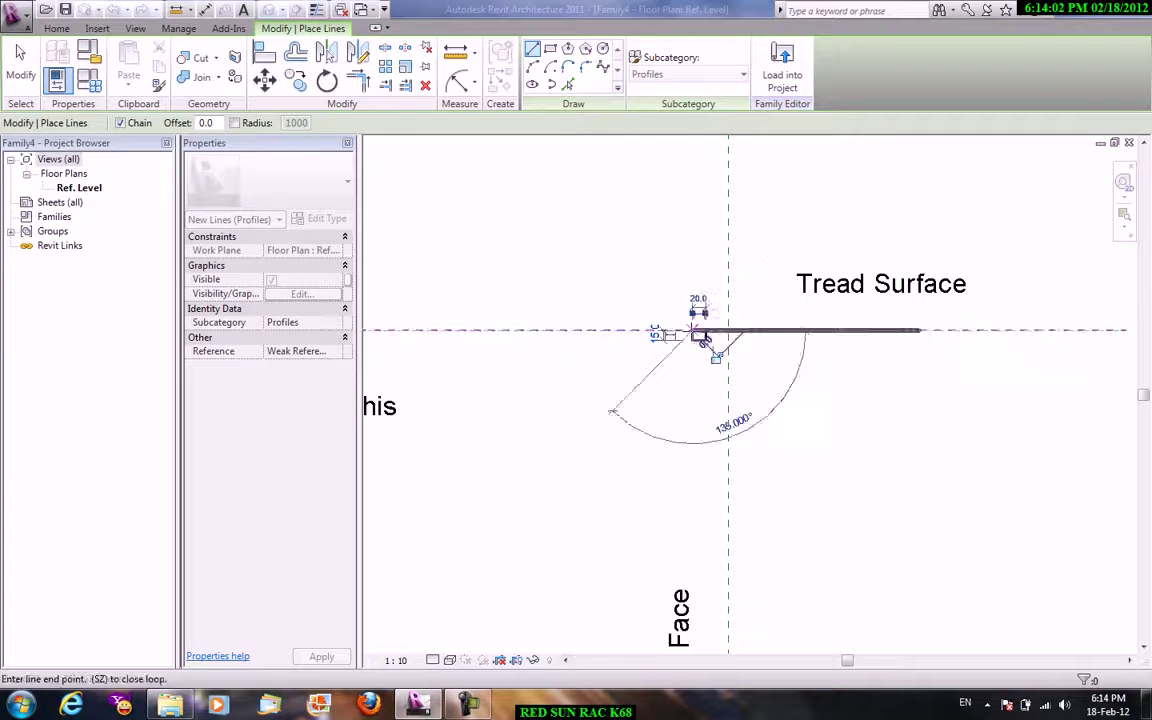
{"action": "left_click", "coordinate": [676, 331]}
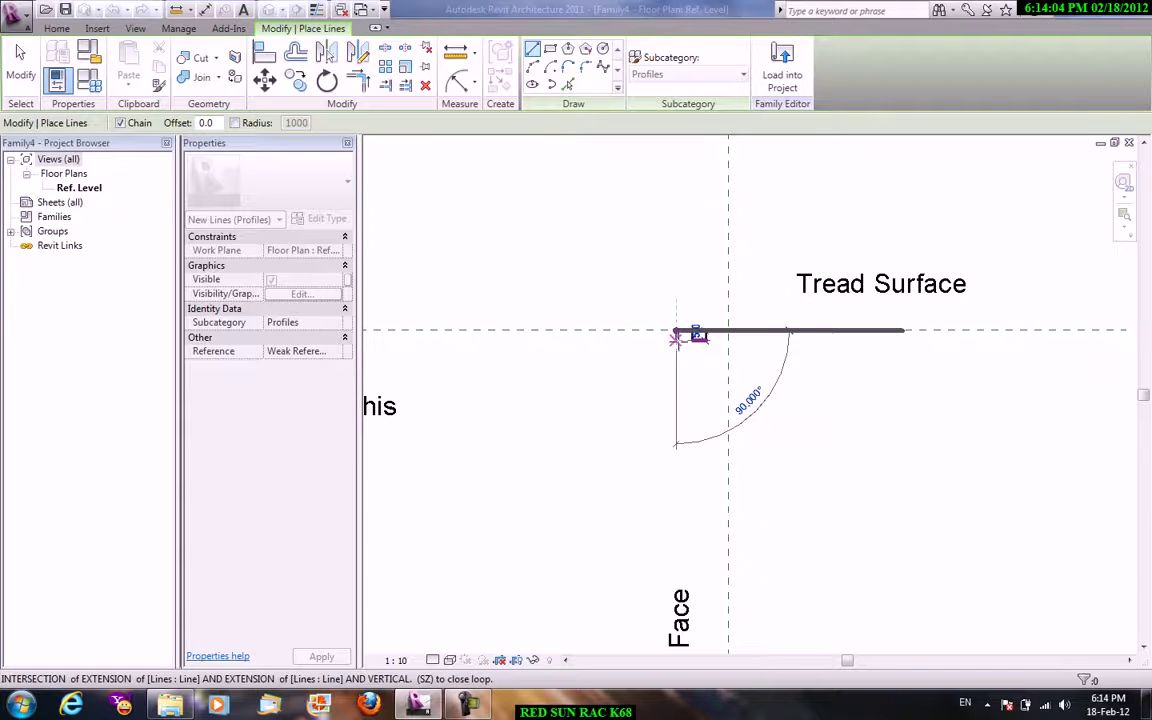
{"action": "left_click", "coordinate": [676, 341]}
{"action": "left_click", "coordinate": [662, 341]}
{"action": "left_click", "coordinate": [662, 331]}
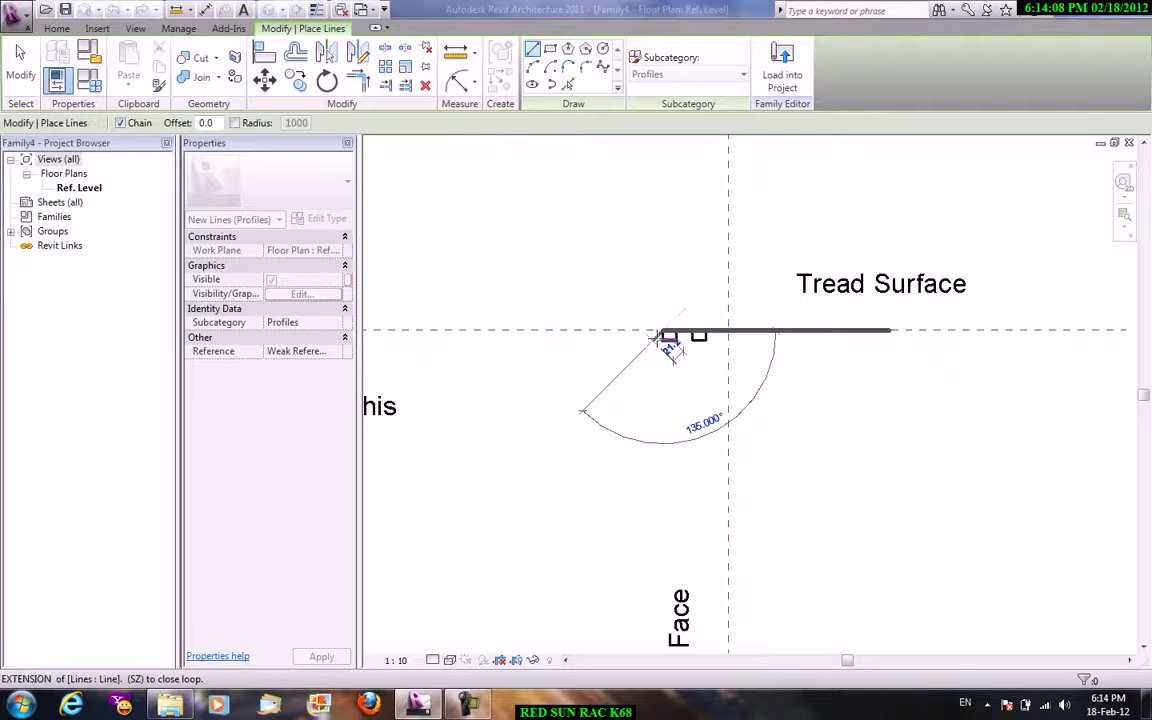
{"action": "left_click", "coordinate": [880, 329]}
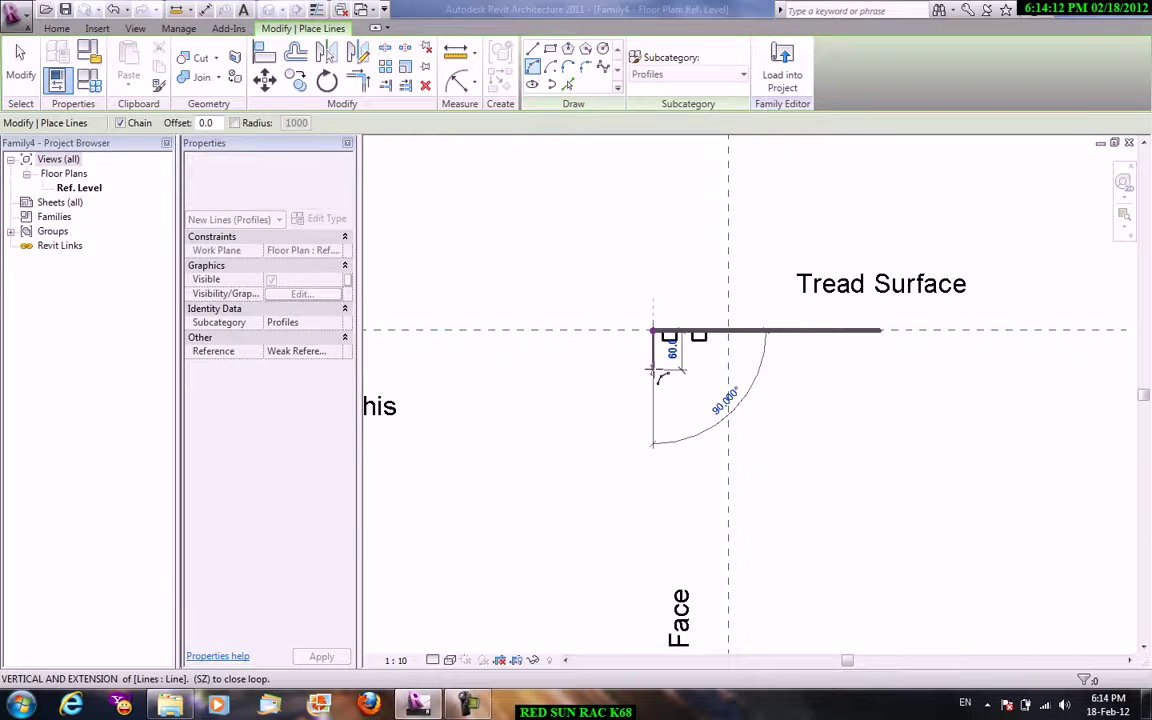
{"action": "scroll", "coordinate": [655, 357], "scroll_direction": "up", "scroll_amount": 3}
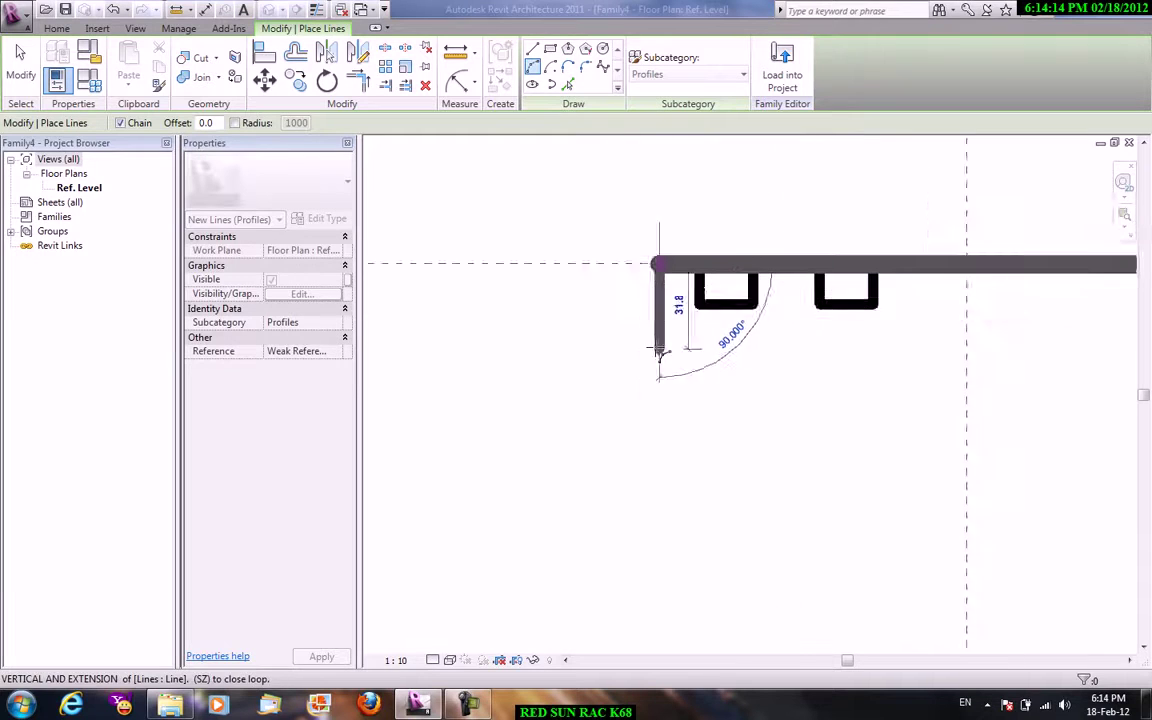
{"action": "scroll", "coordinate": [650, 355], "scroll_direction": "up", "scroll_amount": 3}
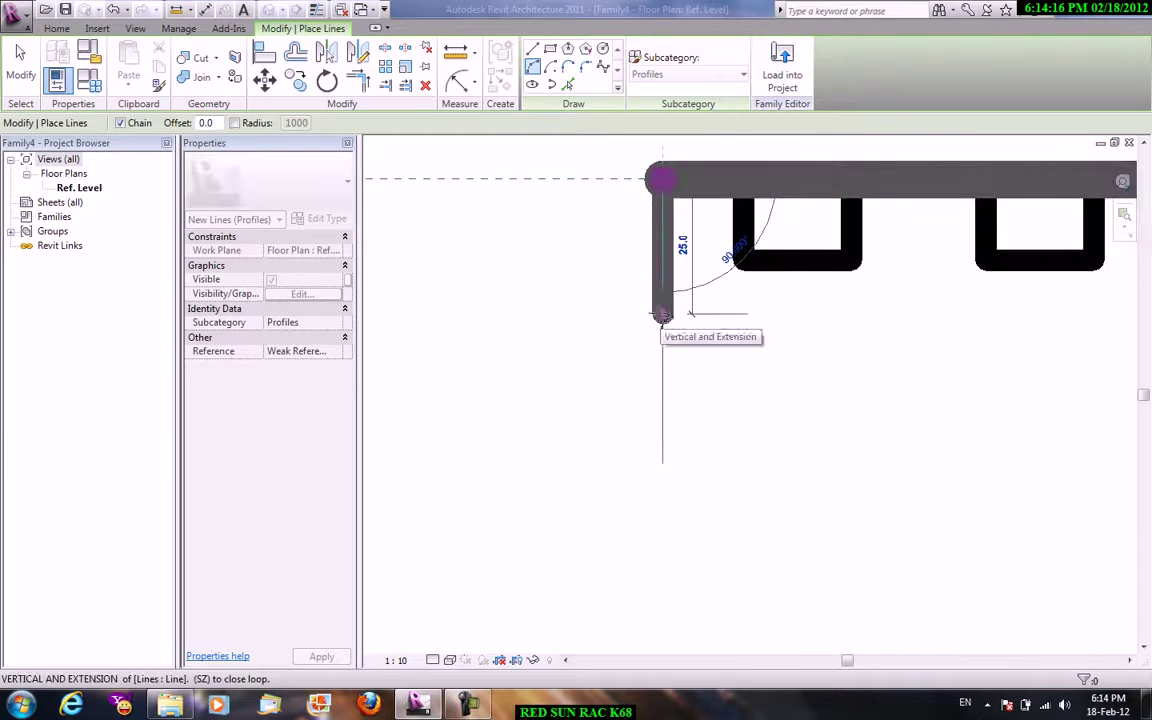
Add the vertical front line and the rounded nose arc.
{"action": "left_click", "coordinate": [662, 180]}
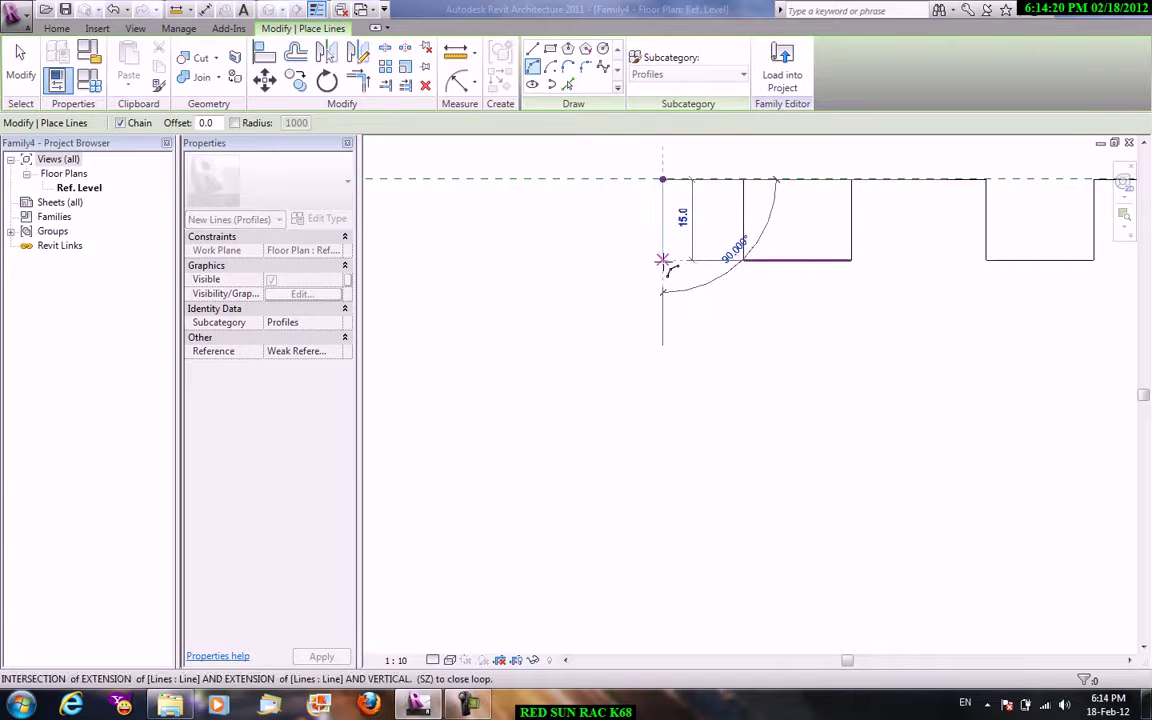
{"action": "left_click", "coordinate": [662, 314]}
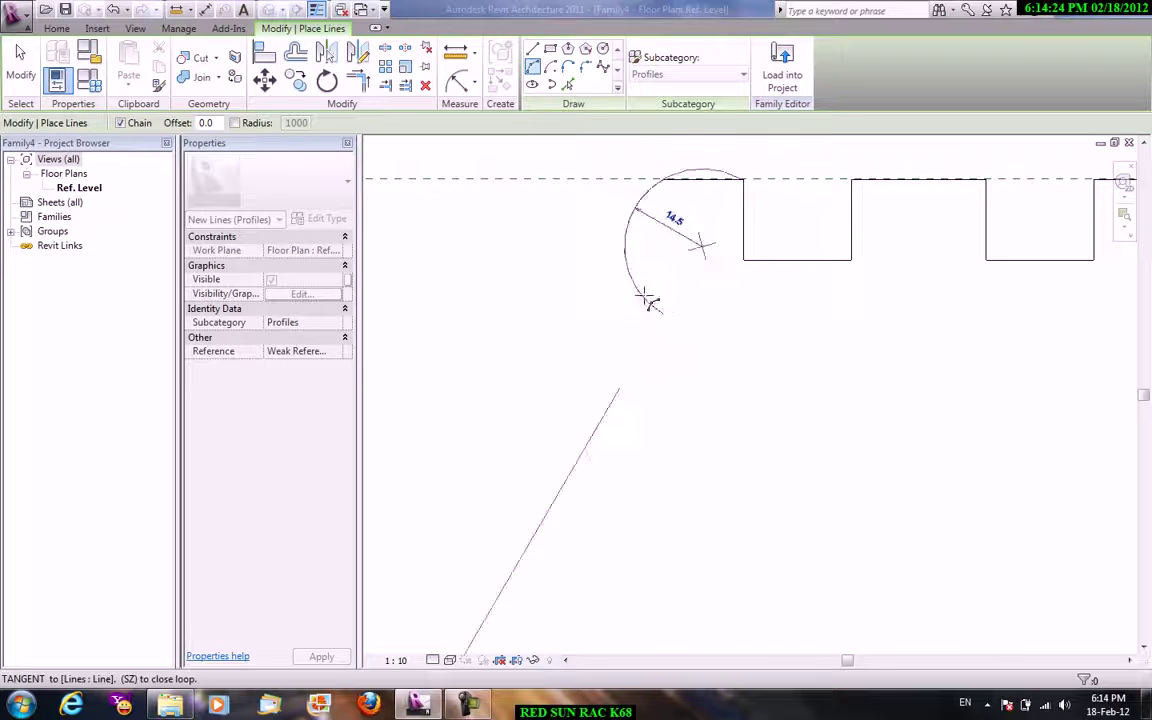
{"action": "left_click", "coordinate": [598, 290]}
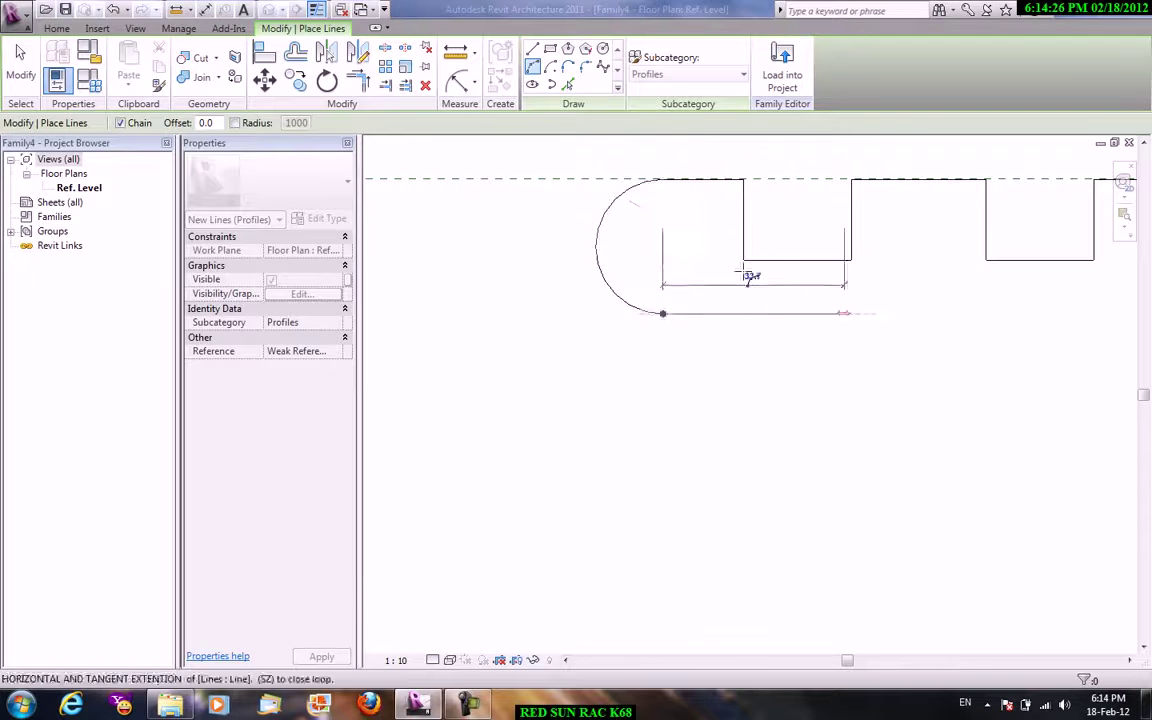
{"action": "right_click", "coordinate": [724, 246]}
{"action": "left_click", "coordinate": [745, 251]}
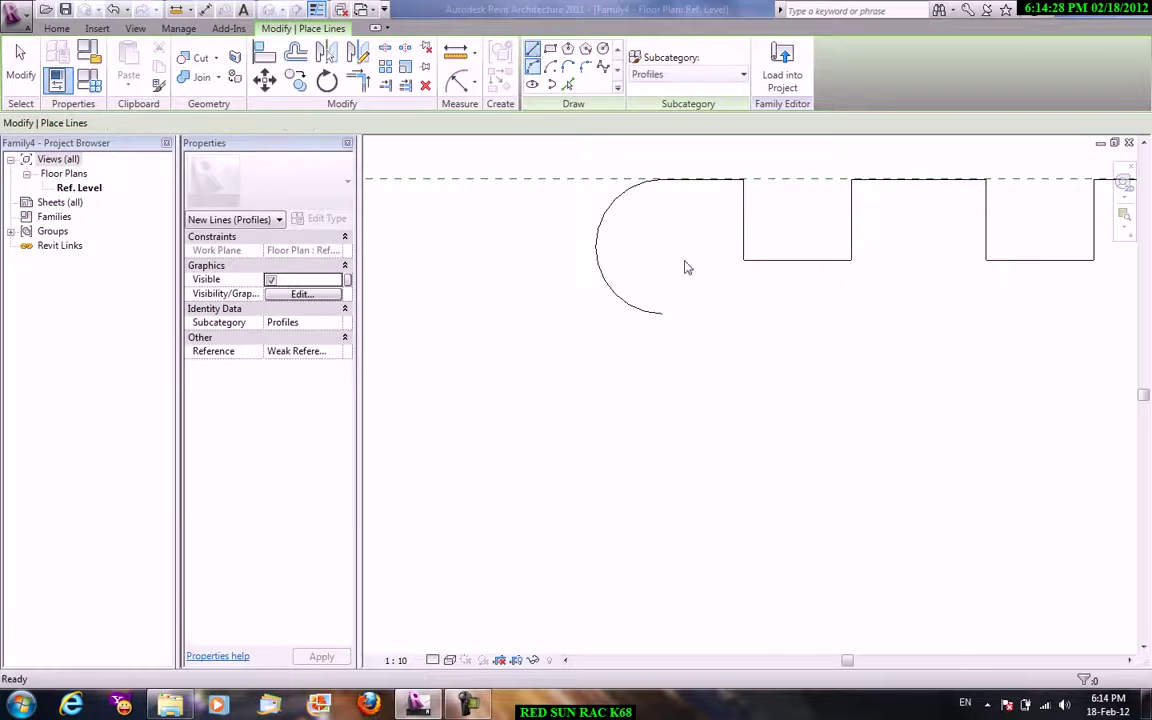
Close the profile with the bottom edge and a vertical side up to the tread line.
{"action": "left_click", "coordinate": [662, 313]}
{"action": "scroll", "coordinate": [807, 326], "scroll_direction": "down", "scroll_amount": 2}
{"action": "middle_click_drag", "start_coordinate": [1100, 332], "coordinate": [846, 372]}
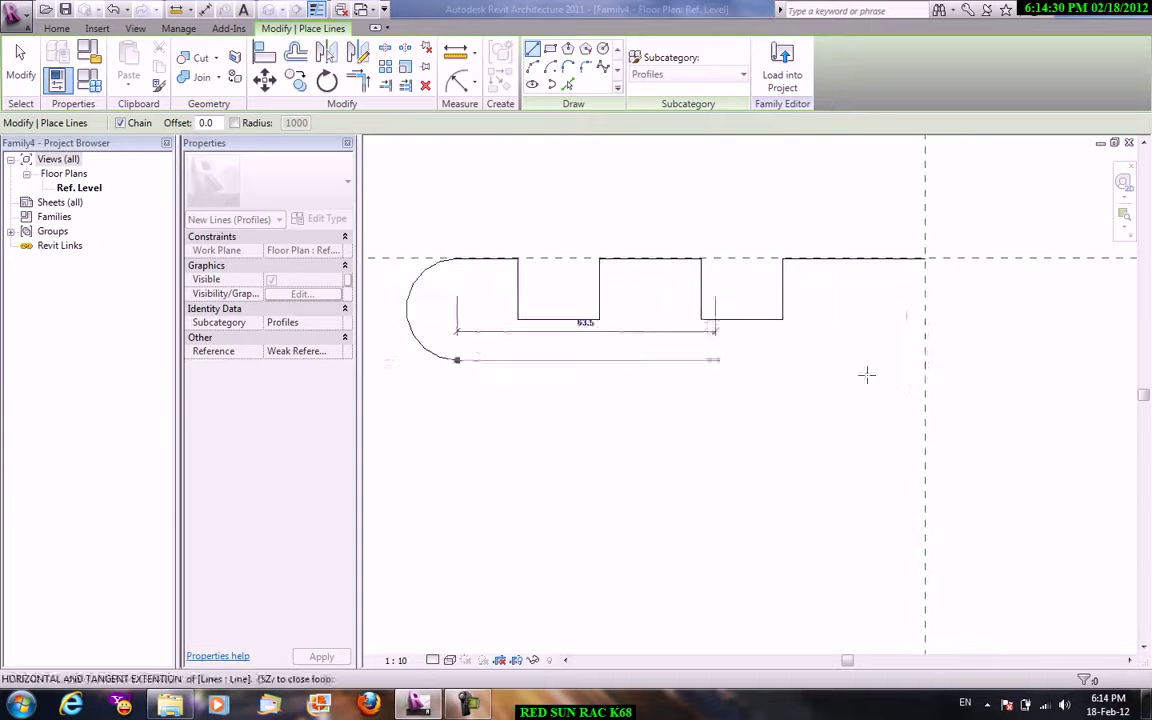
{"action": "left_click", "coordinate": [925, 360]}
{"action": "left_click", "coordinate": [925, 257]}
{"action": "right_click", "coordinate": [790, 212]}
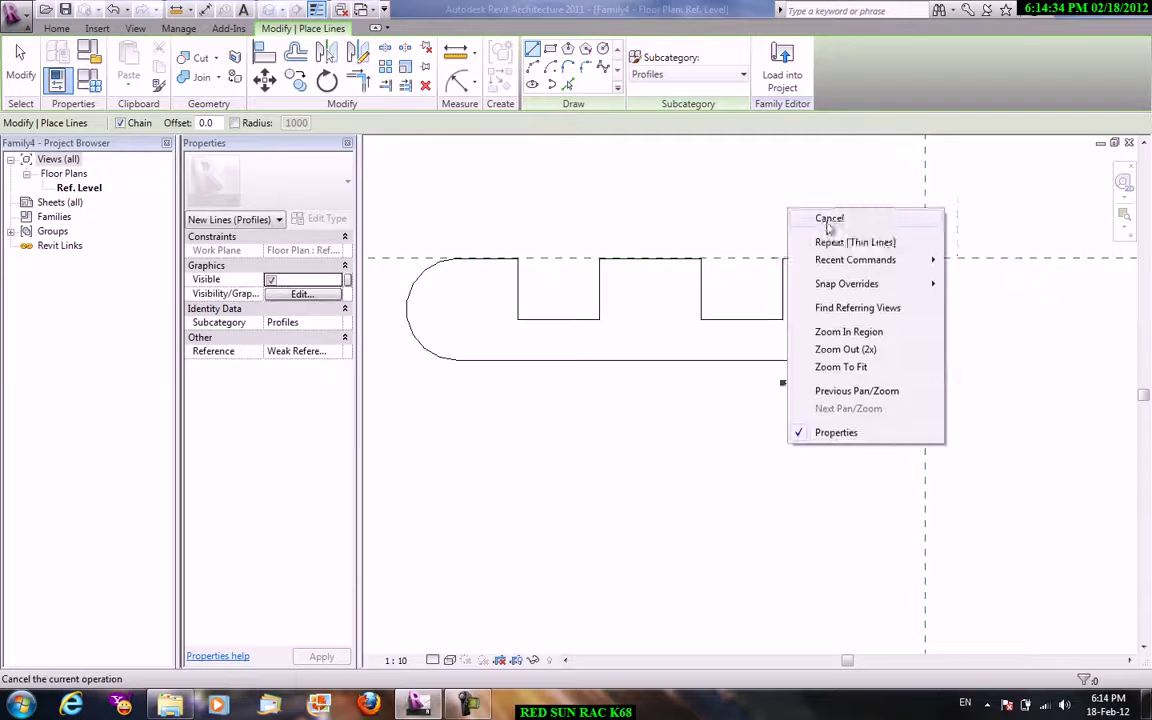
{"action": "left_click", "coordinate": [828, 218]}
{"action": "right_click", "coordinate": [752, 180]}
{"action": "left_click", "coordinate": [802, 197]}
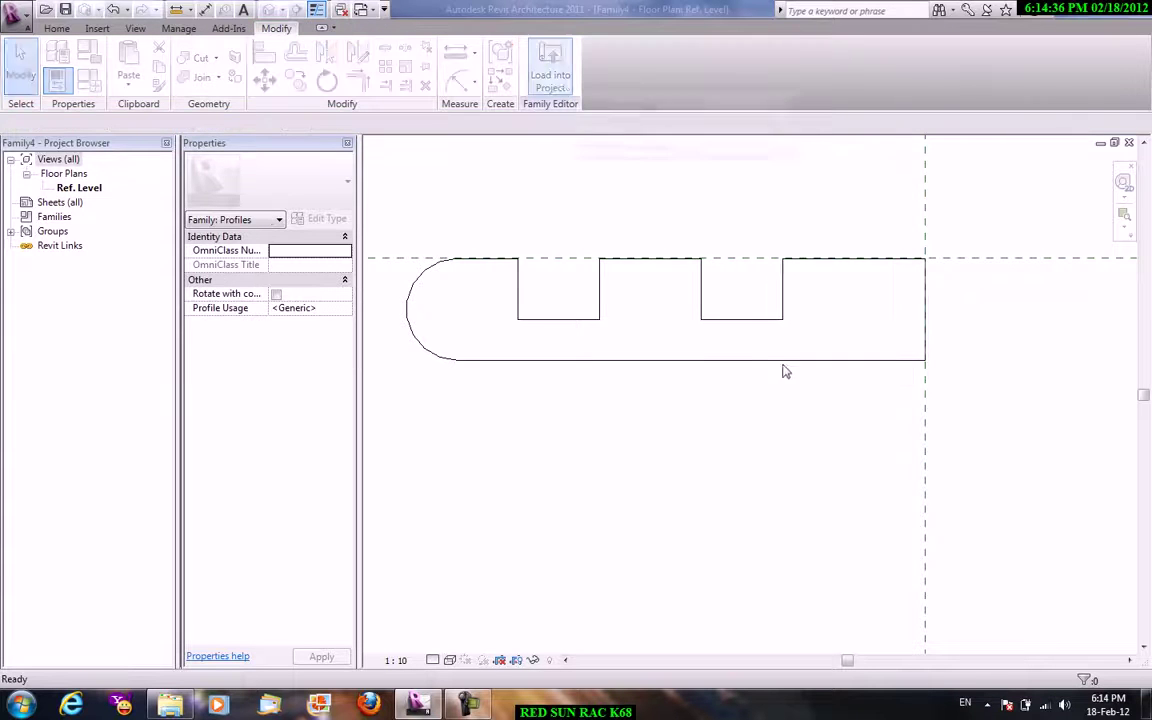
Load the nosing profile into the project and sketch a straight 22-riser stair run.
{"action": "left_click", "coordinate": [545, 470]}
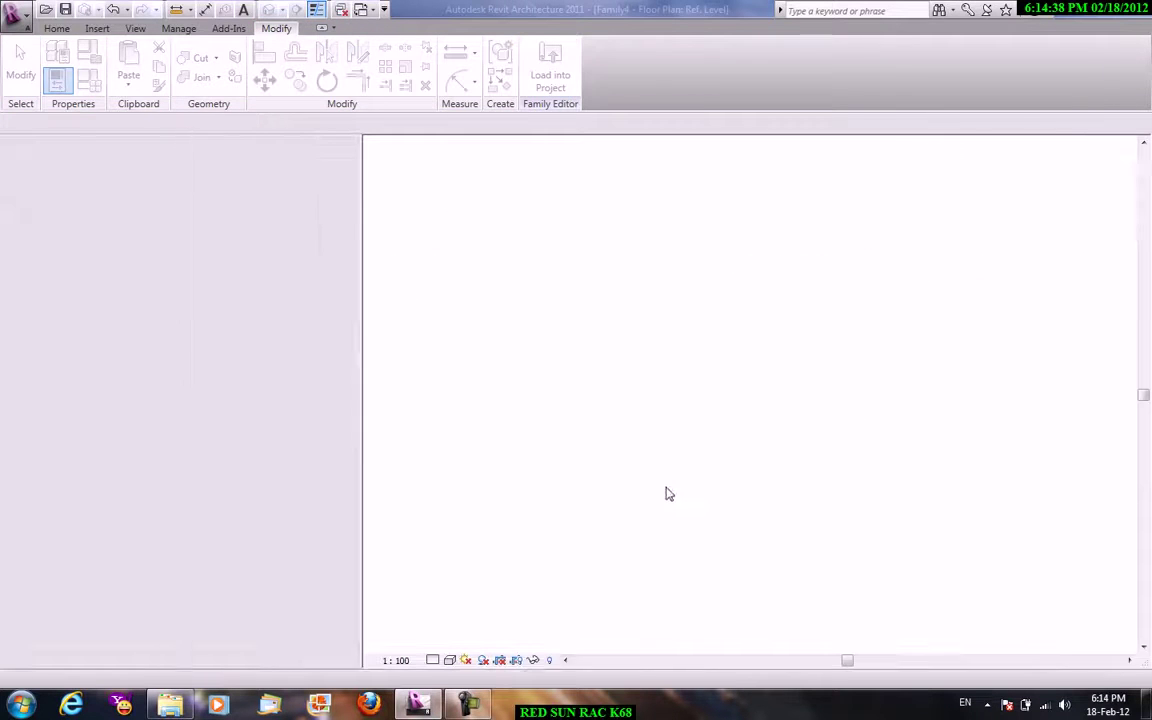
{"action": "left_click", "coordinate": [64, 30]}
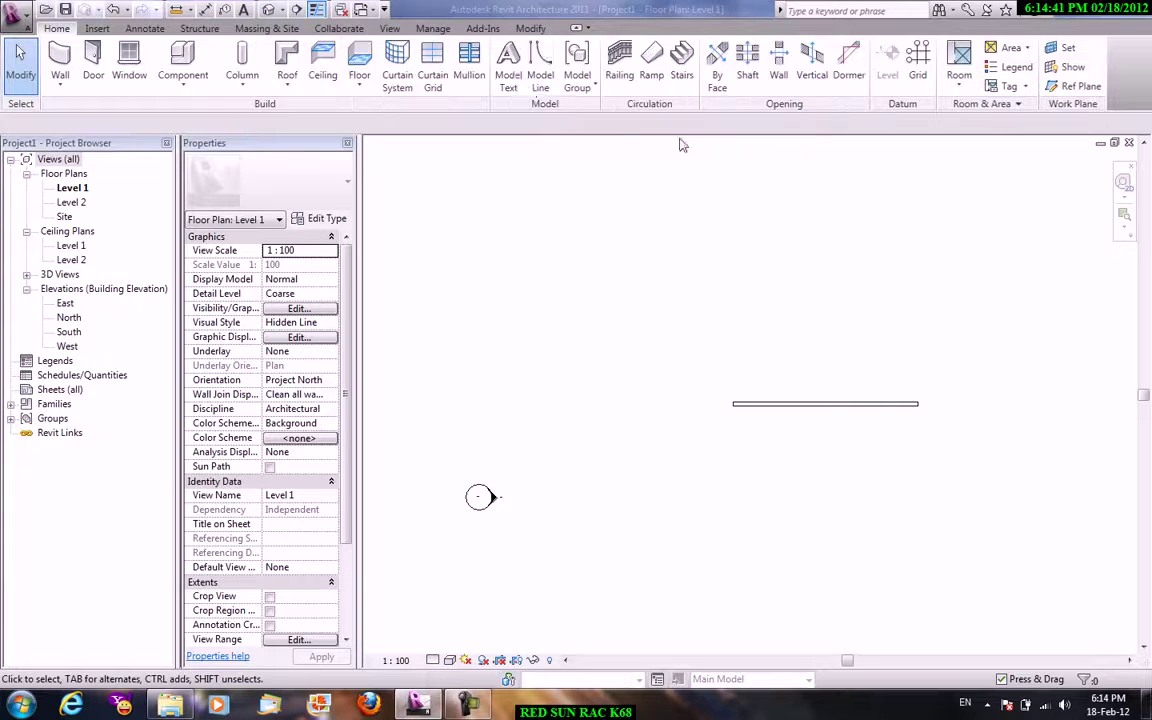
{"action": "left_click", "coordinate": [681, 68]}
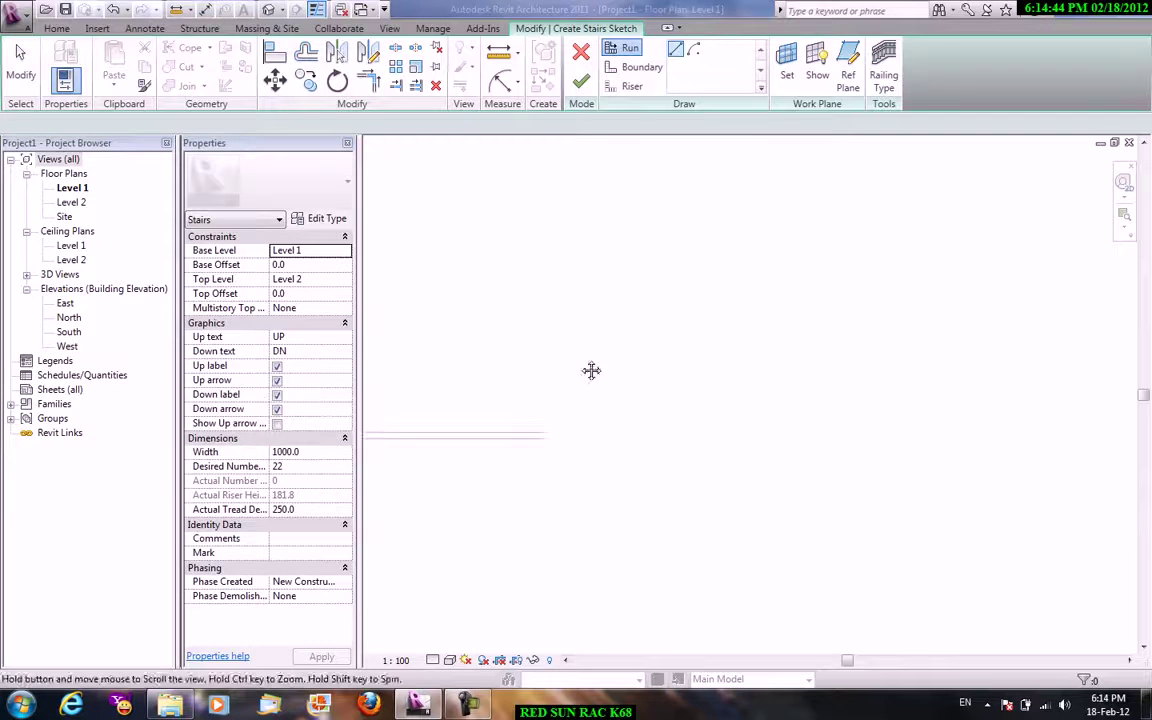
{"action": "left_click", "coordinate": [548, 388]}
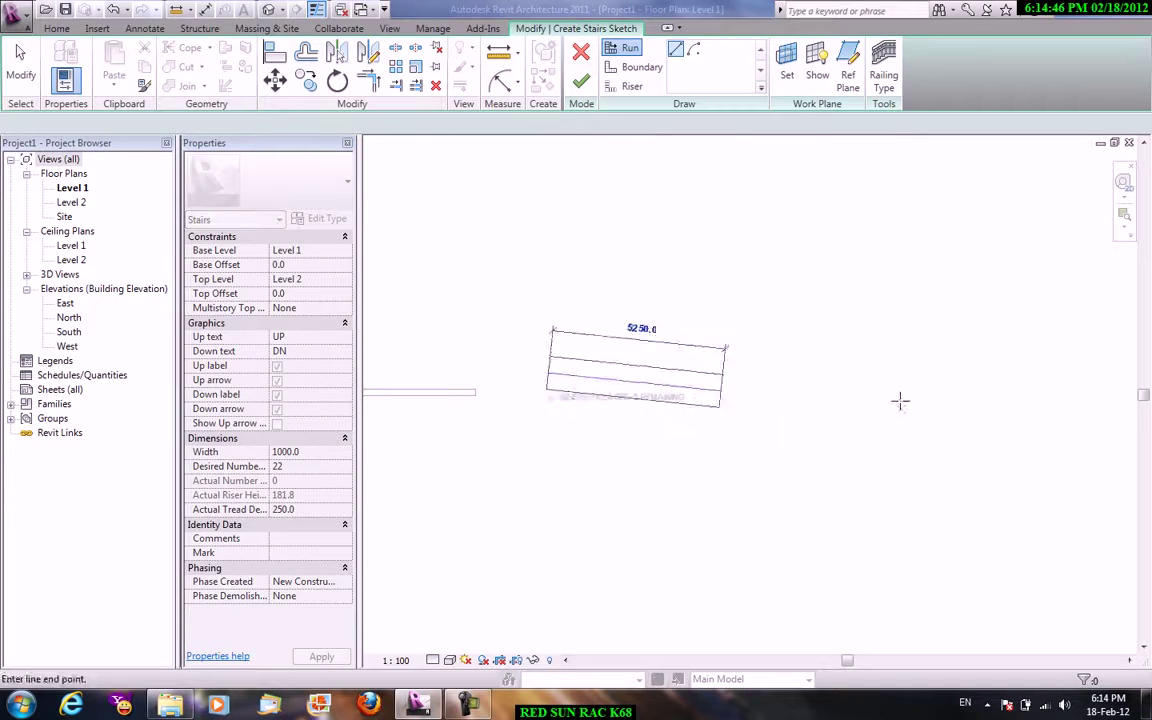
{"action": "left_click", "coordinate": [884, 373]}
{"action": "right_click", "coordinate": [861, 358]}
{"action": "left_click", "coordinate": [841, 378]}
{"action": "left_click", "coordinate": [581, 82]}
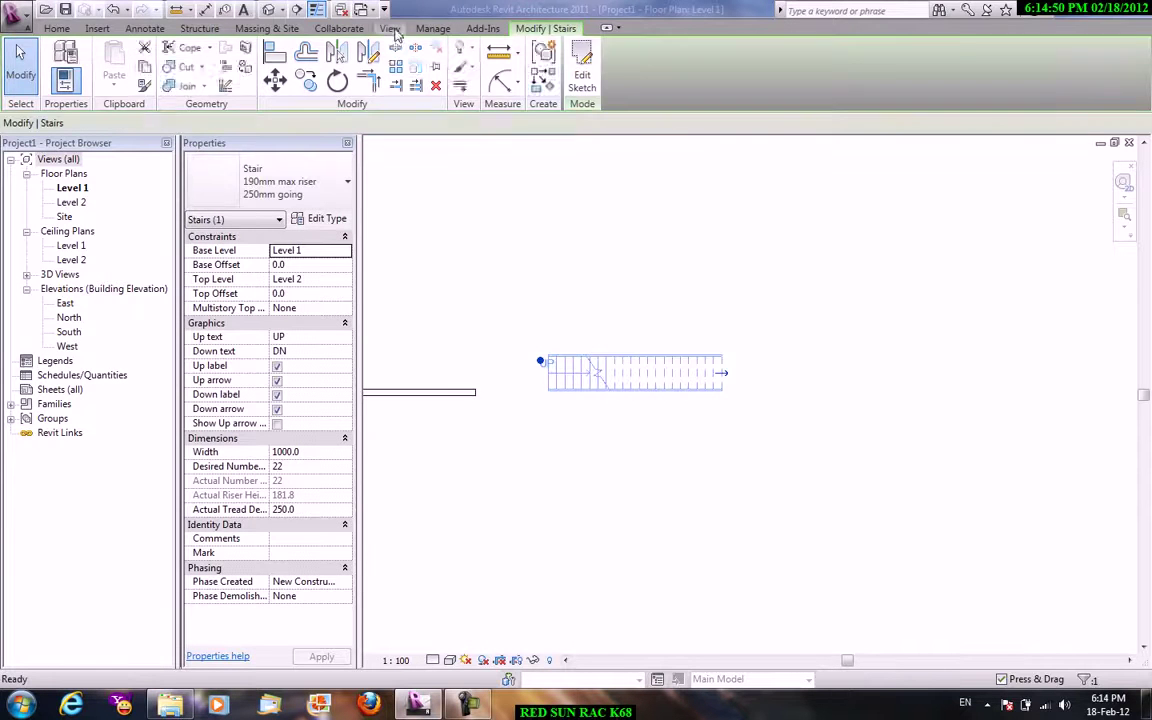
Open the default 3D view, orbit to the stair, and select it.
{"action": "left_click", "coordinate": [389, 28]}
{"action": "left_click", "coordinate": [386, 84]}
{"action": "left_click", "coordinate": [418, 122]}
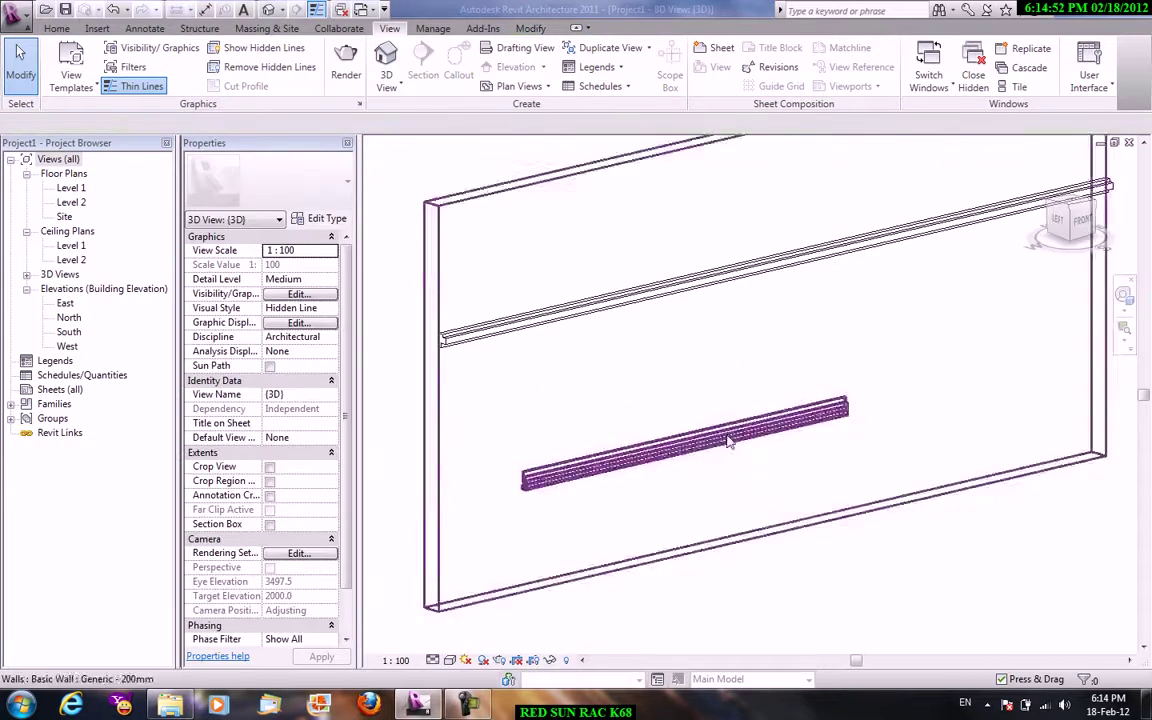
{"action": "mouse_move", "coordinate": [700, 398]}
{"action": "middle_mouse_down", "text": "shift"}
{"action": "mouse_move", "coordinate": [592, 362]}
{"action": "mouse_move", "coordinate": [678, 462]}
{"action": "middle_mouse_up", "text": "shift"}
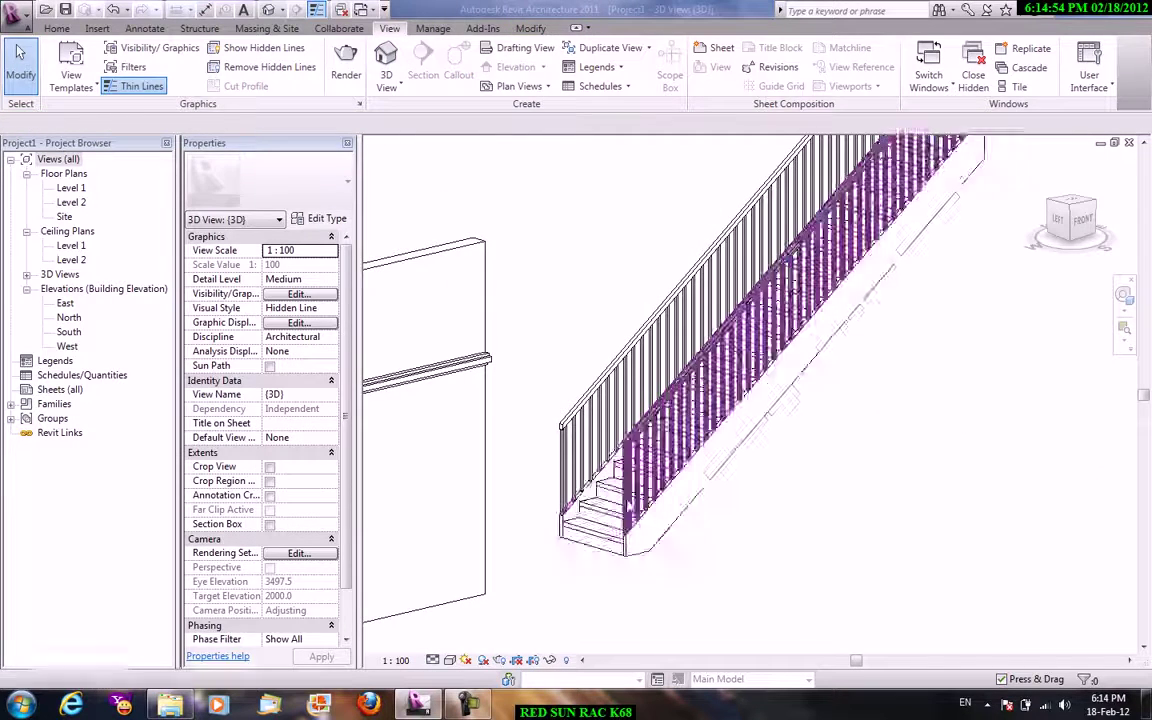
{"action": "left_click", "coordinate": [594, 516]}
{"action": "left_click", "coordinate": [318, 214]}
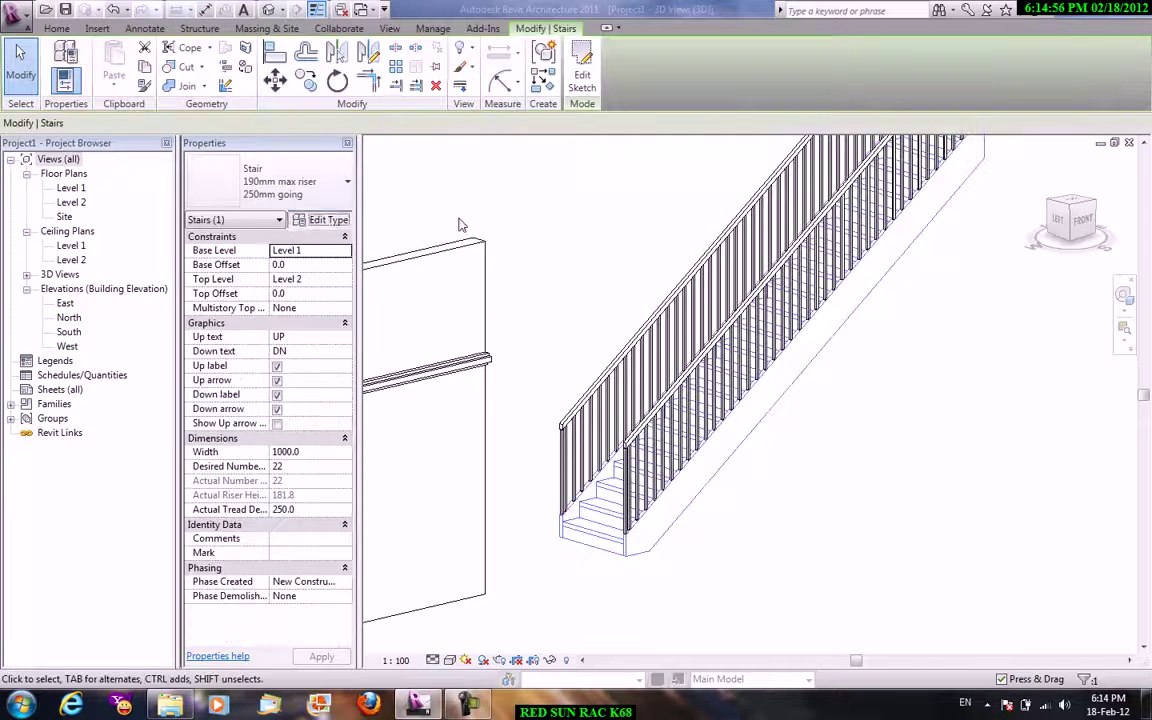
Duplicate the stair type as 3 with Family4 as the nosing profile.
{"action": "left_click", "coordinate": [498, 113]}
{"action": "type", "text": "3"}
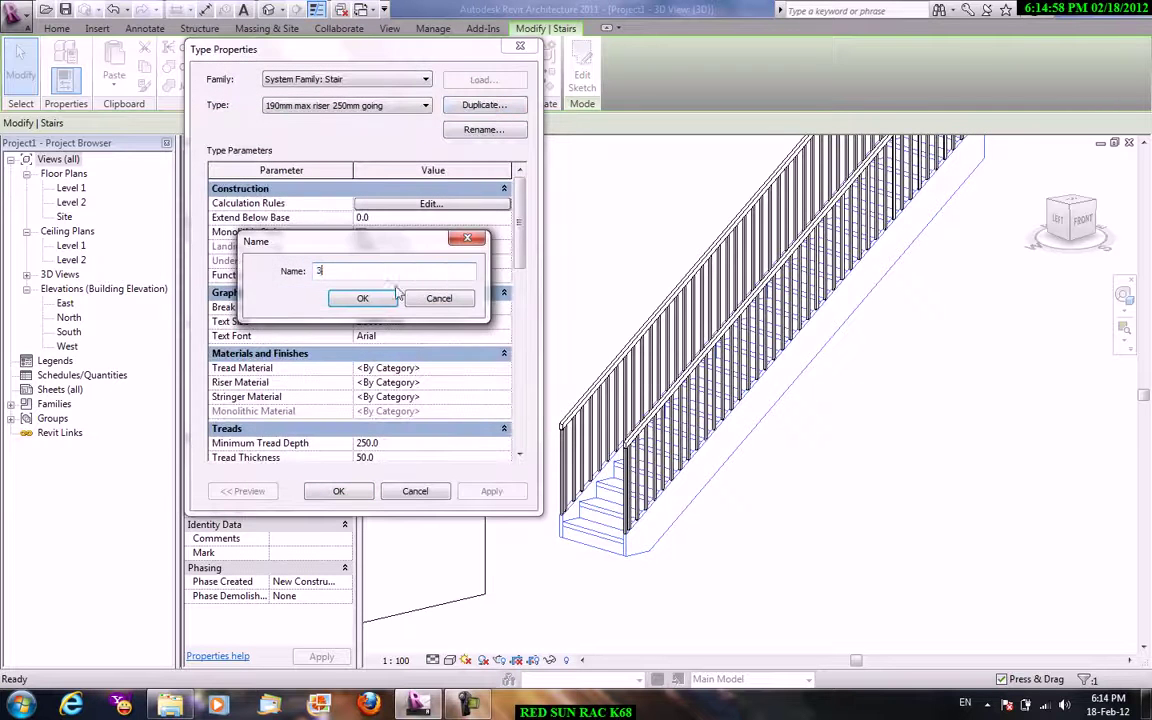
{"action": "left_click", "coordinate": [439, 296]}
{"action": "left_click_drag", "start_coordinate": [521, 252], "coordinate": [526, 308]}
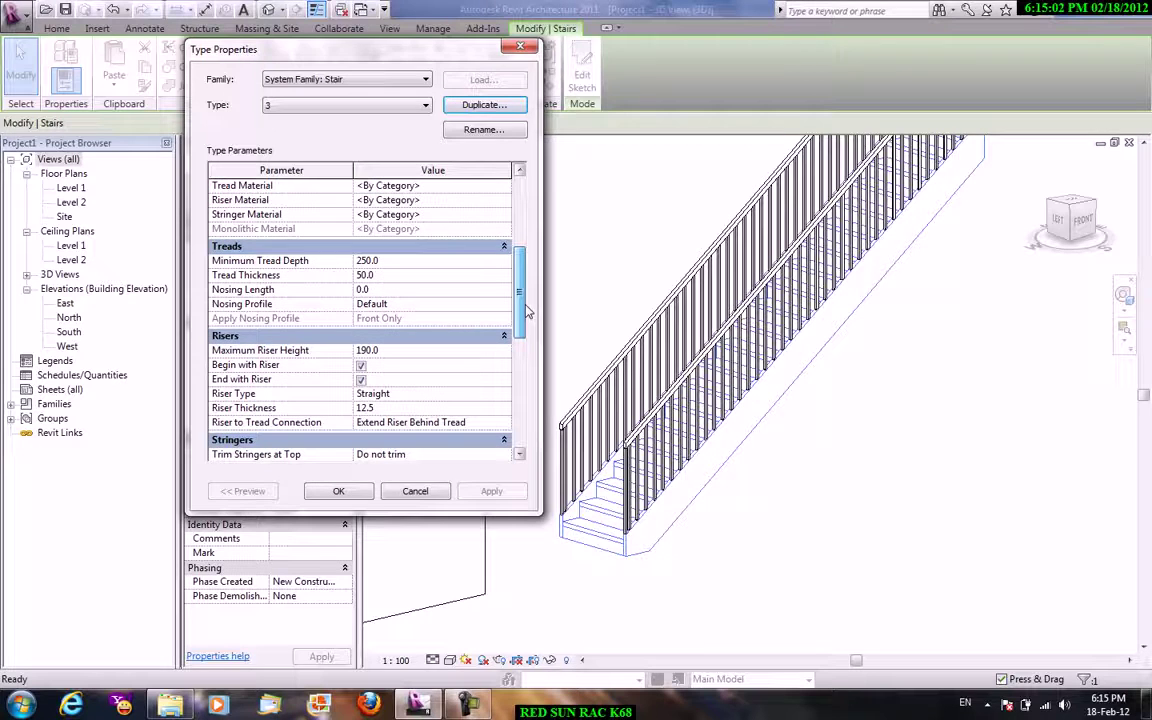
{"action": "left_click", "coordinate": [504, 310]}
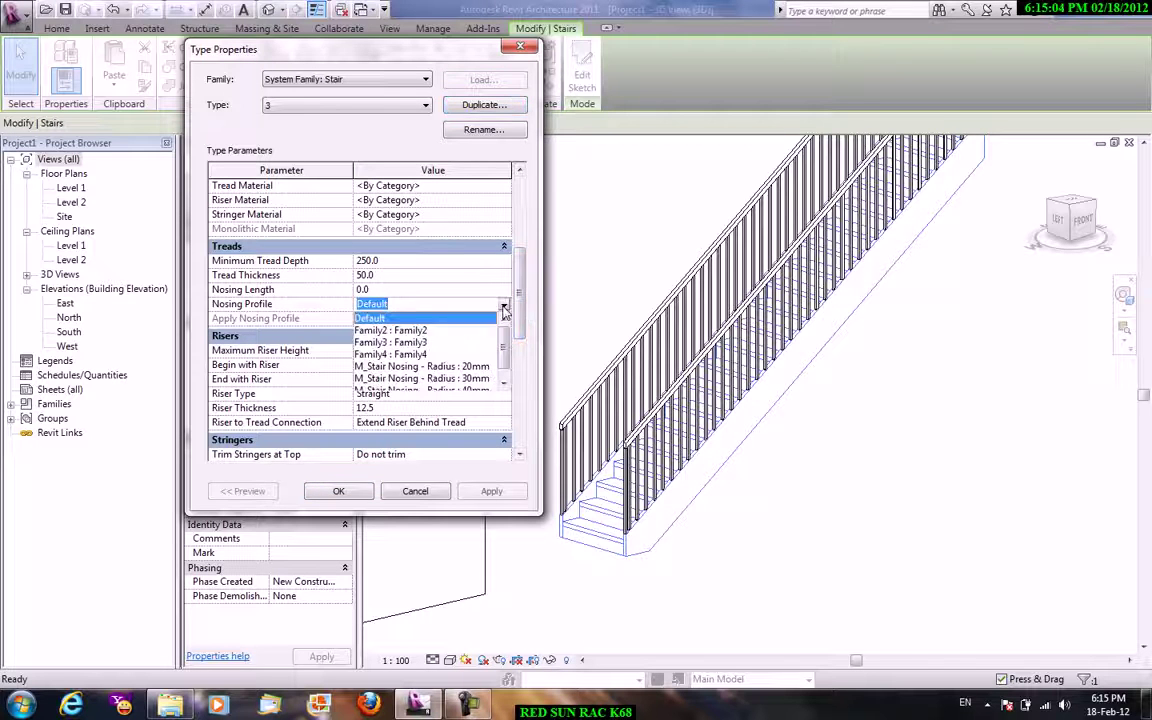
{"action": "left_click", "coordinate": [414, 355]}
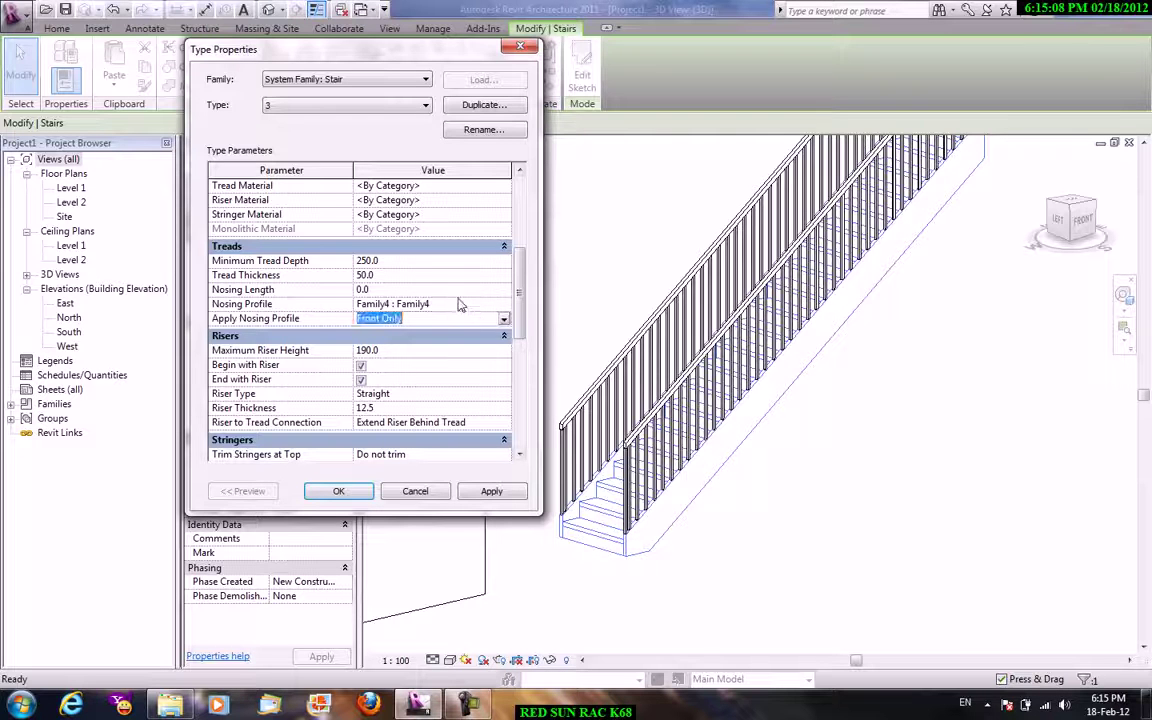
Remove the right and left stringers and use 1 middle stringer.
{"action": "left_click_drag", "start_coordinate": [524, 325], "coordinate": [521, 372]}
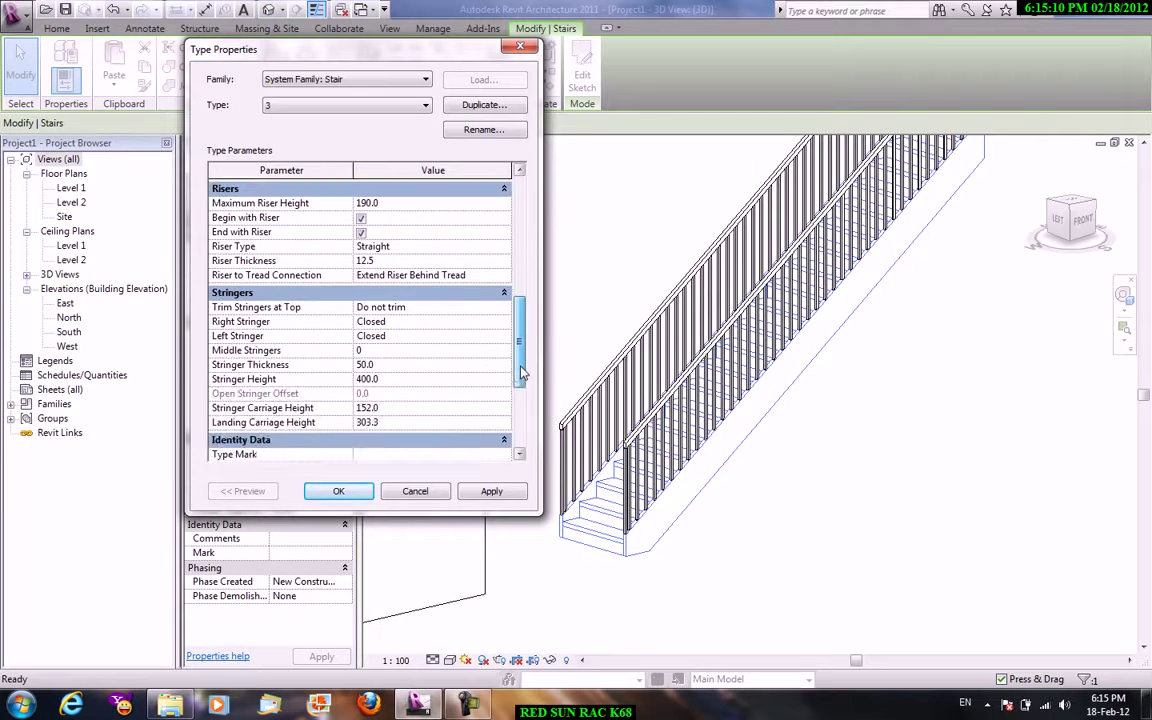
{"action": "left_click", "coordinate": [504, 322]}
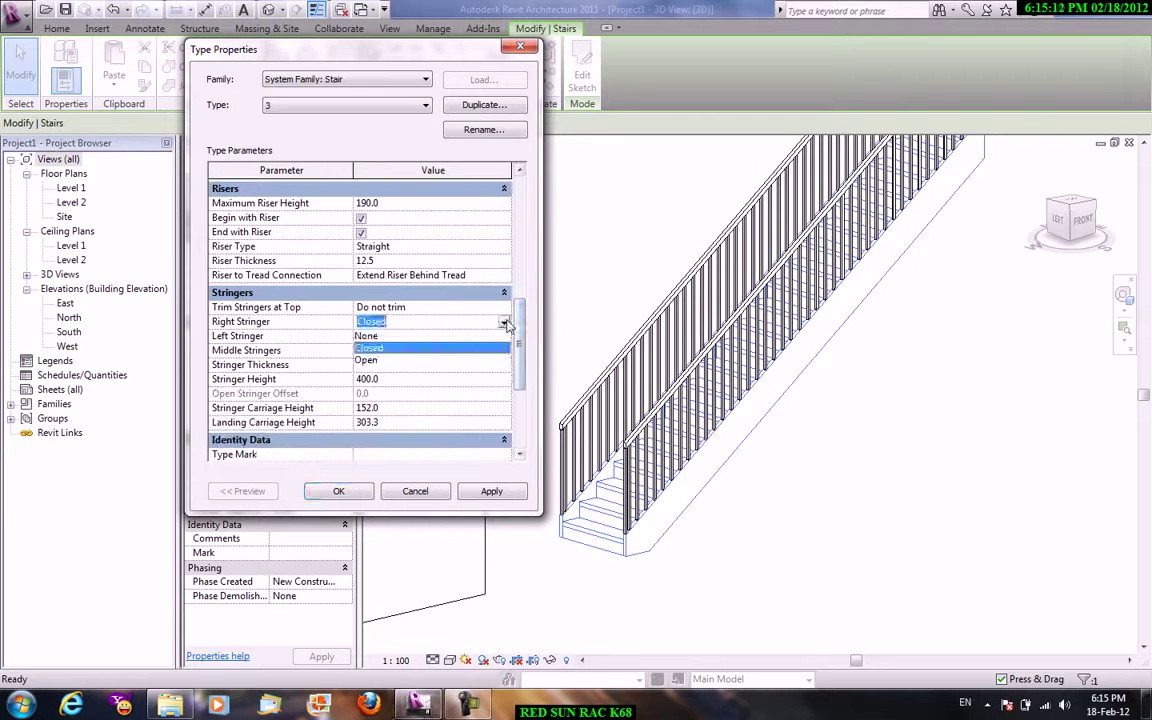
{"action": "left_click", "coordinate": [399, 337]}
{"action": "left_click", "coordinate": [504, 336]}
{"action": "left_click", "coordinate": [400, 350]}
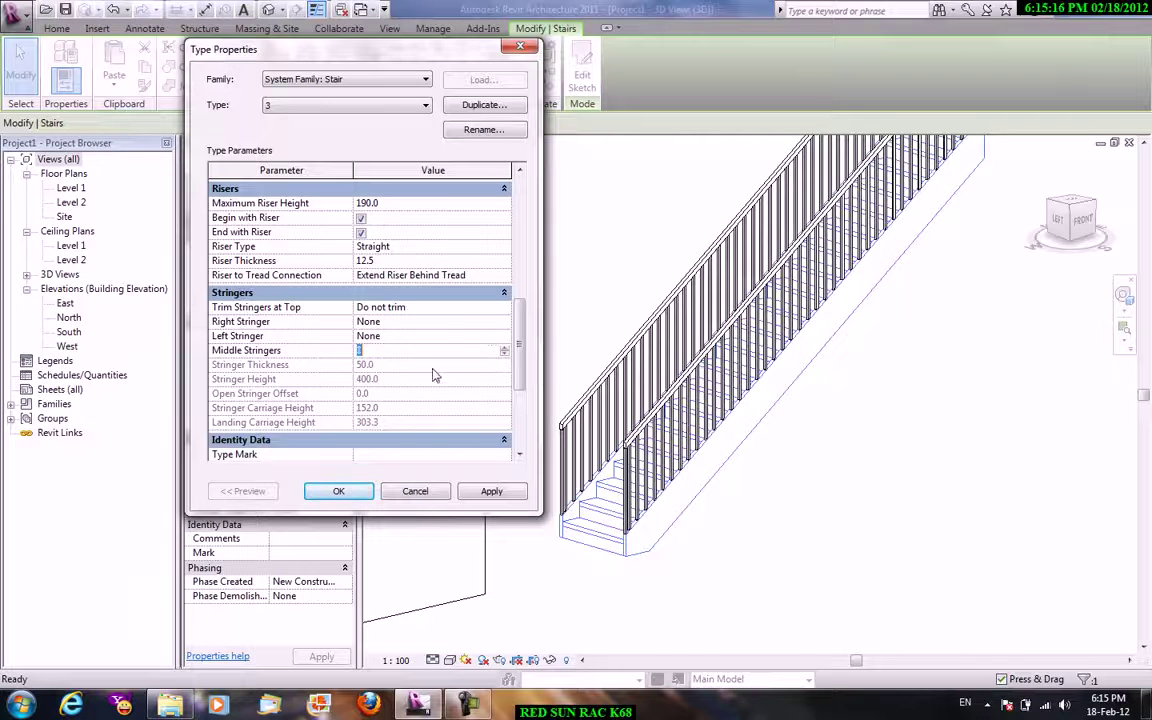
{"action": "type", "text": "1"}
{"action": "key", "text": "Tab"}
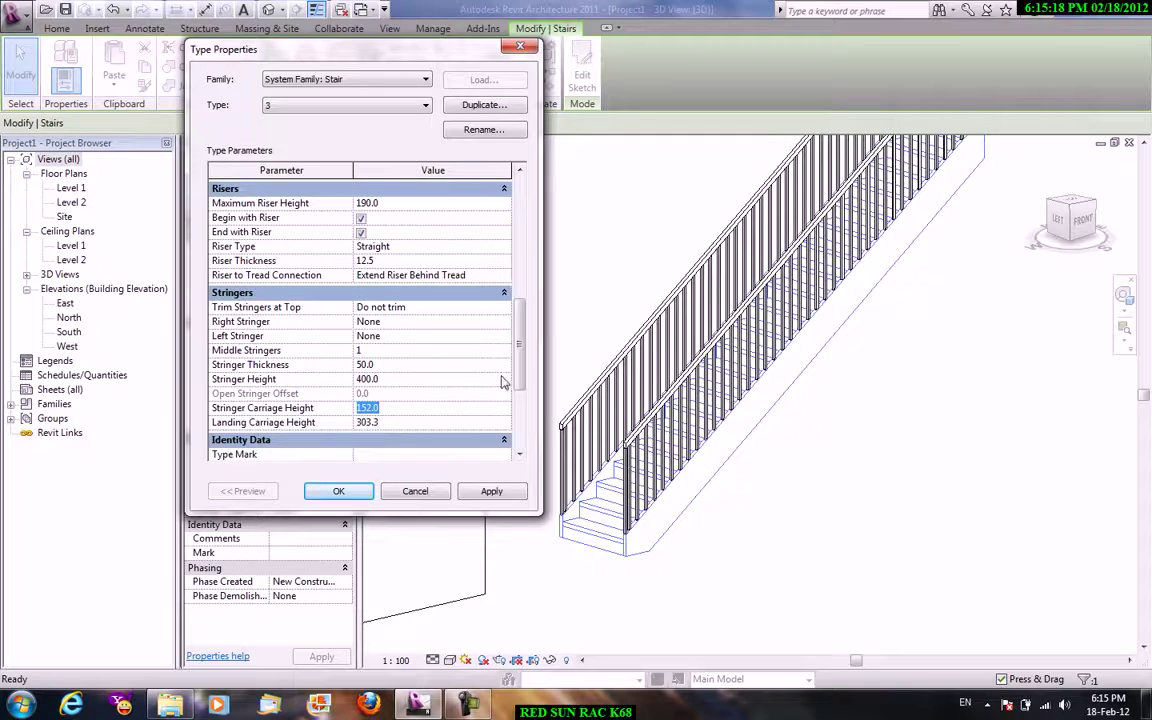
{"action": "left_click", "coordinate": [338, 491]}
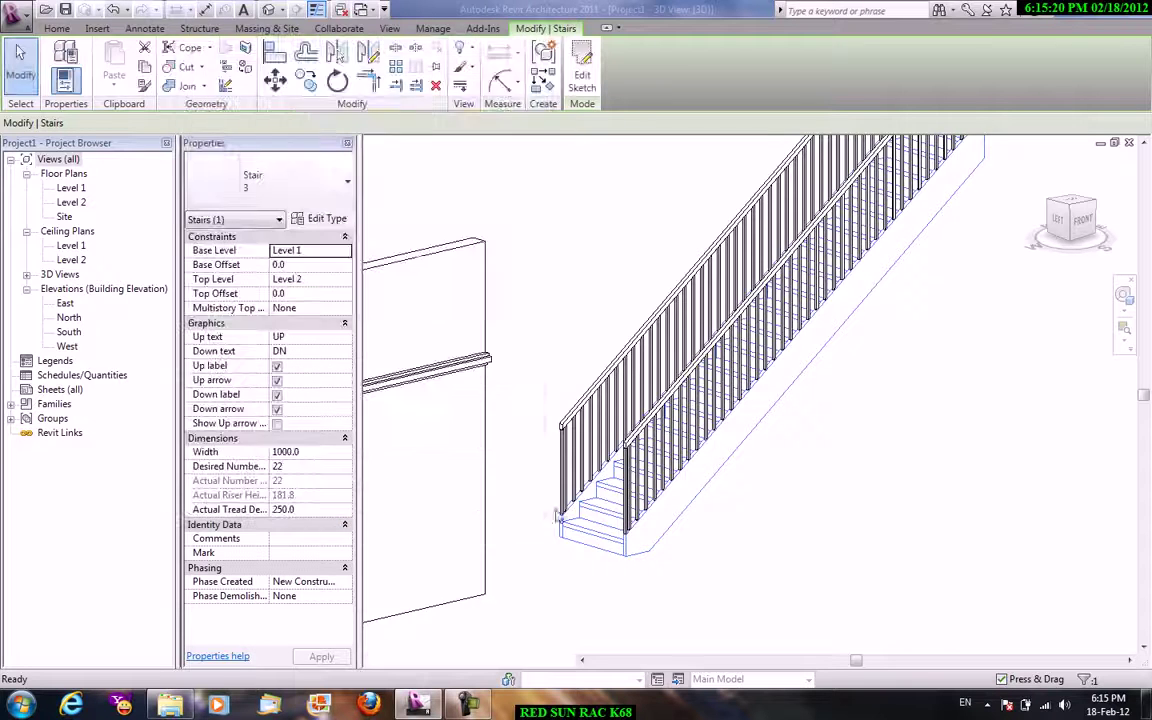
{"action": "key", "text": "Escape"}
Set the stair's Riser Type to None for open treads.
{"action": "scroll", "coordinate": [818, 483], "scroll_direction": "up", "scroll_amount": 2}
{"action": "scroll", "coordinate": [818, 483], "scroll_direction": "up", "scroll_amount": 1}
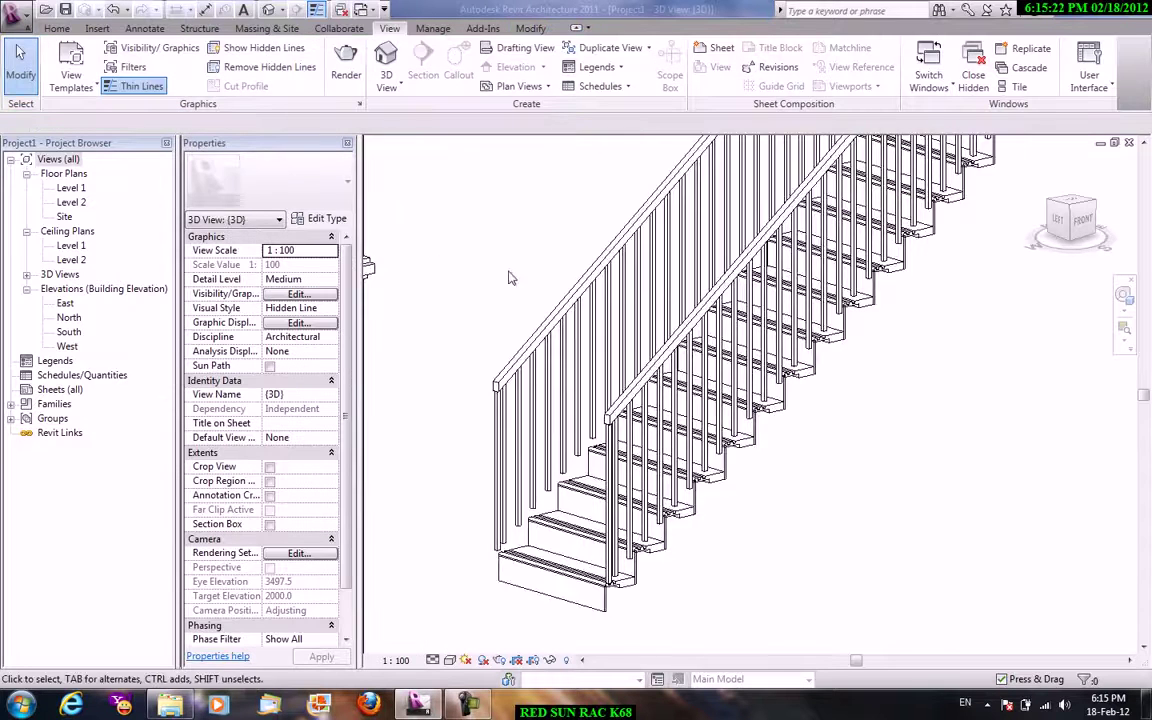
{"action": "left_click", "coordinate": [575, 498]}
{"action": "left_click", "coordinate": [575, 498]}
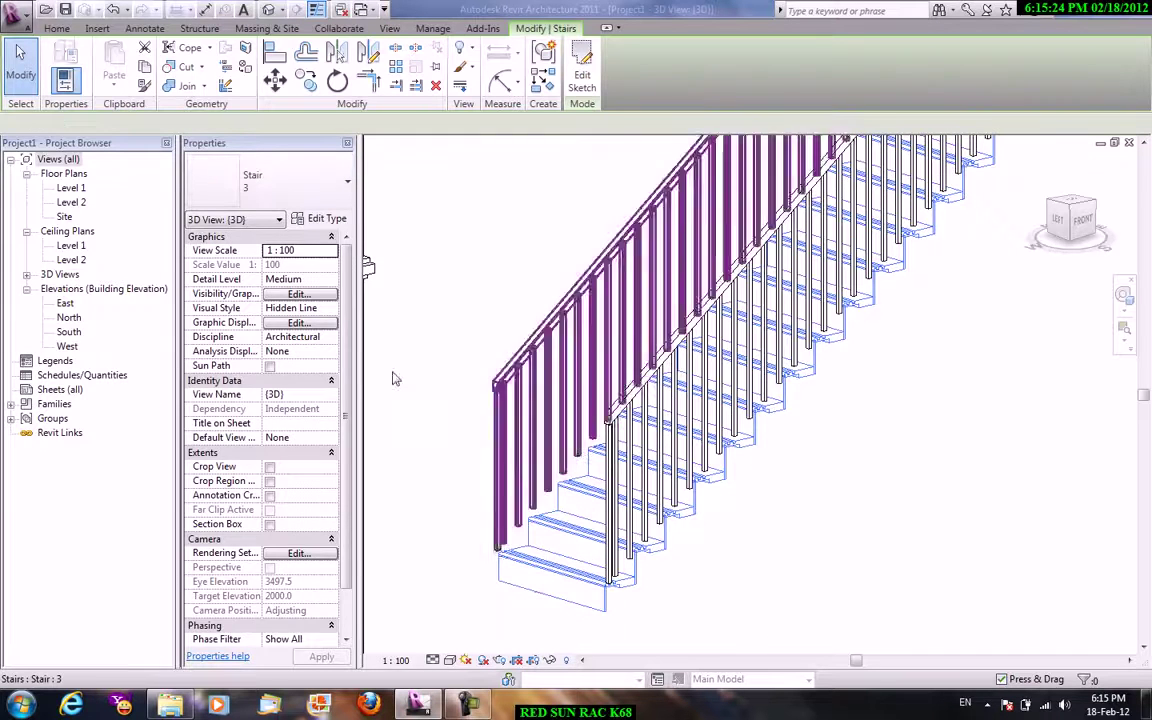
{"action": "left_click", "coordinate": [327, 218]}
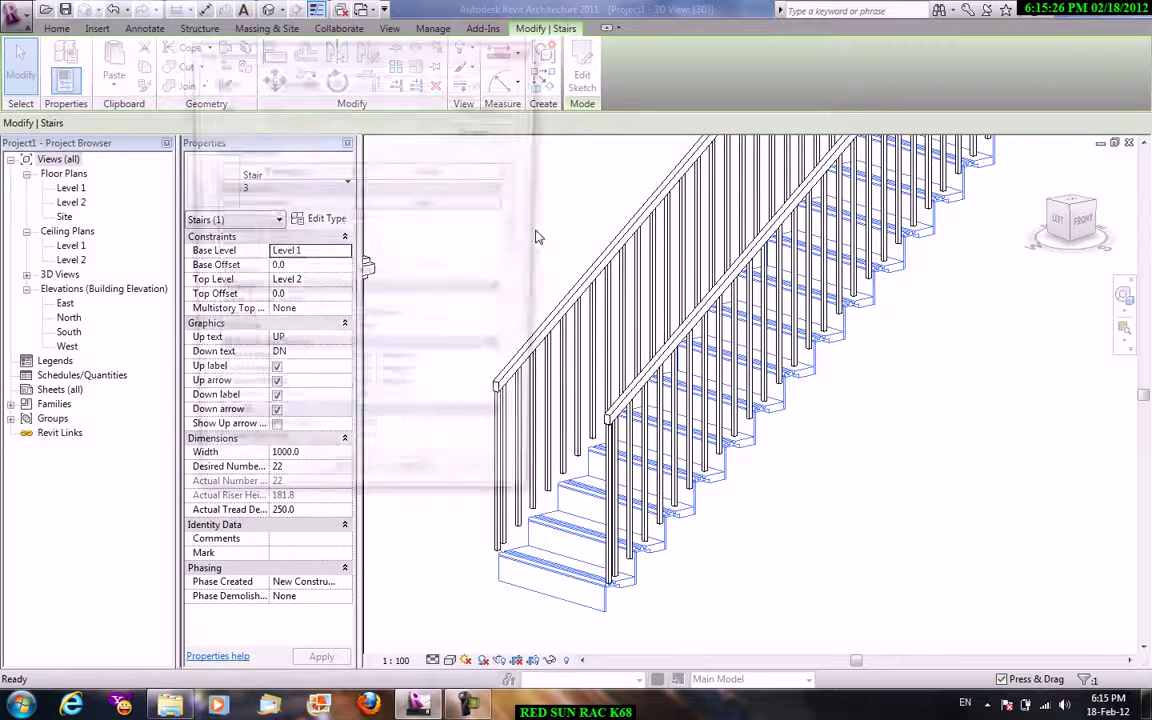
{"action": "scroll", "coordinate": [520, 290], "scroll_direction": "down", "scroll_amount": 1}
{"action": "scroll", "coordinate": [520, 290], "scroll_direction": "down", "scroll_amount": 2}
{"action": "left_click_drag", "start_coordinate": [520, 290], "coordinate": [527, 320]}
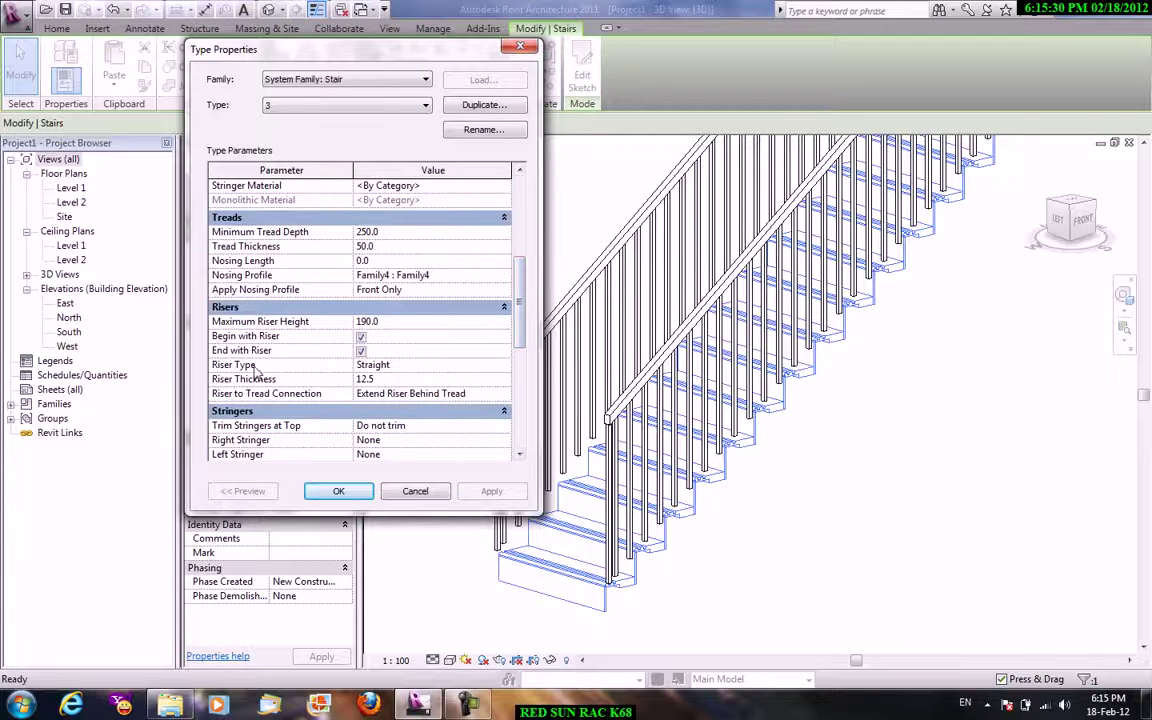
{"action": "left_click", "coordinate": [505, 368]}
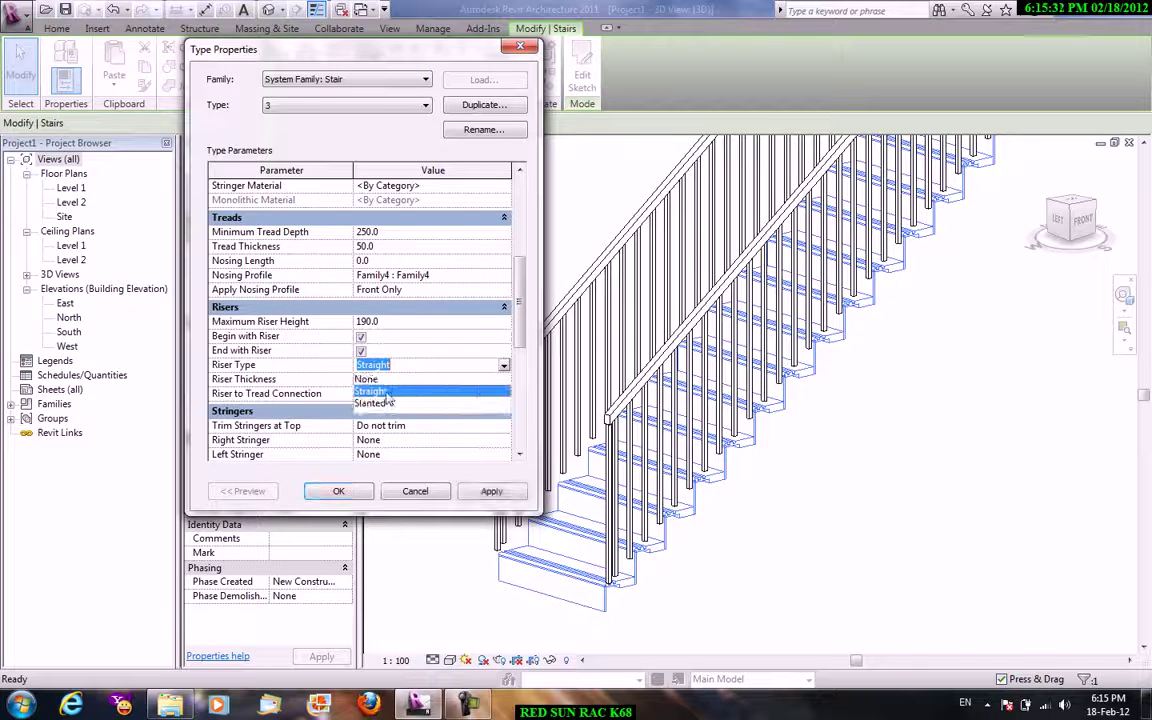
{"action": "left_click", "coordinate": [380, 378]}
{"action": "left_click", "coordinate": [472, 494]}
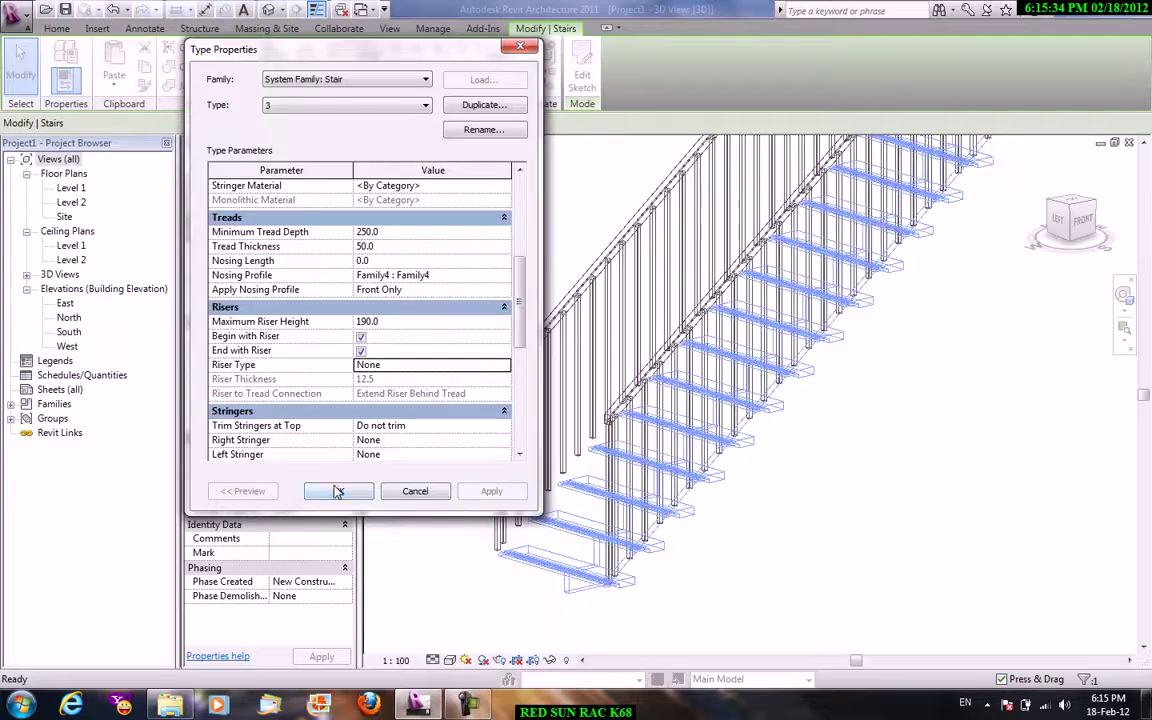
{"action": "left_click", "coordinate": [330, 490]}
{"action": "left_click", "coordinate": [760, 510]}
{"action": "scroll", "coordinate": [733, 520], "scroll_direction": "up", "scroll_amount": 2}
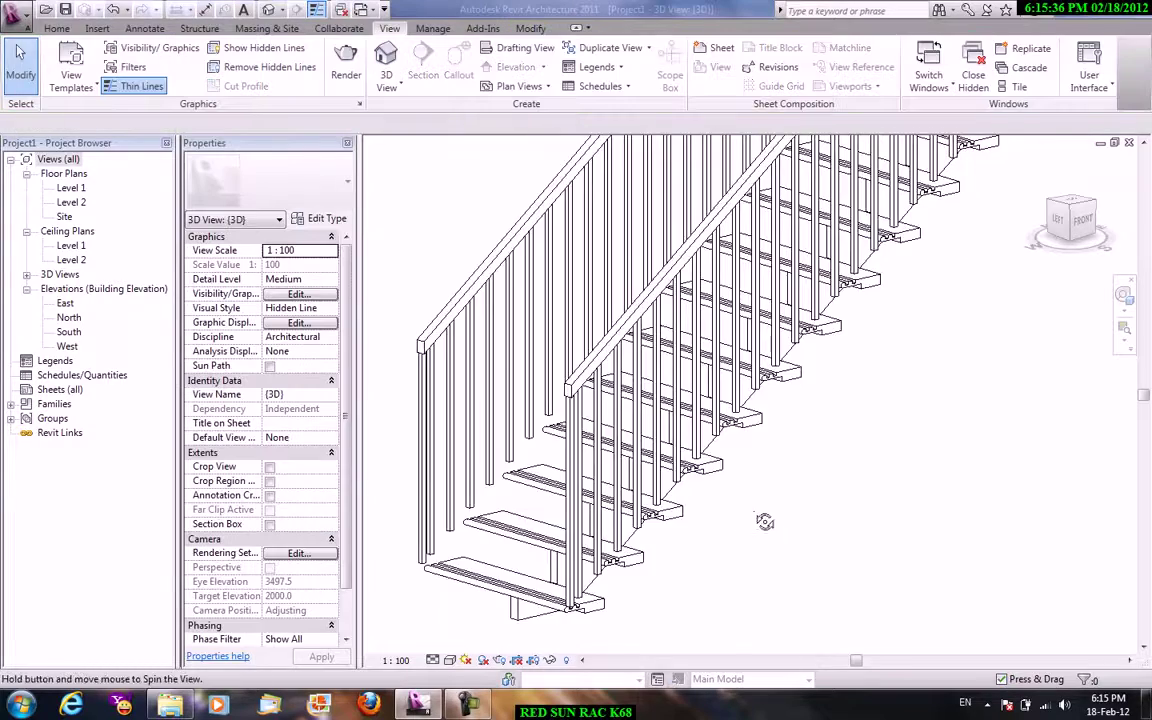
Set the stair type's Apply Nosing Profile to Front, Left and Right.
{"action": "scroll", "coordinate": [795, 510], "scroll_direction": "up", "scroll_amount": 3}
{"action": "scroll", "coordinate": [940, 520], "scroll_direction": "up", "scroll_amount": 2}
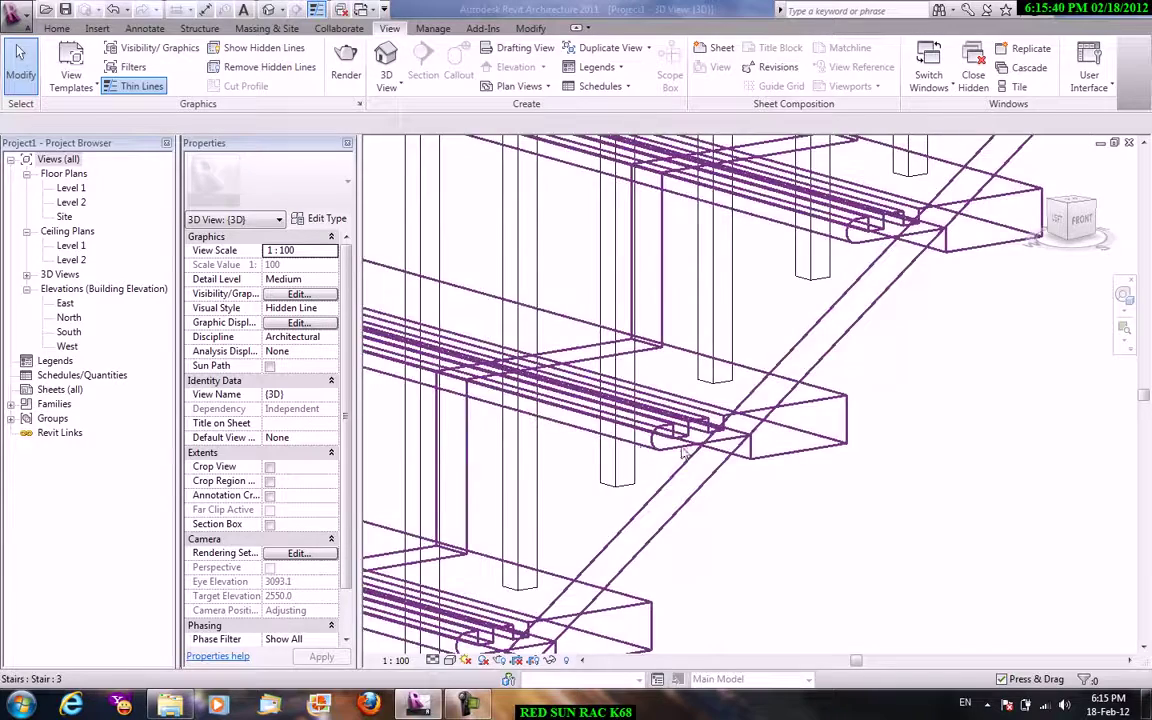
{"action": "scroll", "coordinate": [735, 450], "scroll_direction": "up", "scroll_amount": 2}
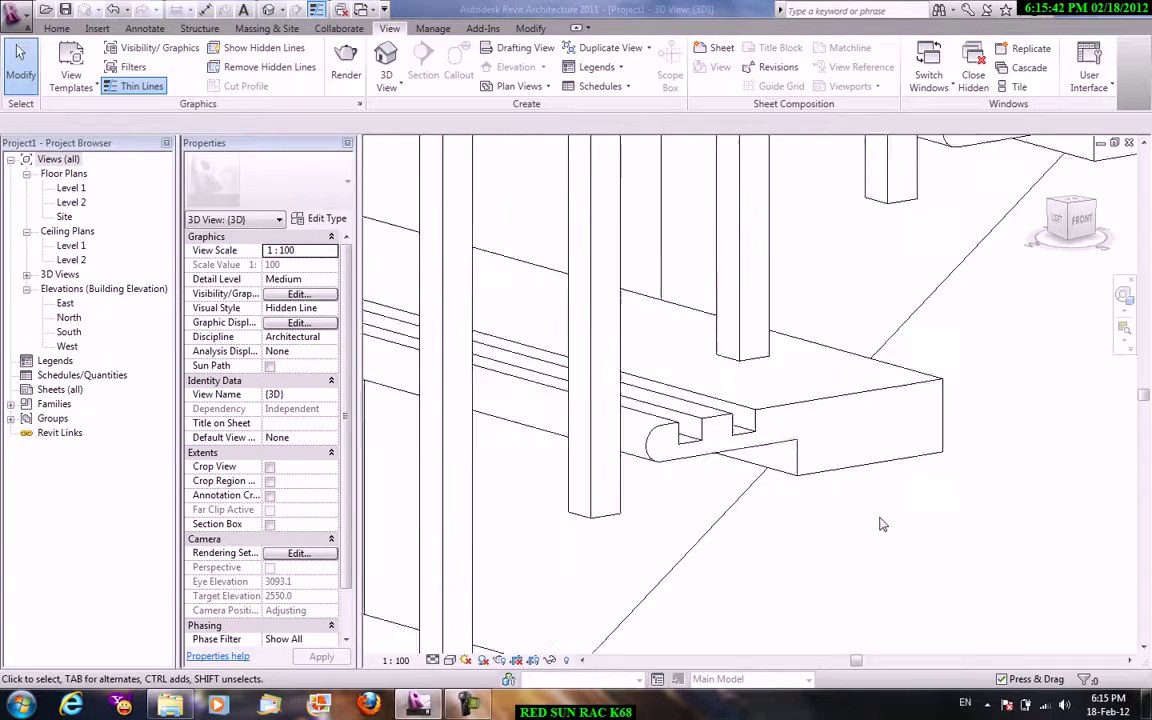
{"action": "scroll", "coordinate": [882, 524], "scroll_direction": "down", "scroll_amount": 4}
{"action": "left_click", "coordinate": [872, 447]}
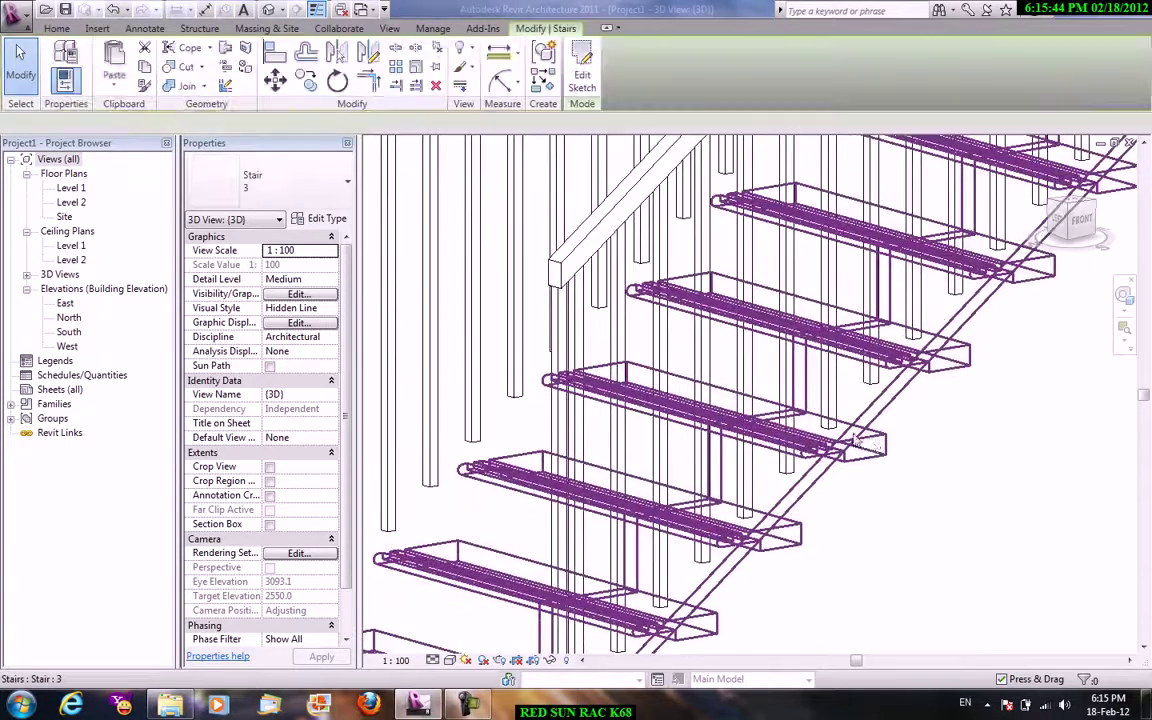
{"action": "left_click", "coordinate": [320, 217]}
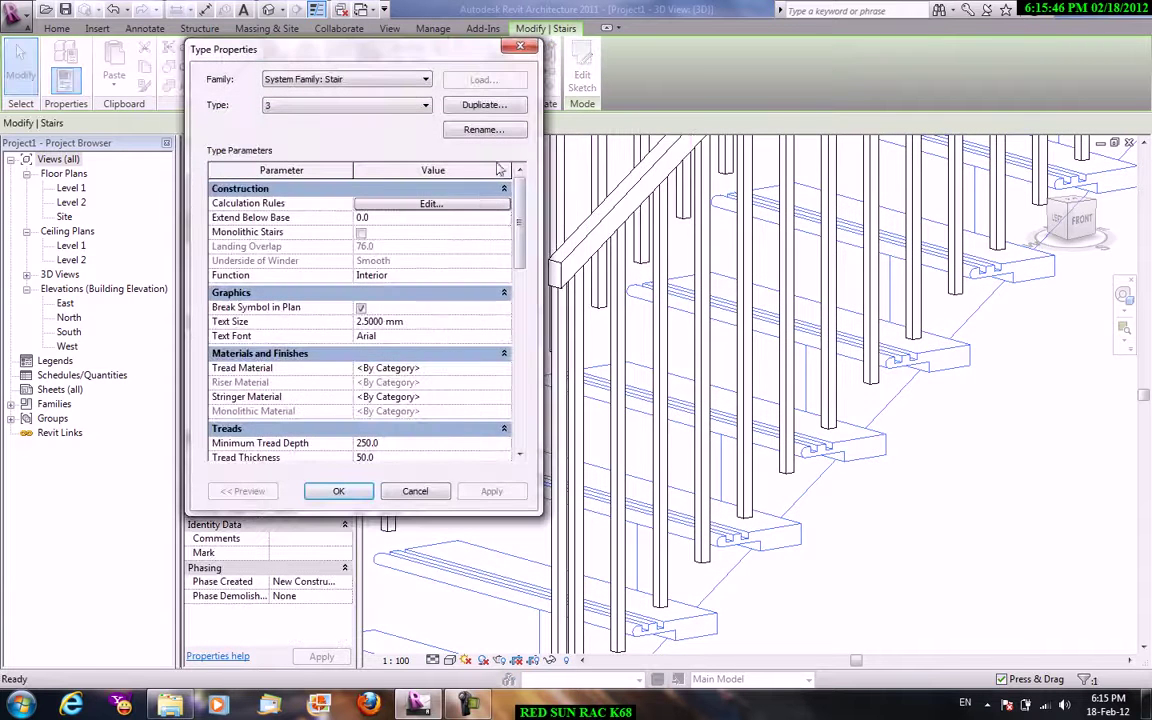
{"action": "scroll", "coordinate": [500, 250], "scroll_direction": "down", "scroll_amount": 3}
{"action": "scroll", "coordinate": [477, 300], "scroll_direction": "down", "scroll_amount": 3}
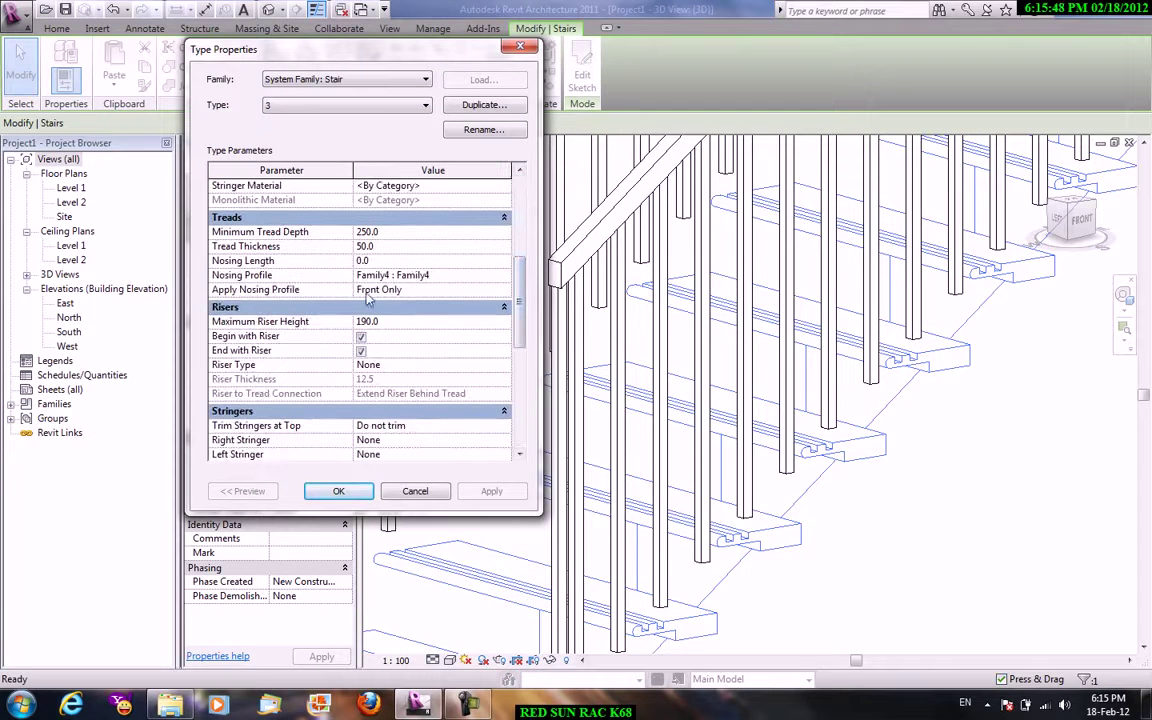
{"action": "left_click", "coordinate": [503, 289]}
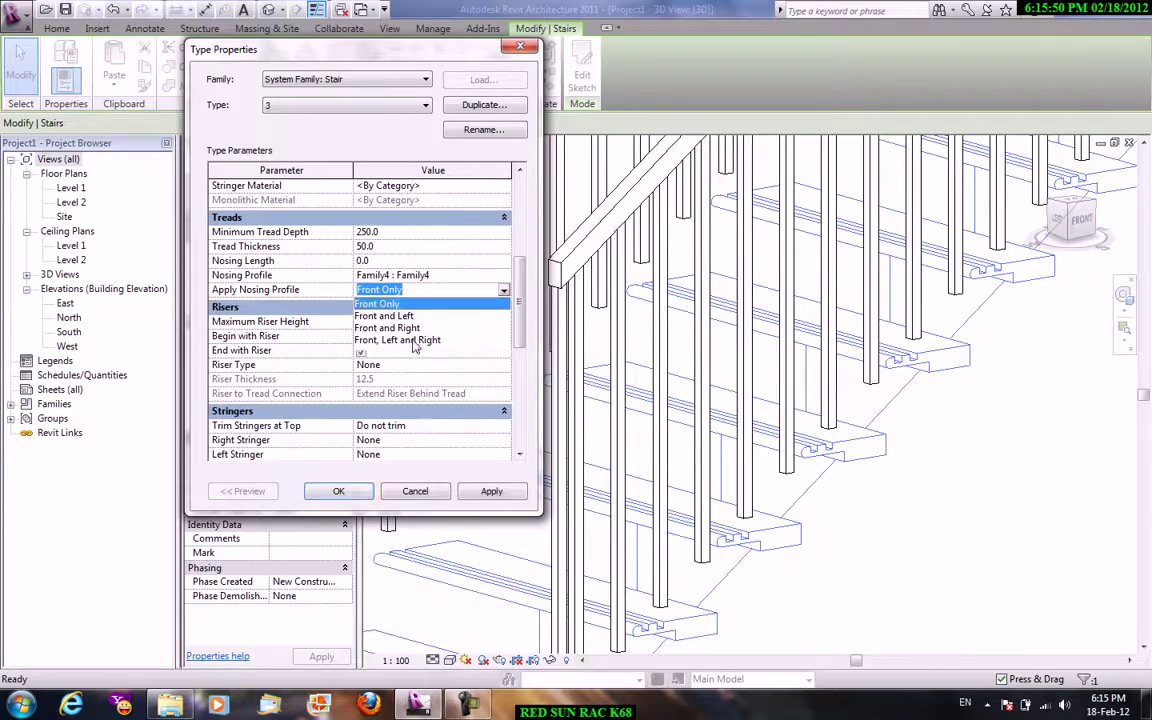
{"action": "left_click", "coordinate": [414, 340]}
{"action": "left_click", "coordinate": [486, 498]}
{"action": "left_click", "coordinate": [338, 491]}
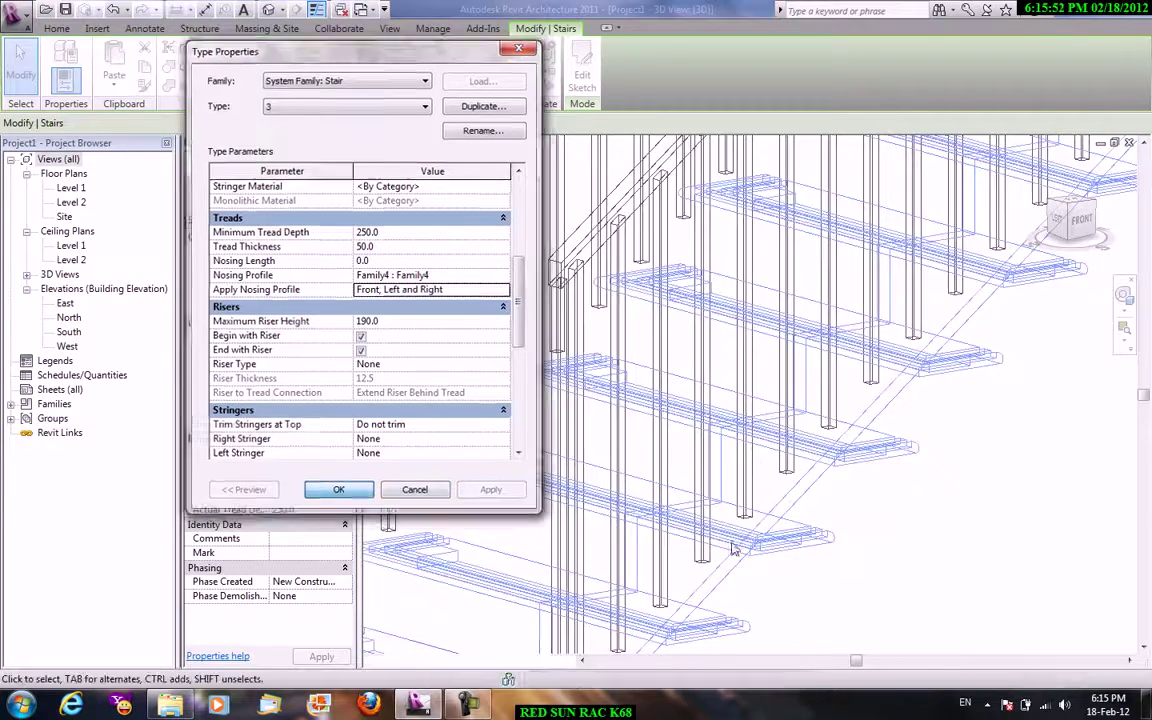
Orbit and zoom the 3D view to inspect the wrapped tread nosings.
{"action": "scroll", "coordinate": [957, 480], "scroll_direction": "up", "scroll_amount": 5}
{"action": "middle_click_drag", "start_coordinate": [957, 480], "coordinate": [947, 404]}
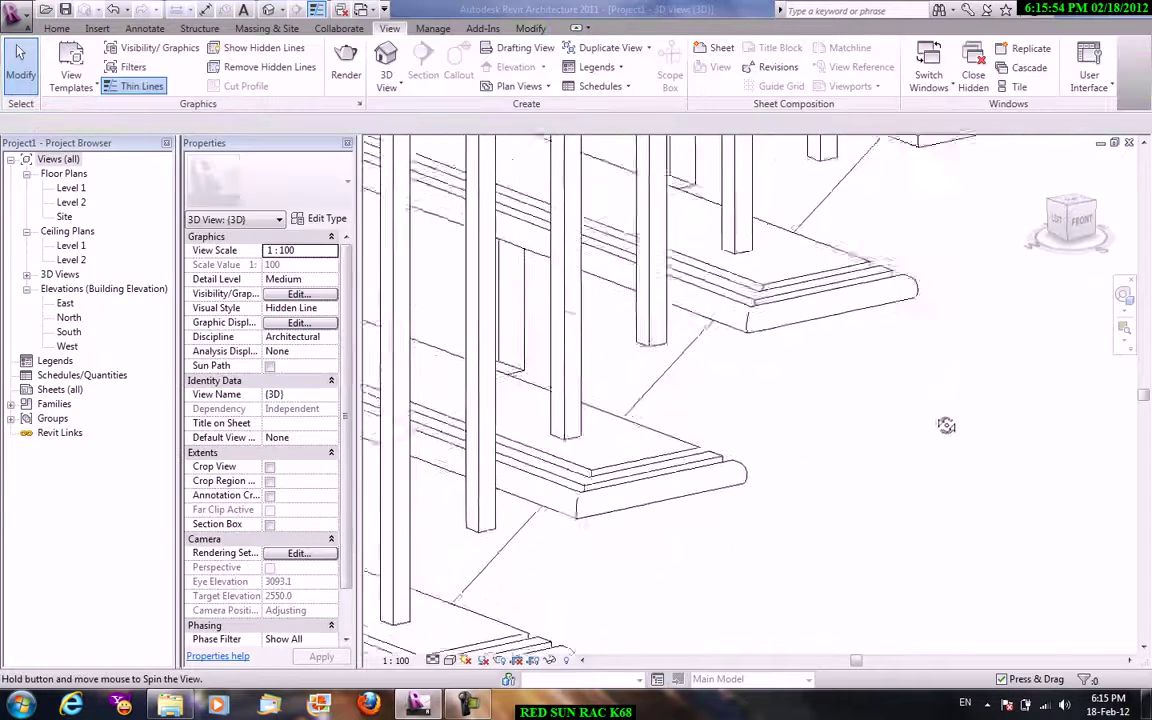
{"action": "scroll", "coordinate": [955, 189], "scroll_direction": "up", "scroll_amount": 5}
{"action": "scroll", "coordinate": [955, 189], "scroll_direction": "down", "scroll_amount": 2}
{"action": "scroll", "coordinate": [945, 260], "scroll_direction": "down", "scroll_amount": 2}
{"action": "scroll", "coordinate": [930, 340], "scroll_direction": "down", "scroll_amount": 2}
{"action": "scroll", "coordinate": [915, 385], "scroll_direction": "down", "scroll_amount": 2}
{"action": "scroll", "coordinate": [910, 380], "scroll_direction": "down", "scroll_amount": 2}
{"action": "scroll", "coordinate": [850, 385], "scroll_direction": "down", "scroll_amount": 2}
{"action": "scroll", "coordinate": [760, 386], "scroll_direction": "down", "scroll_amount": 2}
Start a new wall and choose the Curtain Wall type.
{"action": "left_click", "coordinate": [57, 28]}
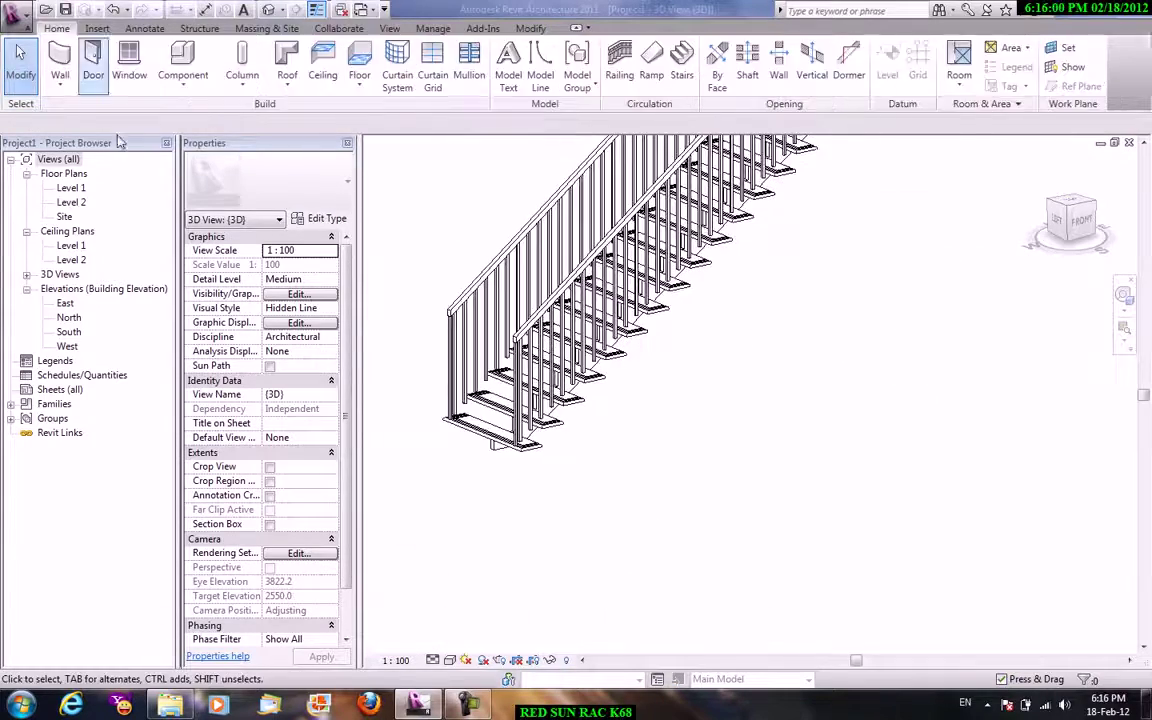
{"action": "left_click", "coordinate": [61, 88]}
{"action": "left_click", "coordinate": [75, 112]}
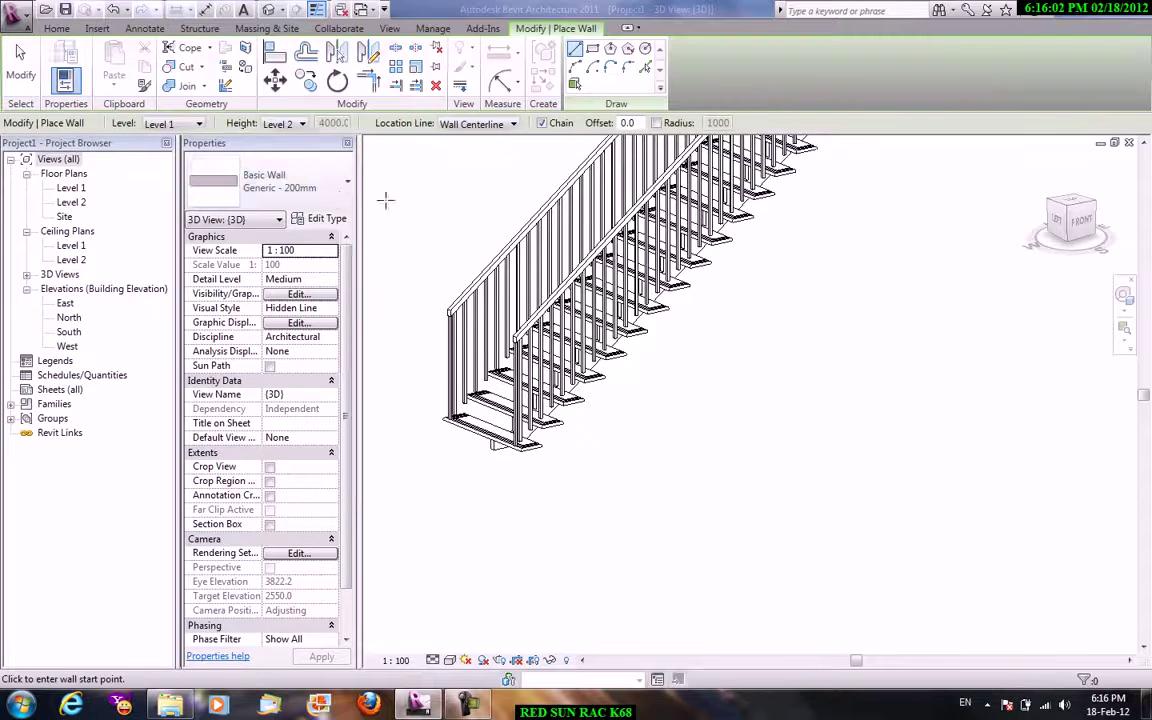
{"action": "left_click", "coordinate": [323, 203]}
{"action": "left_click_drag", "start_coordinate": [390, 240], "coordinate": [397, 483]}
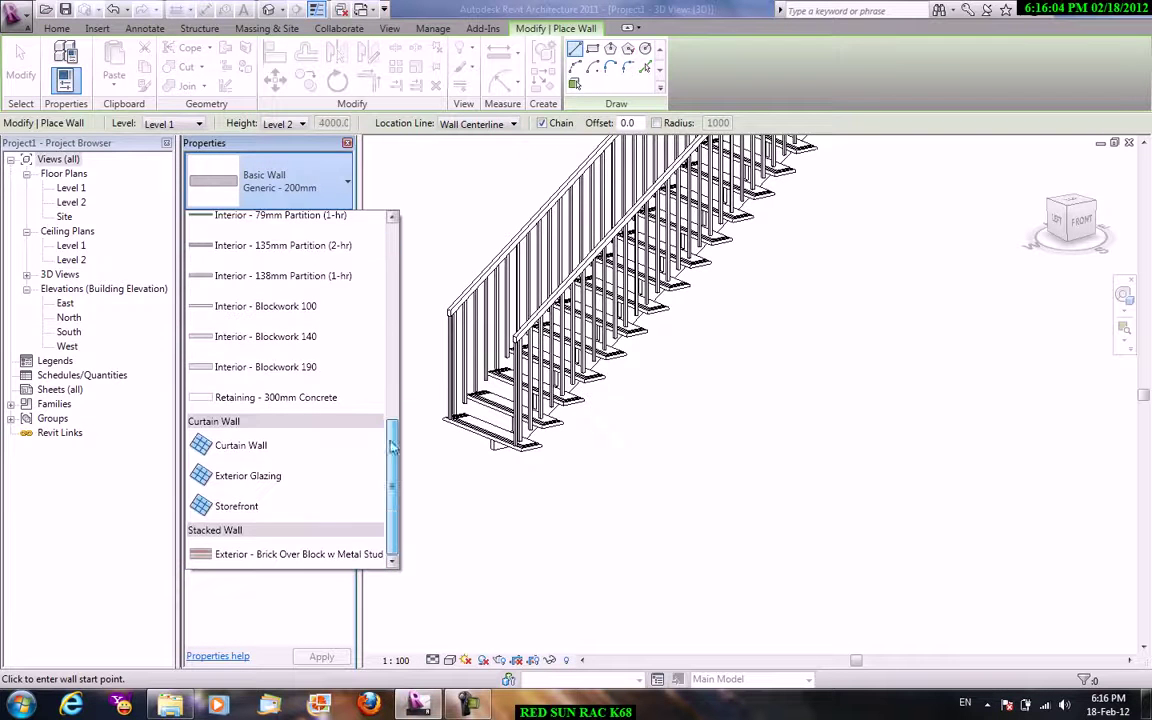
{"action": "left_click", "coordinate": [229, 450]}
Draw a straight curtain wall, about 7900 long, on Level 1 in front of the stair.
{"action": "scroll", "coordinate": [766, 498], "scroll_direction": "down", "scroll_amount": 1}
{"action": "scroll", "coordinate": [752, 484], "scroll_direction": "down", "scroll_amount": 1}
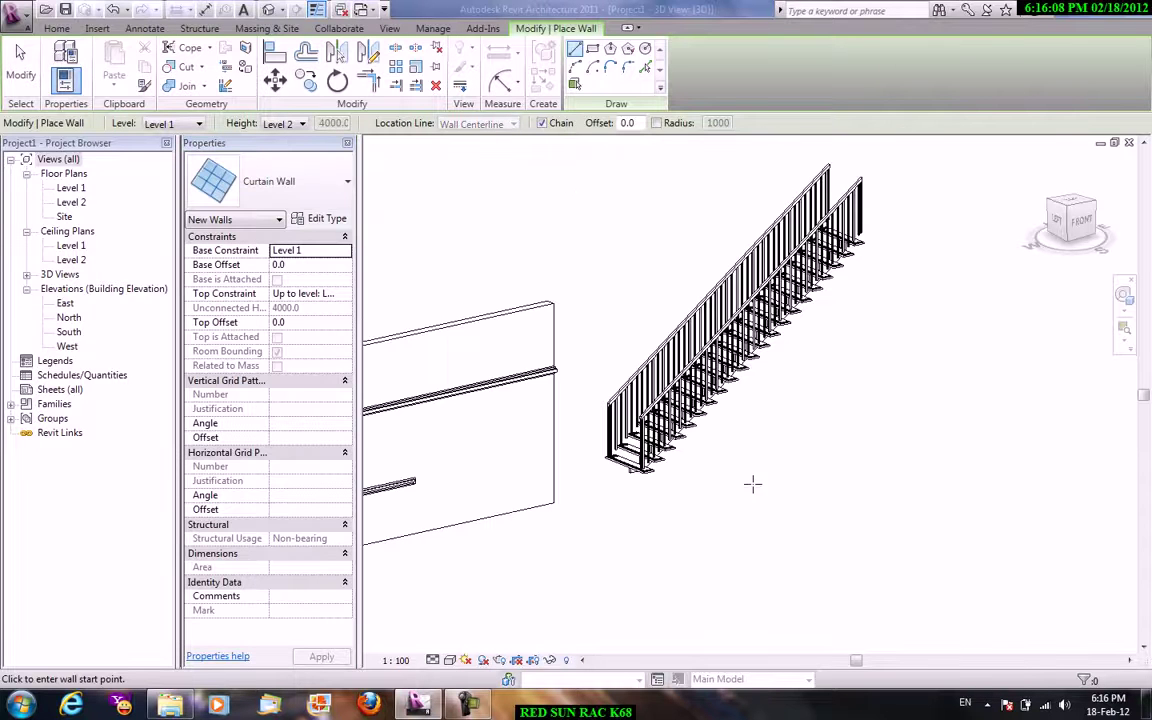
{"action": "left_click", "coordinate": [667, 524]}
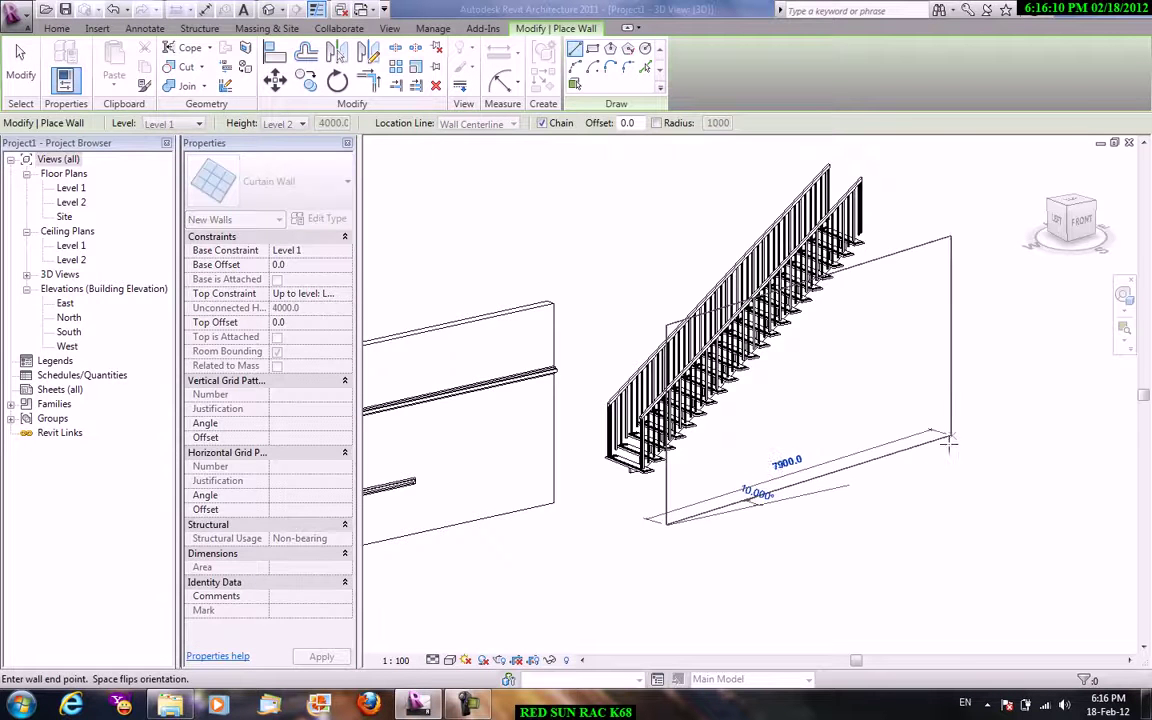
{"action": "left_click", "coordinate": [942, 463]}
{"action": "right_click", "coordinate": [966, 404]}
{"action": "left_click", "coordinate": [977, 406]}
{"action": "right_click", "coordinate": [991, 342]}
{"action": "left_click", "coordinate": [995, 367]}
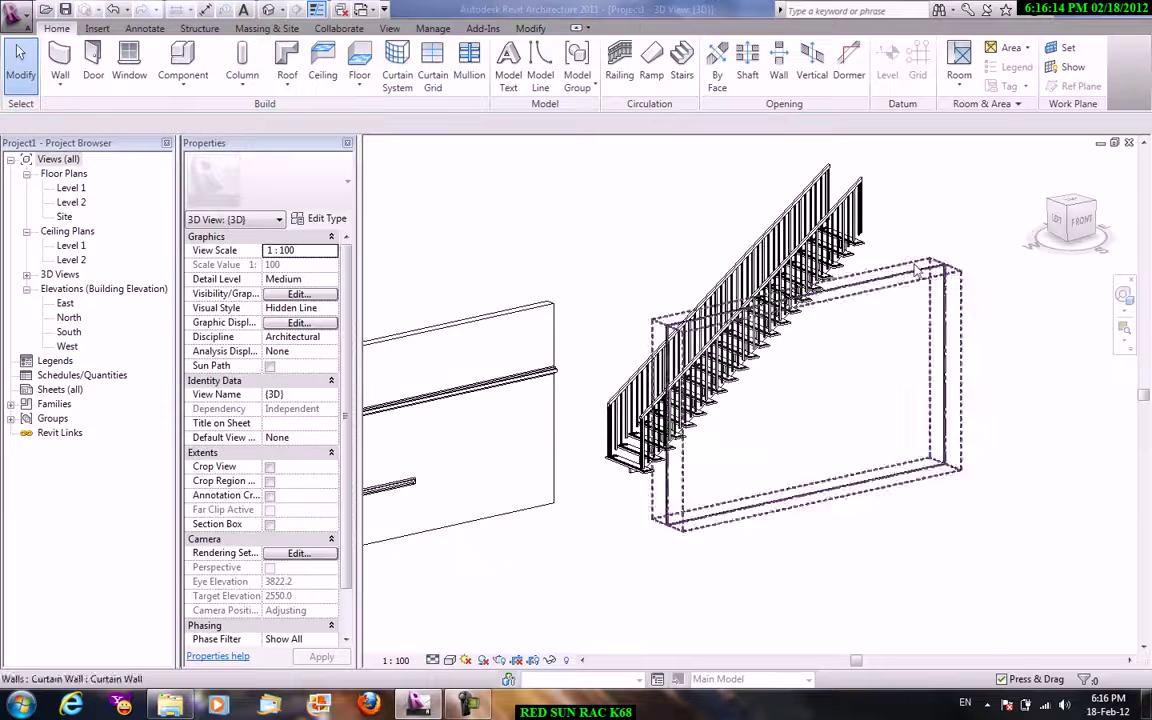
{"action": "scroll", "coordinate": [618, 228], "scroll_direction": "up", "scroll_amount": 2}
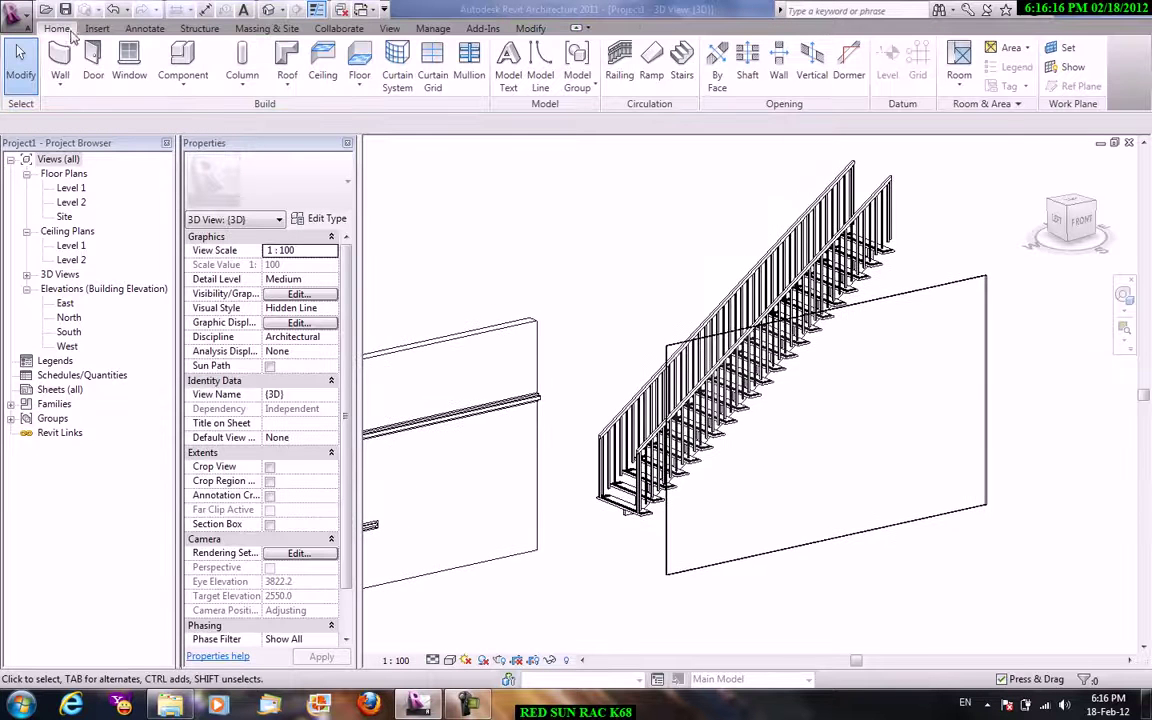
Add curtain grid lines, including two horizontal lines 1450 apart, making a 3-by-4 panel grid.
{"action": "left_click", "coordinate": [428, 80]}
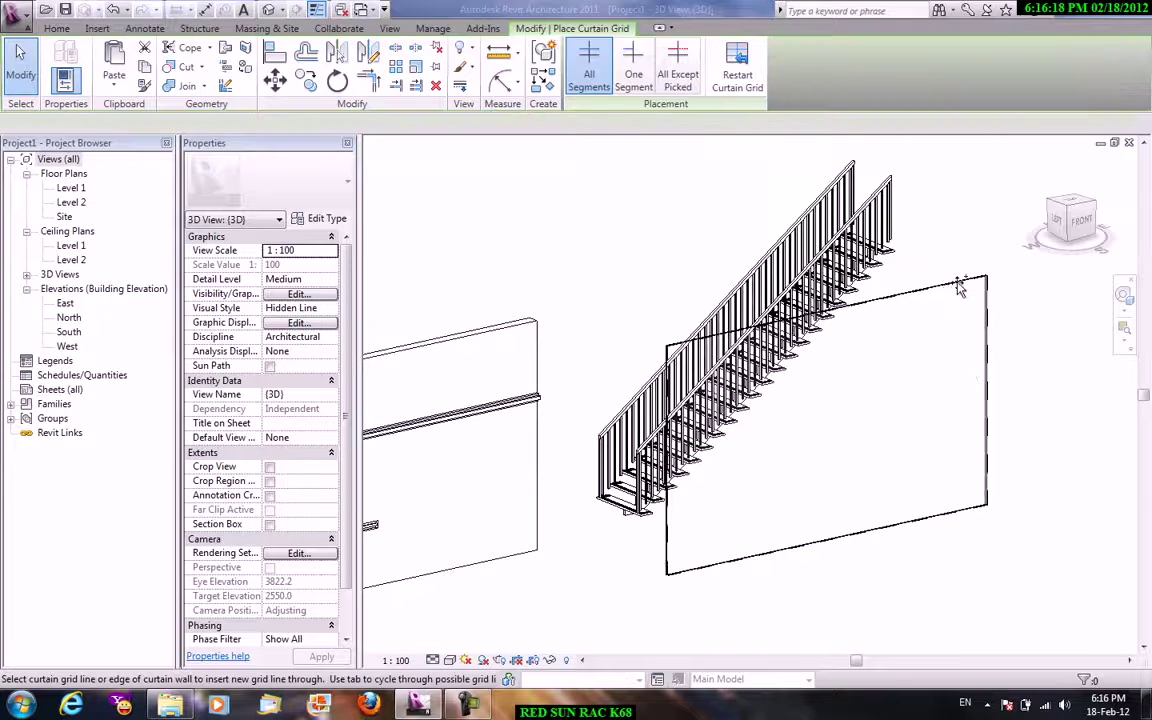
{"action": "left_click", "coordinate": [871, 310]}
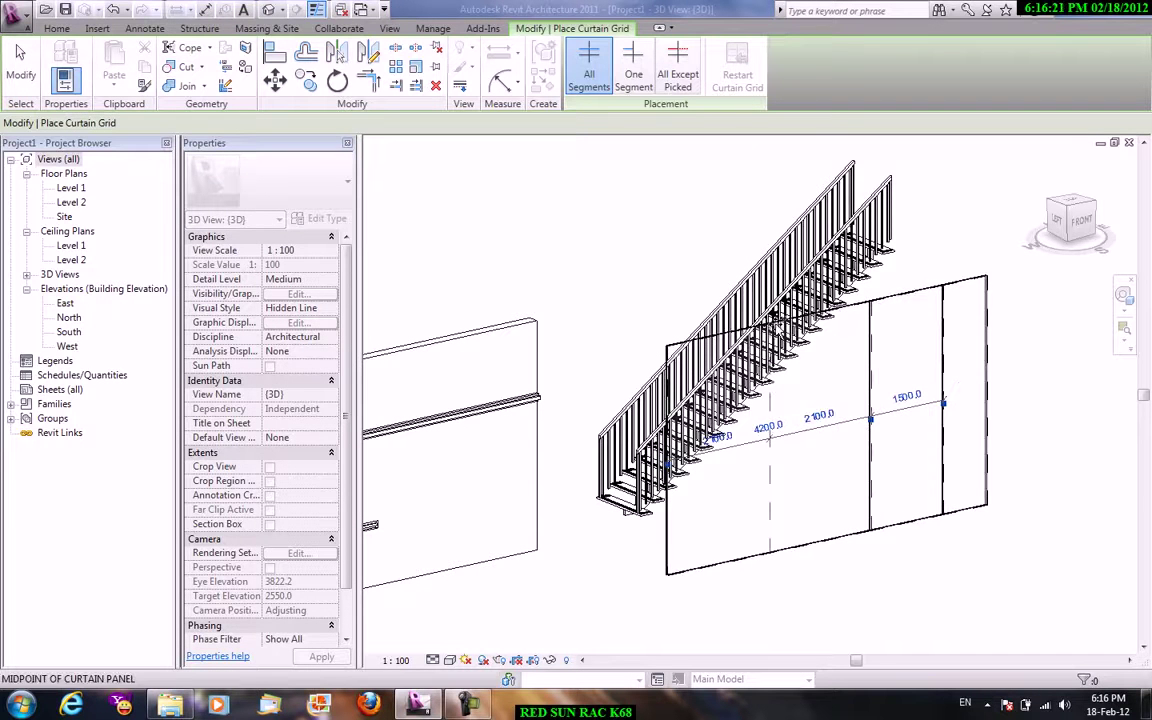
{"action": "left_click", "coordinate": [948, 354]}
{"action": "left_click", "coordinate": [946, 432]}
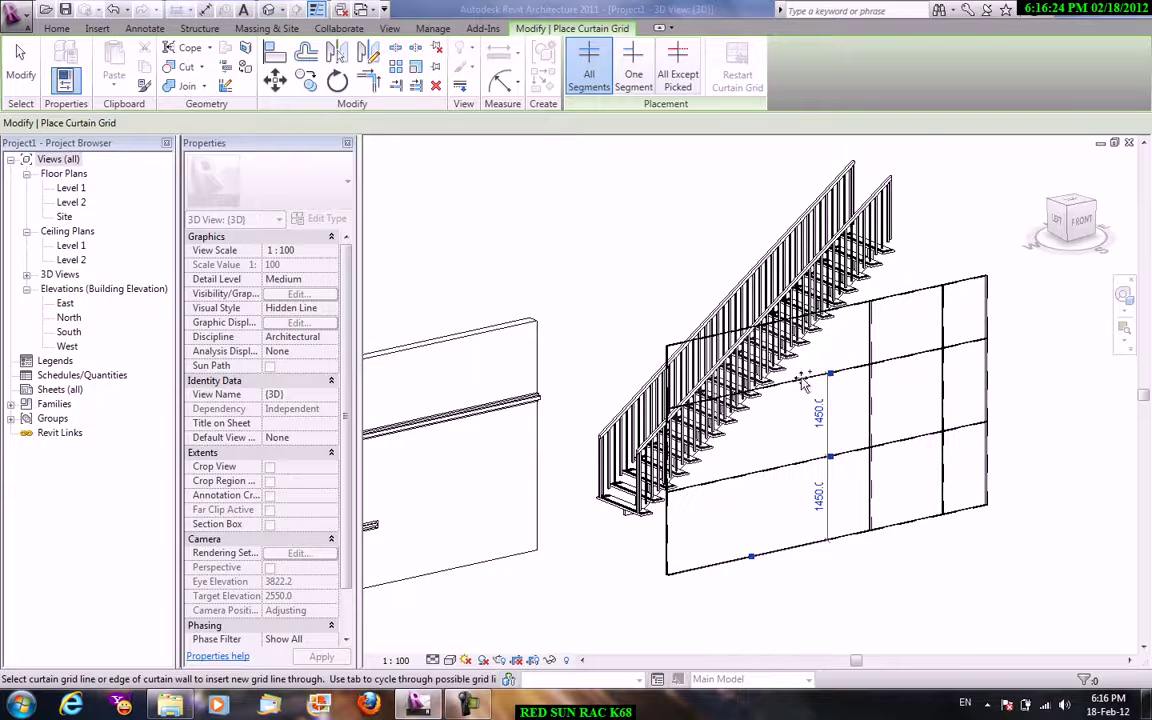
{"action": "right_click", "coordinate": [655, 243]}
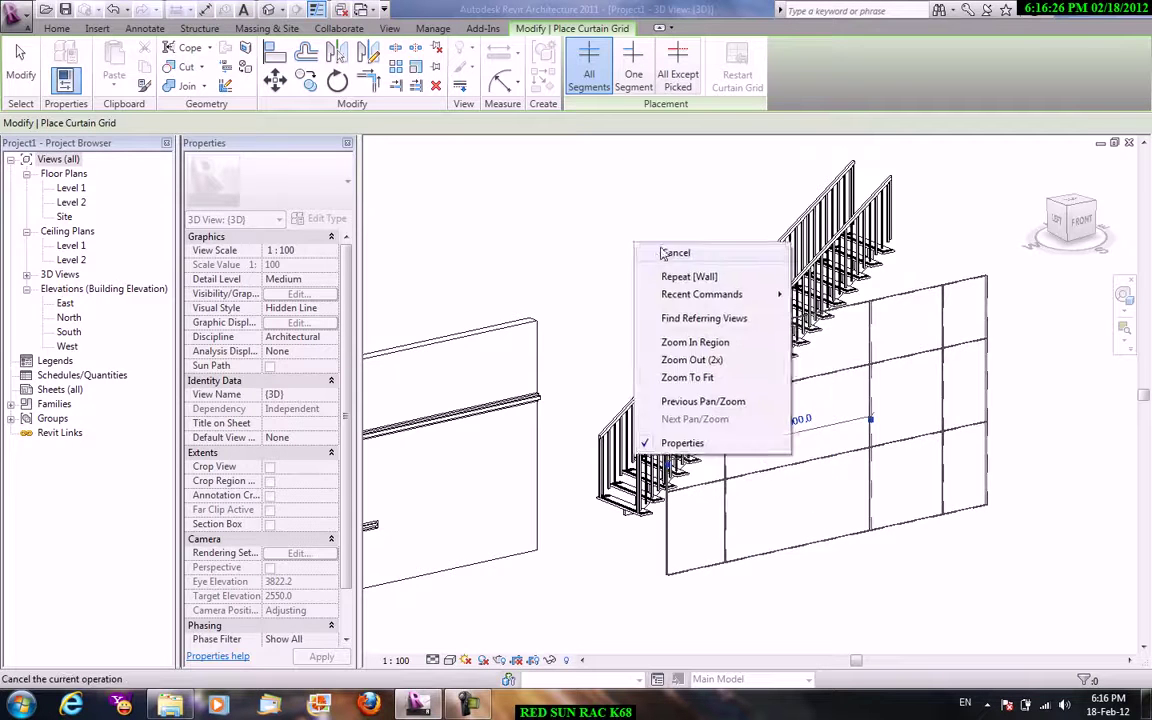
{"action": "left_click", "coordinate": [680, 251]}
{"action": "scroll", "coordinate": [663, 417], "scroll_direction": "up", "scroll_amount": 1}
{"action": "middle_click_drag", "start_coordinate": [850, 425], "coordinate": [663, 417]}
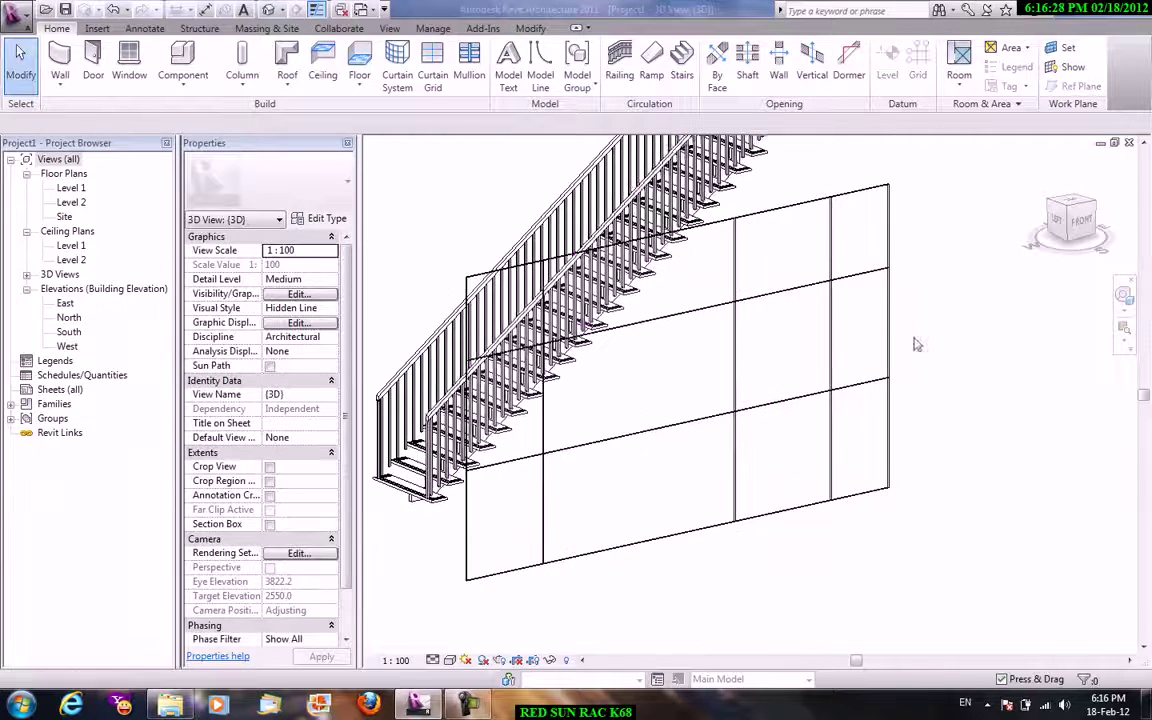
Set up Rectangular Mullion 50 x 150mm mullions with whole-grid-line placement.
{"action": "left_click", "coordinate": [472, 87]}
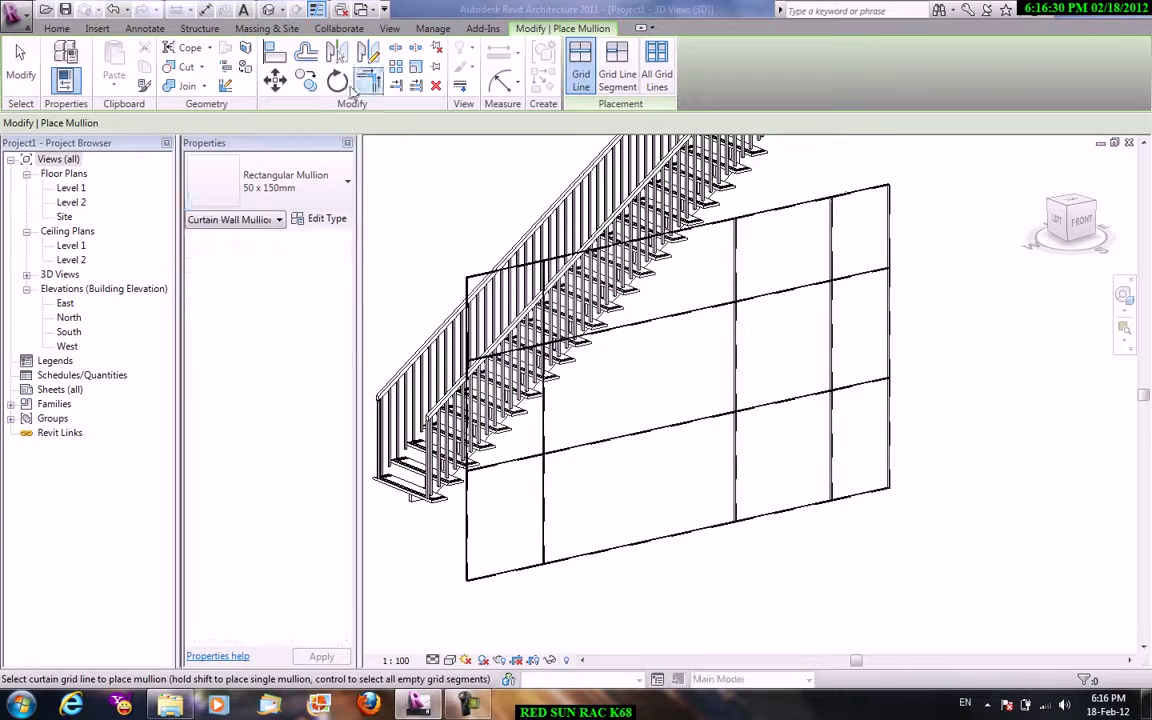
{"action": "left_click", "coordinate": [303, 180]}
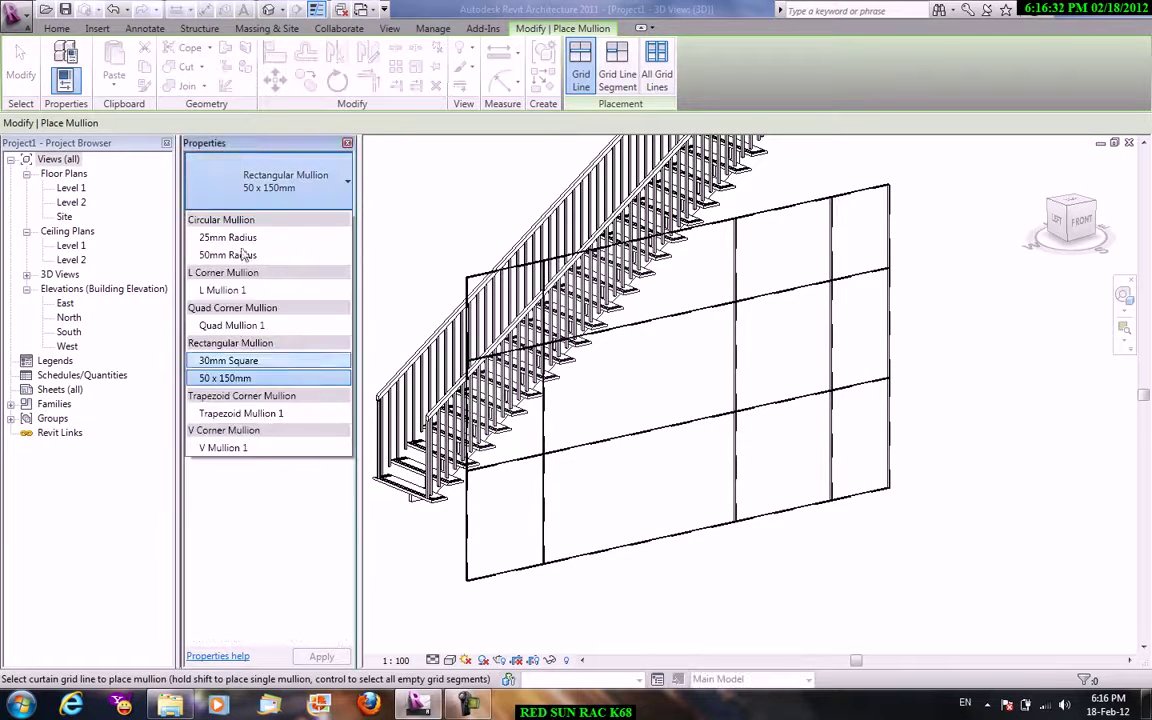
{"action": "left_click", "coordinate": [836, 241]}
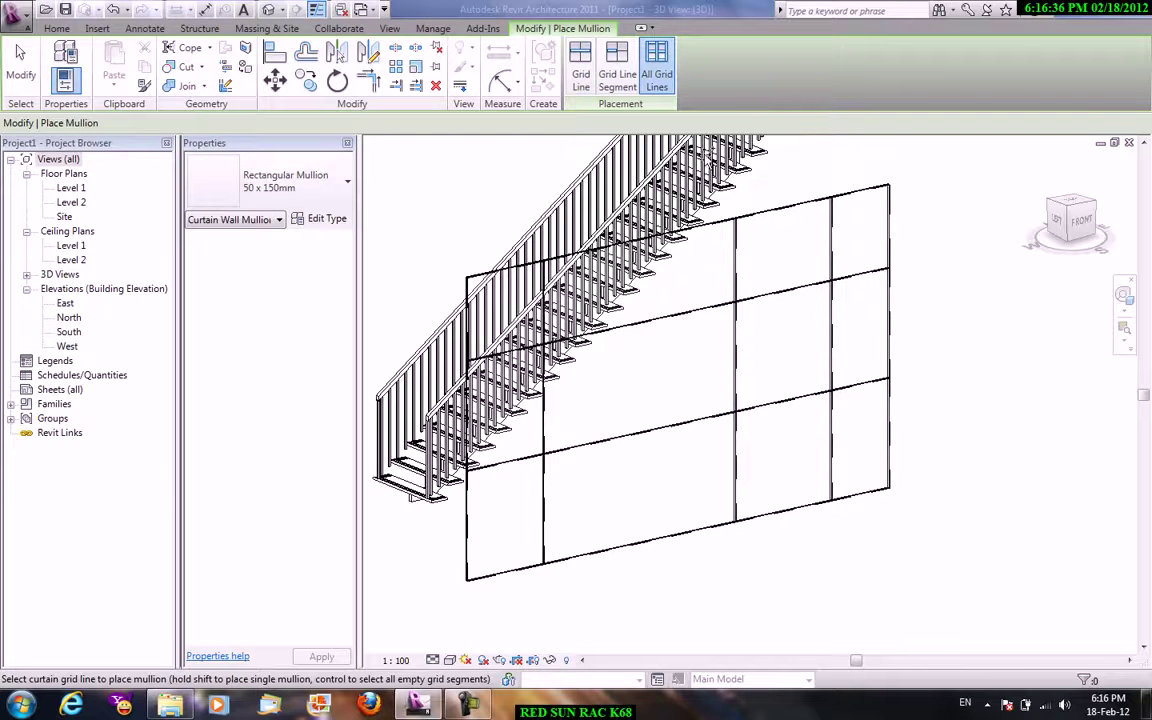
{"action": "left_click", "coordinate": [584, 70]}
Place mullions on the right and middle vertical grid lines of the curtain wall.
{"action": "left_click", "coordinate": [834, 228]}
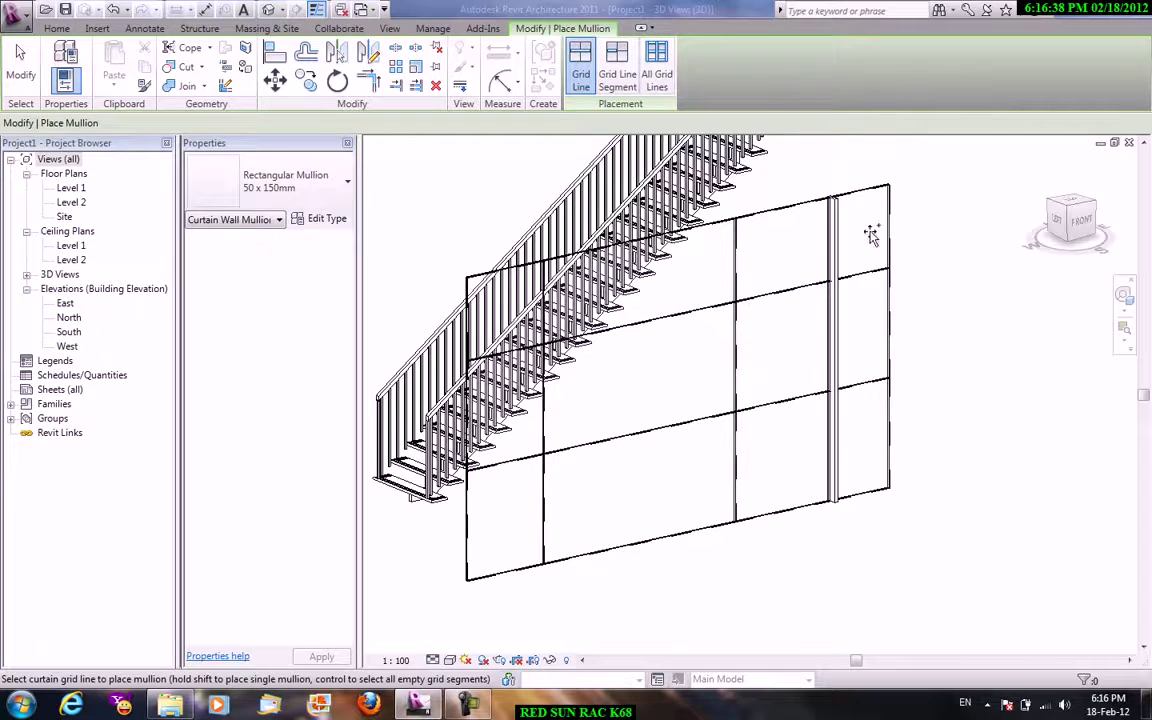
{"action": "left_click", "coordinate": [737, 250]}
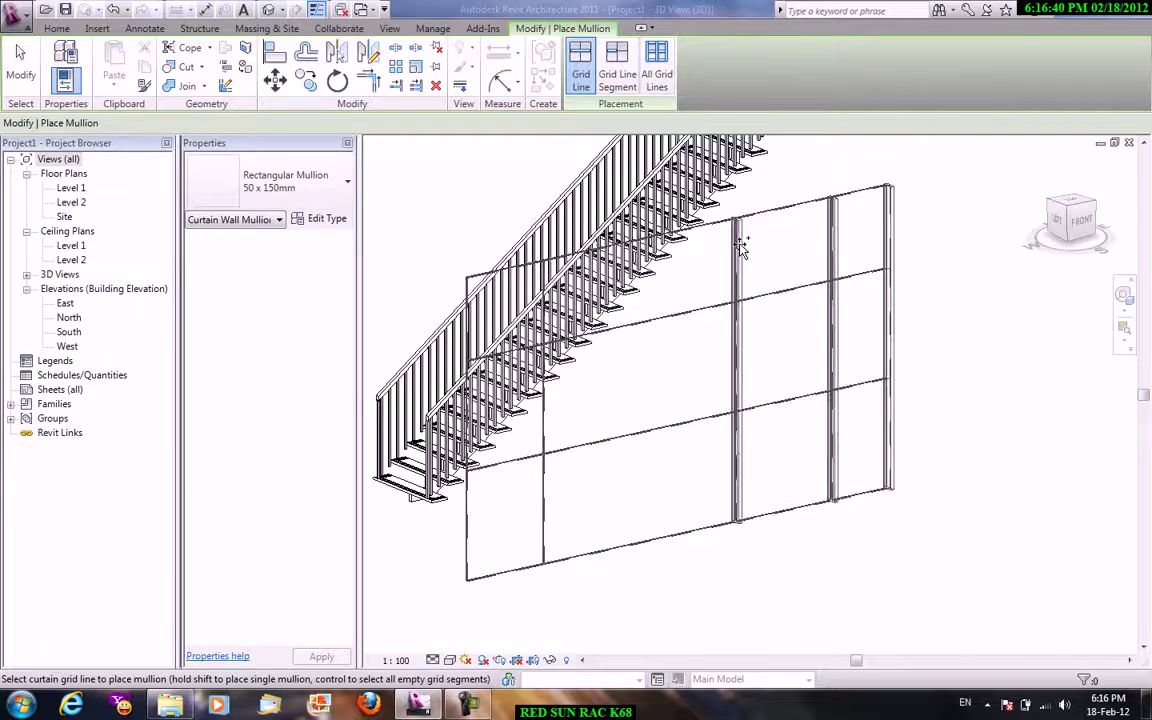
{"action": "middle_click_drag", "start_coordinate": [856, 356], "coordinate": [862, 491]}
{"action": "scroll", "coordinate": [890, 440], "scroll_direction": "up", "scroll_amount": 3}
{"action": "middle_click_drag", "start_coordinate": [920, 398], "coordinate": [872, 329]}
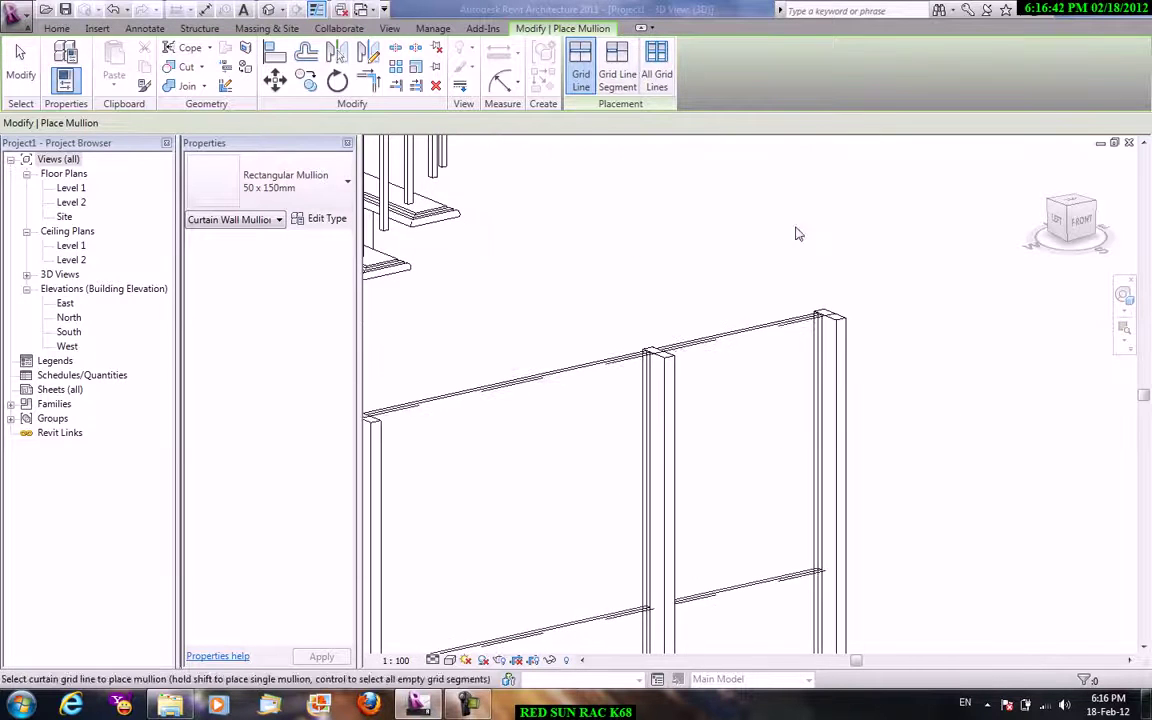
{"action": "right_click", "coordinate": [778, 225]}
{"action": "left_click", "coordinate": [799, 232]}
{"action": "right_click", "coordinate": [799, 232]}
{"action": "left_click", "coordinate": [812, 236]}
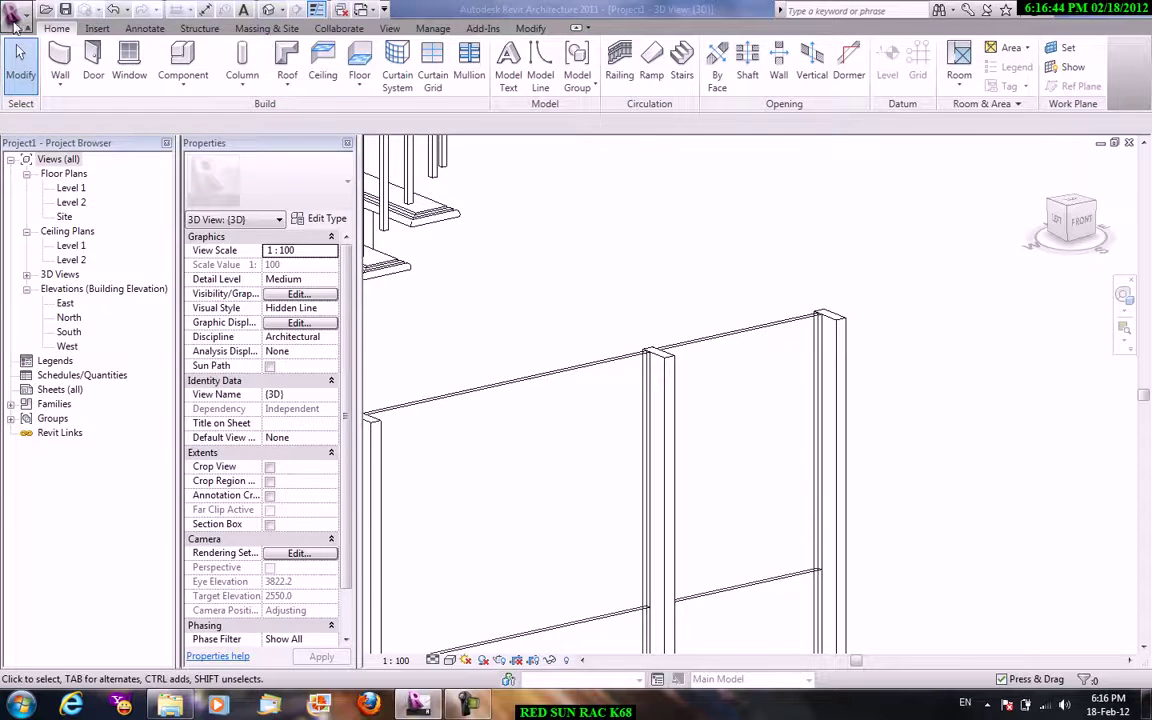
Create new family Family5 from the Metric Profile-Mullion template and frame its reference planes.
{"action": "left_click", "coordinate": [14, 22]}
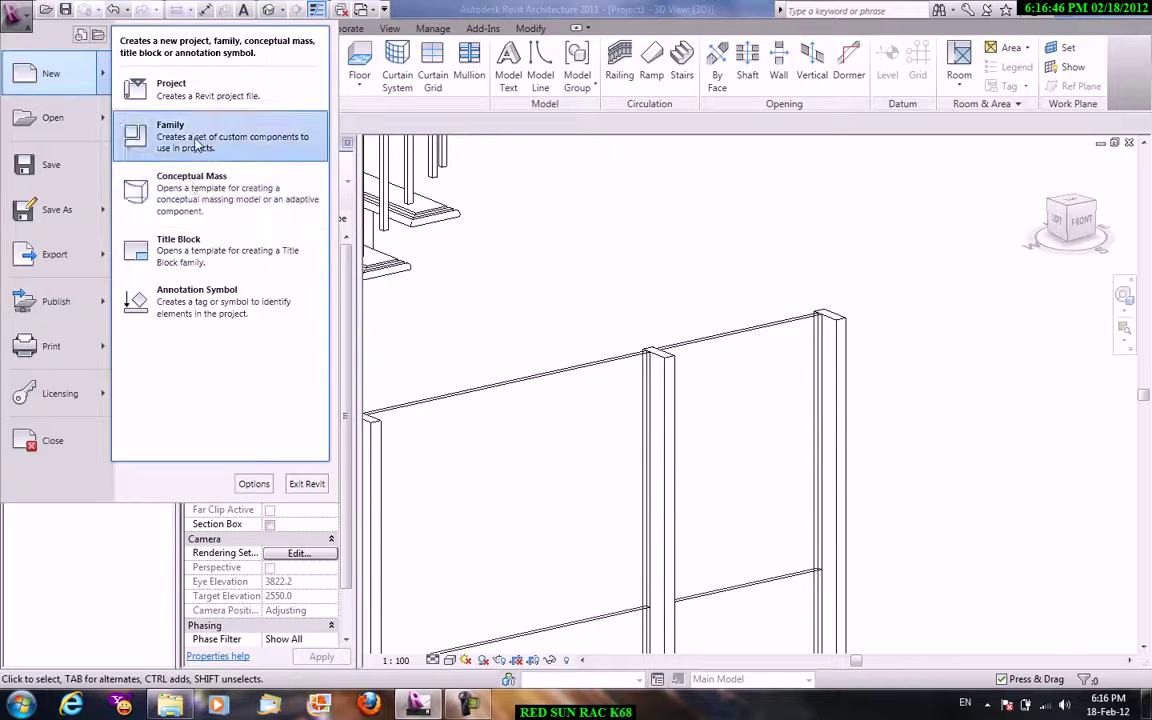
{"action": "mouse_move", "coordinate": [55, 73]}
{"action": "left_click", "coordinate": [180, 134]}
{"action": "left_click", "coordinate": [606, 366]}
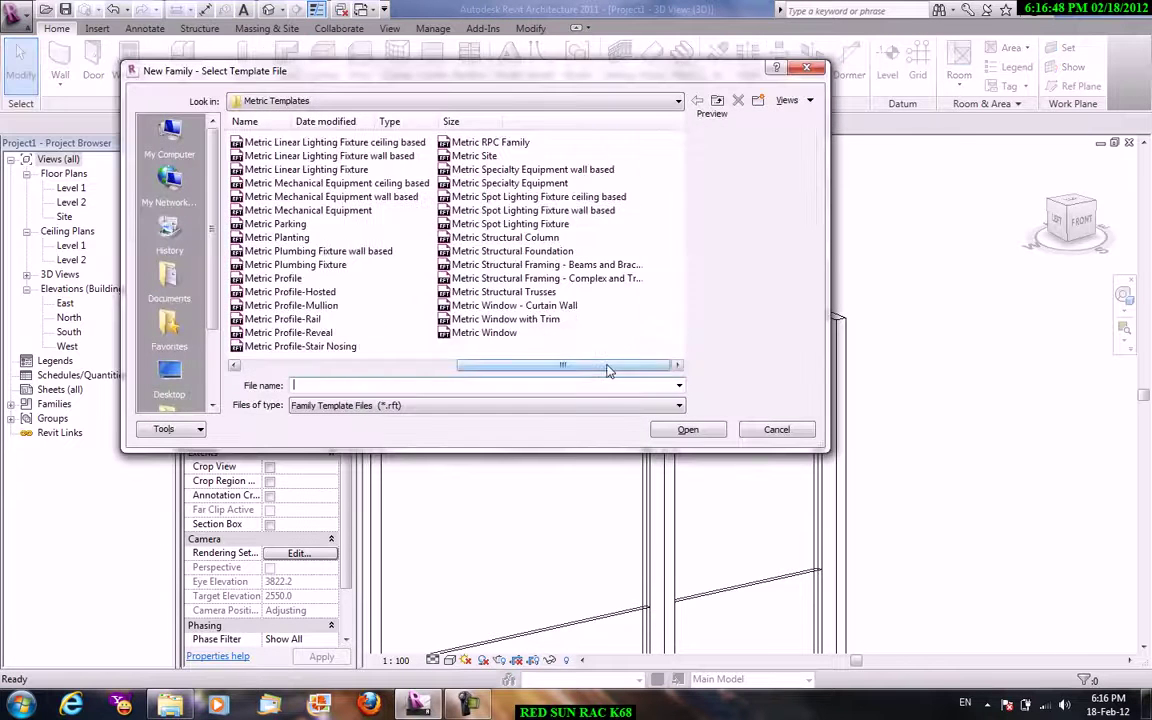
{"action": "left_click", "coordinate": [322, 307]}
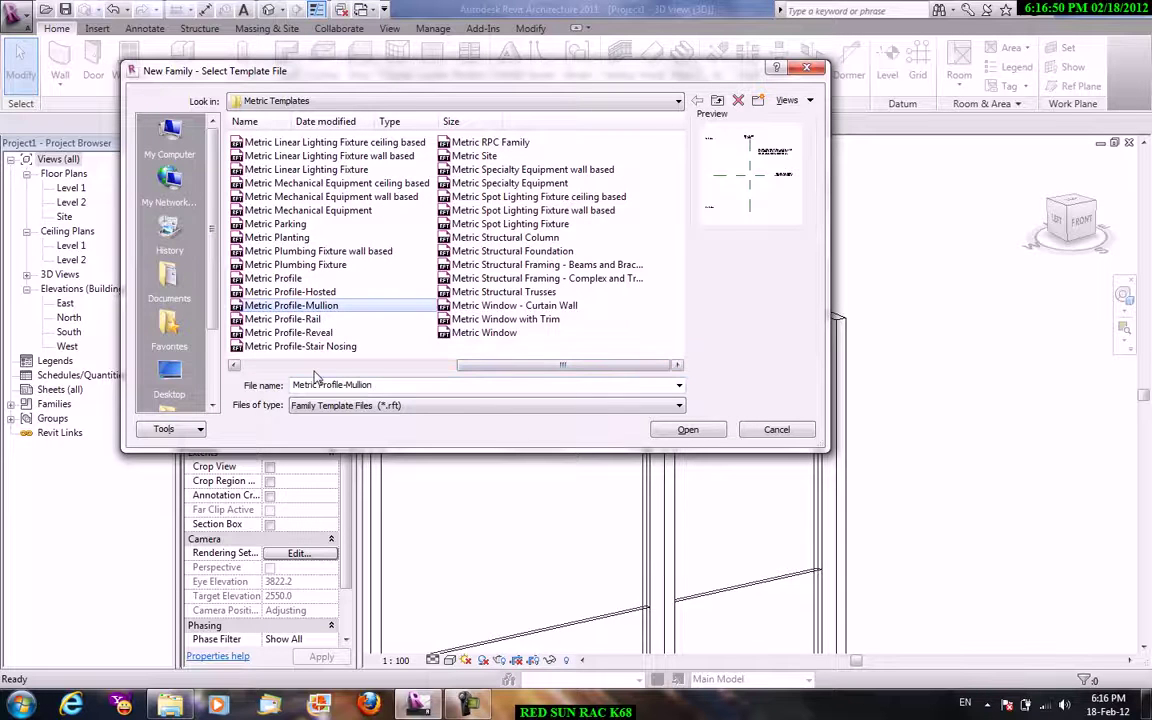
{"action": "left_click", "coordinate": [675, 430]}
{"action": "scroll", "coordinate": [753, 398], "scroll_direction": "down", "scroll_amount": 3}
{"action": "middle_click_drag", "start_coordinate": [753, 398], "coordinate": [763, 322]}
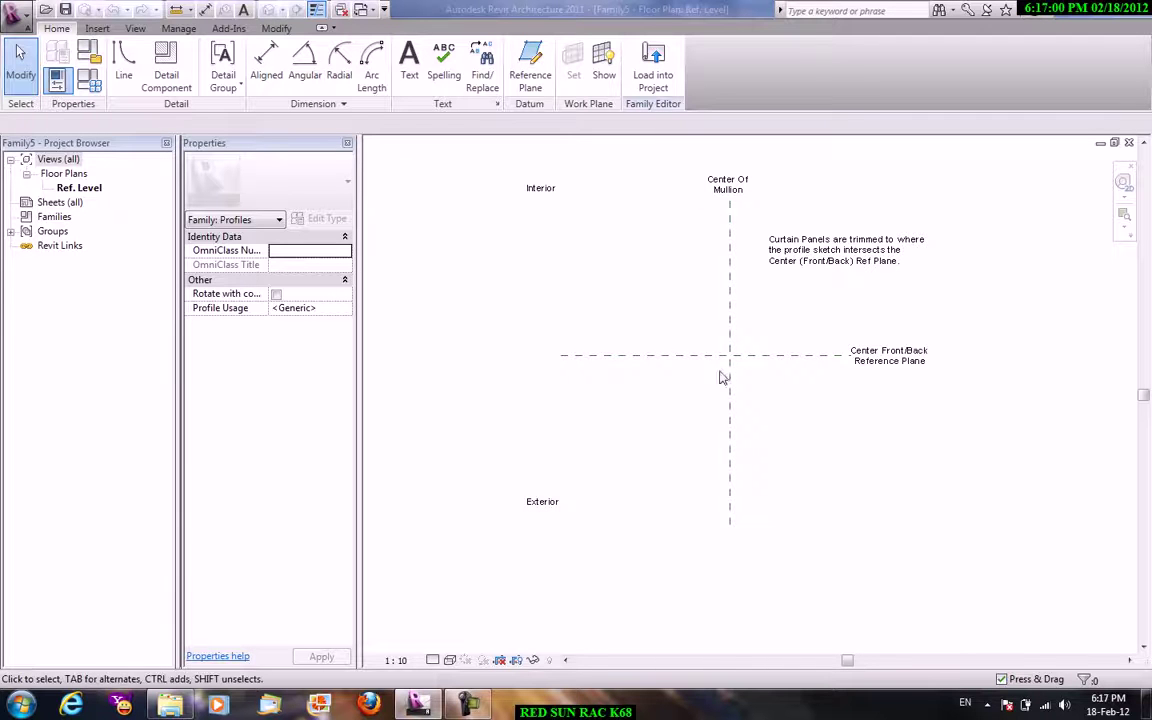
Sketch one half of an arrow-shaped profile against the vertical reference plane.
{"action": "left_click", "coordinate": [123, 65]}
{"action": "scroll", "coordinate": [746, 355], "scroll_direction": "up", "scroll_amount": 2}
{"action": "scroll", "coordinate": [748, 363], "scroll_direction": "up", "scroll_amount": 2}
{"action": "middle_click_drag", "start_coordinate": [748, 363], "coordinate": [728, 365]}
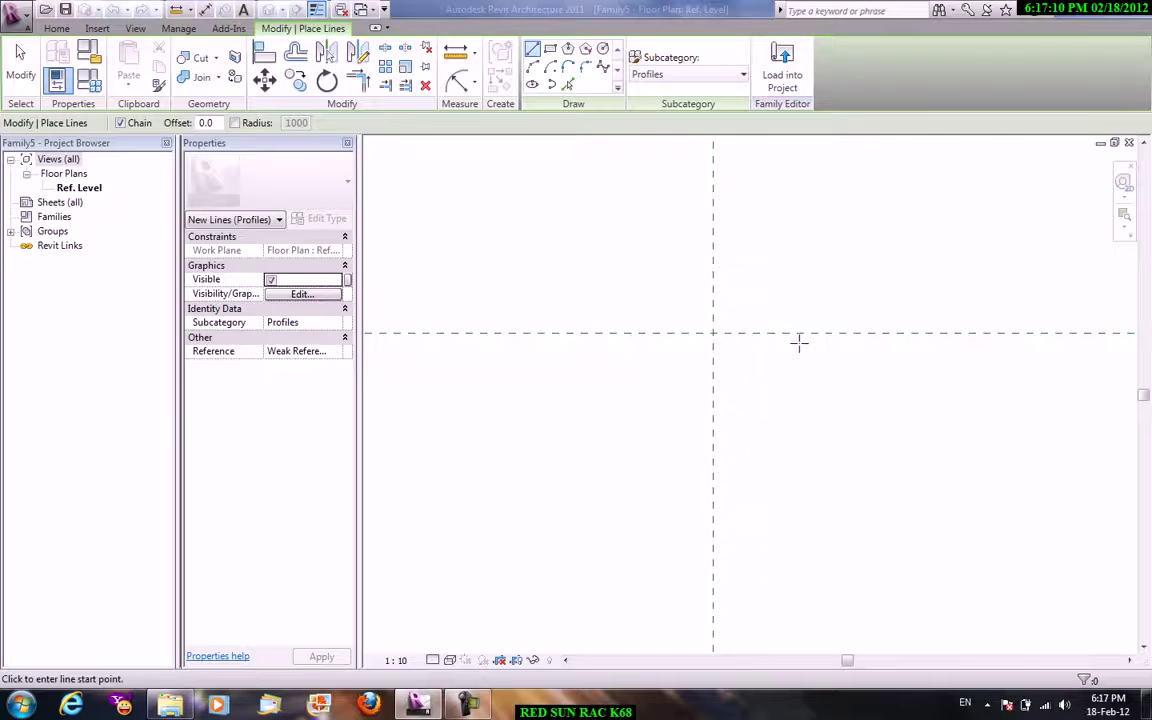
{"action": "scroll", "coordinate": [800, 332], "scroll_direction": "up", "scroll_amount": 1}
{"action": "left_click", "coordinate": [685, 378]}
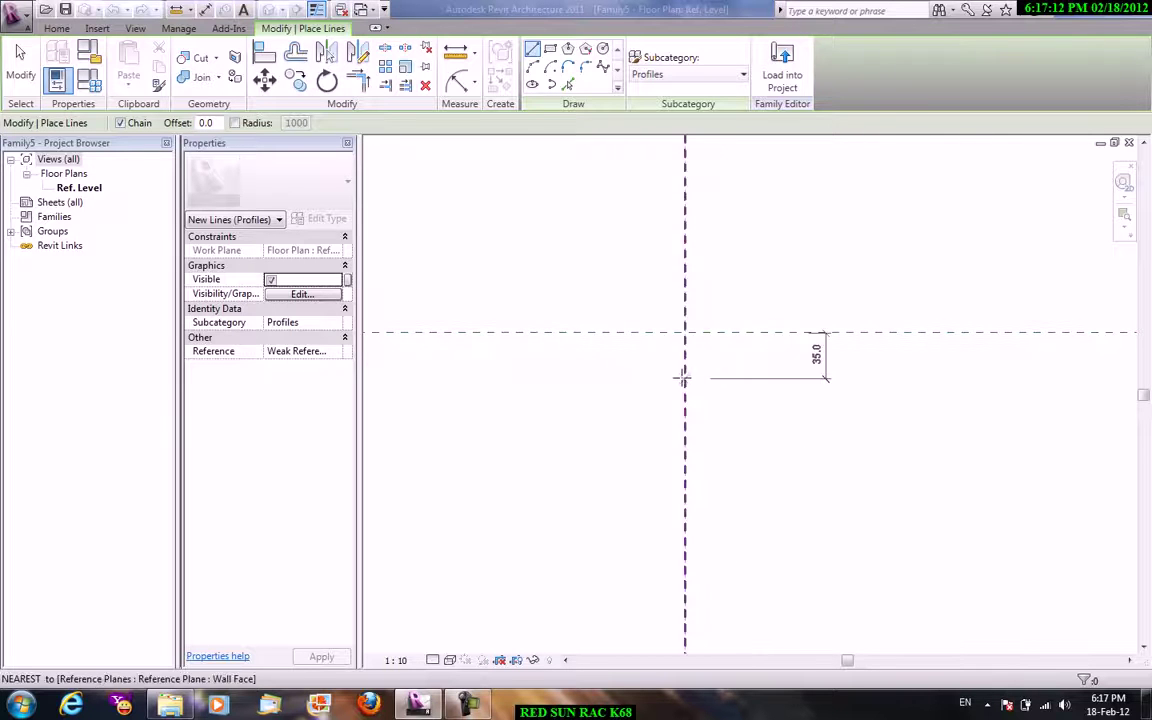
{"action": "left_click", "coordinate": [716, 378]}
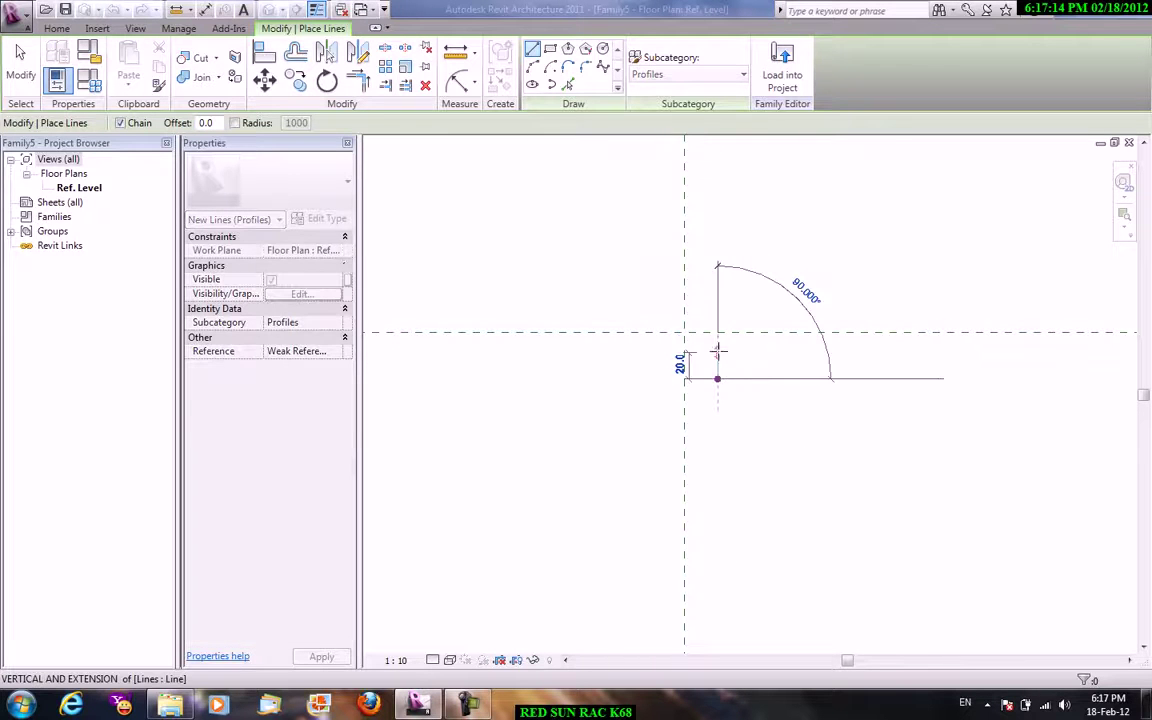
{"action": "left_click", "coordinate": [717, 352]}
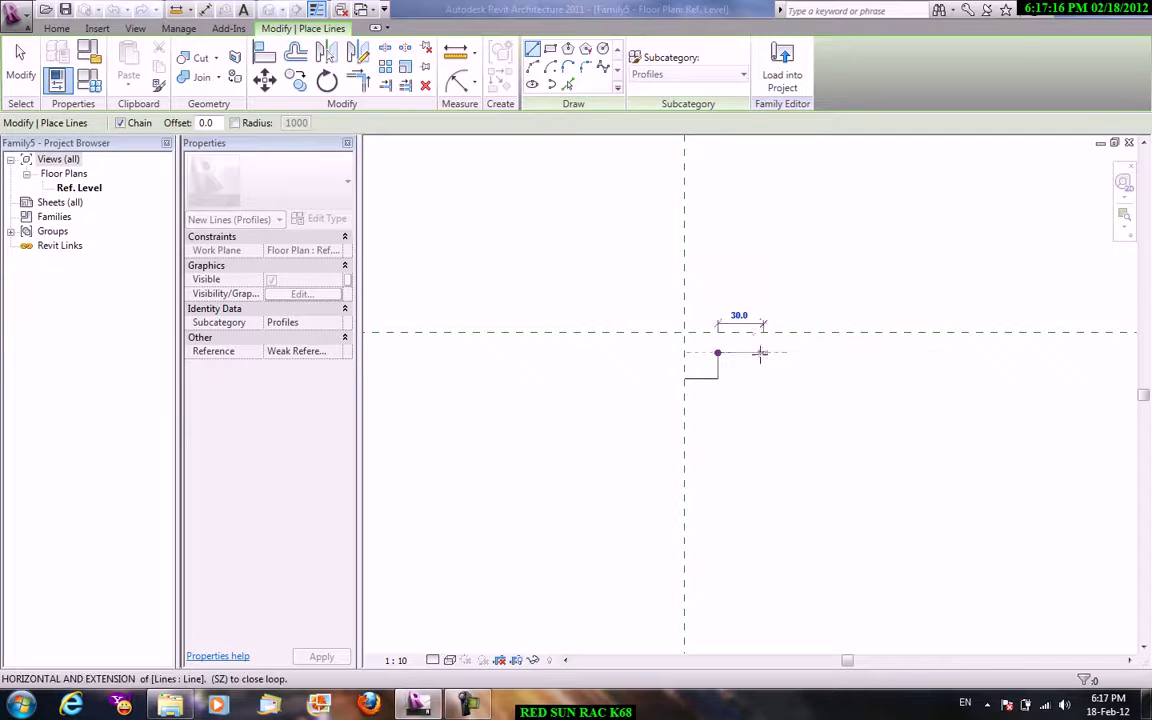
{"action": "left_click", "coordinate": [744, 352]}
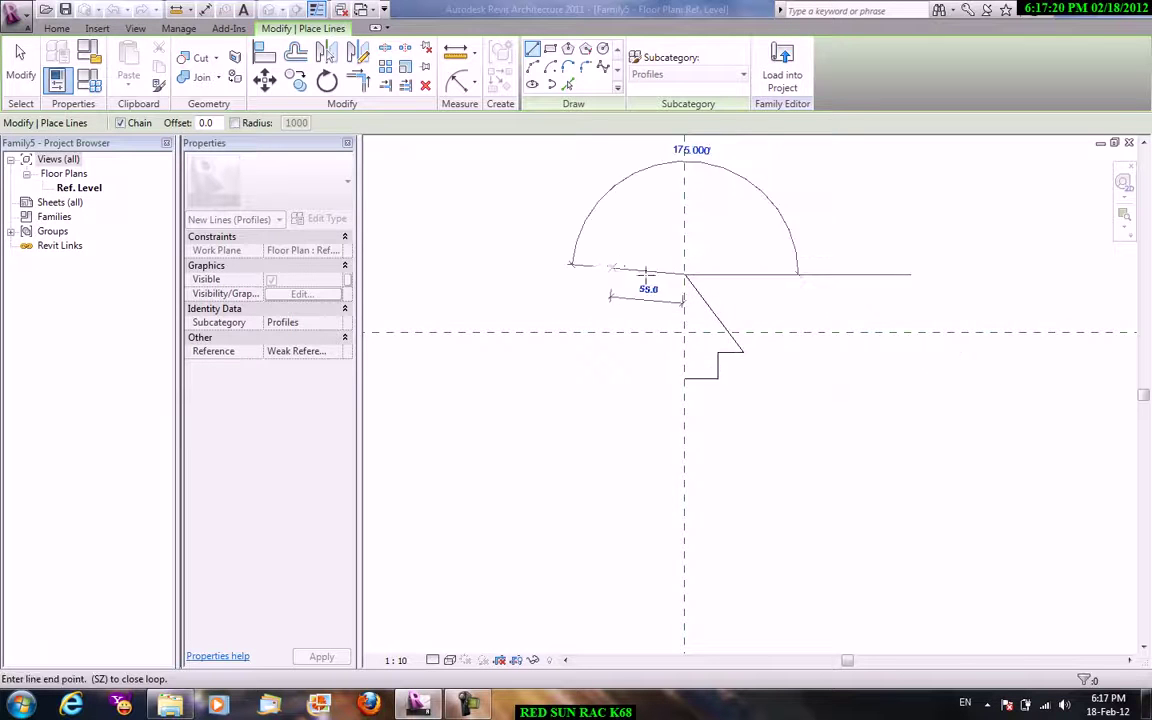
{"action": "right_click", "coordinate": [548, 240]}
{"action": "left_click", "coordinate": [575, 250]}
{"action": "right_click", "coordinate": [628, 250]}
{"action": "left_click", "coordinate": [667, 258]}
Mirror the half-arrow about the vertical reference plane and load the profile into Project1.
{"action": "left_click_drag", "start_coordinate": [604, 221], "coordinate": [761, 399]}
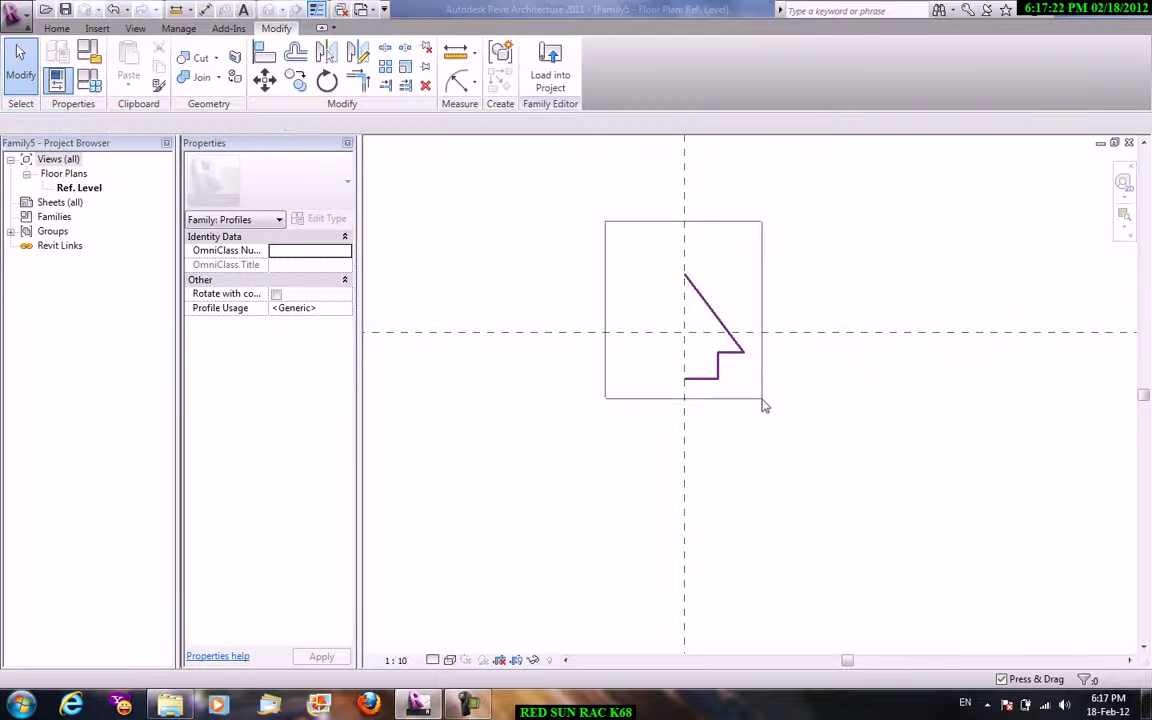
{"action": "left_click", "coordinate": [327, 52]}
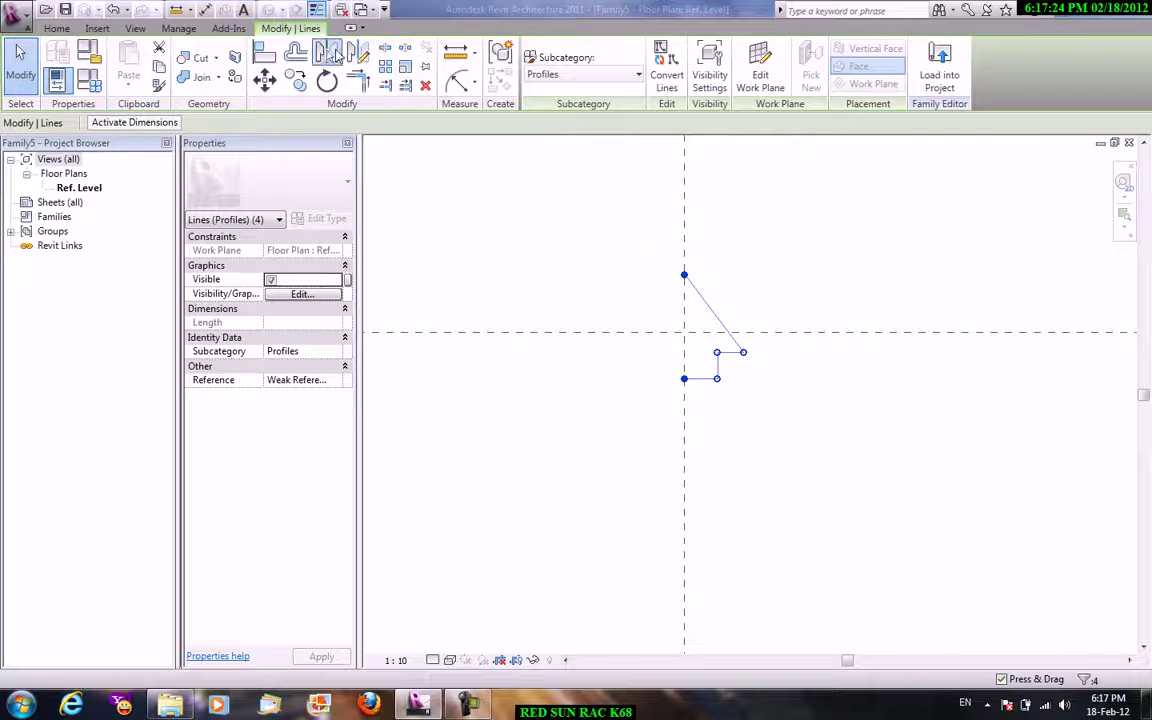
{"action": "left_click", "coordinate": [650, 253]}
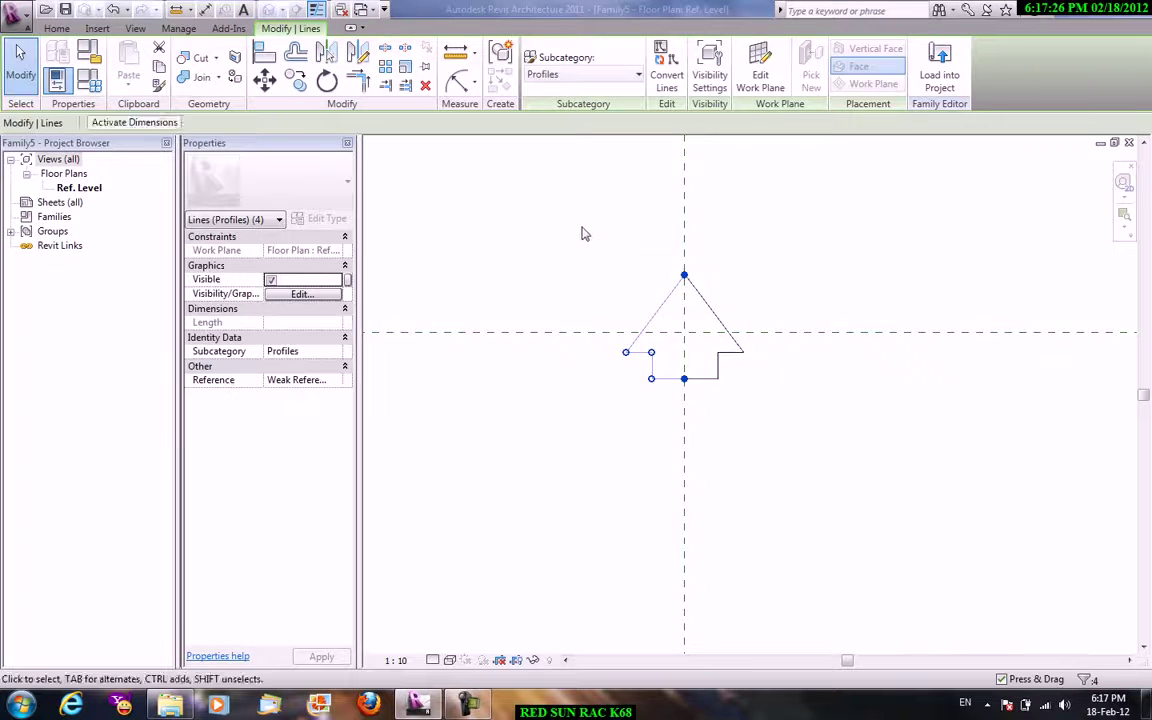
{"action": "left_click", "coordinate": [555, 198]}
{"action": "right_click", "coordinate": [519, 183]}
{"action": "left_click", "coordinate": [555, 190]}
{"action": "left_click", "coordinate": [550, 65]}
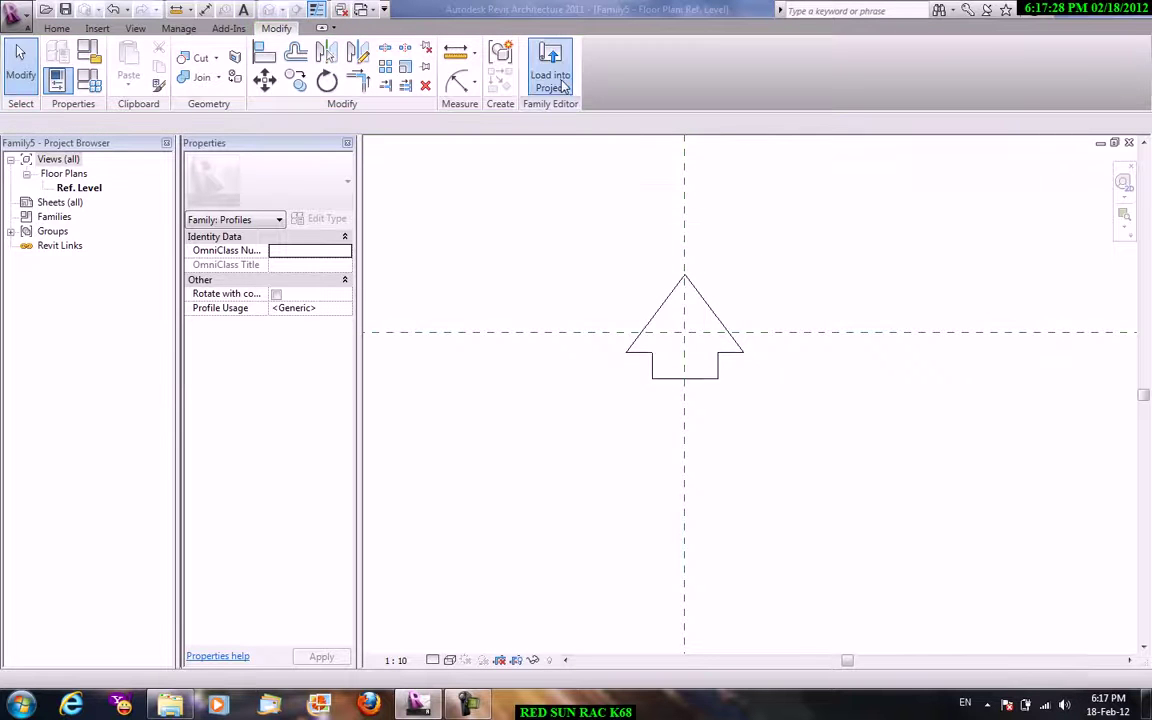
{"action": "left_click", "coordinate": [545, 472]}
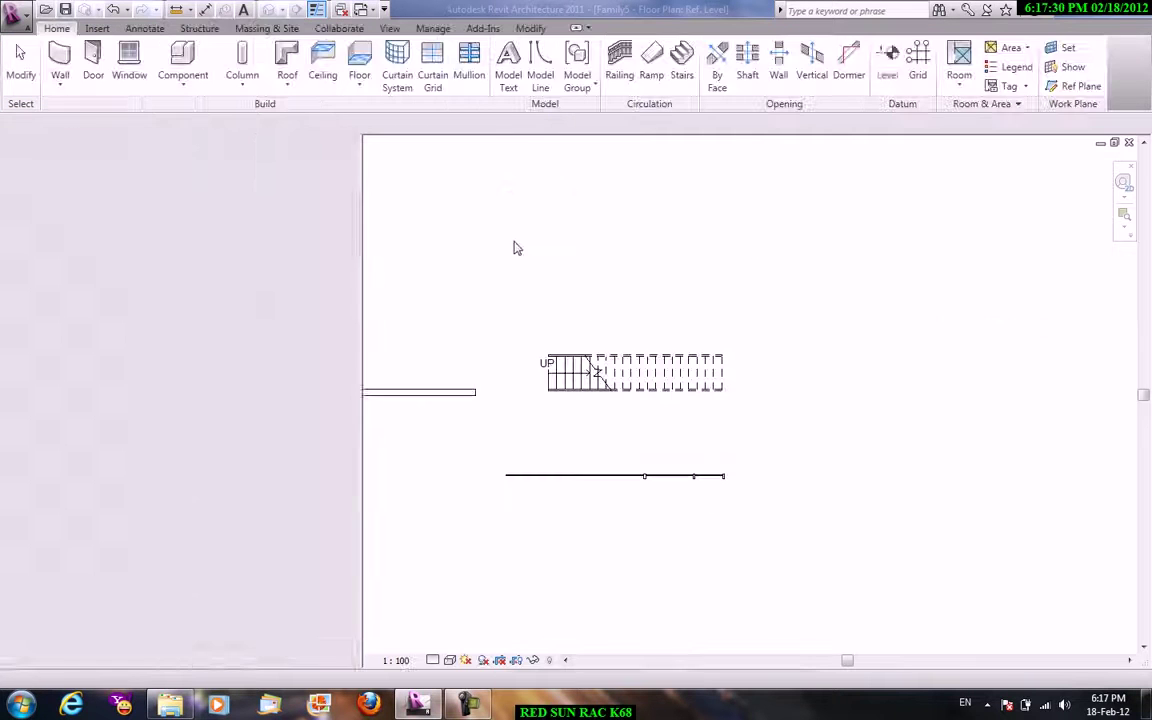
Switch to the default 3D view showing the curtain wall.
{"action": "left_click", "coordinate": [390, 28]}
{"action": "left_click", "coordinate": [386, 78]}
{"action": "left_click", "coordinate": [420, 113]}
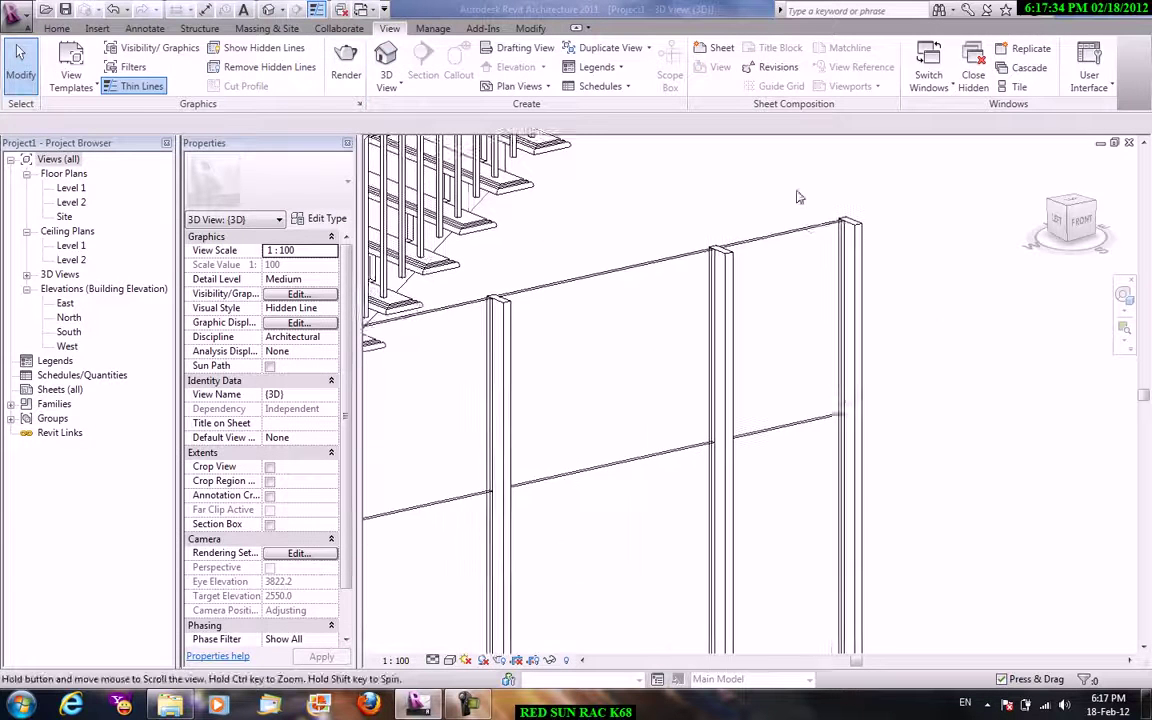
{"action": "middle_click_drag", "start_coordinate": [760, 343], "coordinate": [800, 225]}
Duplicate the curtain wall type as '4', leaving Vertical Mullions Interior Type at None.
{"action": "left_click", "coordinate": [690, 255]}
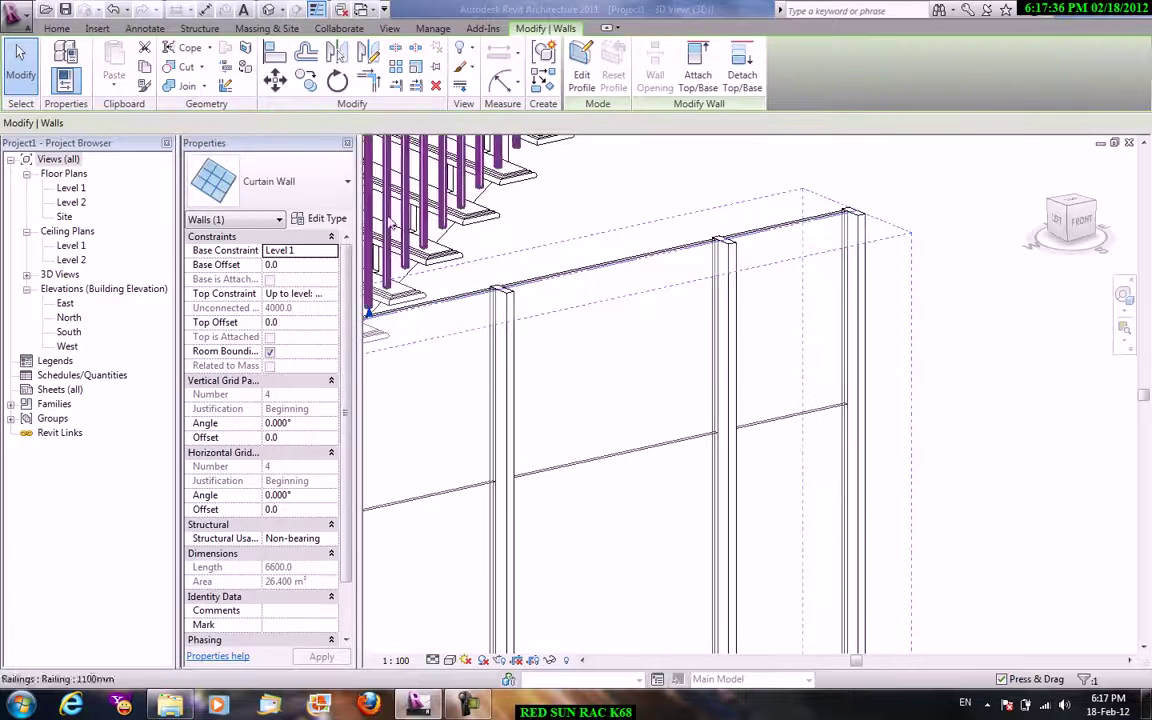
{"action": "left_click", "coordinate": [320, 218]}
{"action": "left_click", "coordinate": [484, 104]}
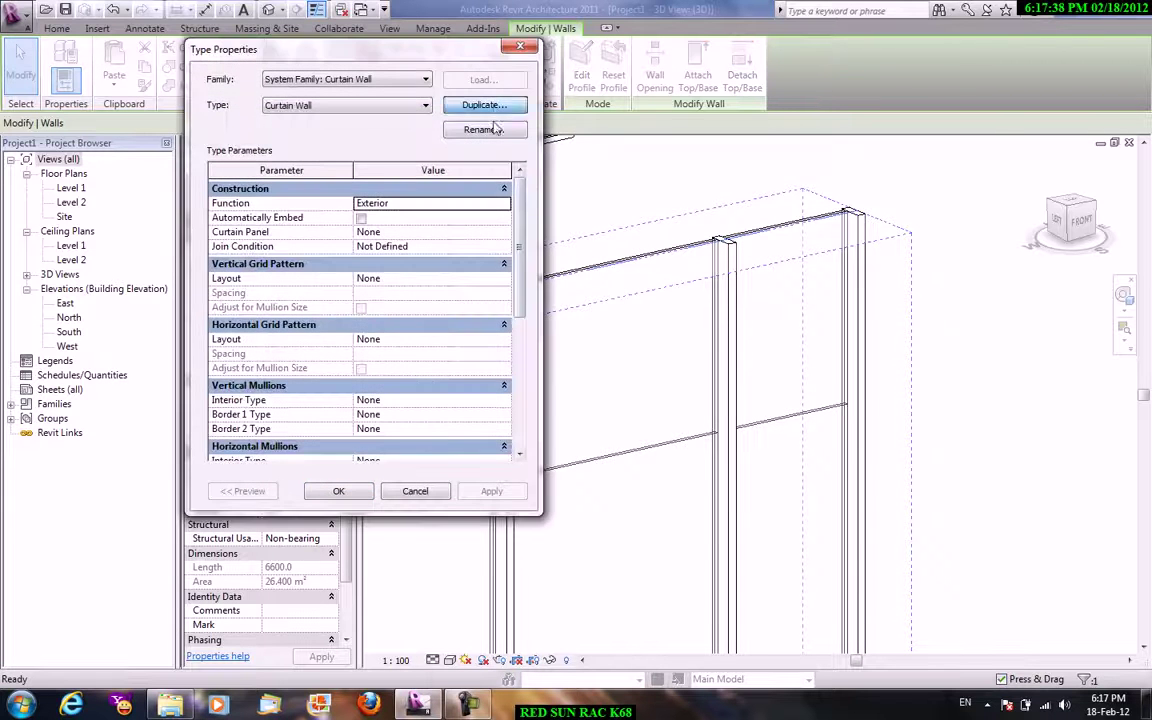
{"action": "type", "text": "4"}
{"action": "left_click", "coordinate": [364, 297]}
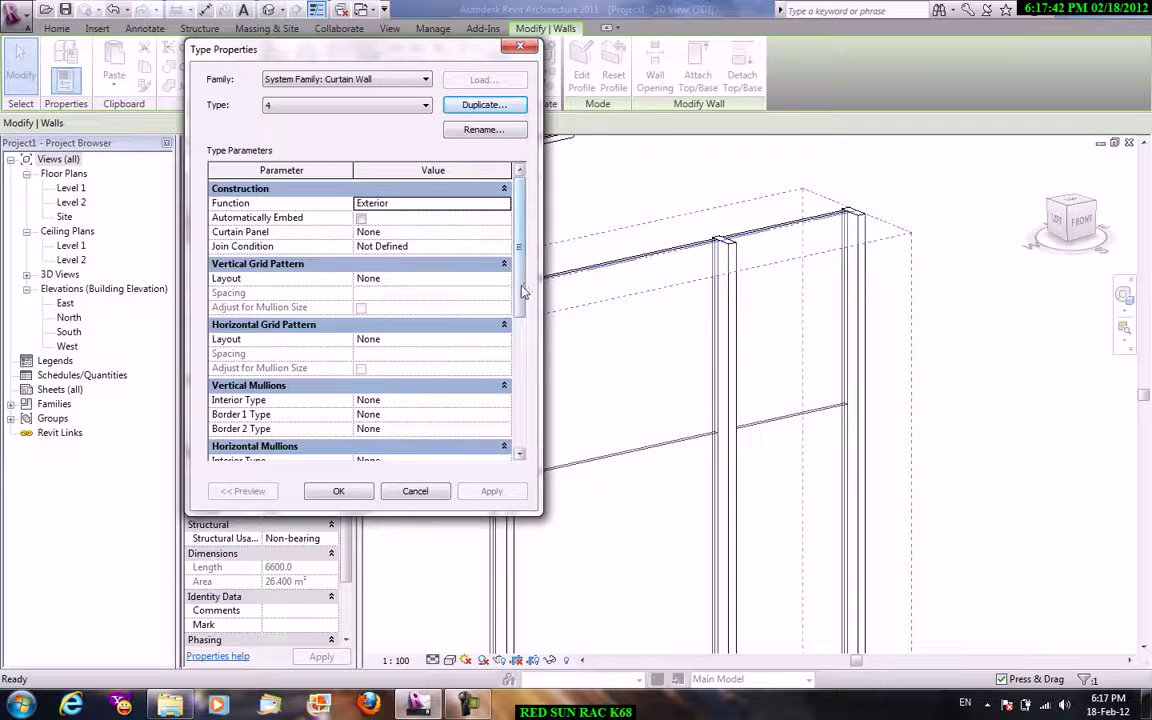
{"action": "scroll", "coordinate": [522, 291], "scroll_direction": "down", "scroll_amount": 1}
{"action": "scroll", "coordinate": [520, 293], "scroll_direction": "down", "scroll_amount": 1}
{"action": "scroll", "coordinate": [521, 293], "scroll_direction": "down", "scroll_amount": 1}
{"action": "left_click", "coordinate": [505, 324]}
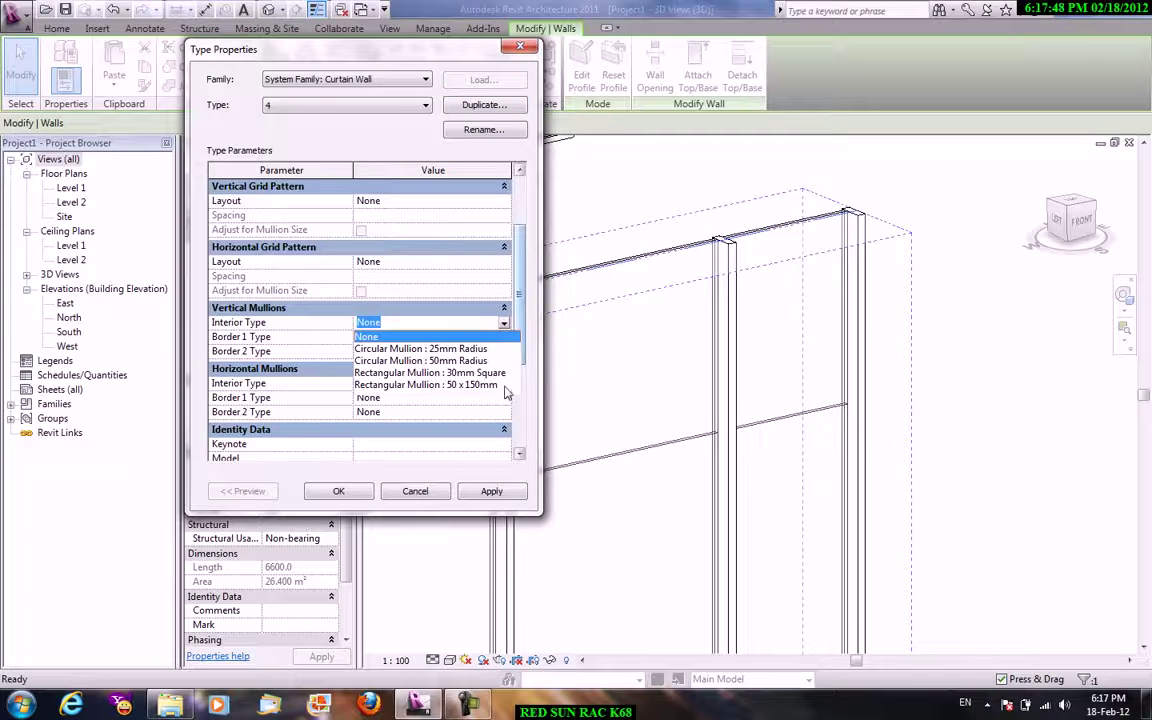
{"action": "left_click", "coordinate": [555, 265]}
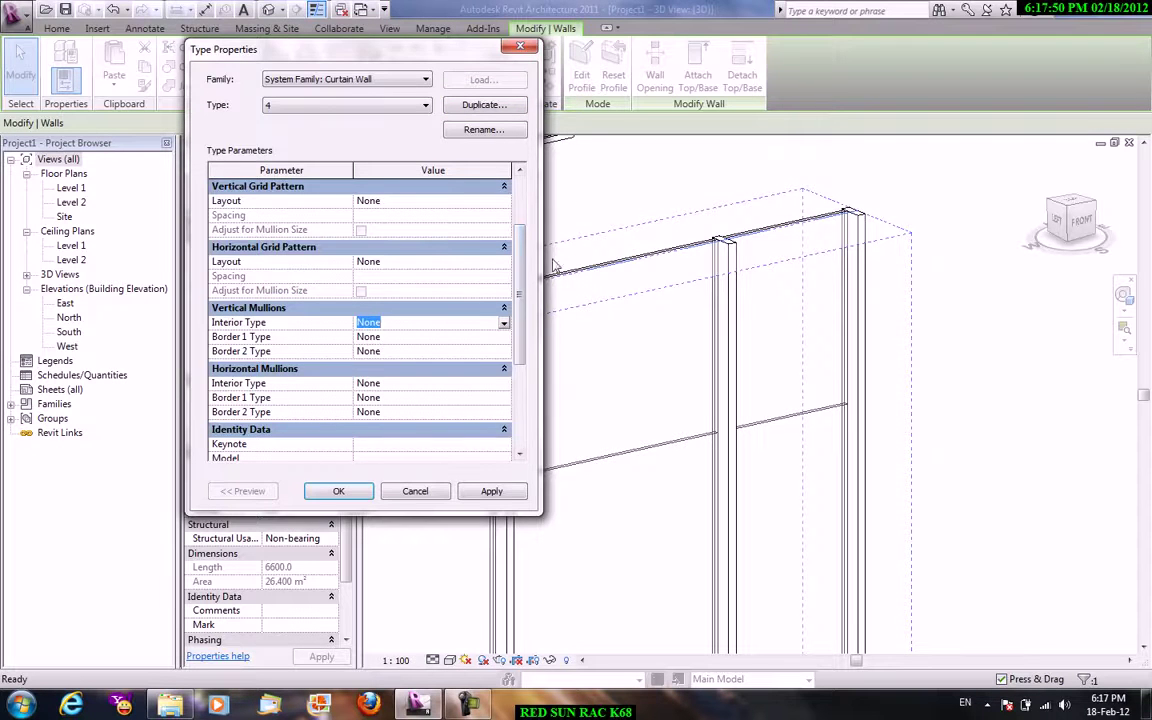
{"action": "left_click", "coordinate": [338, 491]}
Select a mullion and look over its type list and type properties without changing anything.
{"action": "key", "text": "Escape"}
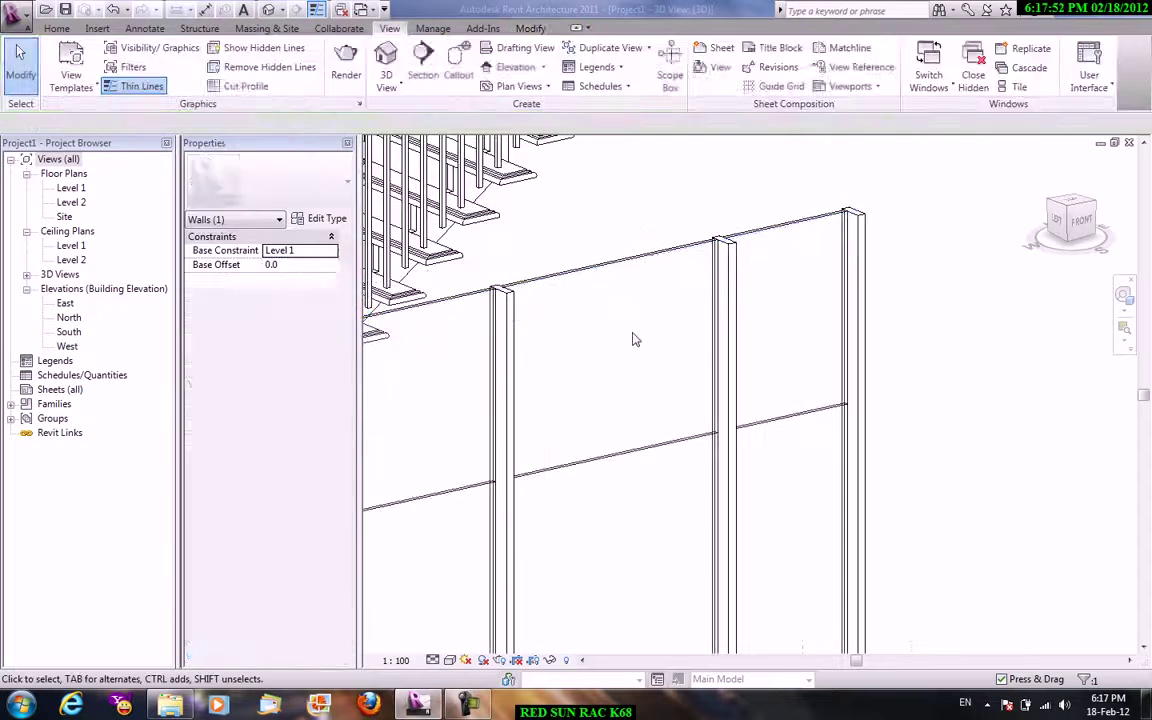
{"action": "left_click", "coordinate": [507, 305]}
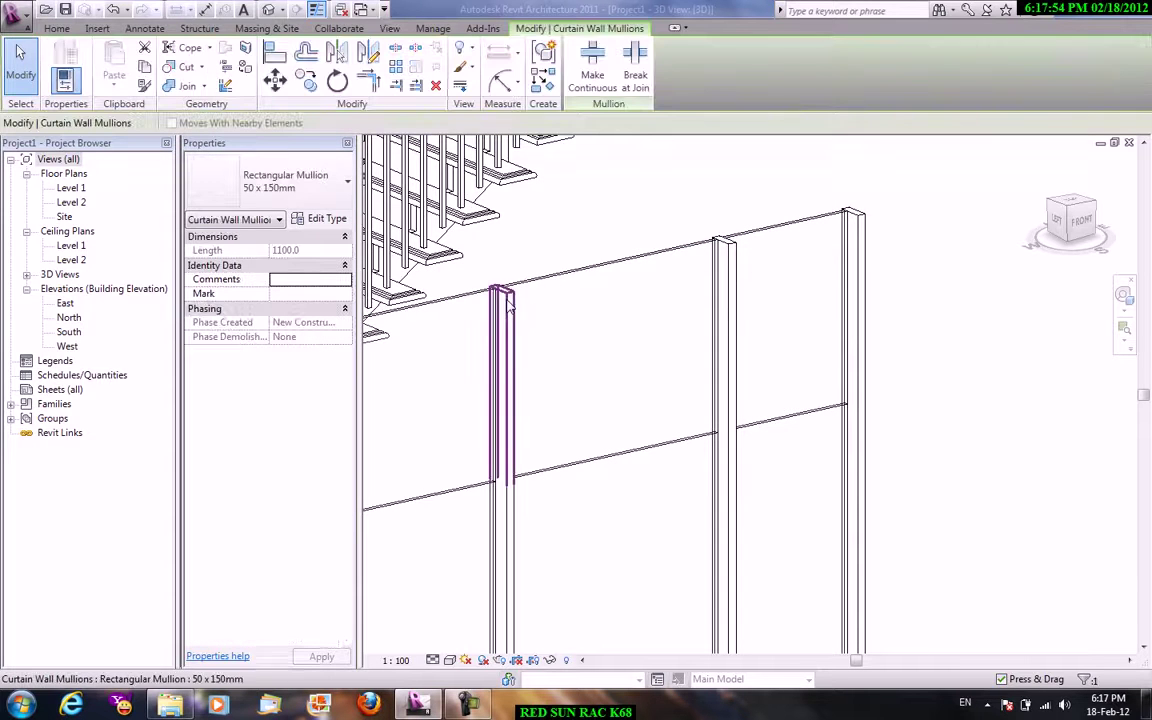
{"action": "left_click", "coordinate": [320, 190]}
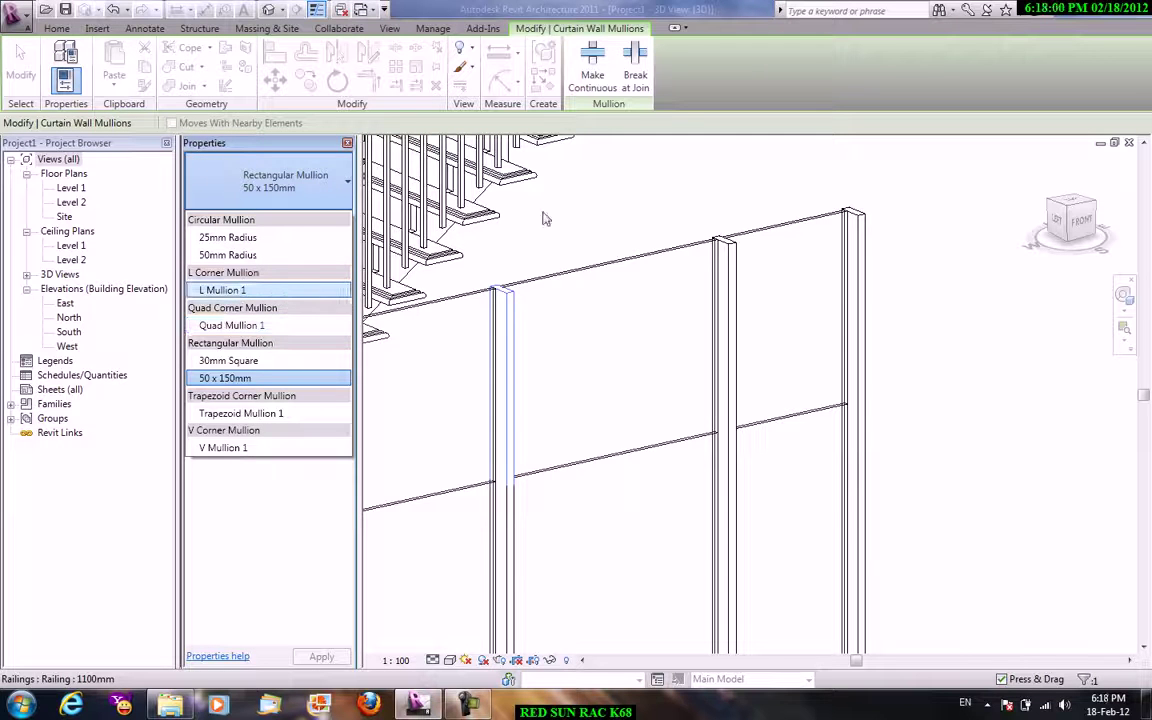
{"action": "left_click", "coordinate": [594, 306]}
{"action": "left_click", "coordinate": [505, 311]}
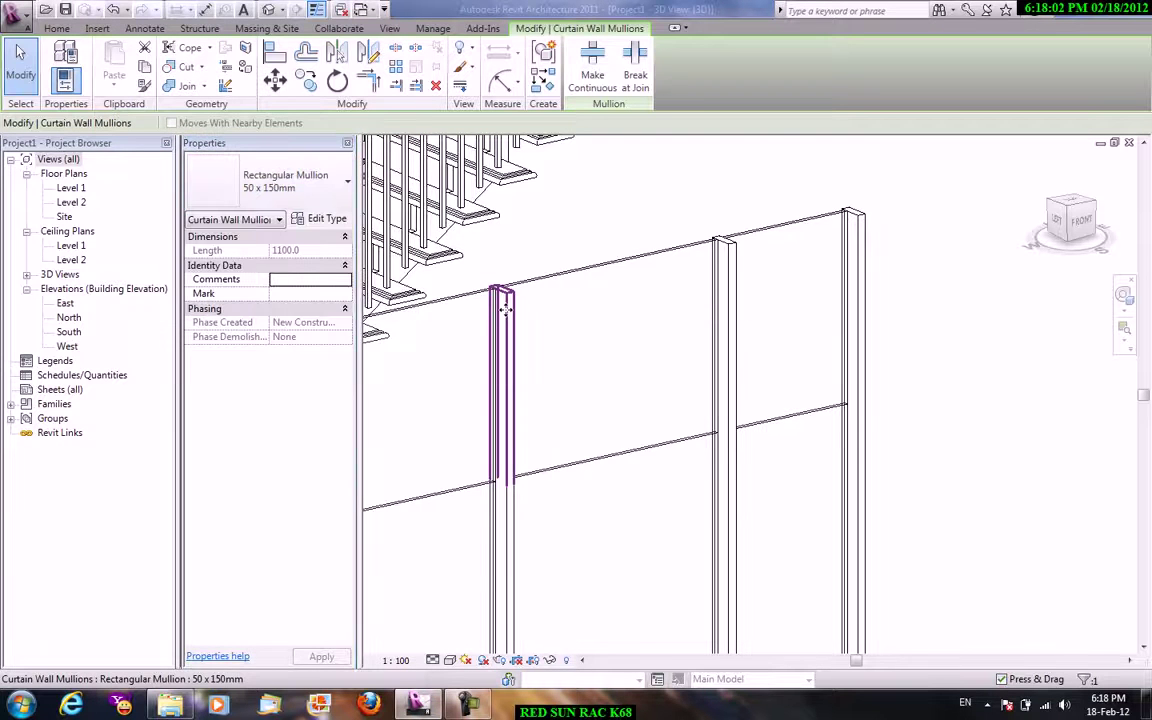
{"action": "left_click", "coordinate": [327, 218]}
{"action": "left_click", "coordinate": [441, 490]}
{"action": "left_click", "coordinate": [265, 220]}
{"action": "left_click", "coordinate": [283, 227]}
{"action": "left_click", "coordinate": [325, 218]}
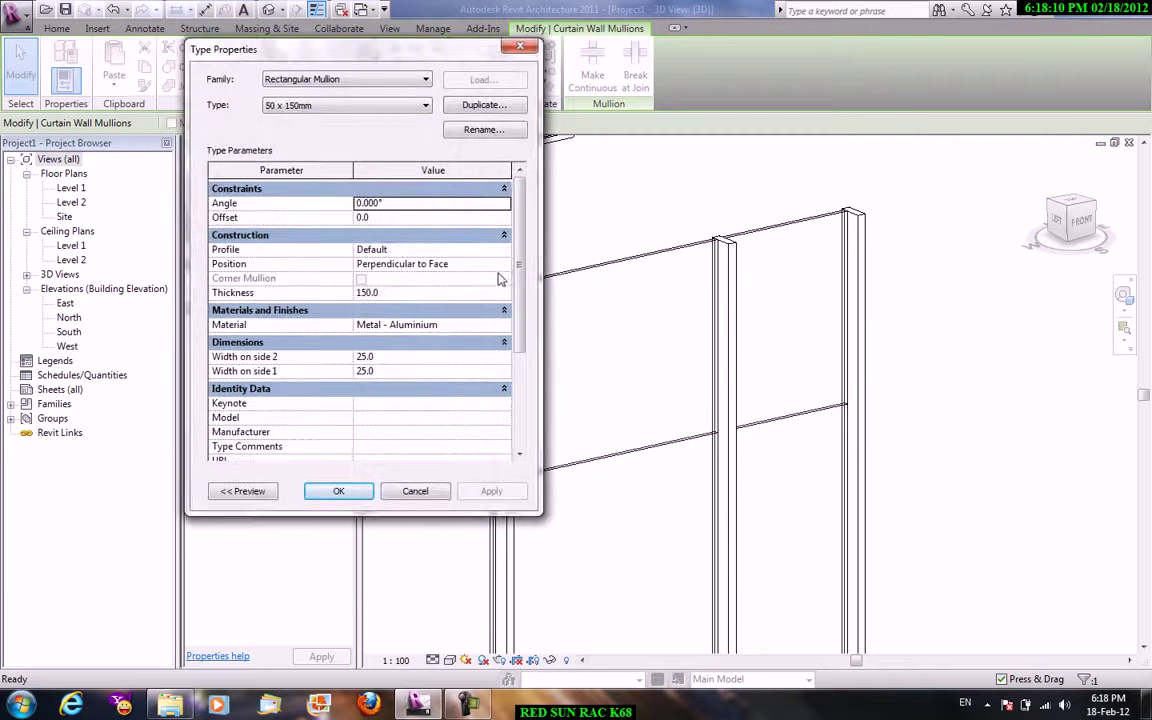
{"action": "left_click_drag", "start_coordinate": [520, 257], "coordinate": [522, 317]}
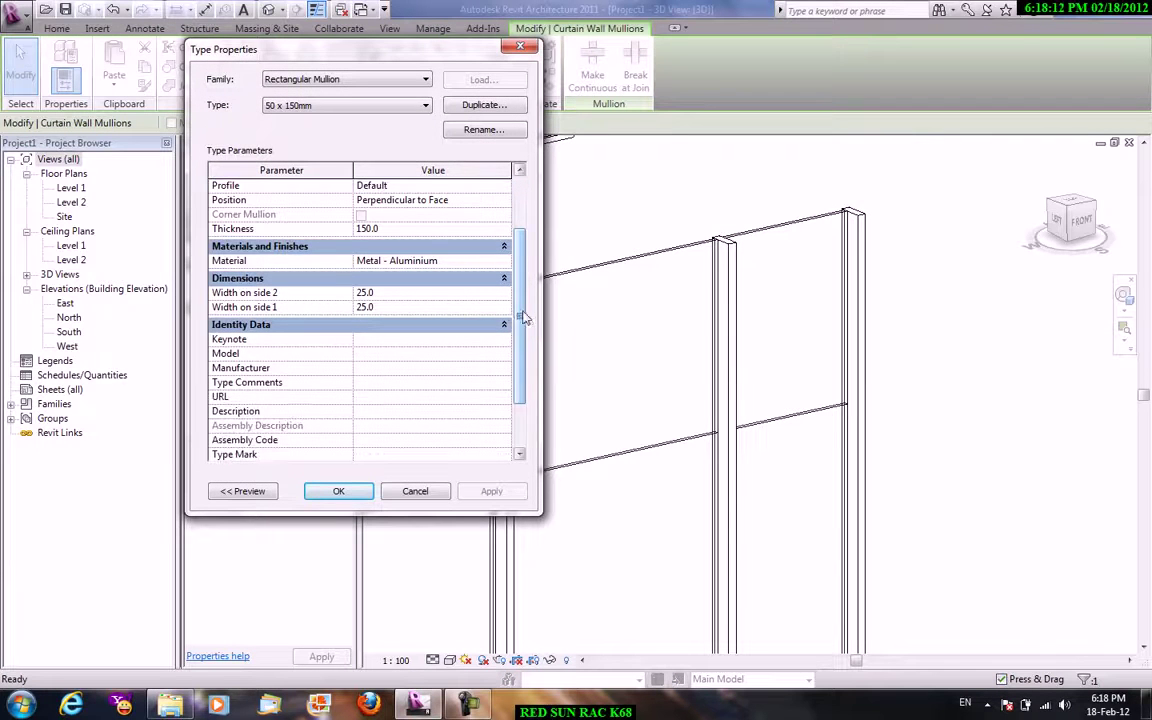
{"action": "scroll", "coordinate": [514, 237], "scroll_direction": "up", "scroll_amount": 2}
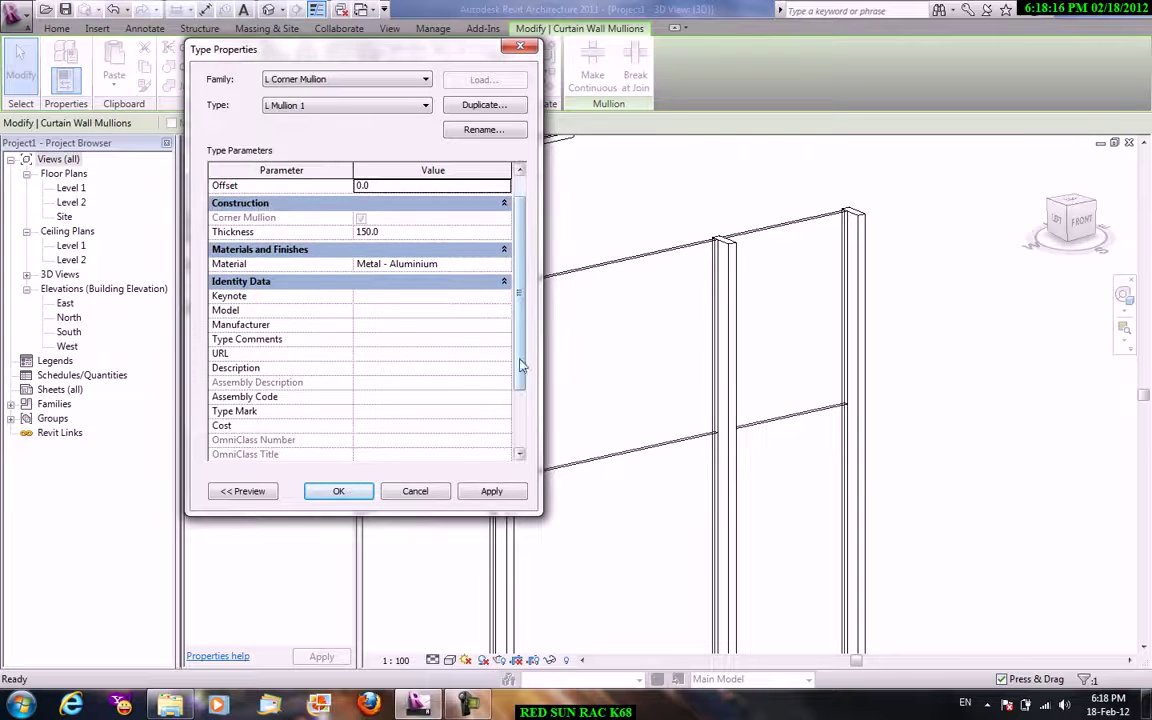
{"action": "left_click", "coordinate": [430, 491]}
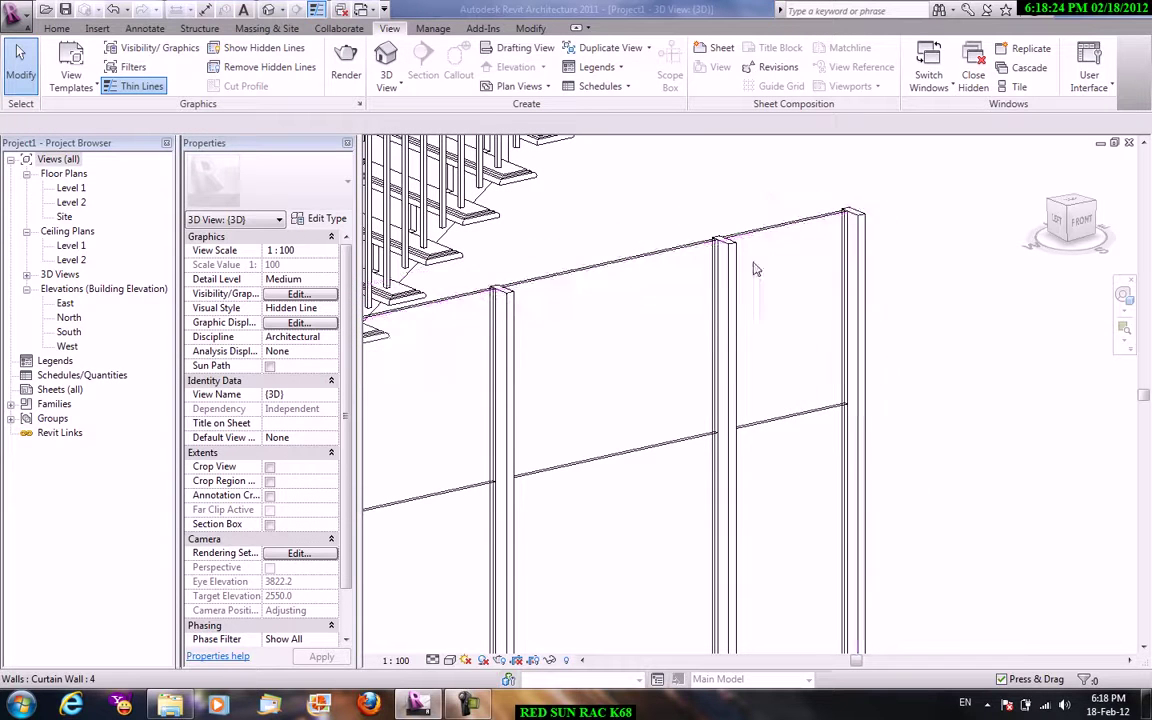
Set the Rectangular Mullion 50 x 150mm type's Profile to Family5 : Family5.
{"action": "left_click", "coordinate": [506, 412]}
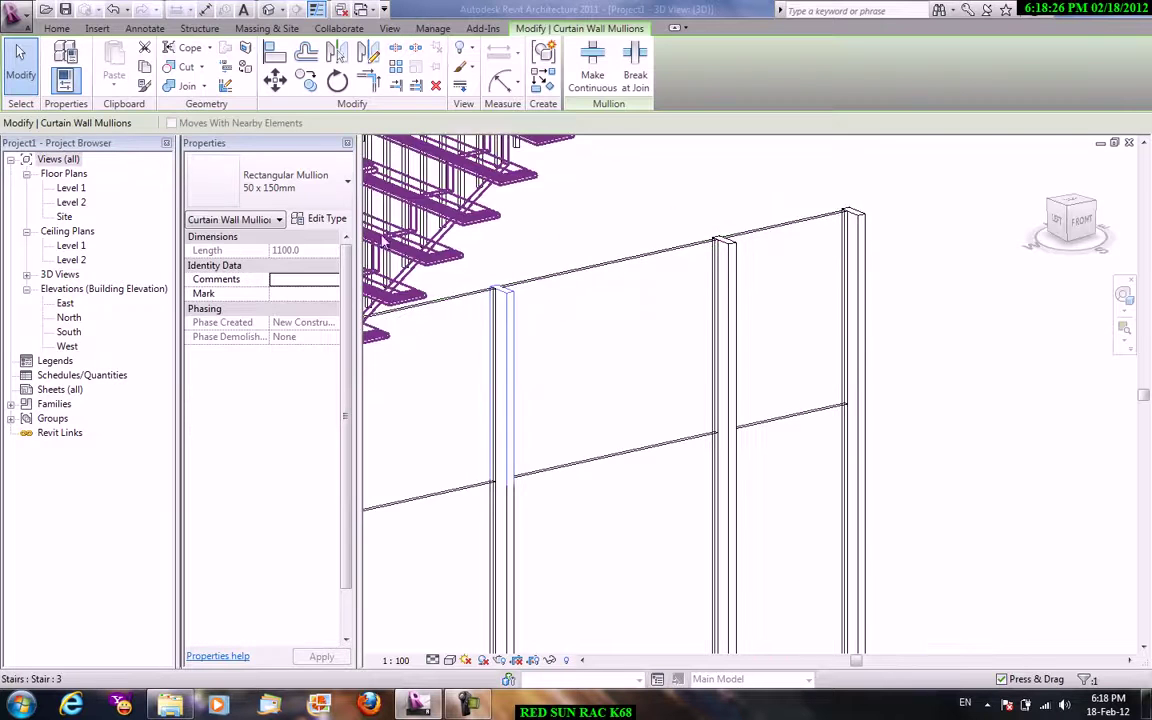
{"action": "left_click", "coordinate": [330, 219]}
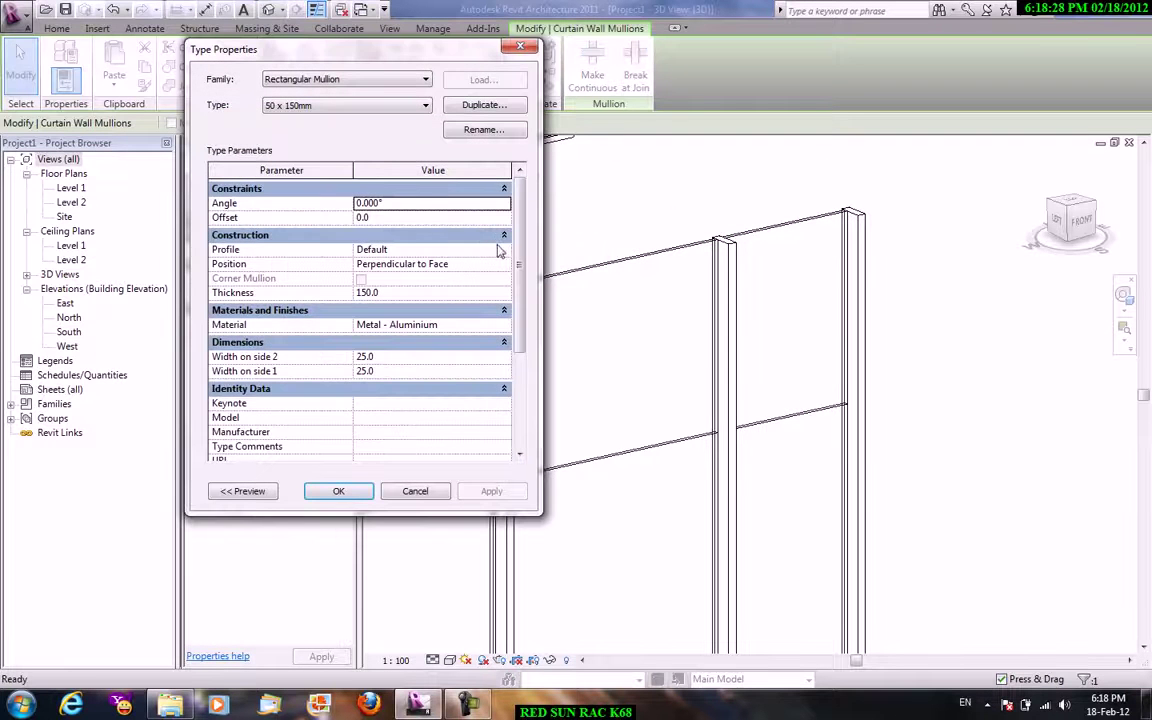
{"action": "left_click", "coordinate": [480, 249]}
{"action": "left_click", "coordinate": [504, 250]}
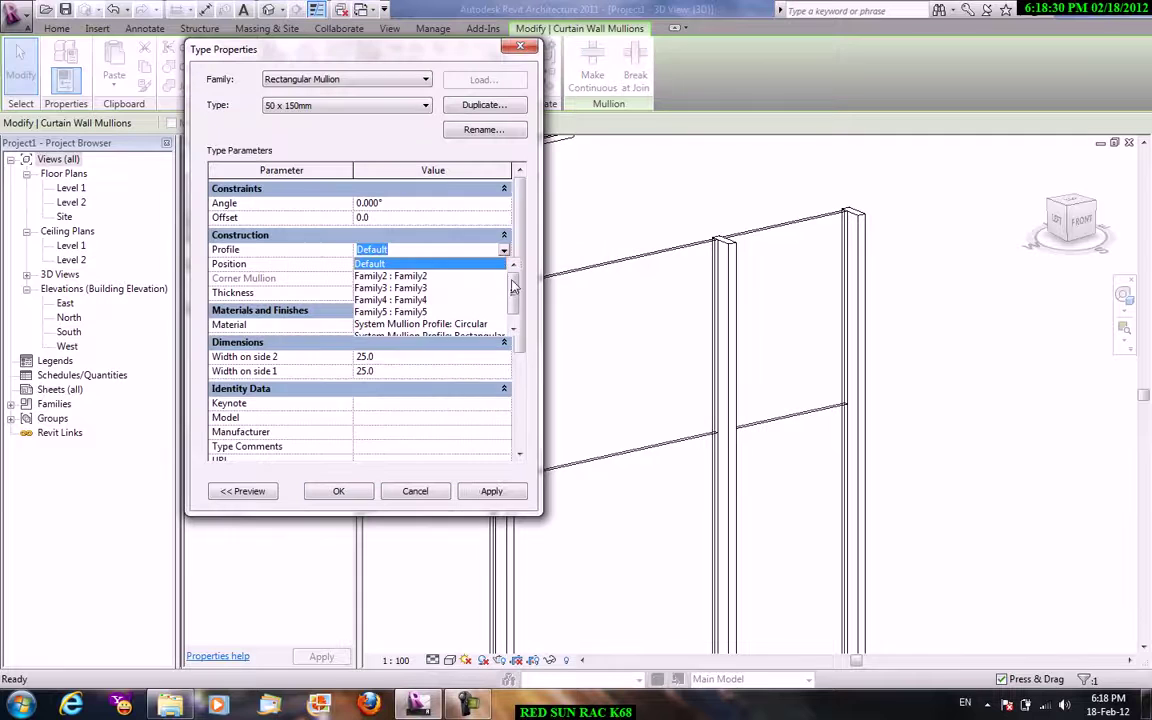
{"action": "left_click", "coordinate": [416, 313]}
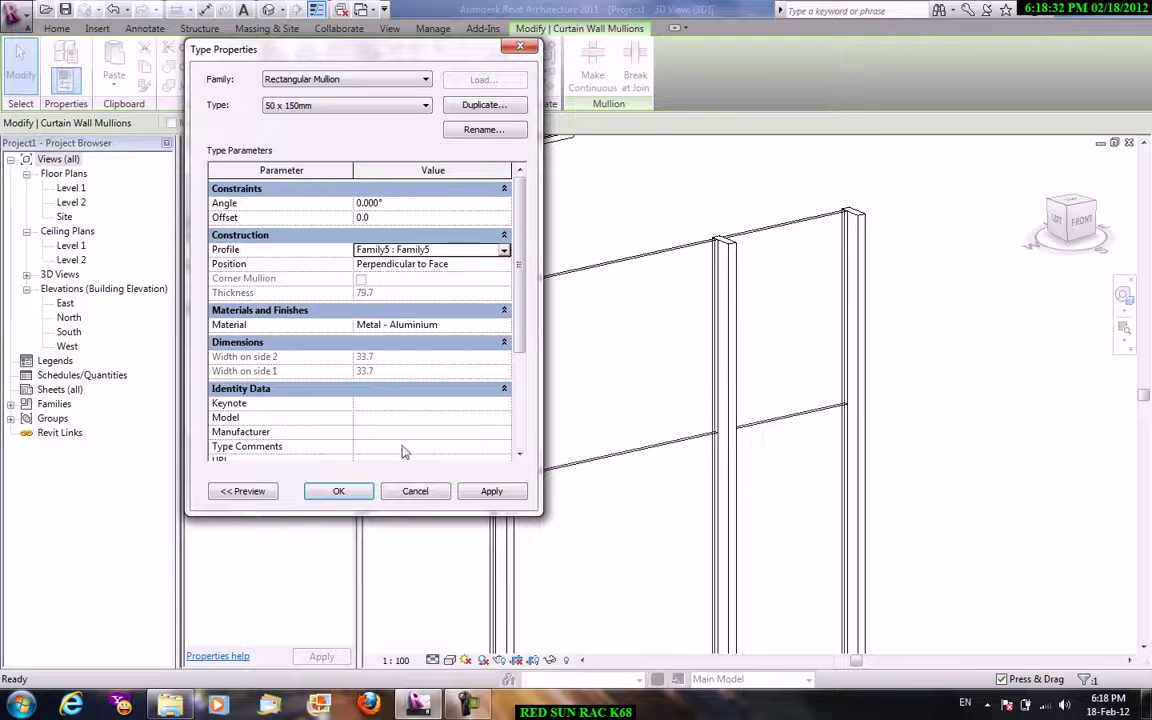
{"action": "left_click", "coordinate": [340, 490]}
Zoom and pan the 3D view to frame the stair, railing and curtain wall.
{"action": "key", "text": "Escape"}
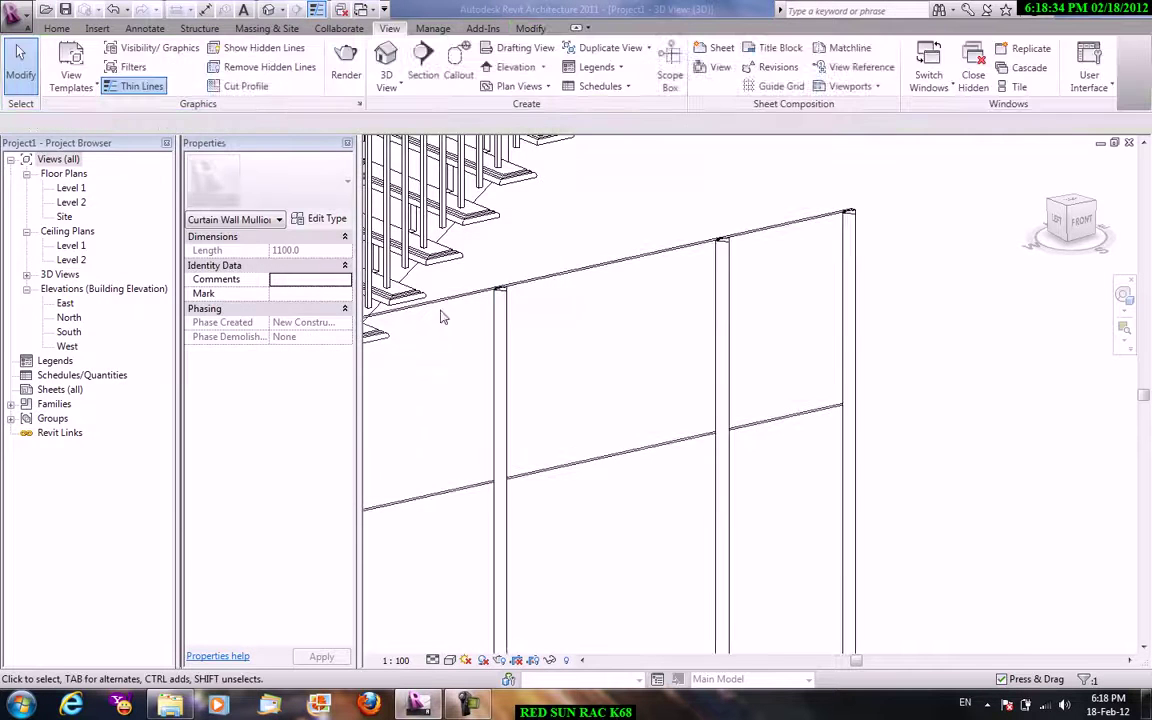
{"action": "scroll", "coordinate": [514, 347], "scroll_direction": "up", "scroll_amount": 4}
{"action": "scroll", "coordinate": [562, 296], "scroll_direction": "up", "scroll_amount": 3}
{"action": "scroll", "coordinate": [562, 296], "scroll_direction": "up", "scroll_amount": 1}
{"action": "scroll", "coordinate": [810, 391], "scroll_direction": "up", "scroll_amount": 3}
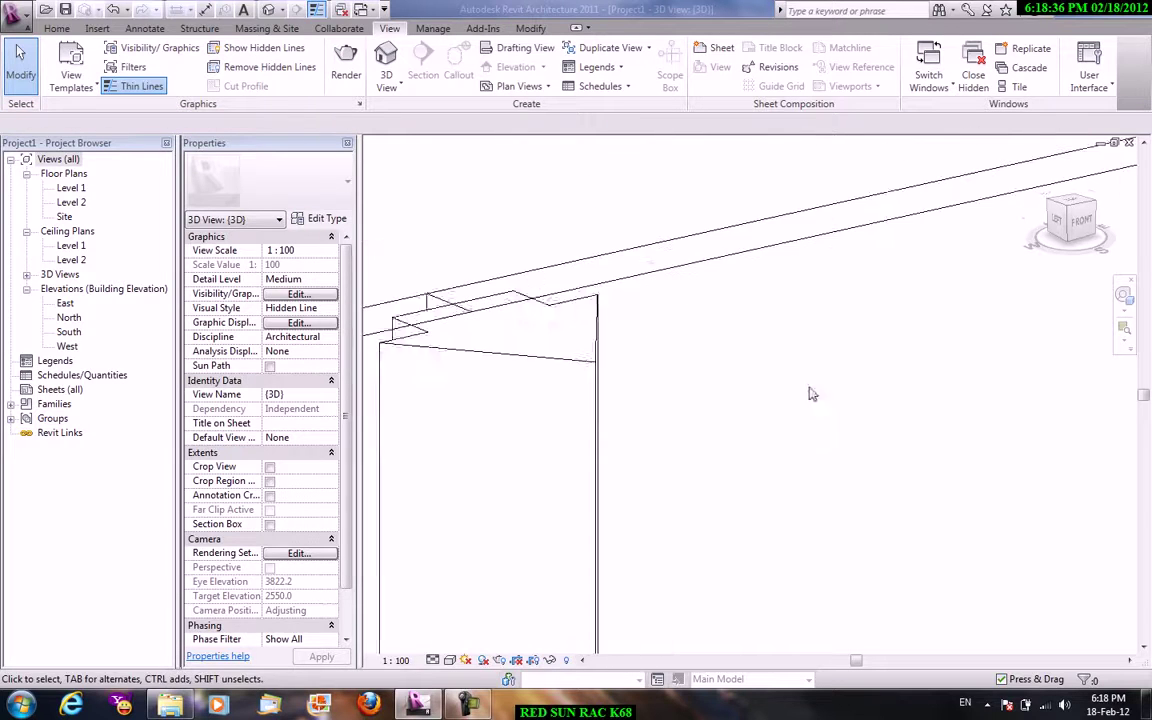
{"action": "middle_click_drag", "start_coordinate": [810, 391], "coordinate": [966, 397]}
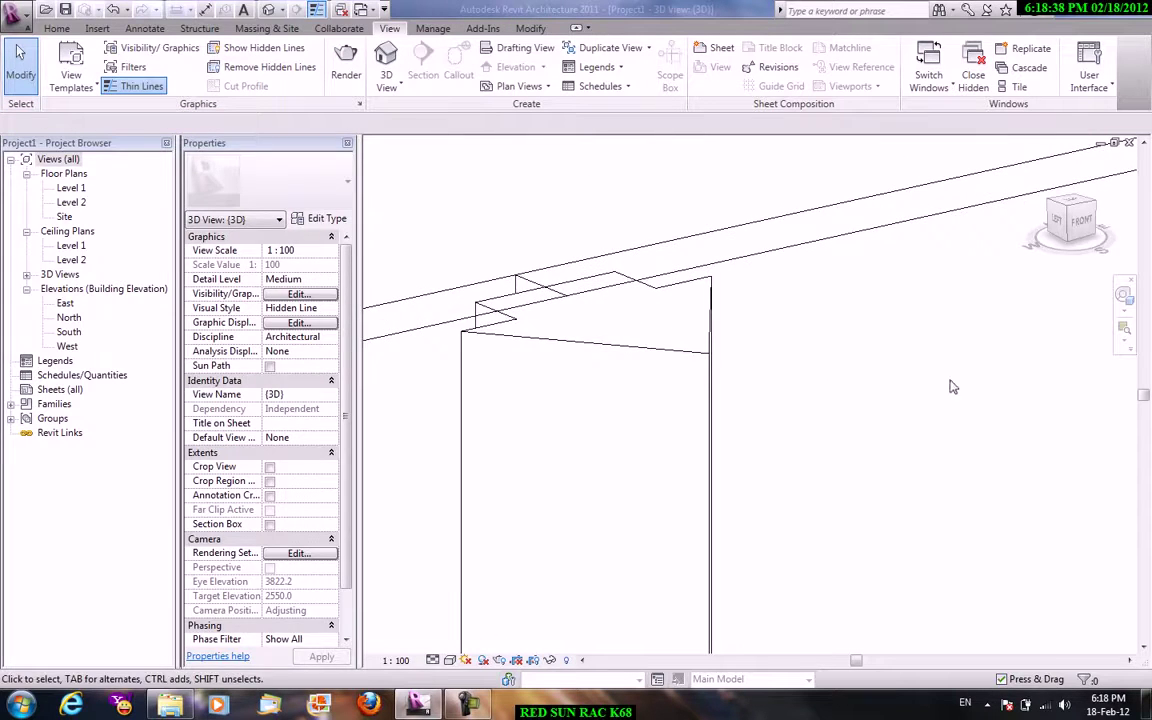
{"action": "scroll", "coordinate": [951, 386], "scroll_direction": "down", "scroll_amount": 2}
{"action": "mouse_move", "coordinate": [818, 360]}
{"action": "middle_mouse_down"}
{"action": "mouse_move", "coordinate": [805, 301]}
{"action": "mouse_move", "coordinate": [729, 243]}
{"action": "middle_mouse_up"}
{"action": "scroll", "coordinate": [729, 245], "scroll_direction": "down", "scroll_amount": 2}
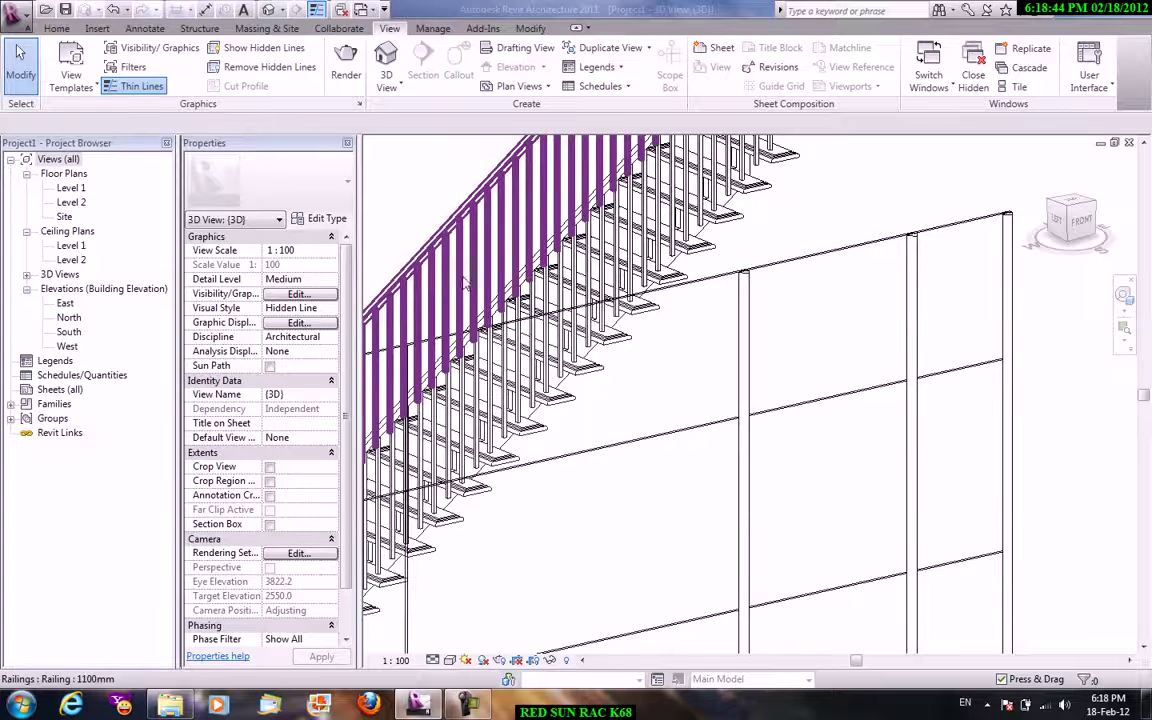
Create a new family from the Metric RPC Family template.
{"action": "key", "text": "alt"}
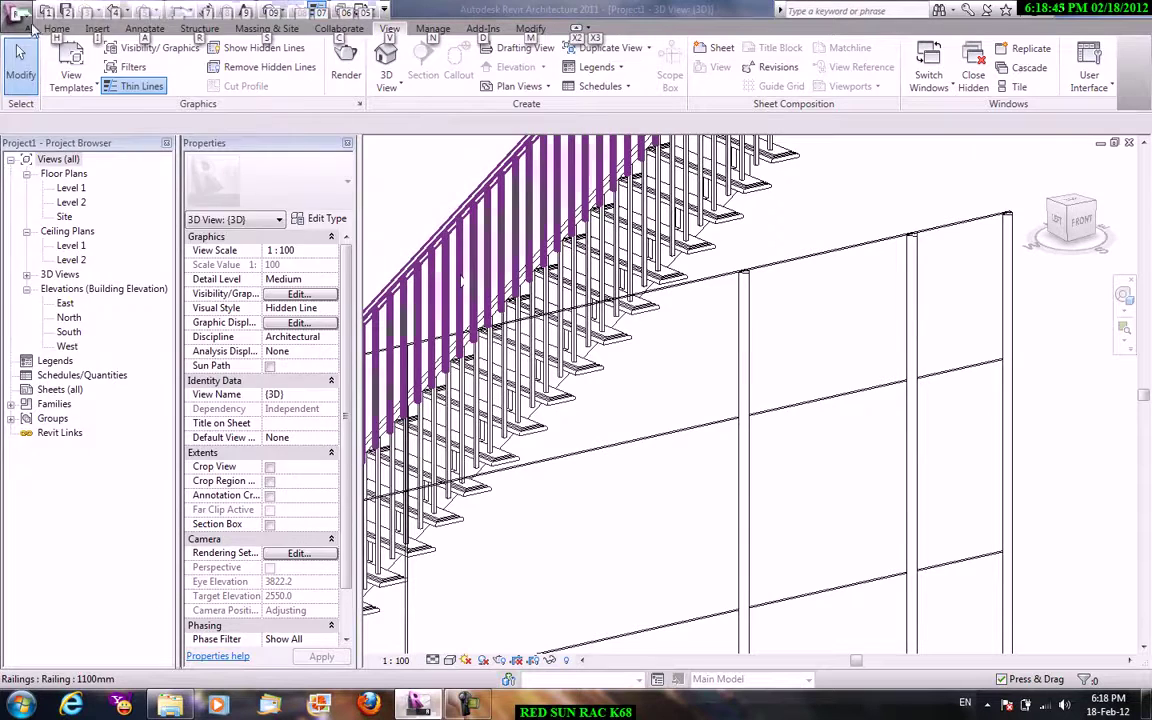
{"action": "key", "text": "f"}
{"action": "key", "text": "Escape"}
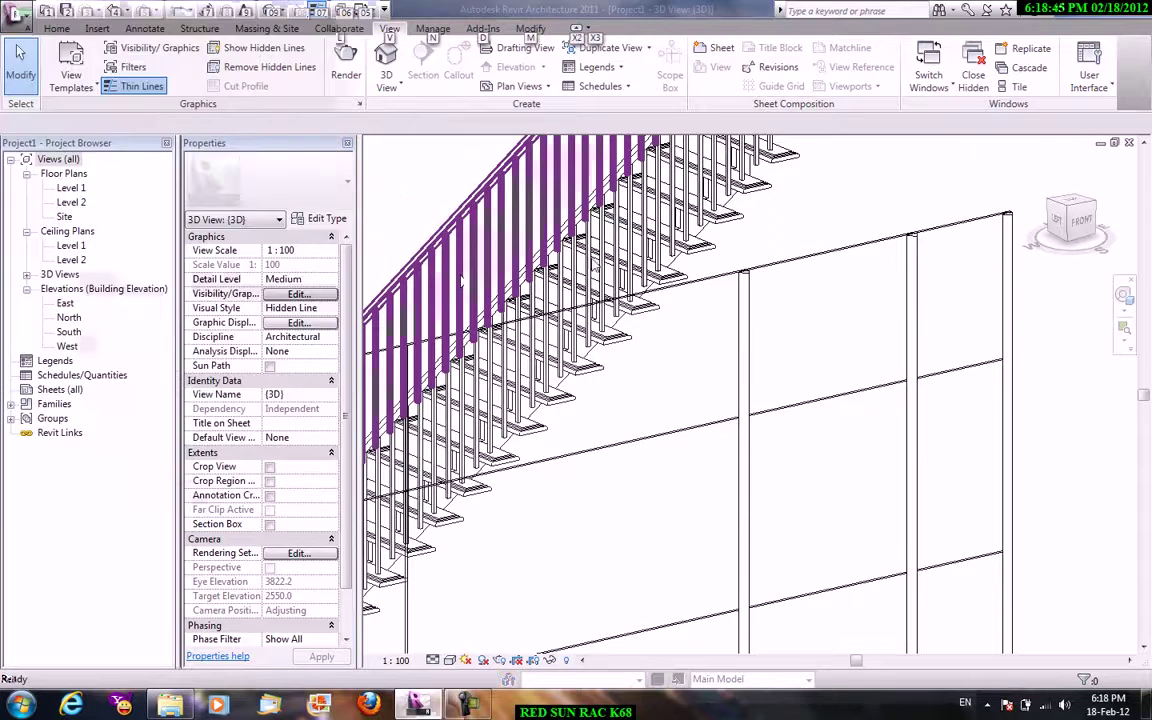
{"action": "left_click_drag", "start_coordinate": [381, 366], "coordinate": [566, 374]}
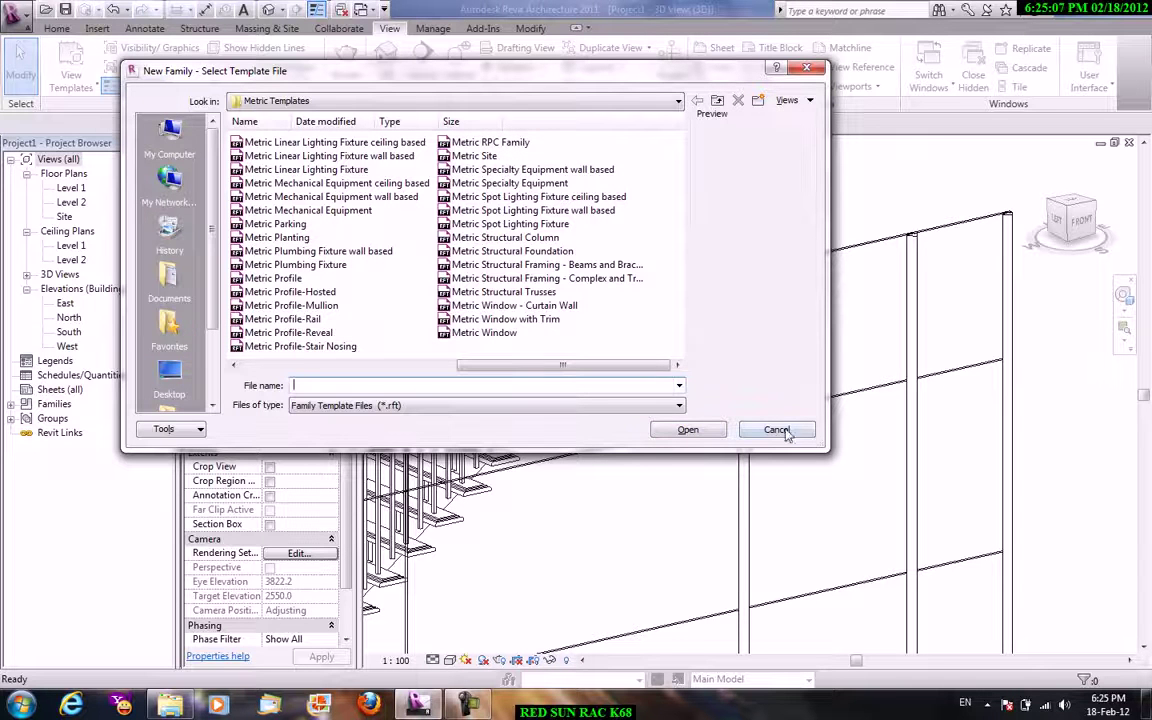
{"action": "left_click", "coordinate": [480, 143]}
{"action": "left_click", "coordinate": [688, 430]}
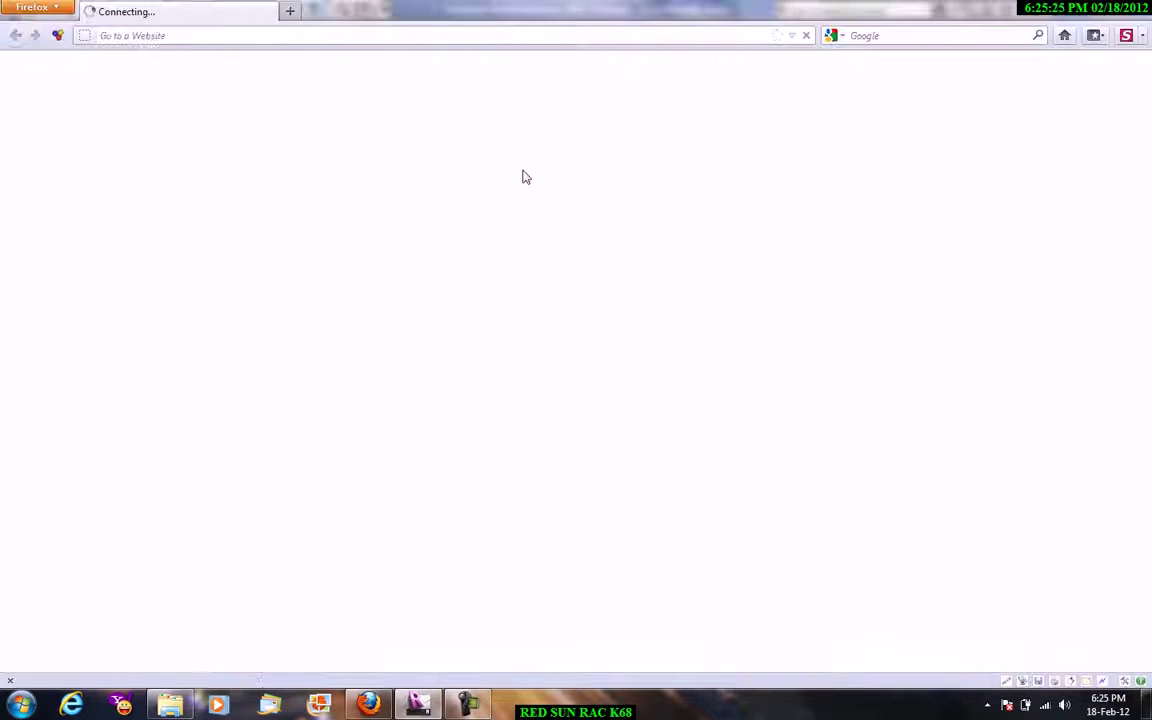
Open archvision.com in a fresh Firefox tab, replacing the previous page tab.
{"action": "left_click", "coordinate": [291, 12]}
{"action": "left_click", "coordinate": [268, 11]}
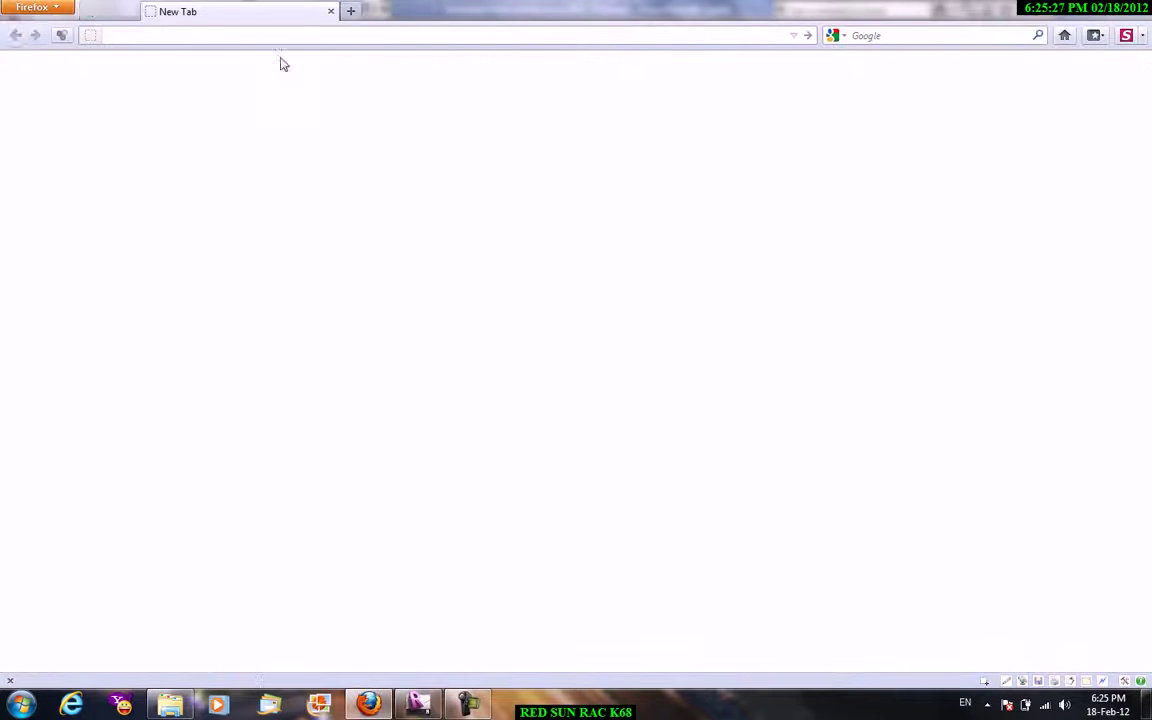
{"action": "type", "text": "a"}
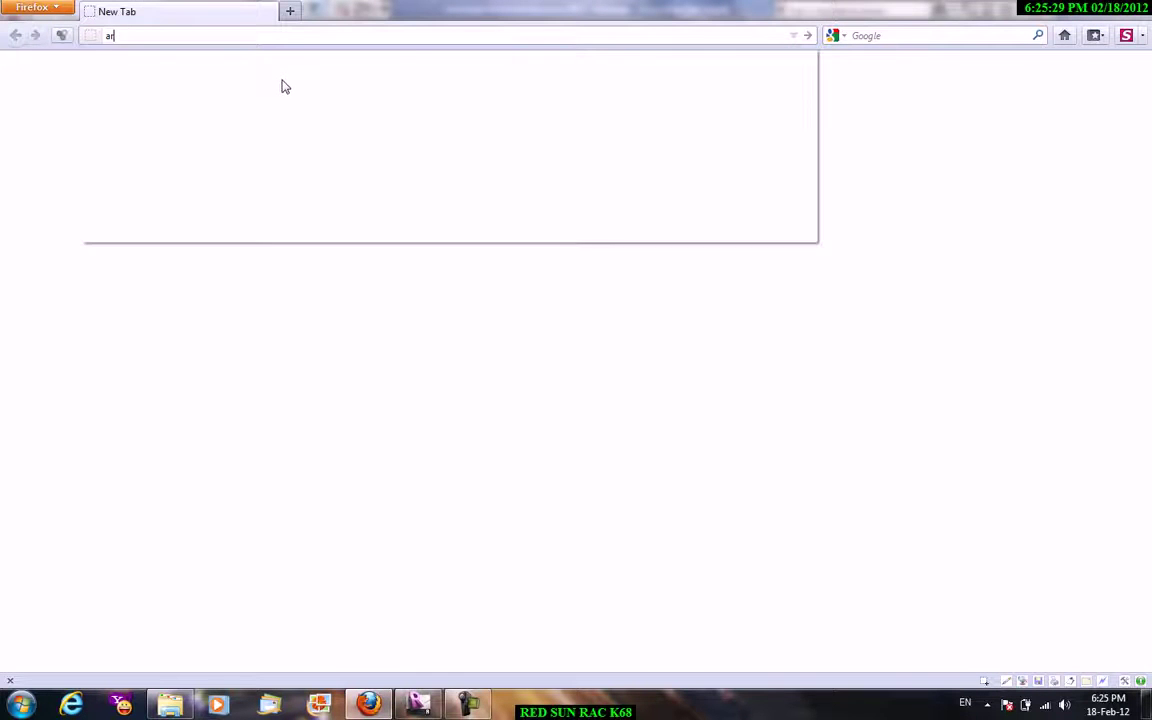
{"action": "type", "text": "rchvision.com"}
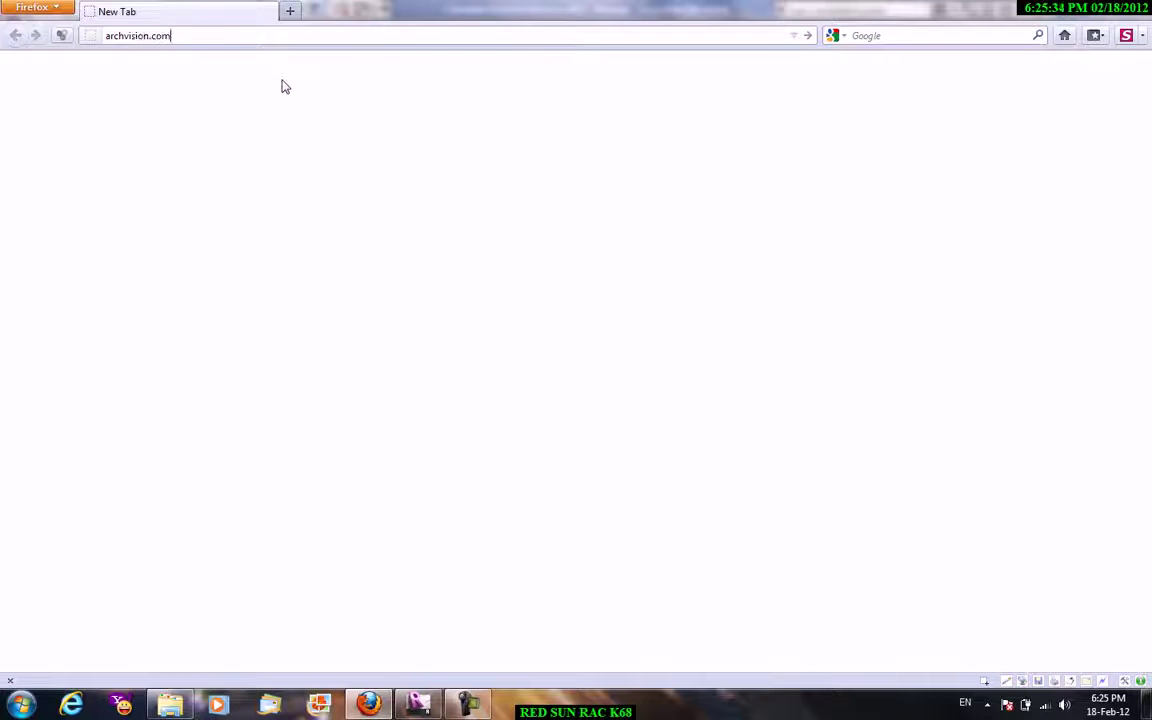
{"action": "key", "text": "Return"}
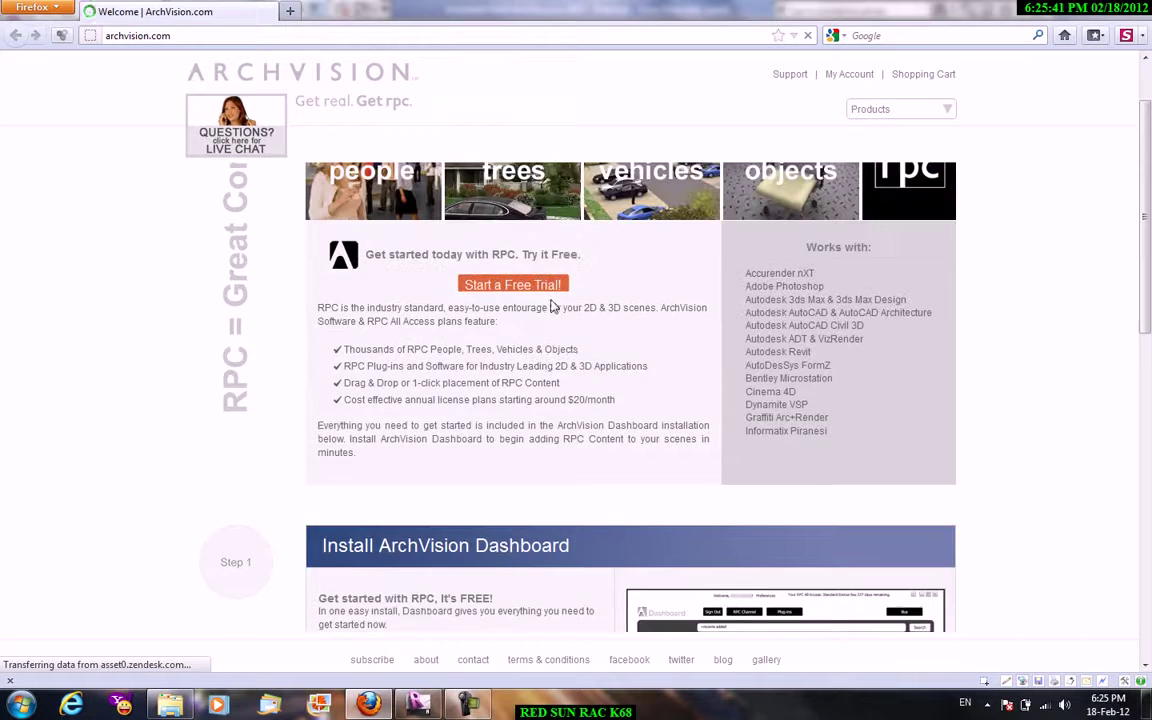
Scroll through the ArchVision homepage and briefly highlight the list of supported programs.
{"action": "scroll", "coordinate": [482, 254], "scroll_direction": "up", "scroll_amount": 2, "text": "ctrl"}
{"action": "scroll", "coordinate": [455, 248], "scroll_direction": "up", "scroll_amount": 1, "text": "ctrl"}
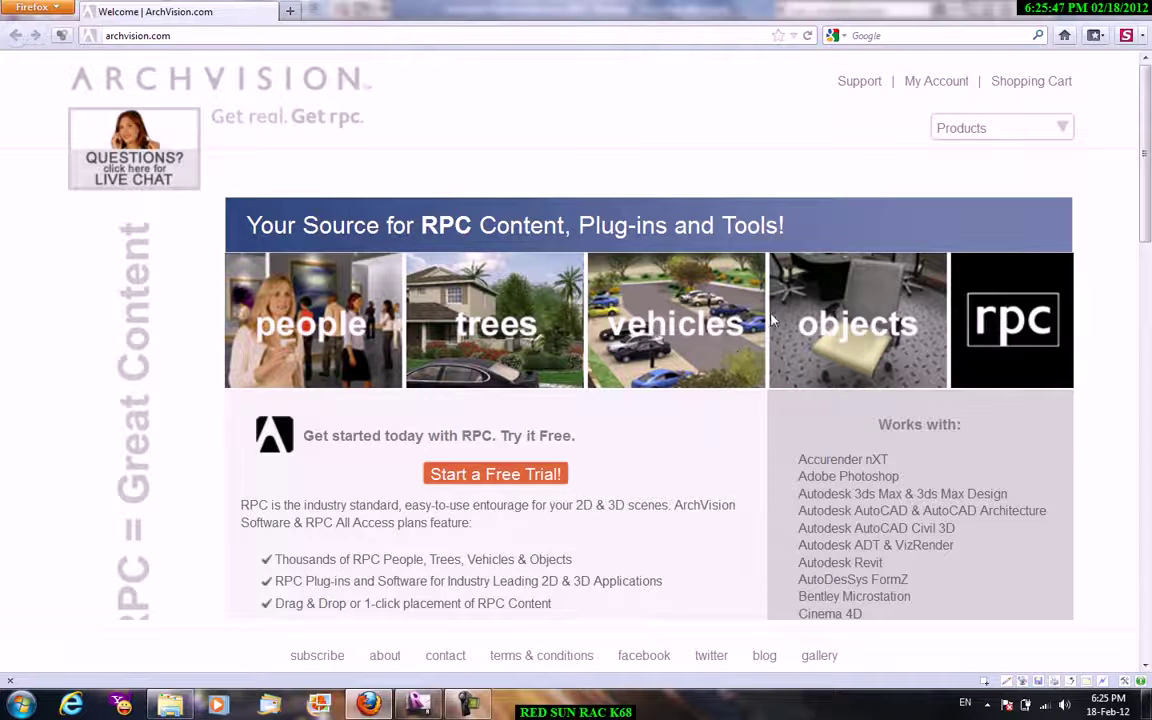
{"action": "scroll", "coordinate": [533, 403], "scroll_direction": "down", "scroll_amount": 2}
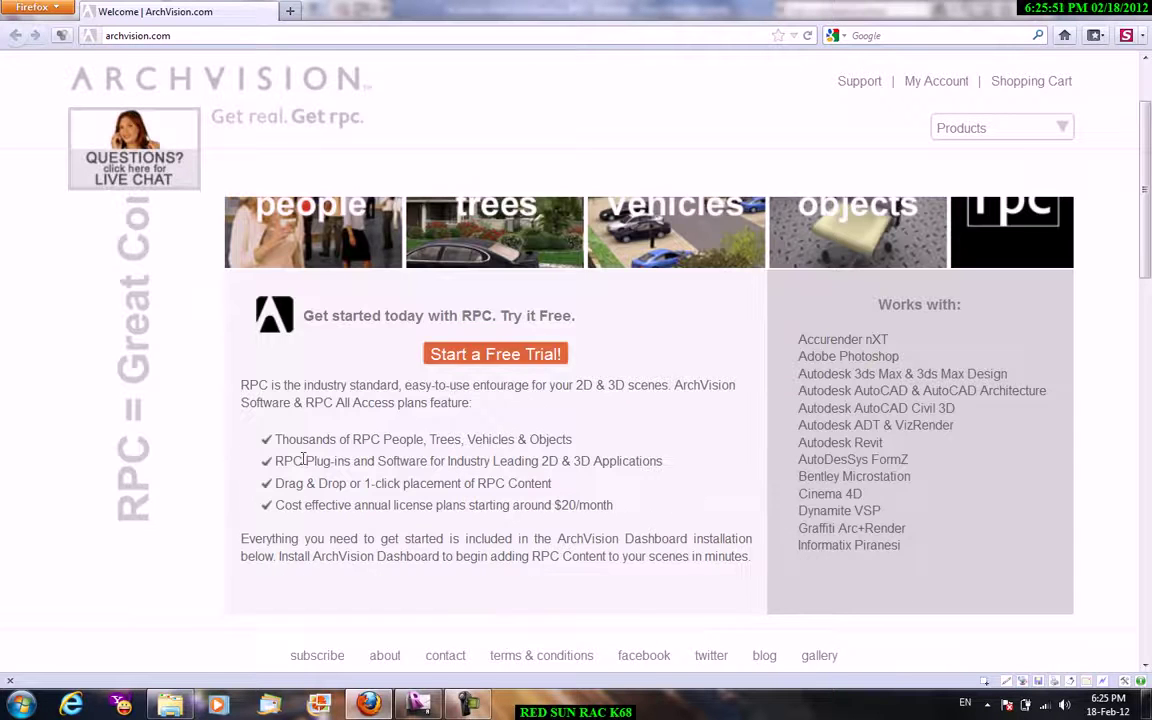
{"action": "scroll", "coordinate": [313, 309], "scroll_direction": "up", "scroll_amount": 2}
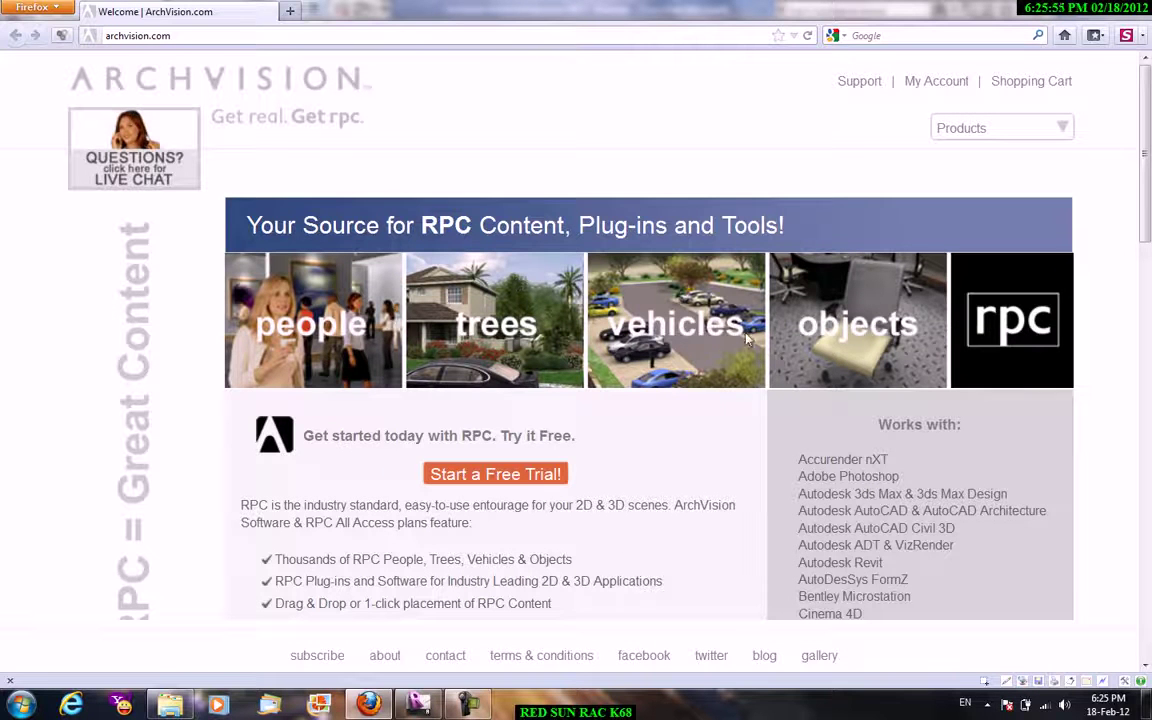
{"action": "scroll", "coordinate": [665, 421], "scroll_direction": "down", "scroll_amount": 2}
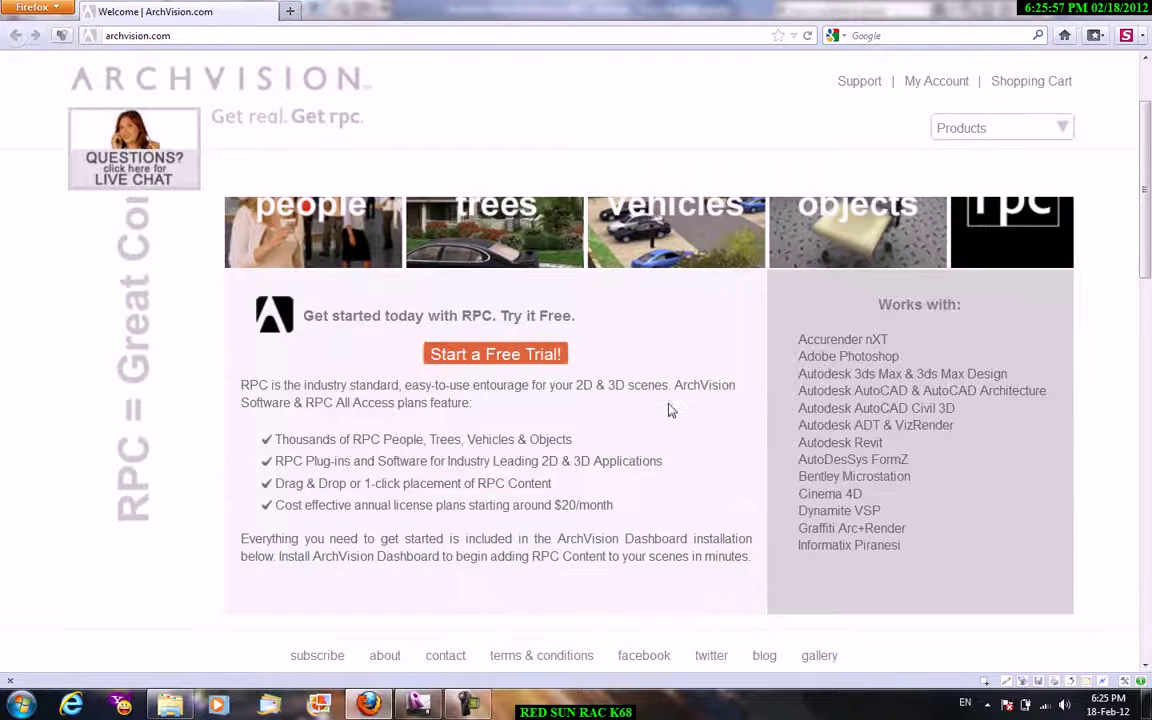
{"action": "scroll", "coordinate": [528, 500], "scroll_direction": "down", "scroll_amount": 2}
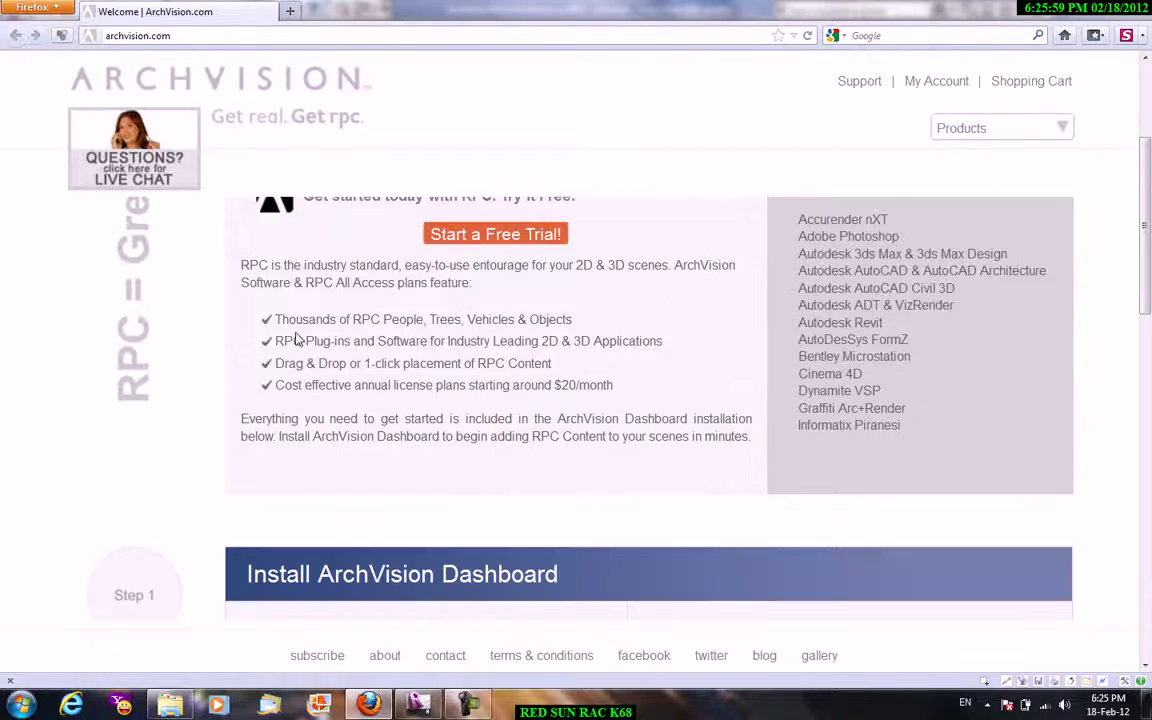
{"action": "scroll", "coordinate": [605, 355], "scroll_direction": "down", "scroll_amount": 3}
{"action": "scroll", "coordinate": [605, 355], "scroll_direction": "up", "scroll_amount": 4}
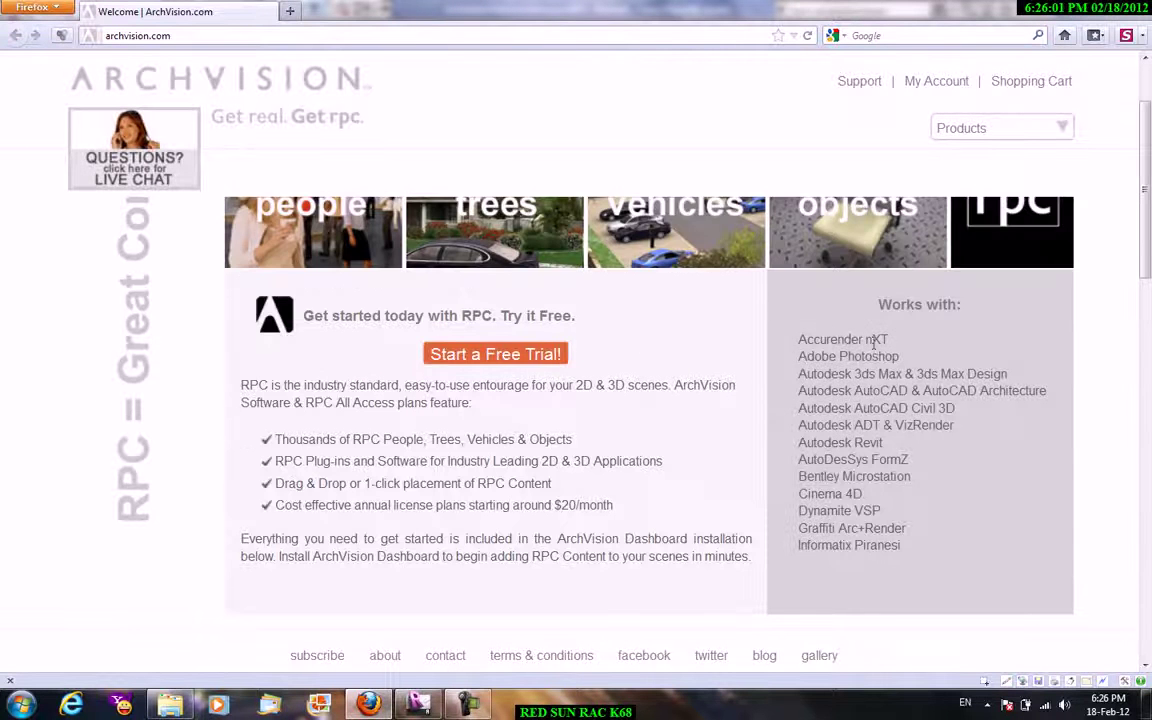
{"action": "left_click_drag", "start_coordinate": [890, 460], "coordinate": [745, 459]}
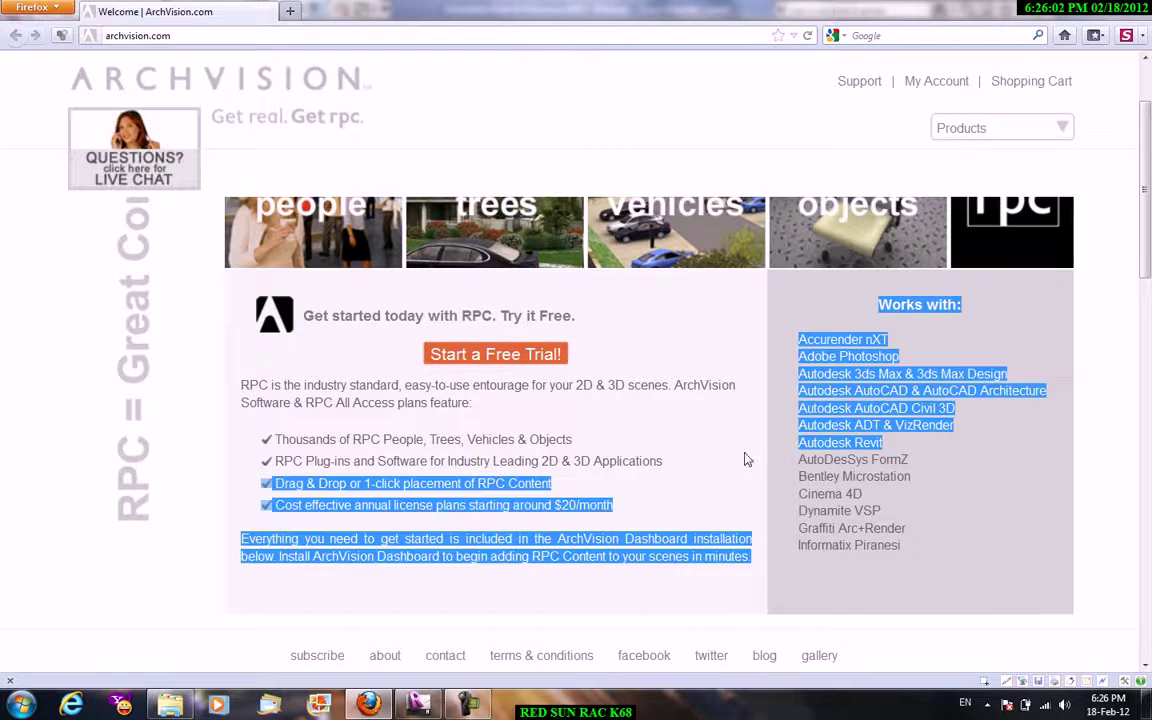
{"action": "left_click", "coordinate": [1083, 502]}
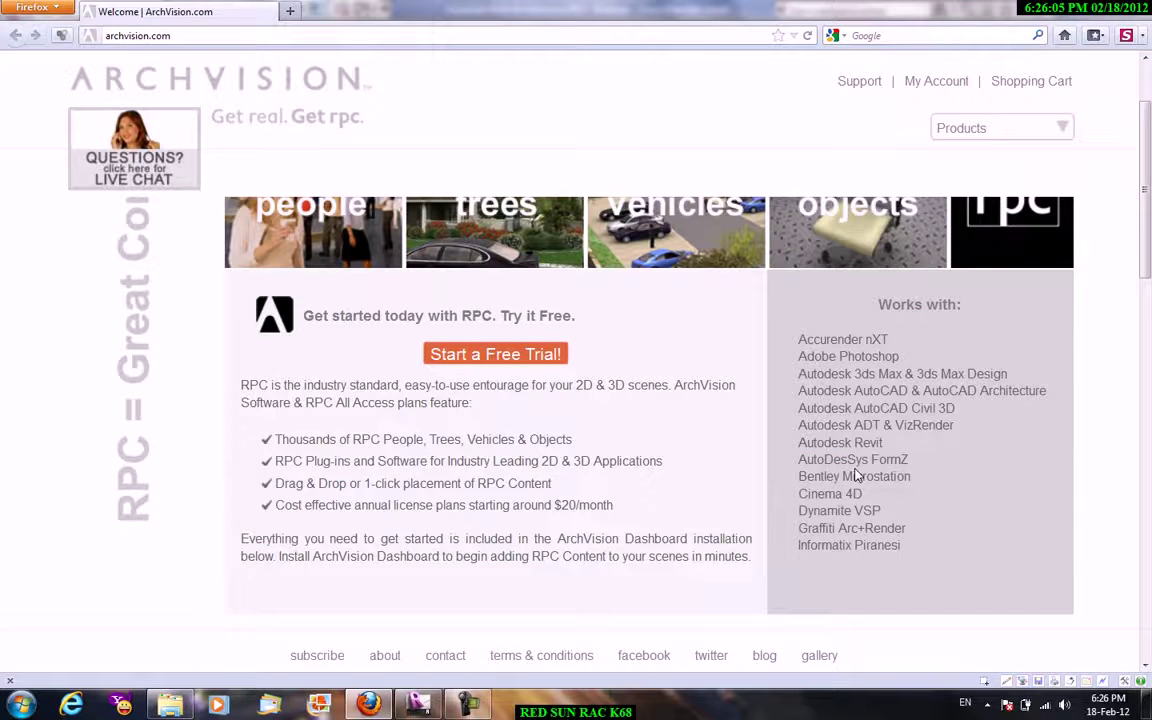
Scroll down to the RPC All Access Plans and briefly select the $499/Year price text.
{"action": "scroll", "coordinate": [850, 537], "scroll_direction": "down", "scroll_amount": 1}
{"action": "scroll", "coordinate": [540, 478], "scroll_direction": "down", "scroll_amount": 2}
{"action": "scroll", "coordinate": [558, 482], "scroll_direction": "down", "scroll_amount": 2}
{"action": "scroll", "coordinate": [525, 462], "scroll_direction": "up", "scroll_amount": 2}
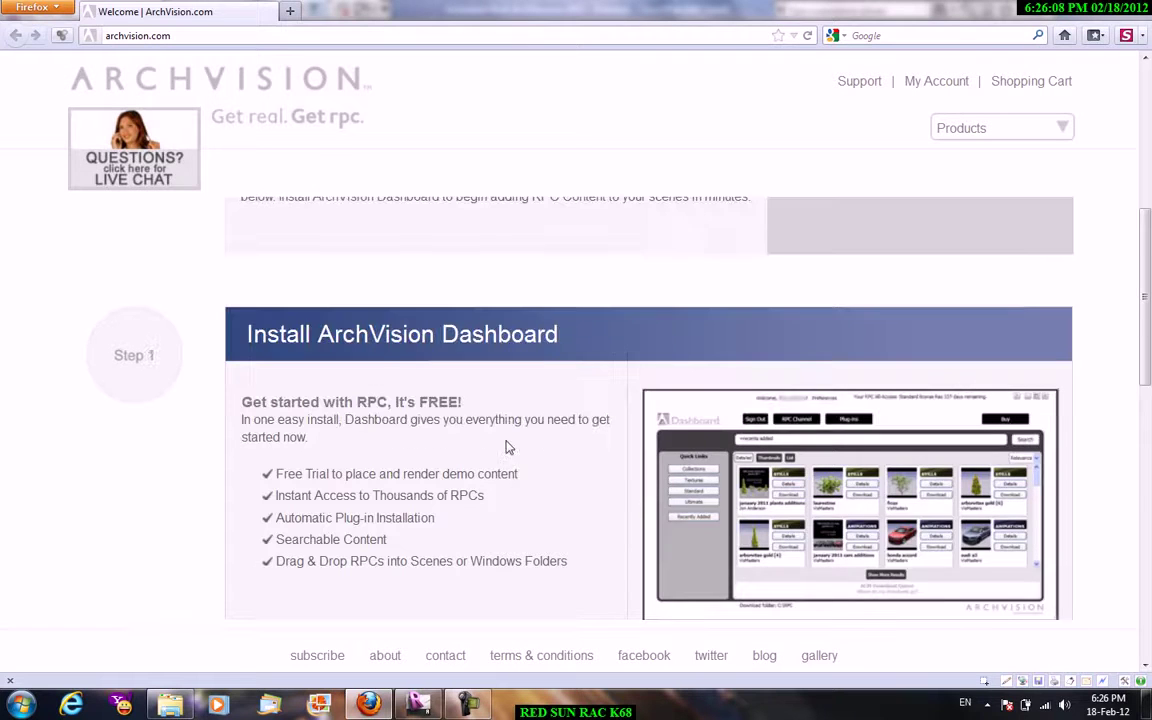
{"action": "scroll", "coordinate": [470, 516], "scroll_direction": "down", "scroll_amount": 3}
{"action": "scroll", "coordinate": [476, 512], "scroll_direction": "down", "scroll_amount": 3}
{"action": "scroll", "coordinate": [486, 512], "scroll_direction": "down", "scroll_amount": 2}
{"action": "scroll", "coordinate": [486, 512], "scroll_direction": "up", "scroll_amount": 2}
{"action": "double_click", "coordinate": [750, 518]}
{"action": "left_click_drag", "start_coordinate": [761, 509], "coordinate": [684, 522]}
{"action": "left_click", "coordinate": [784, 524]}
Scroll back into the plans section and select the $499/Year plan price again.
{"action": "scroll", "coordinate": [785, 521], "scroll_direction": "up", "scroll_amount": 2}
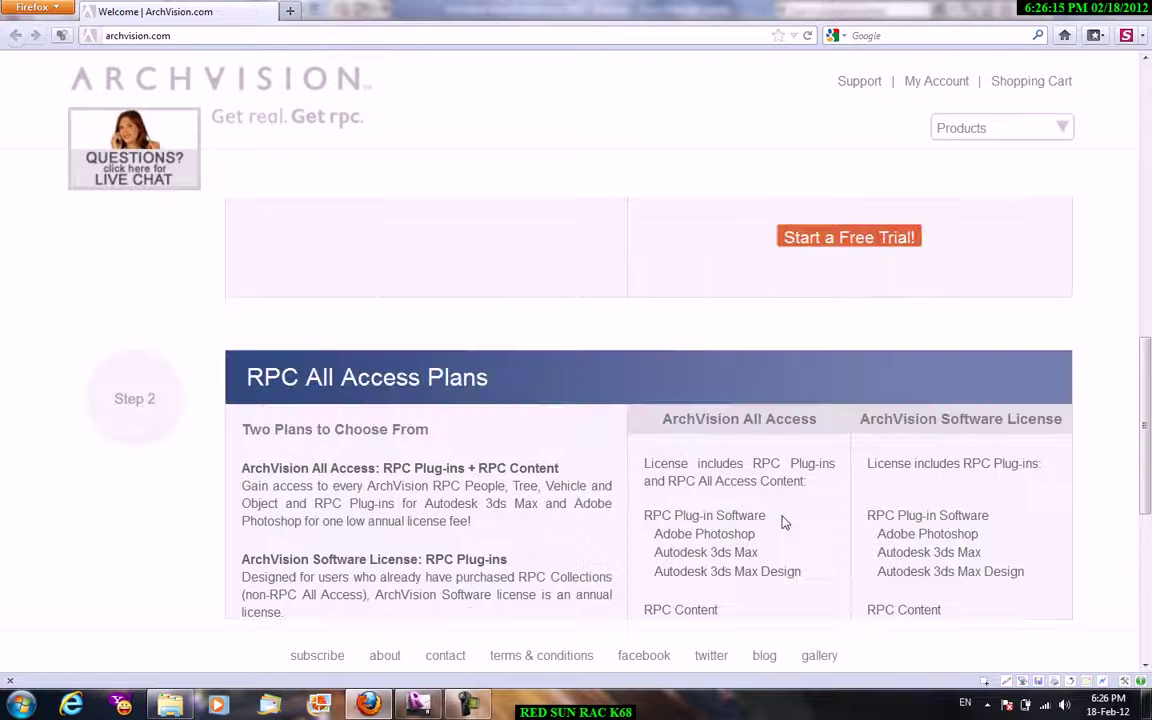
{"action": "scroll", "coordinate": [784, 521], "scroll_direction": "down", "scroll_amount": 2}
{"action": "scroll", "coordinate": [723, 423], "scroll_direction": "down", "scroll_amount": 2}
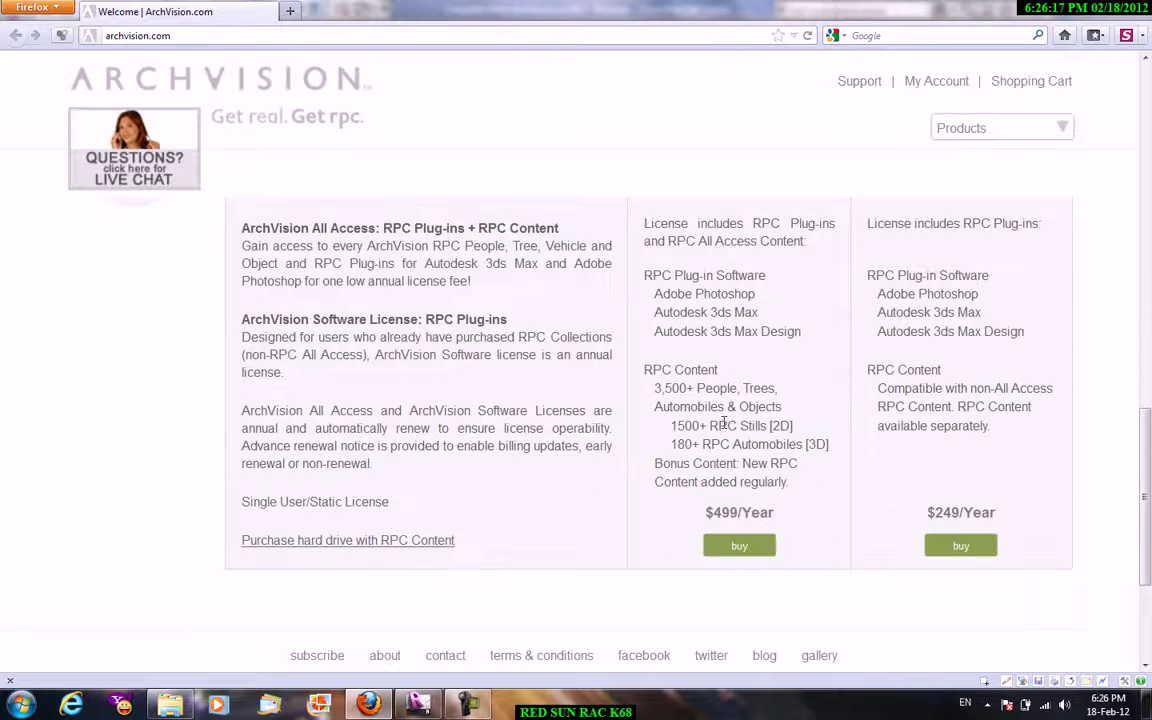
{"action": "scroll", "coordinate": [812, 340], "scroll_direction": "up", "scroll_amount": 2}
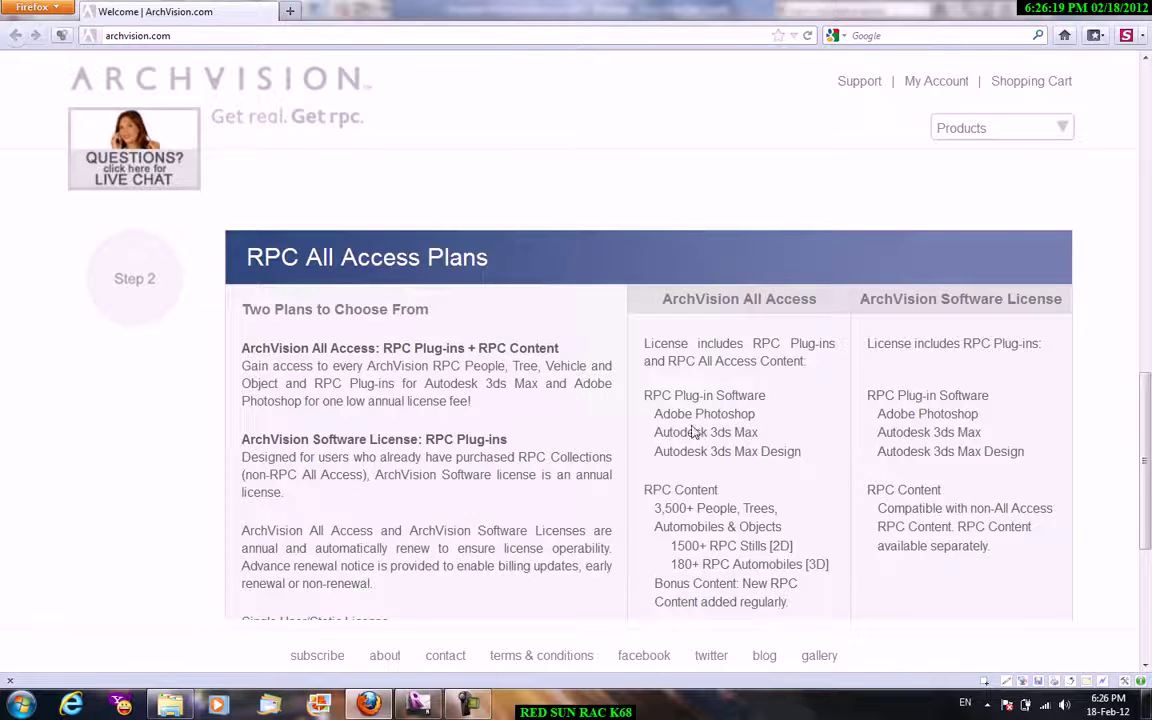
{"action": "scroll", "coordinate": [720, 500], "scroll_direction": "down", "scroll_amount": 2}
{"action": "triple_click", "coordinate": [712, 513]}
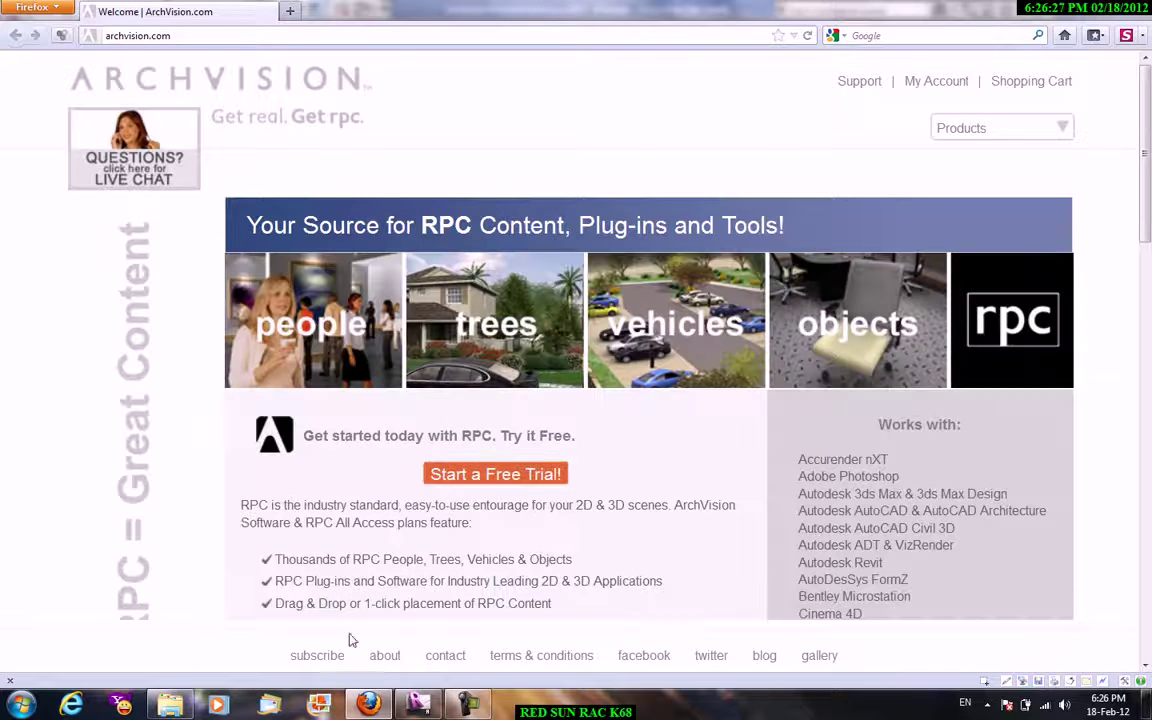
Back in Revit, create a default 3D view of the entourage family.
{"action": "key", "text": "alt+Tab"}
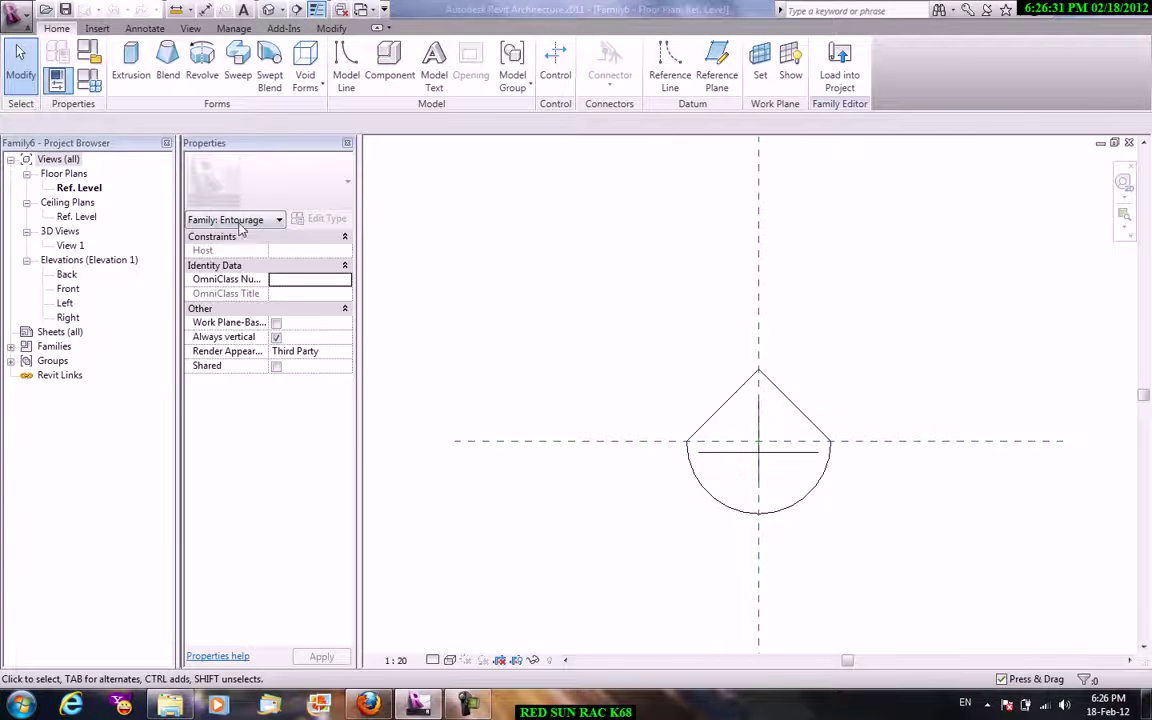
{"action": "left_click", "coordinate": [190, 28]}
{"action": "left_click", "coordinate": [138, 65]}
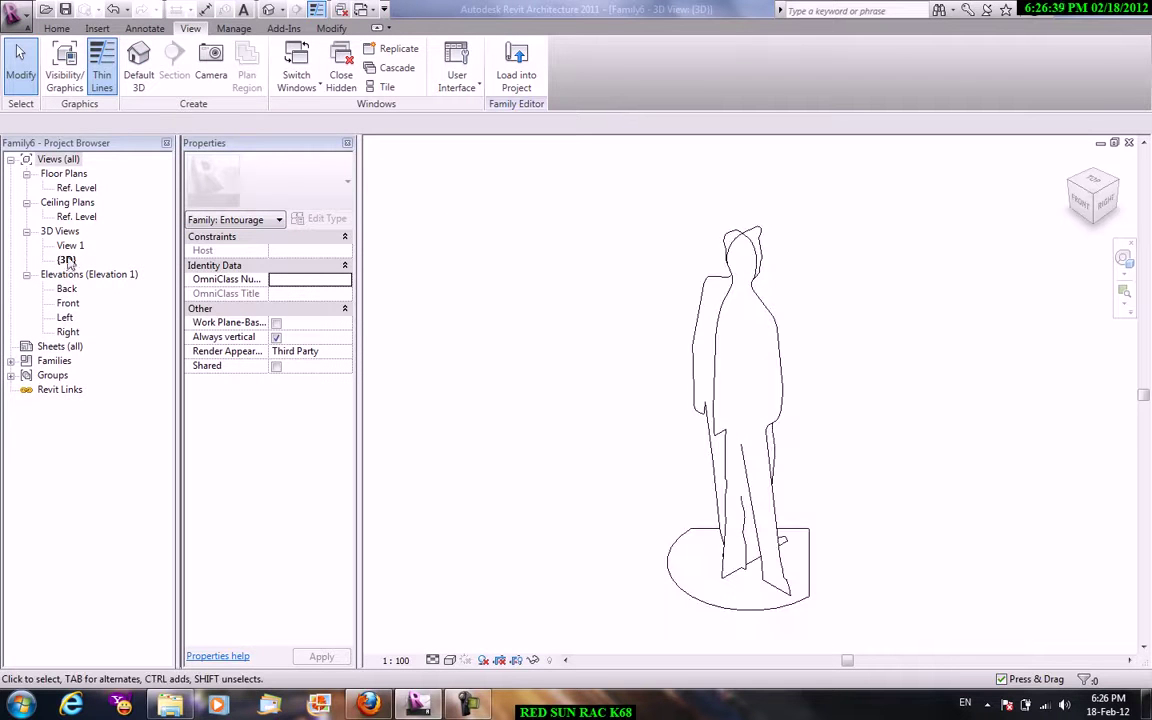
On the Ref. Level floor plan, select the entourage element and tick Visible.
{"action": "double_click", "coordinate": [80, 188]}
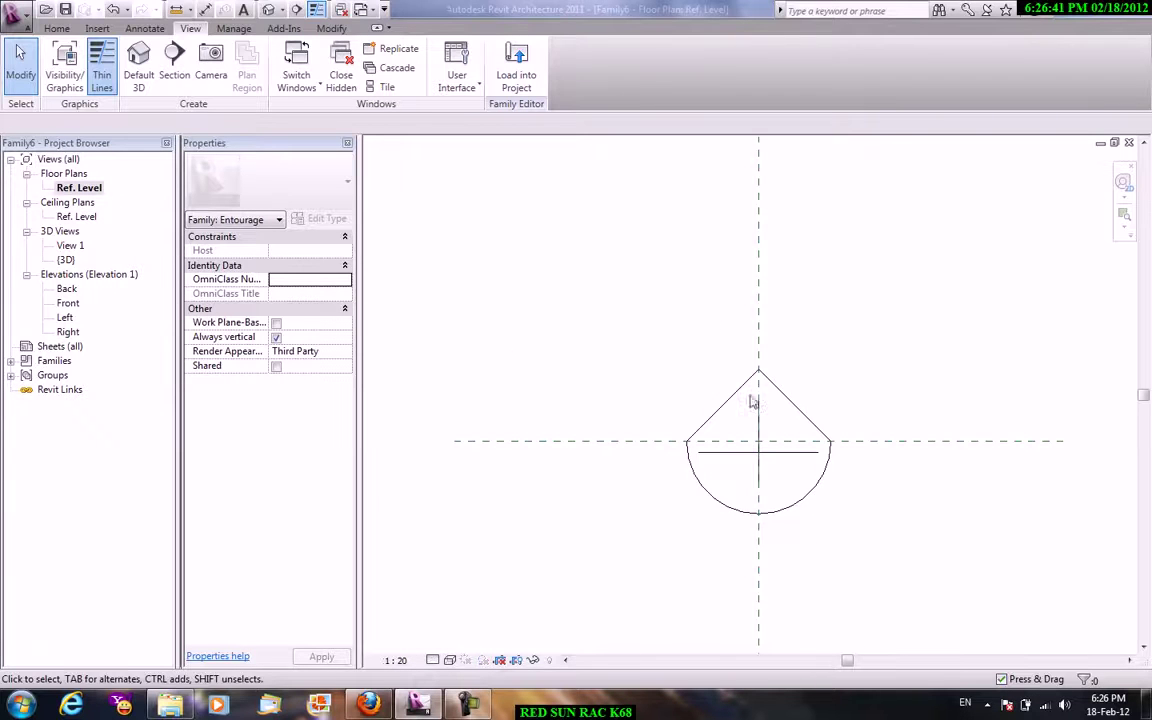
{"action": "left_click", "coordinate": [745, 395]}
{"action": "left_click", "coordinate": [271, 265]}
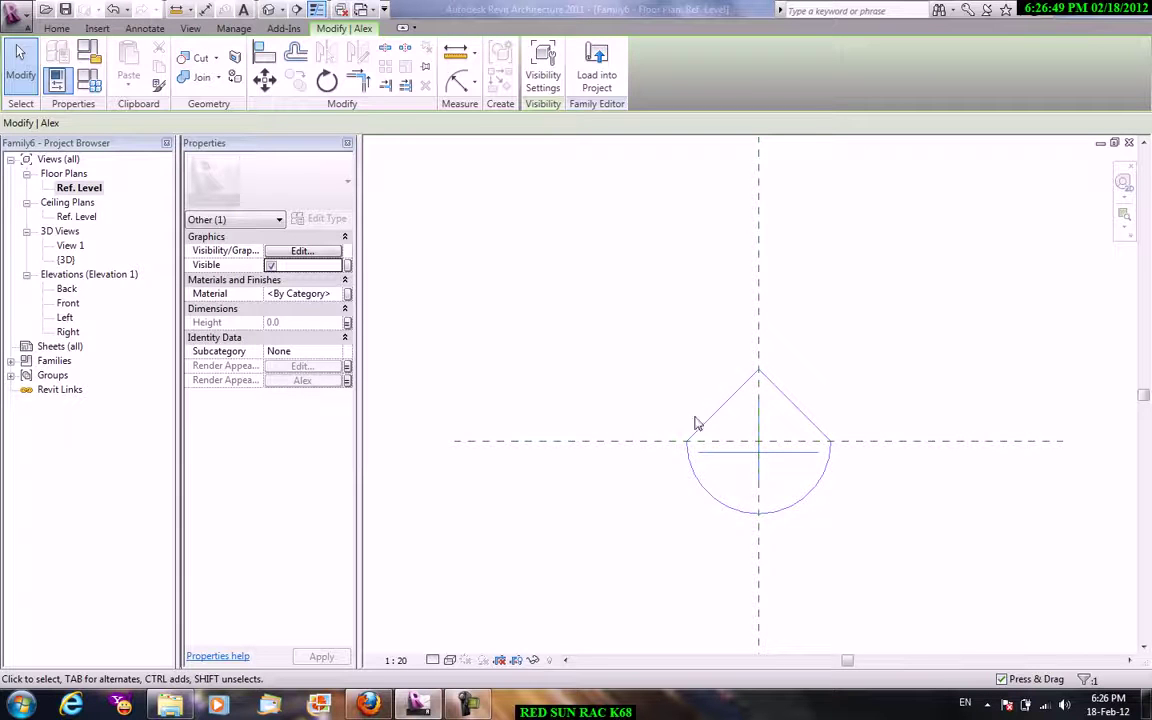
In Family Types, set Height to 3000.0 and Render Appearance to Buddha Belly Bamboo, then confirm.
{"action": "left_click", "coordinate": [88, 79]}
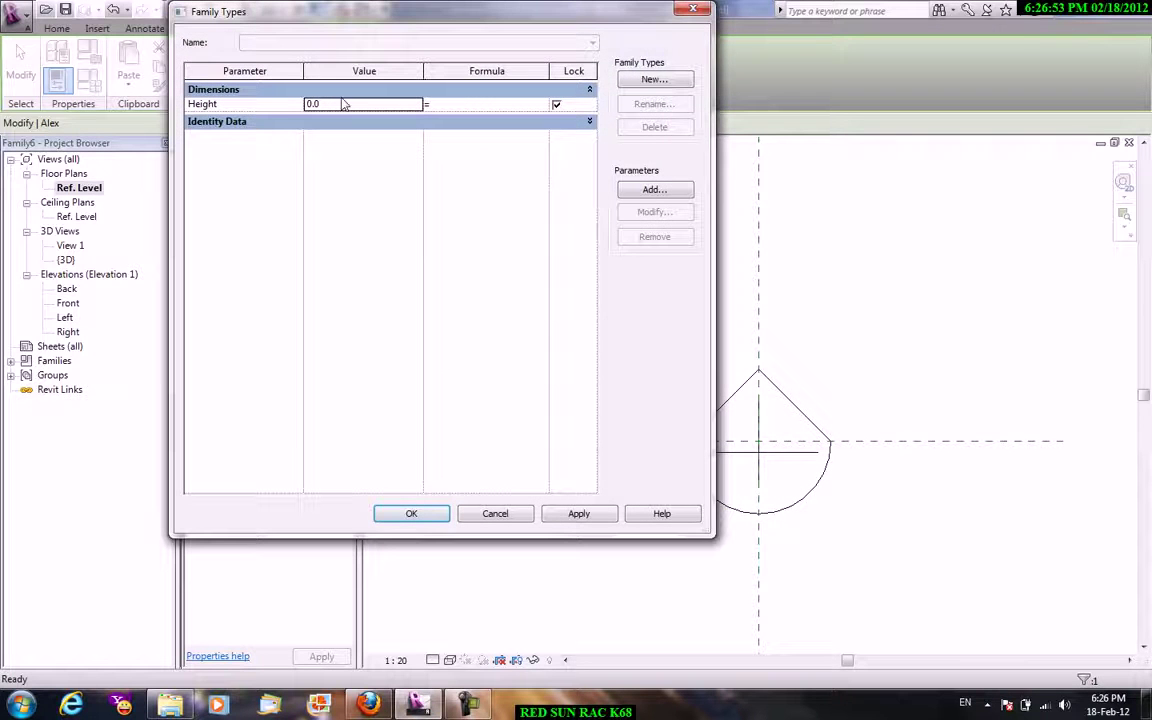
{"action": "left_click", "coordinate": [343, 105]}
{"action": "left_click", "coordinate": [352, 124]}
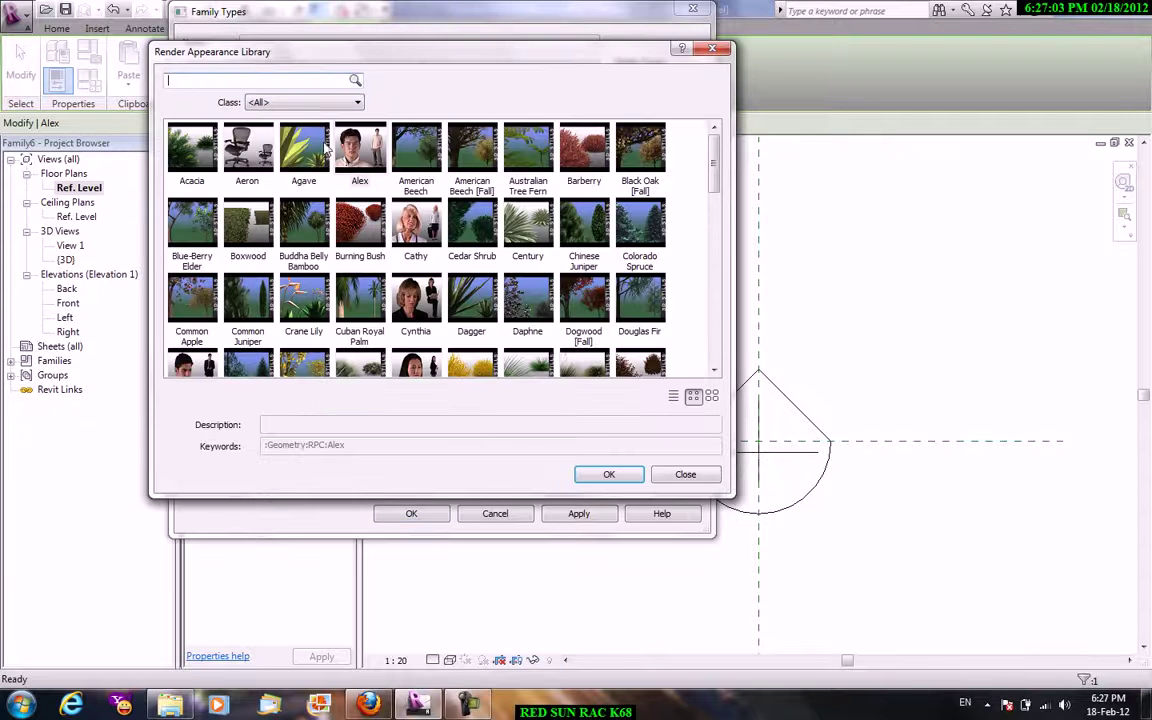
{"action": "scroll", "coordinate": [712, 220], "scroll_direction": "down", "scroll_amount": 1}
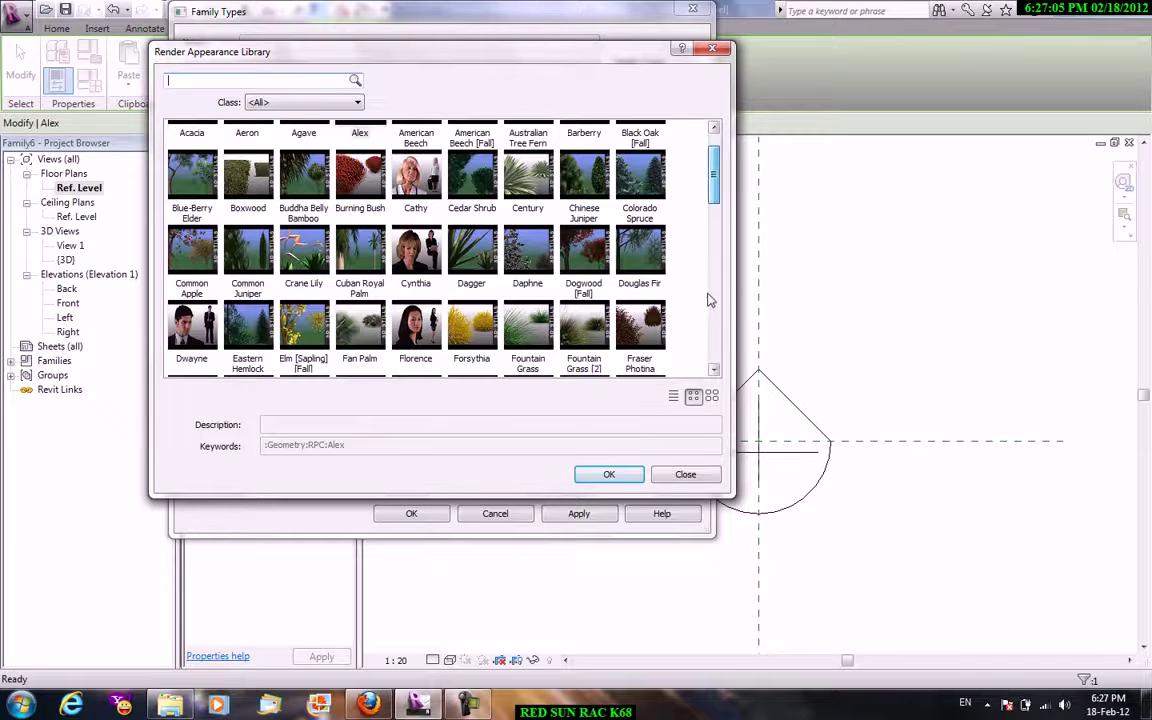
{"action": "scroll", "coordinate": [708, 300], "scroll_direction": "down", "scroll_amount": 5}
{"action": "scroll", "coordinate": [708, 300], "scroll_direction": "down", "scroll_amount": 1}
{"action": "scroll", "coordinate": [710, 320], "scroll_direction": "down", "scroll_amount": 1}
{"action": "scroll", "coordinate": [720, 340], "scroll_direction": "down", "scroll_amount": 2}
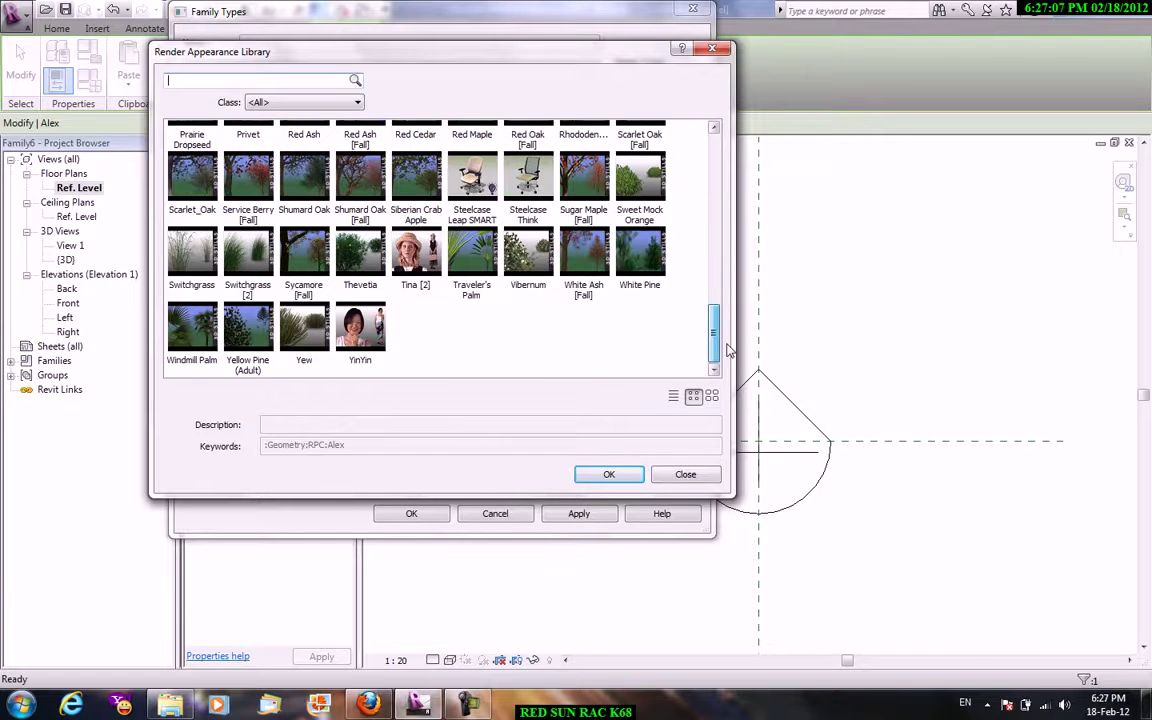
{"action": "scroll", "coordinate": [728, 350], "scroll_direction": "up", "scroll_amount": 5}
{"action": "scroll", "coordinate": [600, 300], "scroll_direction": "up", "scroll_amount": 3}
{"action": "scroll", "coordinate": [400, 220], "scroll_direction": "up", "scroll_amount": 1}
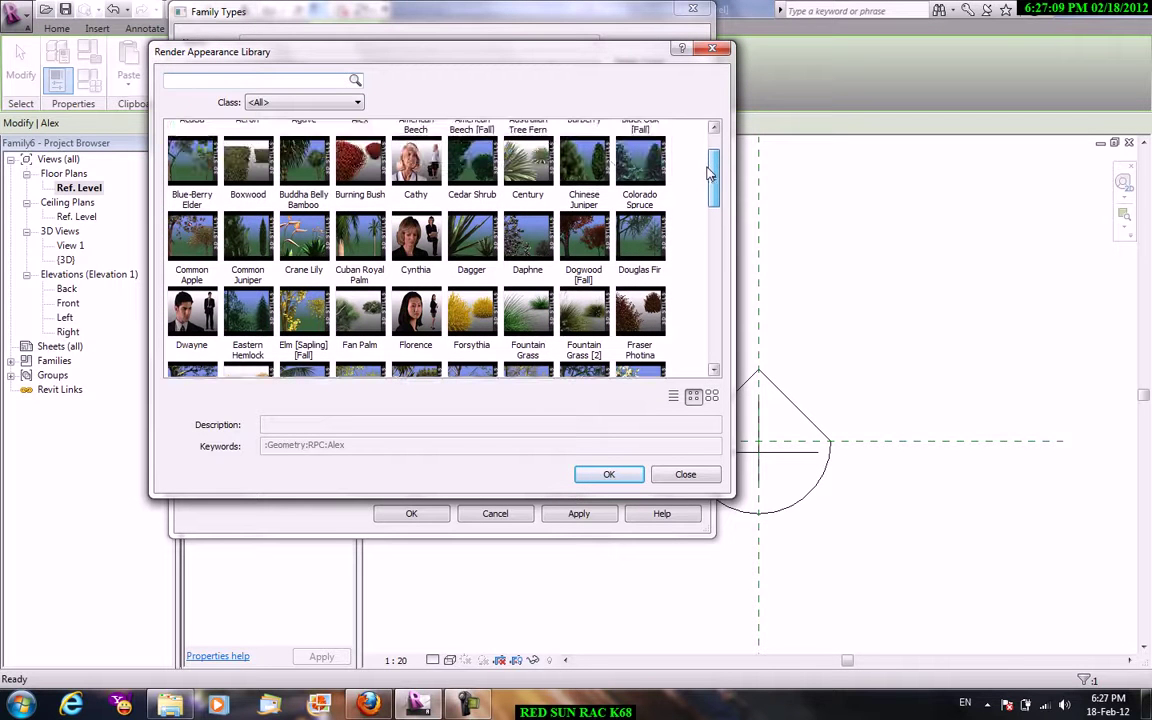
{"action": "left_click", "coordinate": [300, 165]}
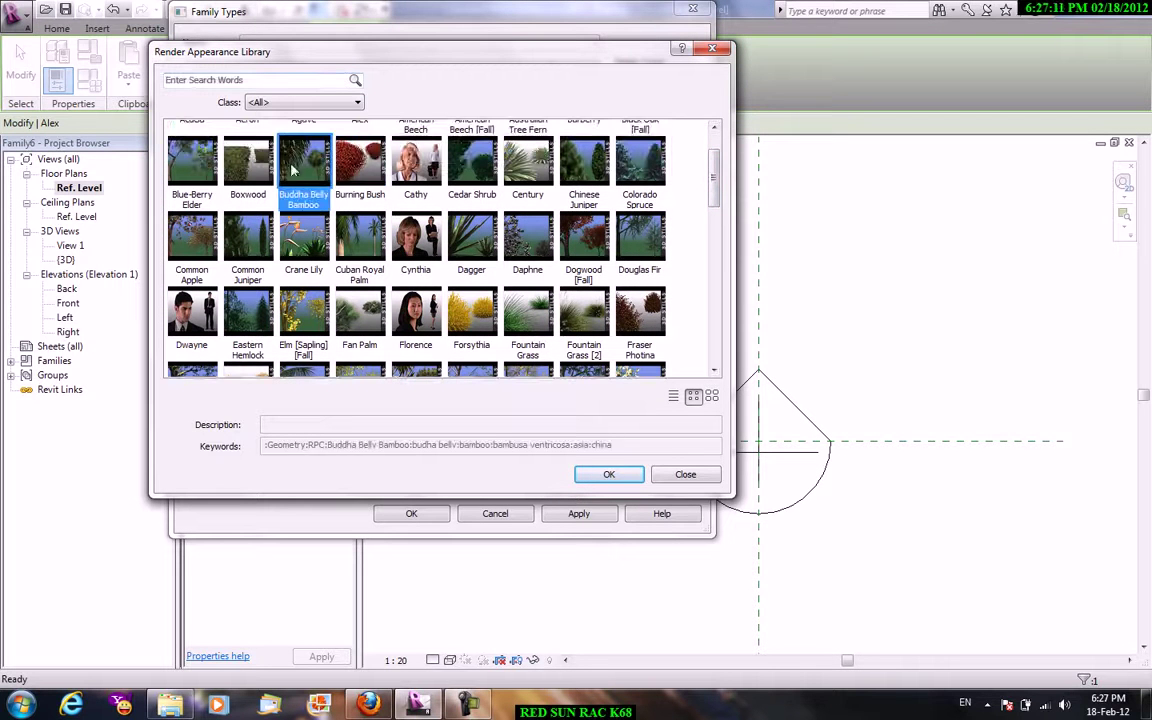
{"action": "left_click", "coordinate": [609, 474]}
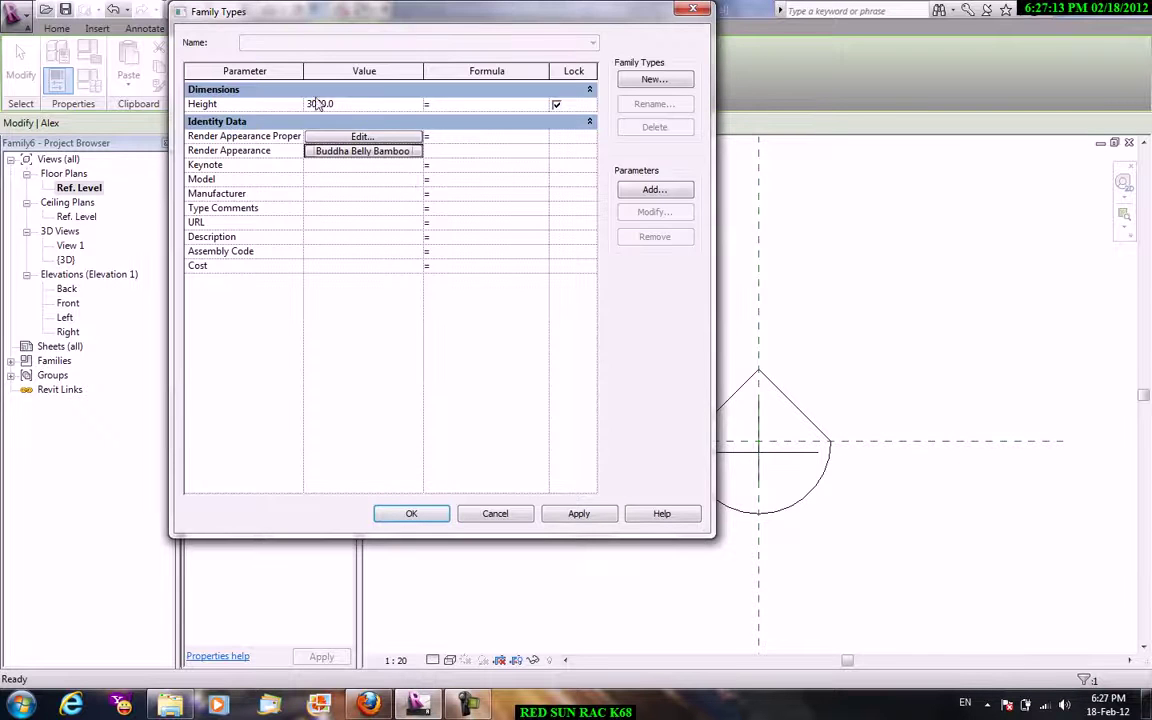
{"action": "left_click", "coordinate": [419, 515]}
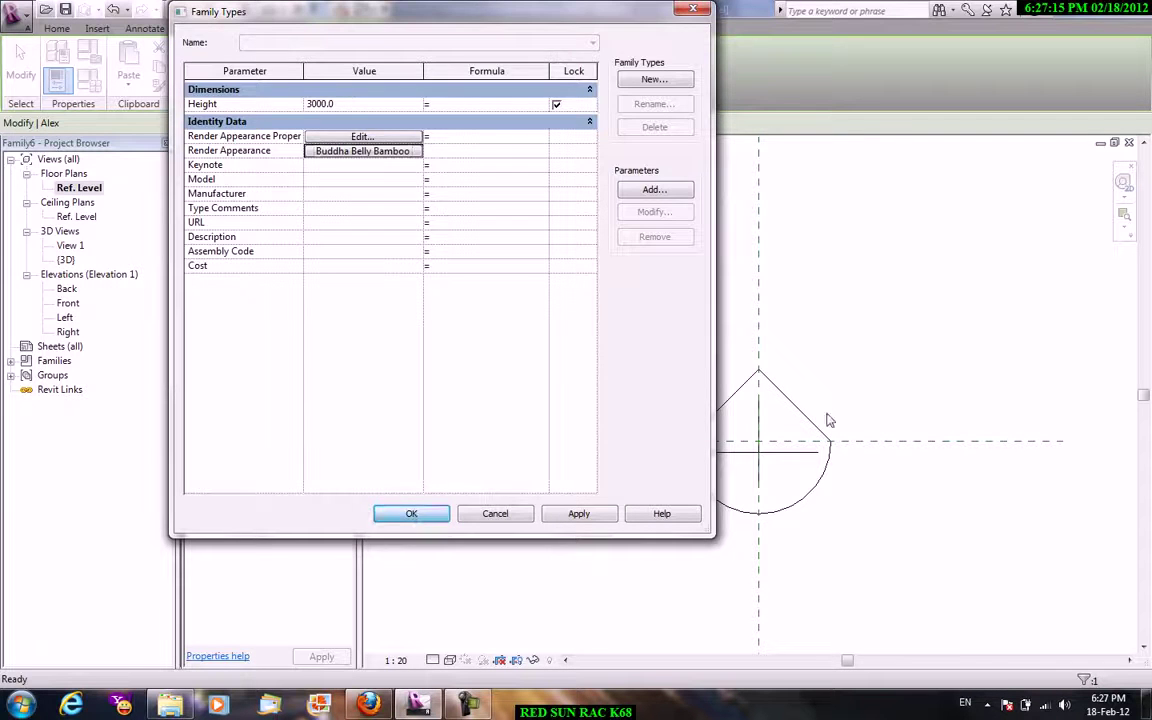
Load the bamboo family into Project1 and place two trees on the Level 1 plan.
{"action": "left_click", "coordinate": [550, 65]}
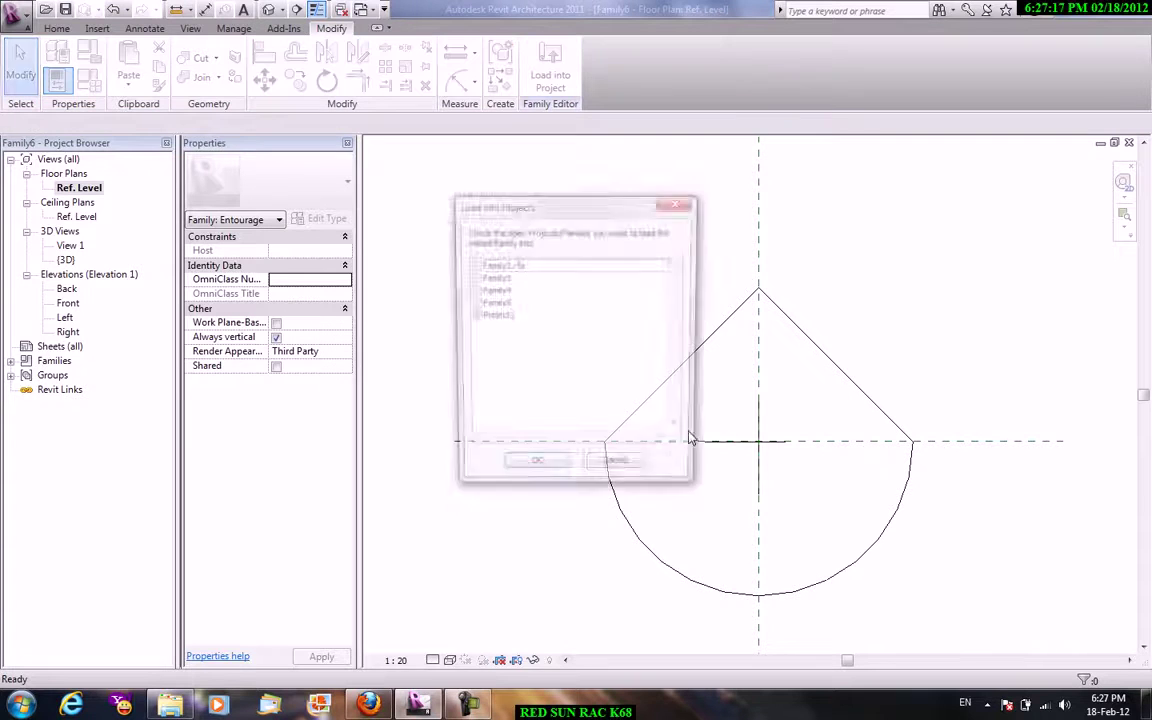
{"action": "left_click", "coordinate": [534, 471]}
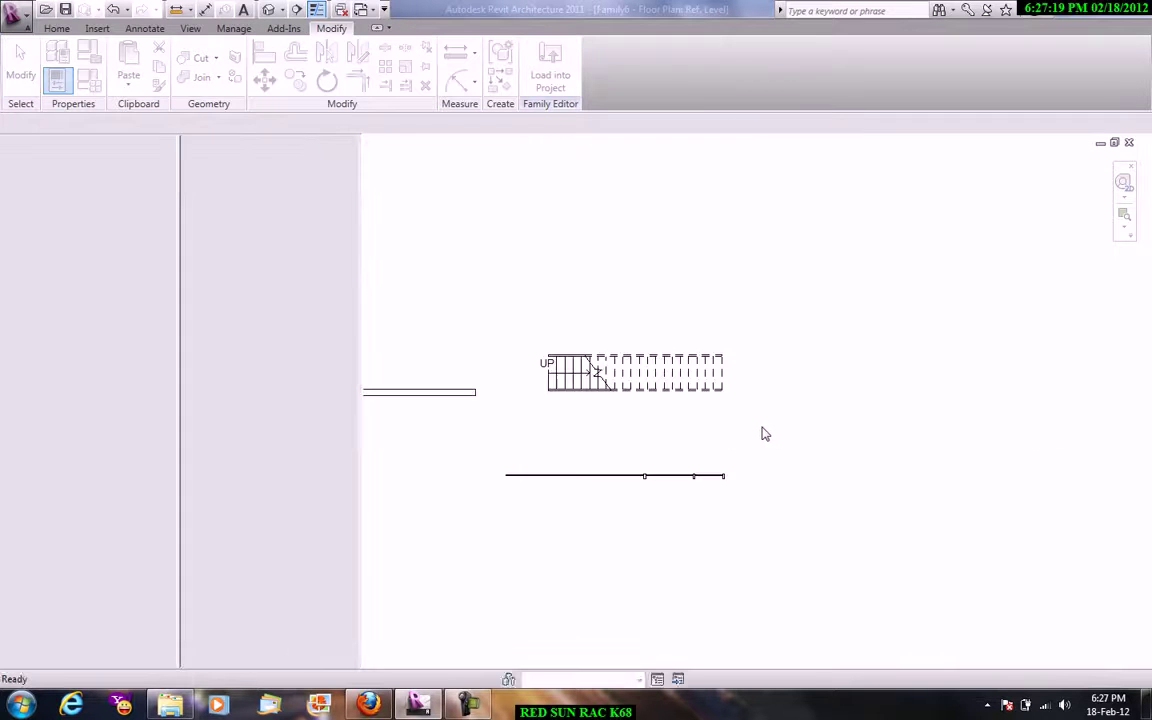
{"action": "left_click", "coordinate": [813, 455]}
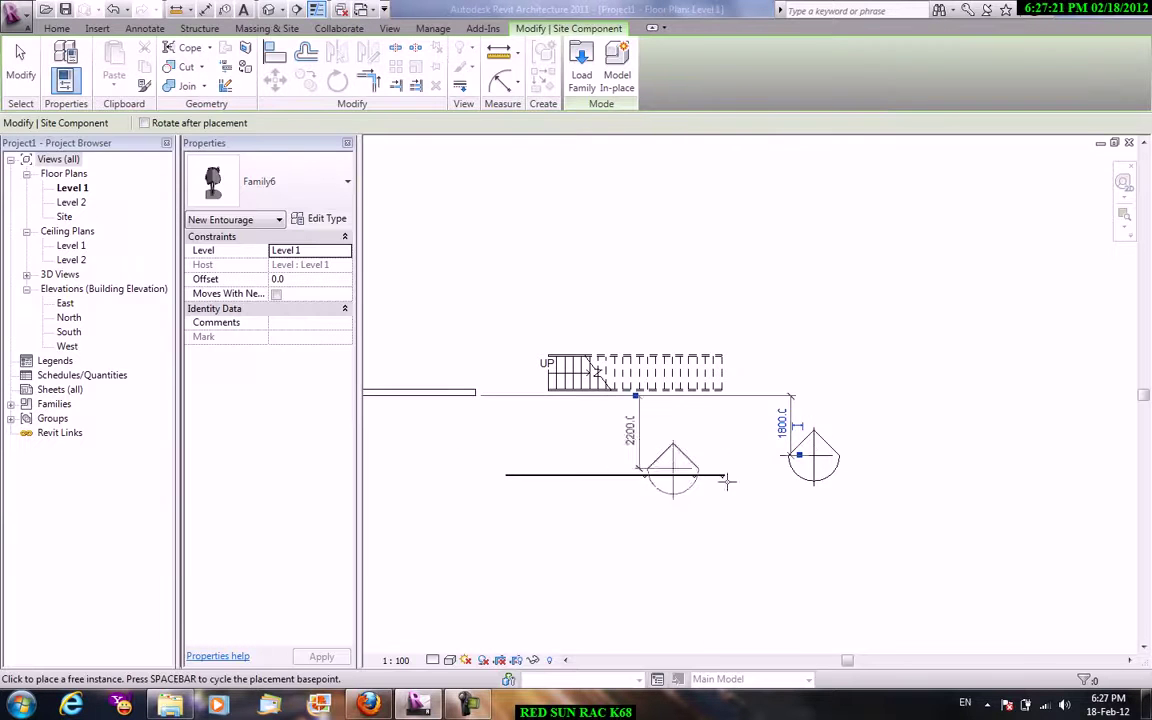
{"action": "right_click", "coordinate": [761, 304]}
{"action": "key", "text": "Escape"}
{"action": "right_click", "coordinate": [784, 307]}
{"action": "left_click", "coordinate": [812, 319]}
Open the project's {3D} view to see the bamboo trees beside the stair and wall.
{"action": "double_click", "coordinate": [62, 274]}
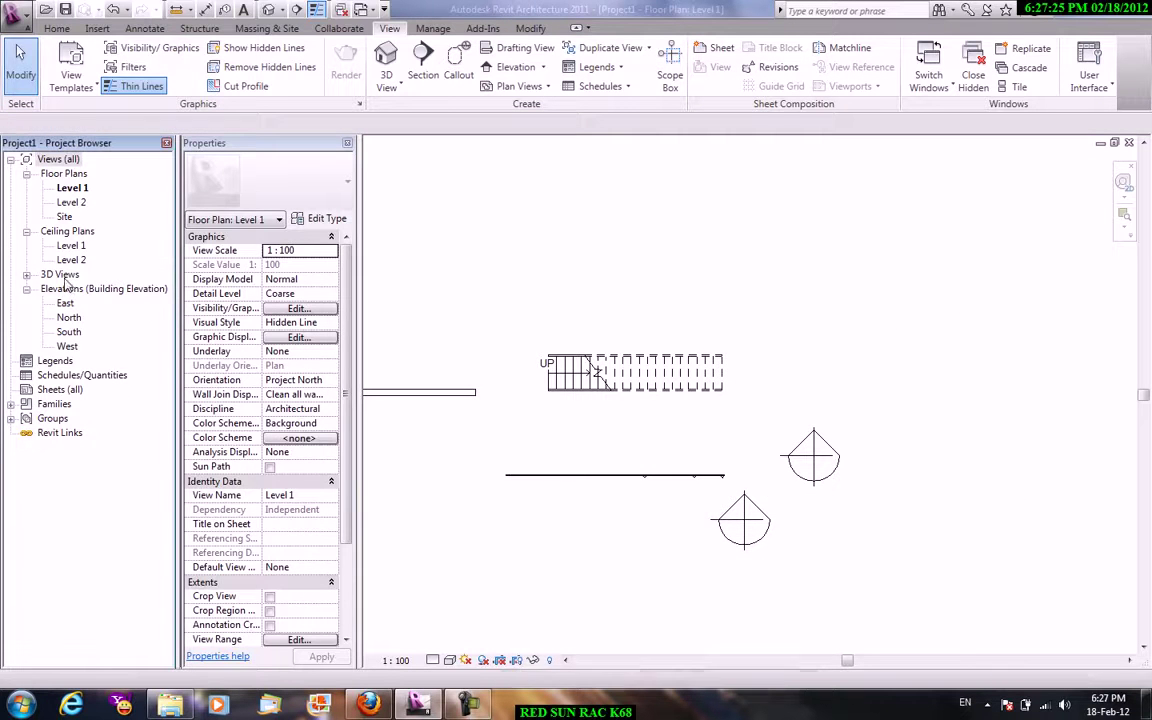
{"action": "double_click", "coordinate": [66, 289]}
{"action": "scroll", "coordinate": [912, 392], "scroll_direction": "down", "scroll_amount": 2}
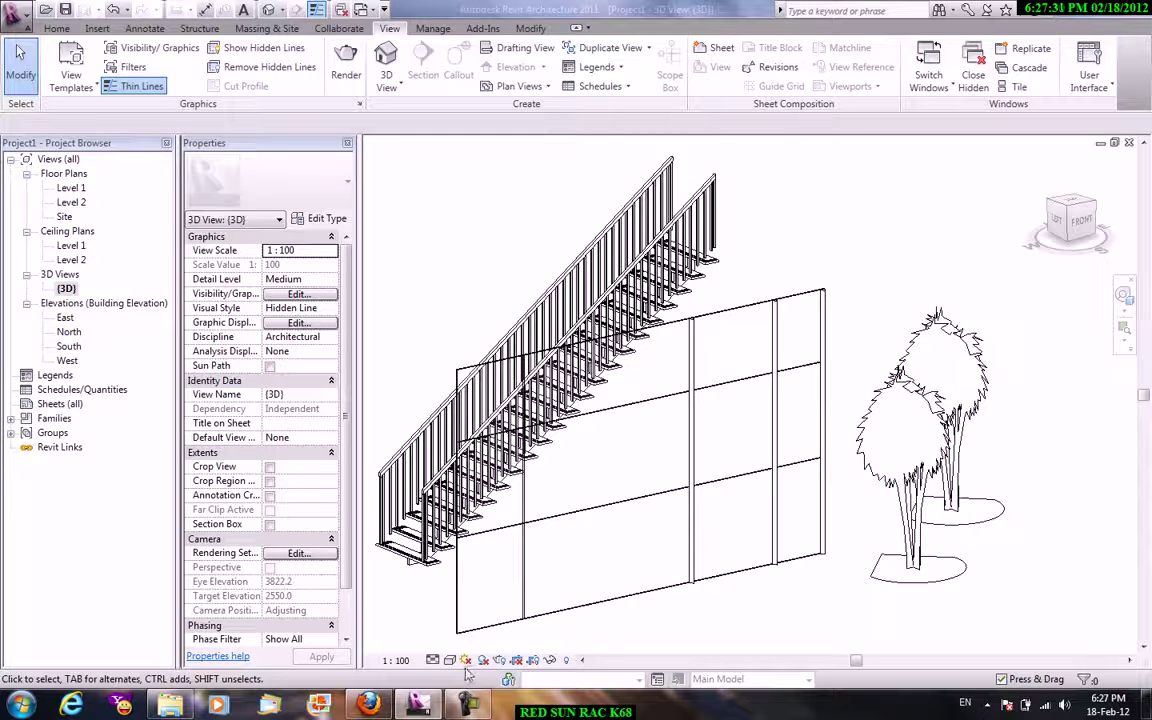
In the Rendering dialog, set Quality to Medium and enable Region rendering.
{"action": "left_click", "coordinate": [499, 660]}
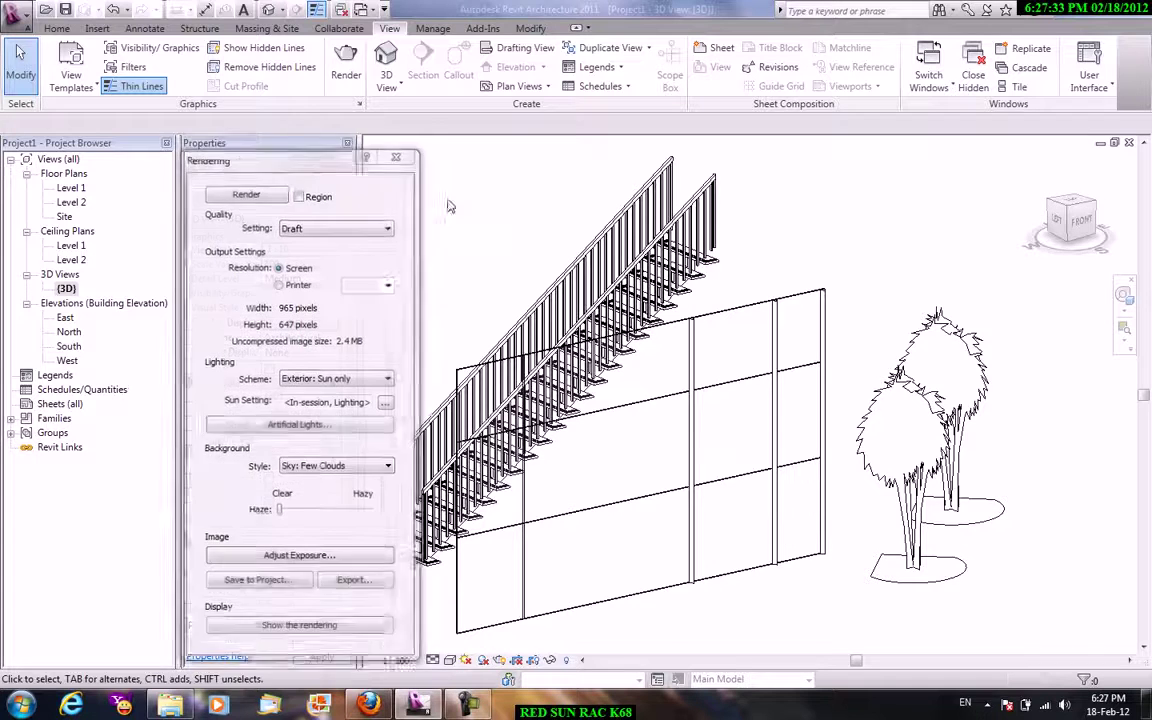
{"action": "left_click_drag", "start_coordinate": [275, 147], "coordinate": [237, 75]}
{"action": "left_click", "coordinate": [228, 127]}
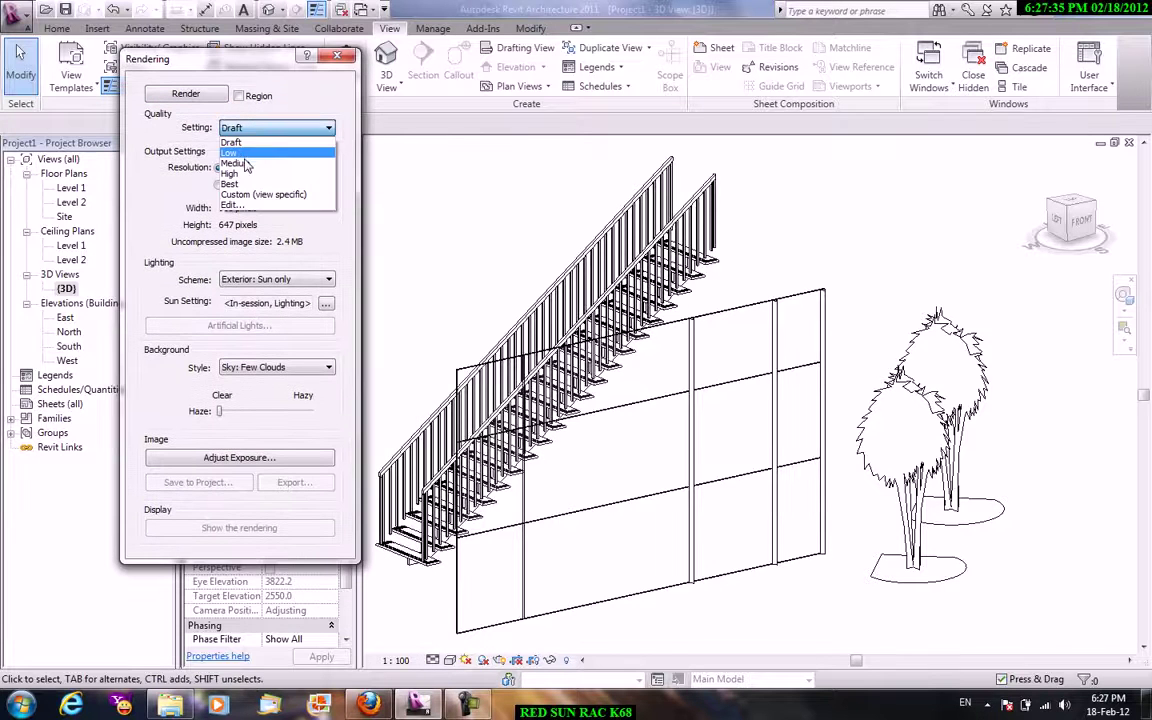
{"action": "left_click", "coordinate": [245, 148]}
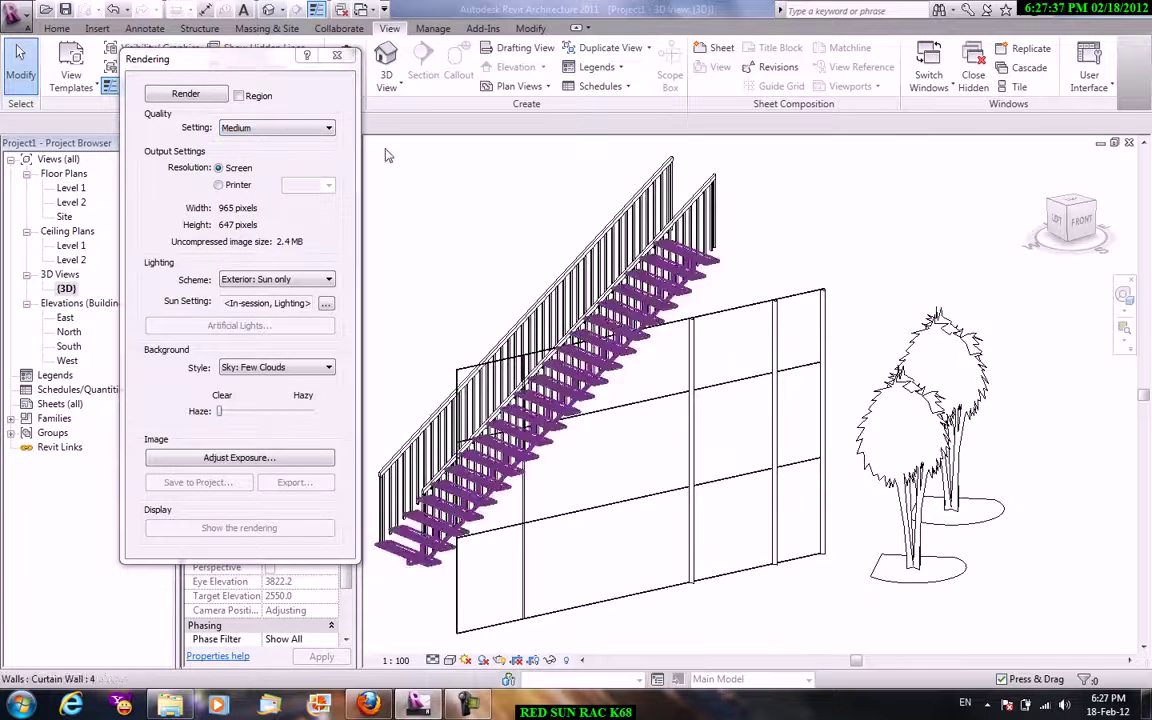
{"action": "left_click", "coordinate": [238, 95]}
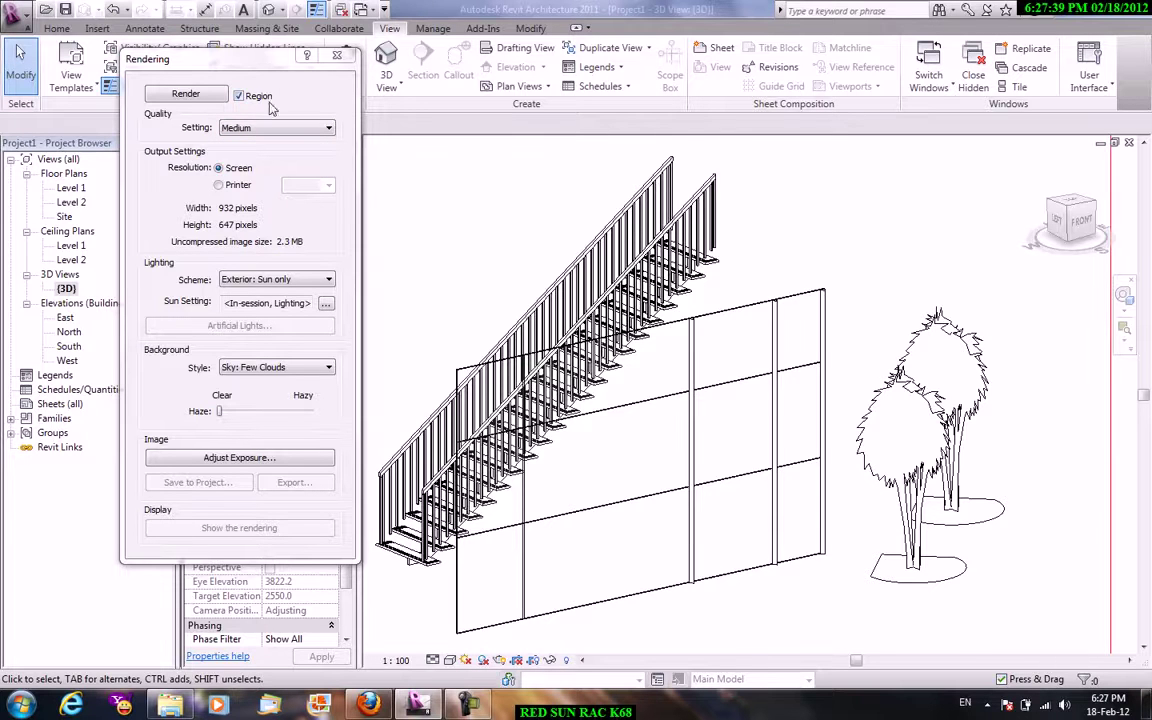
Resize the render region around the stair, curtain wall and trees, then start the render.
{"action": "scroll", "coordinate": [790, 250], "scroll_direction": "down", "scroll_amount": 2}
{"action": "scroll", "coordinate": [805, 244], "scroll_direction": "down", "scroll_amount": 3}
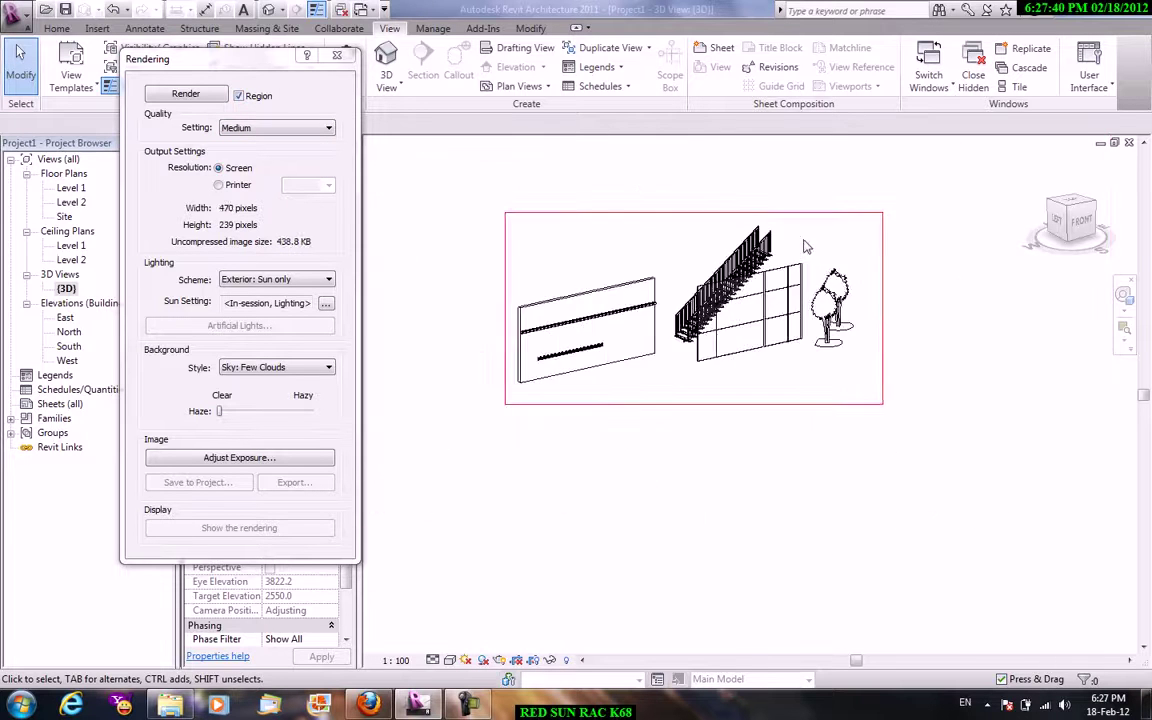
{"action": "left_click", "coordinate": [566, 242]}
{"action": "mouse_move", "coordinate": [545, 432]}
{"action": "left_mouse_down"}
{"action": "mouse_move", "coordinate": [733, 419]}
{"action": "mouse_move", "coordinate": [702, 416]}
{"action": "left_mouse_up"}
{"action": "scroll", "coordinate": [894, 223], "scroll_direction": "up", "scroll_amount": 2}
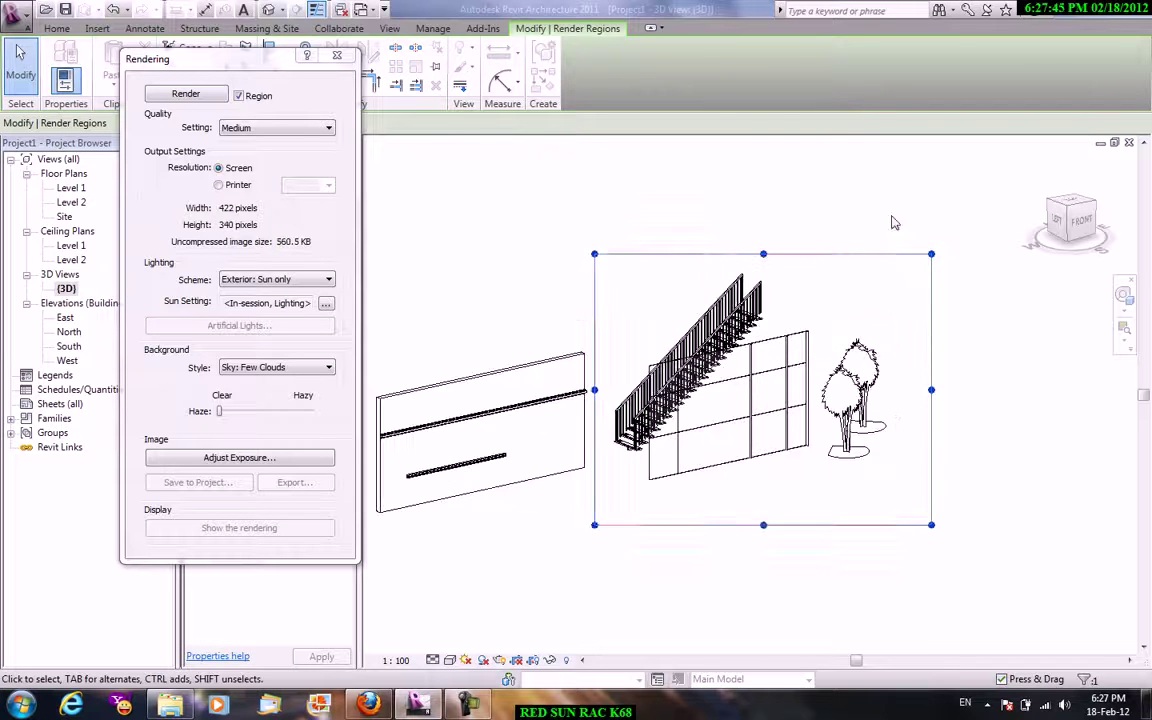
{"action": "left_click", "coordinate": [894, 223]}
{"action": "scroll", "coordinate": [874, 290], "scroll_direction": "up", "scroll_amount": 2}
{"action": "scroll", "coordinate": [848, 310], "scroll_direction": "up", "scroll_amount": 2}
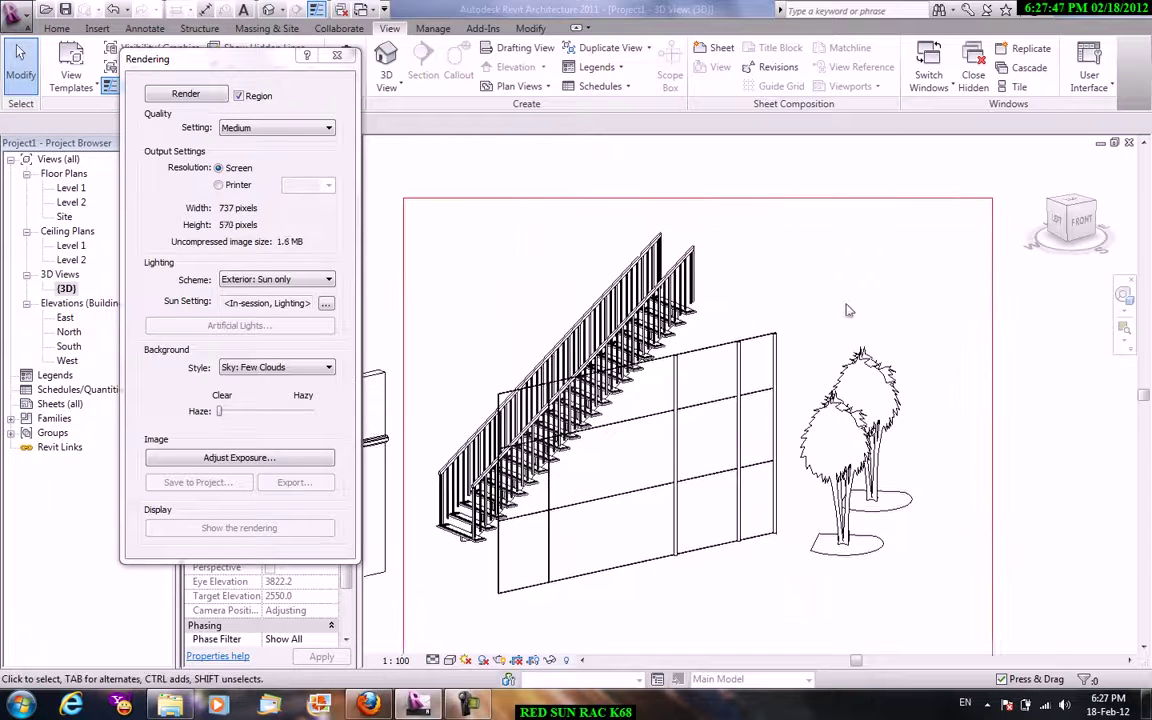
{"action": "left_click", "coordinate": [186, 93]}
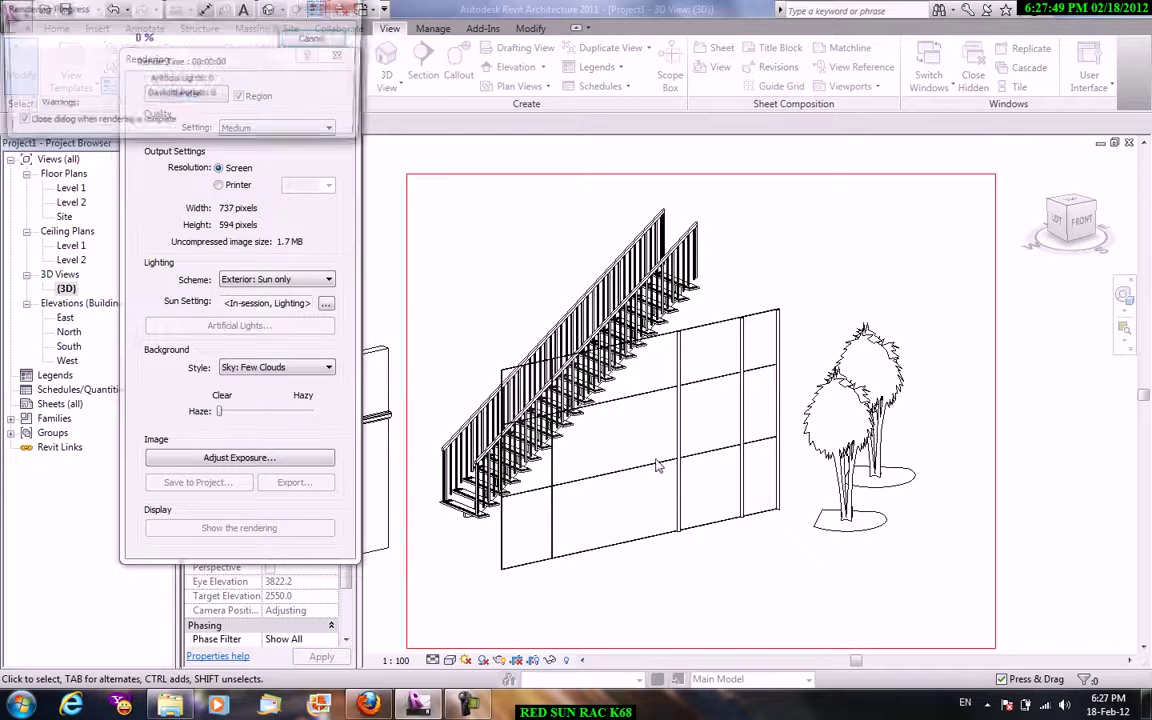
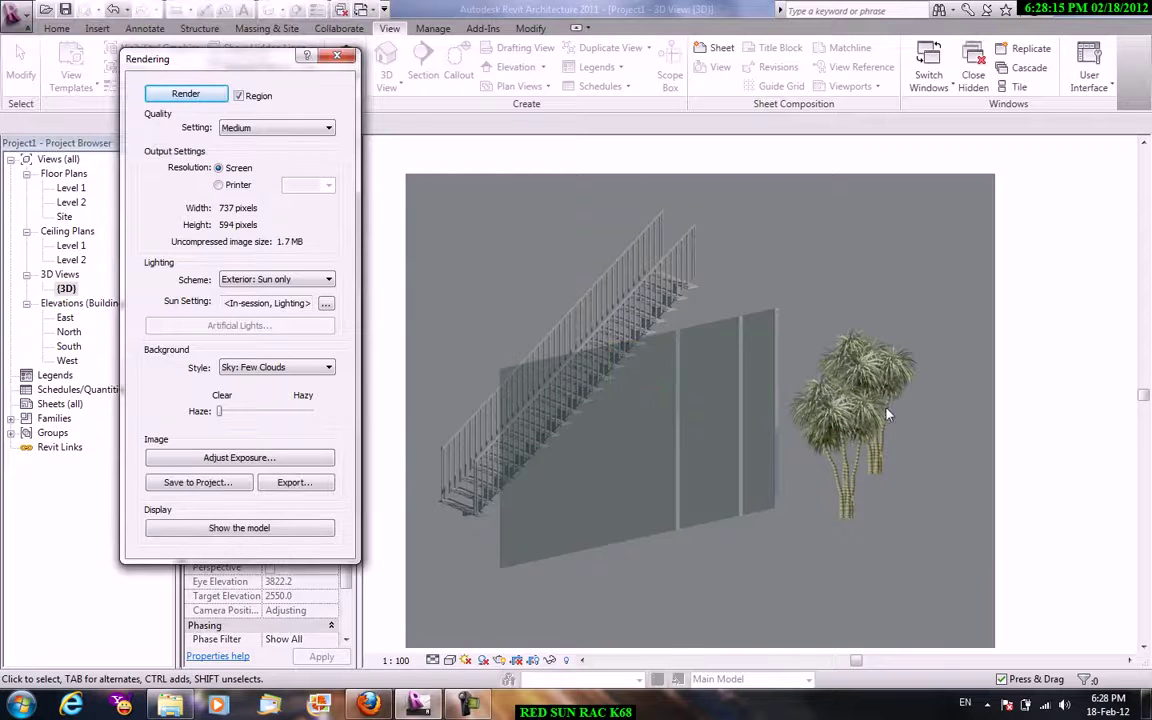
Save the rendered image into the project and close the Rendering dialog.
{"action": "left_click", "coordinate": [241, 489]}
{"action": "left_click", "coordinate": [600, 378]}
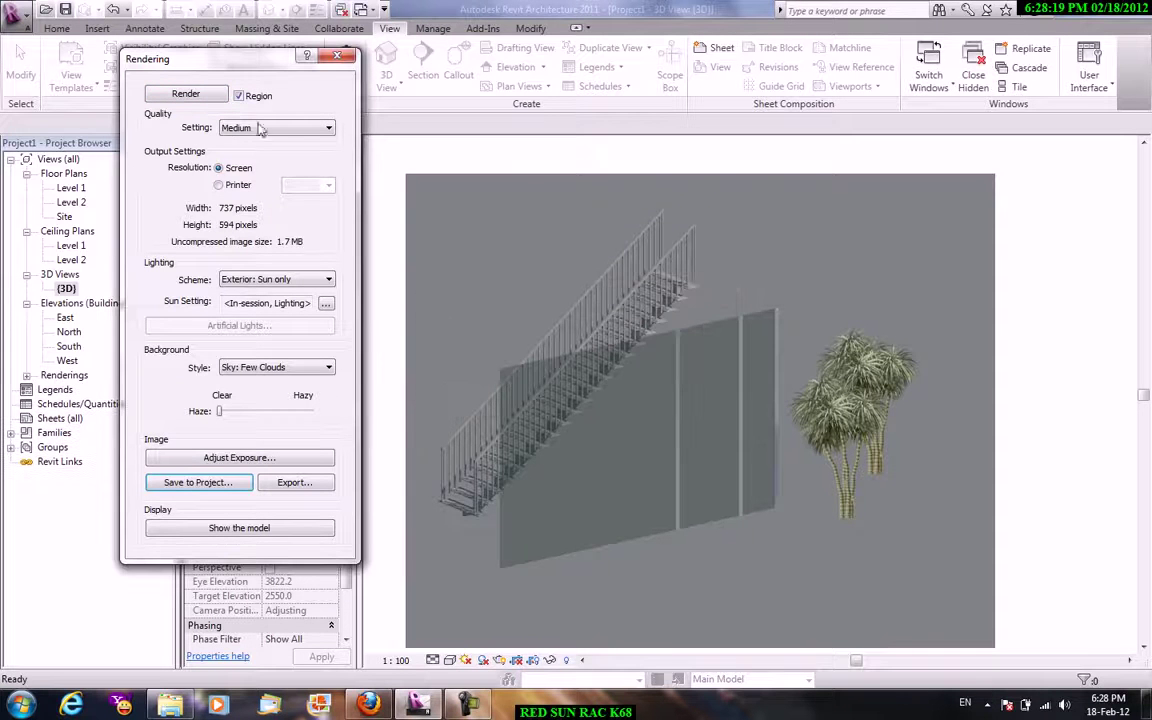
{"action": "left_click", "coordinate": [339, 56]}
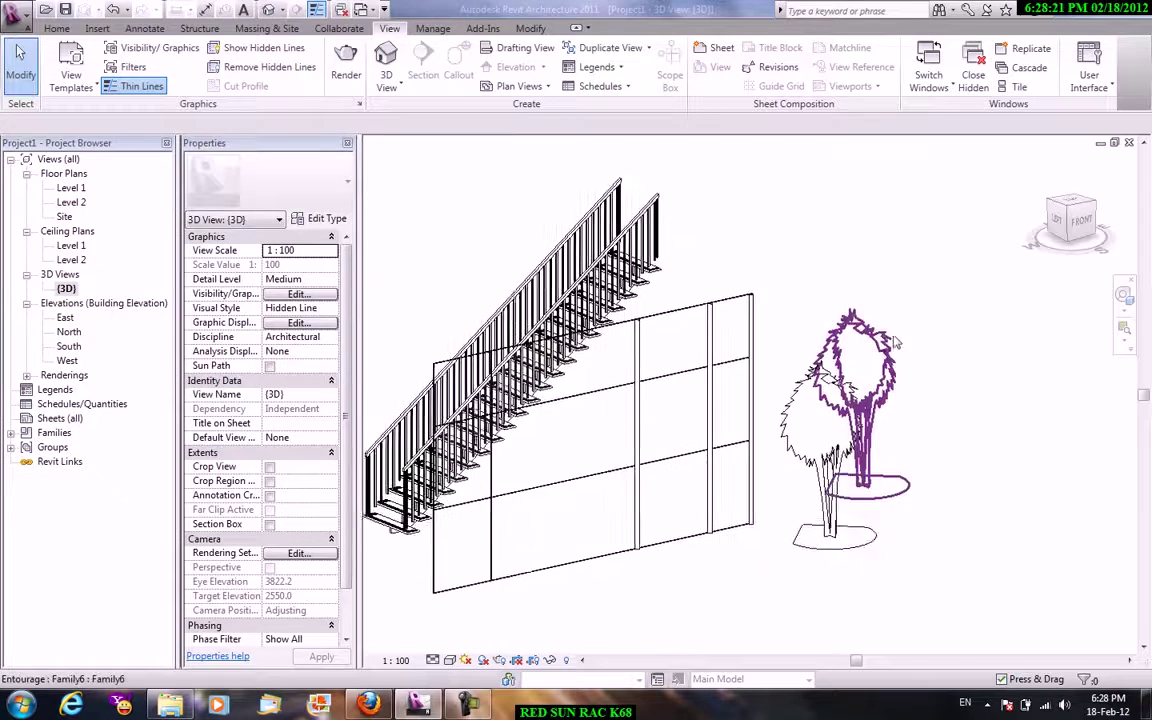
Create a new family from the Metric Column template.
{"action": "left_click", "coordinate": [17, 22]}
{"action": "mouse_move", "coordinate": [52, 73]}
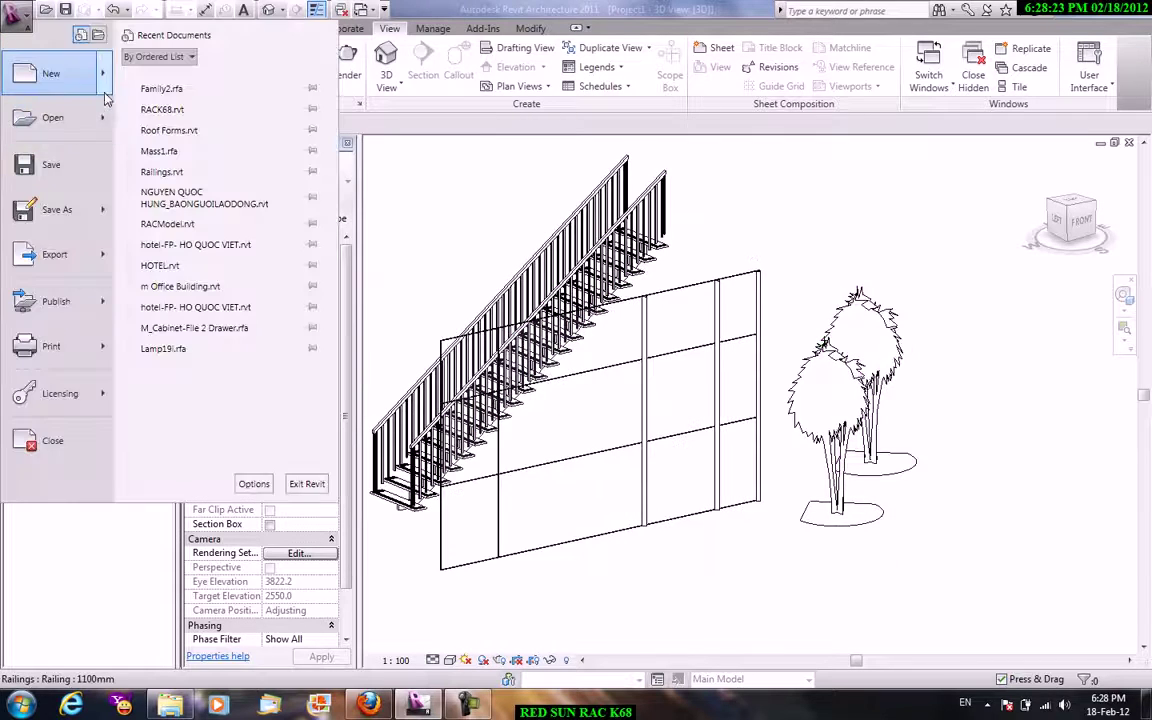
{"action": "left_click", "coordinate": [187, 147]}
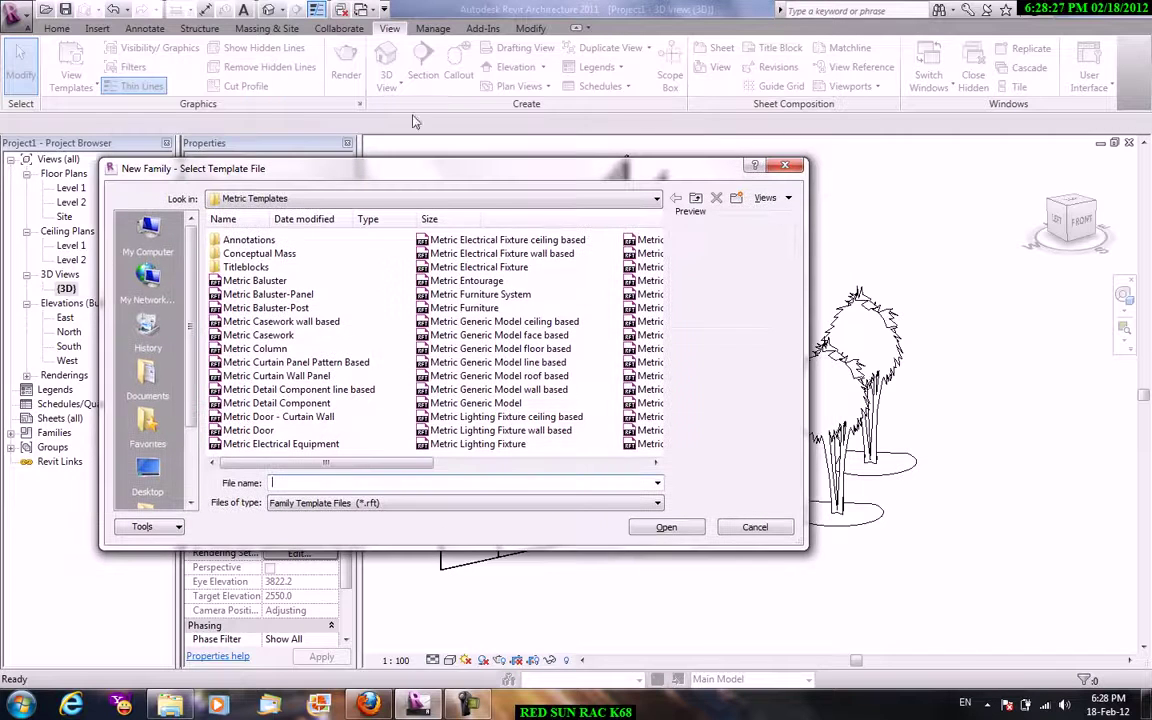
{"action": "left_click", "coordinate": [573, 463]}
{"action": "left_click", "coordinate": [545, 463]}
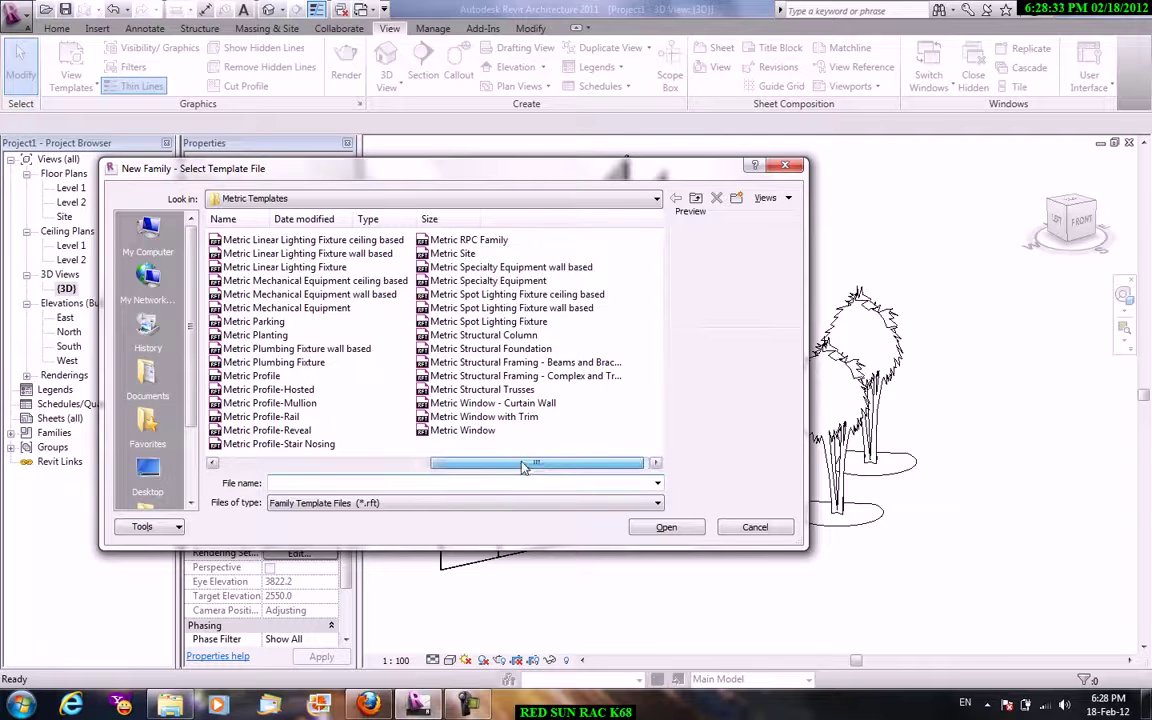
{"action": "left_click_drag", "start_coordinate": [522, 467], "coordinate": [354, 467]}
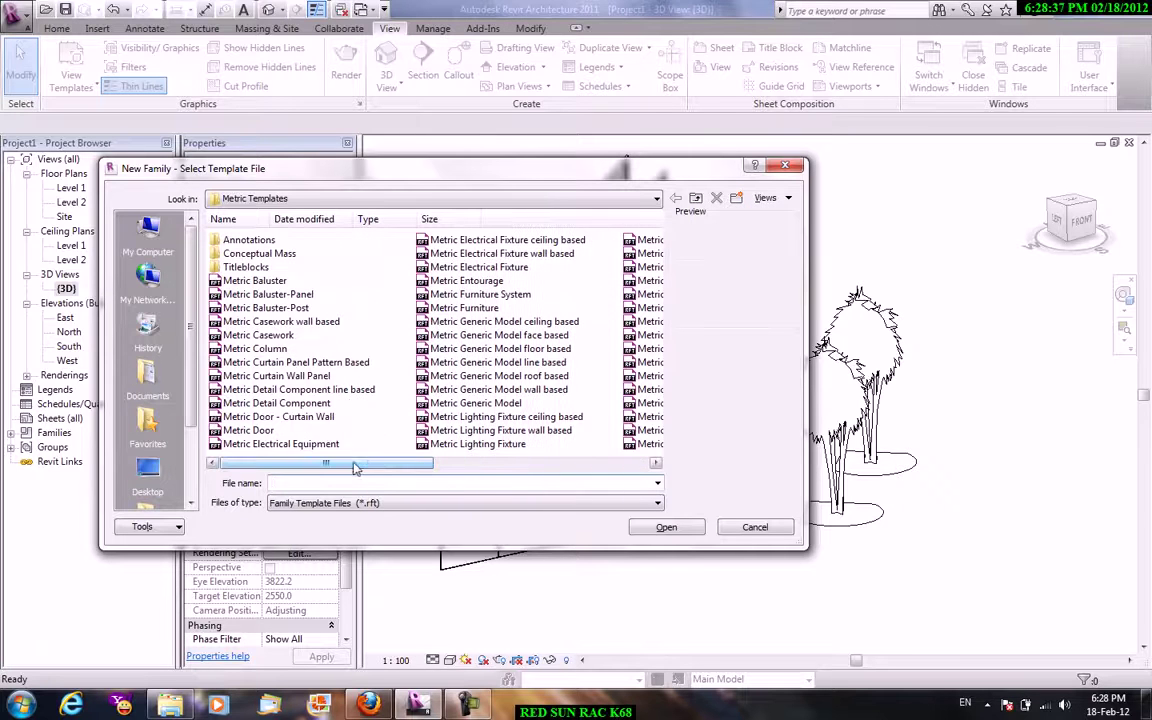
{"action": "left_click", "coordinate": [258, 348]}
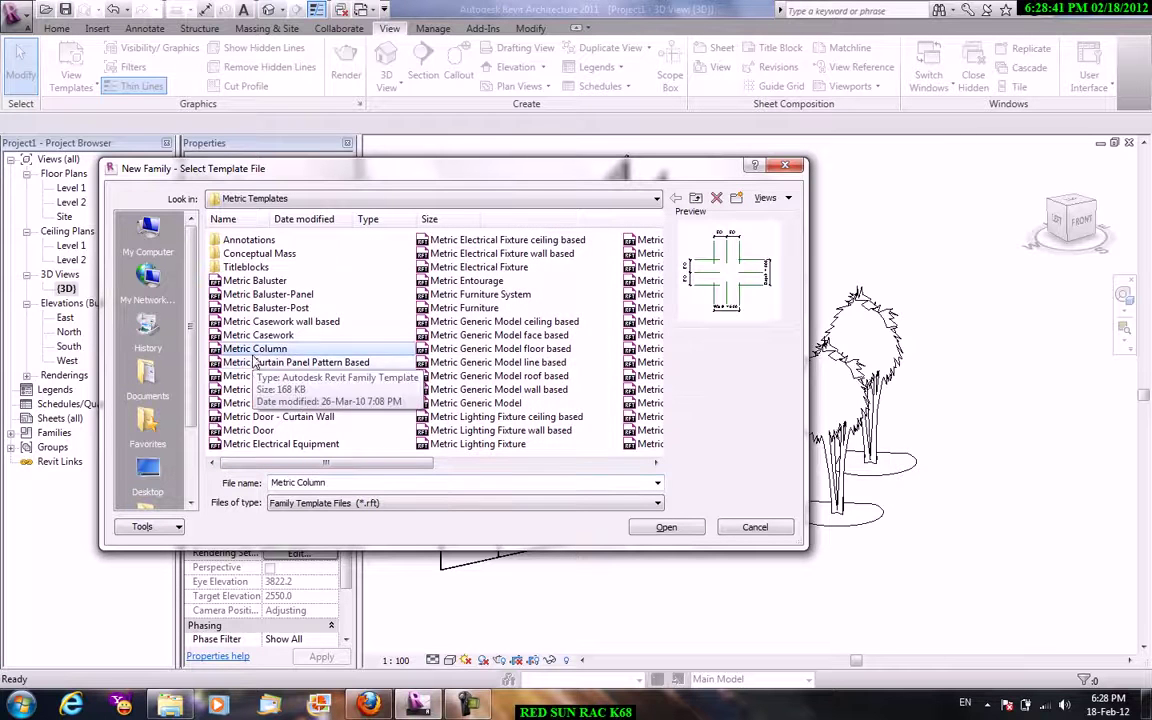
{"action": "left_click_drag", "start_coordinate": [373, 463], "coordinate": [640, 472]}
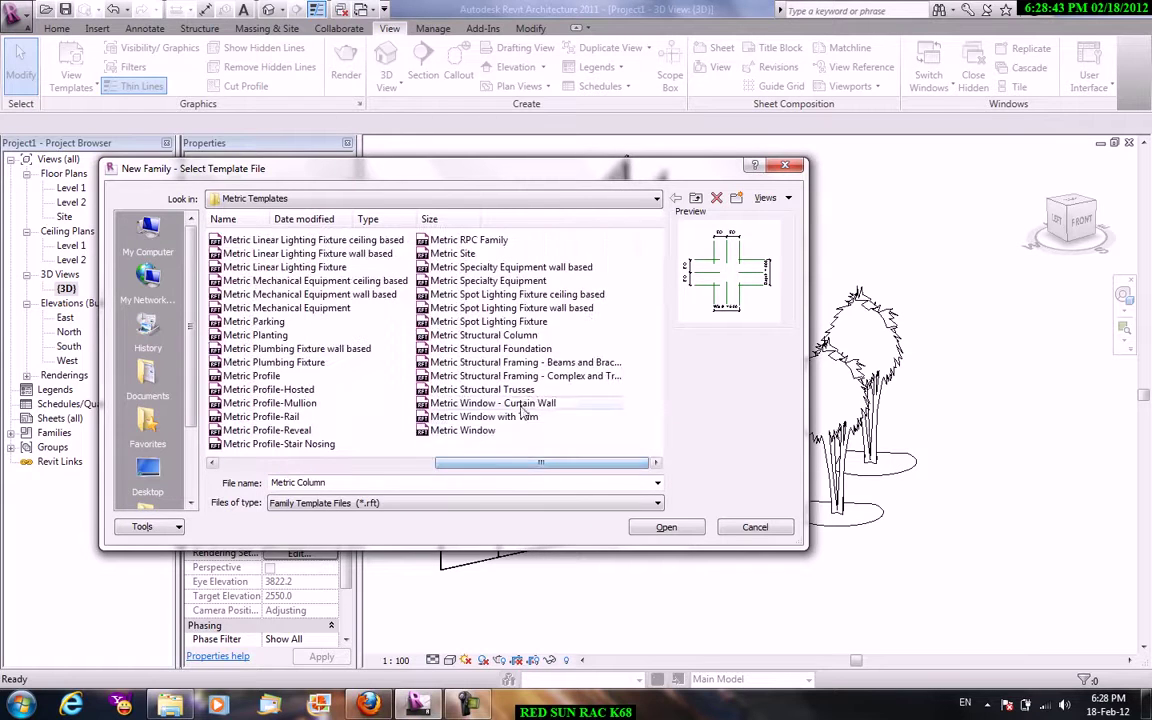
{"action": "left_click", "coordinate": [529, 336]}
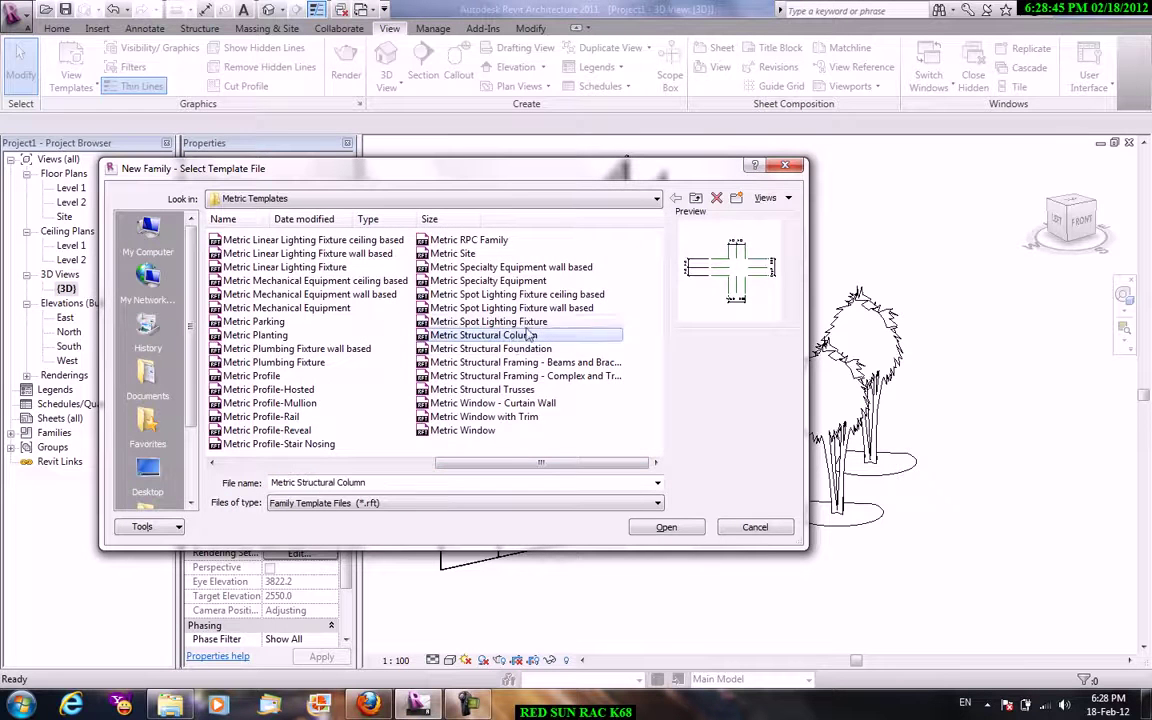
{"action": "left_click", "coordinate": [503, 349]}
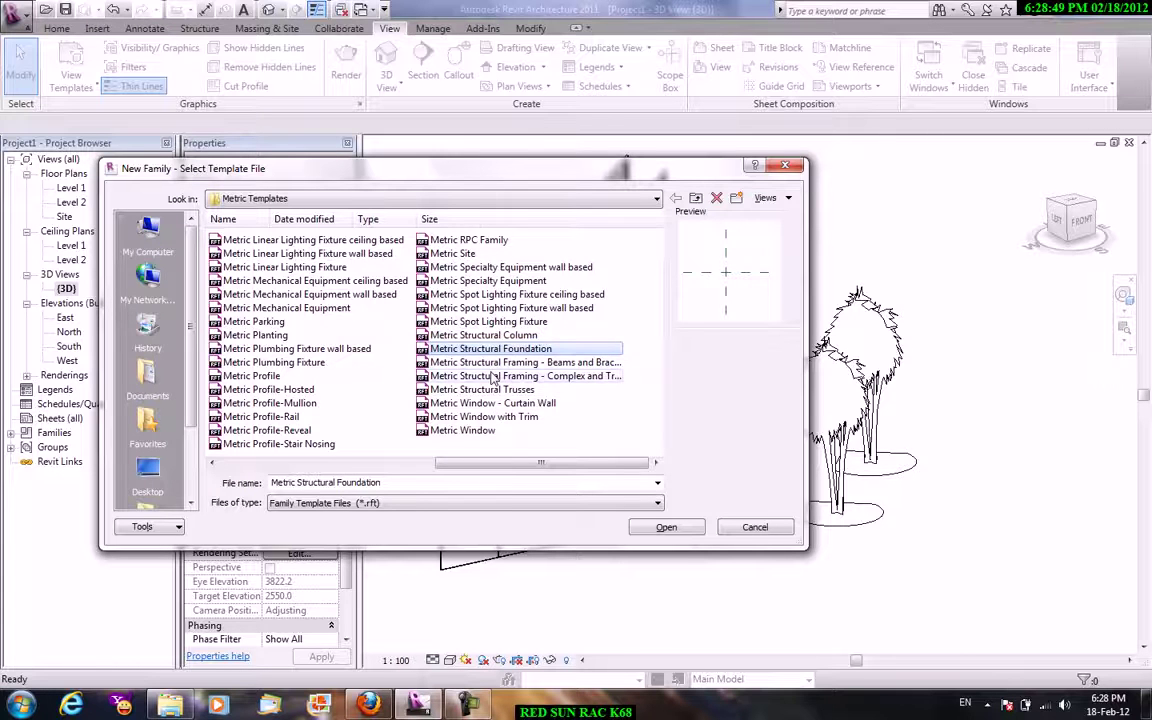
{"action": "left_click", "coordinate": [487, 337]}
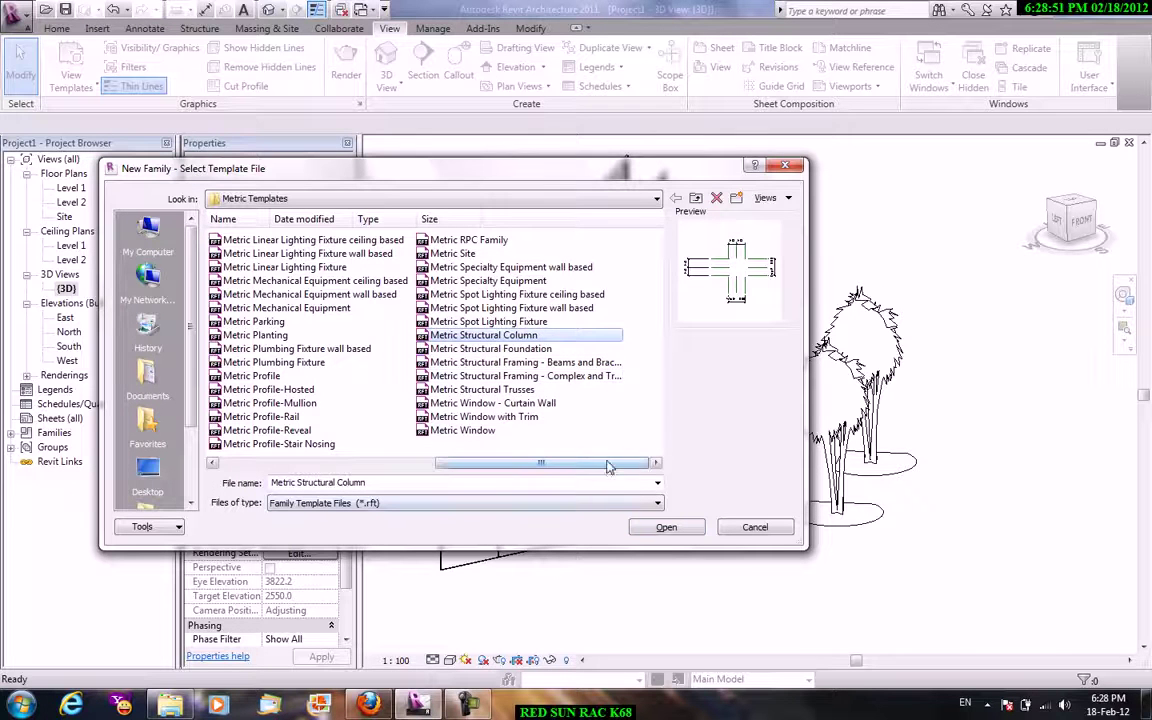
{"action": "left_click", "coordinate": [304, 463]}
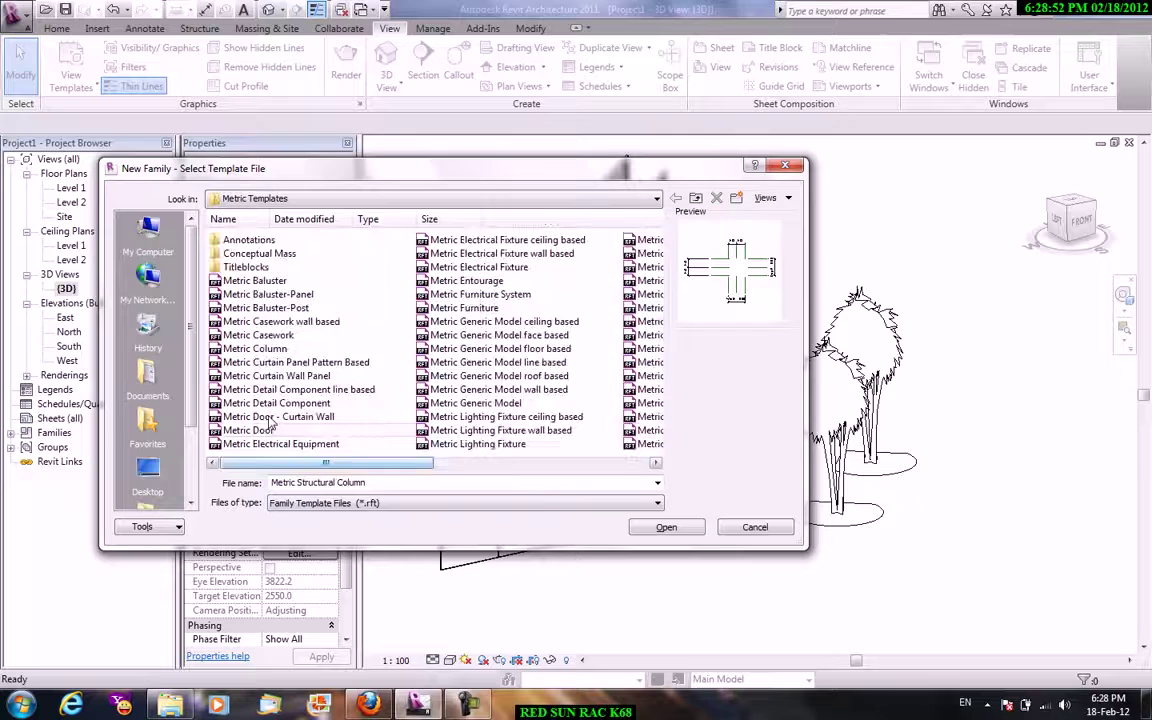
{"action": "left_click", "coordinate": [258, 348]}
{"action": "left_click", "coordinate": [666, 527]}
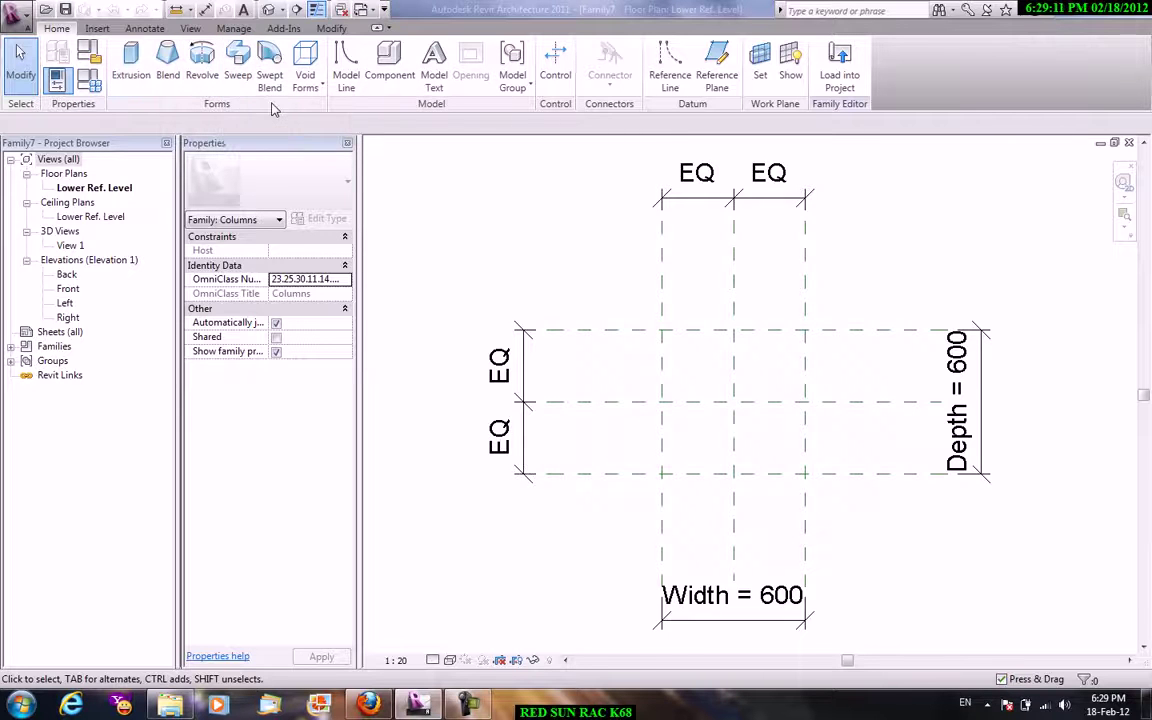
Start a solid extrusion and sketch a 360 × 420 rectangle inside the column reference planes.
{"action": "left_click", "coordinate": [131, 65]}
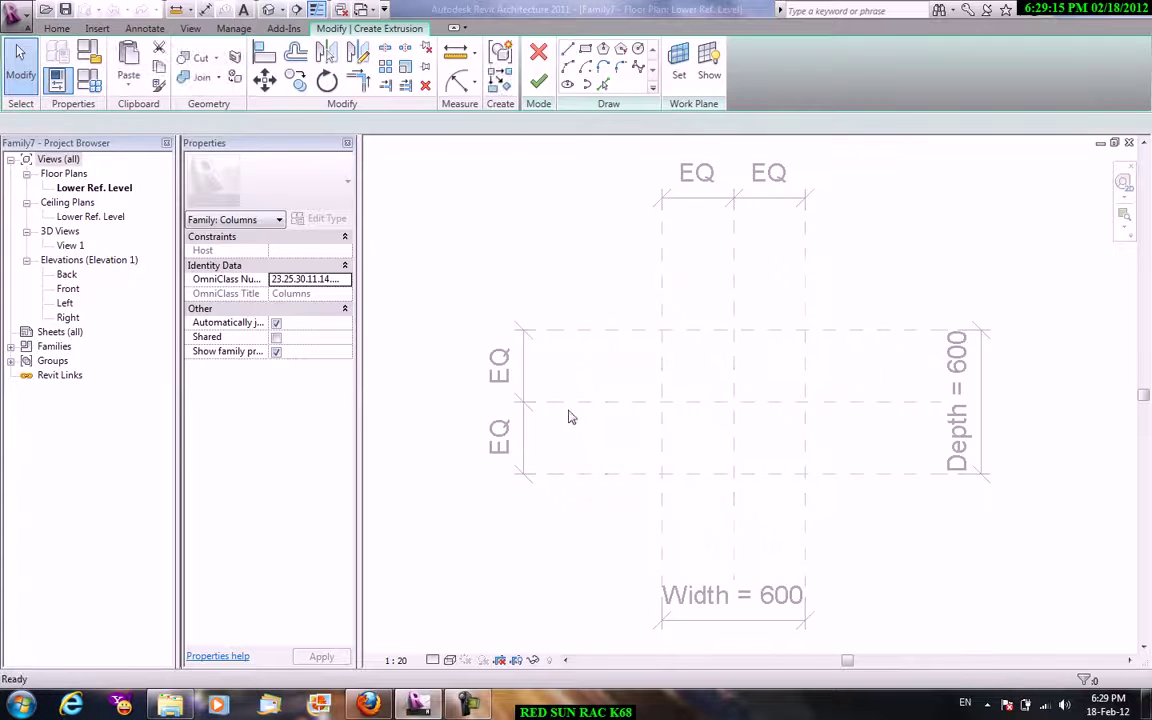
{"action": "left_click", "coordinate": [585, 50]}
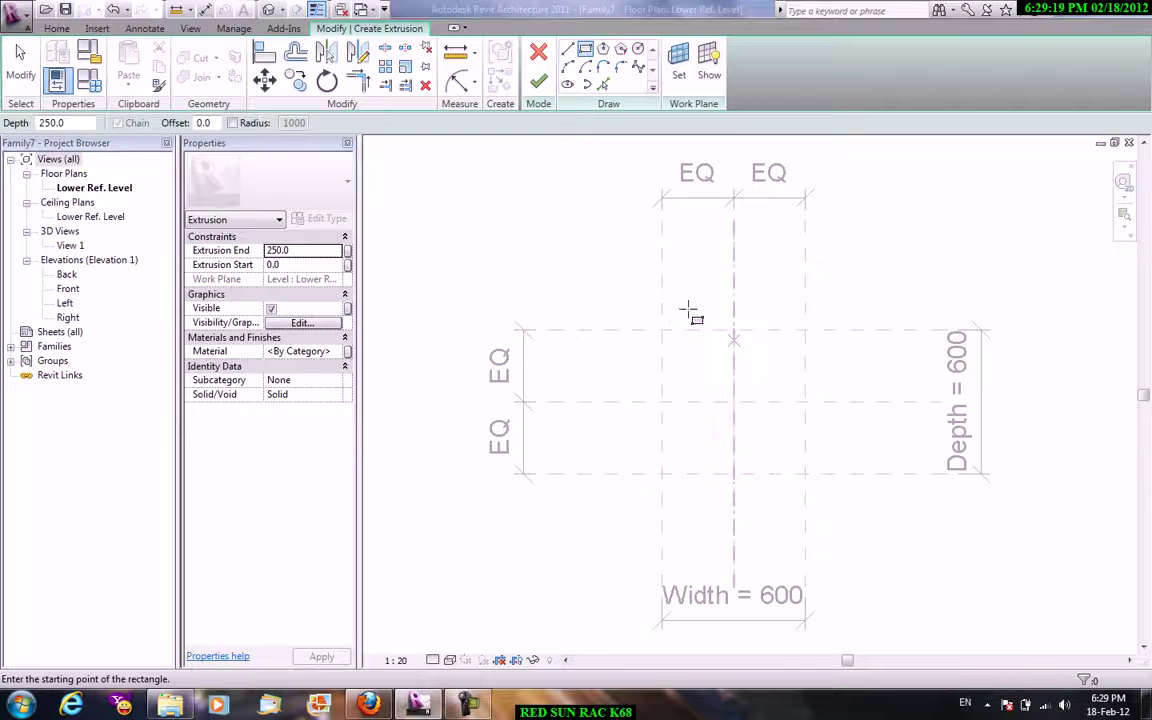
{"action": "left_click", "coordinate": [690, 350]}
{"action": "right_click", "coordinate": [596, 281]}
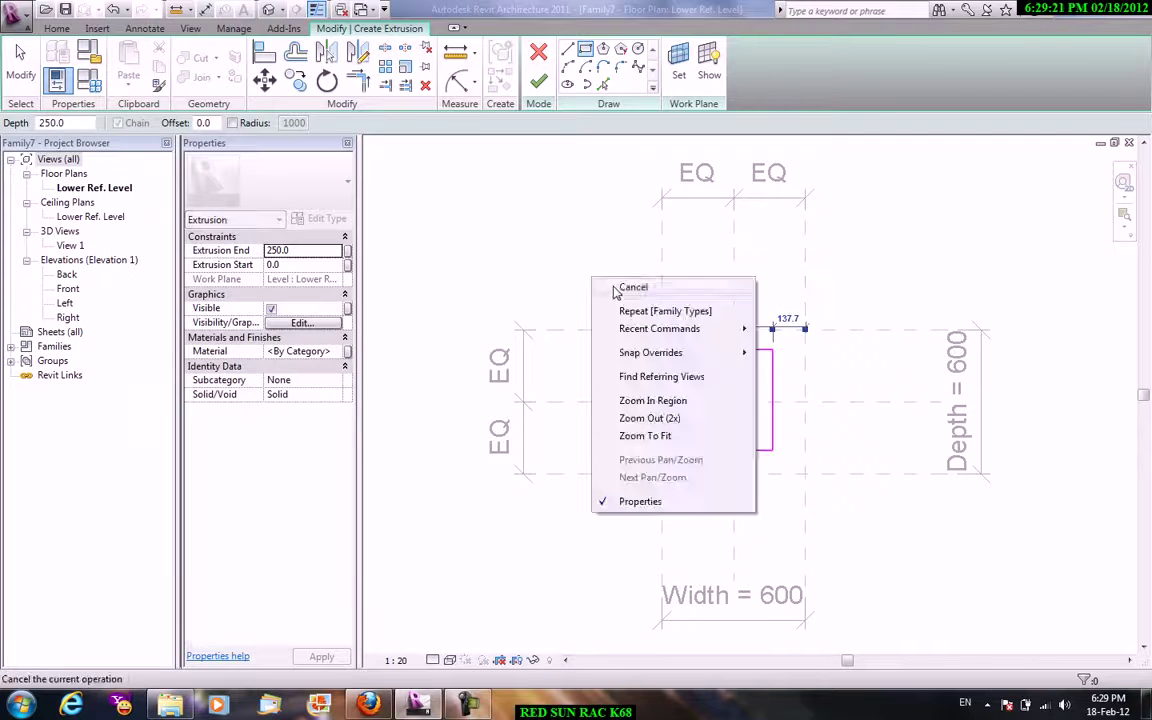
{"action": "left_click", "coordinate": [616, 289]}
{"action": "right_click", "coordinate": [552, 262]}
{"action": "left_click", "coordinate": [566, 262]}
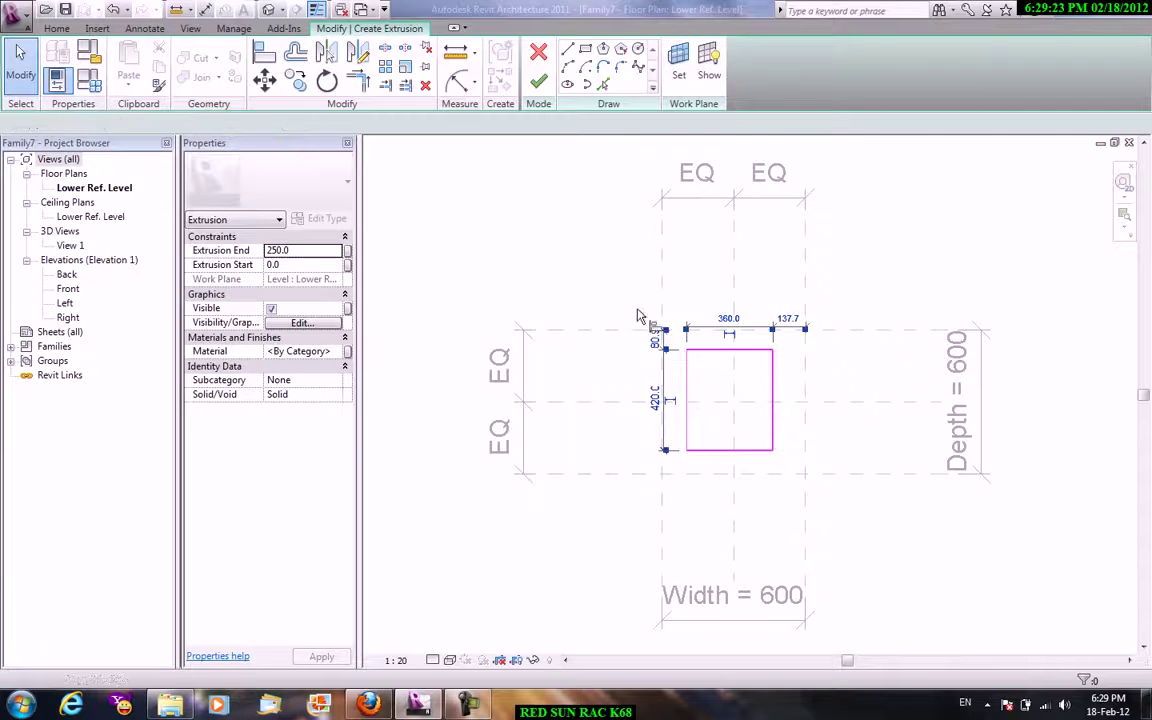
Use AL to align the rectangle's top, left, right and bottom edges to the outer reference planes.
{"action": "key", "text": "a"}
{"action": "key", "text": "l"}
{"action": "left_click", "coordinate": [681, 331]}
{"action": "left_click", "coordinate": [728, 350]}
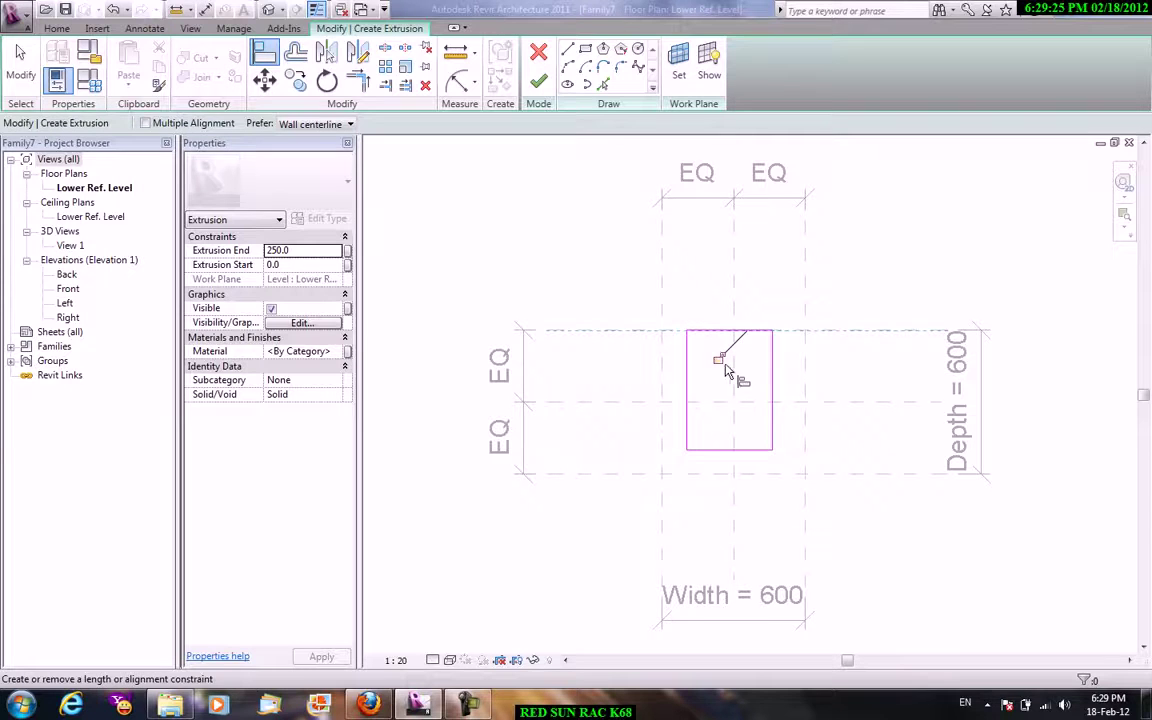
{"action": "left_click", "coordinate": [660, 378]}
{"action": "left_click", "coordinate": [687, 390]}
{"action": "left_click", "coordinate": [805, 393]}
{"action": "left_click", "coordinate": [773, 393]}
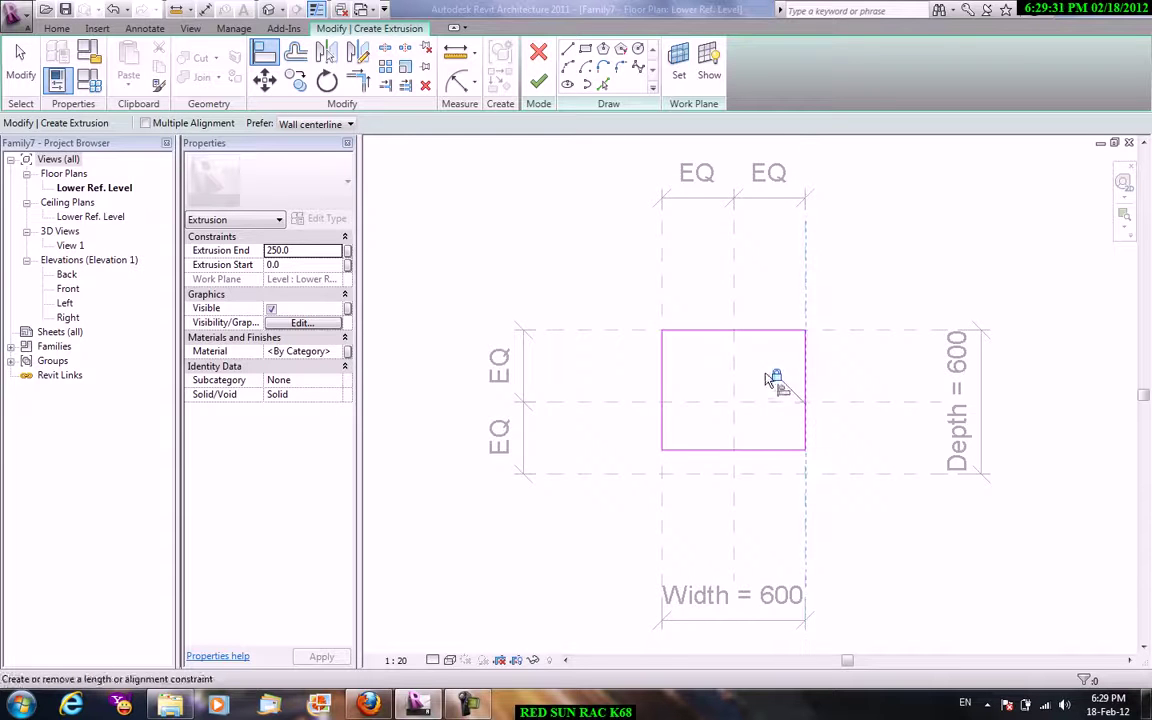
{"action": "left_click", "coordinate": [731, 474]}
{"action": "left_click", "coordinate": [708, 449]}
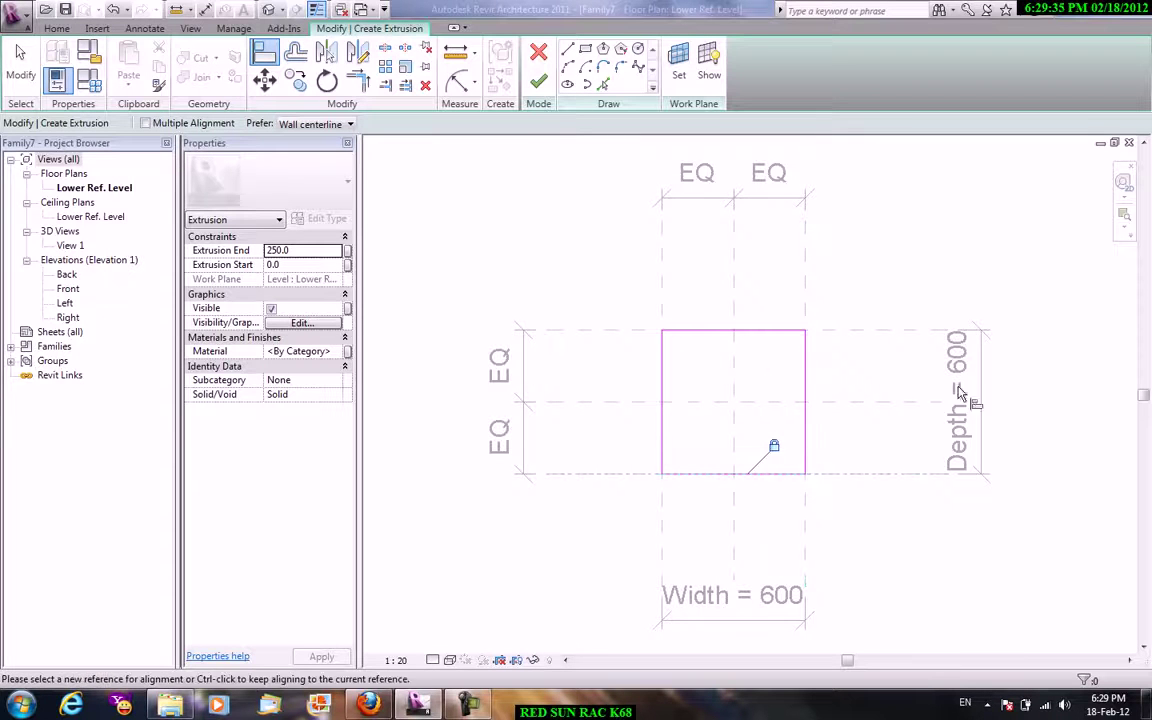
{"action": "left_click", "coordinate": [908, 336]}
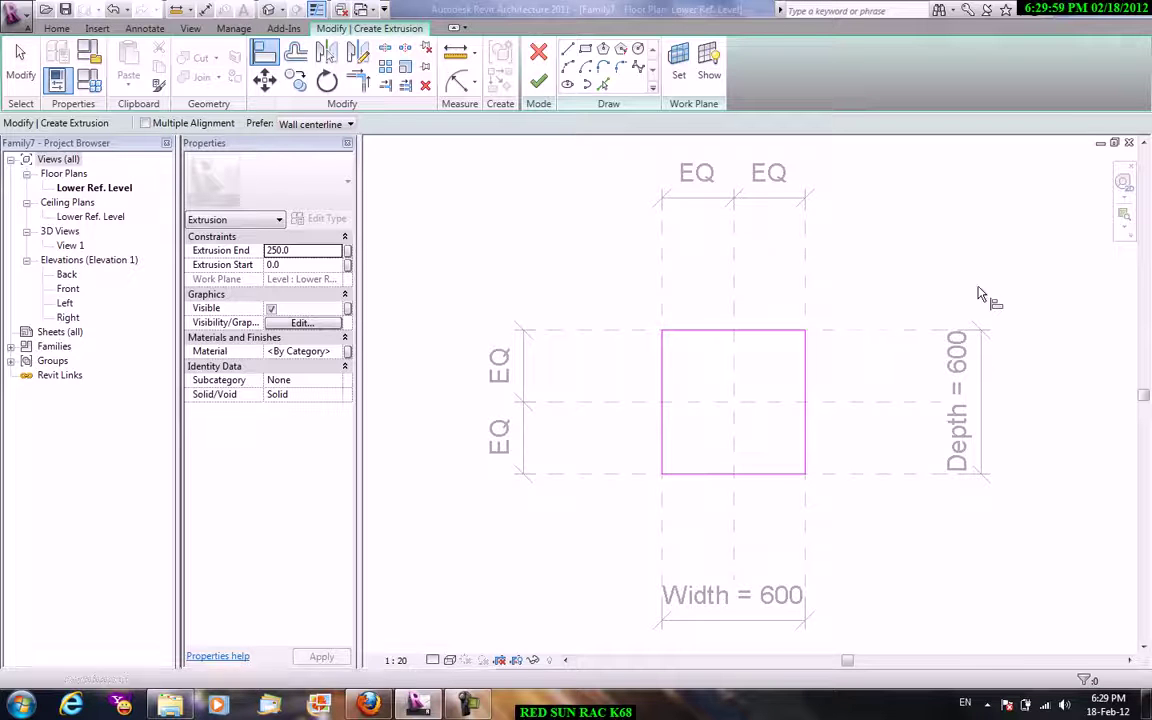
Finish the extrusion and, in the Left elevation, align its top to the Upper Ref Level.
{"action": "left_click", "coordinate": [538, 81]}
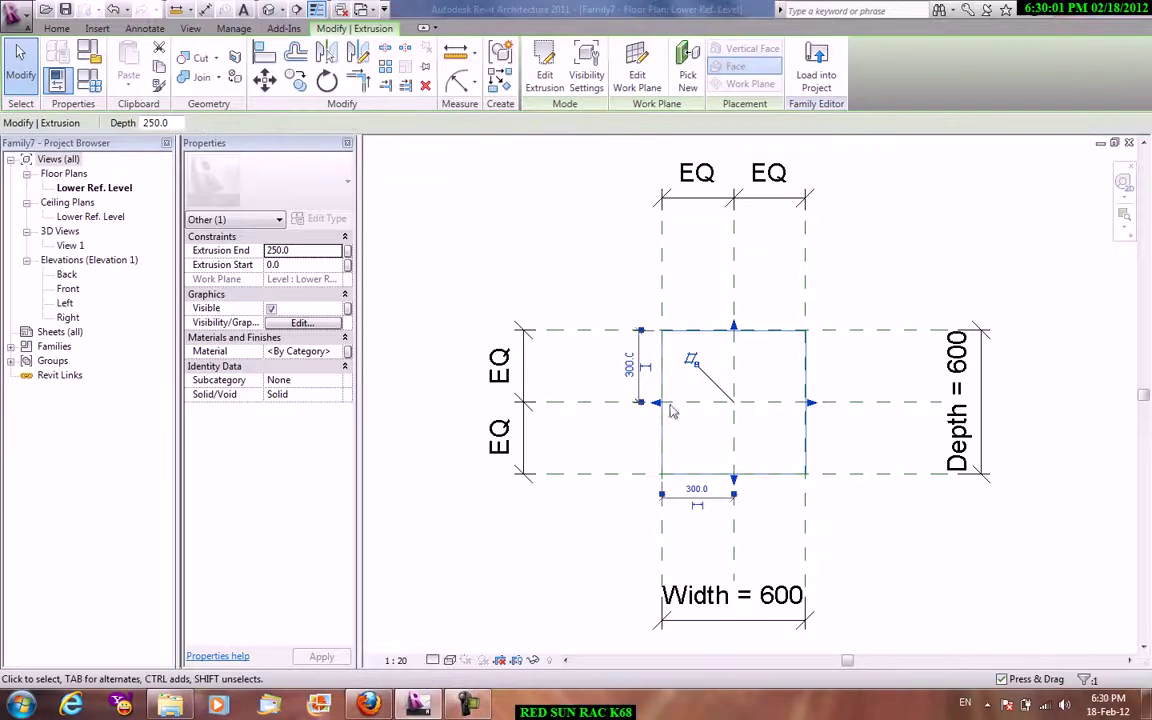
{"action": "left_click", "coordinate": [596, 443]}
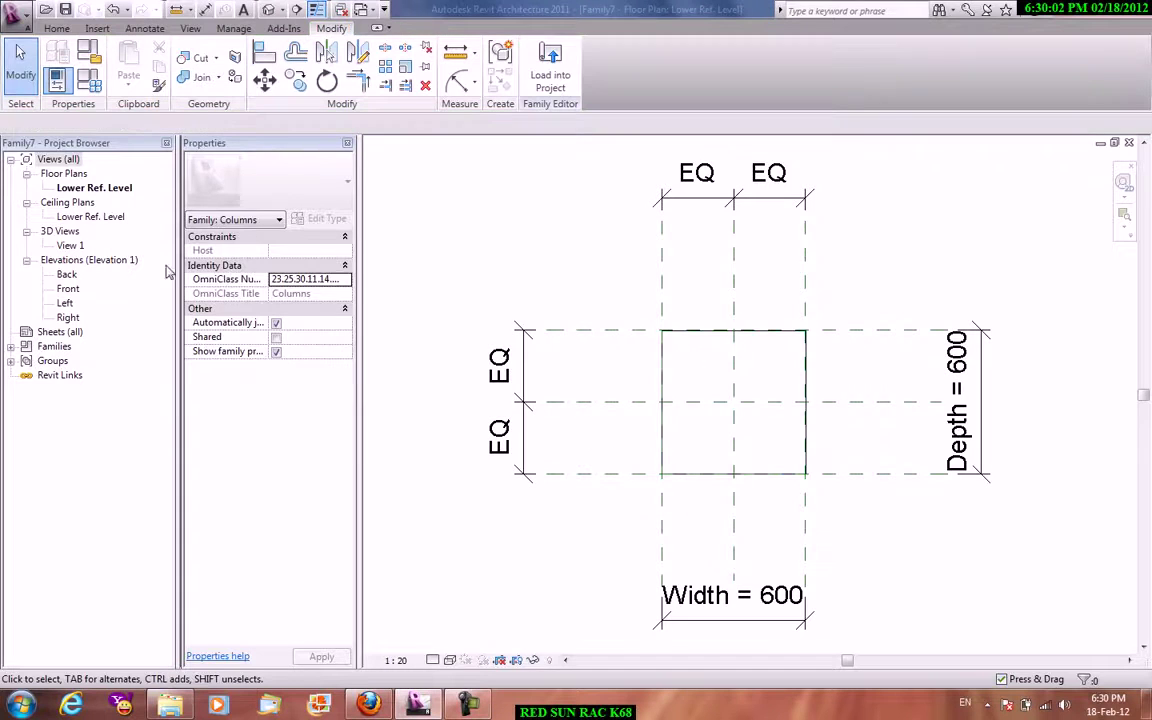
{"action": "double_click", "coordinate": [65, 302]}
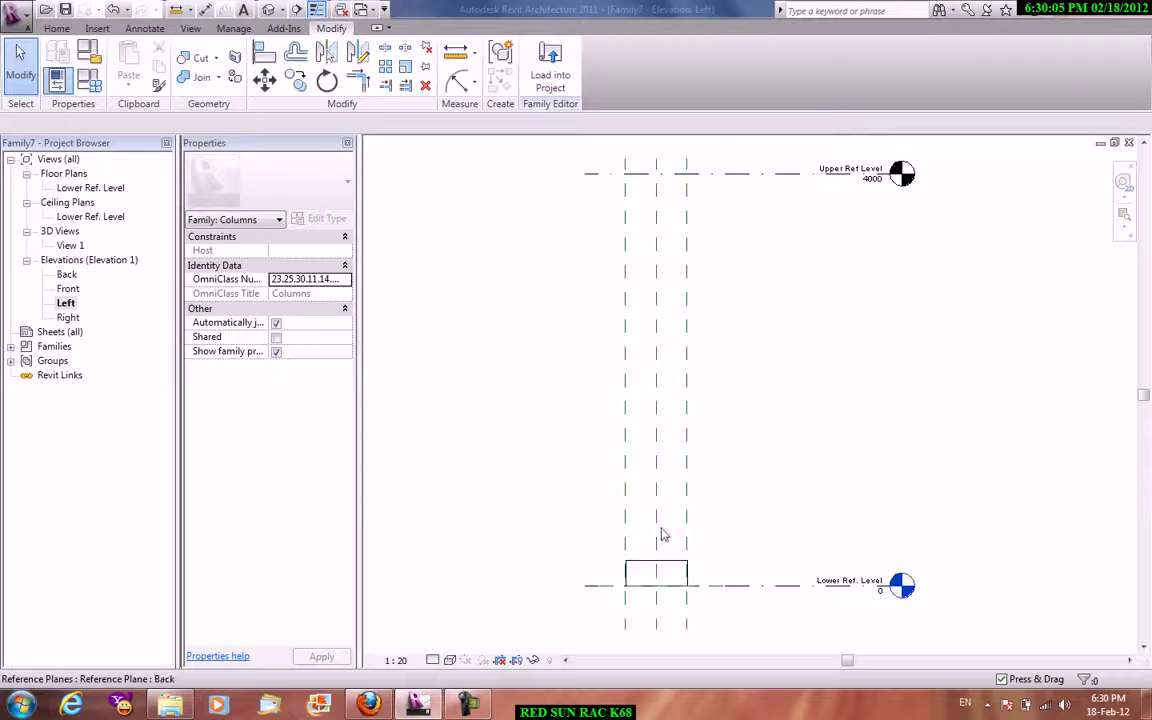
{"action": "key", "text": "a"}
{"action": "key", "text": "l"}
{"action": "left_click", "coordinate": [707, 178]}
{"action": "left_click", "coordinate": [668, 563]}
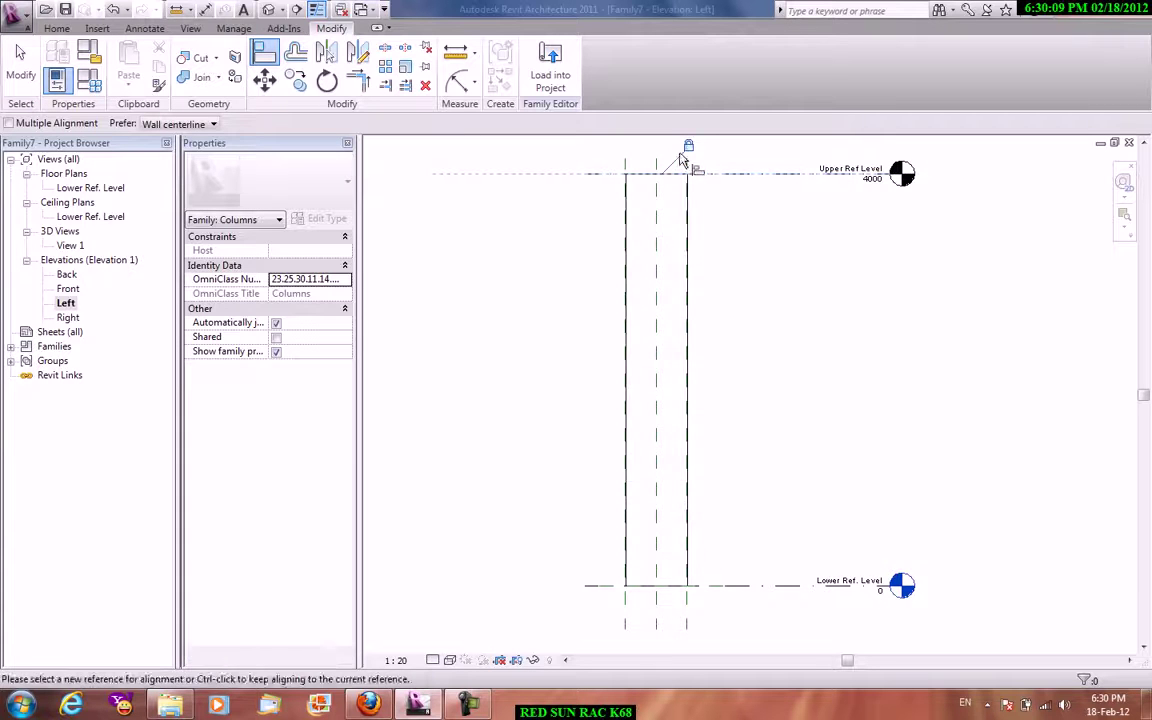
{"action": "right_click", "coordinate": [527, 218]}
{"action": "left_click", "coordinate": [555, 234]}
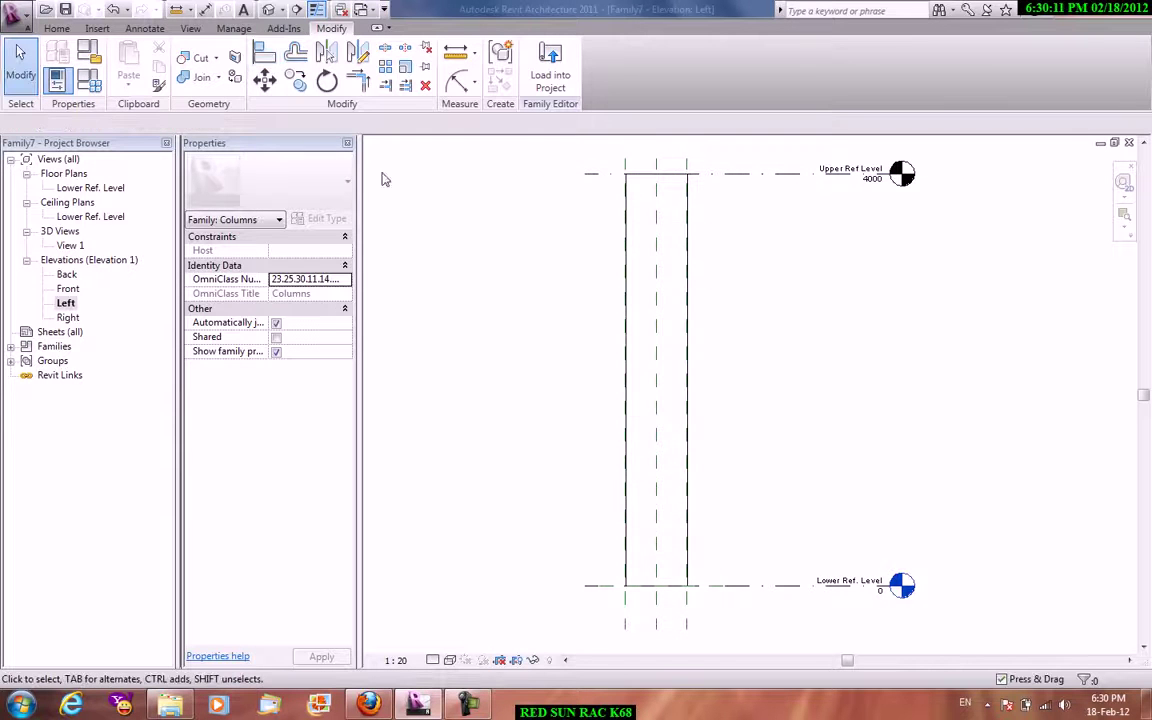
Review the Width and Depth values in Family Types and begin editing the Depth formula.
{"action": "left_click", "coordinate": [89, 78]}
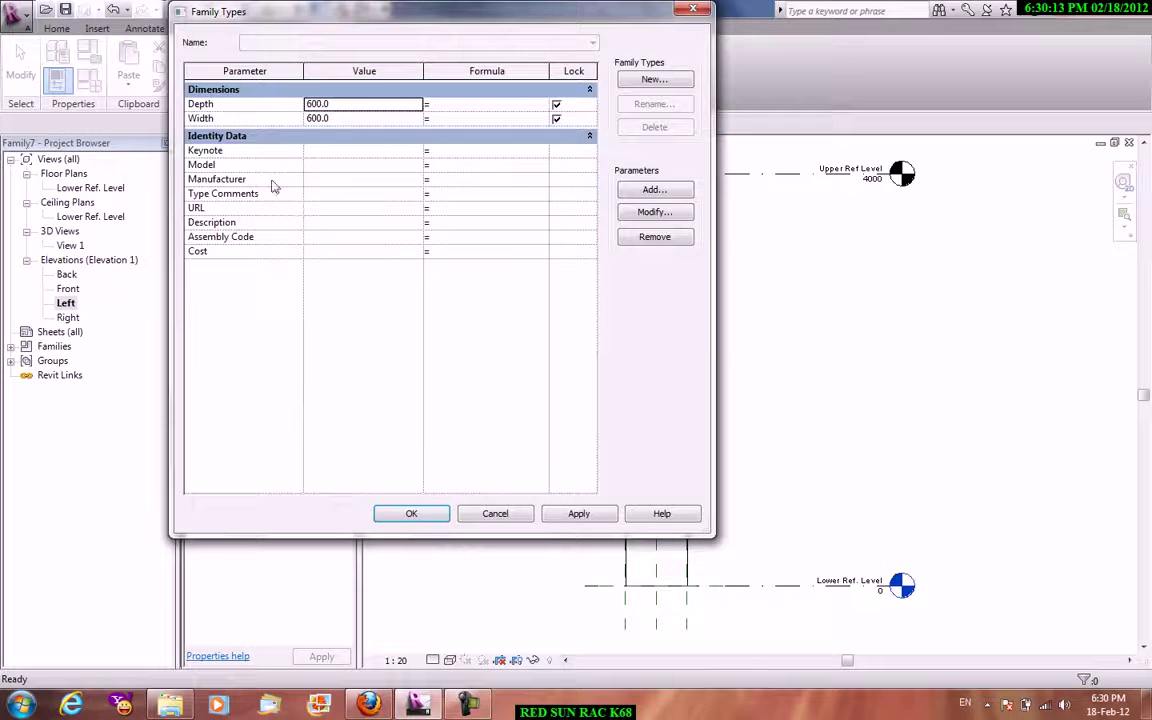
{"action": "key", "text": "Down"}
{"action": "key", "text": "Up"}
{"action": "key", "text": "Down"}
{"action": "key", "text": "Up"}
{"action": "key", "text": "Down"}
{"action": "key", "text": "Up"}
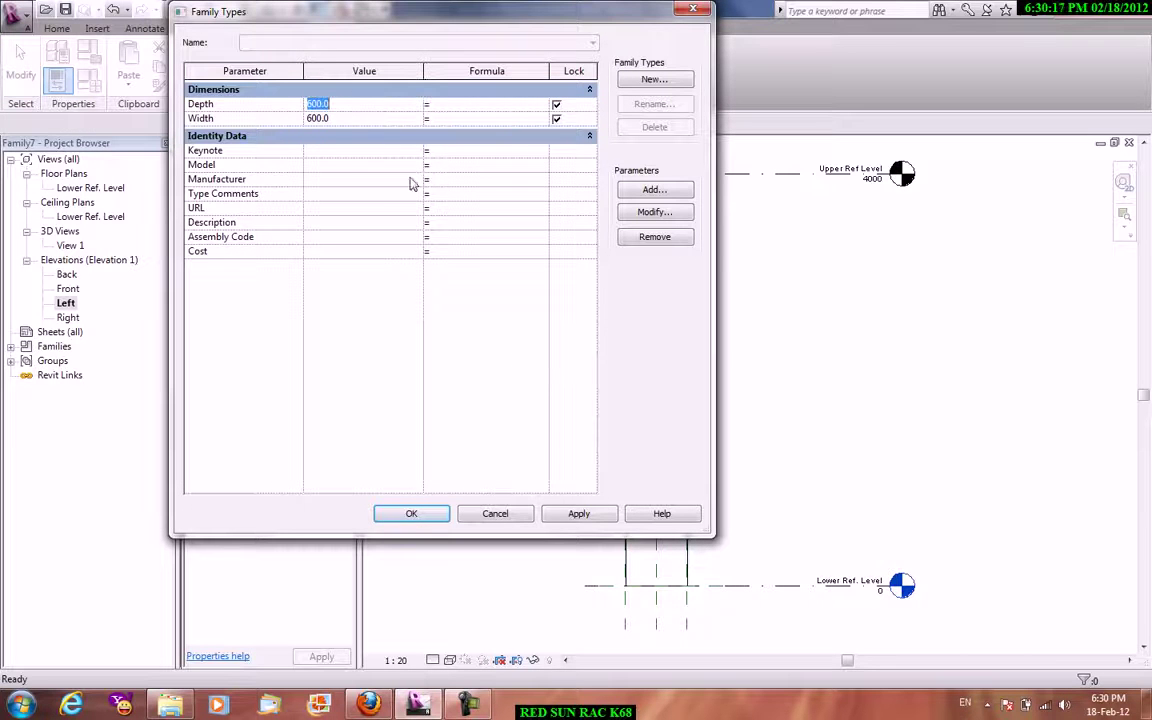
{"action": "left_click", "coordinate": [481, 104]}
Close Family Types and load the column family into Project1.
{"action": "left_click", "coordinate": [398, 515]}
{"action": "left_click", "coordinate": [550, 66]}
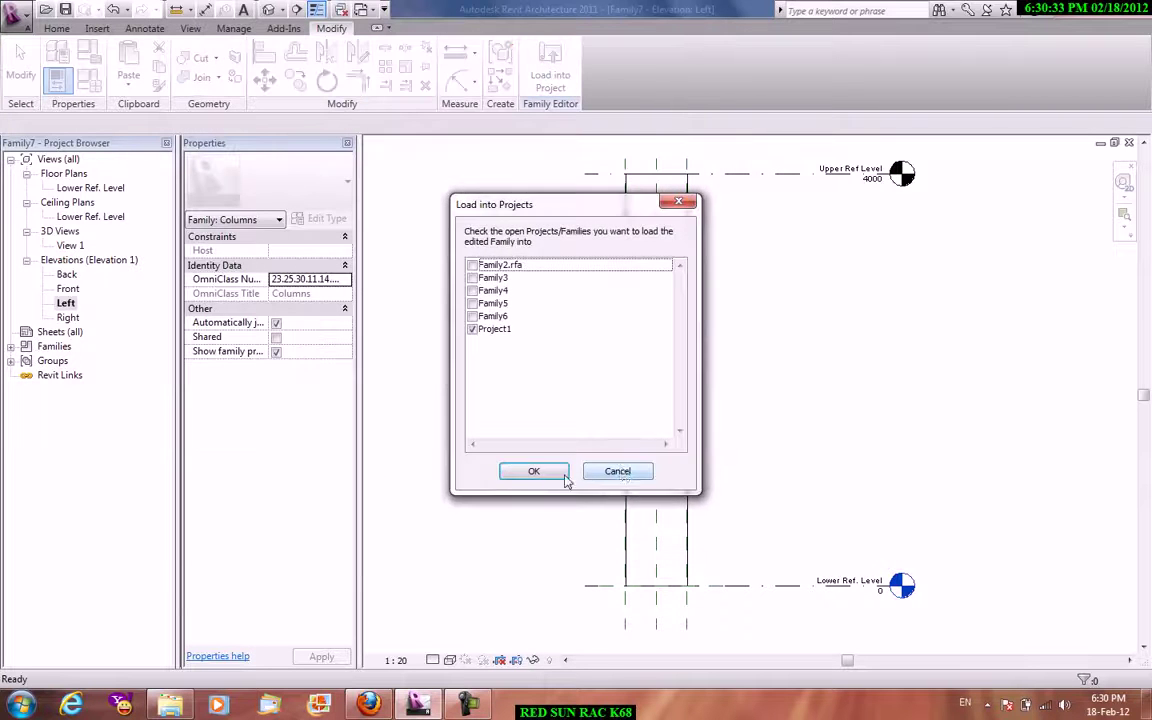
{"action": "left_click", "coordinate": [564, 477]}
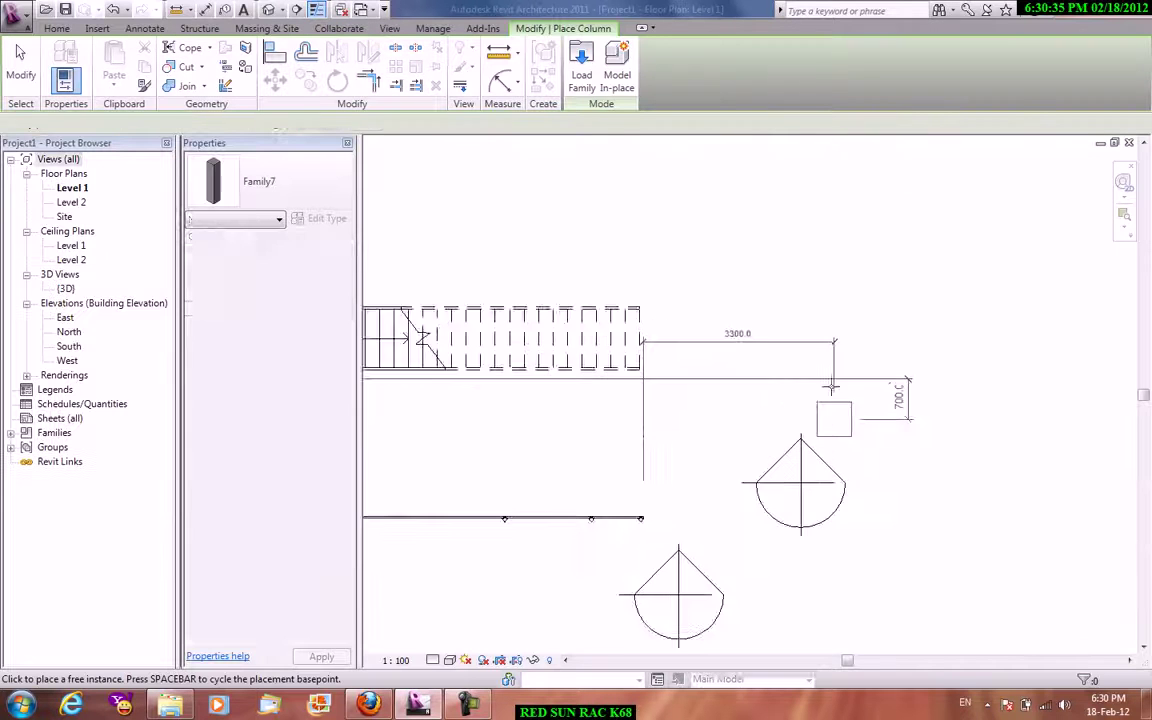
Place one Family7 column in empty space on the Level 1 plan.
{"action": "scroll", "coordinate": [700, 470], "scroll_direction": "down", "scroll_amount": 2}
{"action": "middle_click_drag", "start_coordinate": [656, 476], "coordinate": [480, 425]}
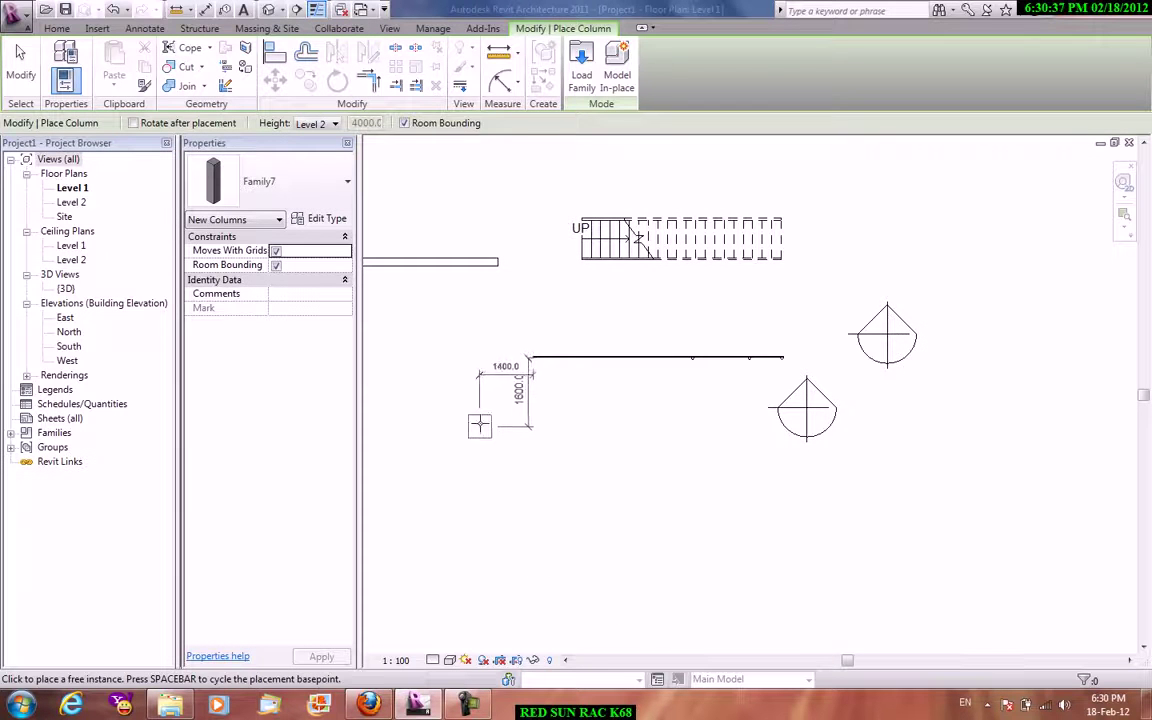
{"action": "left_click", "coordinate": [482, 420]}
{"action": "right_click", "coordinate": [592, 303]}
{"action": "left_click", "coordinate": [607, 314]}
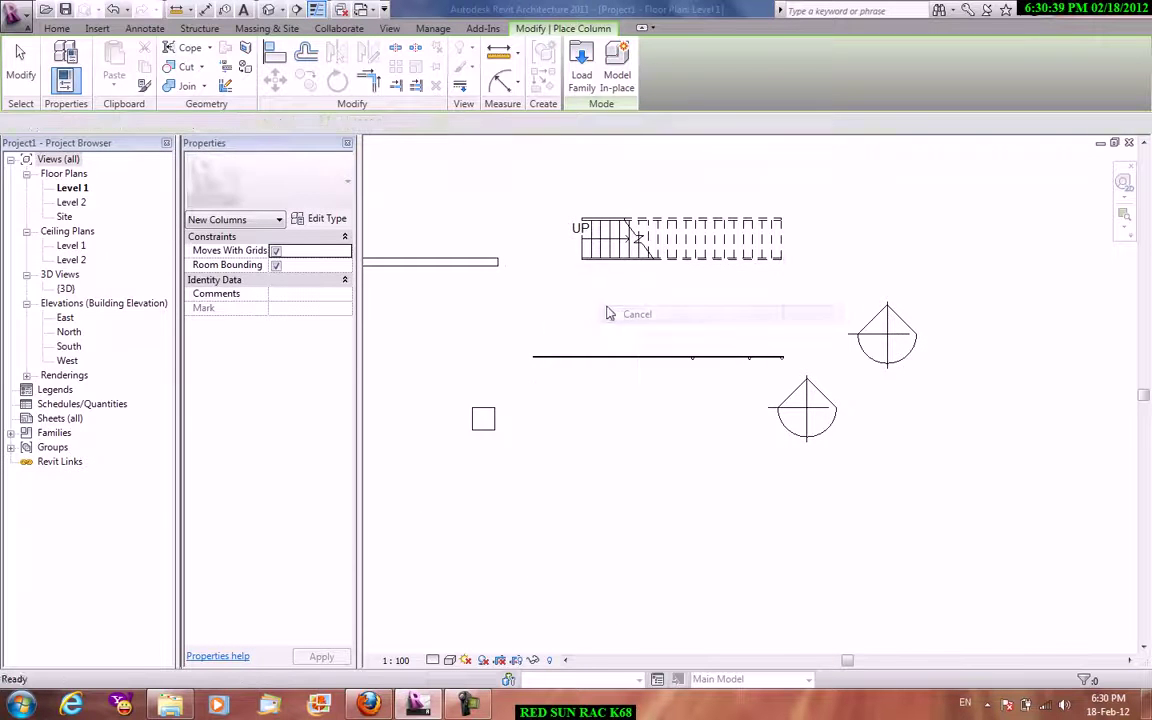
Switch to the default 3D view, orbit to the placed column, and select it.
{"action": "left_click", "coordinate": [386, 80]}
{"action": "left_click", "coordinate": [425, 70]}
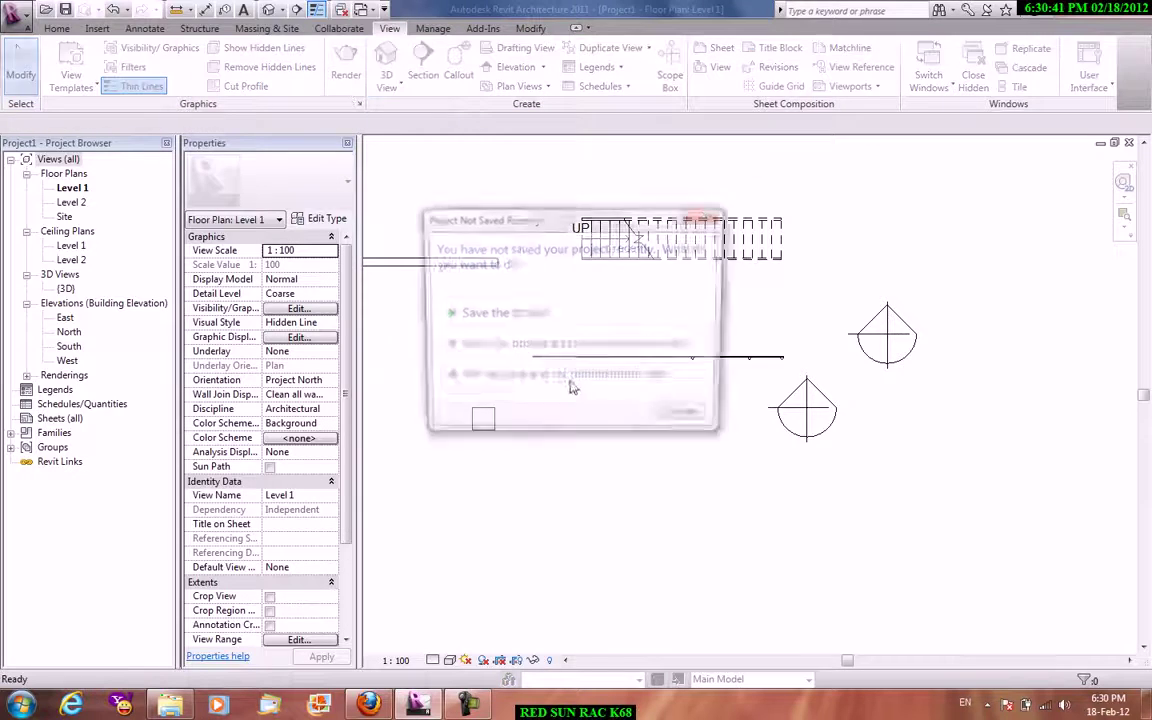
{"action": "left_click", "coordinate": [686, 416]}
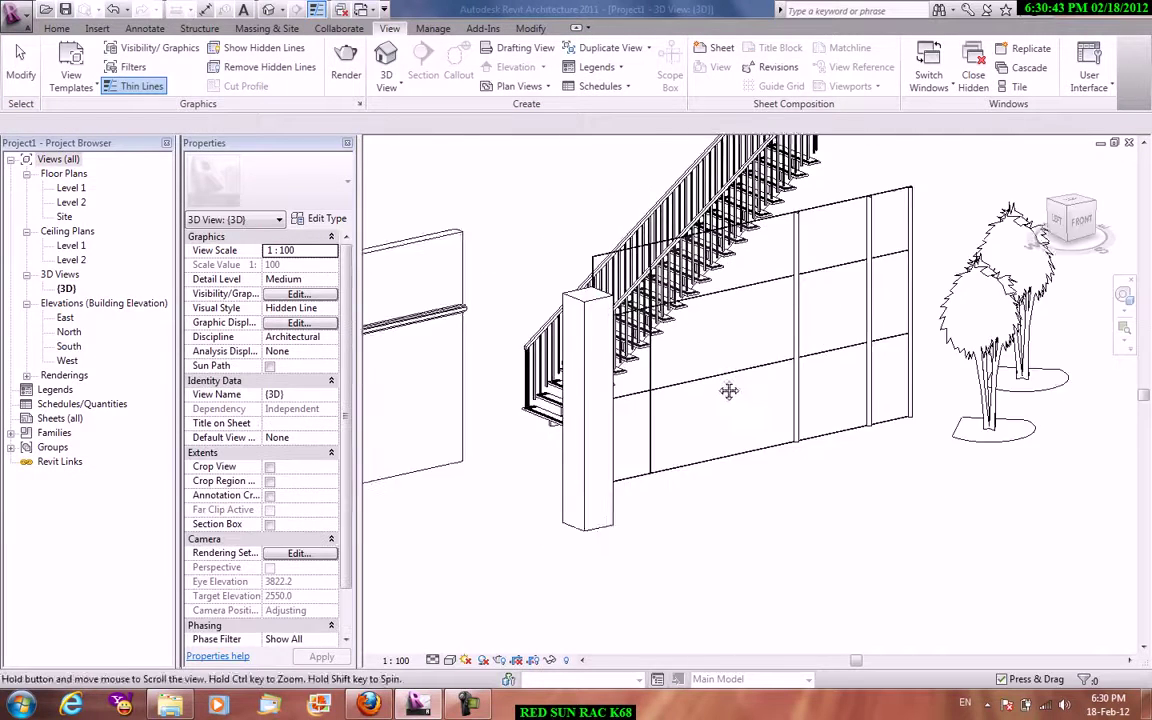
{"action": "middle_click_drag", "start_coordinate": [729, 390], "coordinate": [544, 451], "text": "shift"}
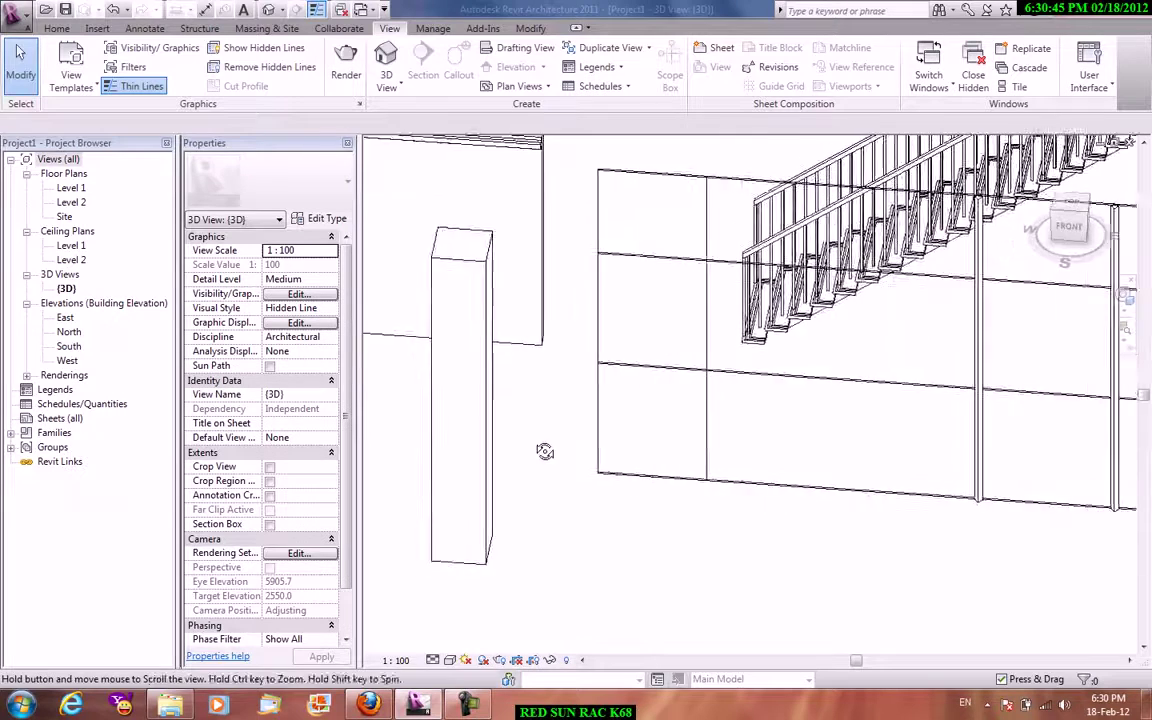
{"action": "middle_click_drag", "start_coordinate": [544, 451], "coordinate": [550, 380], "text": "shift"}
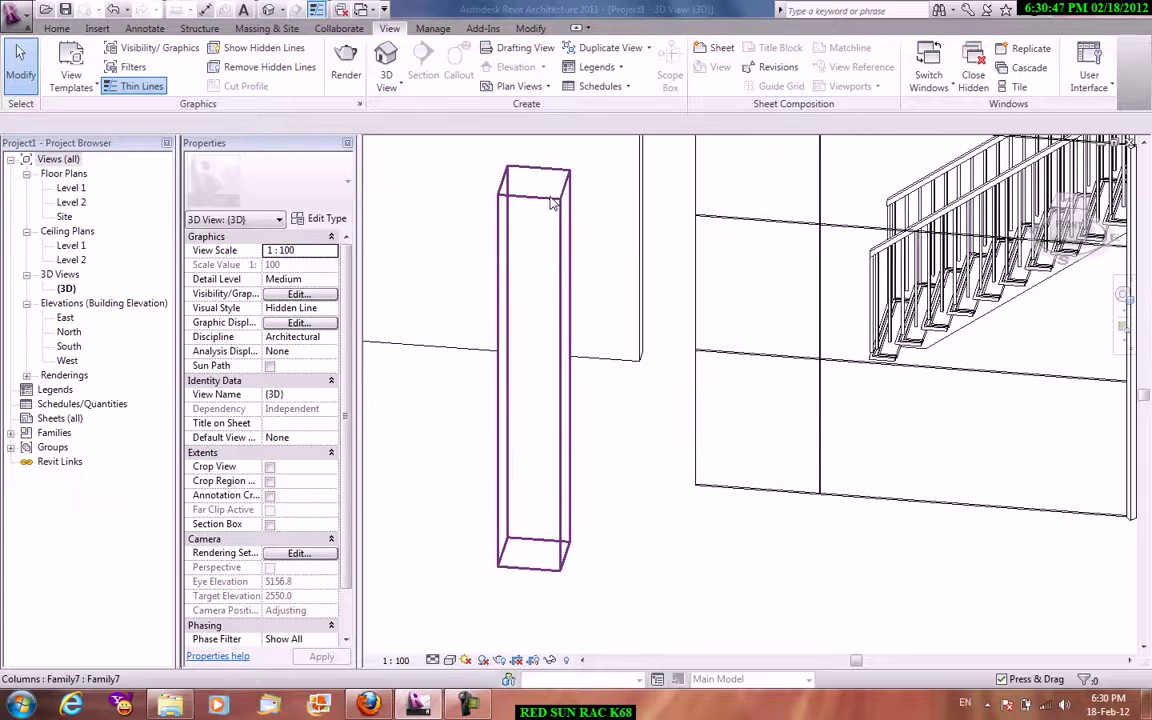
{"action": "left_click", "coordinate": [553, 203]}
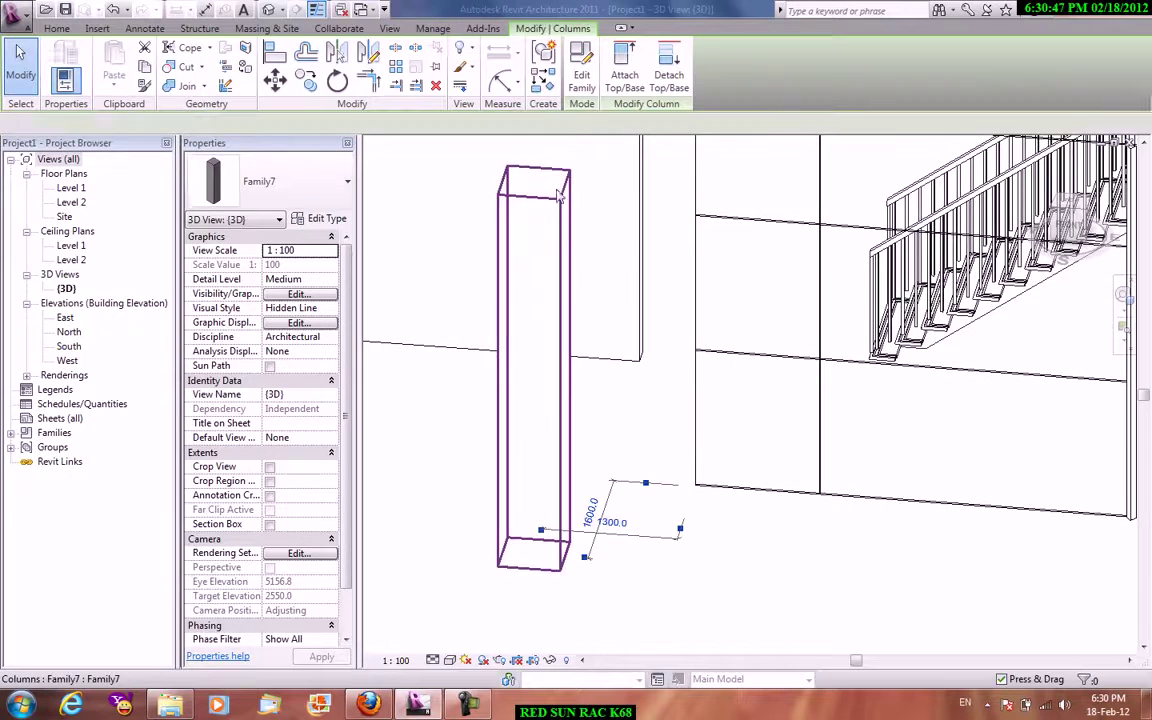
Change the Family7 type to Depth 820 and Width 400.
{"action": "left_click", "coordinate": [333, 221]}
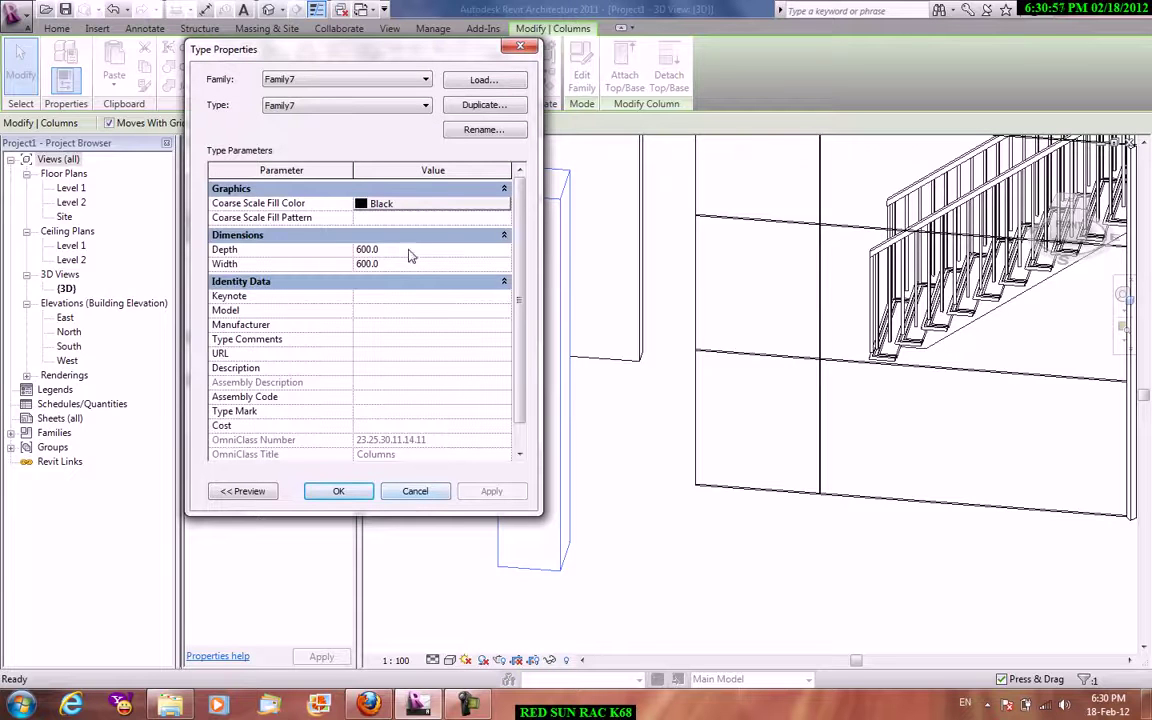
{"action": "type", "text": "820"}
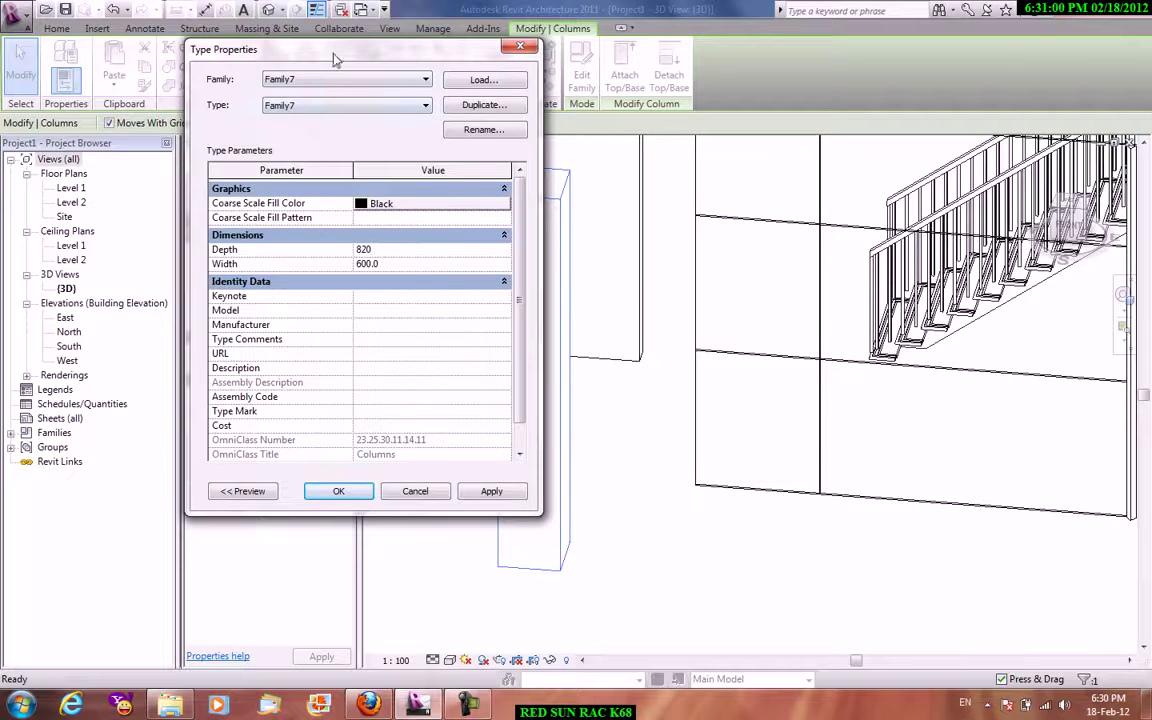
{"action": "left_click_drag", "start_coordinate": [336, 60], "coordinate": [865, 59]}
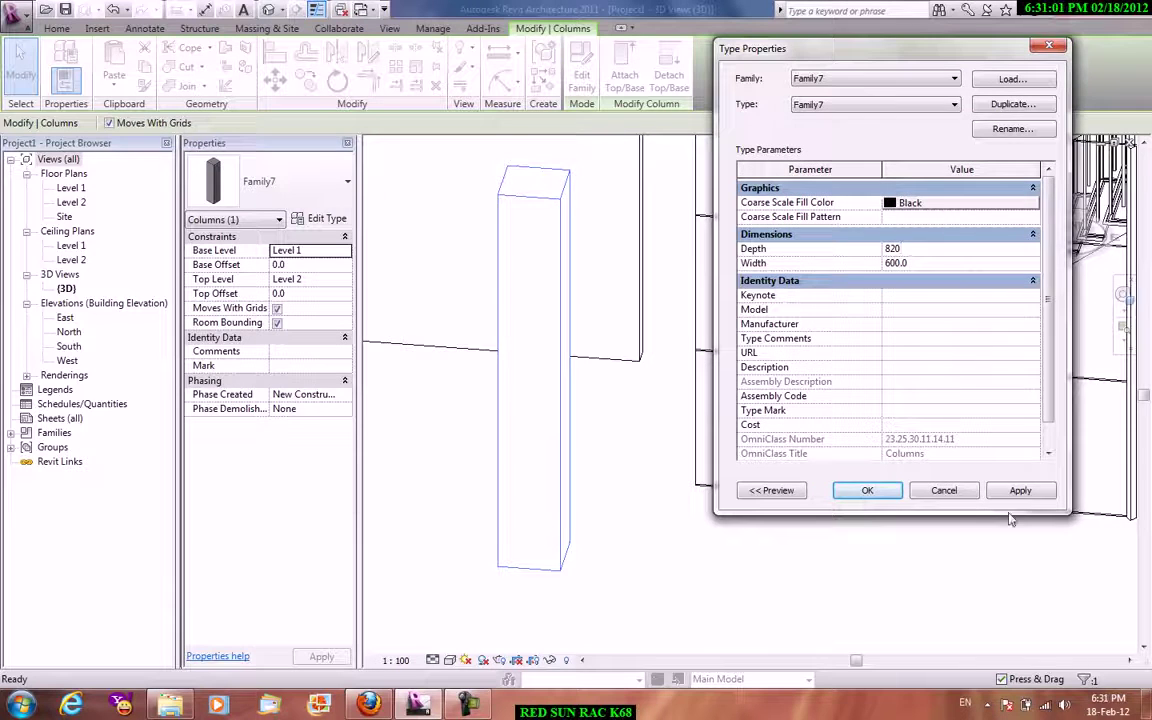
{"action": "left_click", "coordinate": [1045, 491]}
{"action": "left_click", "coordinate": [920, 263]}
{"action": "type", "text": "00"}
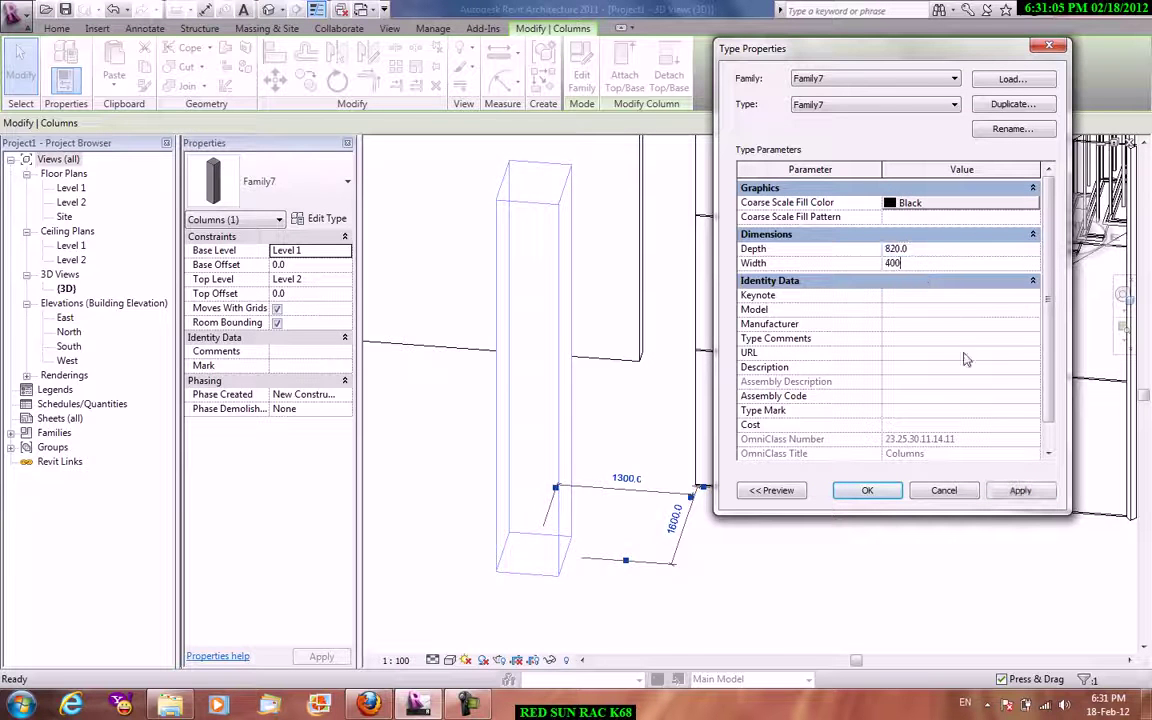
{"action": "left_click", "coordinate": [1020, 491]}
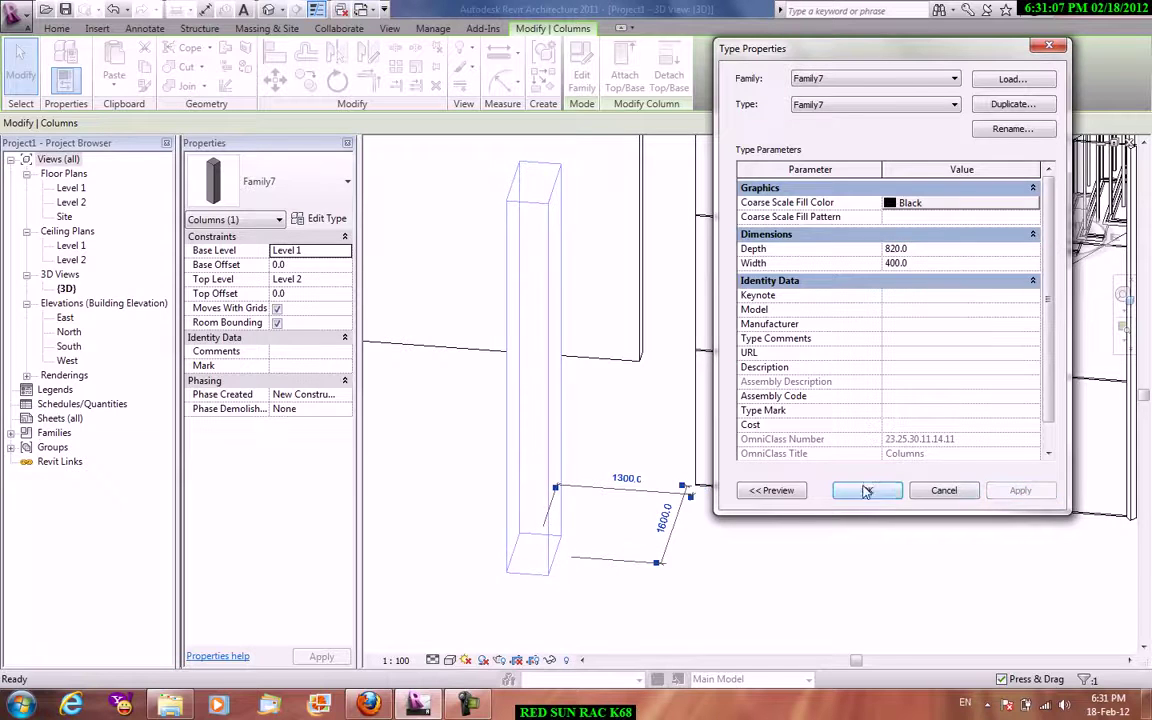
{"action": "left_click", "coordinate": [866, 491]}
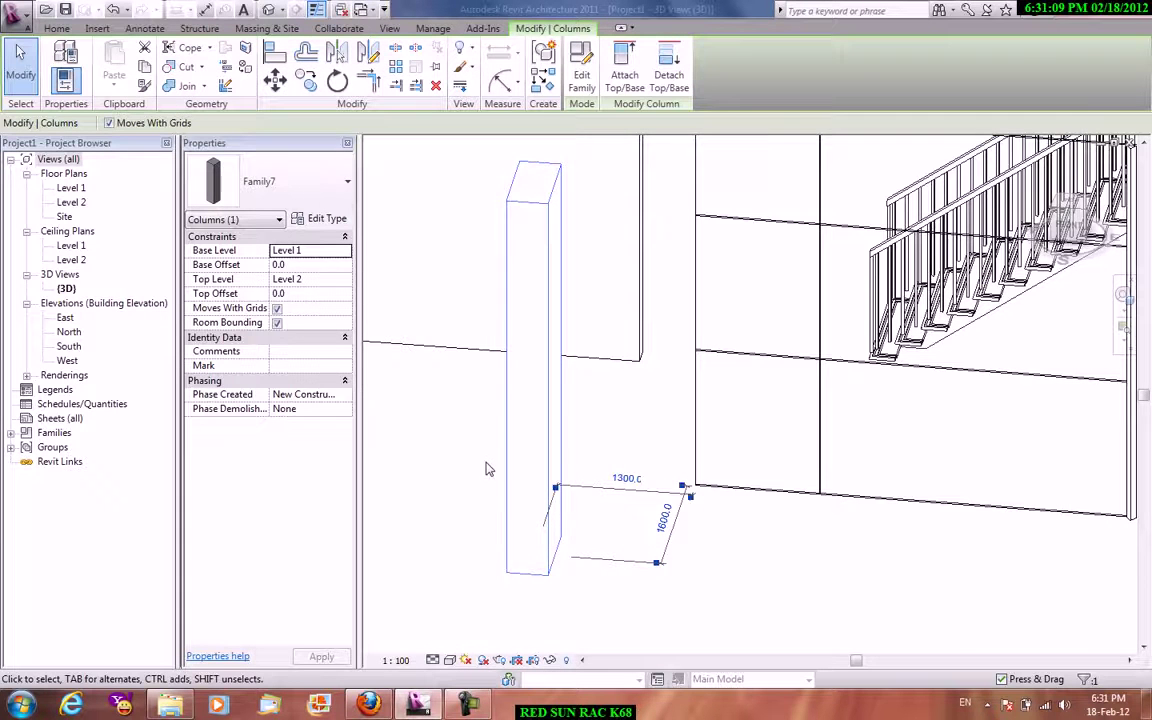
{"action": "left_click", "coordinate": [581, 75]}
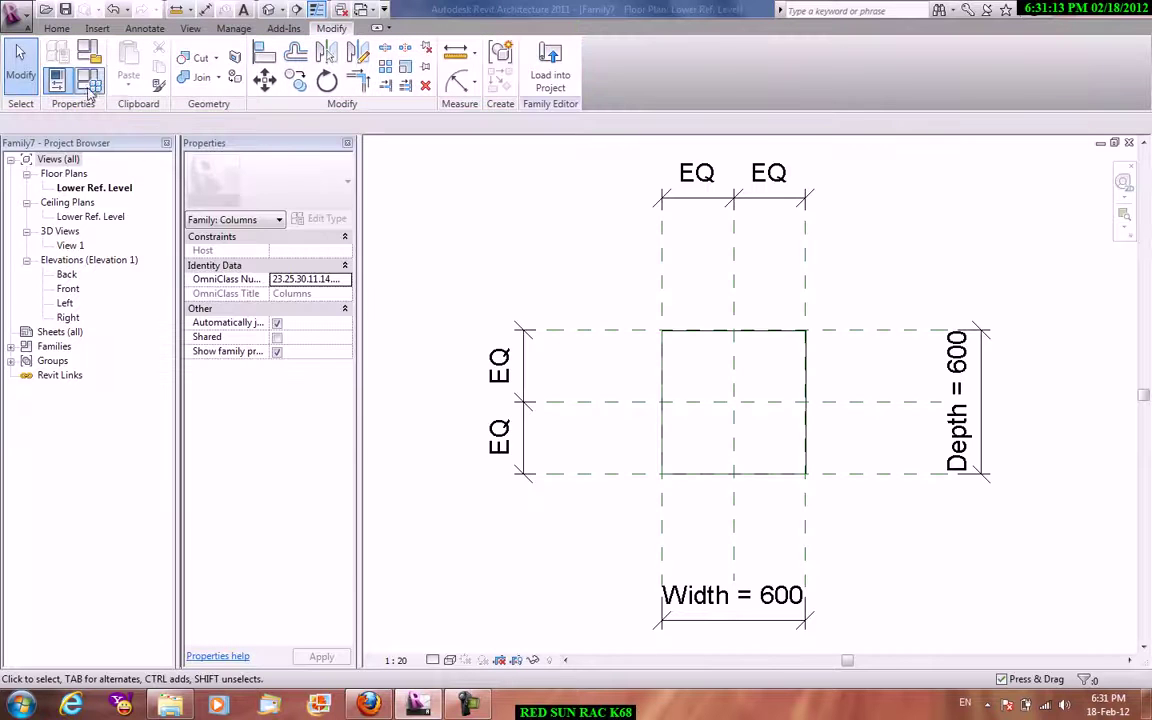
Drive Family7's Depth with the formula Width / 2 and load the family into the project.
{"action": "left_click", "coordinate": [88, 80]}
{"action": "left_click", "coordinate": [238, 121]}
{"action": "left_click", "coordinate": [238, 120]}
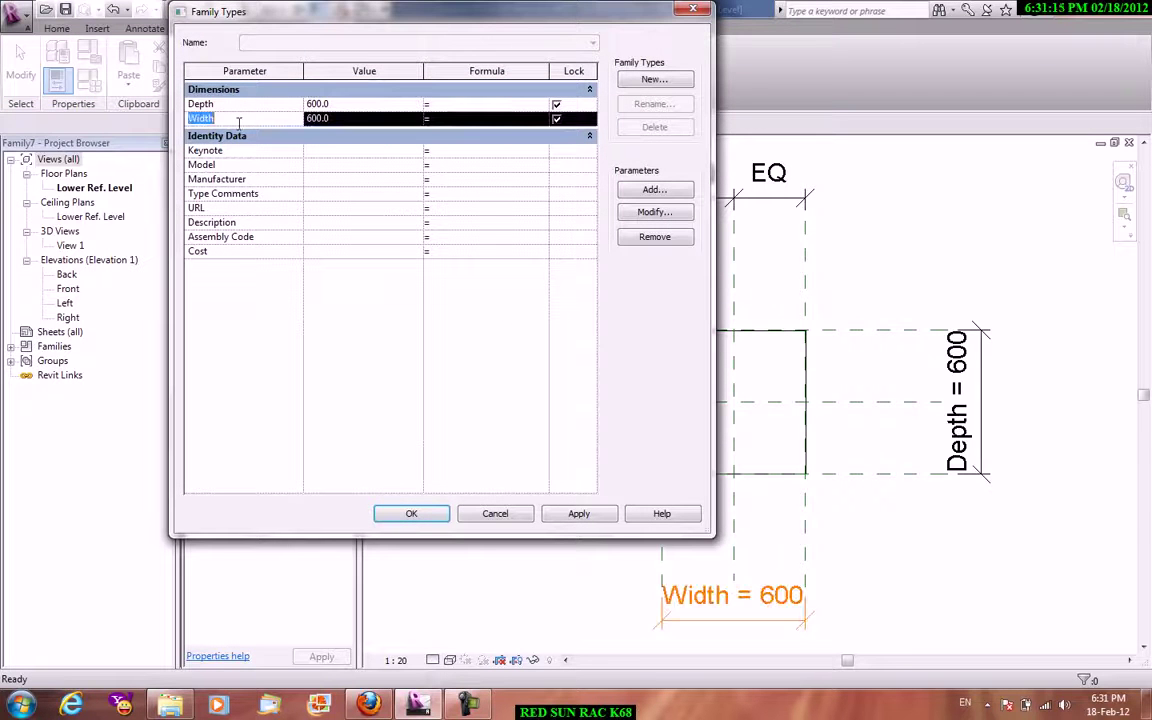
{"action": "left_click", "coordinate": [464, 105]}
{"action": "type", "text": "Width/2"}
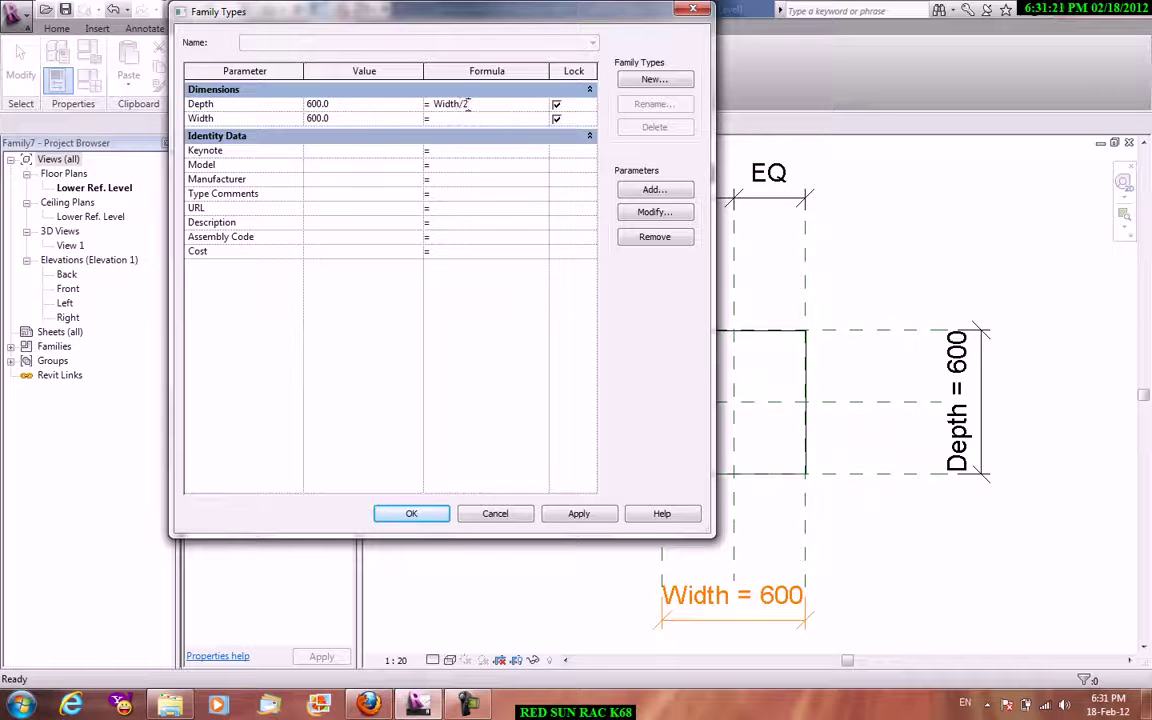
{"action": "left_click", "coordinate": [579, 514]}
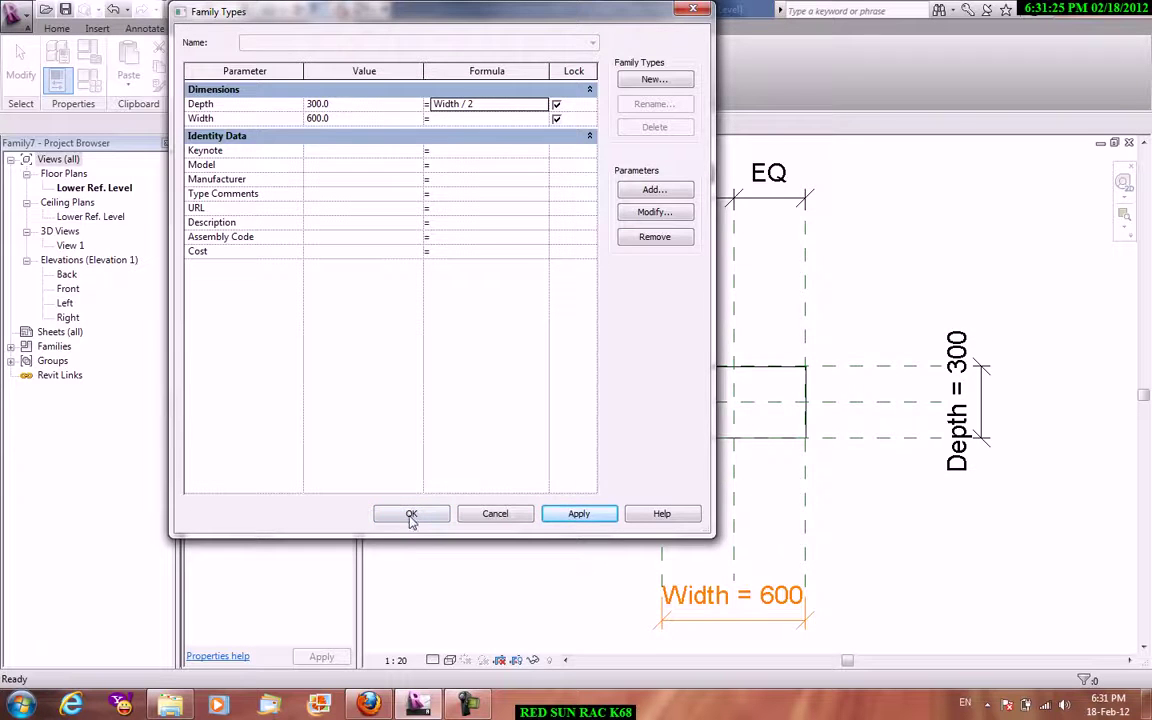
{"action": "left_click", "coordinate": [411, 515]}
{"action": "left_click", "coordinate": [552, 68]}
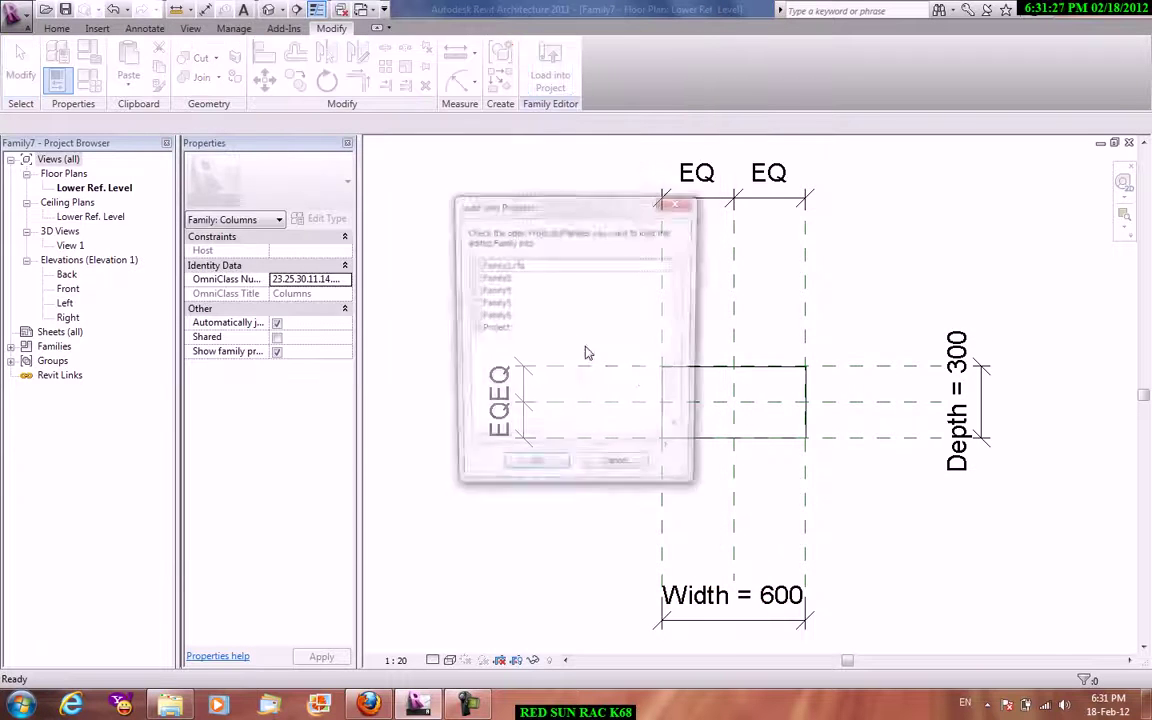
Overwrite Family7 in Project1 and set the column's Width to 500, so Depth becomes 250.
{"action": "left_click", "coordinate": [534, 463]}
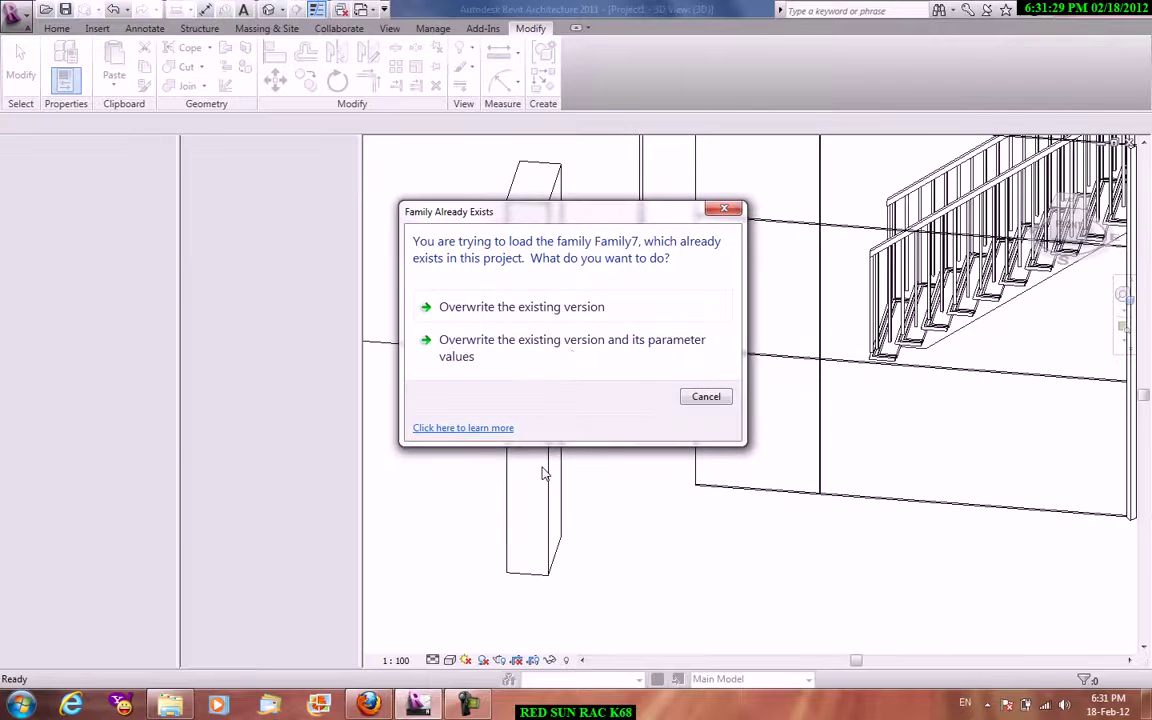
{"action": "left_click", "coordinate": [566, 348]}
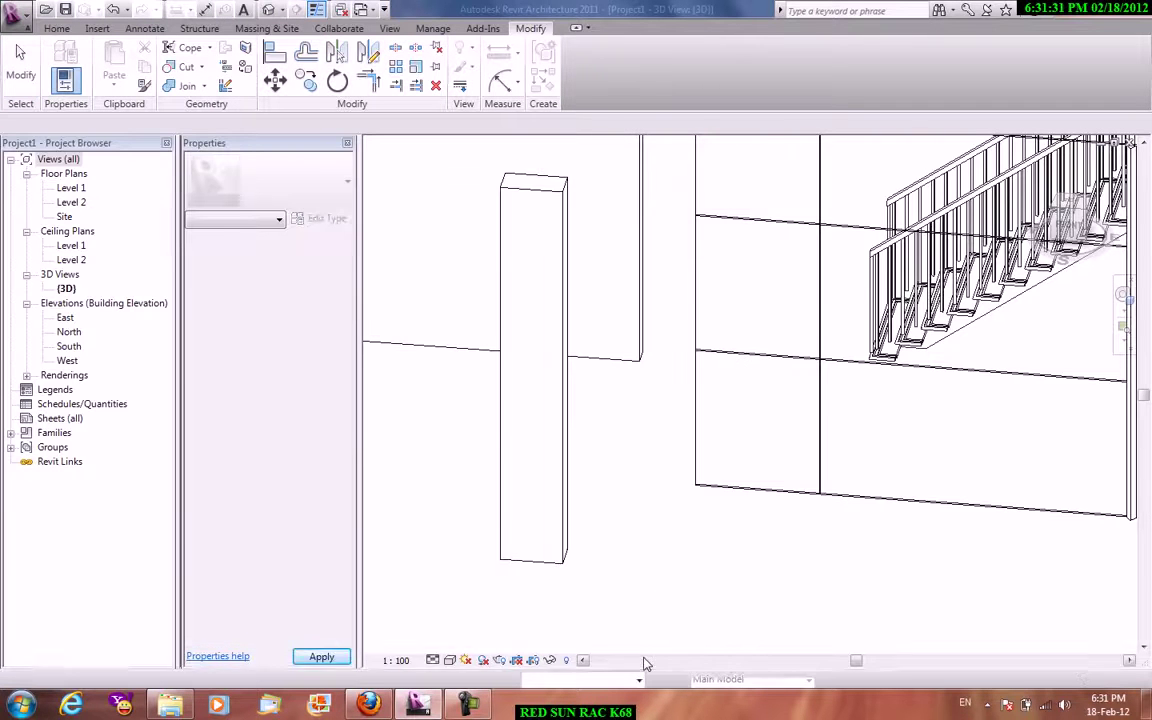
{"action": "left_click", "coordinate": [566, 500]}
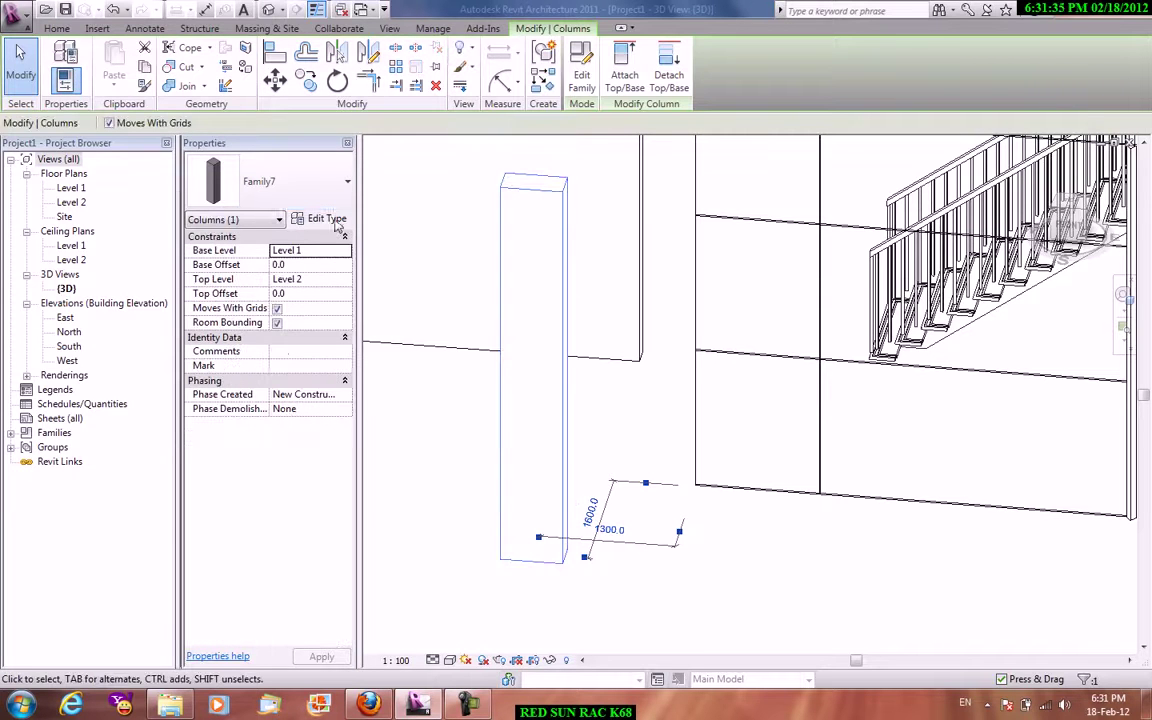
{"action": "left_click", "coordinate": [305, 218]}
{"action": "left_click", "coordinate": [938, 264]}
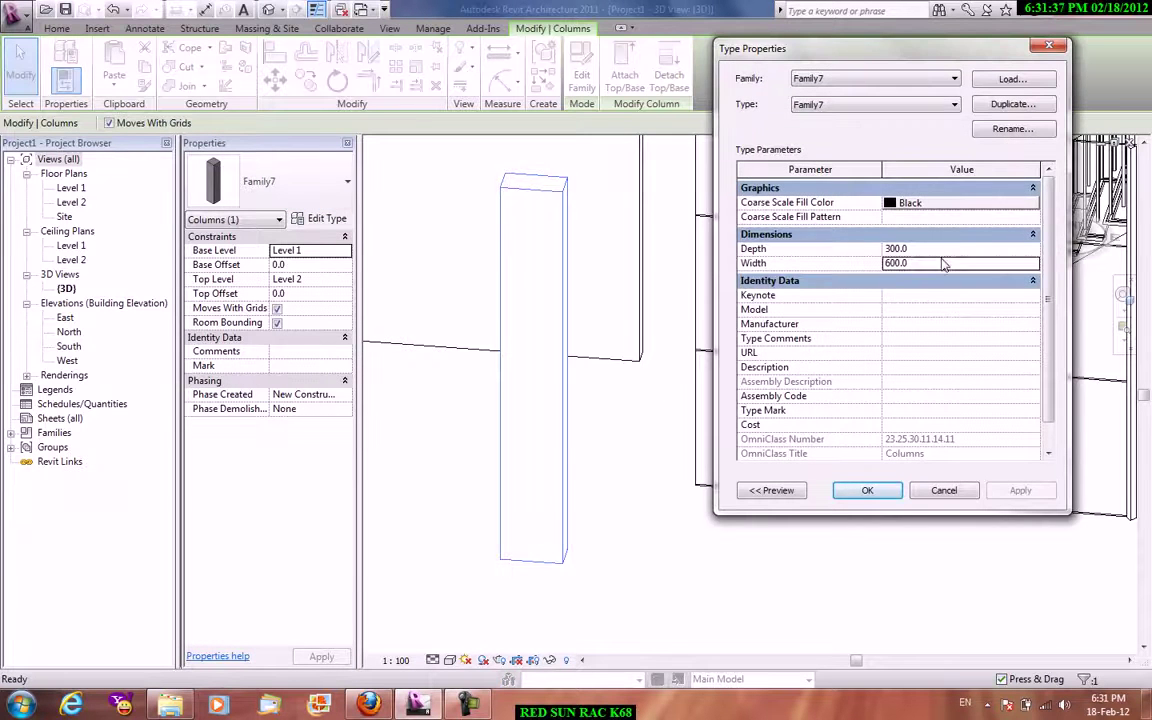
{"action": "type", "text": "500"}
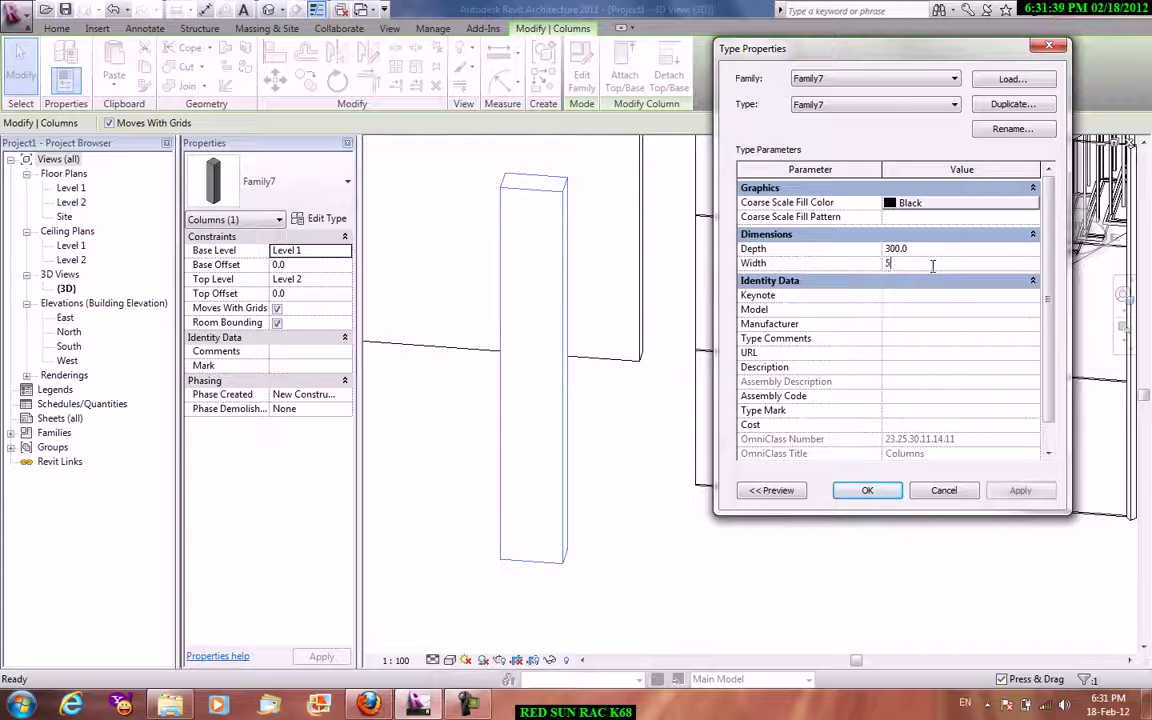
{"action": "left_click", "coordinate": [931, 252]}
{"action": "type", "text": "250"}
{"action": "left_click", "coordinate": [1020, 490]}
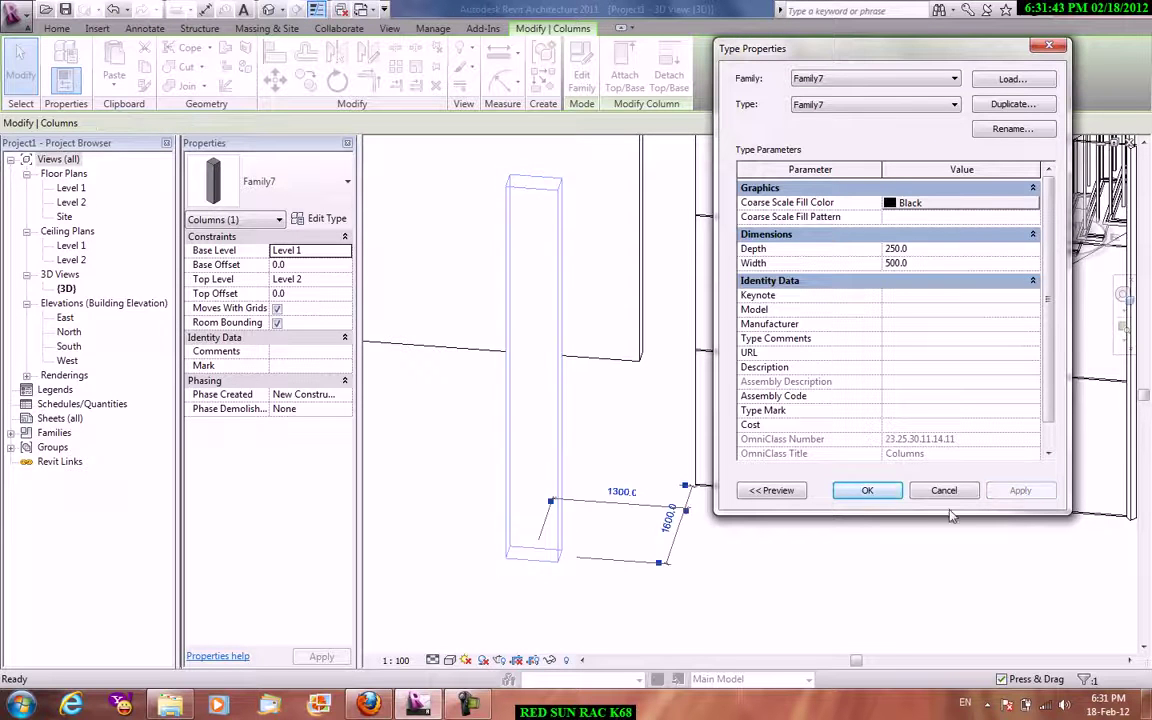
{"action": "left_click", "coordinate": [867, 490]}
Deselect the 500 × 250 column and zoom out to see it beside the stair and curtain wall.
{"action": "left_click", "coordinate": [648, 437]}
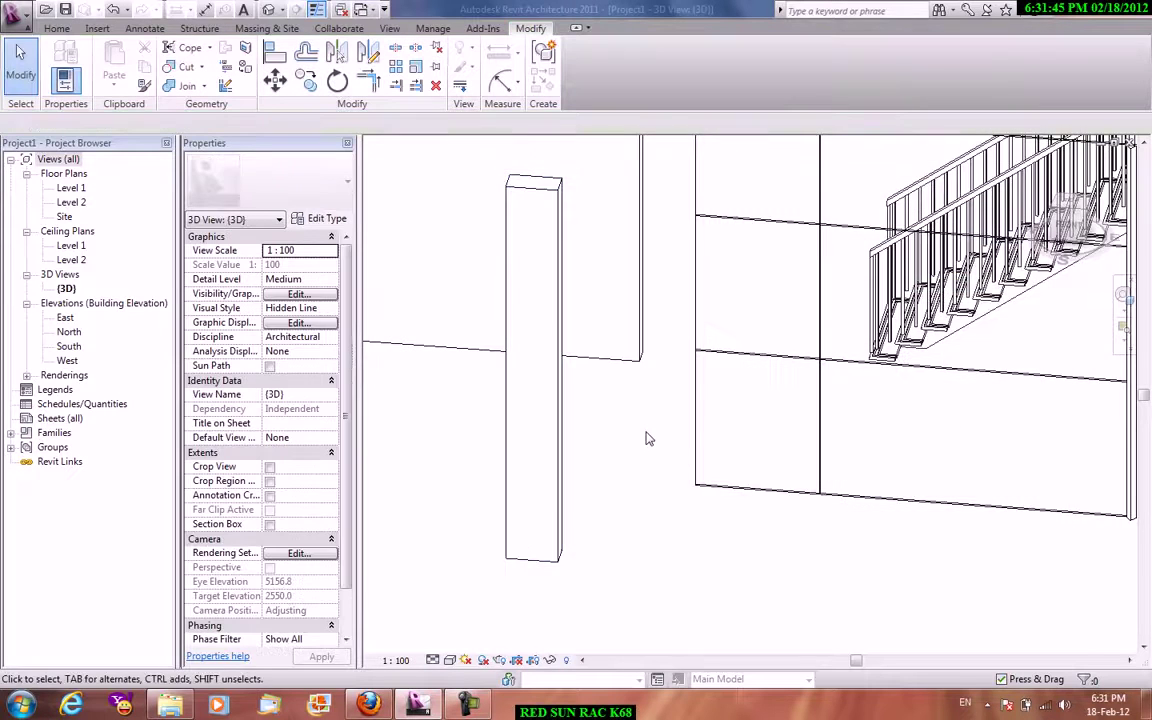
{"action": "scroll", "coordinate": [660, 420], "scroll_direction": "up", "scroll_amount": 2}
{"action": "scroll", "coordinate": [665, 418], "scroll_direction": "down", "scroll_amount": 1}
{"action": "scroll", "coordinate": [797, 270], "scroll_direction": "down", "scroll_amount": 1}
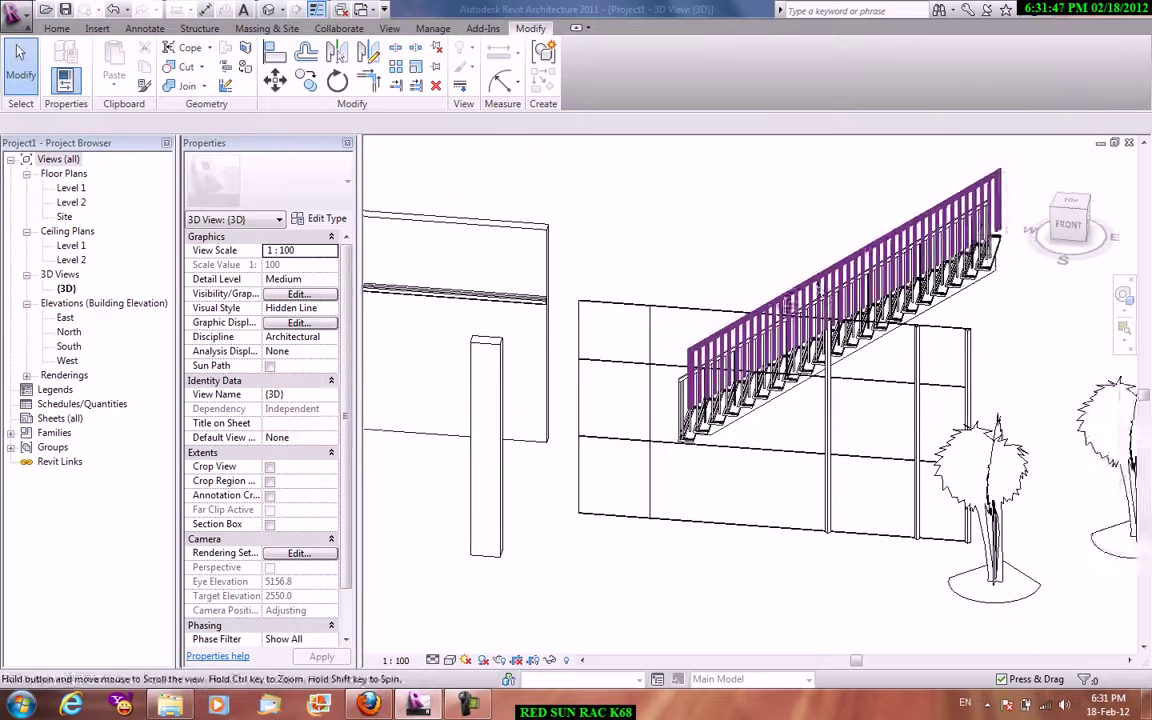
{"action": "scroll", "coordinate": [797, 270], "scroll_direction": "down", "scroll_amount": 1}
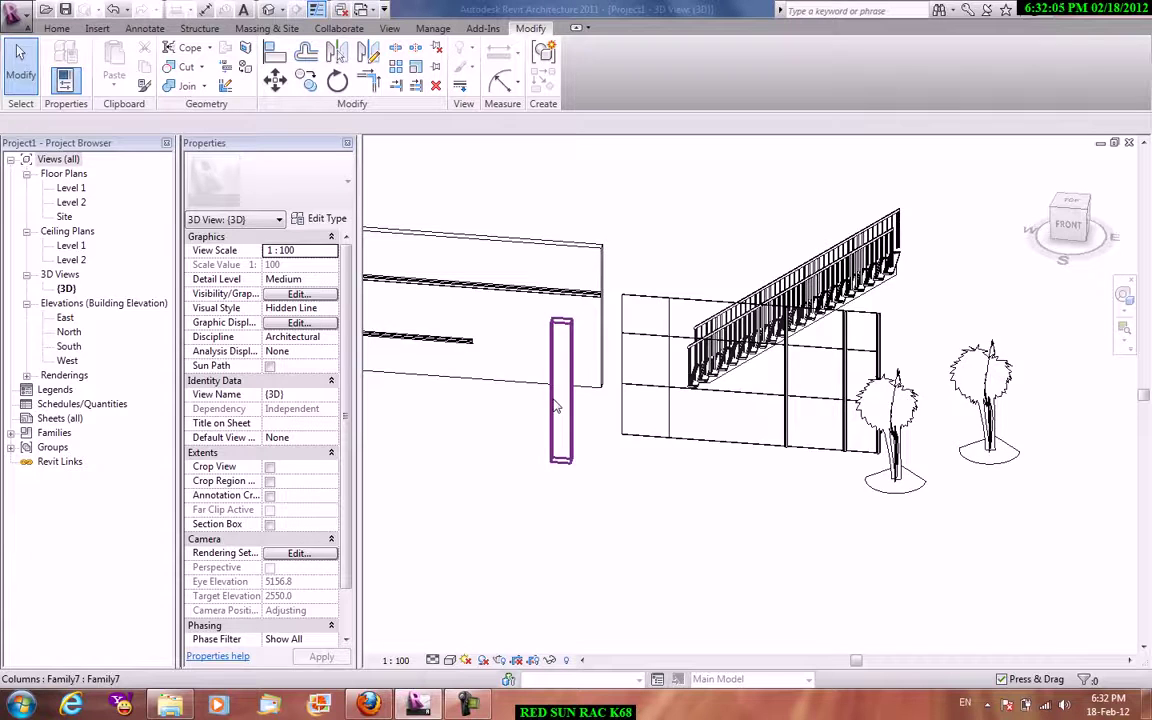
Create Family8 from the Metric Structural Column template and centre the column outline in the plan.
{"action": "left_click", "coordinate": [15, 15]}
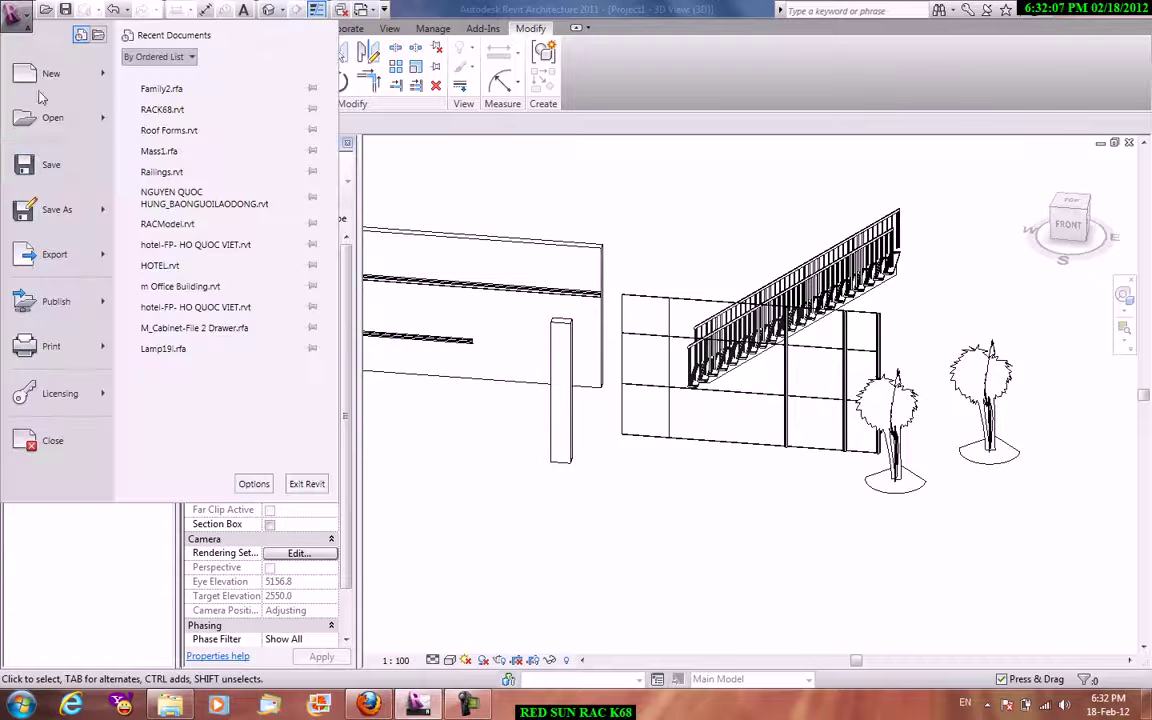
{"action": "mouse_move", "coordinate": [52, 73]}
{"action": "left_click", "coordinate": [160, 130]}
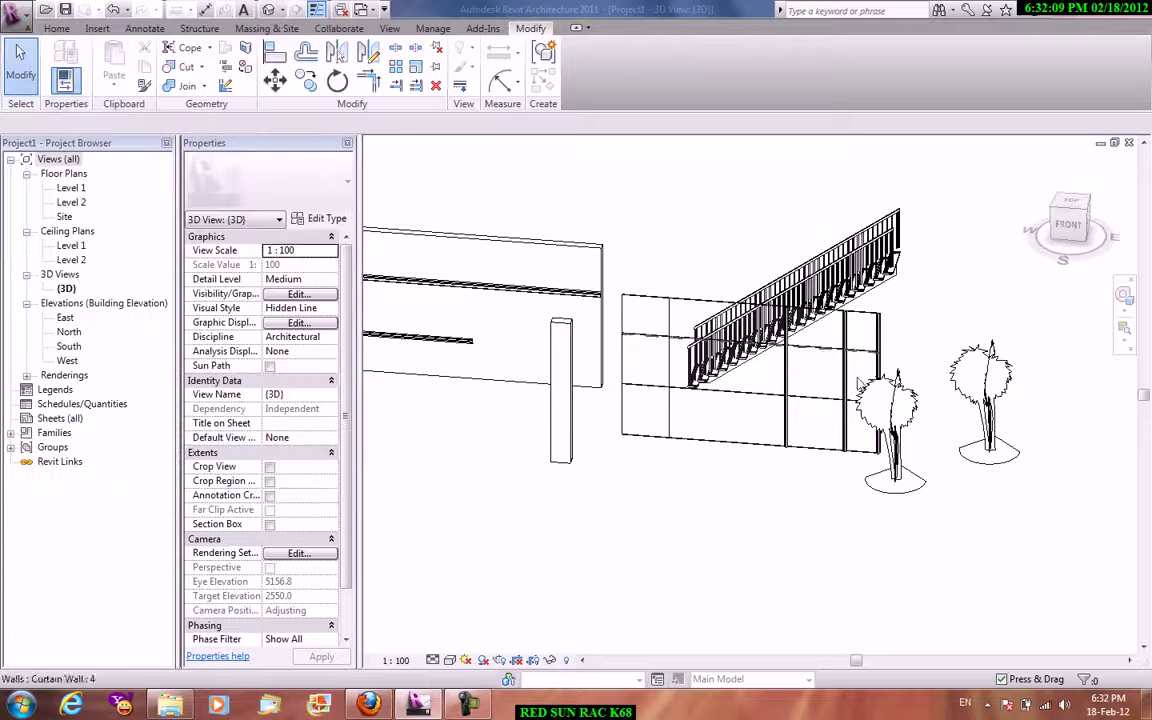
{"action": "left_click", "coordinate": [600, 465]}
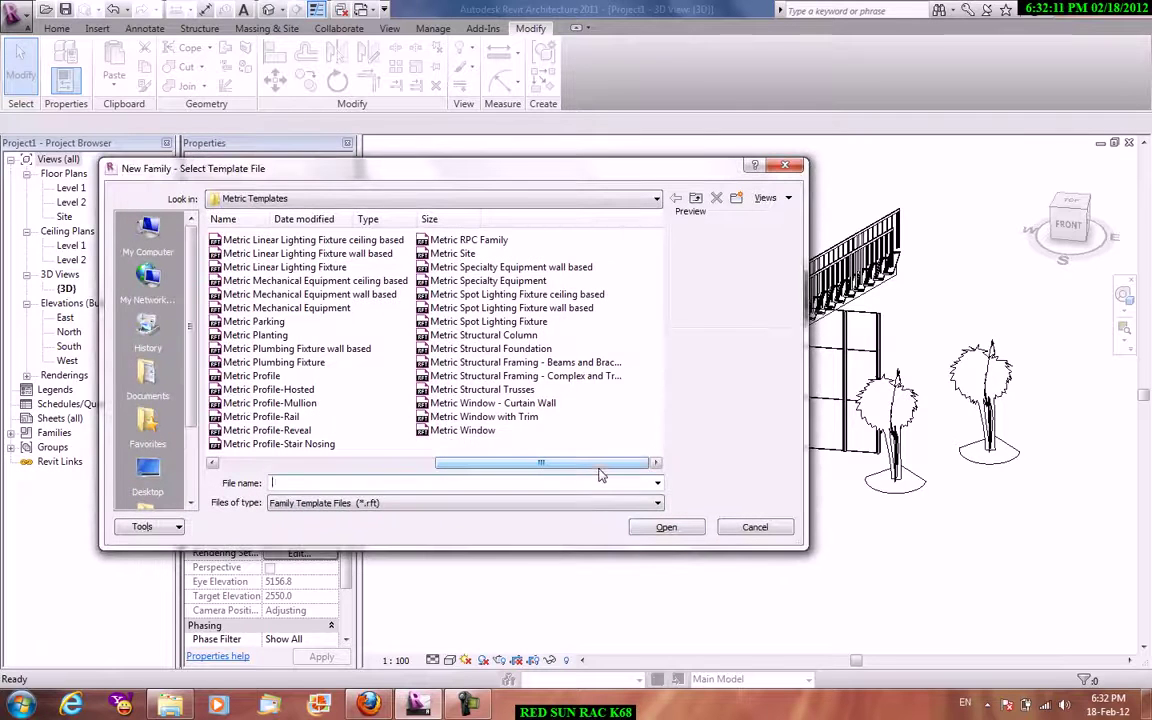
{"action": "left_click", "coordinate": [520, 348]}
{"action": "left_click", "coordinate": [510, 336]}
{"action": "left_click", "coordinate": [667, 527]}
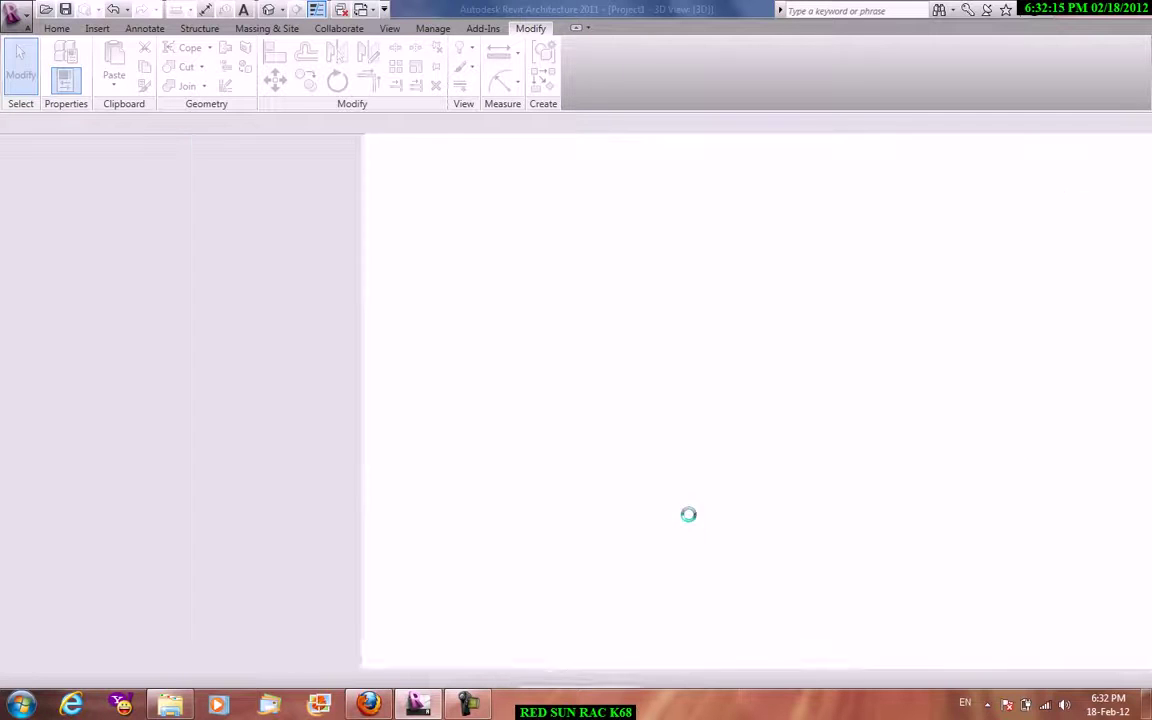
{"action": "middle_click_drag", "start_coordinate": [693, 511], "coordinate": [558, 501]}
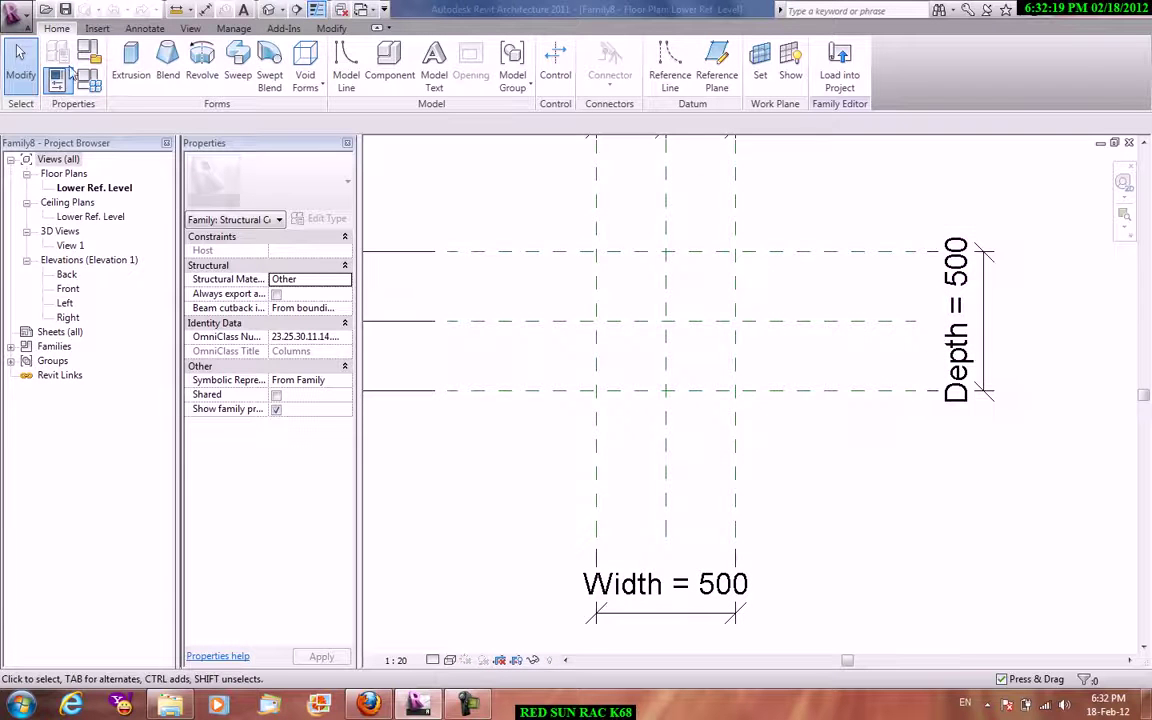
Sketch a 500 × 500 rectangular extrusion profile between the reference-plane intersections.
{"action": "left_click", "coordinate": [131, 65]}
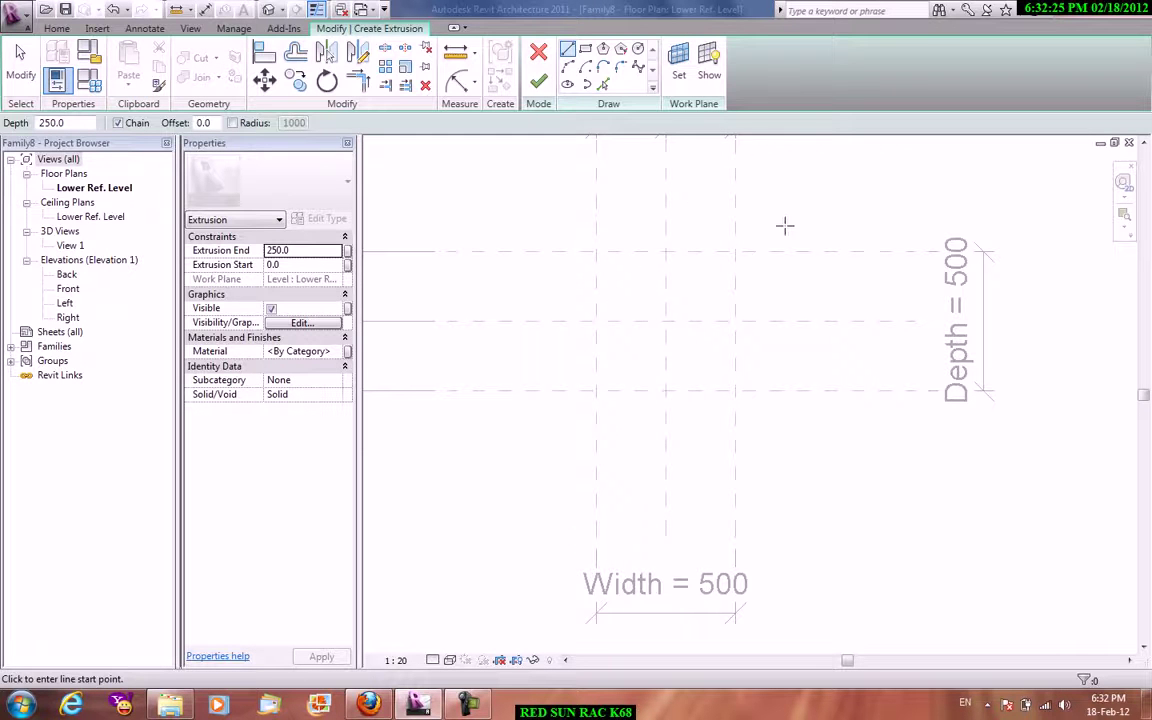
{"action": "left_click", "coordinate": [588, 52]}
{"action": "left_click", "coordinate": [596, 251]}
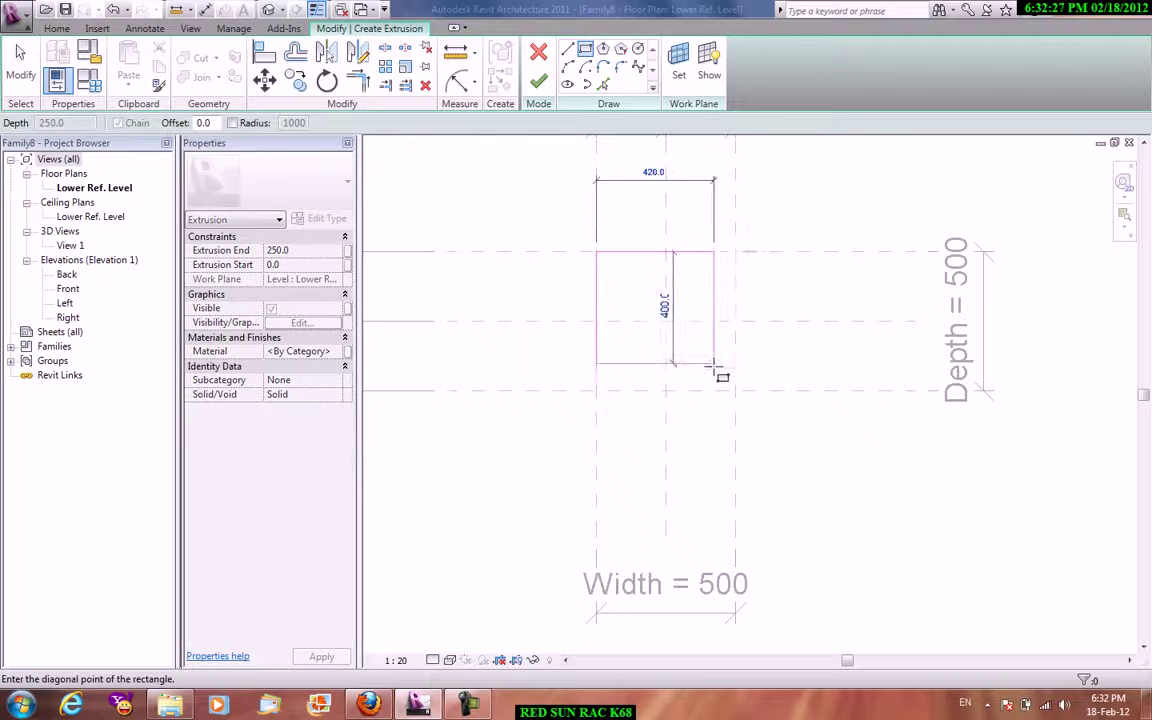
{"action": "left_click", "coordinate": [735, 391]}
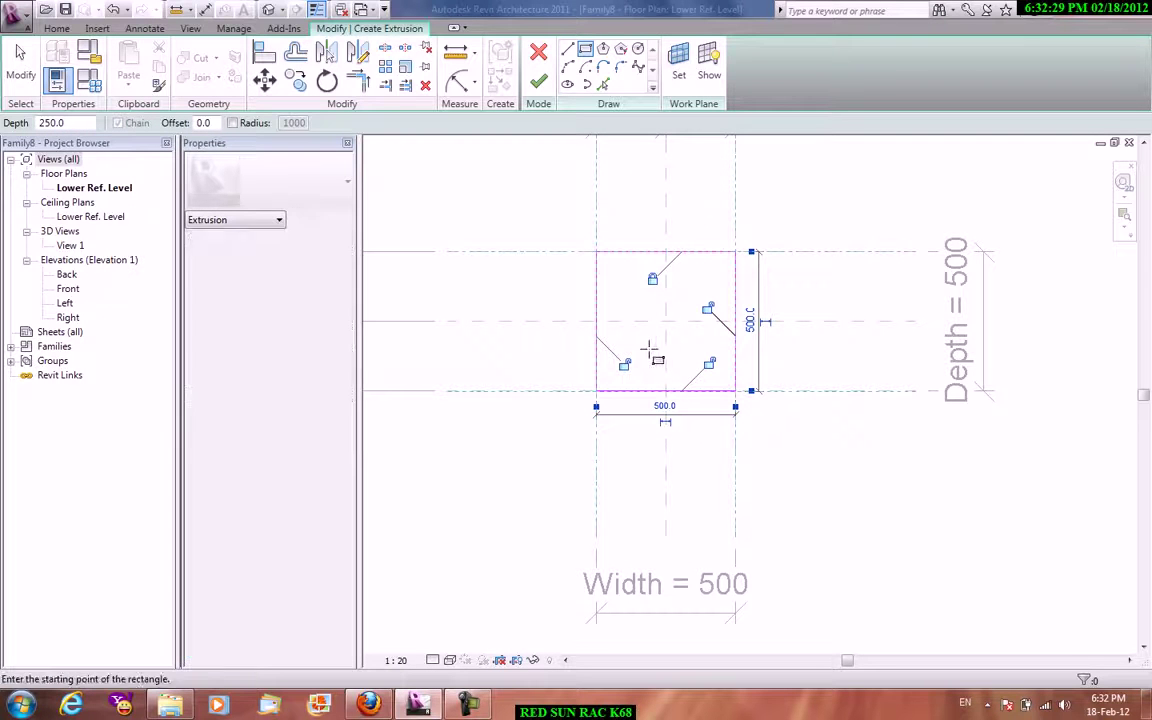
{"action": "right_click", "coordinate": [822, 214]}
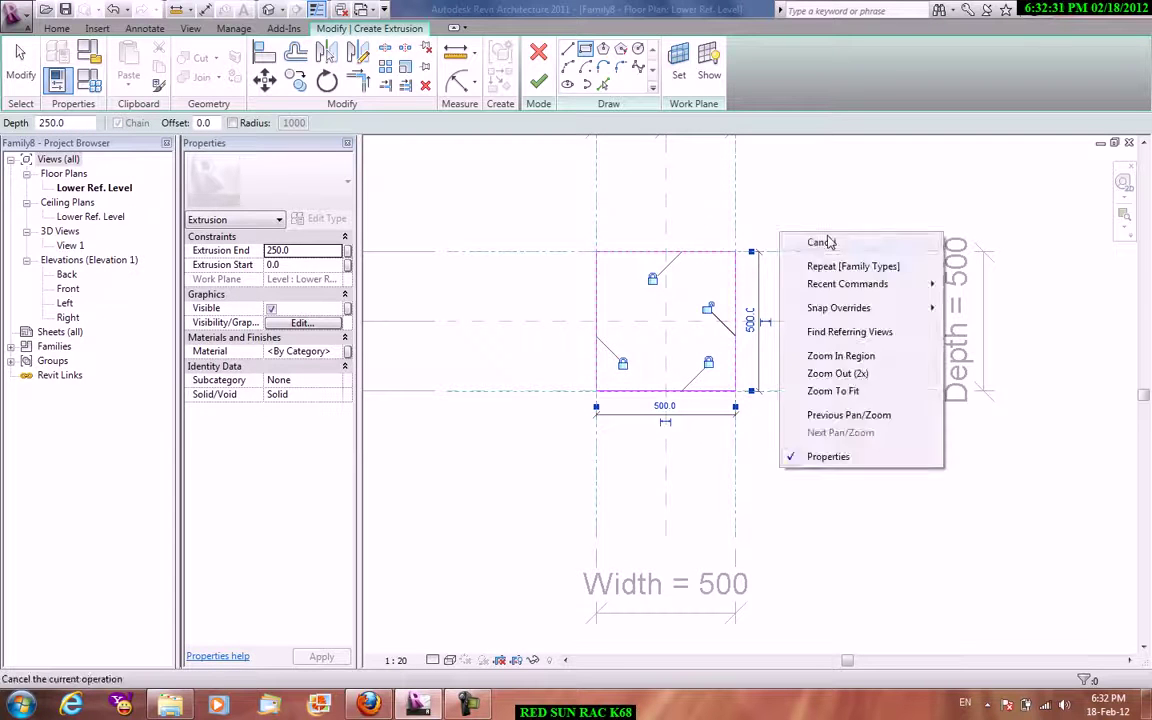
{"action": "left_click", "coordinate": [849, 224]}
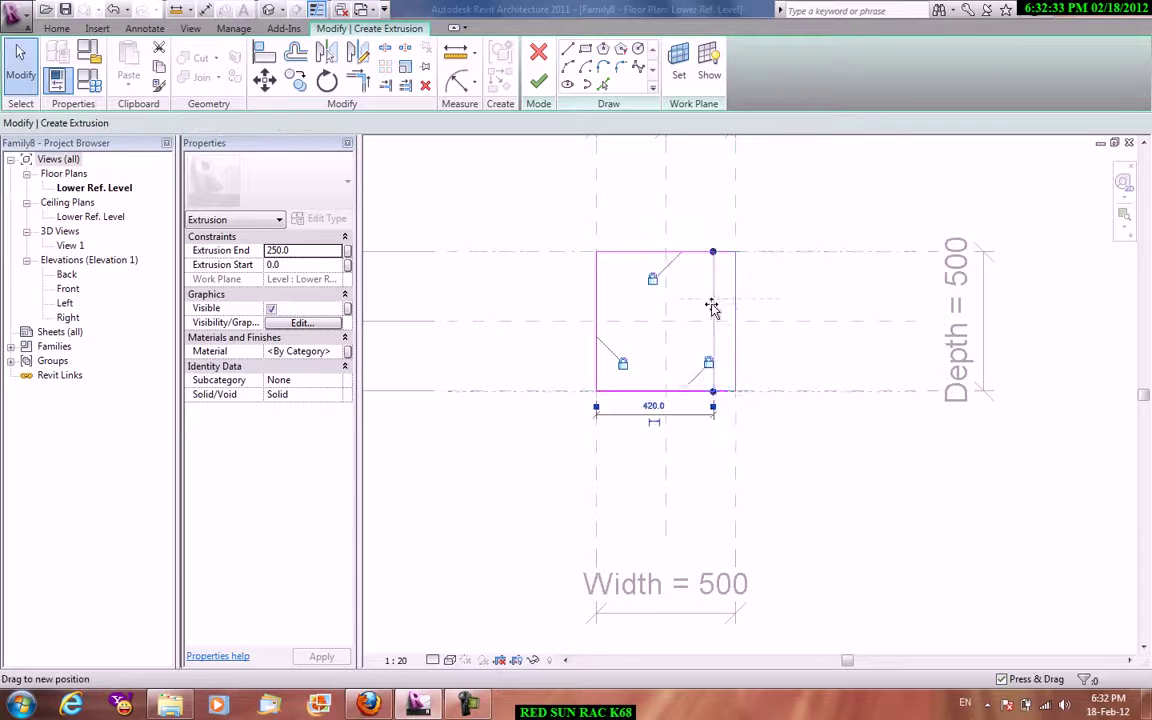
Lock the square's edges to the Width and Depth reference planes and finish the extrusion.
{"action": "left_click", "coordinate": [736, 303]}
{"action": "key", "text": "Tab"}
{"action": "left_click", "coordinate": [736, 303]}
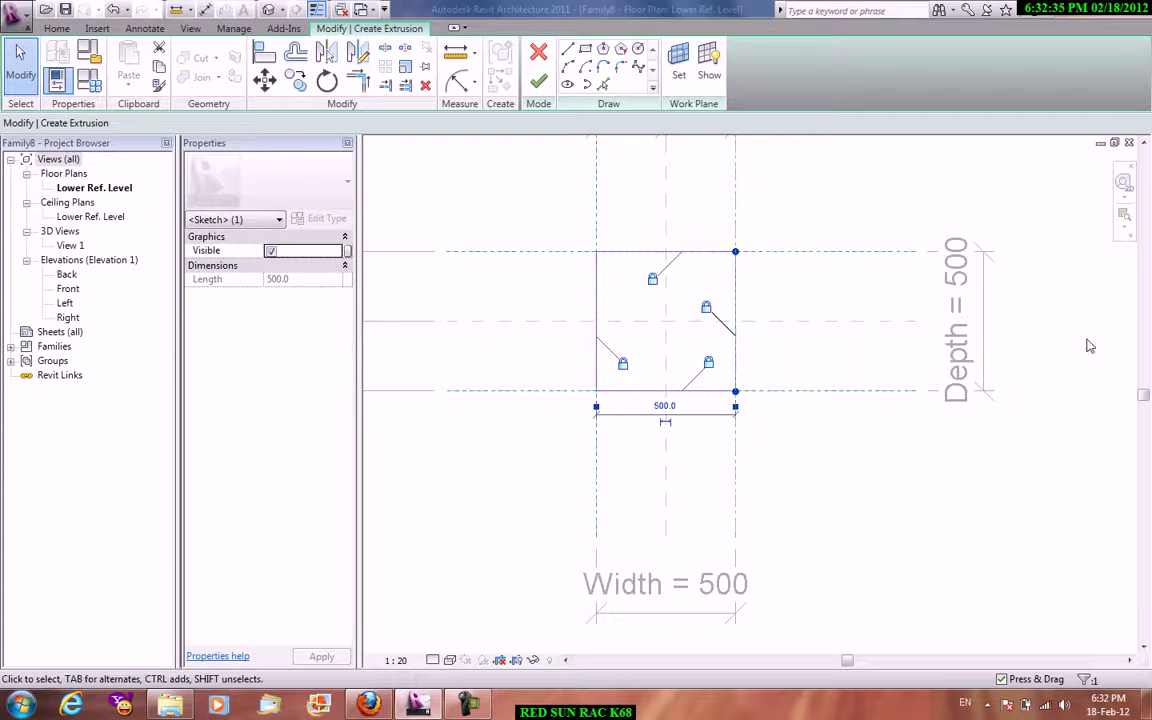
{"action": "left_click", "coordinate": [815, 146]}
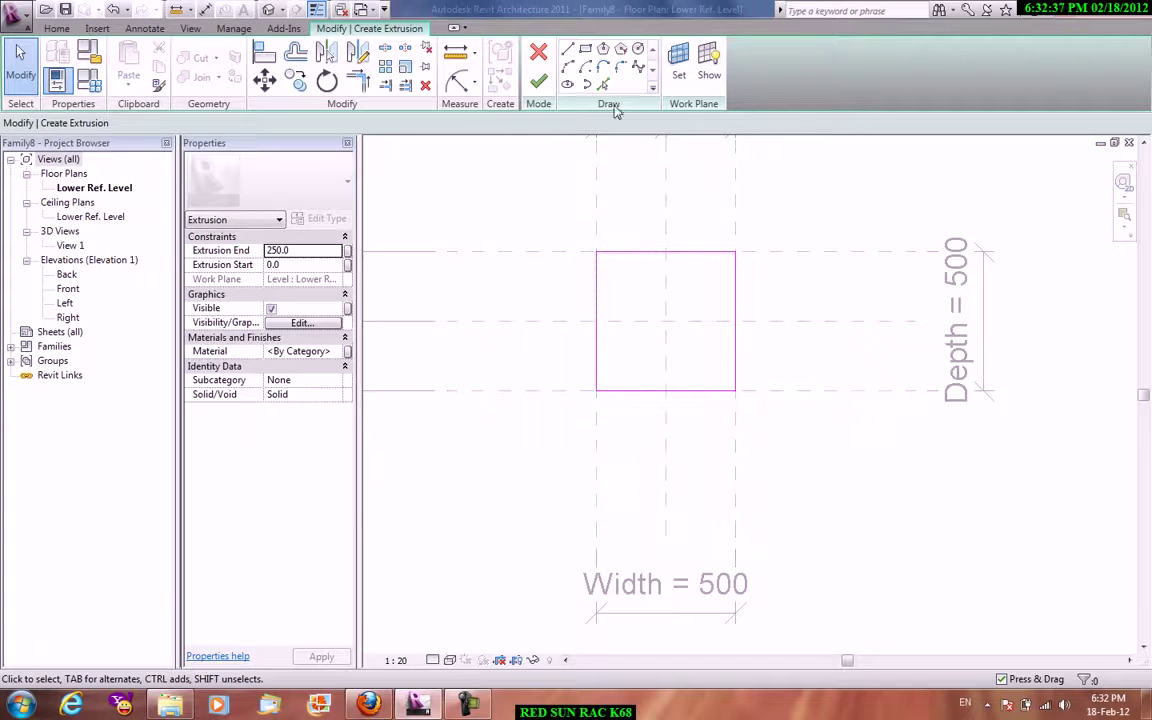
{"action": "left_click", "coordinate": [538, 82]}
In the Left elevation, use AL to align the extrusion's top edge to the Upper Ref Level.
{"action": "double_click", "coordinate": [64, 303]}
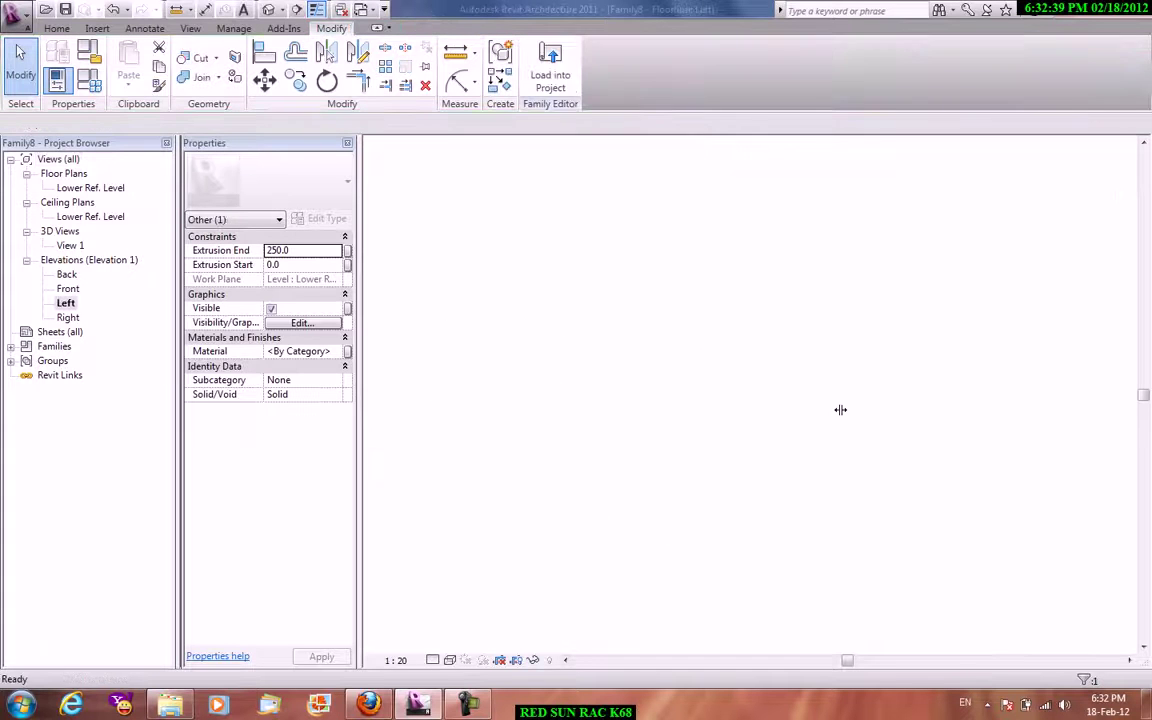
{"action": "left_click", "coordinate": [533, 335]}
{"action": "key", "text": "a"}
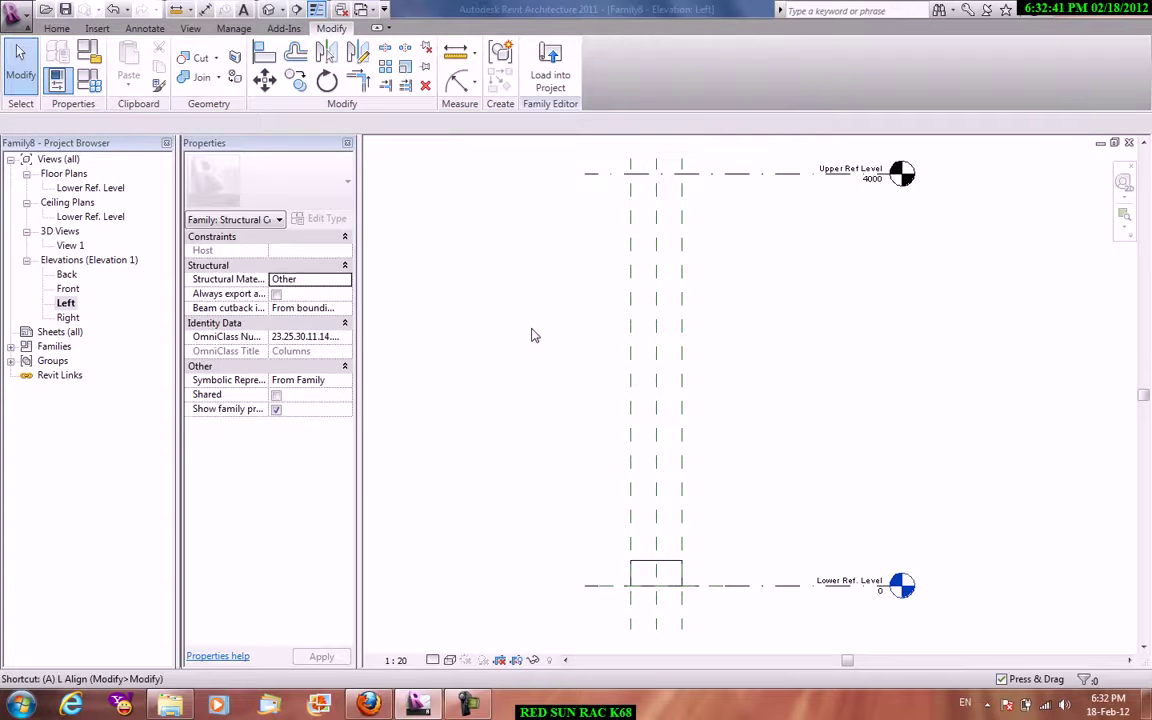
{"action": "key", "text": "l"}
{"action": "left_click", "coordinate": [738, 175]}
{"action": "left_click", "coordinate": [650, 563]}
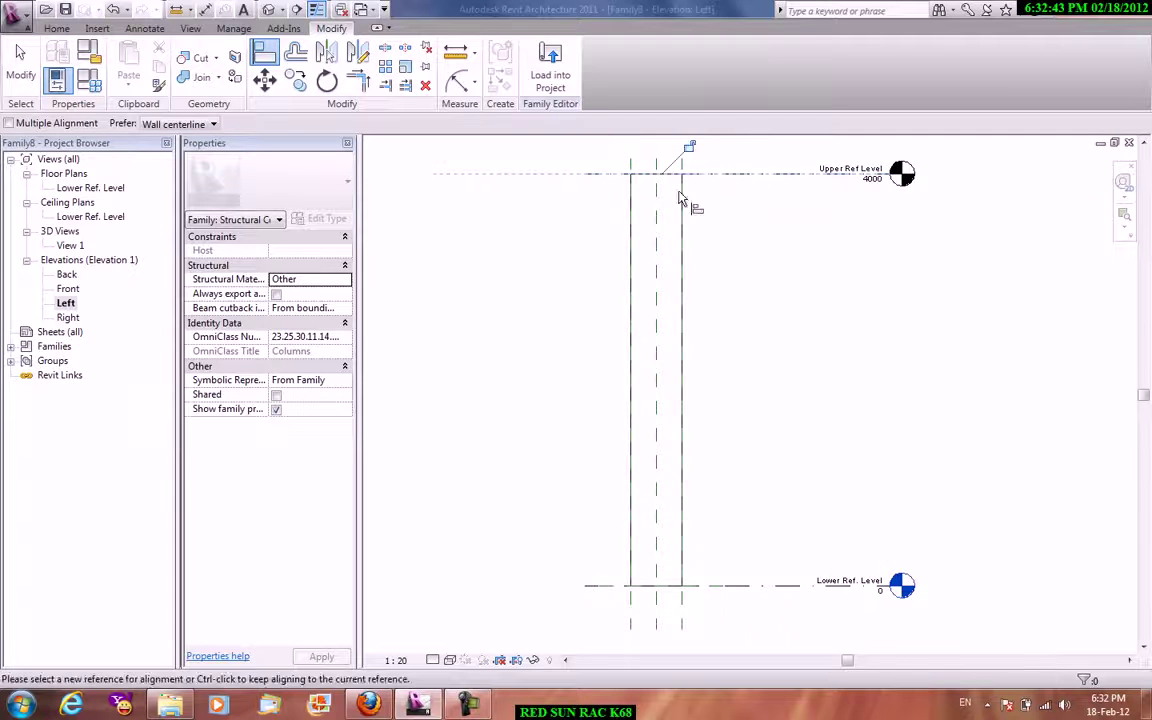
{"action": "right_click", "coordinate": [460, 318]}
{"action": "left_click", "coordinate": [480, 328]}
{"action": "right_click", "coordinate": [687, 277]}
{"action": "left_click", "coordinate": [710, 287]}
Load the column family into Project1, then cancel placing another column.
{"action": "left_click", "coordinate": [550, 80]}
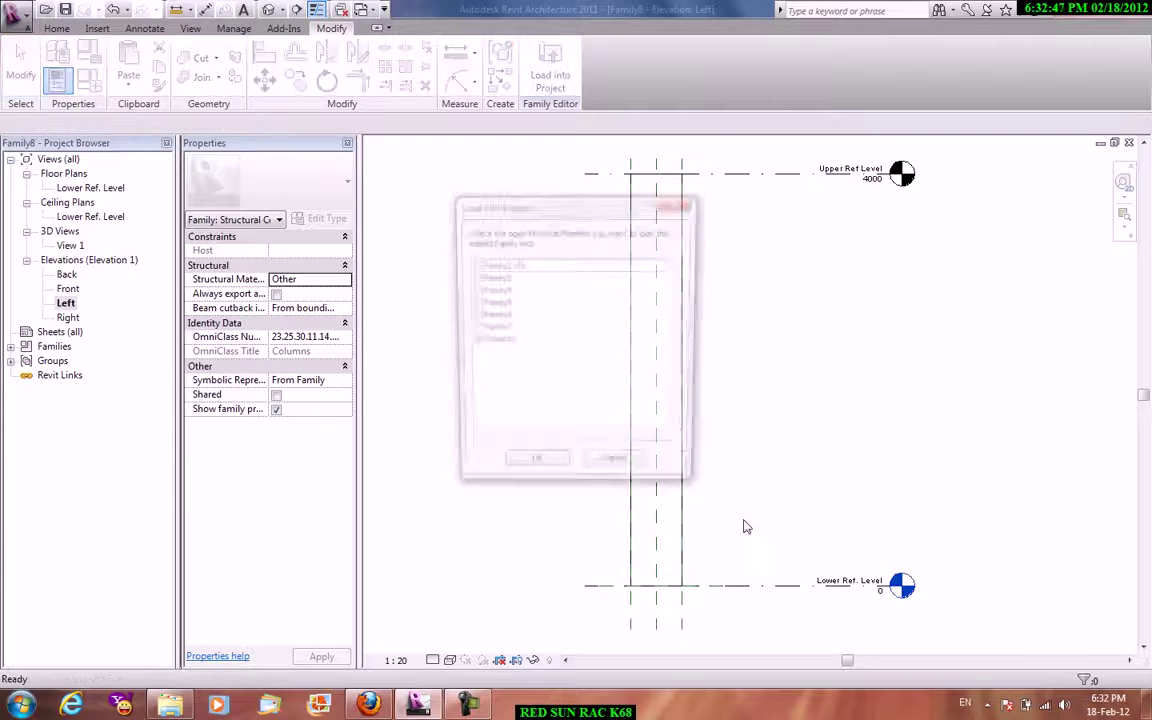
{"action": "left_click", "coordinate": [530, 470]}
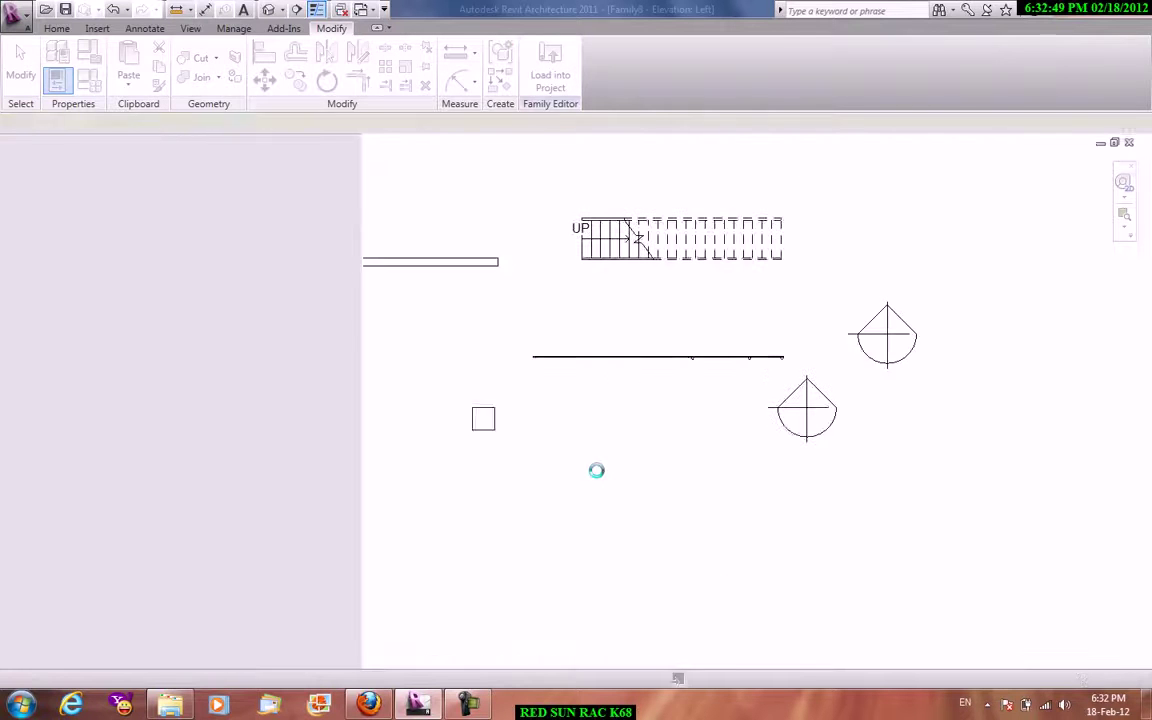
{"action": "right_click", "coordinate": [704, 349]}
{"action": "left_click", "coordinate": [748, 357]}
{"action": "right_click", "coordinate": [740, 306]}
{"action": "left_click", "coordinate": [765, 324]}
Switch to the Default 3D View and orbit and zoom to the columns.
{"action": "left_click", "coordinate": [389, 28]}
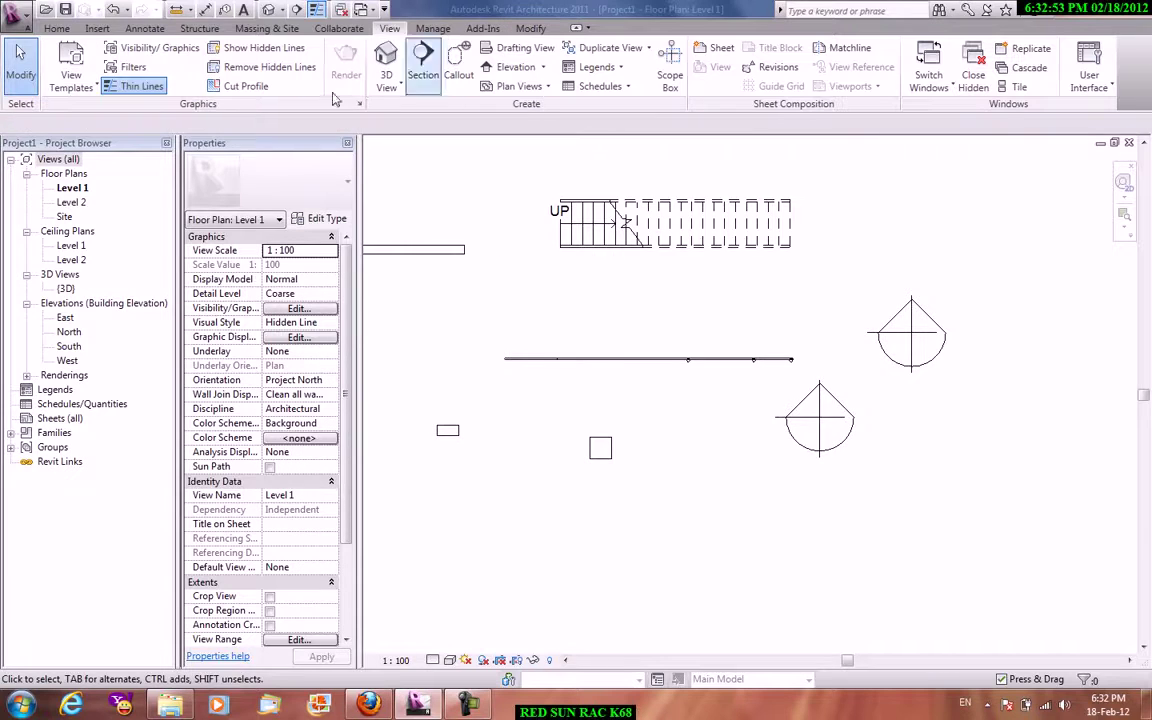
{"action": "left_click", "coordinate": [386, 80]}
{"action": "left_click", "coordinate": [411, 113]}
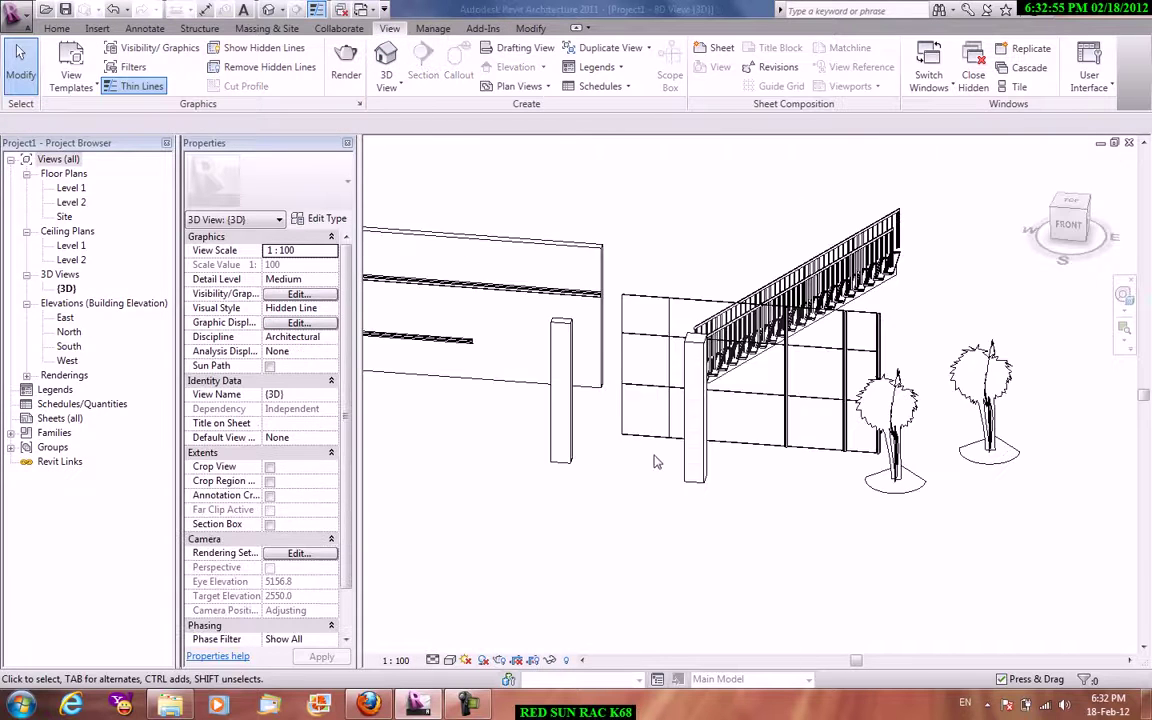
{"action": "middle_click_drag", "start_coordinate": [658, 489], "coordinate": [615, 453], "text": "shift"}
{"action": "scroll", "coordinate": [615, 453], "scroll_direction": "up", "scroll_amount": 2}
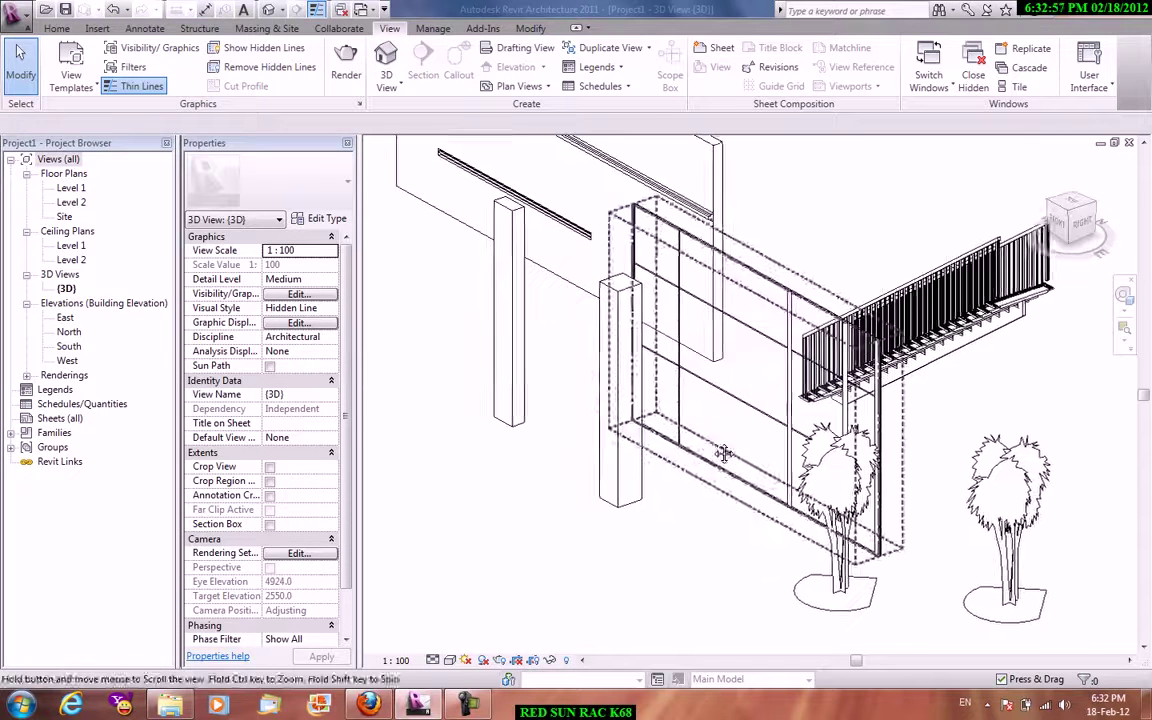
{"action": "scroll", "coordinate": [615, 453], "scroll_direction": "up", "scroll_amount": 2}
Check the Family8 column's Depth and Width type values, closing Type Properties unchanged.
{"action": "left_click", "coordinate": [670, 511]}
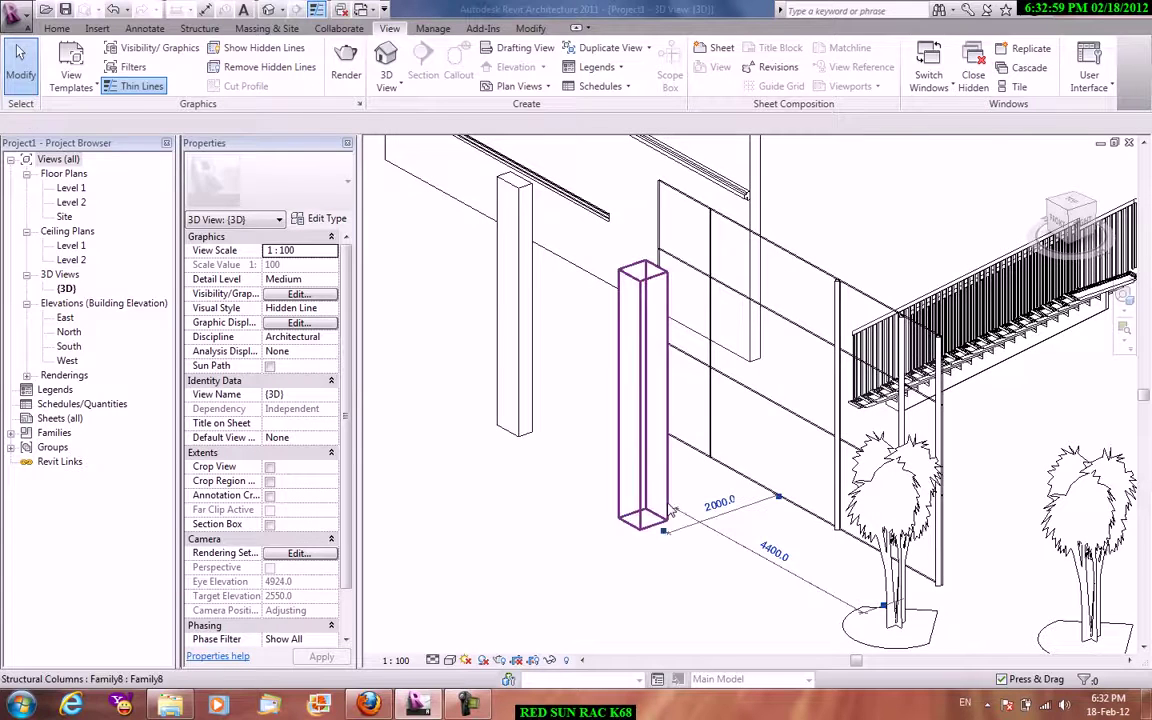
{"action": "left_click", "coordinate": [327, 218]}
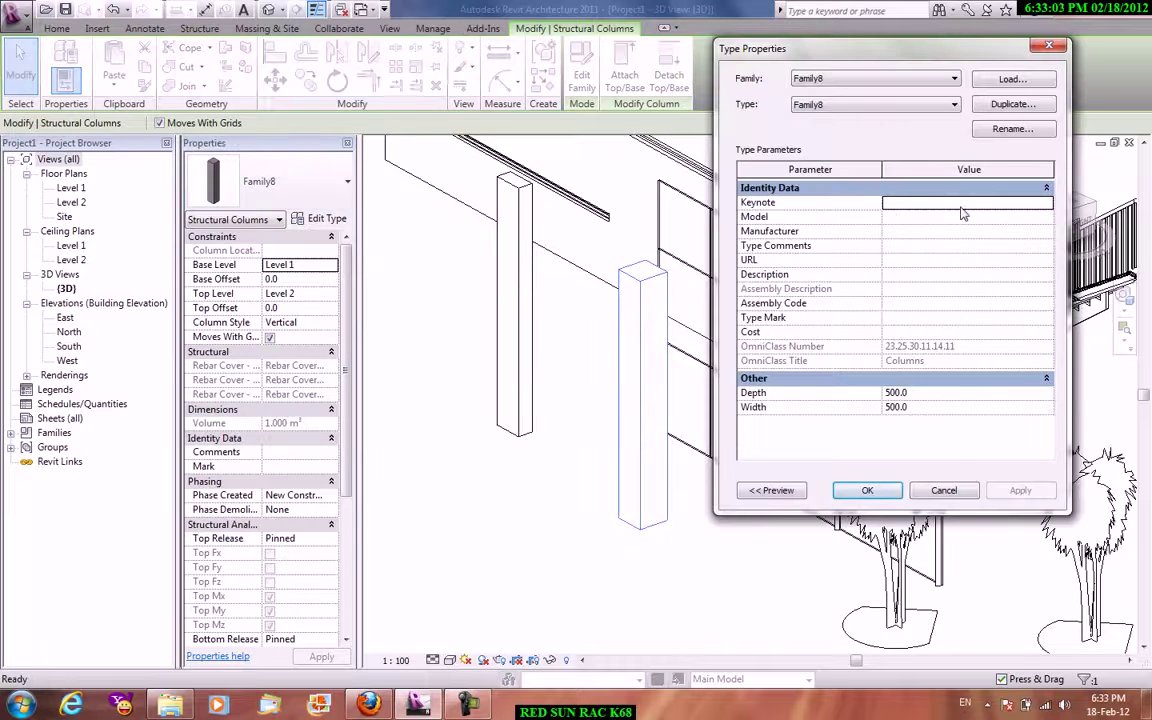
{"action": "left_click", "coordinate": [966, 393]}
{"action": "left_click", "coordinate": [955, 407]}
{"action": "left_click", "coordinate": [939, 396]}
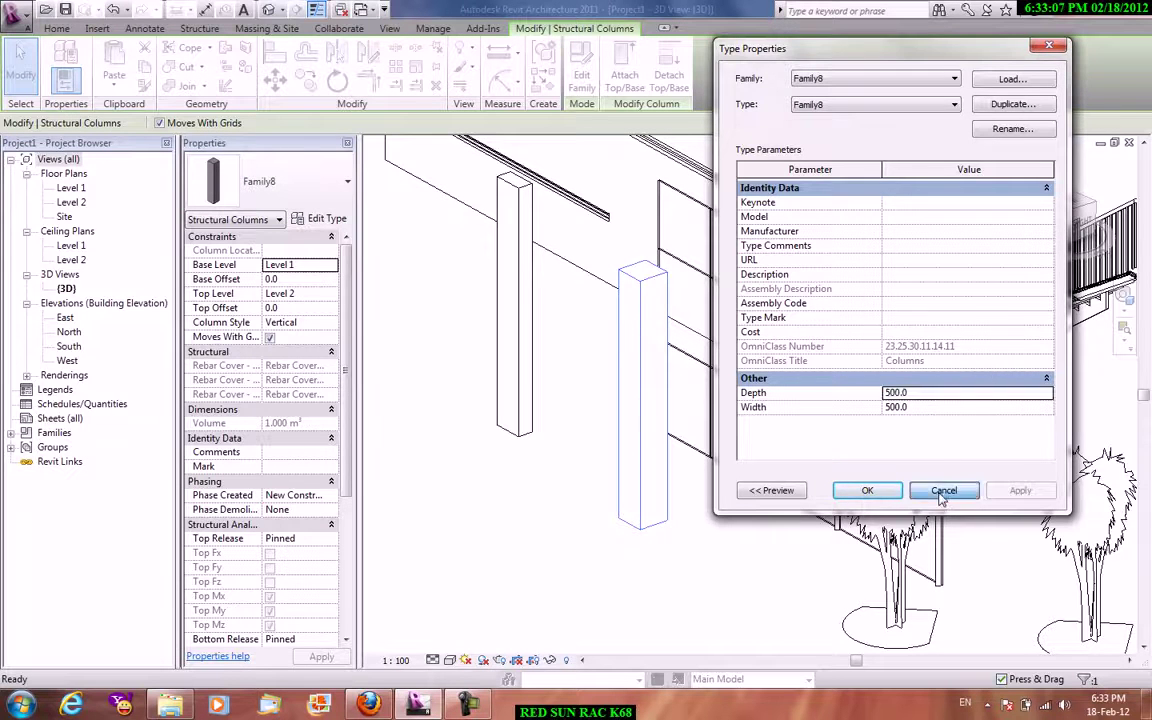
{"action": "left_click", "coordinate": [944, 490]}
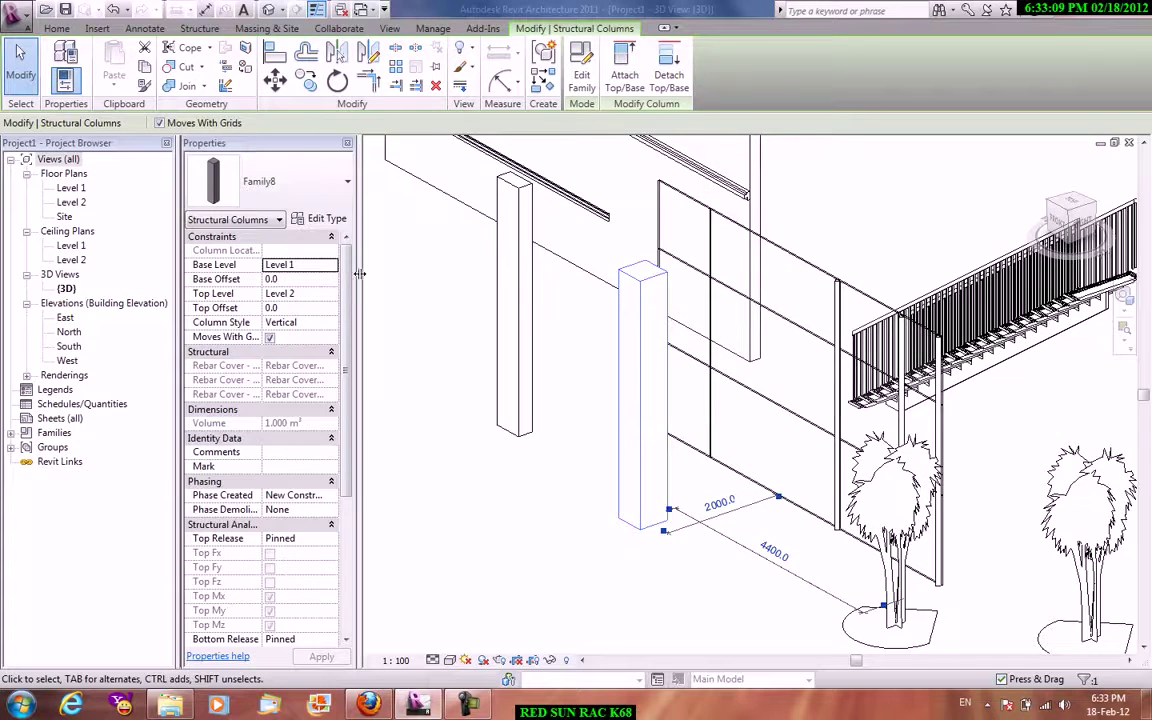
Widen the Properties panel and confirm Top and Bottom Release stay Pinned, then deselect.
{"action": "left_click_drag", "start_coordinate": [359, 273], "coordinate": [472, 273]}
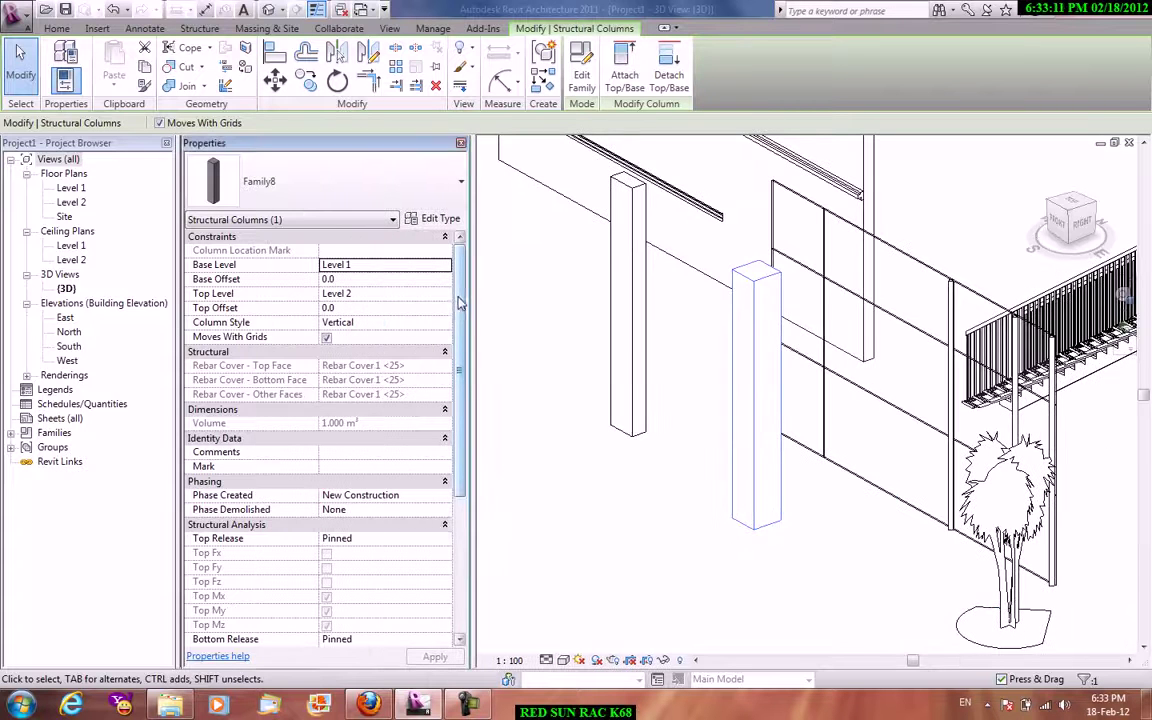
{"action": "scroll", "coordinate": [213, 293], "scroll_direction": "down", "scroll_amount": 3}
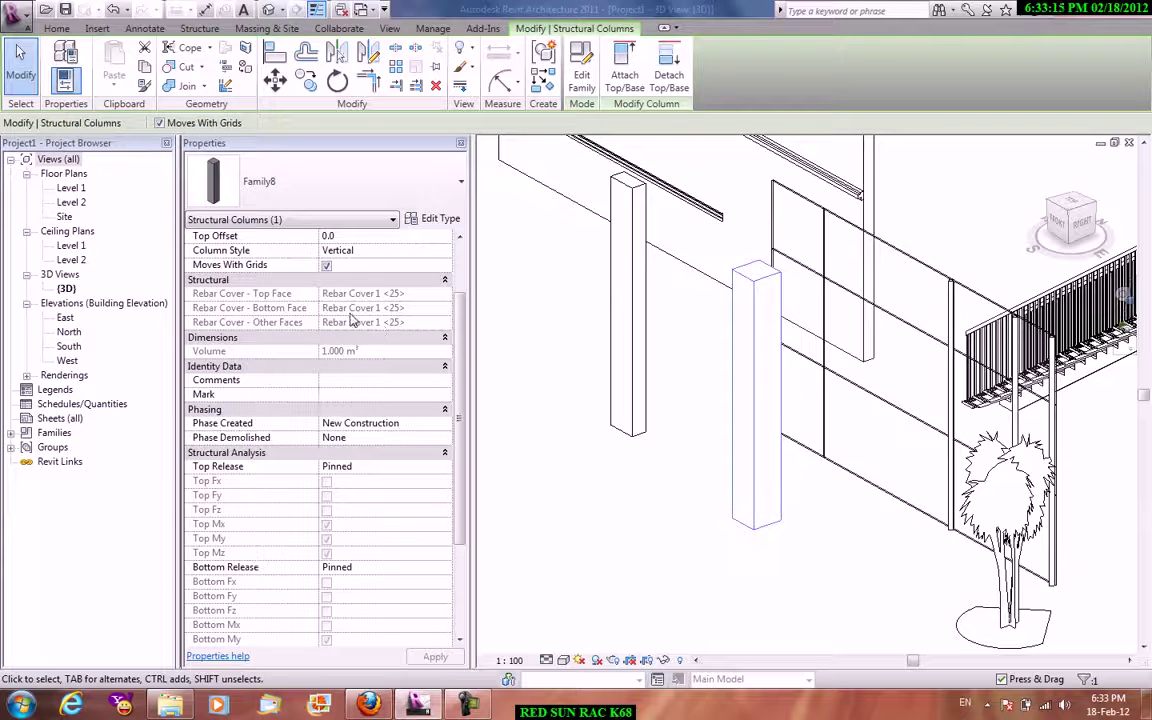
{"action": "scroll", "coordinate": [368, 344], "scroll_direction": "down", "scroll_amount": 3}
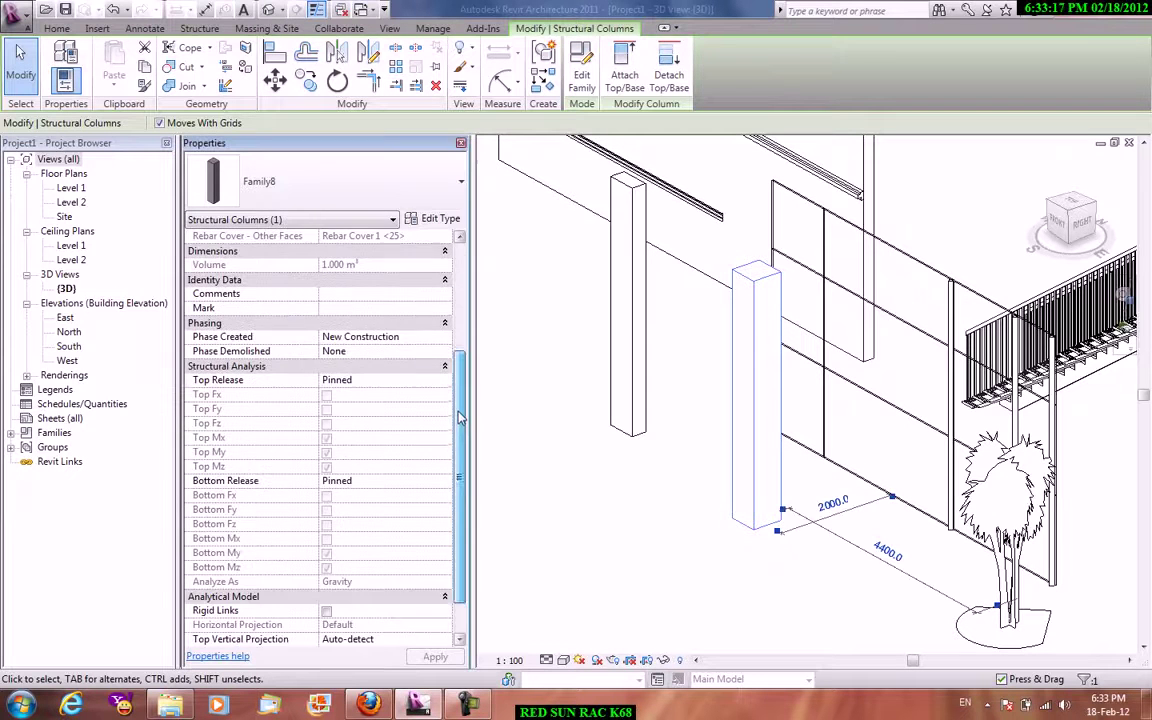
{"action": "scroll", "coordinate": [260, 360], "scroll_direction": "down", "scroll_amount": 1}
{"action": "left_click", "coordinate": [411, 352]}
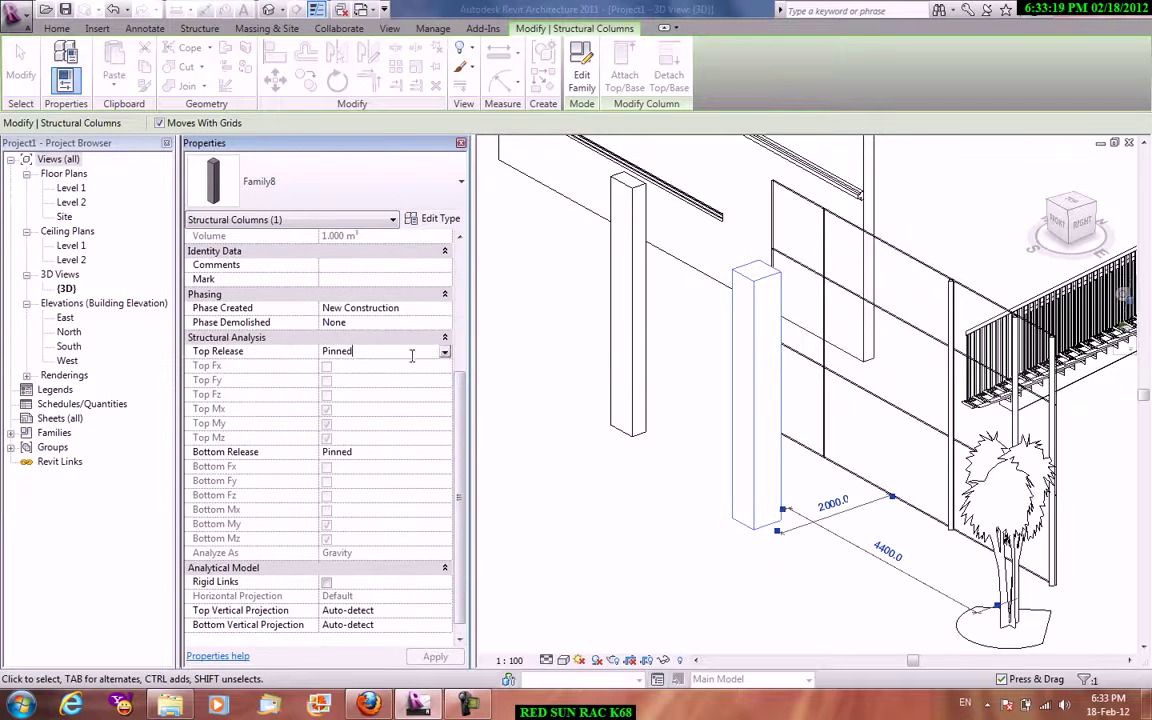
{"action": "left_click", "coordinate": [443, 353]}
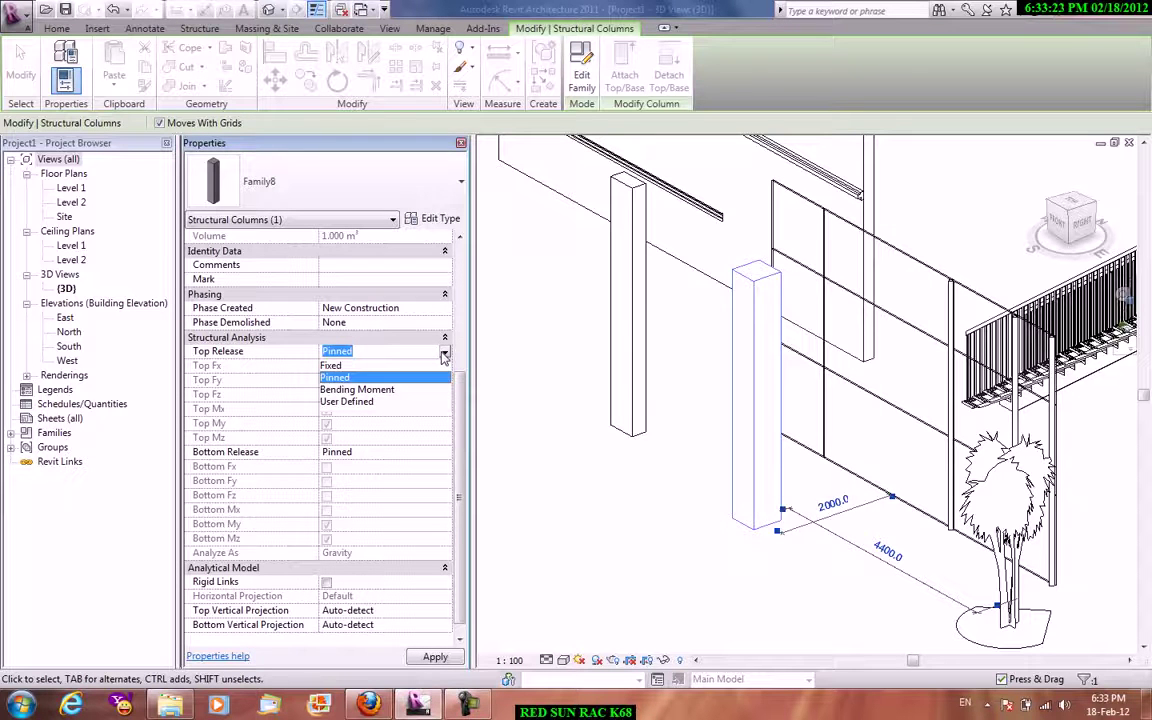
{"action": "left_click", "coordinate": [445, 357]}
{"action": "scroll", "coordinate": [460, 458], "scroll_direction": "down", "scroll_amount": 1}
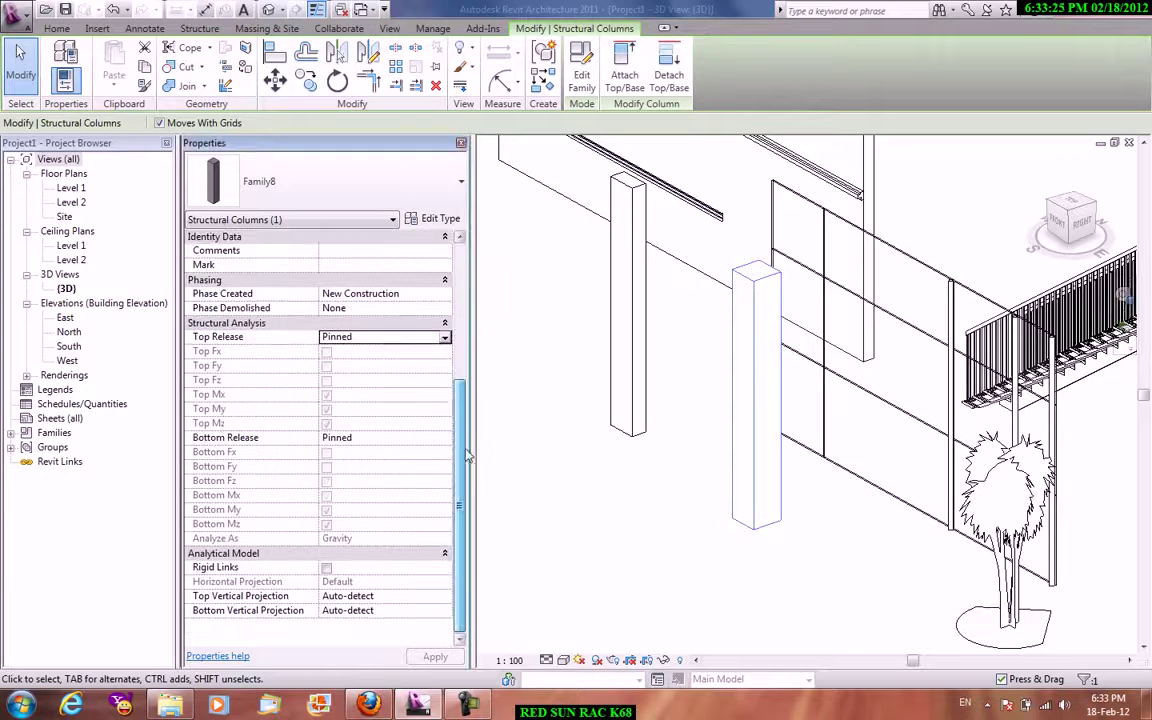
{"action": "left_click", "coordinate": [386, 438]}
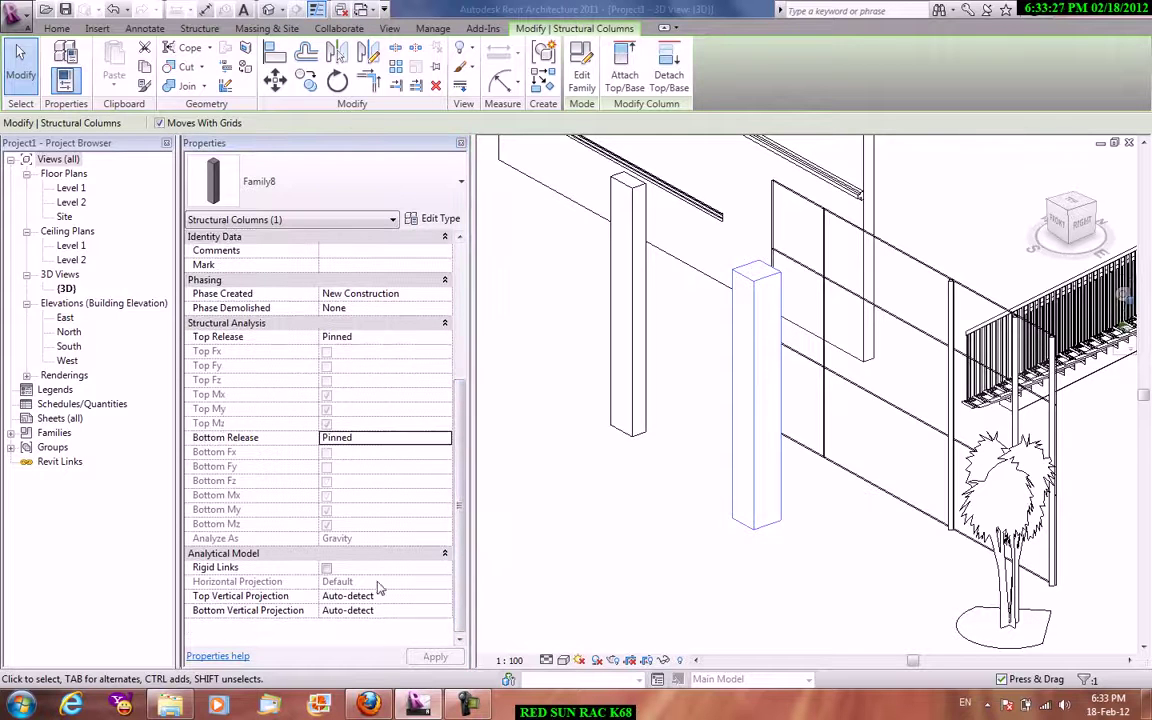
{"action": "key", "text": "Escape"}
{"action": "mouse_move", "coordinate": [643, 391]}
{"action": "middle_mouse_down", "text": "shift"}
{"action": "mouse_move", "coordinate": [632, 404]}
{"action": "mouse_move", "coordinate": [441, 338]}
{"action": "middle_mouse_up", "text": "shift"}
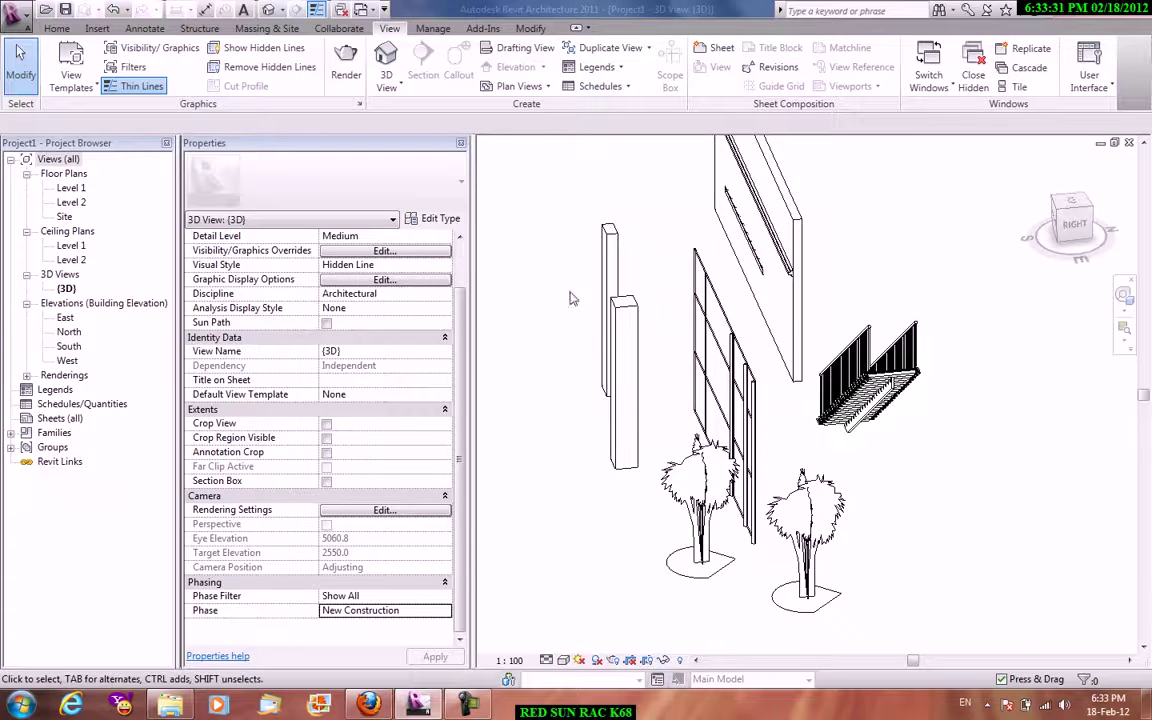
Orbit and zoom the 3D view, then select the Family8 column.
{"action": "middle_click_drag", "start_coordinate": [570, 296], "coordinate": [640, 320], "text": "shift"}
{"action": "scroll", "coordinate": [688, 333], "scroll_direction": "up", "scroll_amount": 2}
{"action": "left_click", "coordinate": [688, 333]}
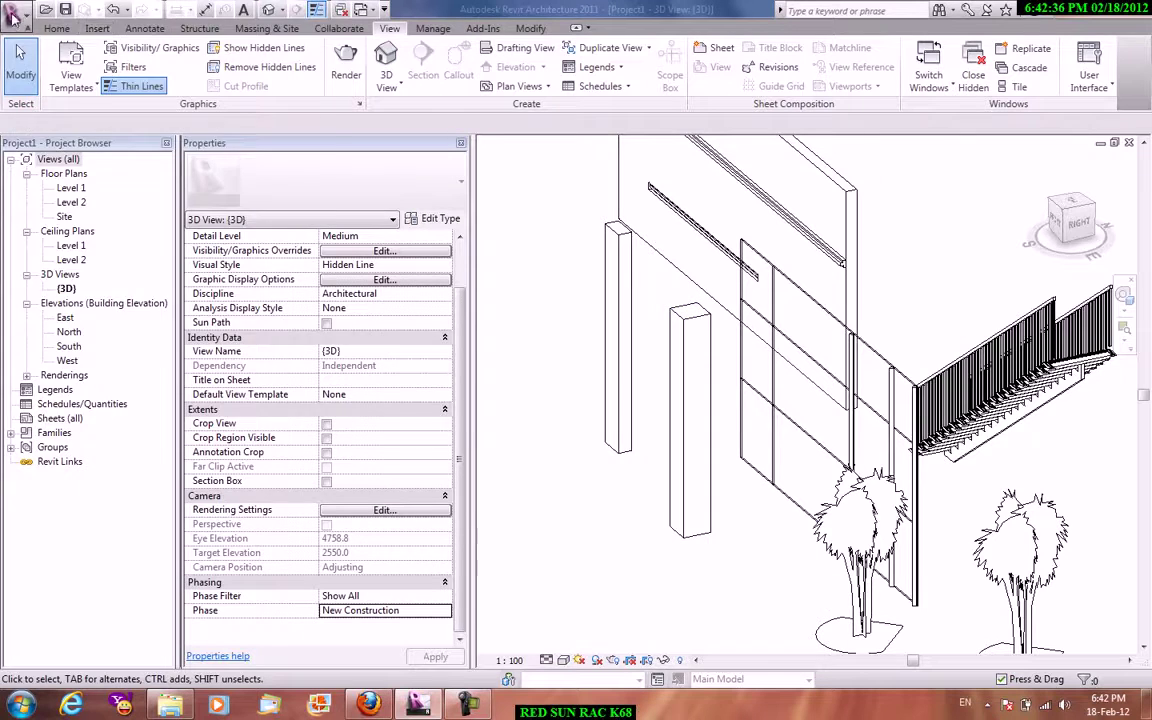
Browse the new family templates, previewing Metric Column and Metric Structural Foundation, then cancel.
{"action": "left_click", "coordinate": [12, 18]}
{"action": "left_click", "coordinate": [195, 145]}
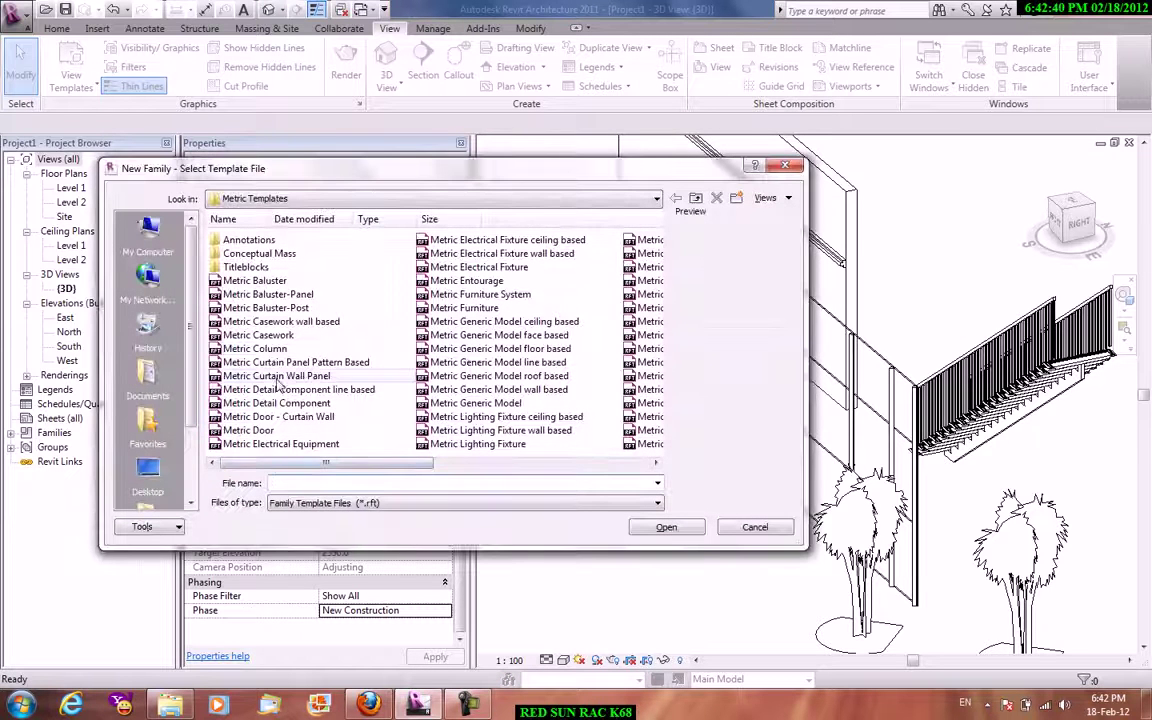
{"action": "left_click", "coordinate": [268, 349]}
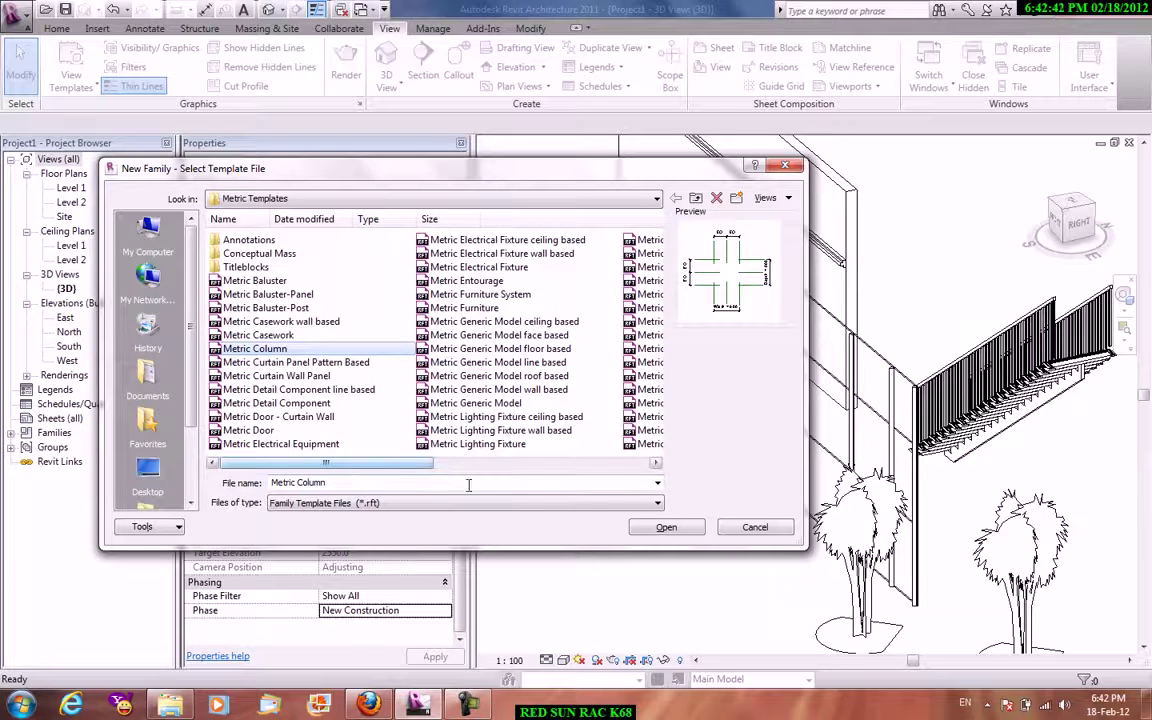
{"action": "left_click_drag", "start_coordinate": [325, 463], "coordinate": [628, 490]}
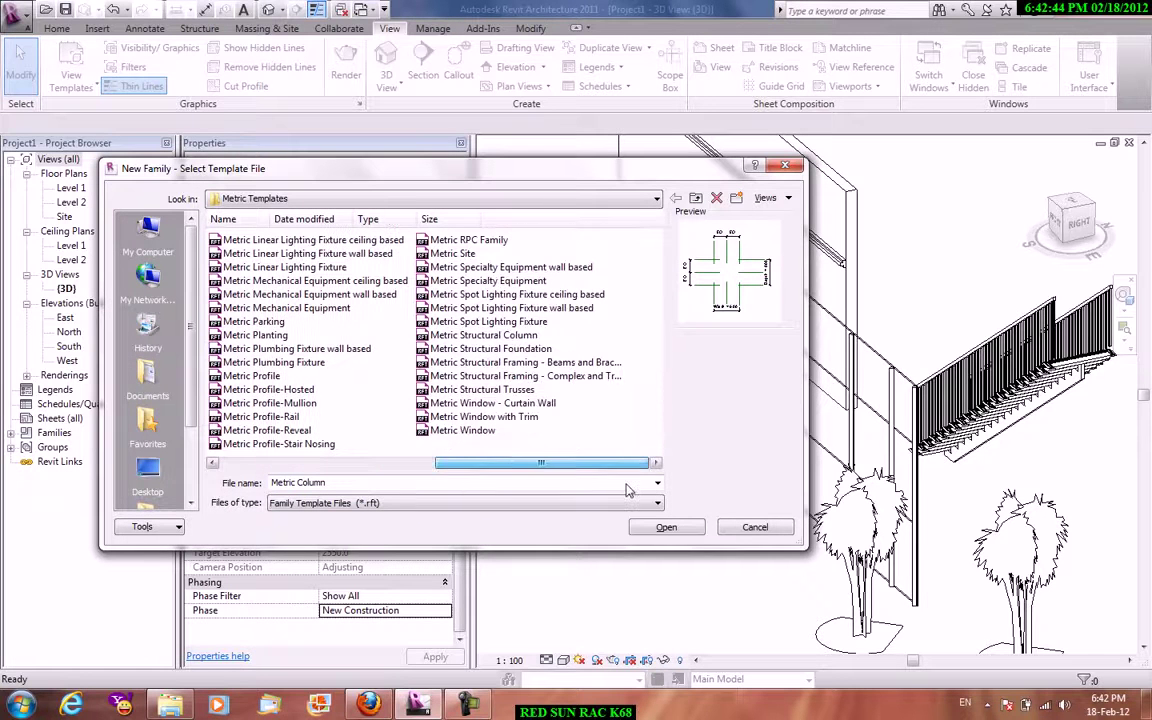
{"action": "left_click", "coordinate": [527, 348]}
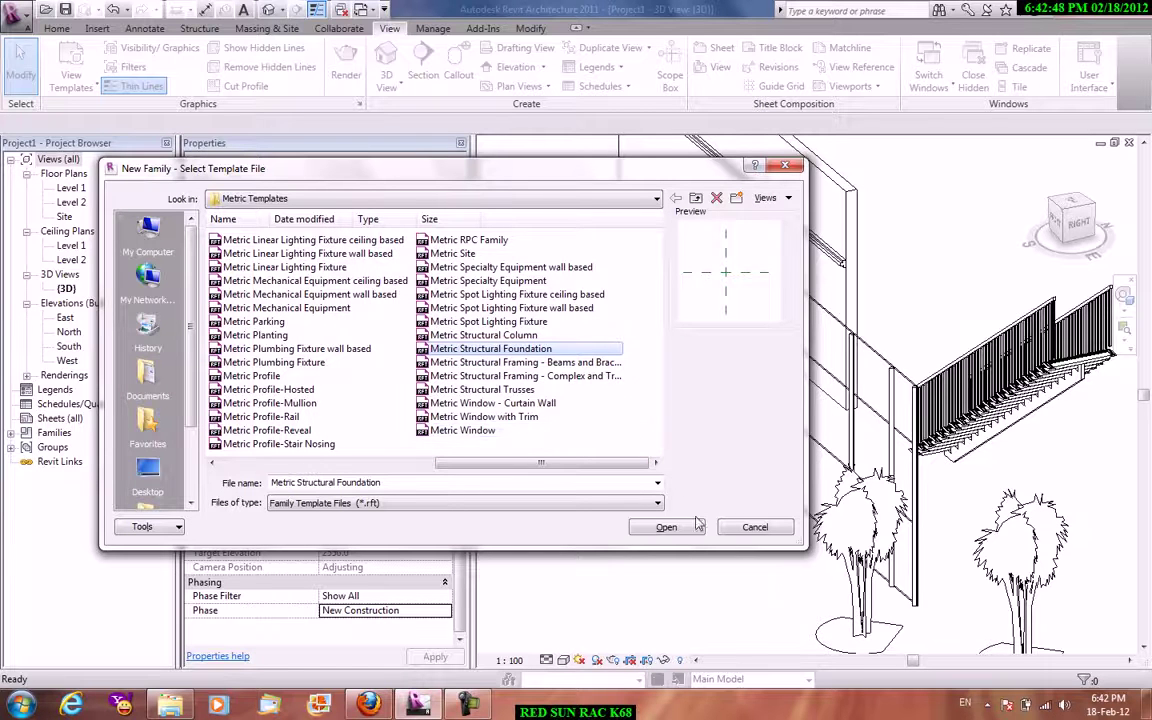
{"action": "scroll", "coordinate": [579, 466], "scroll_direction": "up", "scroll_amount": 3}
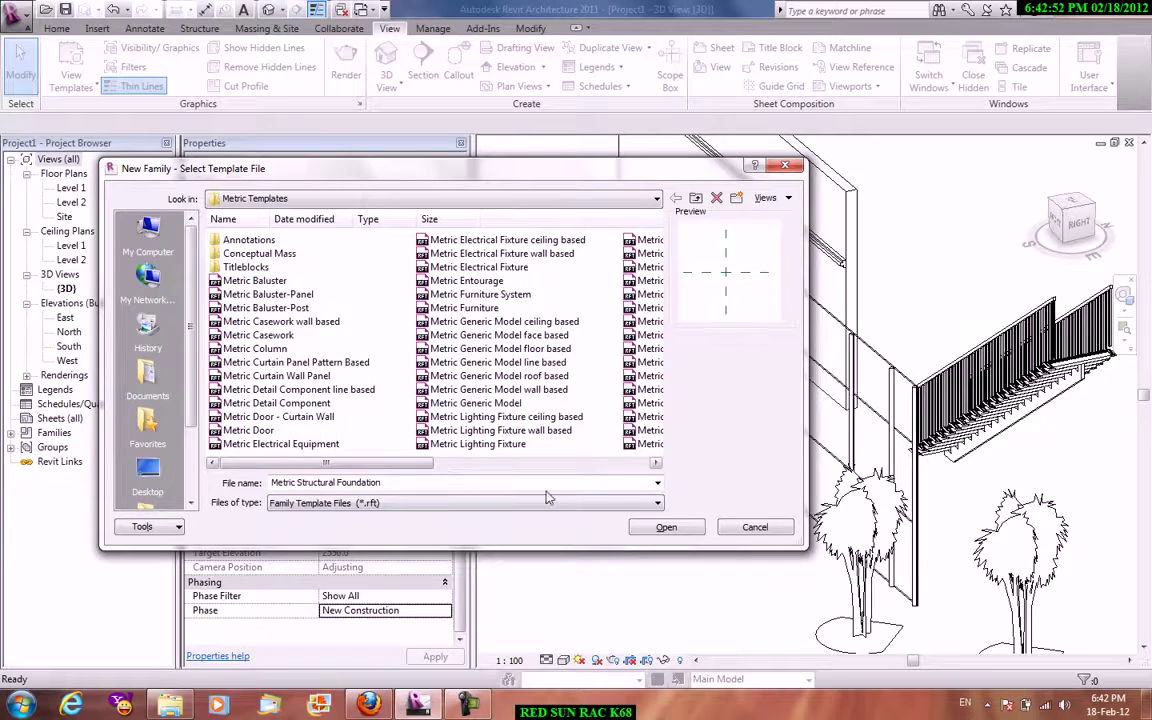
{"action": "left_click", "coordinate": [752, 528]}
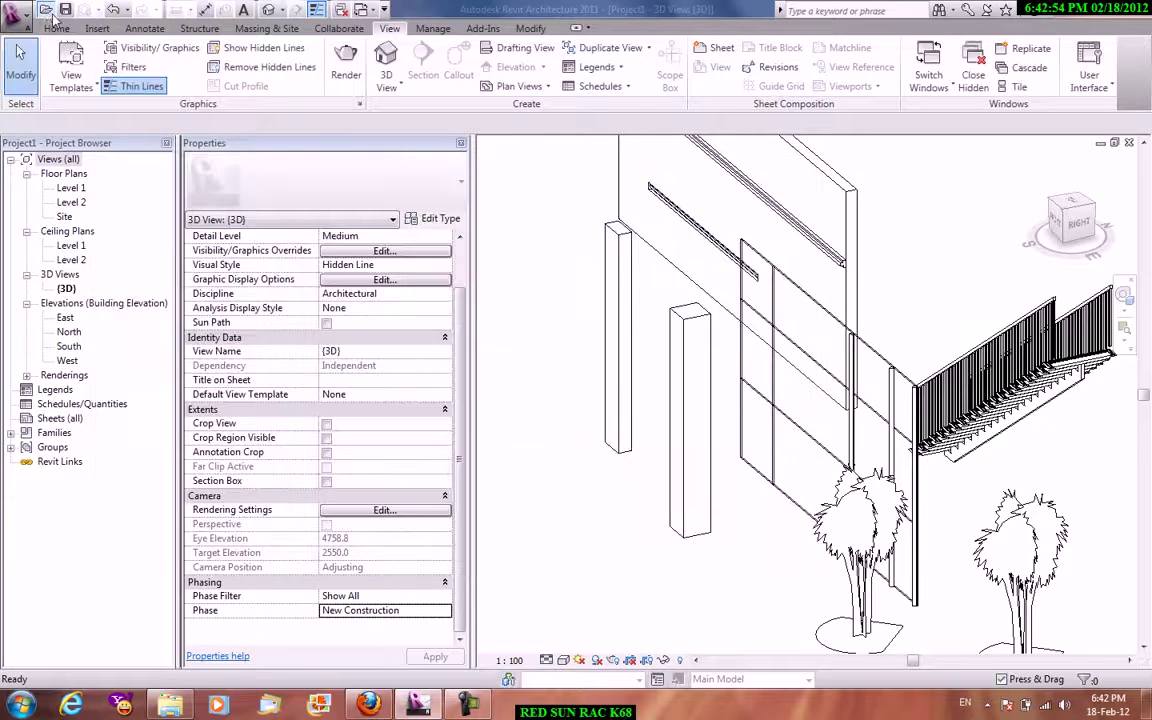
Open M_Chamfered Column from the Metric Library's Columns folder.
{"action": "left_click", "coordinate": [45, 10]}
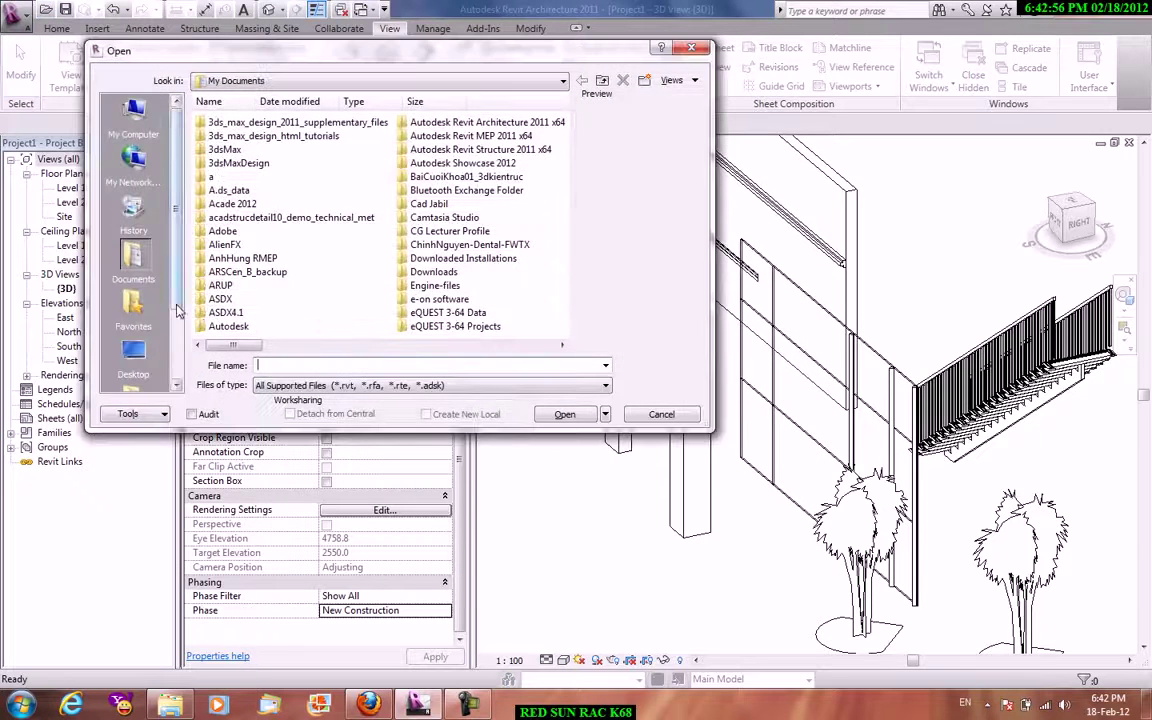
{"action": "scroll", "coordinate": [176, 311], "scroll_direction": "down", "scroll_amount": 2}
{"action": "left_click", "coordinate": [135, 312]}
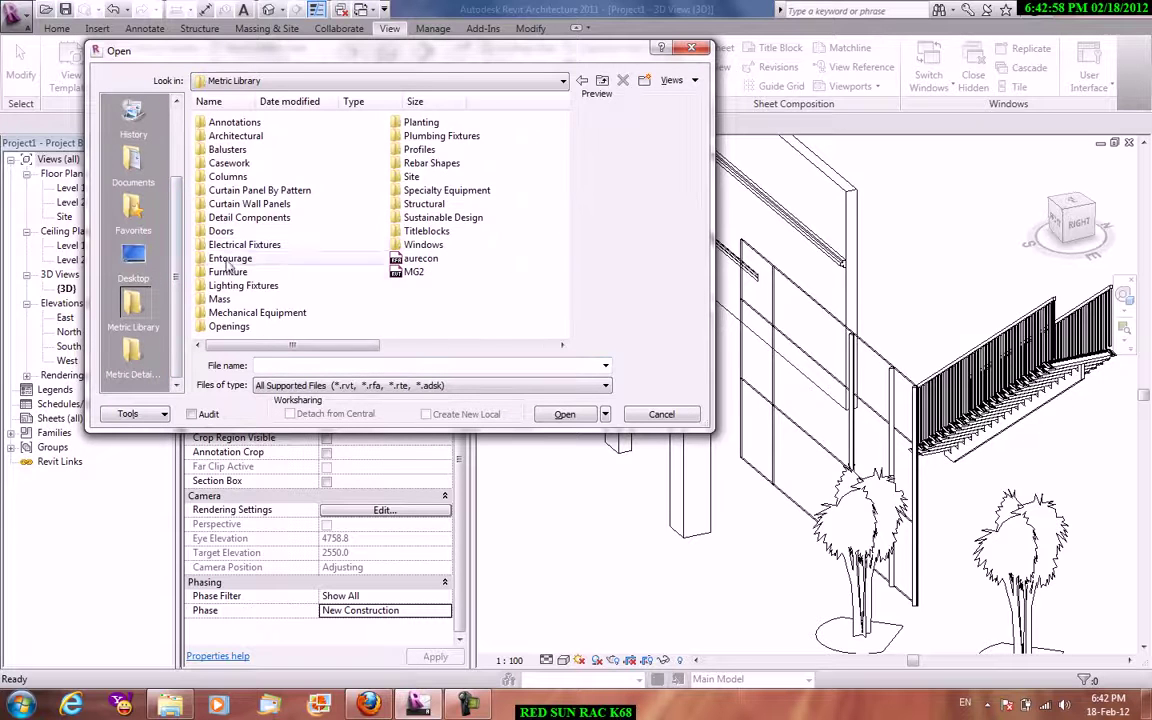
{"action": "double_click", "coordinate": [227, 179]}
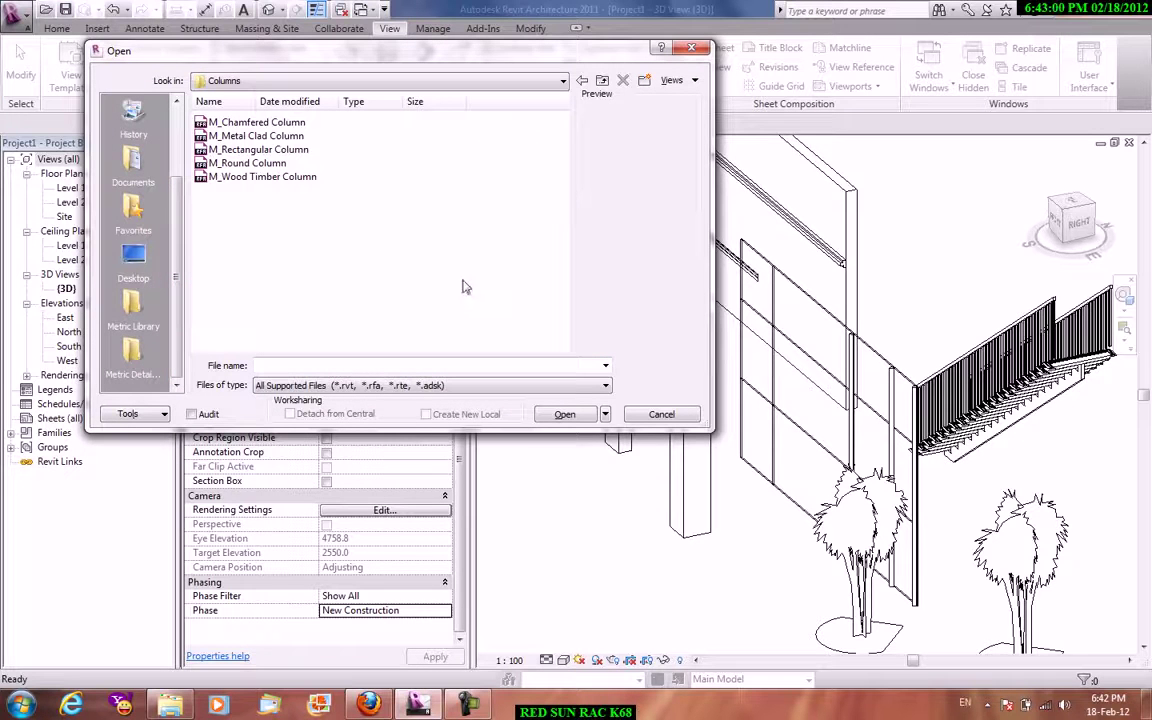
{"action": "left_click", "coordinate": [293, 124]}
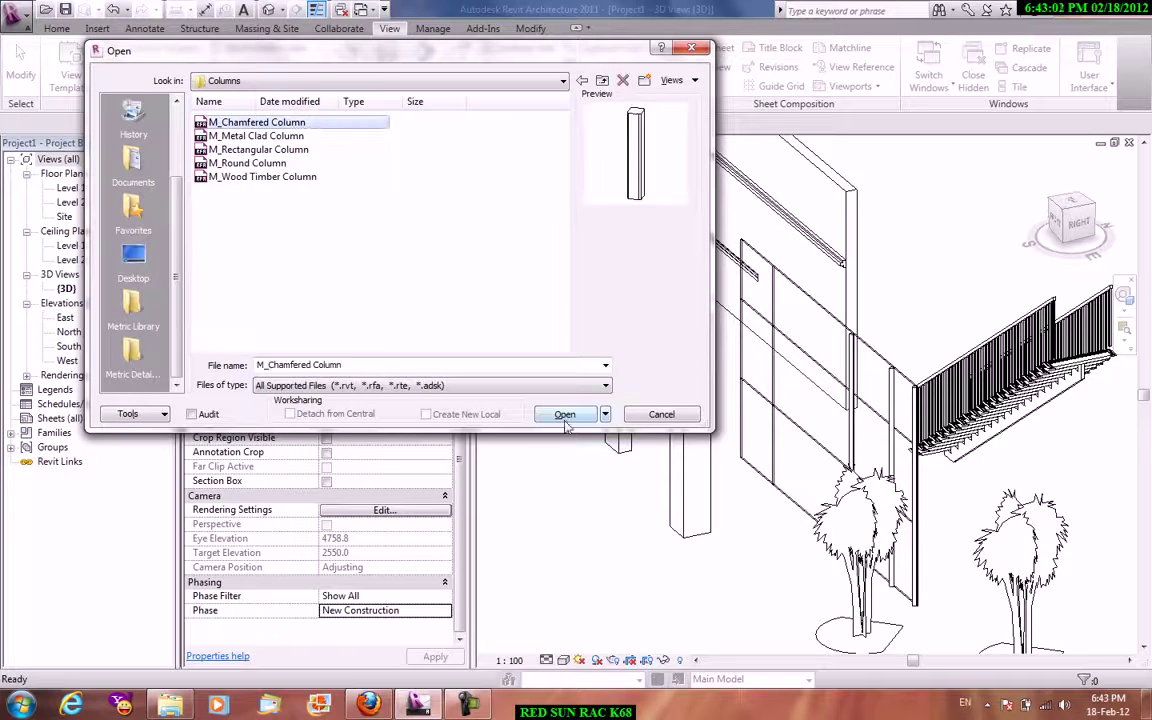
{"action": "left_click", "coordinate": [565, 416]}
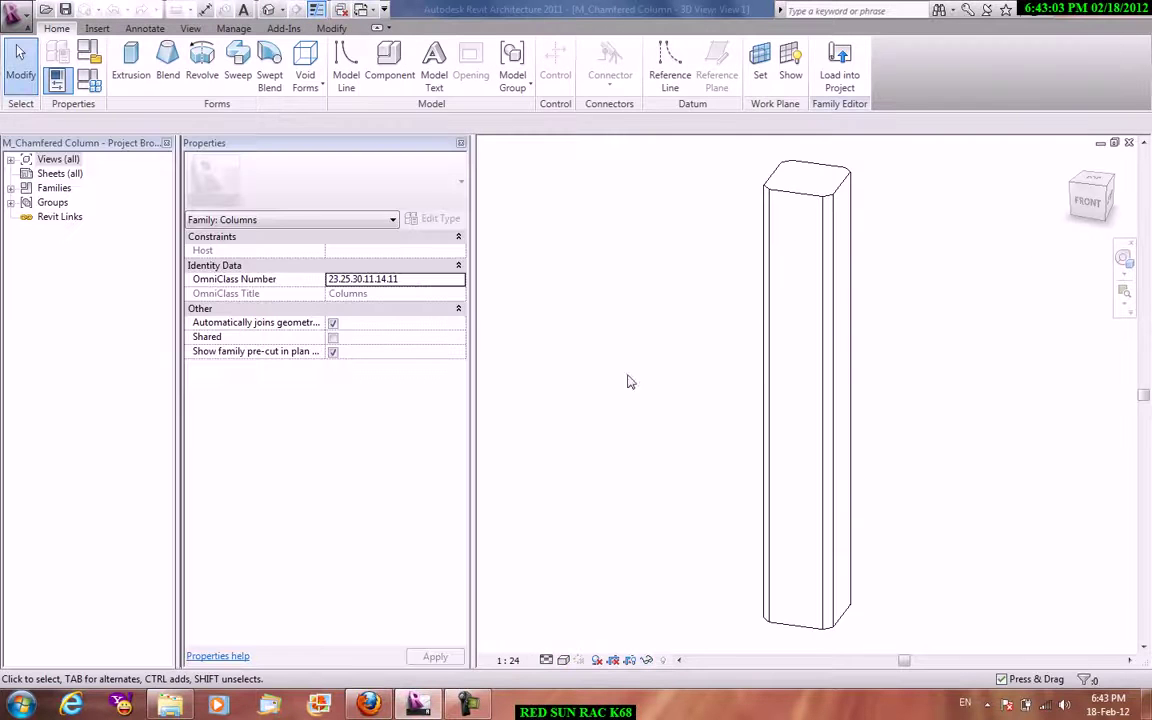
Zoom and orbit the column, select its extrusion and view the chamfered sketch without changes.
{"action": "middle_click_drag", "start_coordinate": [818, 206], "coordinate": [758, 411]}
{"action": "scroll", "coordinate": [812, 260], "scroll_direction": "up", "scroll_amount": 2}
{"action": "scroll", "coordinate": [778, 252], "scroll_direction": "up", "scroll_amount": 2}
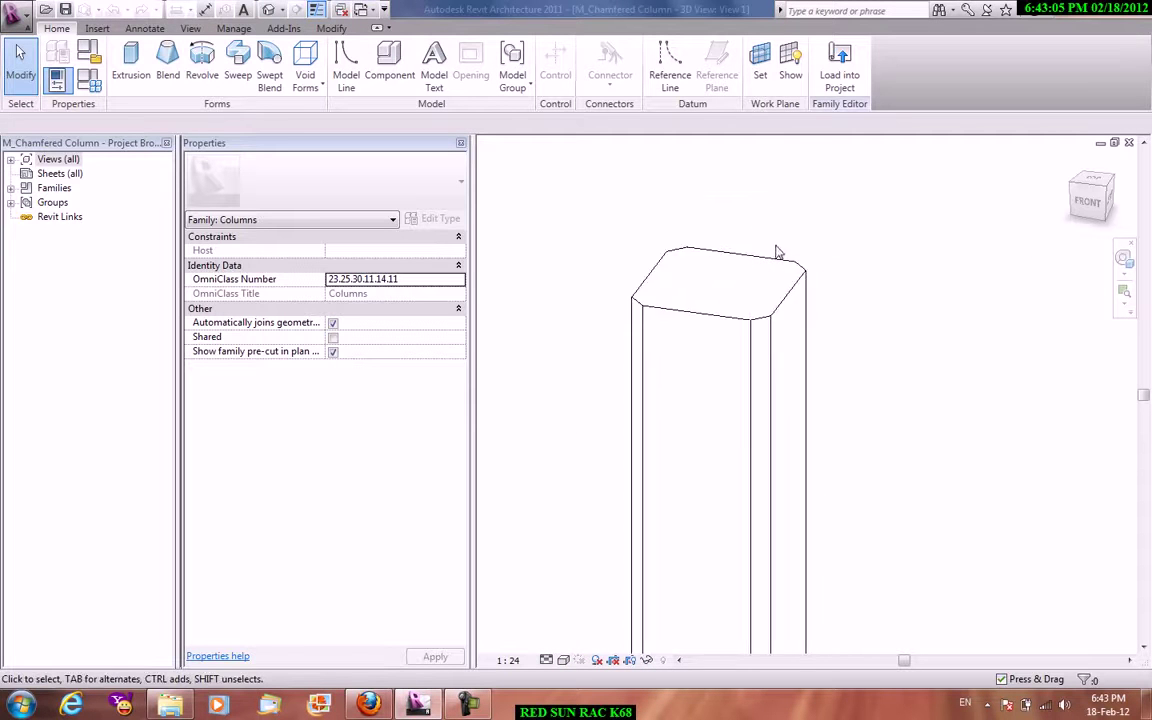
{"action": "mouse_move", "coordinate": [742, 283]}
{"action": "middle_mouse_down", "text": "shift"}
{"action": "mouse_move", "coordinate": [740, 380]}
{"action": "mouse_move", "coordinate": [882, 391]}
{"action": "mouse_move", "coordinate": [1052, 321]}
{"action": "mouse_move", "coordinate": [738, 411]}
{"action": "mouse_move", "coordinate": [728, 383]}
{"action": "mouse_move", "coordinate": [771, 442]}
{"action": "mouse_move", "coordinate": [785, 310]}
{"action": "middle_mouse_up", "text": "shift"}
{"action": "left_click", "coordinate": [690, 270]}
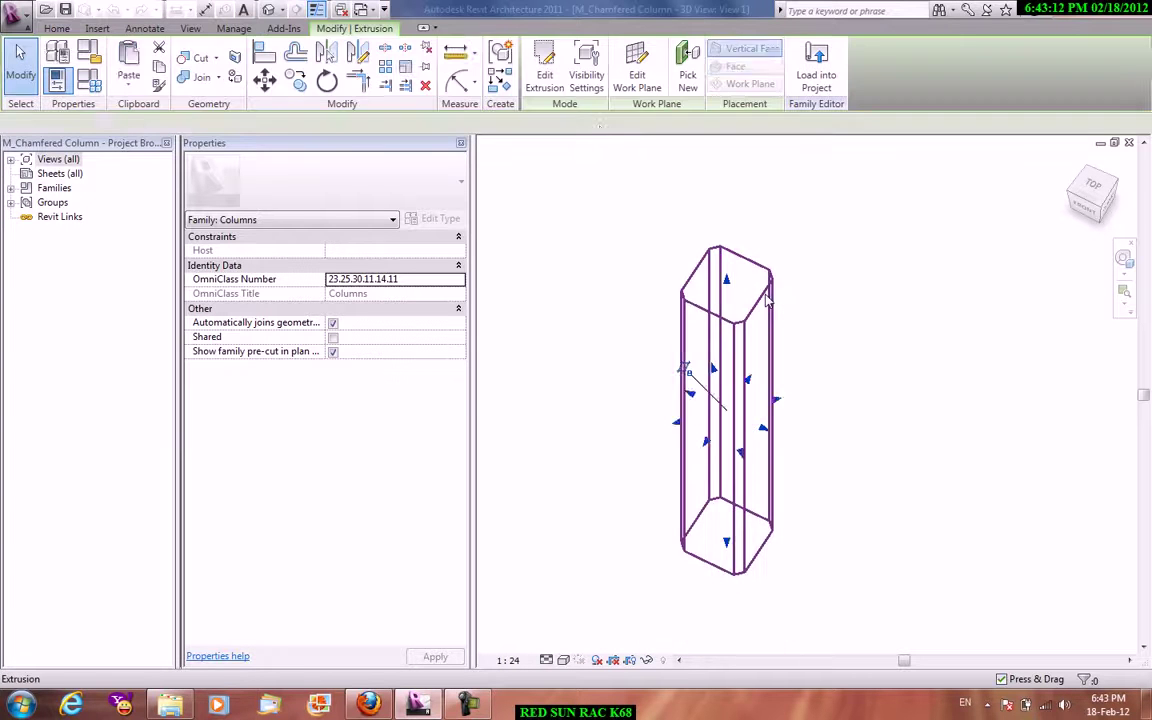
{"action": "scroll", "coordinate": [761, 553], "scroll_direction": "up", "scroll_amount": 3}
{"action": "scroll", "coordinate": [761, 527], "scroll_direction": "up", "scroll_amount": 2}
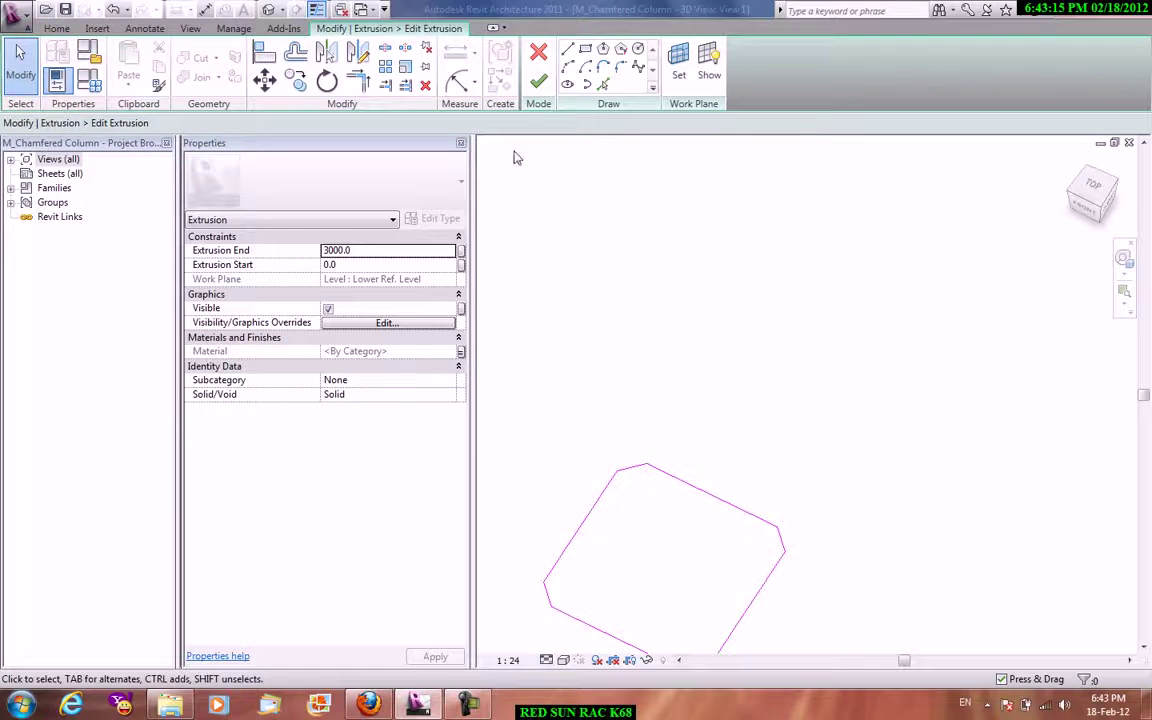
{"action": "left_click", "coordinate": [538, 84]}
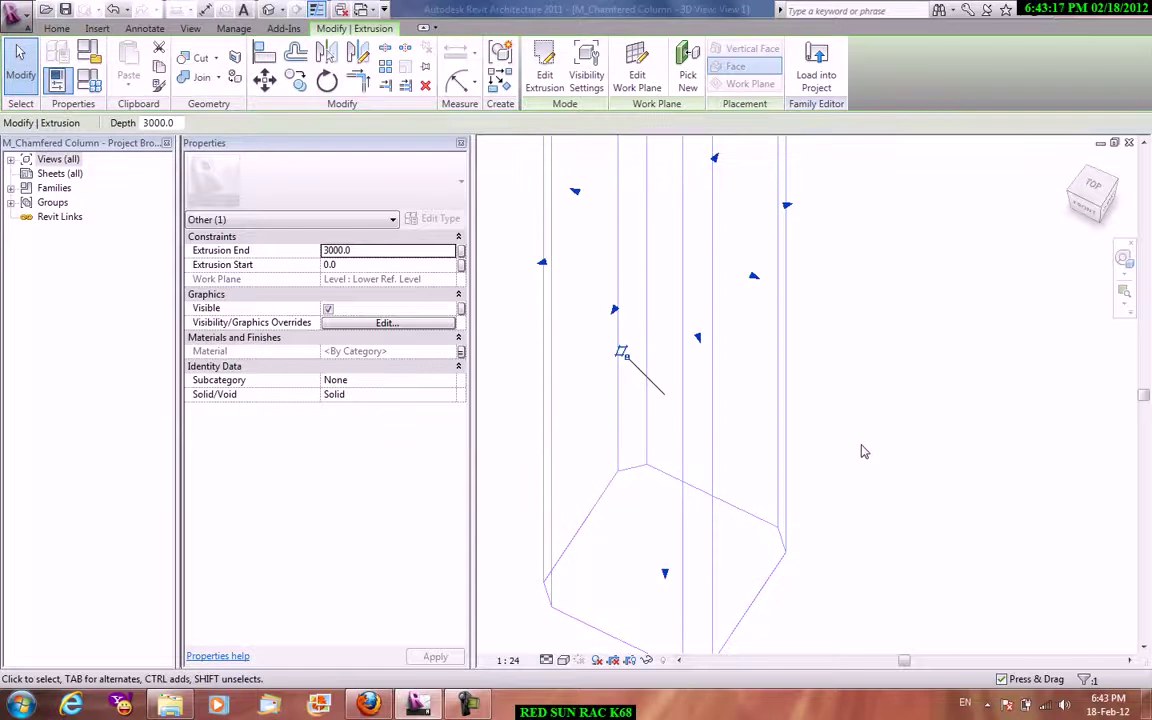
{"action": "key", "text": "Escape"}
{"action": "scroll", "coordinate": [775, 400], "scroll_direction": "down", "scroll_amount": 2}
{"action": "middle_click_drag", "start_coordinate": [808, 411], "coordinate": [723, 327]}
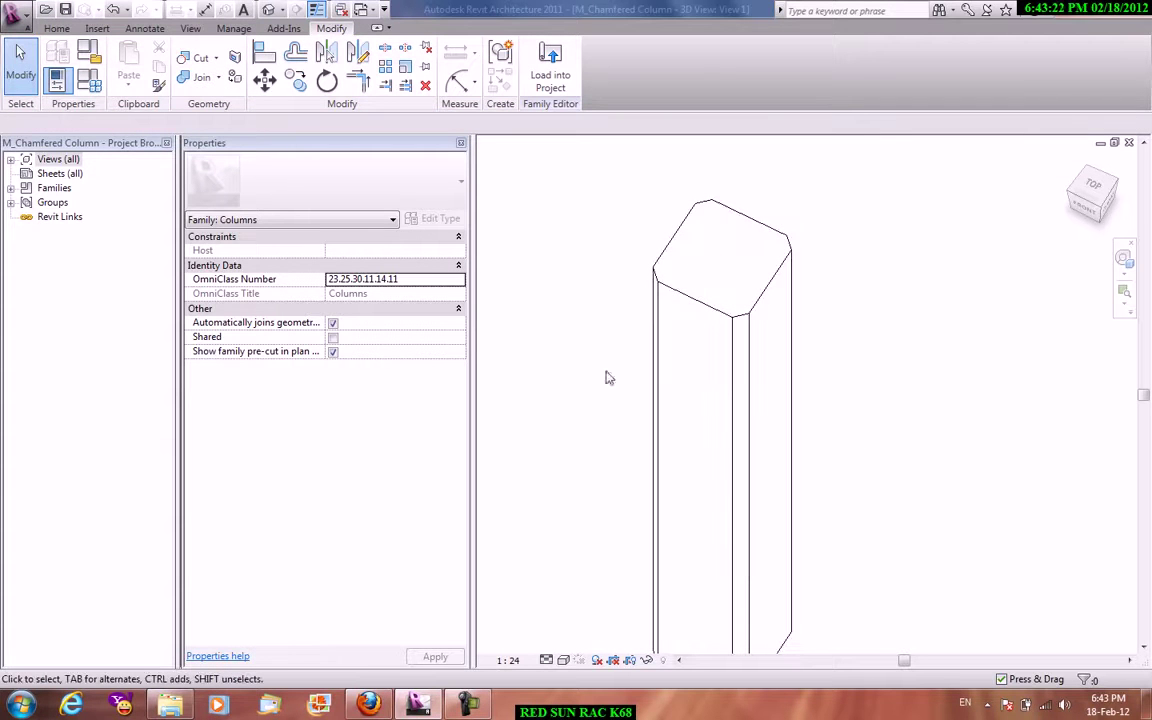
{"action": "left_click", "coordinate": [45, 10]}
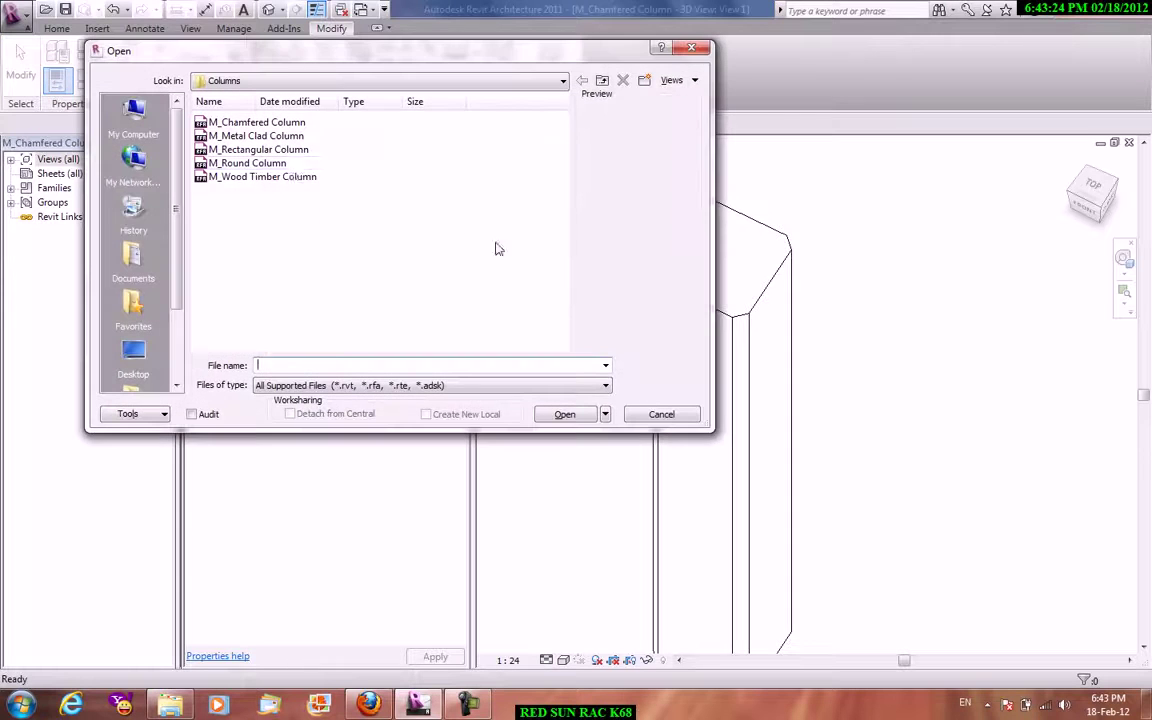
Open the M_Metal Clad Column family and orbit its 3D view.
{"action": "left_click", "coordinate": [250, 122]}
{"action": "left_click", "coordinate": [272, 136]}
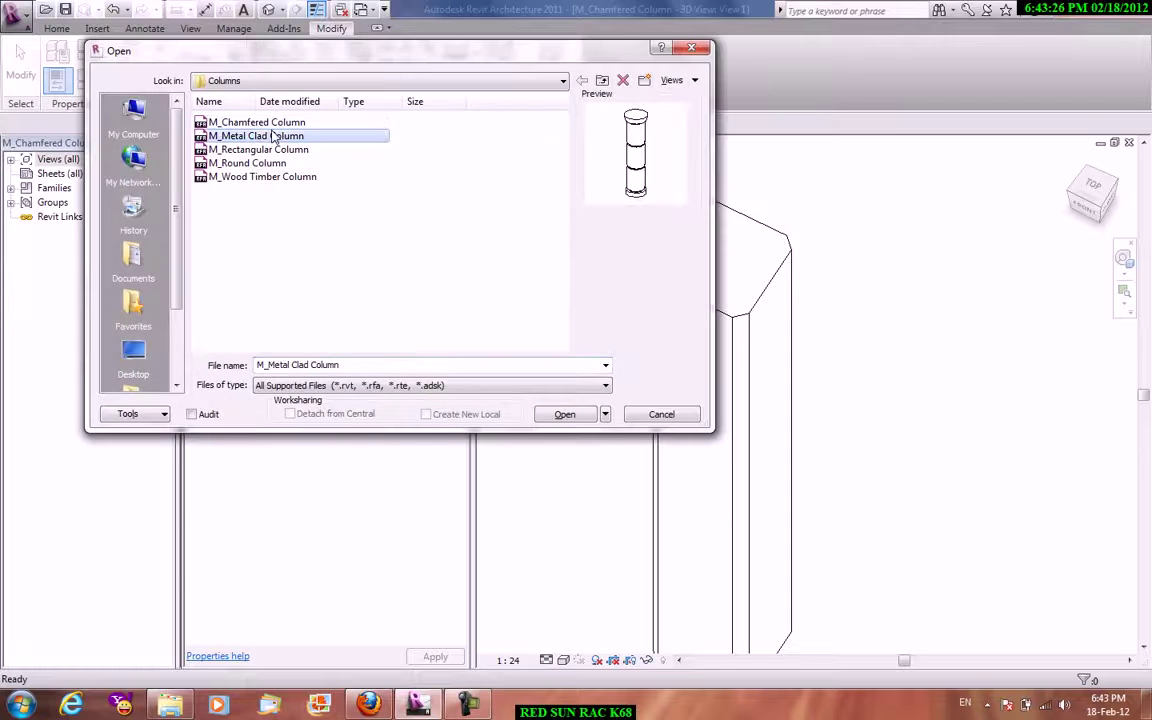
{"action": "left_click", "coordinate": [560, 416]}
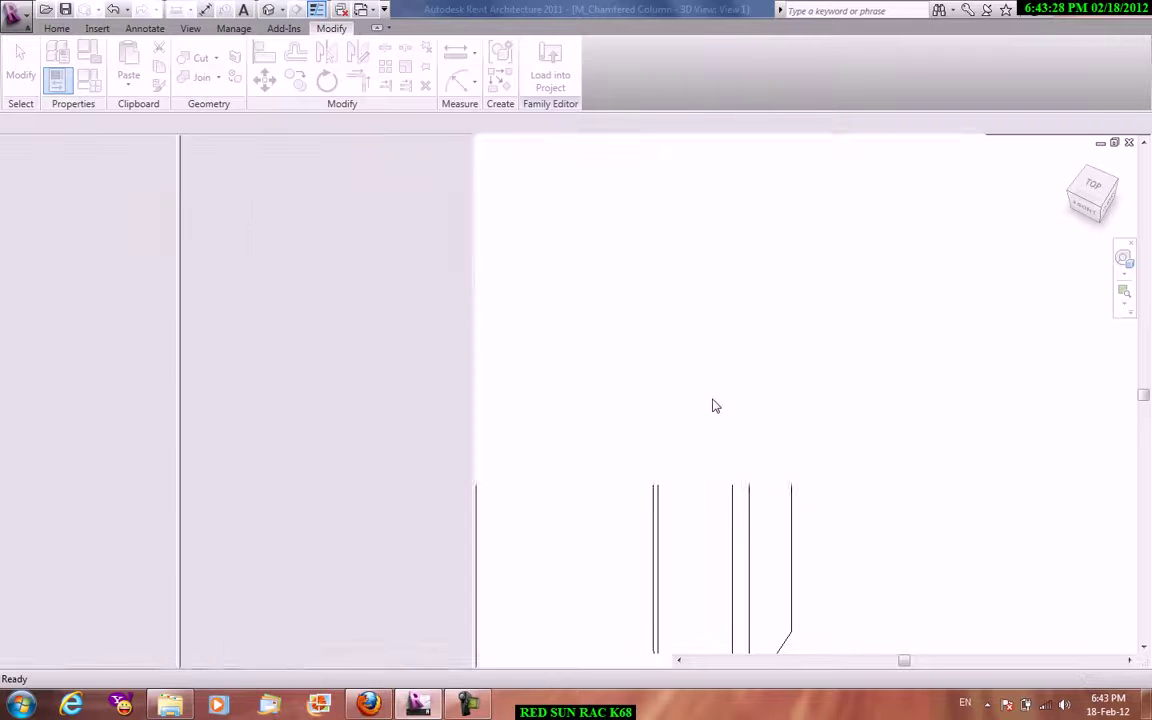
{"action": "middle_click_drag", "start_coordinate": [858, 279], "coordinate": [707, 309], "text": "shift"}
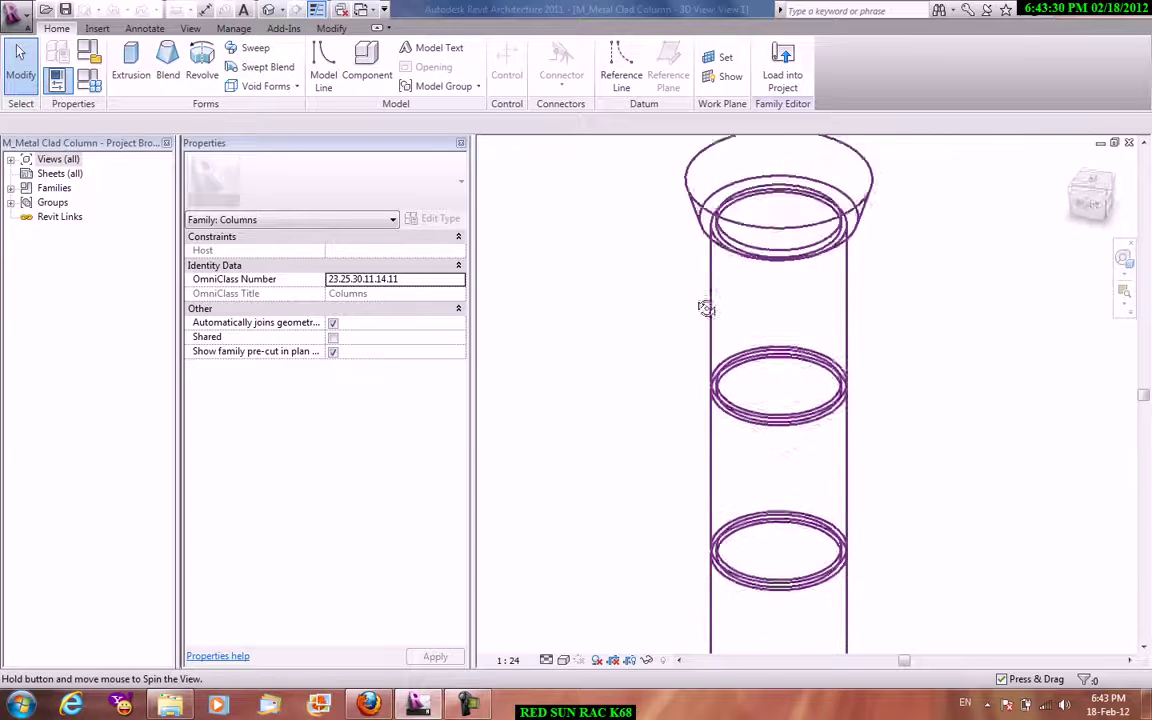
{"action": "mouse_move", "coordinate": [717, 147]}
{"action": "middle_mouse_down"}
{"action": "mouse_move", "coordinate": [712, 321]}
{"action": "mouse_move", "coordinate": [733, 288]}
{"action": "middle_mouse_up"}
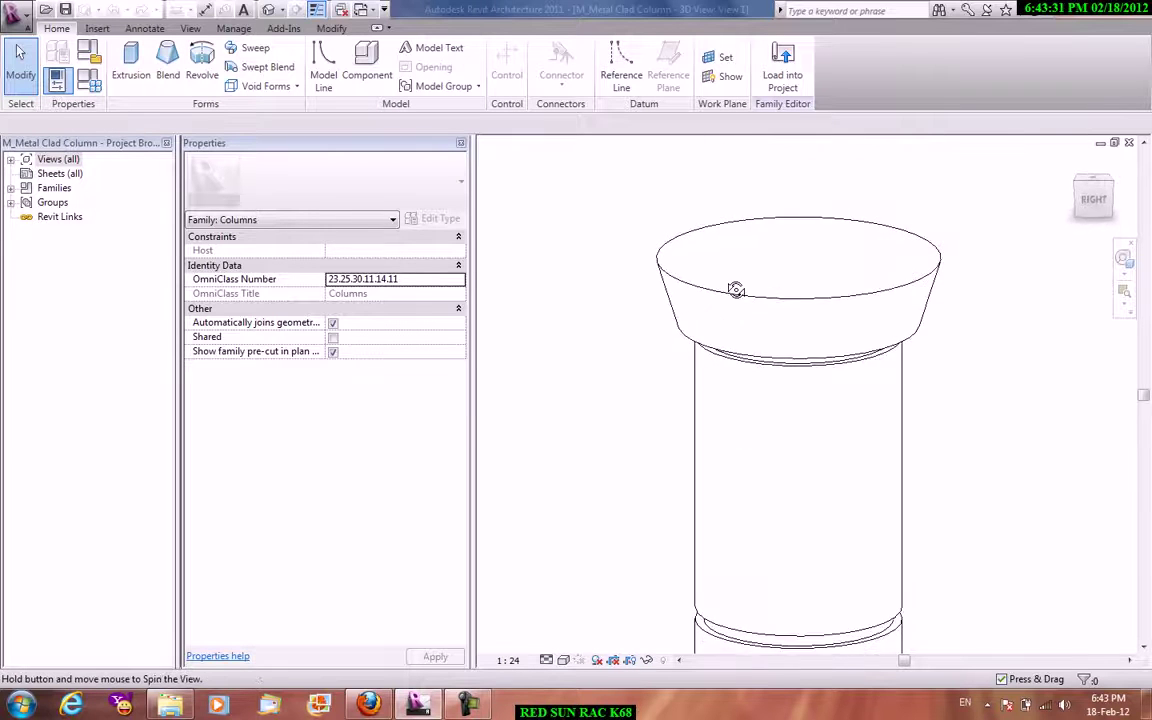
Select the column's revolve and enter Edit Revolve to view its profile sketch.
{"action": "left_click", "coordinate": [833, 305]}
{"action": "scroll", "coordinate": [838, 357], "scroll_direction": "down", "scroll_amount": 2}
{"action": "middle_click_drag", "start_coordinate": [838, 357], "coordinate": [838, 342], "text": "shift"}
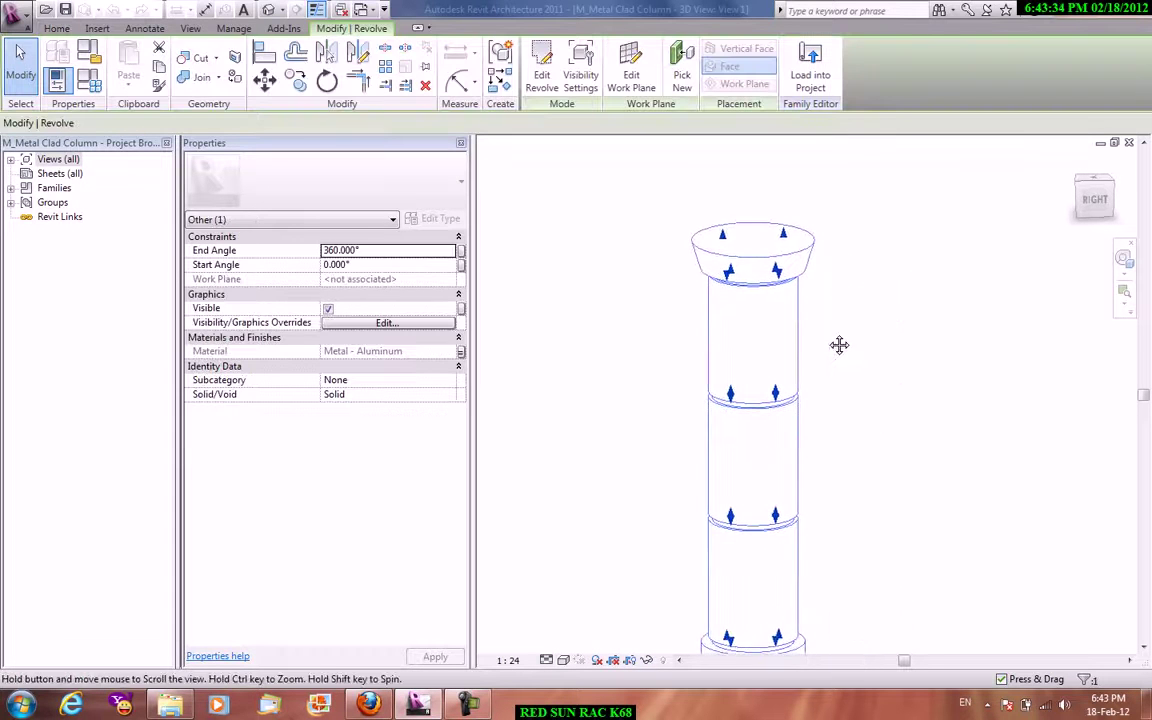
{"action": "left_click", "coordinate": [543, 89]}
{"action": "scroll", "coordinate": [784, 391], "scroll_direction": "up", "scroll_amount": 5}
{"action": "middle_click_drag", "start_coordinate": [740, 447], "coordinate": [727, 437], "text": "shift"}
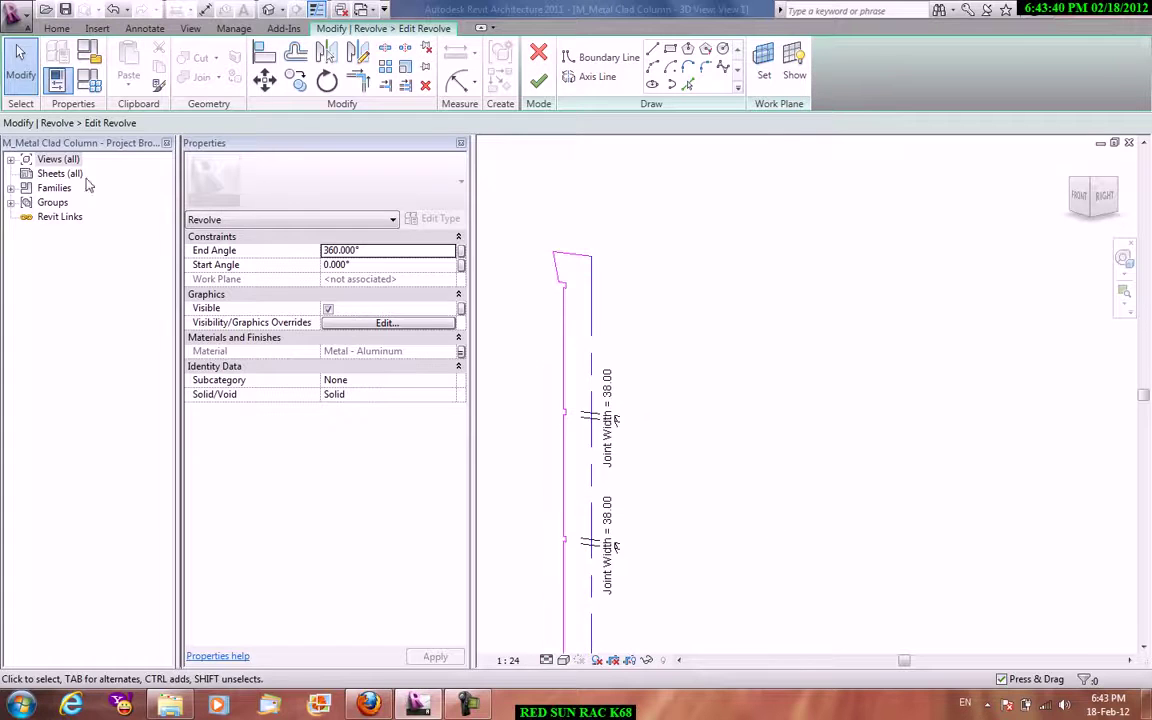
Inspect the revolve profile in the Left and dimensioned Front elevations, then finish unchanged.
{"action": "double_click", "coordinate": [57, 159]}
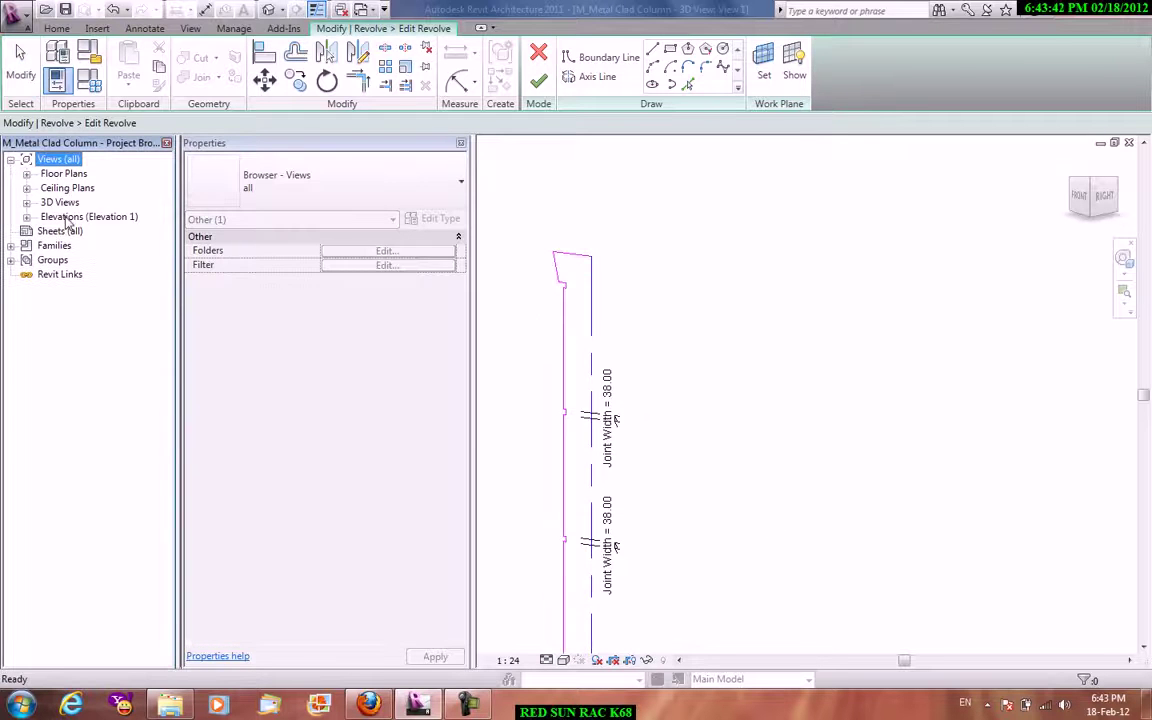
{"action": "double_click", "coordinate": [67, 218]}
{"action": "double_click", "coordinate": [65, 261]}
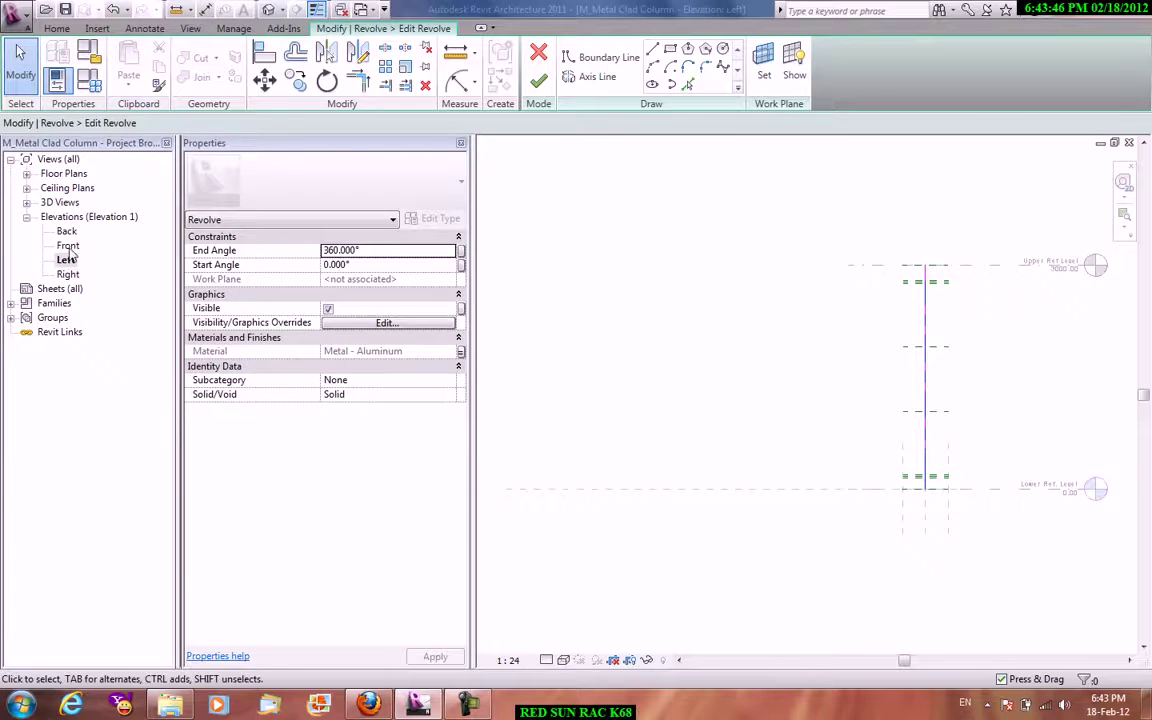
{"action": "double_click", "coordinate": [67, 245]}
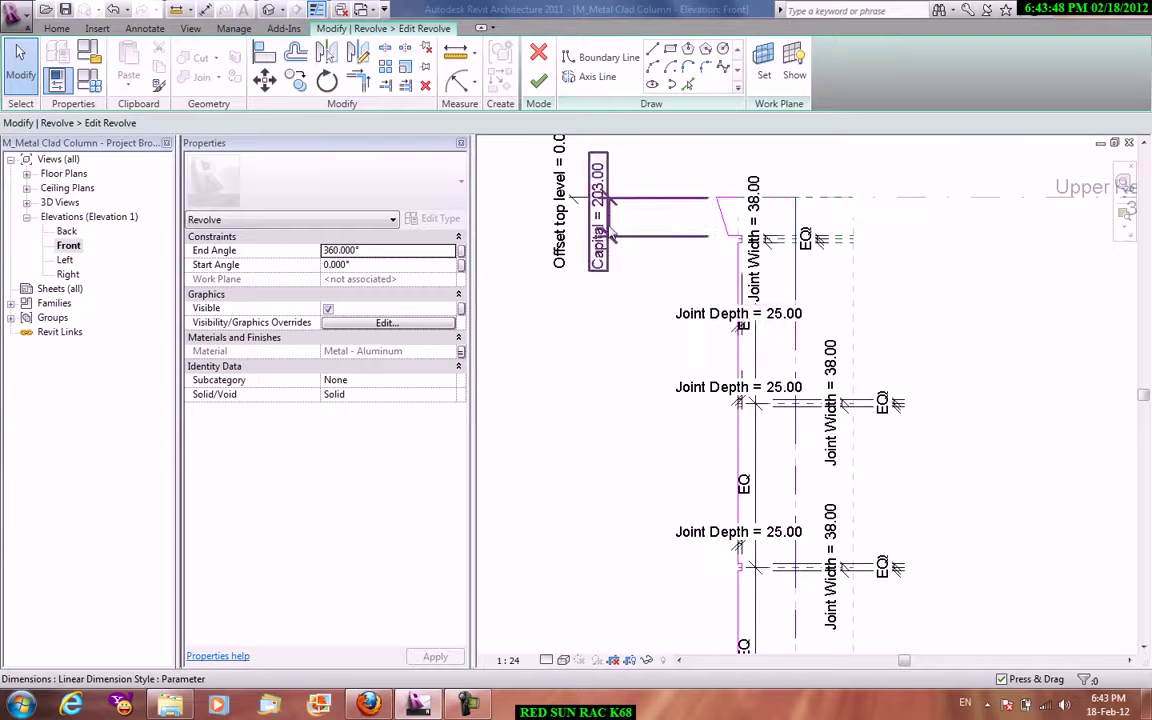
{"action": "scroll", "coordinate": [720, 300], "scroll_direction": "down", "scroll_amount": 2}
{"action": "scroll", "coordinate": [804, 305], "scroll_direction": "down", "scroll_amount": 2}
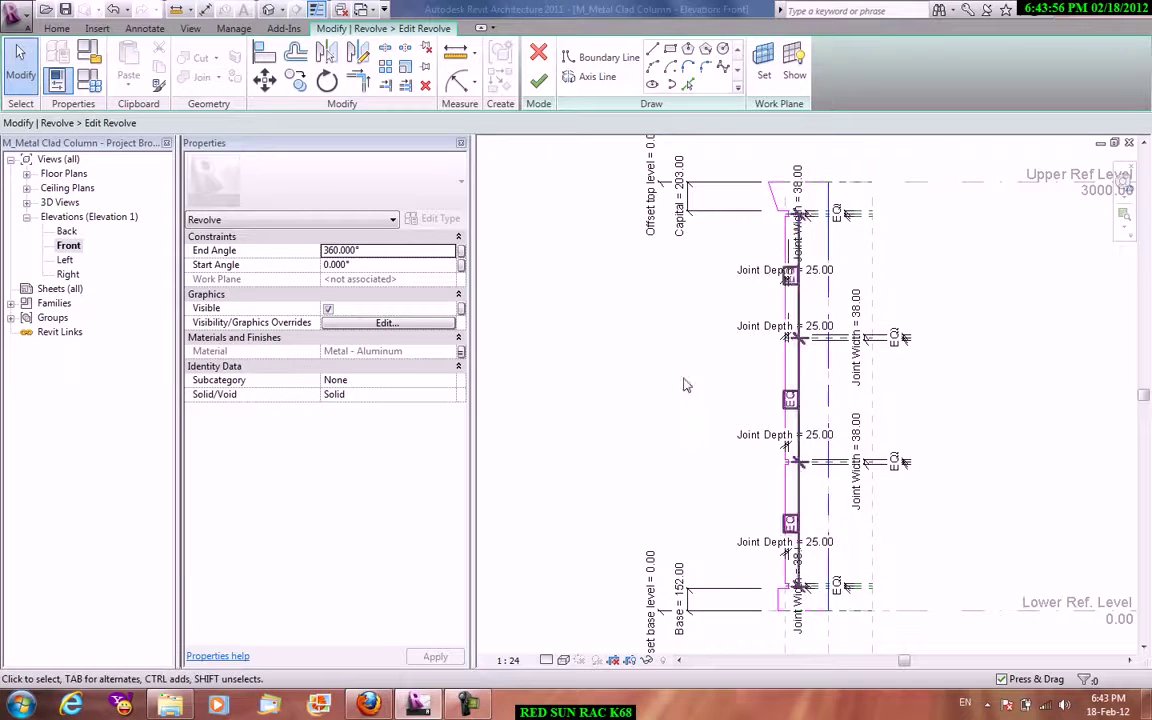
{"action": "left_click", "coordinate": [535, 88]}
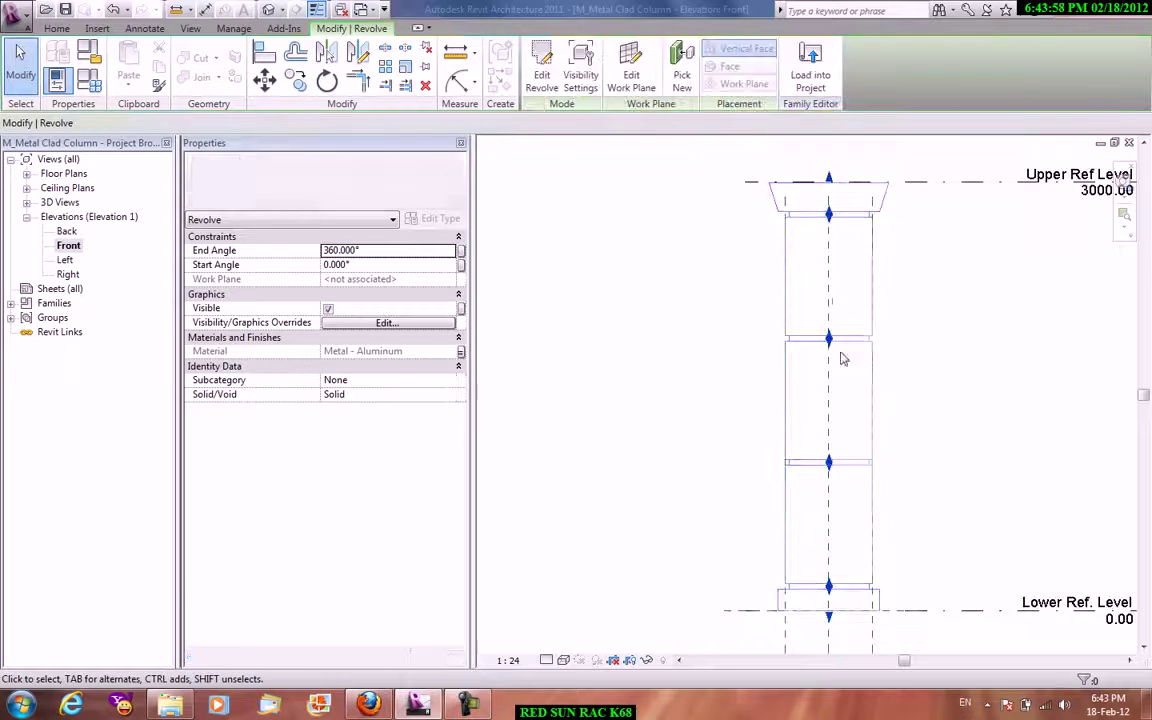
Return to the family's 3D view and orbit to see the column from above.
{"action": "left_click", "coordinate": [697, 378]}
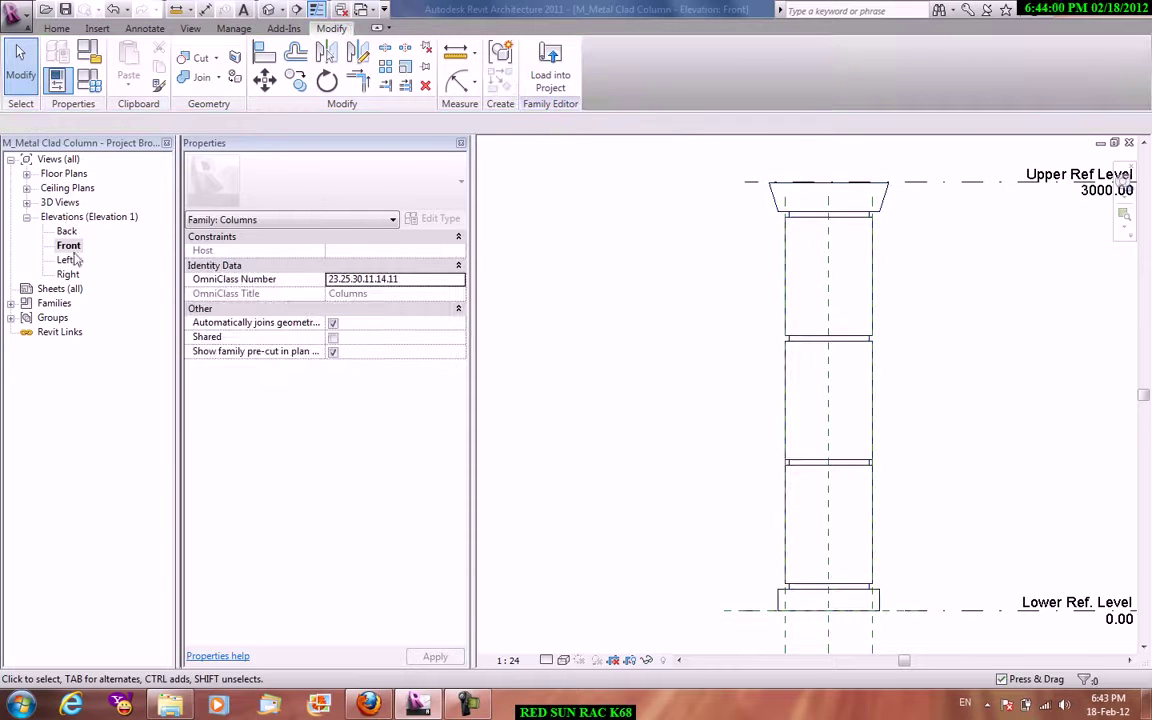
{"action": "double_click", "coordinate": [66, 208]}
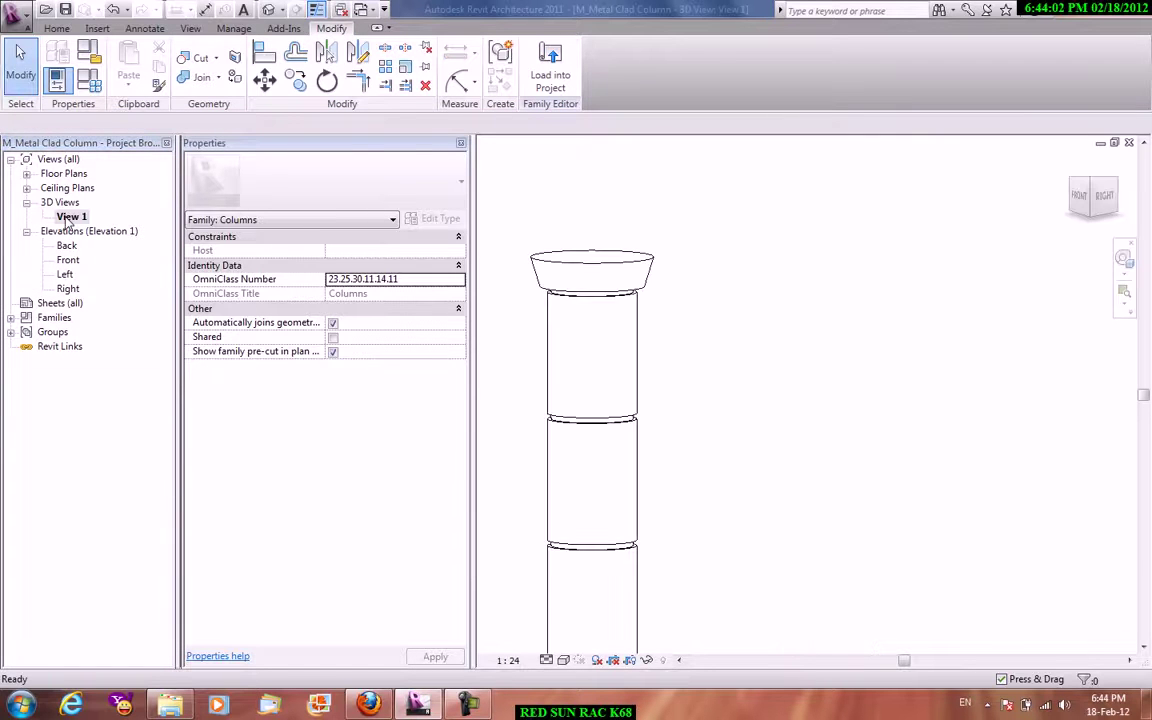
{"action": "mouse_move", "coordinate": [800, 378]}
{"action": "middle_mouse_down", "text": "shift"}
{"action": "mouse_move", "coordinate": [778, 430]}
{"action": "mouse_move", "coordinate": [800, 441]}
{"action": "middle_mouse_up", "text": "shift"}
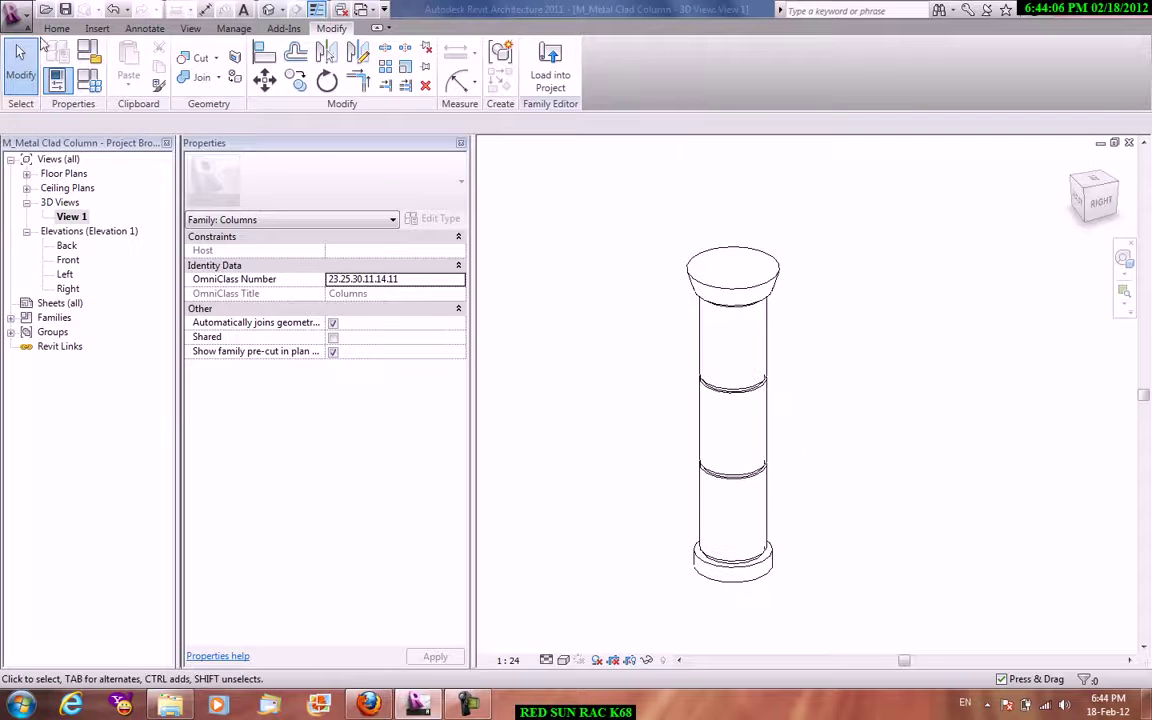
{"action": "left_click", "coordinate": [18, 16]}
{"action": "left_click", "coordinate": [68, 122]}
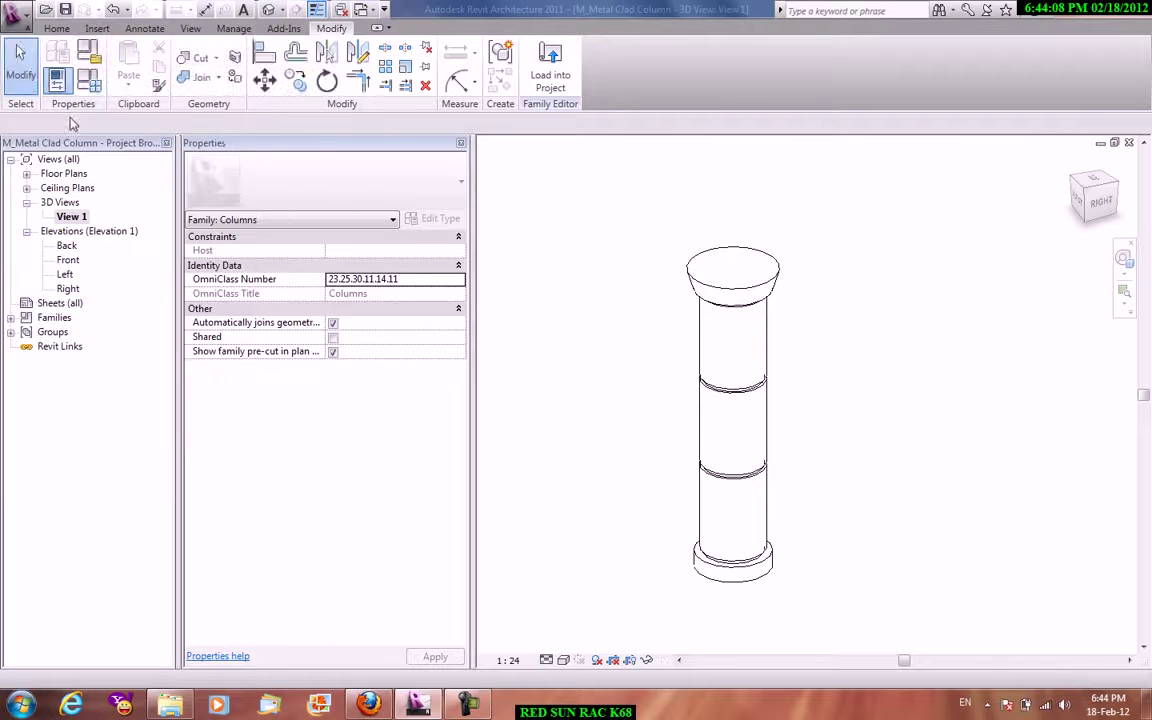
Preview the Round, Rectangular, Wood Timber, Chamfered and Metal Clad column families, then close.
{"action": "left_click", "coordinate": [251, 164]}
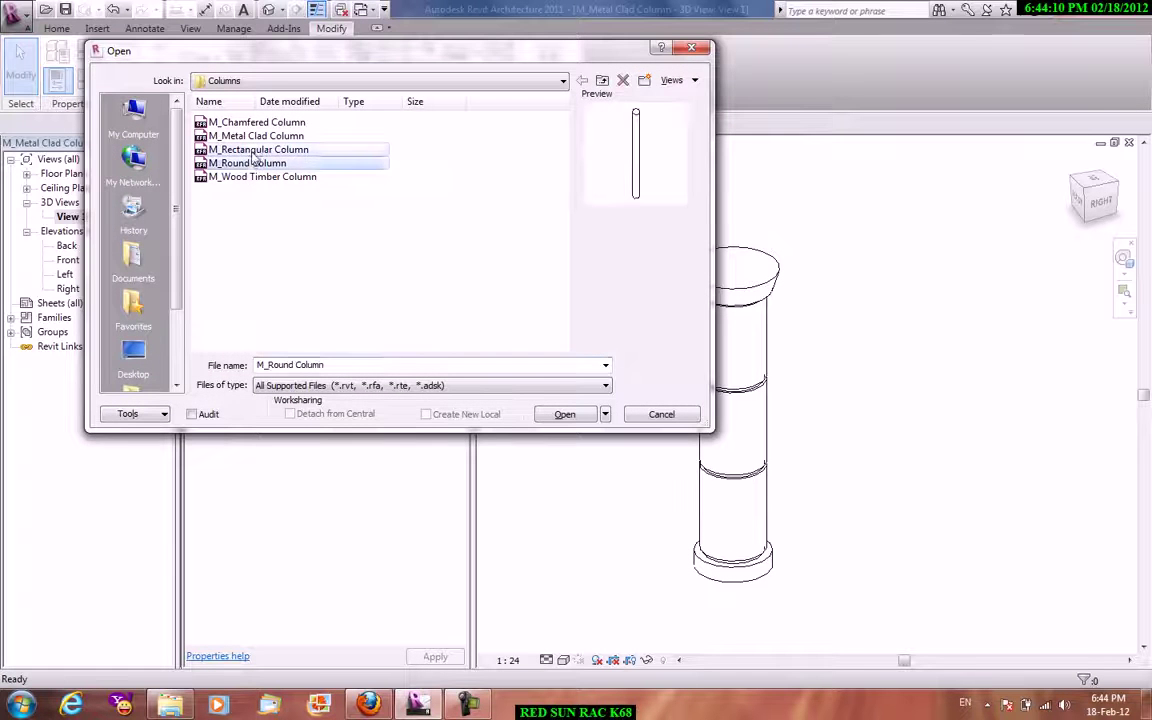
{"action": "left_click", "coordinate": [255, 150]}
{"action": "left_click", "coordinate": [260, 180]}
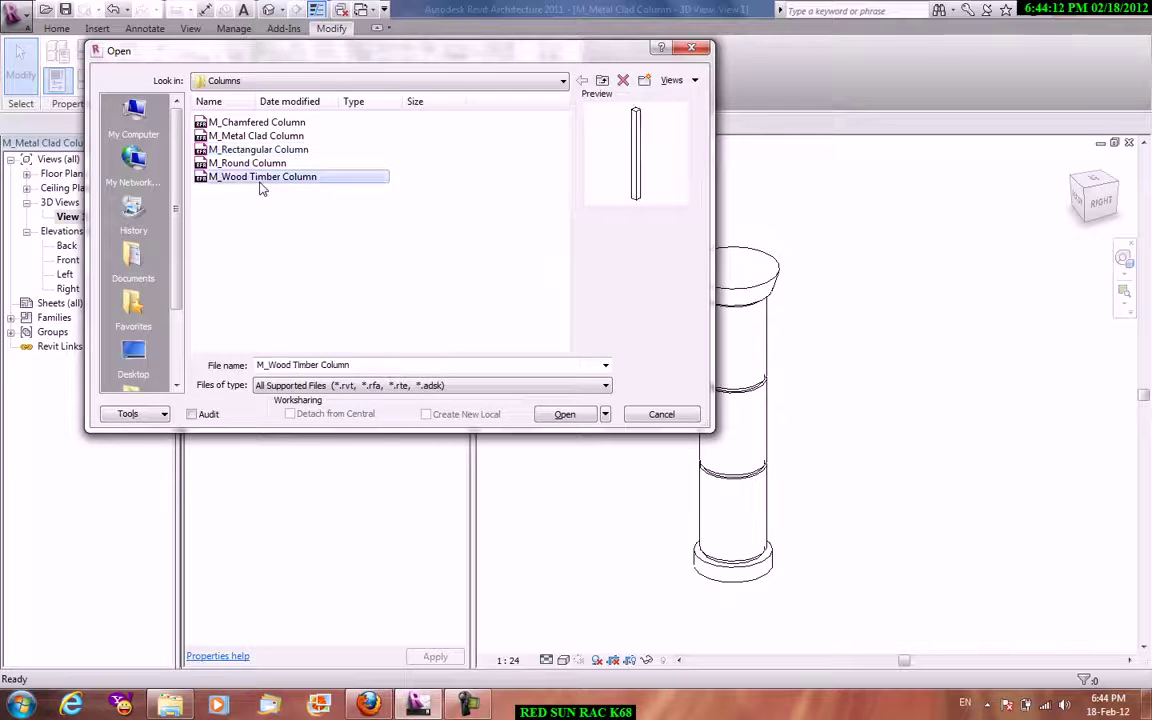
{"action": "left_click", "coordinate": [300, 122]}
{"action": "left_click", "coordinate": [256, 136]}
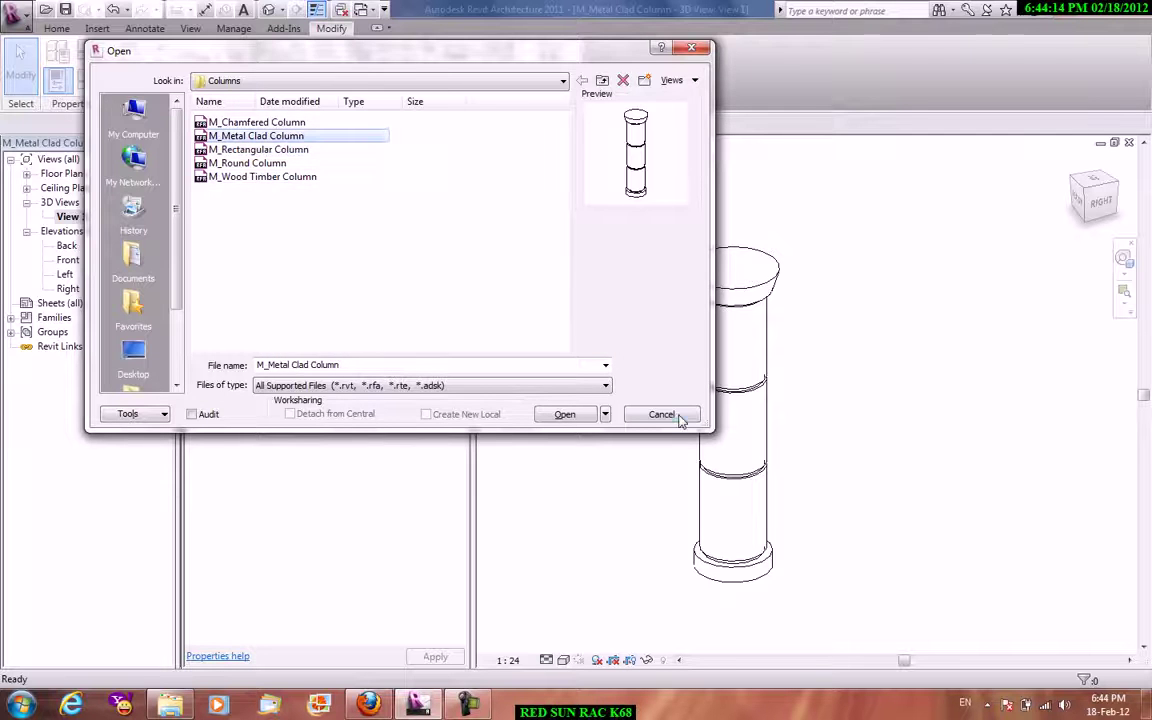
{"action": "left_click", "coordinate": [680, 420]}
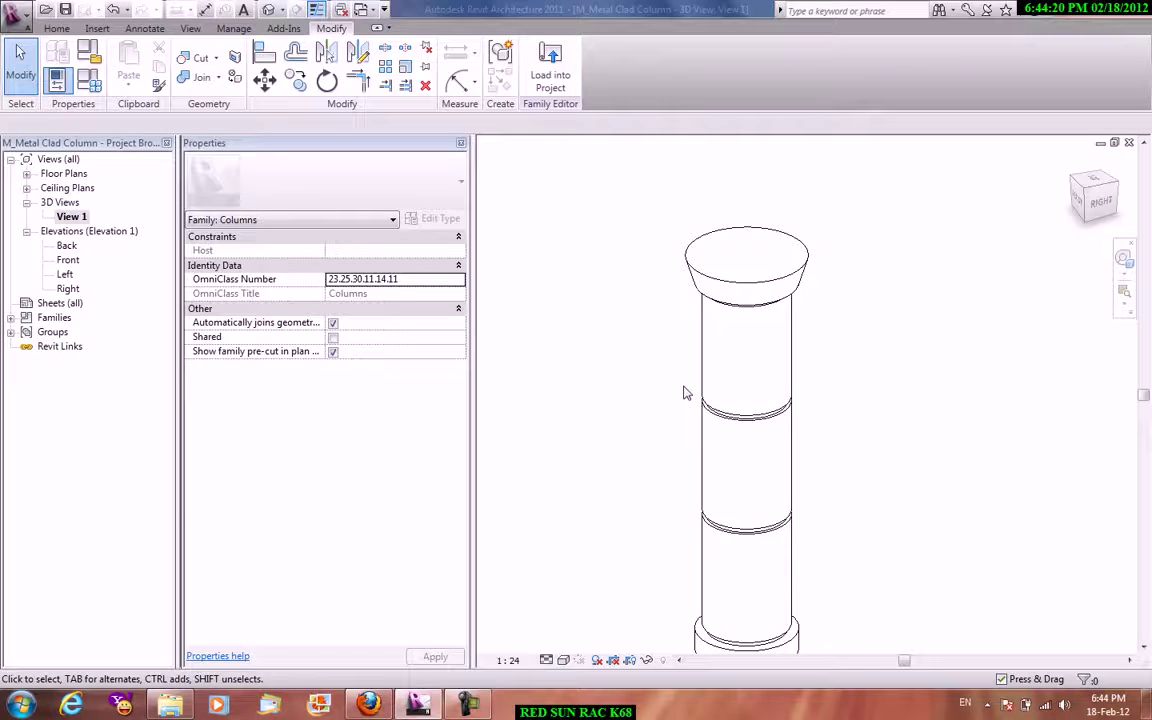
Create a new family from the Metric Structural Column template.
{"action": "key", "text": "alt"}
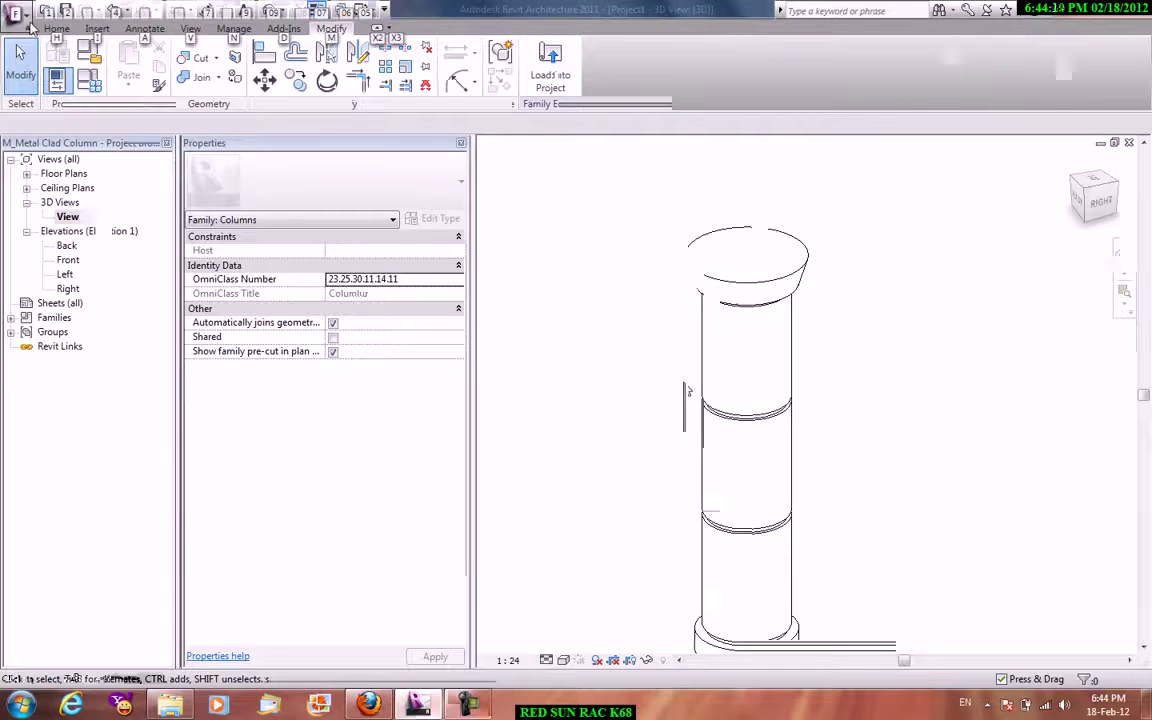
{"action": "key", "text": "f"}
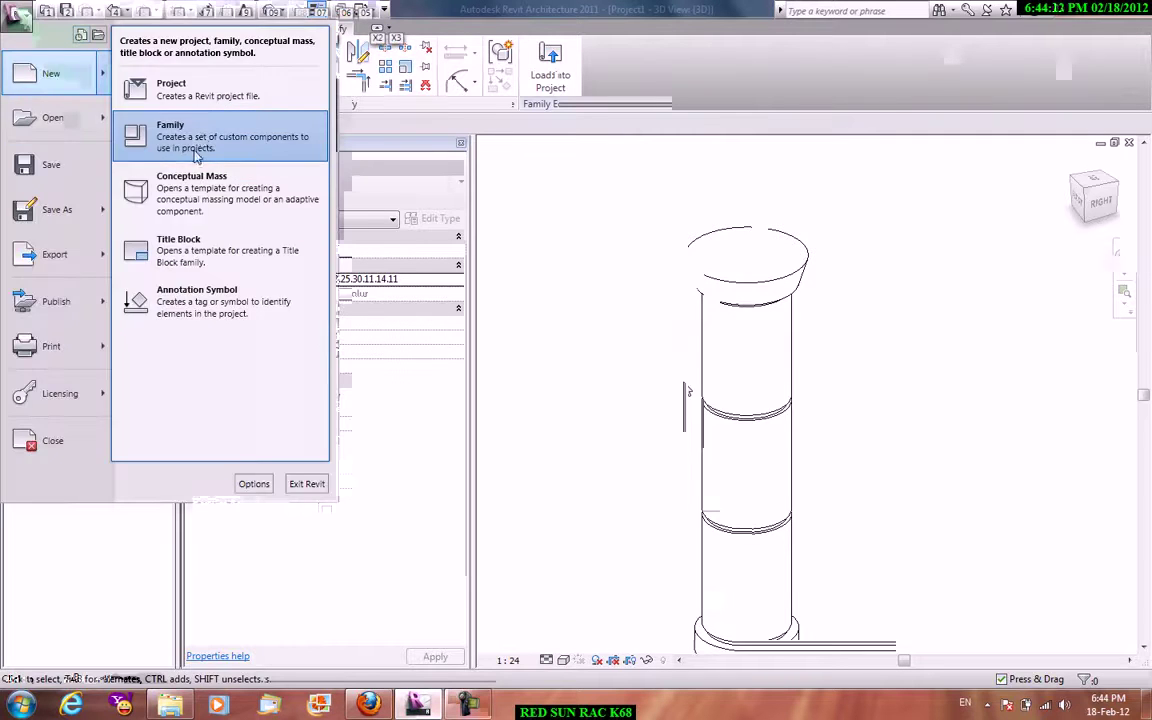
{"action": "left_click", "coordinate": [197, 152]}
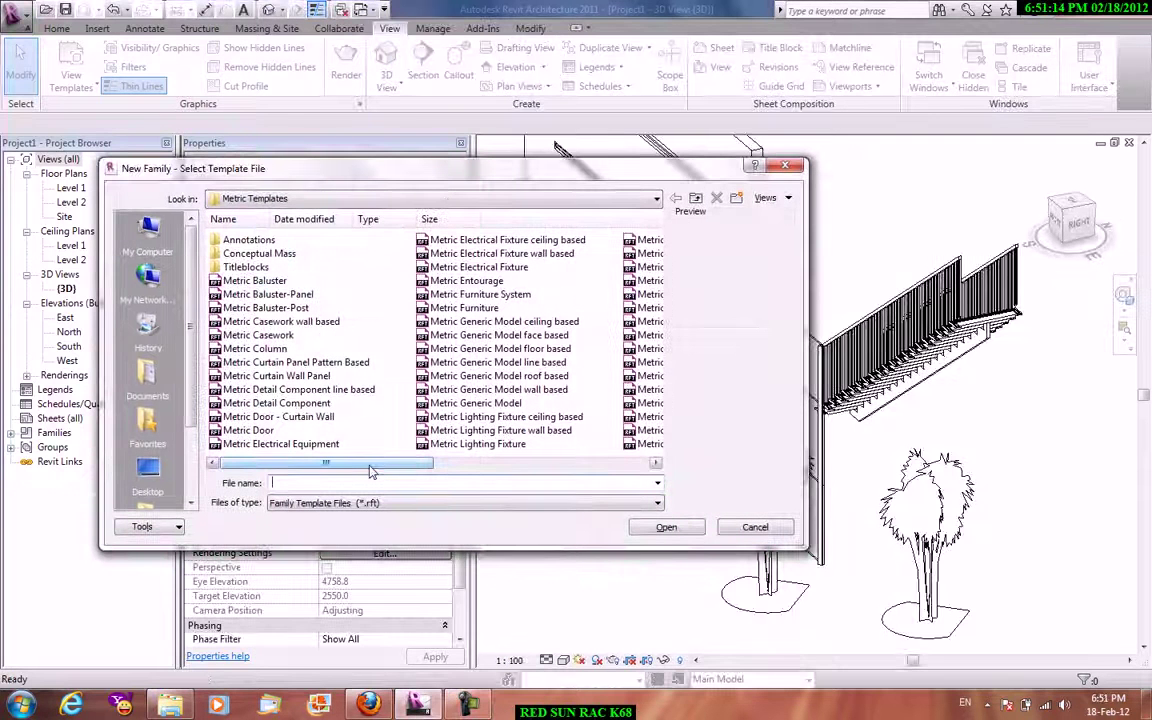
{"action": "left_click", "coordinate": [284, 349]}
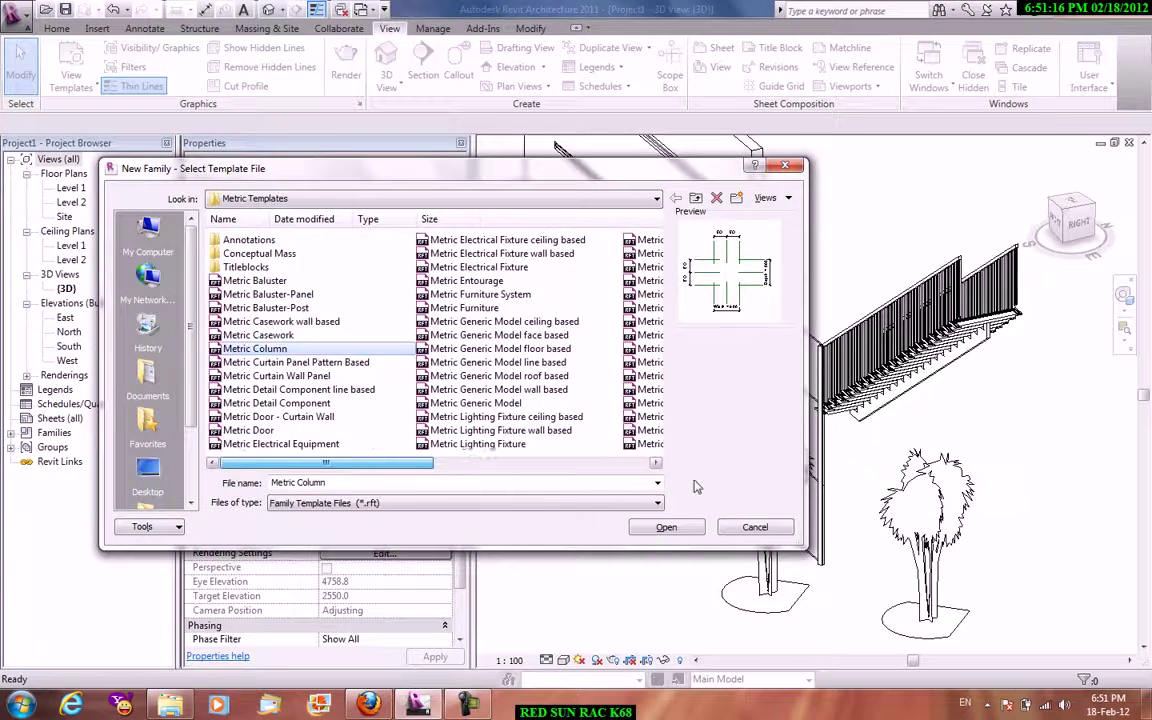
{"action": "left_click_drag", "start_coordinate": [417, 464], "coordinate": [630, 476]}
{"action": "left_click", "coordinate": [522, 339]}
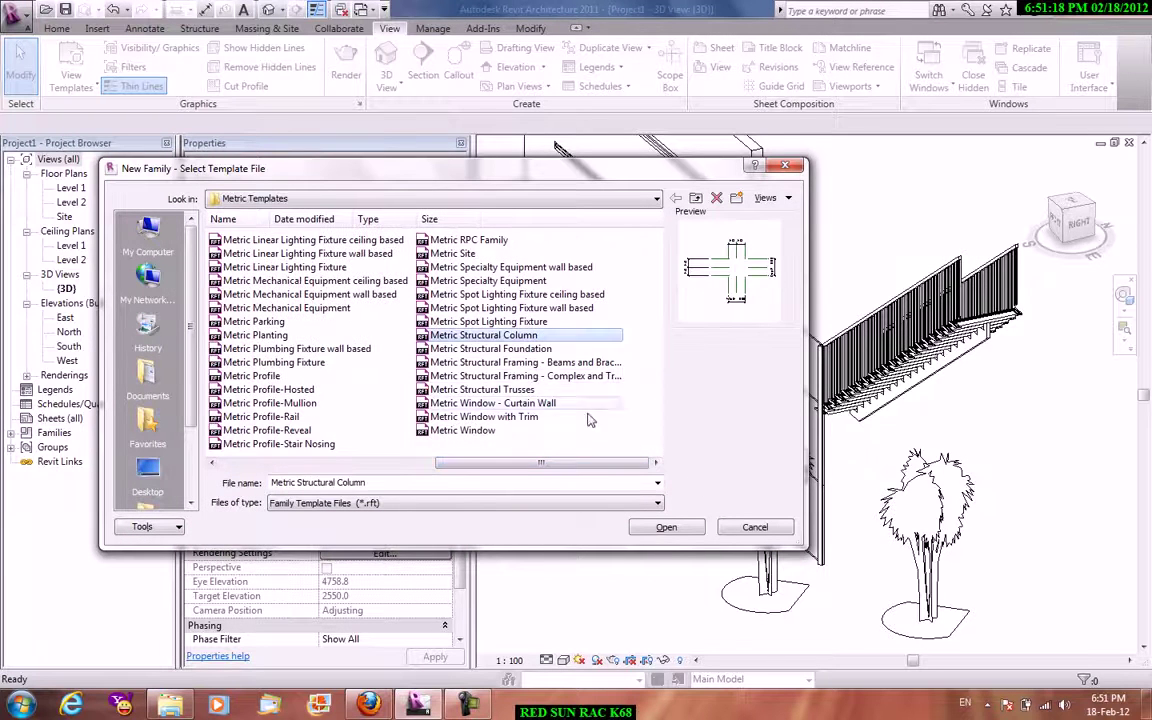
{"action": "left_click", "coordinate": [660, 528]}
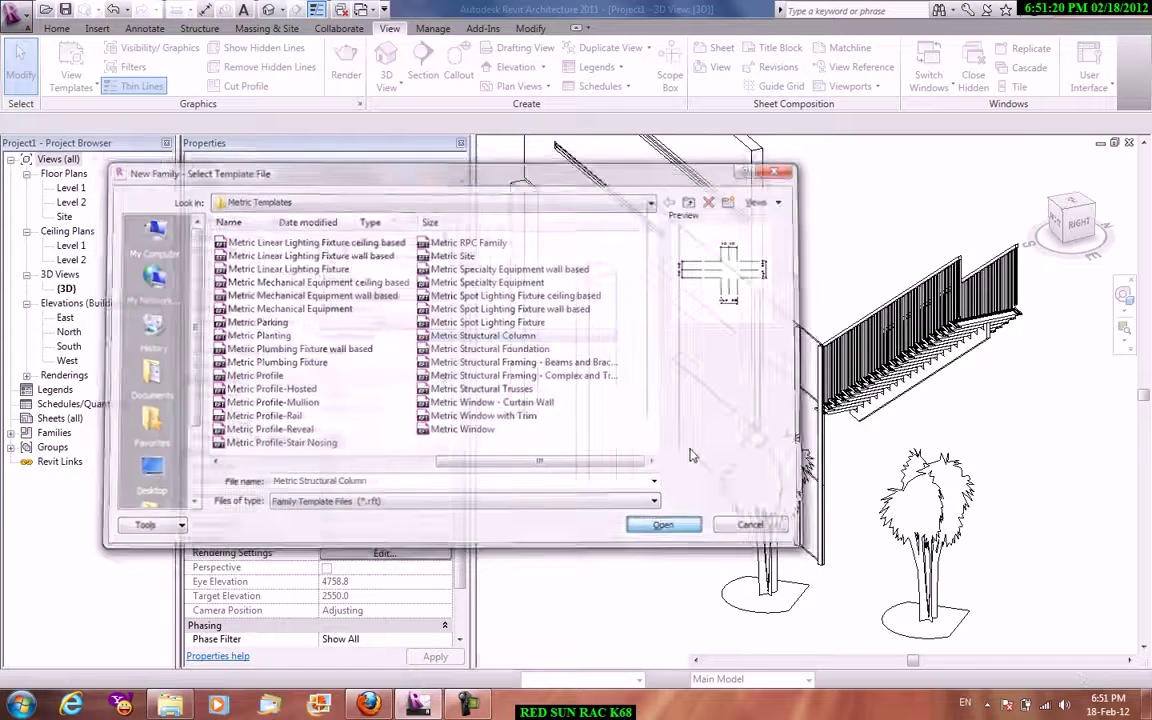
Add reference planes offset 20 inside the Left, Right, Back and Front planes using RP.
{"action": "middle_click_drag", "start_coordinate": [870, 328], "coordinate": [812, 298]}
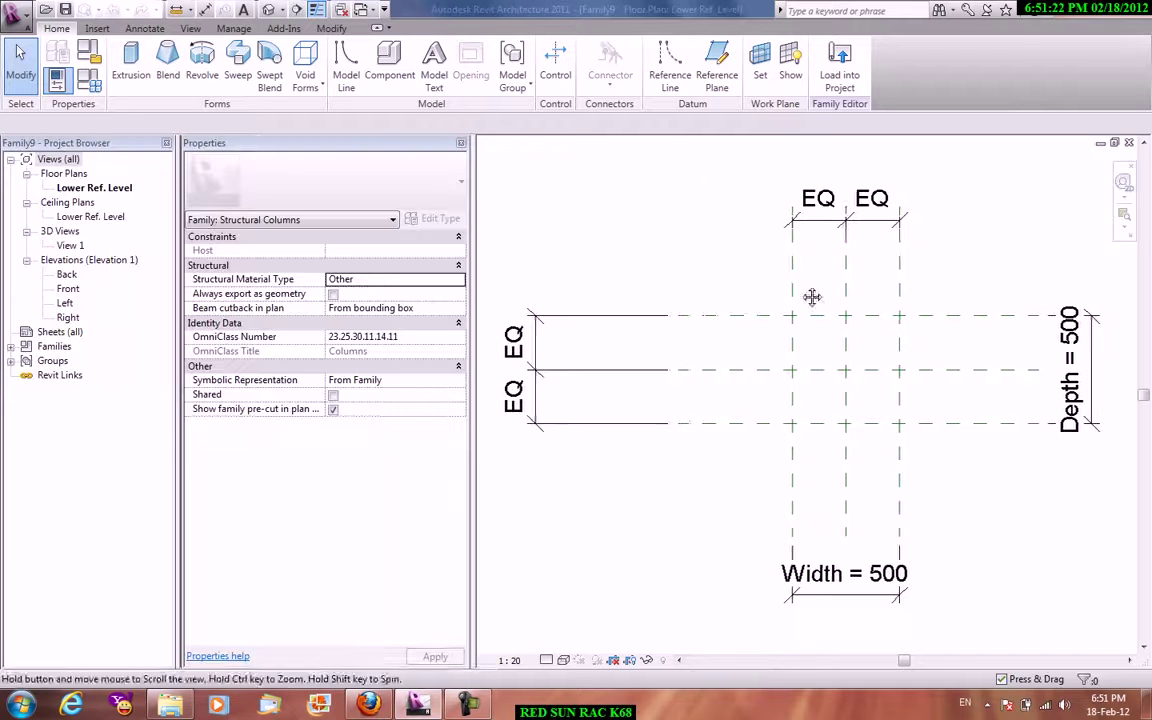
{"action": "scroll", "coordinate": [812, 298], "scroll_direction": "up", "scroll_amount": 2}
{"action": "key", "text": "r"}
{"action": "key", "text": "p"}
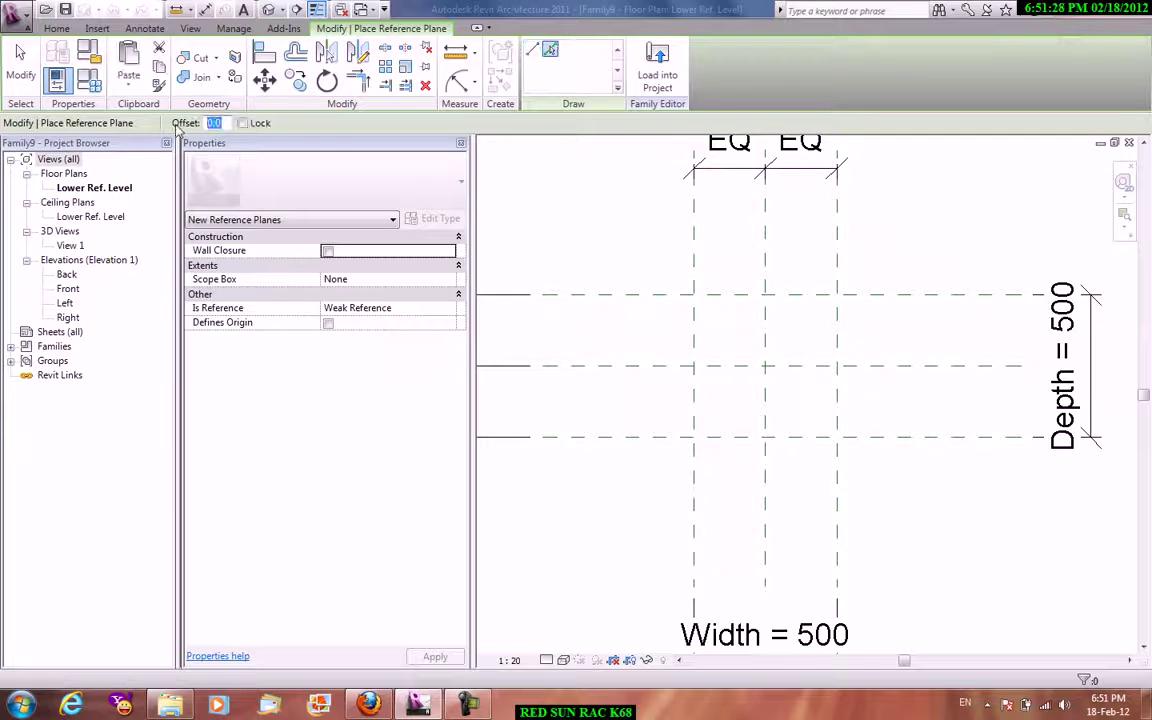
{"action": "left_click", "coordinate": [697, 252]}
{"action": "left_click", "coordinate": [837, 285]}
{"action": "left_click", "coordinate": [818, 302]}
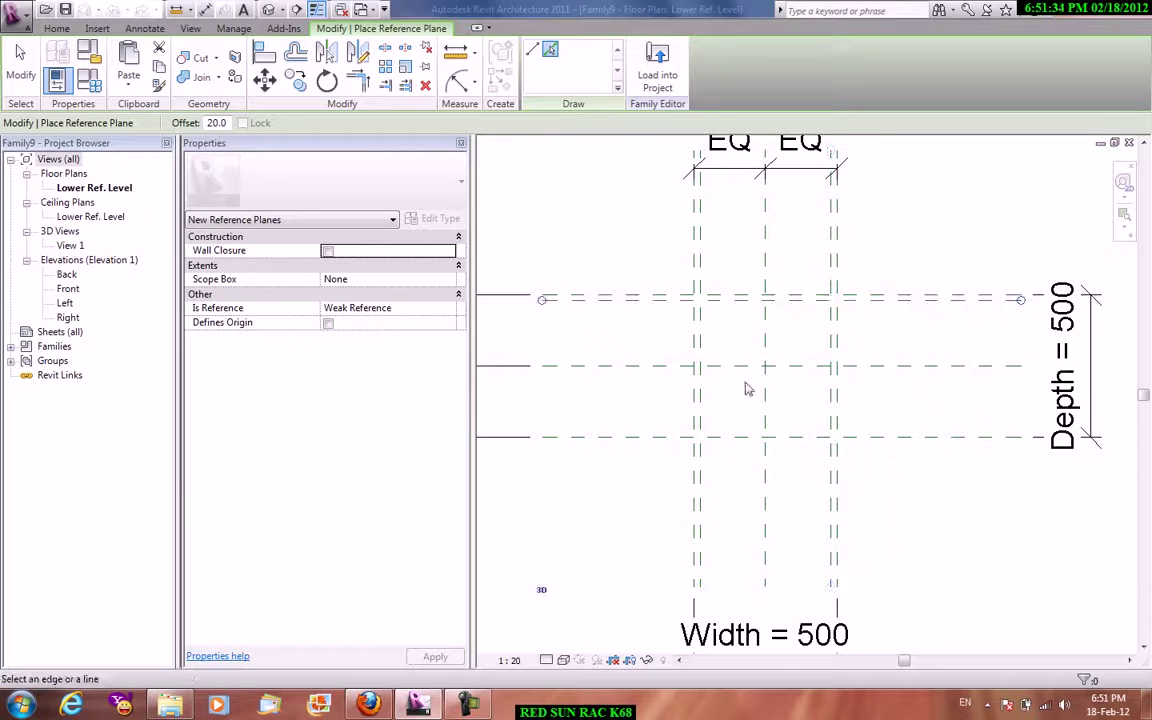
{"action": "left_click", "coordinate": [671, 443]}
{"action": "right_click", "coordinate": [886, 293]}
{"action": "right_click", "coordinate": [883, 258]}
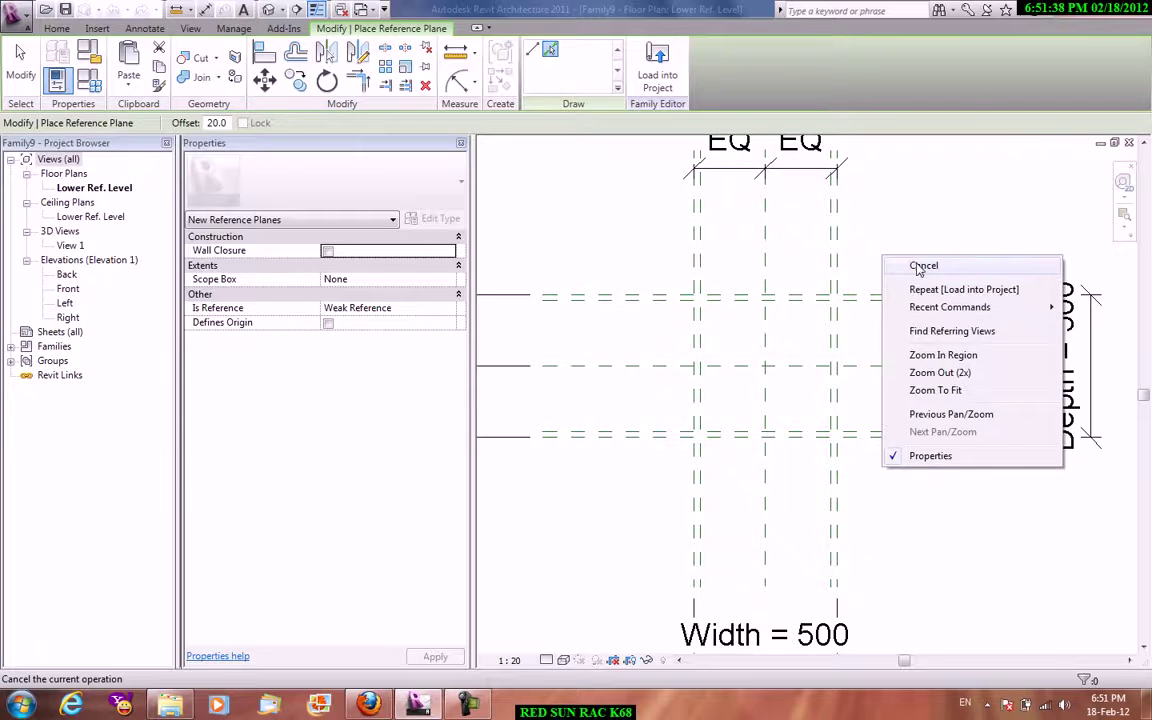
{"action": "left_click", "coordinate": [918, 266]}
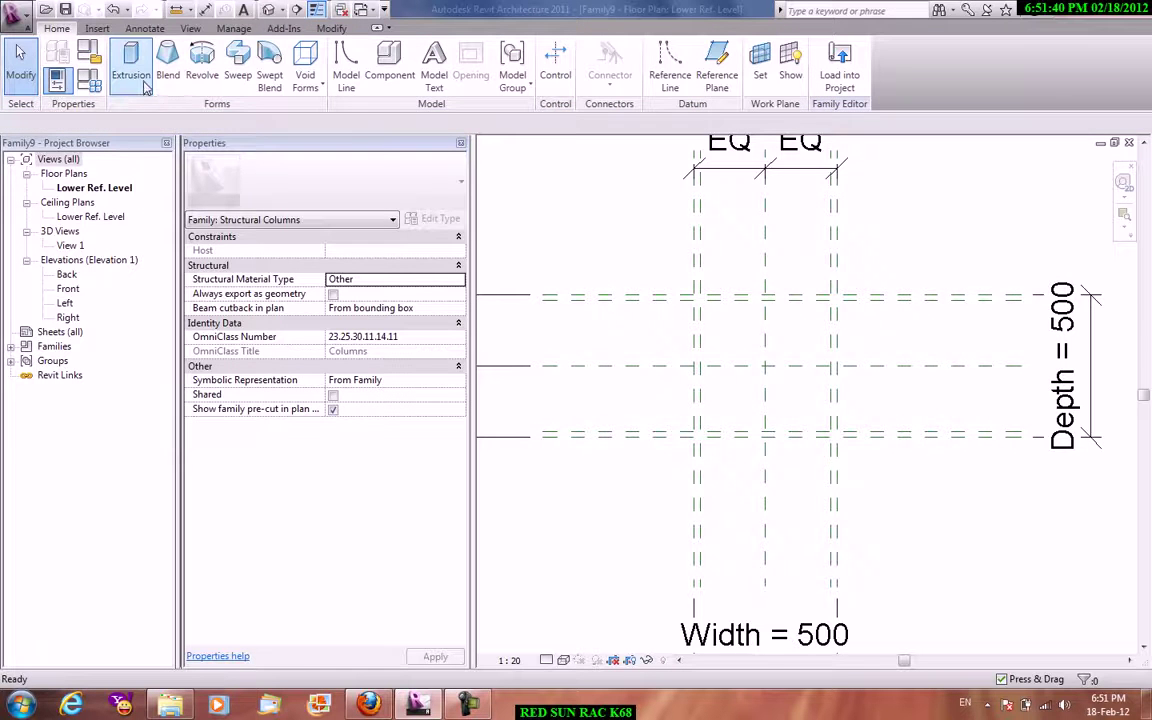
Sketch a closed extrusion outline with clipped corners, edges 460 and 470, along the inner planes.
{"action": "left_click", "coordinate": [131, 70]}
{"action": "scroll", "coordinate": [691, 314], "scroll_direction": "up", "scroll_amount": 2}
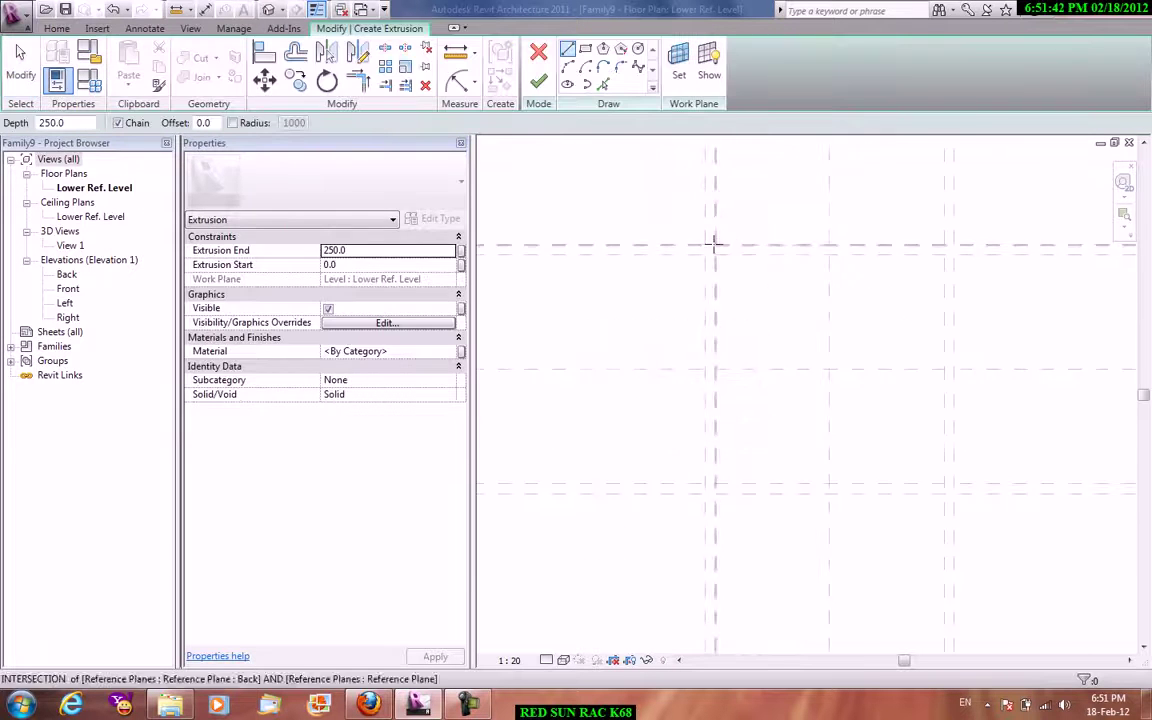
{"action": "scroll", "coordinate": [708, 256], "scroll_direction": "up", "scroll_amount": 2}
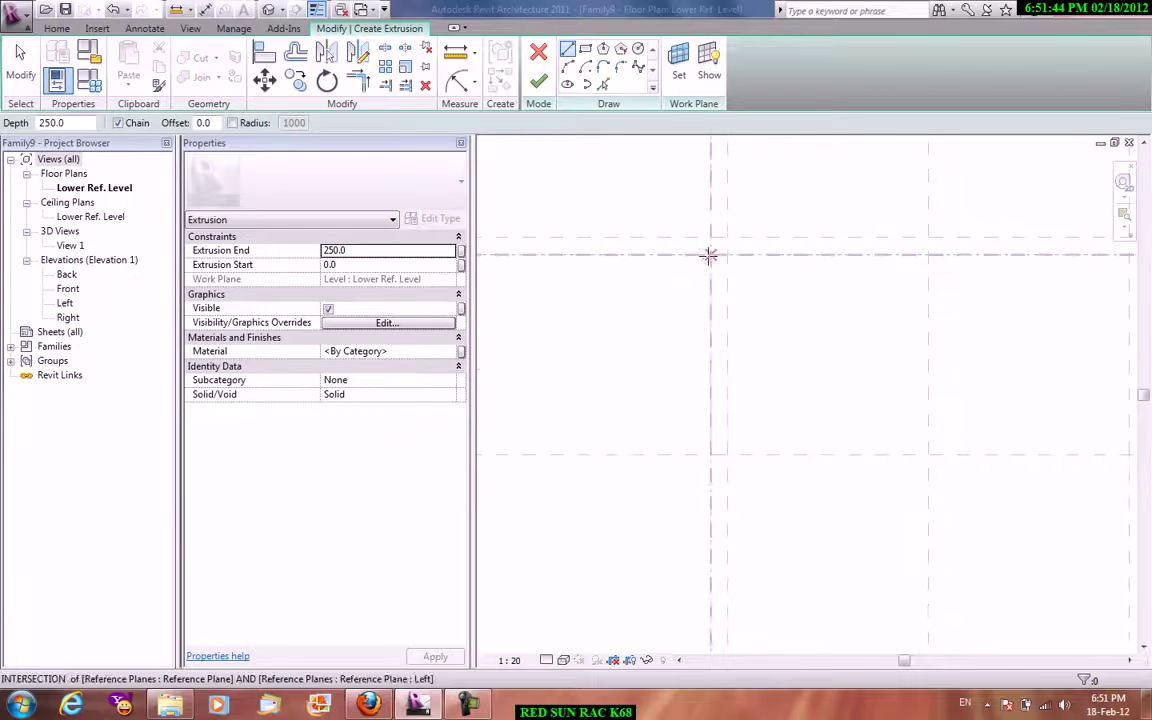
{"action": "left_click", "coordinate": [708, 256]}
{"action": "scroll", "coordinate": [720, 250], "scroll_direction": "up", "scroll_amount": 3}
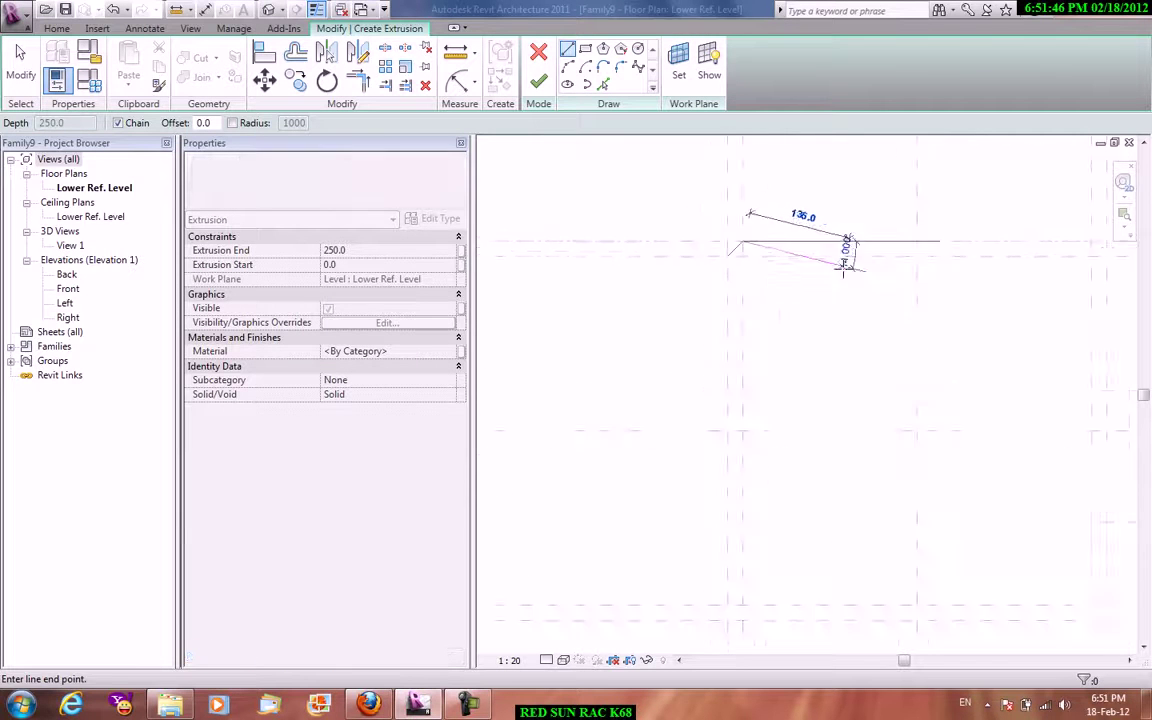
{"action": "left_click", "coordinate": [667, 258]}
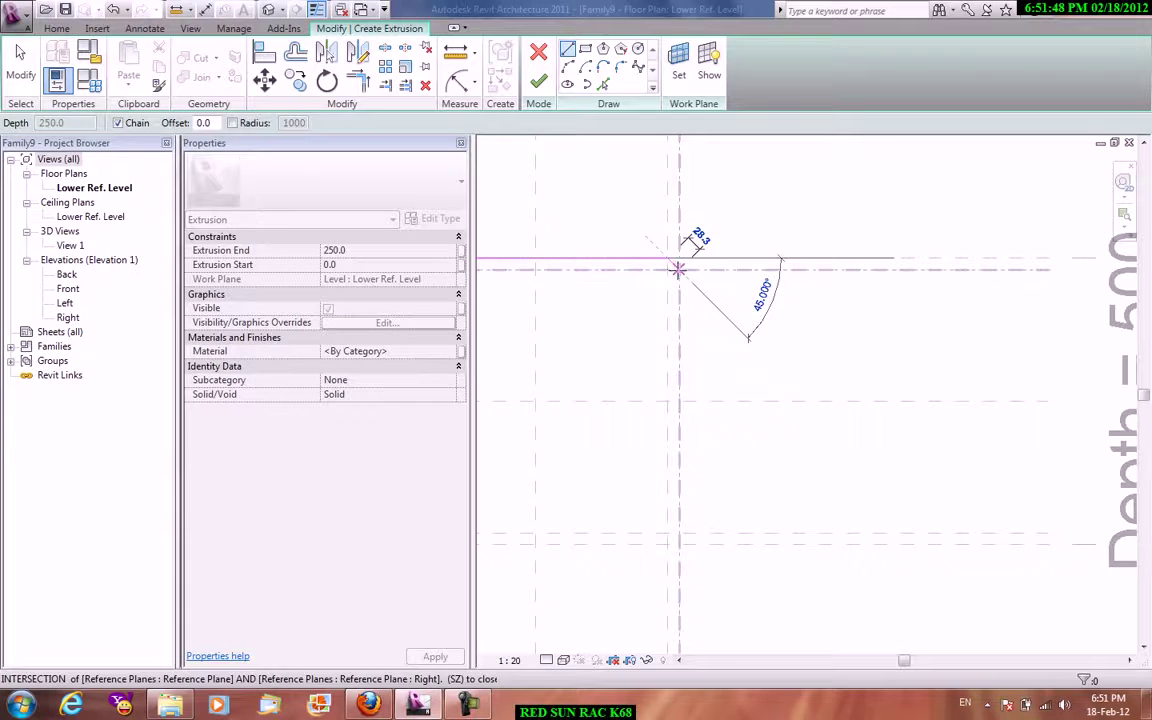
{"action": "middle_click_drag", "start_coordinate": [684, 358], "coordinate": [752, 320]}
{"action": "left_click", "coordinate": [767, 325]}
{"action": "middle_click_drag", "start_coordinate": [513, 334], "coordinate": [663, 342]}
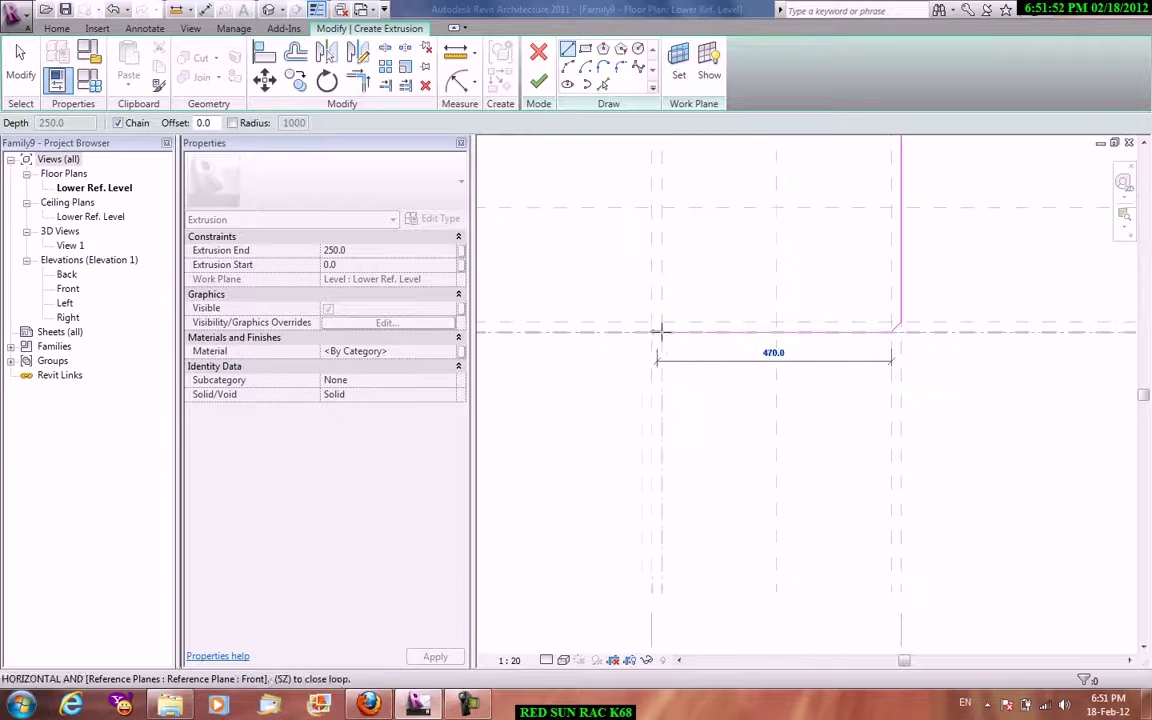
{"action": "left_click", "coordinate": [660, 331]}
{"action": "middle_click_drag", "start_coordinate": [645, 285], "coordinate": [643, 349]}
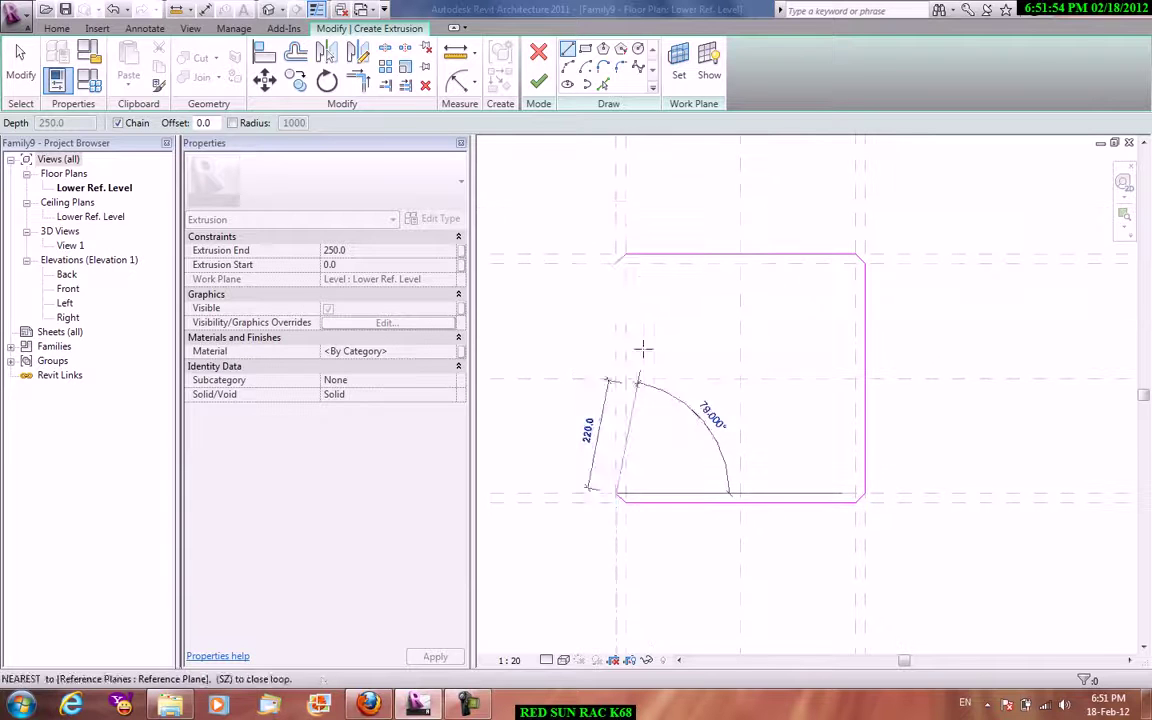
{"action": "right_click", "coordinate": [686, 239]}
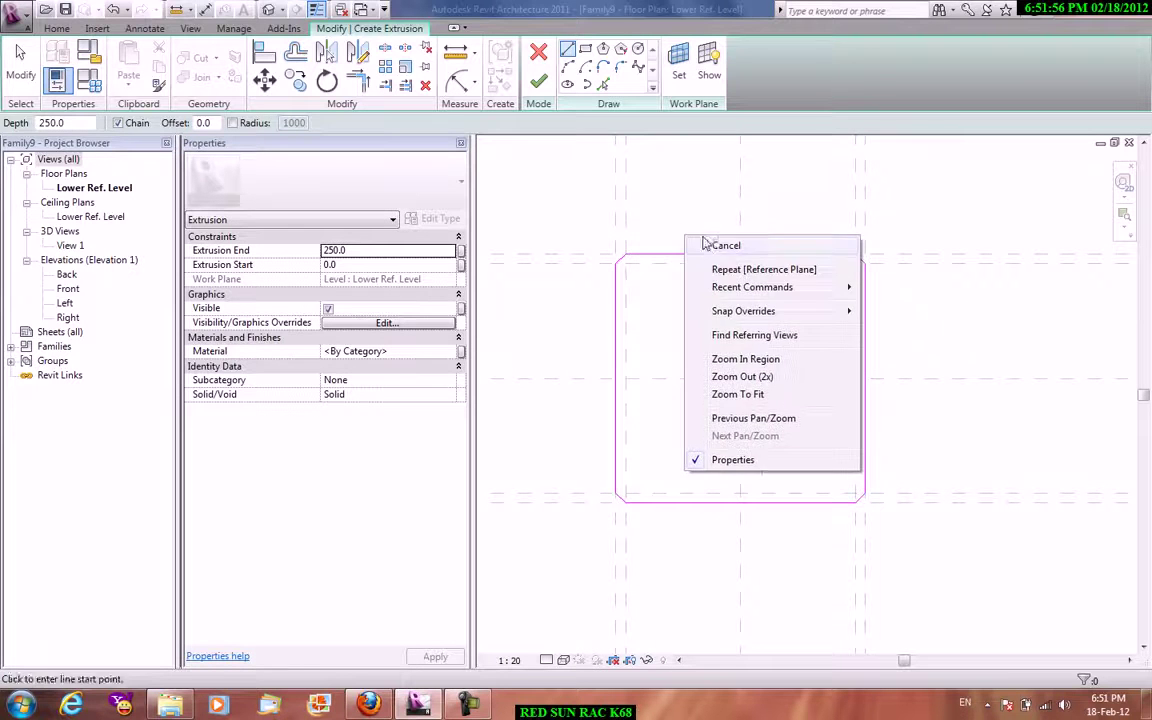
{"action": "left_click", "coordinate": [710, 245]}
Dismiss the leftover context menu and choose a dimension type to start dimensioning.
{"action": "right_click", "coordinate": [524, 180]}
{"action": "left_click", "coordinate": [536, 186]}
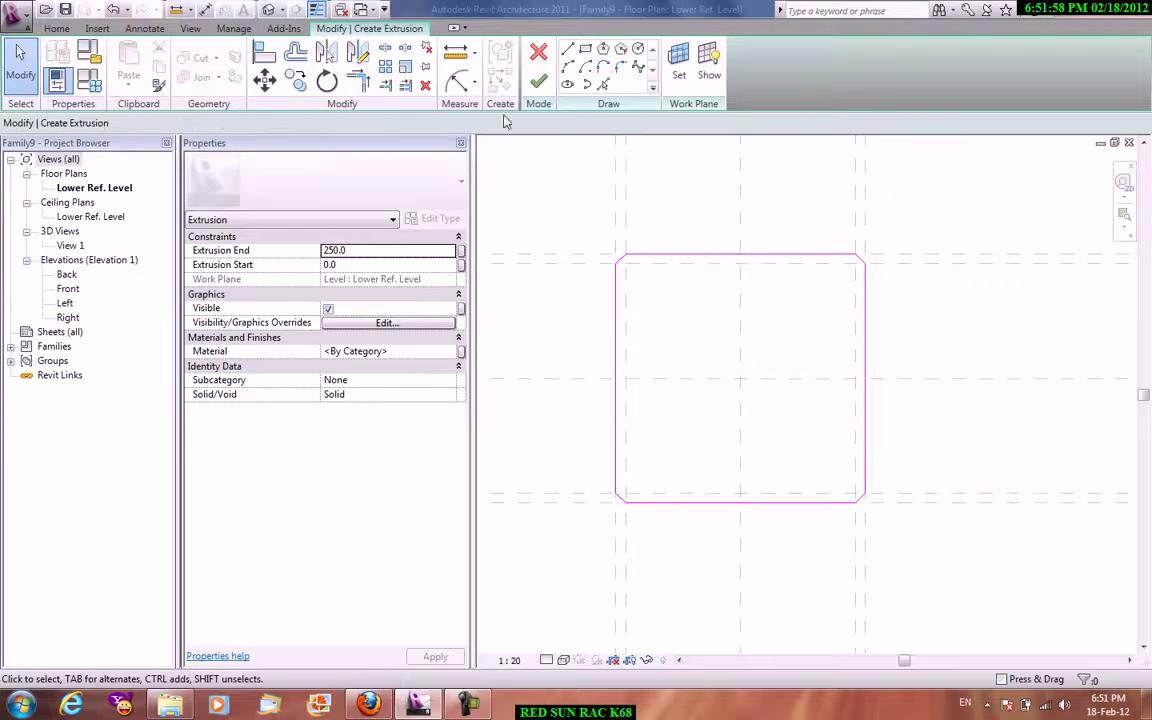
{"action": "left_click", "coordinate": [475, 85]}
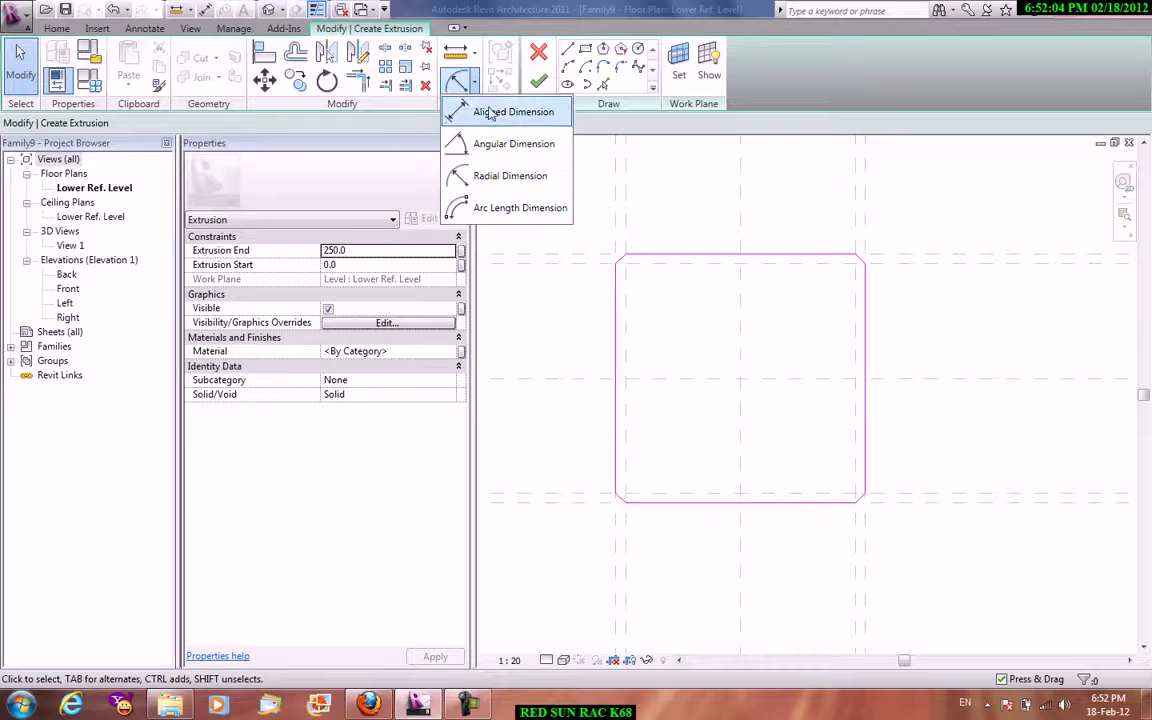
Place aligned 20 dimensions for the left and right offset gaps.
{"action": "left_click", "coordinate": [514, 143]}
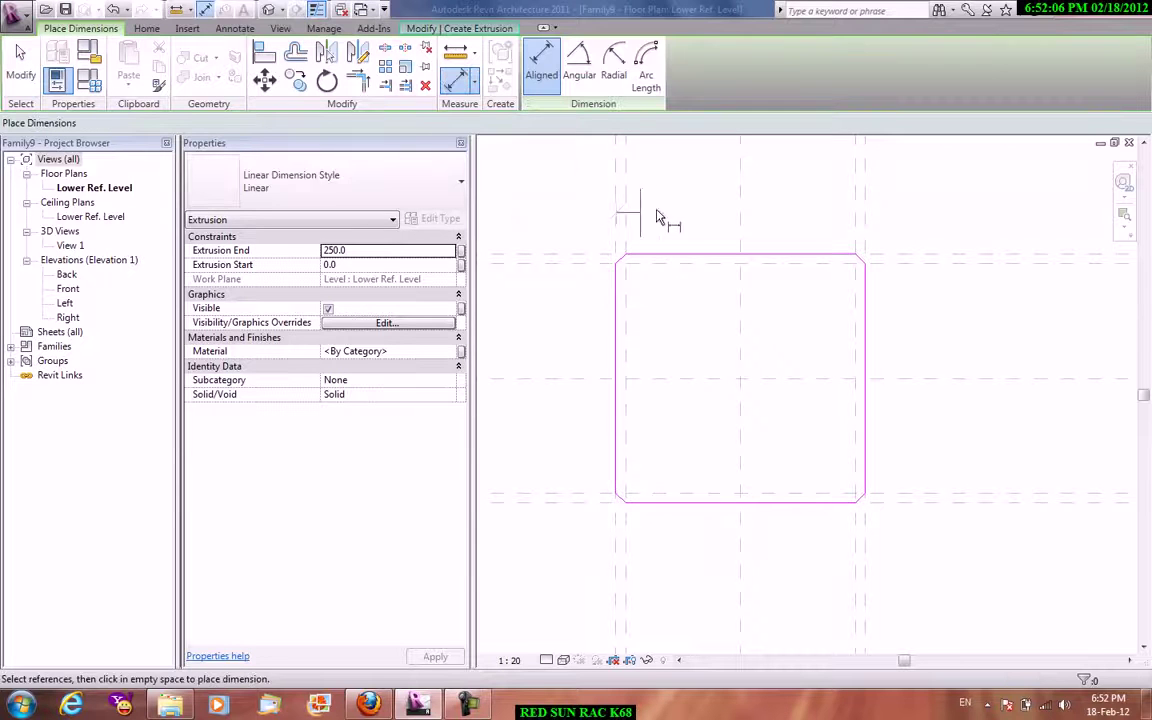
{"action": "left_click", "coordinate": [627, 224]}
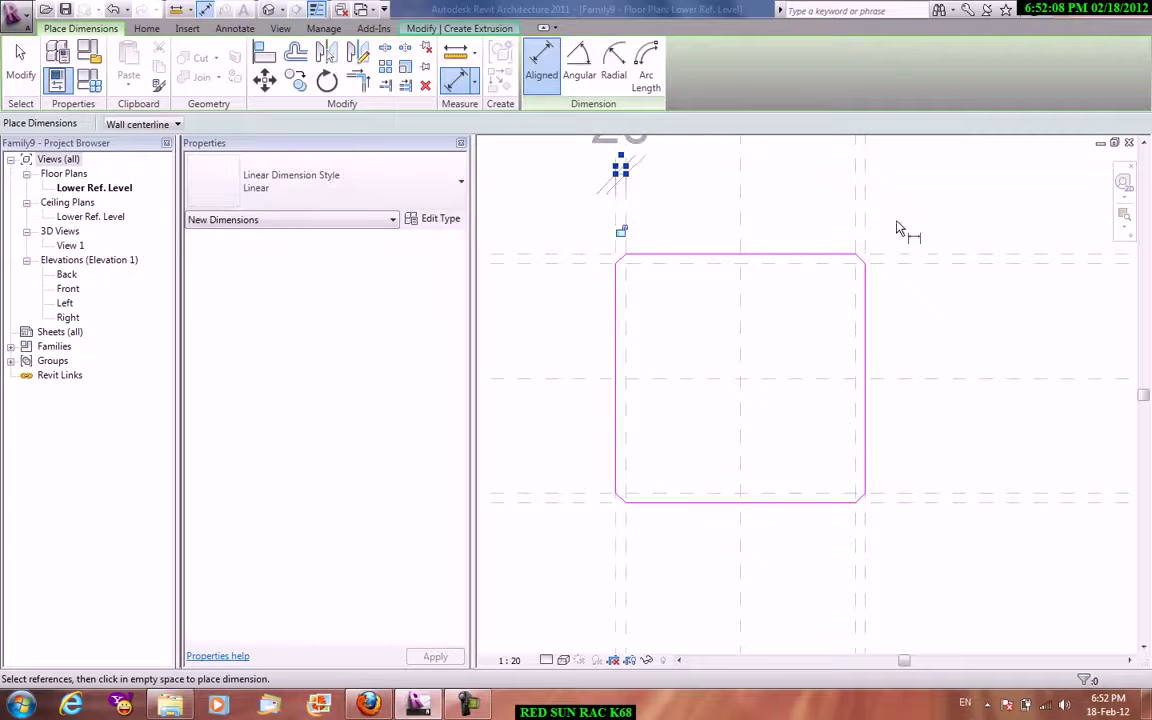
{"action": "left_click", "coordinate": [856, 228]}
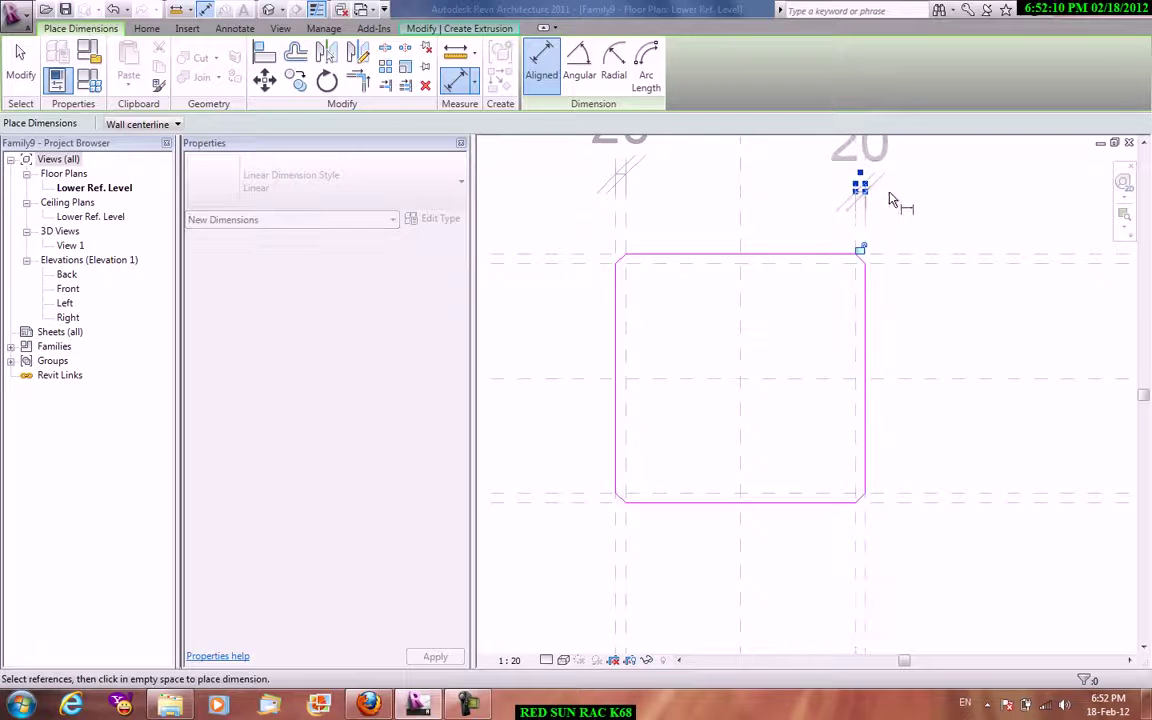
{"action": "middle_click_drag", "start_coordinate": [631, 271], "coordinate": [717, 247]}
{"action": "scroll", "coordinate": [717, 247], "scroll_direction": "down", "scroll_amount": 2}
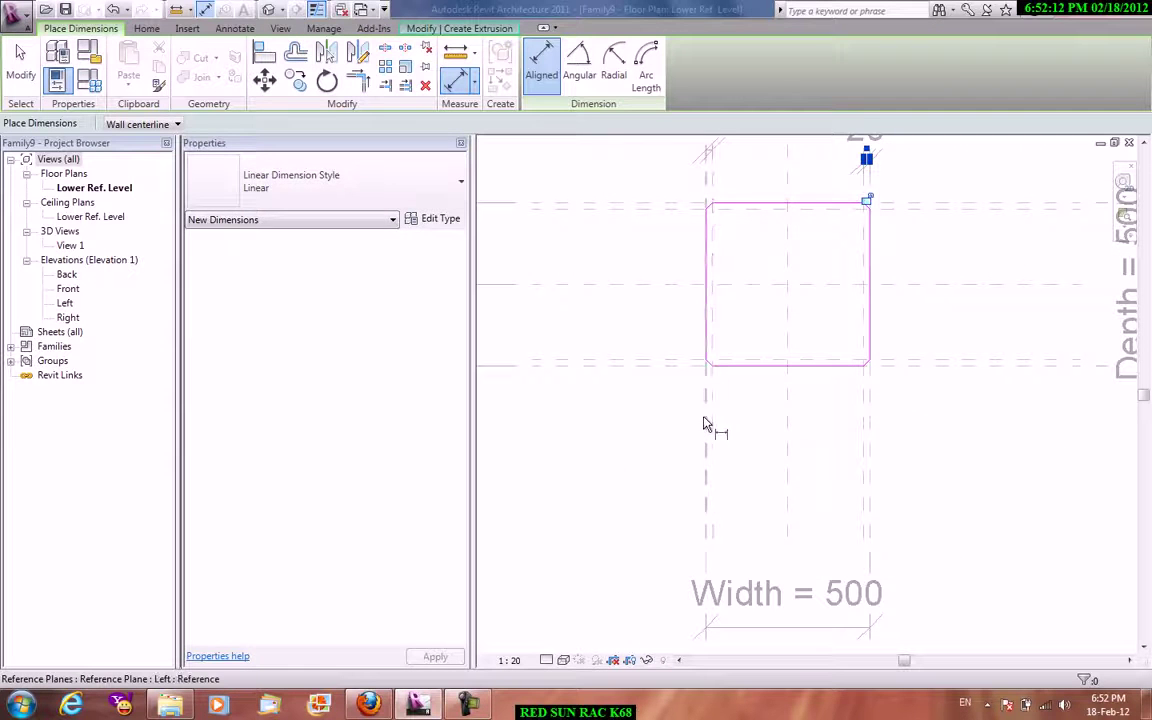
{"action": "key", "text": "Escape"}
{"action": "right_click", "coordinate": [615, 318]}
{"action": "left_click", "coordinate": [645, 319]}
Add the bottom and top 20 offset dimensions with the DI aligned dimension tool.
{"action": "key", "text": "d"}
{"action": "key", "text": "i"}
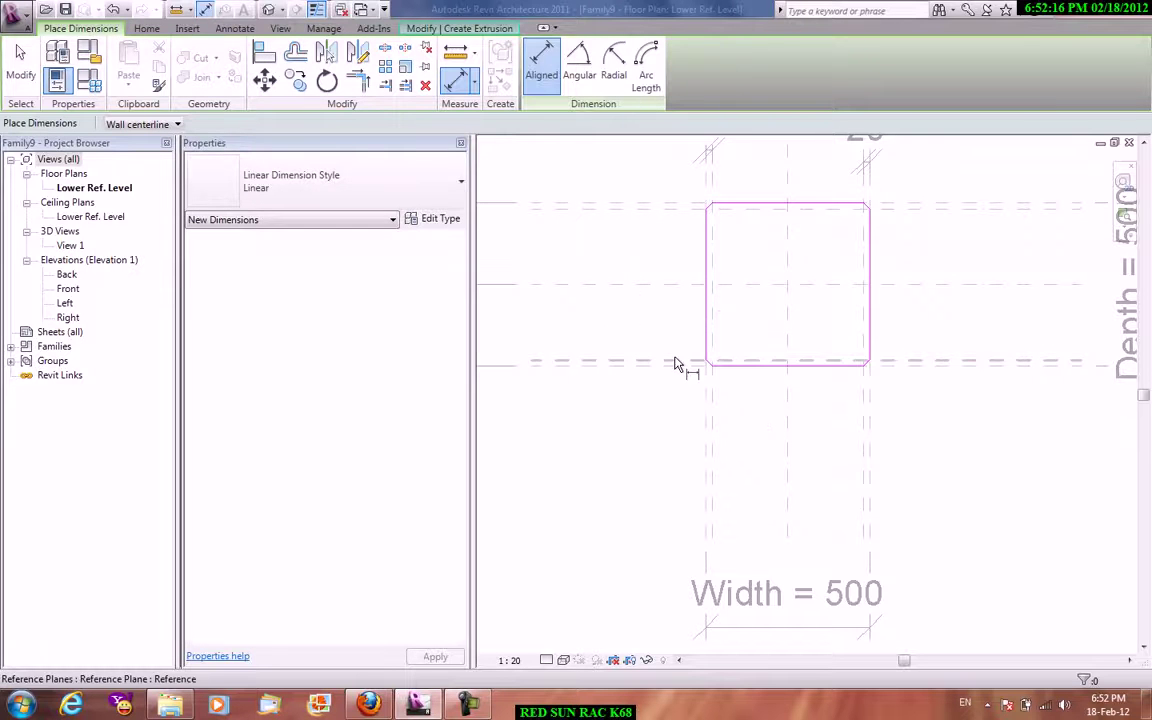
{"action": "left_click", "coordinate": [675, 365]}
{"action": "left_click", "coordinate": [674, 372]}
{"action": "left_click", "coordinate": [643, 386]}
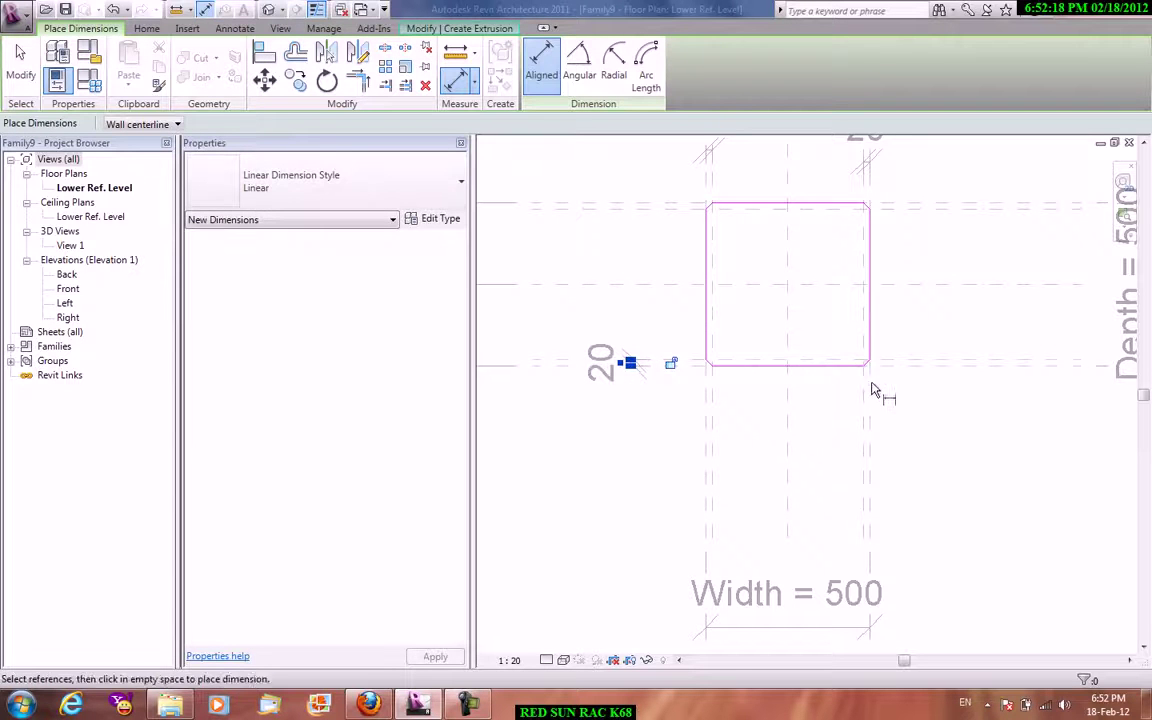
{"action": "middle_click_drag", "start_coordinate": [872, 391], "coordinate": [810, 568]}
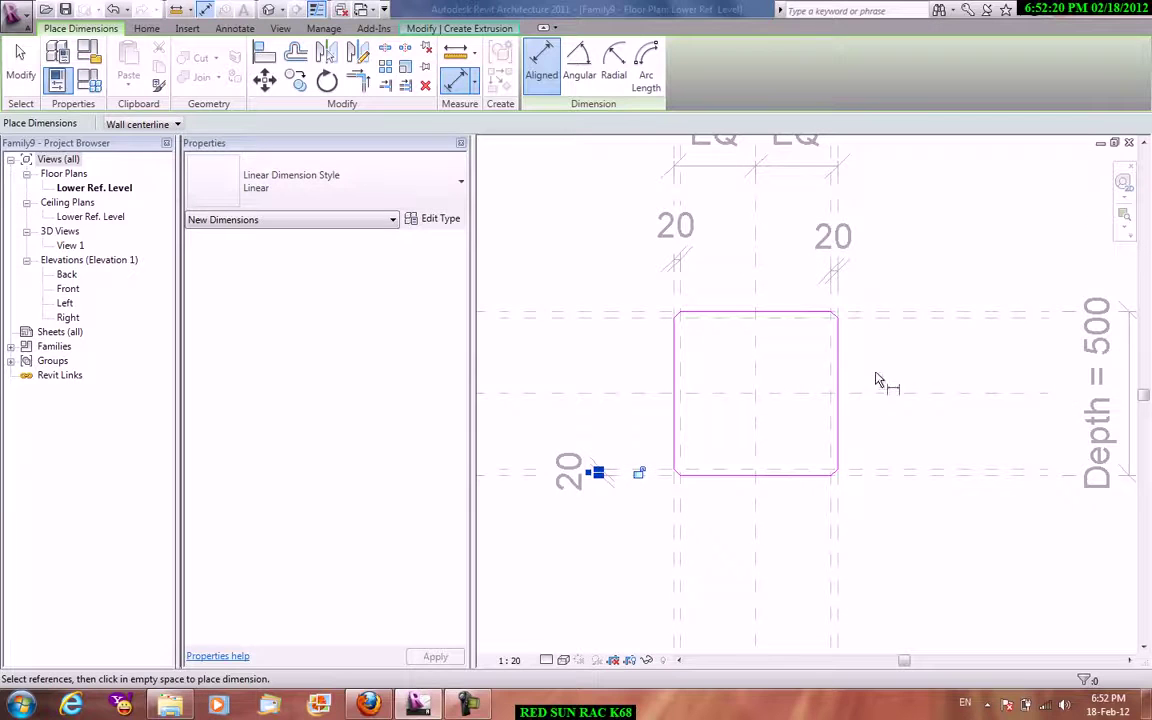
{"action": "left_click", "coordinate": [887, 318]}
{"action": "left_click", "coordinate": [890, 313]}
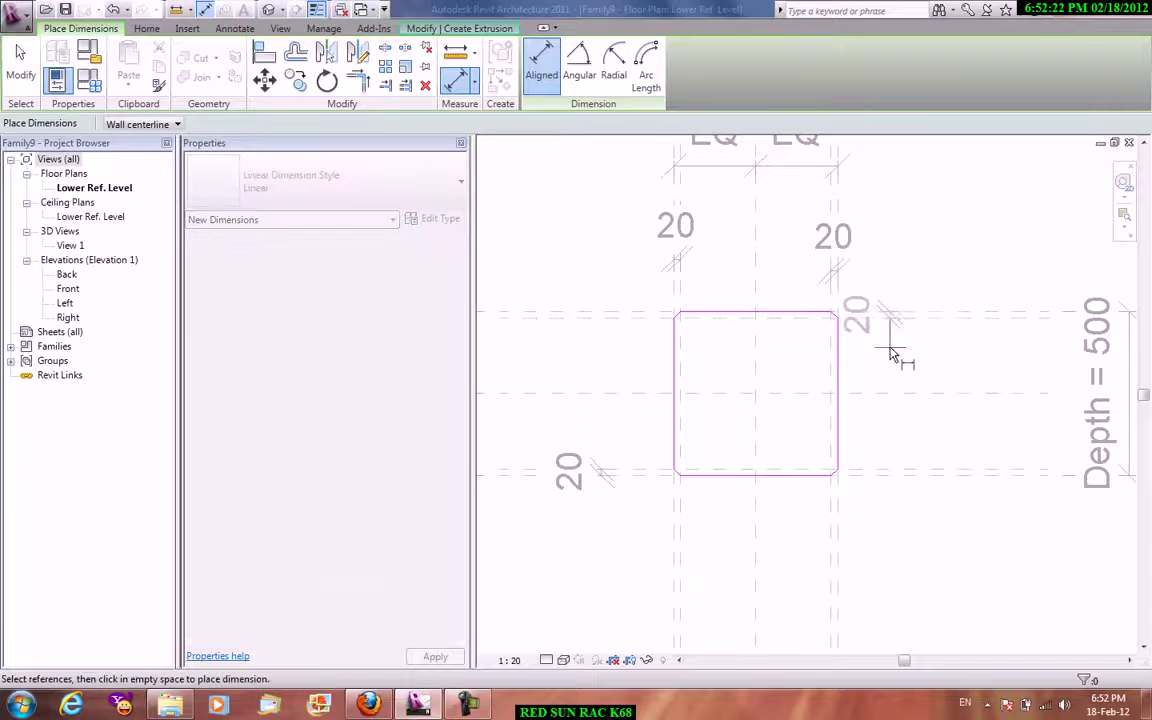
{"action": "left_click", "coordinate": [930, 320]}
{"action": "right_click", "coordinate": [953, 277]}
{"action": "left_click", "coordinate": [978, 282]}
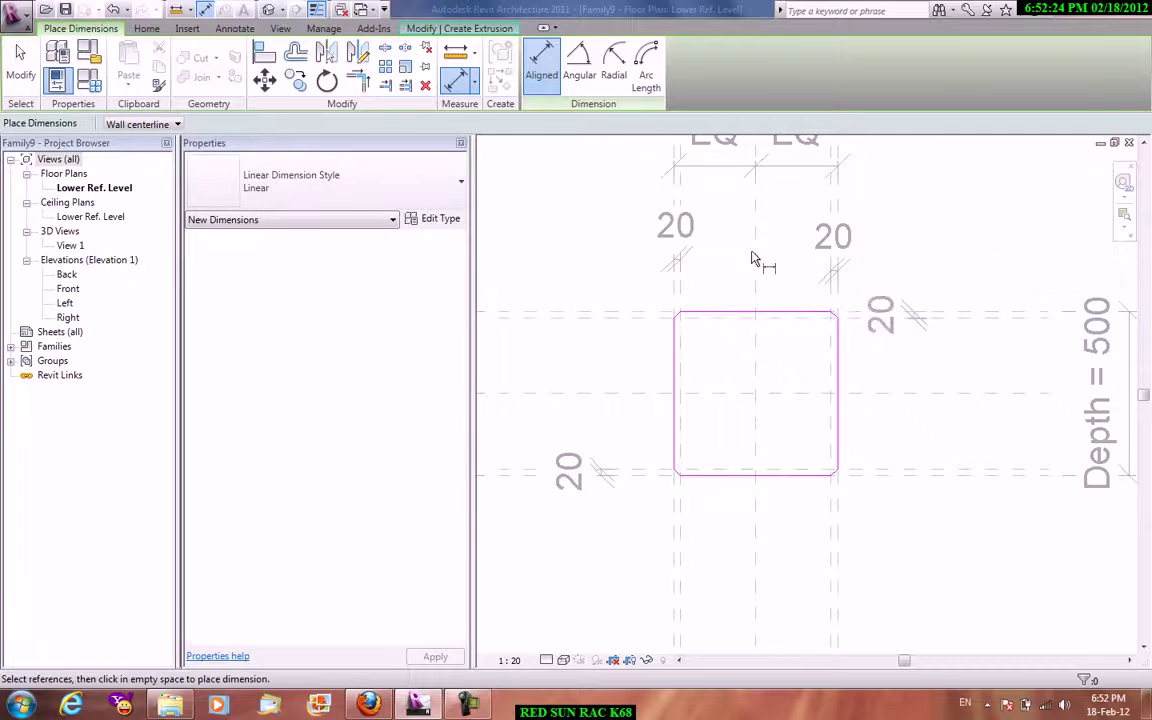
End the active commands, zoom to check the profile, and finish the extrusion sketch.
{"action": "middle_click_drag", "start_coordinate": [743, 509], "coordinate": [753, 360]}
{"action": "scroll", "coordinate": [677, 290], "scroll_direction": "down", "scroll_amount": 2}
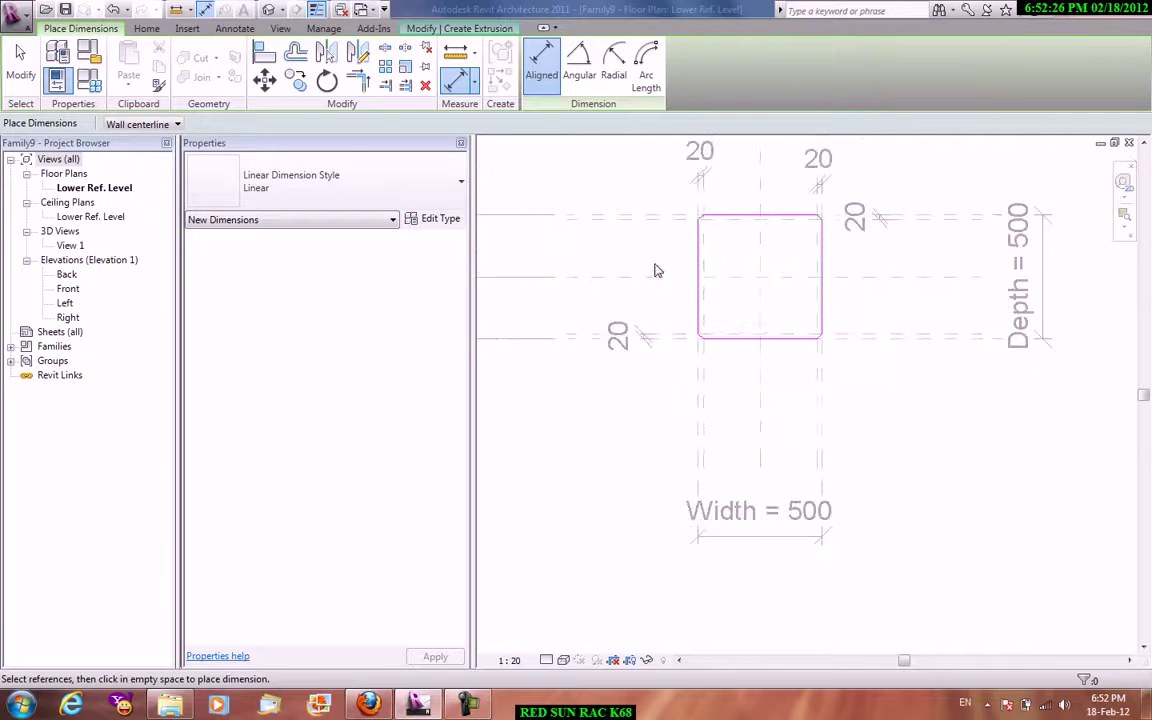
{"action": "right_click", "coordinate": [655, 270]}
{"action": "left_click", "coordinate": [680, 259]}
{"action": "right_click", "coordinate": [622, 178]}
{"action": "left_click", "coordinate": [660, 190]}
{"action": "right_click", "coordinate": [670, 168]}
{"action": "left_click", "coordinate": [720, 343]}
{"action": "right_click", "coordinate": [647, 262]}
{"action": "left_click", "coordinate": [690, 396]}
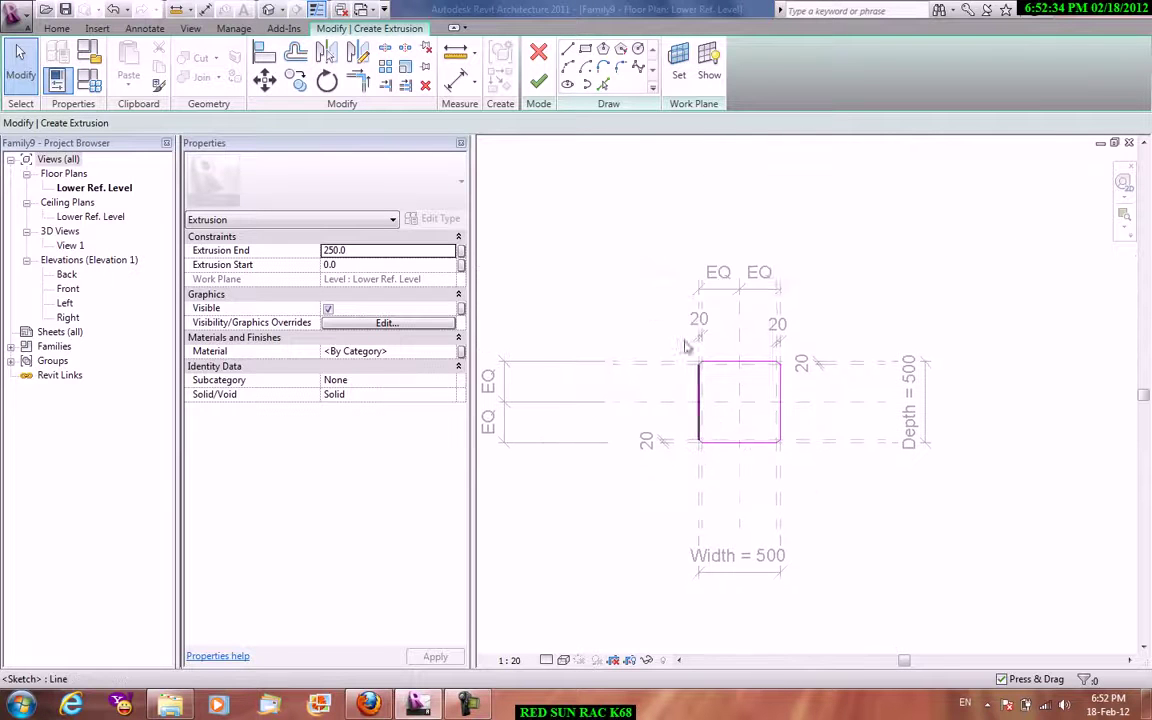
{"action": "right_click", "coordinate": [583, 192]}
{"action": "left_click", "coordinate": [613, 206]}
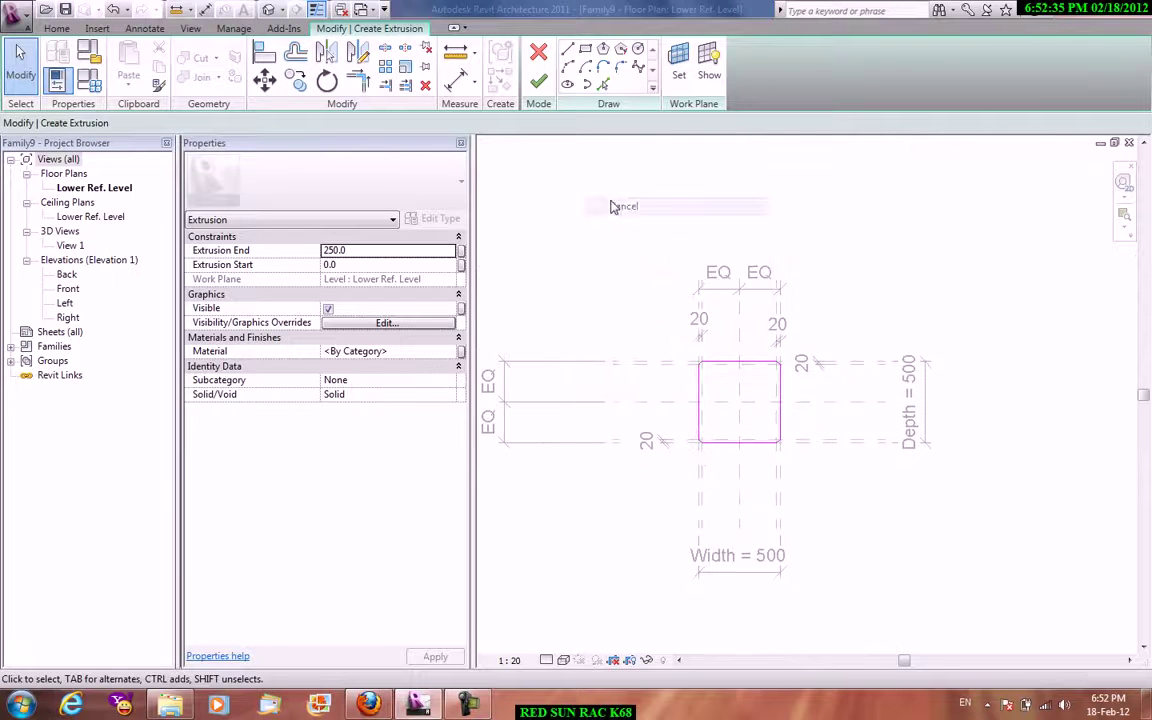
{"action": "left_click", "coordinate": [545, 84]}
Label the top-left 20 dimension with a new length parameter A in the Dimensions group.
{"action": "left_click", "coordinate": [699, 330]}
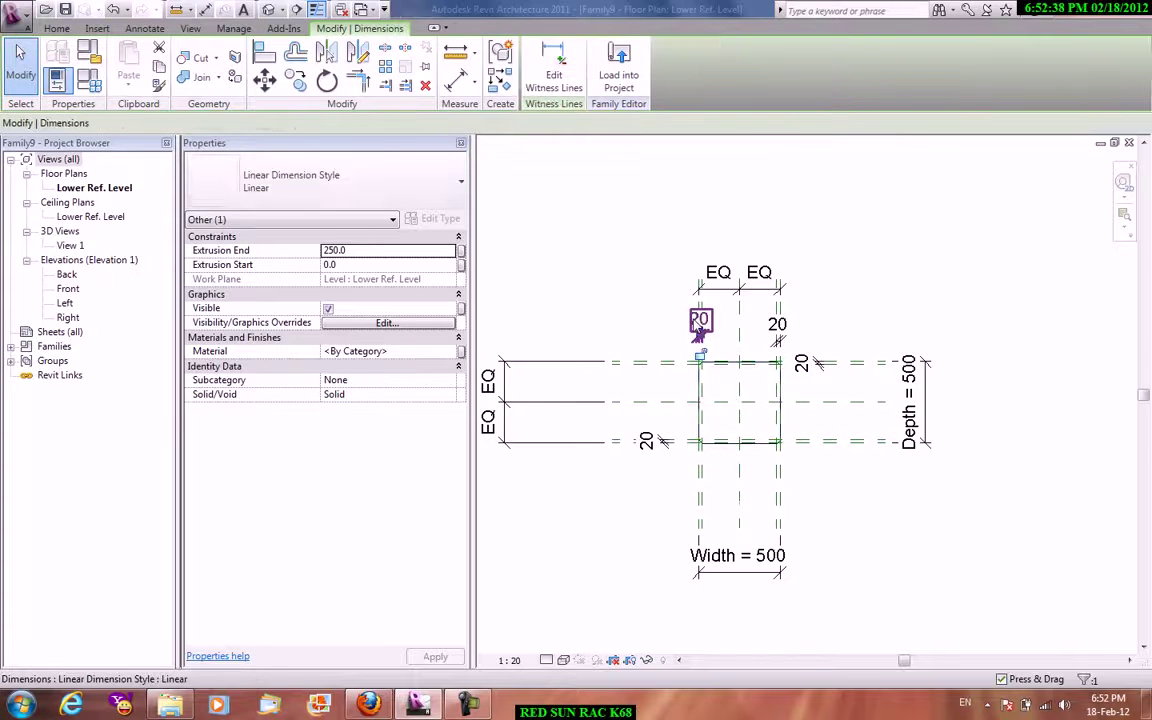
{"action": "left_click", "coordinate": [356, 124]}
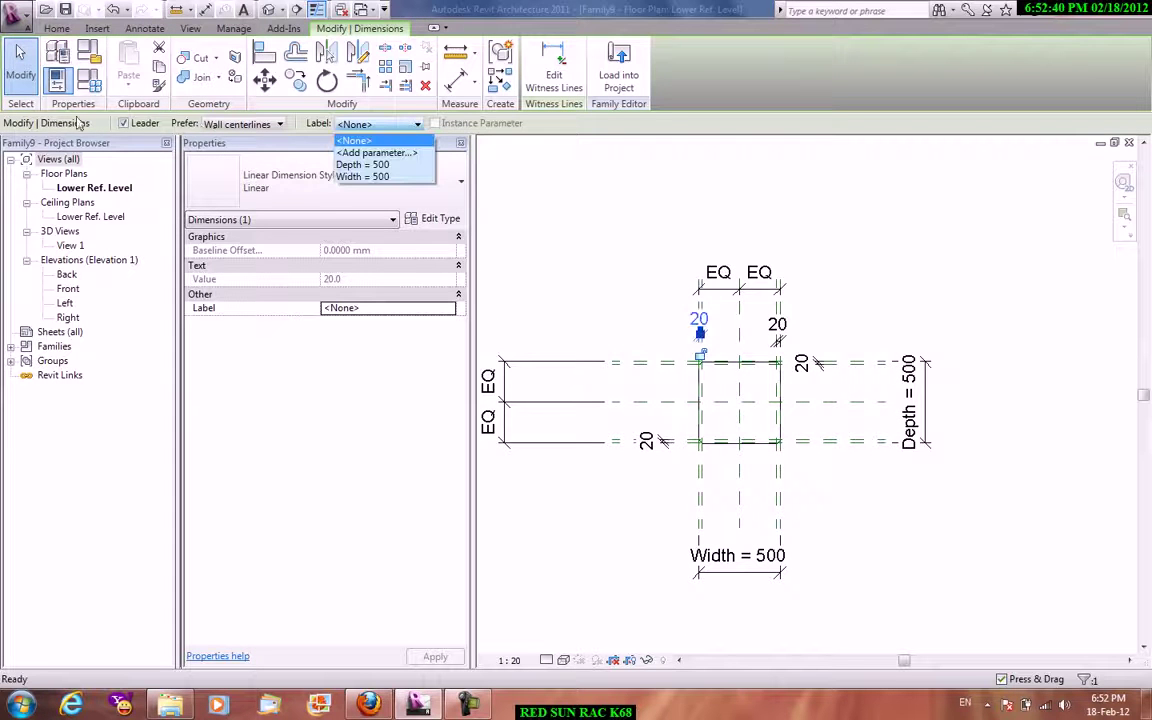
{"action": "left_click", "coordinate": [376, 152]}
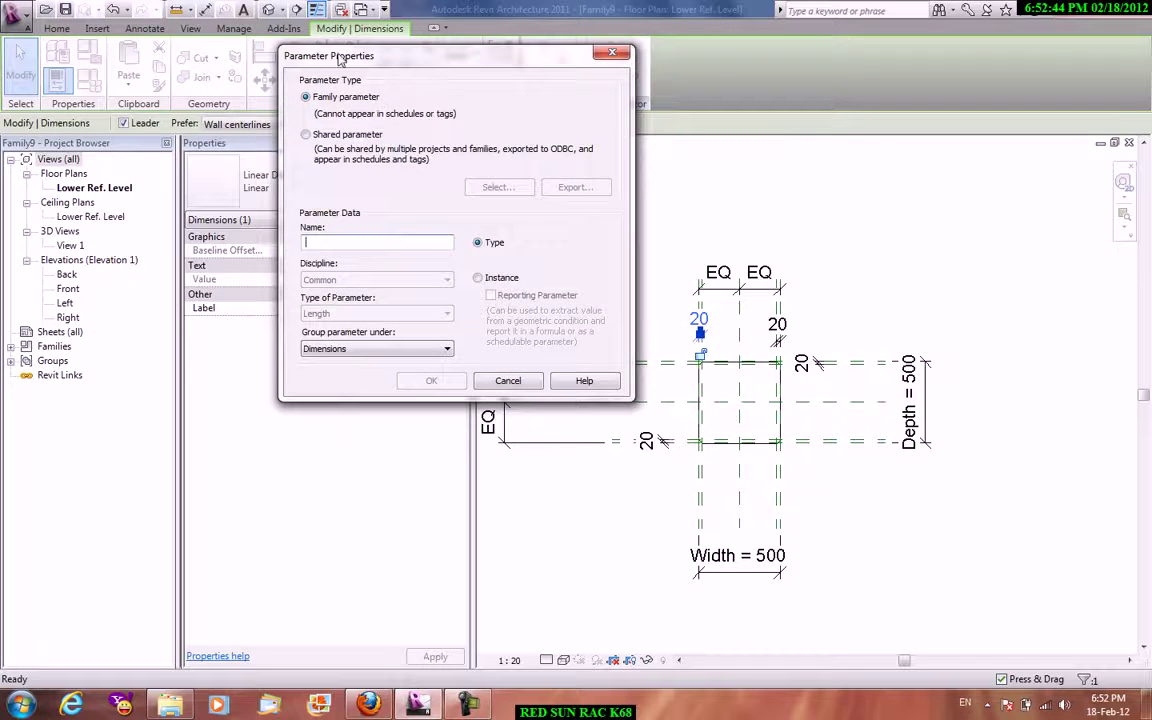
{"action": "left_click_drag", "start_coordinate": [340, 58], "coordinate": [503, 64]}
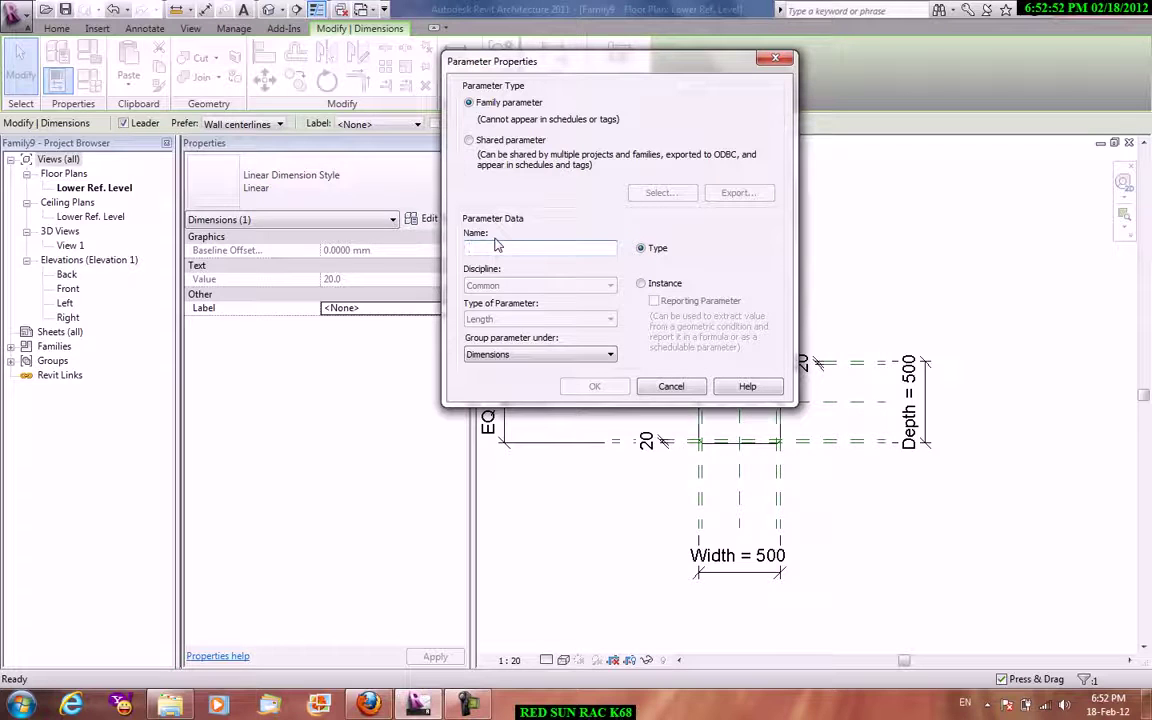
{"action": "type", "text": "A"}
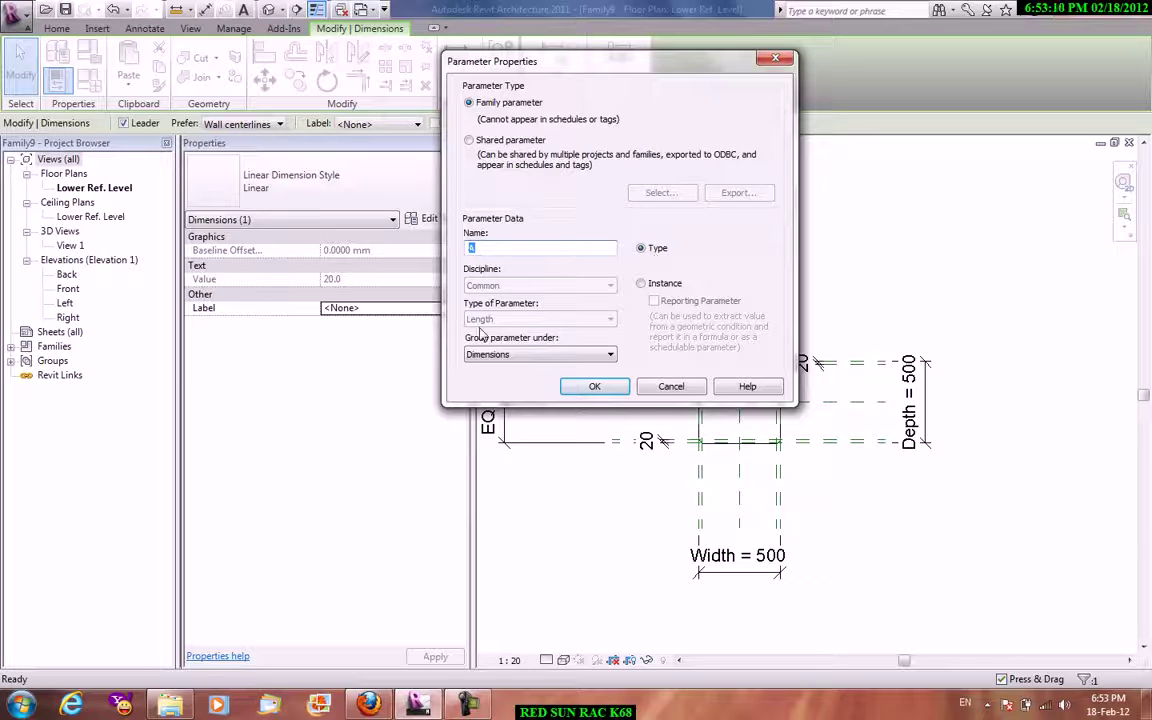
{"action": "left_click", "coordinate": [537, 355]}
{"action": "left_click", "coordinate": [534, 357]}
{"action": "left_click", "coordinate": [532, 360]}
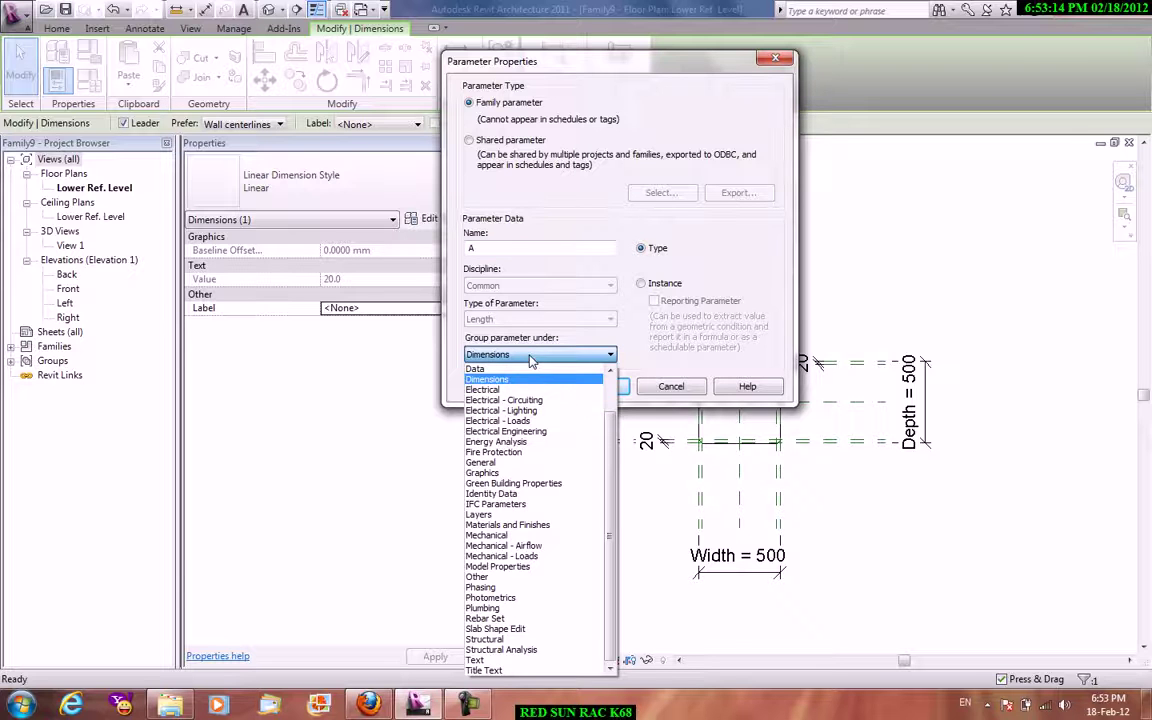
{"action": "left_click", "coordinate": [532, 356]}
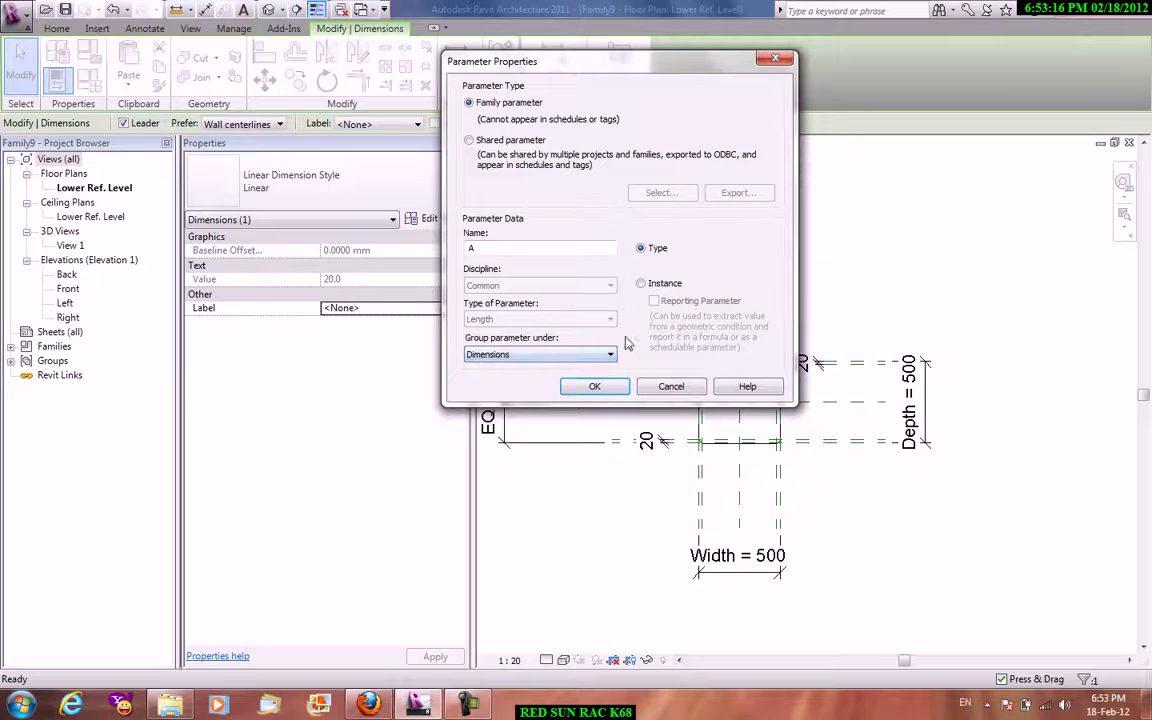
{"action": "left_click", "coordinate": [607, 388]}
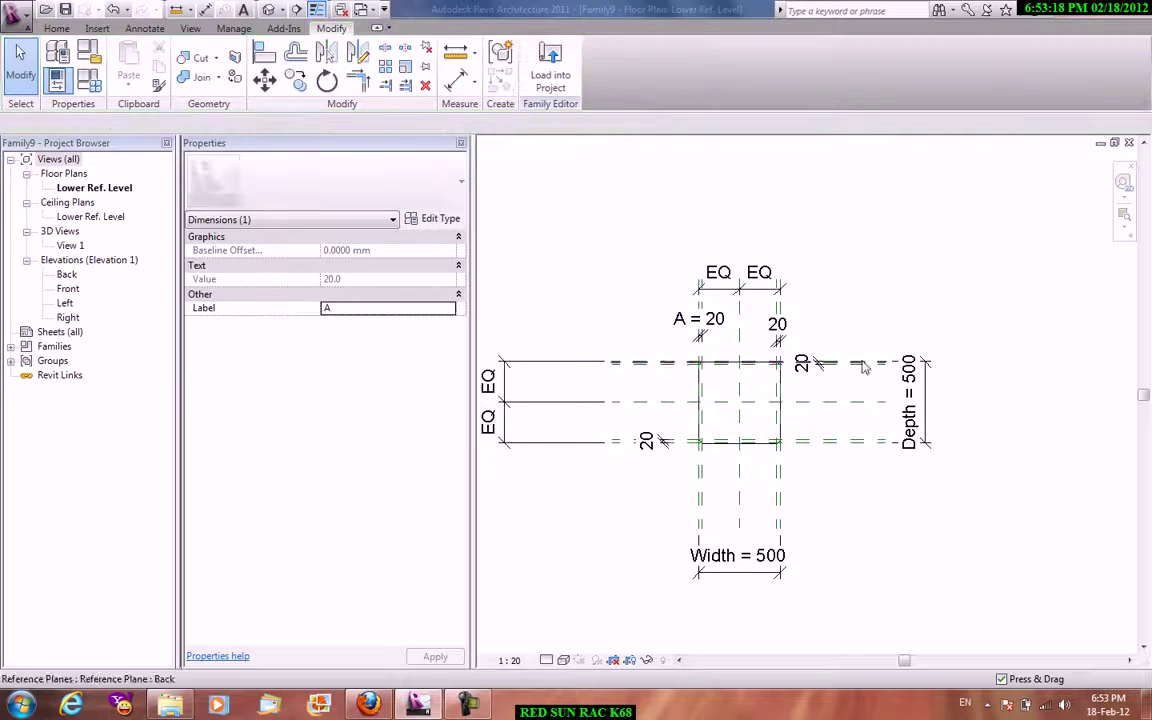
Label the top-right, lower-left and right-side 20 dimensions with parameter A.
{"action": "left_click", "coordinate": [778, 327]}
{"action": "left_click", "coordinate": [357, 123]}
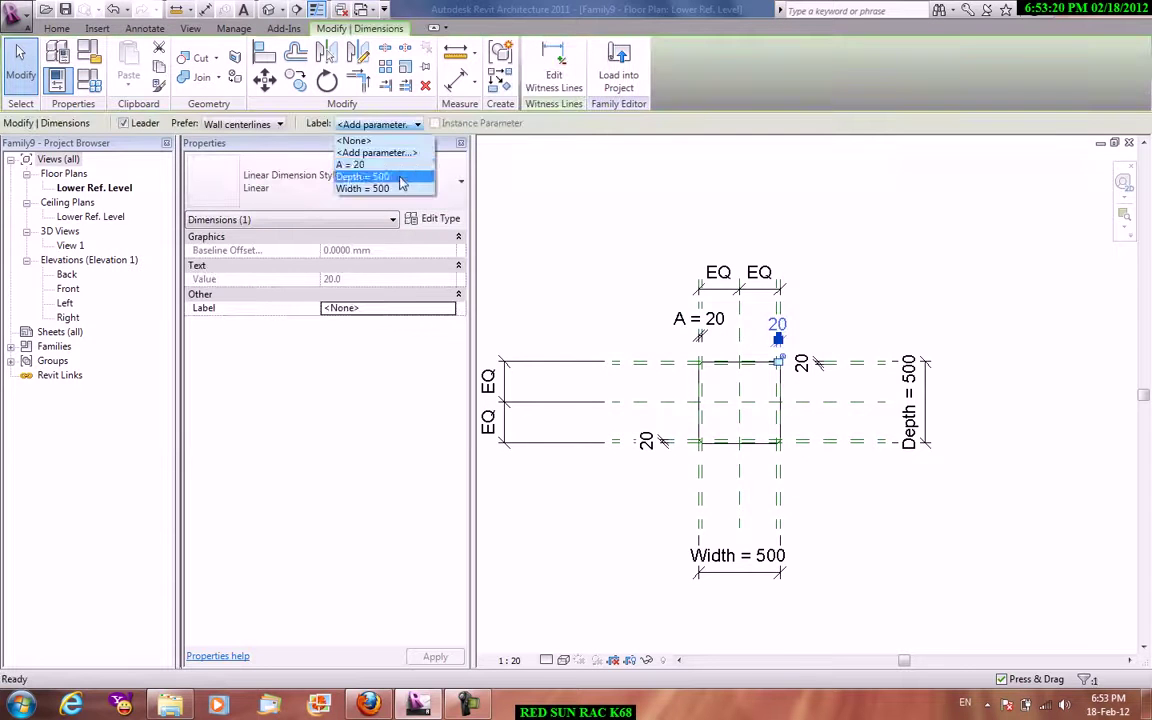
{"action": "left_click", "coordinate": [350, 155]}
{"action": "left_click", "coordinate": [648, 440]}
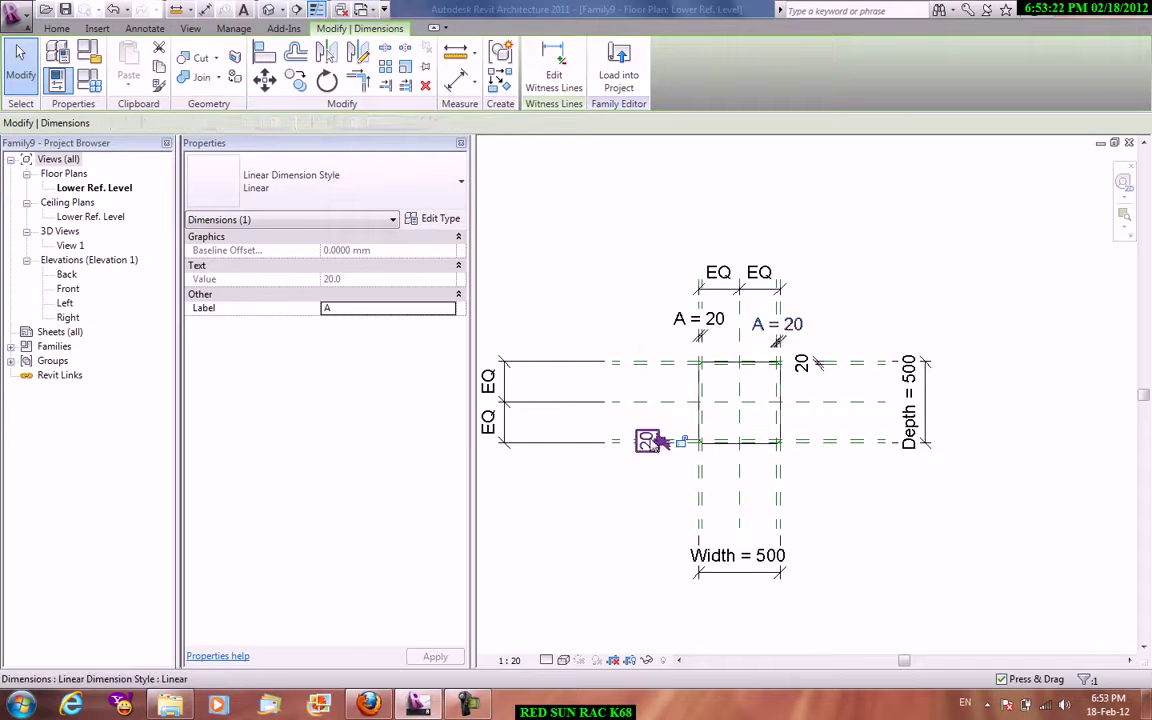
{"action": "left_click", "coordinate": [378, 124]}
{"action": "left_click", "coordinate": [358, 164]}
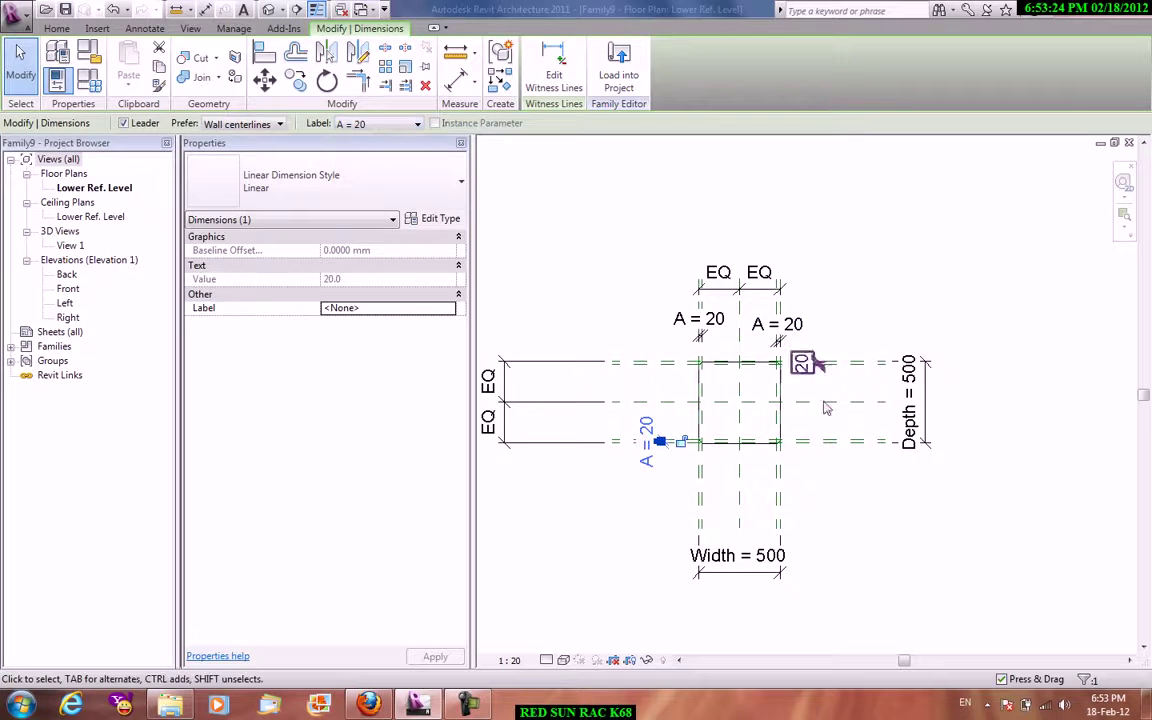
{"action": "left_click", "coordinate": [810, 368]}
{"action": "left_click", "coordinate": [378, 124]}
{"action": "left_click", "coordinate": [370, 166]}
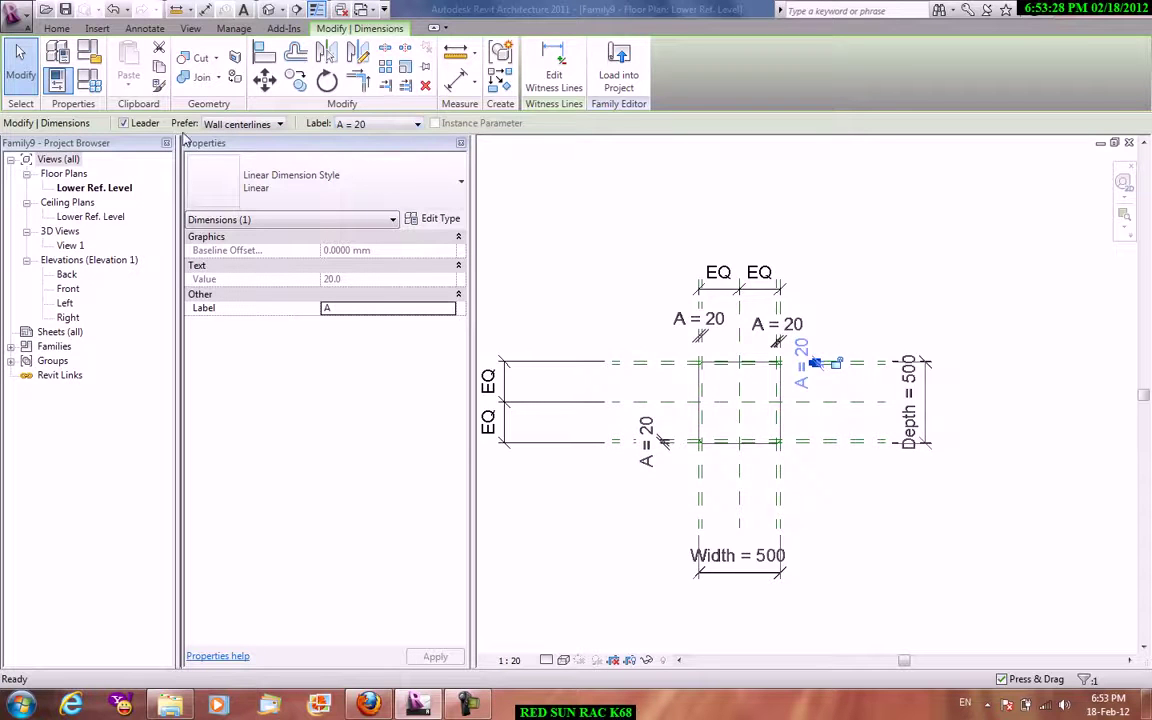
{"action": "left_click", "coordinate": [88, 80]}
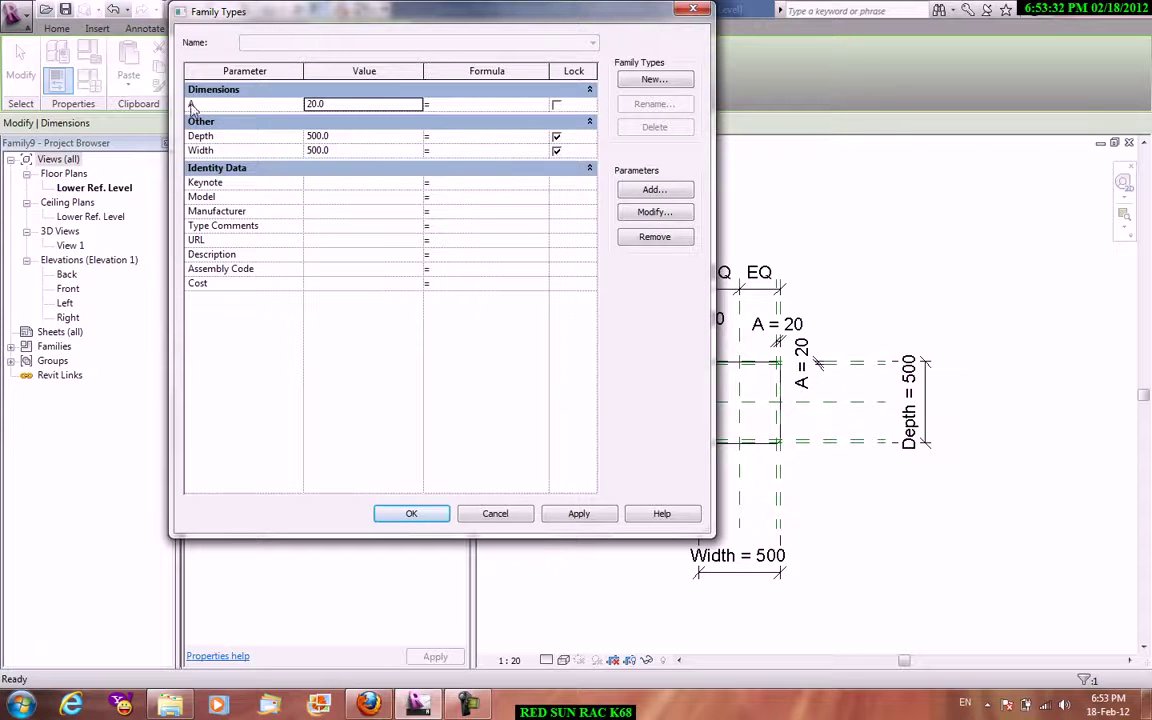
Move parameter A into the Other parameter group.
{"action": "left_click", "coordinate": [192, 105]}
{"action": "left_click", "coordinate": [668, 213]}
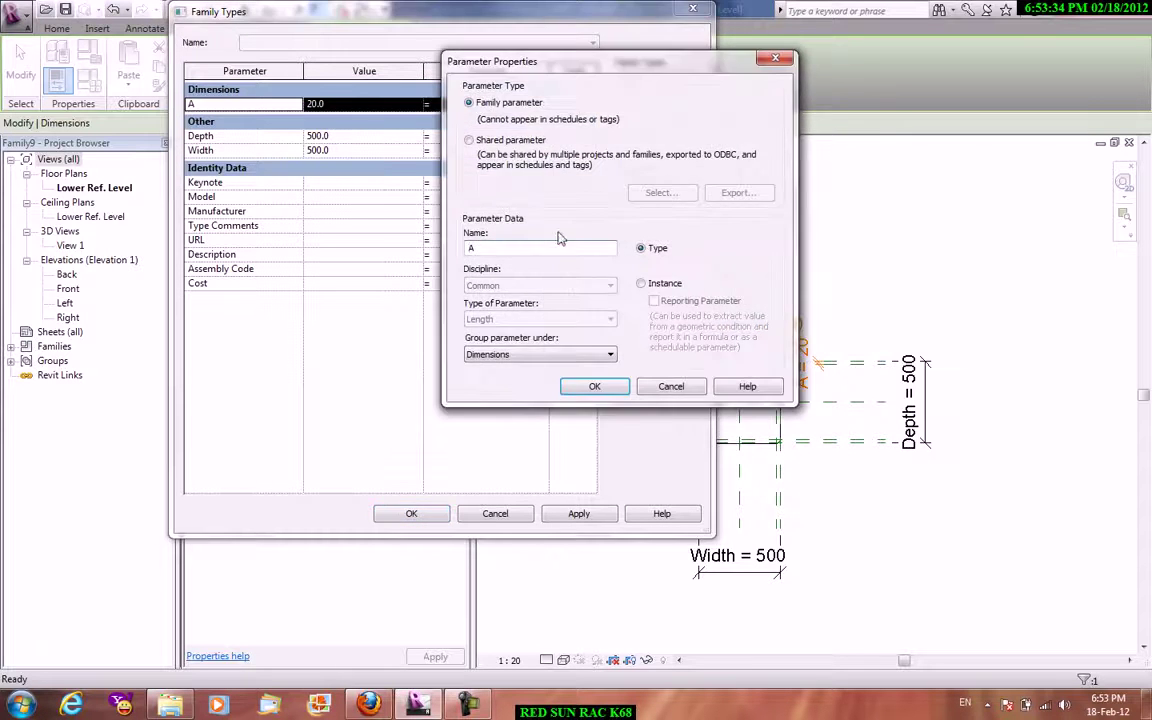
{"action": "left_click", "coordinate": [548, 352]}
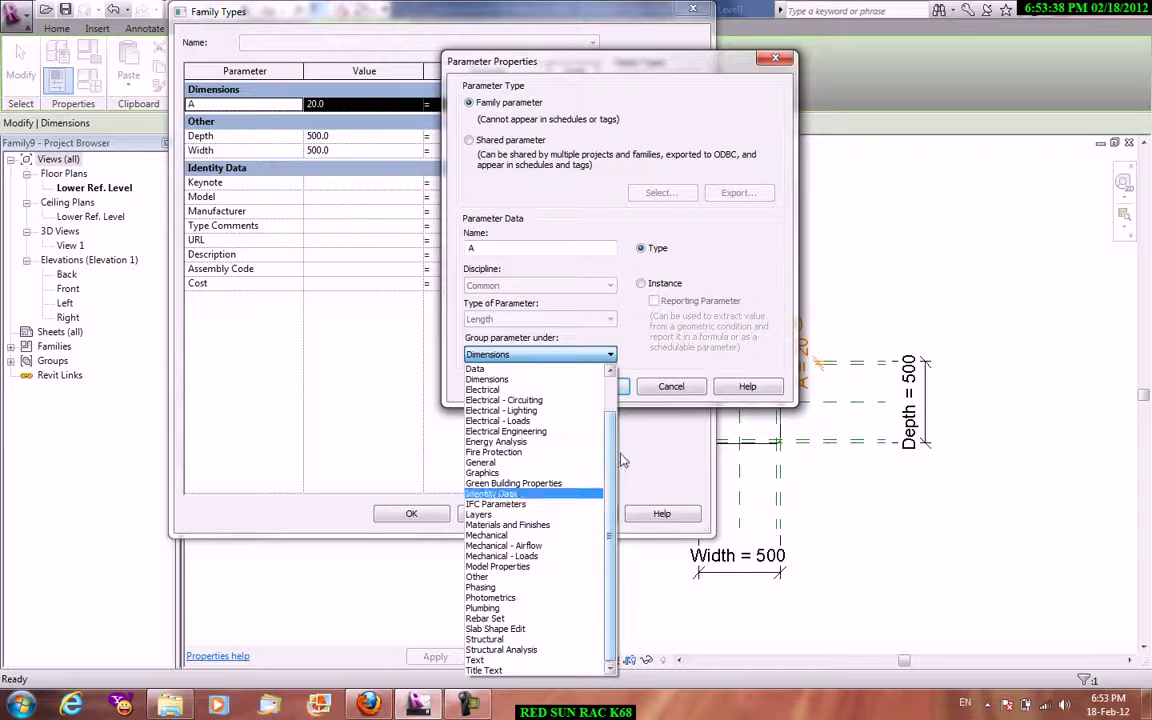
{"action": "left_click", "coordinate": [520, 578]}
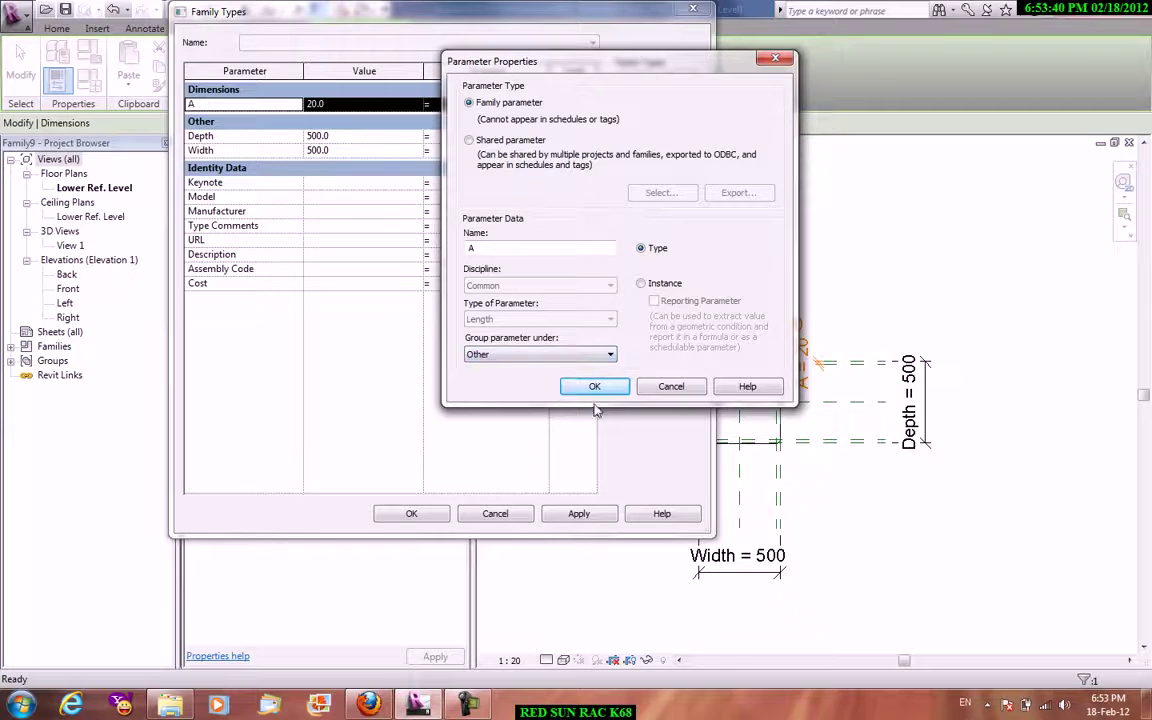
{"action": "left_click", "coordinate": [592, 386]}
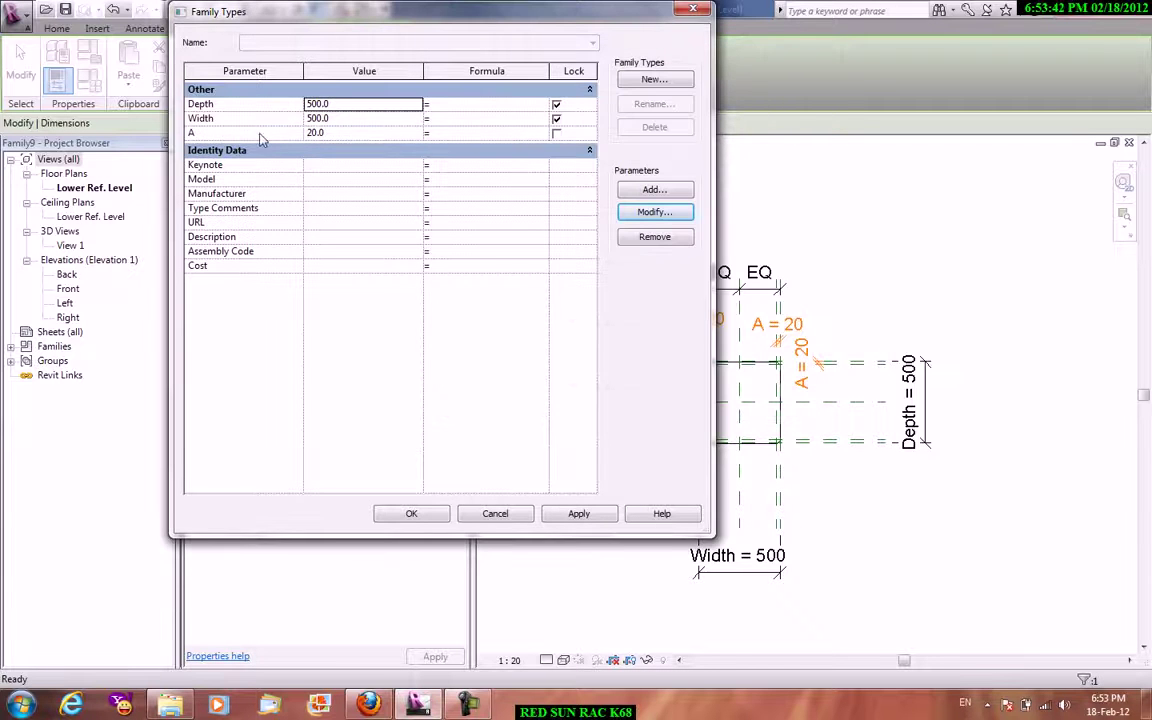
Give A the formula Width / 25, apply it, and accept the Family Types changes.
{"action": "left_click", "coordinate": [261, 120]}
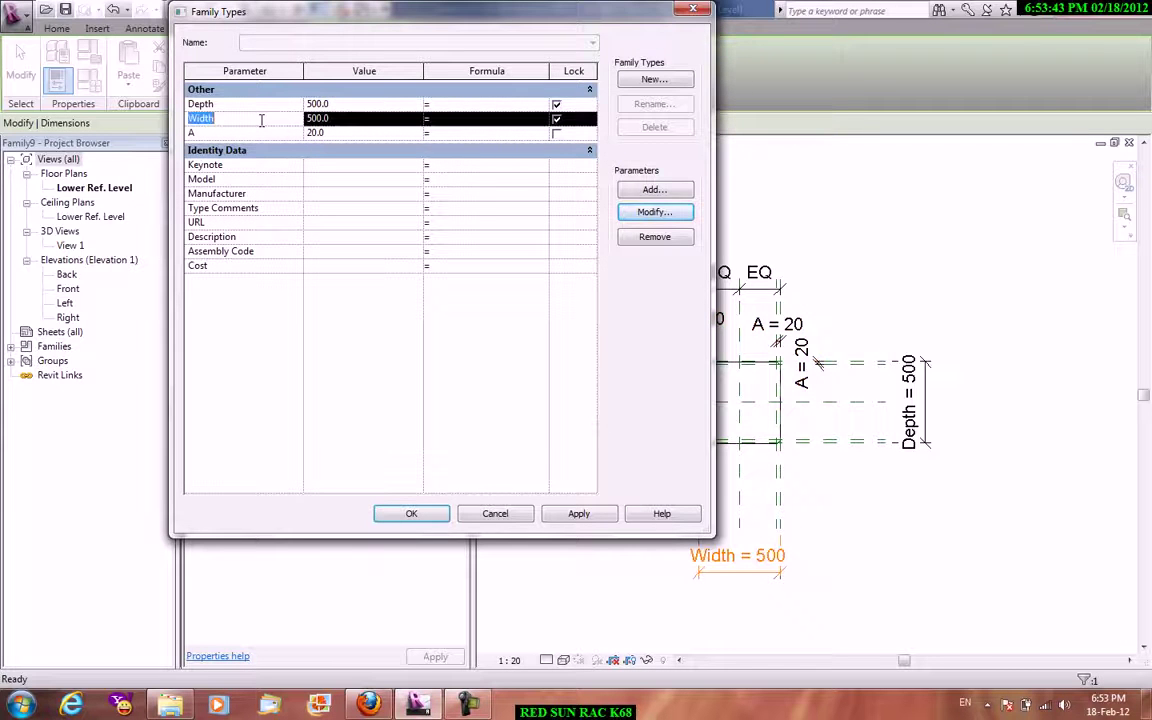
{"action": "left_click", "coordinate": [466, 134]}
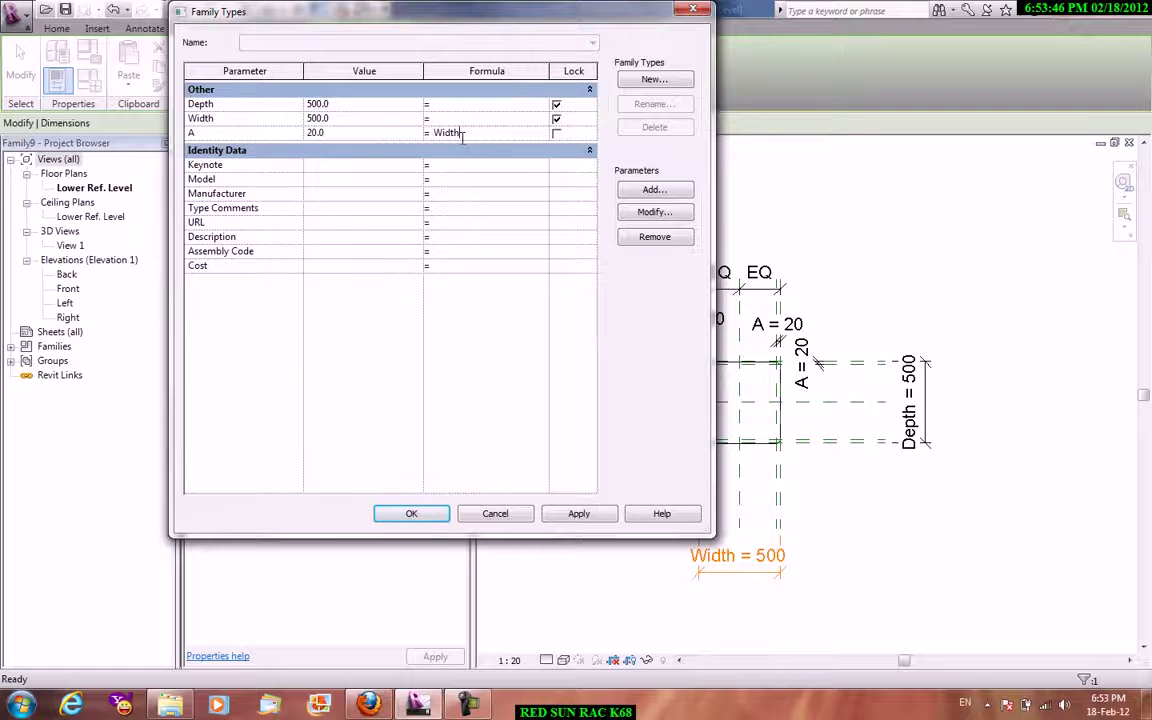
{"action": "type", "text": "Width/"}
{"action": "type", "text": "25"}
{"action": "key", "text": "Tab"}
{"action": "left_click", "coordinate": [470, 119]}
{"action": "left_click", "coordinate": [592, 515]}
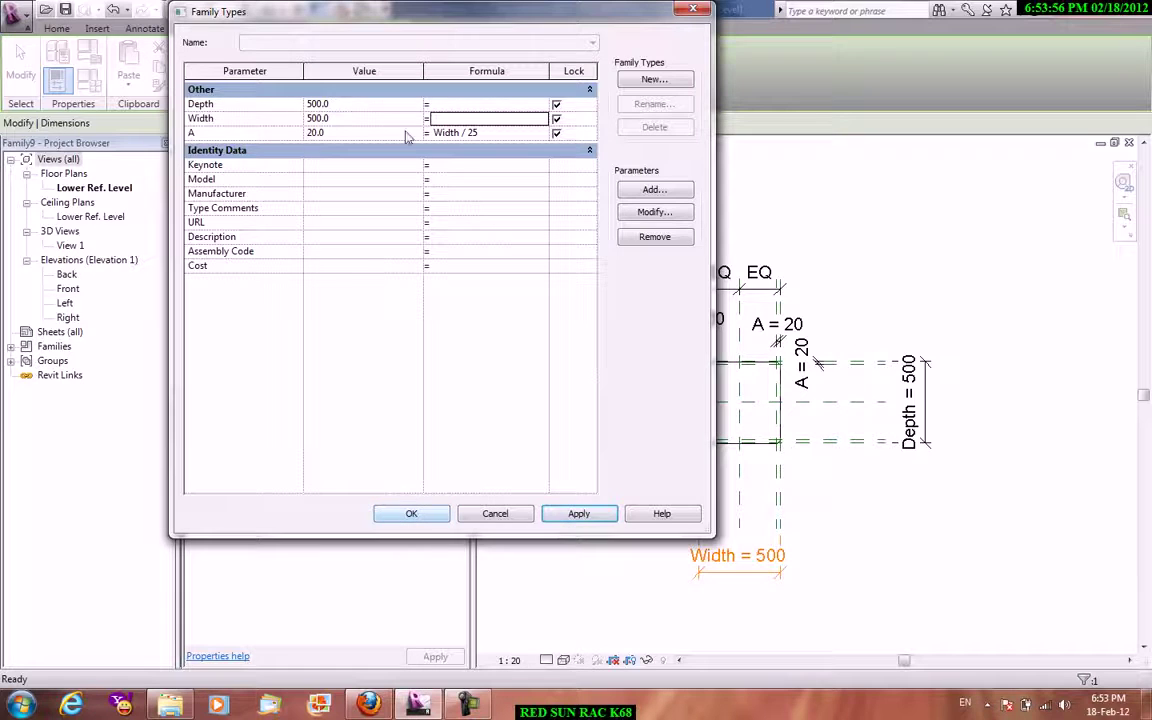
{"action": "left_click", "coordinate": [229, 104]}
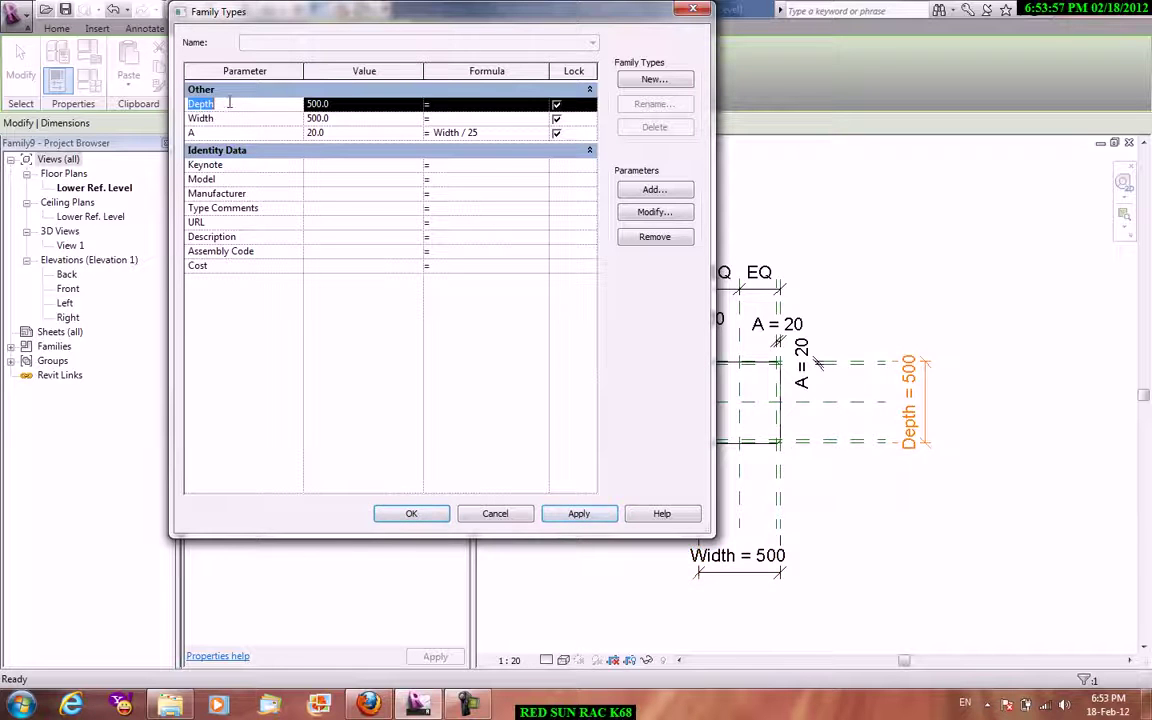
{"action": "left_click", "coordinate": [471, 119]}
{"action": "left_click", "coordinate": [580, 514]}
{"action": "left_click", "coordinate": [430, 514]}
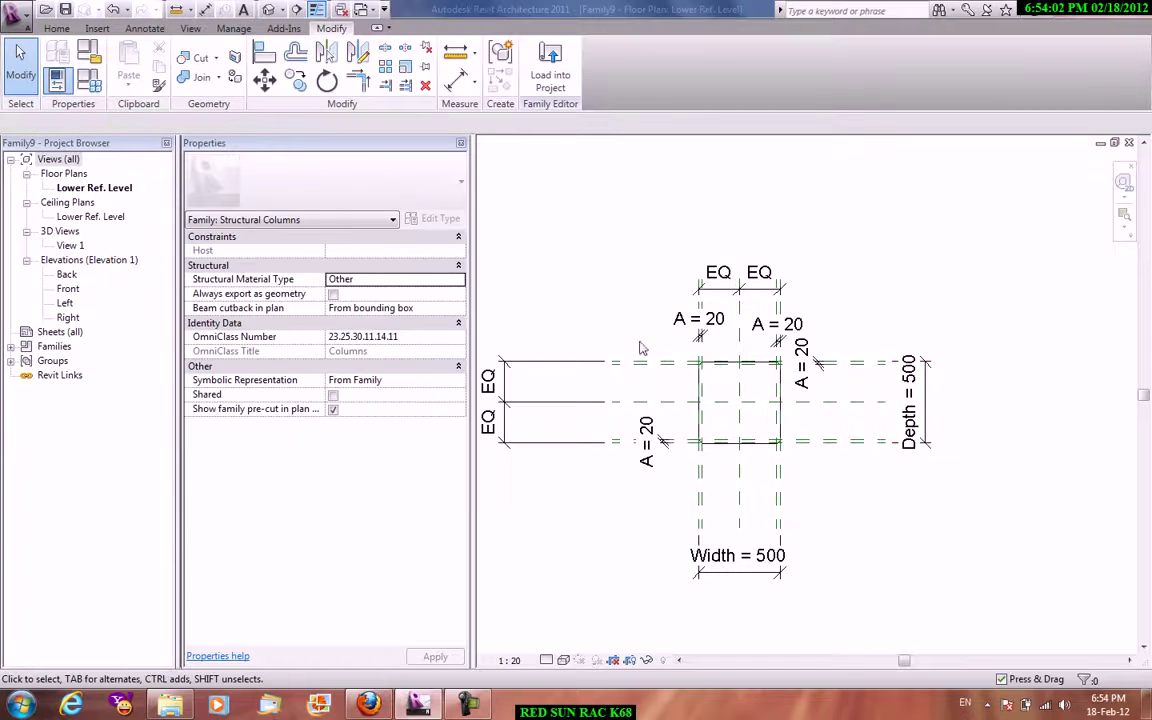
In the Left elevation, align the column top to Upper Ref Level and lock it.
{"action": "scroll", "coordinate": [632, 330], "scroll_direction": "up", "scroll_amount": 2}
{"action": "scroll", "coordinate": [677, 377], "scroll_direction": "up", "scroll_amount": 1}
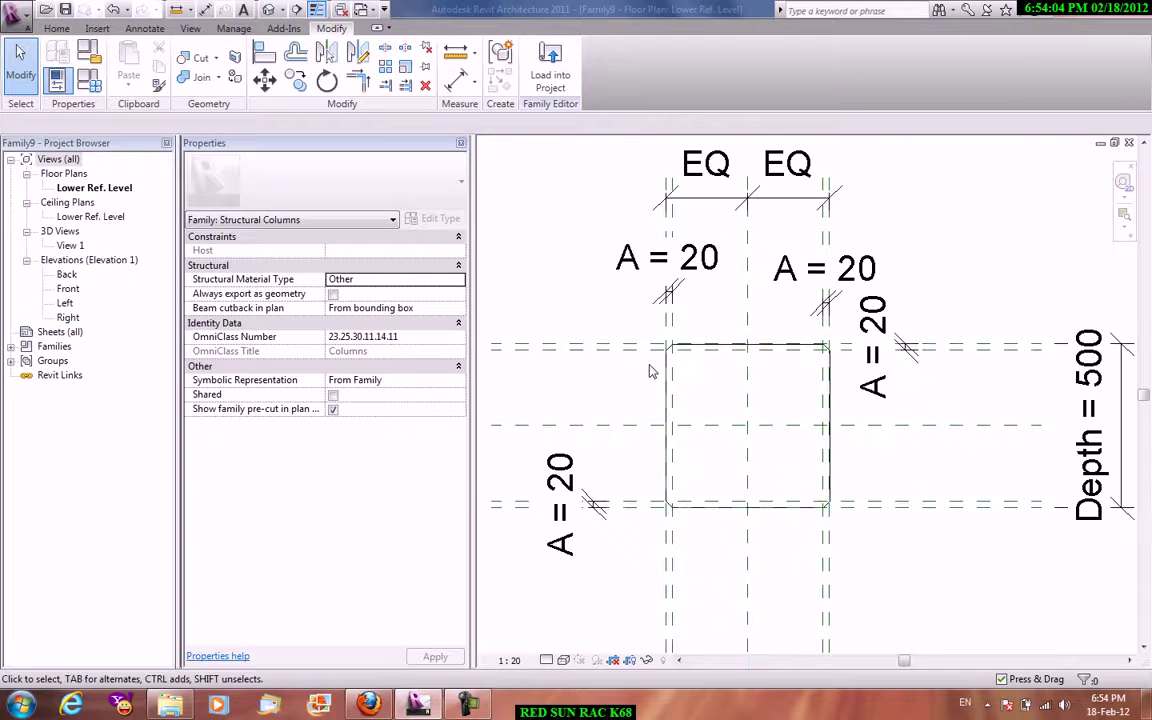
{"action": "scroll", "coordinate": [649, 371], "scroll_direction": "down", "scroll_amount": 1}
{"action": "left_click", "coordinate": [70, 288]}
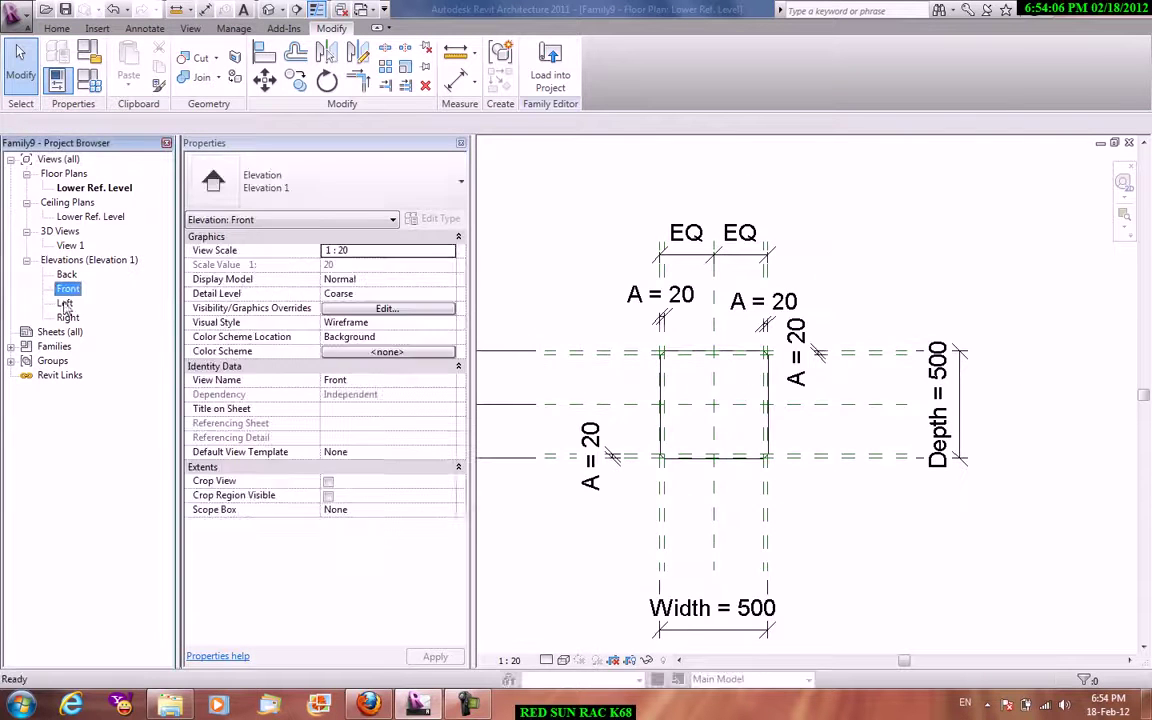
{"action": "double_click", "coordinate": [65, 302]}
{"action": "key", "text": "a"}
{"action": "key", "text": "l"}
{"action": "scroll", "coordinate": [637, 462], "scroll_direction": "up", "scroll_amount": 2}
{"action": "left_click", "coordinate": [863, 264]}
{"action": "left_click", "coordinate": [786, 650]}
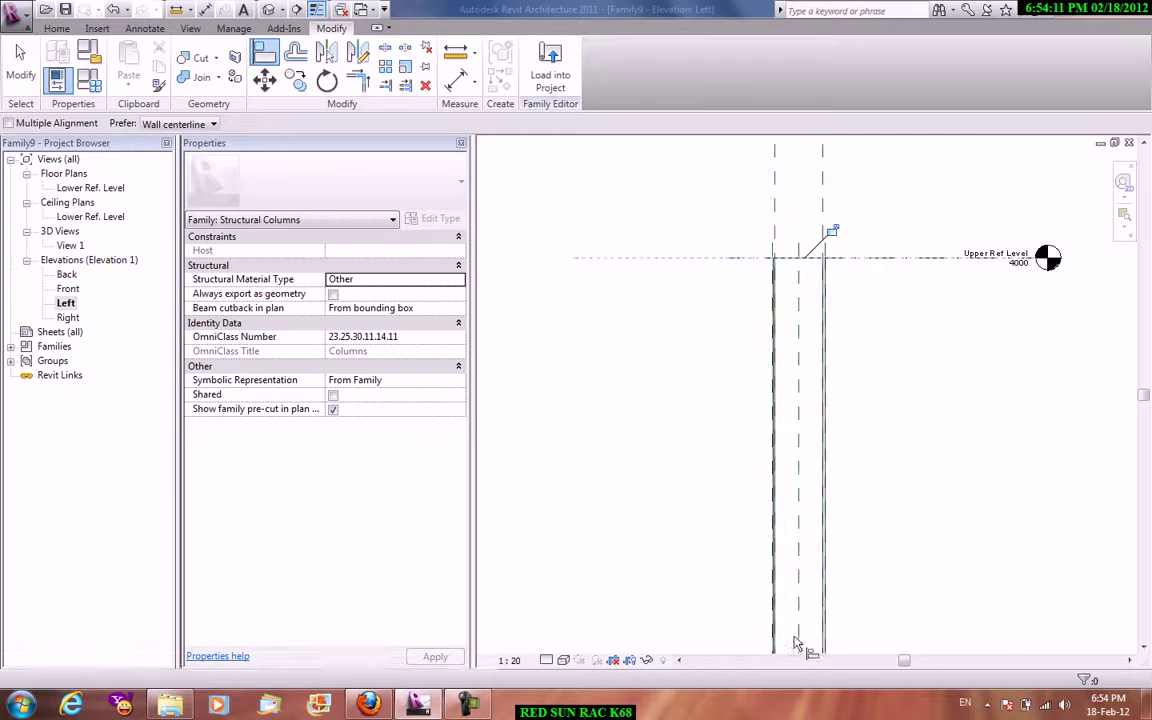
{"action": "right_click", "coordinate": [677, 226]}
{"action": "left_click", "coordinate": [683, 214]}
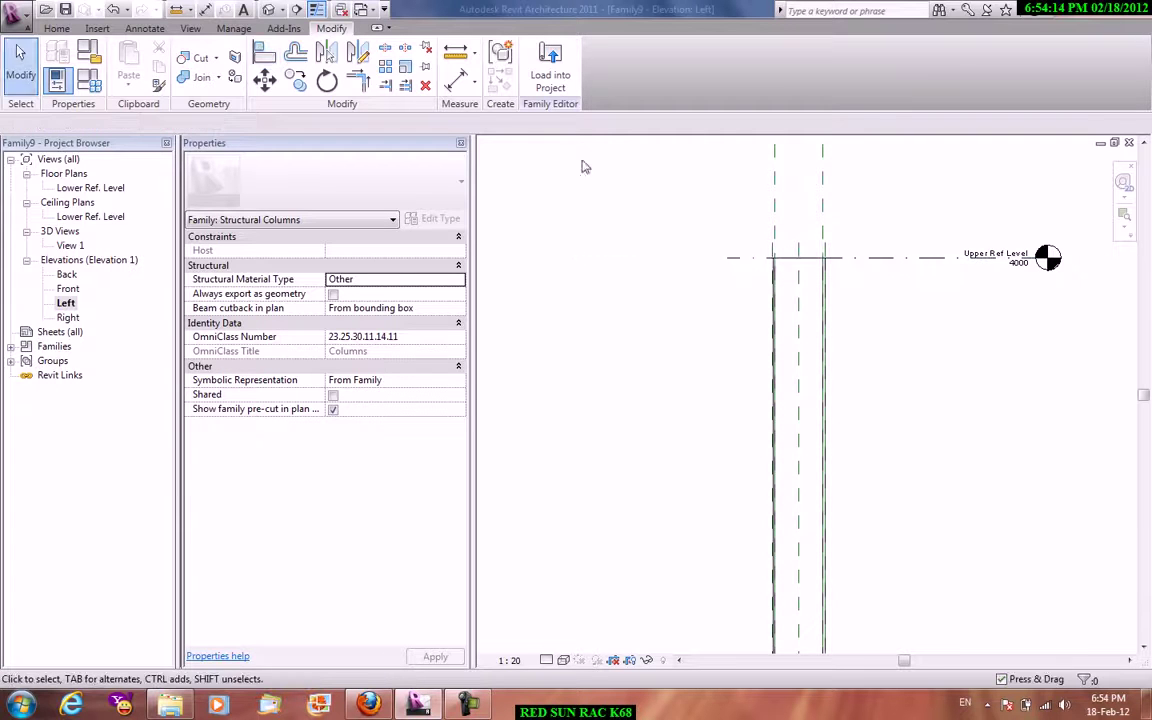
Load Family9 into Project1 and cancel further column placement.
{"action": "left_click", "coordinate": [560, 93]}
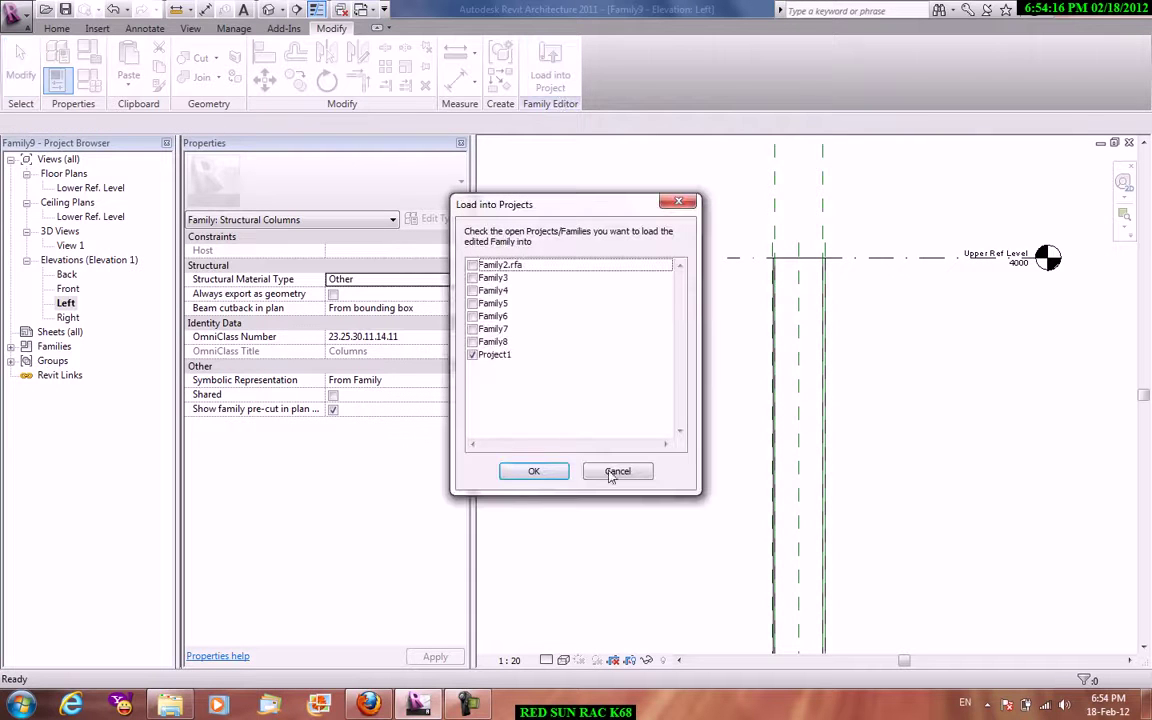
{"action": "left_click", "coordinate": [533, 471]}
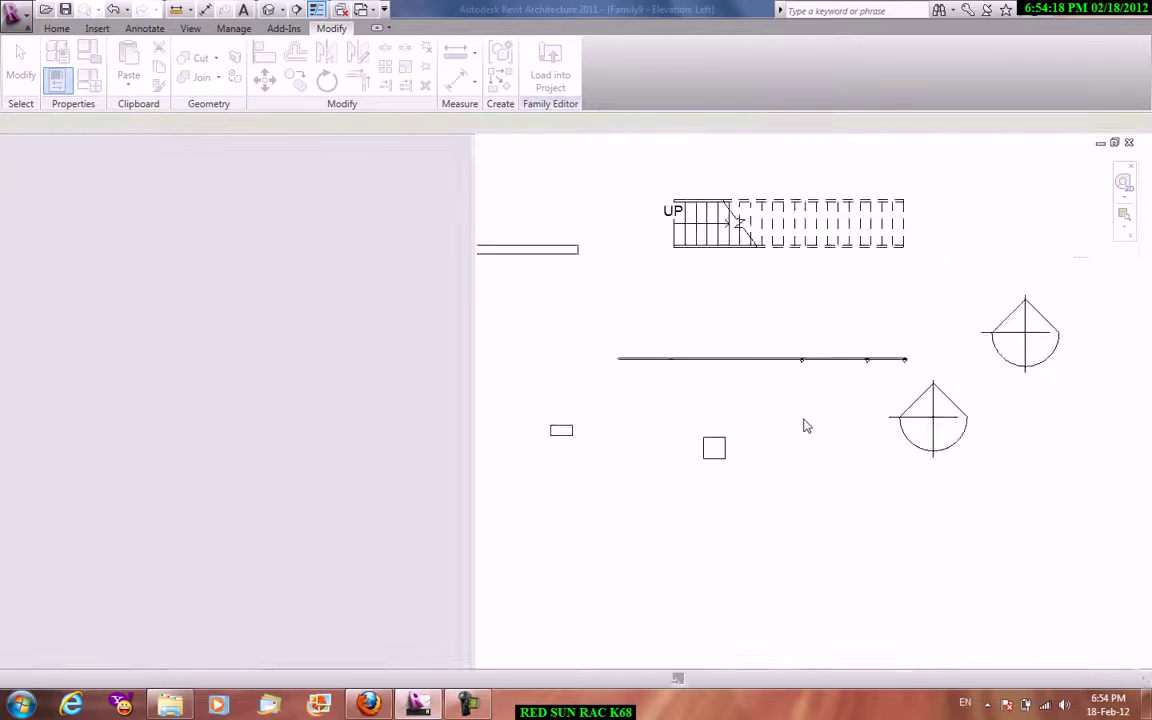
{"action": "scroll", "coordinate": [815, 455], "scroll_direction": "up", "scroll_amount": 3}
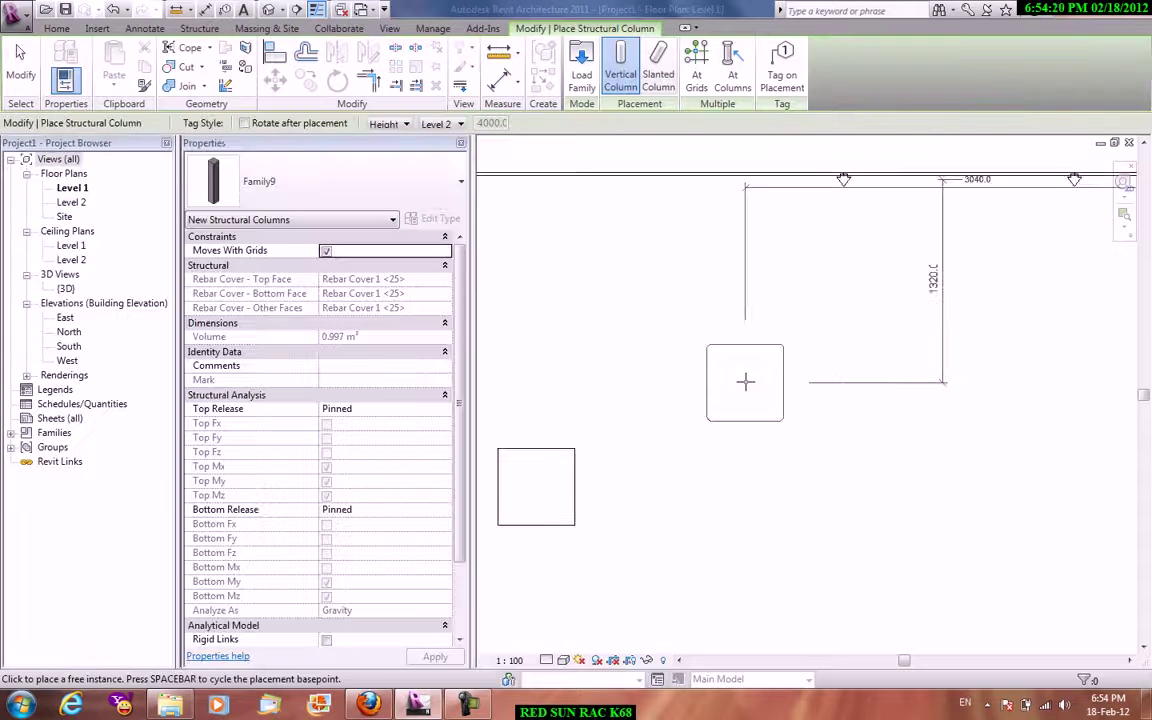
{"action": "right_click", "coordinate": [810, 288]}
{"action": "right_click", "coordinate": [848, 301]}
{"action": "left_click", "coordinate": [870, 308]}
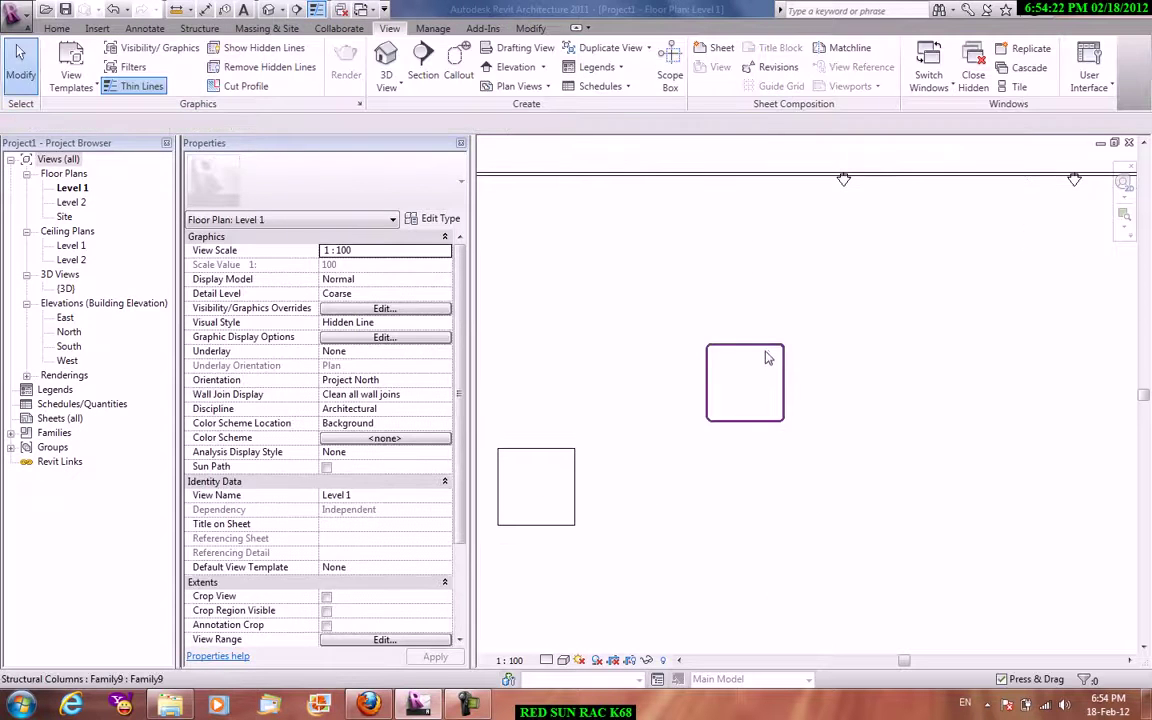
Check the placed column's type values: Depth 500, Width 500, A 20.0, then deselect it.
{"action": "left_click", "coordinate": [767, 358]}
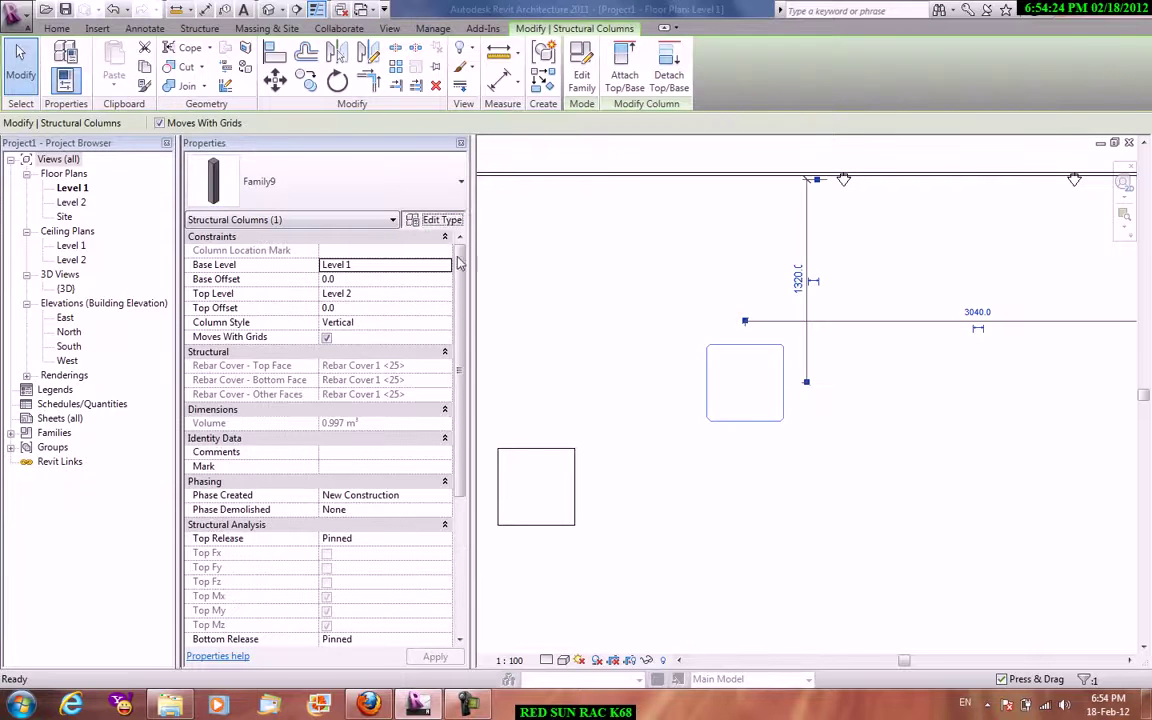
{"action": "left_click", "coordinate": [930, 393]}
{"action": "left_click", "coordinate": [930, 407]}
{"action": "left_click", "coordinate": [922, 422]}
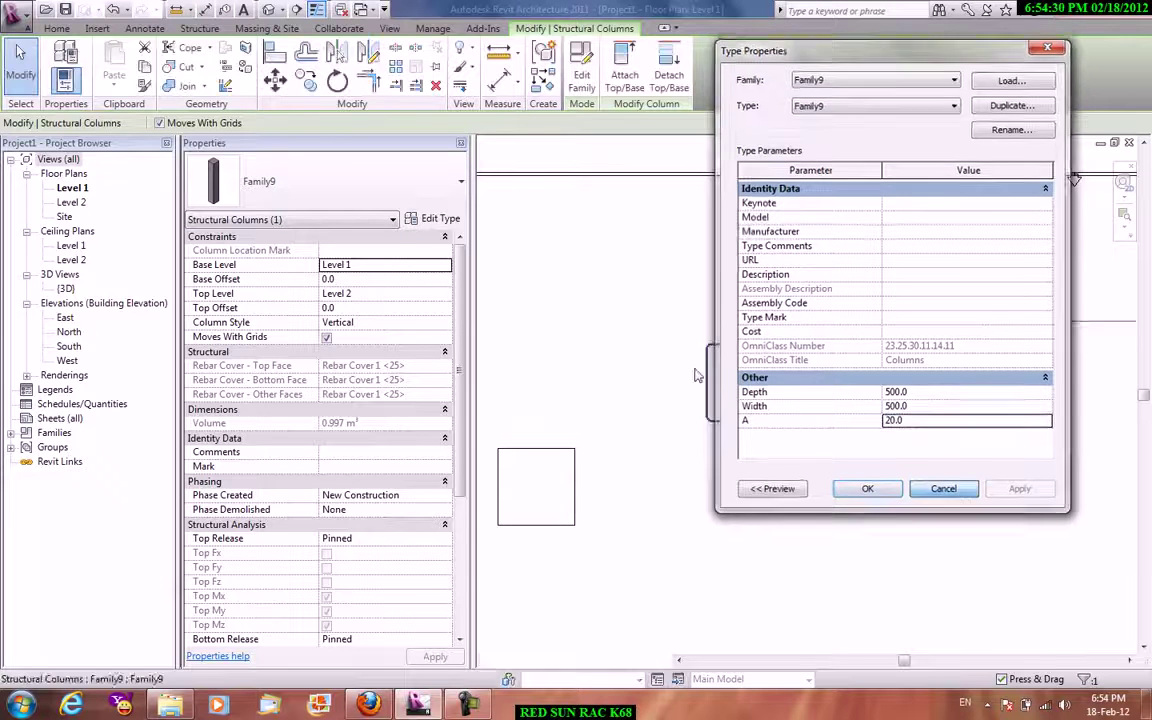
{"action": "left_click", "coordinate": [952, 490]}
{"action": "right_click", "coordinate": [610, 292]}
{"action": "left_click", "coordinate": [625, 303]}
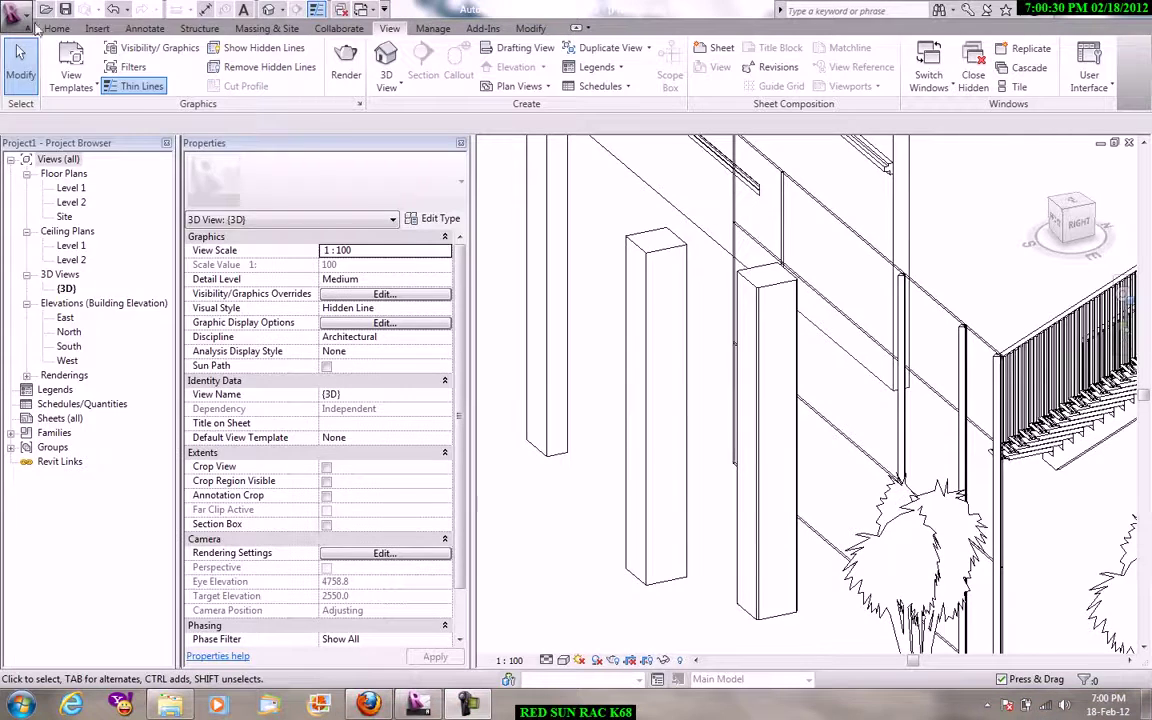
Create a new family from the Metric Structural Column.rft template.
{"action": "left_click", "coordinate": [20, 16]}
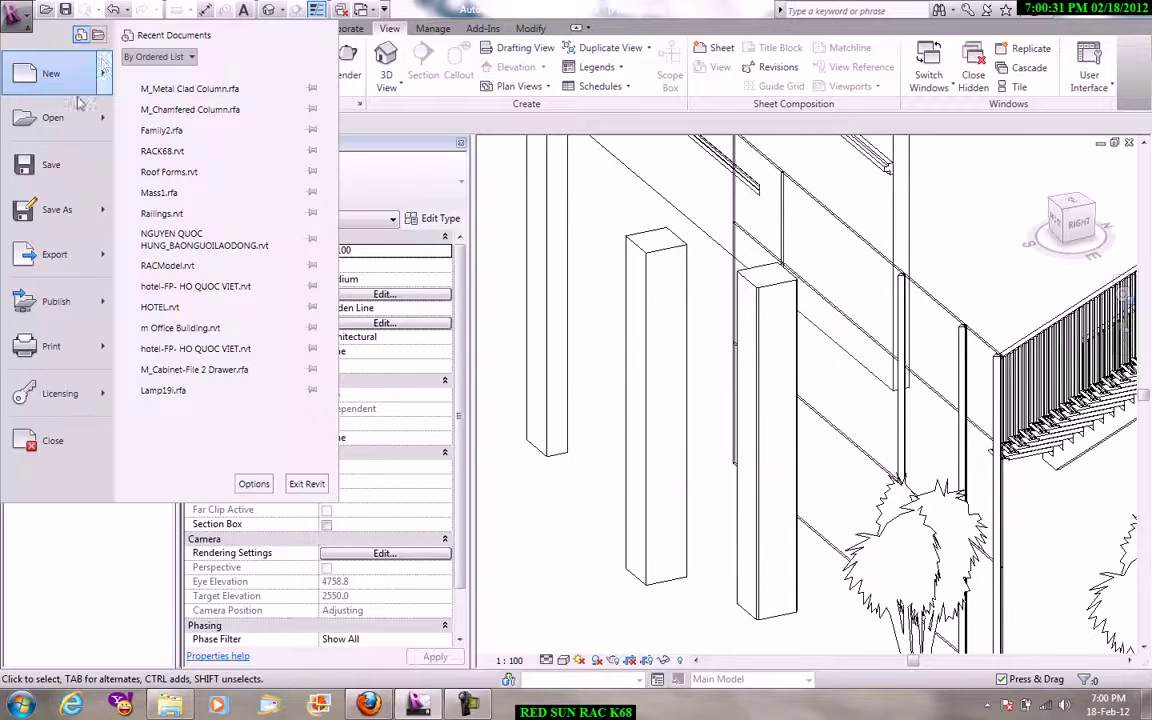
{"action": "left_click", "coordinate": [565, 298]}
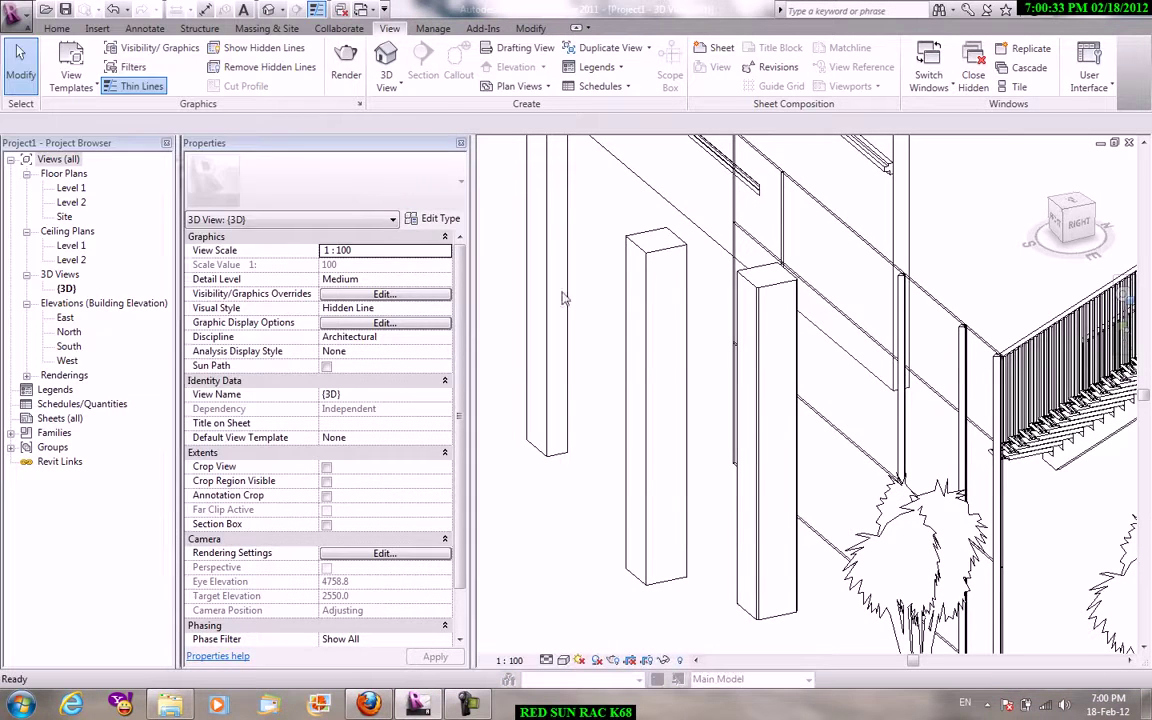
{"action": "left_click", "coordinate": [498, 465]}
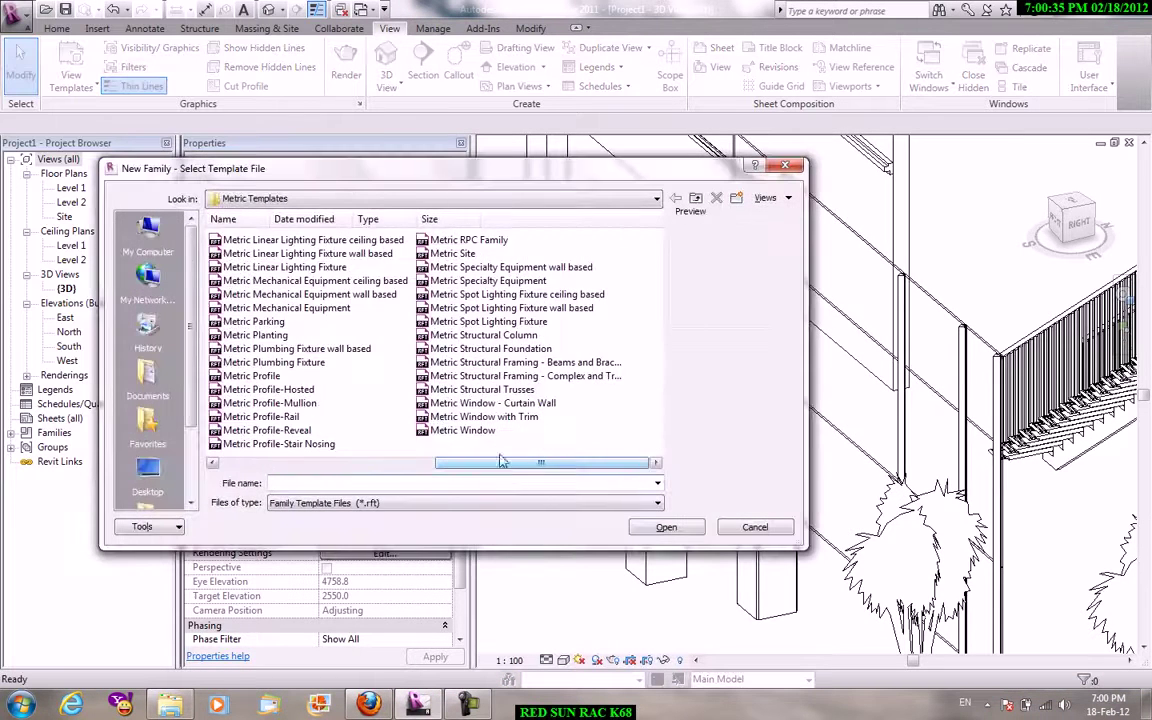
{"action": "left_click", "coordinate": [455, 335]}
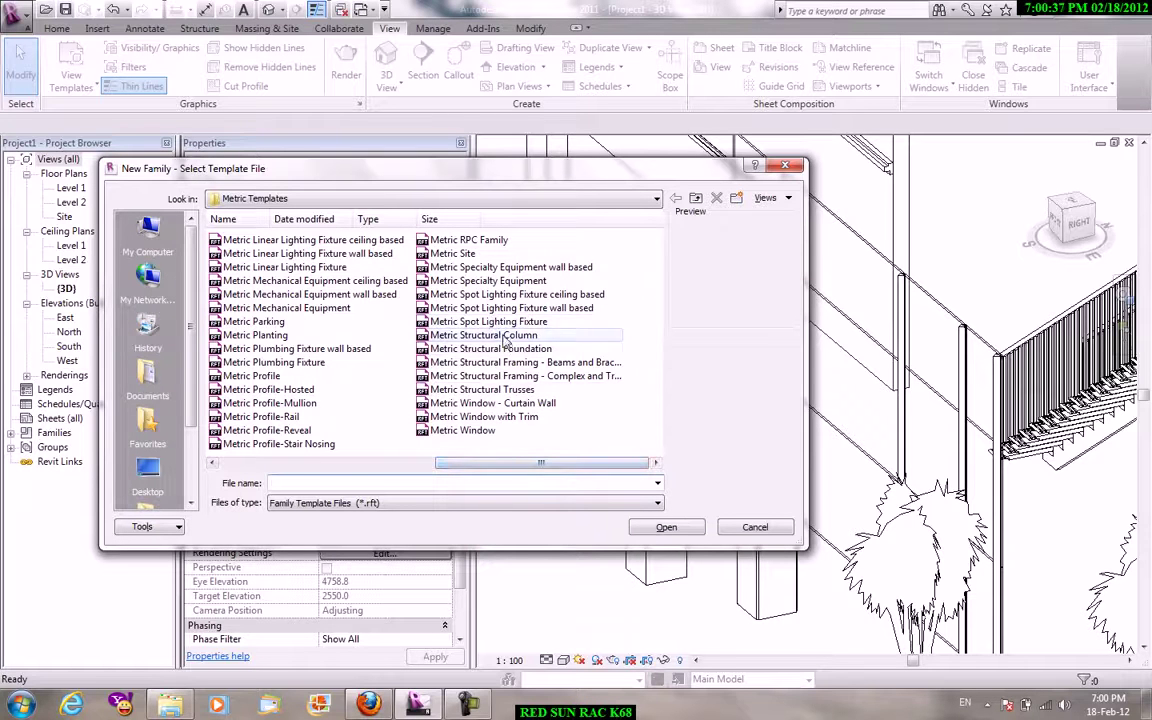
{"action": "left_click", "coordinate": [676, 527]}
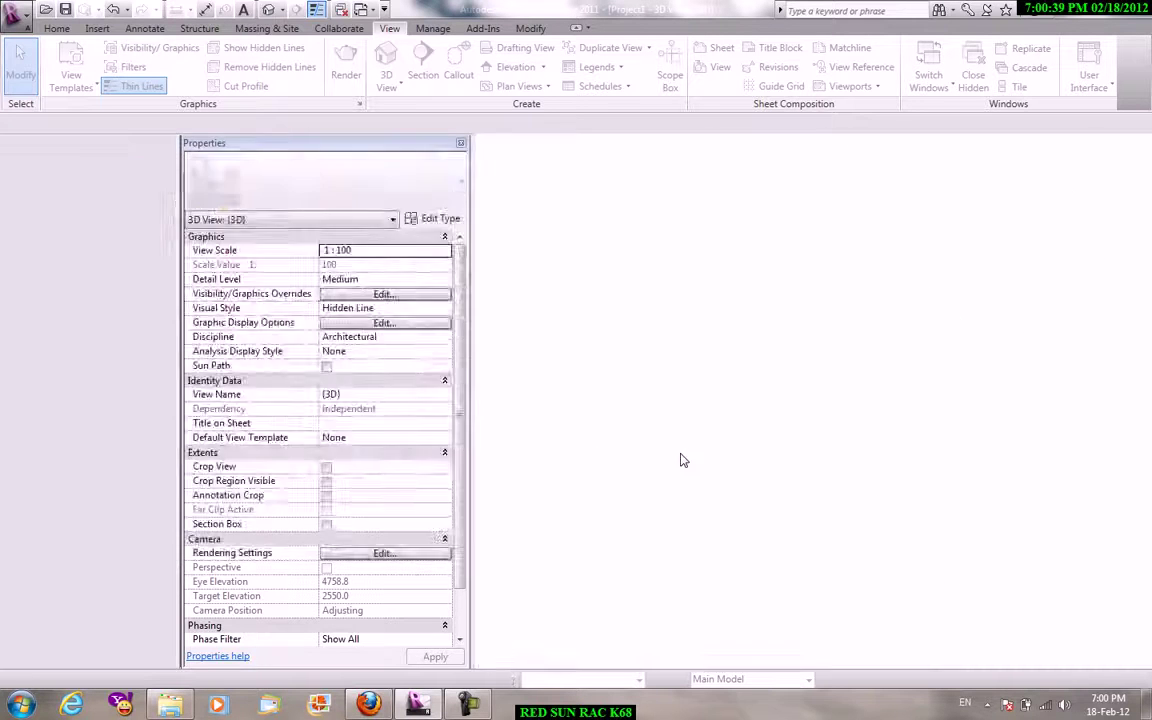
Delete the Depth dimension and the Front and Back reference planes.
{"action": "right_click", "coordinate": [541, 231]}
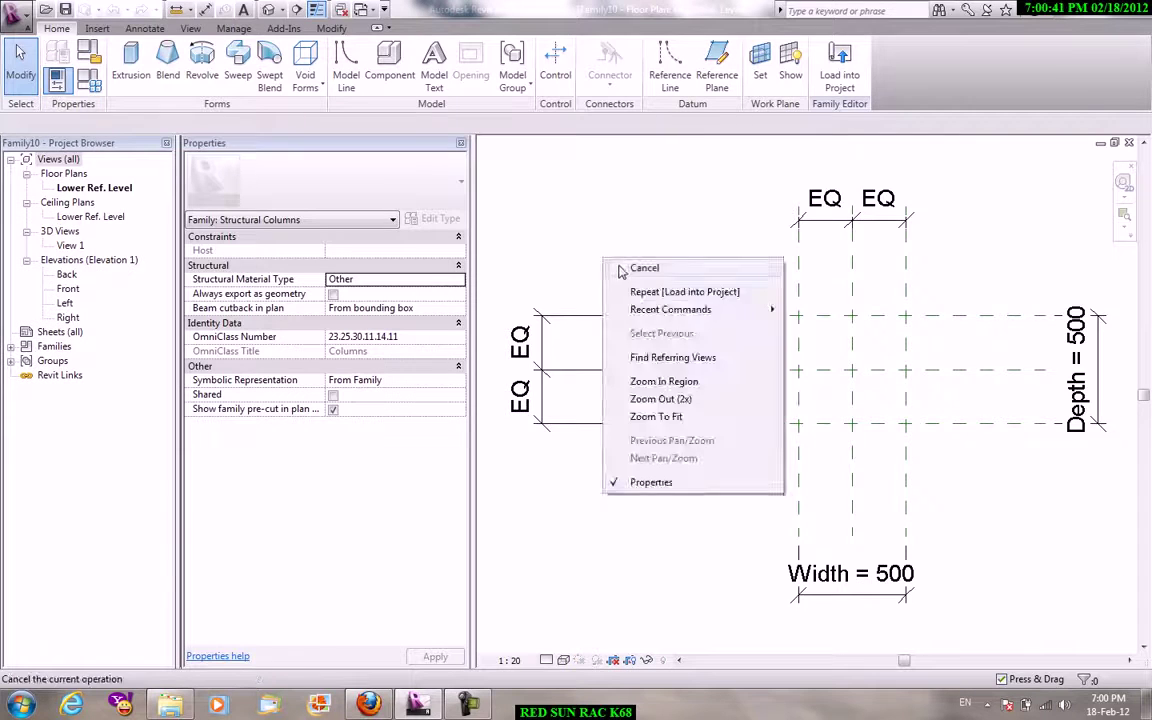
{"action": "middle_click_drag", "start_coordinate": [681, 262], "coordinate": [564, 228]}
{"action": "scroll", "coordinate": [687, 219], "scroll_direction": "down", "scroll_amount": 2}
{"action": "scroll", "coordinate": [710, 237], "scroll_direction": "down", "scroll_amount": 1}
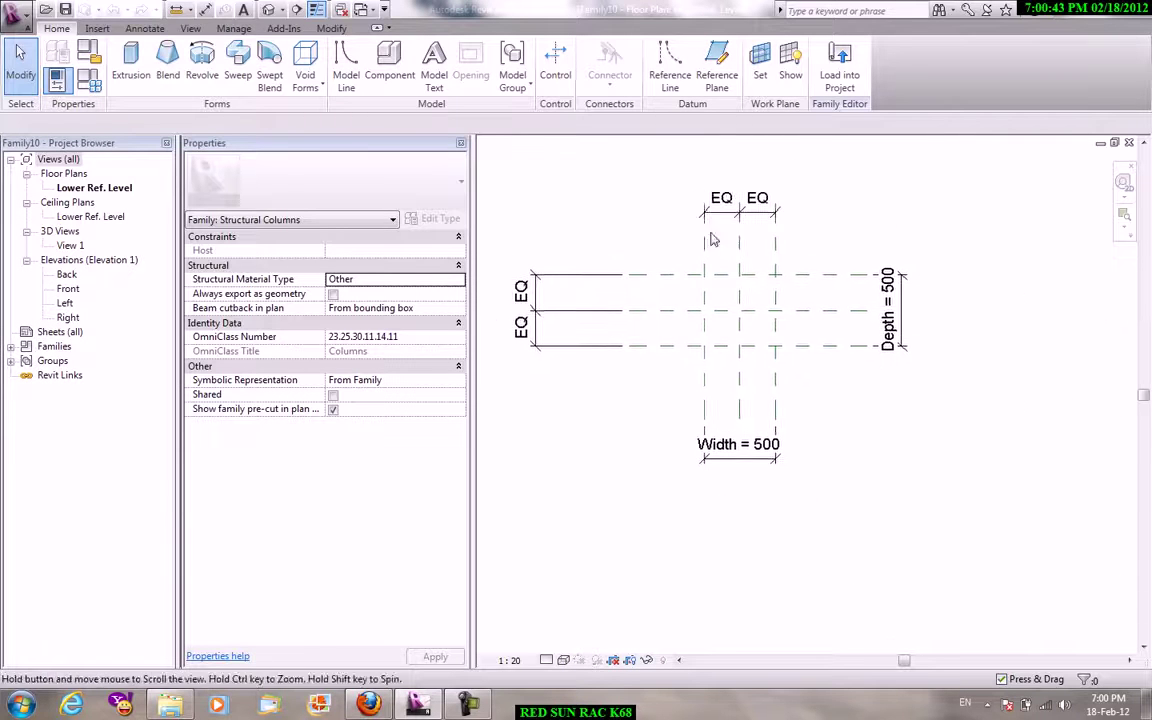
{"action": "left_click", "coordinate": [903, 348]}
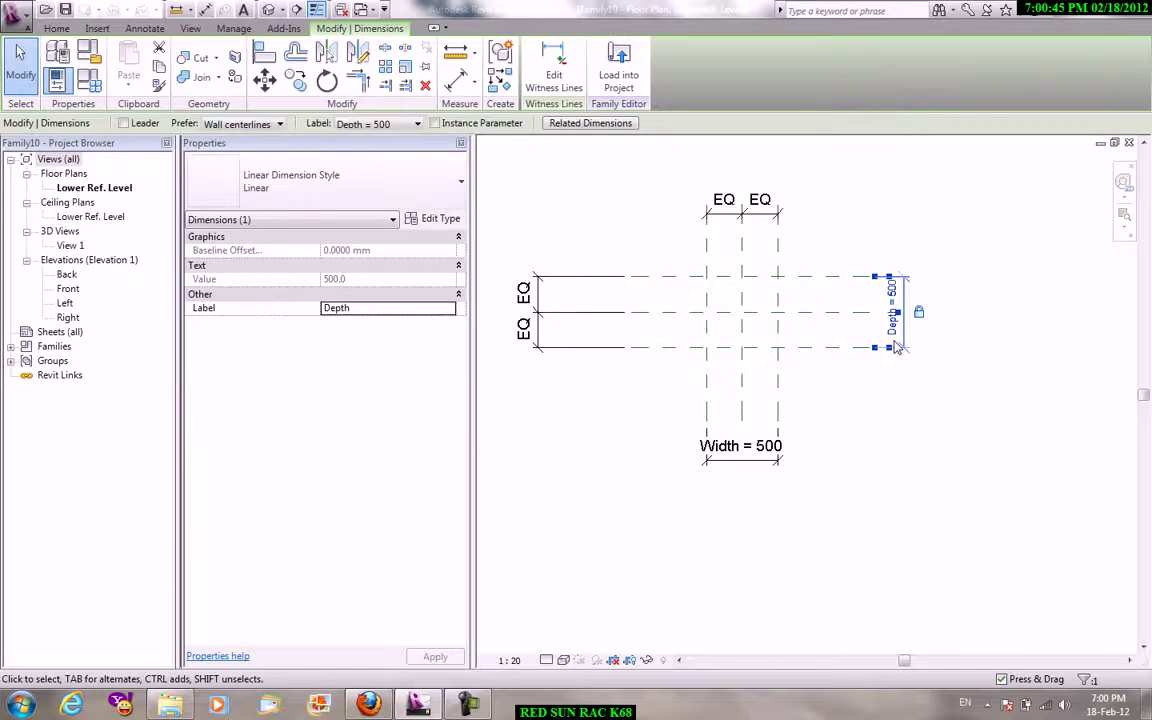
{"action": "key", "text": "Delete"}
{"action": "left_click", "coordinate": [854, 350]}
{"action": "key", "text": "Delete"}
{"action": "left_click", "coordinate": [822, 280]}
{"action": "key", "text": "Delete"}
Delete the Right and Left reference planes and their dimension, leaving only the centre planes.
{"action": "left_click", "coordinate": [778, 265]}
{"action": "key", "text": "Delete"}
{"action": "left_click", "coordinate": [707, 252]}
{"action": "key", "text": "Delete"}
{"action": "scroll", "coordinate": [689, 352], "scroll_direction": "up", "scroll_amount": 1}
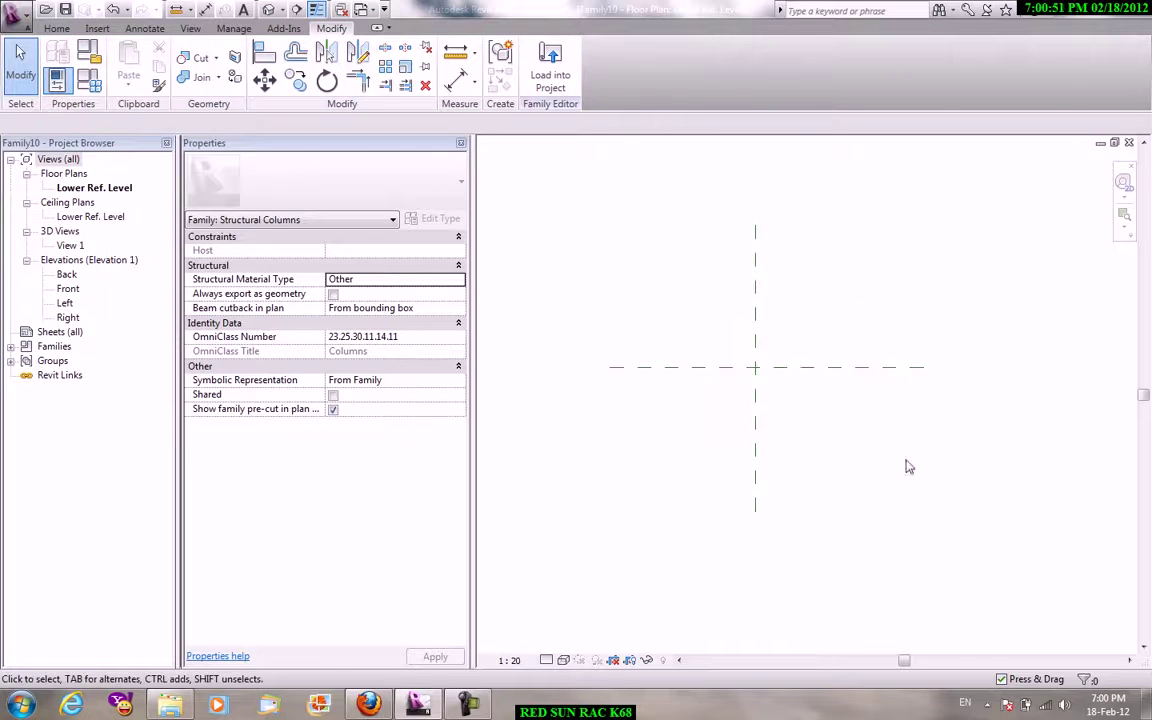
{"action": "key", "text": "r"}
{"action": "key", "text": "p"}
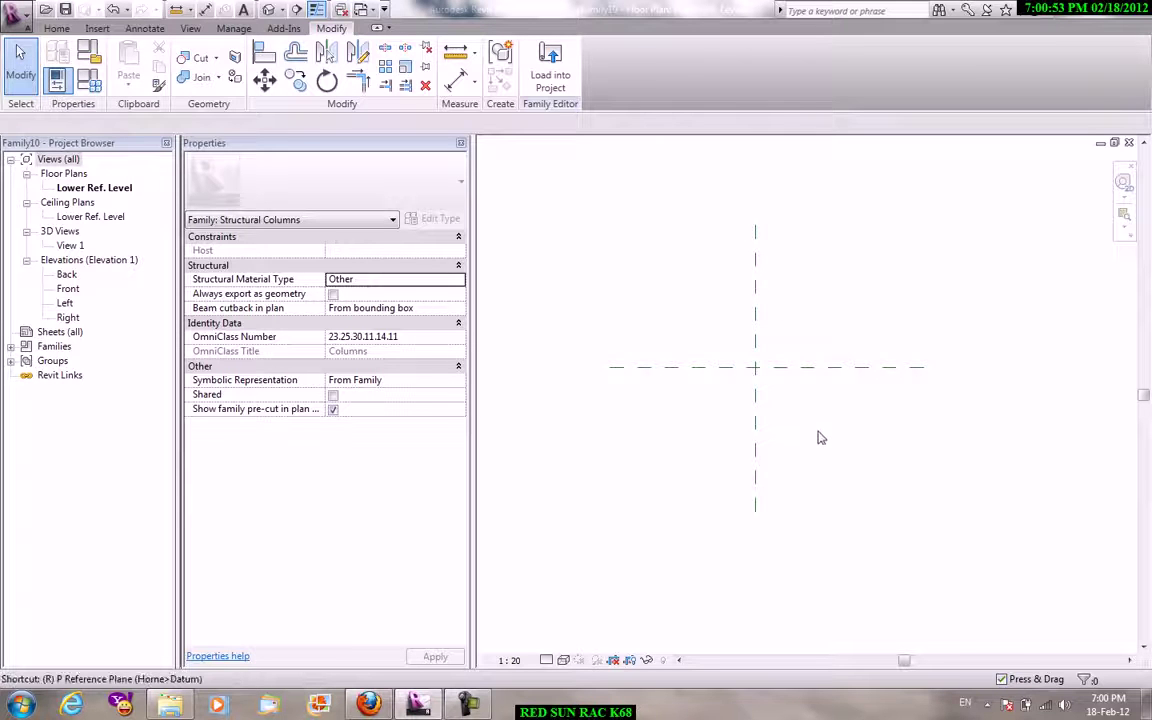
Draw two vertical and two horizontal reference planes on either side of the centre planes.
{"action": "left_click", "coordinate": [712, 226]}
{"action": "left_click", "coordinate": [710, 511]}
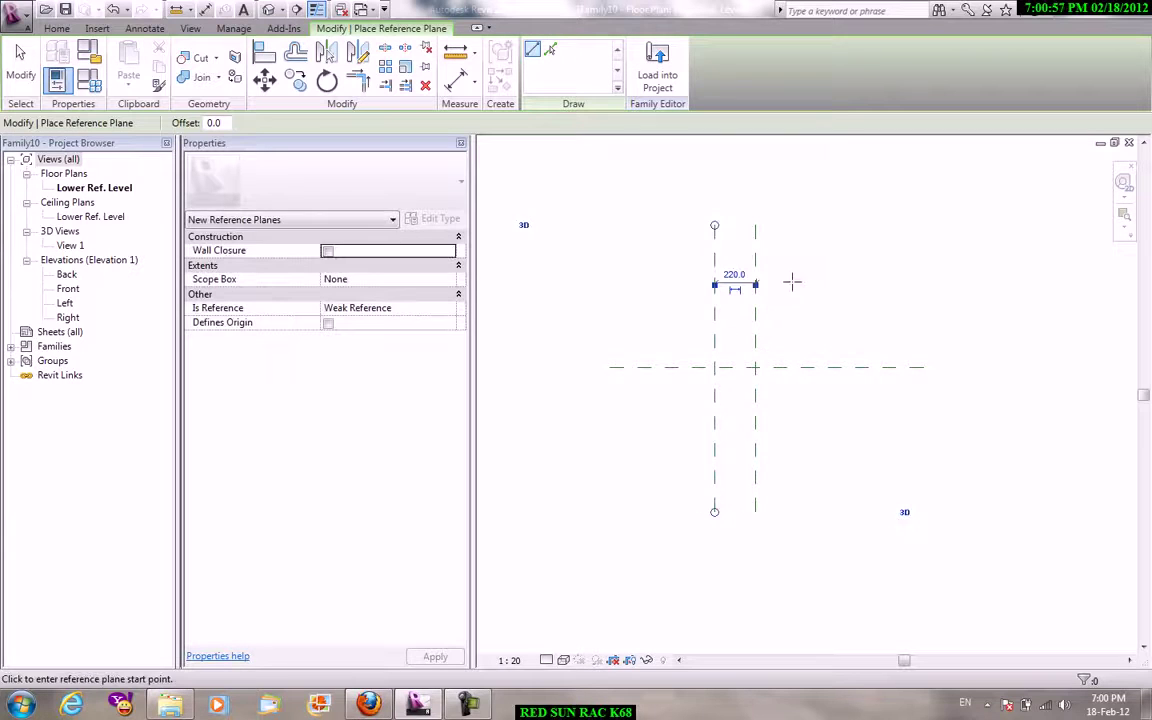
{"action": "left_click", "coordinate": [815, 227]}
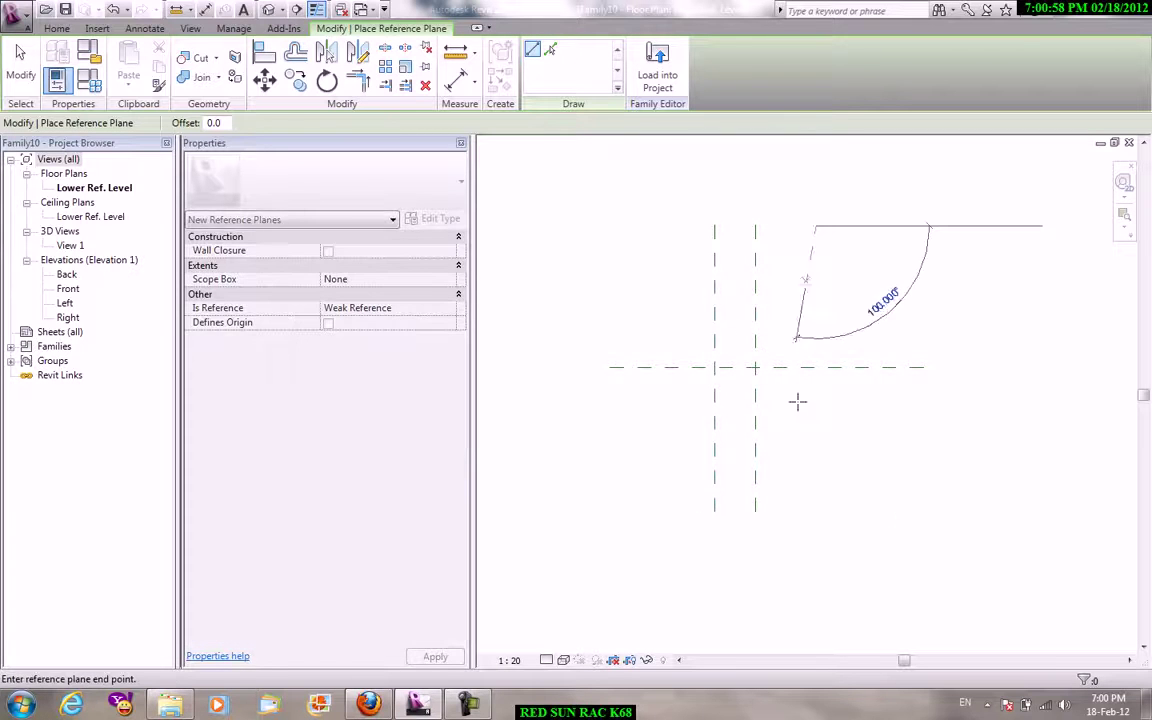
{"action": "left_click", "coordinate": [815, 511]}
{"action": "left_click", "coordinate": [607, 330]}
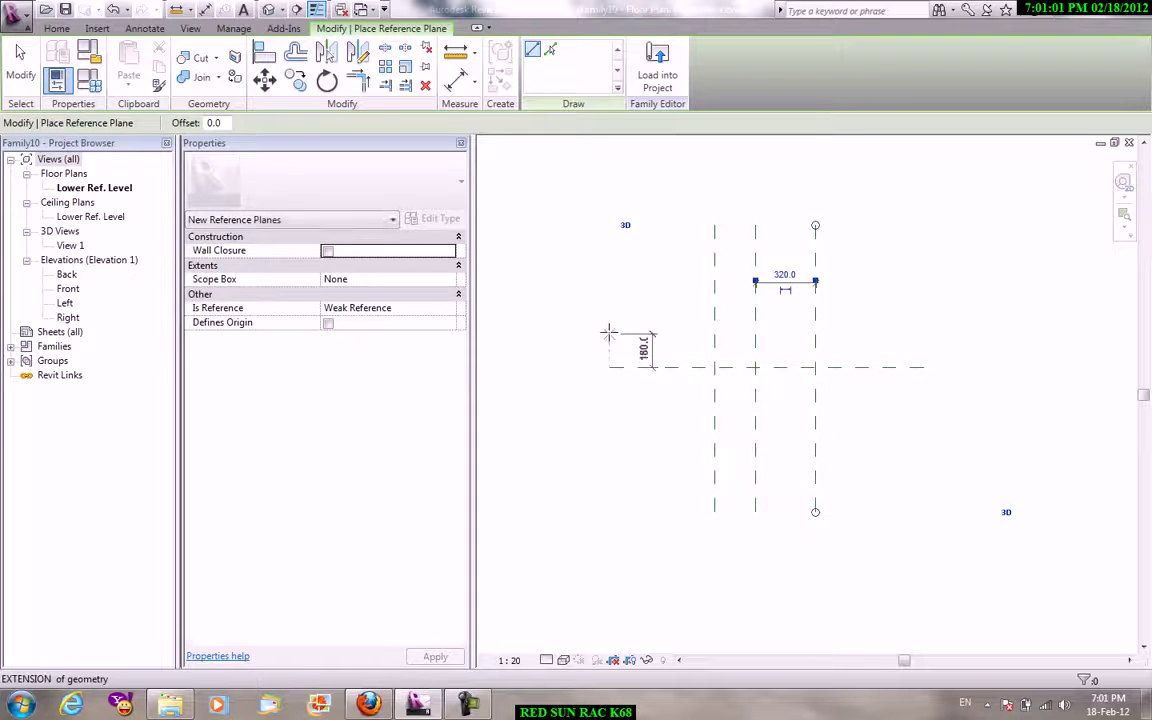
{"action": "left_click", "coordinate": [924, 330]}
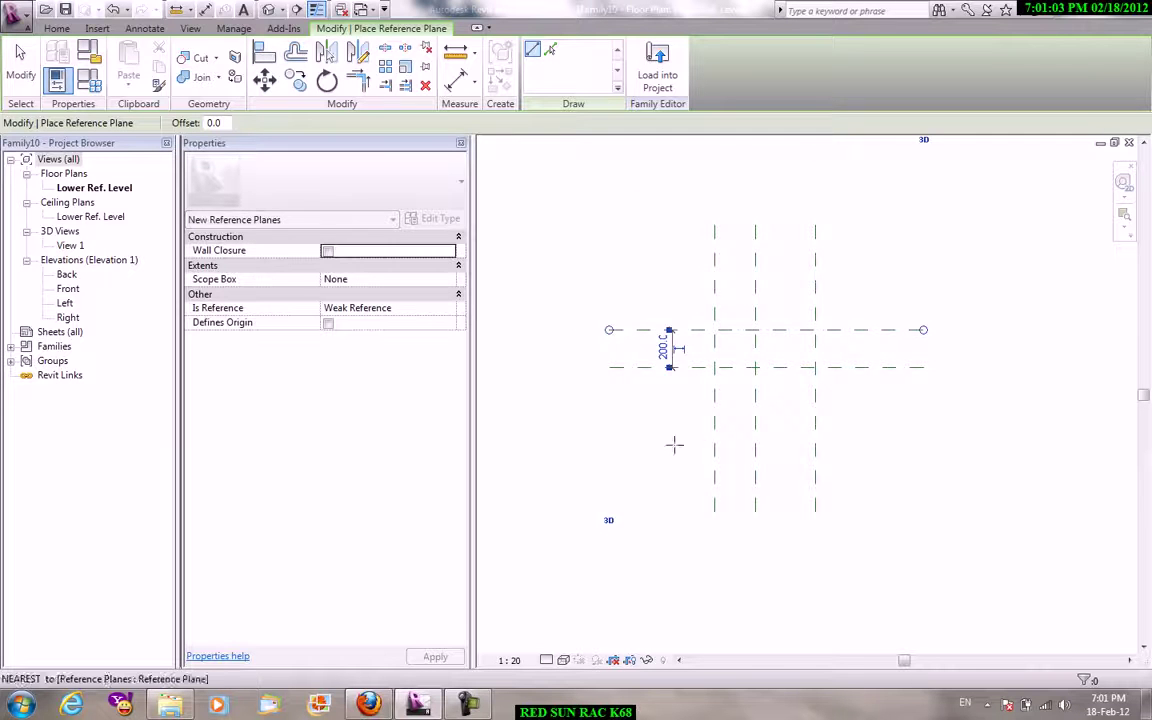
{"action": "left_click", "coordinate": [607, 432]}
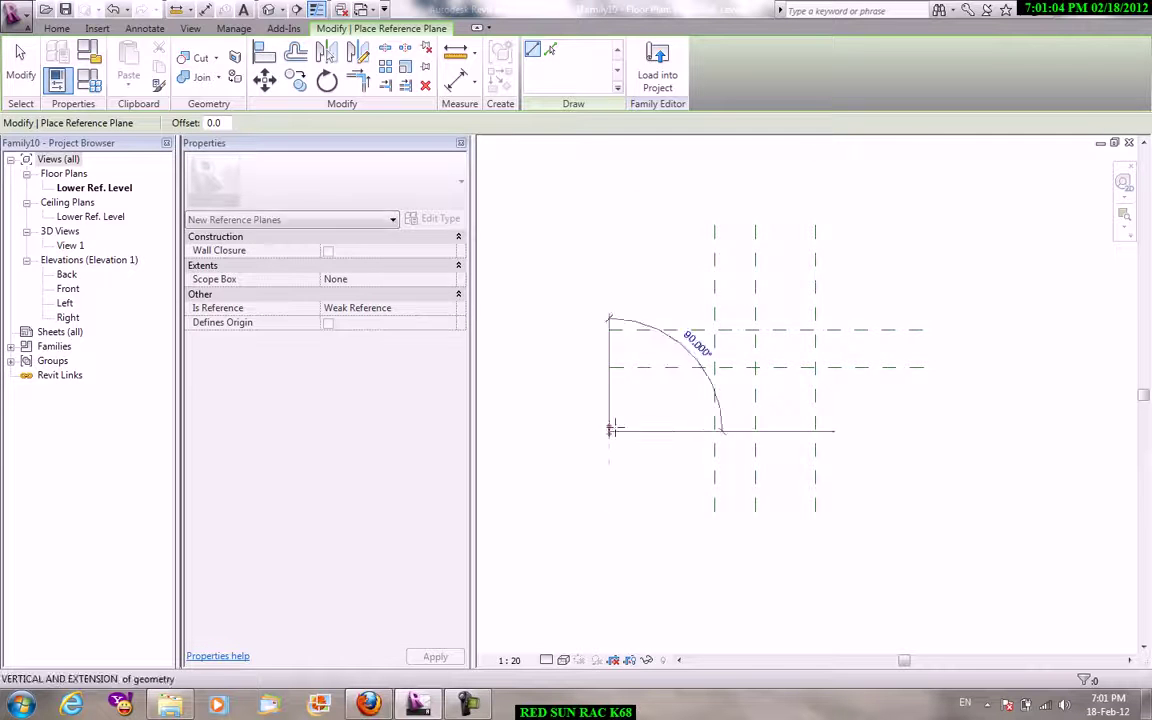
{"action": "left_click", "coordinate": [924, 432]}
{"action": "right_click", "coordinate": [920, 327]}
{"action": "right_click", "coordinate": [893, 287]}
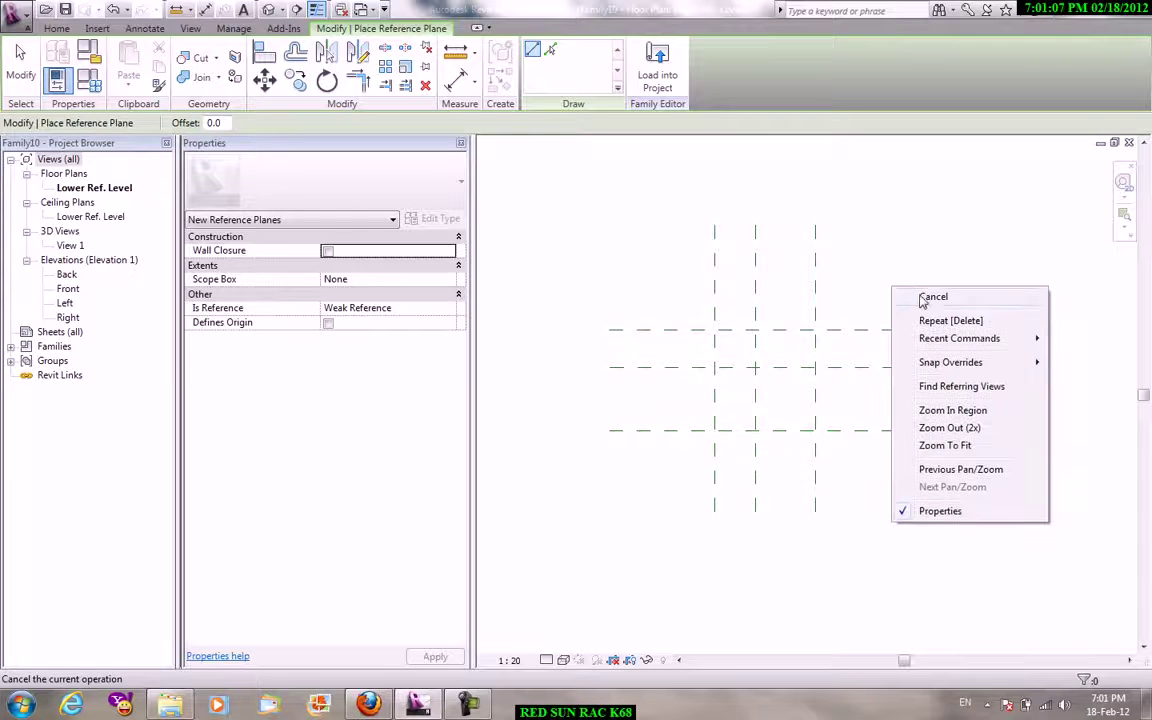
{"action": "left_click", "coordinate": [915, 298]}
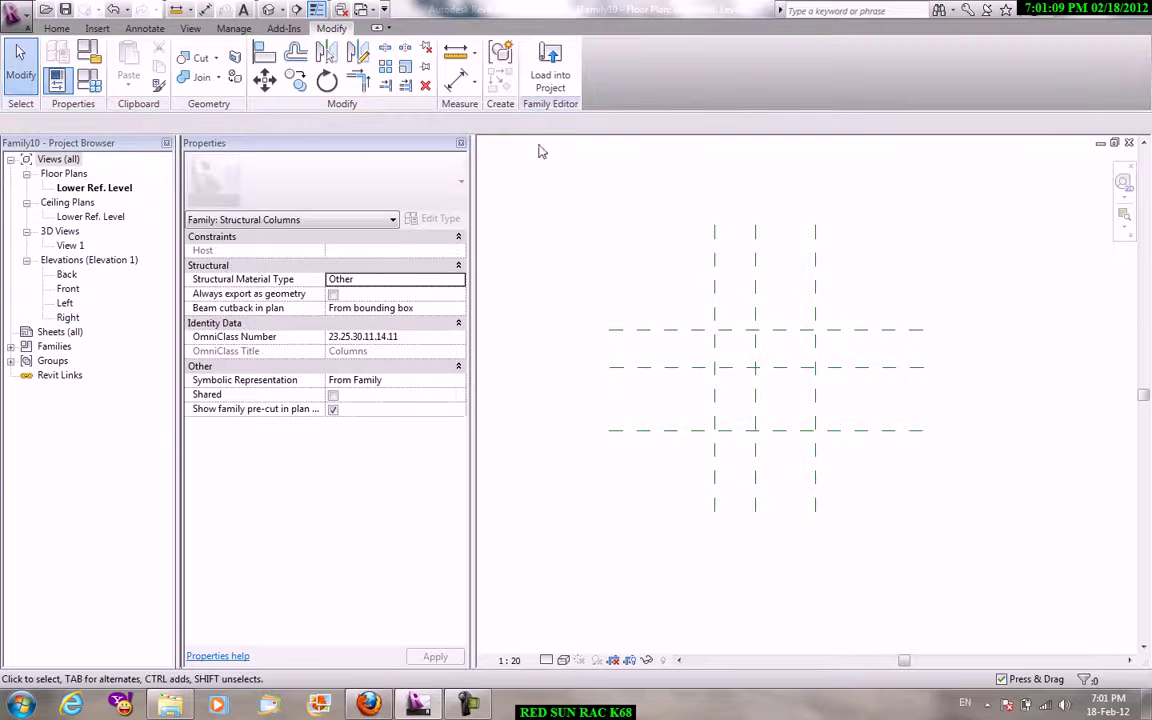
Dimension the three vertical reference planes and make their two spacings equal.
{"action": "left_click", "coordinate": [474, 91]}
{"action": "left_click", "coordinate": [494, 112]}
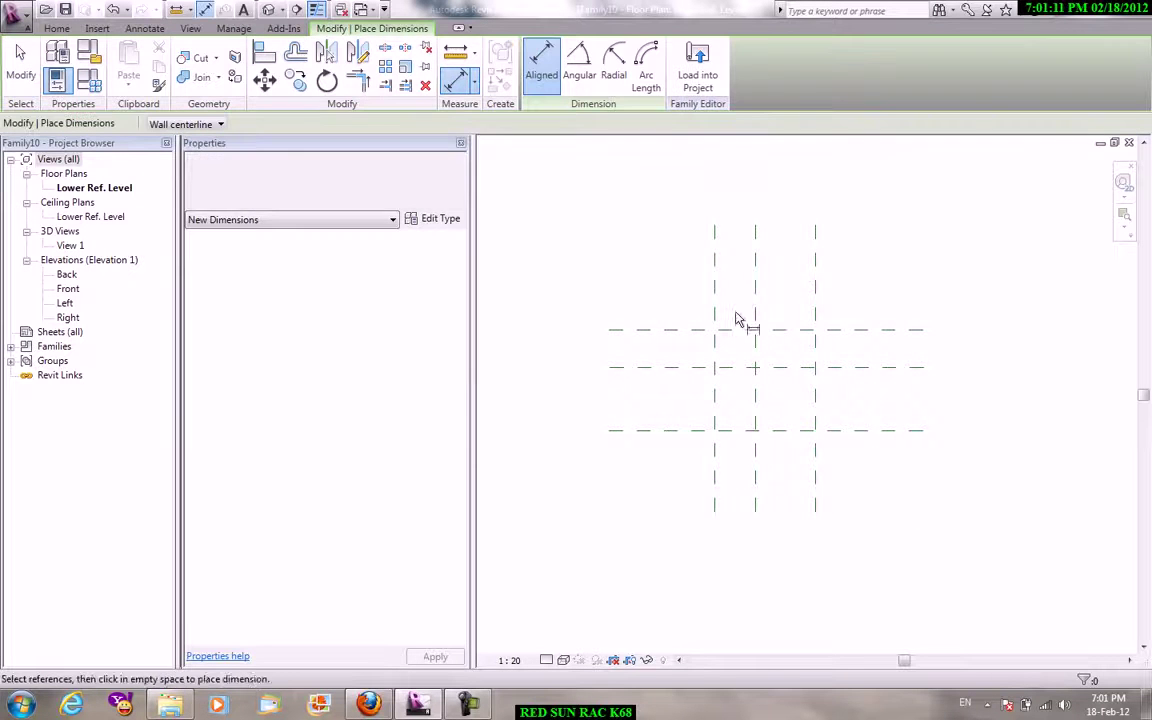
{"action": "left_click", "coordinate": [715, 305]}
{"action": "left_click", "coordinate": [755, 307]}
{"action": "left_click", "coordinate": [816, 310]}
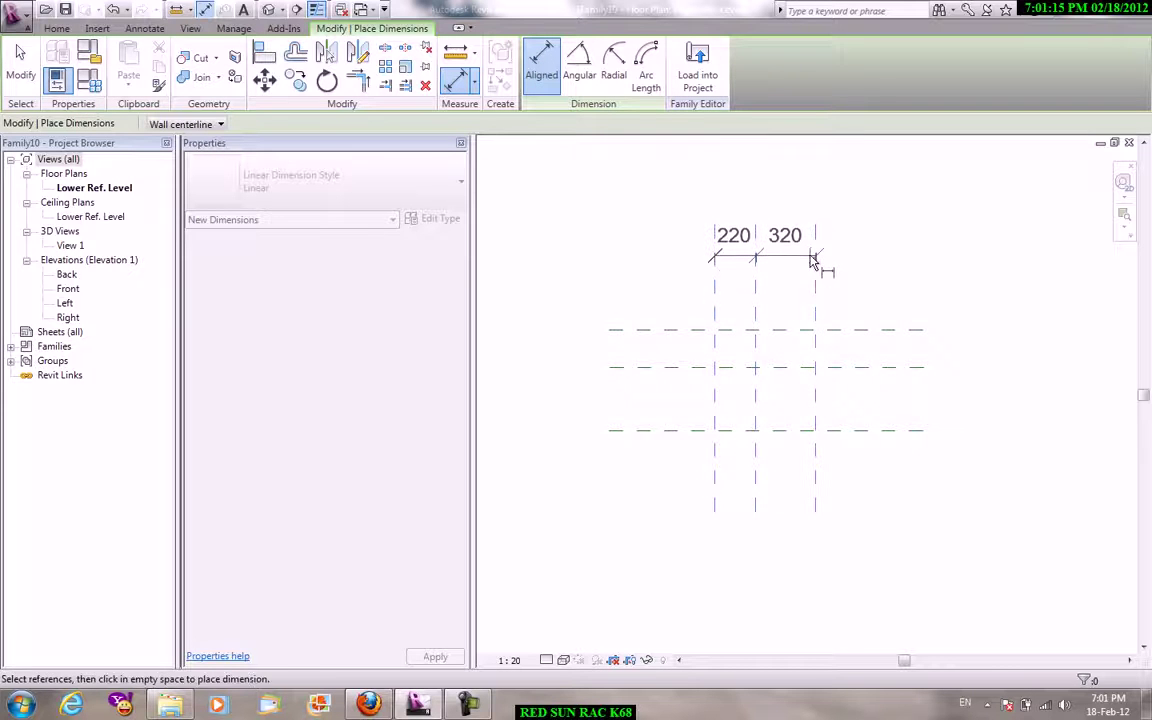
{"action": "left_click", "coordinate": [812, 258]}
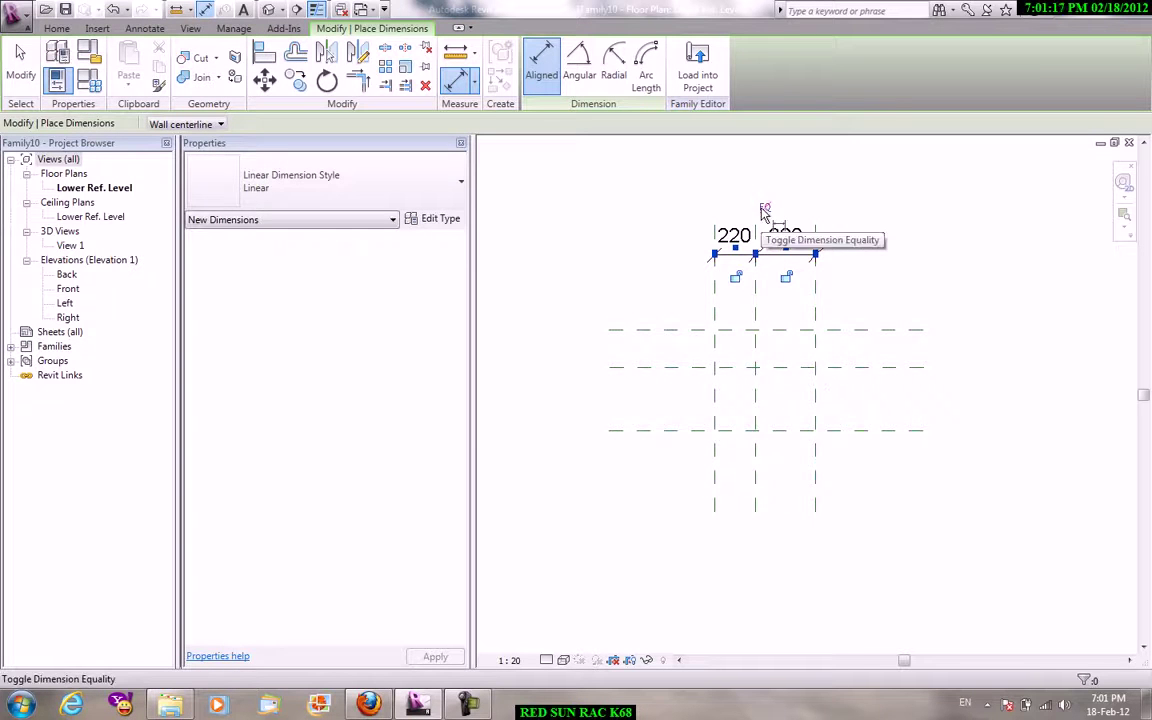
{"action": "left_click", "coordinate": [763, 209]}
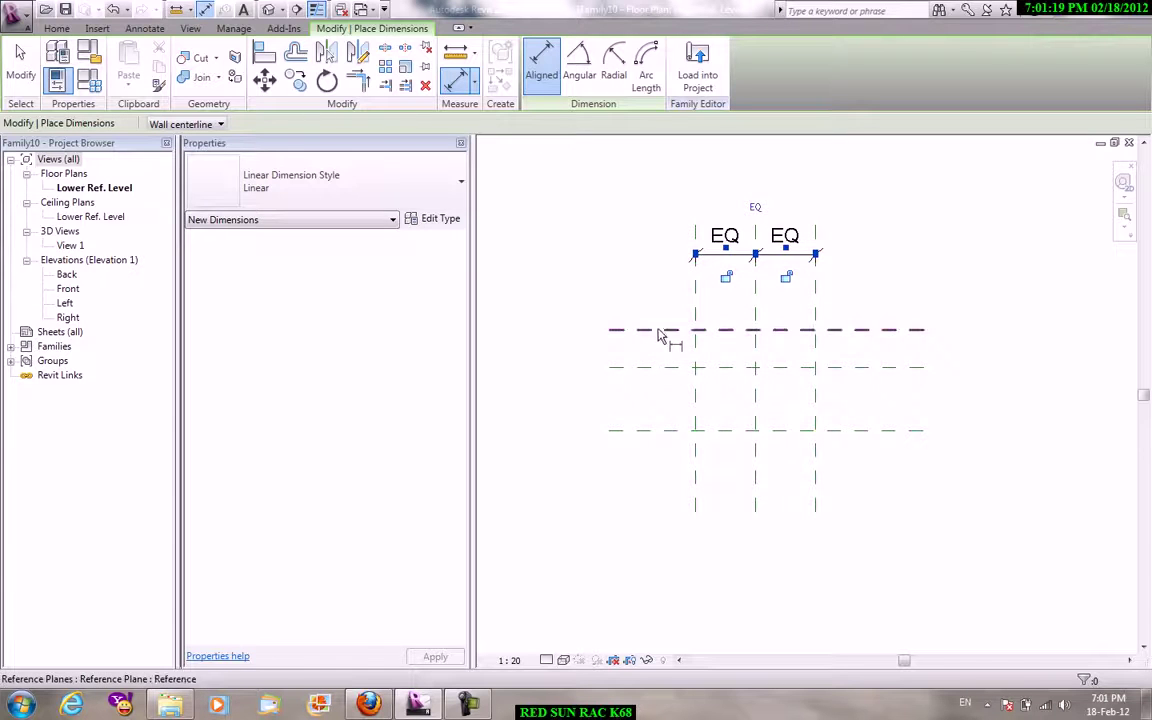
Dimension the three horizontal reference planes and make their two spacings equal.
{"action": "left_click", "coordinate": [658, 330]}
{"action": "left_click", "coordinate": [648, 367]}
{"action": "left_click", "coordinate": [655, 430]}
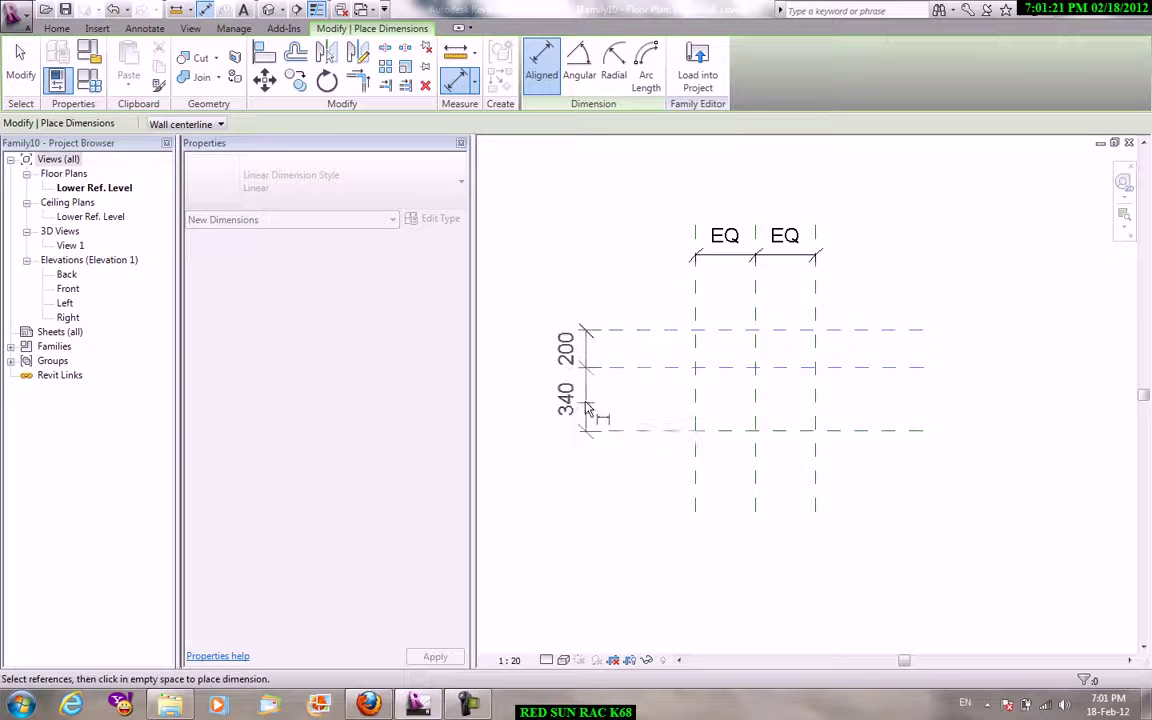
{"action": "left_click", "coordinate": [588, 410]}
{"action": "left_click", "coordinate": [620, 386]}
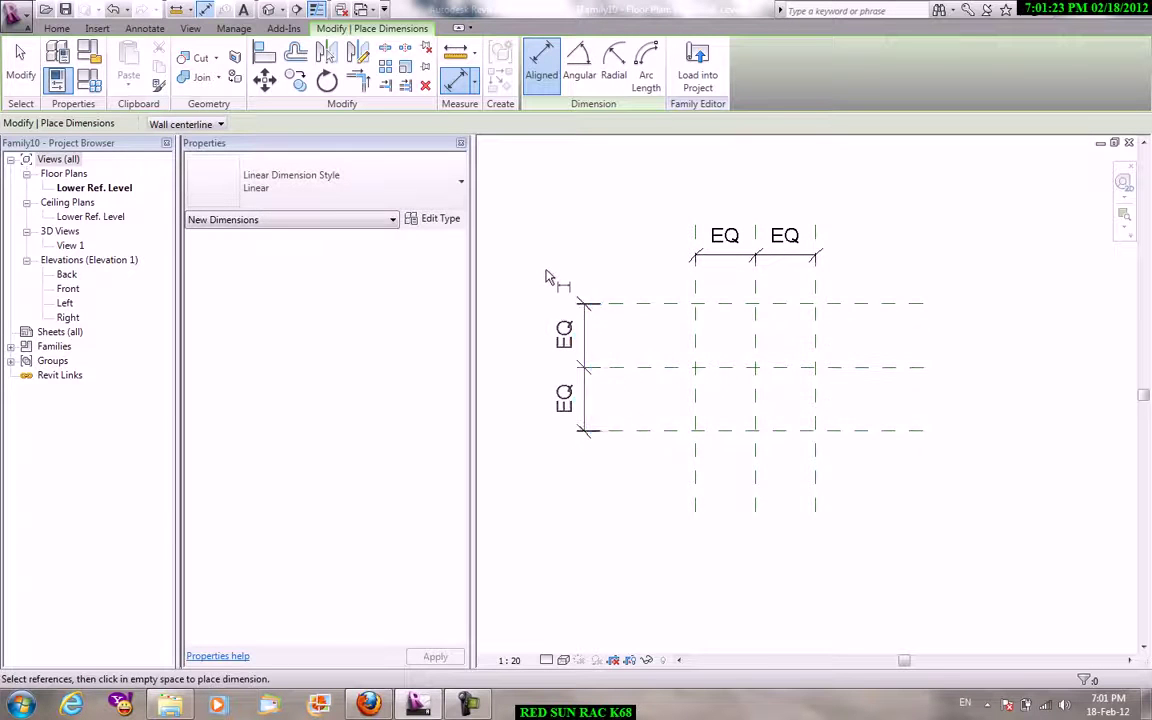
{"action": "scroll", "coordinate": [858, 298], "scroll_direction": "up", "scroll_amount": 1}
{"action": "scroll", "coordinate": [830, 310], "scroll_direction": "down", "scroll_amount": 1}
{"action": "scroll", "coordinate": [805, 344], "scroll_direction": "up", "scroll_amount": 1}
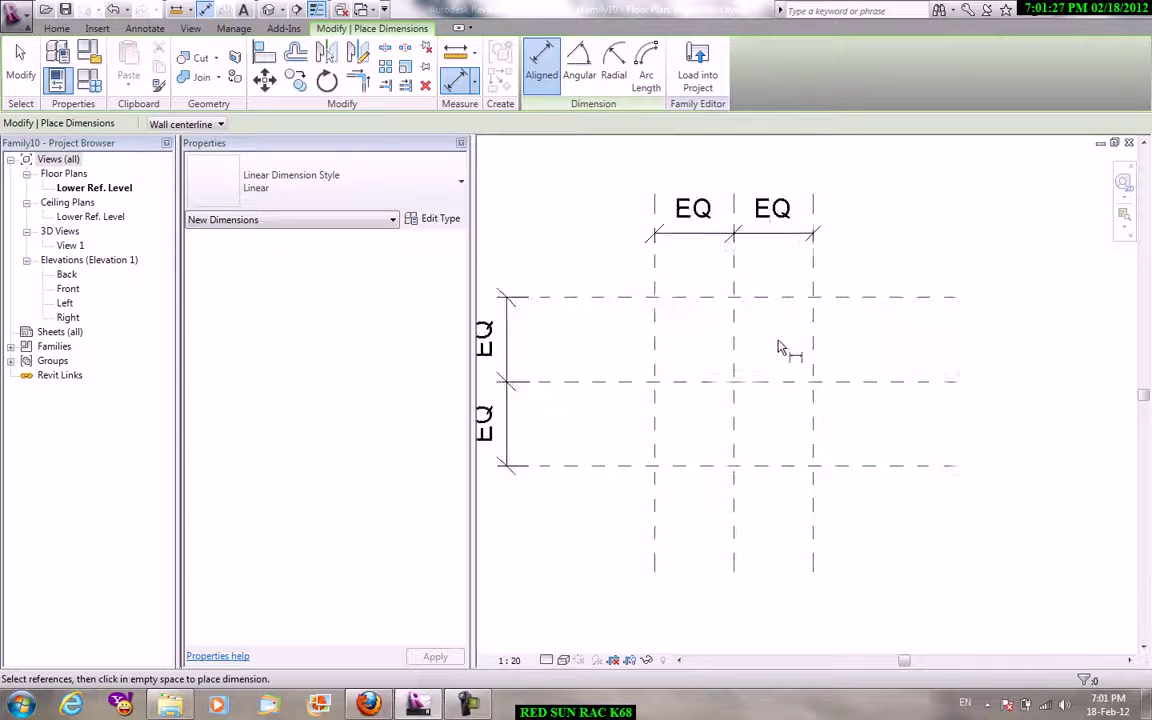
{"action": "scroll", "coordinate": [790, 348], "scroll_direction": "down", "scroll_amount": 1}
Add the overall 680 dimension on the right and the overall 640 dimension below.
{"action": "left_click", "coordinate": [880, 312]}
{"action": "left_click", "coordinate": [922, 455]}
{"action": "left_click", "coordinate": [966, 412]}
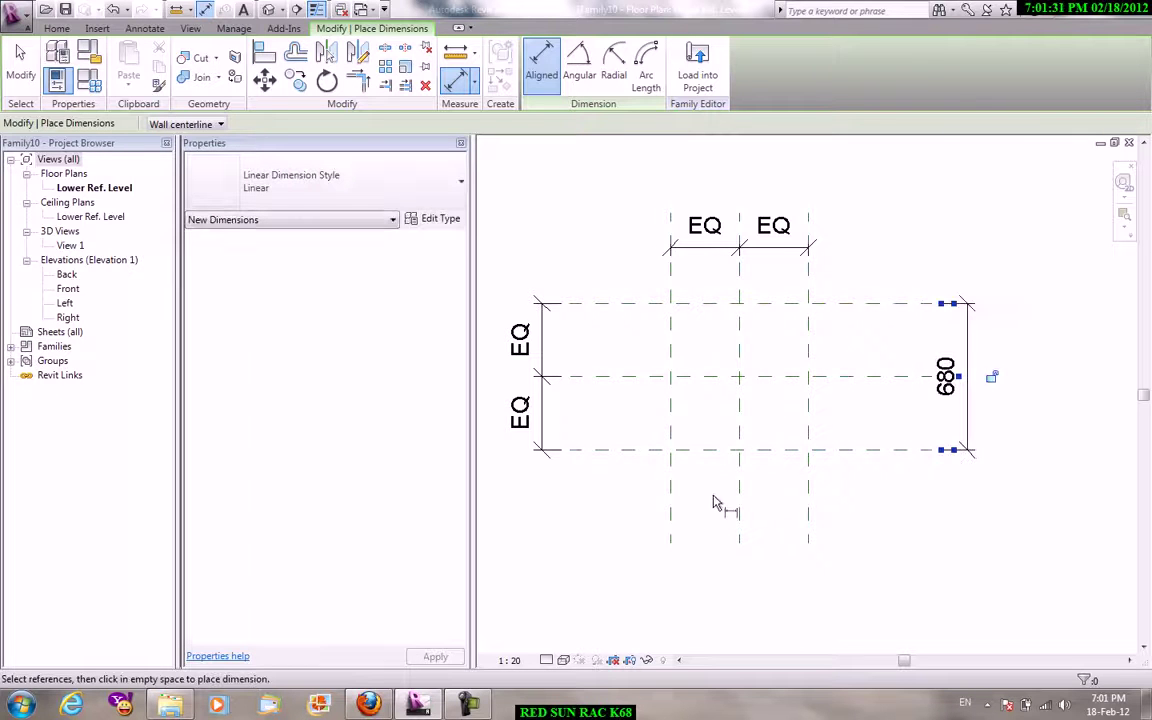
{"action": "left_click", "coordinate": [671, 514]}
{"action": "left_click", "coordinate": [808, 517]}
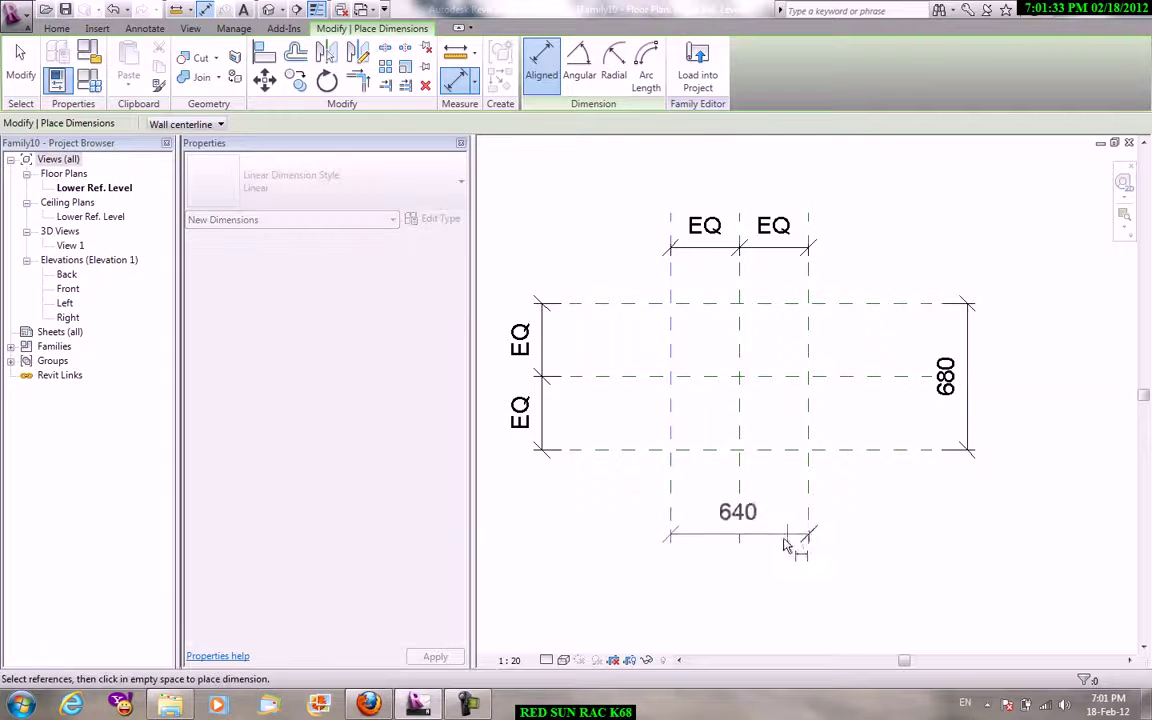
{"action": "left_click", "coordinate": [797, 540]}
{"action": "right_click", "coordinate": [872, 480]}
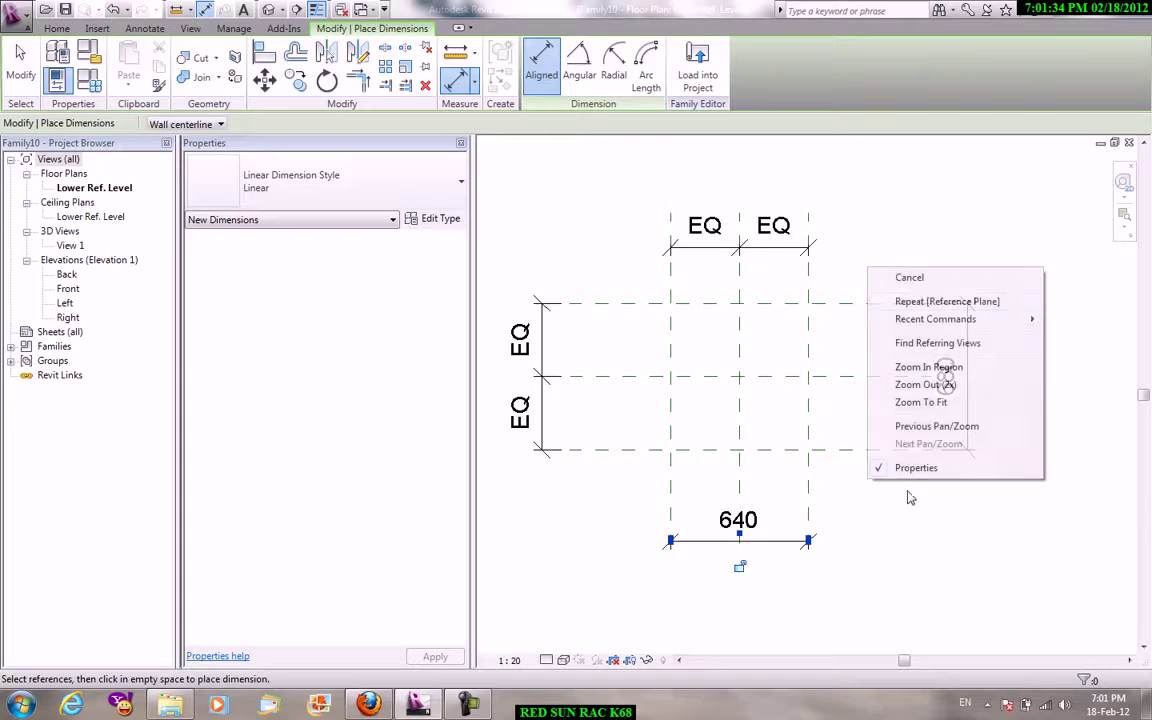
{"action": "left_click", "coordinate": [907, 277]}
{"action": "right_click", "coordinate": [905, 248]}
{"action": "left_click", "coordinate": [947, 255]}
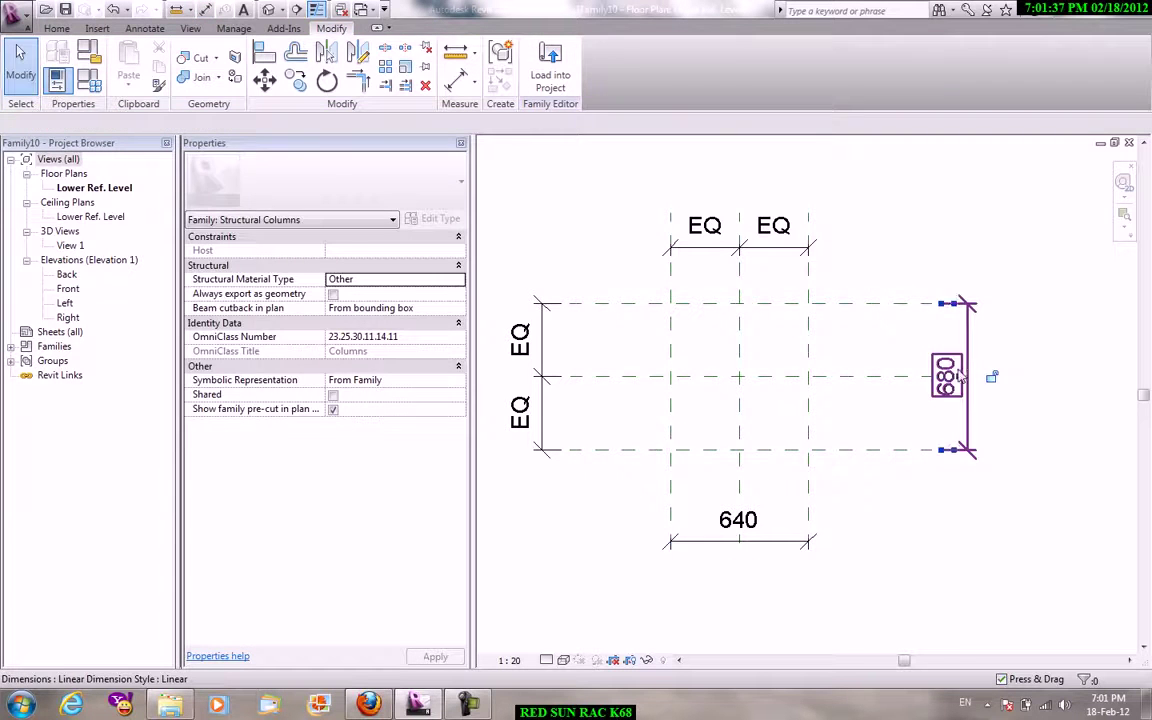
Label the 680 dimension with new parameter a and the 640 dimension with new parameter b.
{"action": "left_click", "coordinate": [966, 400]}
{"action": "left_click", "coordinate": [375, 124]}
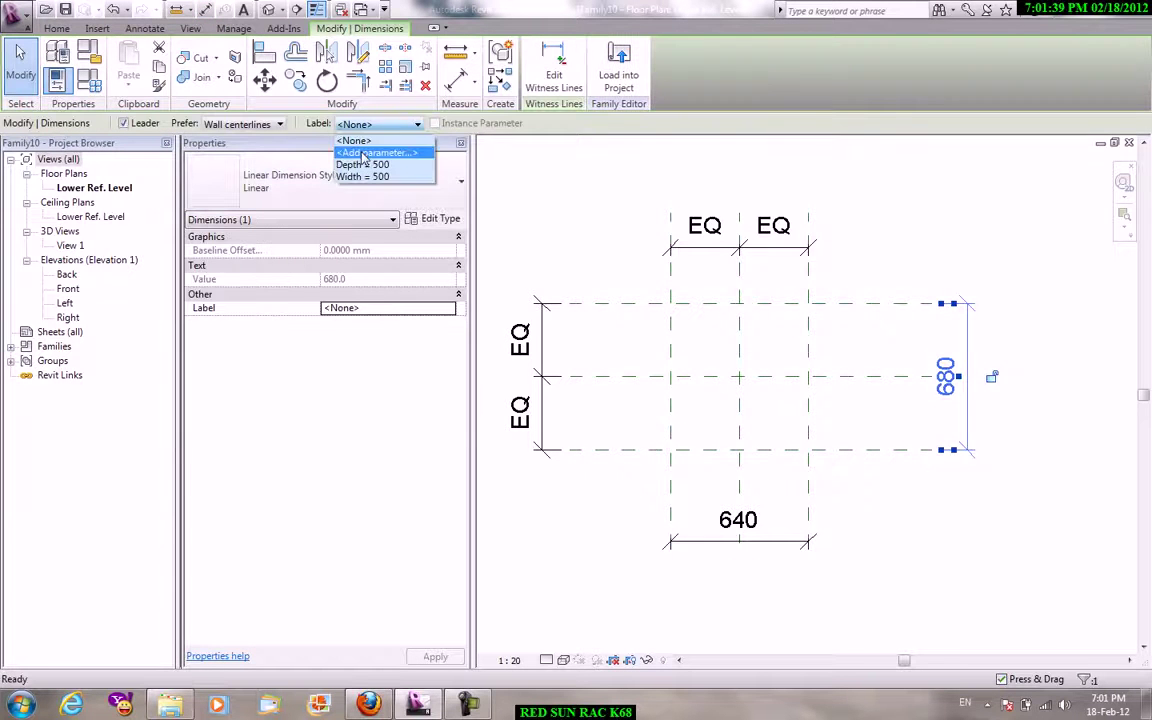
{"action": "left_click", "coordinate": [372, 152]}
{"action": "type", "text": "a"}
{"action": "left_click", "coordinate": [594, 386]}
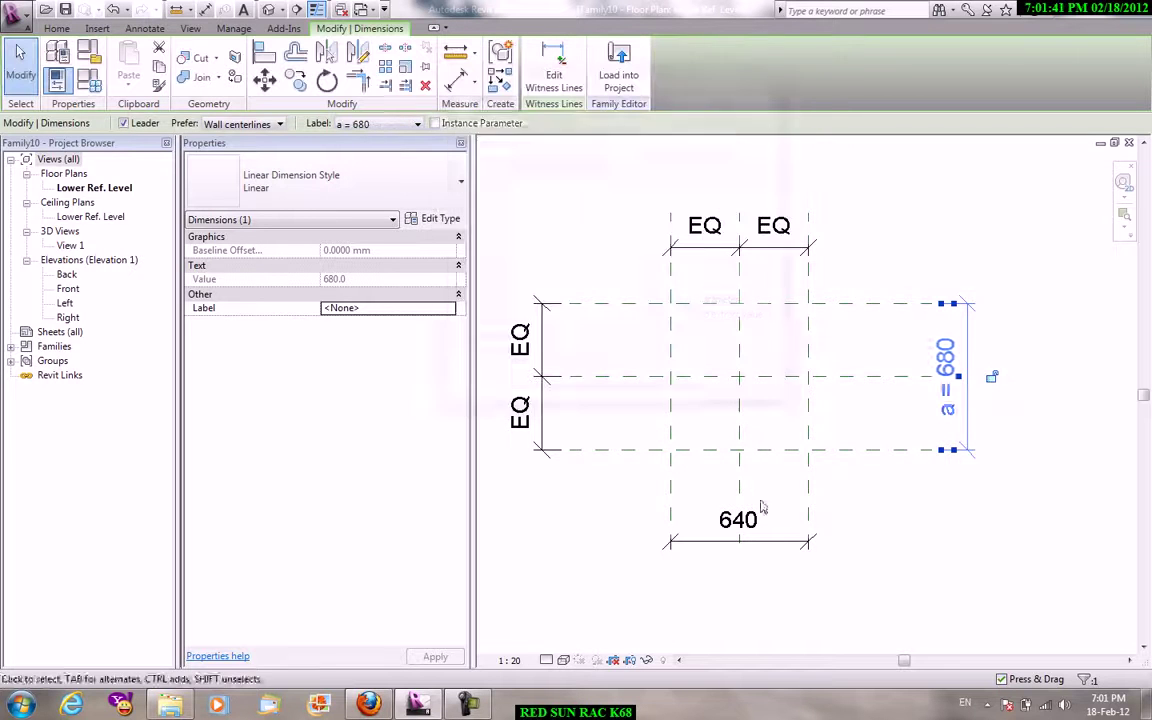
{"action": "left_click", "coordinate": [740, 518]}
{"action": "left_click", "coordinate": [390, 124]}
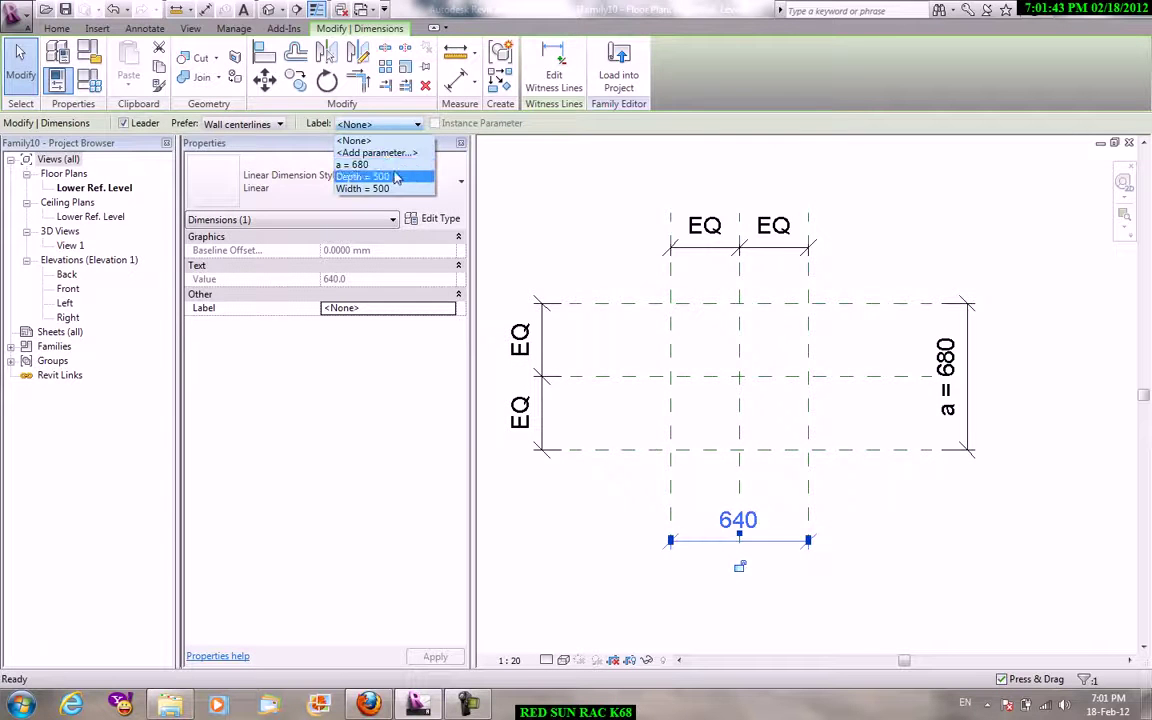
{"action": "left_click", "coordinate": [388, 161]}
{"action": "type", "text": "b"}
{"action": "left_click", "coordinate": [604, 387]}
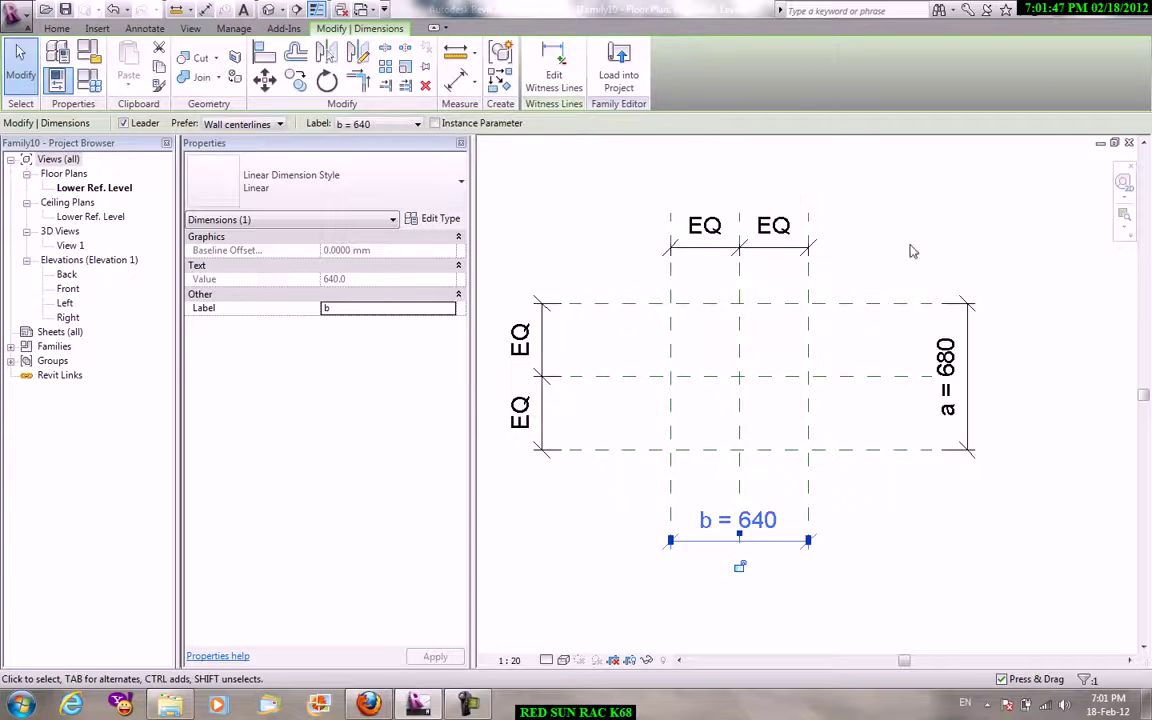
{"action": "key", "text": "Escape"}
Delete the Depth and Width parameters in Family Types.
{"action": "left_click", "coordinate": [93, 83]}
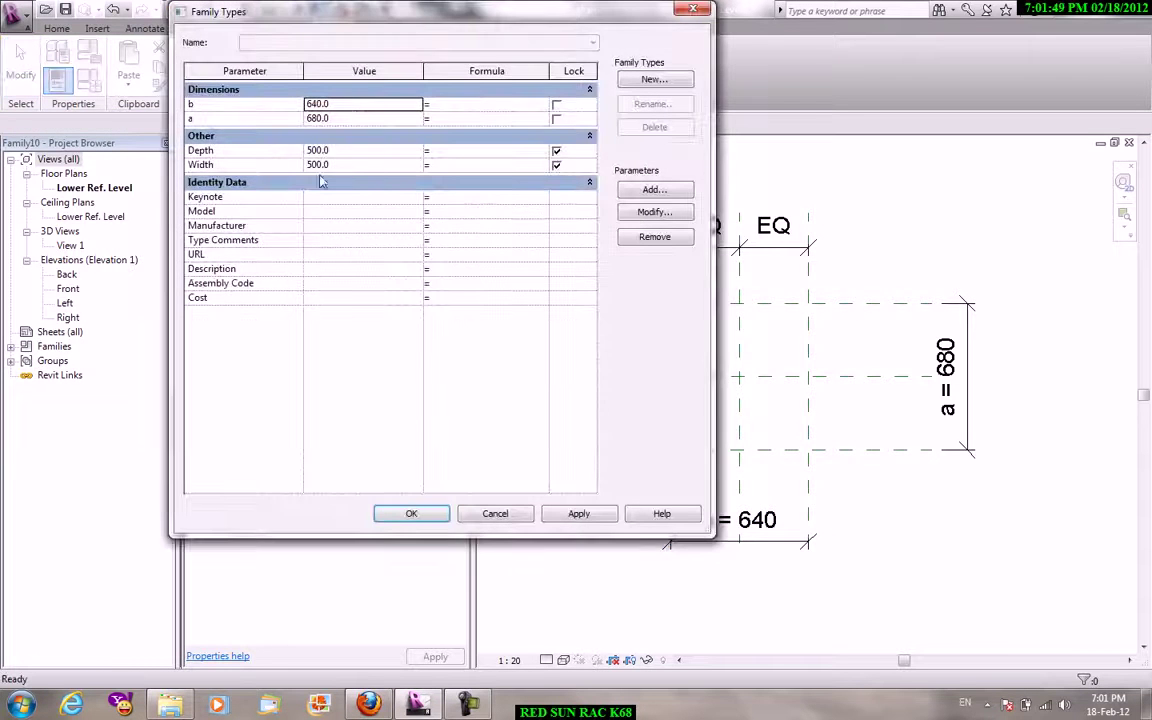
{"action": "left_click", "coordinate": [207, 118]}
{"action": "left_click", "coordinate": [225, 150]}
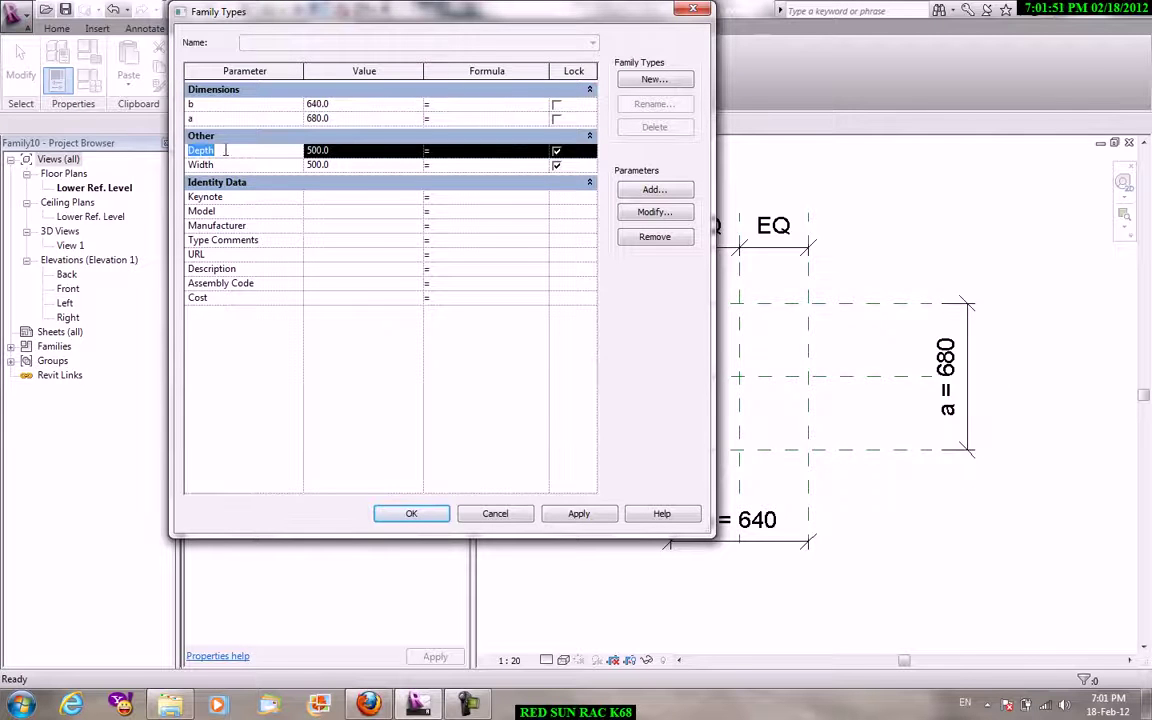
{"action": "left_click", "coordinate": [655, 237]}
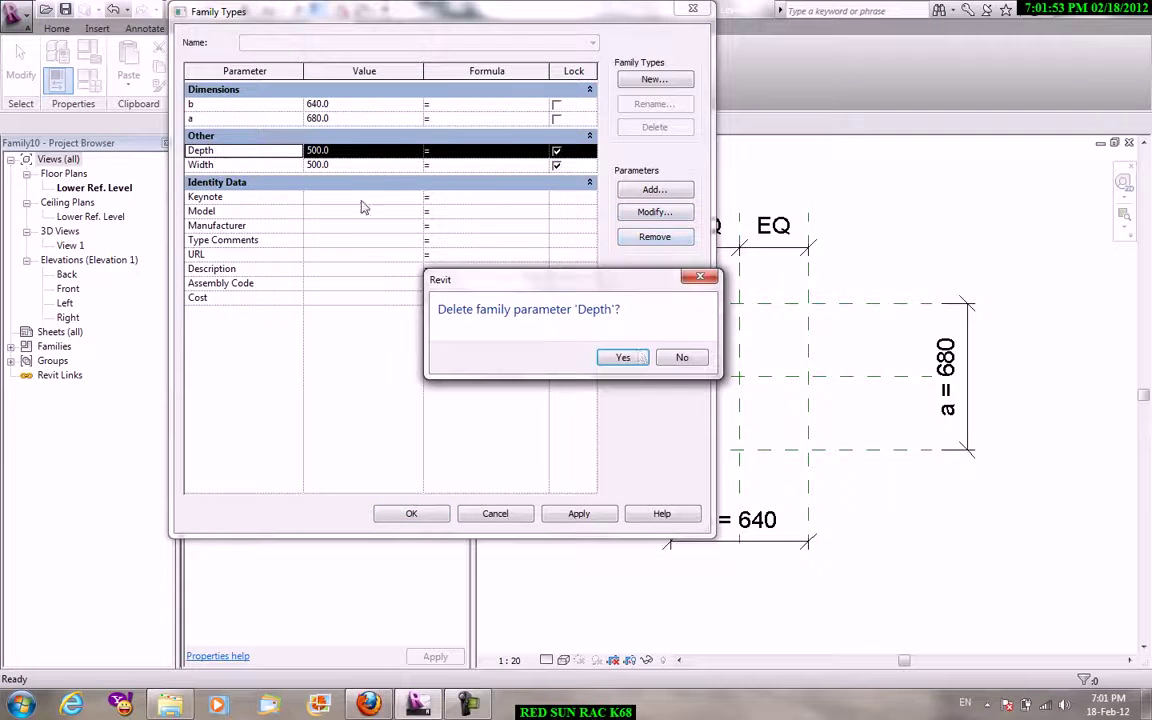
{"action": "left_click", "coordinate": [627, 358]}
{"action": "left_click", "coordinate": [220, 150]}
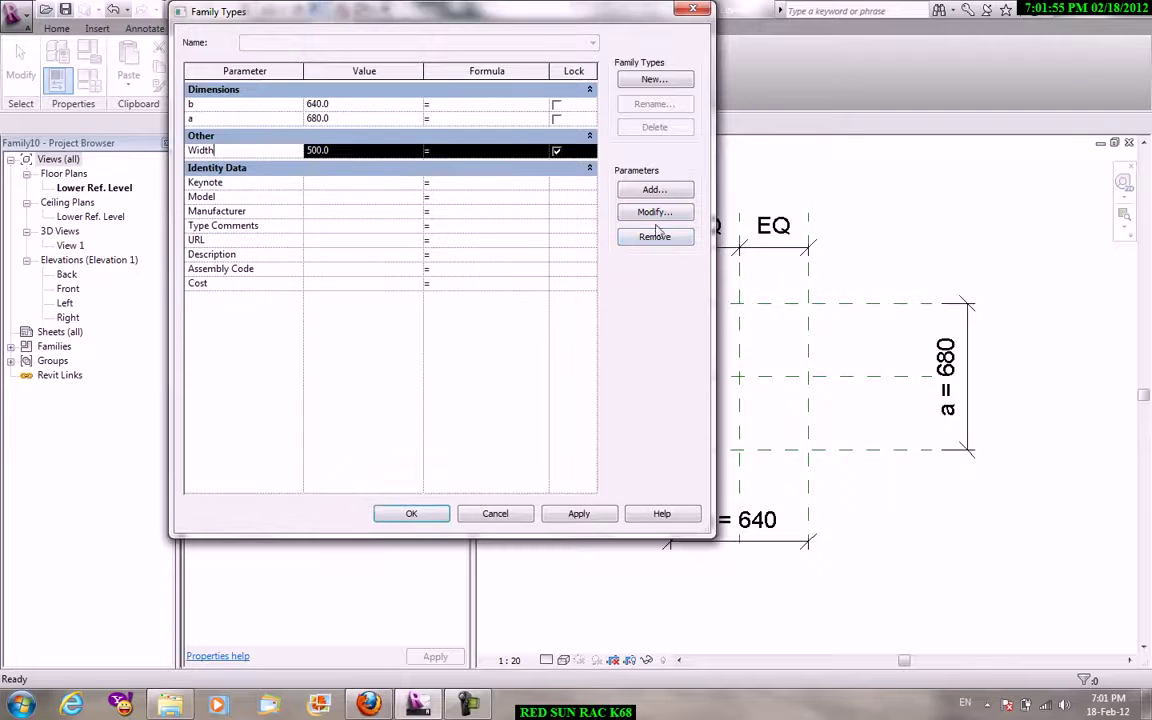
{"action": "left_click", "coordinate": [655, 237]}
{"action": "left_click", "coordinate": [627, 358]}
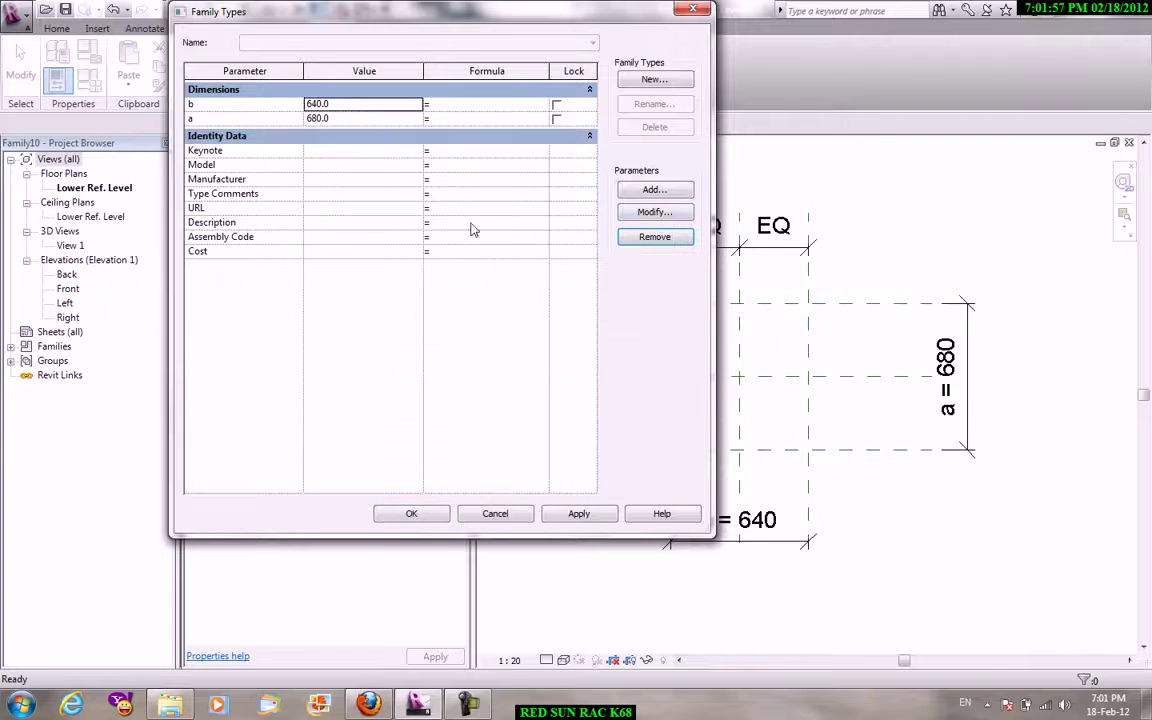
Give parameter b the formula a*1.2 so it becomes 816.
{"action": "left_click", "coordinate": [442, 118]}
{"action": "left_click", "coordinate": [461, 103]}
{"action": "type", "text": "a*1.2"}
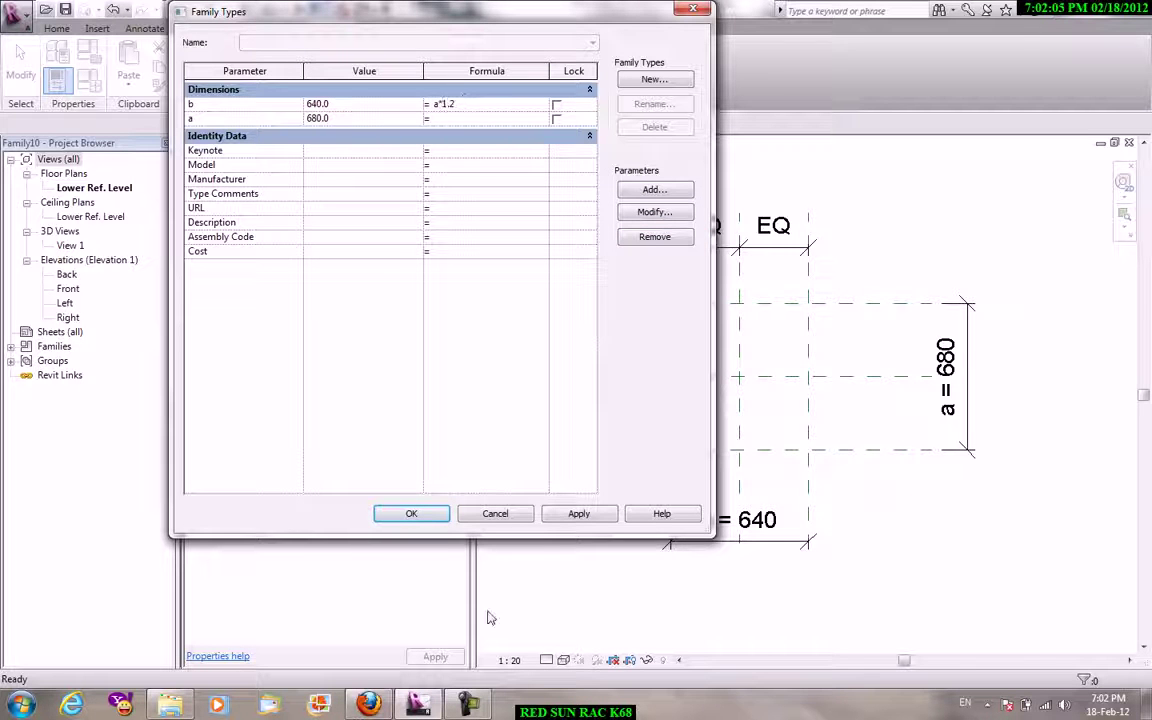
{"action": "left_click", "coordinate": [578, 514]}
{"action": "left_click", "coordinate": [411, 514]}
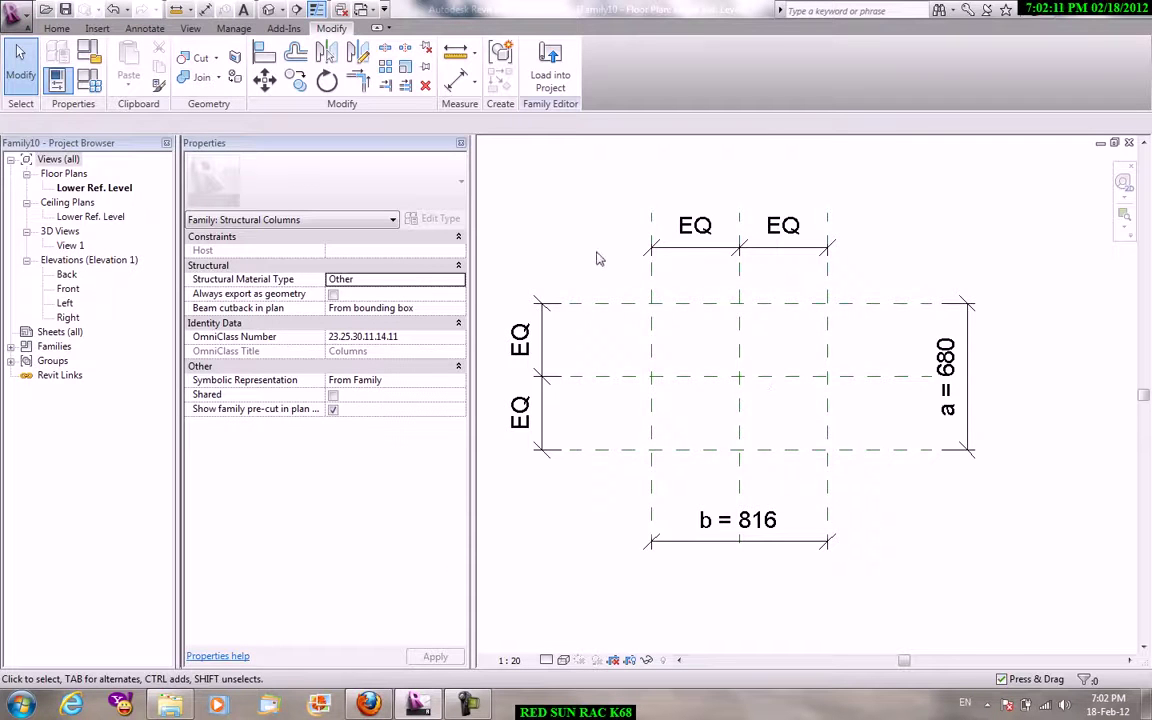
Sketch an extrusion rectangle along the outer reference planes, 816 by 680.
{"action": "left_click", "coordinate": [56, 28]}
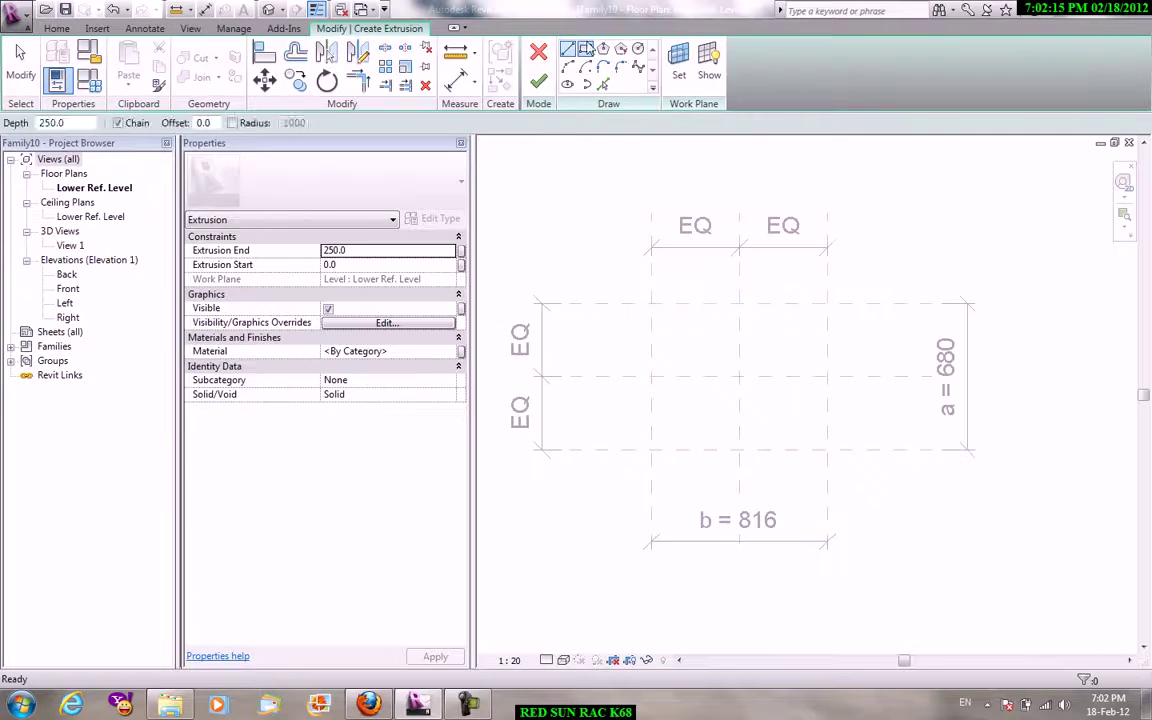
{"action": "left_click", "coordinate": [651, 302]}
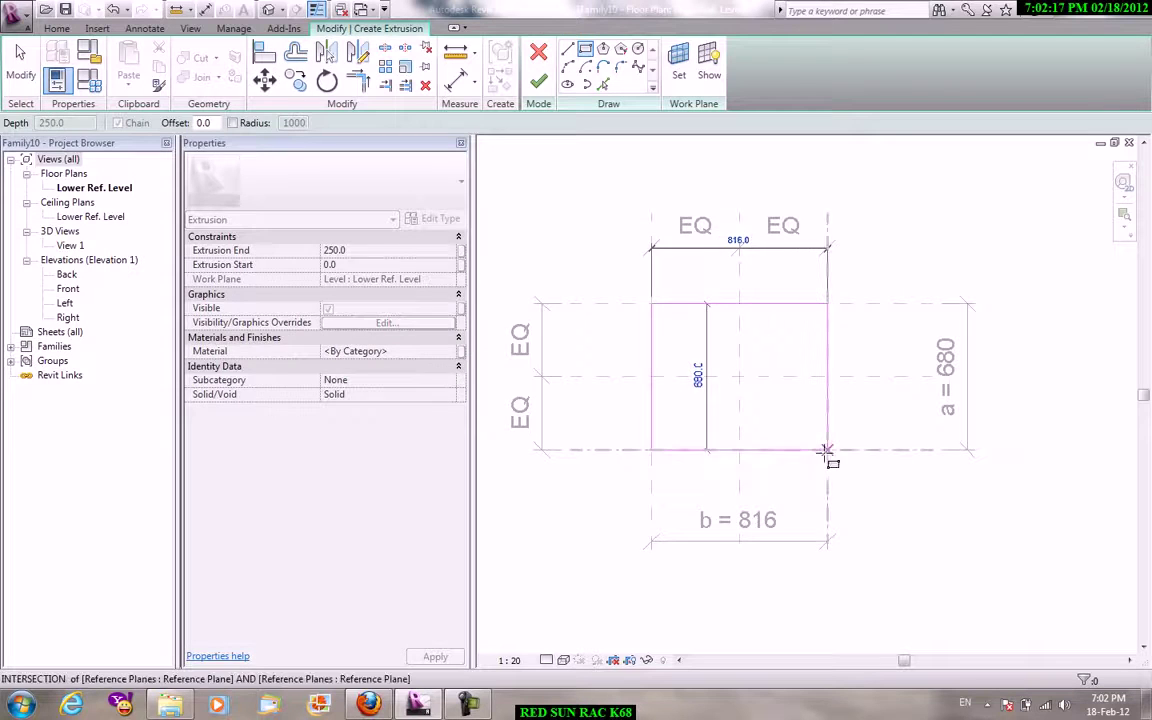
{"action": "left_click", "coordinate": [827, 450]}
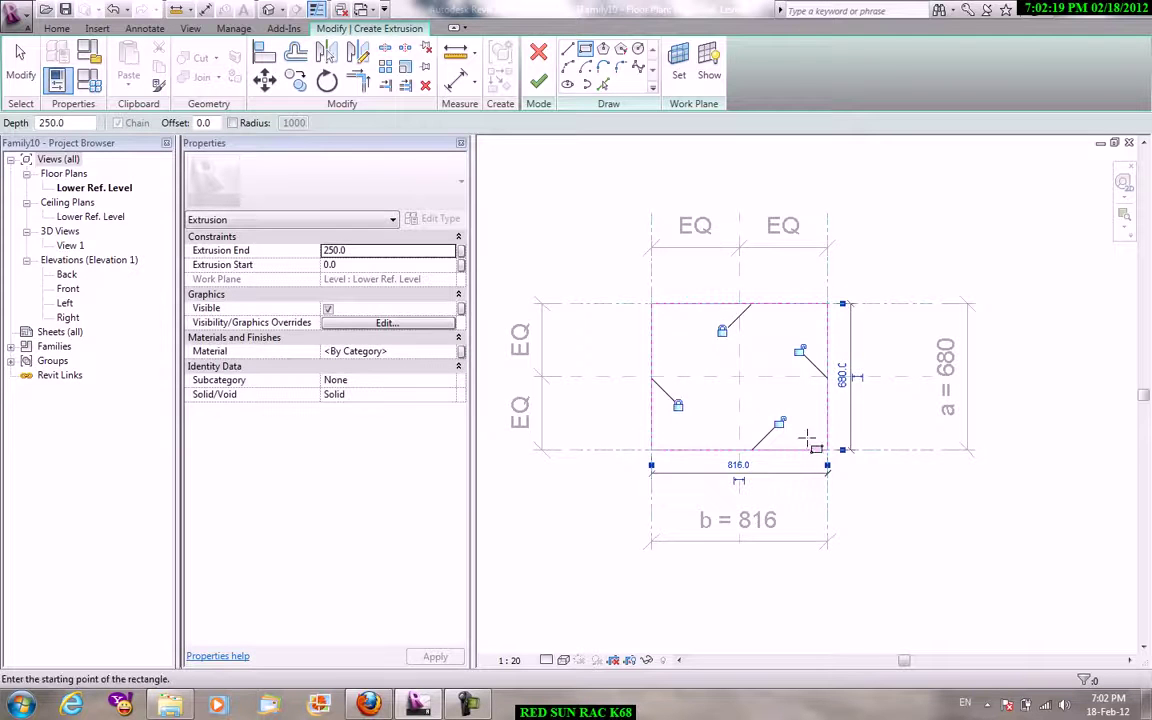
{"action": "right_click", "coordinate": [514, 213]}
{"action": "left_click", "coordinate": [540, 219]}
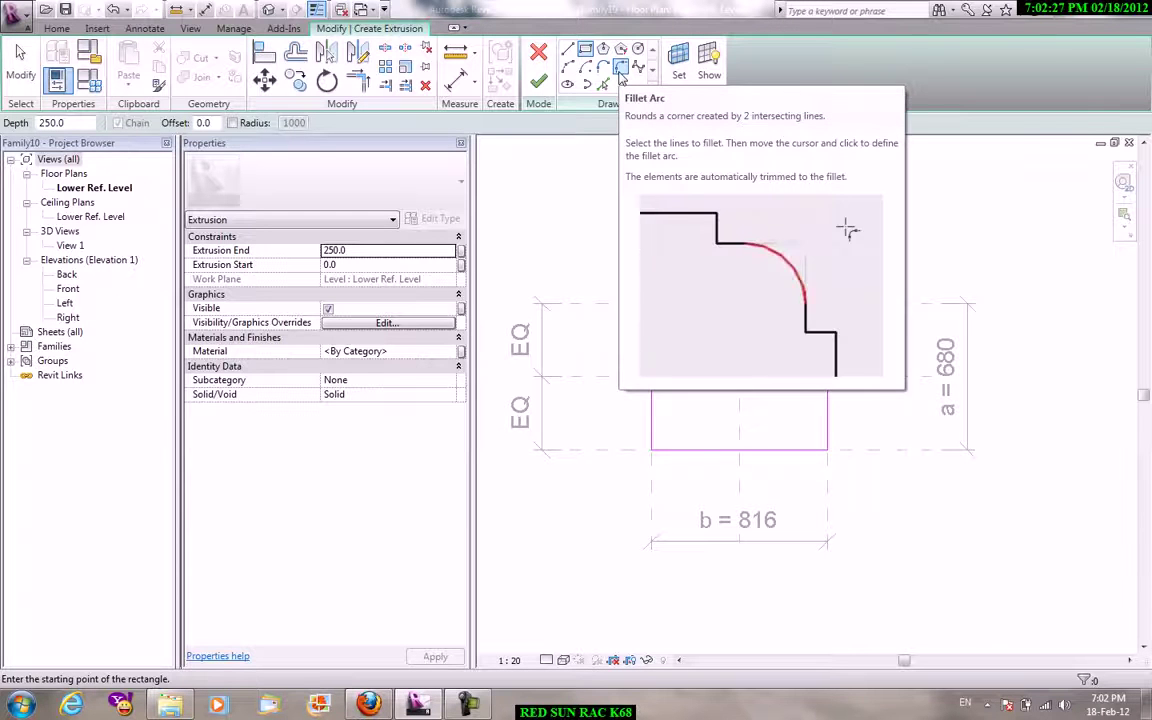
Round the sketch rectangle's corners with Fillet Arc at a fixed radius of 30.
{"action": "left_click", "coordinate": [621, 80]}
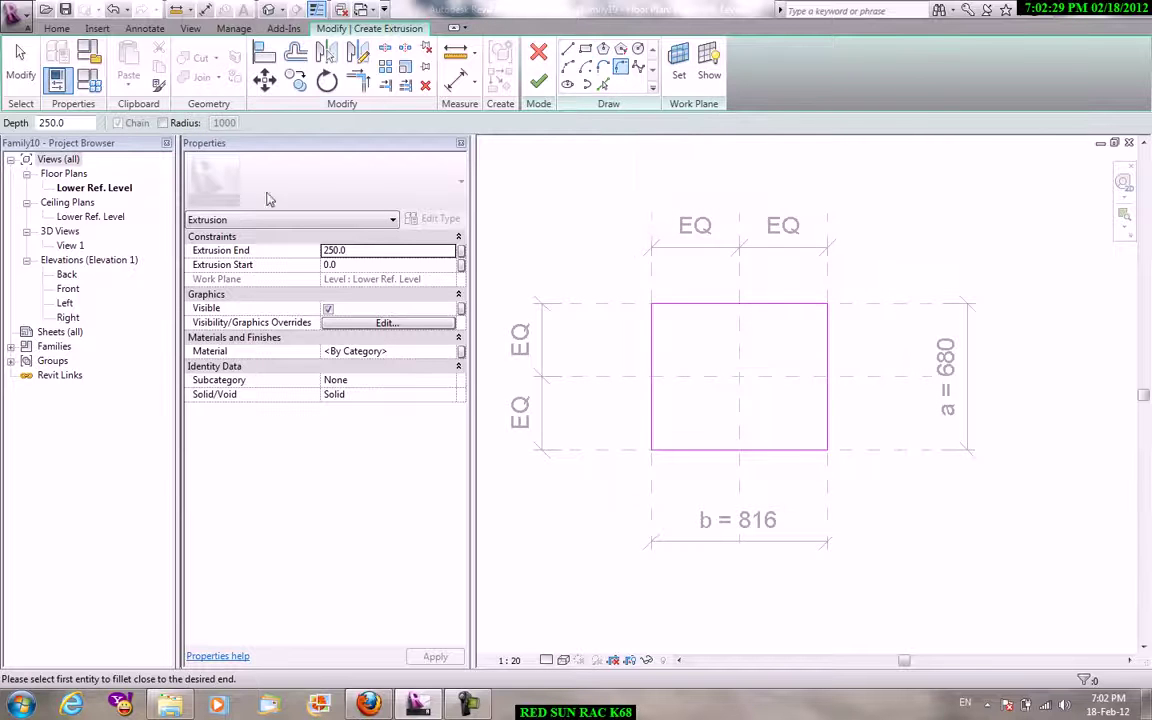
{"action": "left_click", "coordinate": [162, 123]}
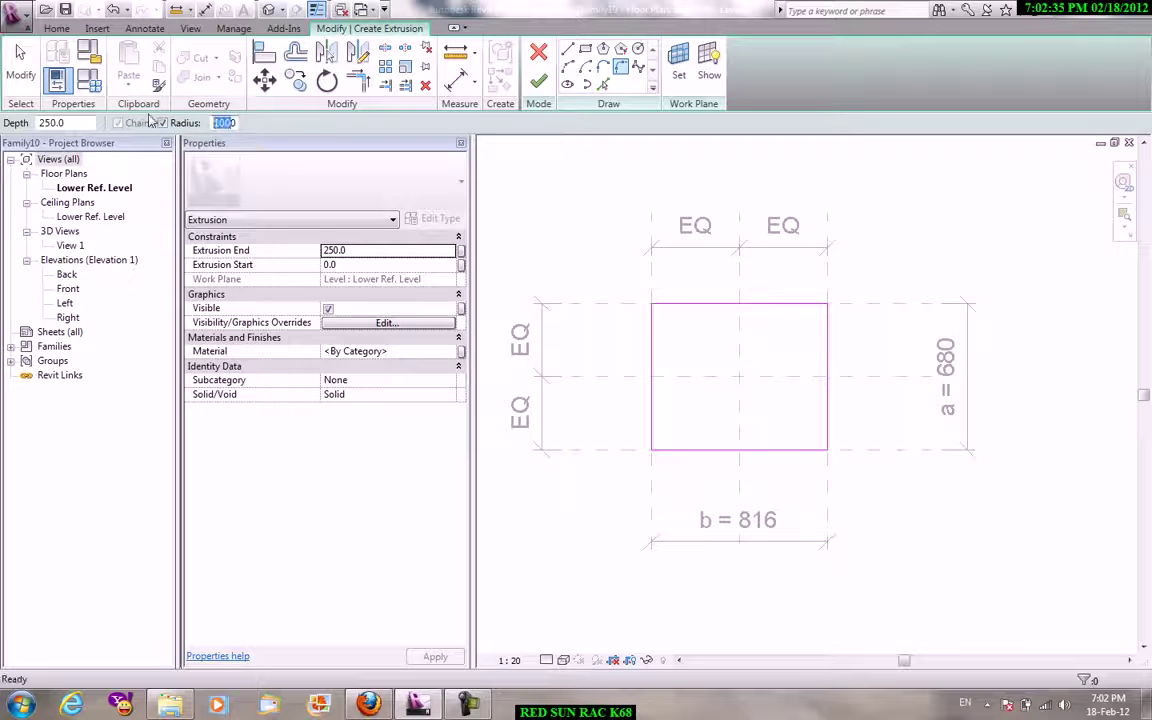
{"action": "type", "text": "30"}
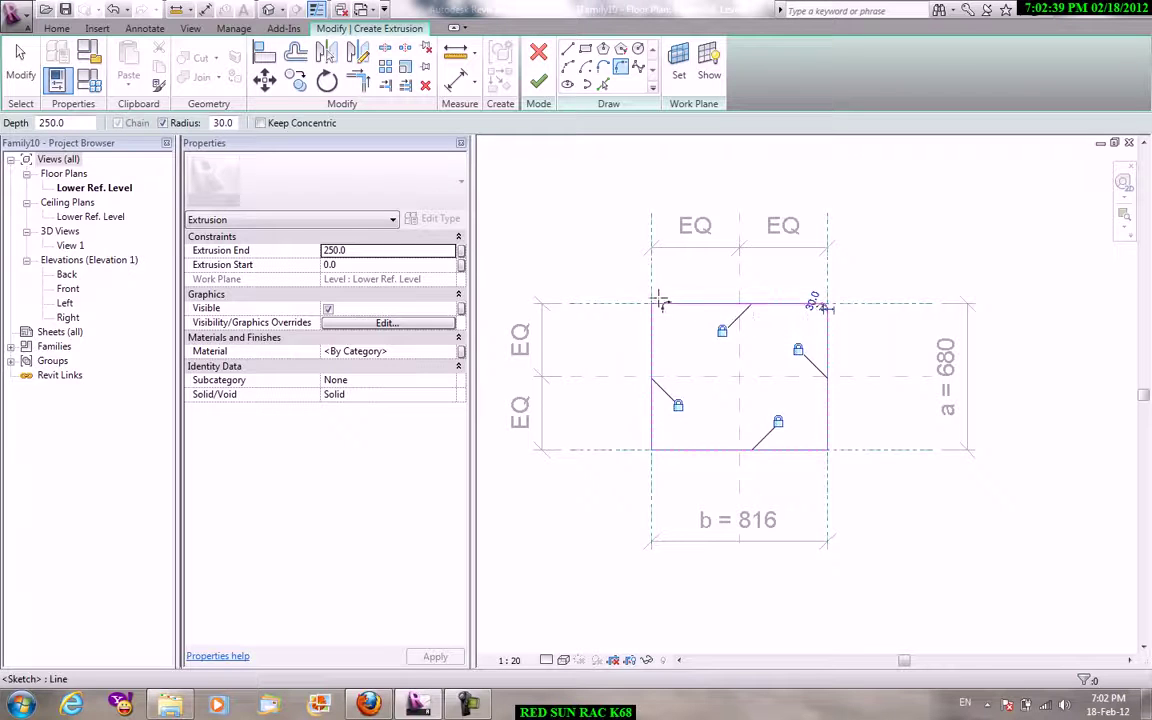
{"action": "left_click", "coordinate": [658, 306]}
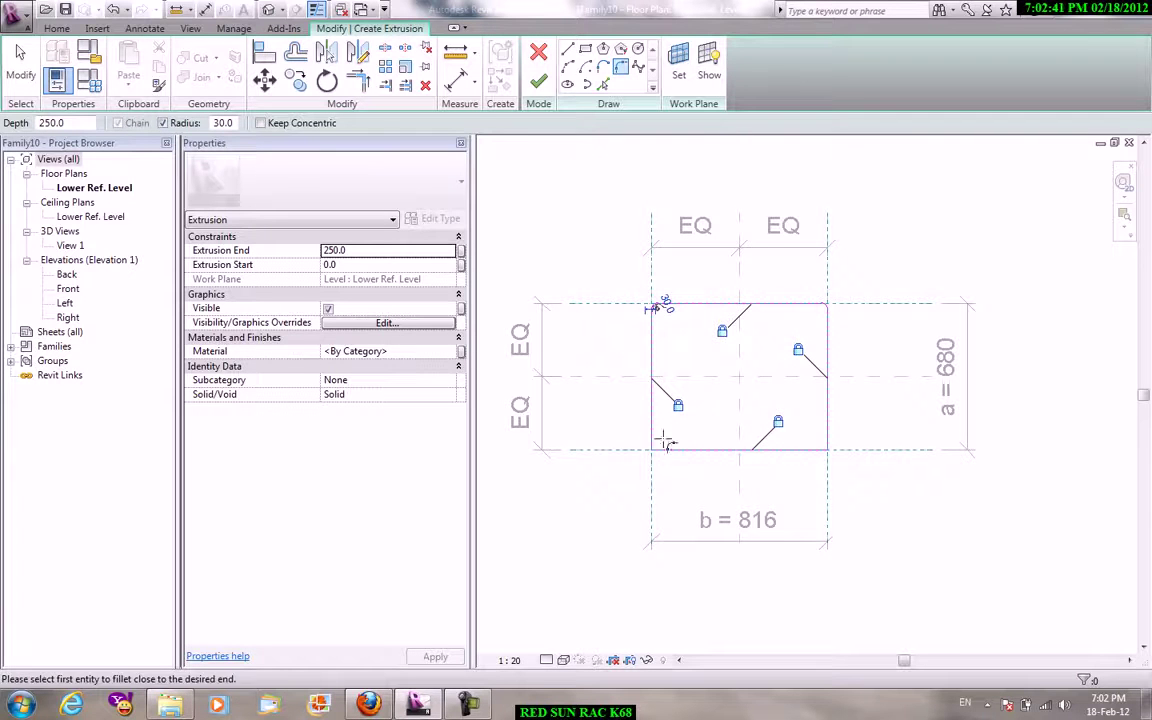
{"action": "left_click", "coordinate": [827, 445]}
{"action": "right_click", "coordinate": [904, 350]}
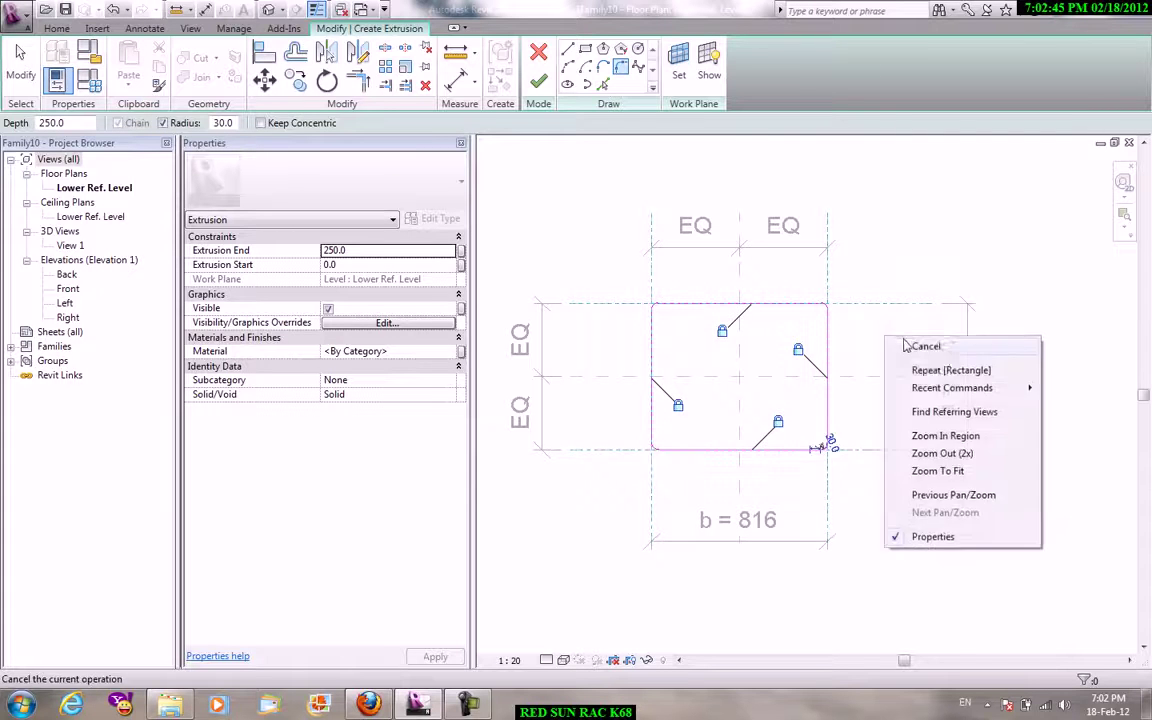
{"action": "left_click", "coordinate": [949, 365]}
{"action": "scroll", "coordinate": [792, 290], "scroll_direction": "up", "scroll_amount": 3}
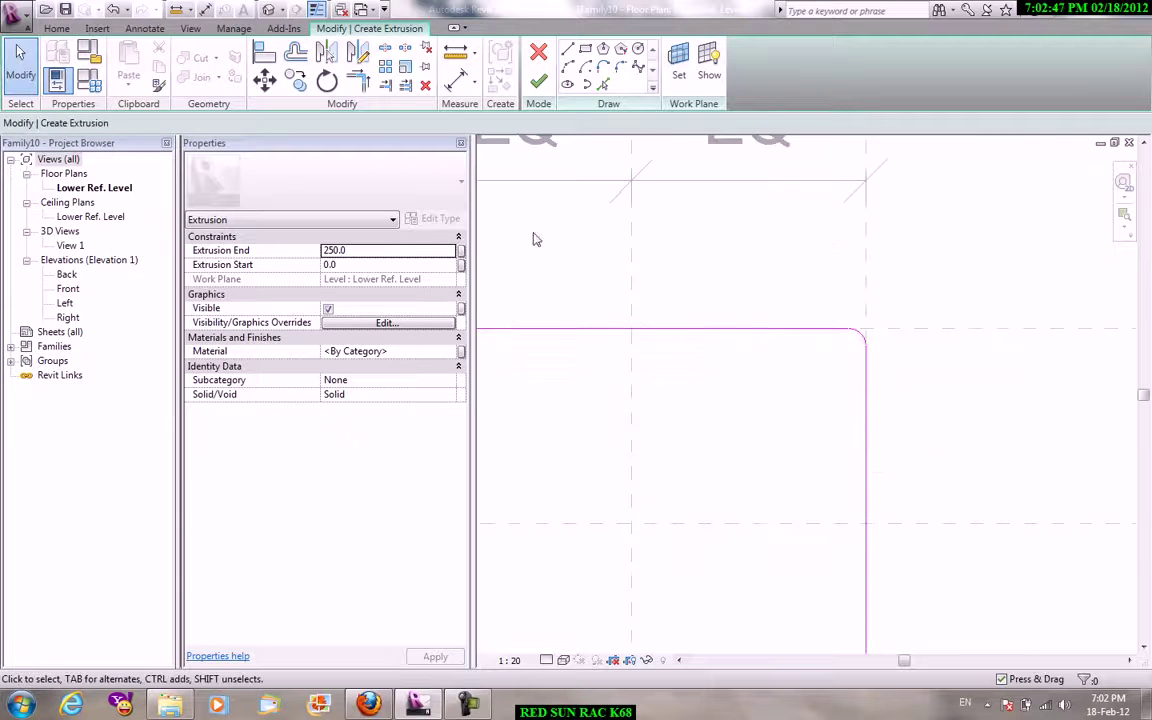
Place radius dimensions on the top-right, top-left, bottom-left and bottom-right fillet arcs.
{"action": "left_click", "coordinate": [476, 88]}
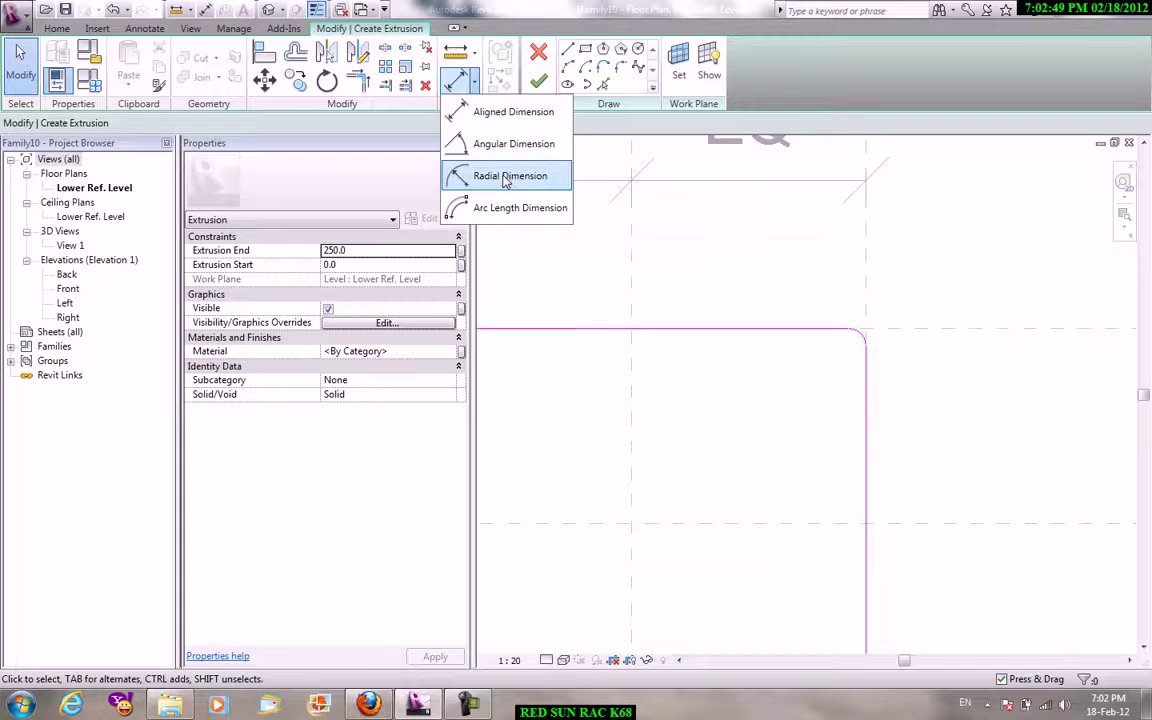
{"action": "left_click", "coordinate": [505, 178]}
{"action": "left_click", "coordinate": [862, 338]}
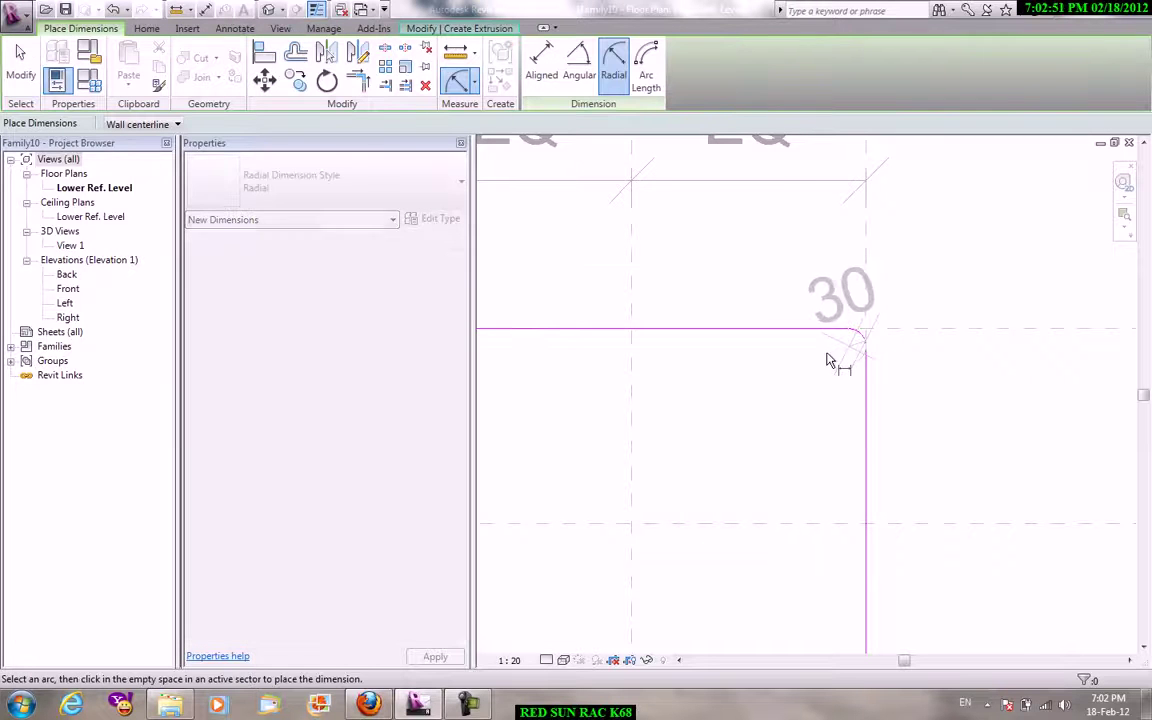
{"action": "left_click", "coordinate": [828, 360]}
{"action": "scroll", "coordinate": [1029, 300], "scroll_direction": "down", "scroll_amount": 2}
{"action": "scroll", "coordinate": [1029, 300], "scroll_direction": "down", "scroll_amount": 2}
{"action": "left_click", "coordinate": [817, 225]}
{"action": "left_click", "coordinate": [833, 245]}
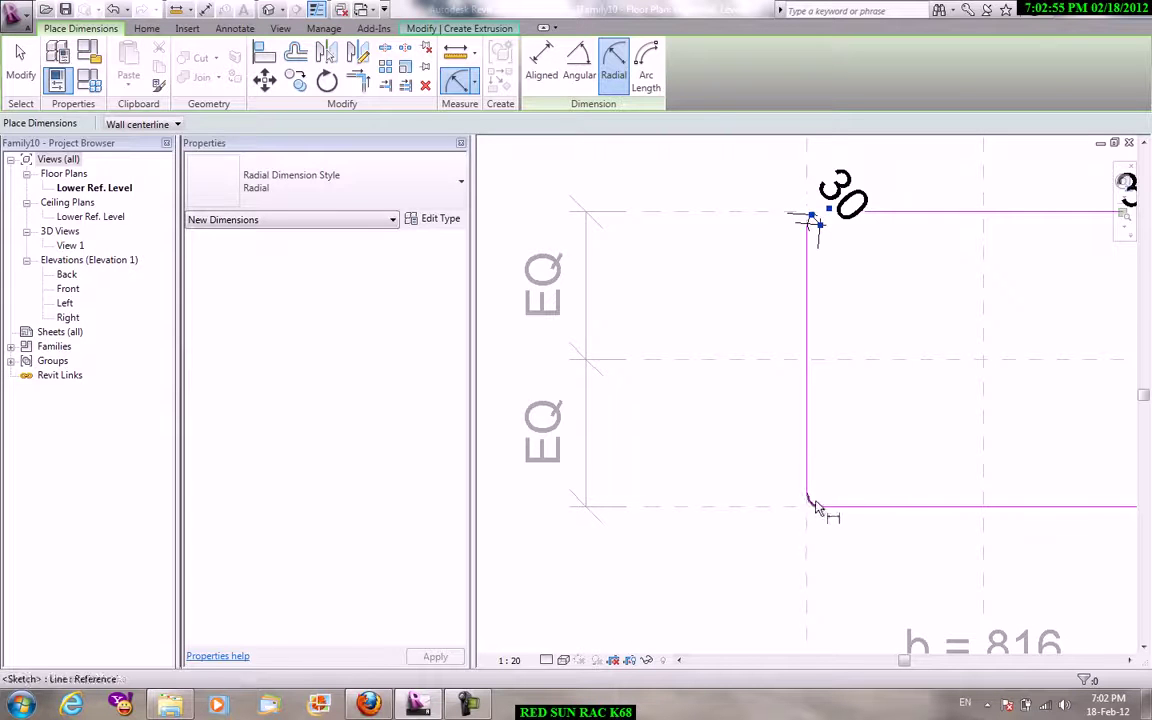
{"action": "left_click", "coordinate": [815, 508]}
{"action": "left_click", "coordinate": [818, 501]}
{"action": "middle_click_drag", "start_coordinate": [969, 404], "coordinate": [634, 403]}
{"action": "left_click", "coordinate": [866, 476]}
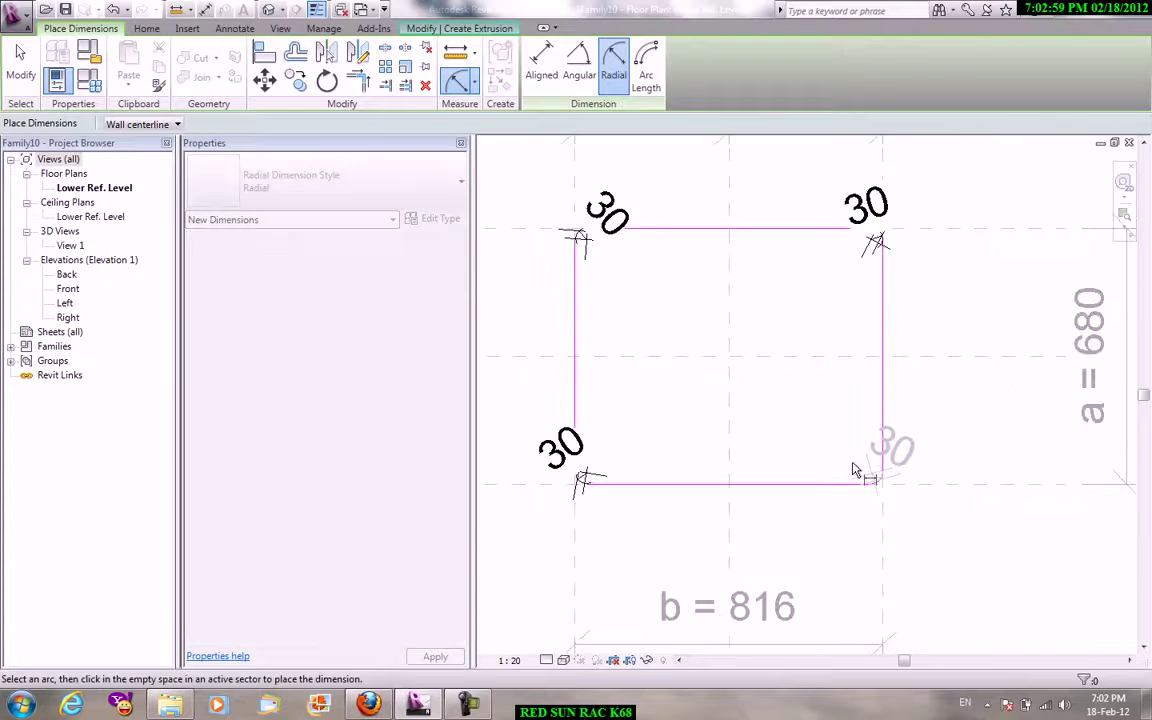
{"action": "left_click", "coordinate": [855, 470]}
{"action": "right_click", "coordinate": [815, 380]}
{"action": "left_click", "coordinate": [855, 383]}
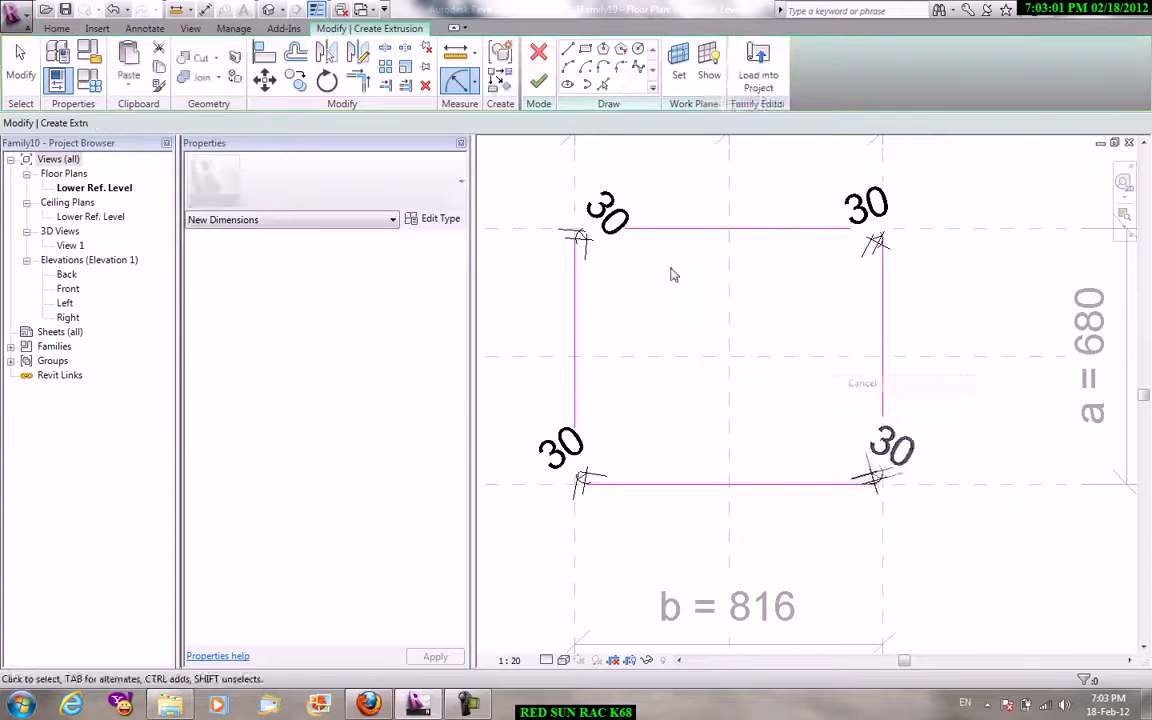
Label the top-left radius with new parameter r, then assign r to the top-right and bottom-left radii.
{"action": "left_click", "coordinate": [605, 210]}
{"action": "left_click", "coordinate": [335, 124]}
{"action": "left_click", "coordinate": [335, 152]}
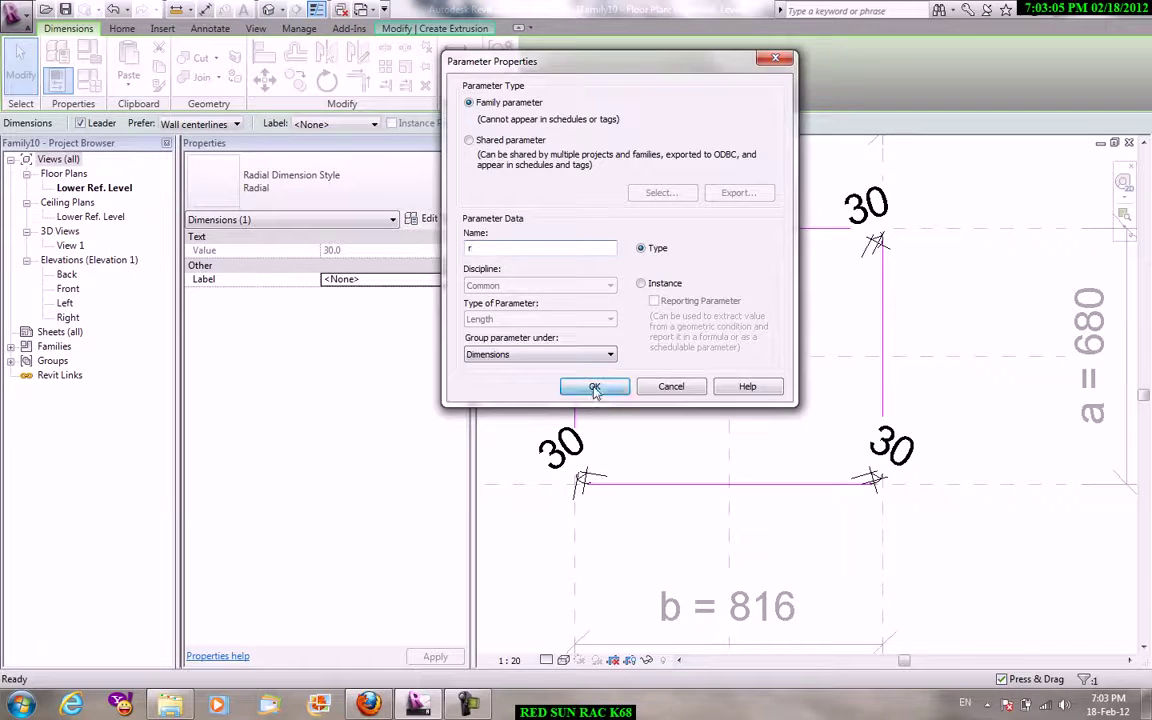
{"action": "left_click", "coordinate": [595, 387]}
{"action": "left_click", "coordinate": [866, 205]}
{"action": "left_click", "coordinate": [335, 124]}
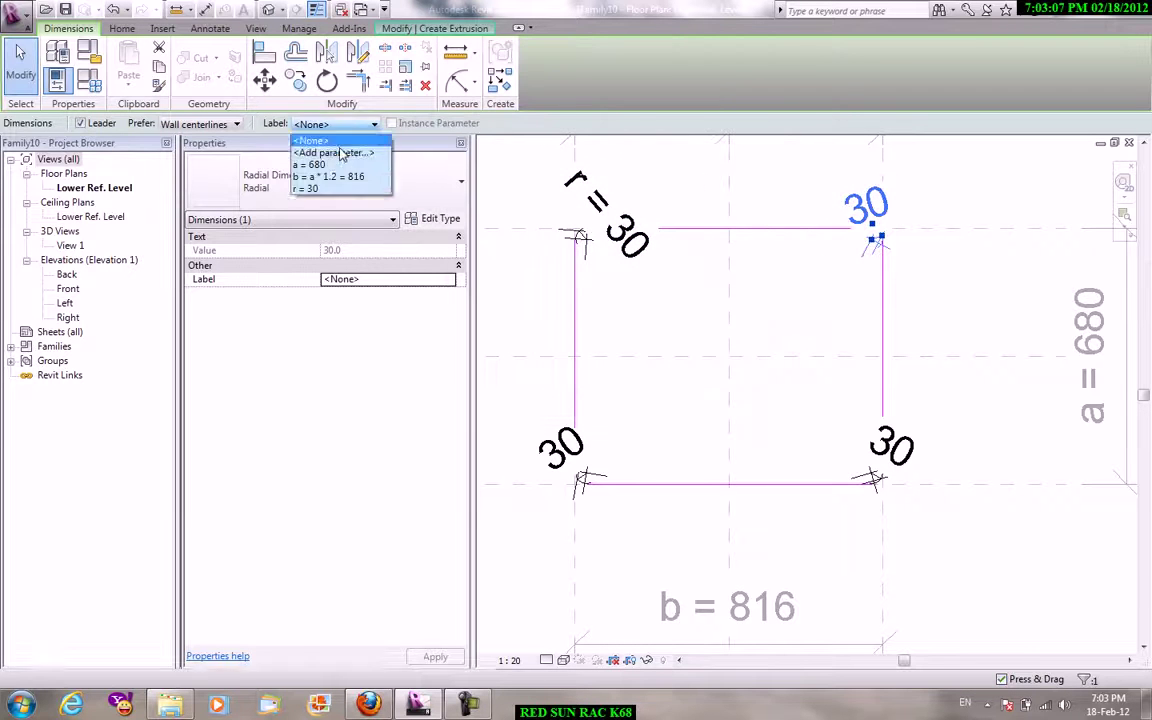
{"action": "left_click", "coordinate": [305, 188]}
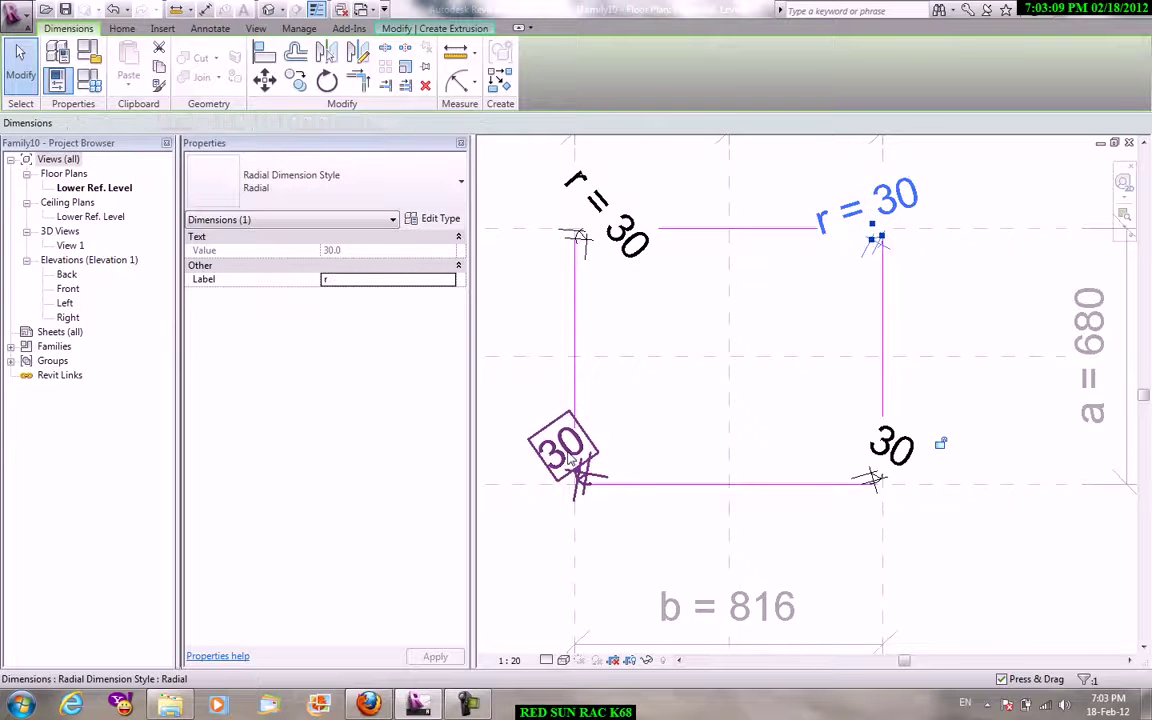
{"action": "left_click", "coordinate": [568, 458]}
{"action": "left_click", "coordinate": [335, 124]}
{"action": "left_click", "coordinate": [305, 188]}
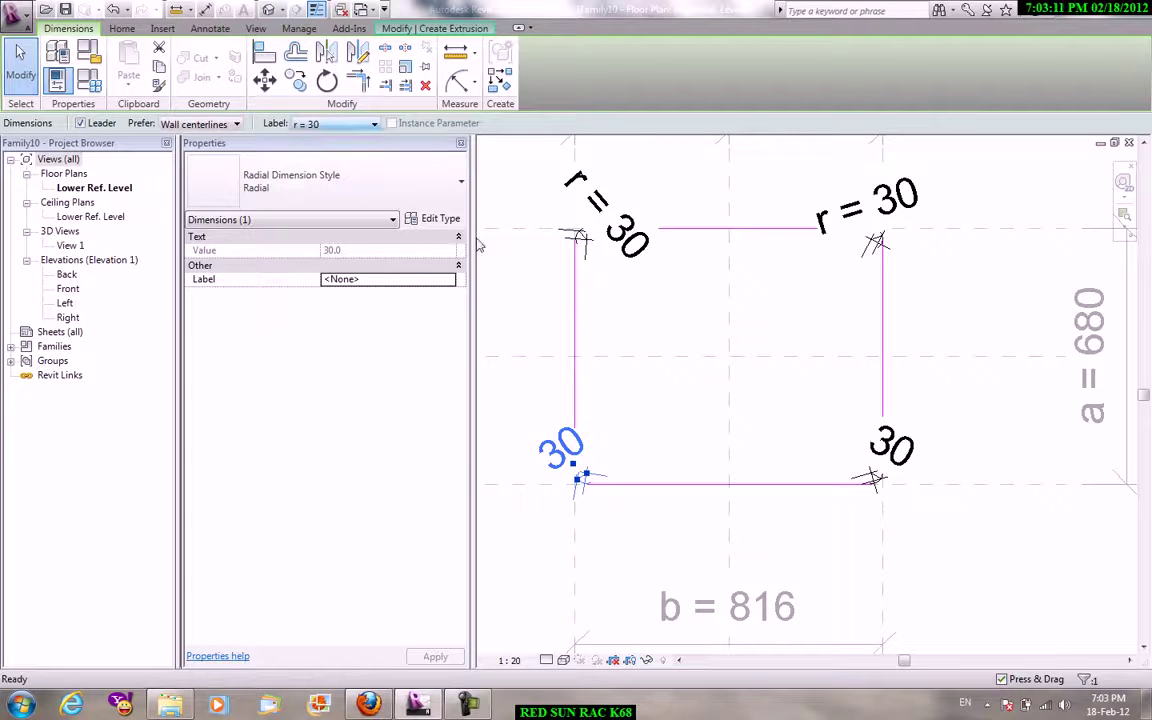
{"action": "left_click", "coordinate": [890, 447]}
{"action": "left_click", "coordinate": [335, 124]}
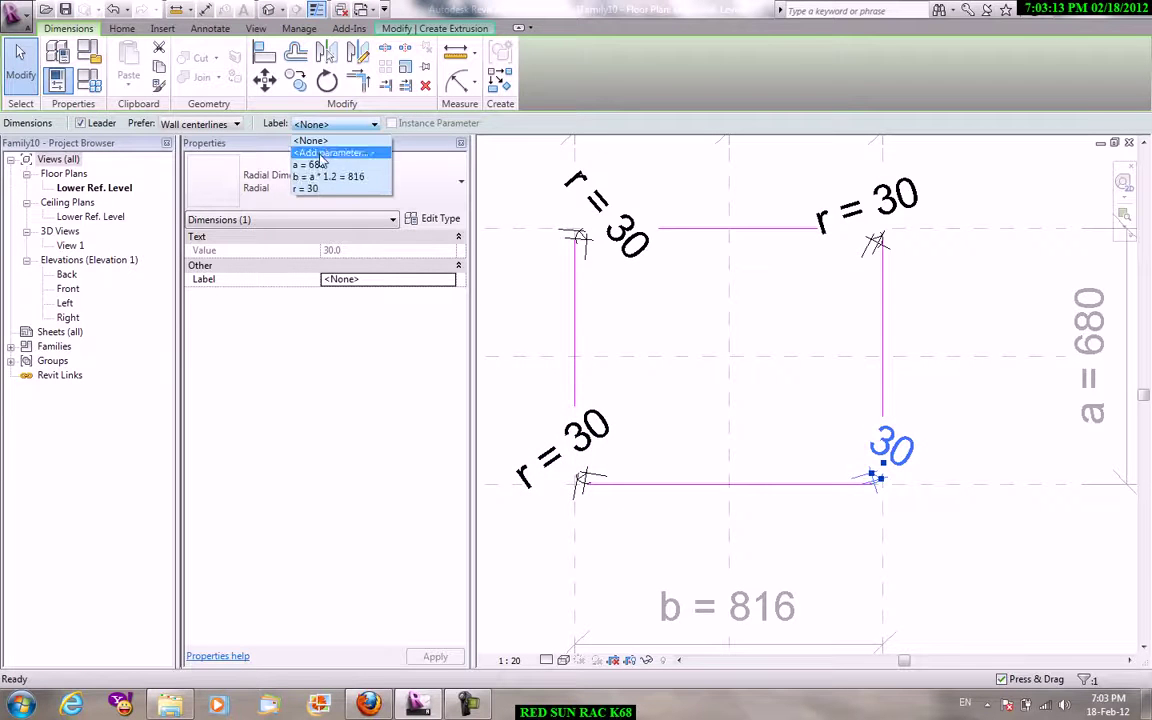
Label the bottom-right radius r and give r the formula a / 30, making radii 23.
{"action": "left_click", "coordinate": [305, 188]}
{"action": "left_click", "coordinate": [57, 80]}
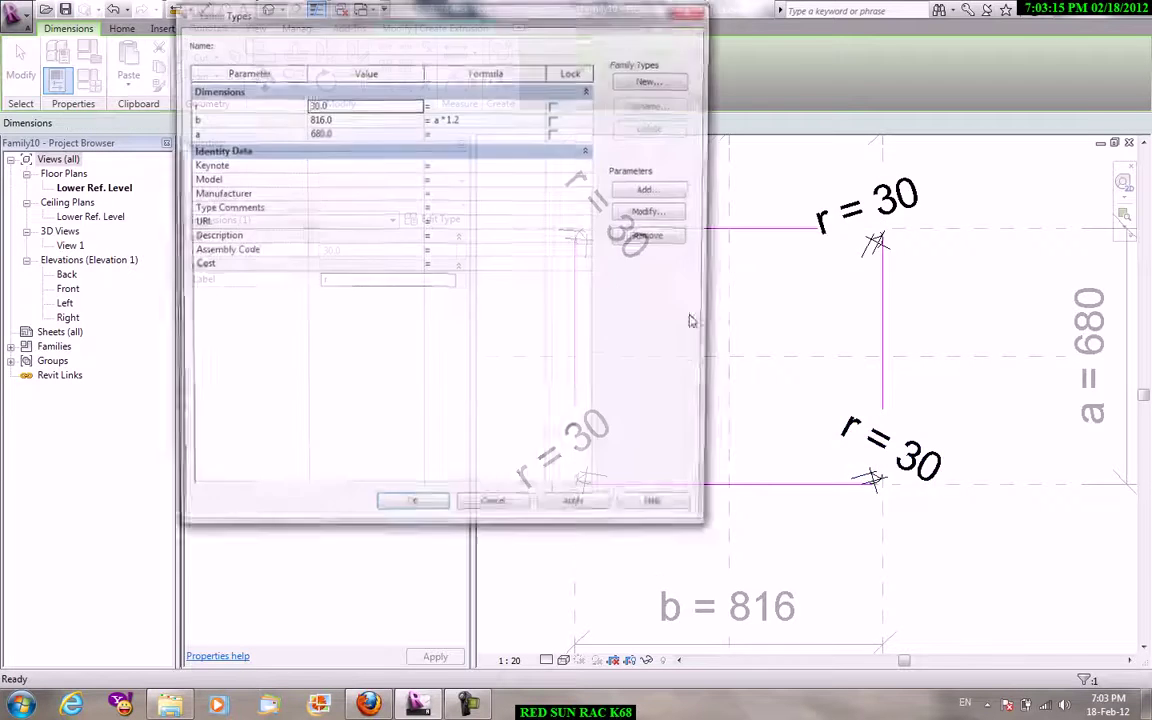
{"action": "left_click", "coordinate": [483, 104]}
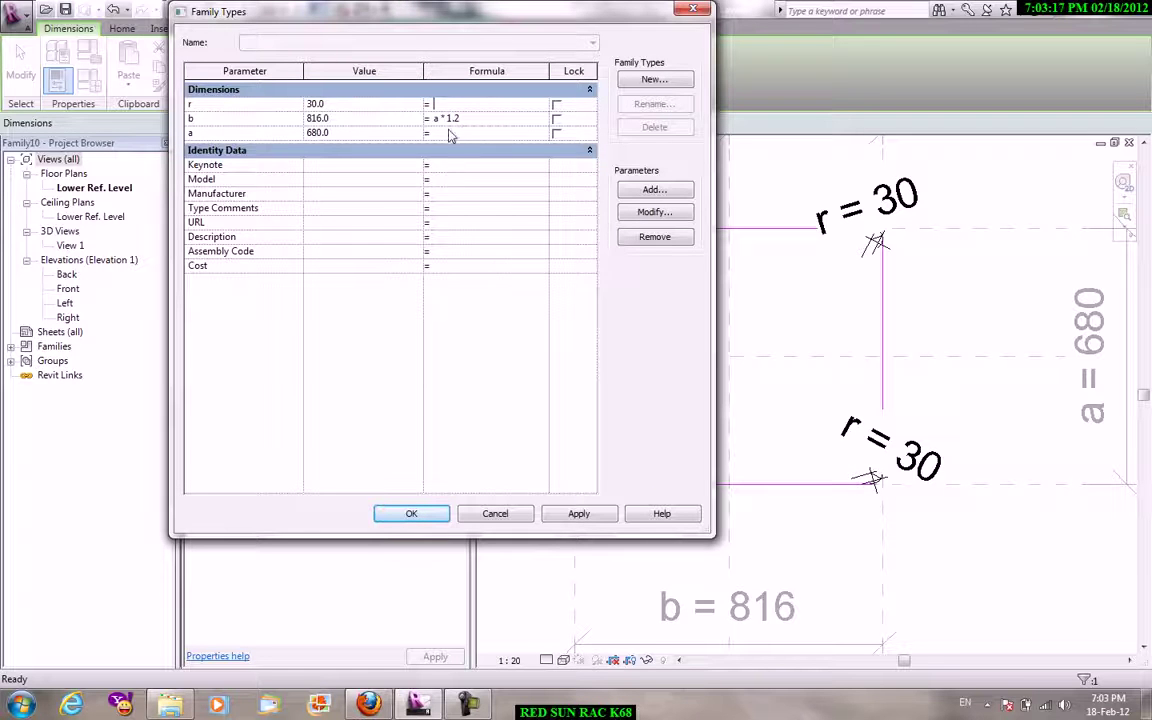
{"action": "left_click", "coordinate": [447, 90]}
{"action": "left_click", "coordinate": [449, 90]}
{"action": "type", "text": "a / 30"}
{"action": "left_click", "coordinate": [590, 516]}
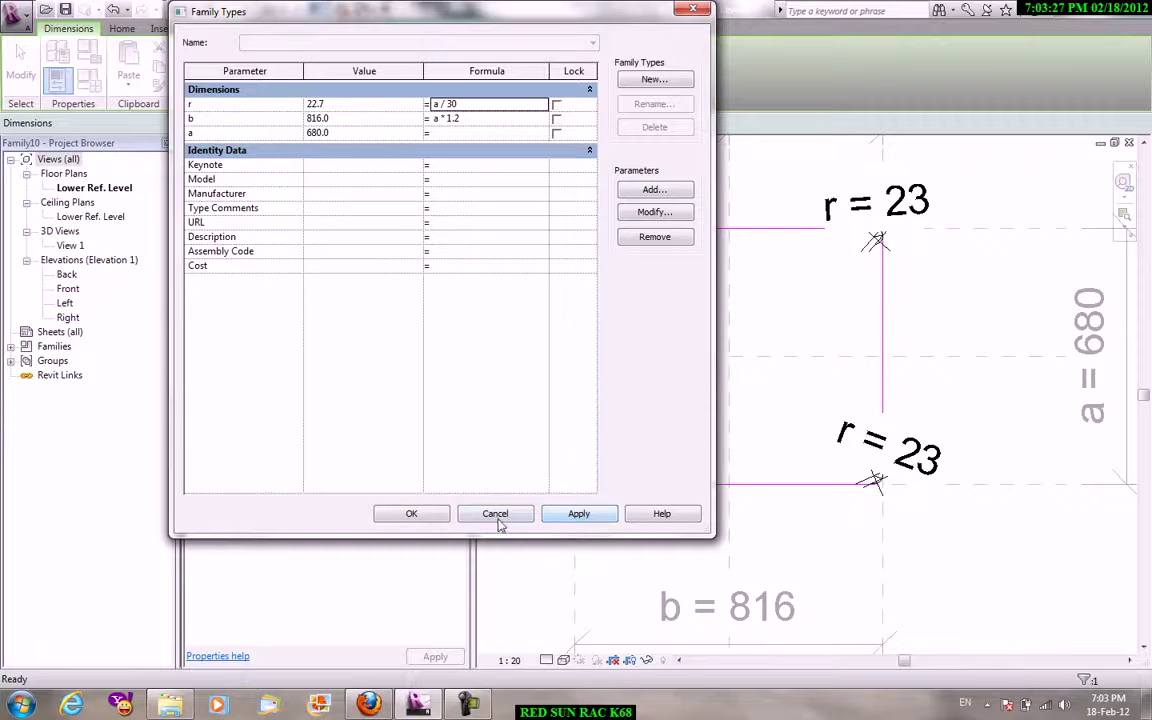
{"action": "left_click", "coordinate": [410, 514]}
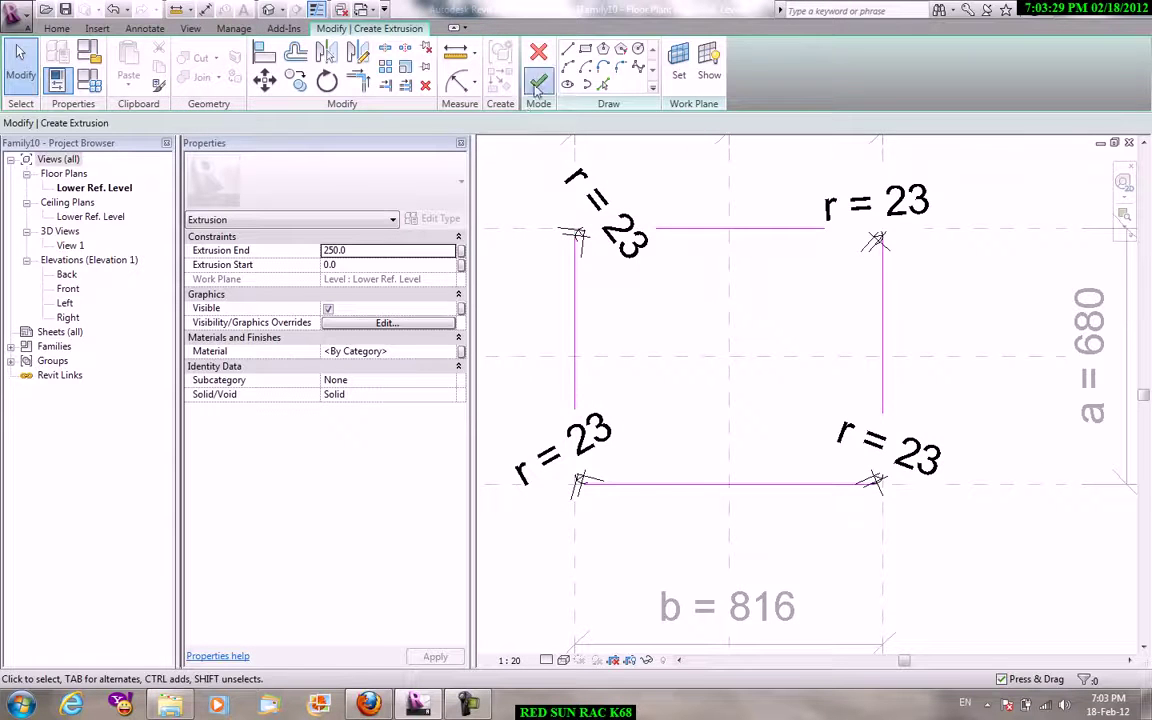
Finish the extrusion, align its top to Upper Ref. Level in Right elevation, and load Family10 into the project.
{"action": "left_click", "coordinate": [537, 85]}
{"action": "double_click", "coordinate": [66, 316]}
{"action": "left_click", "coordinate": [651, 486]}
{"action": "key", "text": "a"}
{"action": "key", "text": "l"}
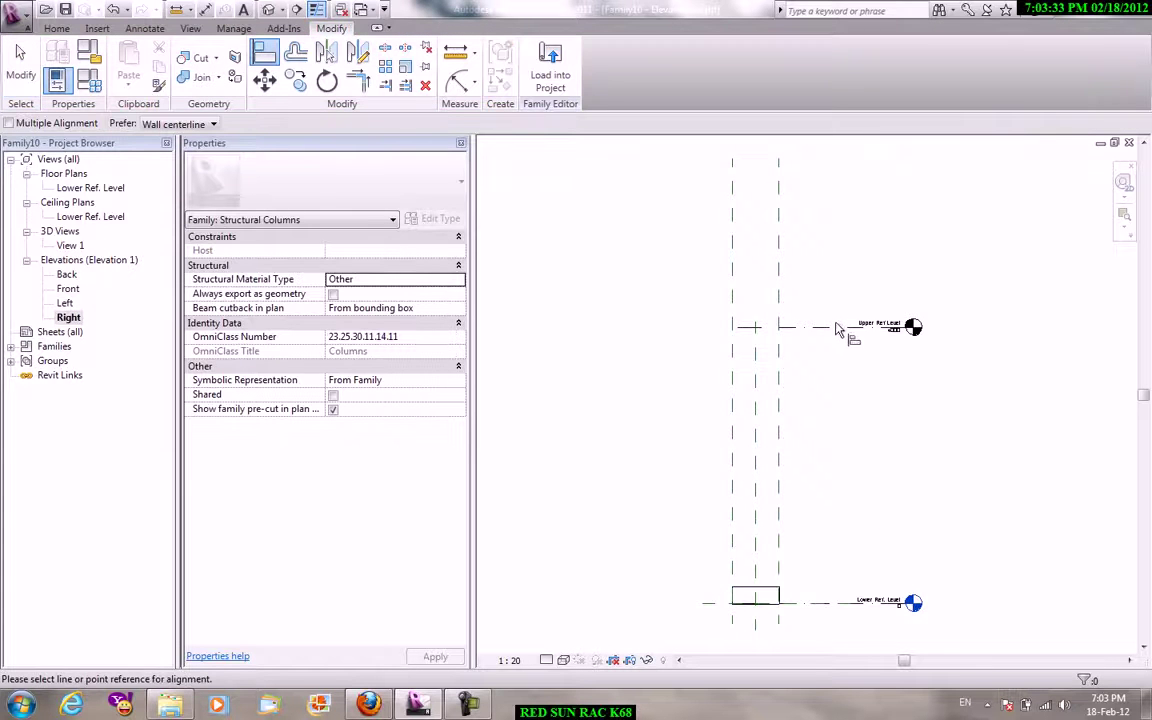
{"action": "left_click", "coordinate": [834, 327]}
{"action": "left_click", "coordinate": [757, 590]}
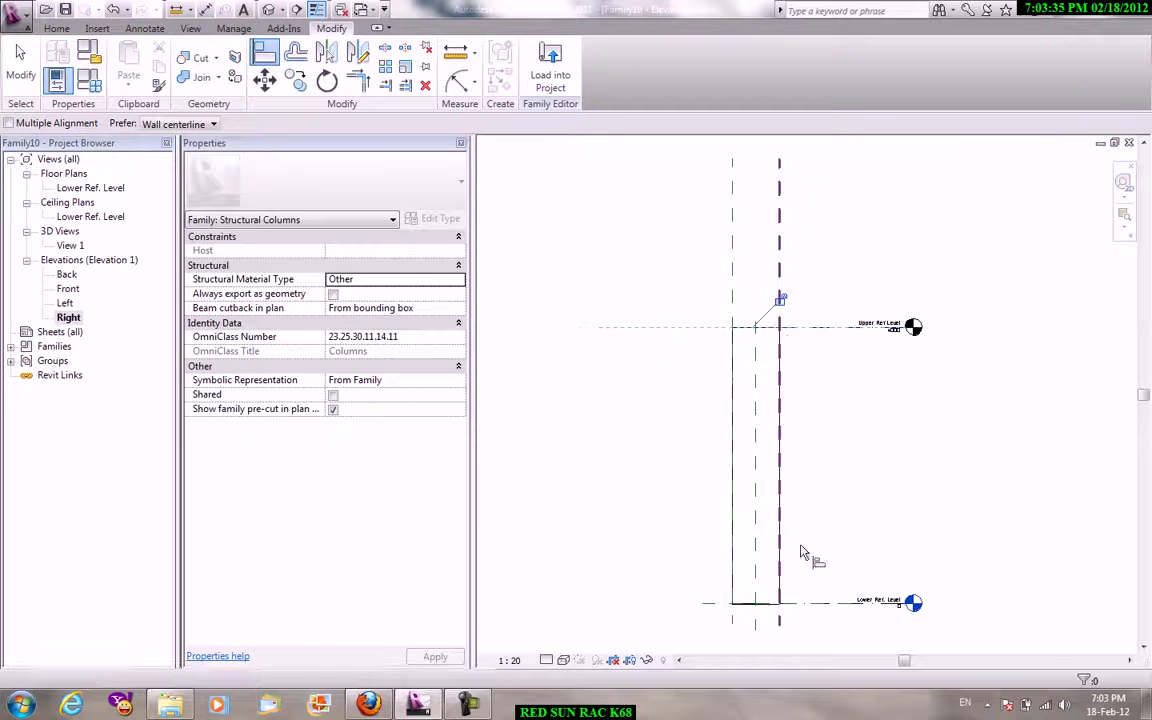
{"action": "right_click", "coordinate": [591, 251]}
{"action": "left_click", "coordinate": [638, 262]}
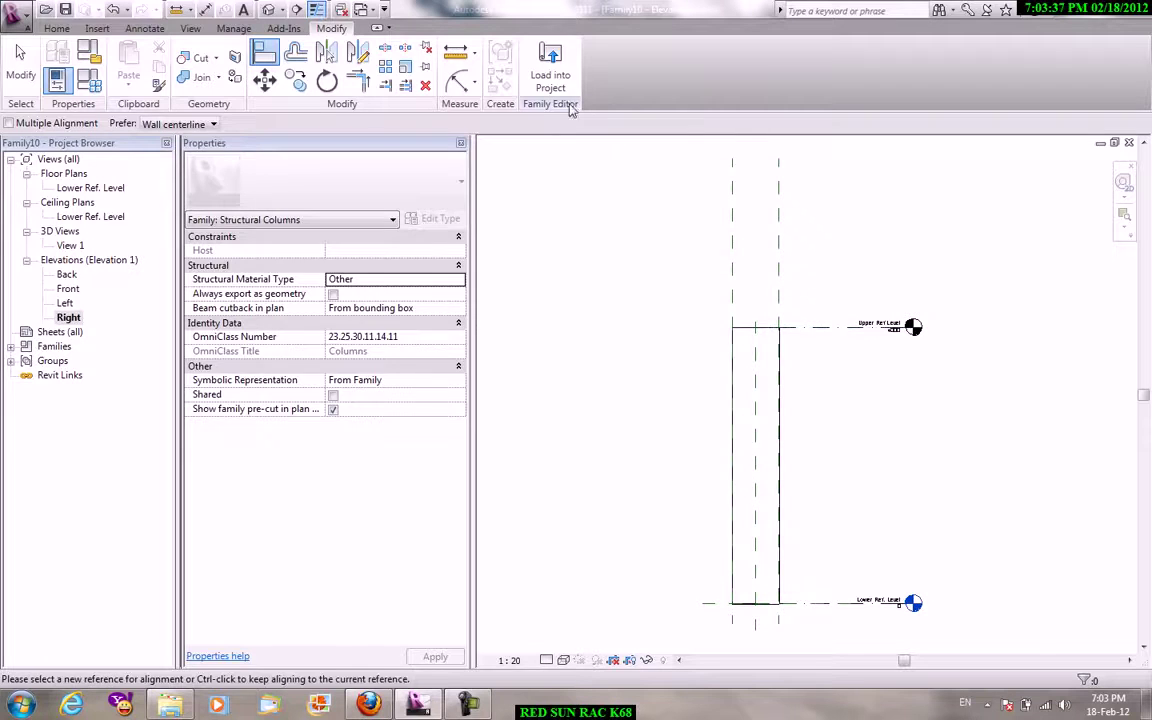
{"action": "left_click", "coordinate": [550, 70]}
{"action": "left_click", "coordinate": [535, 543]}
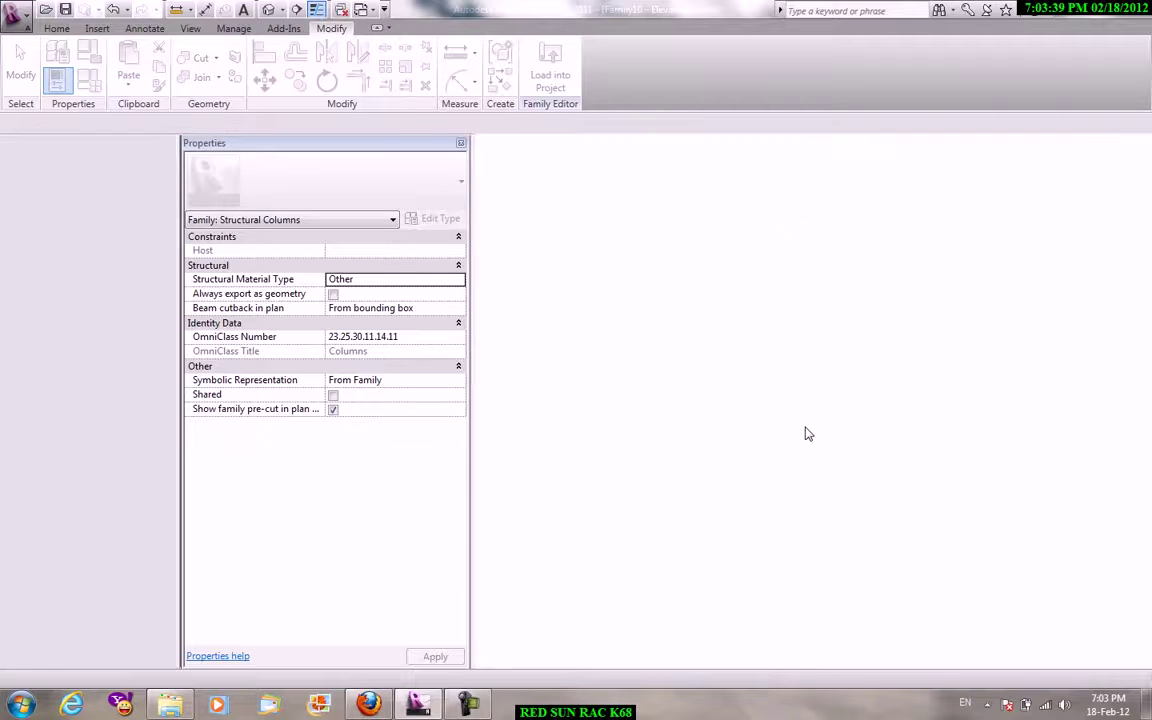
Cancel column placement and open the Default 3D View without saving.
{"action": "scroll", "coordinate": [840, 498], "scroll_direction": "up", "scroll_amount": 2}
{"action": "scroll", "coordinate": [617, 455], "scroll_direction": "up", "scroll_amount": 2}
{"action": "right_click", "coordinate": [727, 285]}
{"action": "right_click", "coordinate": [730, 265]}
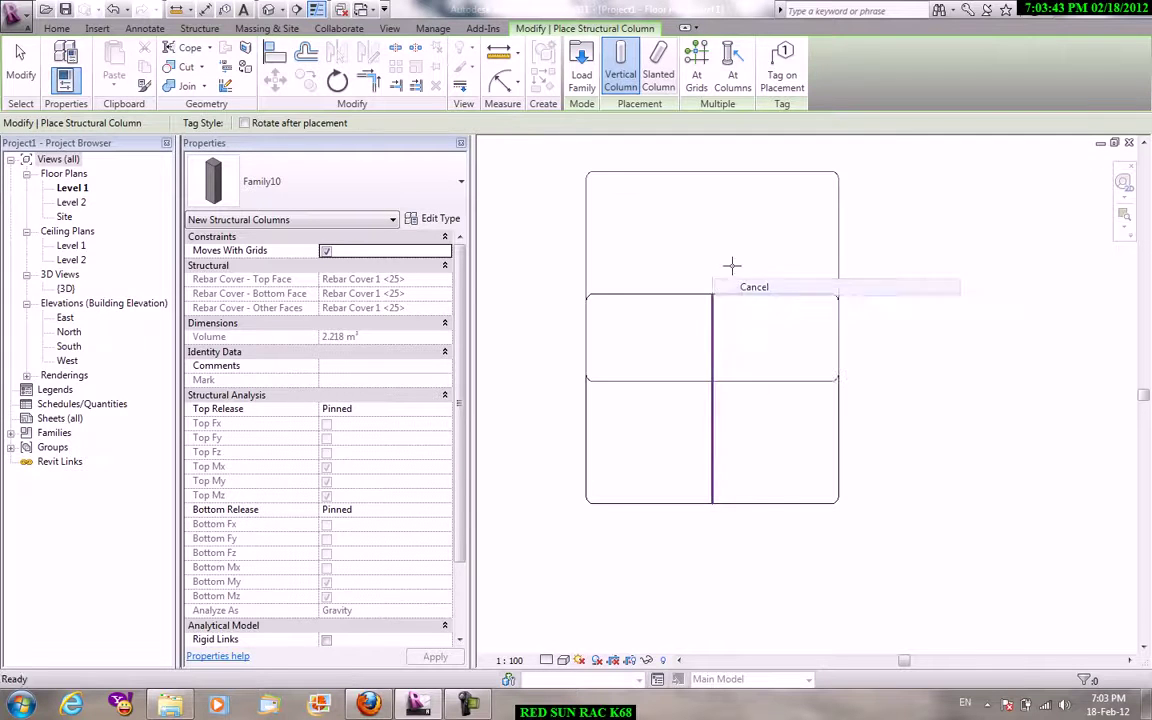
{"action": "left_click", "coordinate": [755, 265]}
{"action": "left_click", "coordinate": [392, 84]}
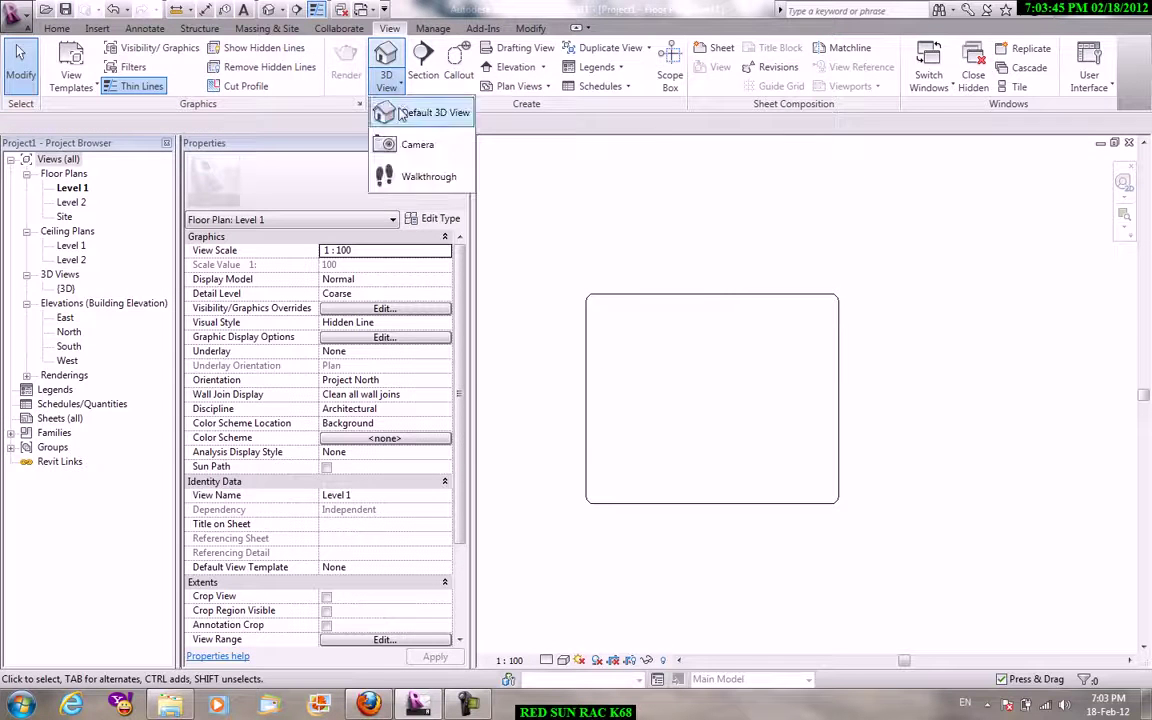
{"action": "left_click", "coordinate": [386, 111]}
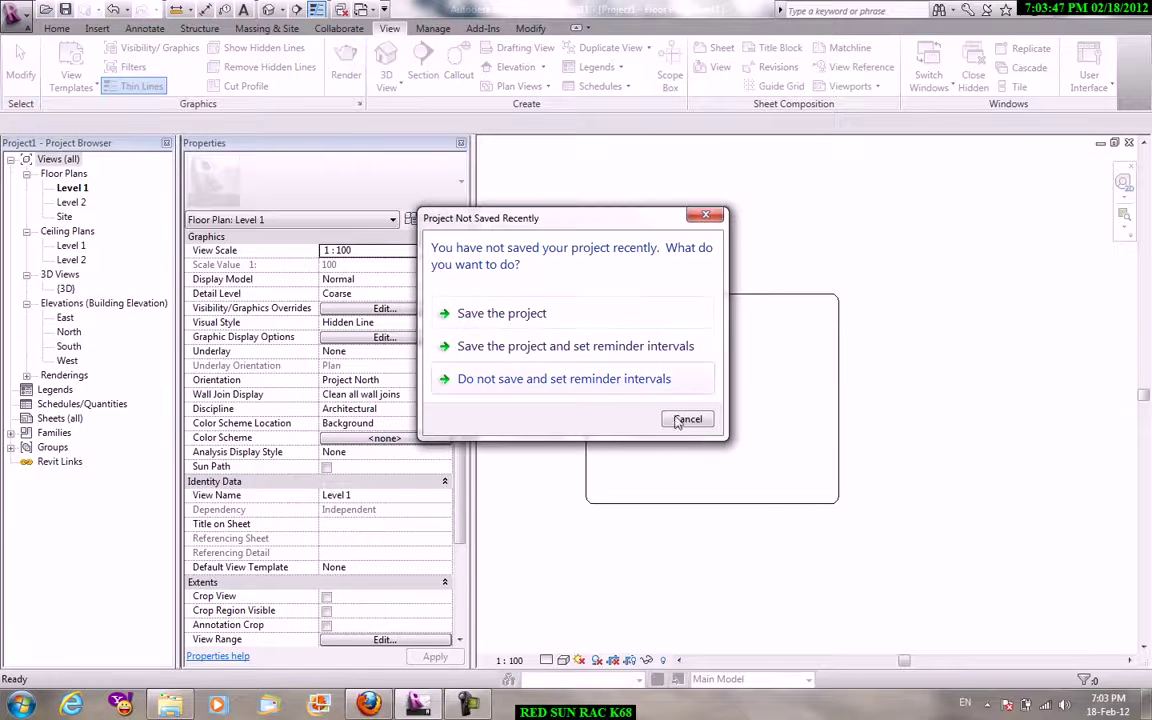
{"action": "left_click", "coordinate": [686, 419]}
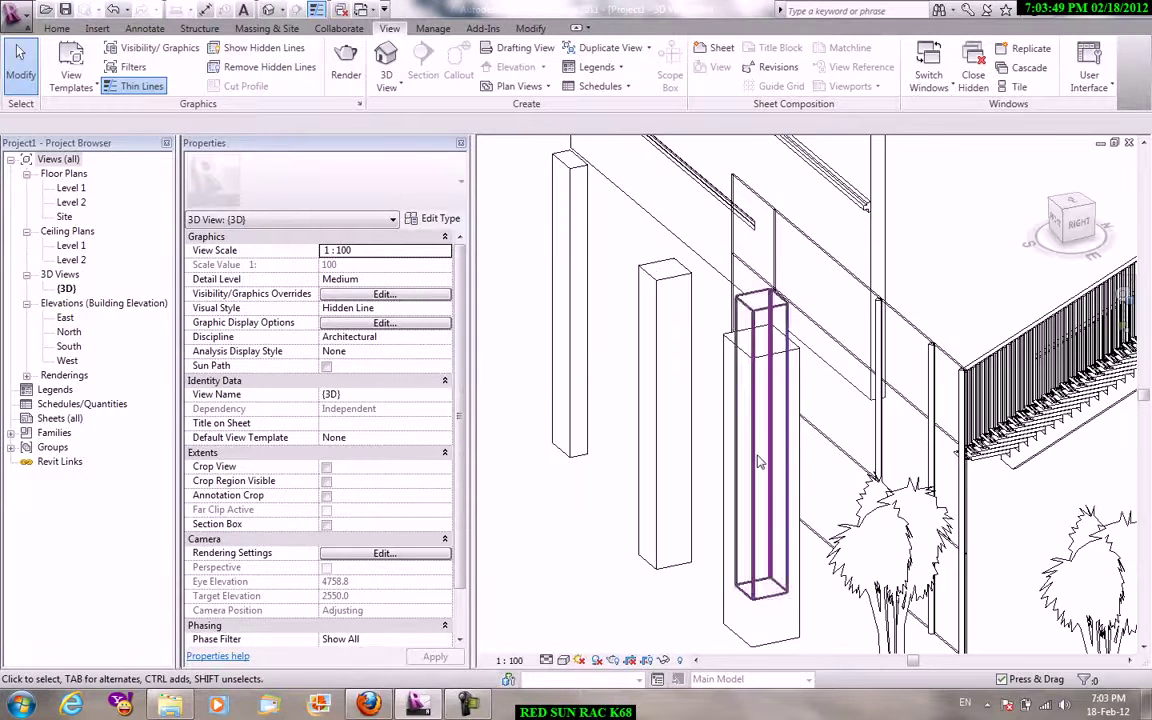
Display the column Shaded with Edges, then close the project to the Recent Files page.
{"action": "scroll", "coordinate": [764, 420], "scroll_direction": "up", "scroll_amount": 2}
{"action": "scroll", "coordinate": [762, 318], "scroll_direction": "up", "scroll_amount": 2}
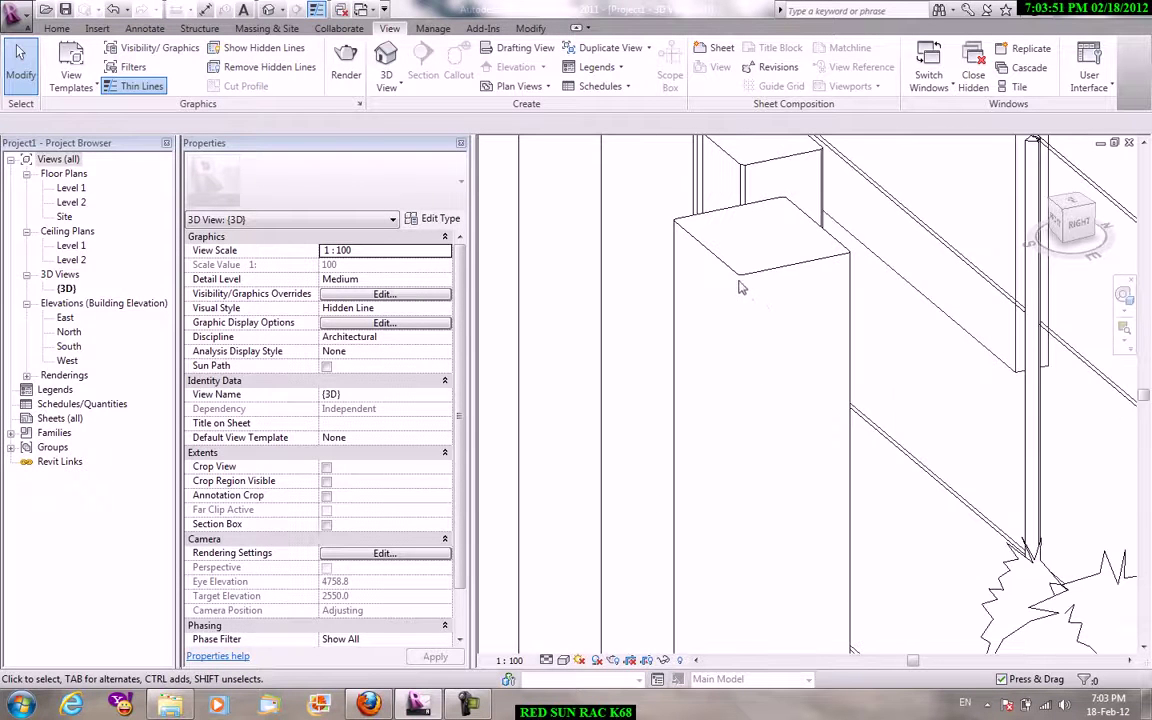
{"action": "left_click", "coordinate": [563, 660]}
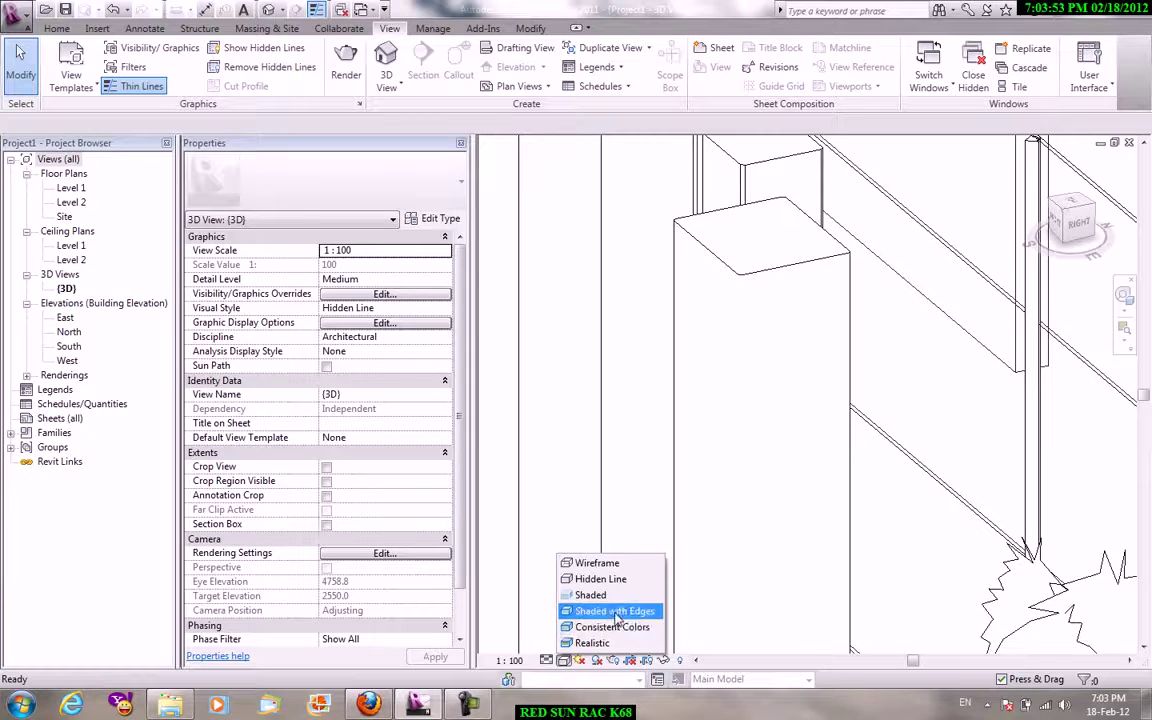
{"action": "left_click", "coordinate": [612, 607]}
{"action": "scroll", "coordinate": [720, 300], "scroll_direction": "up", "scroll_amount": 1}
{"action": "scroll", "coordinate": [740, 296], "scroll_direction": "up", "scroll_amount": 2}
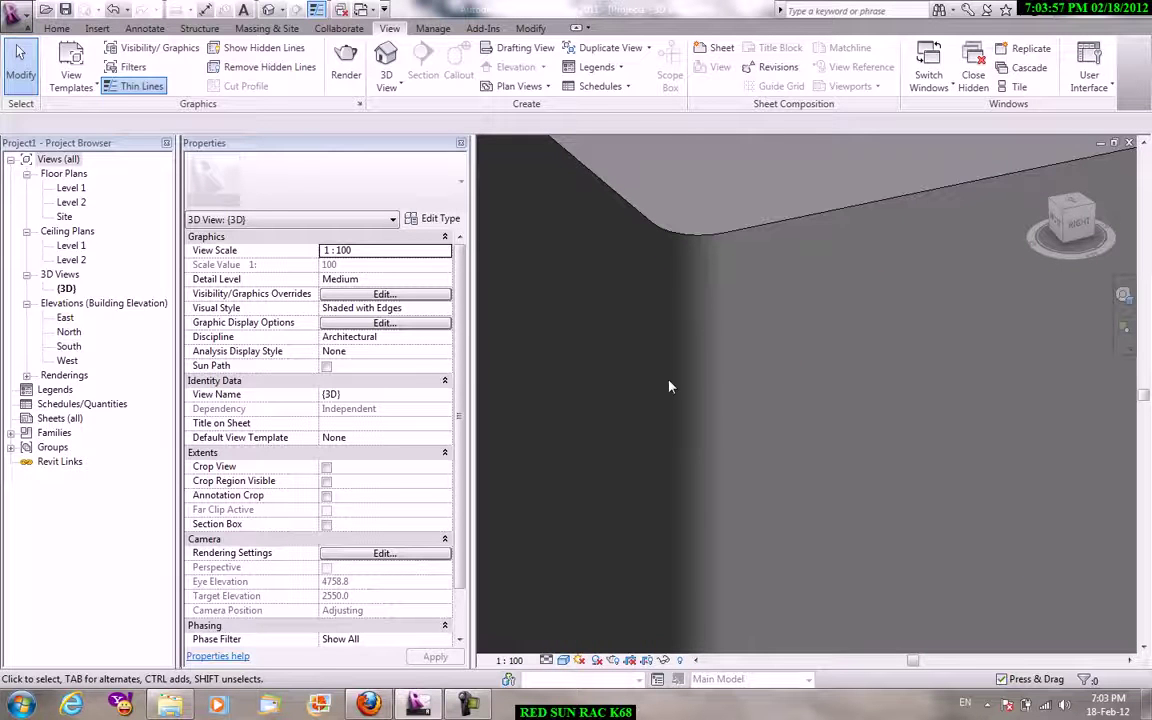
{"action": "scroll", "coordinate": [669, 386], "scroll_direction": "down", "scroll_amount": 1}
{"action": "scroll", "coordinate": [823, 391], "scroll_direction": "down", "scroll_amount": 2}
{"action": "scroll", "coordinate": [866, 471], "scroll_direction": "down", "scroll_amount": 2}
{"action": "middle_click_drag", "start_coordinate": [866, 471], "coordinate": [800, 474]}
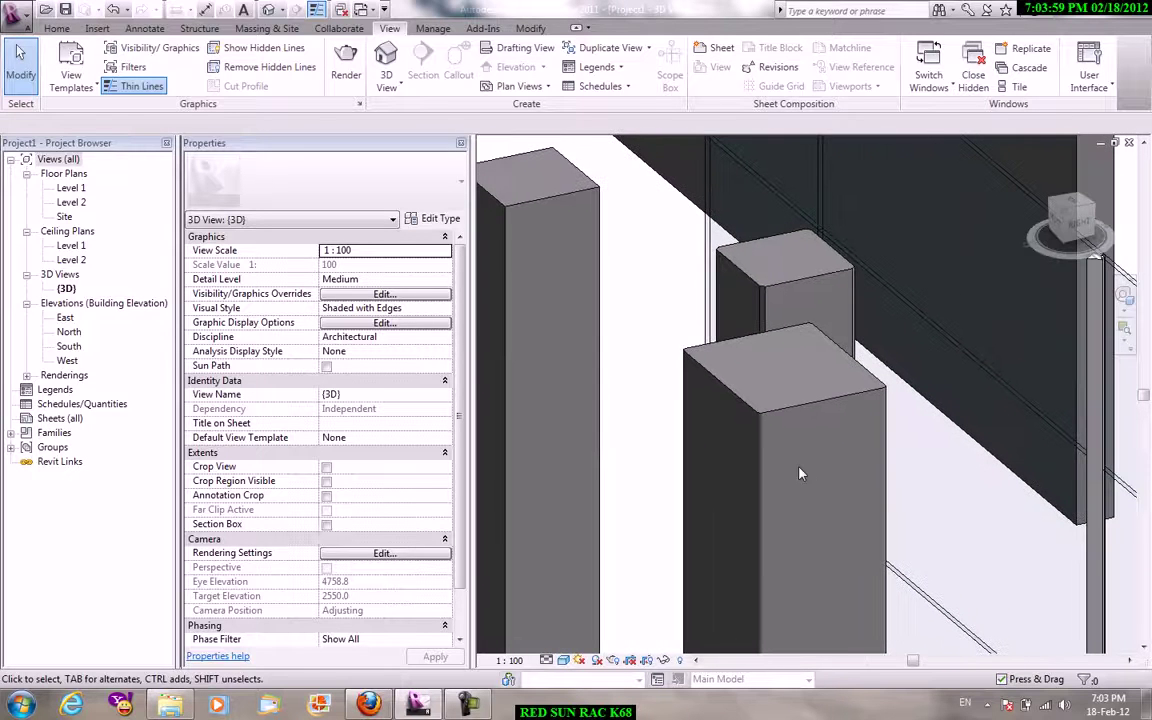
{"action": "key", "text": "alt+F4"}
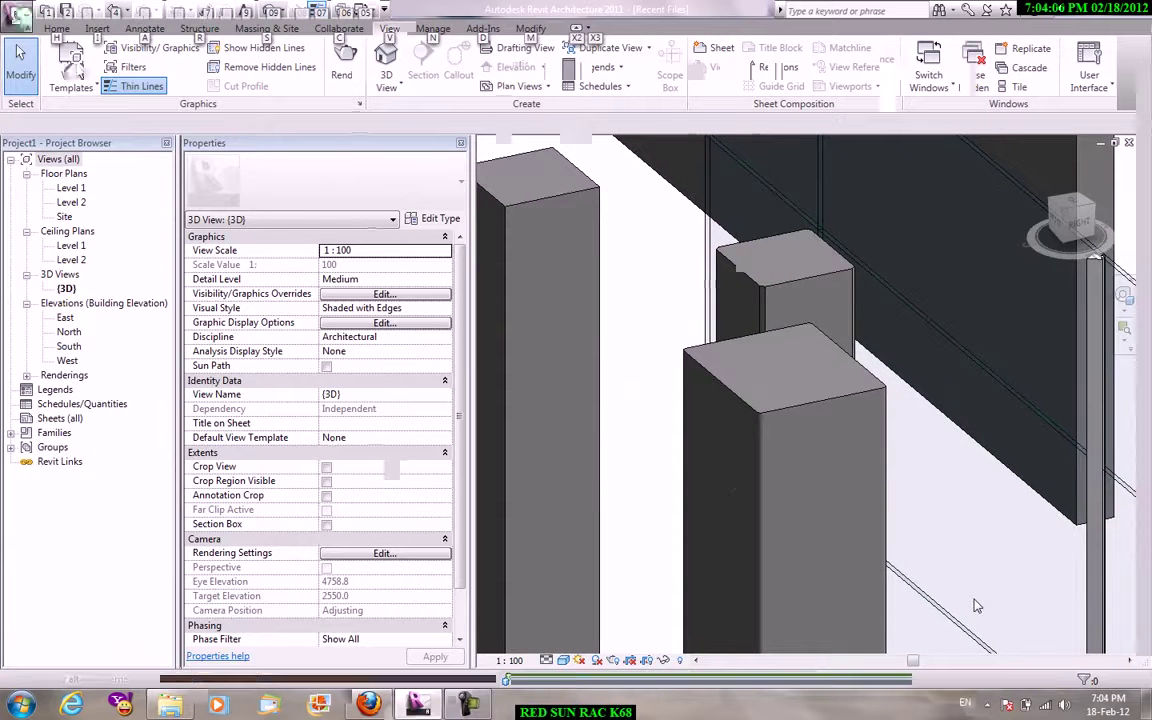
{"action": "key", "text": "f"}
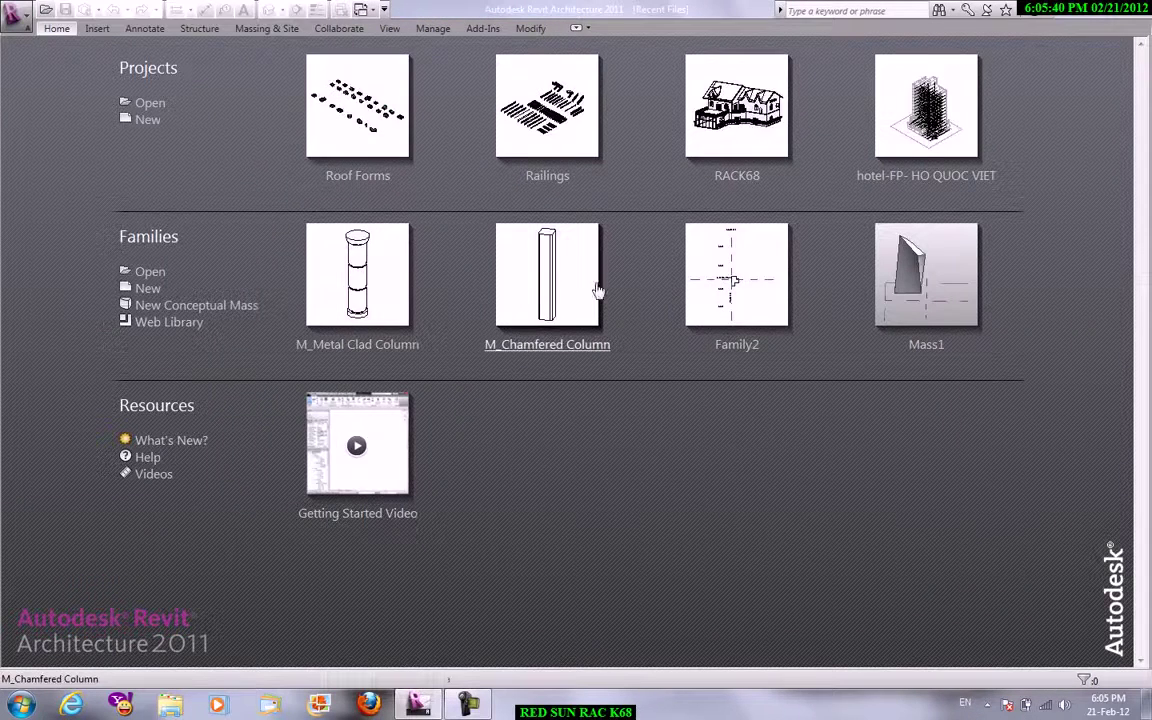
Pick the Metric Door template from the Metric Templates and open it as a new family.
{"action": "left_click_drag", "start_coordinate": [480, 170], "coordinate": [482, 116]}
{"action": "left_click_drag", "start_coordinate": [360, 408], "coordinate": [362, 409]}
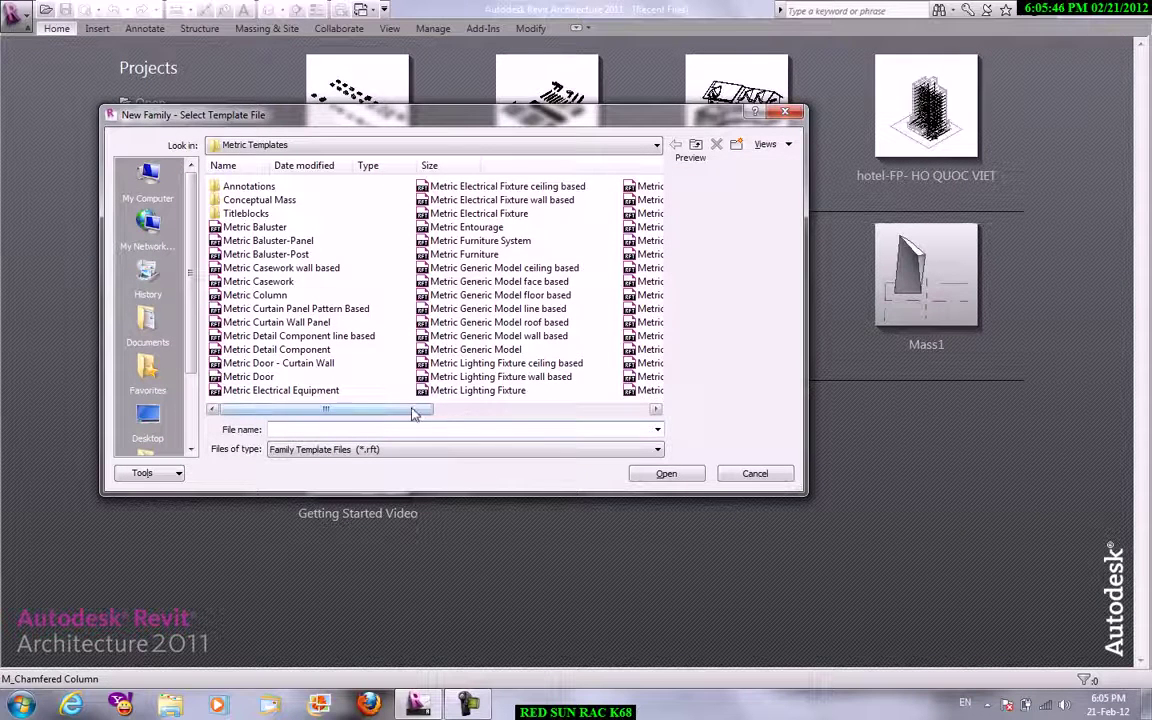
{"action": "left_click", "coordinate": [468, 254]}
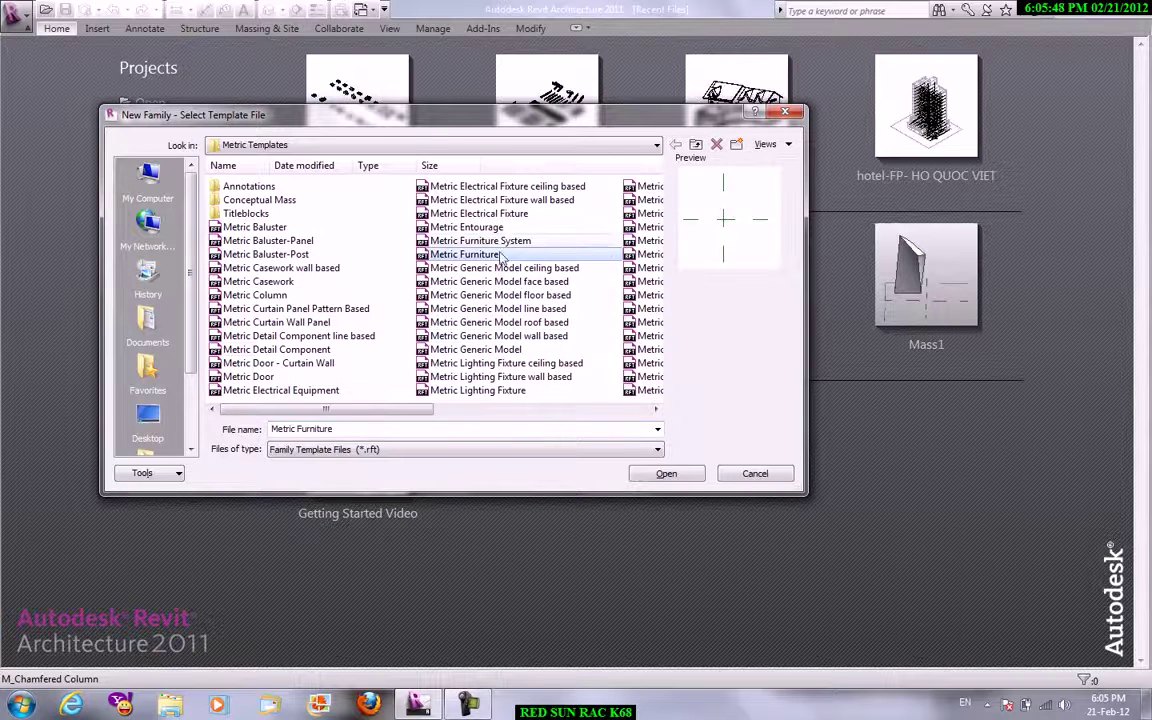
{"action": "left_click", "coordinate": [256, 379]}
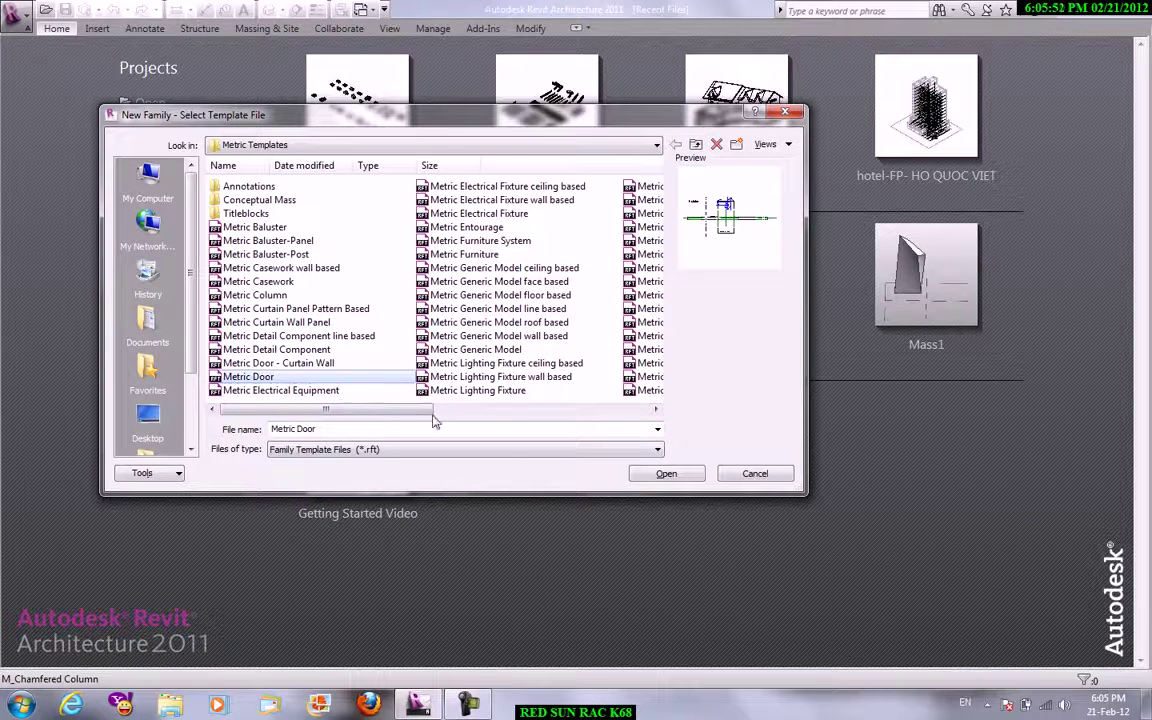
{"action": "left_click_drag", "start_coordinate": [433, 410], "coordinate": [660, 412]}
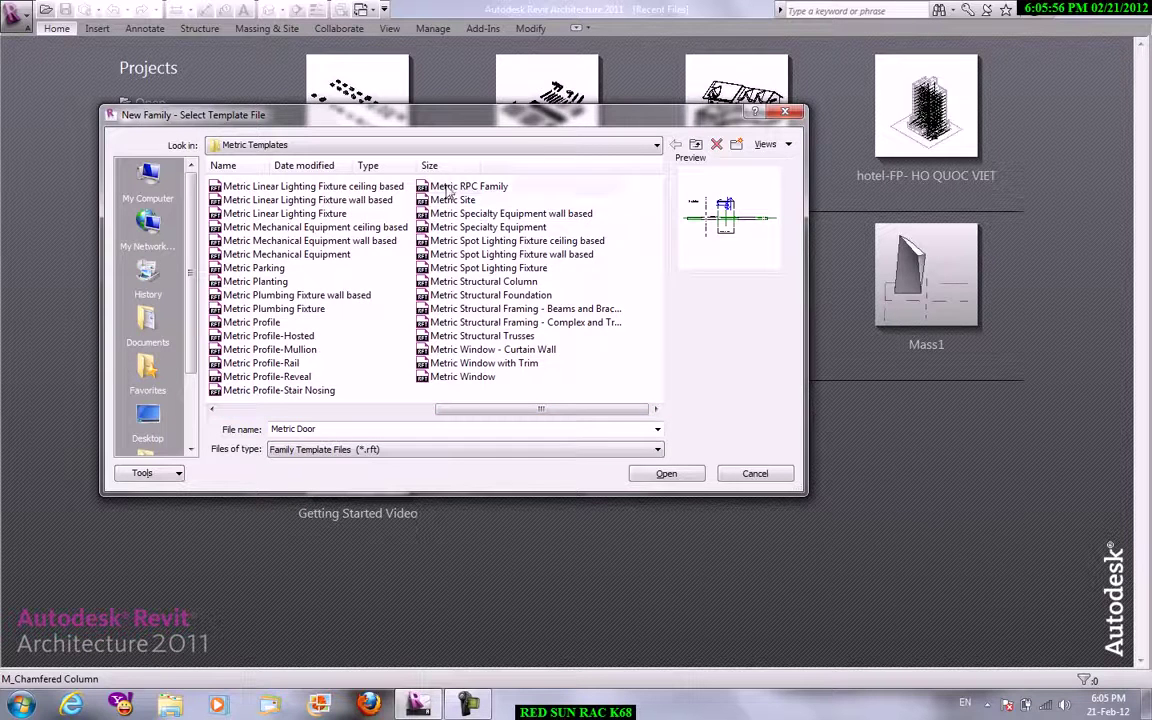
{"action": "left_click_drag", "start_coordinate": [603, 417], "coordinate": [385, 414]}
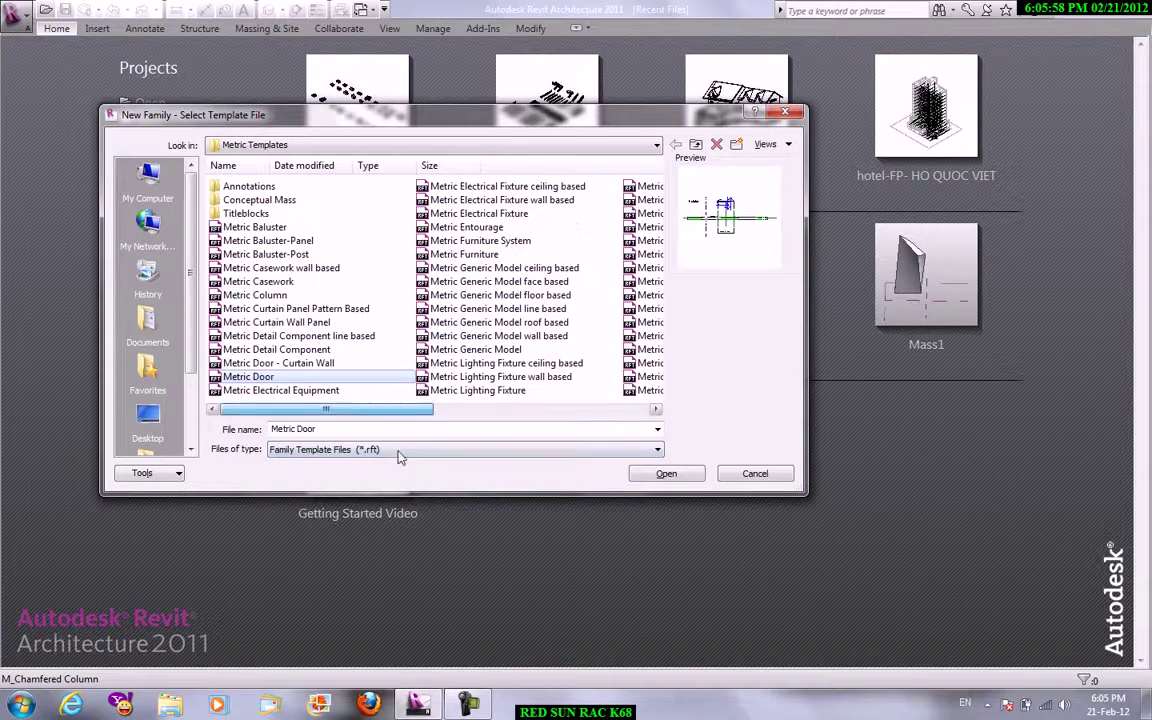
{"action": "left_click", "coordinate": [658, 475]}
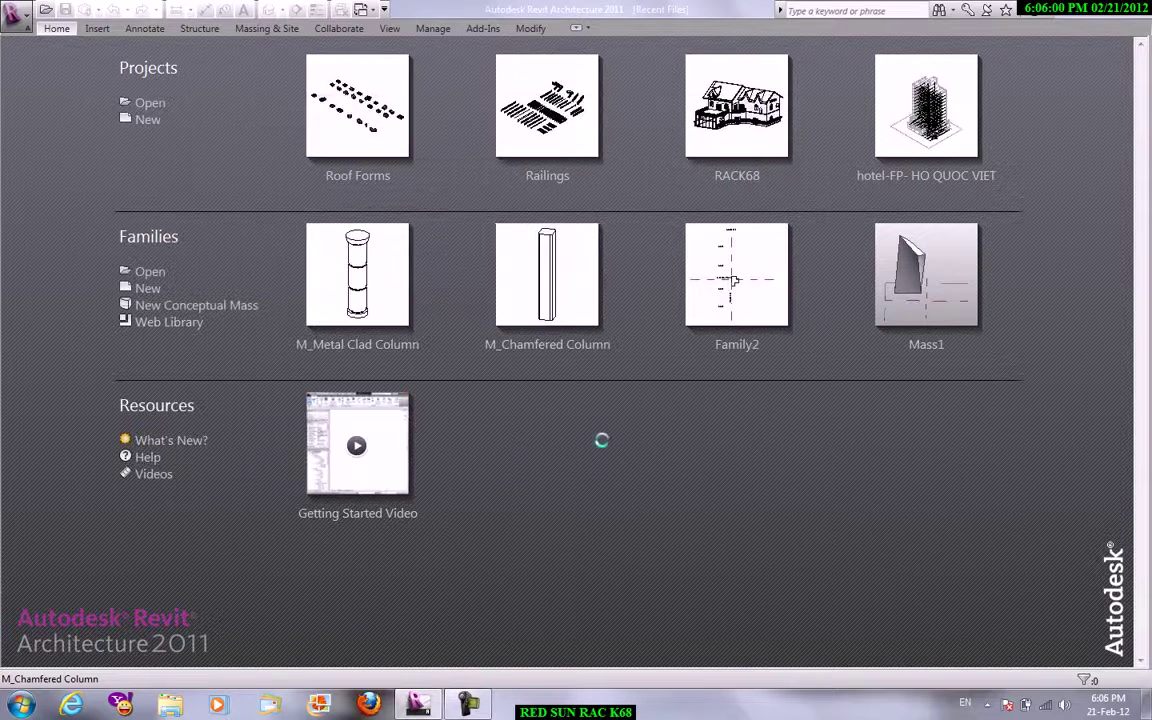
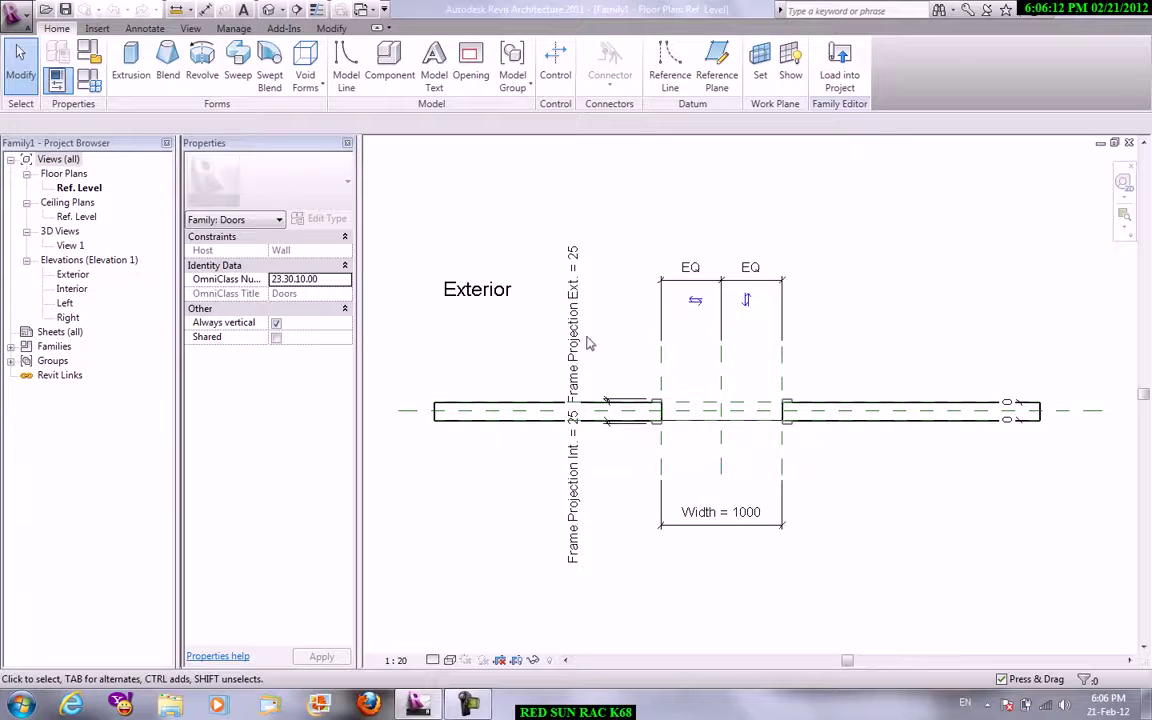
Create a default 3D view of the door family and move the Frame Projection dimensions clear of the wall.
{"action": "left_click", "coordinate": [190, 28]}
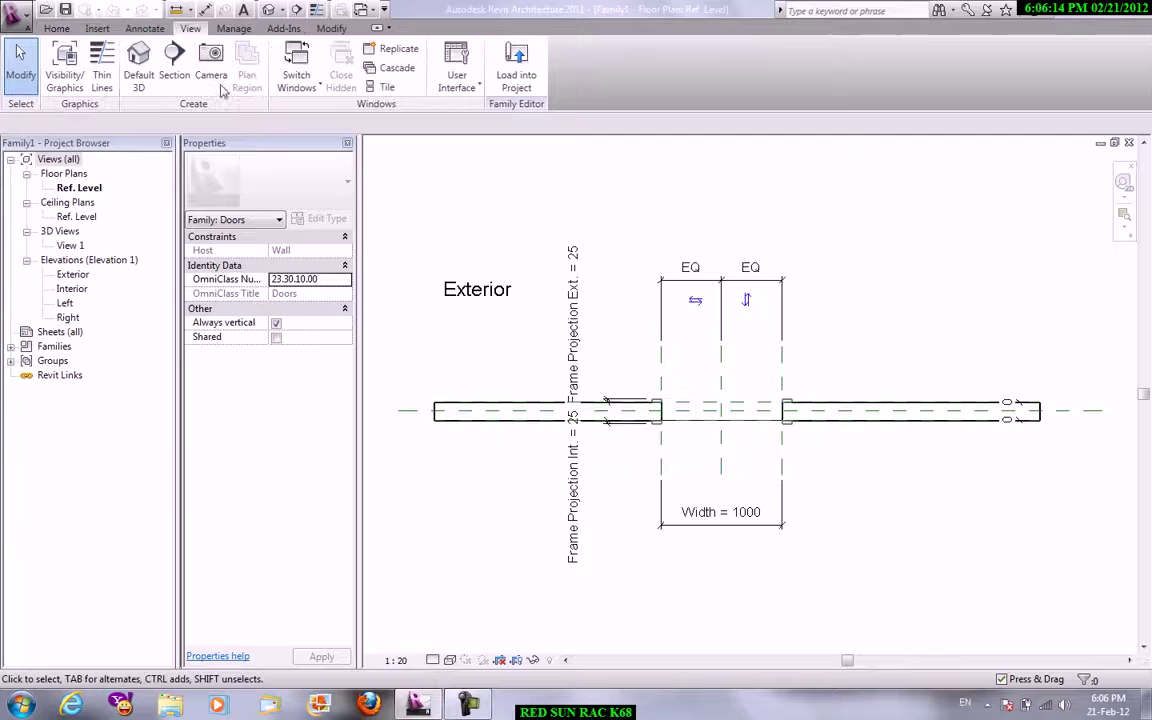
{"action": "left_click", "coordinate": [138, 65]}
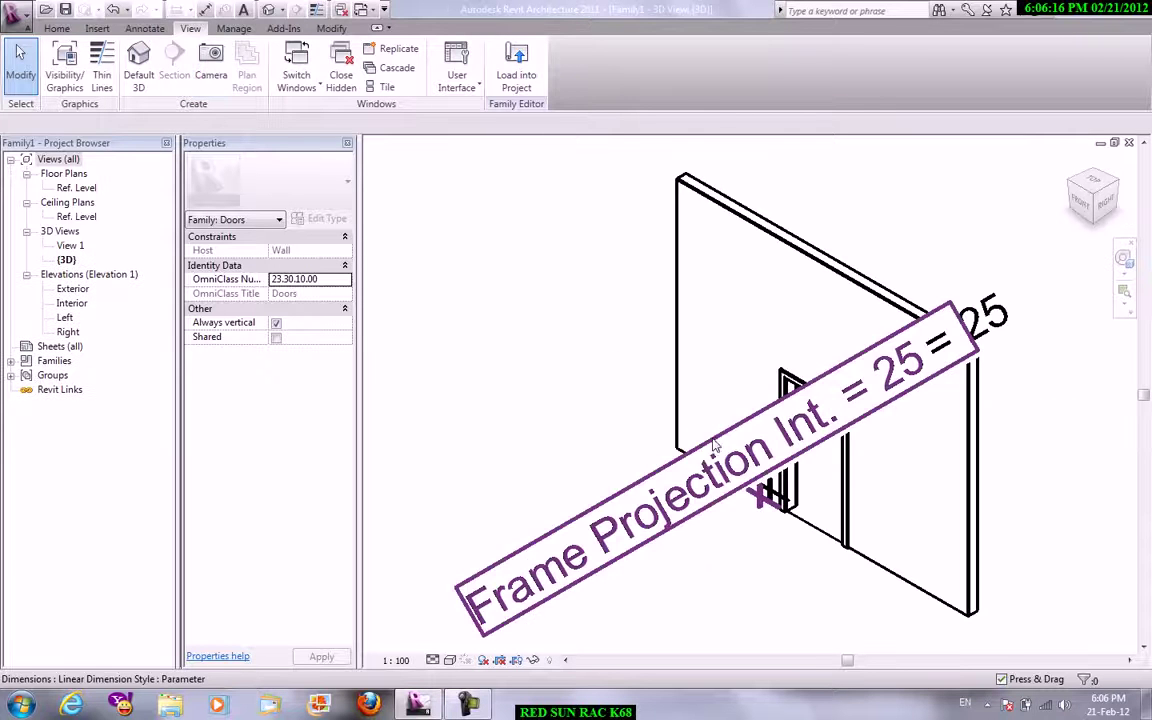
{"action": "left_click_drag", "start_coordinate": [817, 541], "coordinate": [1000, 633]}
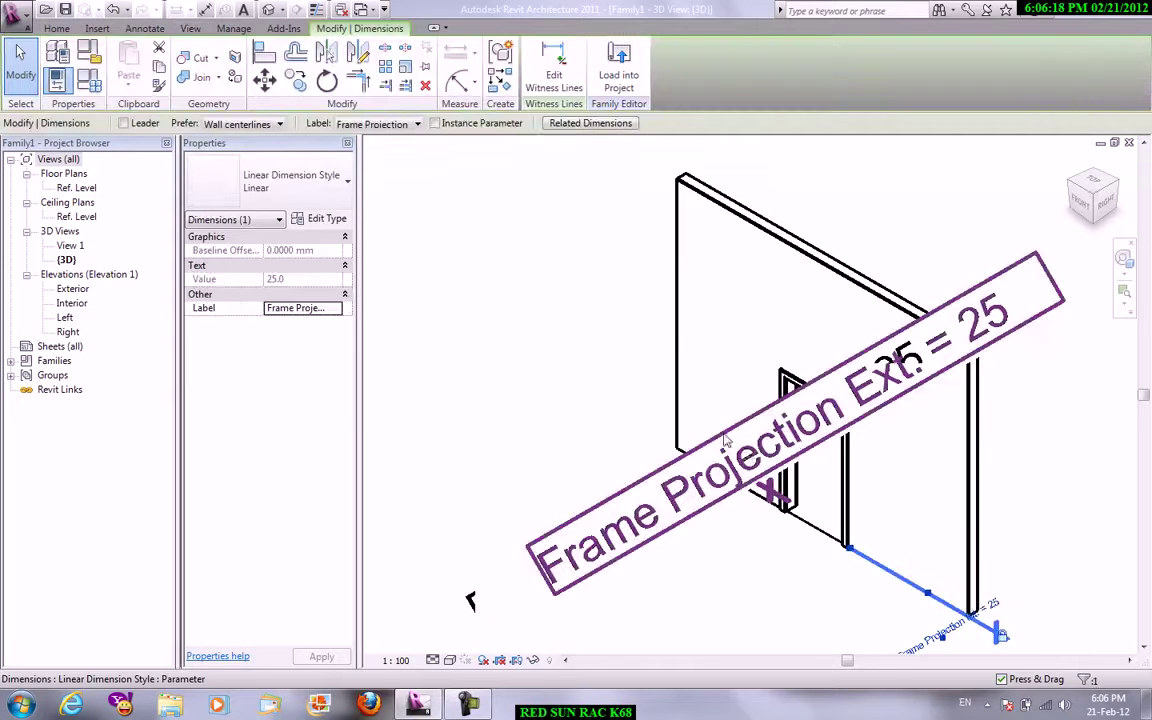
{"action": "left_click_drag", "start_coordinate": [760, 480], "coordinate": [520, 347]}
{"action": "left_click", "coordinate": [629, 527]}
{"action": "scroll", "coordinate": [629, 527], "scroll_direction": "up", "scroll_amount": 2}
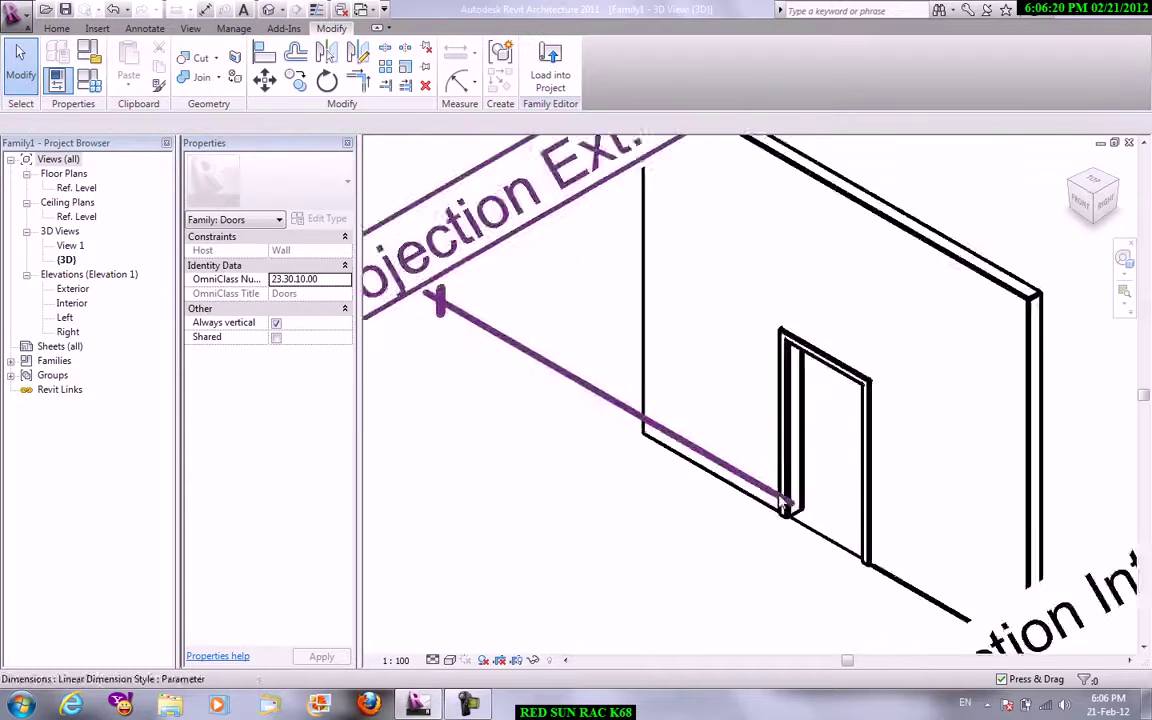
{"action": "middle_click_drag", "start_coordinate": [607, 568], "coordinate": [517, 530]}
{"action": "scroll", "coordinate": [652, 508], "scroll_direction": "up", "scroll_amount": 2}
{"action": "scroll", "coordinate": [652, 508], "scroll_direction": "down", "scroll_amount": 2}
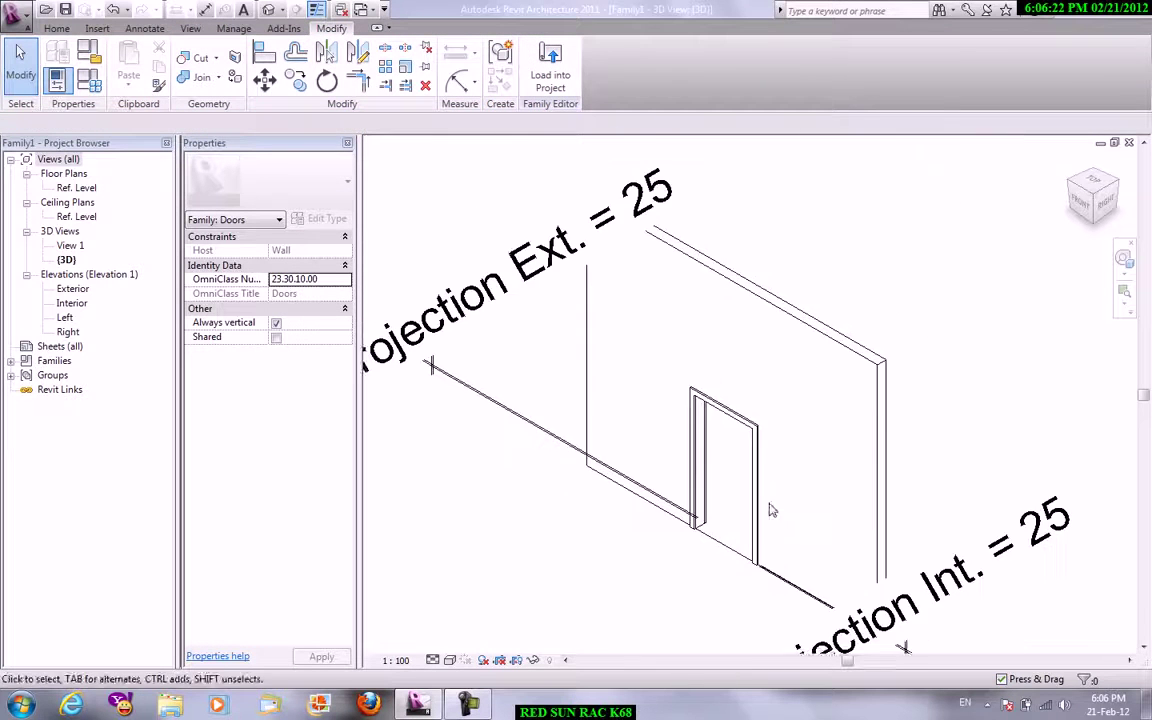
Return to the Ref. Level floor plan.
{"action": "double_click", "coordinate": [76, 188]}
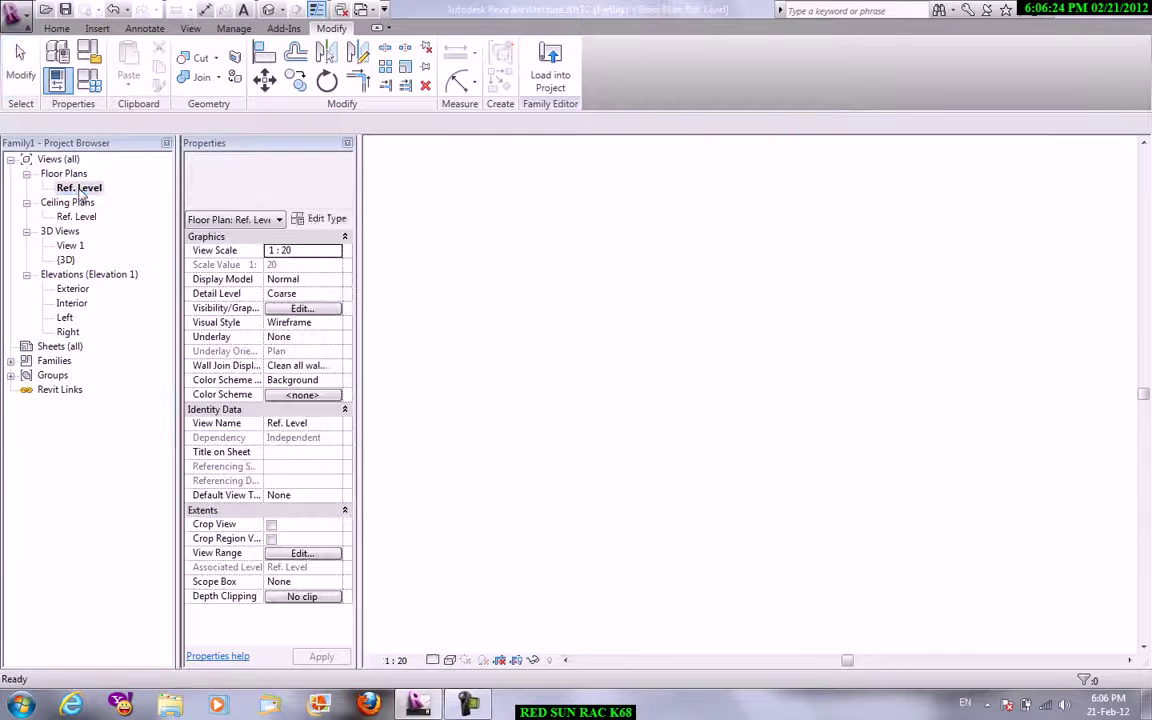
{"action": "scroll", "coordinate": [780, 432], "scroll_direction": "up", "scroll_amount": 2}
{"action": "middle_click_drag", "start_coordinate": [780, 432], "coordinate": [780, 430]}
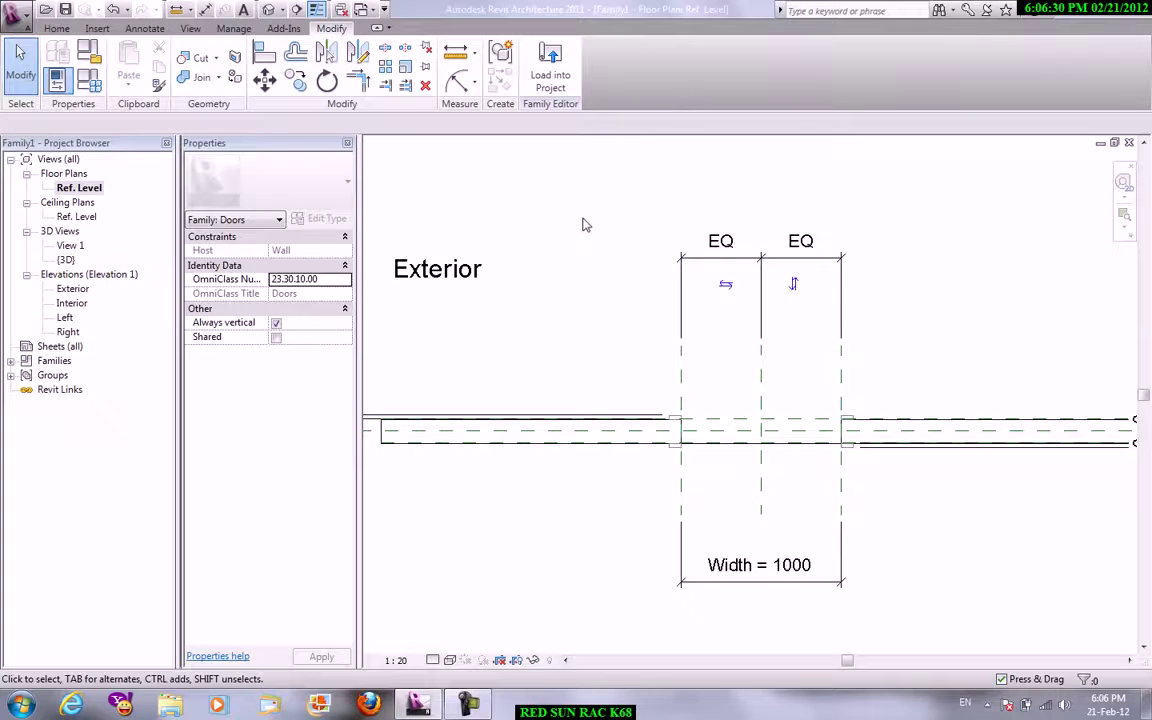
Draw a horizontal reference plane above the wall with RP.
{"action": "key", "text": "r"}
{"action": "key", "text": "p"}
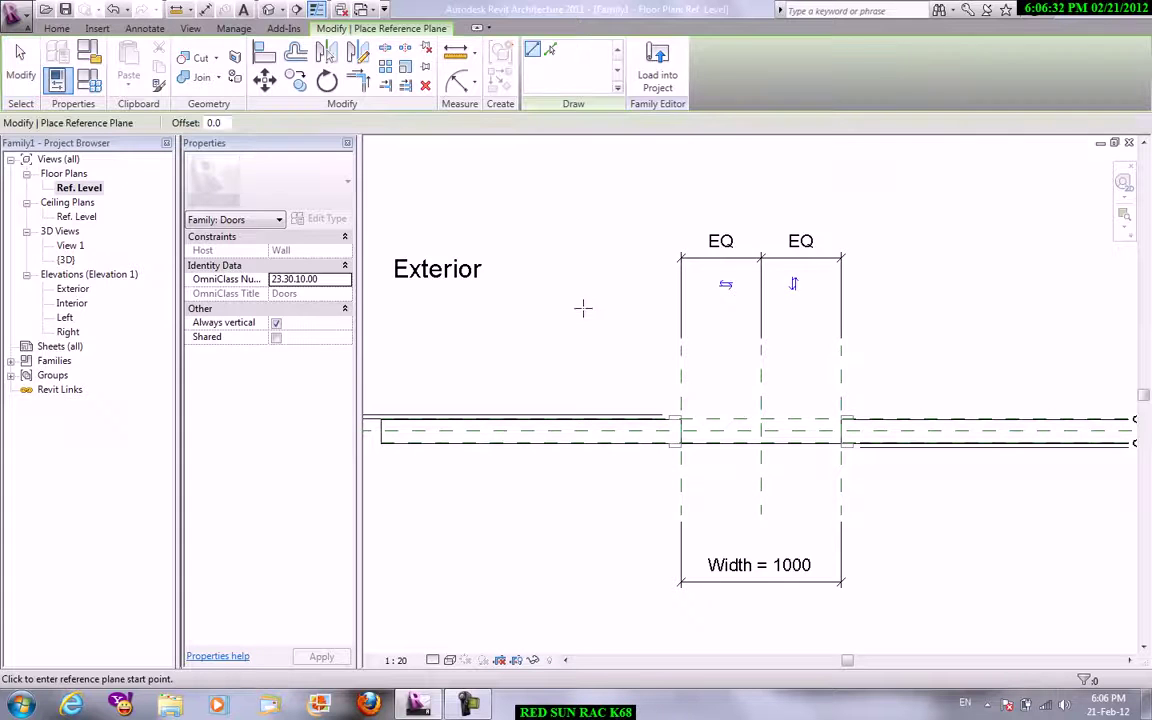
{"action": "left_click", "coordinate": [581, 306]}
{"action": "left_click", "coordinate": [1011, 306]}
{"action": "right_click", "coordinate": [590, 240]}
{"action": "left_click", "coordinate": [600, 252]}
{"action": "right_click", "coordinate": [596, 240]}
{"action": "left_click", "coordinate": [605, 252]}
{"action": "scroll", "coordinate": [926, 412], "scroll_direction": "up", "scroll_amount": 1}
{"action": "middle_click_drag", "start_coordinate": [926, 412], "coordinate": [882, 411]}
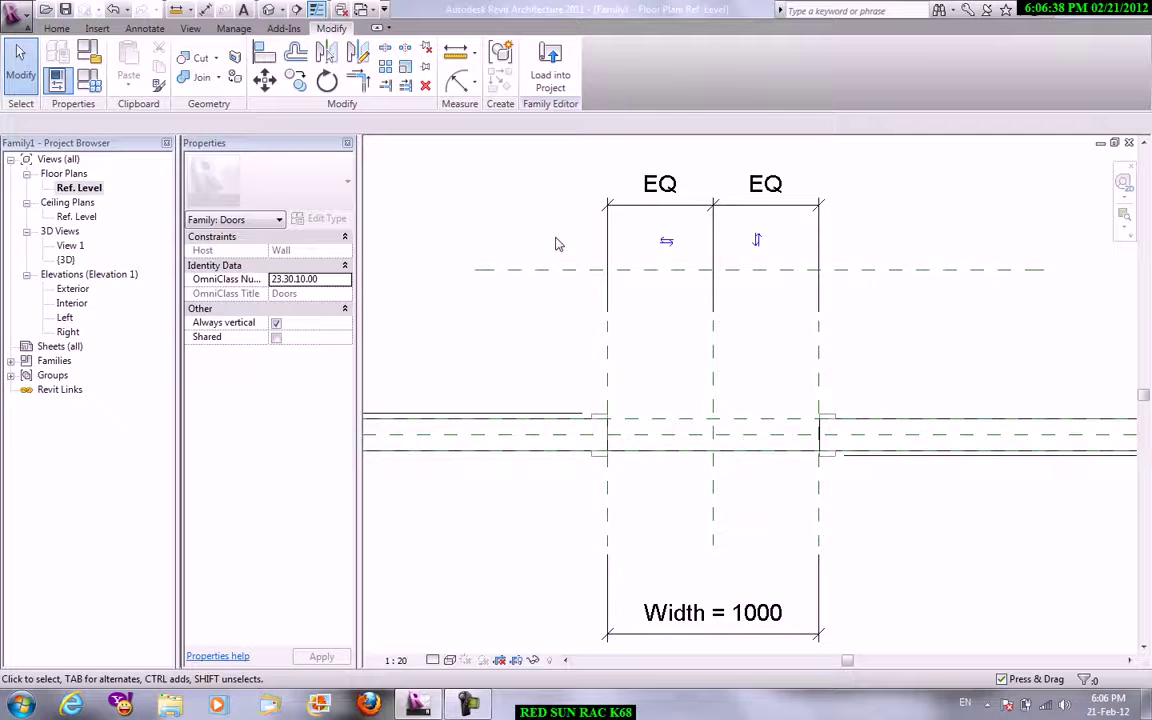
Start a second reference plane, then cancel it unfinished.
{"action": "key", "text": "r"}
{"action": "key", "text": "p"}
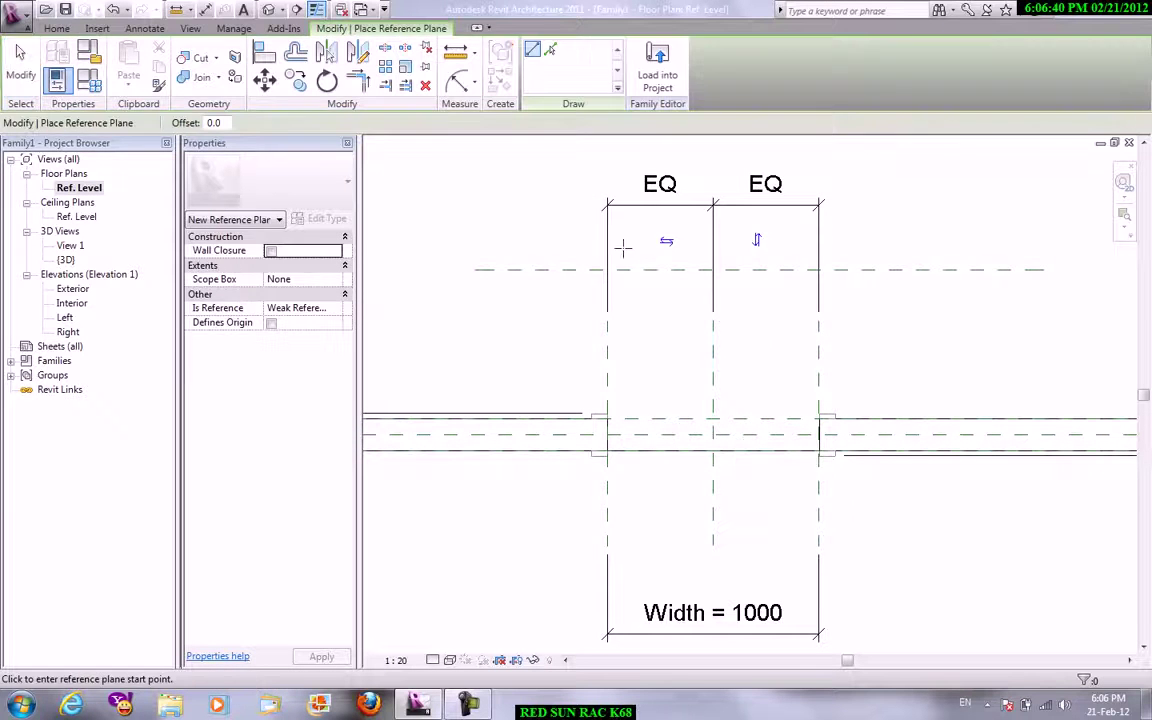
{"action": "left_click", "coordinate": [614, 240]}
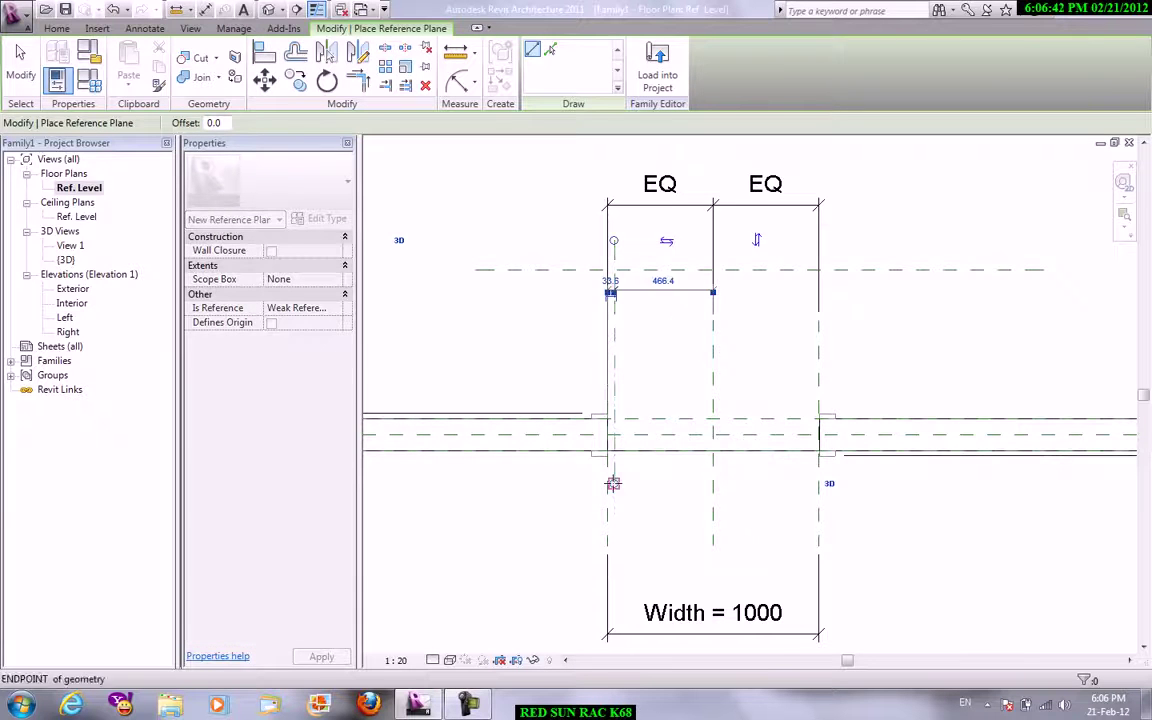
{"action": "right_click", "coordinate": [557, 345]}
{"action": "left_click", "coordinate": [597, 353]}
{"action": "key", "text": "Escape"}
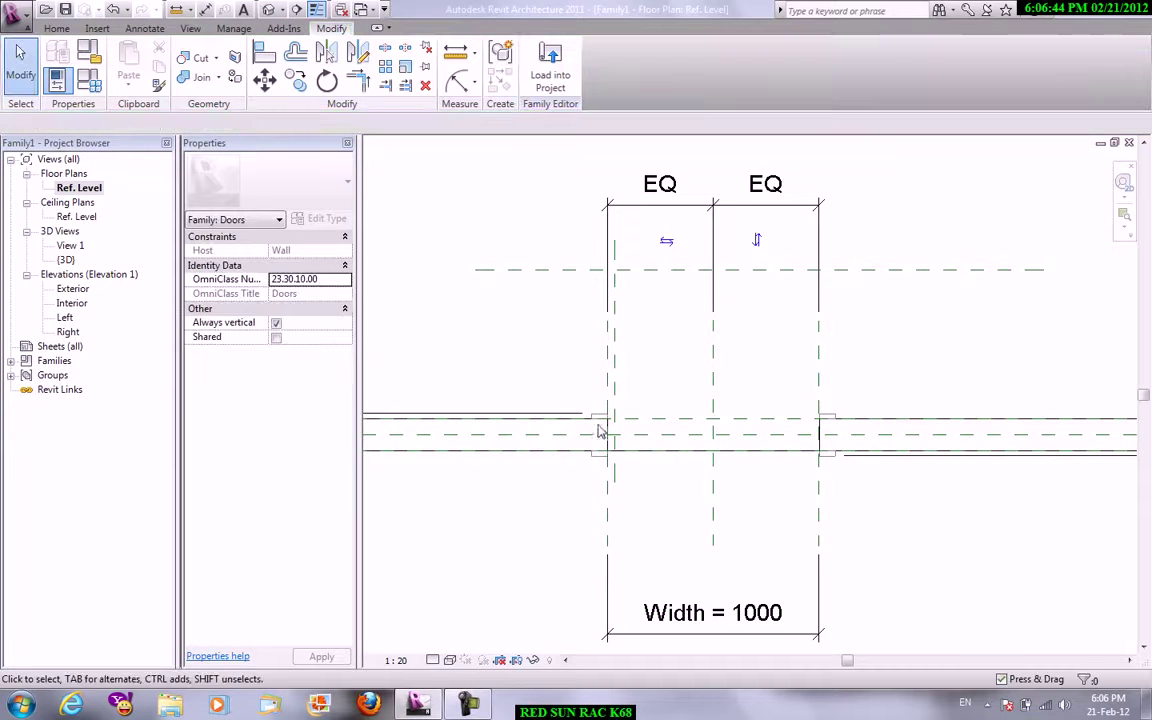
{"action": "scroll", "coordinate": [476, 300], "scroll_direction": "up", "scroll_amount": 2}
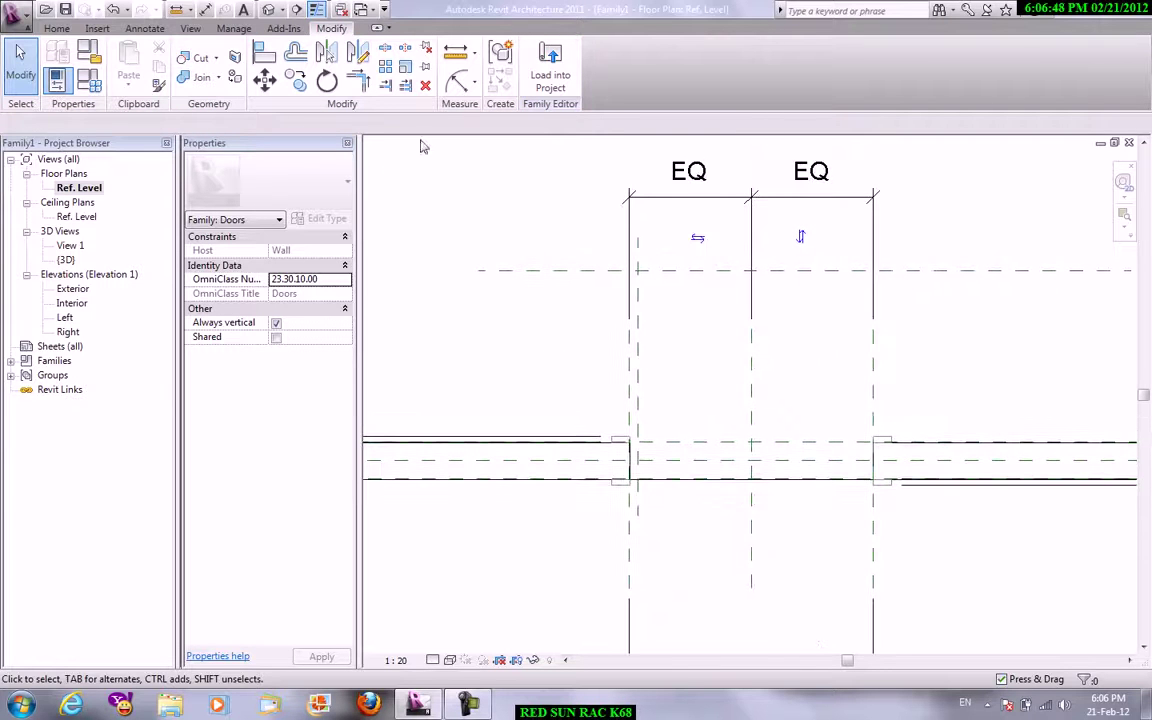
Place aligned dimensions of 704 and 34 from the reference plane to the wall and door edge.
{"action": "left_click", "coordinate": [476, 90]}
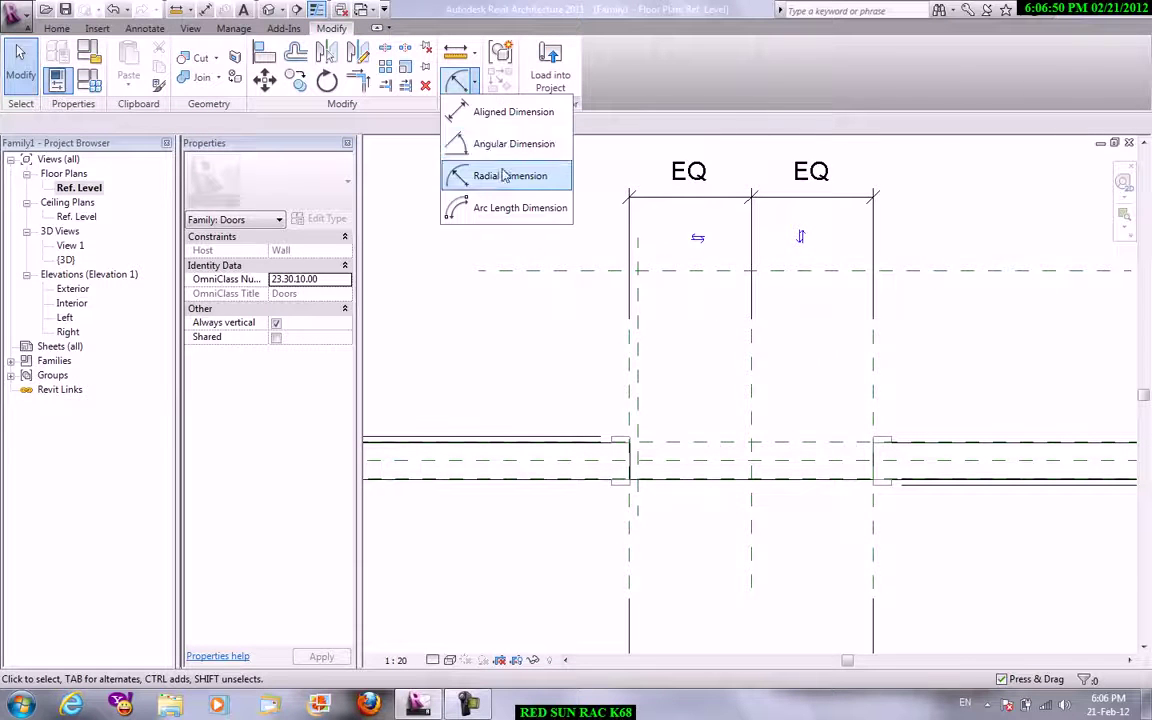
{"action": "left_click", "coordinate": [500, 115]}
{"action": "left_click", "coordinate": [621, 272]}
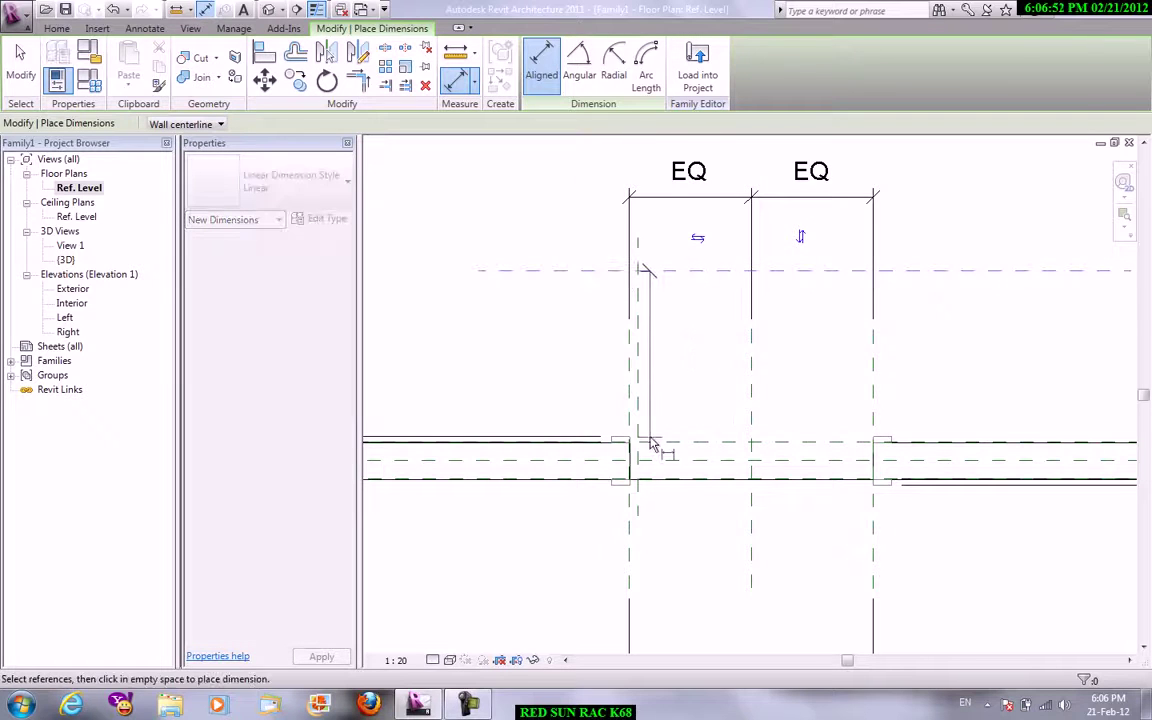
{"action": "left_click", "coordinate": [652, 447]}
{"action": "left_click", "coordinate": [522, 385]}
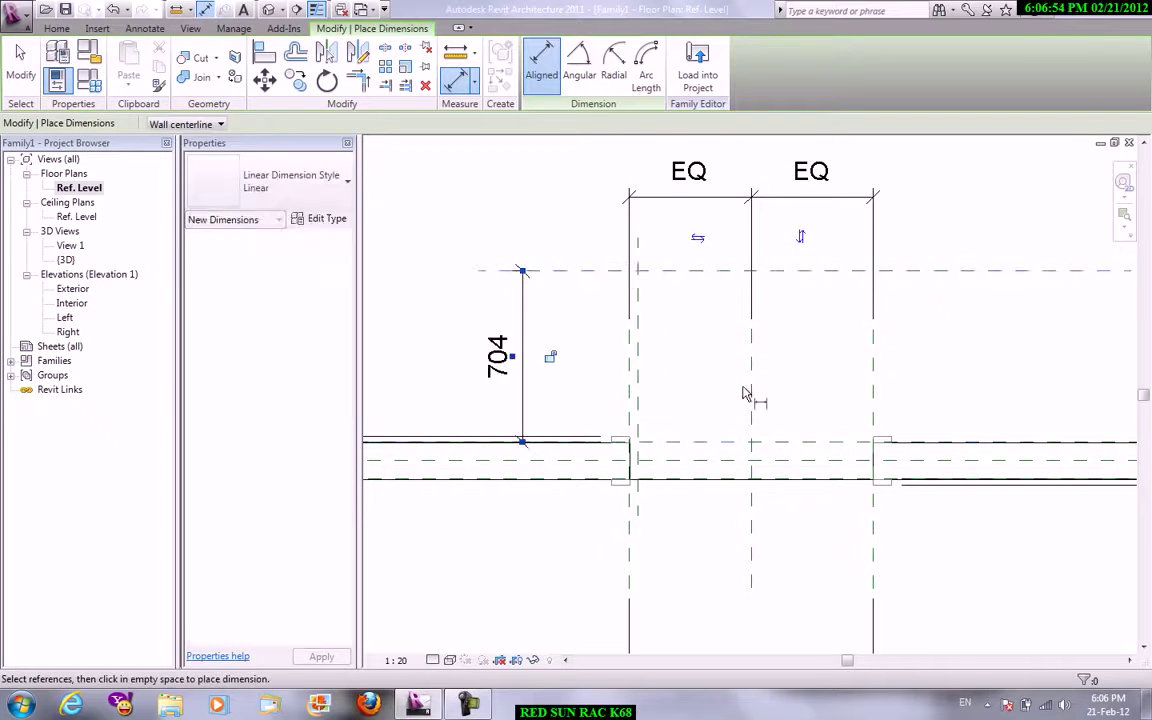
{"action": "left_click", "coordinate": [640, 395]}
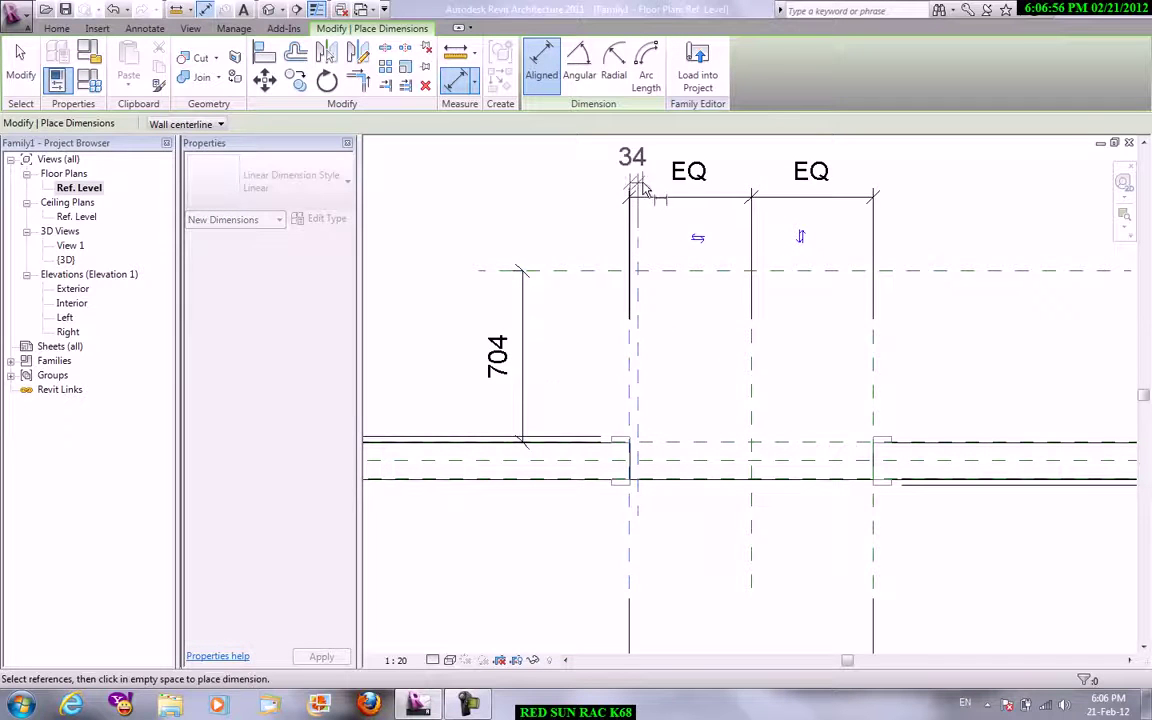
{"action": "right_click", "coordinate": [528, 178]}
{"action": "left_click", "coordinate": [556, 196]}
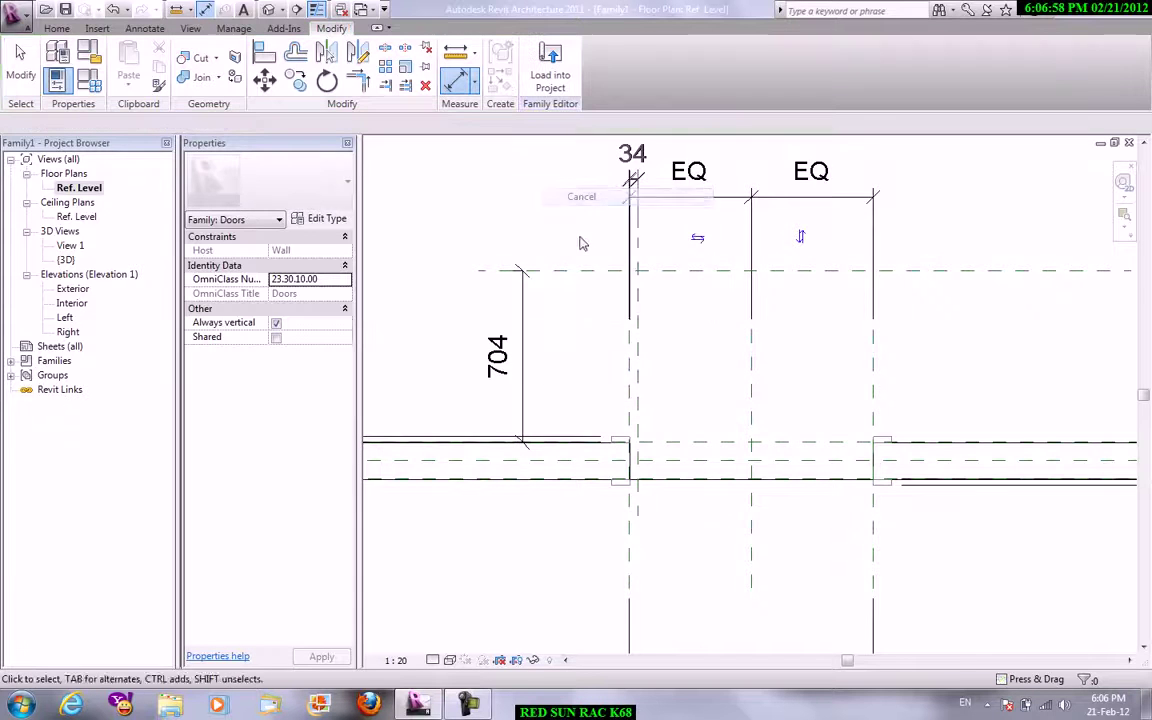
{"action": "middle_click_drag", "start_coordinate": [583, 243], "coordinate": [661, 363]}
{"action": "scroll", "coordinate": [661, 363], "scroll_direction": "up", "scroll_amount": 1}
Label the 34 dimension with a new parameter a.
{"action": "left_click", "coordinate": [700, 222]}
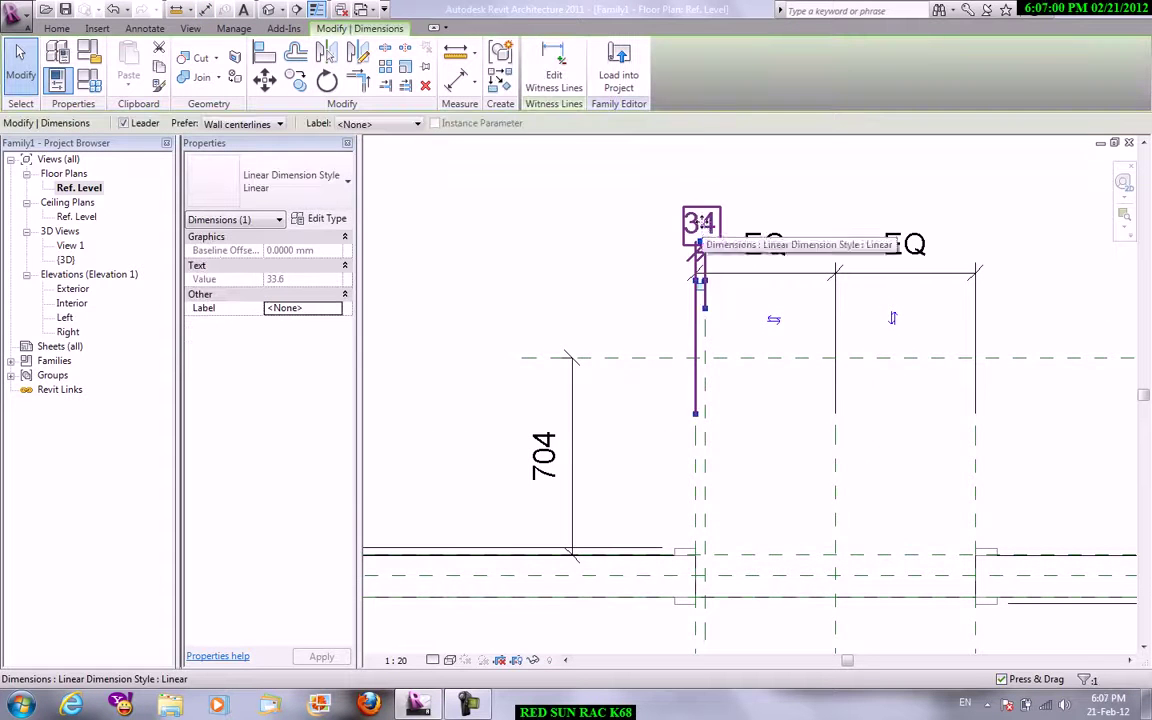
{"action": "left_click", "coordinate": [386, 125]}
{"action": "left_click", "coordinate": [355, 141]}
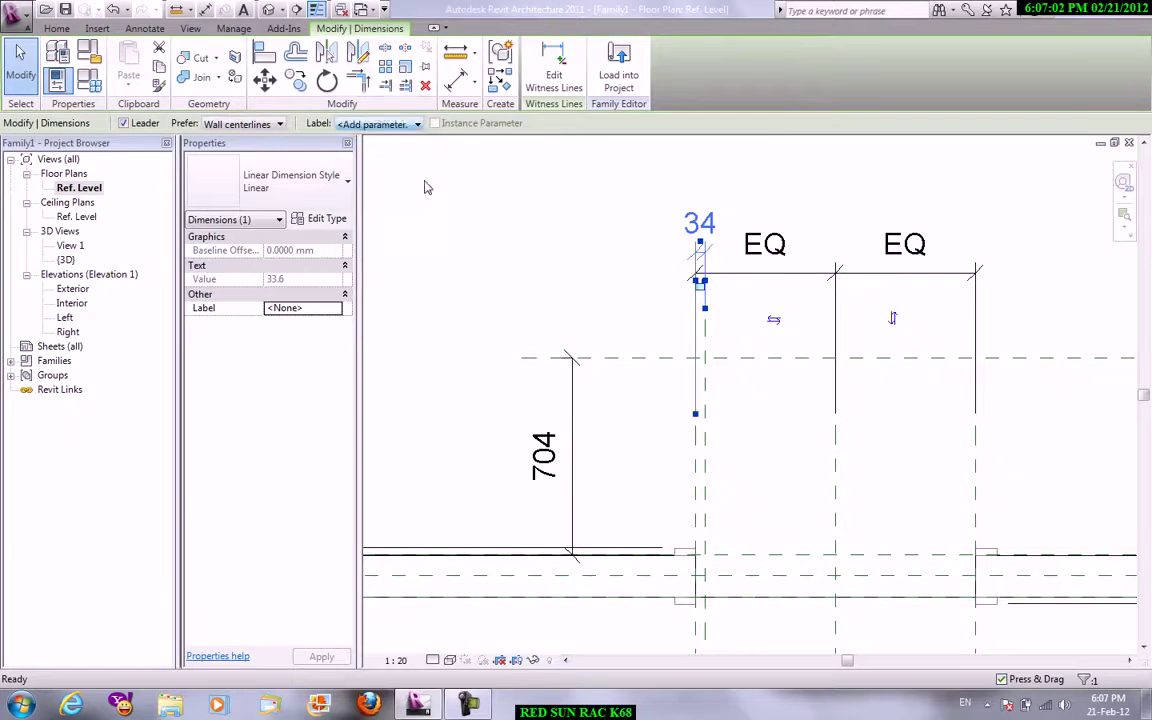
{"action": "type", "text": "a"}
{"action": "left_click", "coordinate": [580, 392]}
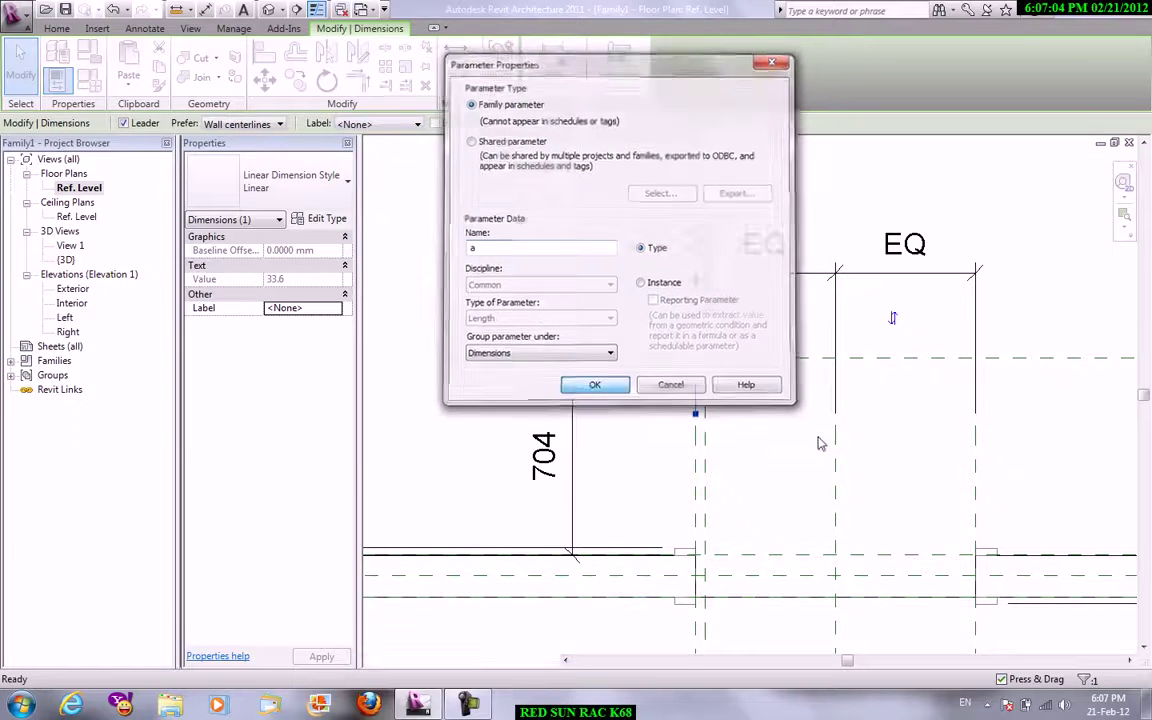
Label the 704 dimension with a new parameter b and show Family Types.
{"action": "left_click", "coordinate": [540, 450]}
{"action": "left_click", "coordinate": [390, 124]}
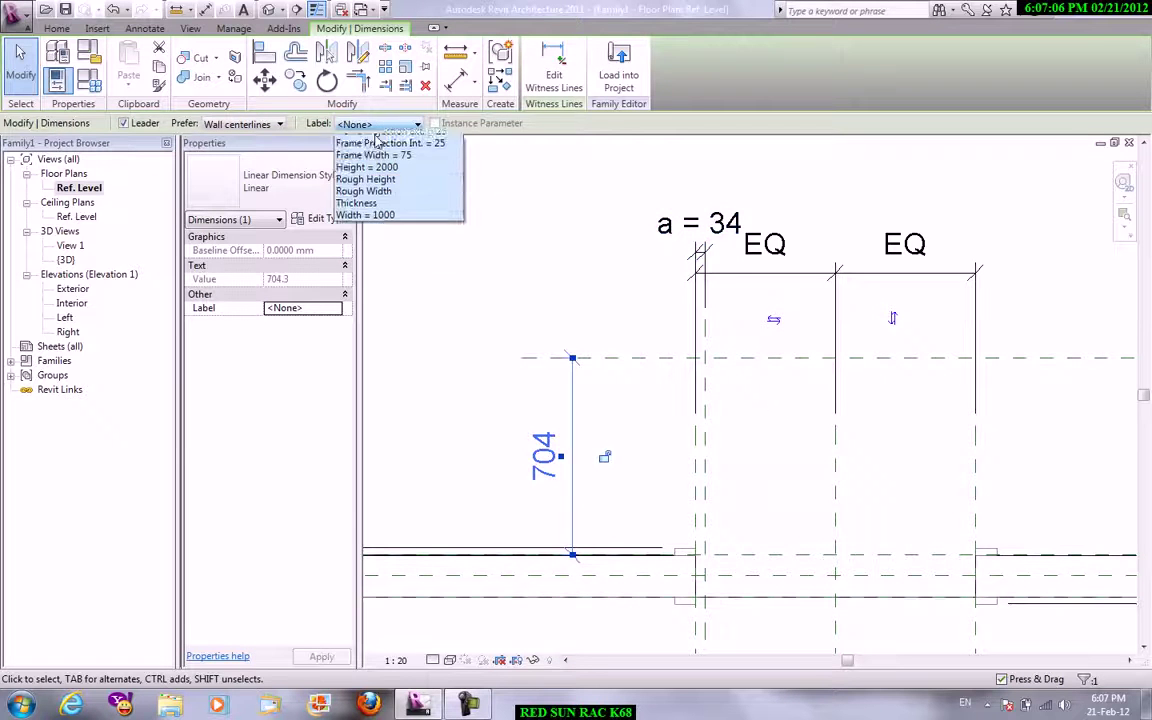
{"action": "left_click", "coordinate": [355, 141]}
{"action": "type", "text": "b"}
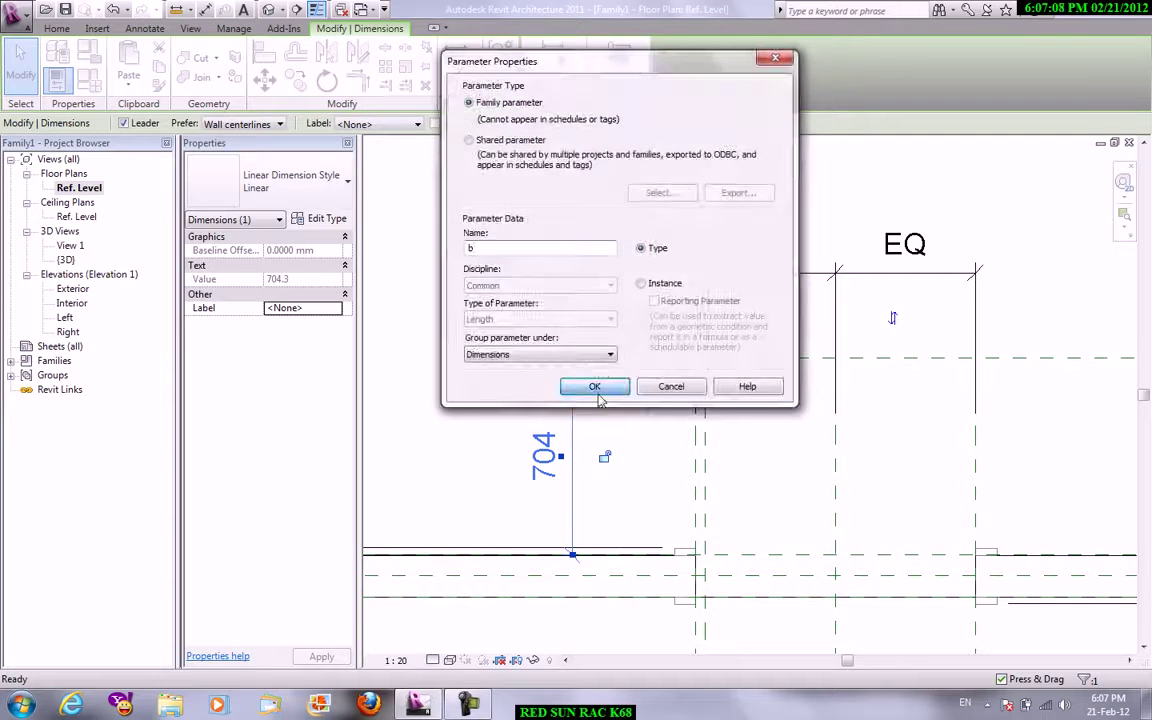
{"action": "left_click", "coordinate": [599, 399]}
{"action": "left_click", "coordinate": [483, 368]}
{"action": "middle_click_drag", "start_coordinate": [656, 316], "coordinate": [658, 402]}
{"action": "left_click", "coordinate": [92, 80]}
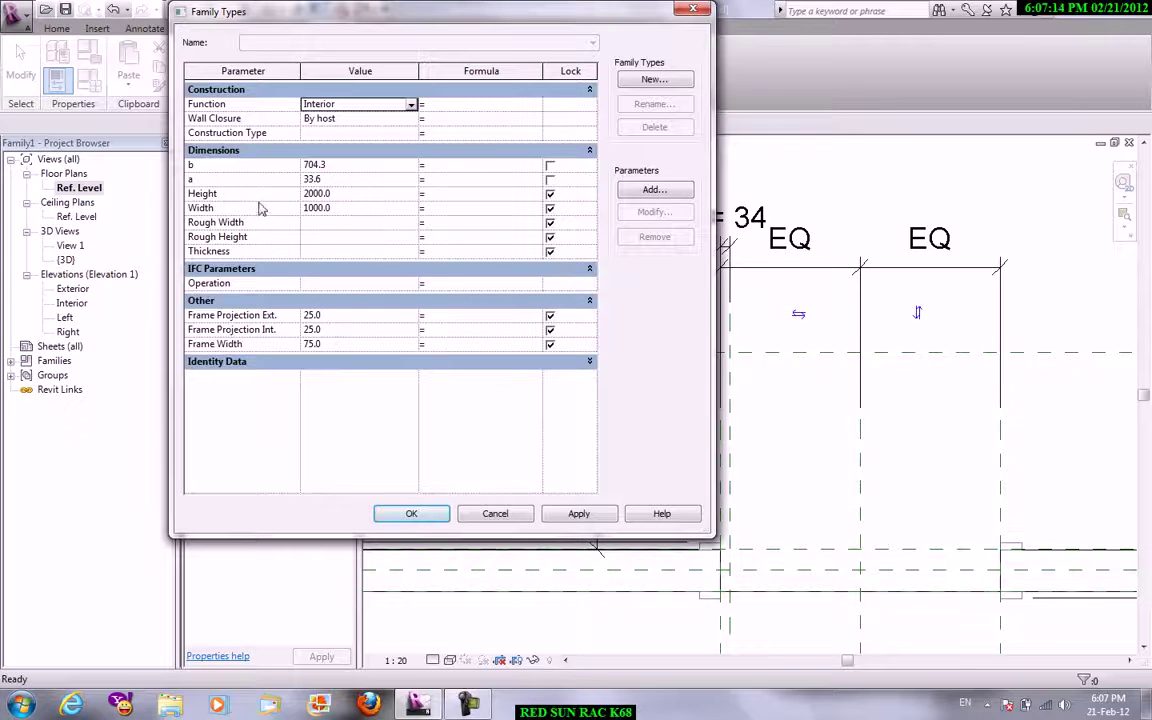
Inspect parameter a's formula, close Family Types unchanged, and pan to the Width dimension.
{"action": "left_click", "coordinate": [428, 180]}
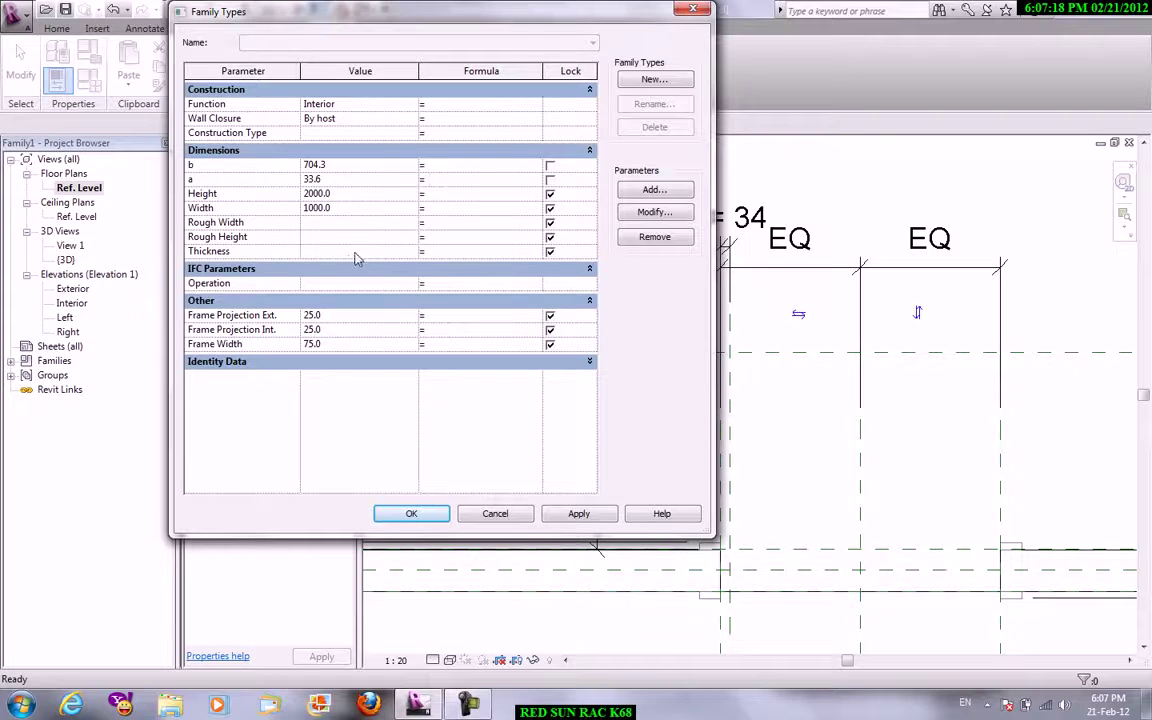
{"action": "left_click", "coordinate": [495, 513]}
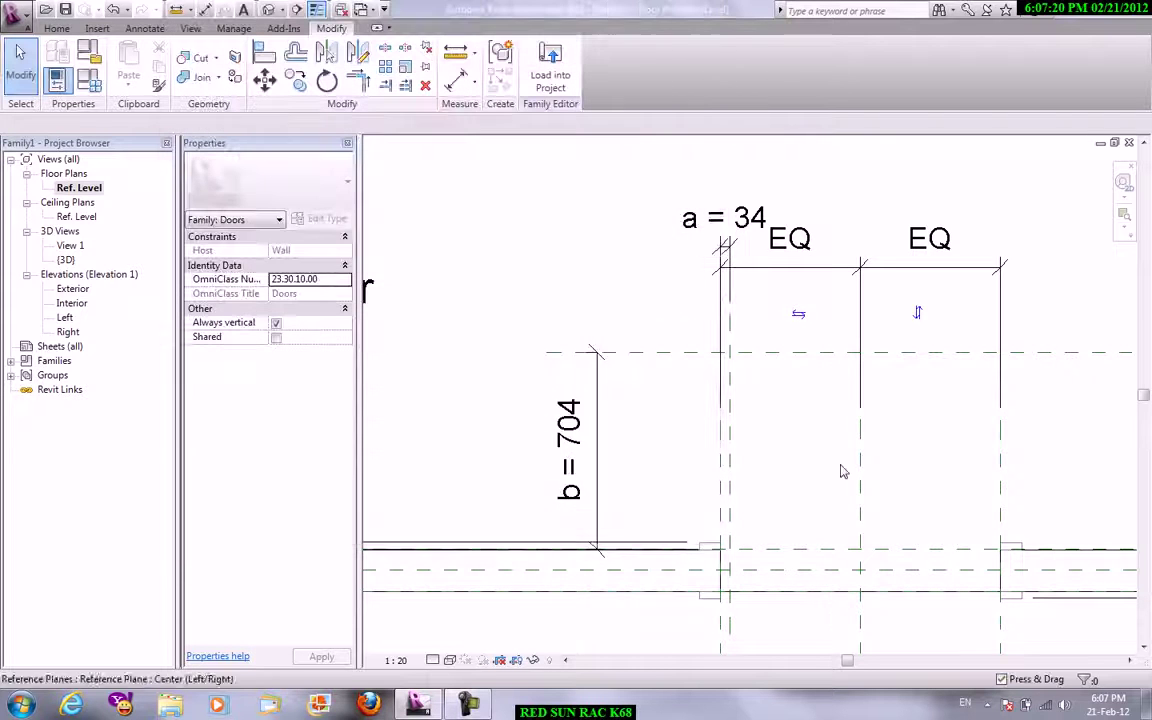
{"action": "scroll", "coordinate": [841, 470], "scroll_direction": "down", "scroll_amount": 1}
{"action": "middle_click_drag", "start_coordinate": [836, 452], "coordinate": [789, 287]}
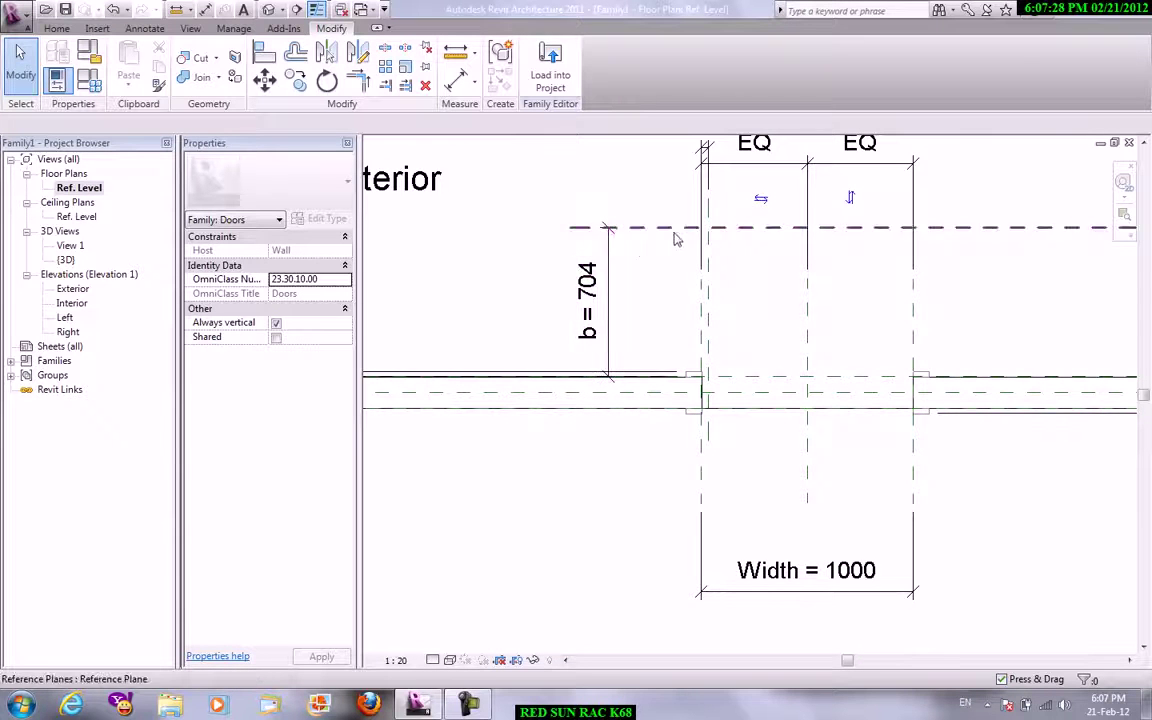
{"action": "scroll", "coordinate": [740, 300], "scroll_direction": "up", "scroll_amount": 1}
{"action": "scroll", "coordinate": [742, 299], "scroll_direction": "down", "scroll_amount": 1}
{"action": "middle_click_drag", "start_coordinate": [743, 319], "coordinate": [740, 337]}
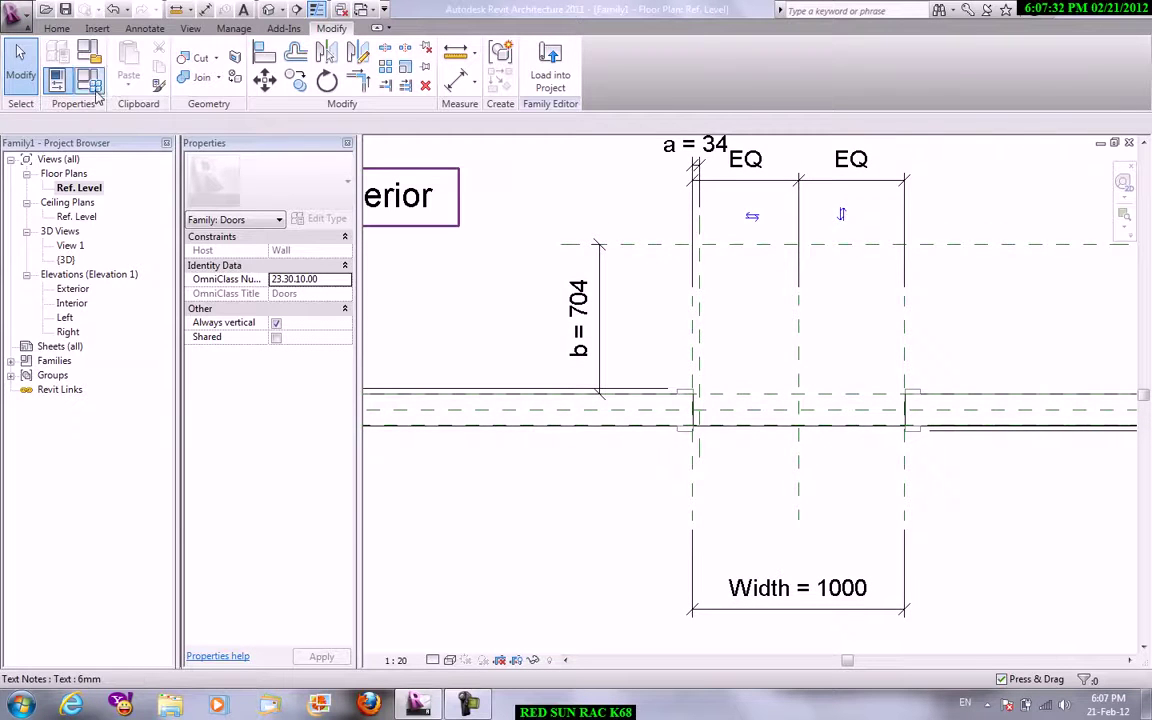
Set parameter b's formula to Width in Family Types.
{"action": "left_click", "coordinate": [57, 80]}
{"action": "left_click", "coordinate": [226, 209]}
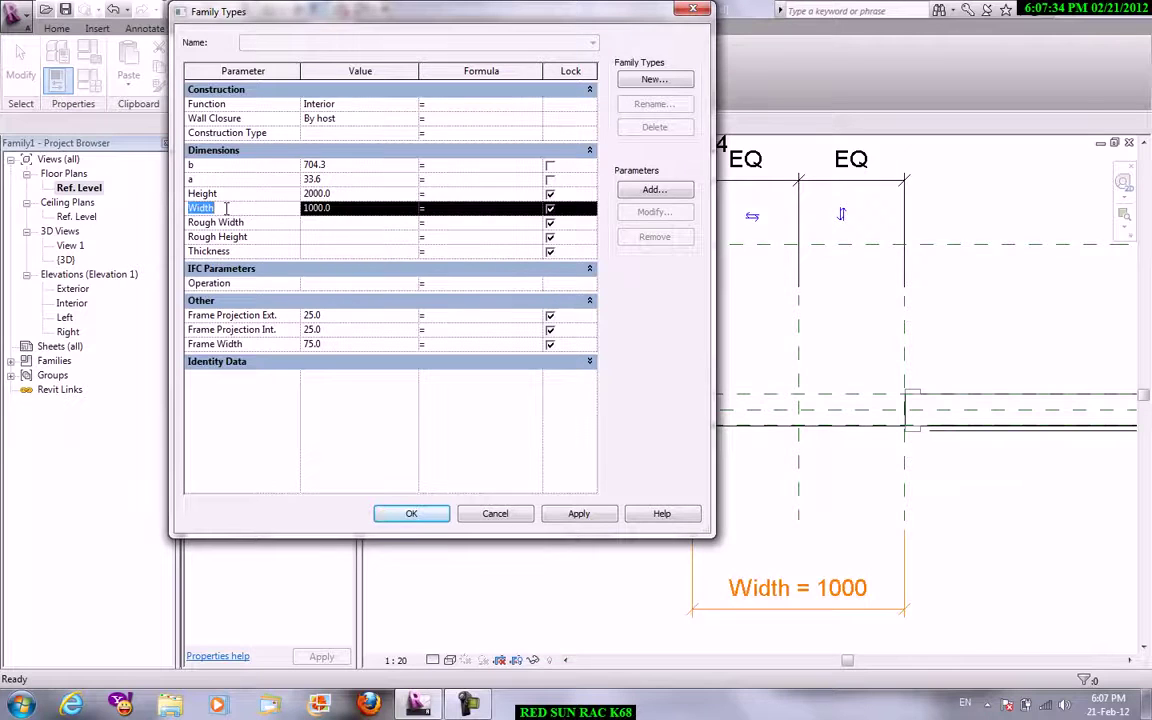
{"action": "left_click", "coordinate": [441, 166]}
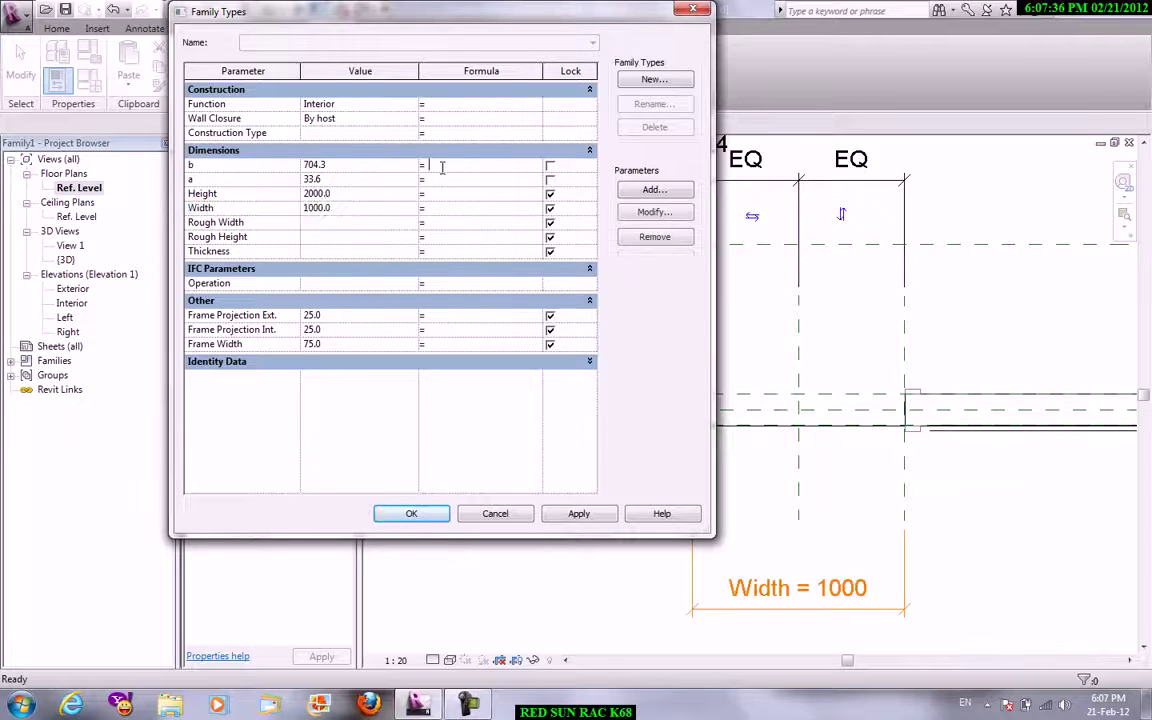
{"action": "type", "text": "Width"}
{"action": "left_click", "coordinate": [572, 513]}
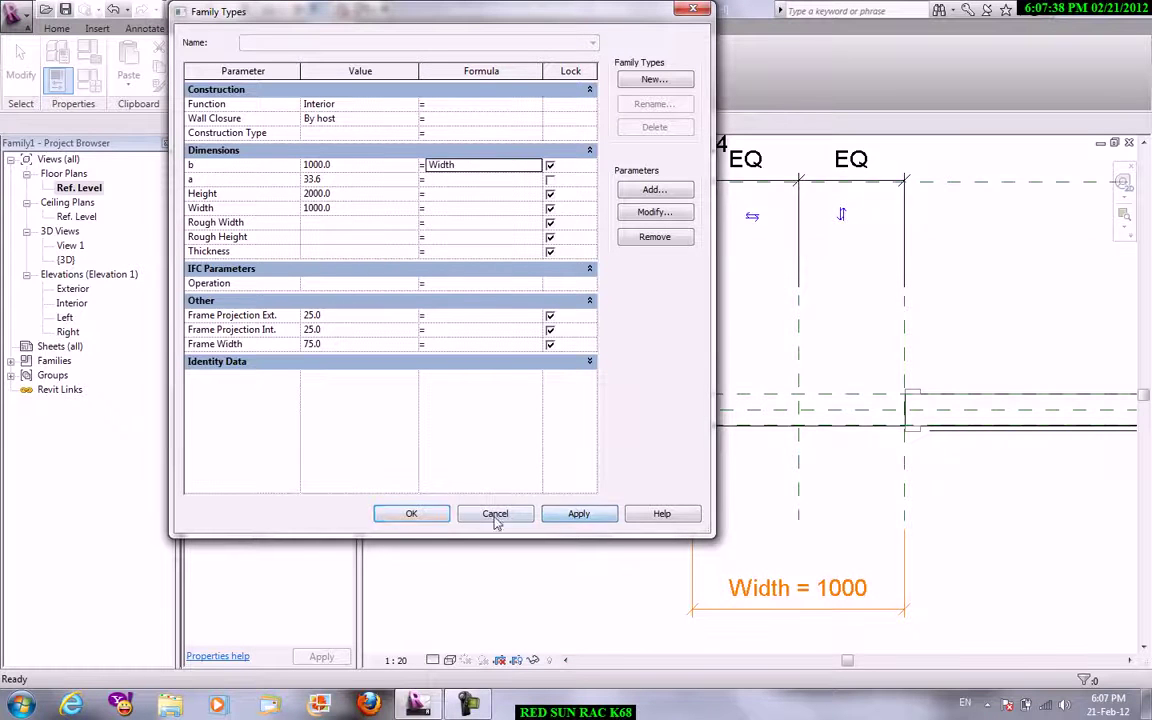
{"action": "key", "text": "Return"}
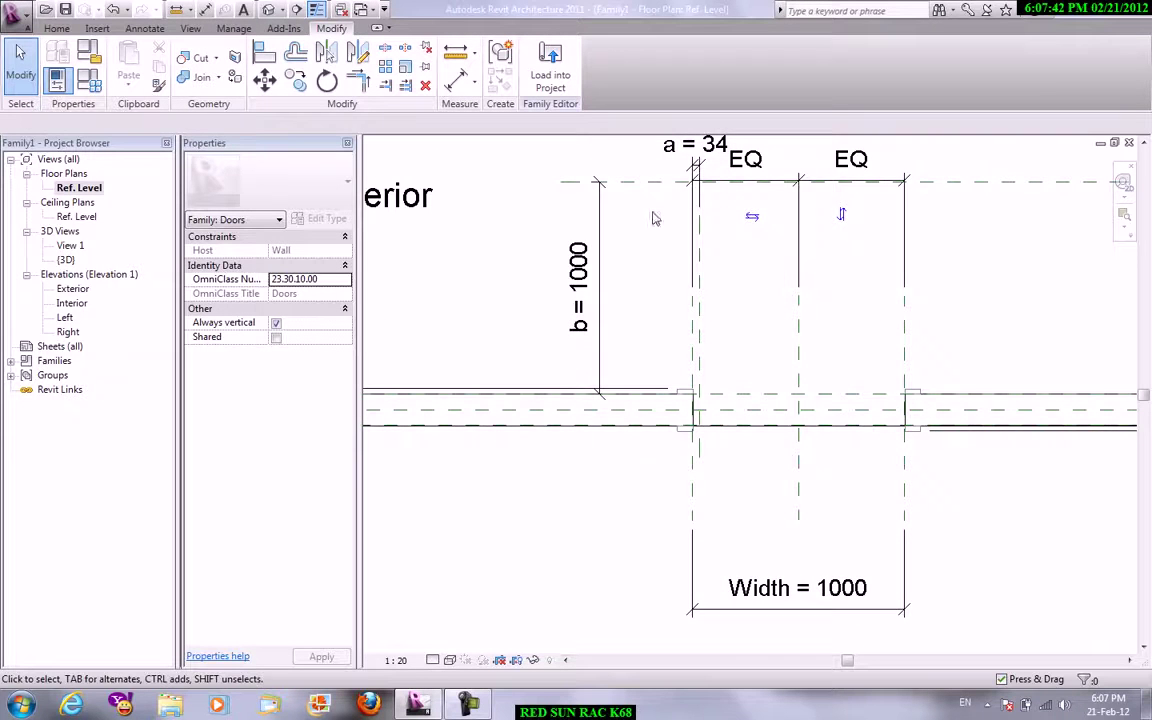
{"action": "scroll", "coordinate": [701, 197], "scroll_direction": "up", "scroll_amount": 1}
{"action": "middle_click_drag", "start_coordinate": [701, 197], "coordinate": [692, 294]}
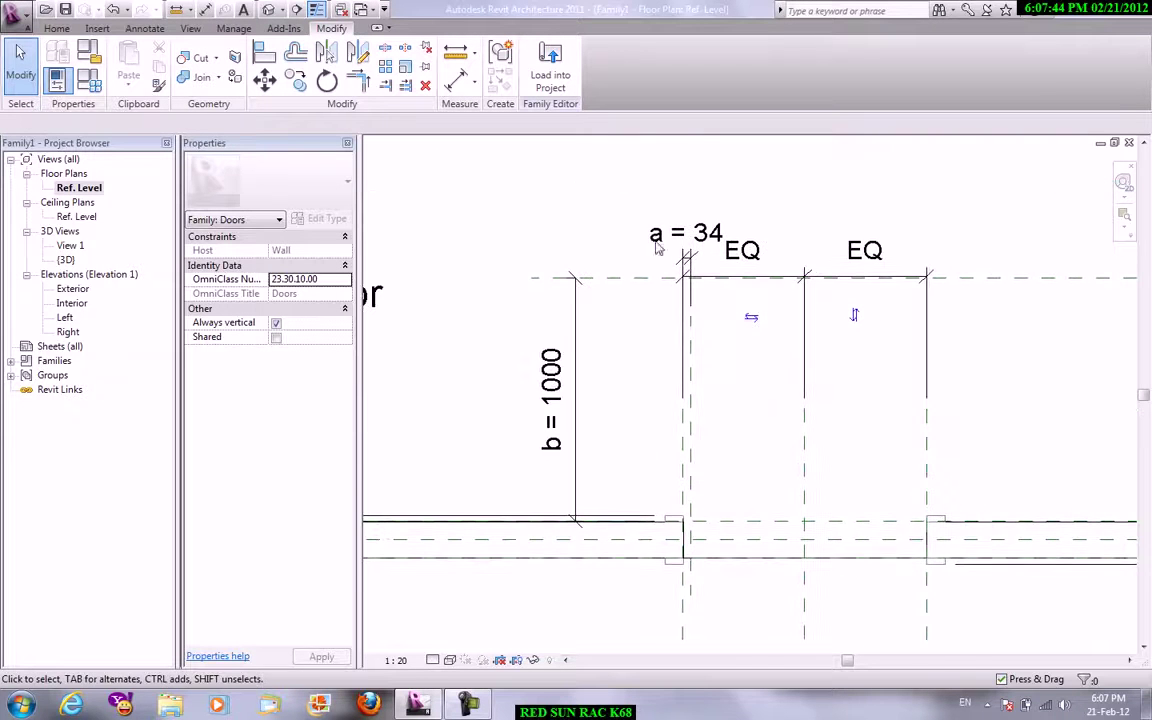
Set parameter a's formula to b / 25 so the a dimension reads 40.
{"action": "left_click", "coordinate": [87, 84]}
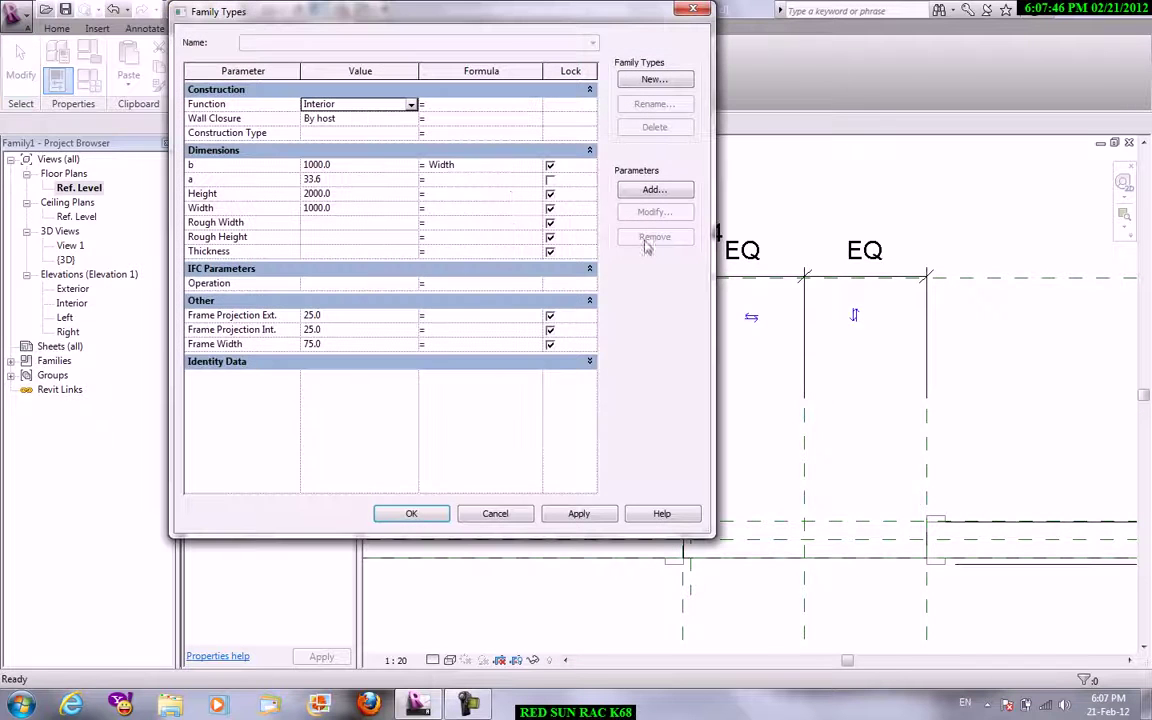
{"action": "left_click", "coordinate": [495, 179]}
{"action": "type", "text": "b/25"}
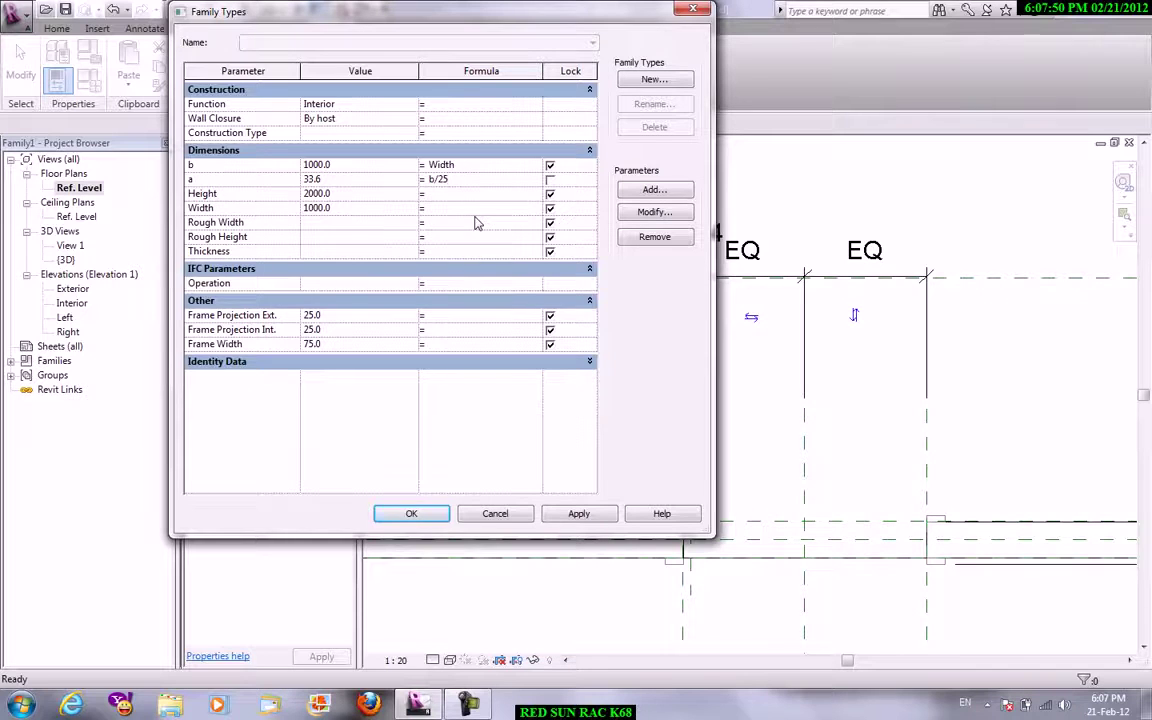
{"action": "left_click", "coordinate": [562, 515]}
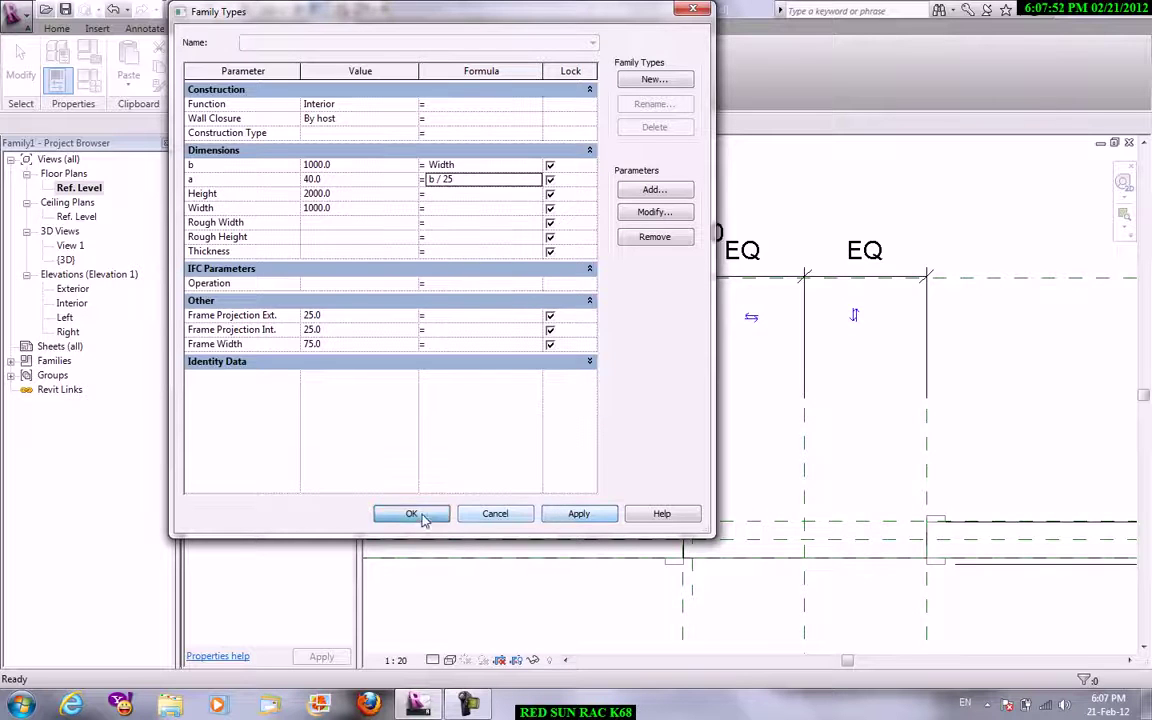
{"action": "left_click", "coordinate": [422, 518]}
{"action": "mouse_move", "coordinate": [766, 391]}
{"action": "middle_mouse_down"}
{"action": "mouse_move", "coordinate": [713, 408]}
{"action": "mouse_move", "coordinate": [703, 431]}
{"action": "middle_mouse_up"}
{"action": "left_click", "coordinate": [57, 30]}
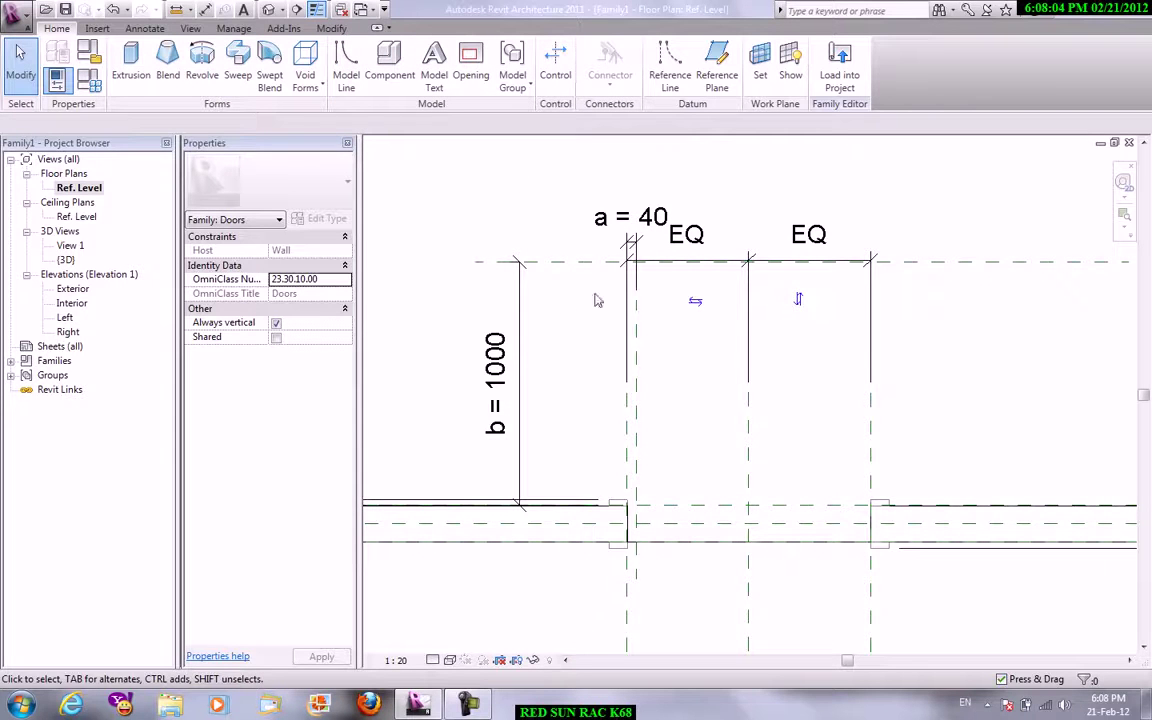
{"action": "left_click", "coordinate": [145, 28]}
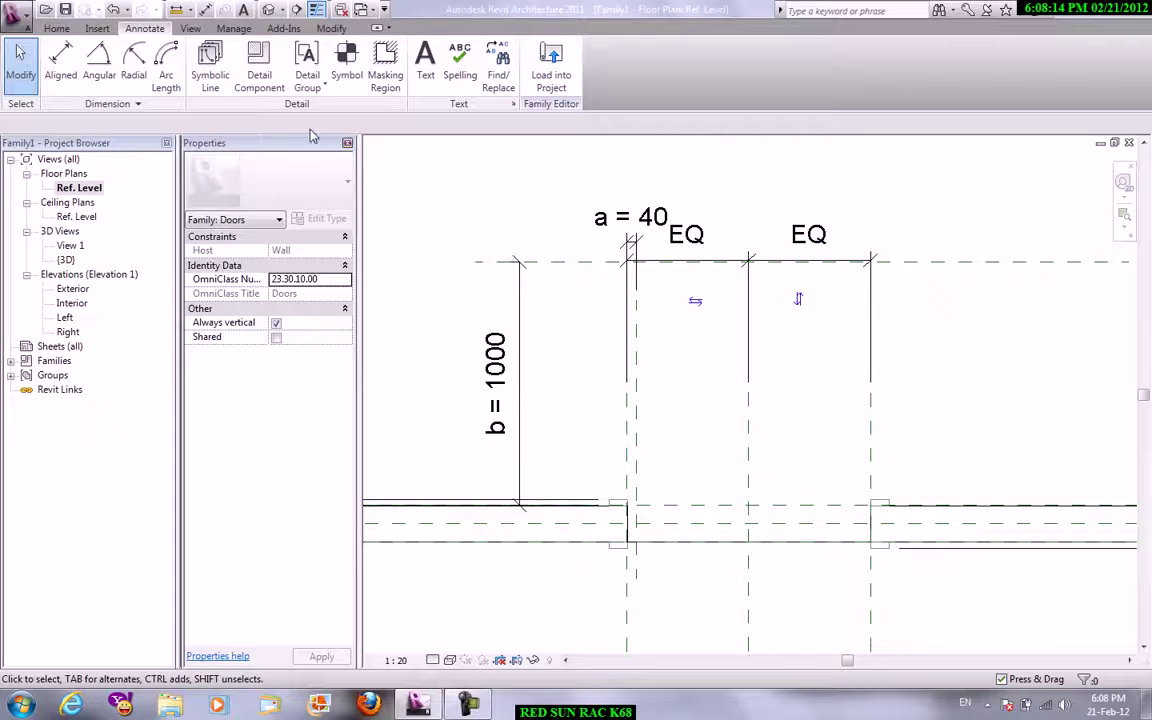
Draw the door leaf as a narrow symbolic-line rectangle at the jamb.
{"action": "left_click", "coordinate": [210, 62]}
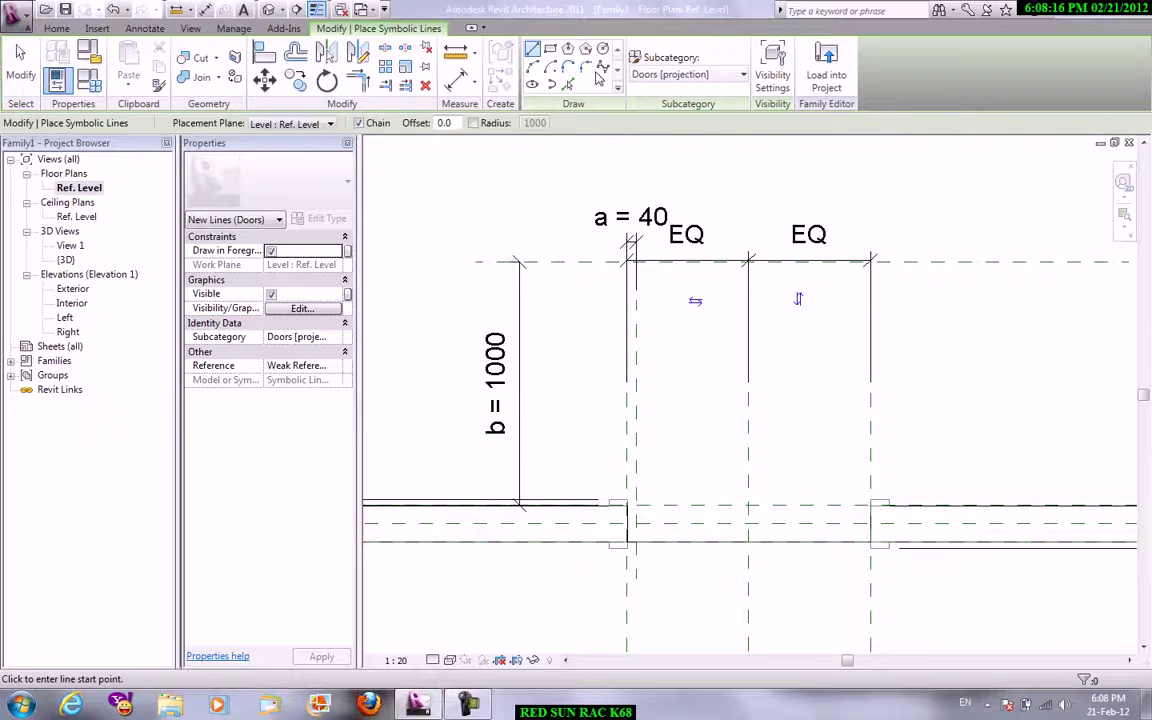
{"action": "left_click", "coordinate": [550, 50]}
{"action": "left_click", "coordinate": [631, 262]}
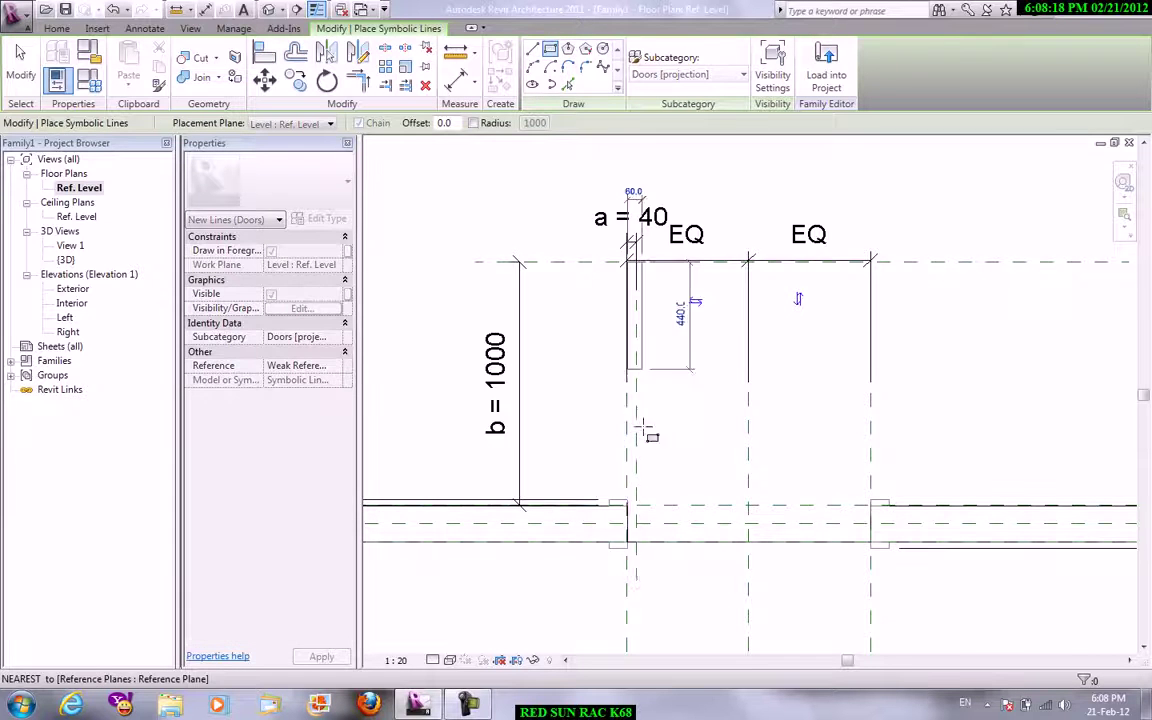
{"action": "left_click", "coordinate": [660, 505]}
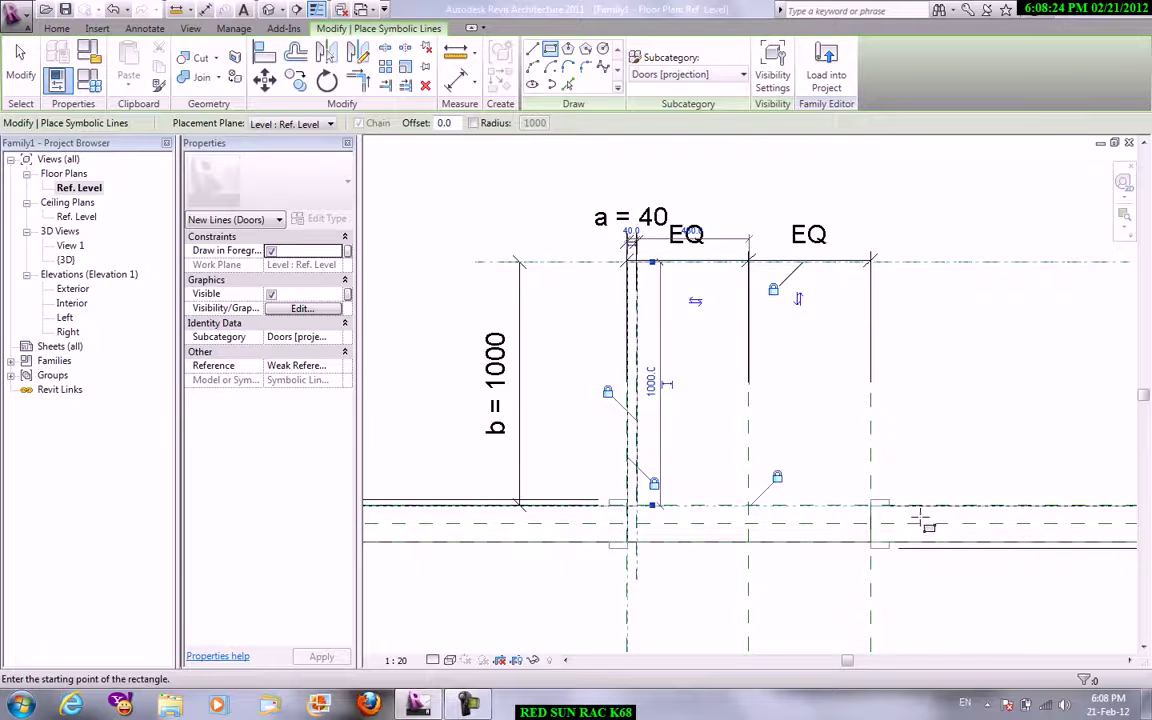
Draw the symbolic-line swing arc from the leaf tip to the opposite jamb.
{"action": "left_click", "coordinate": [532, 66]}
{"action": "left_click", "coordinate": [632, 242]}
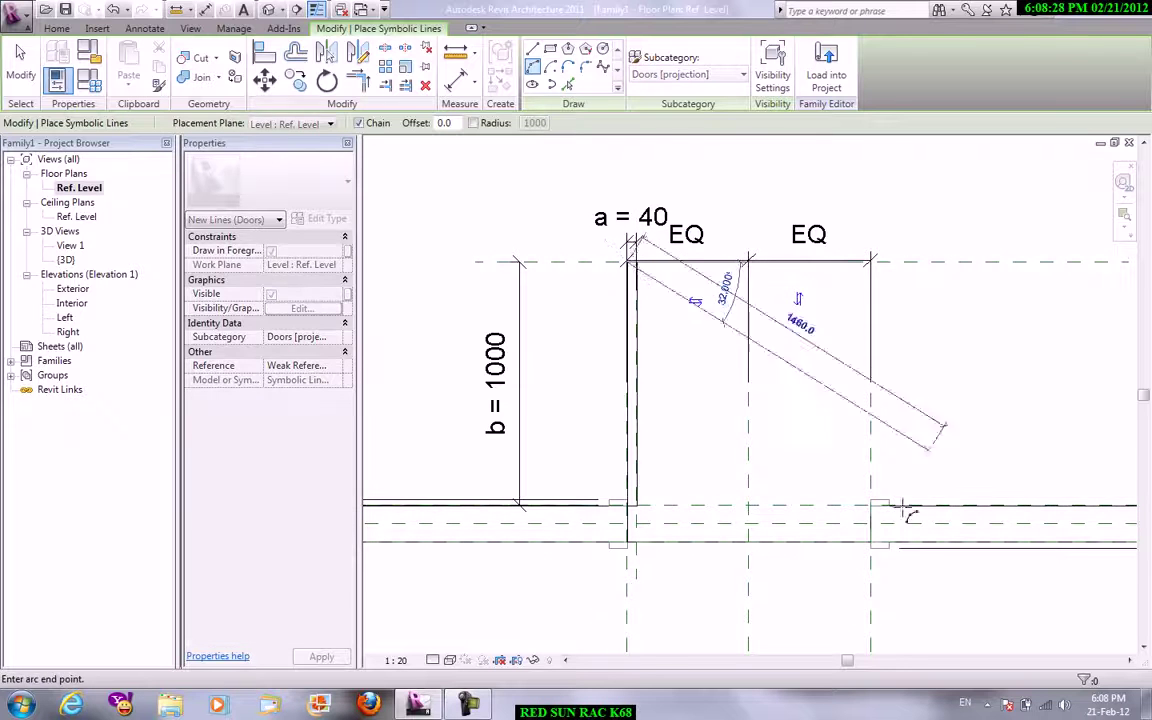
{"action": "left_click", "coordinate": [868, 508]}
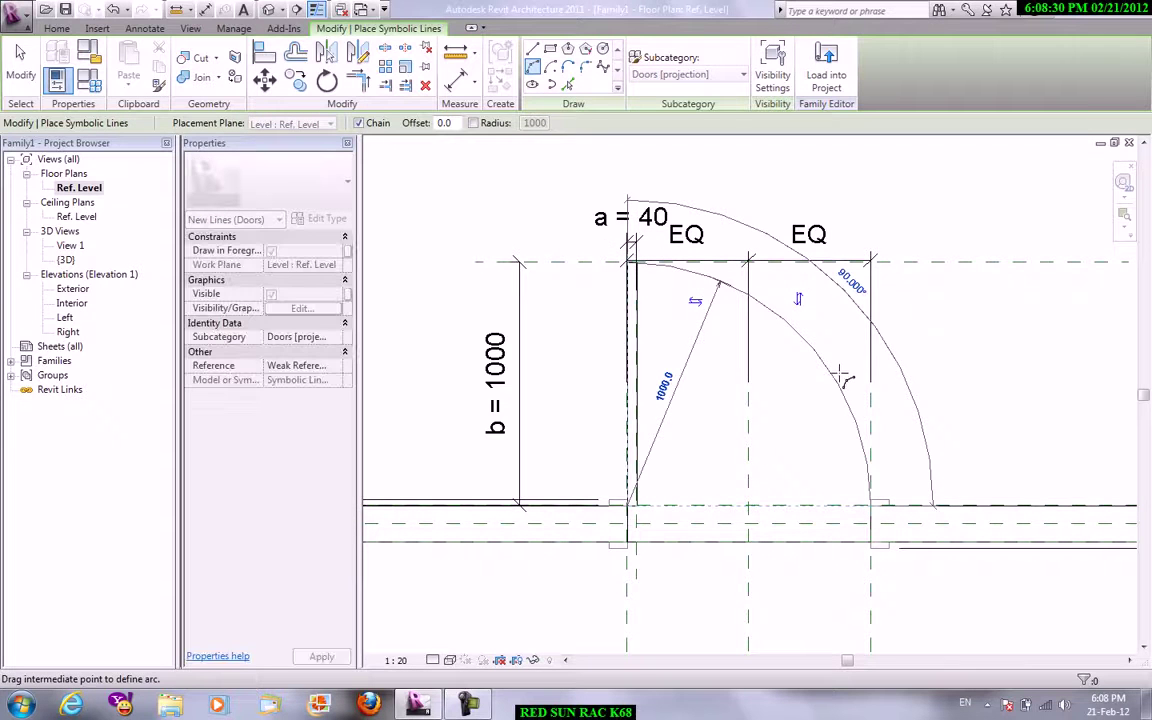
{"action": "left_click", "coordinate": [849, 374]}
{"action": "right_click", "coordinate": [920, 308]}
{"action": "left_click", "coordinate": [963, 327]}
{"action": "right_click", "coordinate": [966, 330]}
{"action": "left_click", "coordinate": [975, 332]}
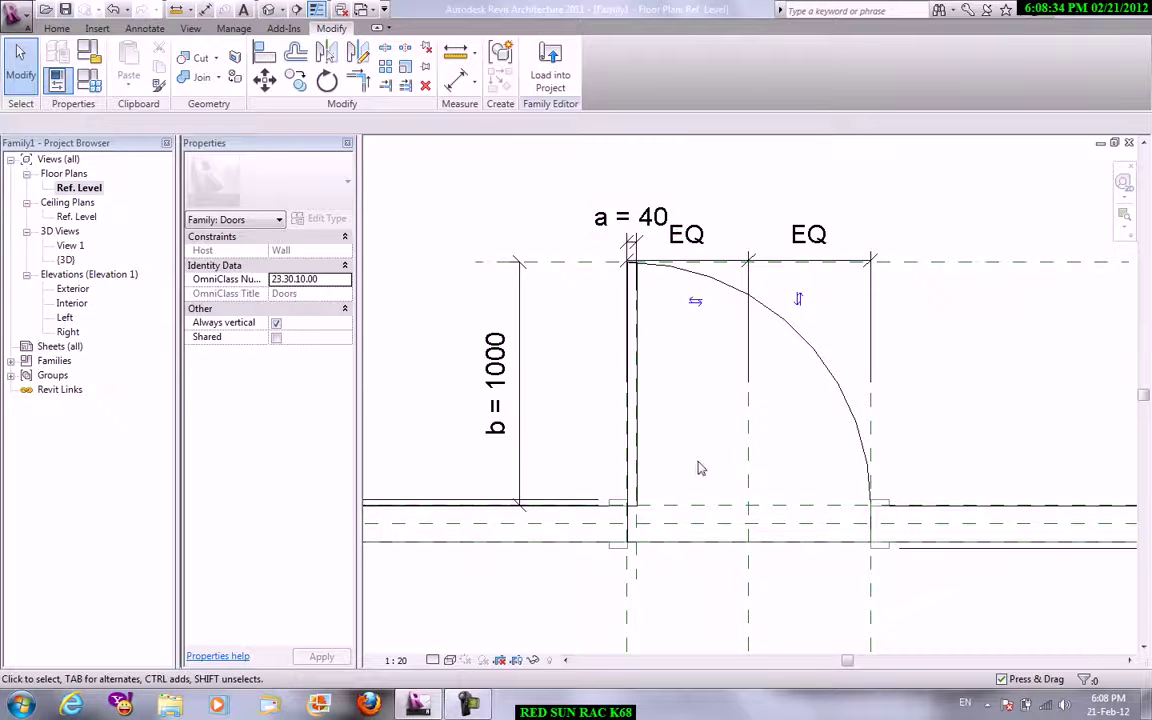
Add a radial dimension of 1000 to the swing arc.
{"action": "left_click", "coordinate": [476, 88]}
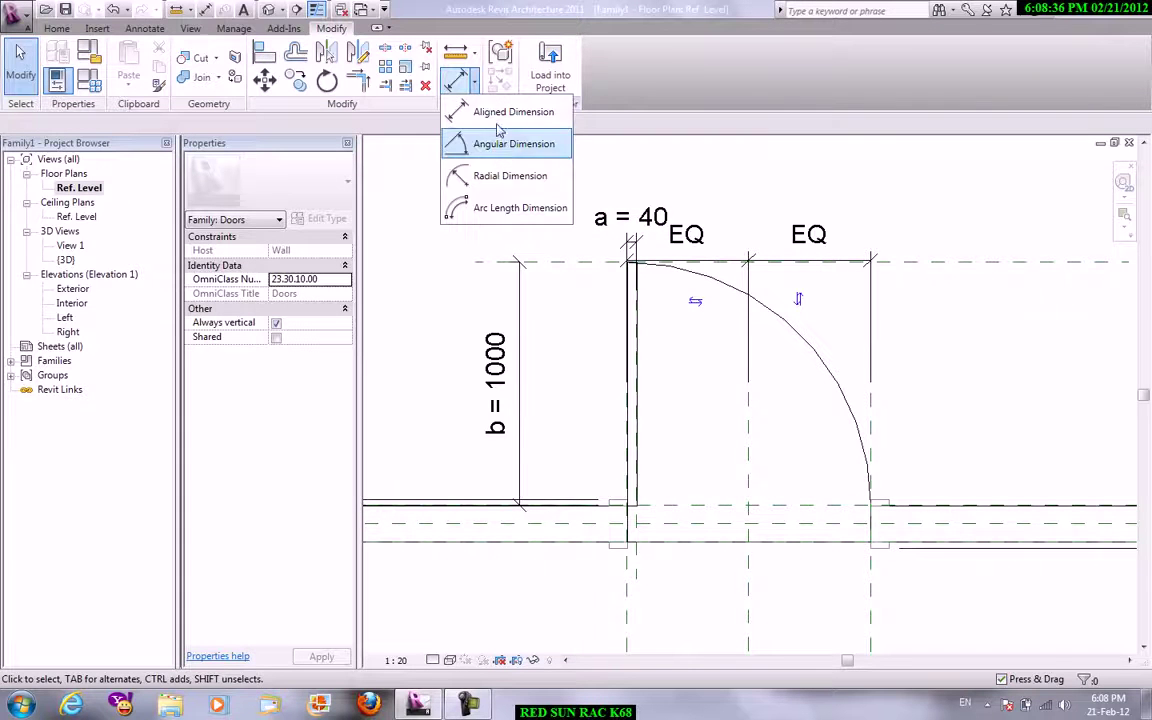
{"action": "left_click", "coordinate": [510, 175]}
{"action": "left_click", "coordinate": [794, 329]}
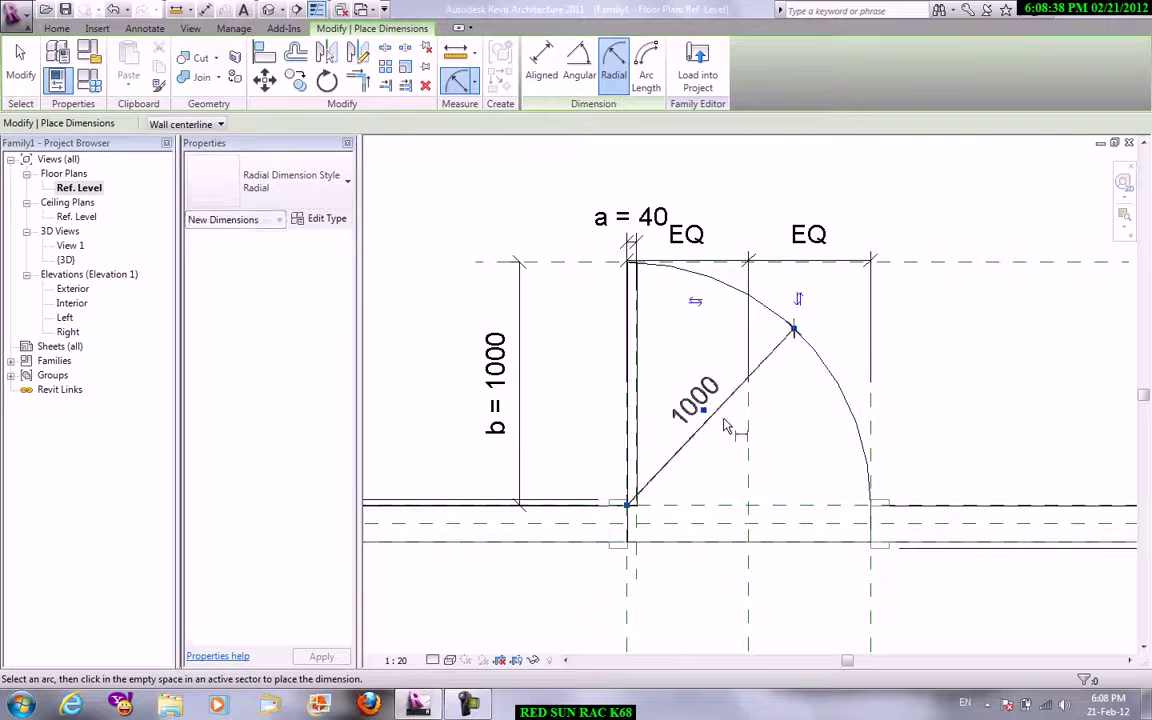
{"action": "left_click", "coordinate": [727, 427]}
{"action": "right_click", "coordinate": [800, 366]}
{"action": "left_click", "coordinate": [815, 373]}
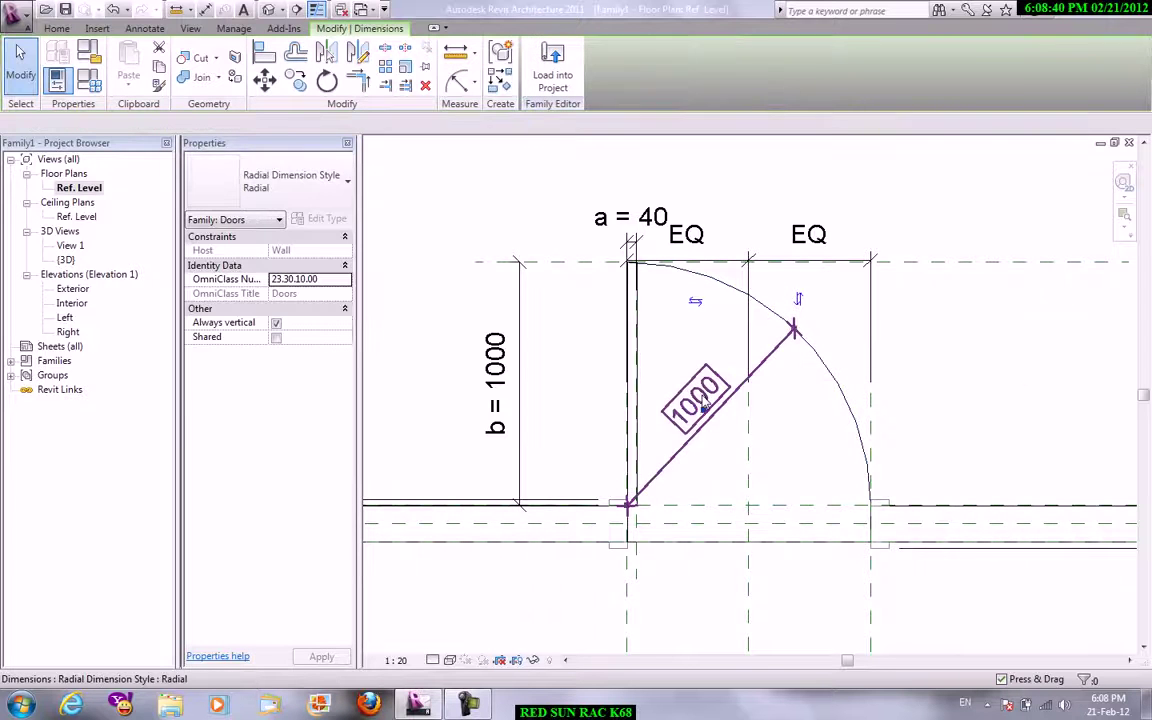
{"action": "left_click", "coordinate": [705, 405]}
{"action": "left_click", "coordinate": [350, 124]}
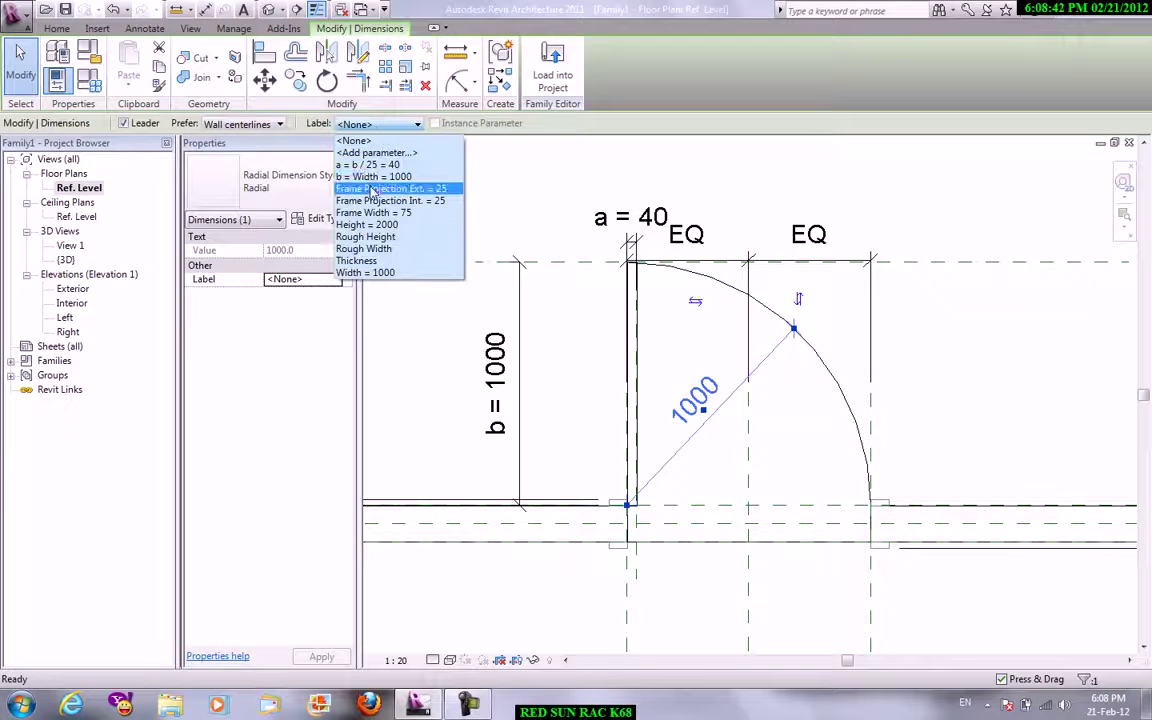
Choose Width = 1000 as the label for the swing arc's radial dimension.
{"action": "left_click", "coordinate": [365, 272]}
{"action": "left_click", "coordinate": [934, 378]}
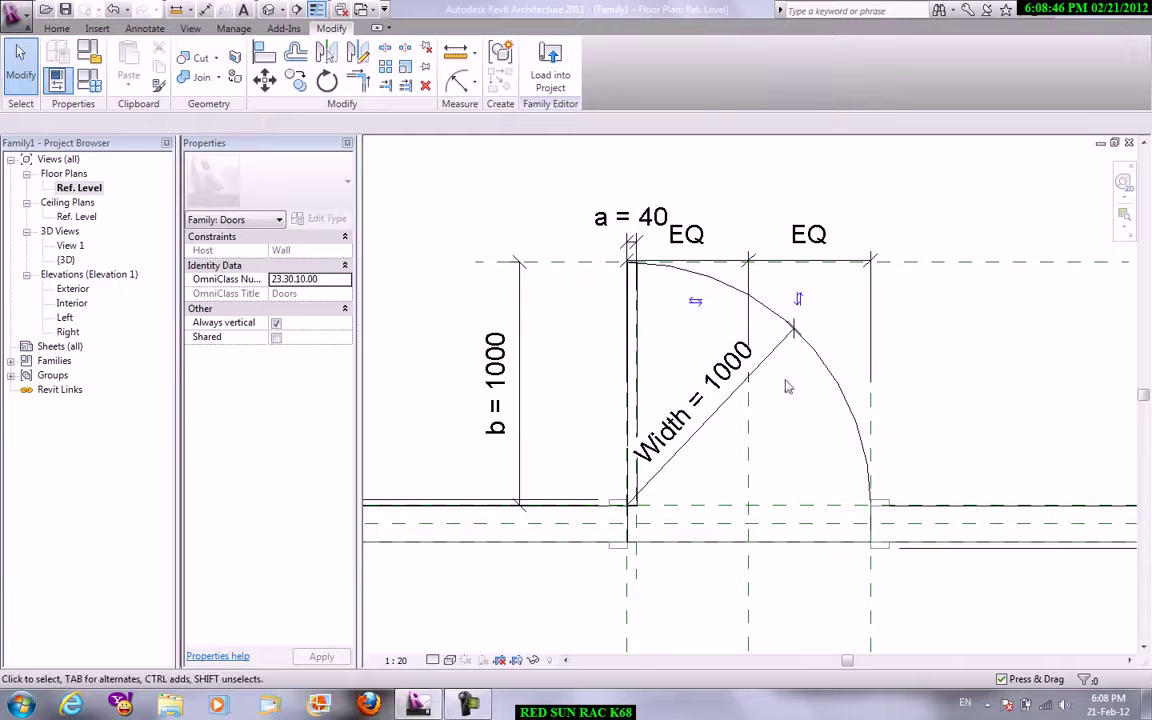
{"action": "scroll", "coordinate": [675, 510], "scroll_direction": "down", "scroll_amount": 2}
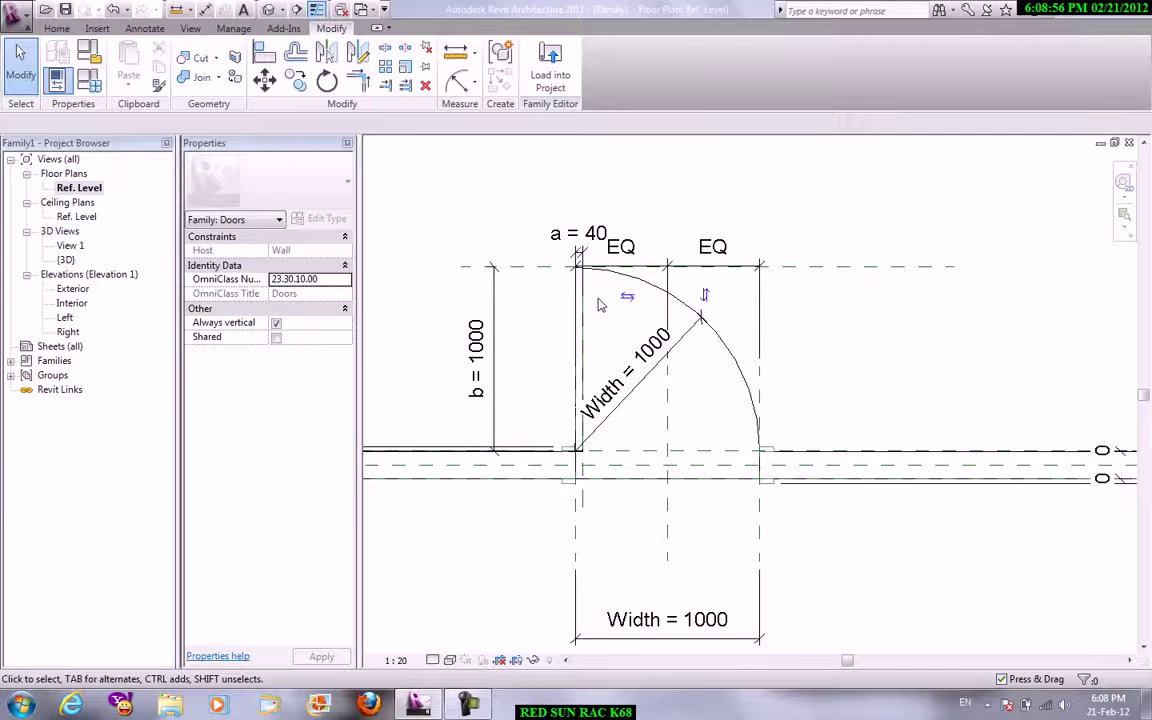
Review the door in the Exterior, {3D} and Ref. Level views, ending on Exterior.
{"action": "double_click", "coordinate": [72, 289]}
{"action": "scroll", "coordinate": [680, 440], "scroll_direction": "up", "scroll_amount": 2}
{"action": "scroll", "coordinate": [700, 475], "scroll_direction": "up", "scroll_amount": 2}
{"action": "scroll", "coordinate": [700, 475], "scroll_direction": "down", "scroll_amount": 1}
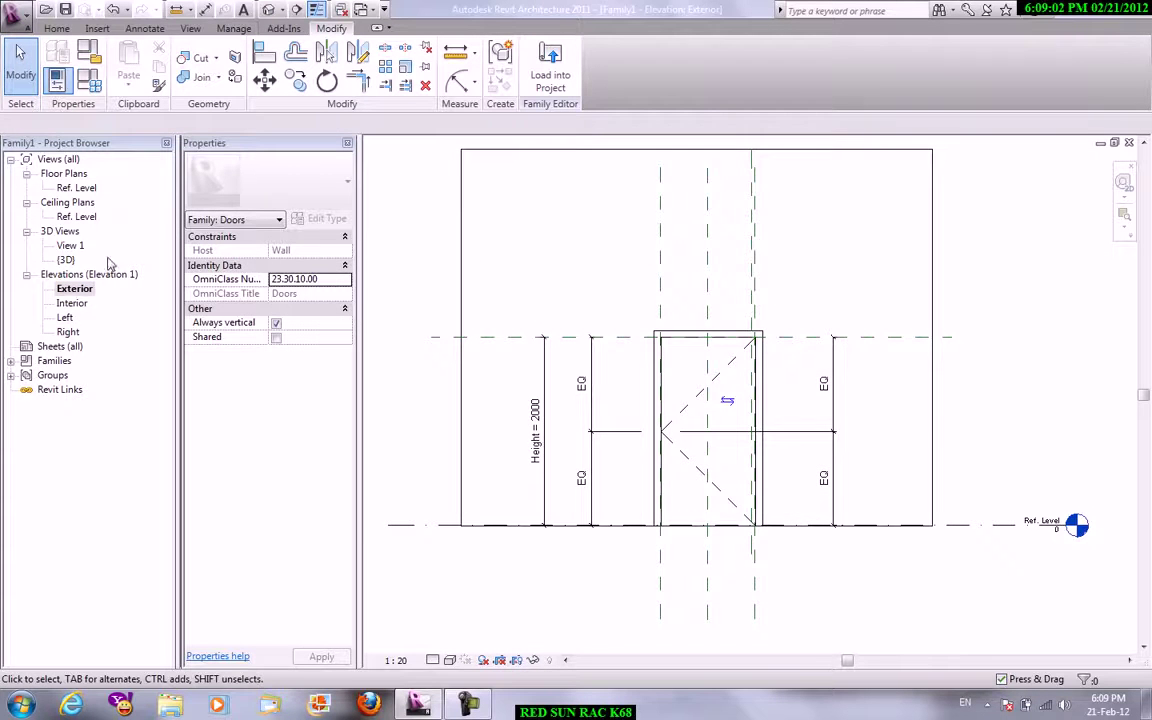
{"action": "double_click", "coordinate": [66, 260]}
{"action": "scroll", "coordinate": [812, 463], "scroll_direction": "up", "scroll_amount": 2}
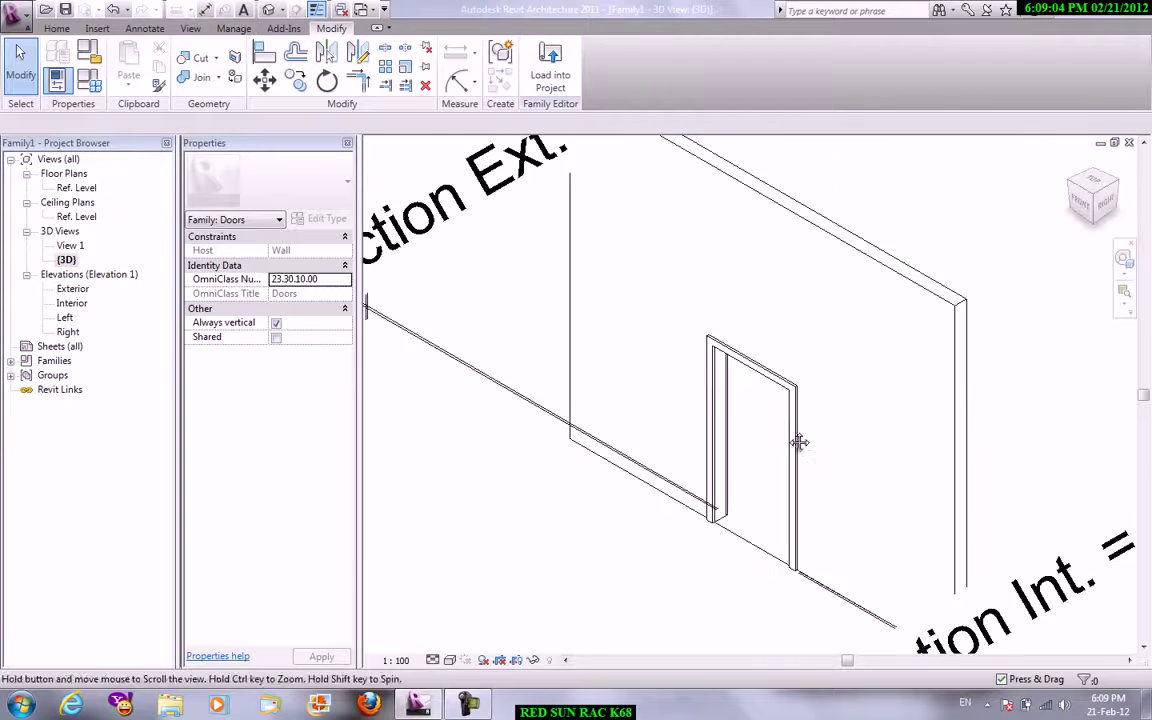
{"action": "scroll", "coordinate": [797, 442], "scroll_direction": "up", "scroll_amount": 2}
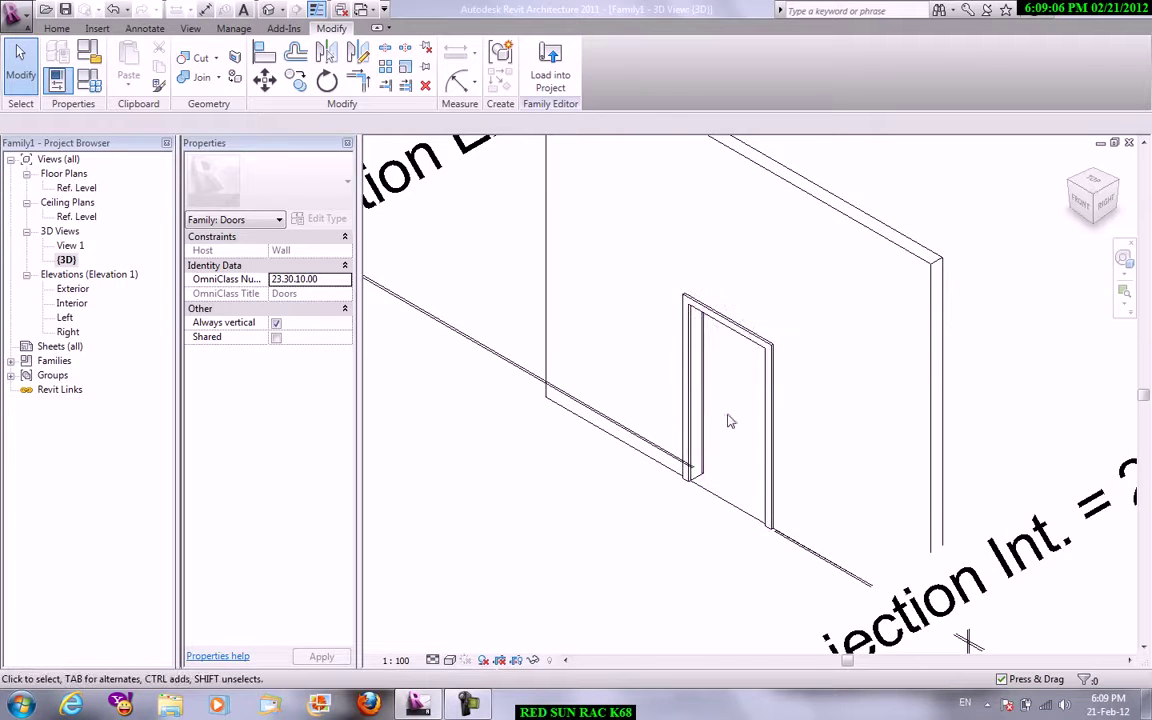
{"action": "double_click", "coordinate": [78, 188]}
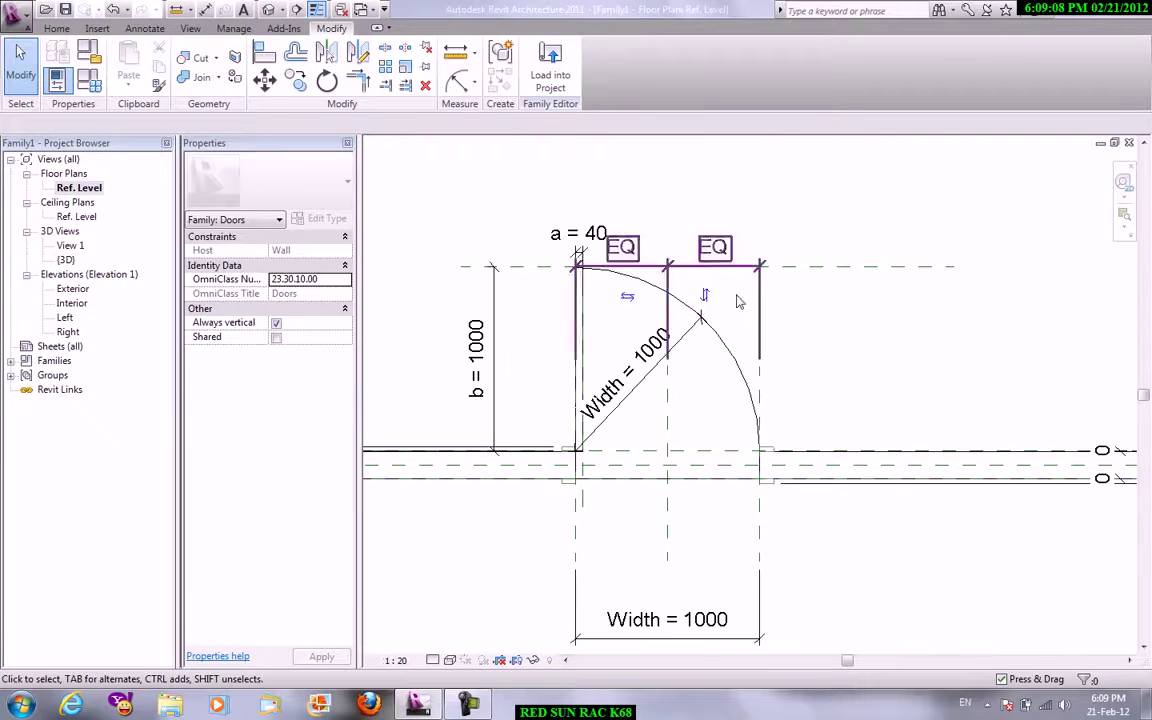
{"action": "left_click", "coordinate": [145, 28]}
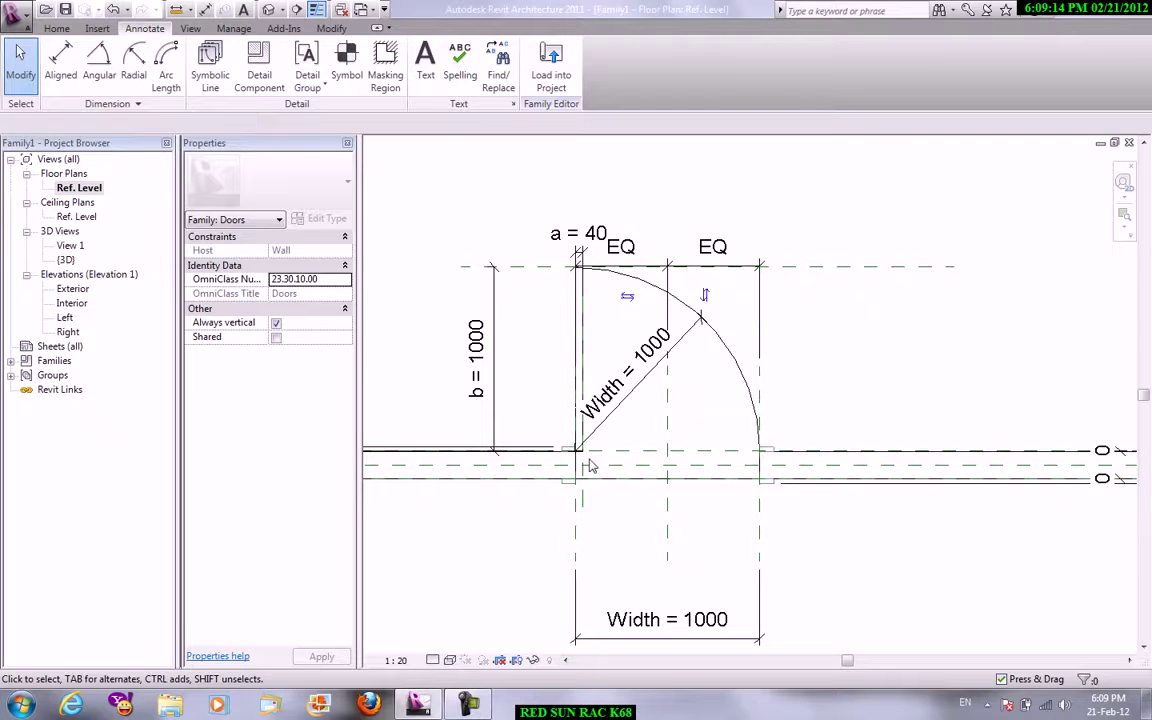
{"action": "double_click", "coordinate": [72, 288]}
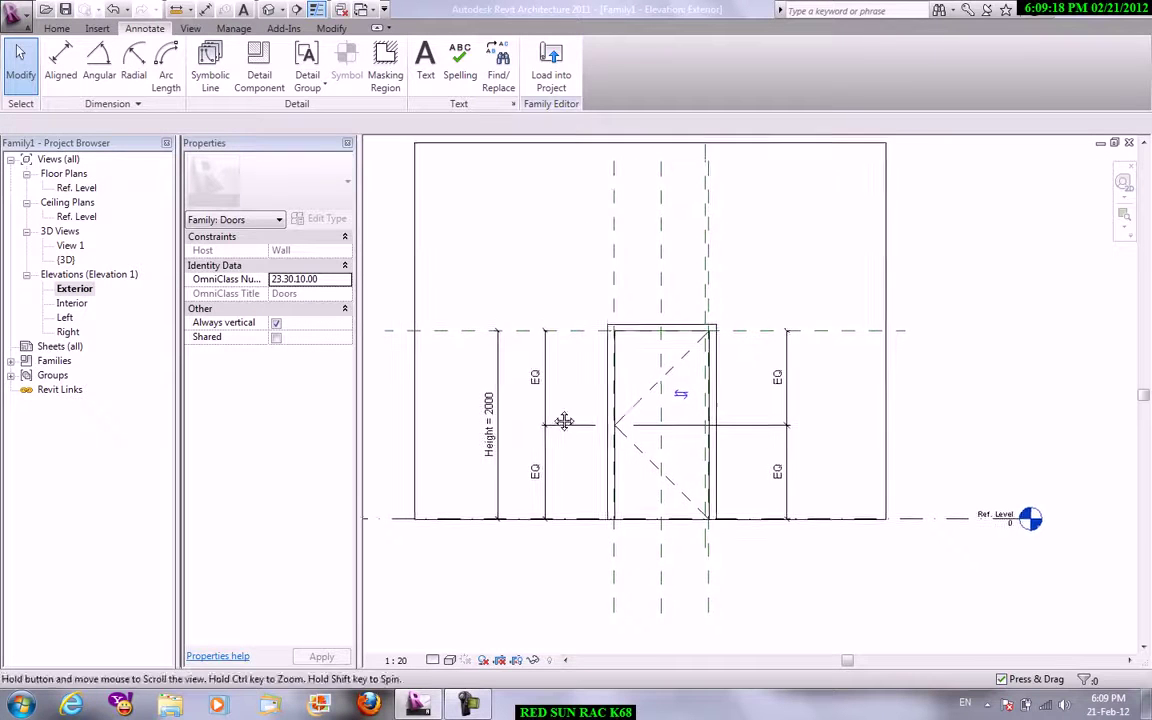
{"action": "scroll", "coordinate": [725, 395], "scroll_direction": "up", "scroll_amount": 1}
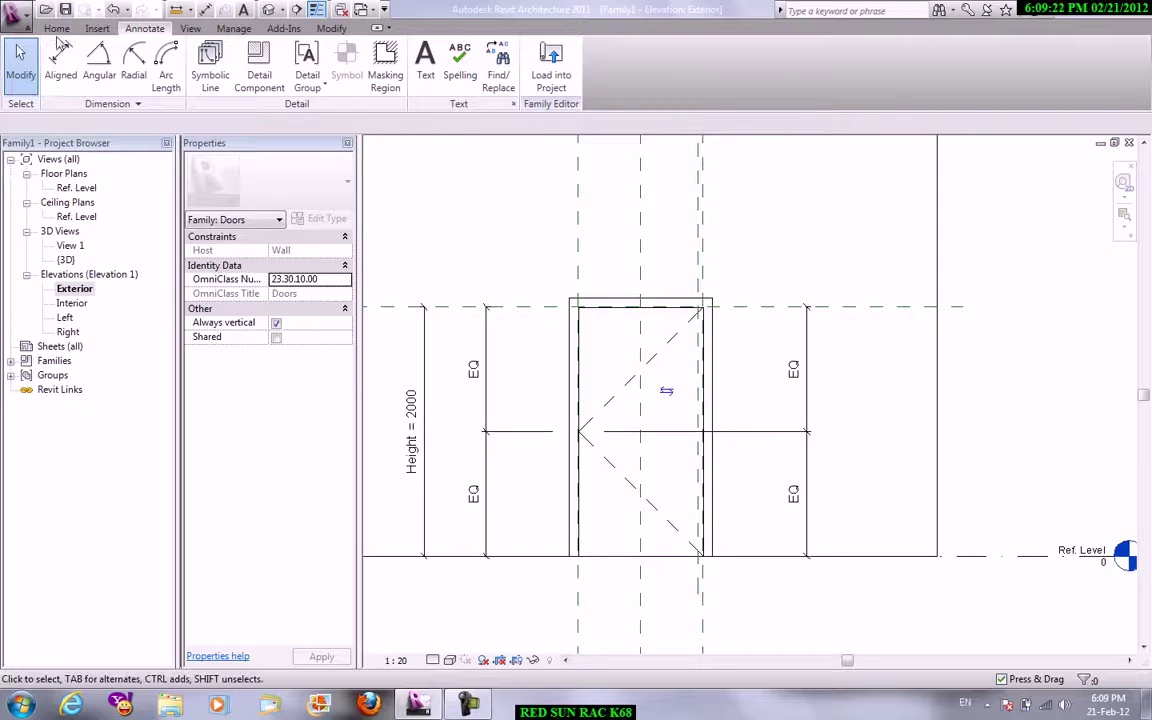
Sketch an extrusion rectangle filling the door opening, locked to its edges and the level.
{"action": "left_click", "coordinate": [55, 29]}
{"action": "left_click", "coordinate": [131, 66]}
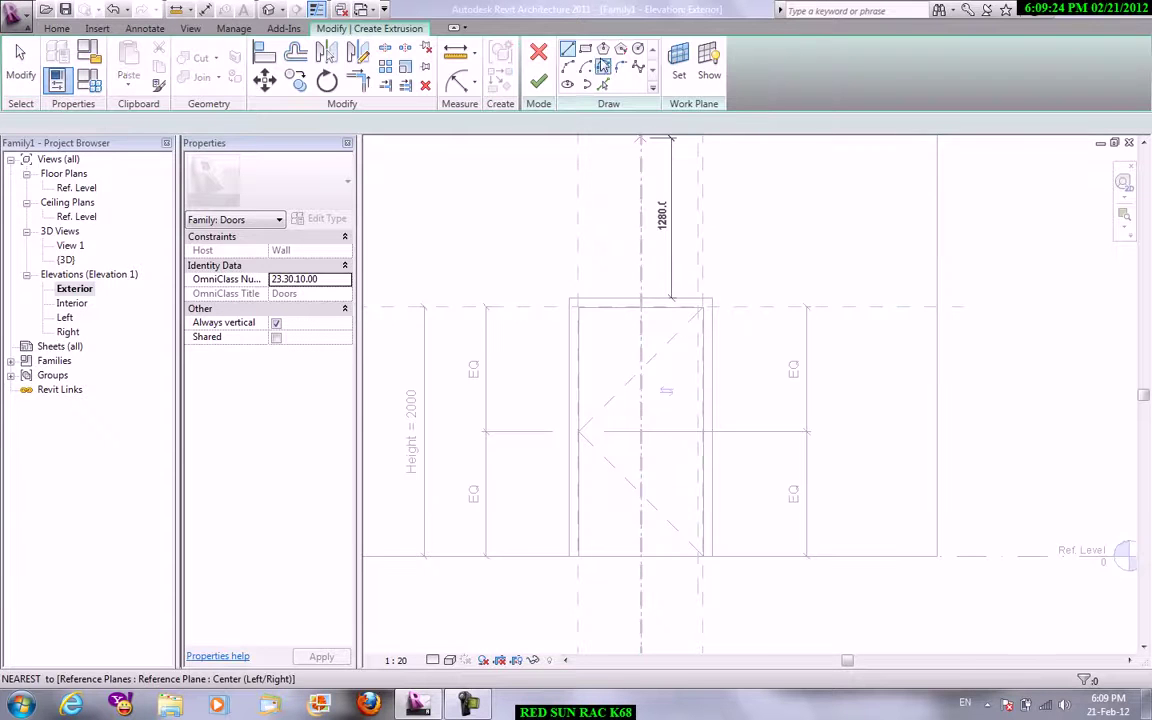
{"action": "left_click", "coordinate": [579, 307]}
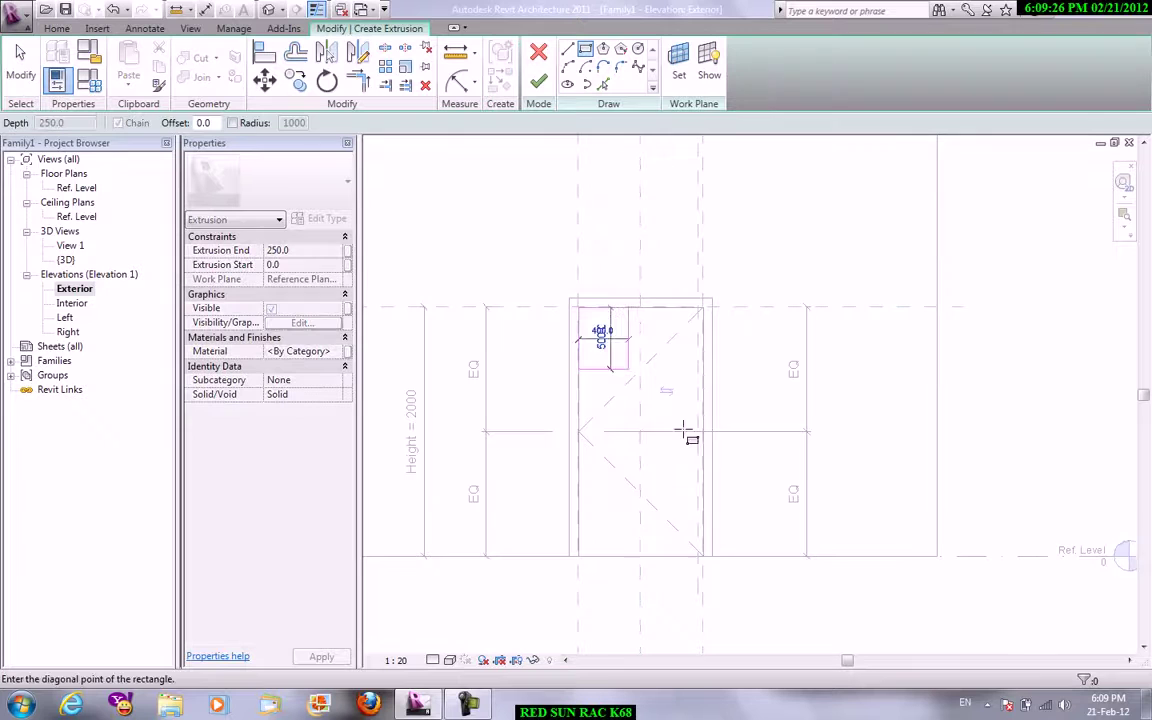
{"action": "left_click", "coordinate": [703, 555]}
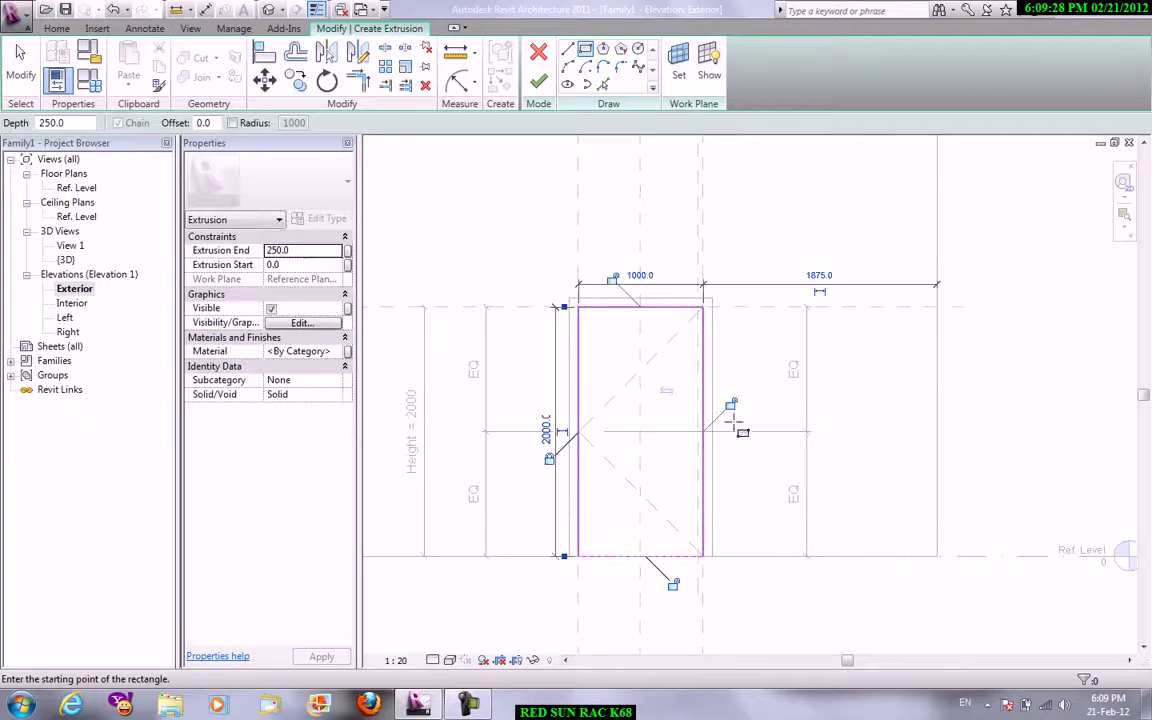
{"action": "left_click", "coordinate": [734, 404]}
{"action": "left_click", "coordinate": [613, 276]}
{"action": "left_click", "coordinate": [673, 583]}
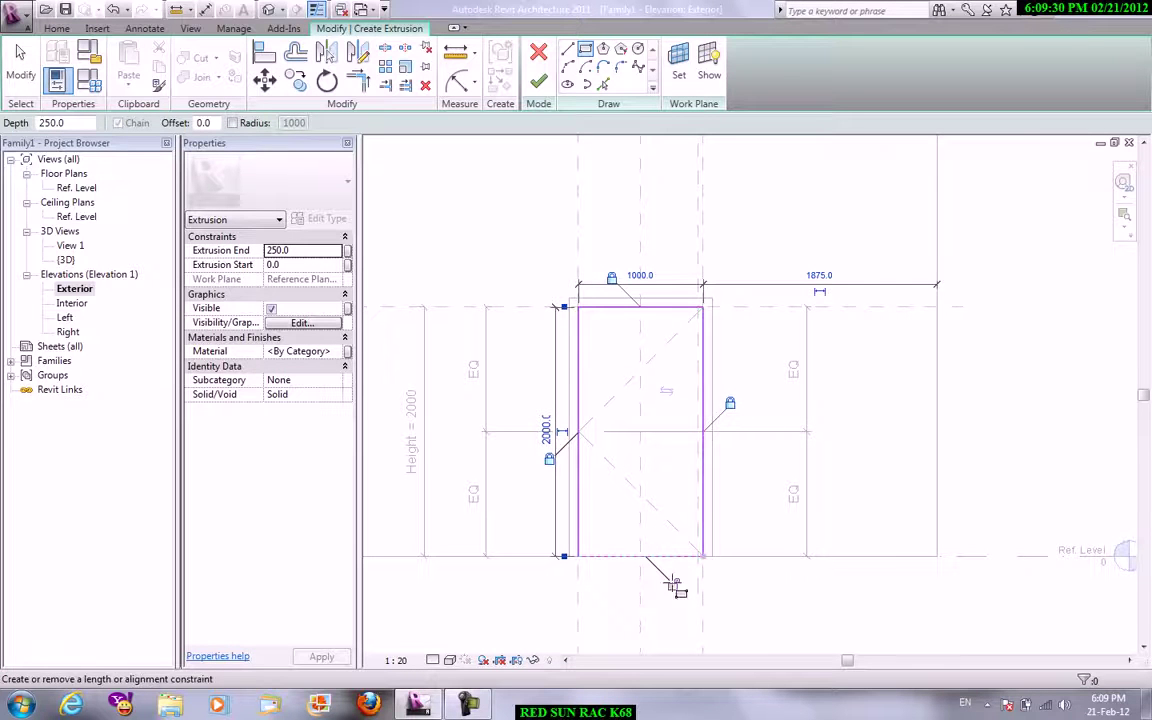
Finish the 1000 × 2000 door panel extrusion and open the Left elevation.
{"action": "right_click", "coordinate": [370, 214]}
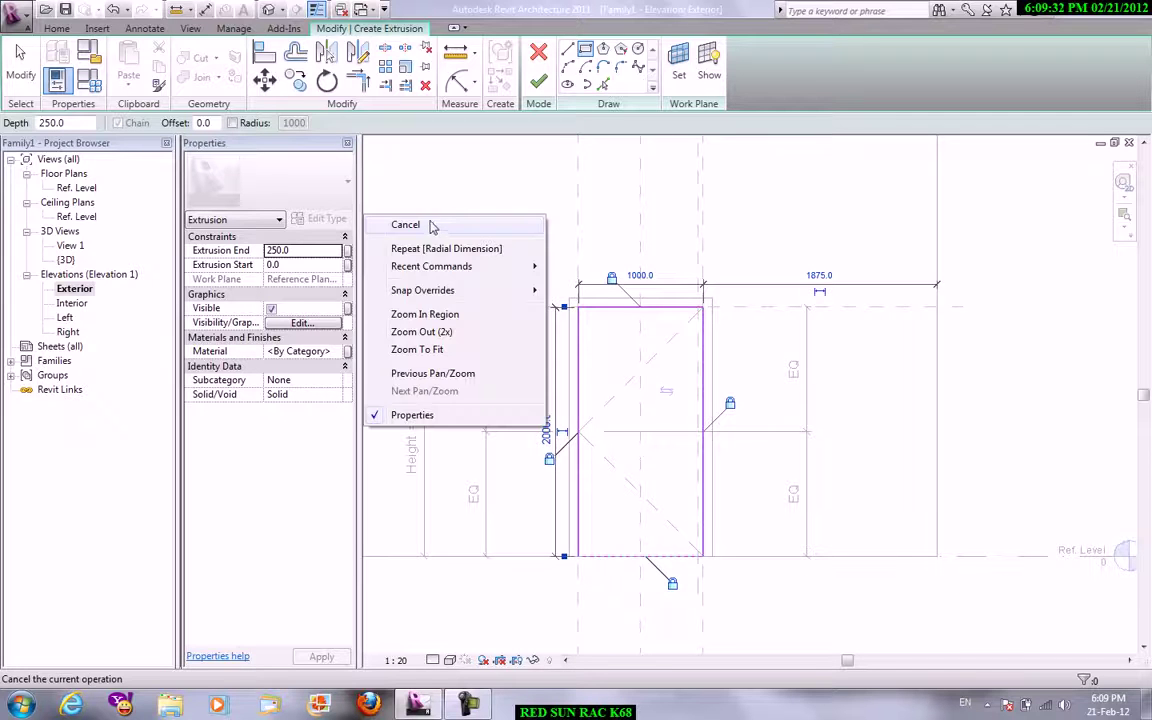
{"action": "left_click", "coordinate": [452, 226]}
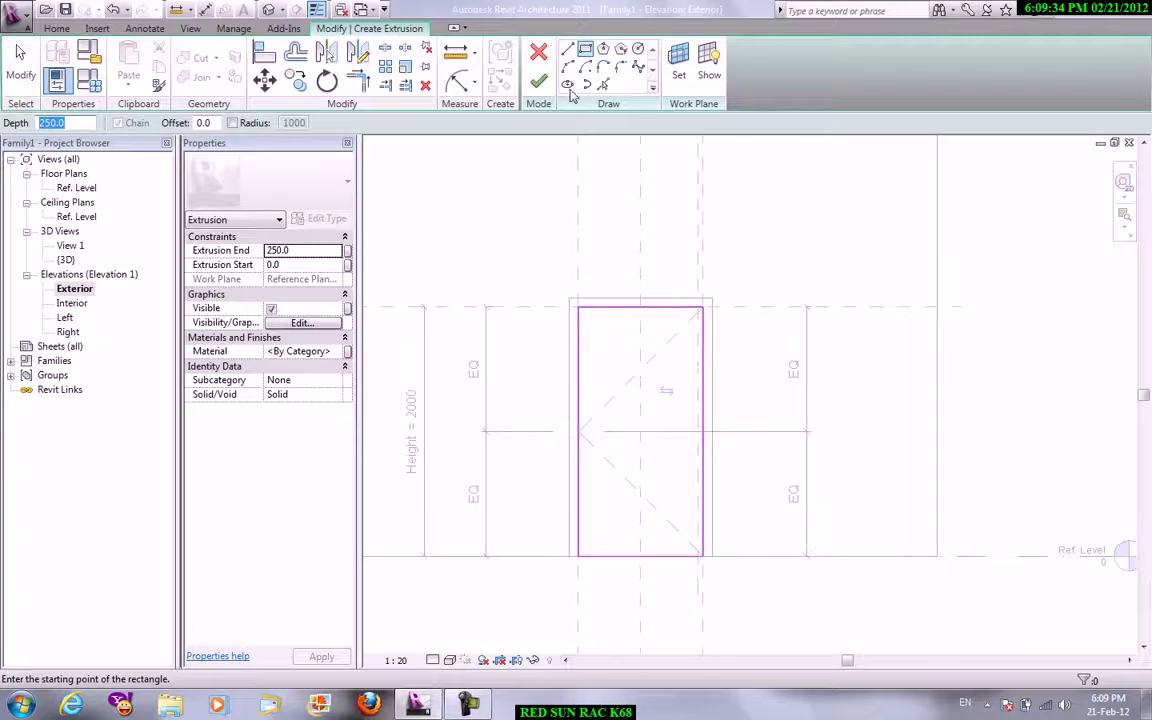
{"action": "left_click", "coordinate": [538, 81]}
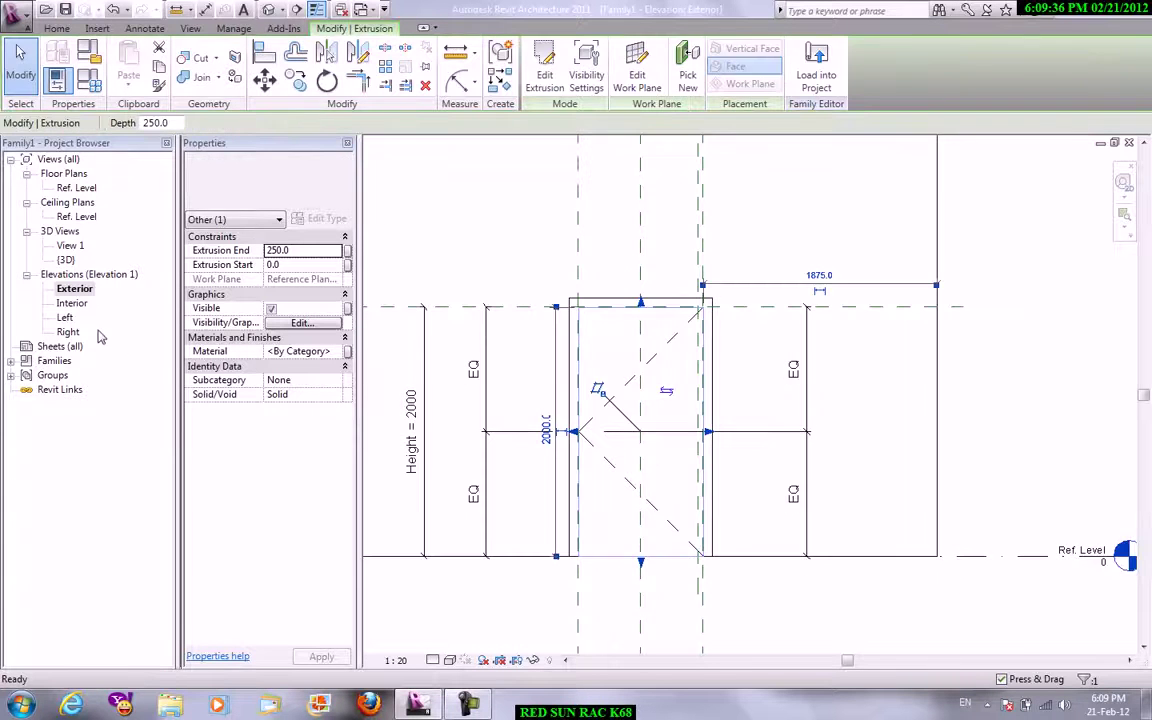
{"action": "double_click", "coordinate": [65, 317]}
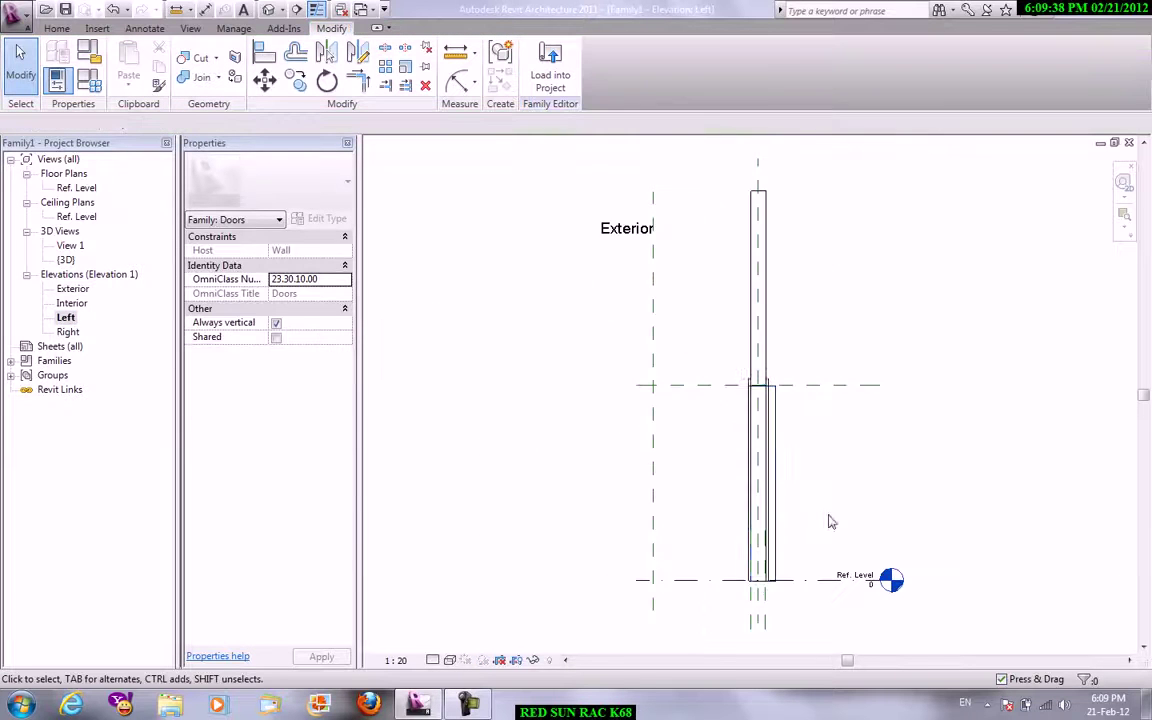
Stretch the door extrusion's left face outward and reposition the view.
{"action": "scroll", "coordinate": [829, 521], "scroll_direction": "up", "scroll_amount": 2}
{"action": "left_click", "coordinate": [757, 466]}
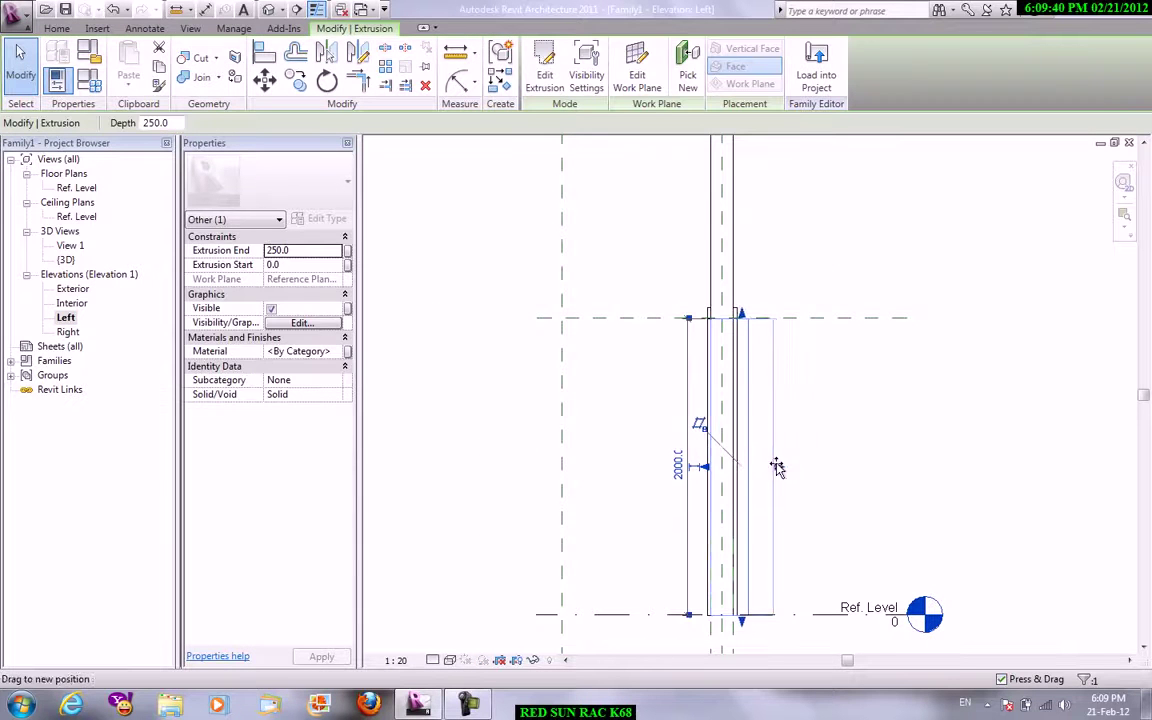
{"action": "left_click_drag", "start_coordinate": [700, 466], "coordinate": [652, 466]}
{"action": "left_click", "coordinate": [884, 437]}
{"action": "middle_click_drag", "start_coordinate": [884, 437], "coordinate": [866, 356]}
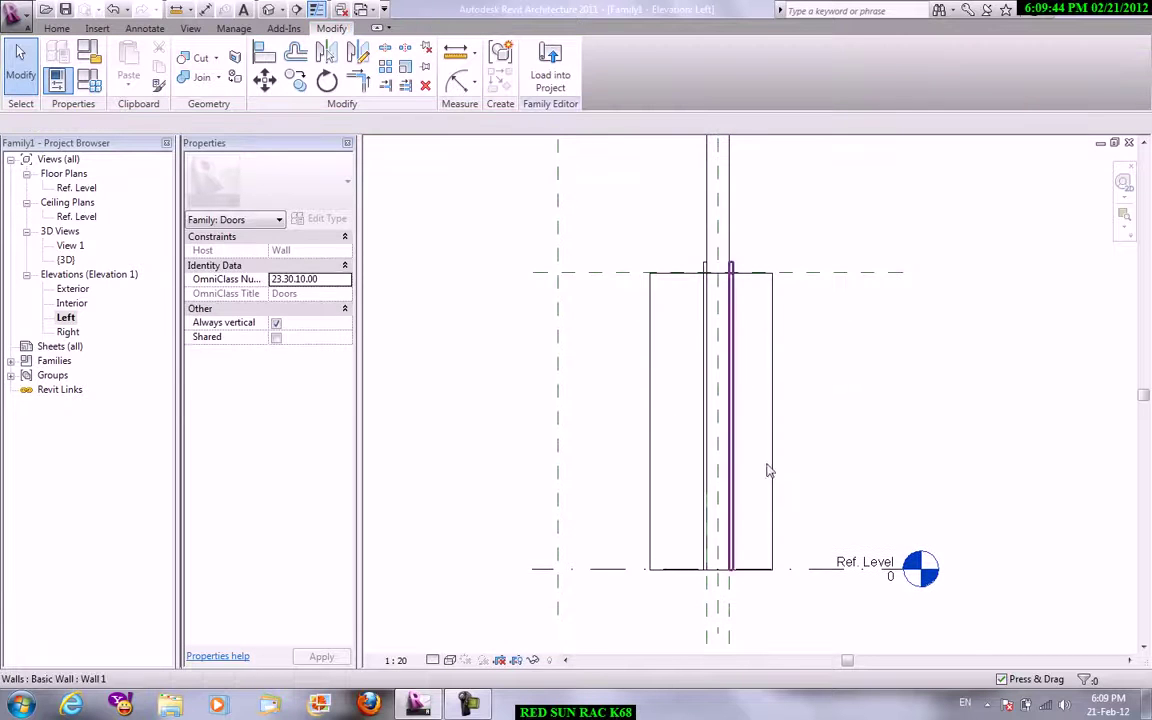
{"action": "middle_click_drag", "start_coordinate": [768, 470], "coordinate": [766, 427]}
{"action": "middle_click_drag", "start_coordinate": [812, 460], "coordinate": [743, 419]}
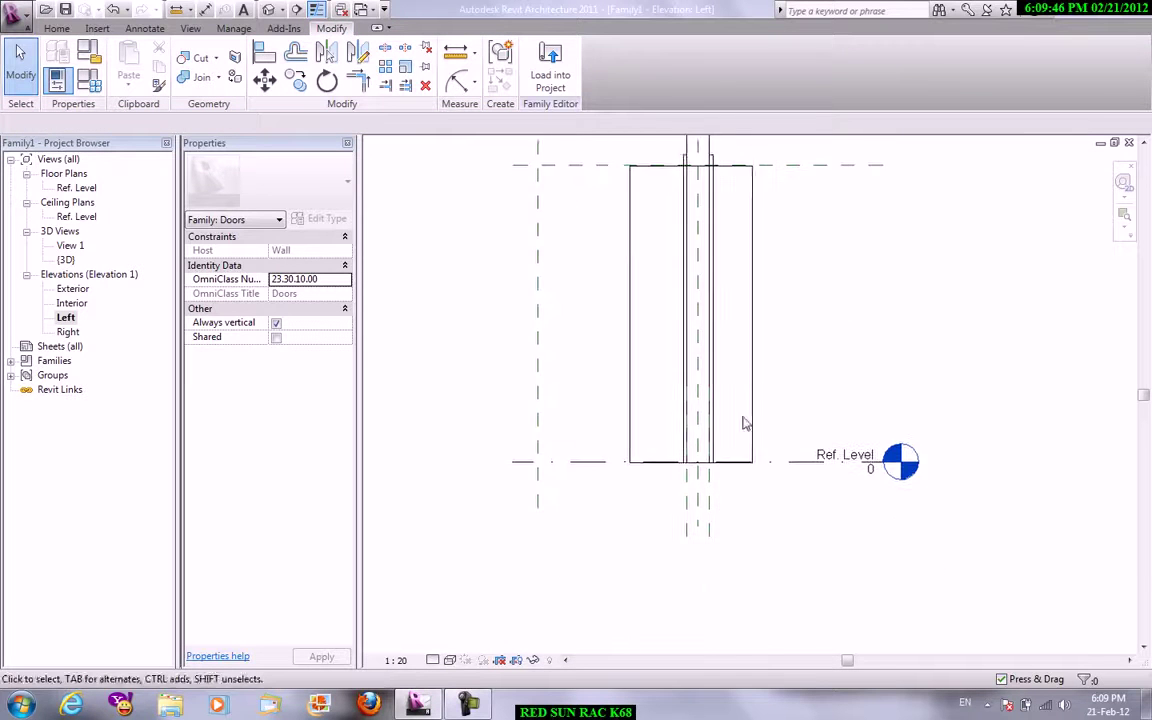
{"action": "scroll", "coordinate": [740, 420], "scroll_direction": "up", "scroll_amount": 2}
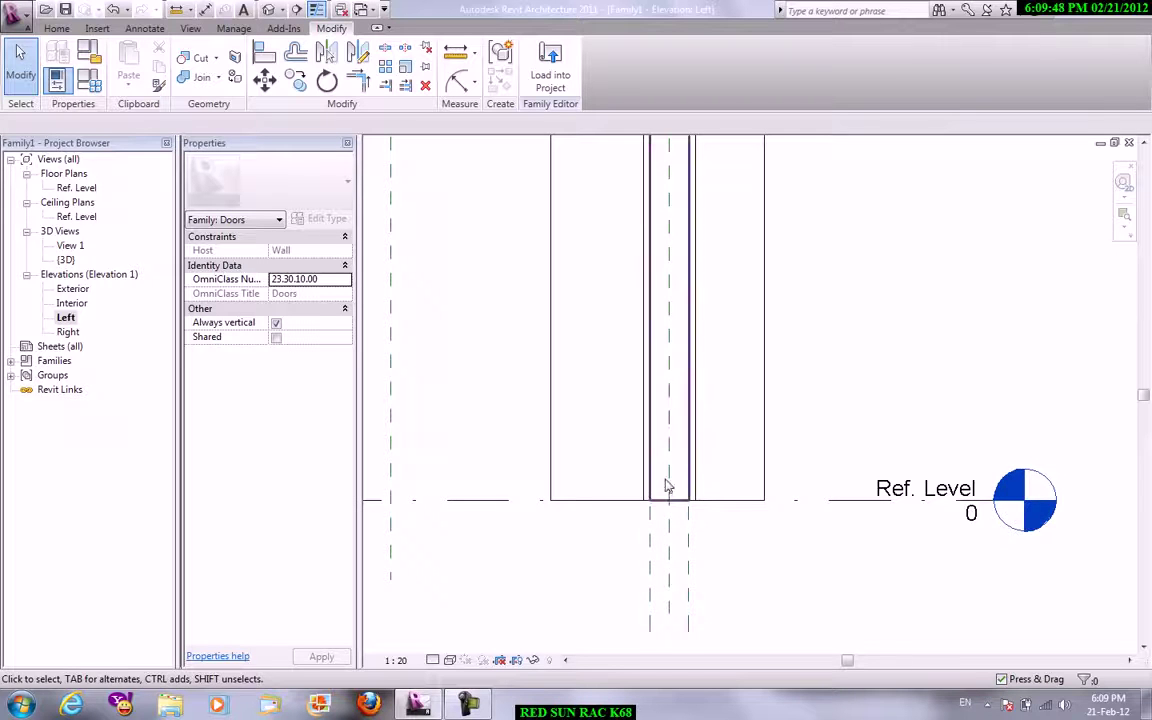
Add a reference plane offset 40 from the wall line using RP.
{"action": "key", "text": "r"}
{"action": "key", "text": "p"}
{"action": "type", "text": "40"}
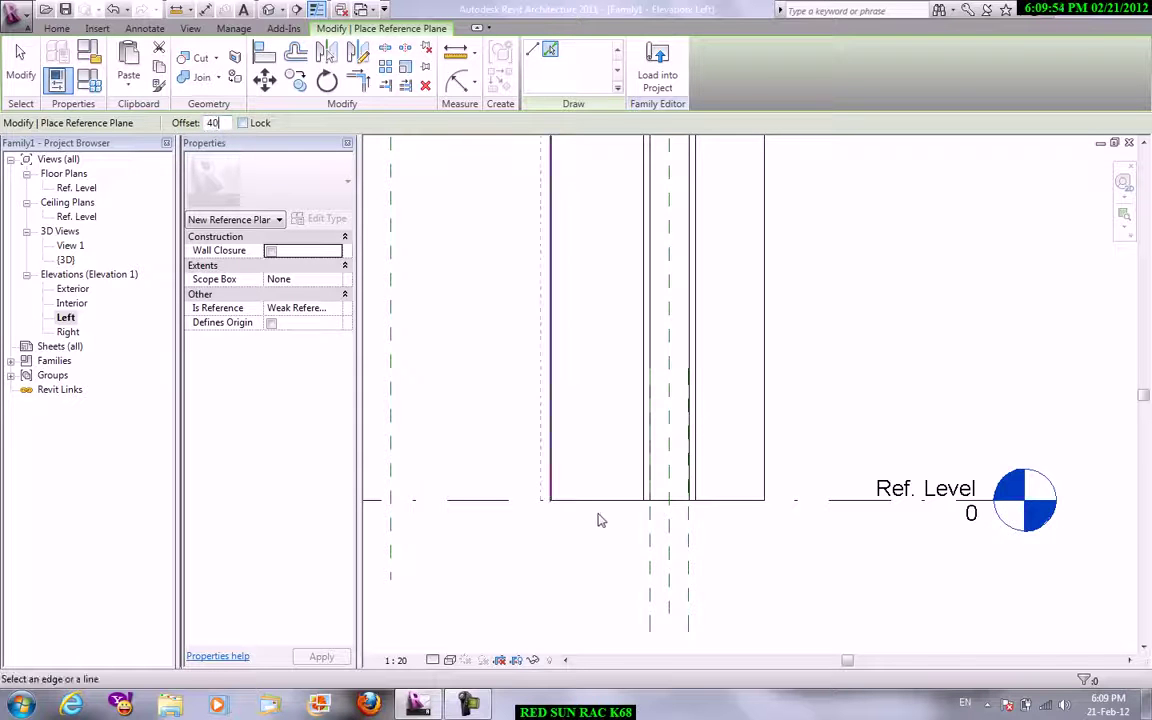
{"action": "left_click", "coordinate": [652, 540]}
{"action": "right_click", "coordinate": [866, 388]}
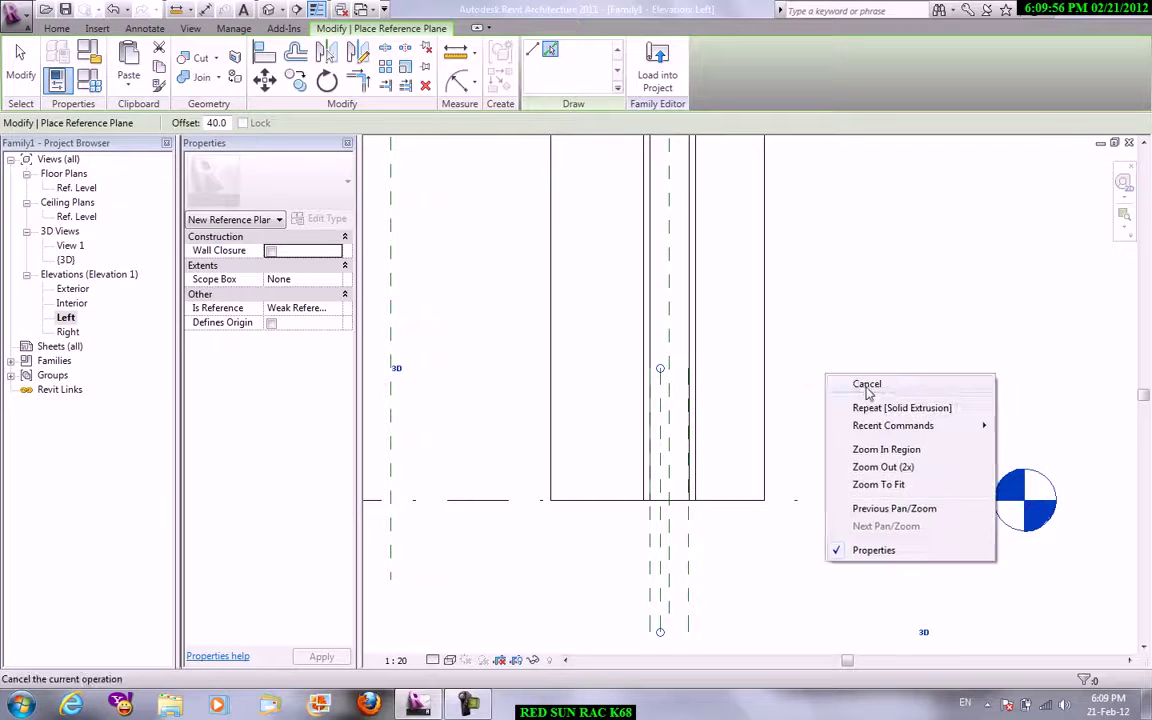
{"action": "left_click", "coordinate": [905, 385]}
Align the extrusion's left face to the new plane and its right face to the wall line, making it 40 deep.
{"action": "key", "text": "l"}
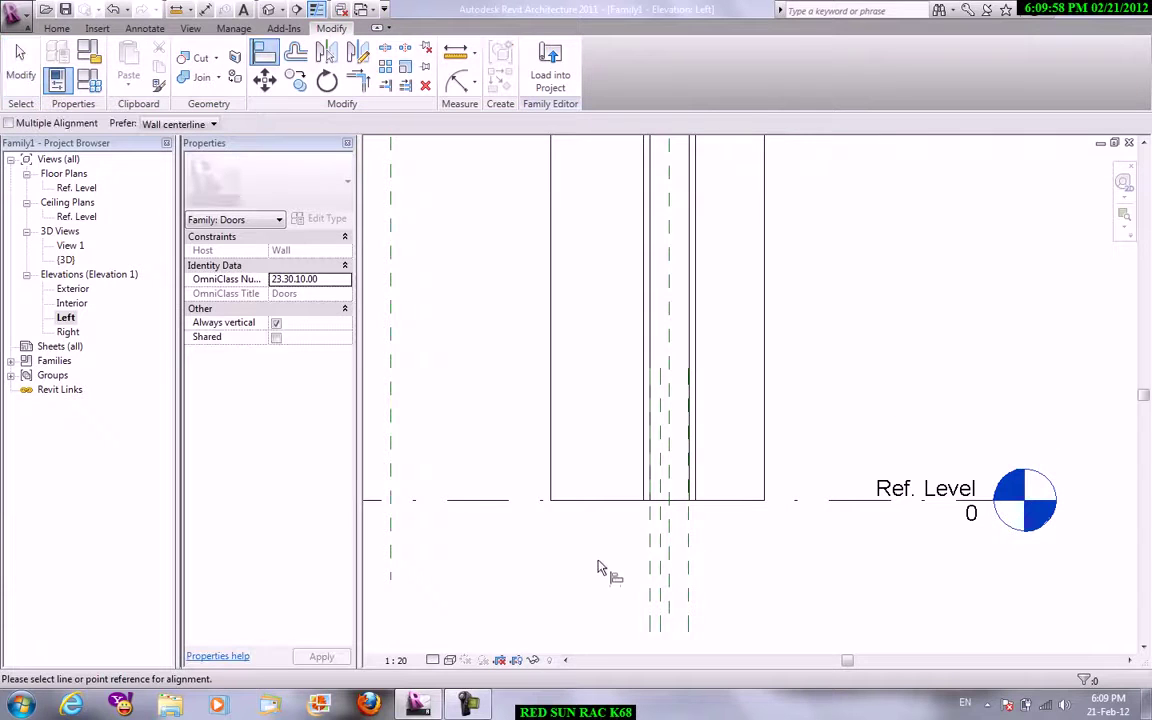
{"action": "left_click", "coordinate": [551, 377]}
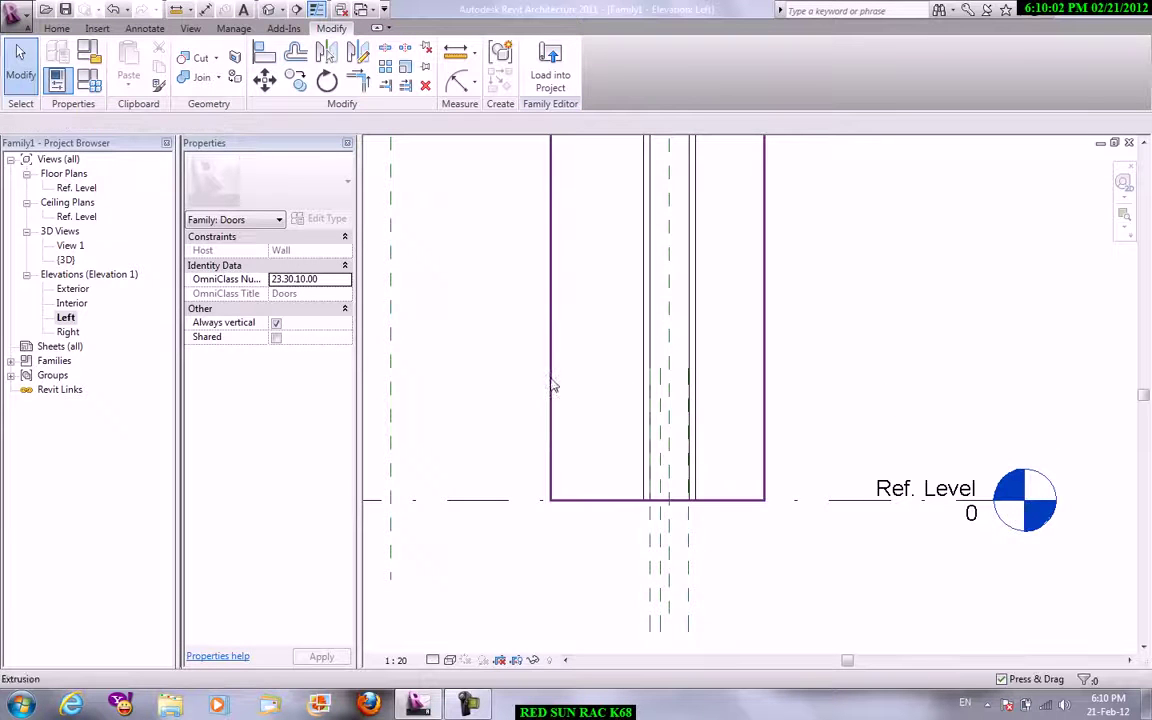
{"action": "key", "text": "a"}
{"action": "key", "text": "l"}
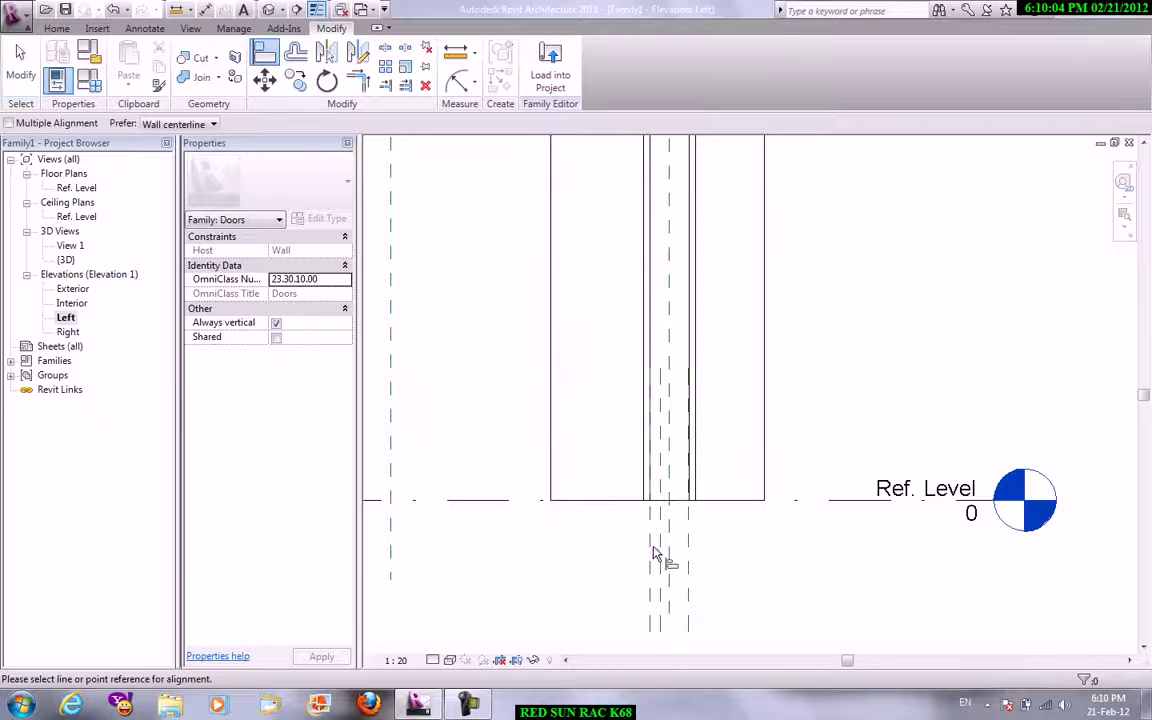
{"action": "left_click", "coordinate": [650, 537]}
{"action": "left_click", "coordinate": [553, 404]}
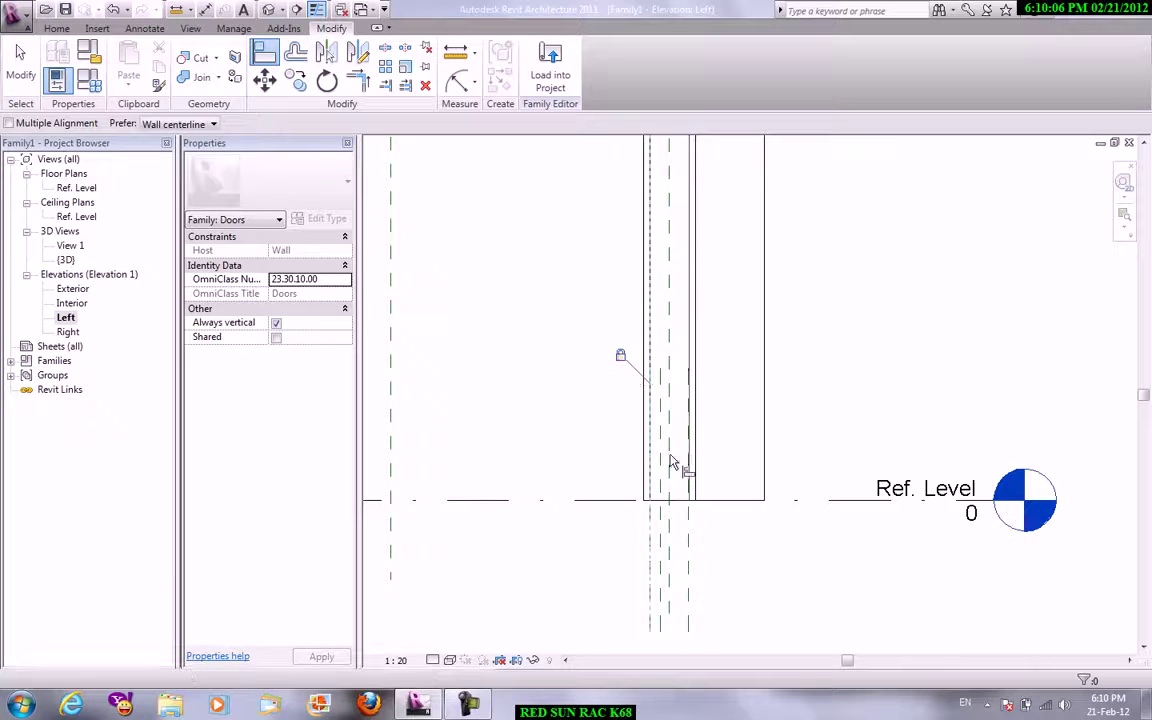
{"action": "left_click", "coordinate": [688, 530]}
{"action": "left_click", "coordinate": [766, 463]}
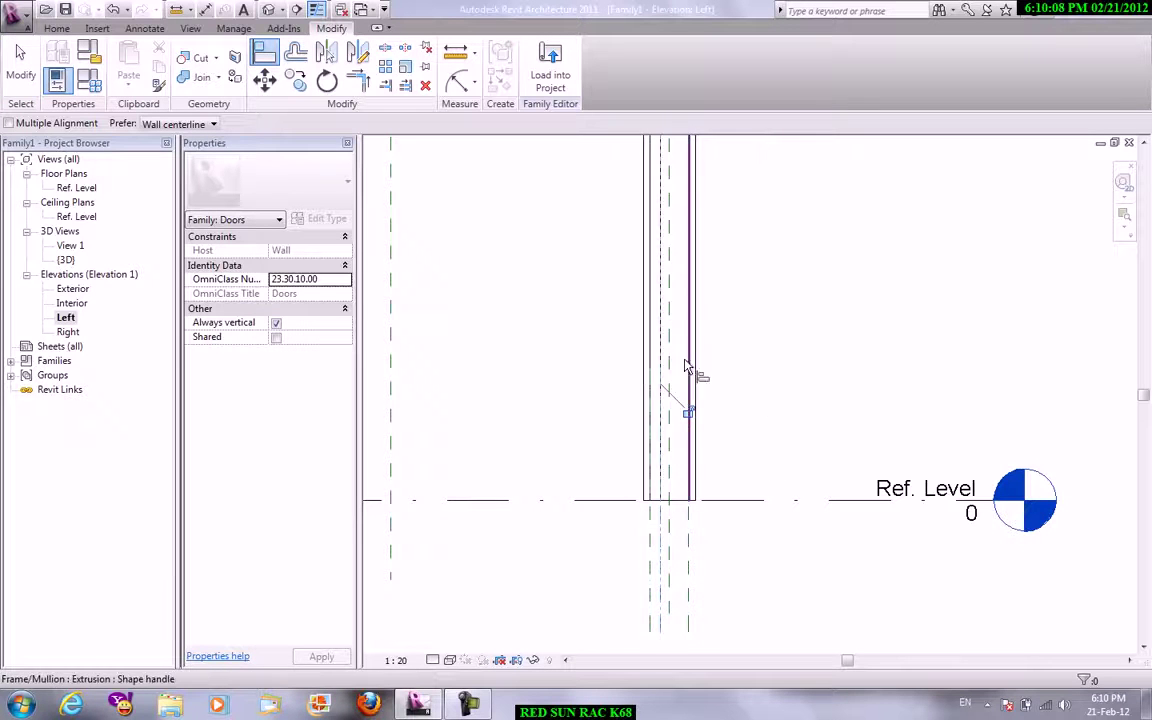
{"action": "right_click", "coordinate": [806, 303]}
{"action": "left_click", "coordinate": [815, 311]}
{"action": "right_click", "coordinate": [845, 306]}
{"action": "left_click", "coordinate": [855, 313]}
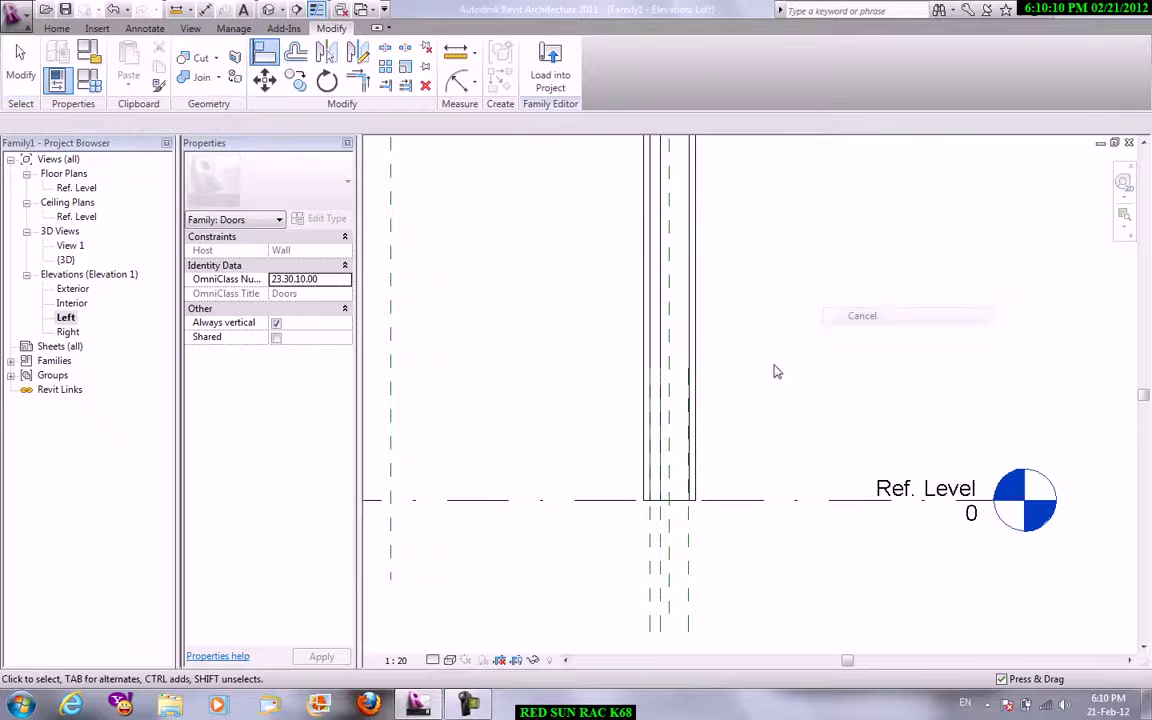
Check the extrusion depth in the default 3D view, then open the Exterior elevation.
{"action": "left_click", "coordinate": [190, 28]}
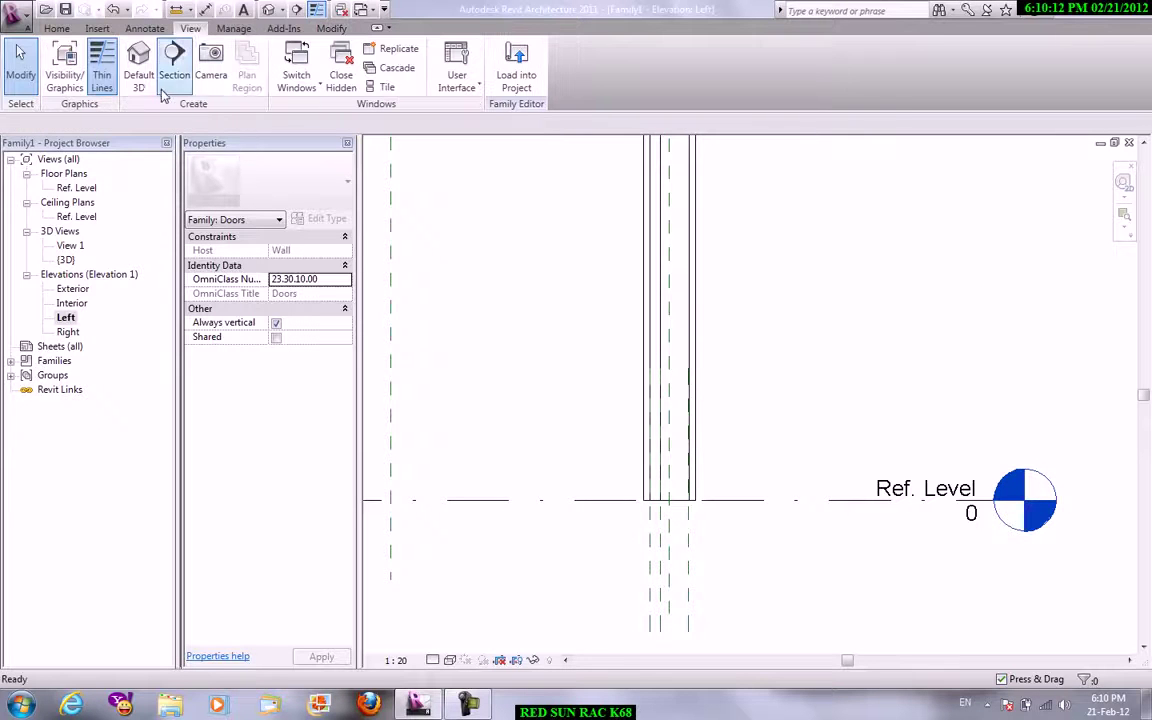
{"action": "left_click", "coordinate": [139, 62]}
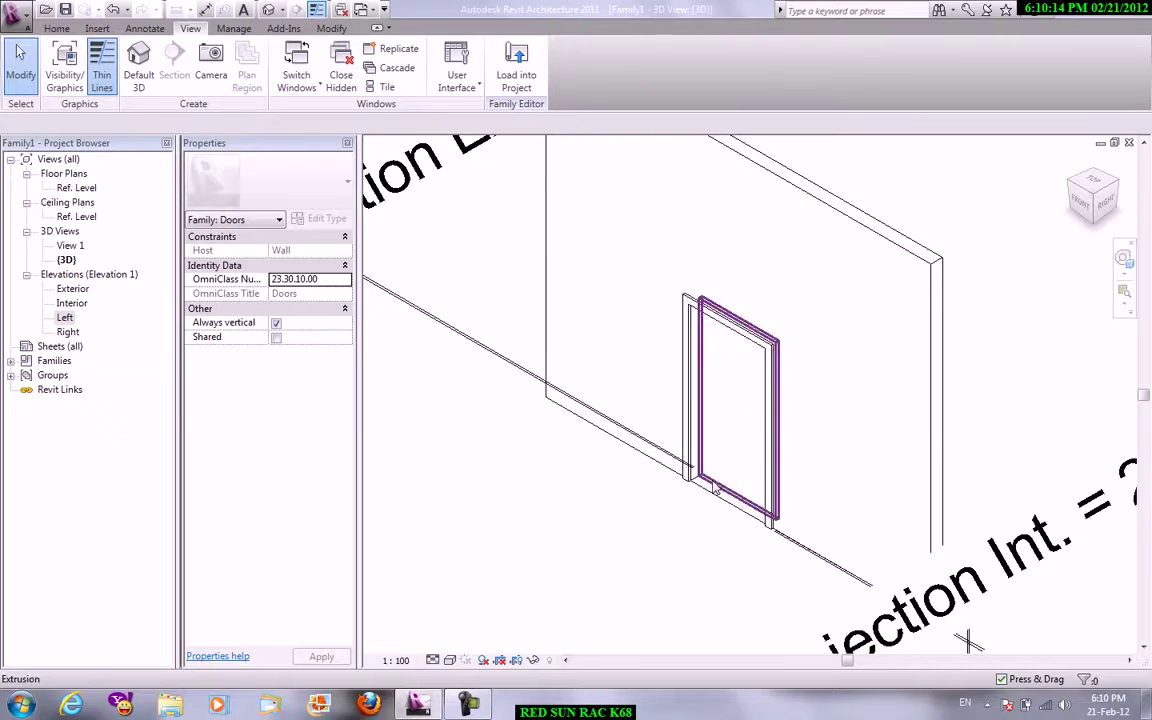
{"action": "left_click", "coordinate": [716, 487]}
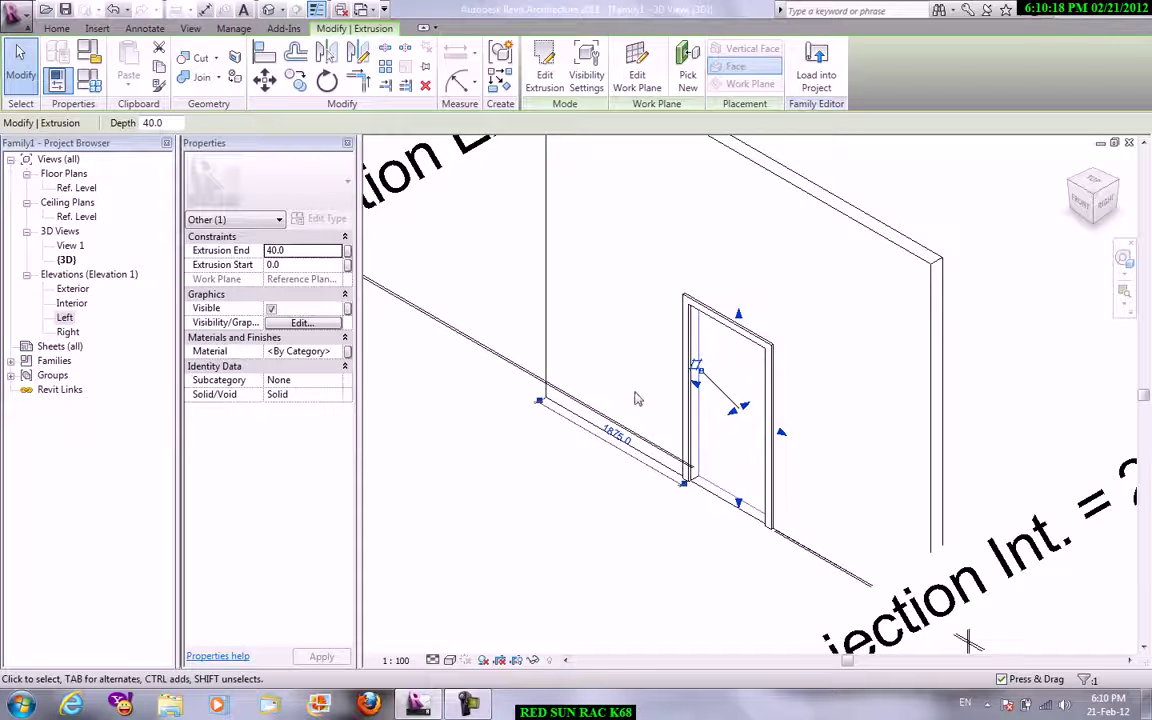
{"action": "double_click", "coordinate": [72, 289]}
Cut a tall narrow rectangular void extrusion through the door leaf near its left edge.
{"action": "key", "text": "Escape"}
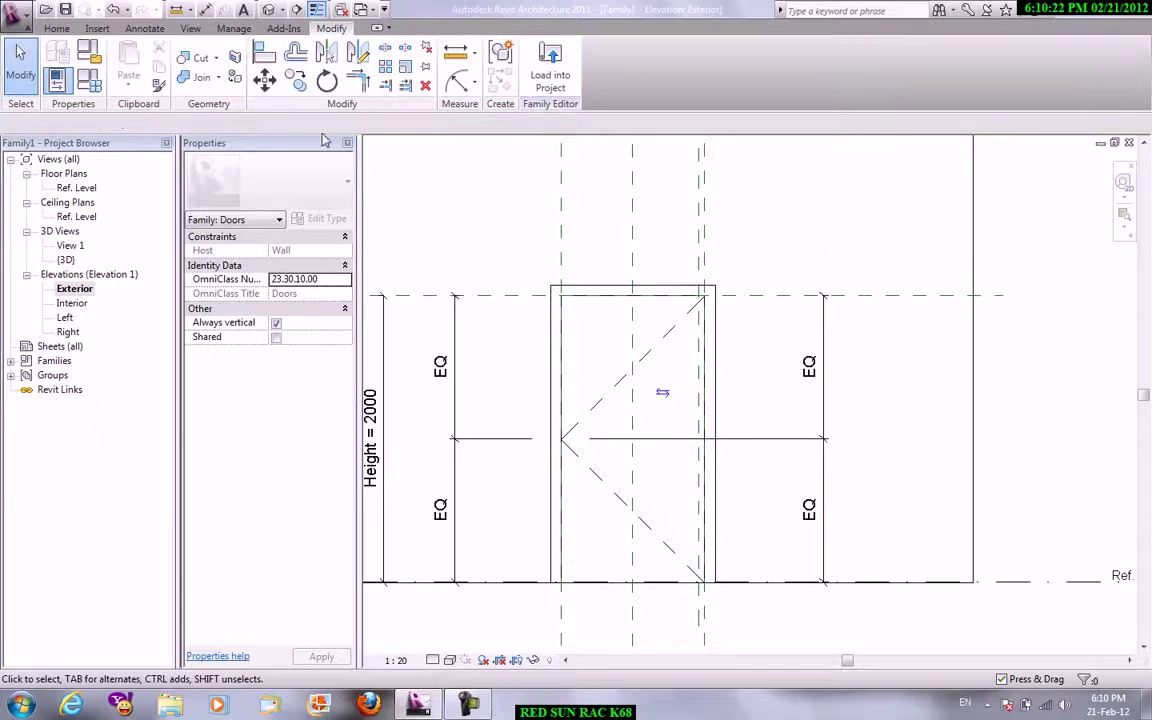
{"action": "left_click", "coordinate": [57, 28]}
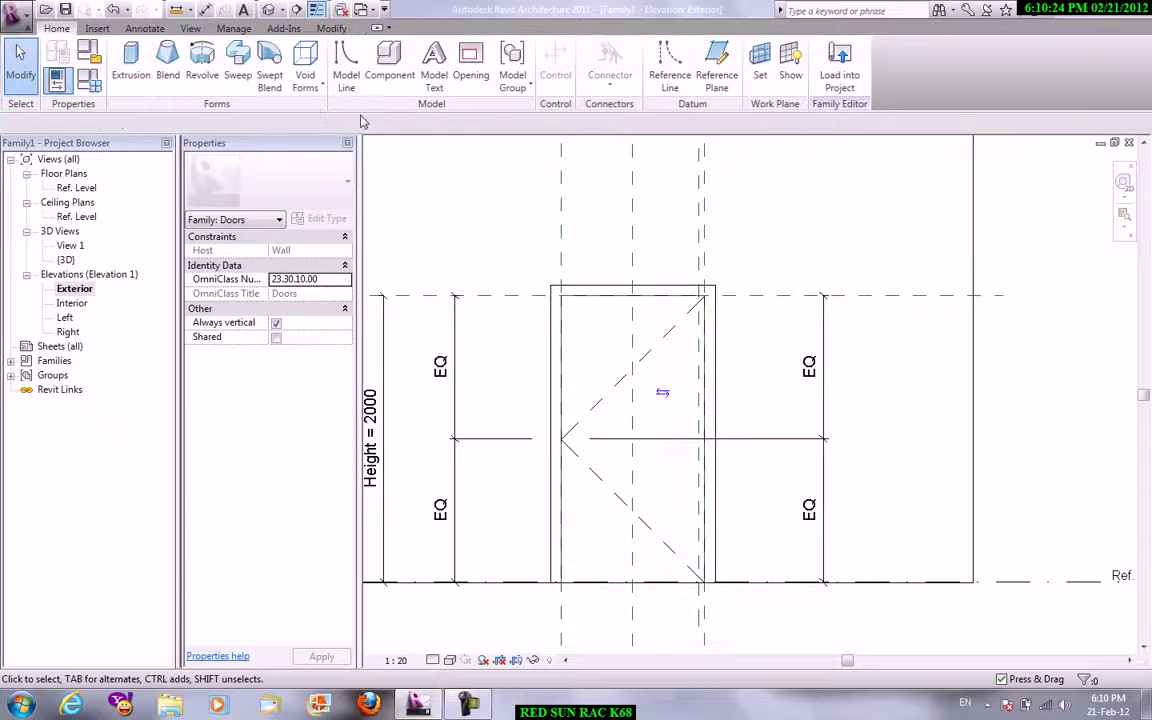
{"action": "left_click", "coordinate": [314, 93]}
{"action": "left_click", "coordinate": [322, 113]}
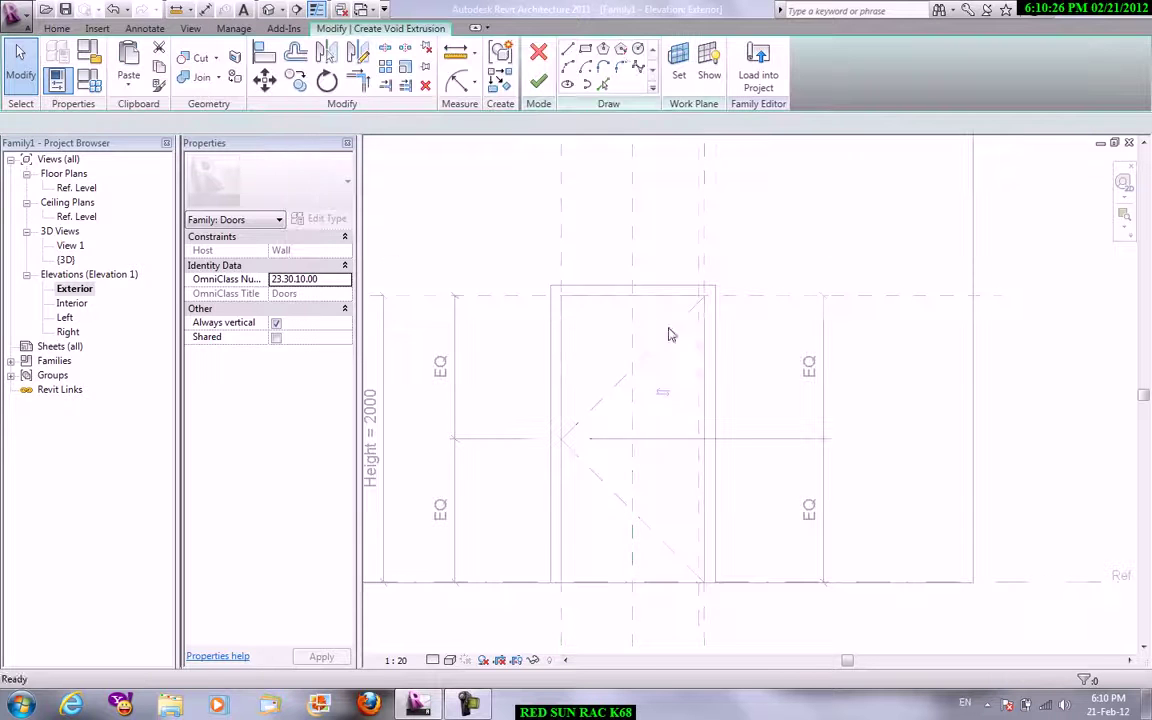
{"action": "left_click", "coordinate": [585, 48]}
{"action": "left_click", "coordinate": [580, 316]}
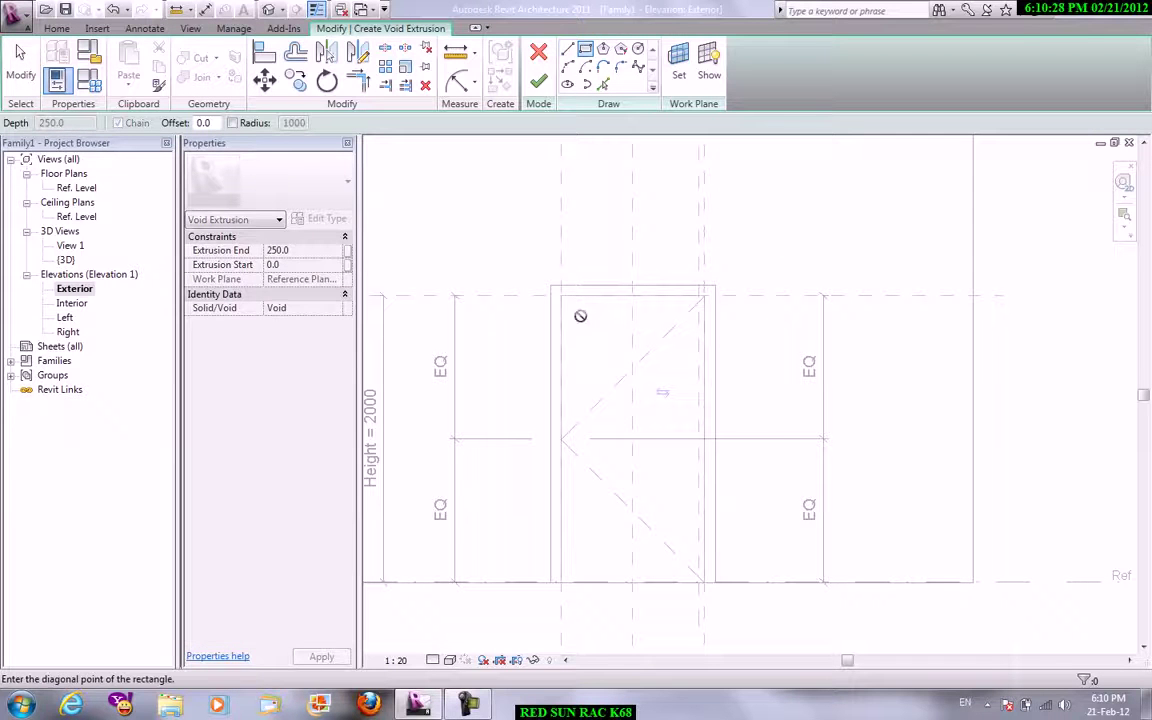
{"action": "left_click", "coordinate": [617, 514]}
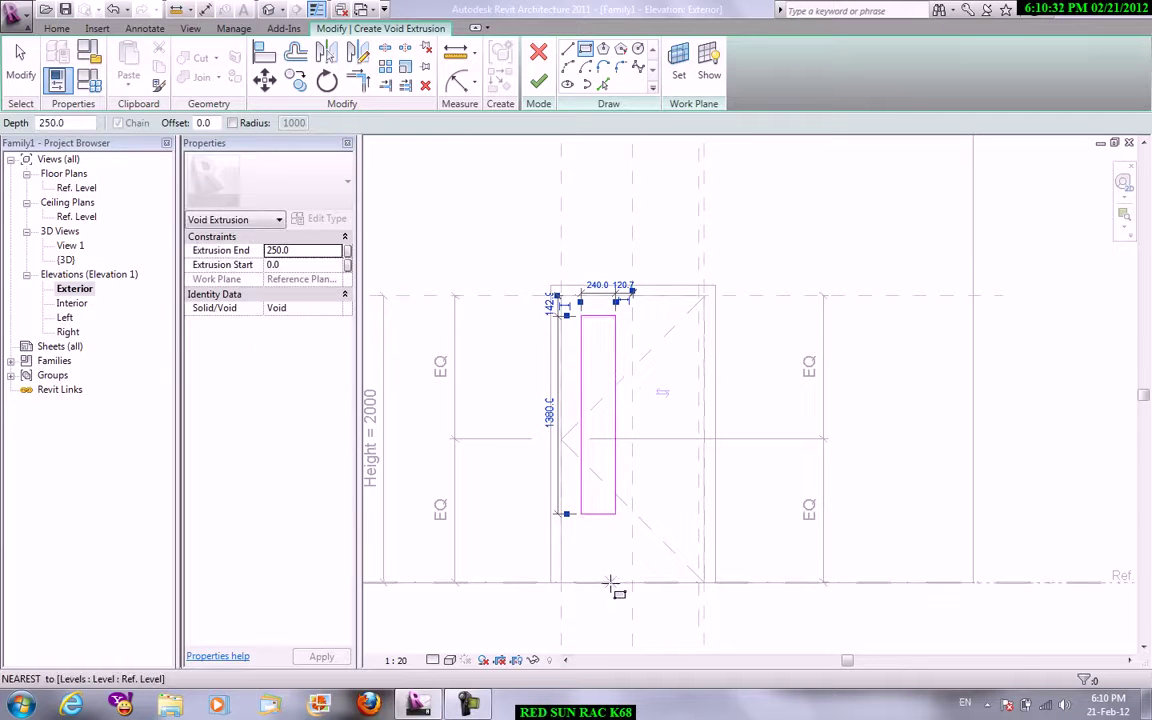
{"action": "right_click", "coordinate": [696, 347]}
{"action": "left_click", "coordinate": [740, 357]}
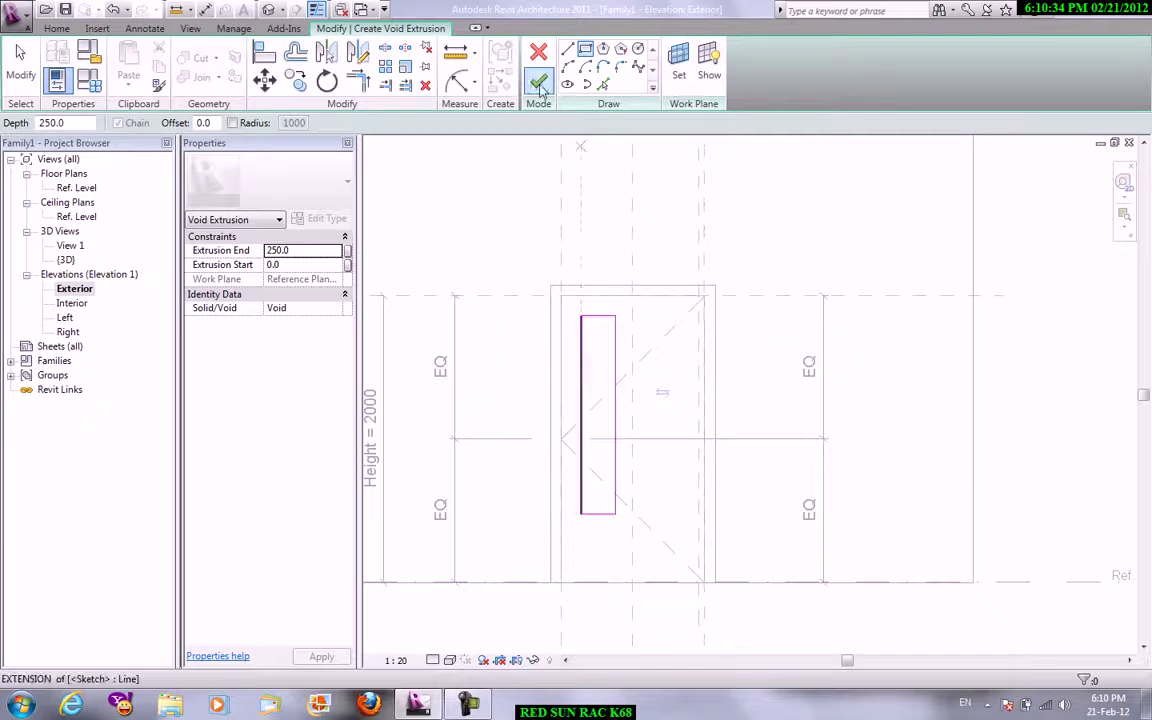
{"action": "left_click", "coordinate": [540, 88]}
Inspect the slot in the default 3D view, Shaded then Hidden Line, and reopen the Exterior elevation.
{"action": "left_click", "coordinate": [190, 28]}
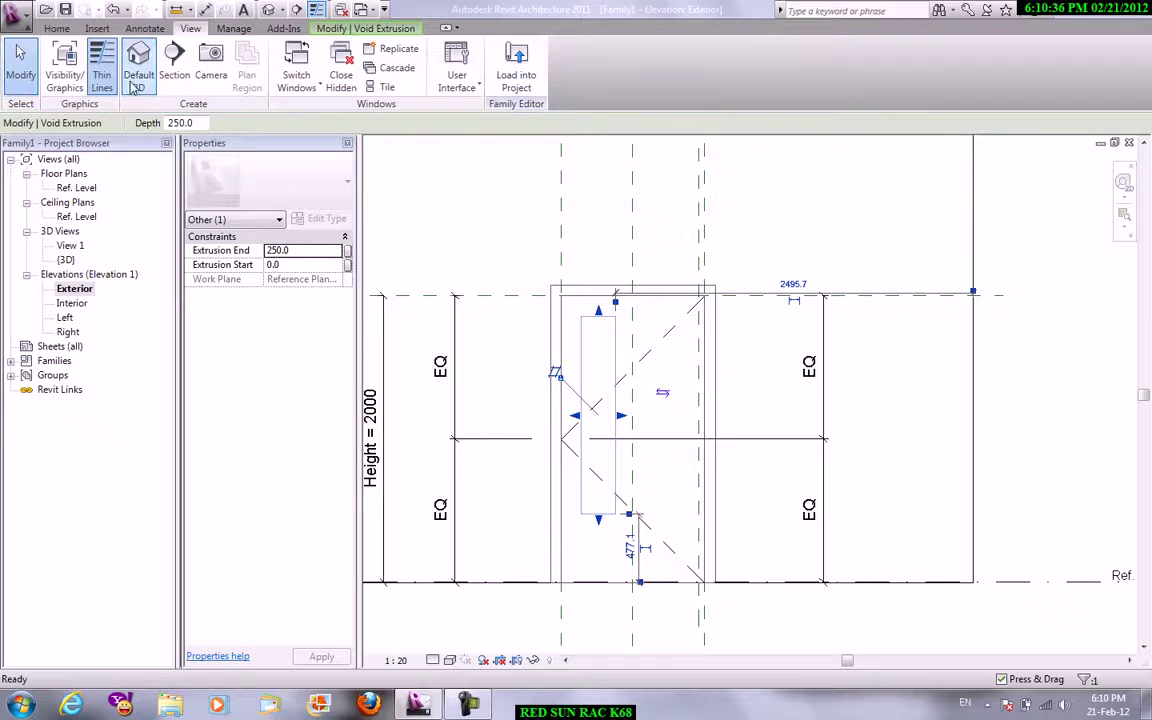
{"action": "left_click", "coordinate": [138, 87]}
{"action": "mouse_move", "coordinate": [789, 409]}
{"action": "middle_mouse_down", "text": "shift"}
{"action": "mouse_move", "coordinate": [738, 470]}
{"action": "mouse_move", "coordinate": [869, 469]}
{"action": "mouse_move", "coordinate": [910, 429]}
{"action": "middle_mouse_up", "text": "shift"}
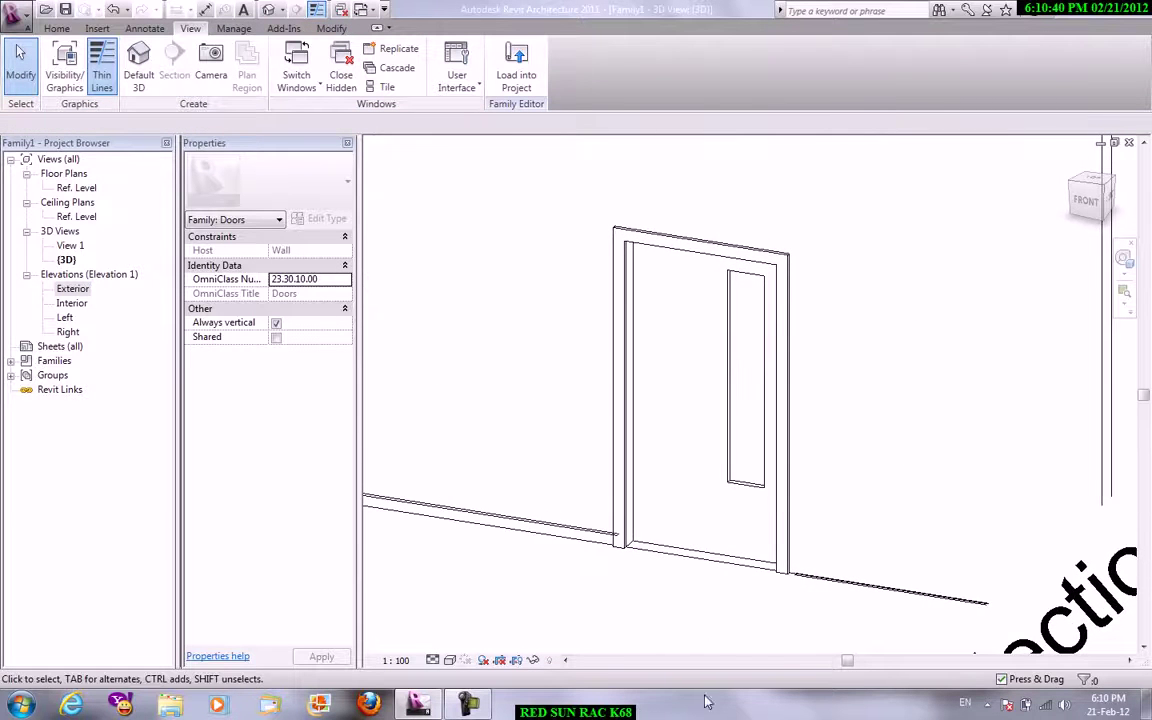
{"action": "left_click", "coordinate": [450, 661]}
{"action": "left_click", "coordinate": [488, 609]}
{"action": "mouse_move", "coordinate": [596, 630]}
{"action": "middle_mouse_down", "text": "shift"}
{"action": "mouse_move", "coordinate": [795, 568]}
{"action": "mouse_move", "coordinate": [813, 537]}
{"action": "middle_mouse_up", "text": "shift"}
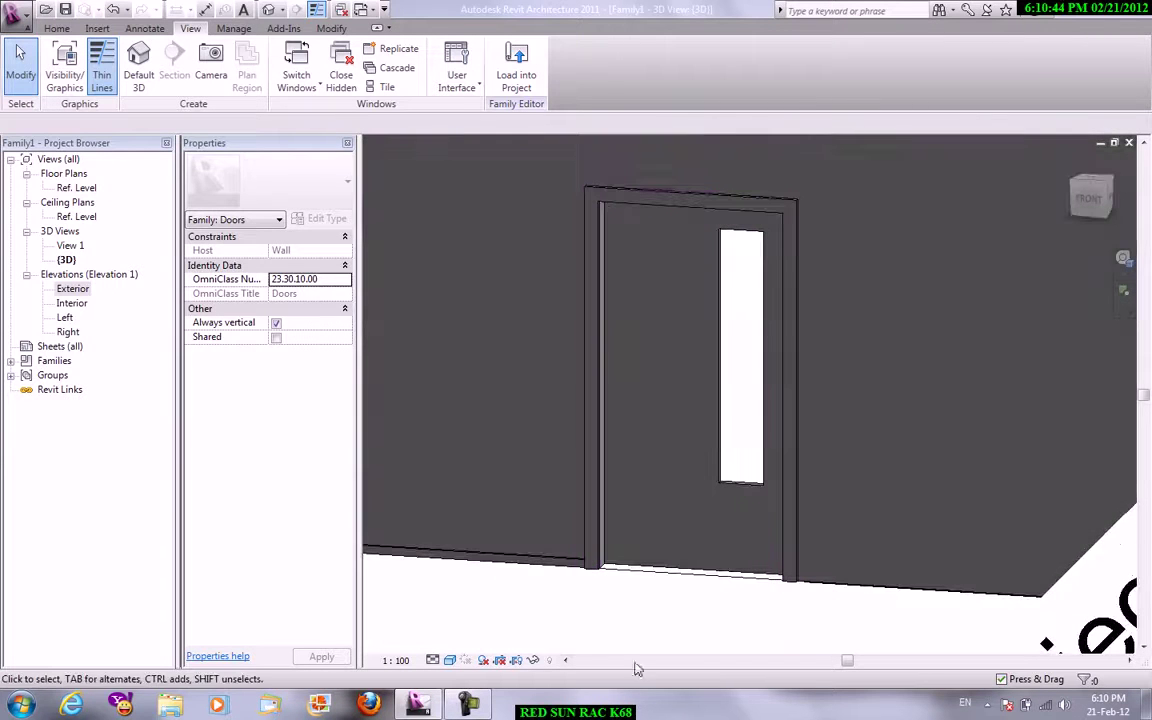
{"action": "left_click", "coordinate": [450, 661]}
{"action": "left_click", "coordinate": [487, 579]}
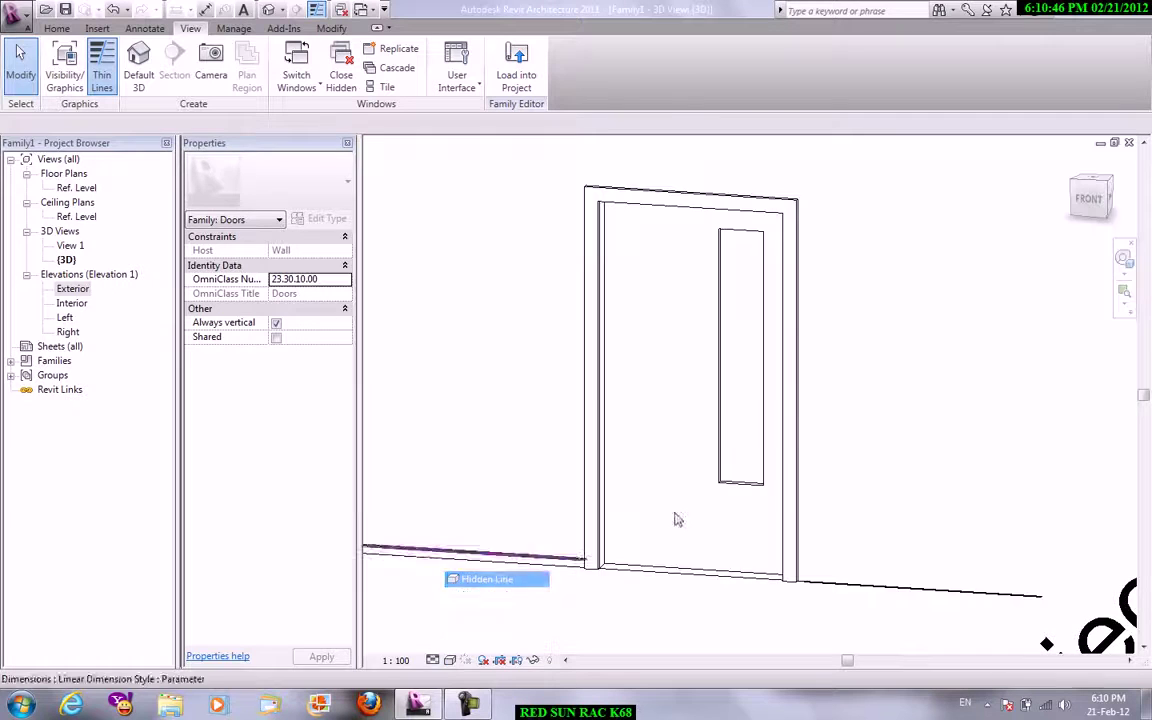
{"action": "left_click", "coordinate": [80, 289]}
{"action": "double_click", "coordinate": [83, 290]}
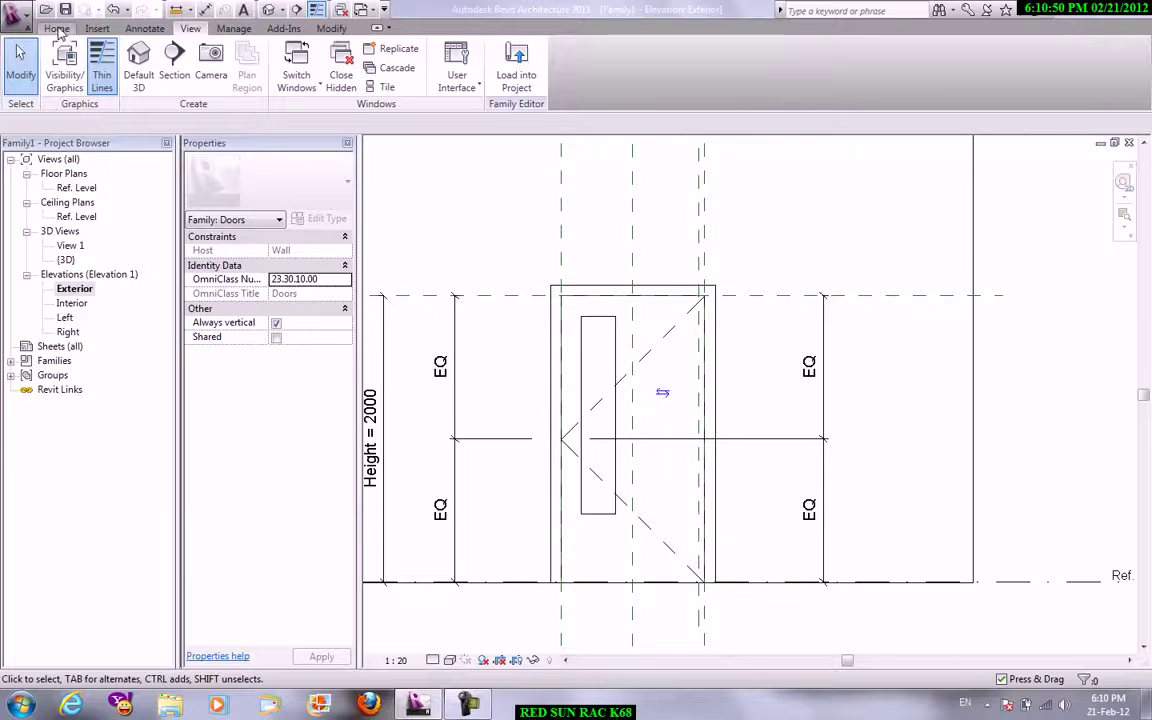
Sketch a solid extrusion rectangle snapped to the slot's corners, finish it, and open the Left elevation.
{"action": "left_click", "coordinate": [57, 28]}
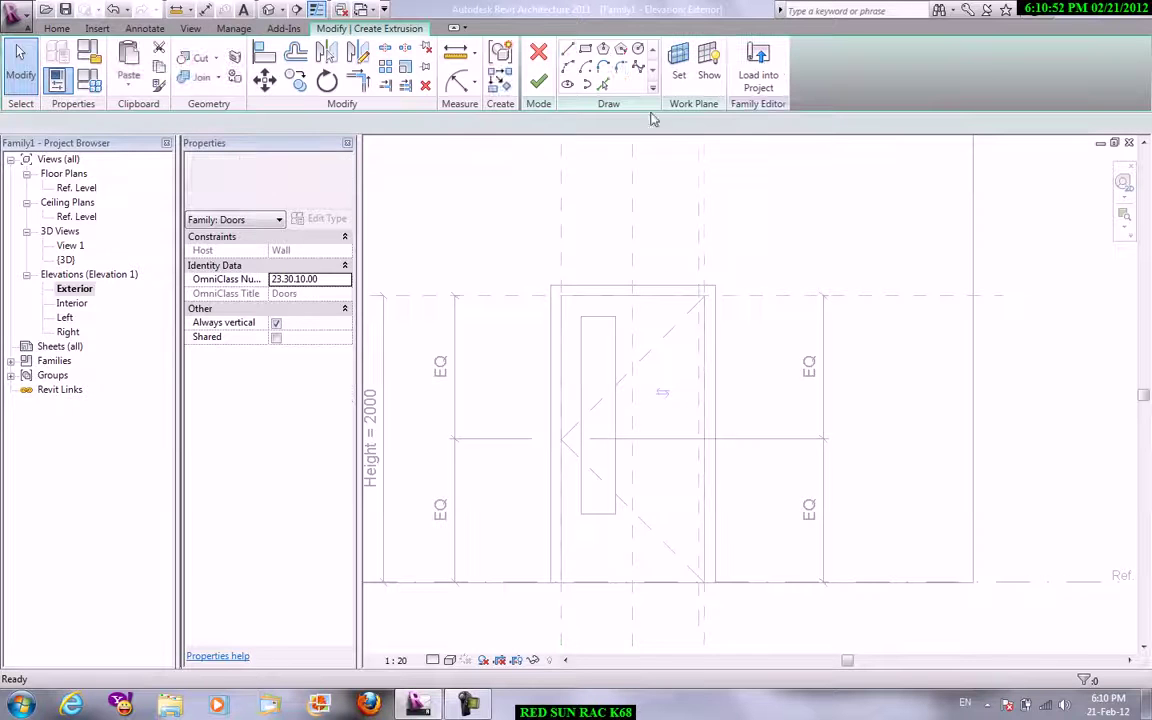
{"action": "left_click", "coordinate": [581, 316]}
{"action": "left_click", "coordinate": [615, 514]}
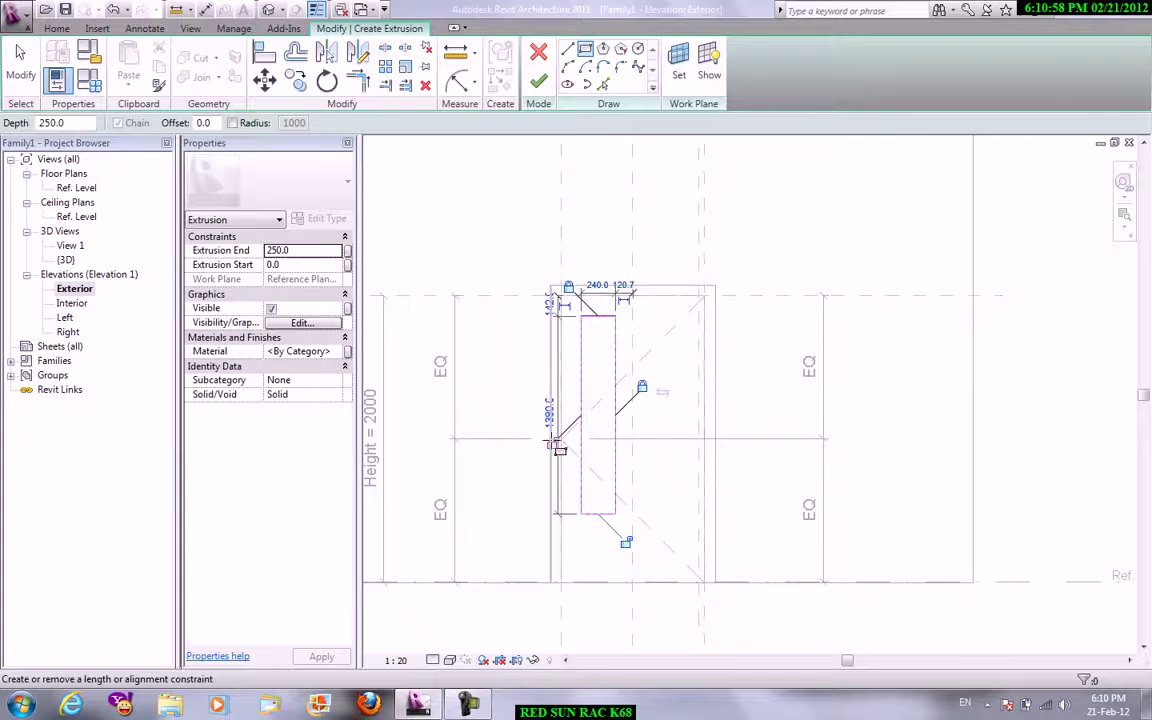
{"action": "right_click", "coordinate": [818, 343]}
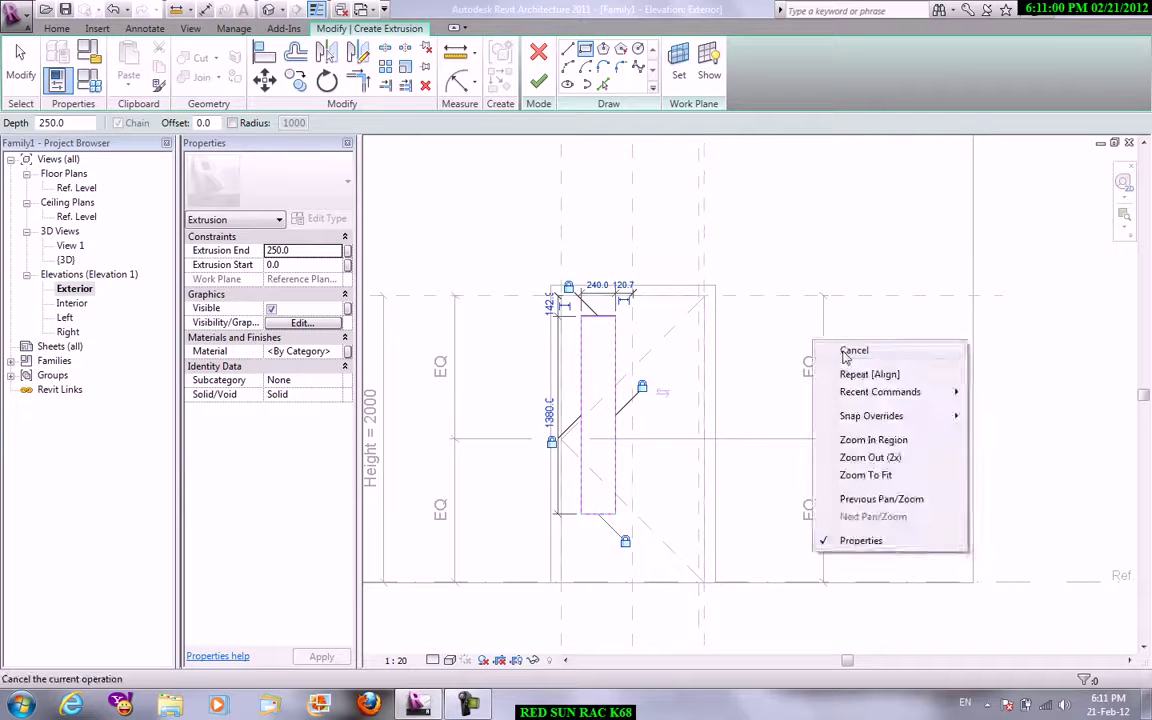
{"action": "left_click", "coordinate": [848, 347]}
{"action": "right_click", "coordinate": [826, 338]}
{"action": "left_click", "coordinate": [852, 345]}
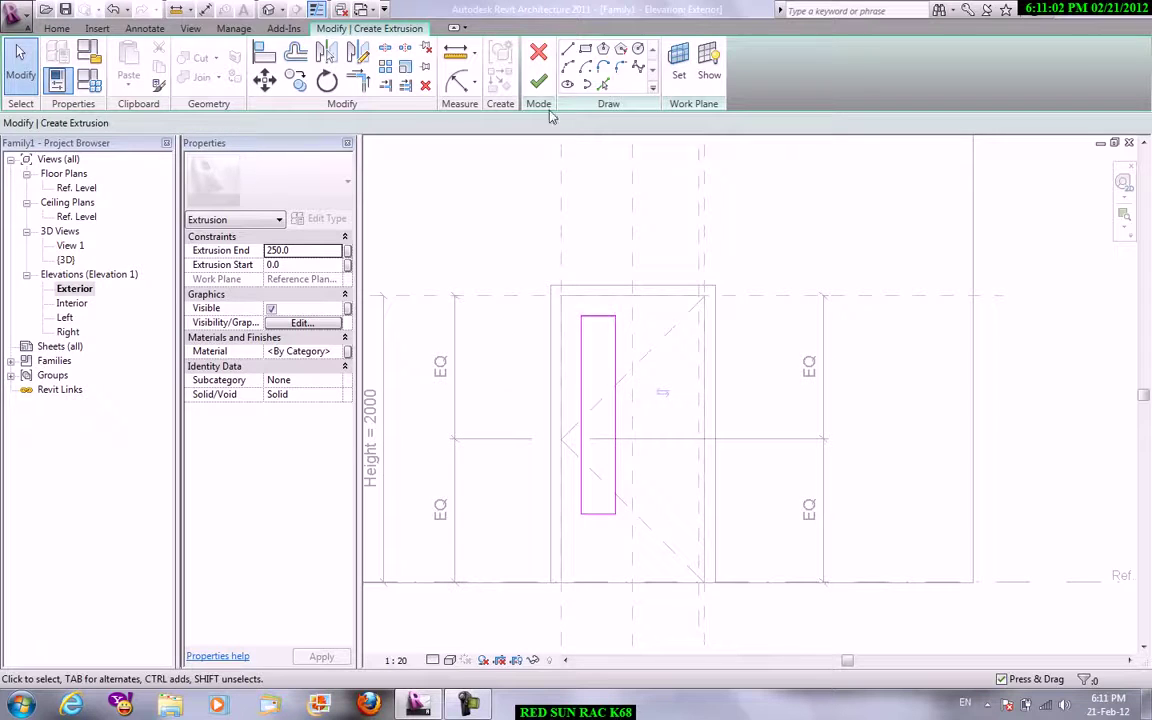
{"action": "left_click", "coordinate": [538, 81]}
{"action": "double_click", "coordinate": [65, 317]}
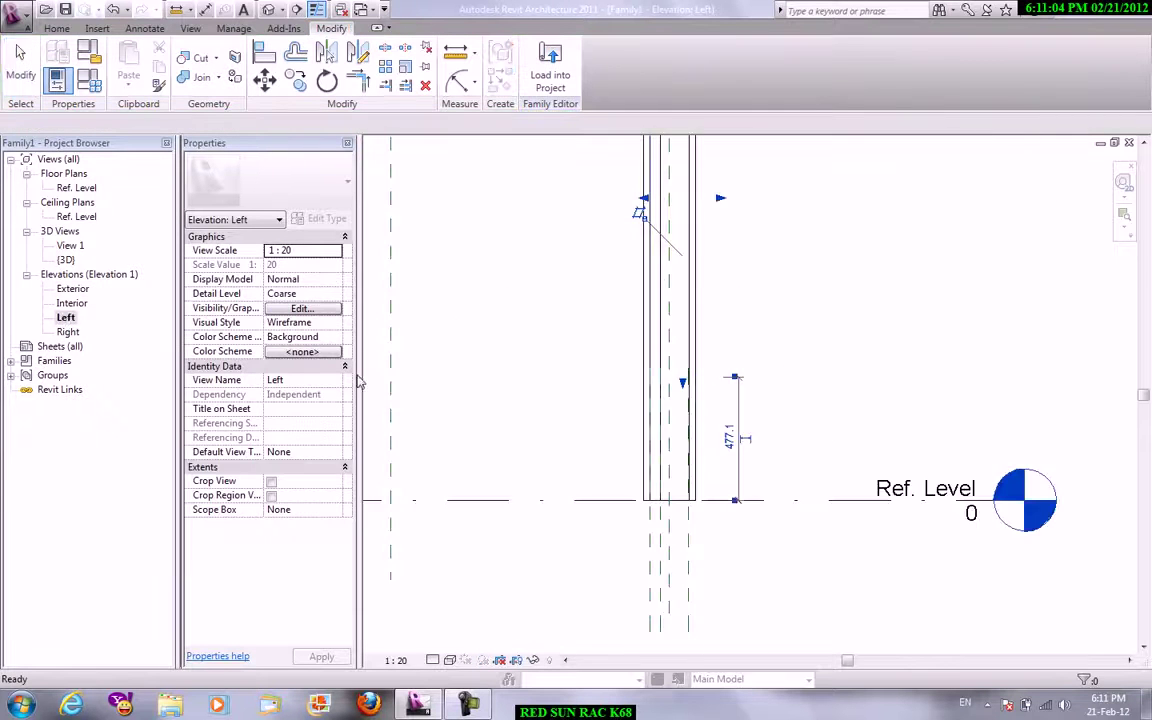
Drag the upper extrusion's shape handles to widen it on both sides in the Left elevation.
{"action": "left_click", "coordinate": [645, 381]}
{"action": "scroll", "coordinate": [591, 381], "scroll_direction": "down", "scroll_amount": 2}
{"action": "left_click_drag", "start_coordinate": [632, 250], "coordinate": [563, 249]}
{"action": "left_click_drag", "start_coordinate": [694, 249], "coordinate": [743, 254]}
{"action": "left_click", "coordinate": [898, 298]}
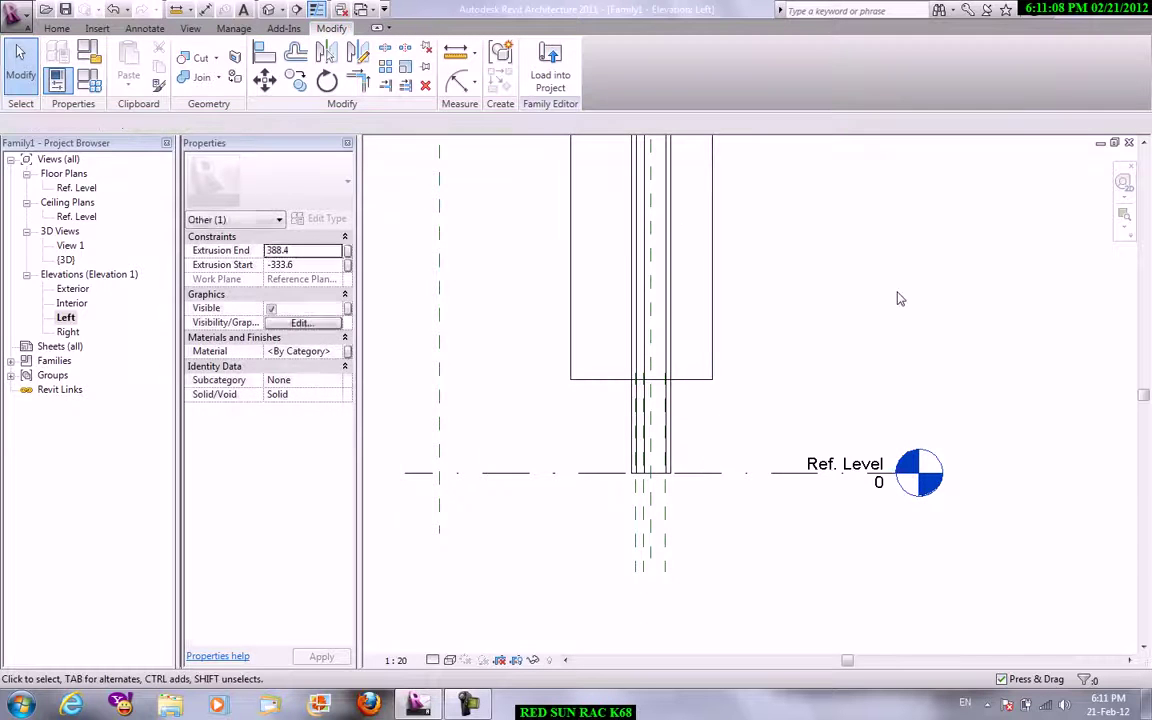
{"action": "middle_click_drag", "start_coordinate": [857, 353], "coordinate": [722, 398]}
{"action": "scroll", "coordinate": [632, 380], "scroll_direction": "up", "scroll_amount": 2}
Start a reference plane with a 0.0 offset entered, then cancel the tool.
{"action": "key", "text": "p"}
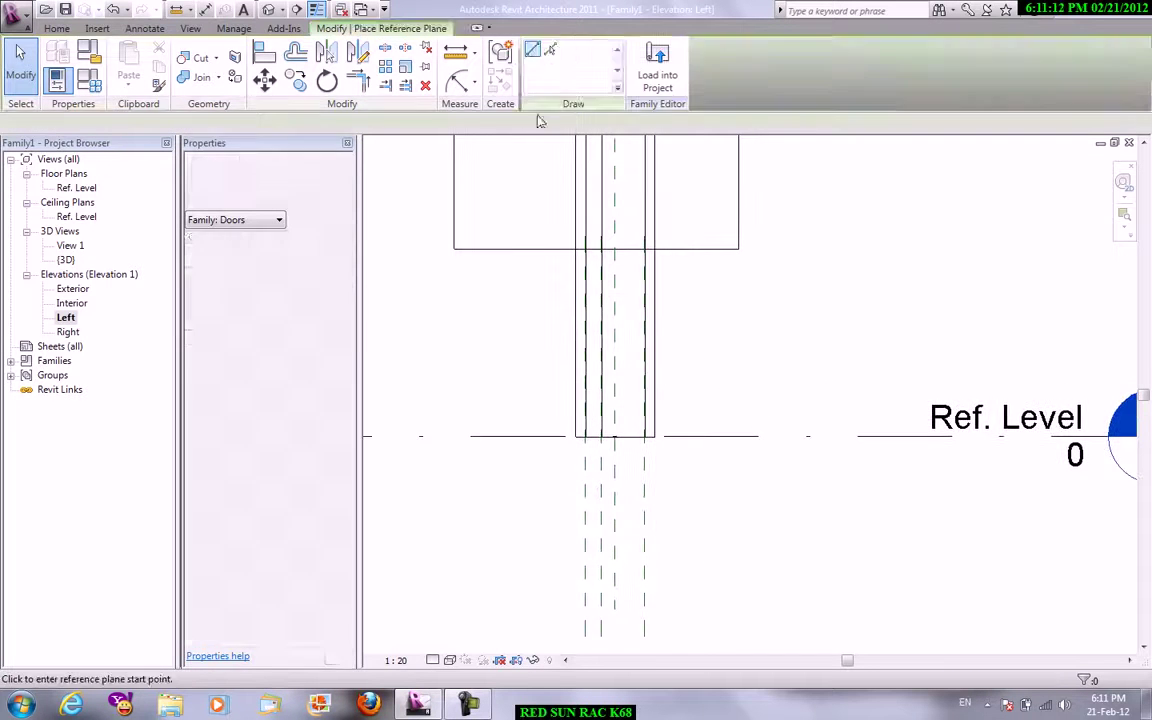
{"action": "scroll", "coordinate": [525, 249], "scroll_direction": "up", "scroll_amount": 1}
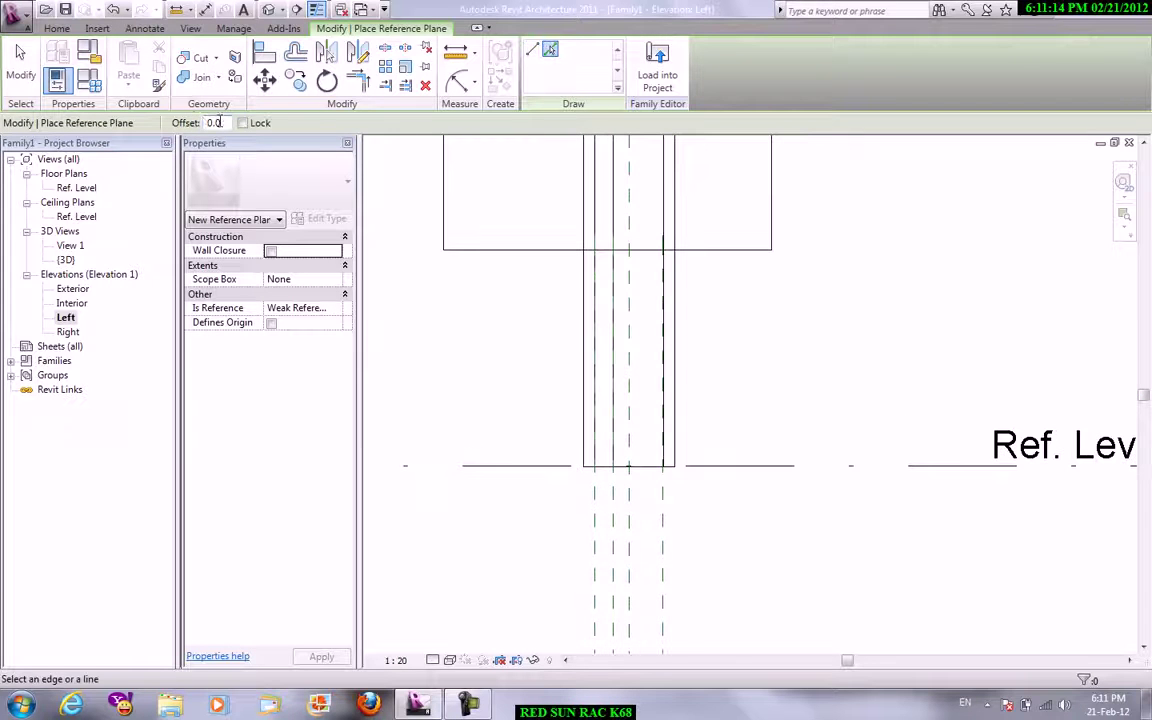
{"action": "type", "text": "0.0"}
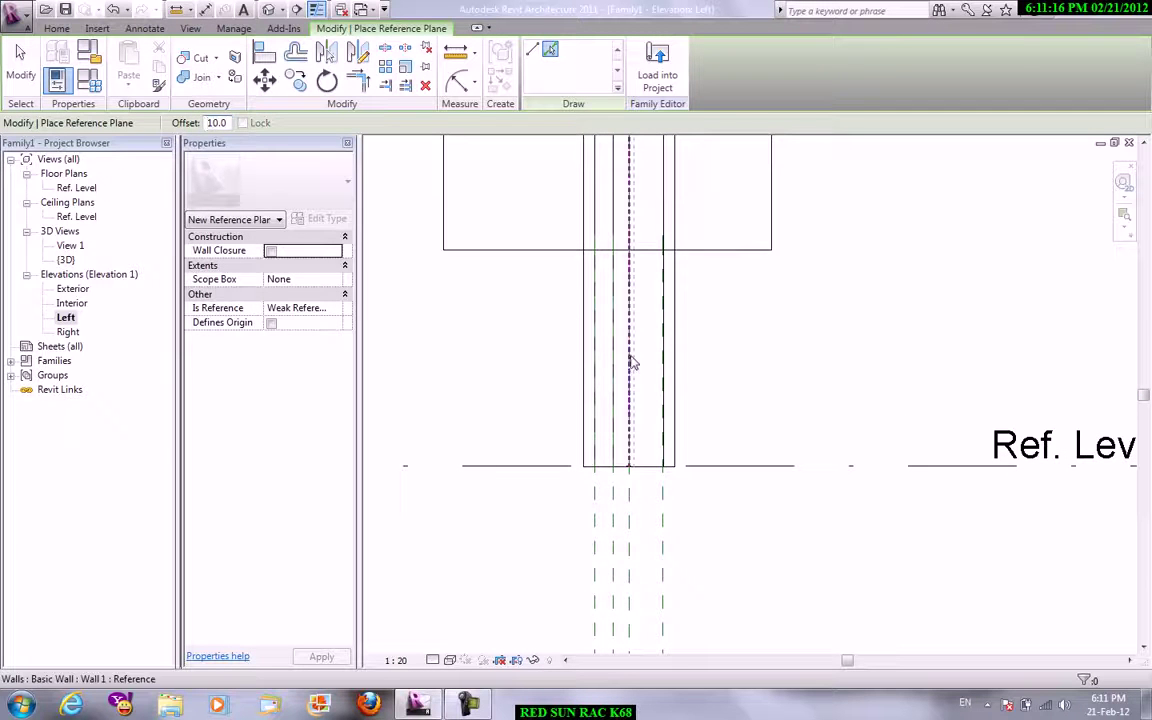
{"action": "right_click", "coordinate": [787, 332]}
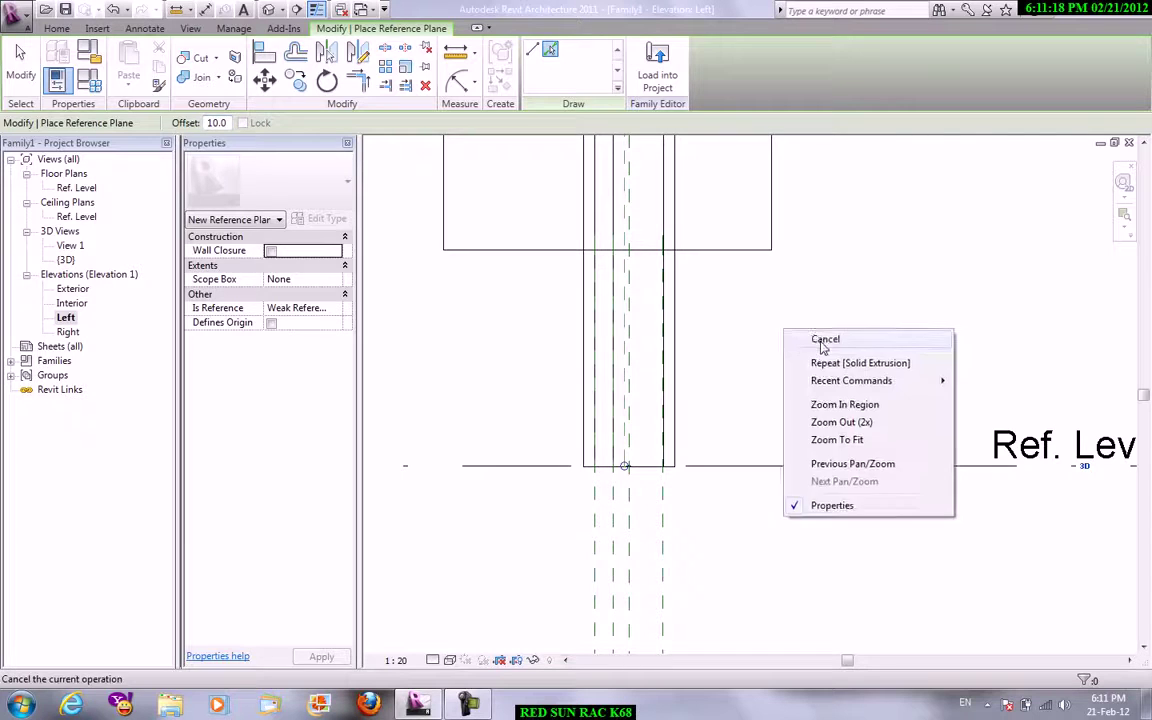
{"action": "left_click", "coordinate": [820, 345]}
Align the box's left edge to the wall line and its right edge to the dashed line.
{"action": "key", "text": "l"}
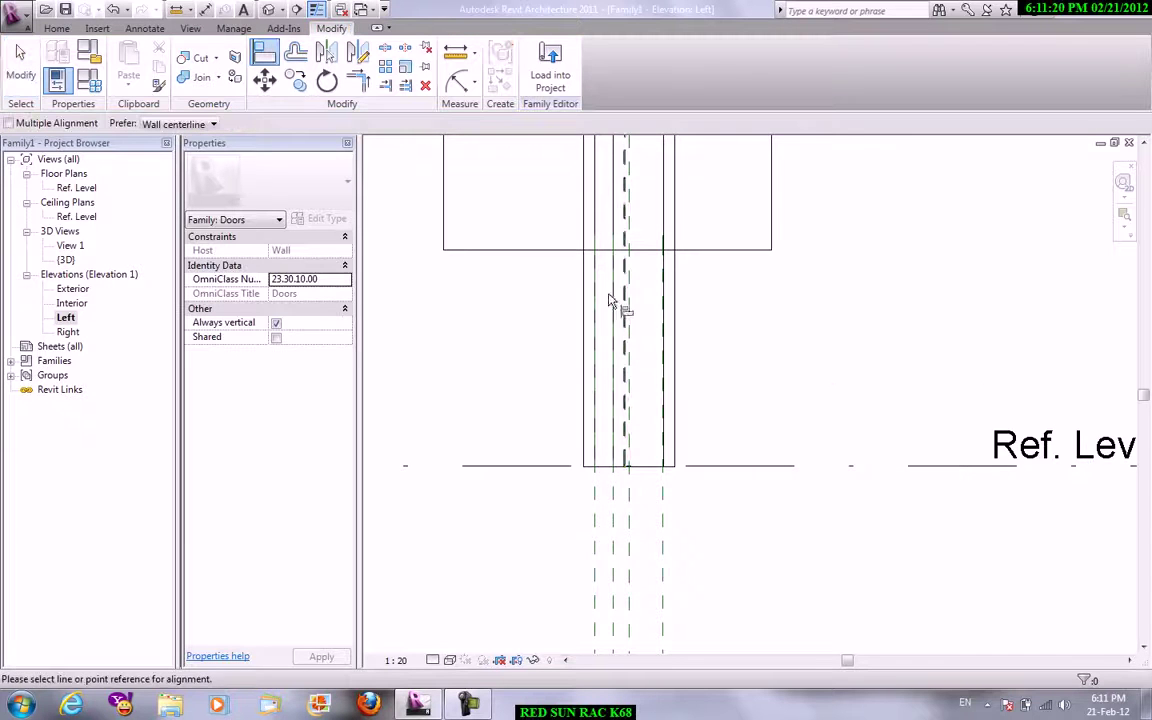
{"action": "left_click", "coordinate": [595, 295]}
{"action": "left_click", "coordinate": [444, 200]}
{"action": "left_click", "coordinate": [629, 291]}
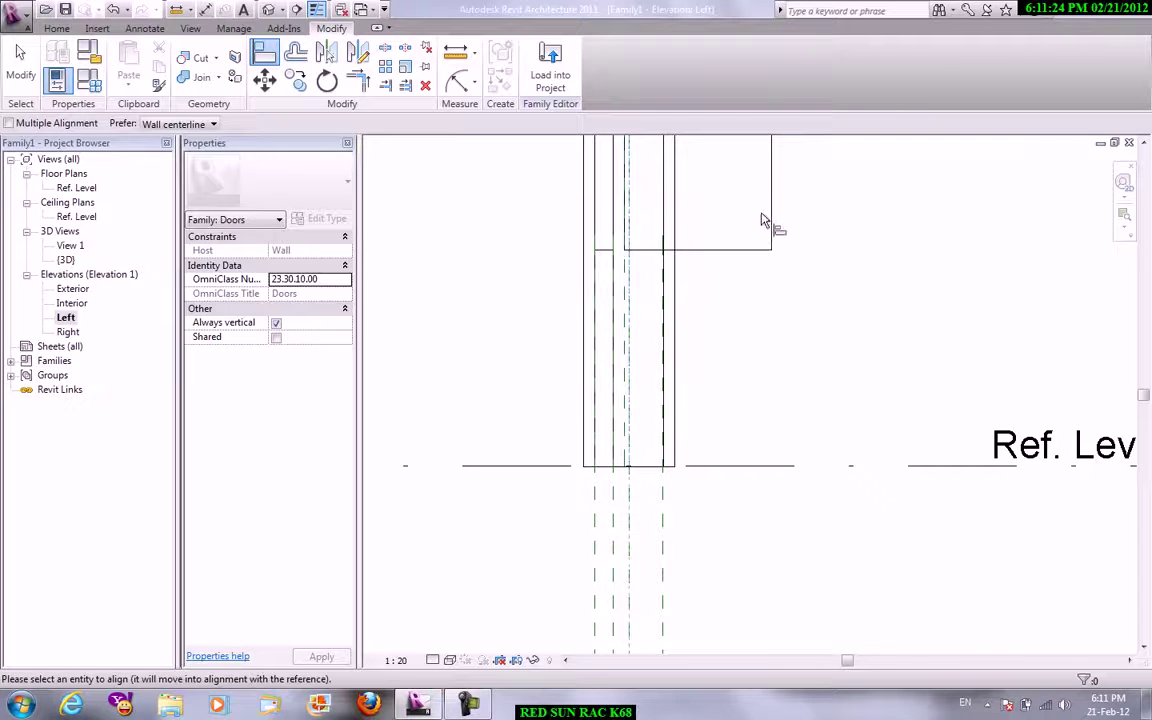
{"action": "left_click", "coordinate": [772, 224]}
{"action": "right_click", "coordinate": [740, 256]}
{"action": "key", "text": "Escape"}
{"action": "right_click", "coordinate": [782, 258]}
{"action": "left_click", "coordinate": [826, 268]}
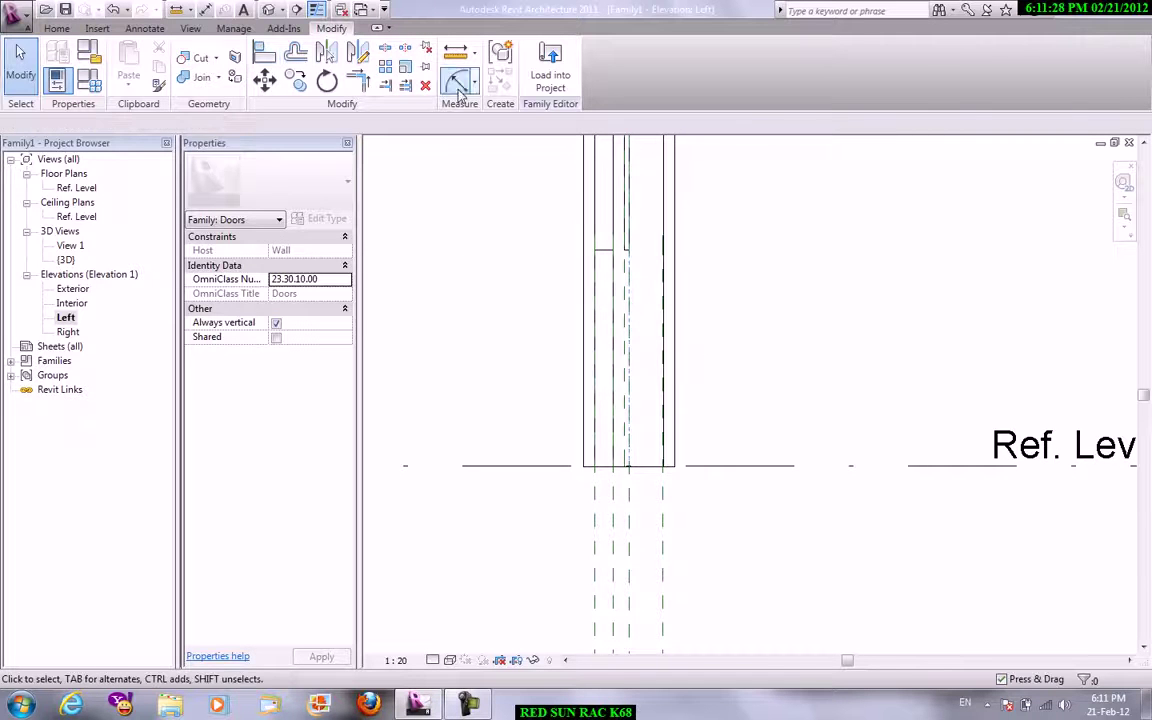
In the default 3D view, assign the Glass material to the narrow vertical panel.
{"action": "left_click", "coordinate": [190, 30]}
{"action": "left_click", "coordinate": [138, 68]}
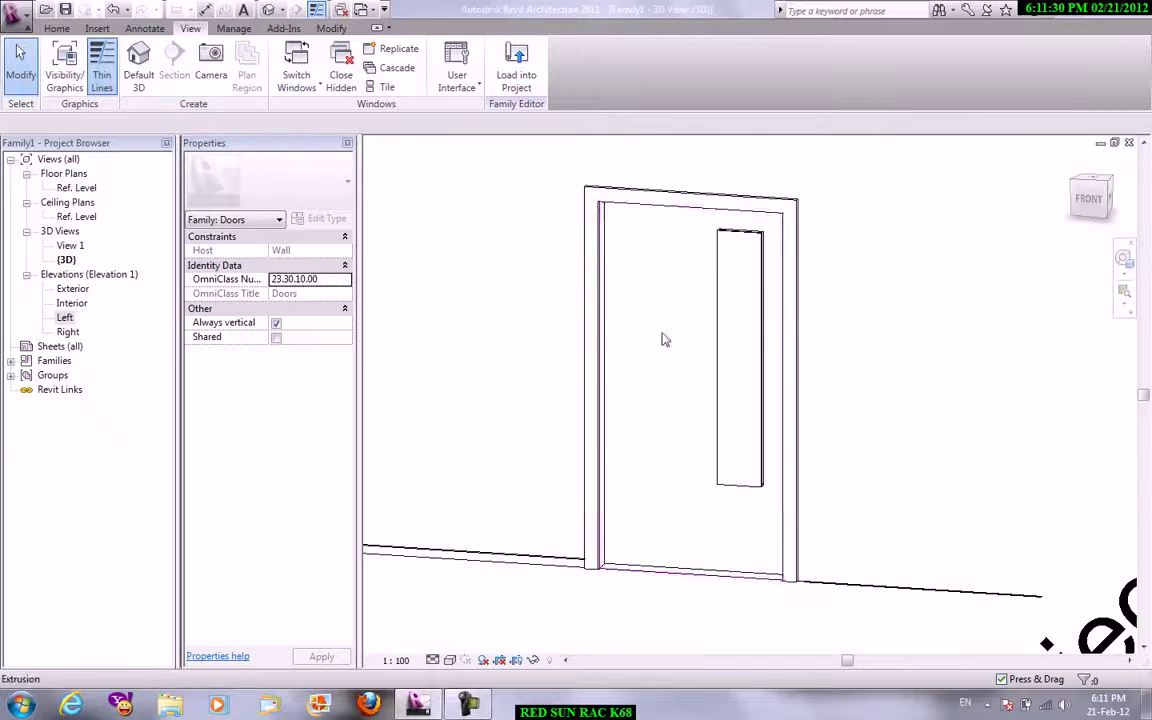
{"action": "left_click", "coordinate": [745, 243]}
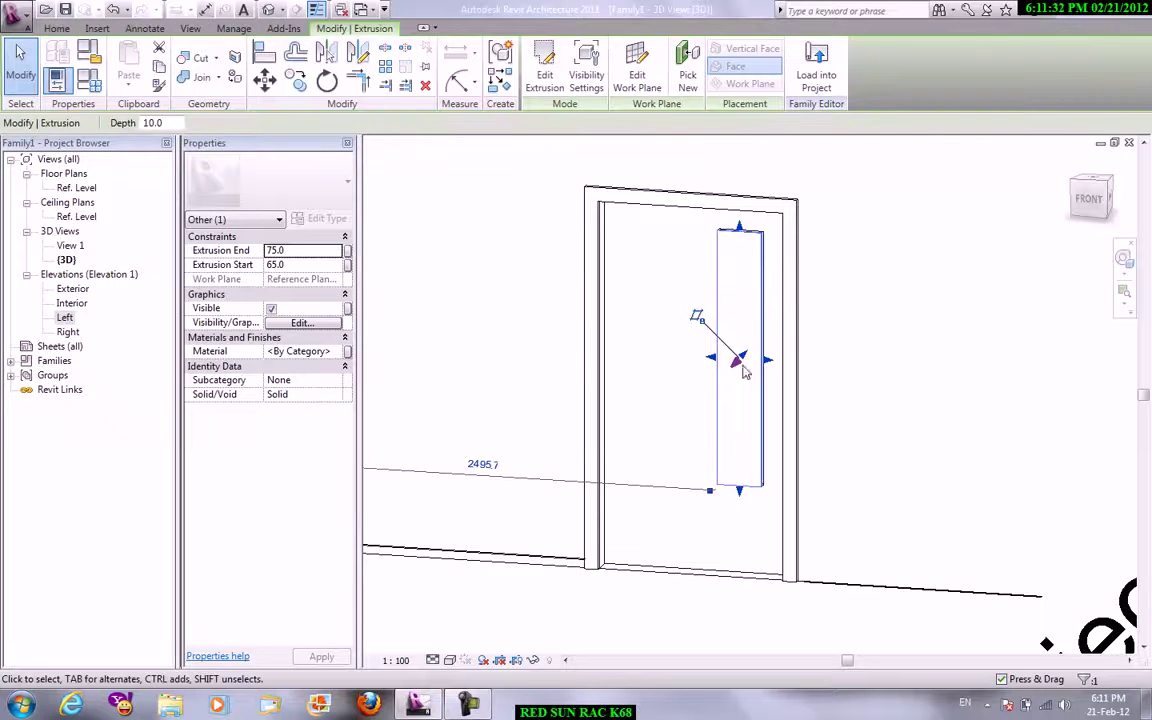
{"action": "left_click", "coordinate": [341, 351]}
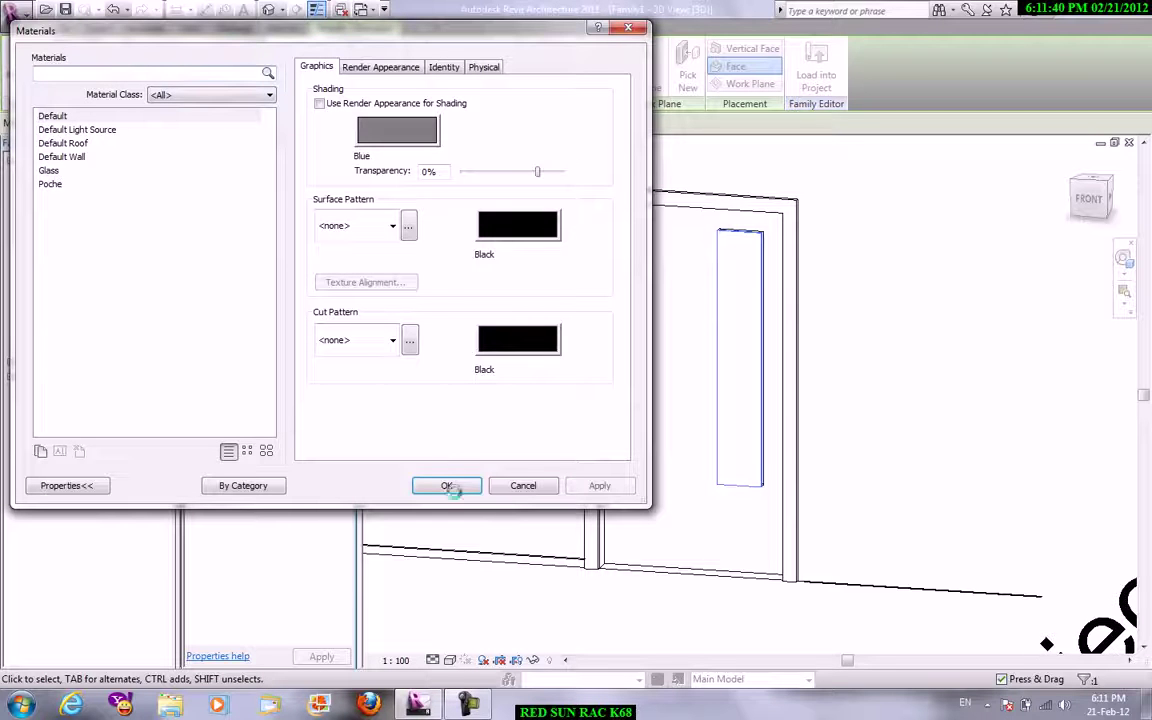
{"action": "left_click", "coordinate": [50, 172]}
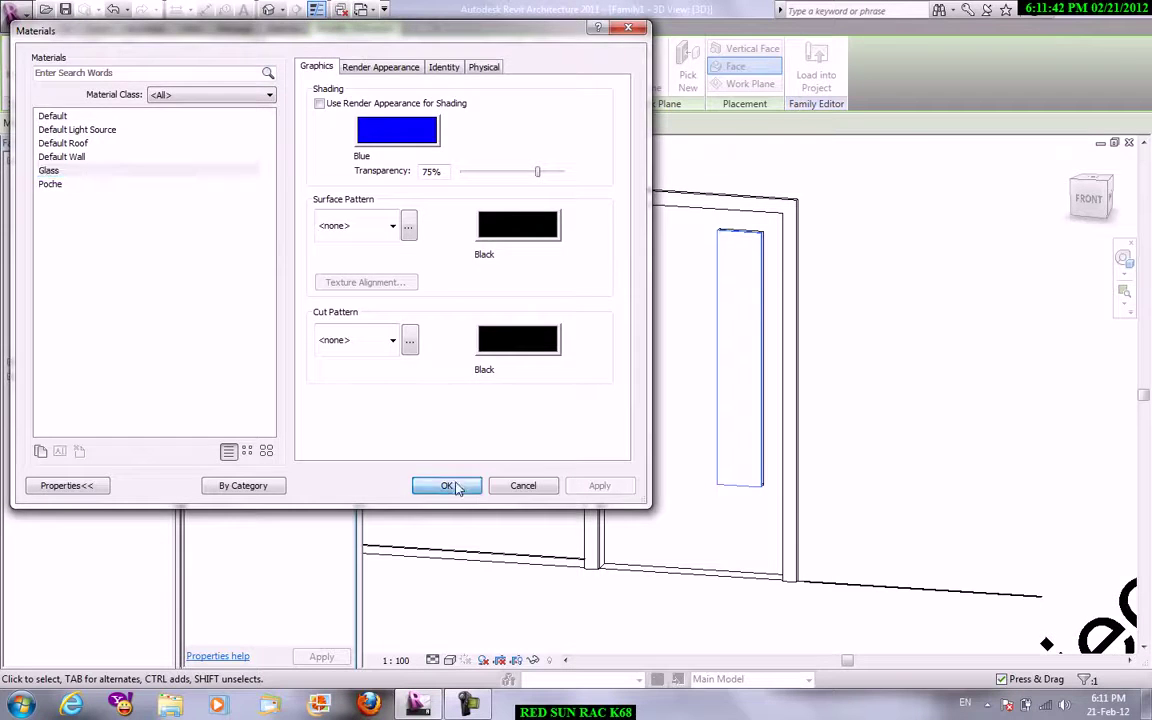
{"action": "left_click", "coordinate": [440, 485]}
{"action": "left_click", "coordinate": [677, 511]}
{"action": "left_click", "coordinate": [651, 569]}
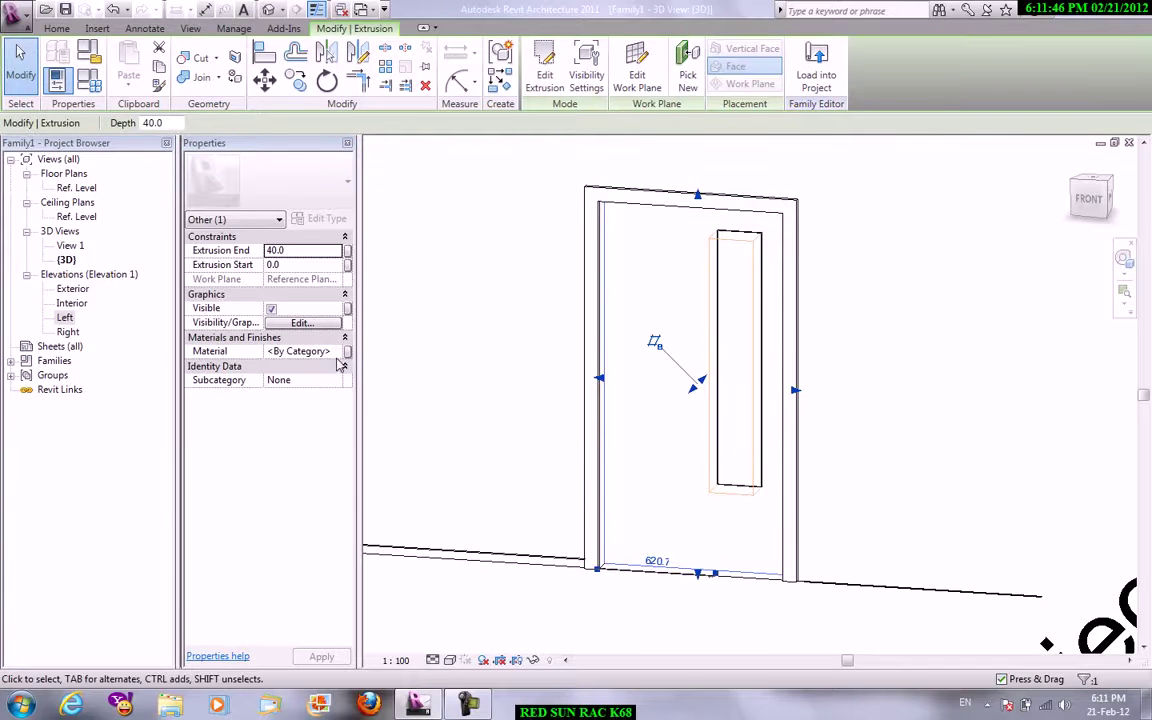
Duplicate Default as material 'wood', orange 255-128-000 with Diagonal crosshatch, and apply it to the leaf.
{"action": "left_click", "coordinate": [320, 351]}
{"action": "left_click", "coordinate": [334, 349]}
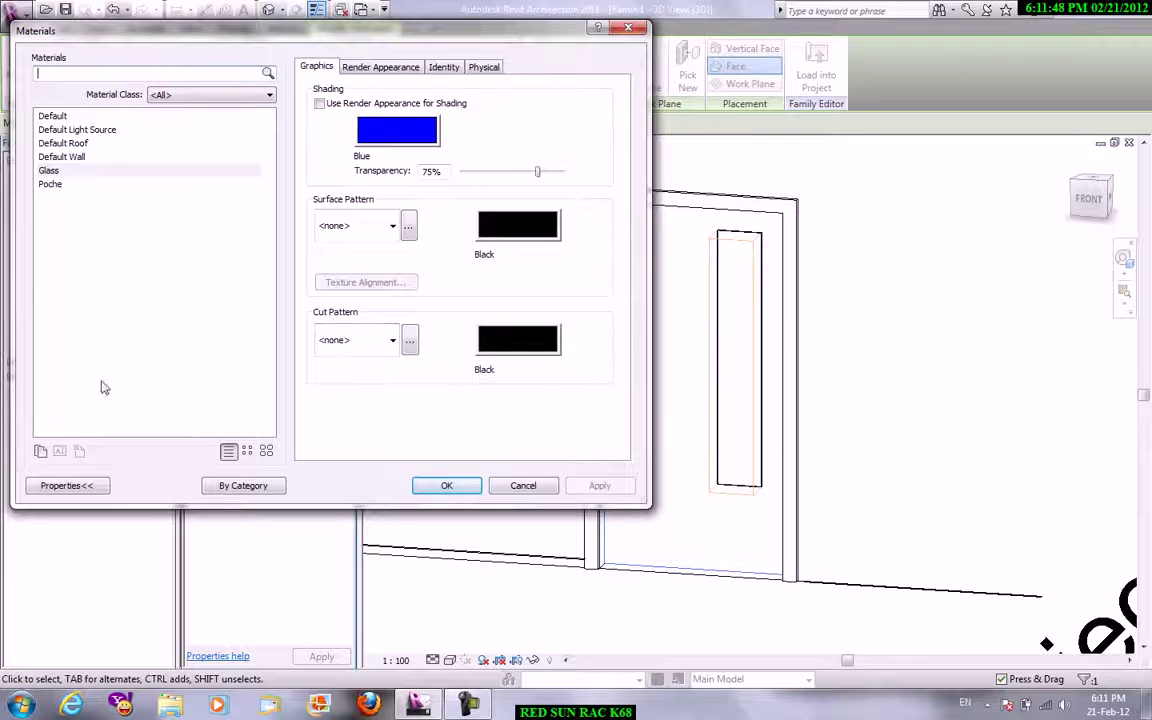
{"action": "left_click", "coordinate": [51, 119]}
{"action": "left_click", "coordinate": [42, 453]}
{"action": "type", "text": "wood"}
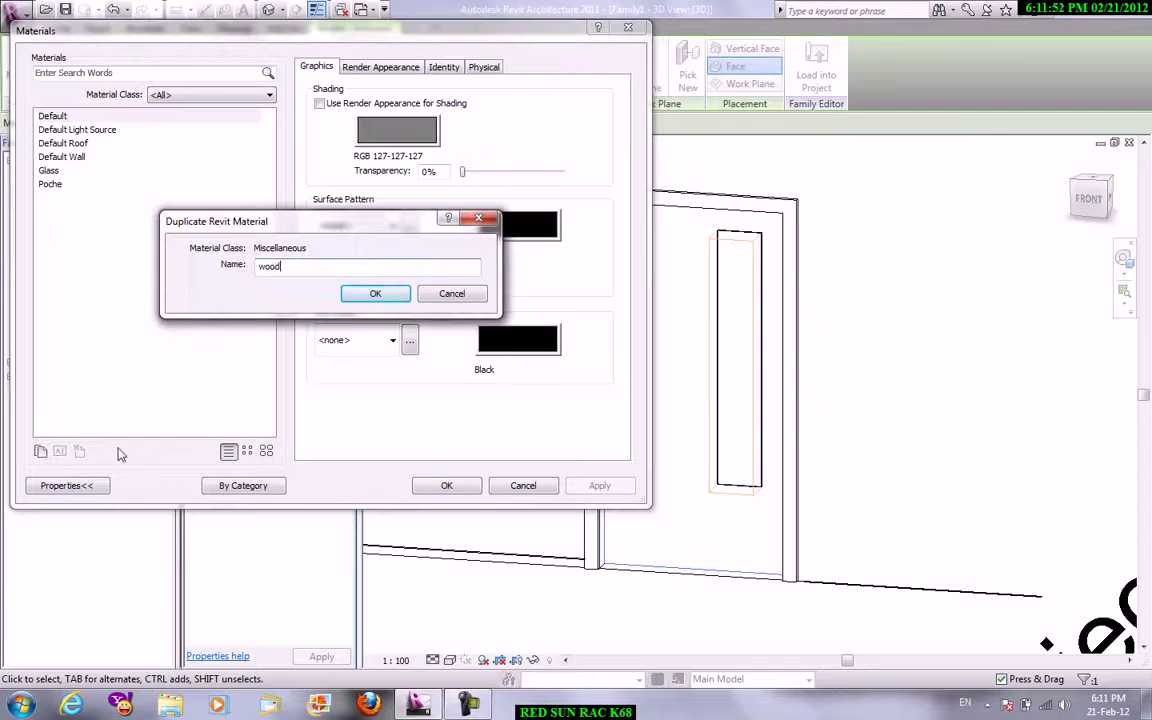
{"action": "left_click", "coordinate": [374, 292]}
{"action": "left_click", "coordinate": [386, 122]}
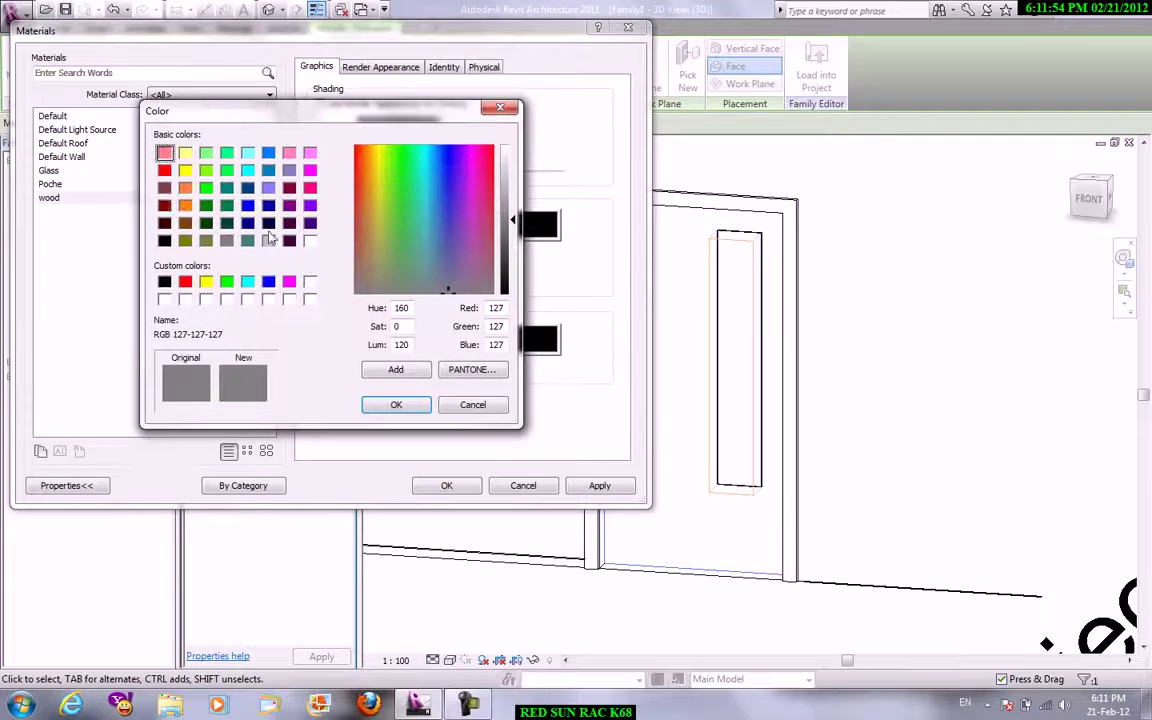
{"action": "left_click", "coordinate": [184, 205]}
{"action": "left_click", "coordinate": [396, 406]}
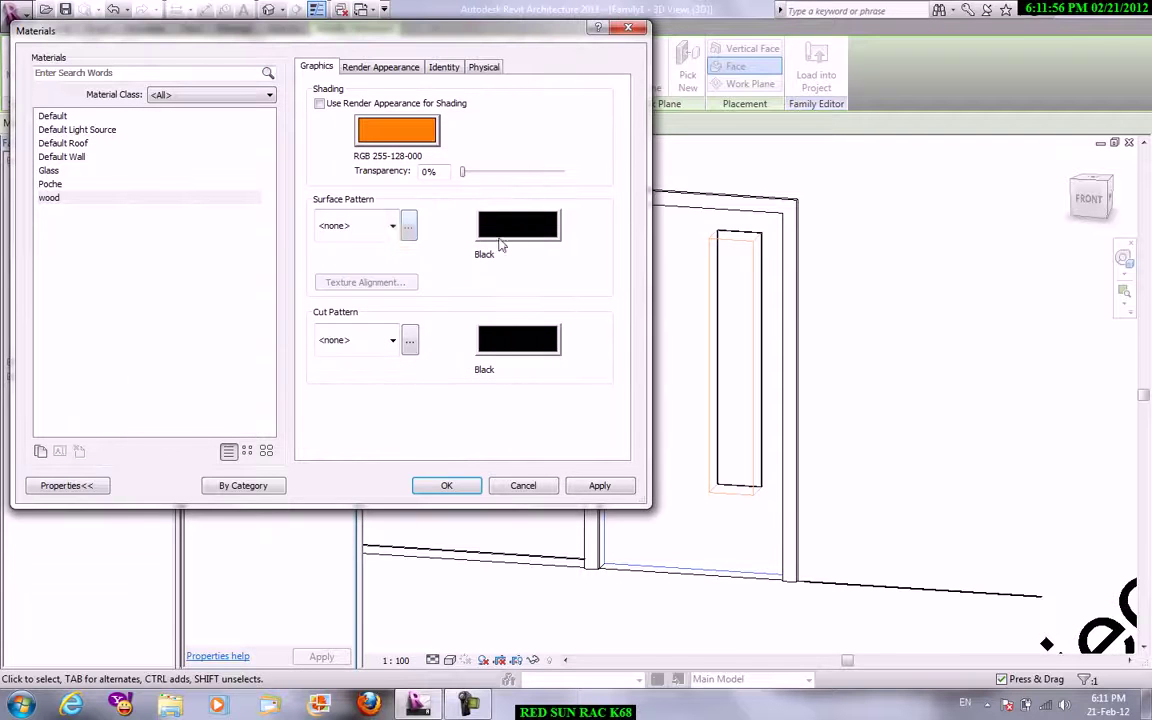
{"action": "left_click", "coordinate": [391, 226]}
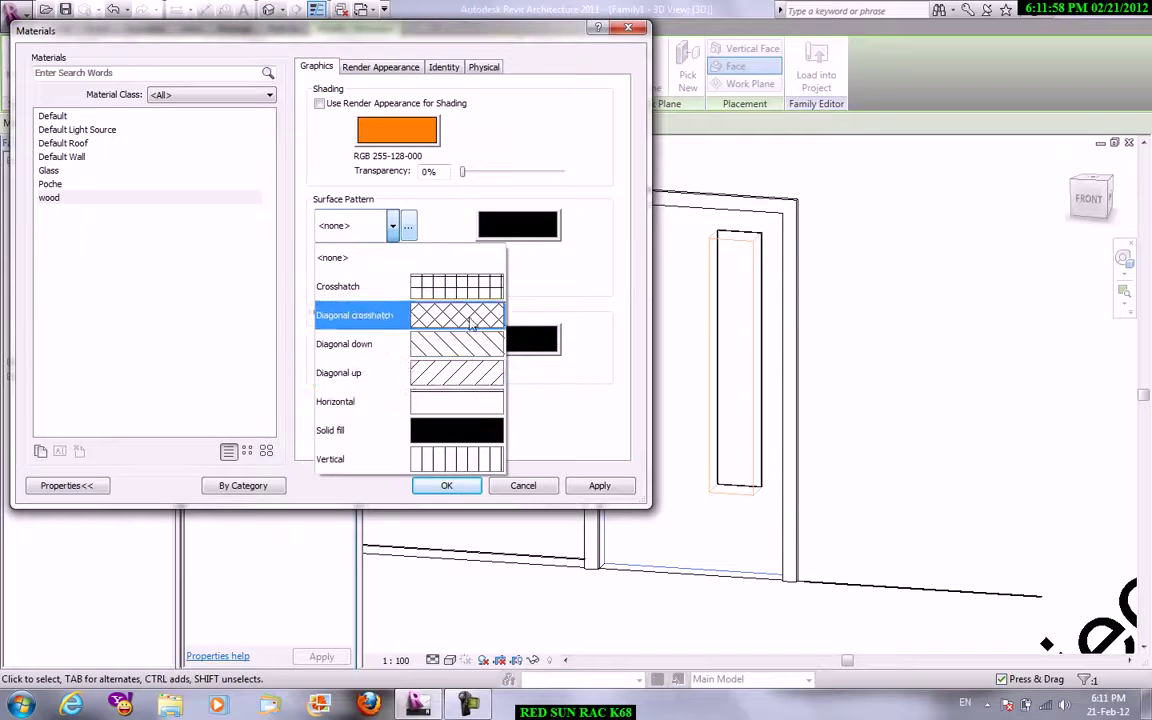
{"action": "left_click", "coordinate": [355, 311]}
{"action": "left_click", "coordinate": [446, 486]}
Display the 3D door as Shaded with Edges and orbit around it.
{"action": "key", "text": "Escape"}
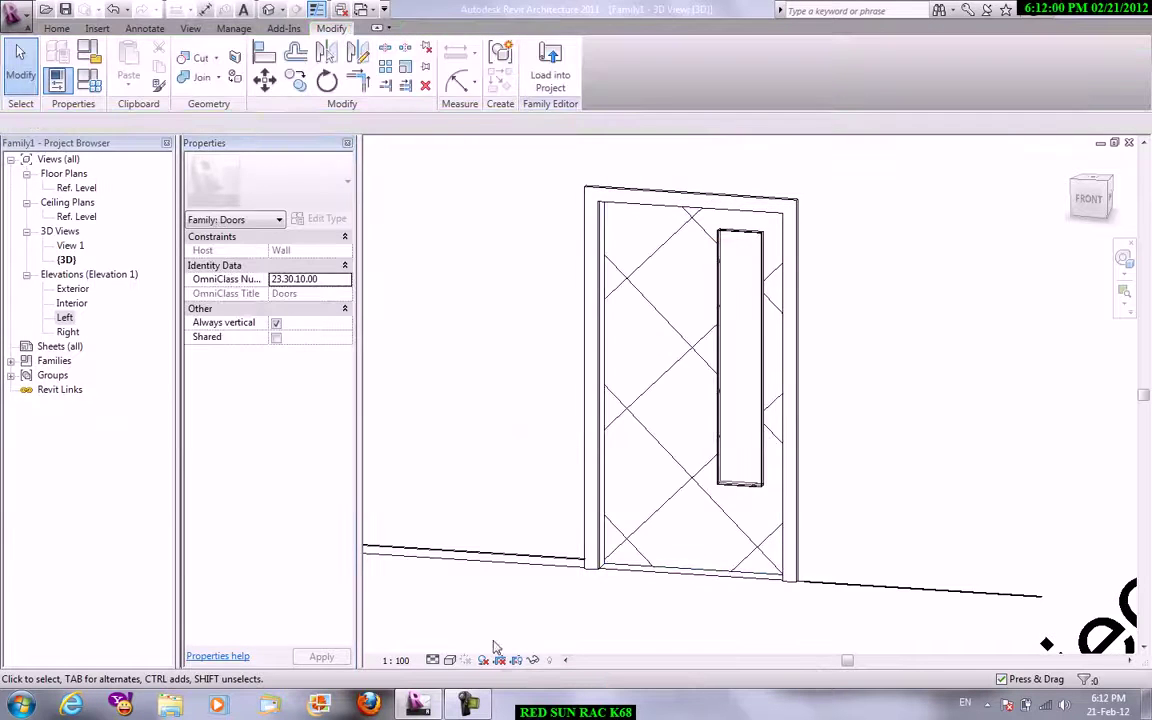
{"action": "left_click", "coordinate": [450, 661]}
{"action": "left_click", "coordinate": [495, 612]}
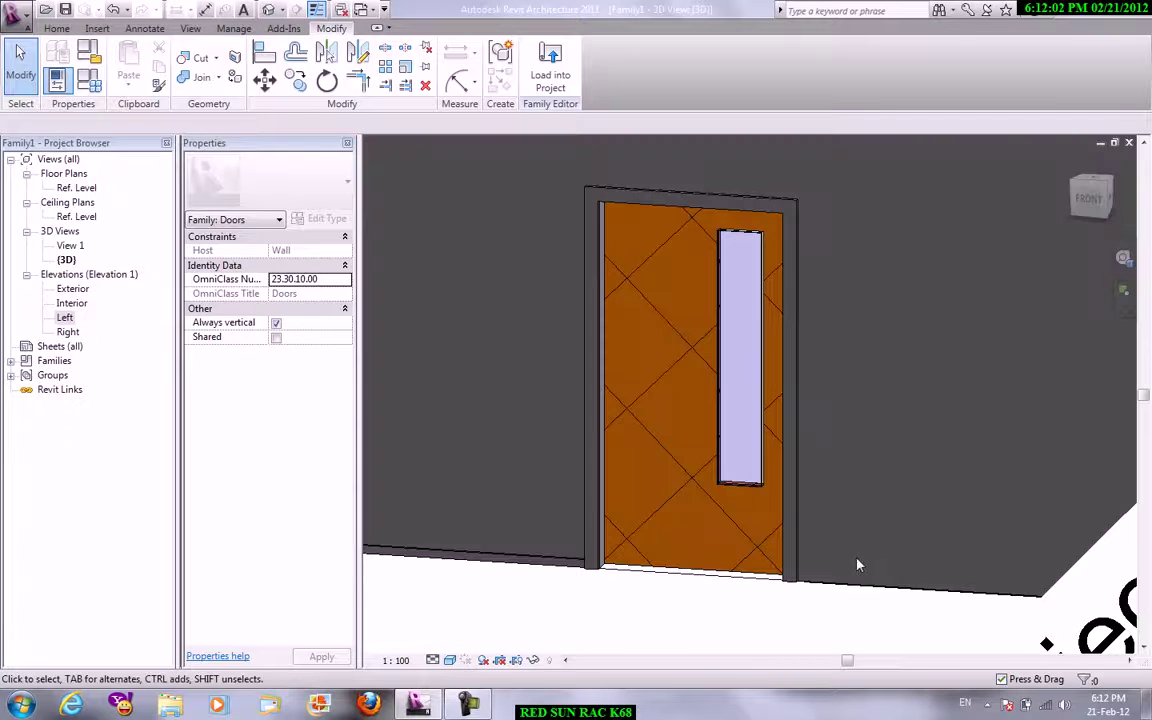
{"action": "mouse_move", "coordinate": [775, 487]}
{"action": "middle_mouse_down", "text": "shift"}
{"action": "mouse_move", "coordinate": [985, 442]}
{"action": "mouse_move", "coordinate": [960, 490]}
{"action": "mouse_move", "coordinate": [1090, 483]}
{"action": "mouse_move", "coordinate": [1044, 509]}
{"action": "mouse_move", "coordinate": [956, 502]}
{"action": "middle_mouse_up", "text": "shift"}
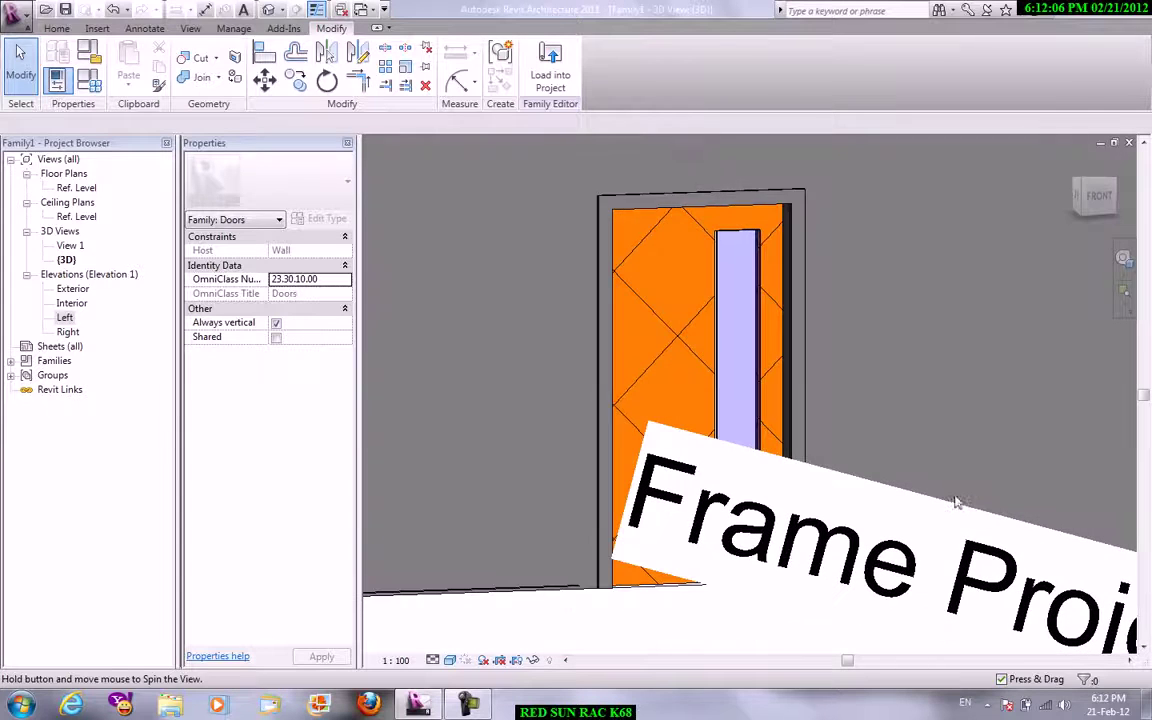
Create a new project from the default template.
{"action": "left_click", "coordinate": [30, 18]}
{"action": "mouse_move", "coordinate": [55, 73]}
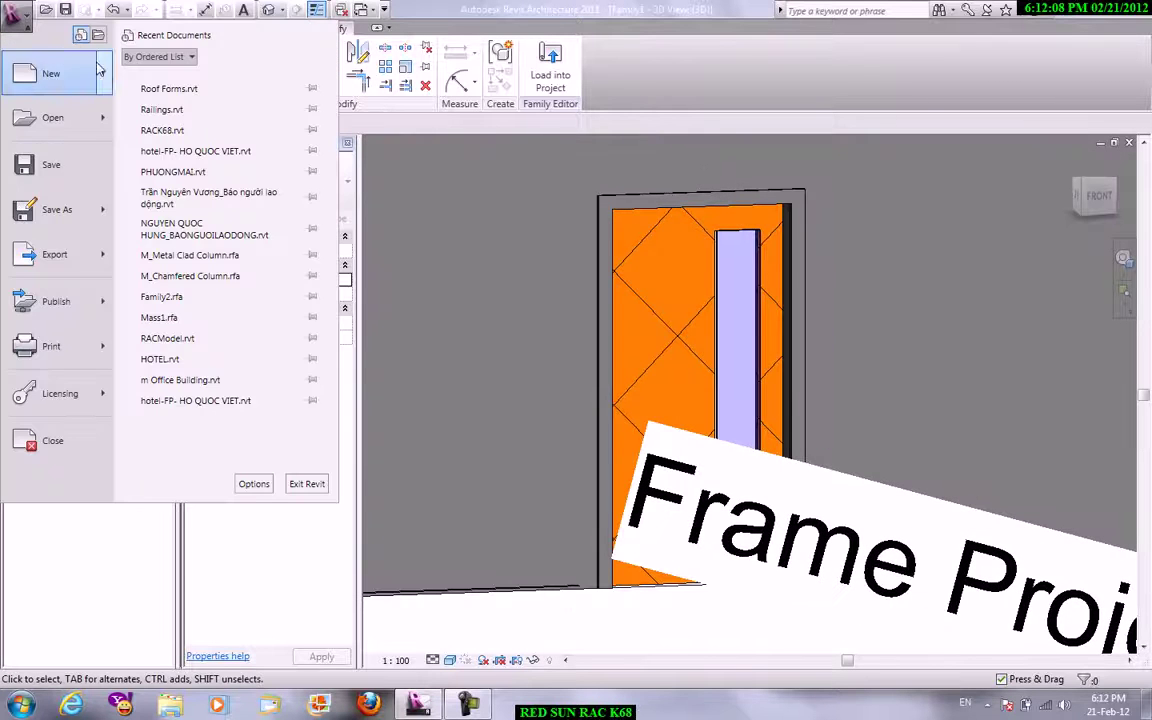
{"action": "left_click", "coordinate": [288, 95]}
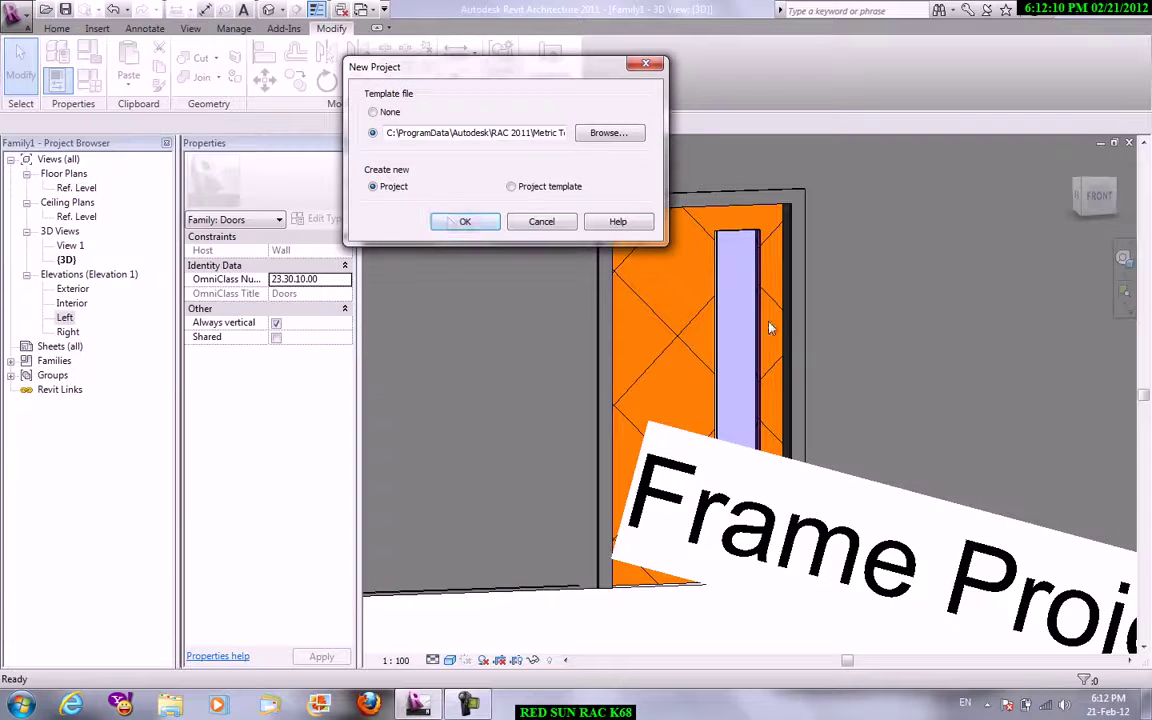
{"action": "left_click", "coordinate": [450, 222]}
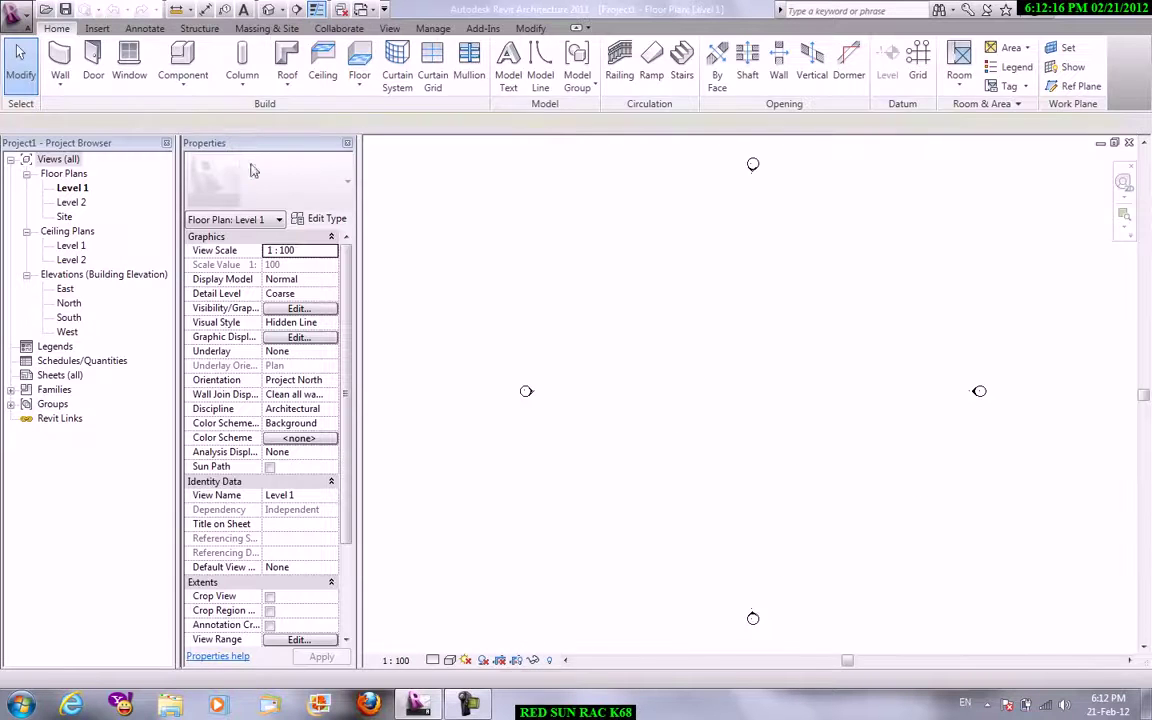
Draw a short wall on Level 1 with its height set to Level 2.
{"action": "key", "text": "a"}
{"action": "left_click", "coordinate": [180, 123]}
{"action": "left_click", "coordinate": [180, 153]}
{"action": "left_click", "coordinate": [620, 354]}
{"action": "left_click", "coordinate": [738, 355]}
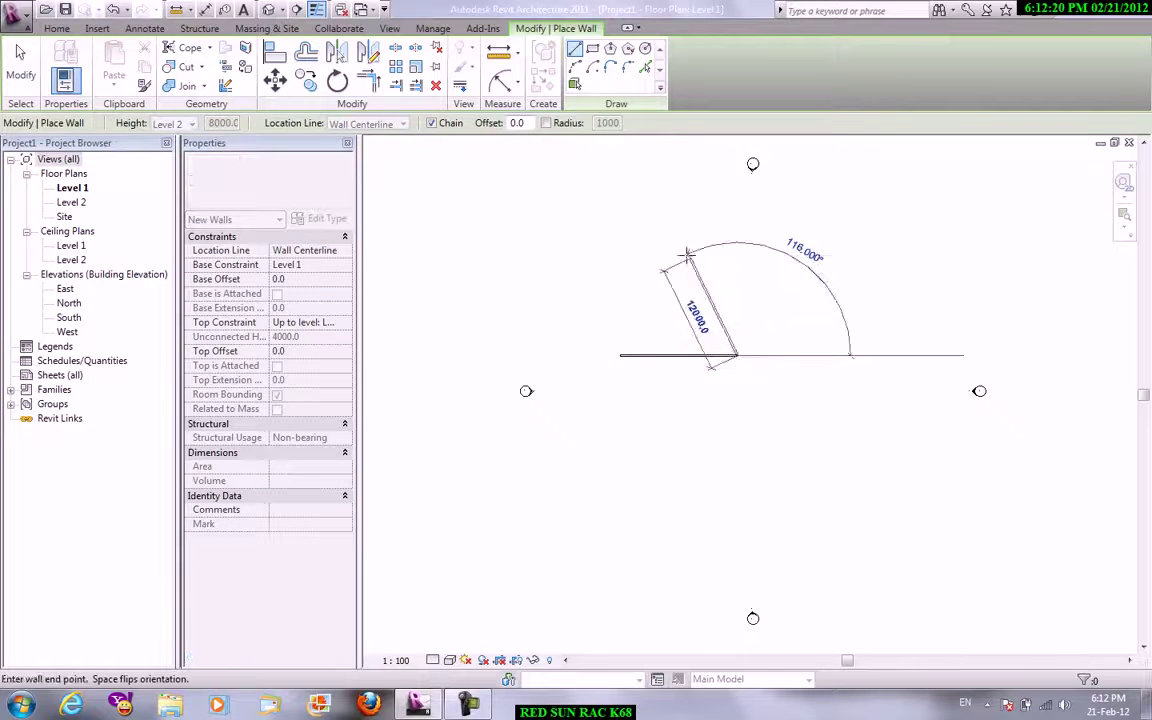
{"action": "right_click", "coordinate": [689, 263]}
{"action": "left_click", "coordinate": [727, 280]}
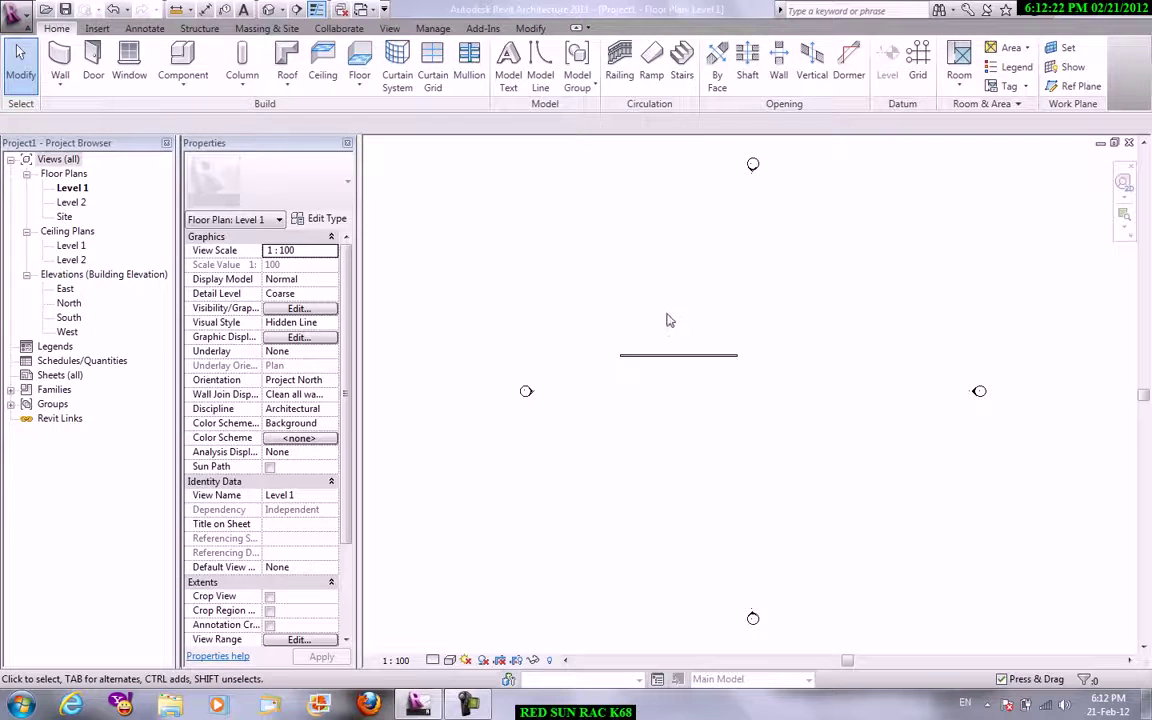
Switch back to the door family's Left elevation view.
{"action": "left_click", "coordinate": [389, 28]}
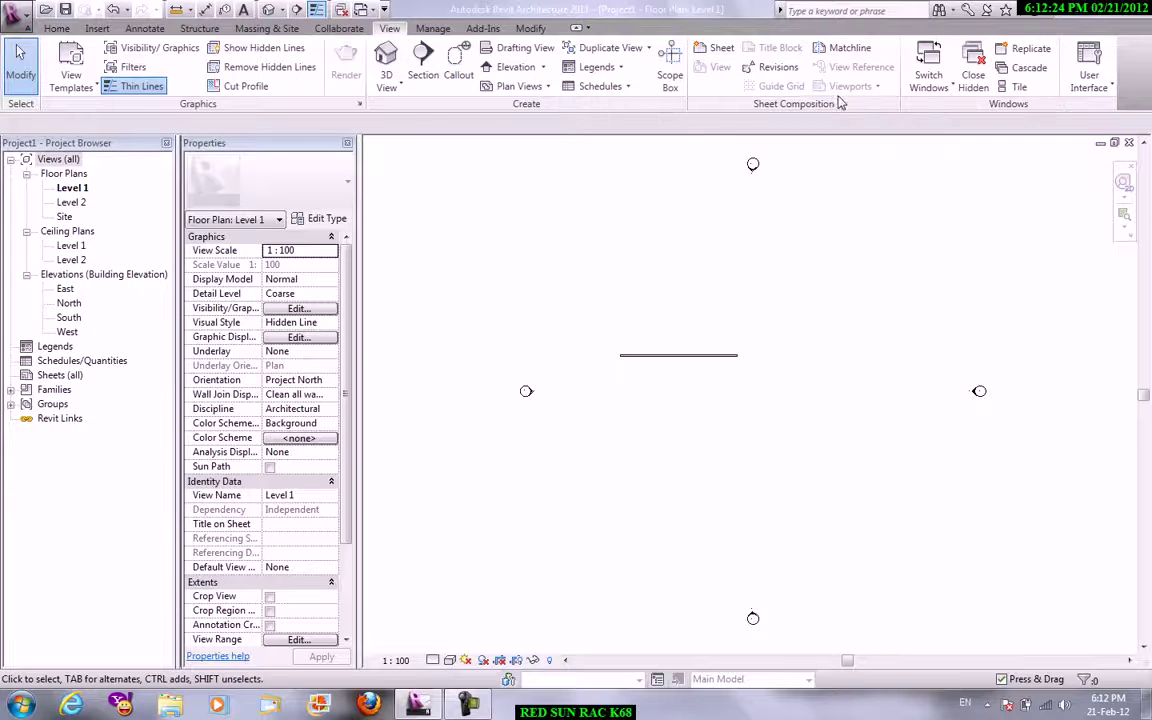
{"action": "left_click", "coordinate": [928, 70]}
{"action": "left_click", "coordinate": [955, 166]}
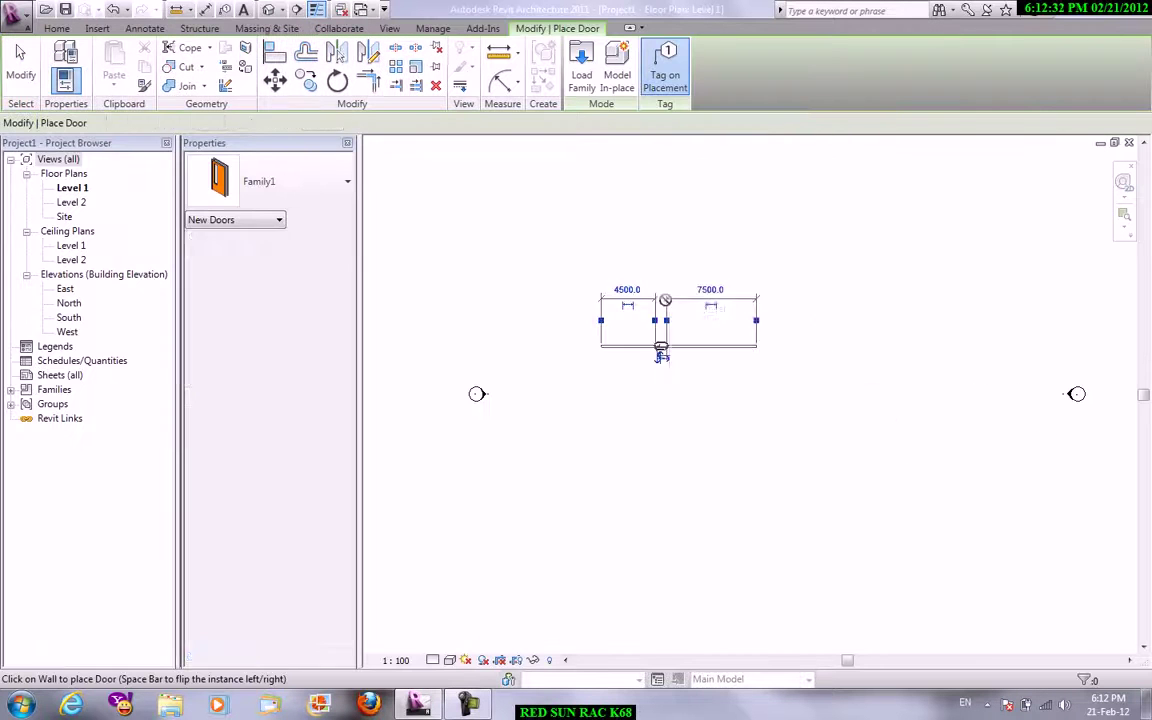
Stop placing doors, move the door tag above the door, and flip the swing upward.
{"action": "right_click", "coordinate": [657, 303]}
{"action": "right_click", "coordinate": [712, 305]}
{"action": "left_click", "coordinate": [744, 314]}
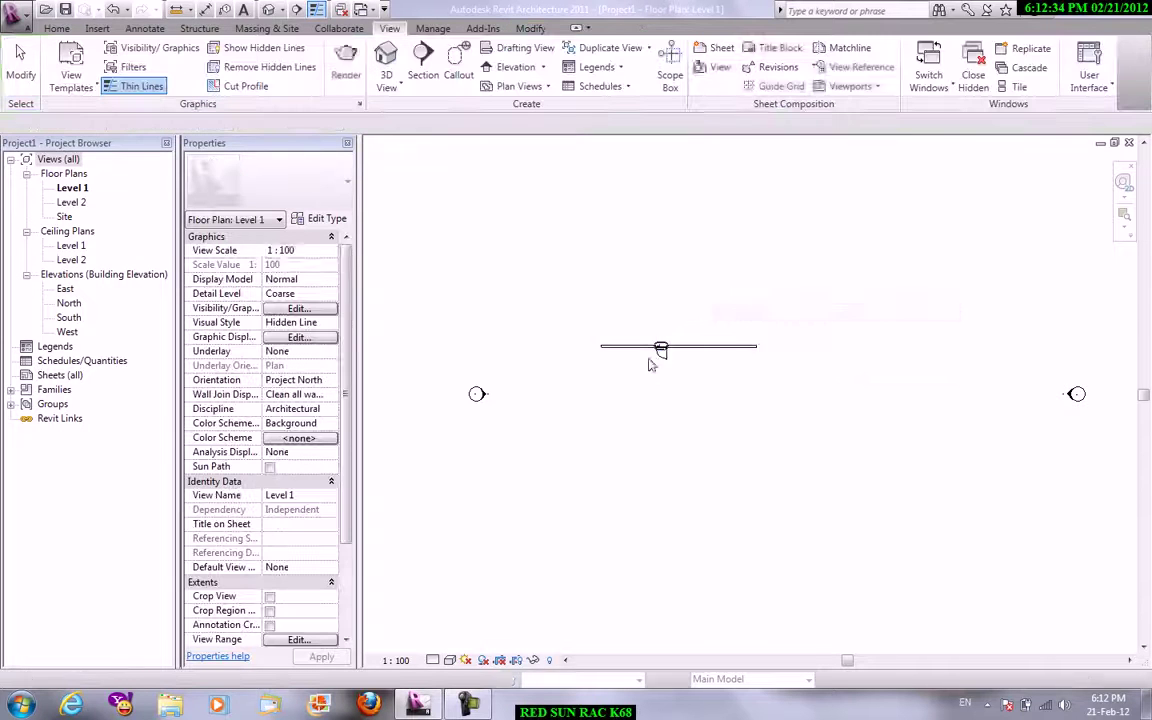
{"action": "scroll", "coordinate": [655, 355], "scroll_direction": "up", "scroll_amount": 3}
{"action": "scroll", "coordinate": [680, 320], "scroll_direction": "up", "scroll_amount": 2}
{"action": "left_click_drag", "start_coordinate": [688, 288], "coordinate": [688, 245]}
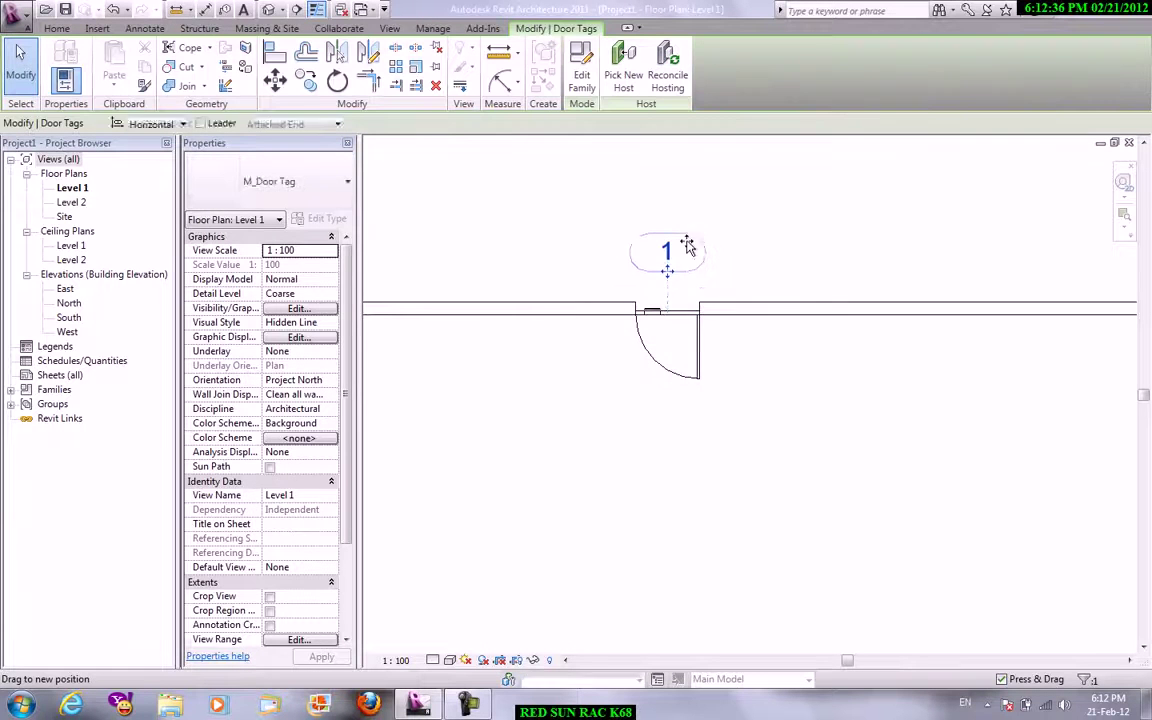
{"action": "scroll", "coordinate": [760, 275], "scroll_direction": "up", "scroll_amount": 2}
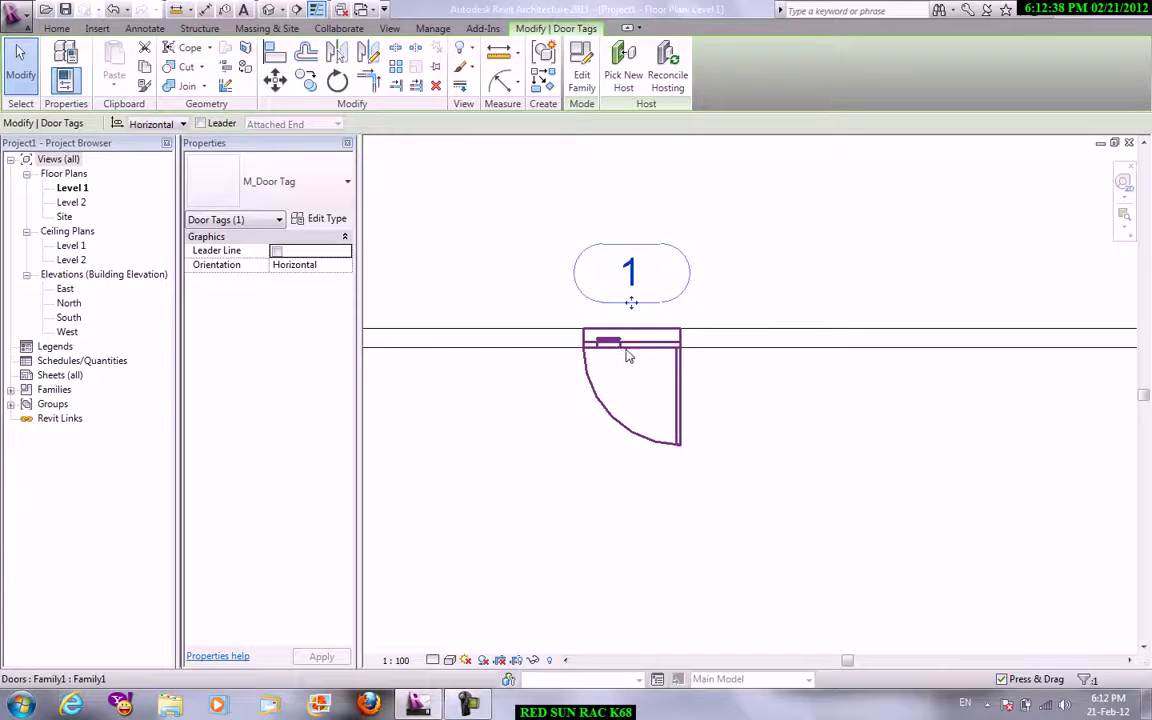
{"action": "left_click", "coordinate": [680, 394]}
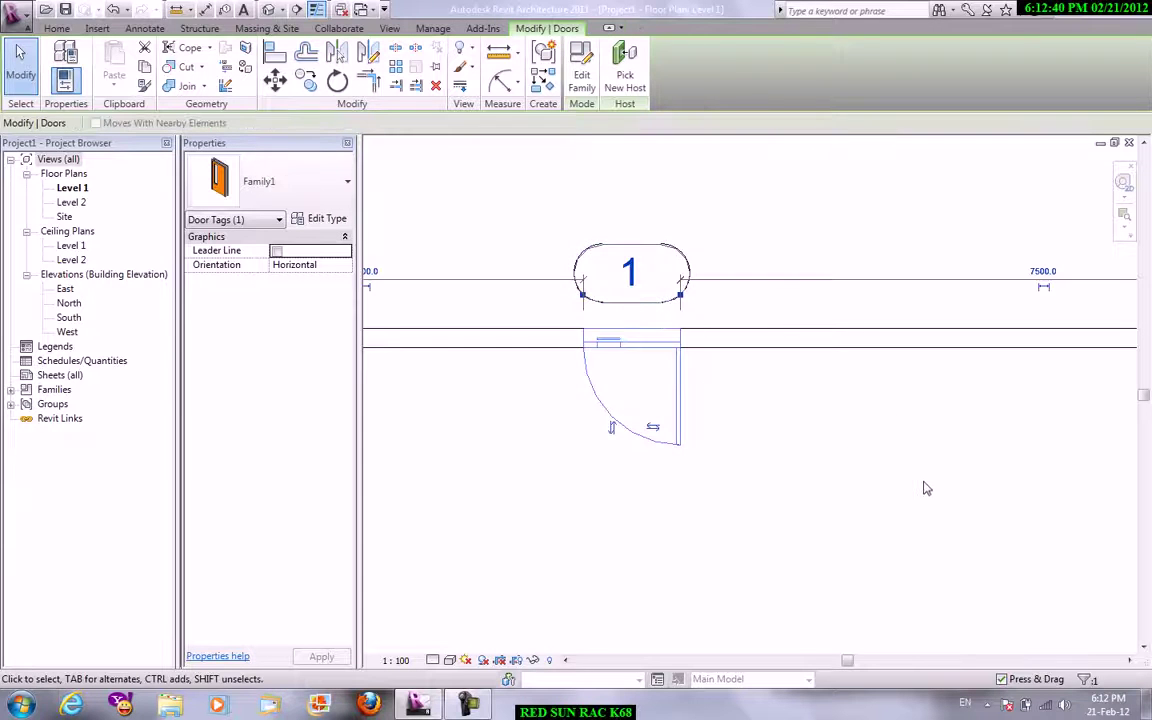
{"action": "key", "text": "space"}
{"action": "key", "text": "space"}
{"action": "key", "text": "space"}
{"action": "key", "text": "space"}
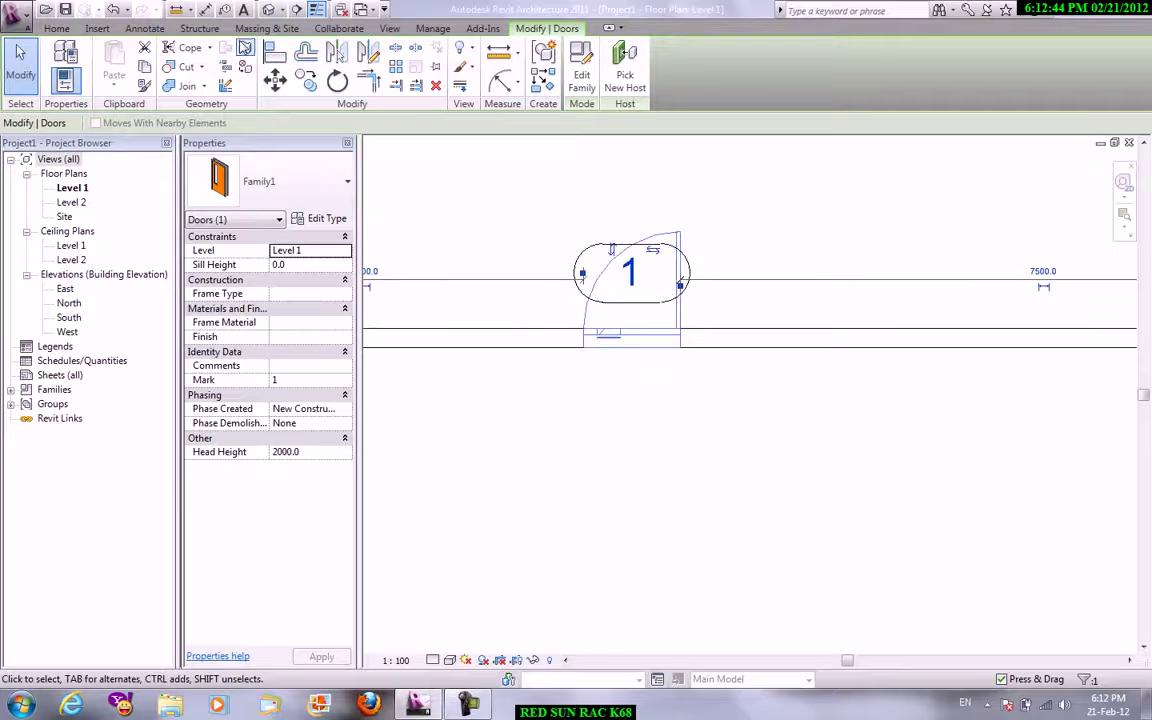
Inspect the flipped door in the default 3D view with Shaded with Edges style.
{"action": "left_click", "coordinate": [389, 28]}
{"action": "left_click", "coordinate": [388, 85]}
{"action": "left_click", "coordinate": [415, 100]}
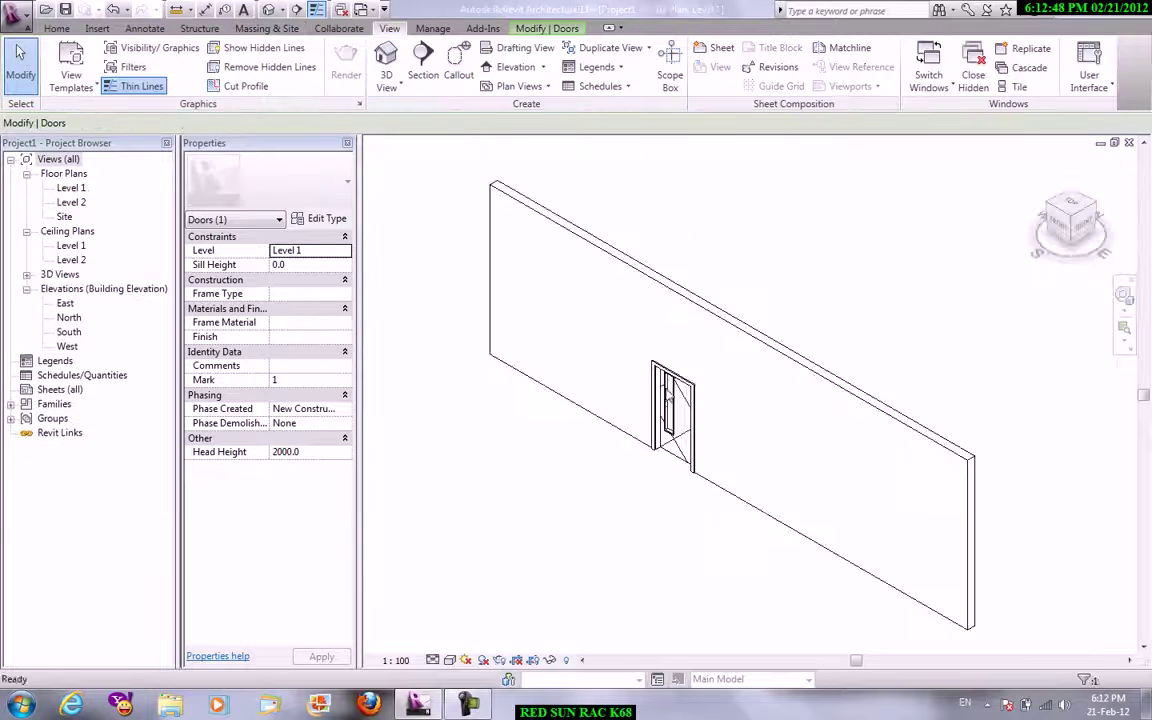
{"action": "key", "text": "Escape"}
{"action": "scroll", "coordinate": [643, 463], "scroll_direction": "up", "scroll_amount": 3}
{"action": "middle_click_drag", "start_coordinate": [625, 530], "coordinate": [714, 462], "text": "shift"}
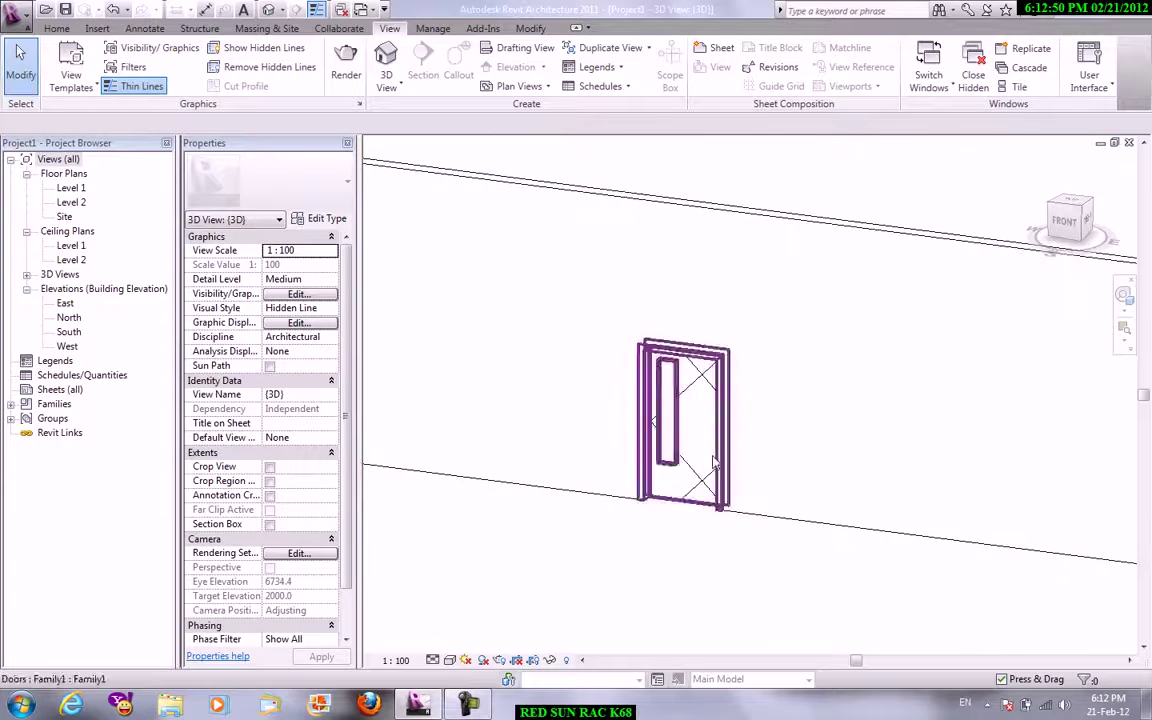
{"action": "scroll", "coordinate": [714, 462], "scroll_direction": "up", "scroll_amount": 2}
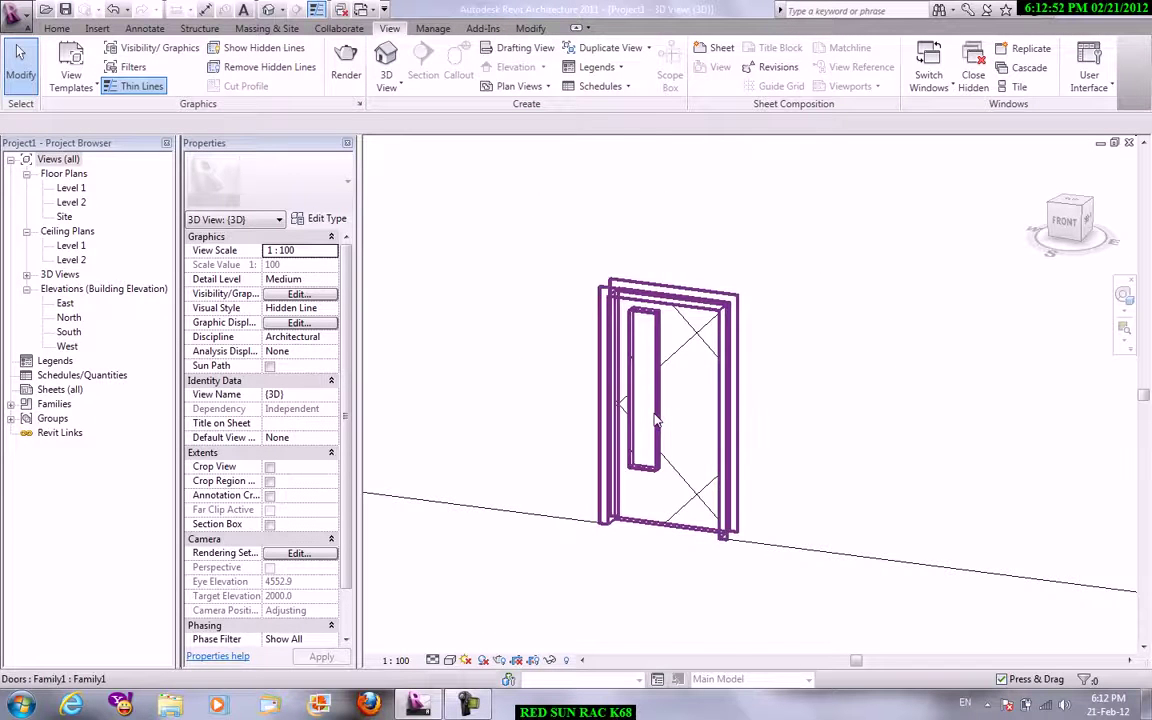
{"action": "left_click", "coordinate": [655, 420]}
{"action": "left_click", "coordinate": [450, 662]}
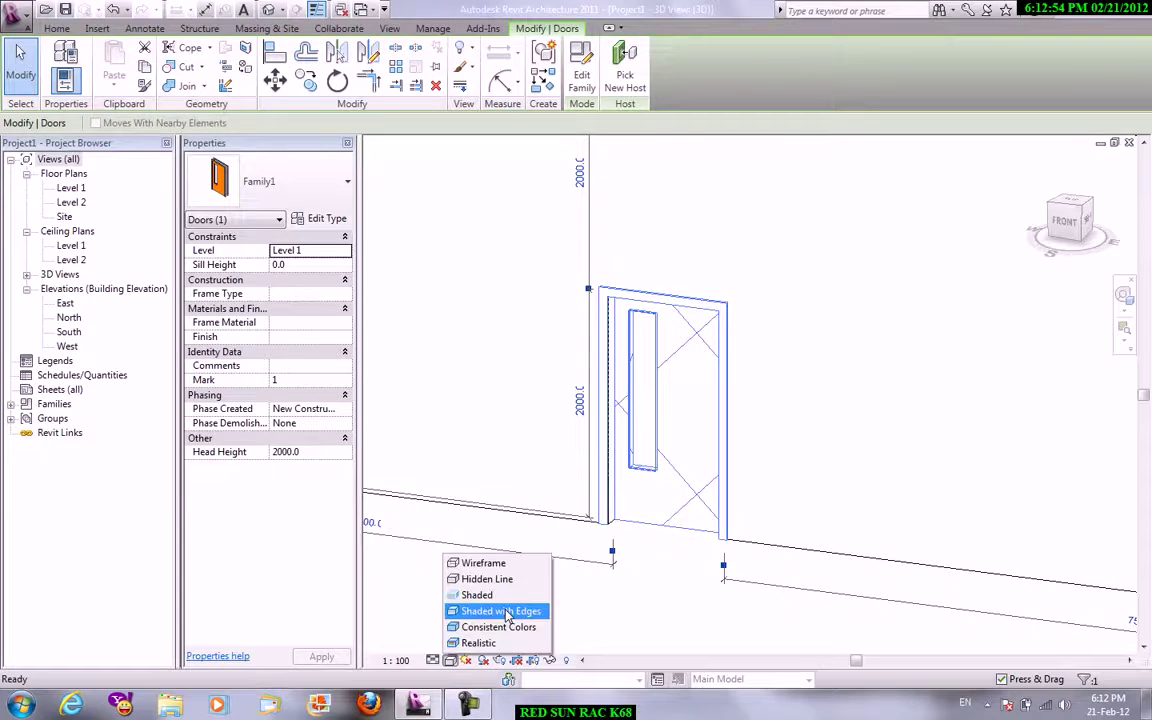
{"action": "left_click", "coordinate": [501, 609]}
{"action": "left_click", "coordinate": [680, 630]}
{"action": "mouse_move", "coordinate": [770, 572]}
{"action": "middle_mouse_down", "text": "shift"}
{"action": "mouse_move", "coordinate": [797, 514]}
{"action": "mouse_move", "coordinate": [779, 545]}
{"action": "mouse_move", "coordinate": [787, 489]}
{"action": "mouse_move", "coordinate": [815, 465]}
{"action": "mouse_move", "coordinate": [887, 465]}
{"action": "mouse_move", "coordinate": [797, 514]}
{"action": "mouse_move", "coordinate": [727, 465]}
{"action": "mouse_move", "coordinate": [730, 482]}
{"action": "mouse_move", "coordinate": [681, 519]}
{"action": "mouse_move", "coordinate": [761, 386]}
{"action": "mouse_move", "coordinate": [740, 420]}
{"action": "middle_mouse_up", "text": "shift"}
On Level 1, move door tag 1 below the wall and open the door's family.
{"action": "double_click", "coordinate": [72, 189]}
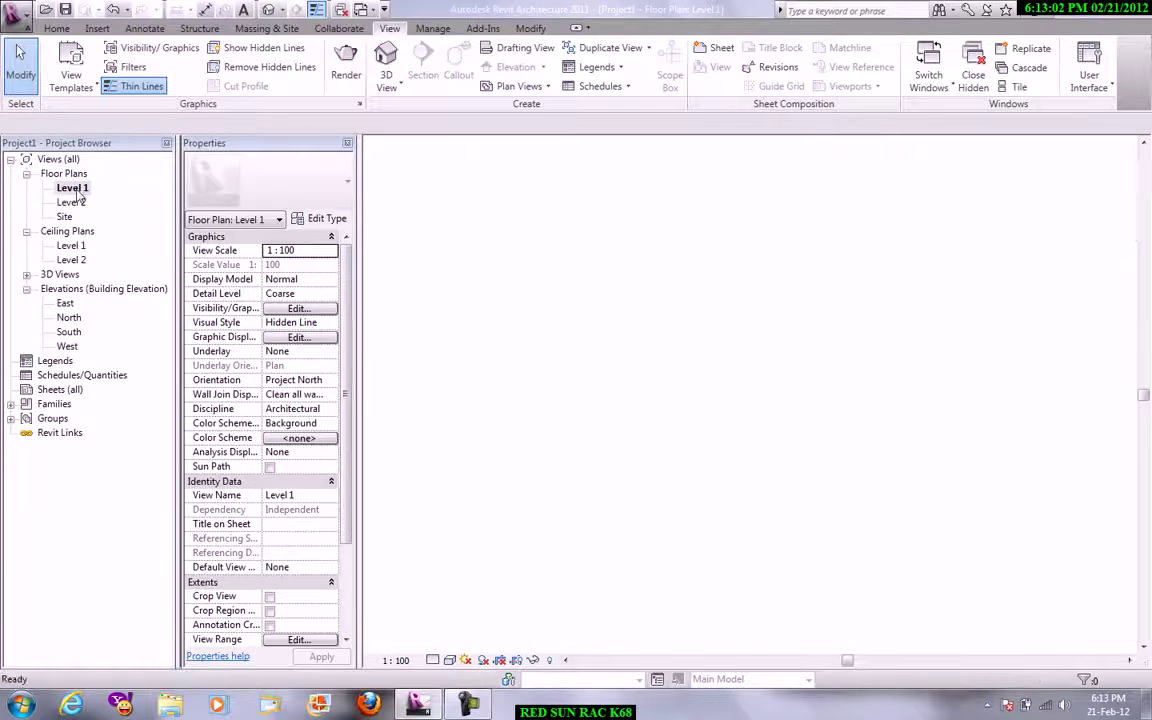
{"action": "scroll", "coordinate": [712, 422], "scroll_direction": "up", "scroll_amount": 2}
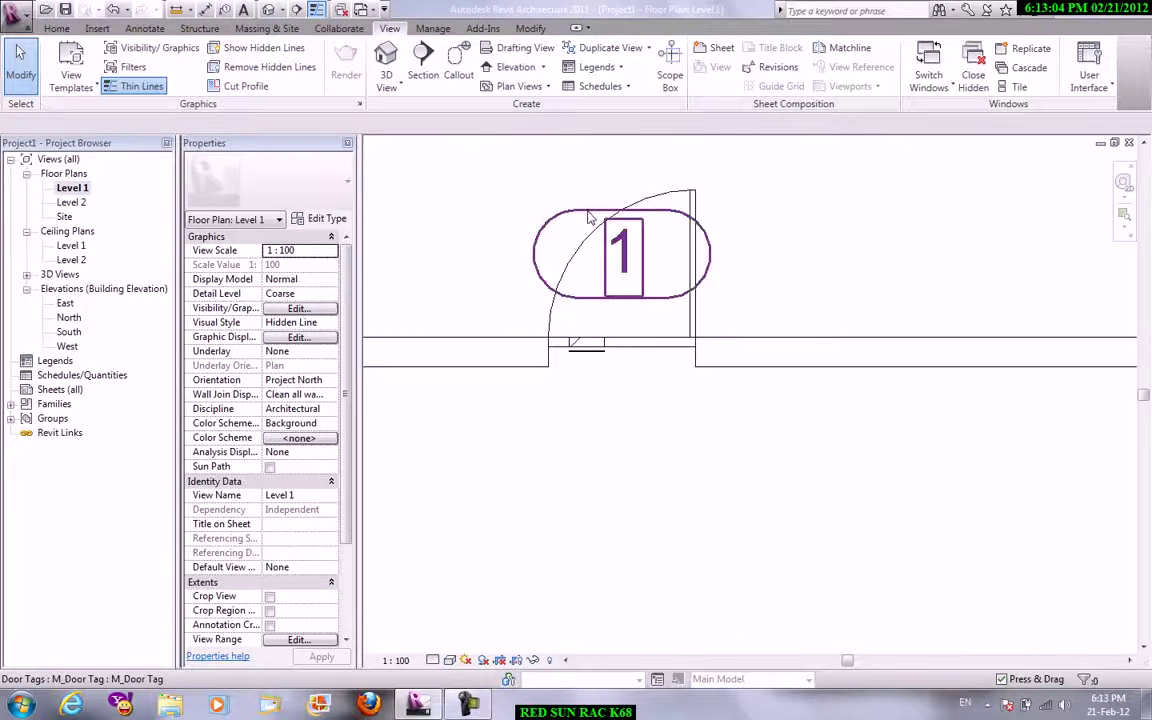
{"action": "left_click_drag", "start_coordinate": [591, 219], "coordinate": [591, 437]}
{"action": "key", "text": "Escape"}
{"action": "scroll", "coordinate": [632, 399], "scroll_direction": "up", "scroll_amount": 2}
{"action": "scroll", "coordinate": [566, 303], "scroll_direction": "up", "scroll_amount": 2}
{"action": "scroll", "coordinate": [681, 319], "scroll_direction": "down", "scroll_amount": 1}
{"action": "scroll", "coordinate": [722, 378], "scroll_direction": "down", "scroll_amount": 1}
{"action": "scroll", "coordinate": [563, 355], "scroll_direction": "up", "scroll_amount": 1}
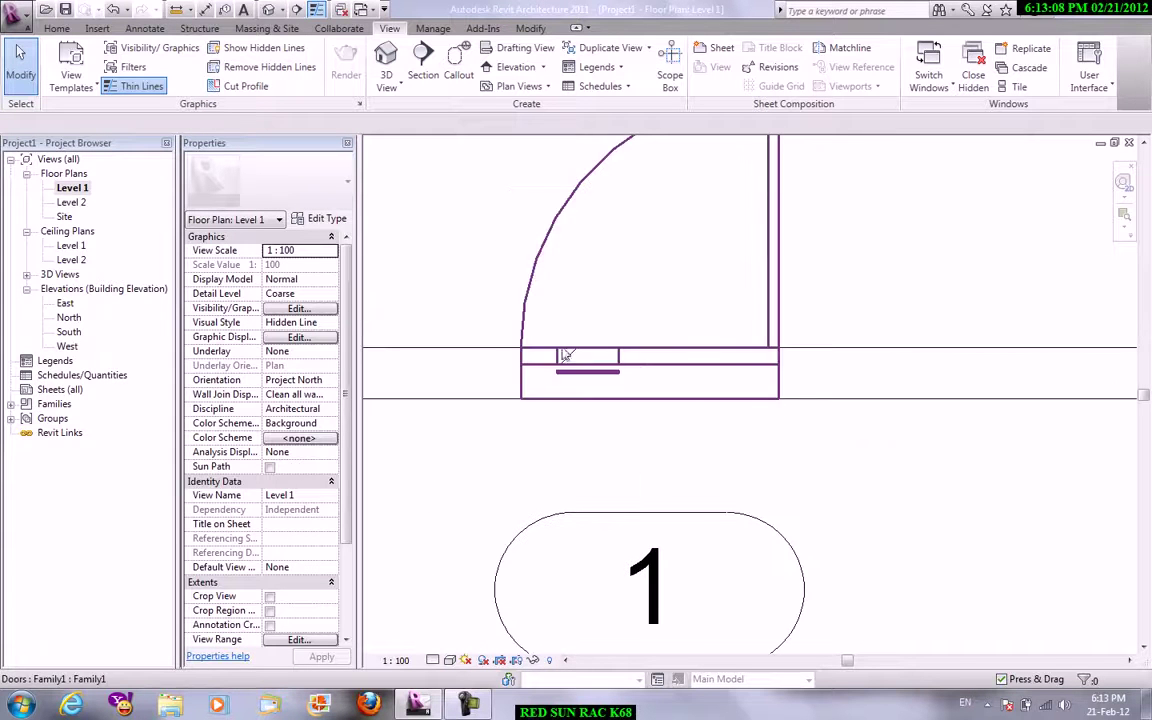
{"action": "double_click", "coordinate": [613, 371]}
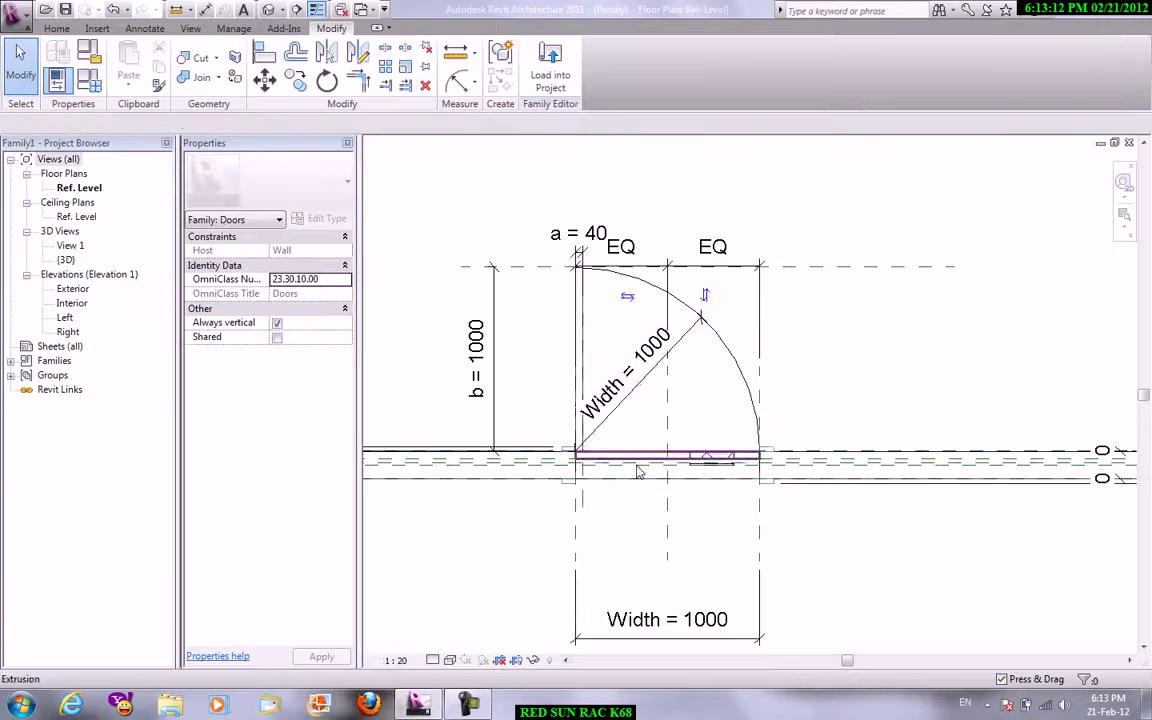
Review the visibility settings of the door panel extrusion and the void extrusion.
{"action": "scroll", "coordinate": [640, 483], "scroll_direction": "up", "scroll_amount": 2}
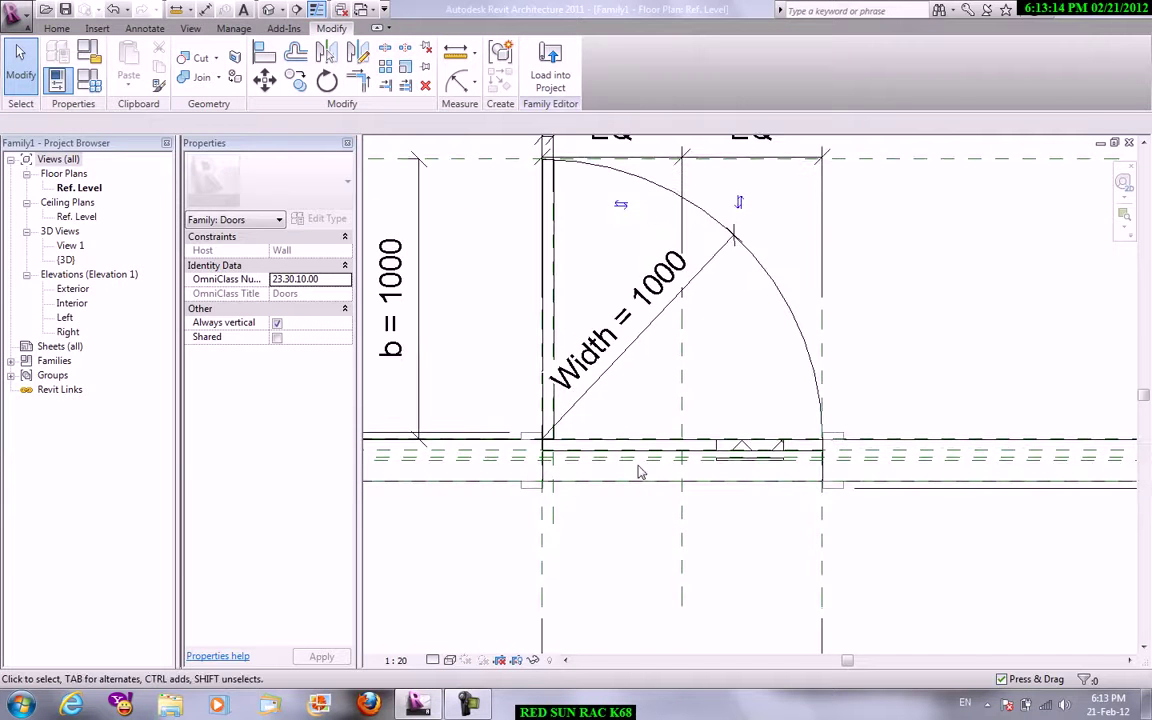
{"action": "left_click", "coordinate": [639, 449]}
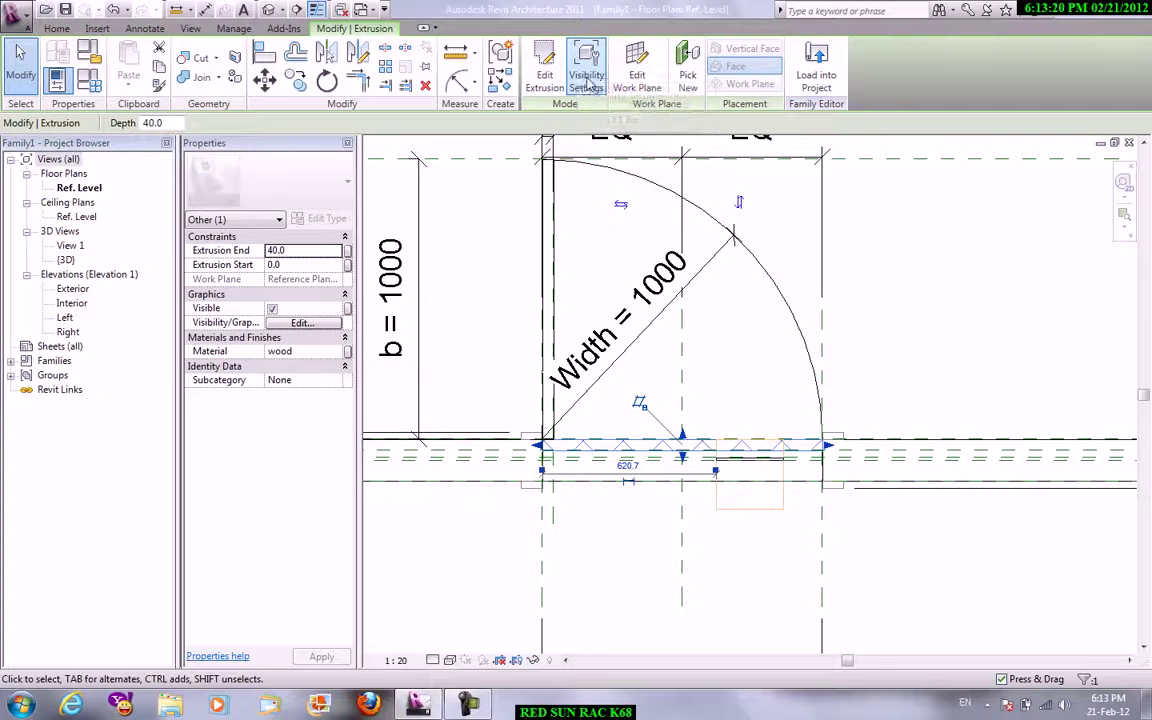
{"action": "left_click", "coordinate": [588, 62]}
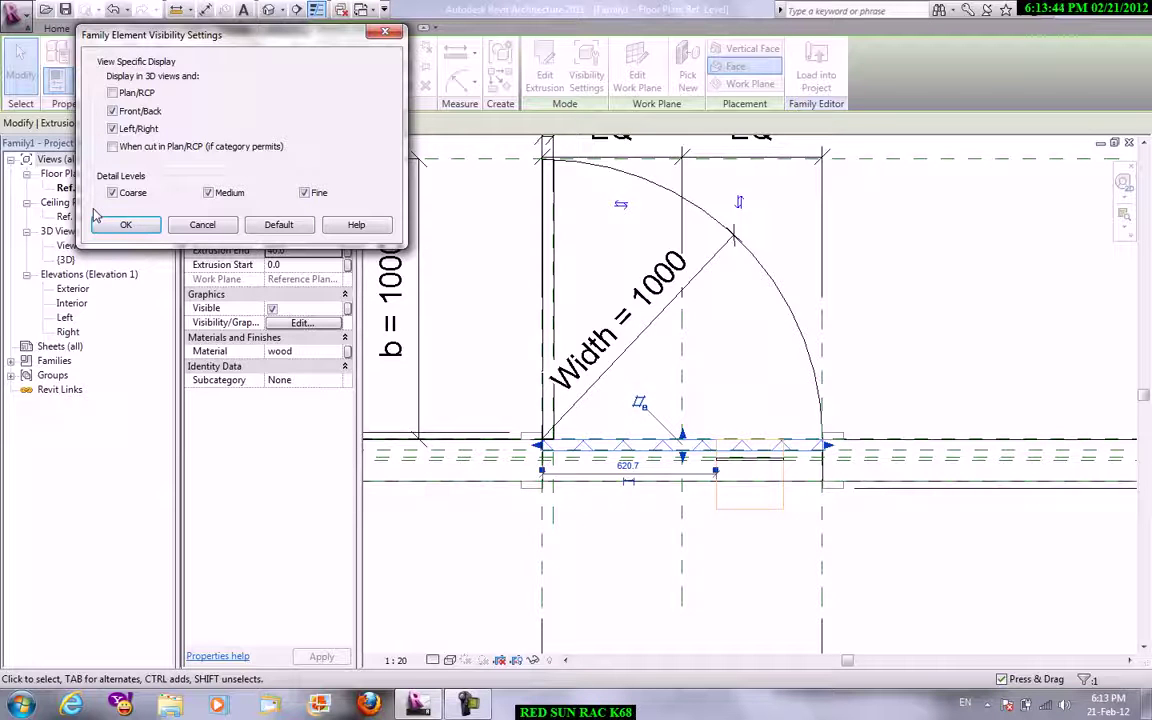
{"action": "left_click", "coordinate": [126, 225]}
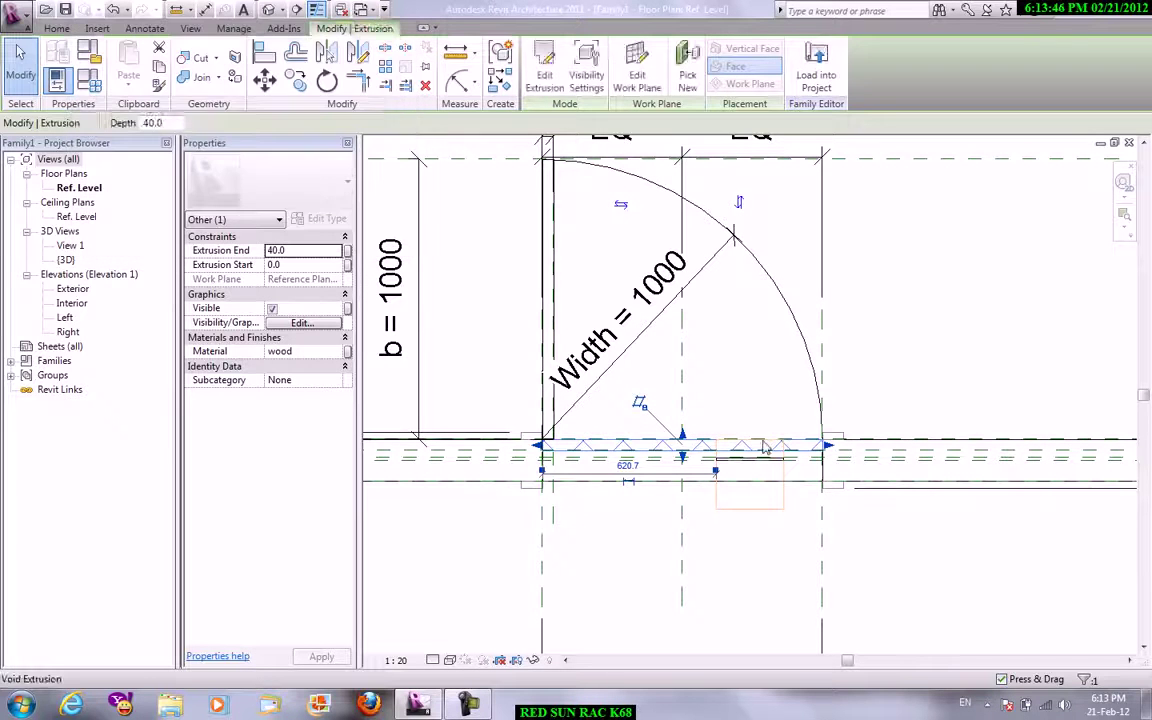
{"action": "left_click", "coordinate": [763, 424]}
{"action": "left_click", "coordinate": [725, 448]}
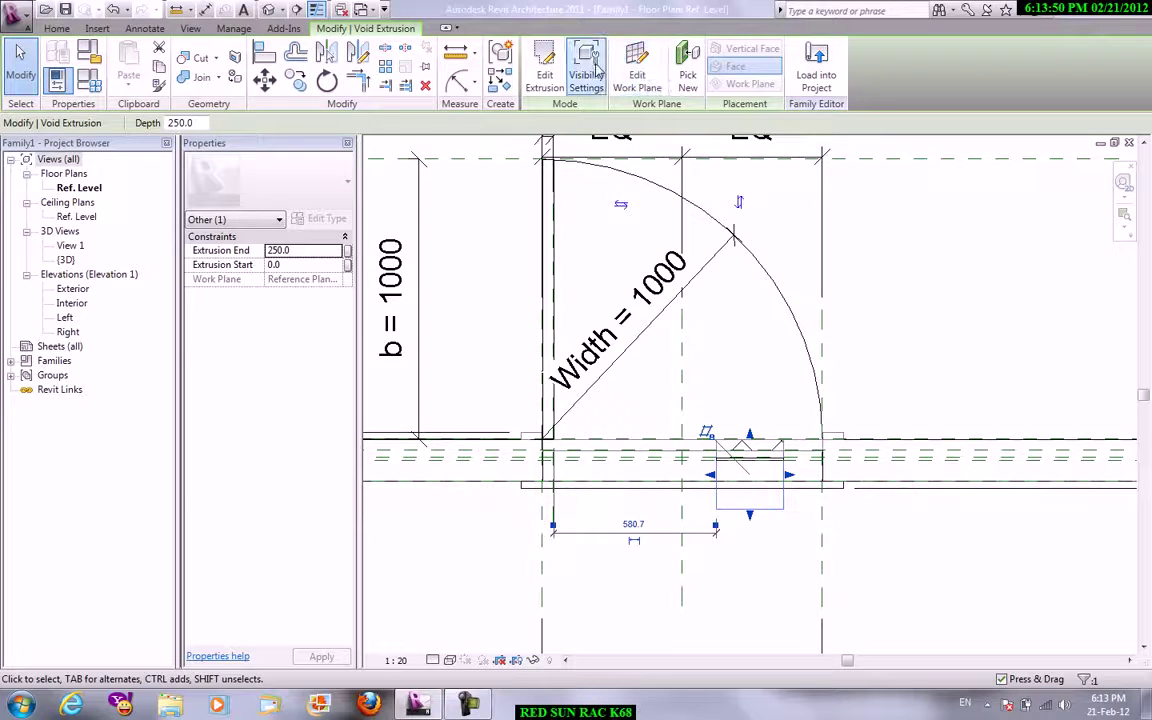
{"action": "left_click", "coordinate": [586, 72]}
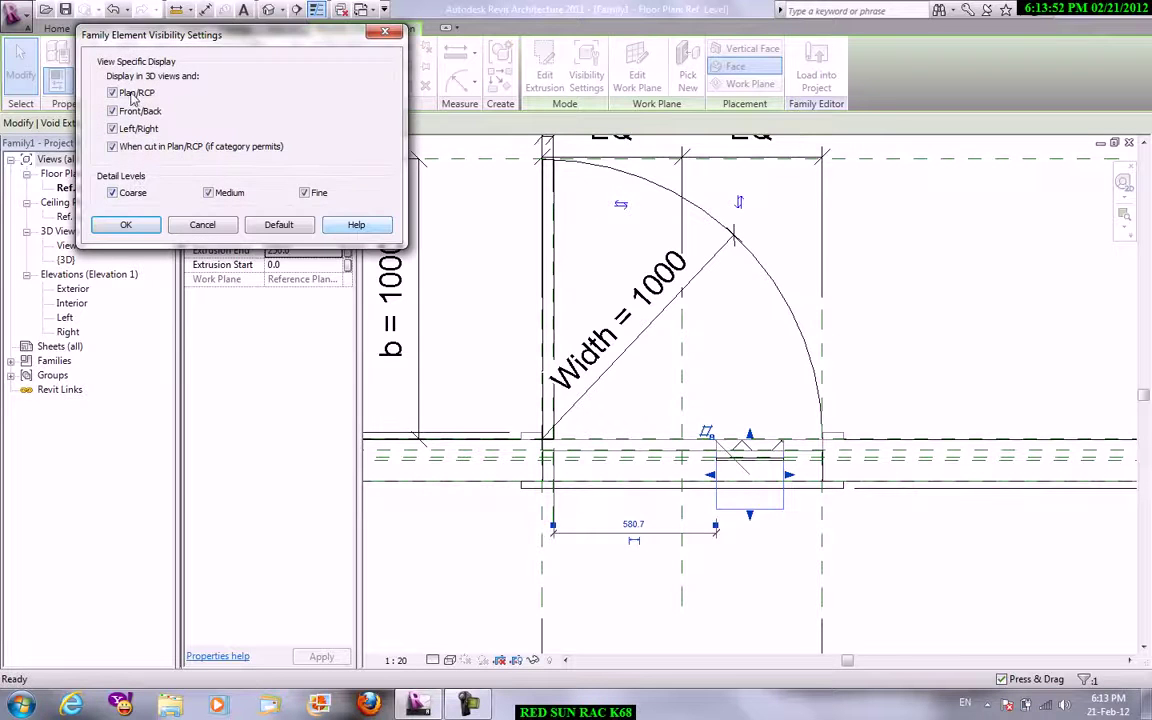
{"action": "left_click", "coordinate": [126, 225]}
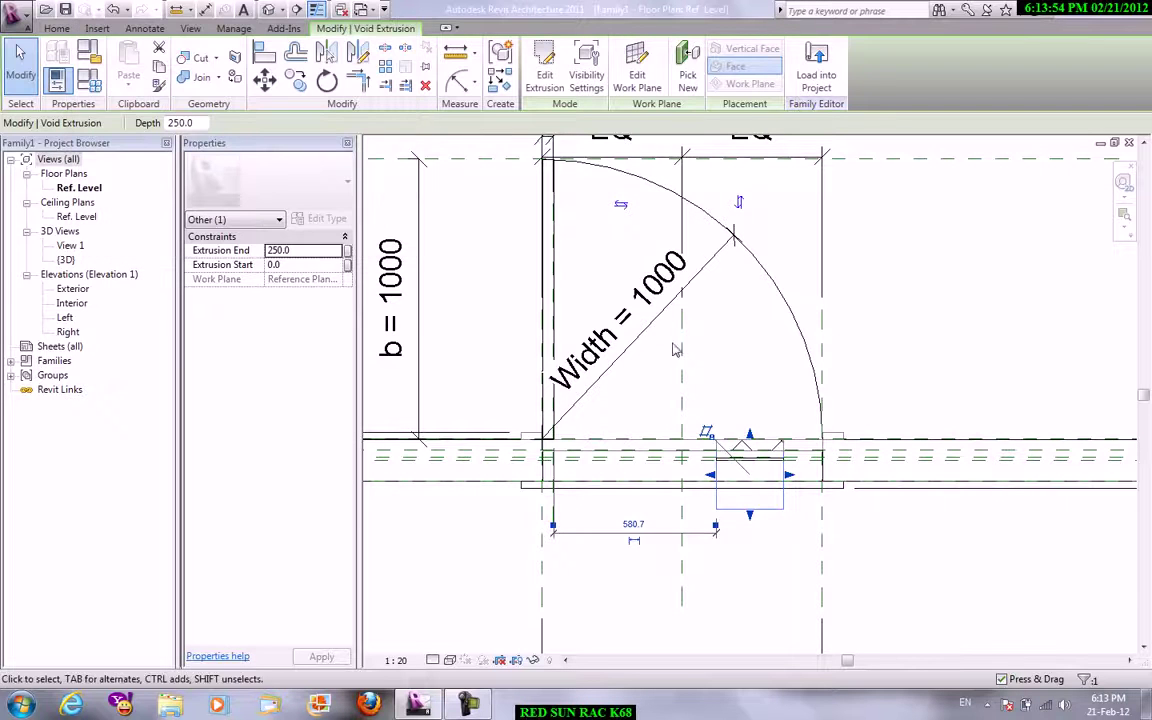
{"action": "left_click", "coordinate": [720, 352]}
Load the edited door family back into Project1.
{"action": "scroll", "coordinate": [735, 462], "scroll_direction": "up", "scroll_amount": 2}
{"action": "scroll", "coordinate": [718, 500], "scroll_direction": "up", "scroll_amount": 3}
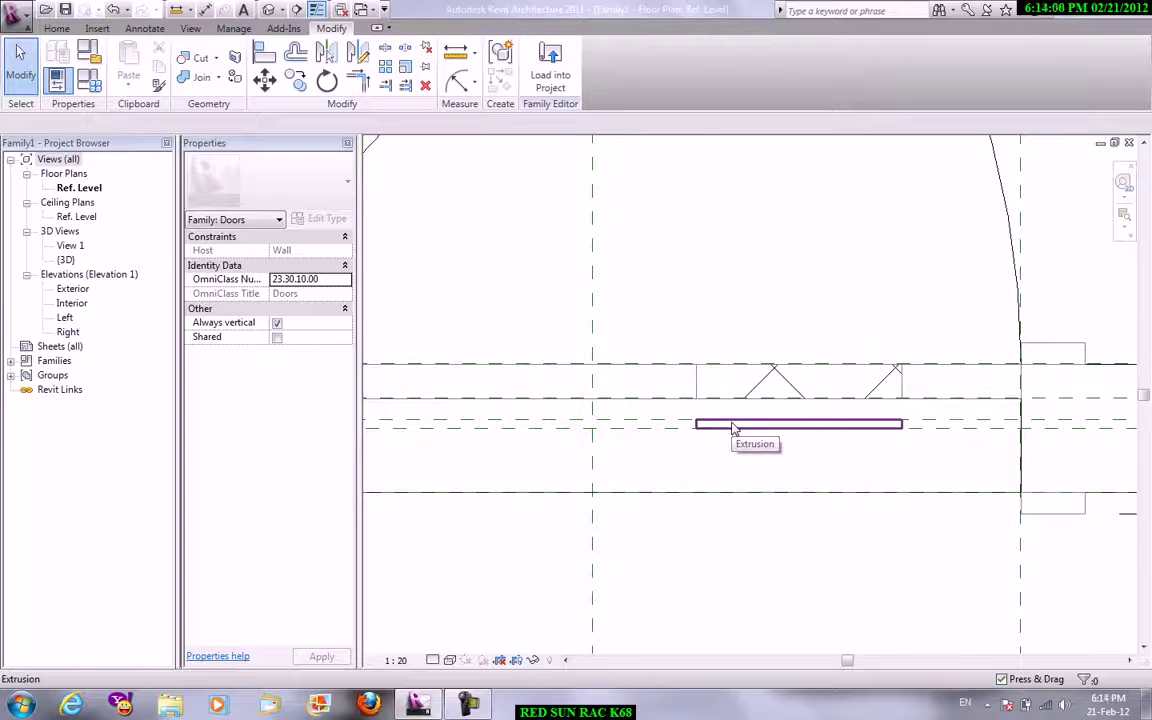
{"action": "scroll", "coordinate": [735, 428], "scroll_direction": "down", "scroll_amount": 2}
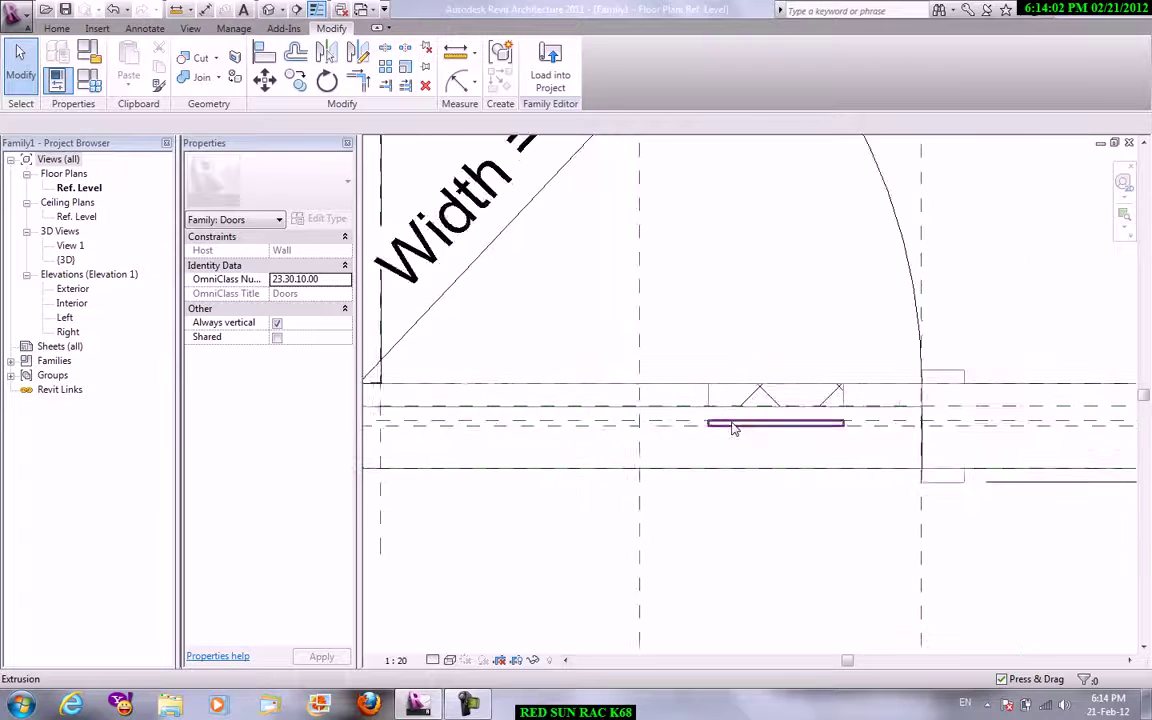
{"action": "scroll", "coordinate": [748, 440], "scroll_direction": "down", "scroll_amount": 1}
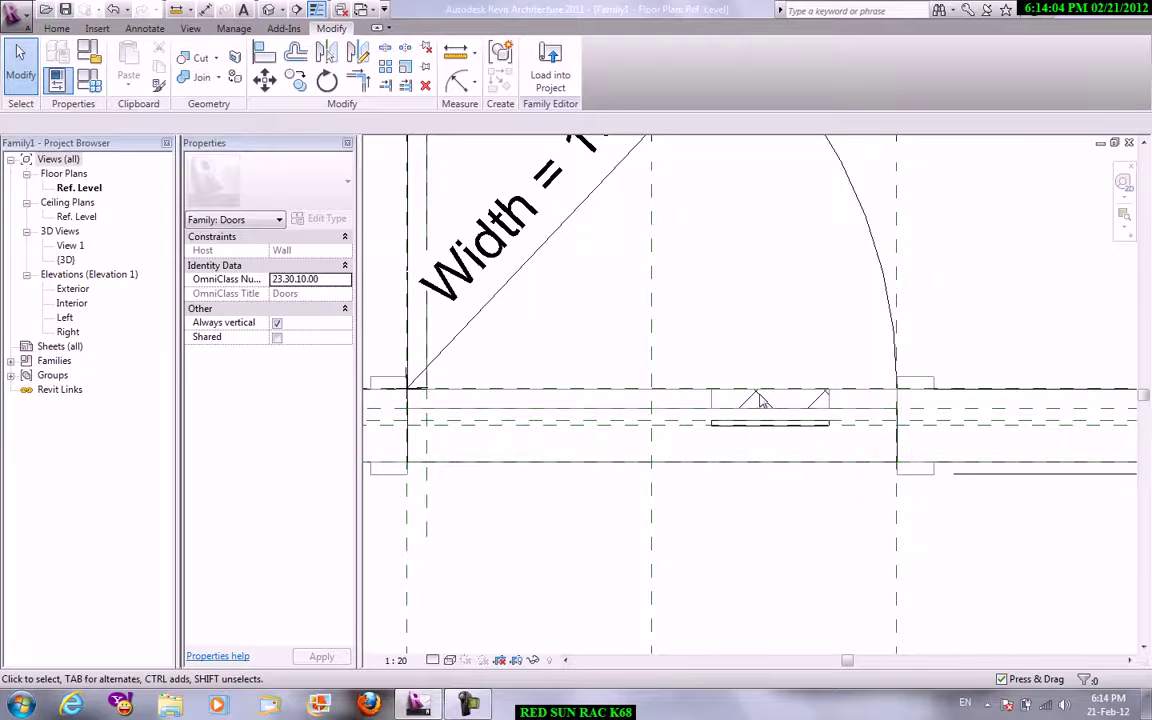
{"action": "scroll", "coordinate": [747, 434], "scroll_direction": "up", "scroll_amount": 1}
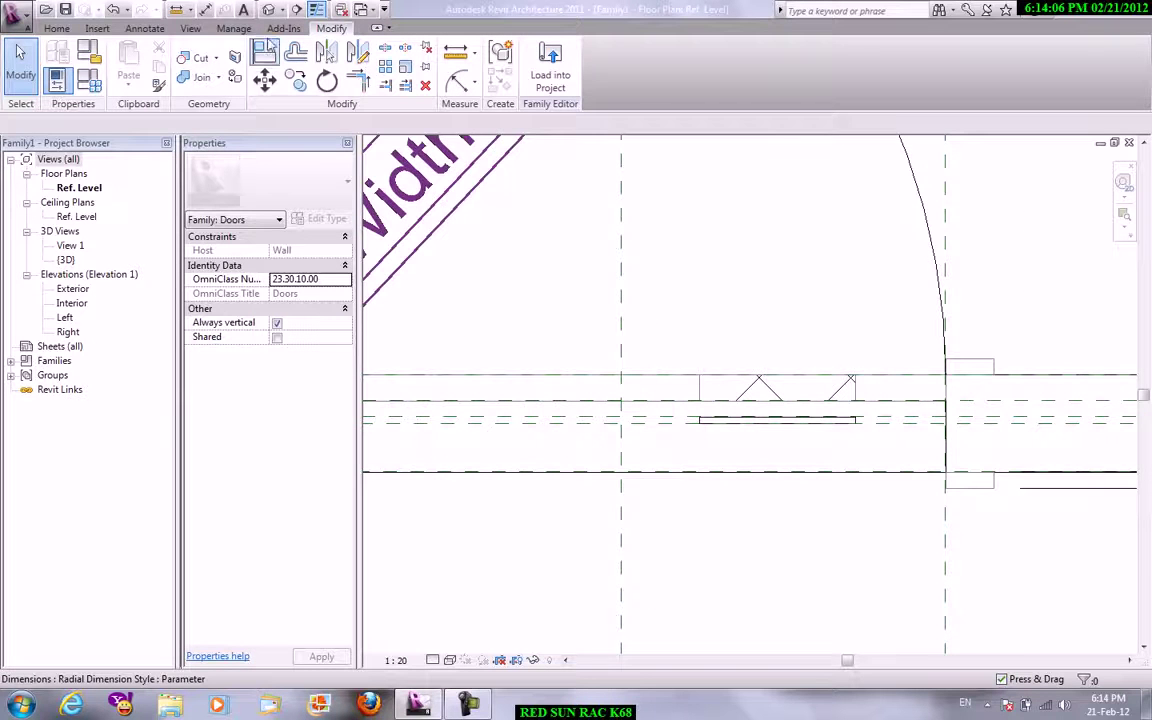
{"action": "left_click", "coordinate": [549, 84]}
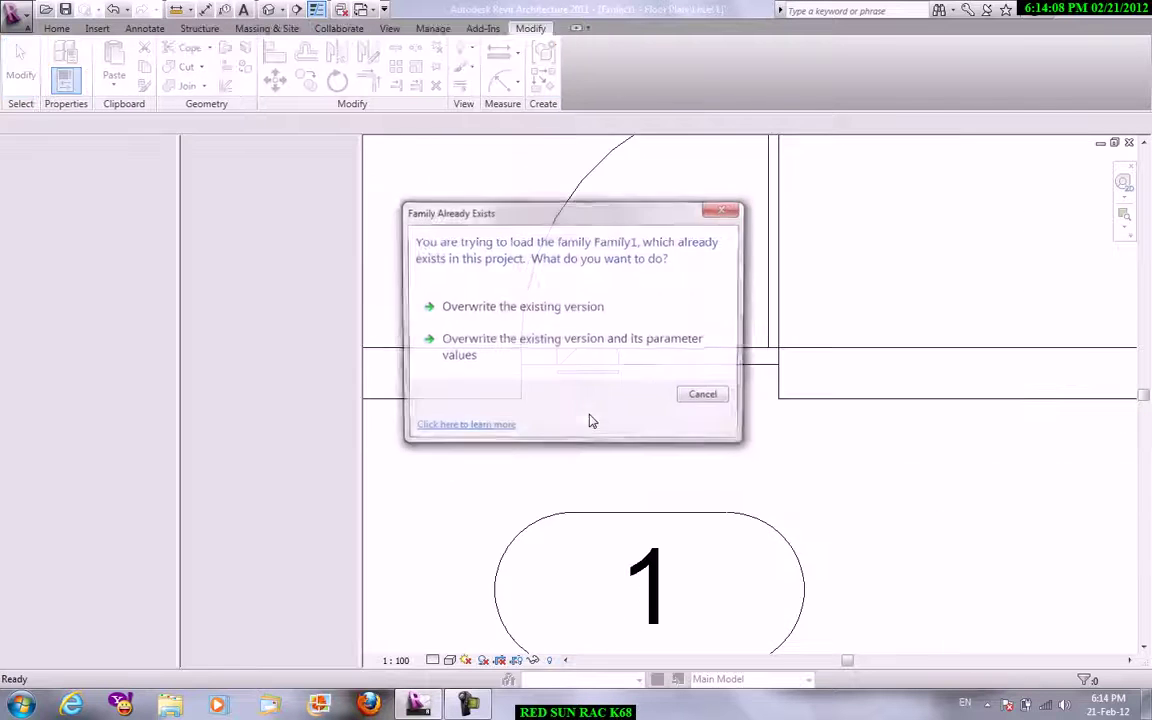
Overwrite the existing Family1 version with the edited door family.
{"action": "left_click", "coordinate": [524, 352]}
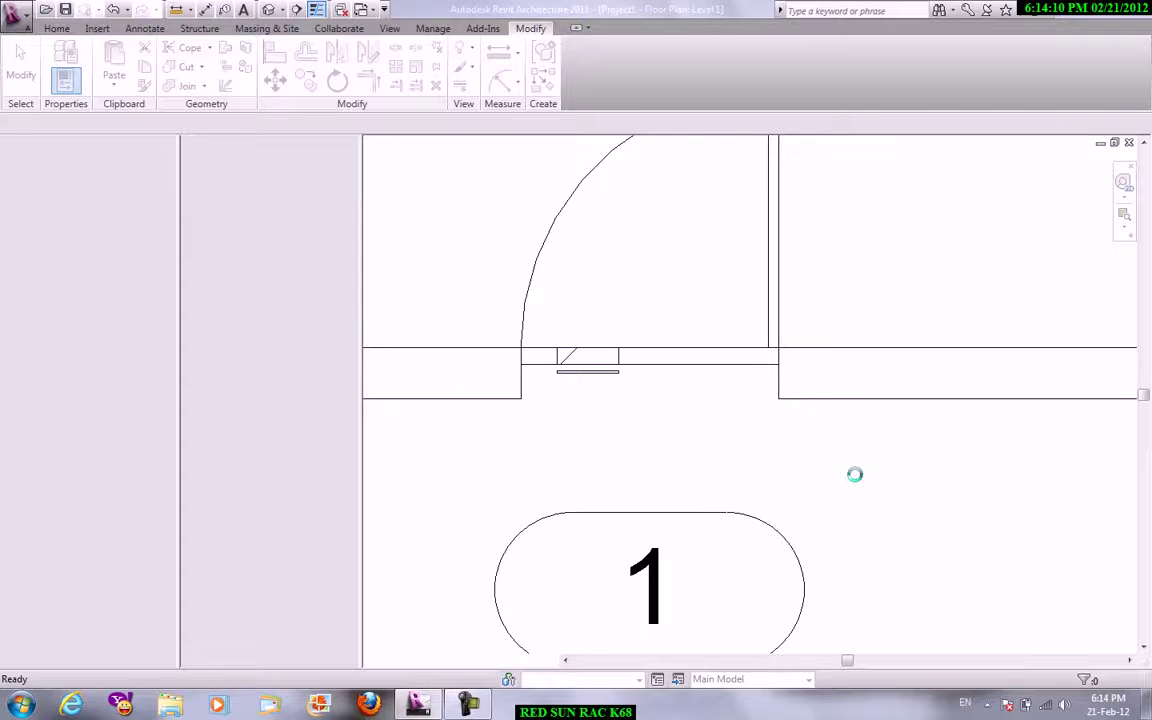
{"action": "left_click", "coordinate": [602, 378]}
{"action": "left_click", "coordinate": [674, 458]}
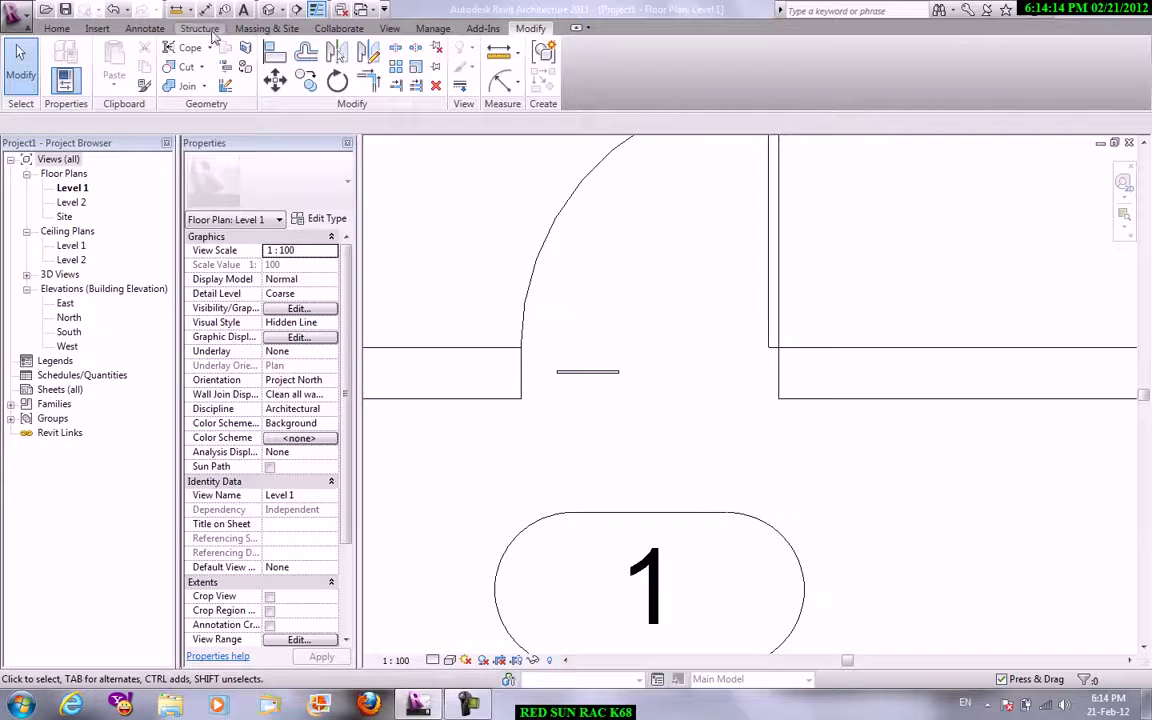
View the reloaded door in the default 3D view using Hidden Line style.
{"action": "left_click", "coordinate": [389, 28]}
{"action": "left_click", "coordinate": [386, 80]}
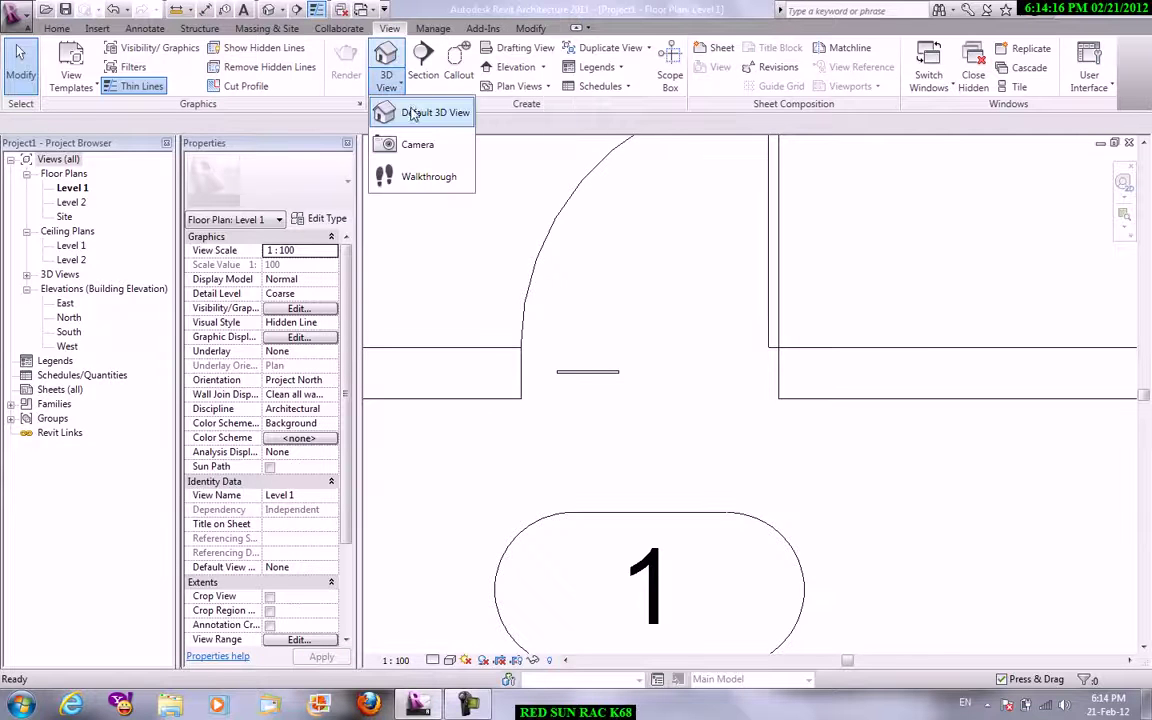
{"action": "left_click", "coordinate": [424, 110]}
{"action": "mouse_move", "coordinate": [687, 437]}
{"action": "middle_mouse_down", "text": "shift"}
{"action": "mouse_move", "coordinate": [545, 432]}
{"action": "mouse_move", "coordinate": [625, 303]}
{"action": "middle_mouse_up", "text": "shift"}
{"action": "scroll", "coordinate": [704, 189], "scroll_direction": "up", "scroll_amount": 2}
{"action": "middle_click_drag", "start_coordinate": [704, 189], "coordinate": [730, 311], "text": "shift"}
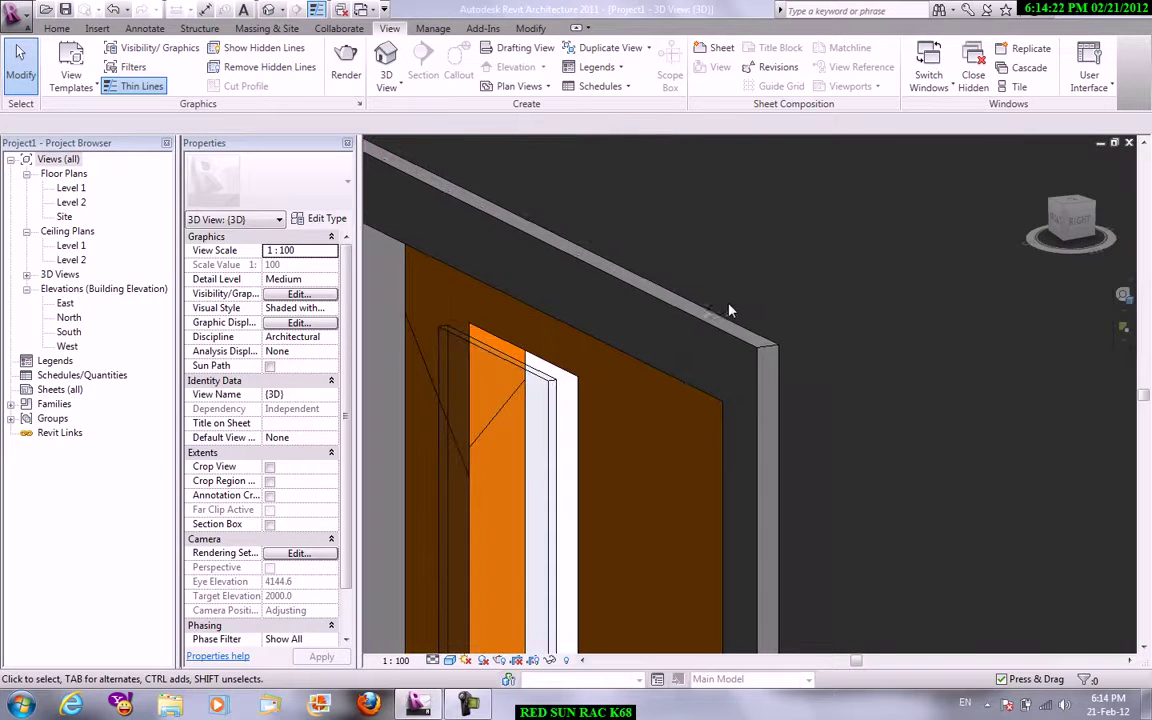
{"action": "left_click", "coordinate": [451, 661]}
{"action": "left_click", "coordinate": [483, 578]}
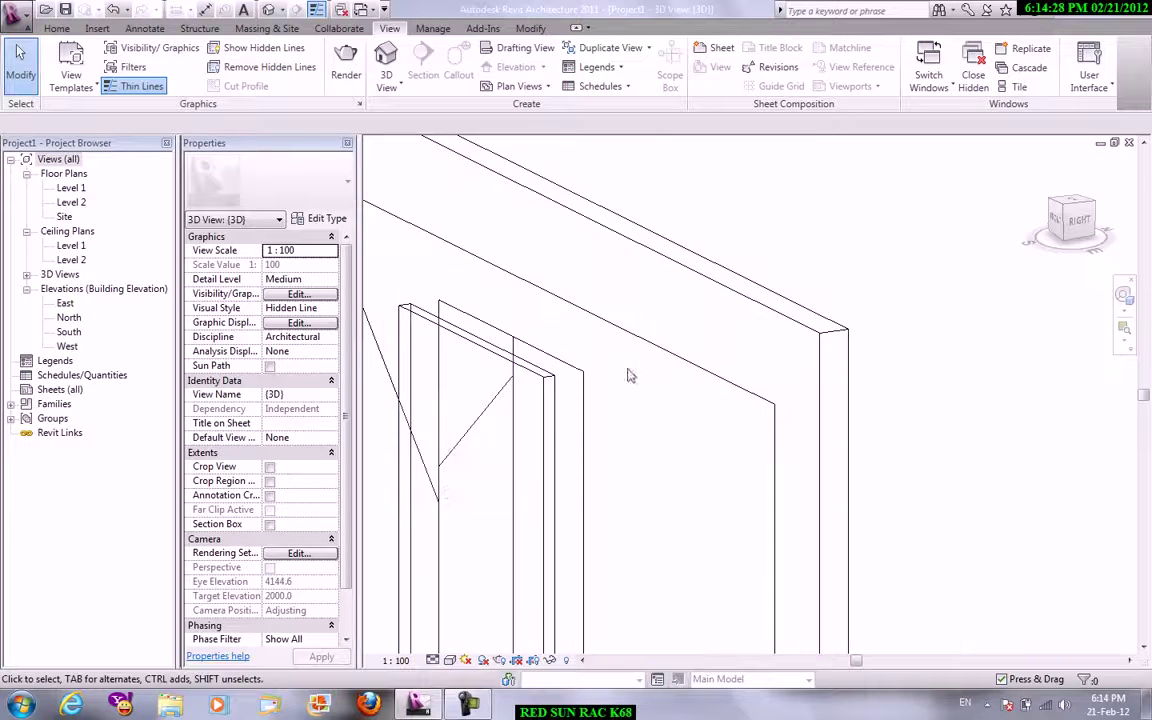
{"action": "scroll", "coordinate": [586, 452], "scroll_direction": "down", "scroll_amount": 3}
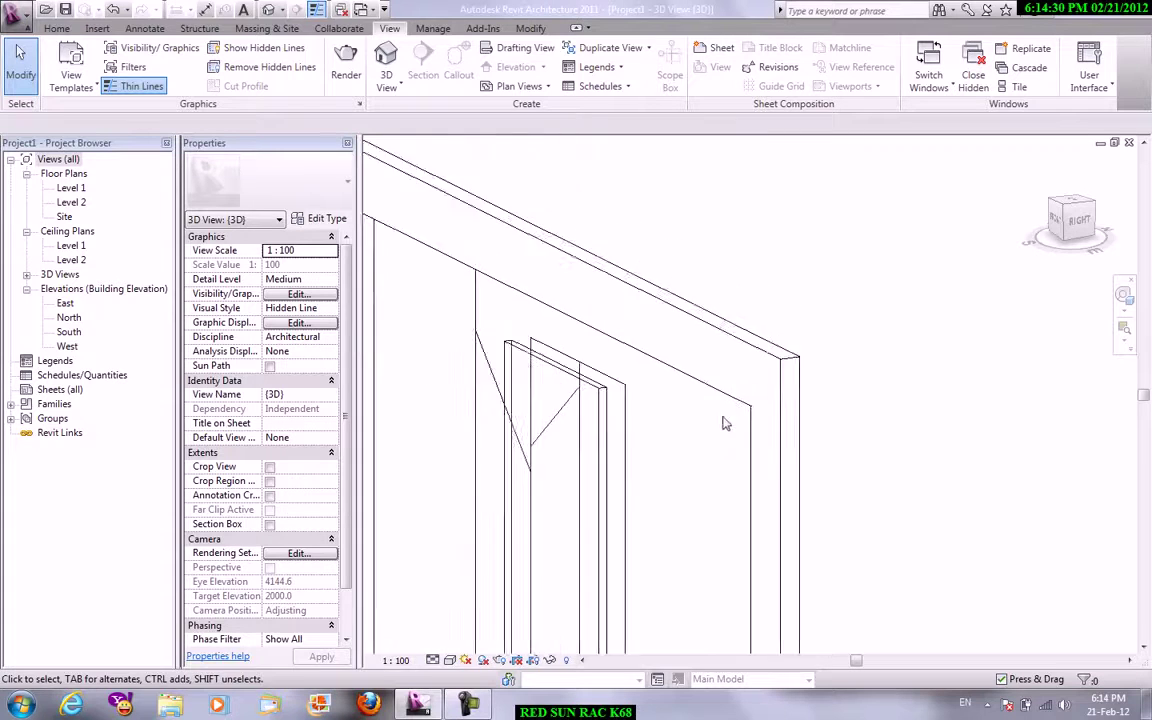
{"action": "middle_click_drag", "start_coordinate": [810, 344], "coordinate": [628, 296], "text": "shift"}
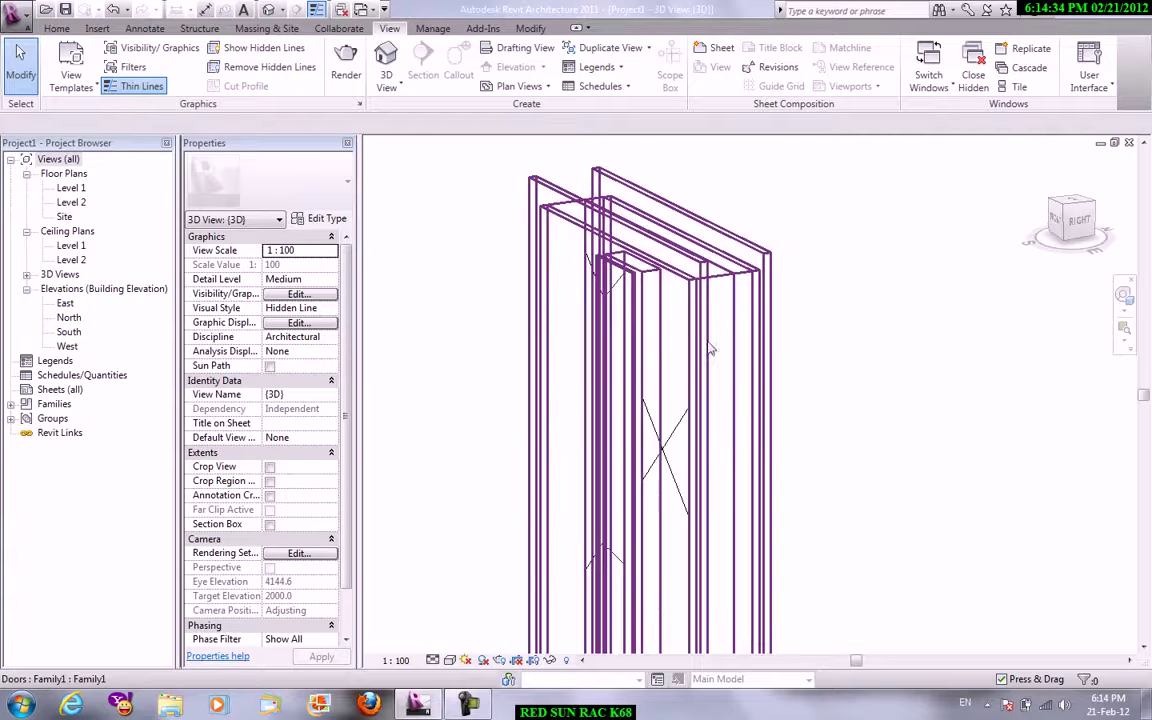
Create a new family from the Metric Door template.
{"action": "left_click", "coordinate": [20, 28]}
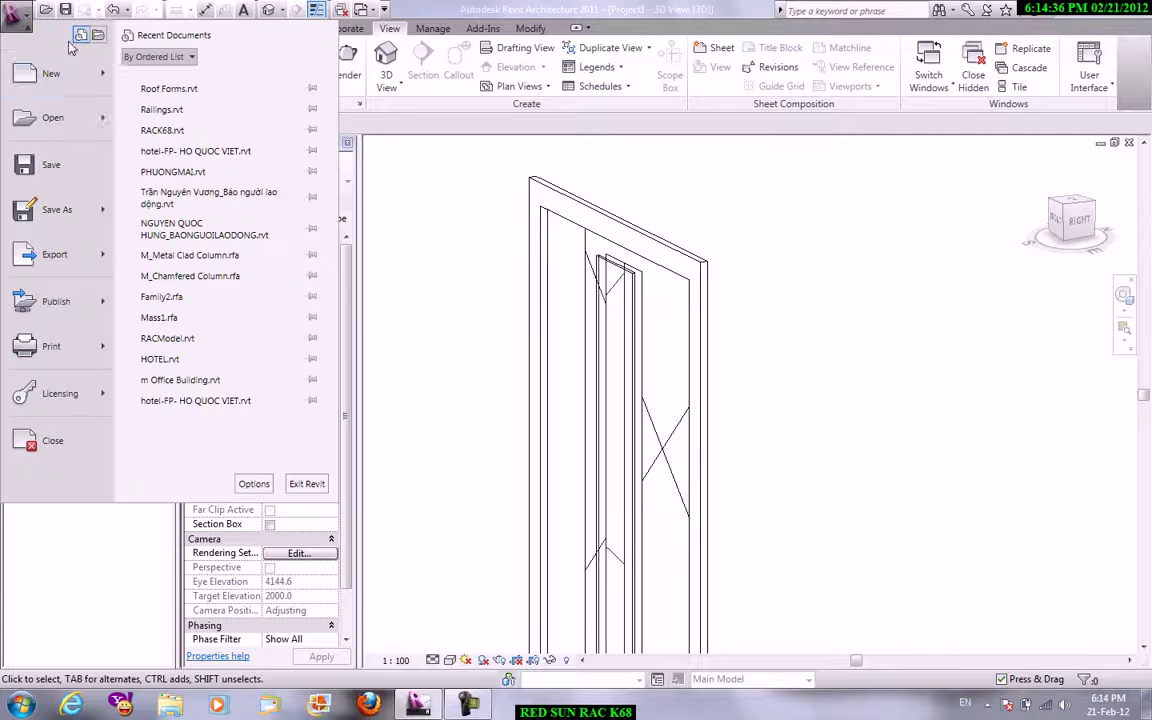
{"action": "left_click", "coordinate": [42, 76]}
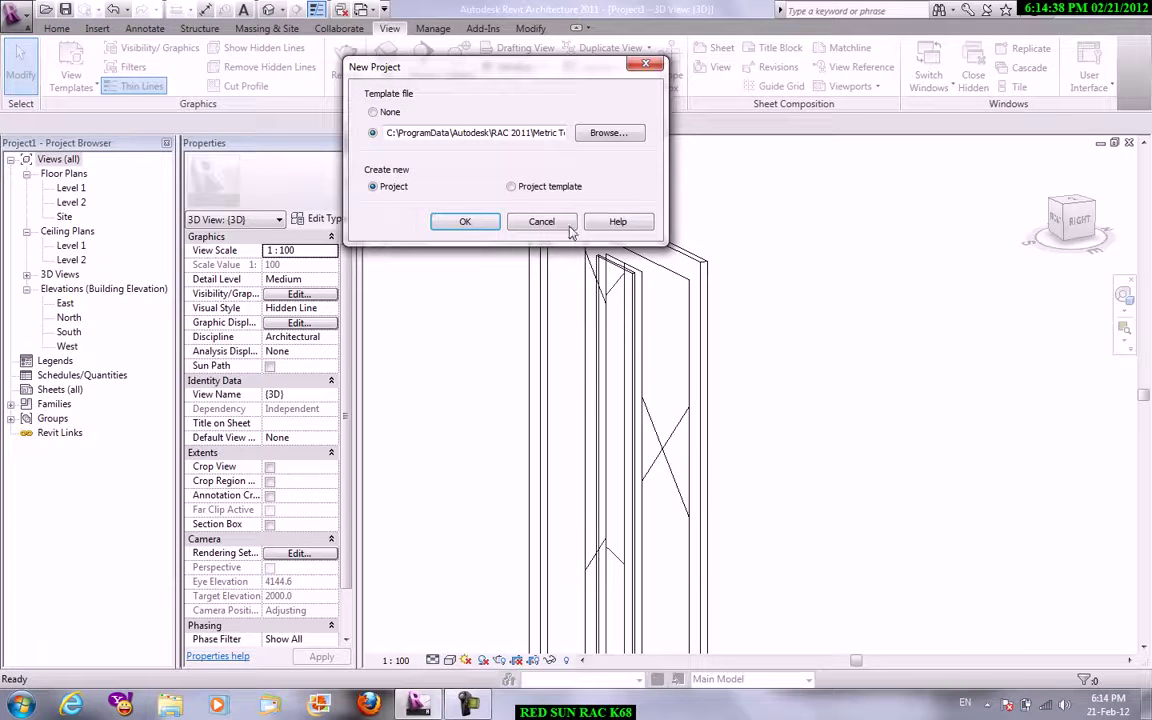
{"action": "left_click", "coordinate": [545, 222]}
{"action": "left_click", "coordinate": [26, 24]}
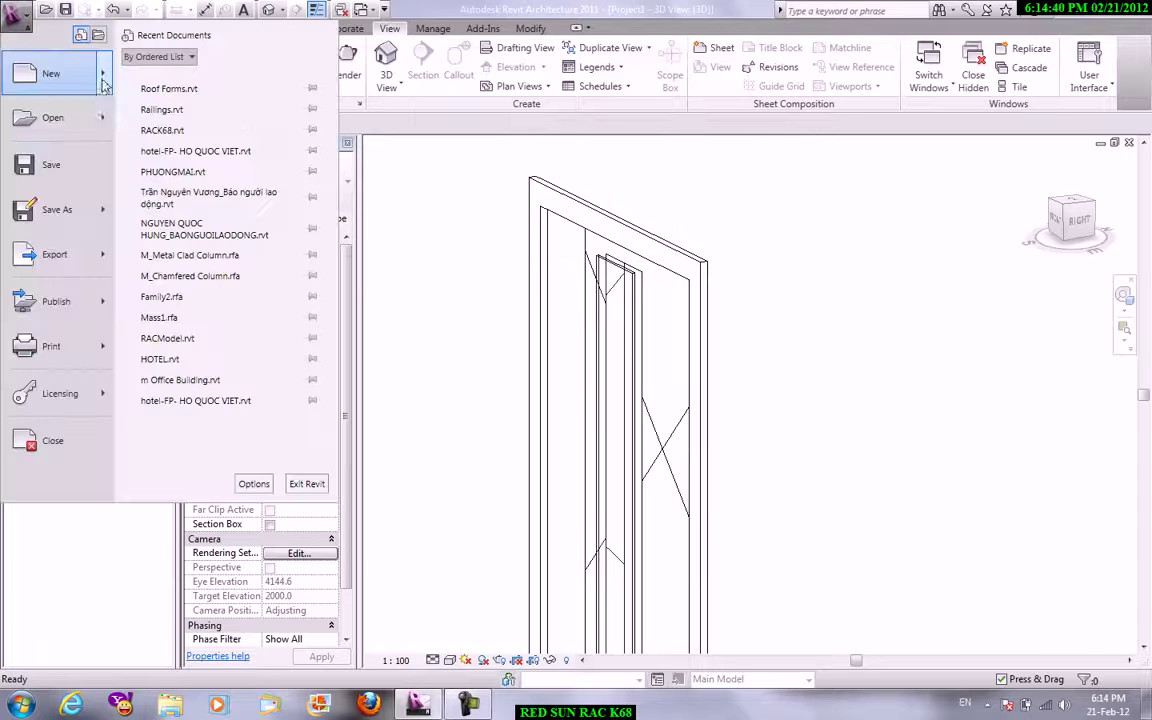
{"action": "left_click", "coordinate": [208, 150]}
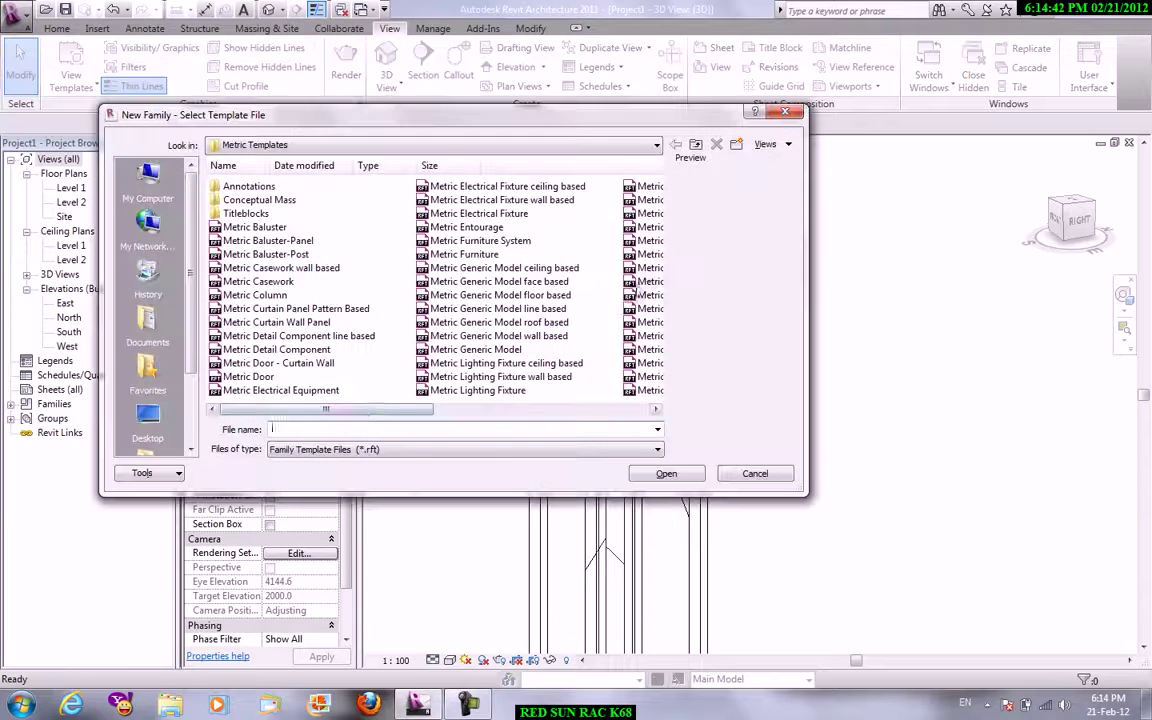
{"action": "left_click", "coordinate": [248, 376]}
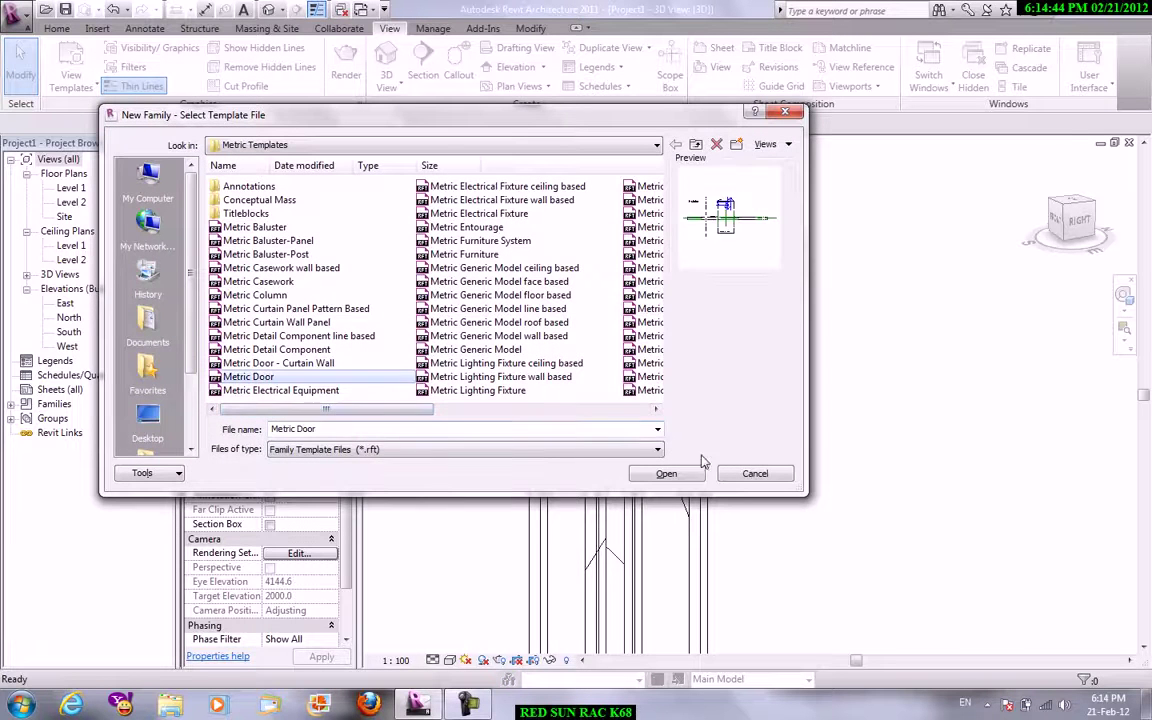
{"action": "left_click", "coordinate": [692, 482]}
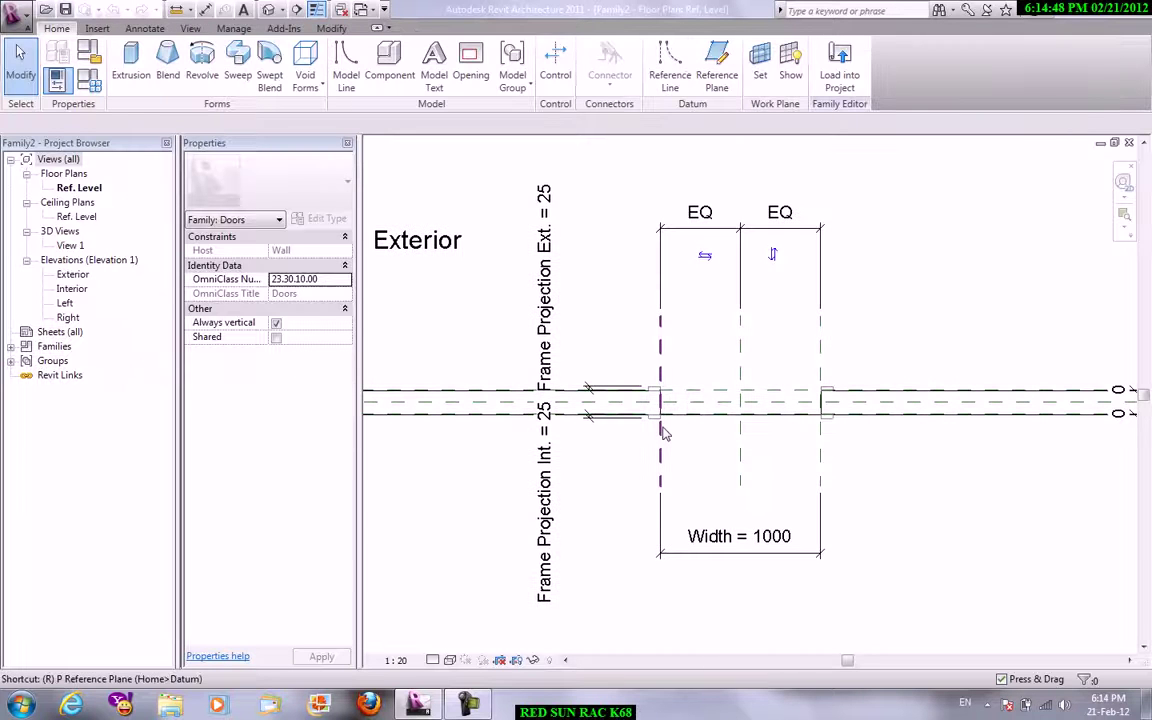
Draw a horizontal reference plane above the wall with RP.
{"action": "key", "text": "r"}
{"action": "key", "text": "p"}
{"action": "left_click", "coordinate": [581, 277]}
{"action": "left_click", "coordinate": [898, 277]}
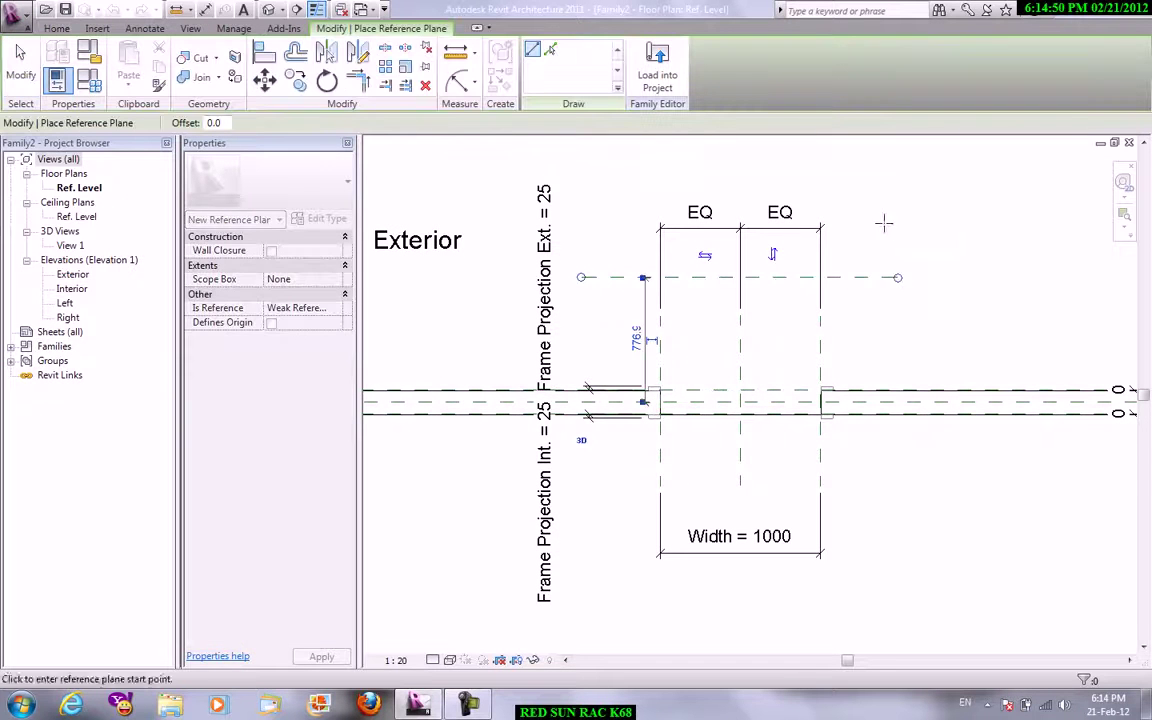
{"action": "right_click", "coordinate": [884, 224]}
{"action": "left_click", "coordinate": [922, 236]}
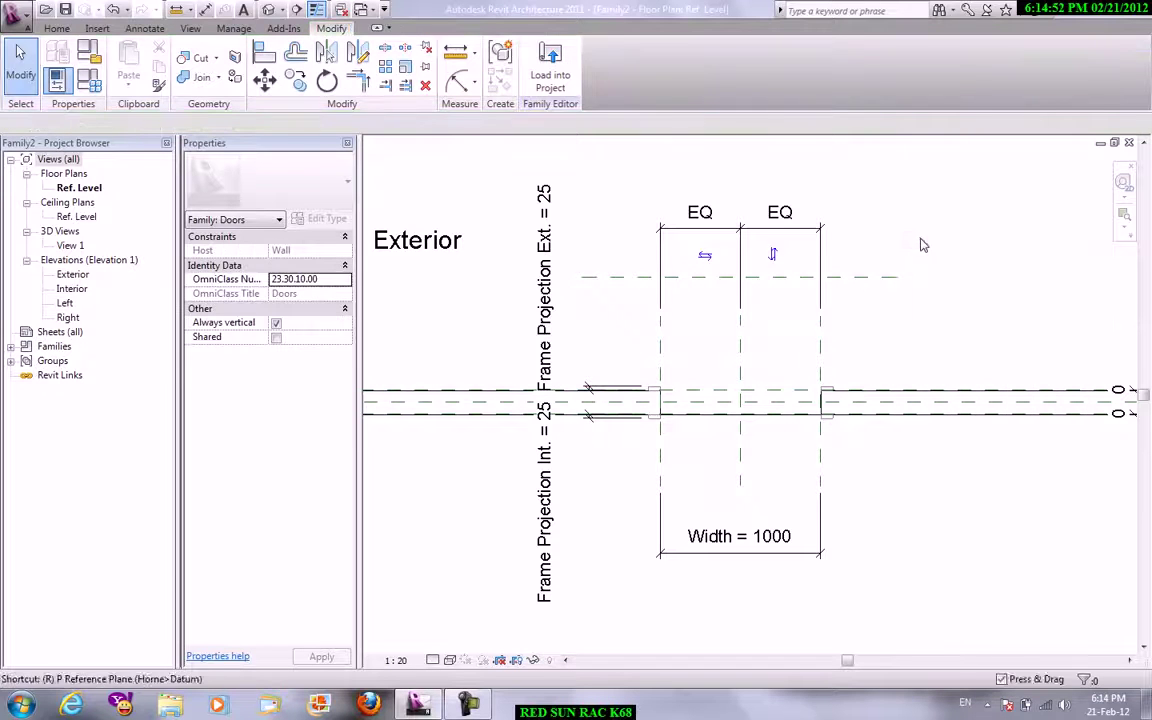
Pick both jamb lines to add reference planes offset 40 inward.
{"action": "key", "text": "p"}
{"action": "left_click", "coordinate": [552, 50]}
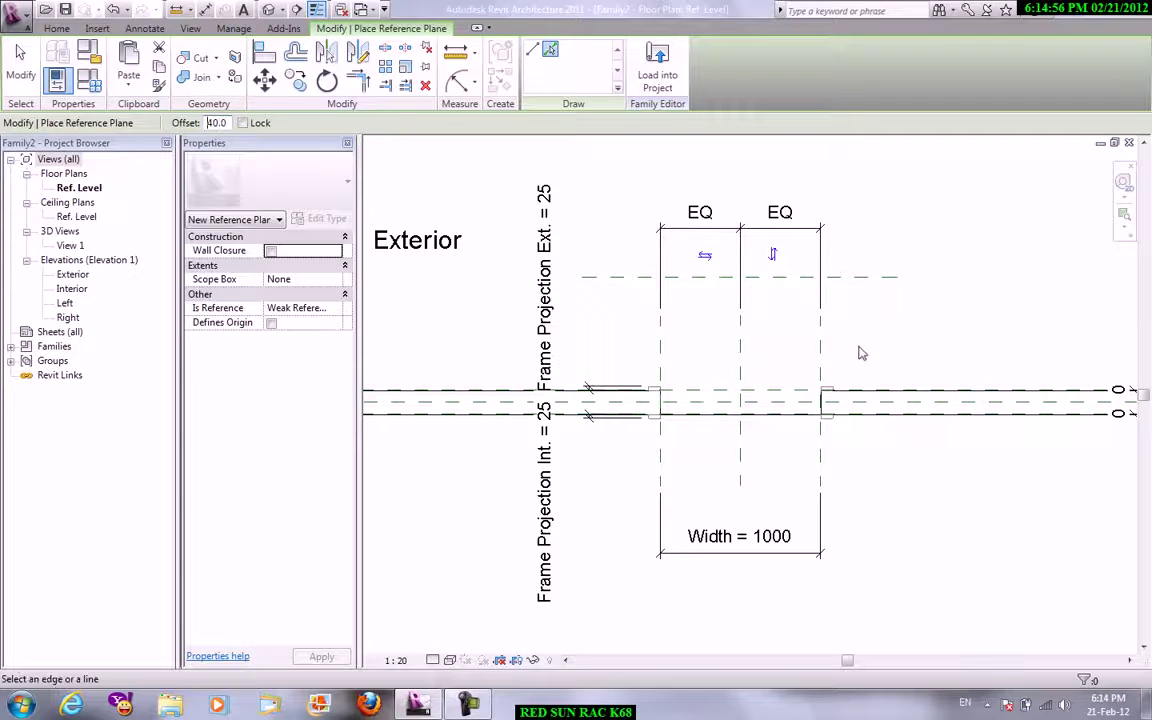
{"action": "left_click", "coordinate": [820, 355]}
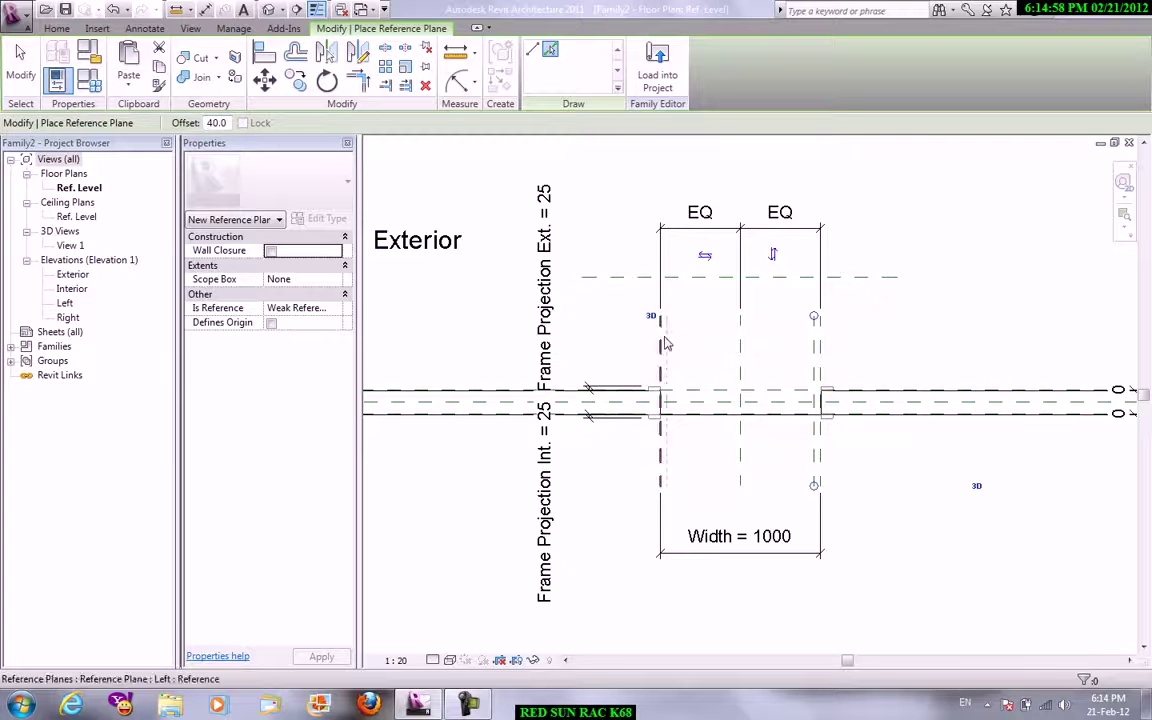
{"action": "left_click", "coordinate": [667, 344]}
{"action": "right_click", "coordinate": [878, 318]}
{"action": "left_click", "coordinate": [882, 328]}
Add aligned dimensions: 702 from the upper plane to the wall, and two 40 jamb offsets.
{"action": "key", "text": "d"}
{"action": "key", "text": "i"}
{"action": "left_click", "coordinate": [709, 279]}
{"action": "left_click", "coordinate": [706, 395]}
{"action": "left_click", "coordinate": [600, 350]}
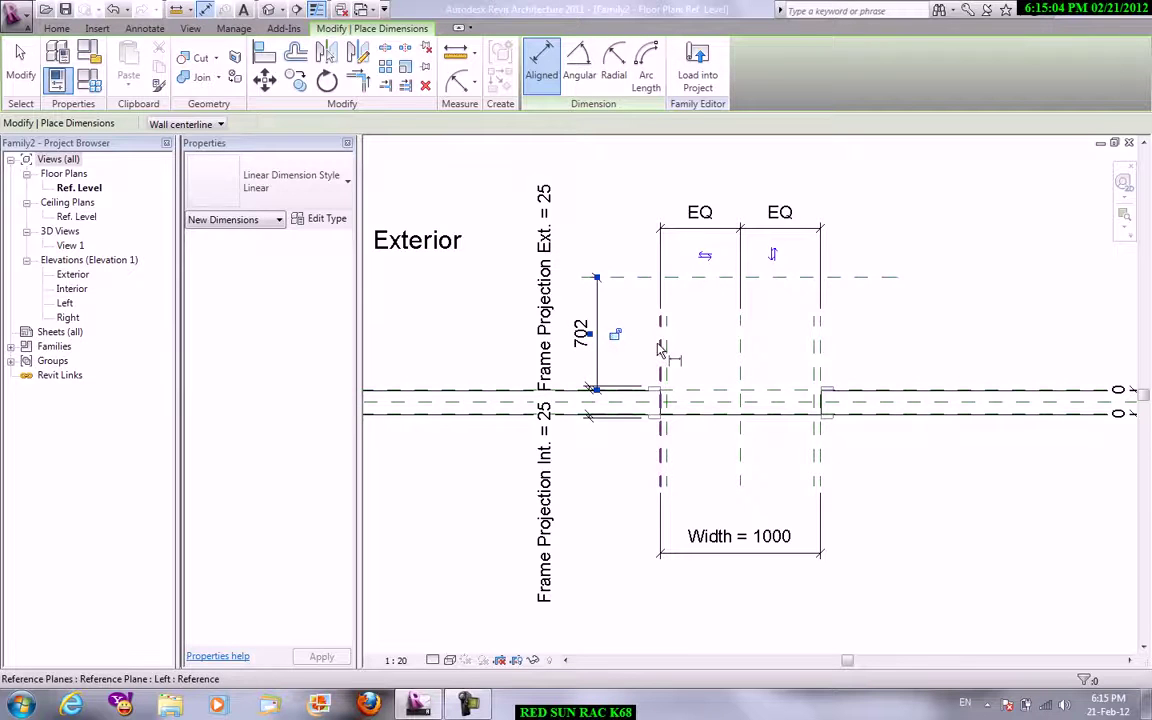
{"action": "left_click", "coordinate": [660, 348]}
{"action": "left_click", "coordinate": [663, 342]}
{"action": "left_click", "coordinate": [663, 231]}
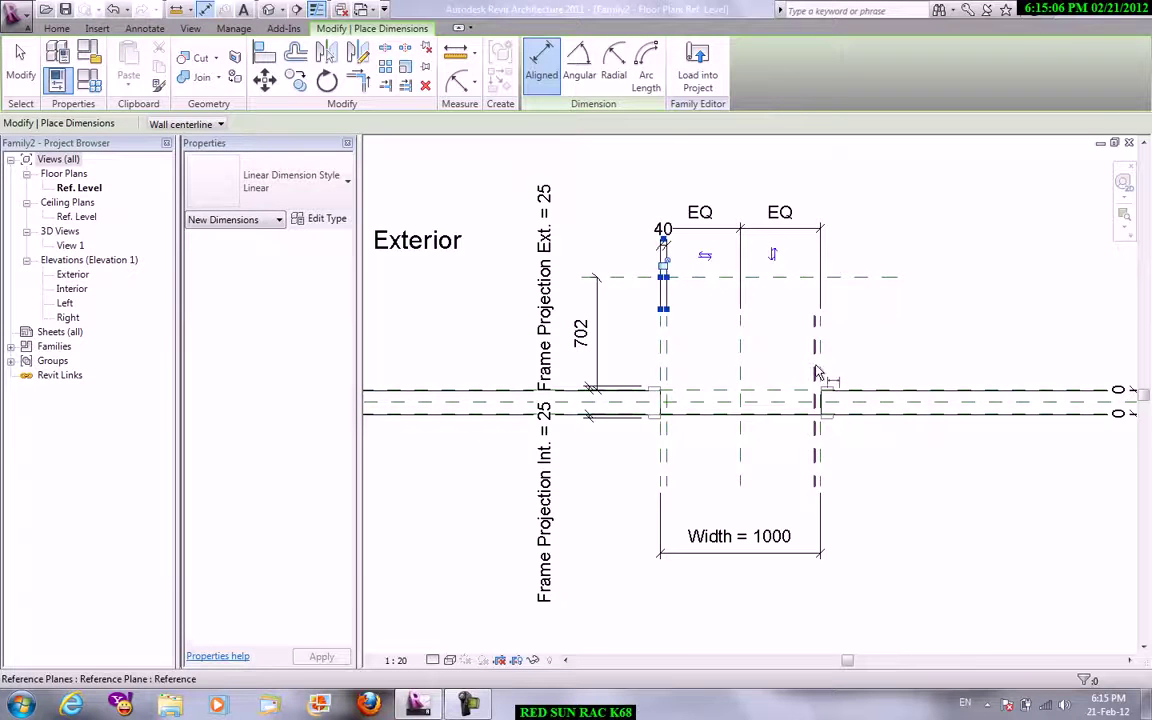
{"action": "left_click", "coordinate": [818, 371]}
{"action": "left_click", "coordinate": [833, 188]}
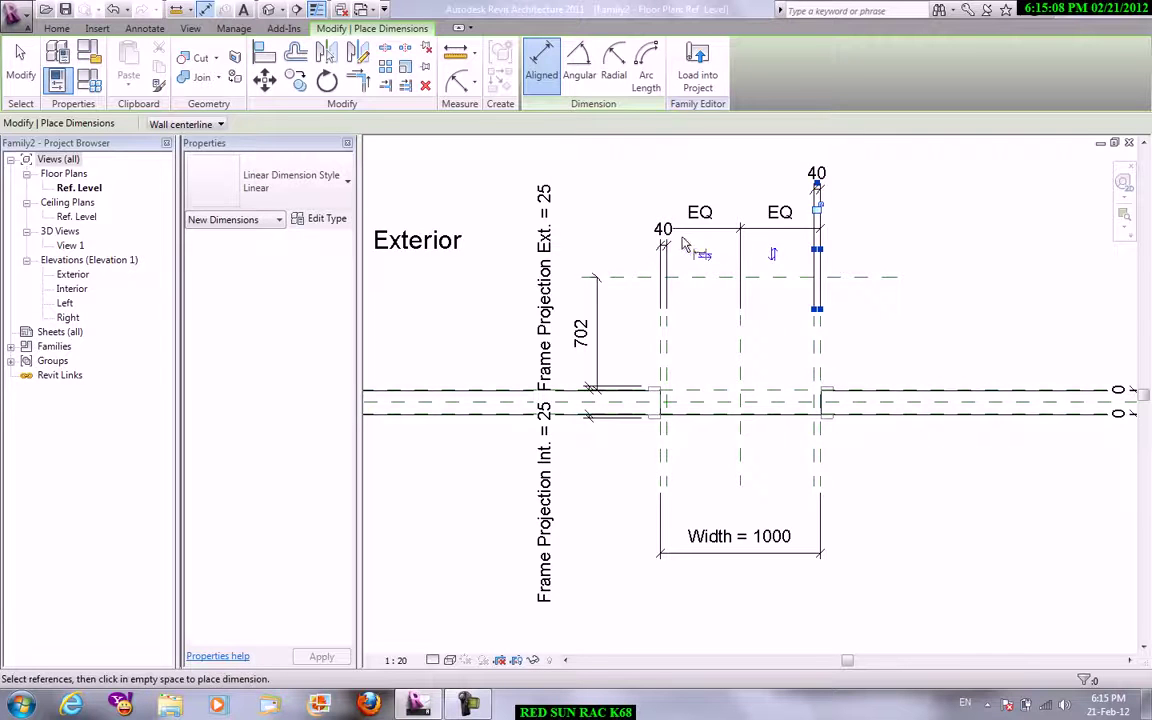
{"action": "right_click", "coordinate": [640, 170]}
{"action": "left_click", "coordinate": [641, 177]}
{"action": "right_click", "coordinate": [642, 168]}
{"action": "left_click", "coordinate": [655, 177]}
Label the 702 dimension with a new parameter 'a'.
{"action": "left_click", "coordinate": [700, 229]}
{"action": "left_click", "coordinate": [617, 211]}
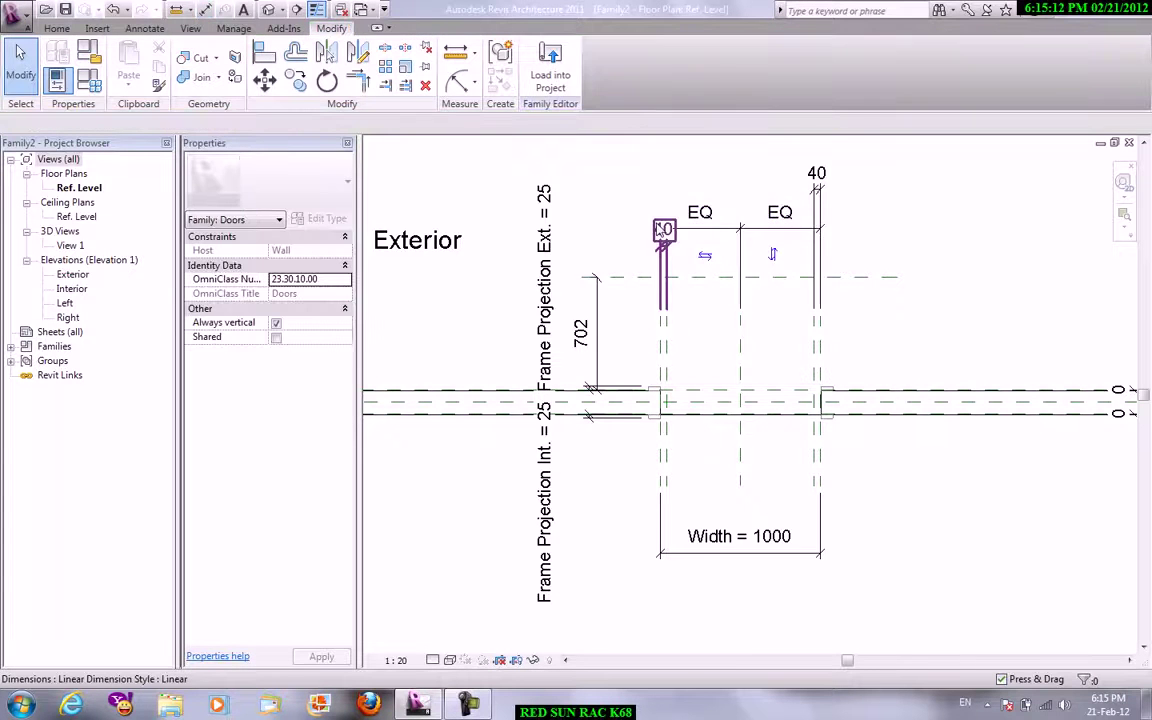
{"action": "left_click", "coordinate": [656, 187]}
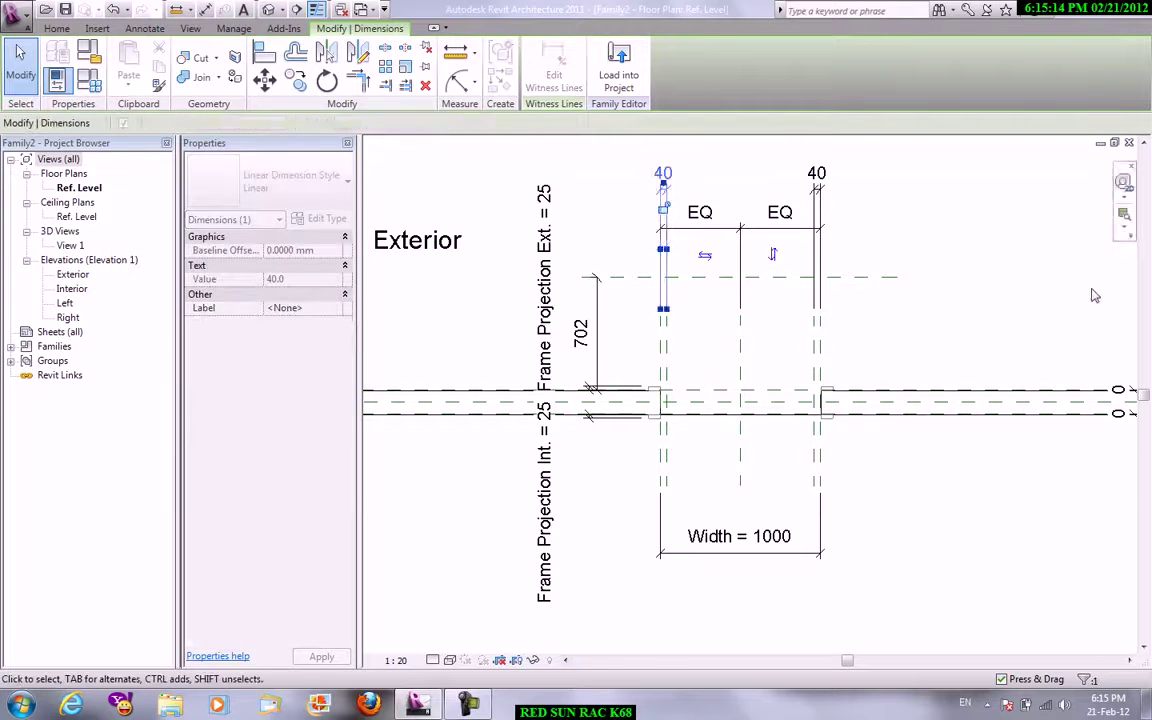
{"action": "left_click", "coordinate": [959, 293]}
{"action": "scroll", "coordinate": [959, 293], "scroll_direction": "up", "scroll_amount": 1}
{"action": "mouse_move", "coordinate": [984, 401]}
{"action": "middle_mouse_down"}
{"action": "mouse_move", "coordinate": [939, 305]}
{"action": "mouse_move", "coordinate": [949, 260]}
{"action": "middle_mouse_up"}
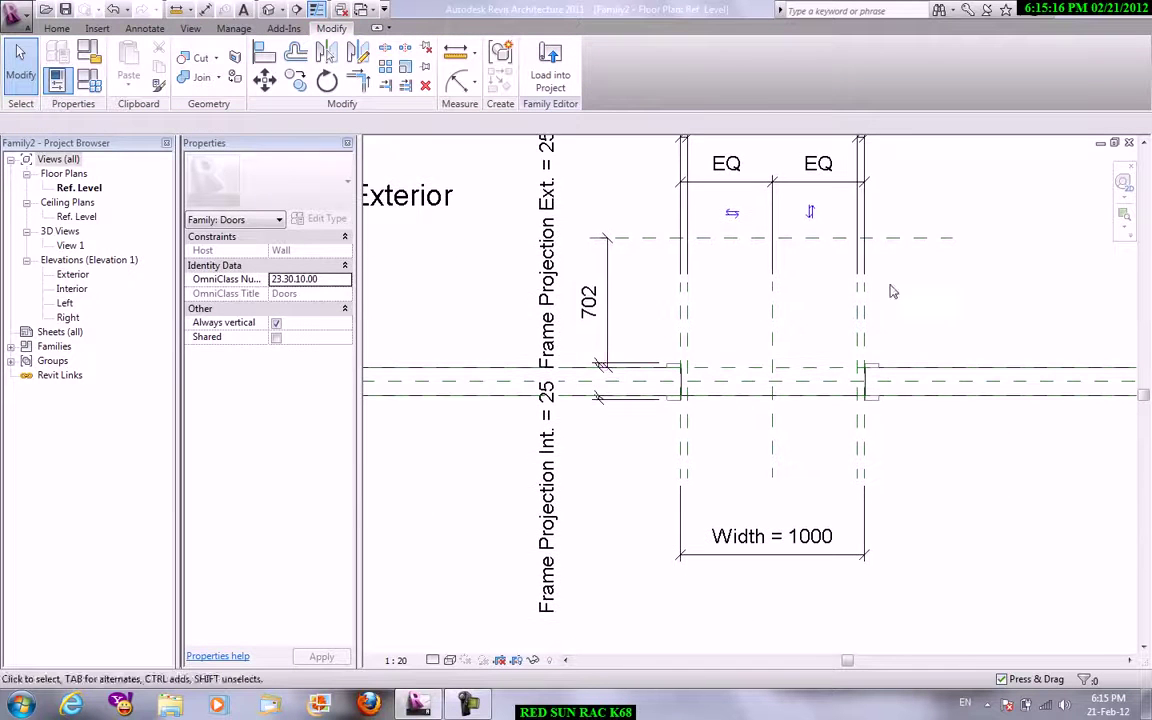
{"action": "left_click", "coordinate": [590, 298]}
{"action": "left_click", "coordinate": [360, 124]}
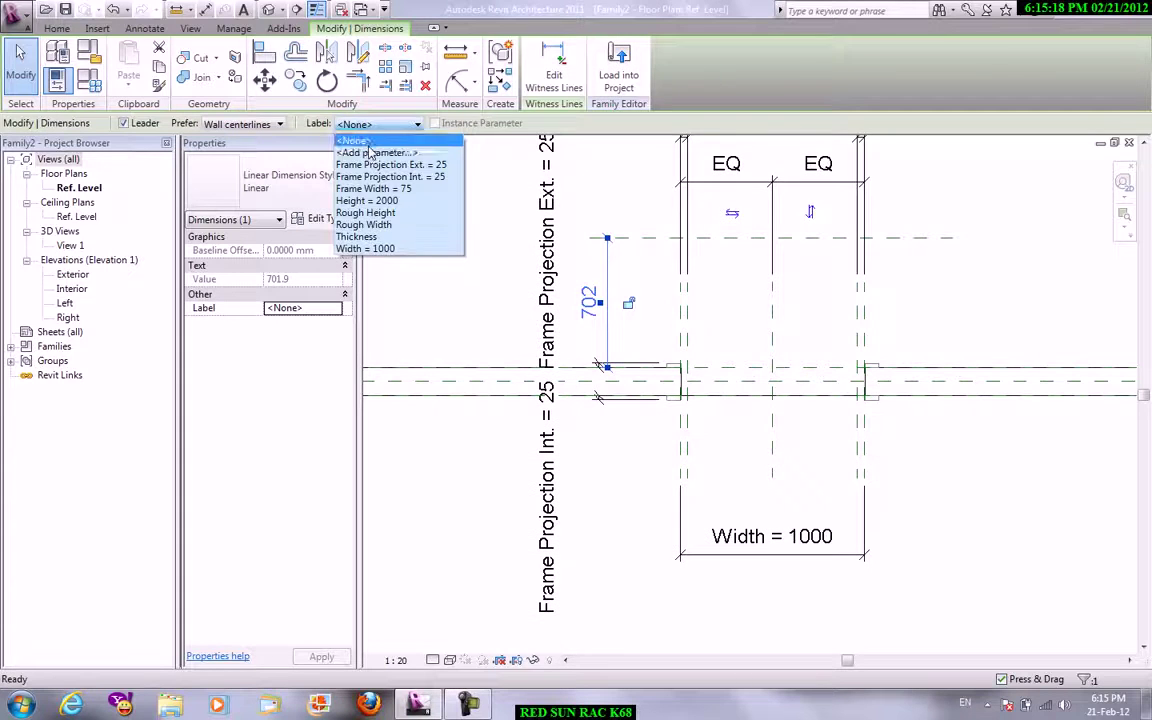
{"action": "left_click", "coordinate": [345, 152]}
{"action": "type", "text": "a"}
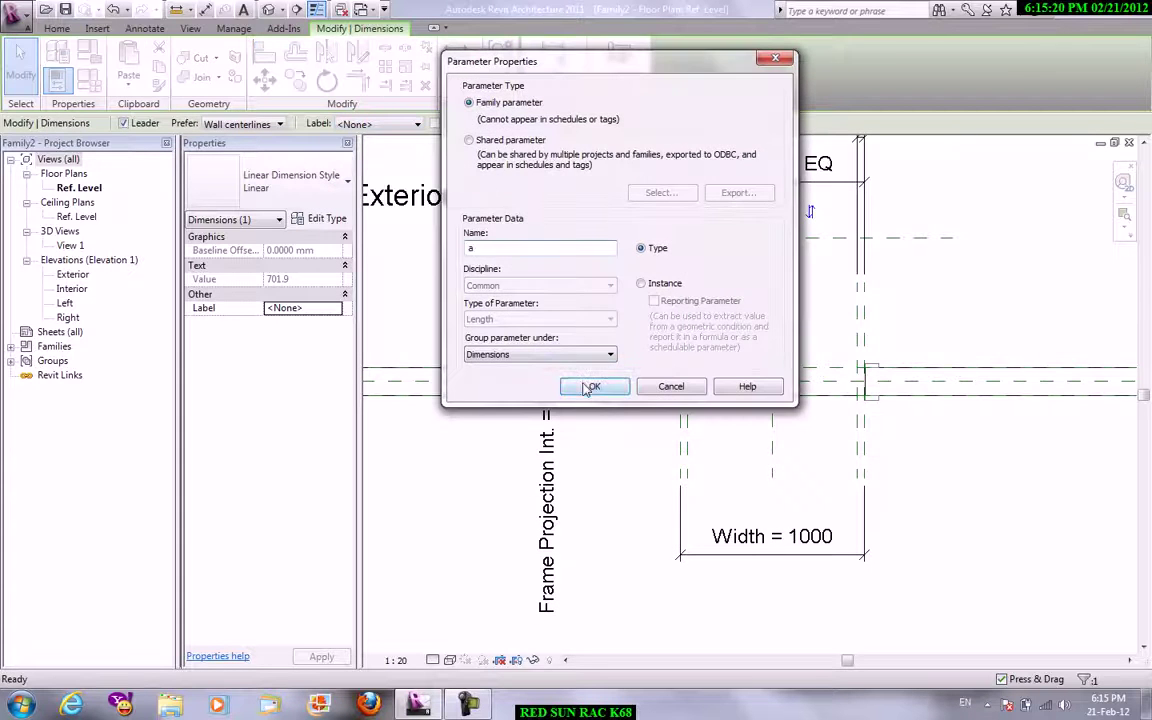
{"action": "left_click", "coordinate": [592, 386]}
Label both 40 dimensions with parameter 'b' and open Family Types.
{"action": "middle_click_drag", "start_coordinate": [705, 140], "coordinate": [719, 308]}
{"action": "left_click", "coordinate": [720, 310]}
{"action": "left_click", "coordinate": [365, 124]}
{"action": "left_click", "coordinate": [350, 153]}
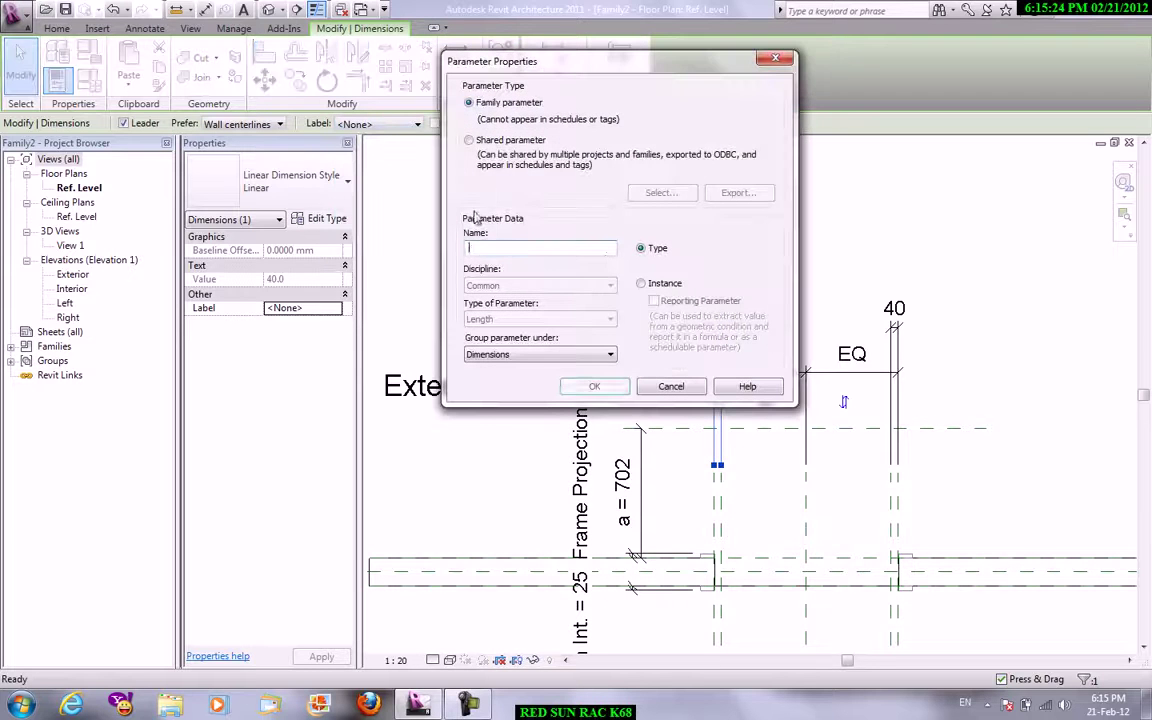
{"action": "type", "text": "b"}
{"action": "left_click", "coordinate": [594, 387]}
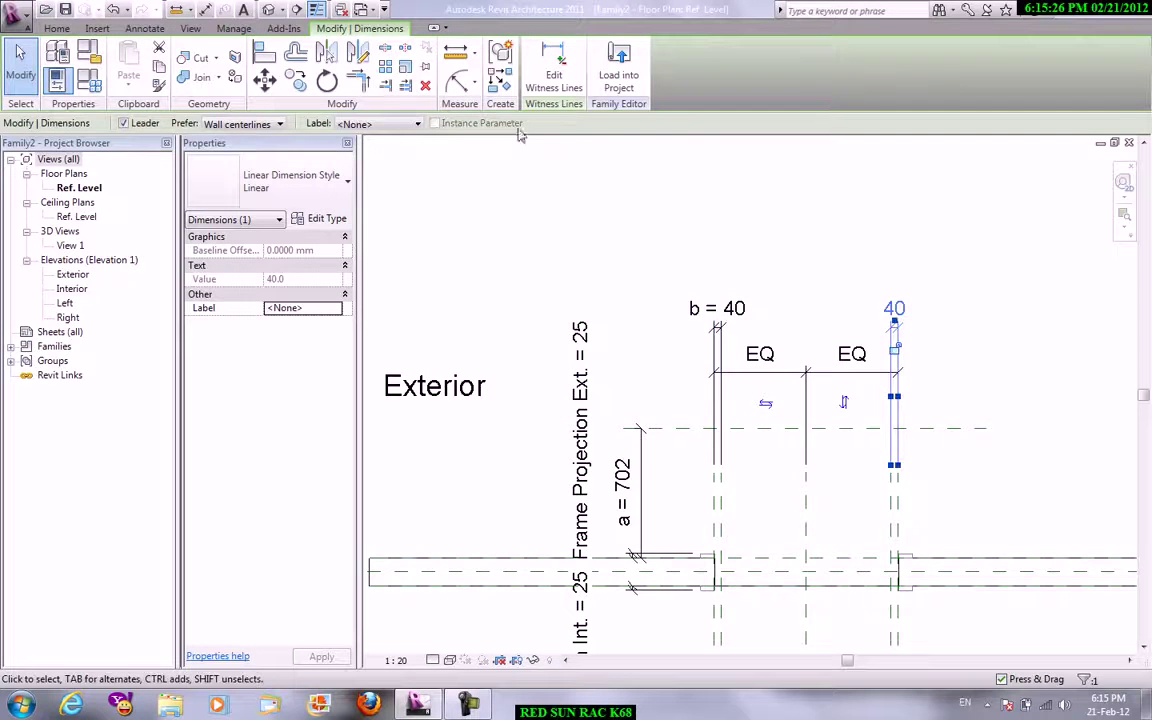
{"action": "left_click", "coordinate": [395, 126]}
{"action": "left_click", "coordinate": [380, 180]}
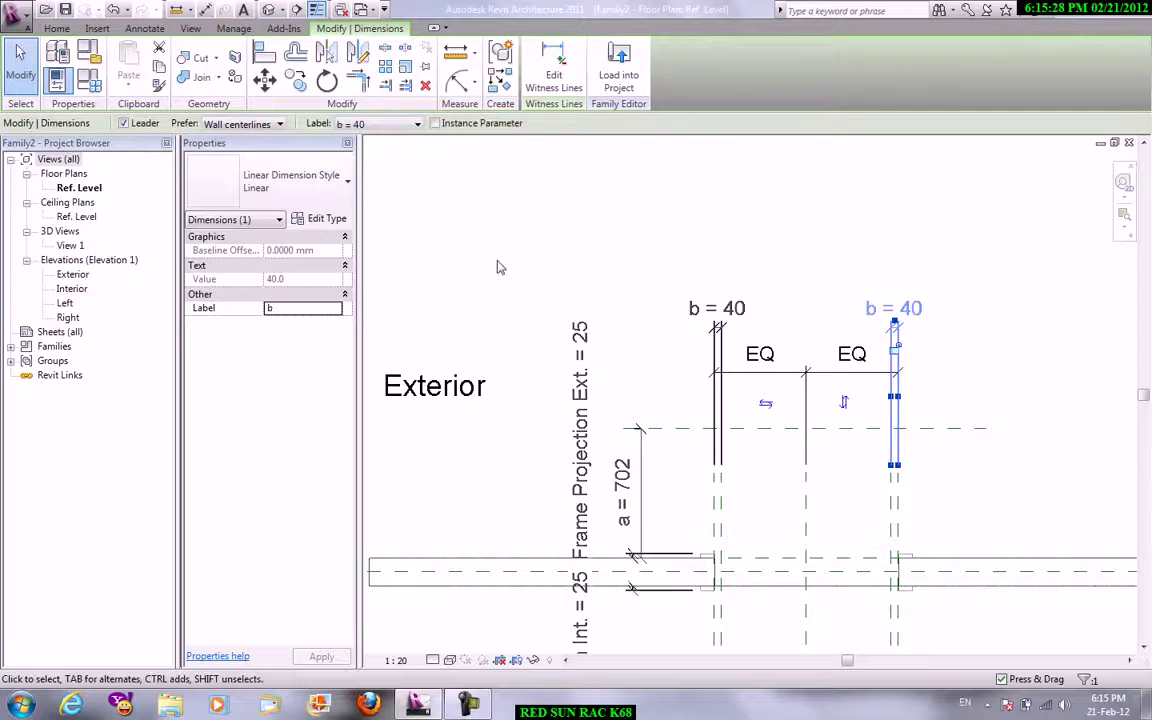
{"action": "left_click", "coordinate": [500, 270]}
{"action": "left_click", "coordinate": [88, 79]}
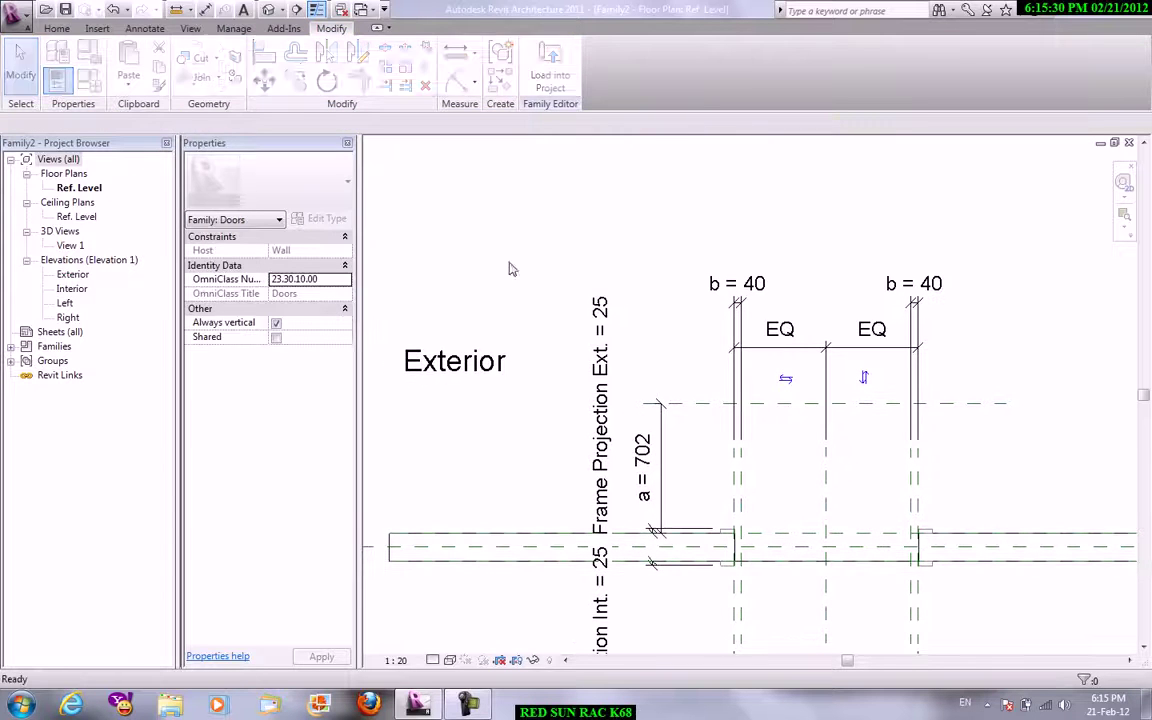
{"action": "left_click", "coordinate": [238, 209]}
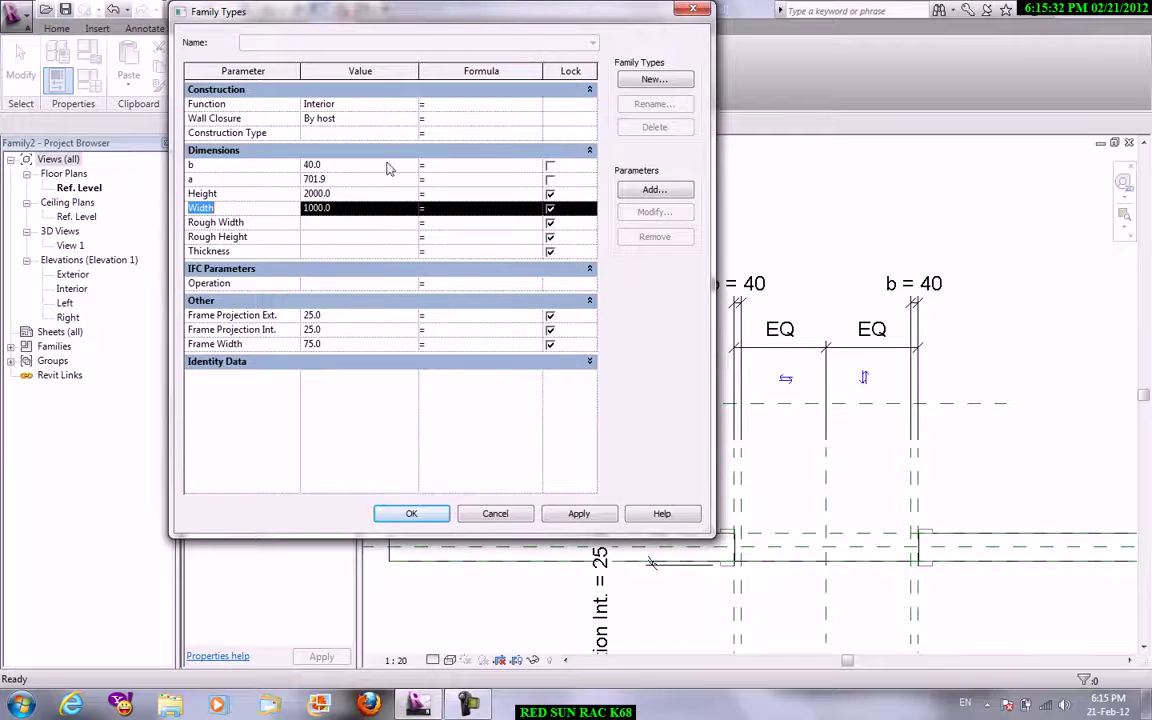
Enter formulas a = Width / 2 and b = Width / 25, apply them, and close Family Types.
{"action": "left_click", "coordinate": [472, 179]}
{"action": "type", "text": "Width/2"}
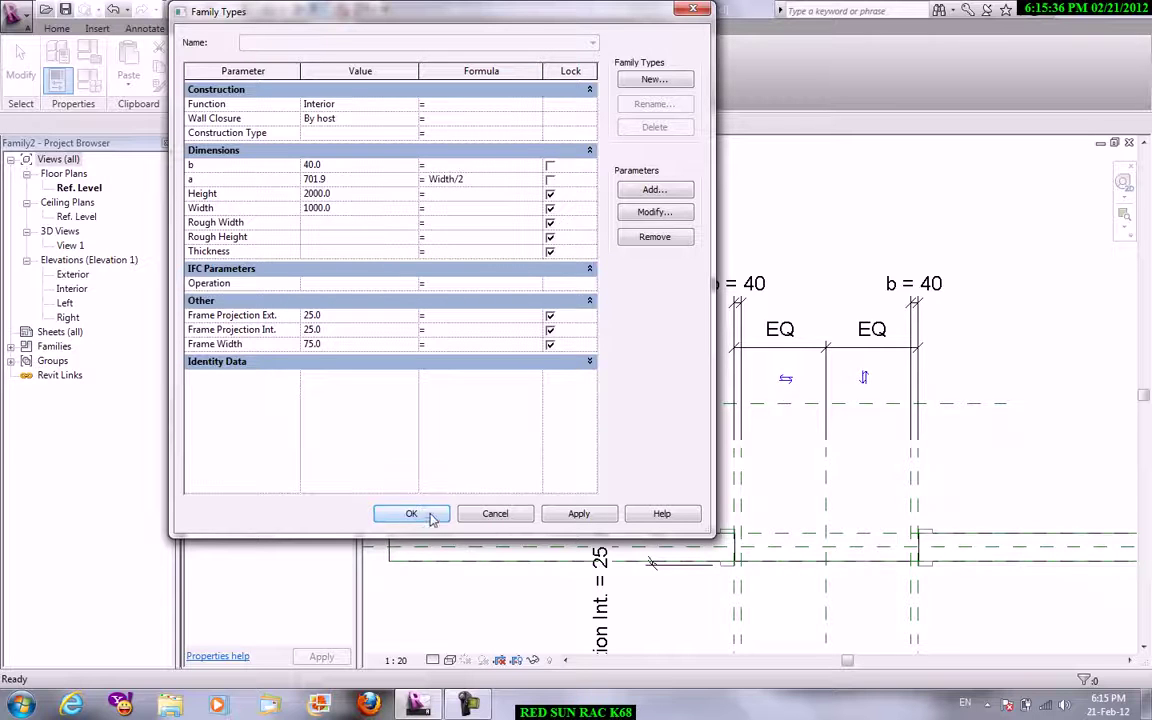
{"action": "left_click_drag", "start_coordinate": [462, 11], "coordinate": [345, 11]}
{"action": "type", "text": "Width/25"}
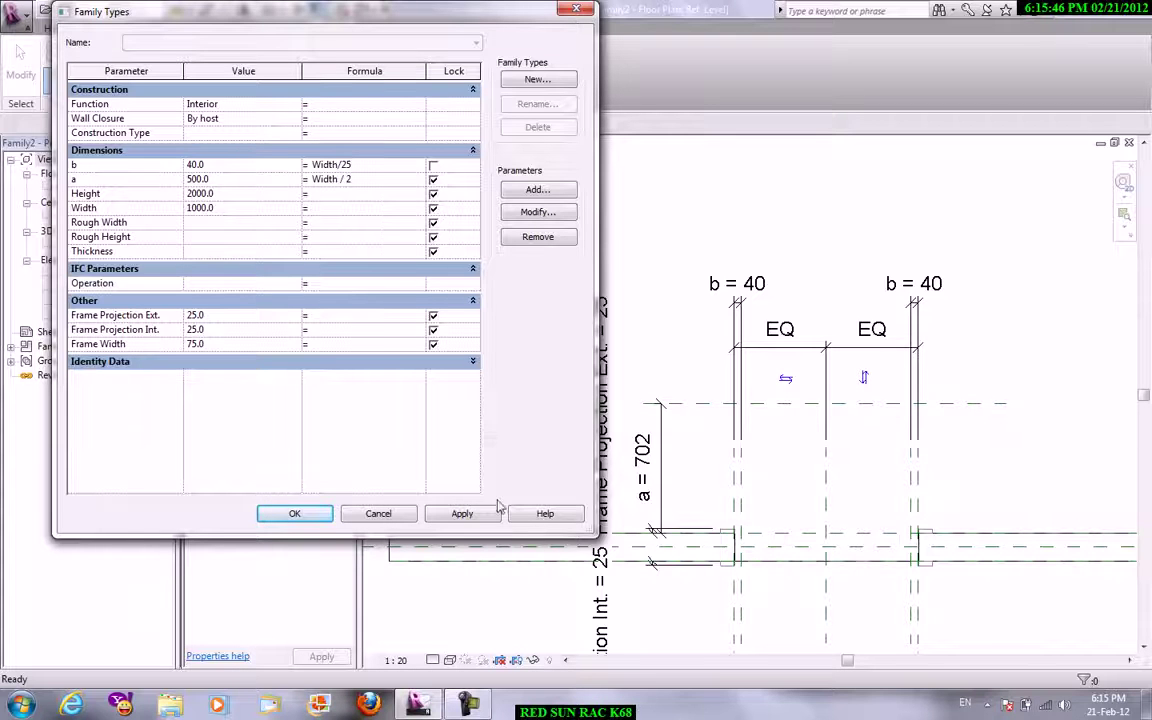
{"action": "left_click", "coordinate": [488, 514]}
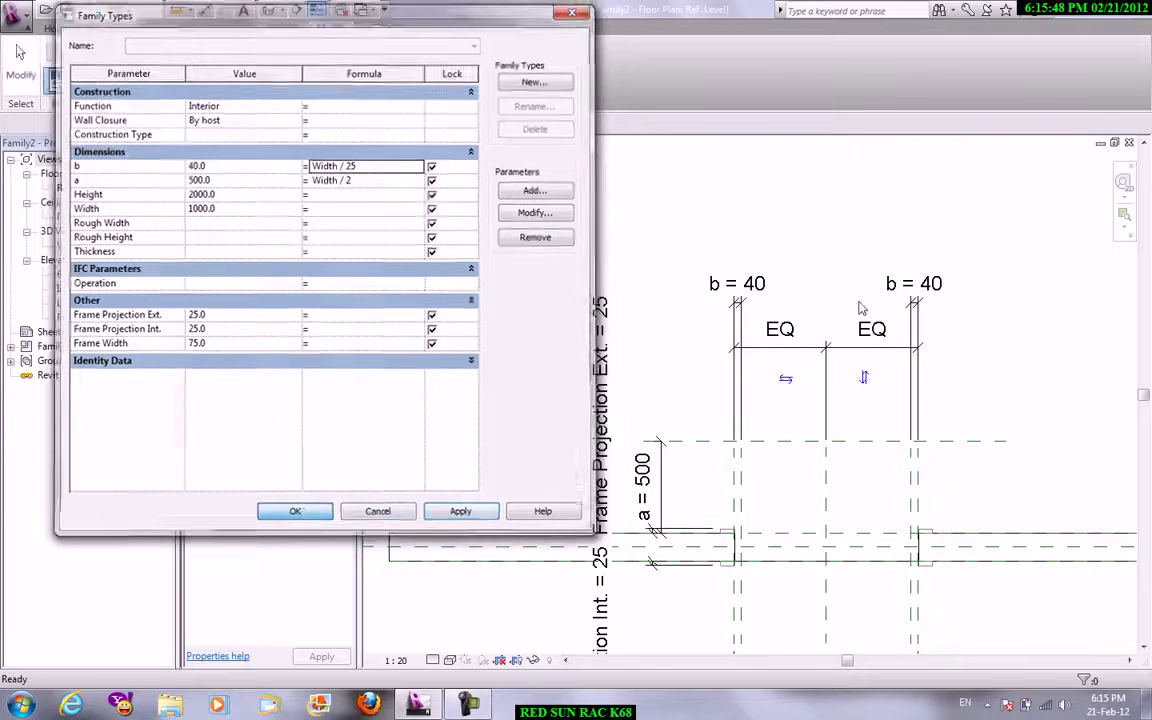
{"action": "left_click", "coordinate": [296, 514]}
{"action": "scroll", "coordinate": [813, 360], "scroll_direction": "up", "scroll_amount": 2}
{"action": "scroll", "coordinate": [845, 358], "scroll_direction": "up", "scroll_amount": 1}
{"action": "mouse_move", "coordinate": [845, 358]}
{"action": "middle_mouse_down"}
{"action": "mouse_move", "coordinate": [882, 309]}
{"action": "mouse_move", "coordinate": [828, 332]}
{"action": "middle_mouse_up"}
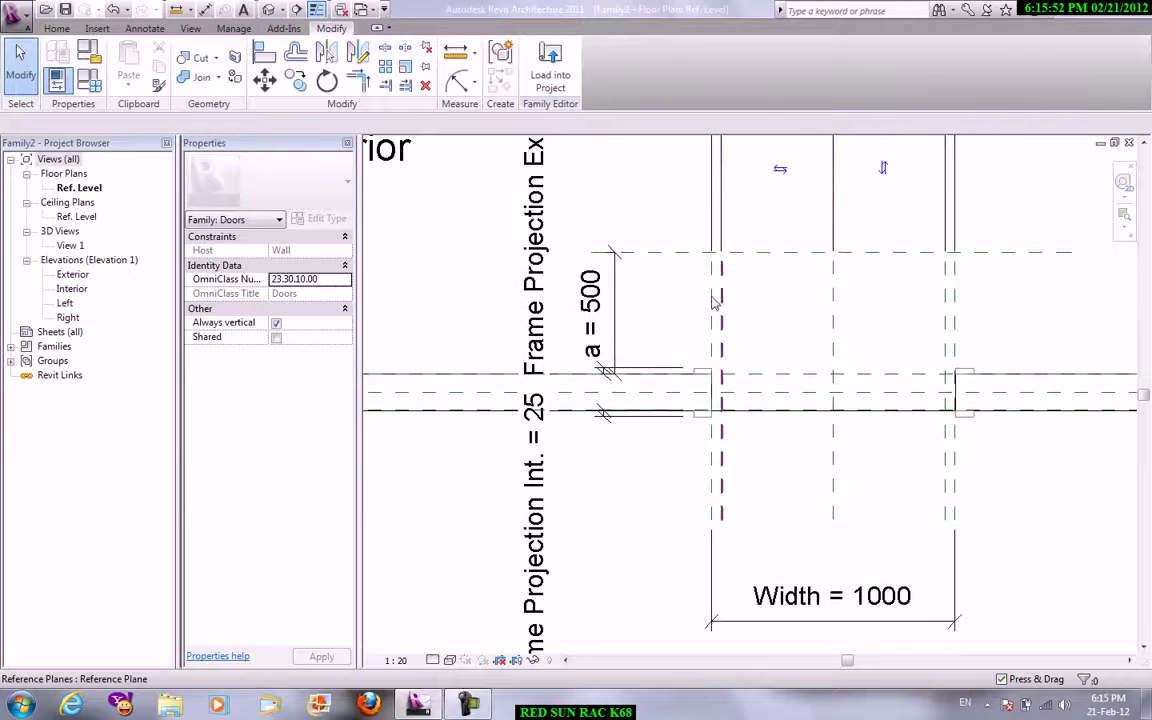
Draw symbolic-line rectangles at the left and right jambs.
{"action": "left_click", "coordinate": [145, 28]}
{"action": "left_click", "coordinate": [226, 60]}
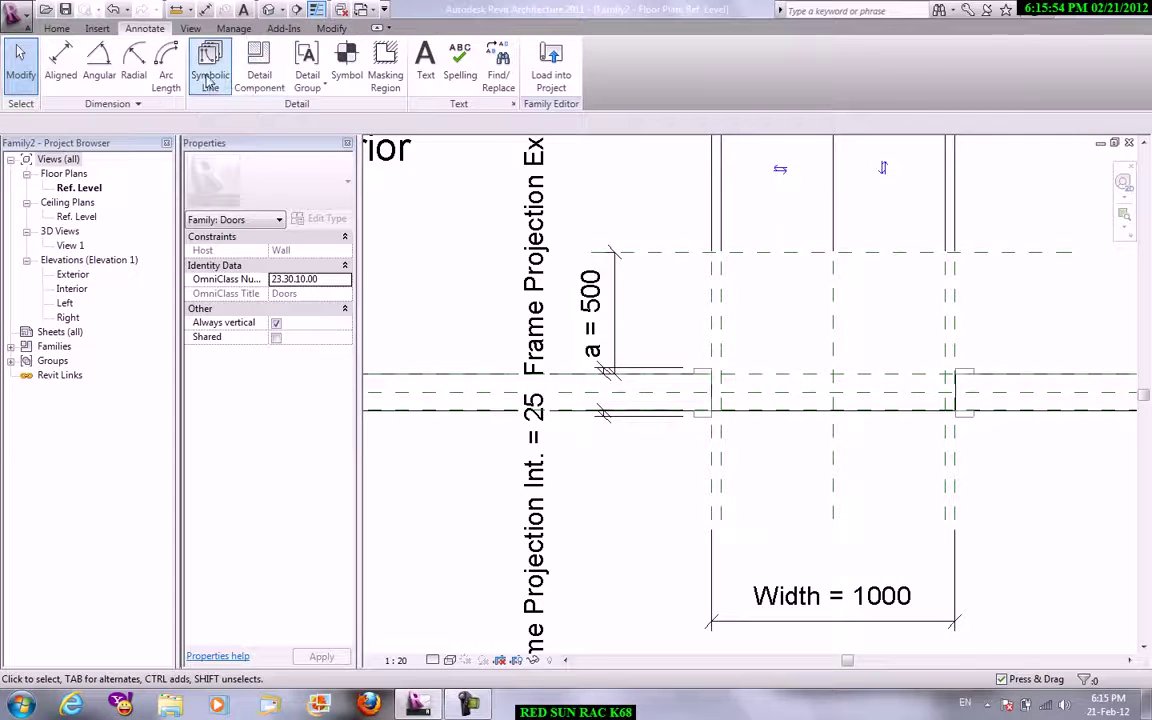
{"action": "left_click", "coordinate": [550, 48]}
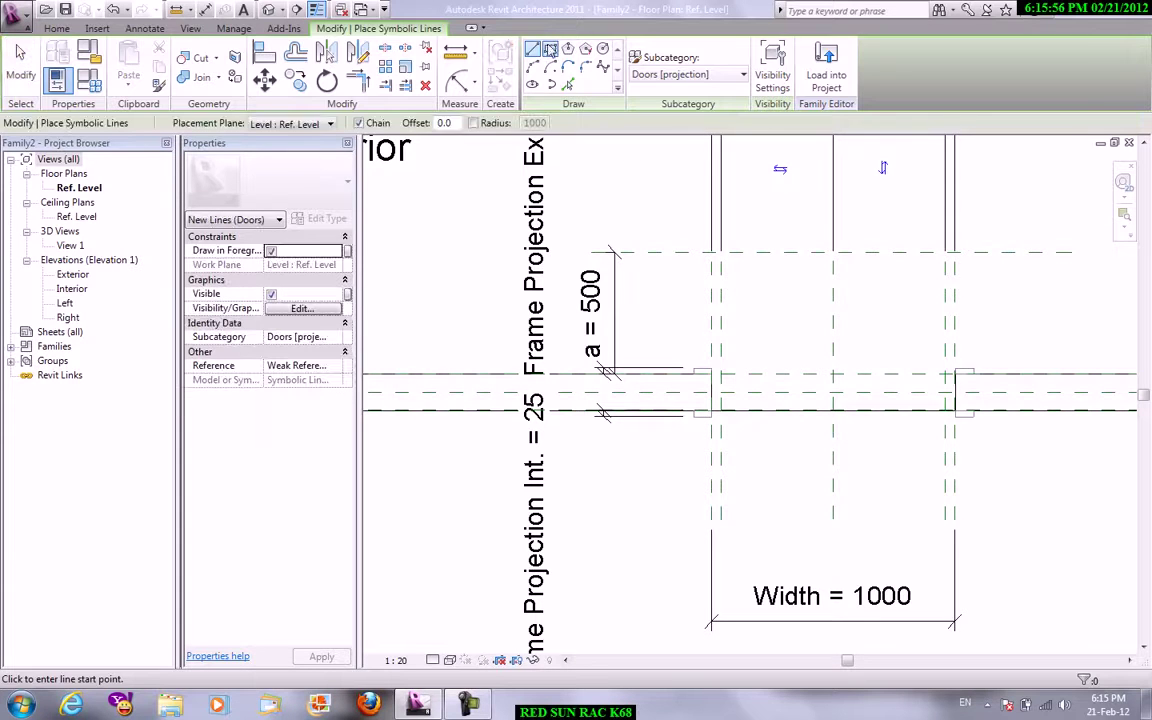
{"action": "left_click", "coordinate": [722, 255]}
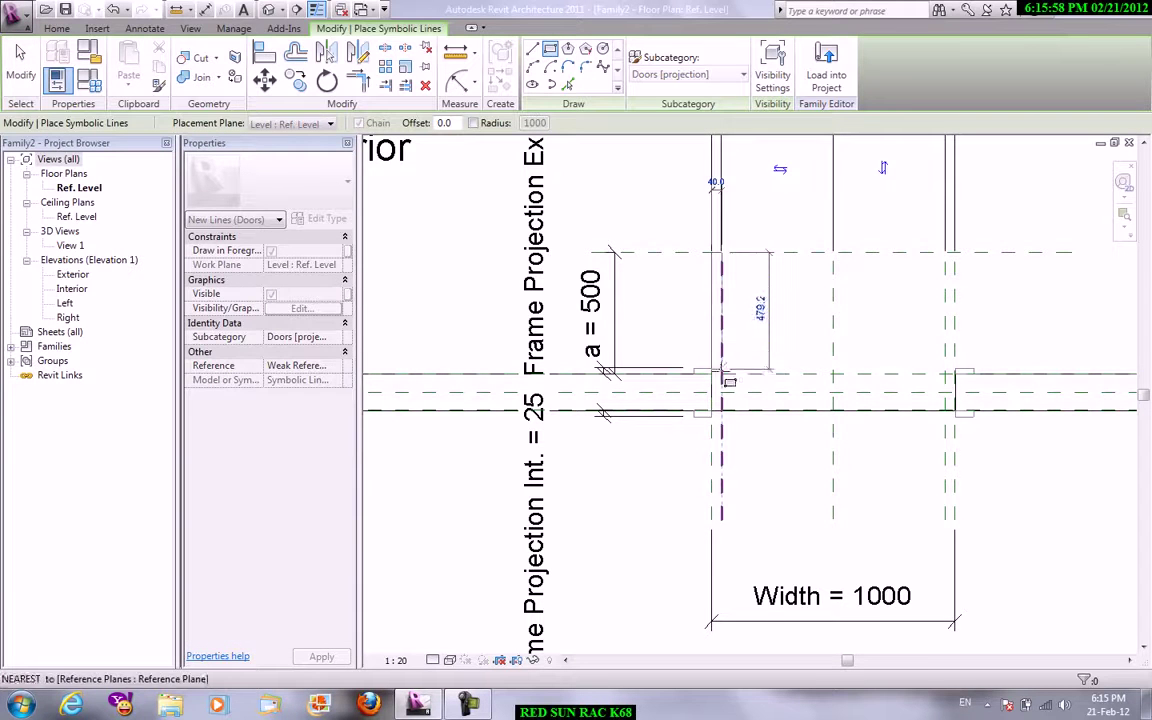
{"action": "left_click", "coordinate": [834, 376]}
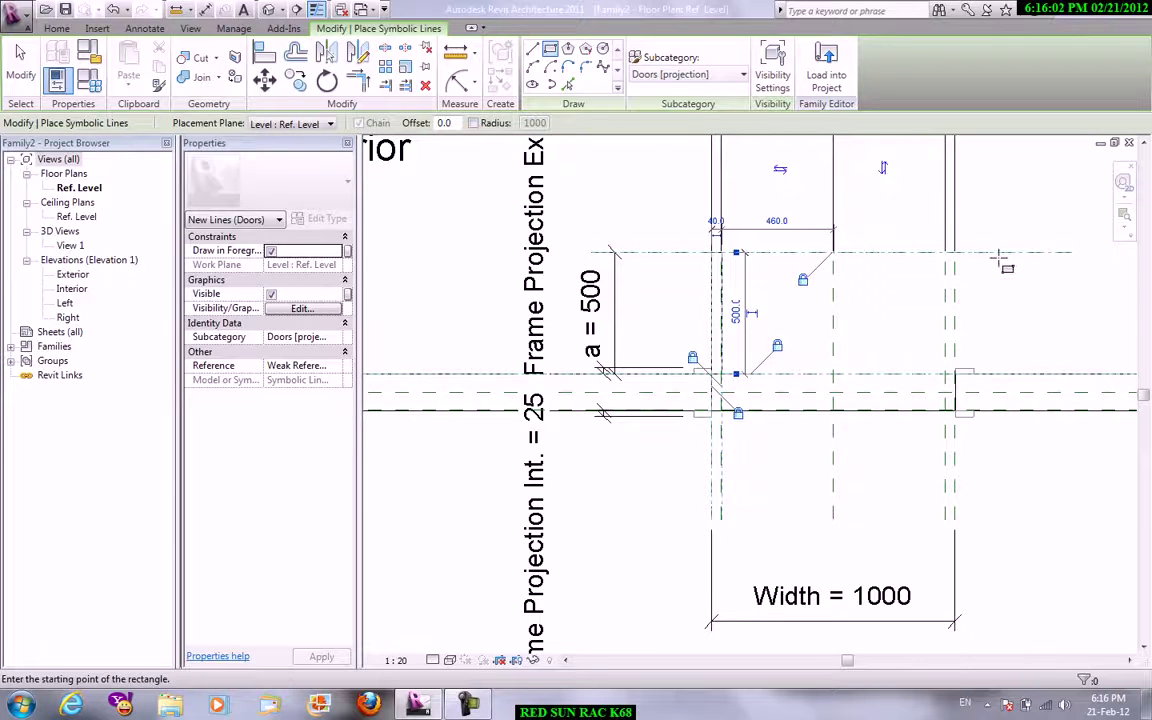
{"action": "left_click", "coordinate": [947, 252]}
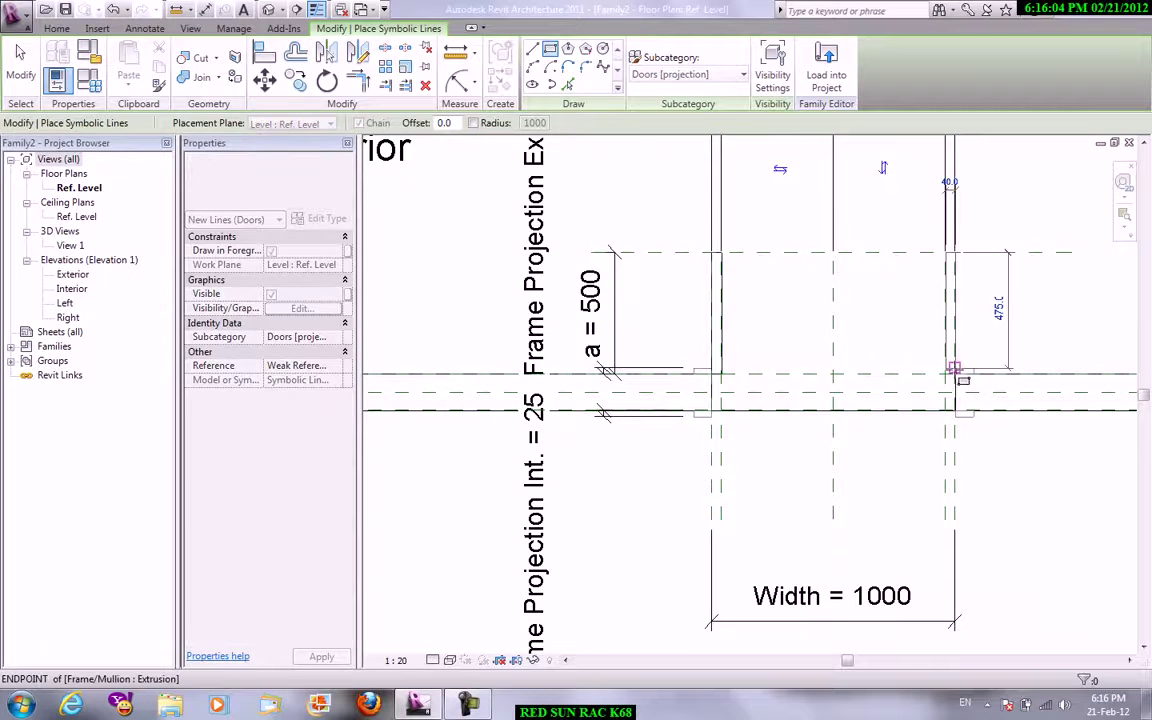
{"action": "left_click", "coordinate": [955, 378]}
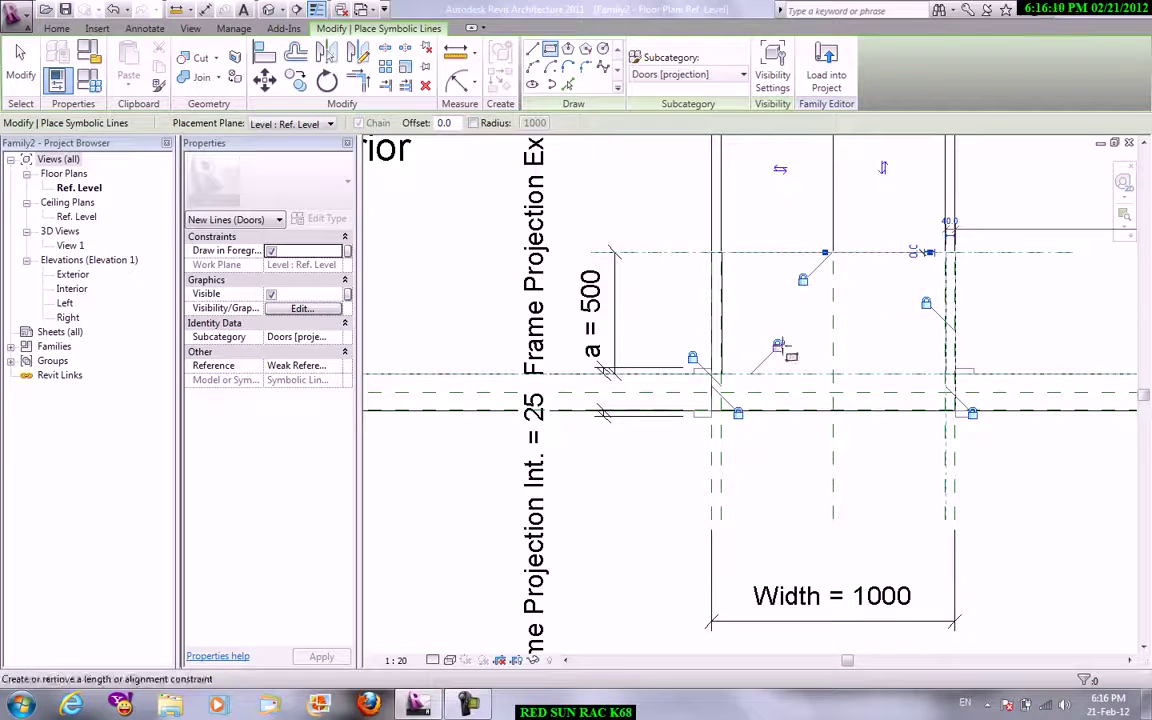
{"action": "middle_click_drag", "start_coordinate": [878, 363], "coordinate": [767, 387]}
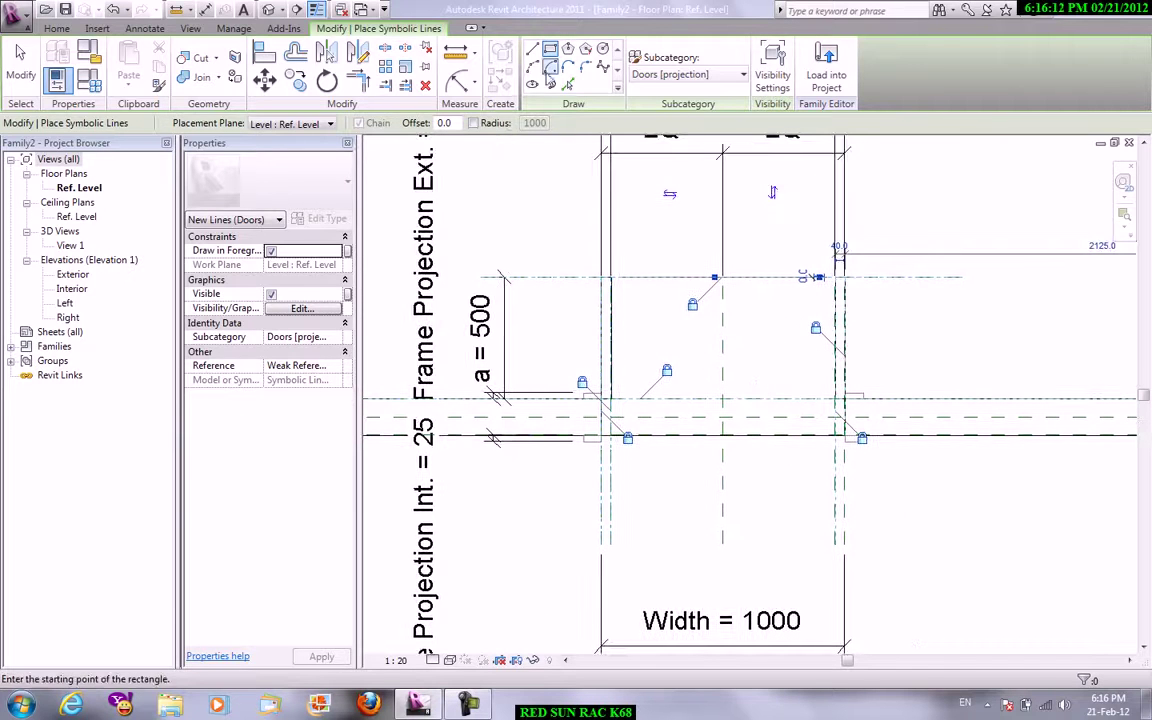
{"action": "key", "text": "Escape"}
Draw two chained 500-radius swing arcs from each jamb meeting at the door centre.
{"action": "left_click", "coordinate": [599, 278]}
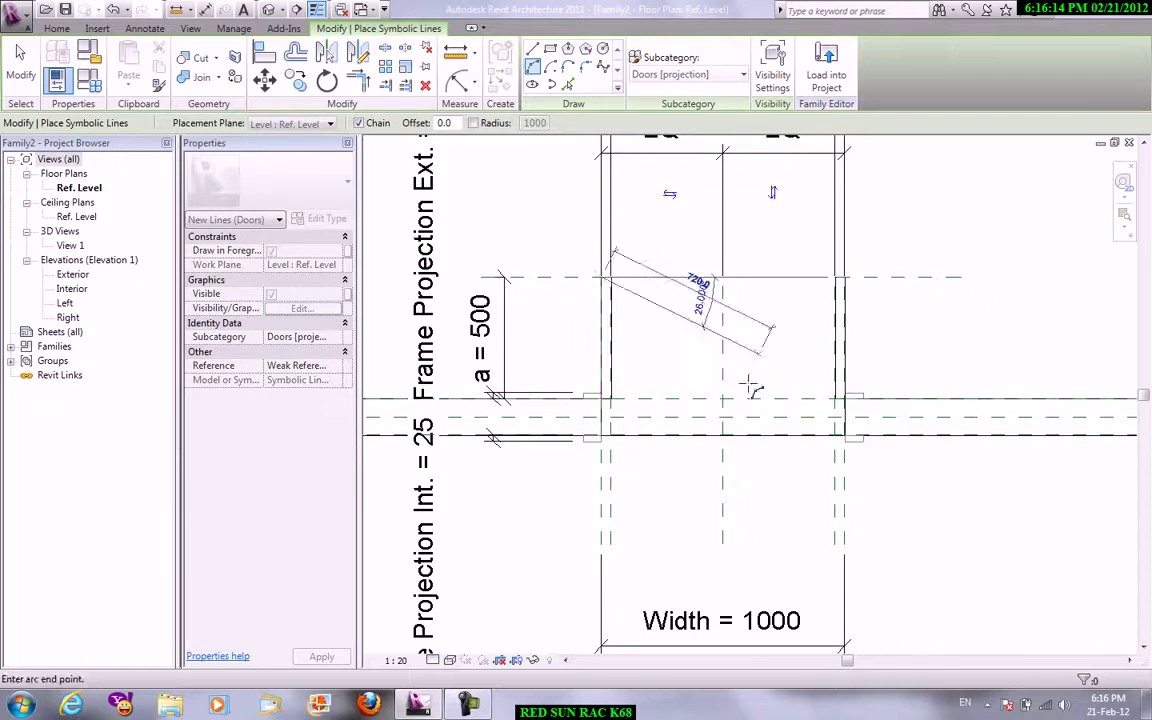
{"action": "left_click", "coordinate": [723, 400]}
{"action": "left_click", "coordinate": [715, 345]}
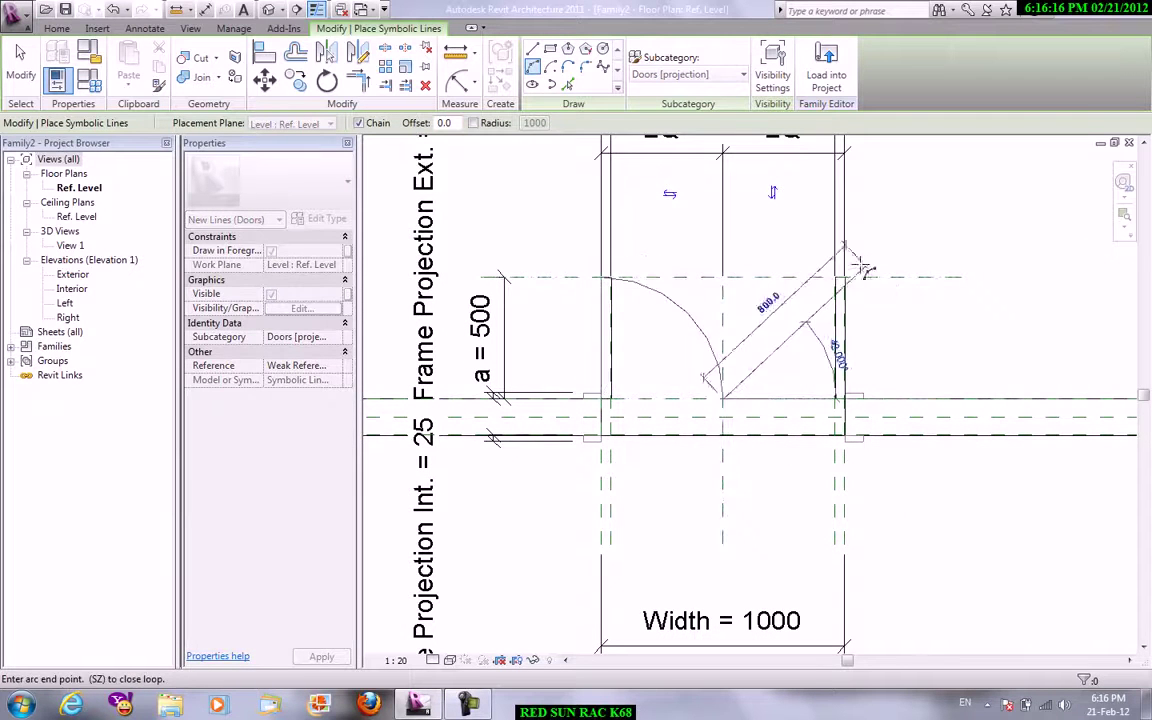
{"action": "left_click", "coordinate": [843, 278]}
{"action": "left_click", "coordinate": [786, 312]}
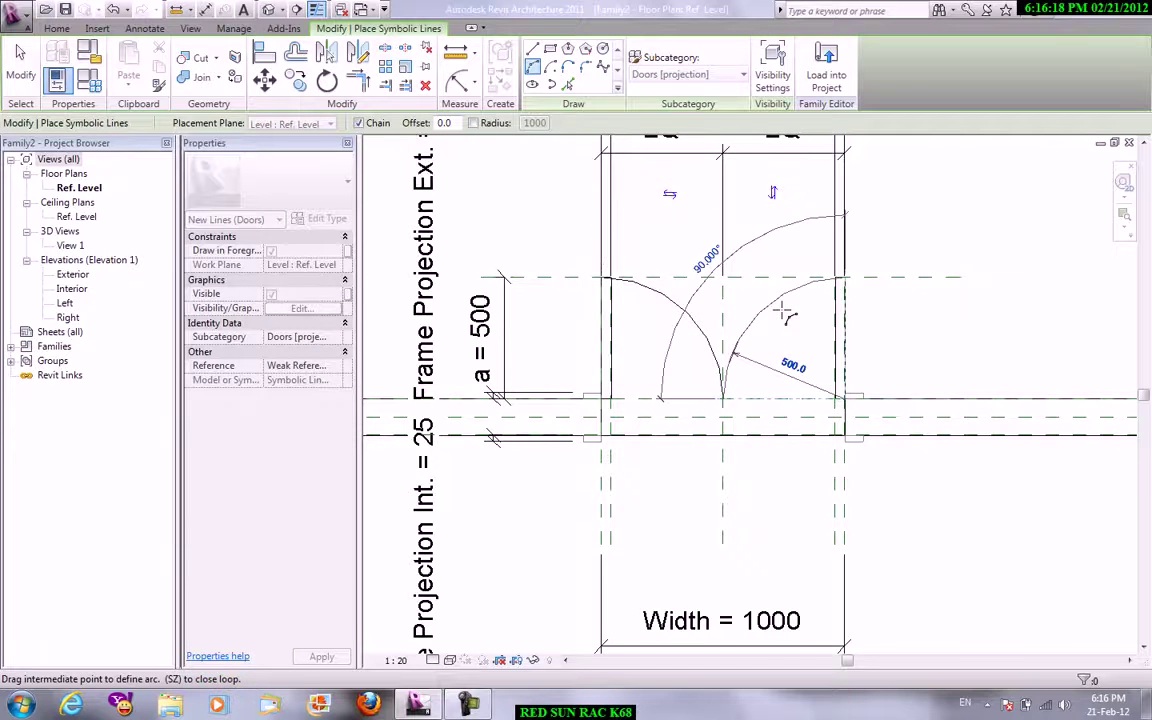
{"action": "right_click", "coordinate": [797, 222]}
{"action": "left_click", "coordinate": [808, 228]}
{"action": "right_click", "coordinate": [815, 220]}
{"action": "left_click", "coordinate": [823, 226]}
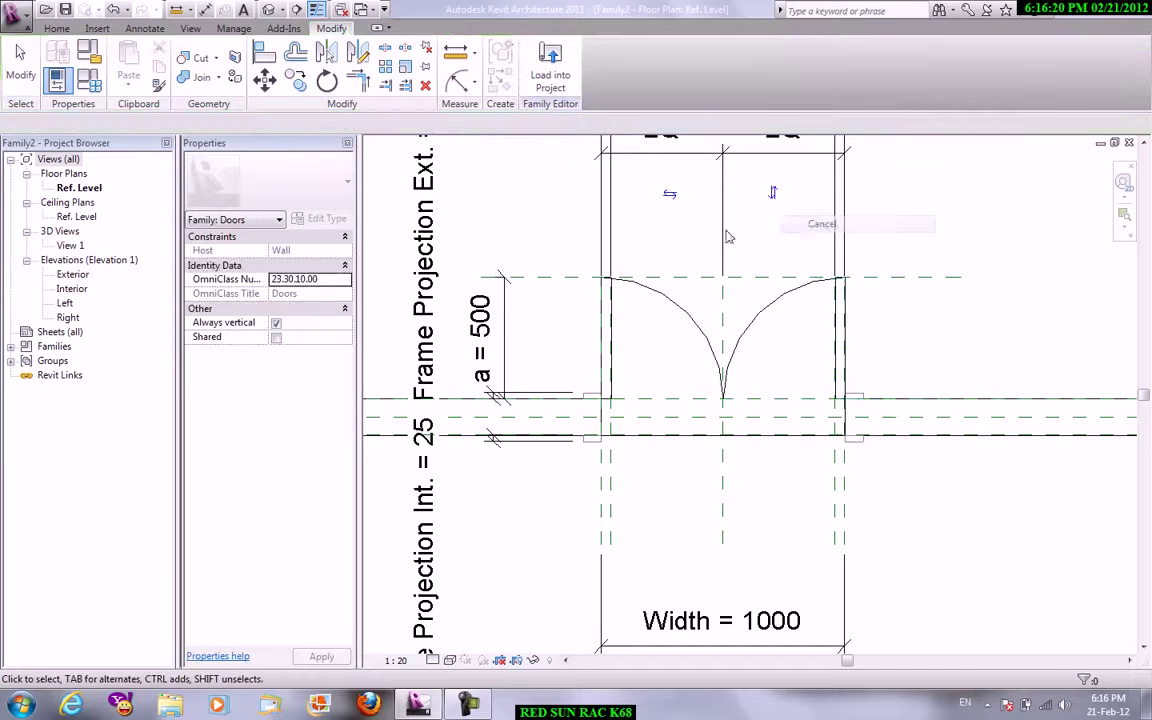
Place radial dimensions on the left and right door swing arcs.
{"action": "left_click", "coordinate": [460, 84]}
{"action": "left_click", "coordinate": [690, 319]}
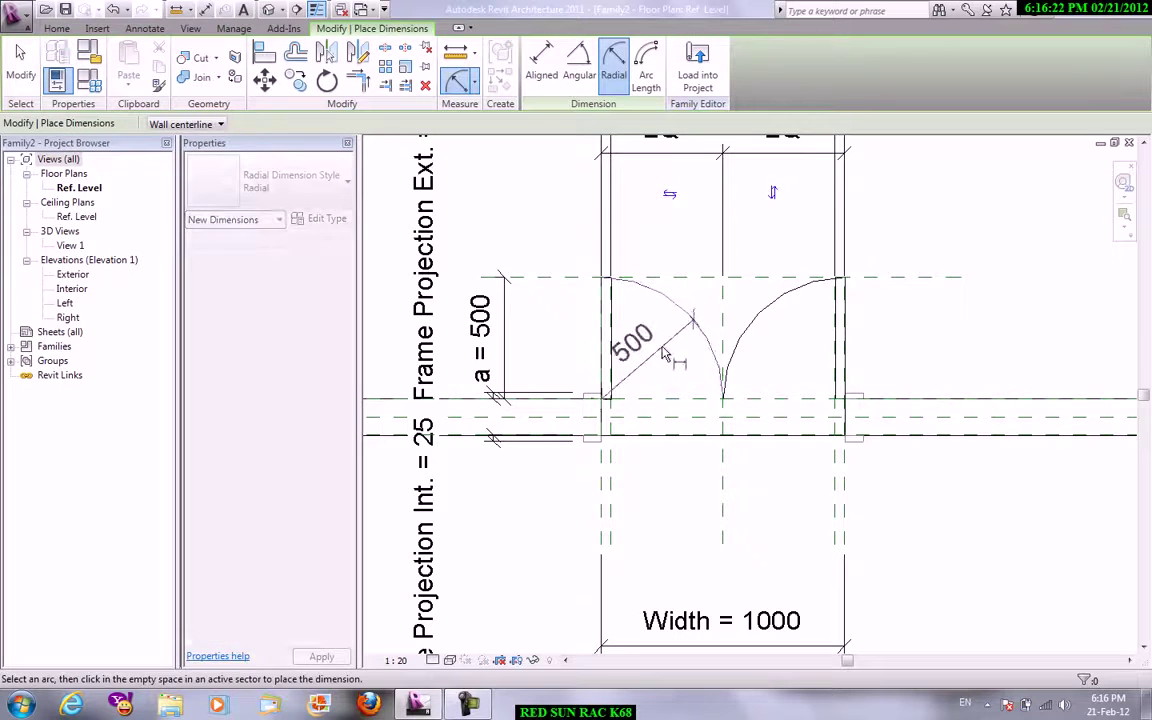
{"action": "left_click", "coordinate": [779, 330]}
{"action": "left_click", "coordinate": [748, 326]}
{"action": "left_click", "coordinate": [897, 249]}
{"action": "right_click", "coordinate": [900, 238]}
{"action": "left_click", "coordinate": [910, 243]}
{"action": "right_click", "coordinate": [910, 240]}
{"action": "left_click", "coordinate": [930, 243]}
Label both radius dimensions with parameter a so each reads a = 500.
{"action": "left_click", "coordinate": [632, 338]}
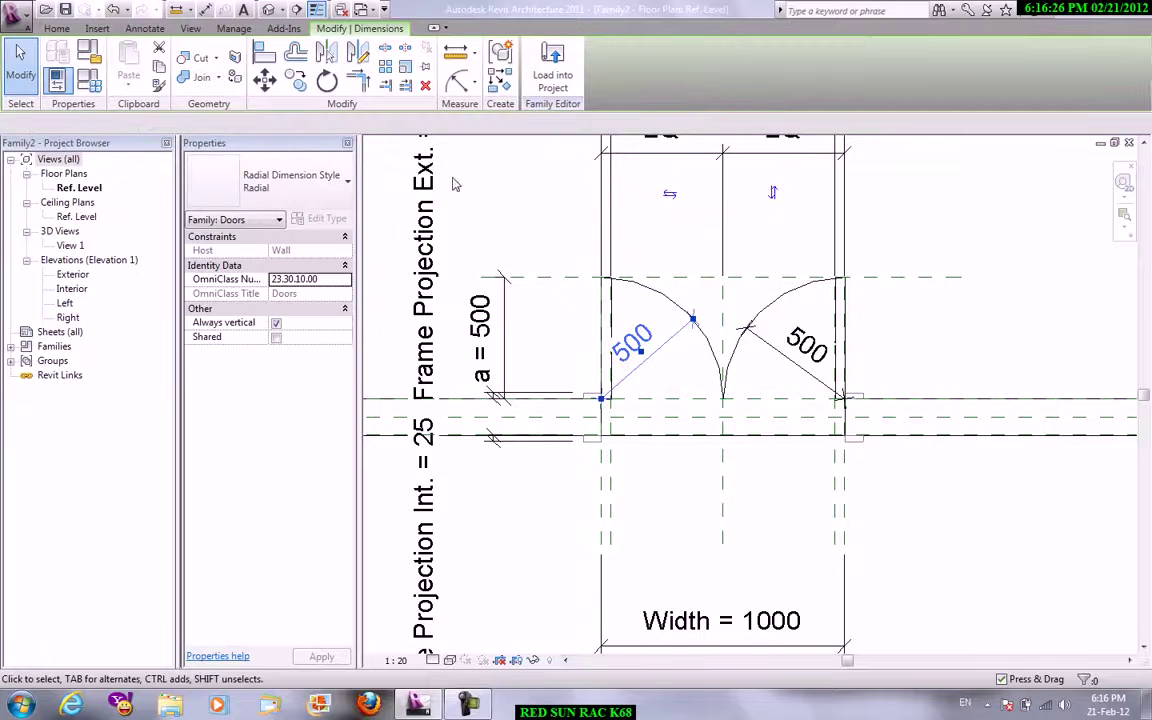
{"action": "left_click", "coordinate": [340, 123]}
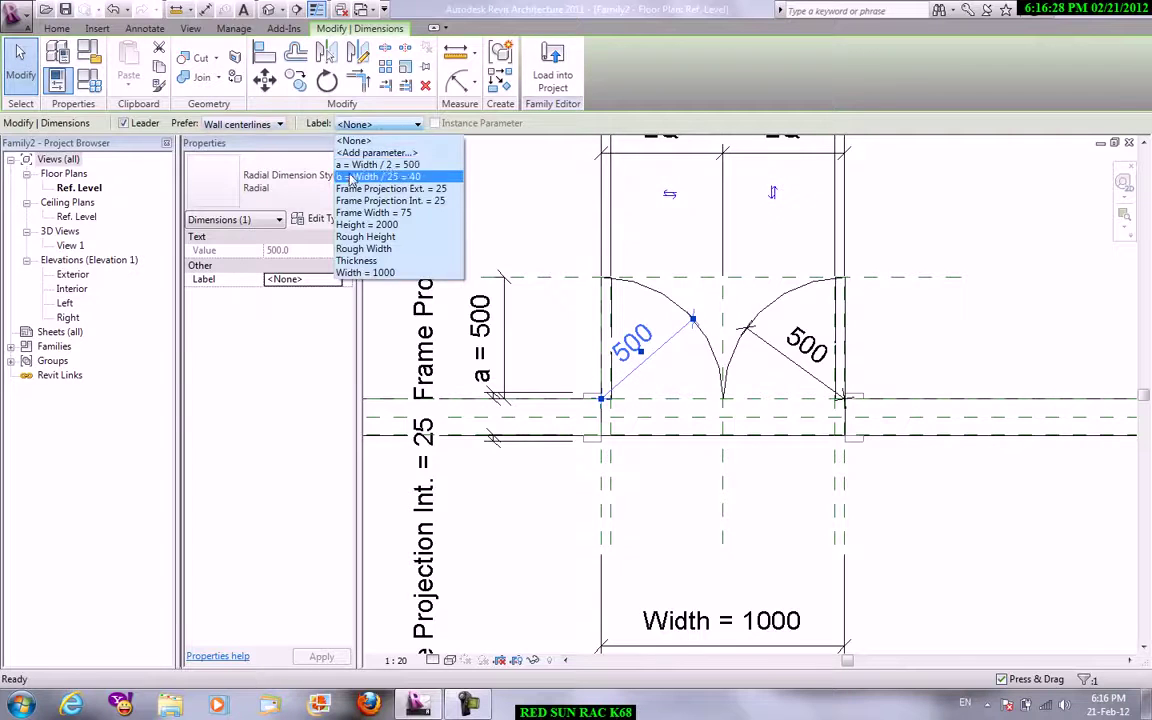
{"action": "left_click", "coordinate": [360, 162]}
{"action": "left_click", "coordinate": [800, 343]}
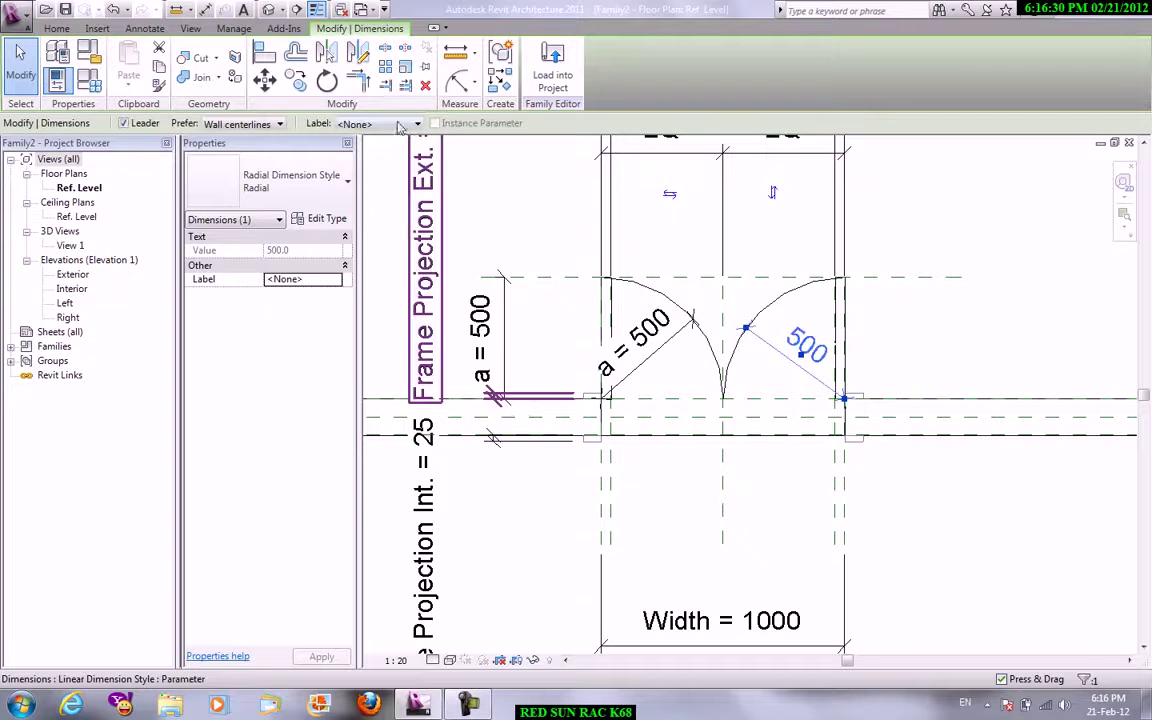
{"action": "left_click", "coordinate": [380, 123]}
{"action": "left_click", "coordinate": [378, 164]}
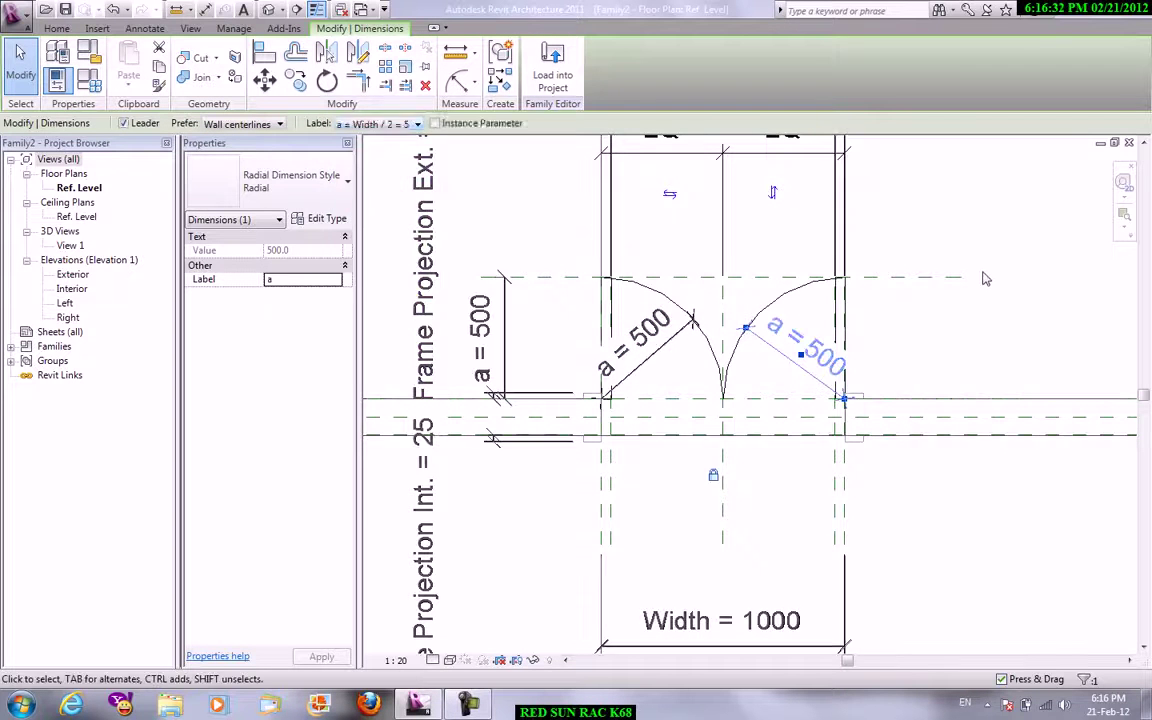
{"action": "left_click", "coordinate": [975, 275]}
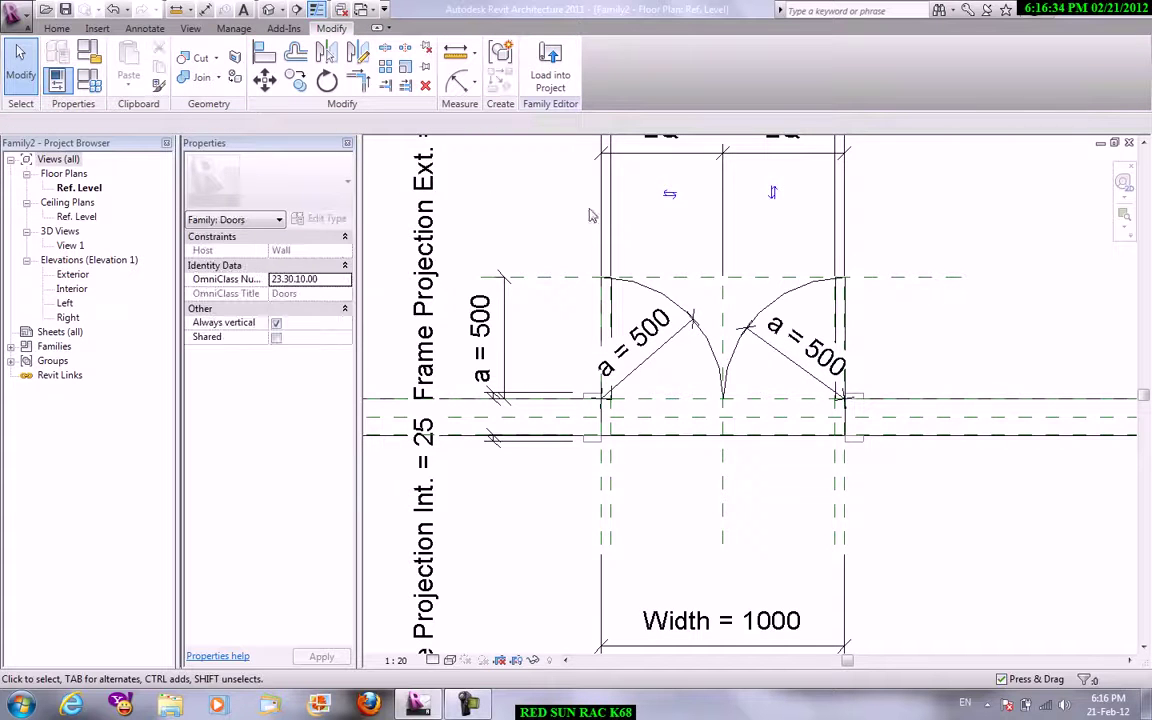
In the Exterior elevation, sketch a 500 × 2000 rectangle over the left leaf as a solid extrusion.
{"action": "double_click", "coordinate": [70, 274]}
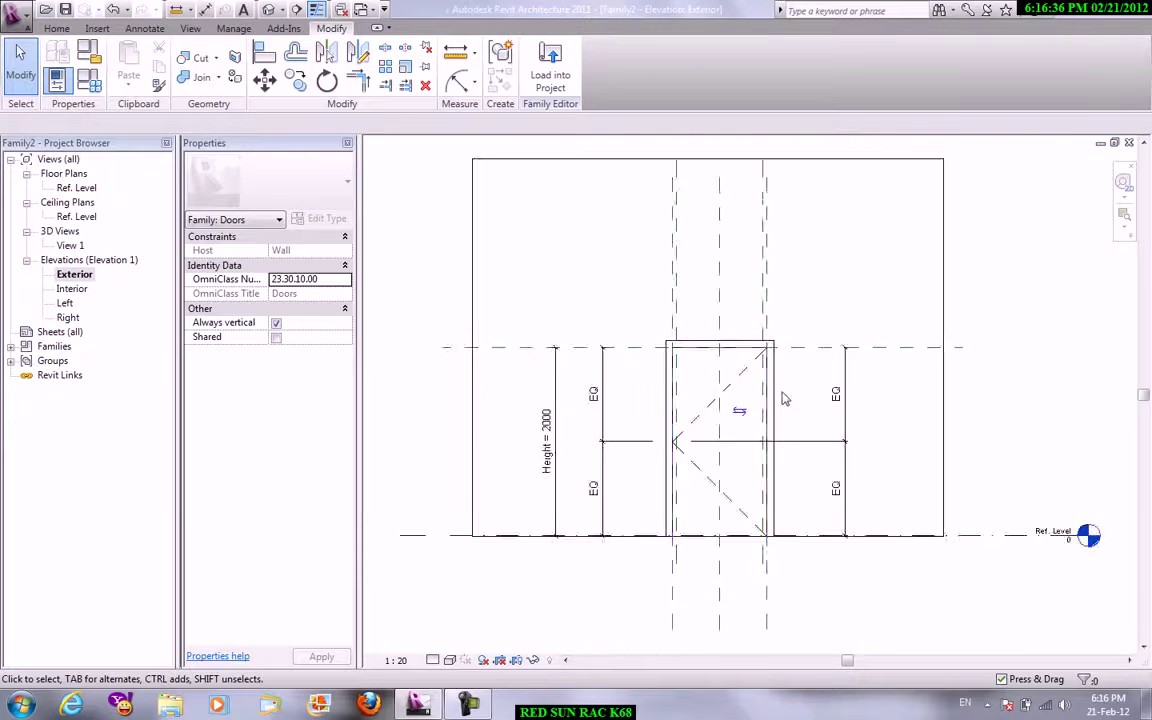
{"action": "left_click", "coordinate": [57, 29]}
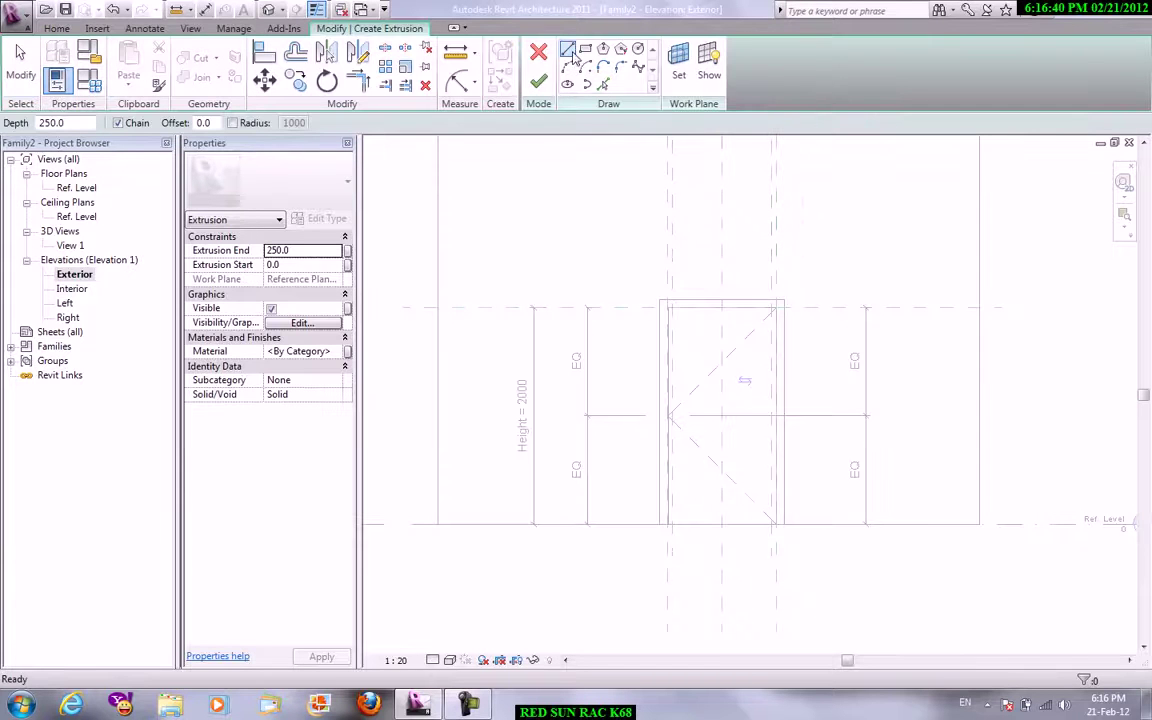
{"action": "left_click", "coordinate": [668, 308]}
{"action": "left_click", "coordinate": [722, 524]}
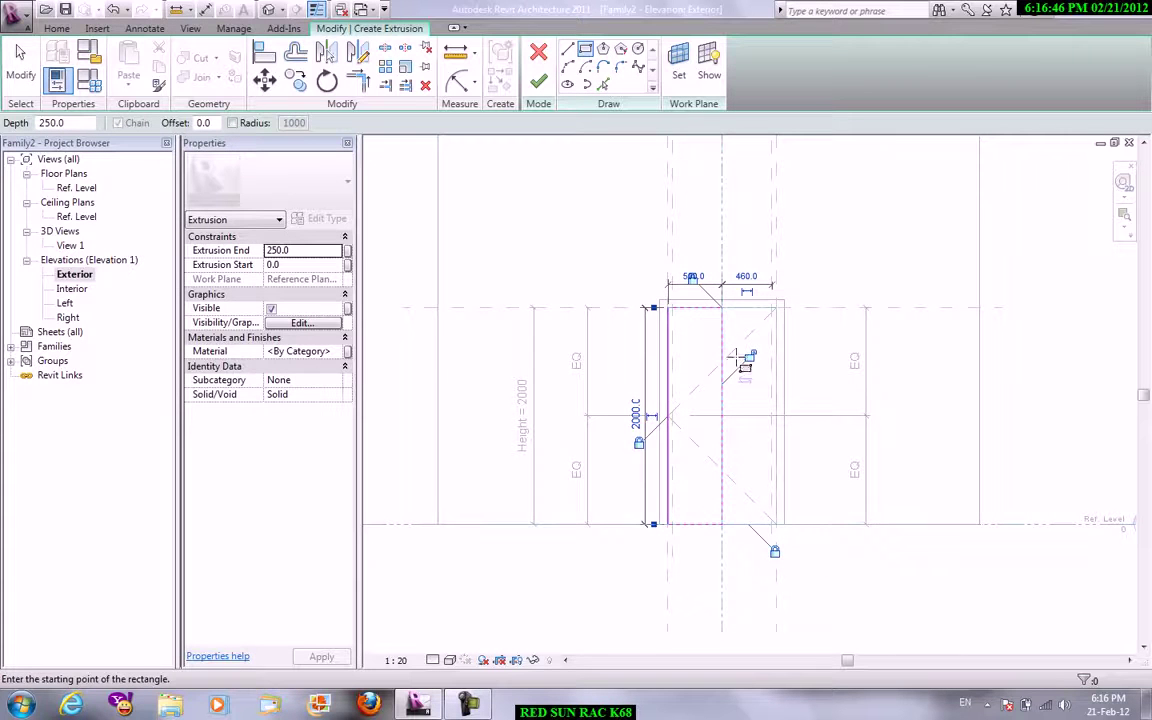
{"action": "right_click", "coordinate": [522, 212]}
{"action": "left_click", "coordinate": [555, 222]}
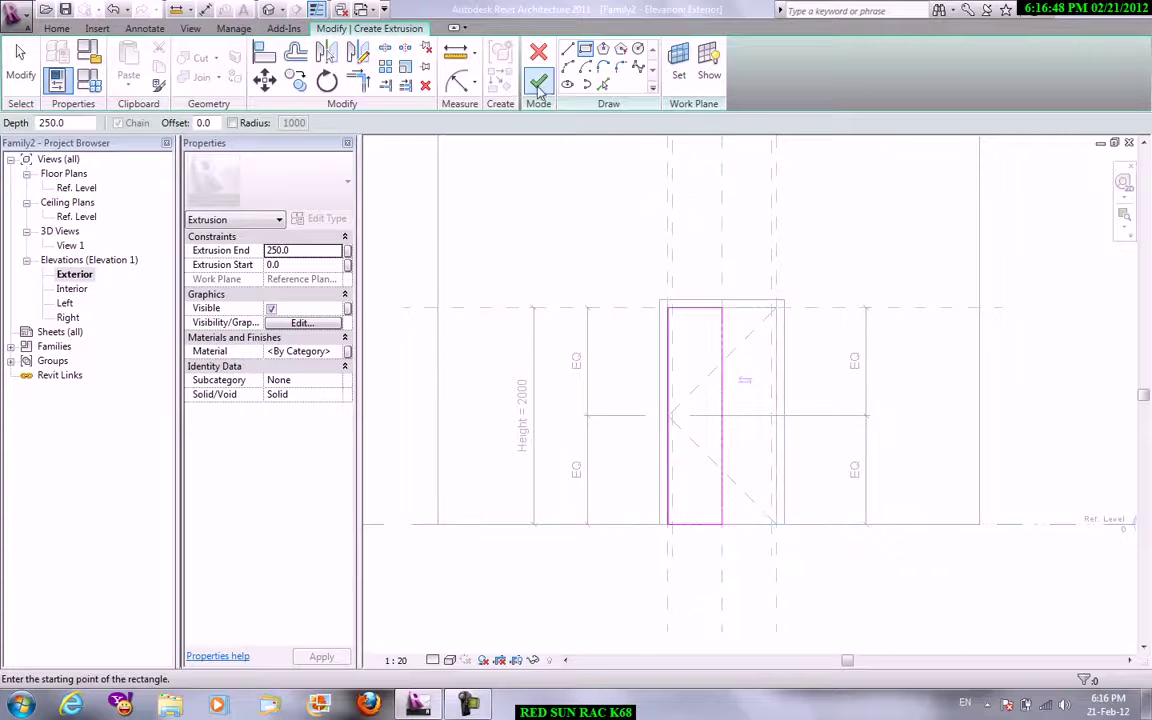
{"action": "double_click", "coordinate": [65, 302]}
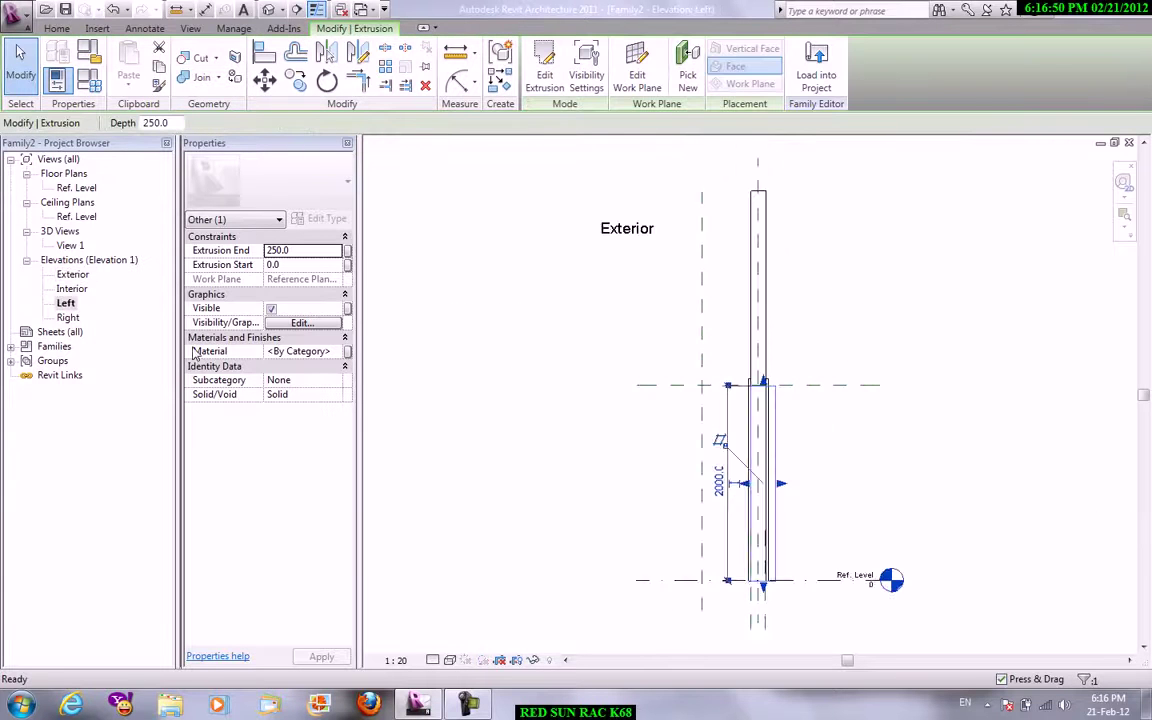
Start the Reference Plane (RP) and Align (AL) tools, cancelling both without changes.
{"action": "scroll", "coordinate": [866, 398], "scroll_direction": "up", "scroll_amount": 2}
{"action": "left_click", "coordinate": [812, 398]}
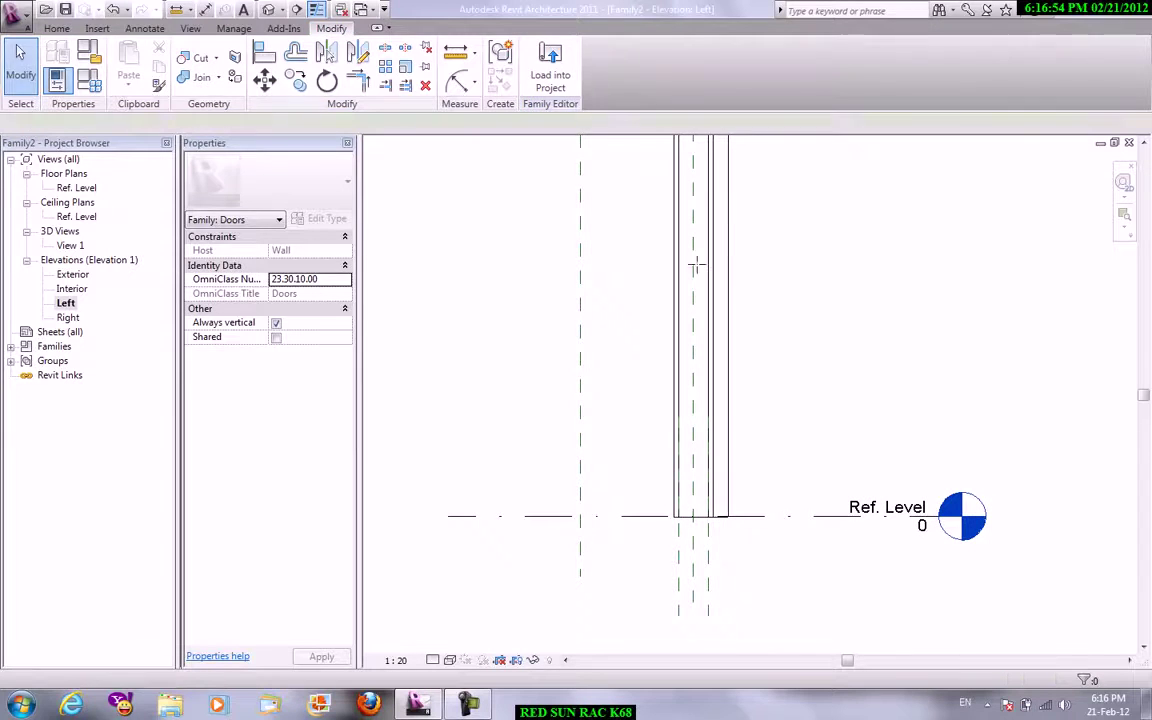
{"action": "key", "text": "r"}
{"action": "key", "text": "p"}
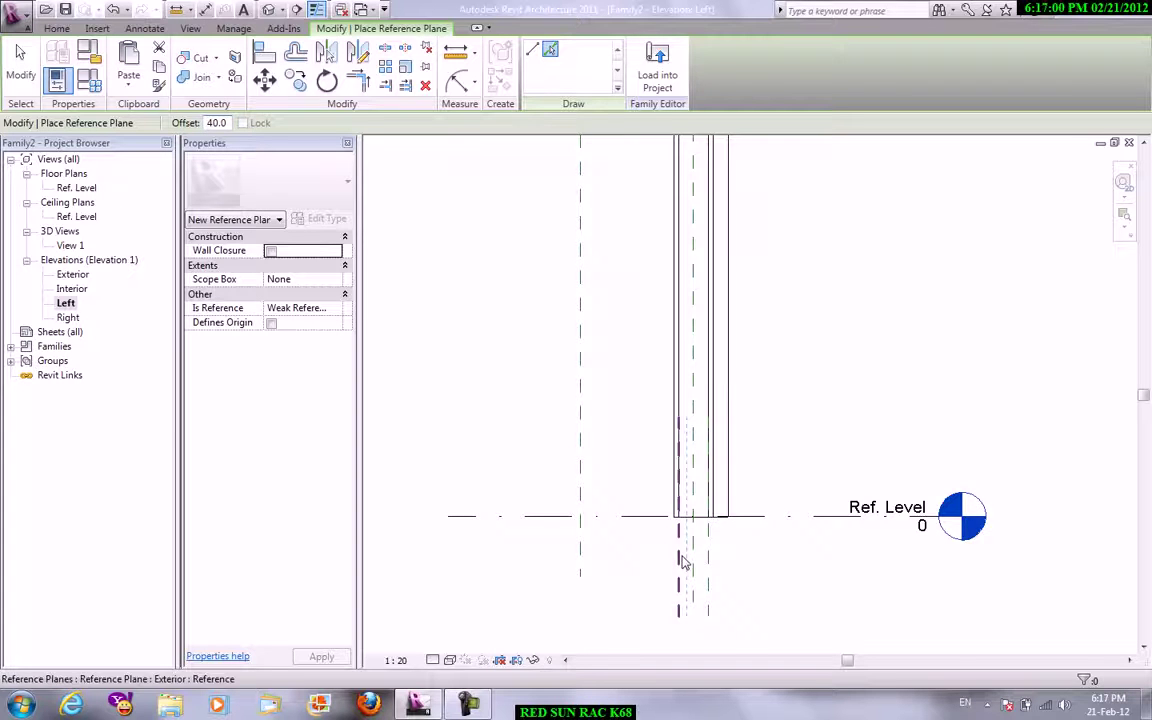
{"action": "right_click", "coordinate": [829, 373]}
{"action": "right_click", "coordinate": [883, 373]}
{"action": "left_click", "coordinate": [912, 377]}
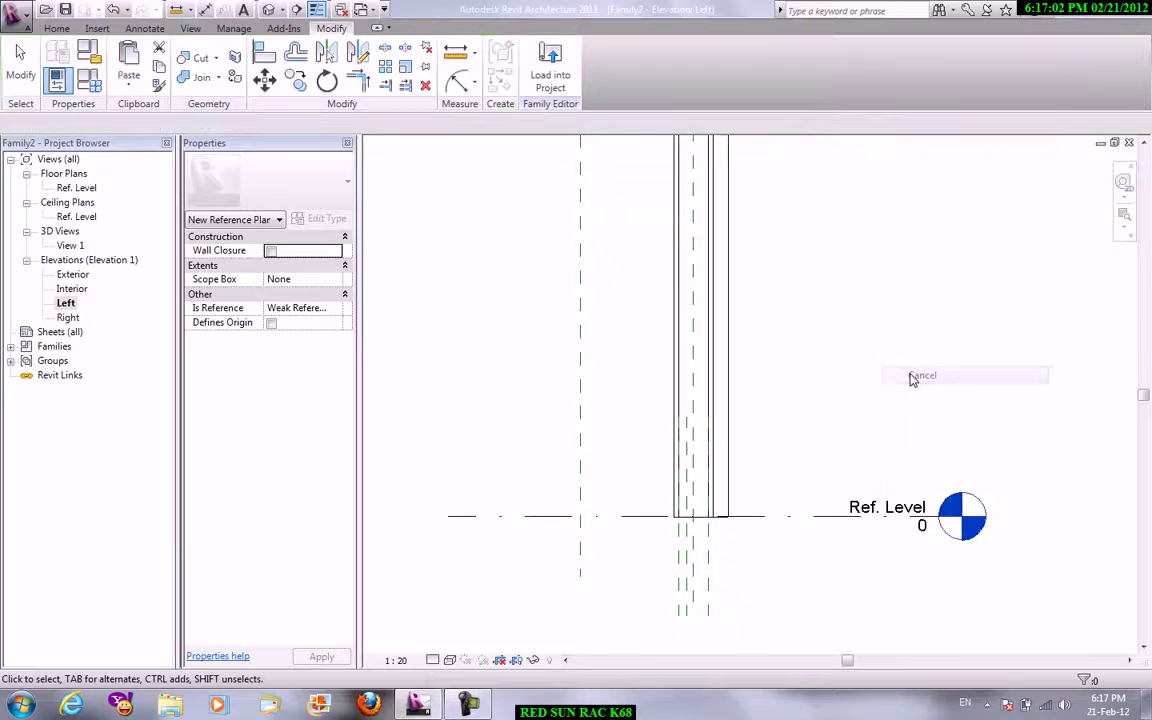
{"action": "key", "text": "a"}
{"action": "key", "text": "l"}
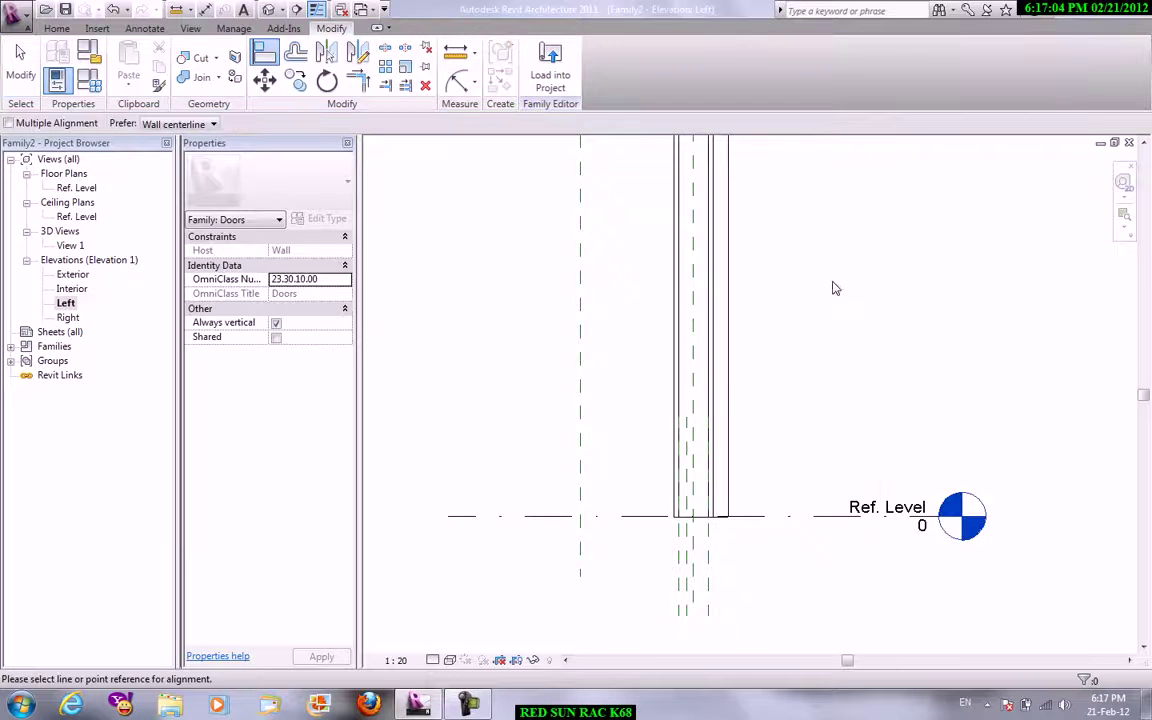
{"action": "right_click", "coordinate": [838, 285]}
{"action": "left_click", "coordinate": [865, 292]}
{"action": "right_click", "coordinate": [872, 284]}
{"action": "left_click", "coordinate": [905, 291]}
Make the leaf's 2000 height dimension permanent and pull its front face out by 25.
{"action": "left_click", "coordinate": [690, 290]}
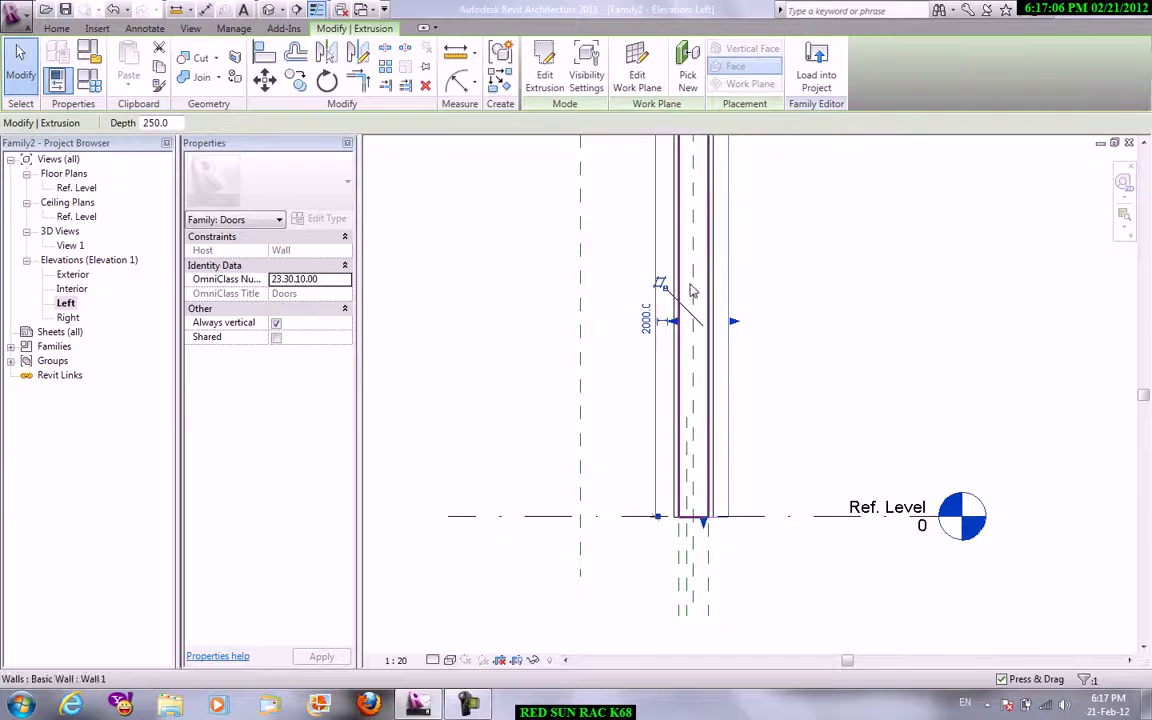
{"action": "left_click", "coordinate": [669, 321]}
{"action": "left_click_drag", "start_coordinate": [676, 321], "coordinate": [634, 321]}
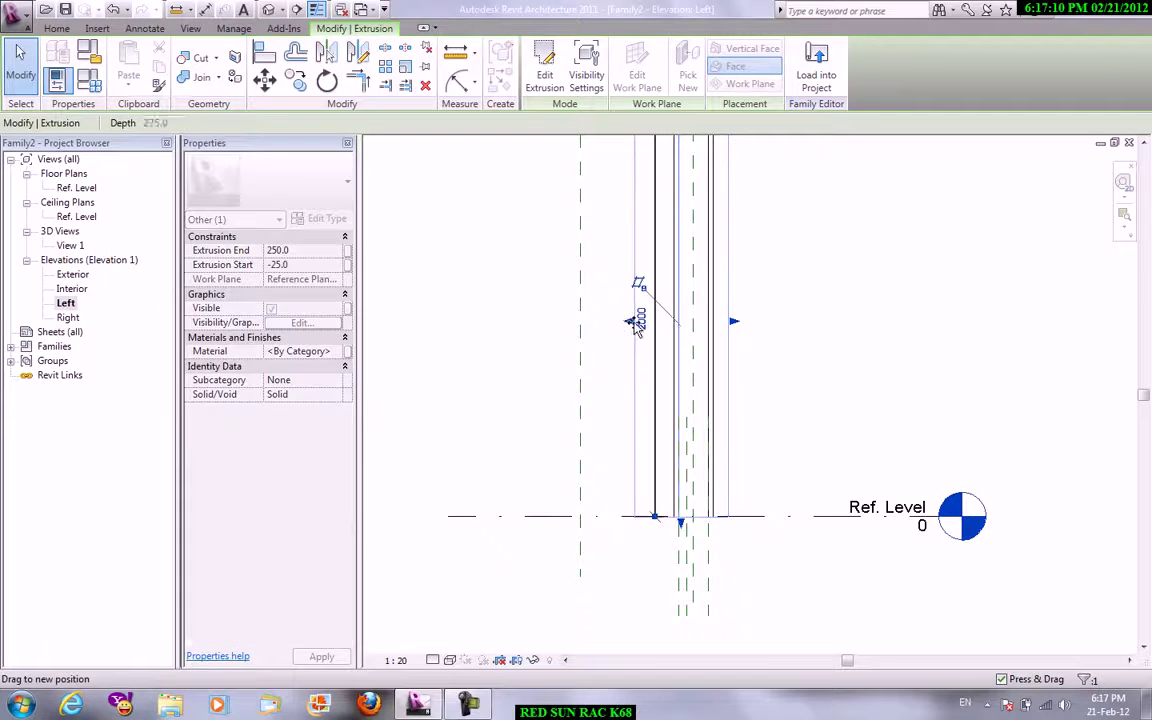
{"action": "left_click", "coordinate": [897, 314]}
Align the leaf's left and right faces to the frame's two reference planes.
{"action": "key", "text": "l"}
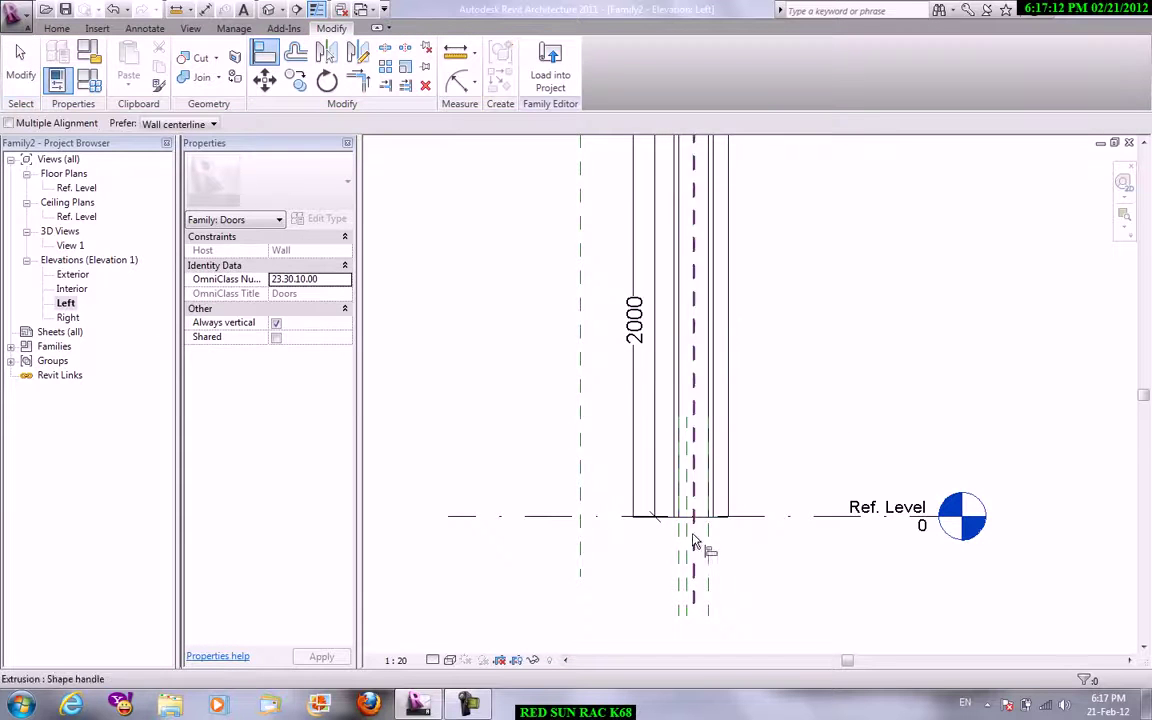
{"action": "left_click", "coordinate": [679, 560]}
{"action": "left_click", "coordinate": [634, 310]}
{"action": "left_click", "coordinate": [687, 540]}
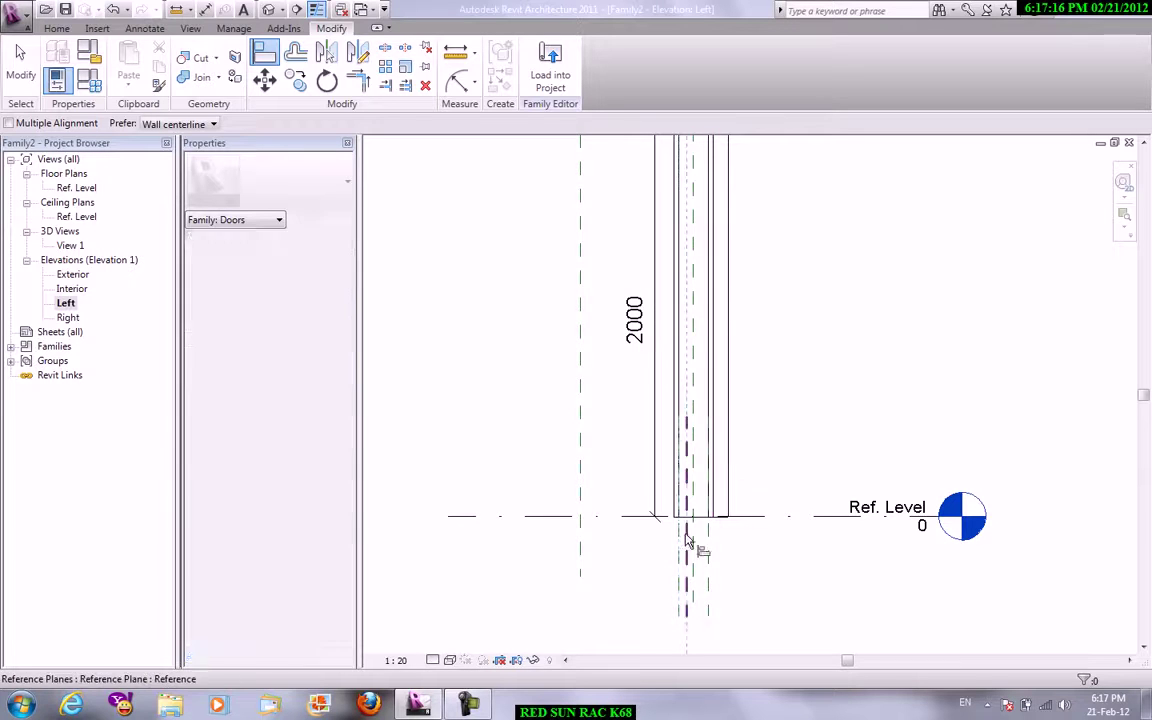
{"action": "left_click", "coordinate": [731, 426]}
{"action": "right_click", "coordinate": [609, 303]}
{"action": "key", "text": "Escape"}
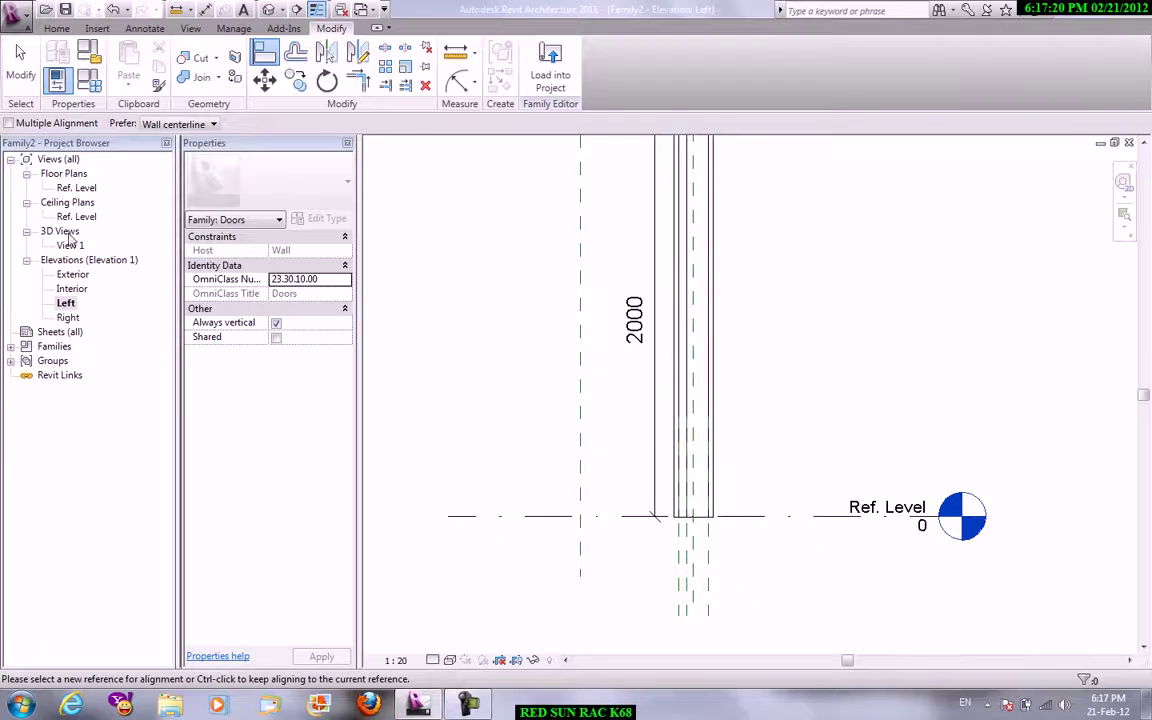
{"action": "double_click", "coordinate": [70, 244]}
Orbit the 3D view to check the leaf from front and angled views, then return to Exterior.
{"action": "scroll", "coordinate": [731, 482], "scroll_direction": "up", "scroll_amount": 3}
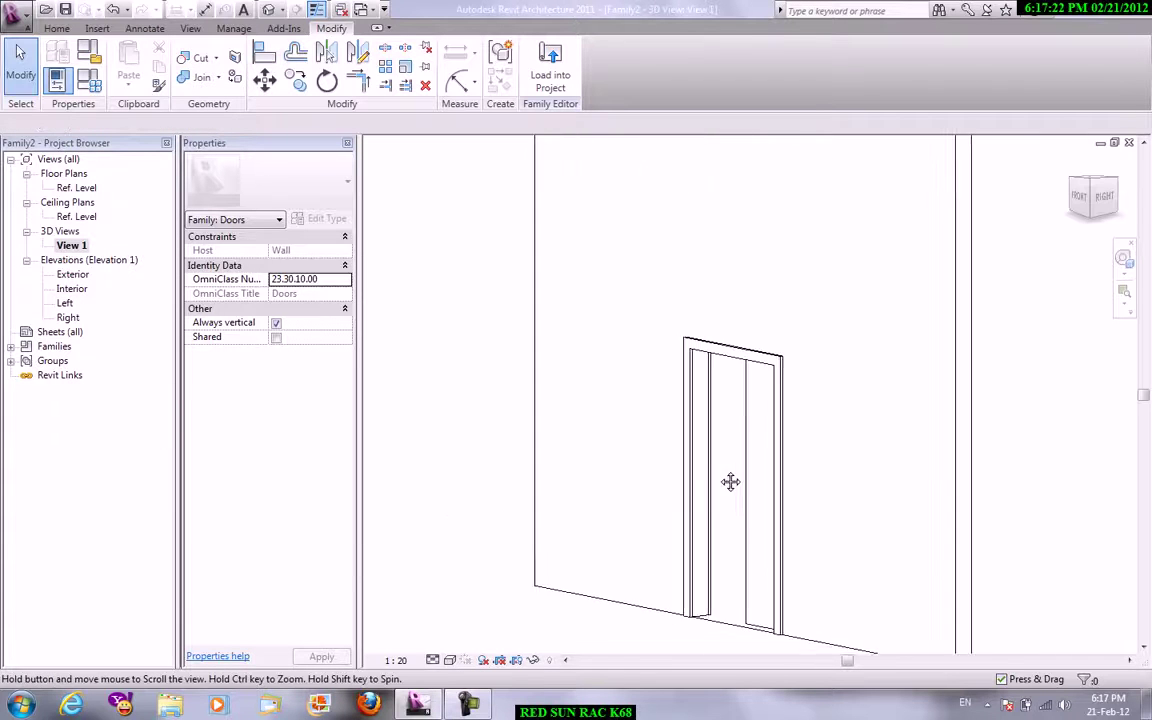
{"action": "middle_click_drag", "start_coordinate": [731, 482], "coordinate": [877, 437], "text": "shift"}
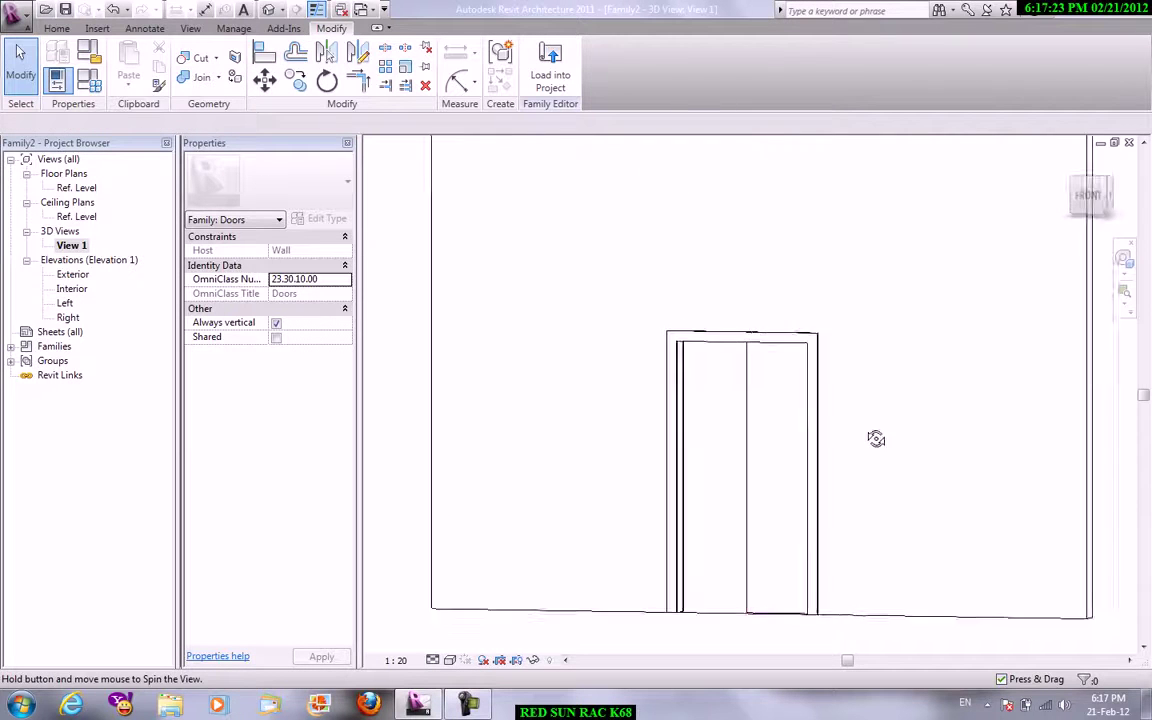
{"action": "left_click", "coordinate": [744, 428]}
{"action": "mouse_move", "coordinate": [743, 424]}
{"action": "middle_mouse_down", "text": "shift"}
{"action": "mouse_move", "coordinate": [694, 483]}
{"action": "mouse_move", "coordinate": [905, 421]}
{"action": "middle_mouse_up", "text": "shift"}
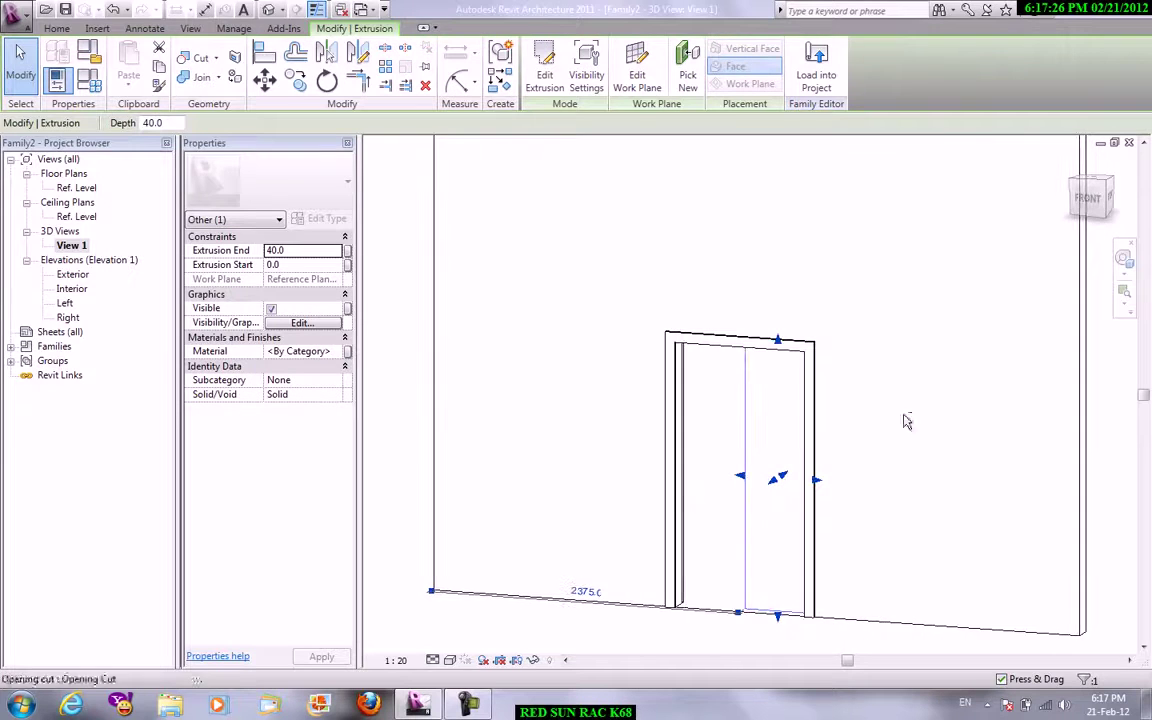
{"action": "double_click", "coordinate": [72, 274]}
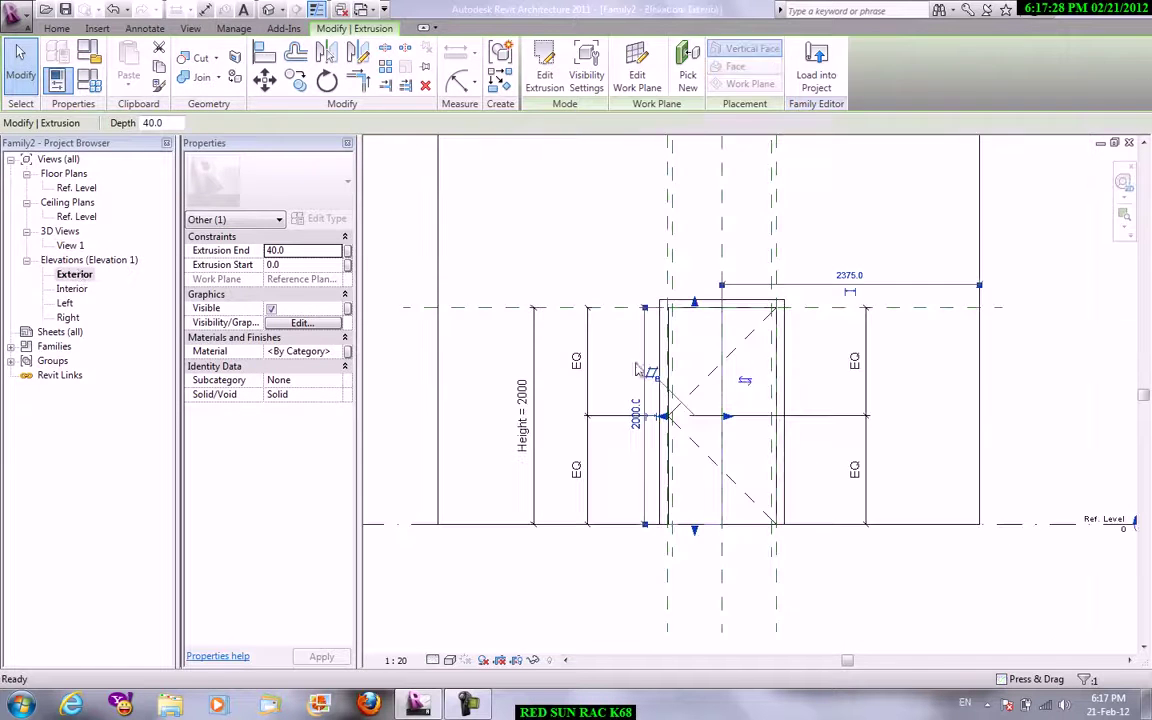
{"action": "left_click", "coordinate": [793, 371]}
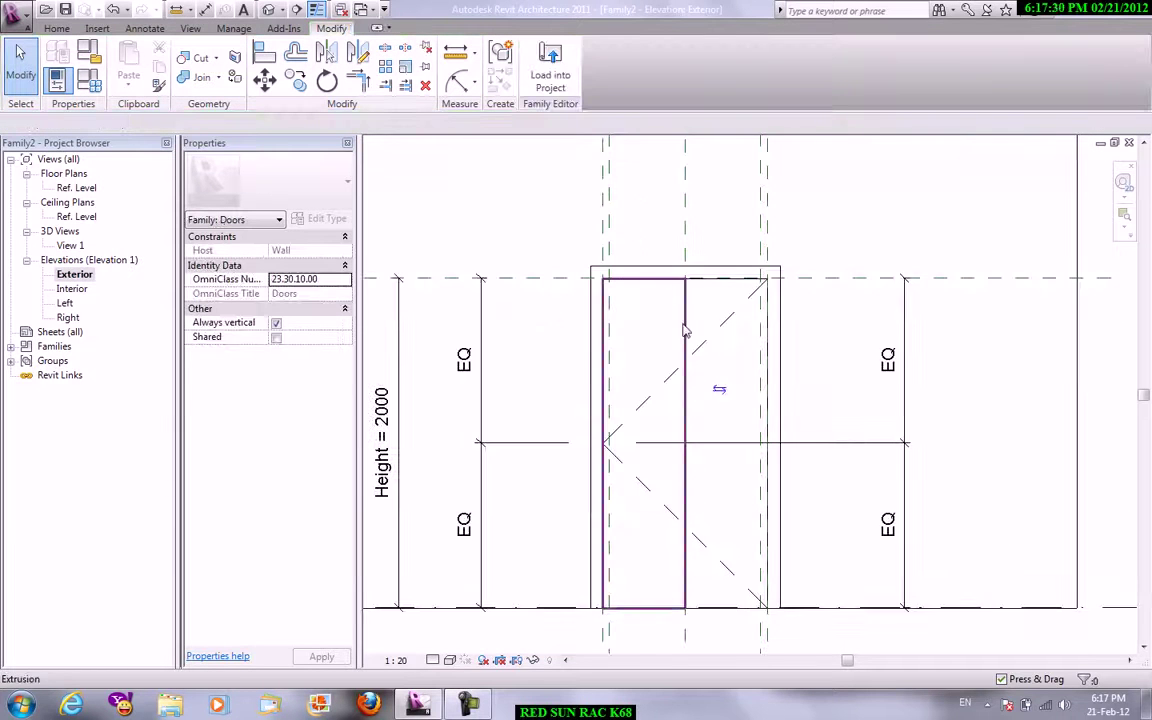
{"action": "left_click", "coordinate": [56, 28]}
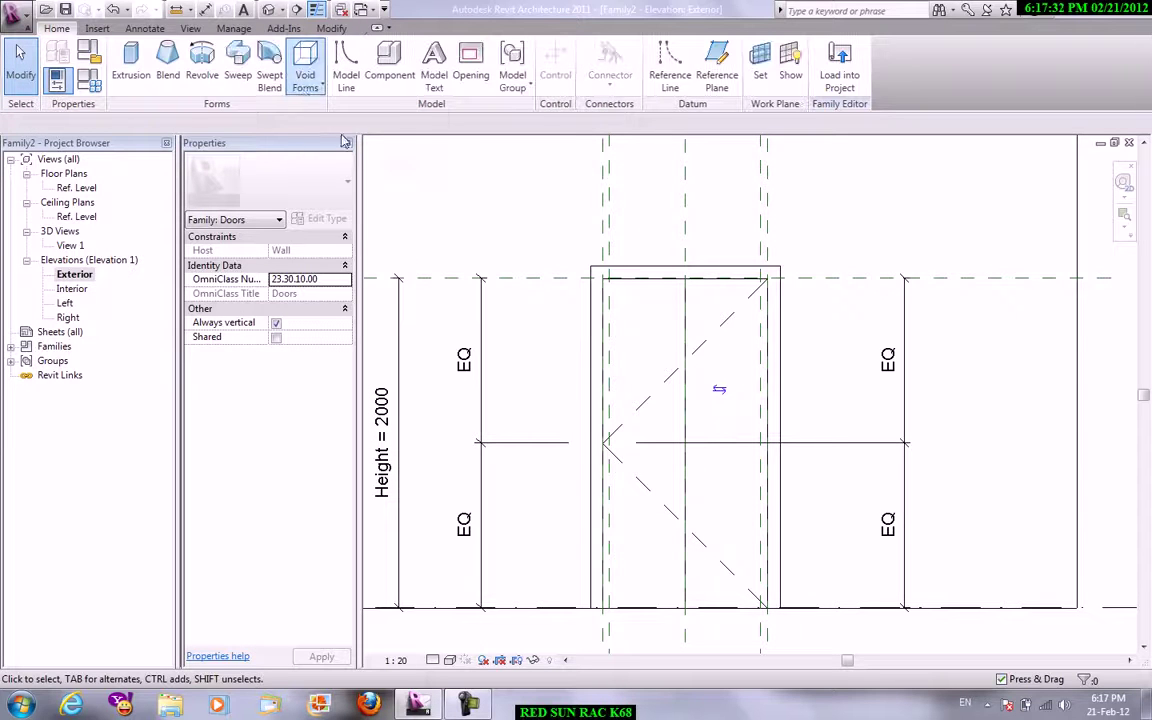
Sketch a rectangular void extrusion for the tall narrow vision slot in the left leaf.
{"action": "left_click", "coordinate": [305, 78]}
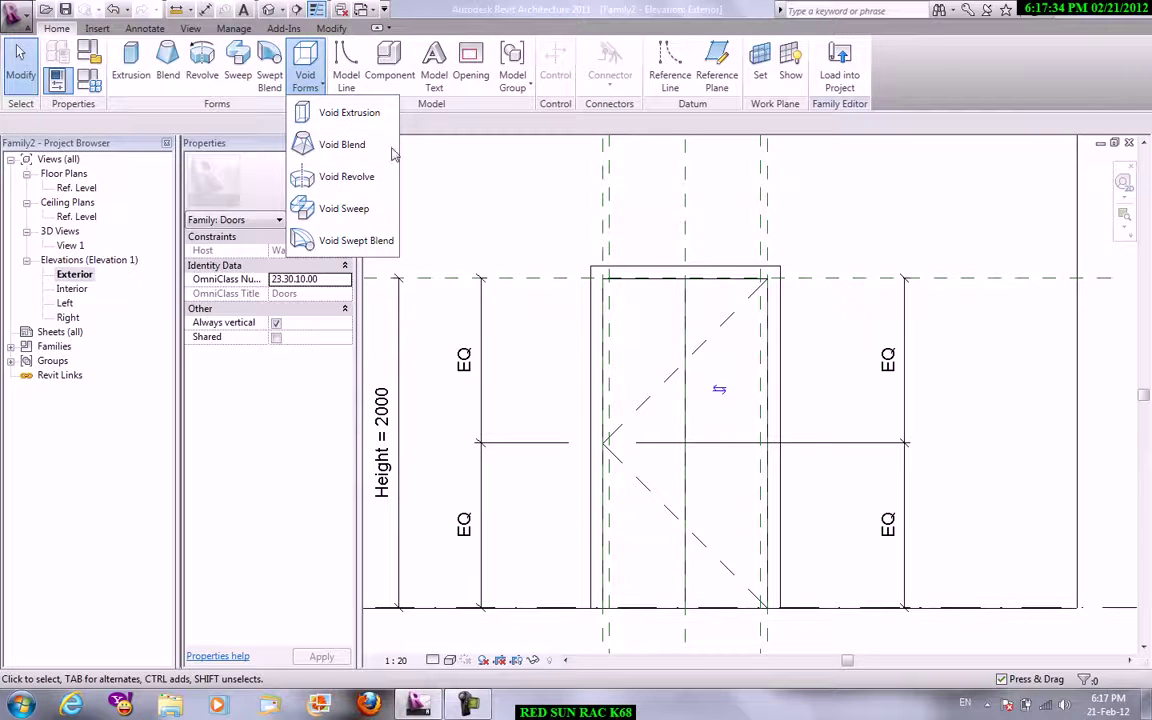
{"action": "left_click", "coordinate": [336, 112]}
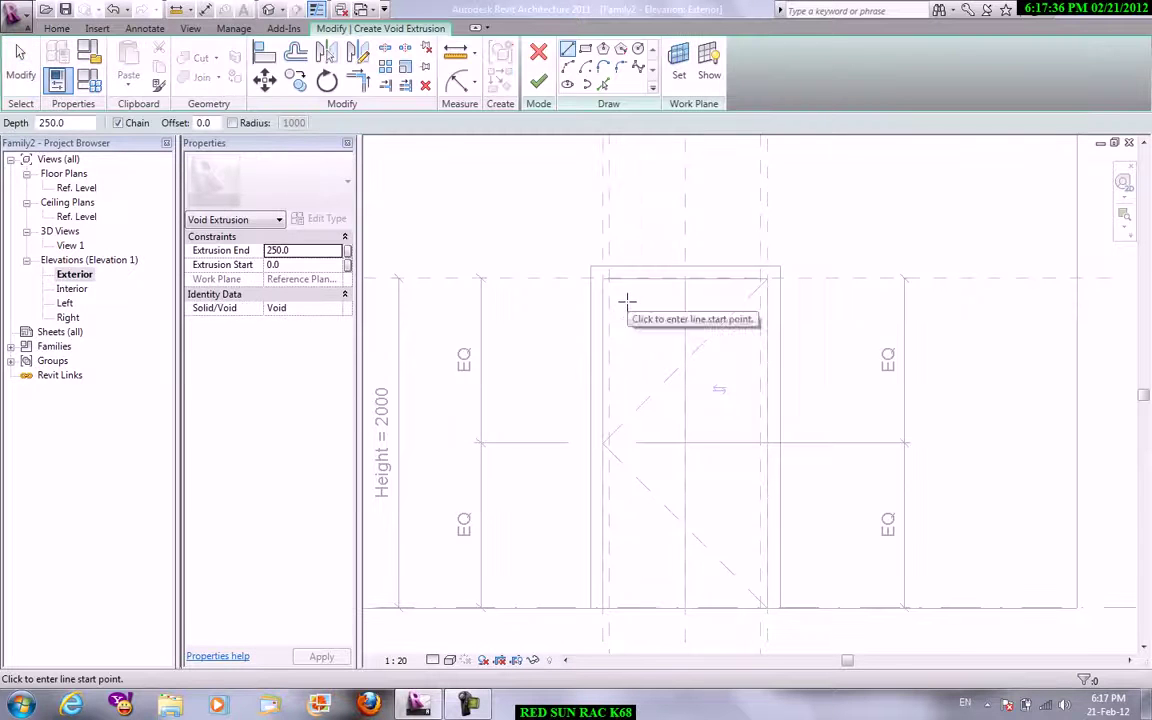
{"action": "left_click", "coordinate": [664, 400]}
{"action": "left_click", "coordinate": [585, 48]}
{"action": "left_click", "coordinate": [624, 304]}
{"action": "left_click", "coordinate": [663, 422]}
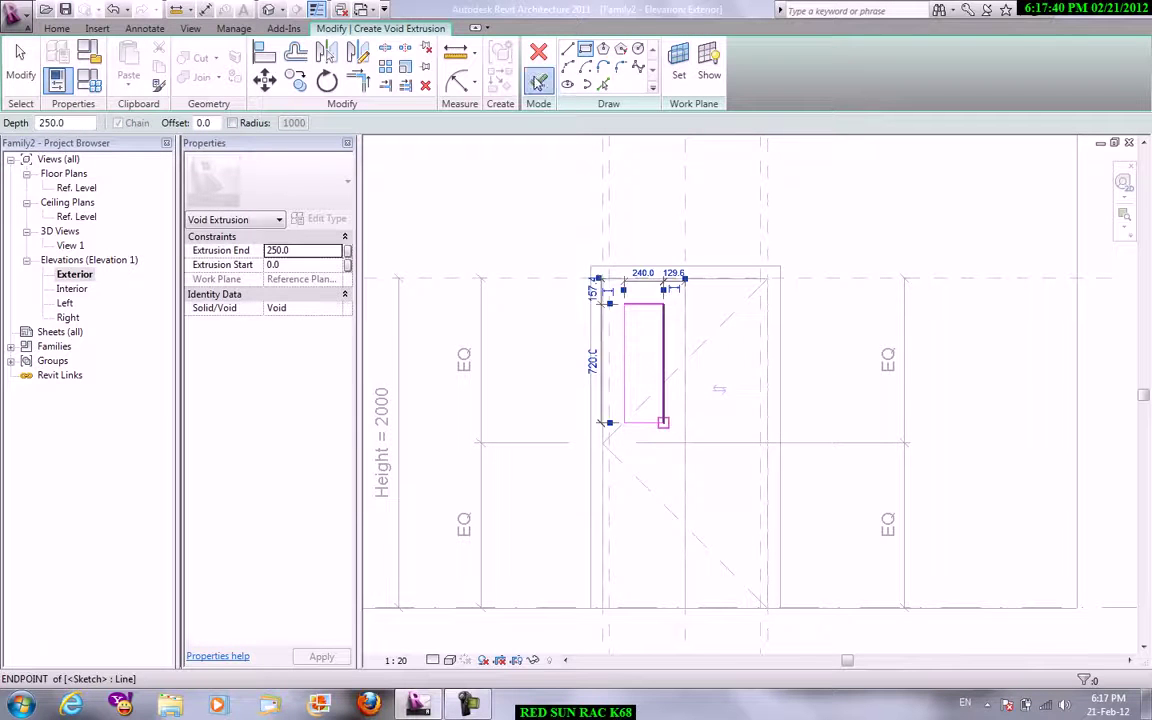
{"action": "left_click", "coordinate": [538, 82]}
{"action": "right_click", "coordinate": [458, 172]}
{"action": "left_click", "coordinate": [462, 175]}
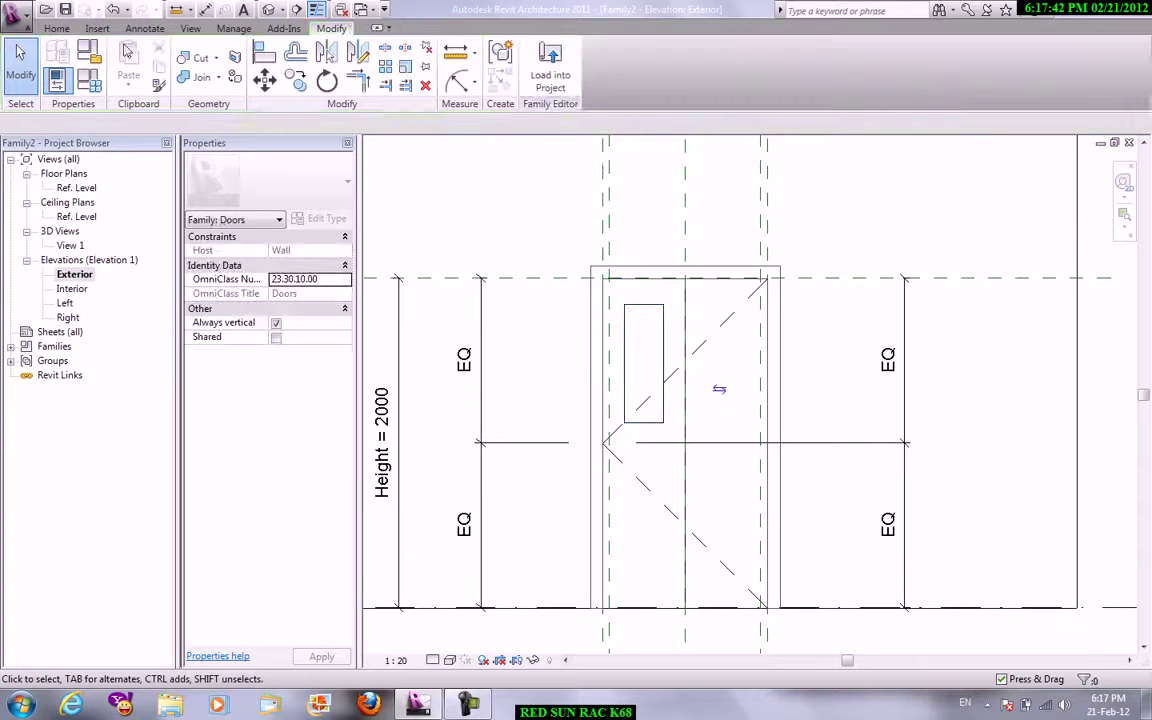
Draw a rectangular solid extrusion matching the vision slot opening and finish the sketch.
{"action": "left_click", "coordinate": [56, 29]}
{"action": "left_click", "coordinate": [129, 57]}
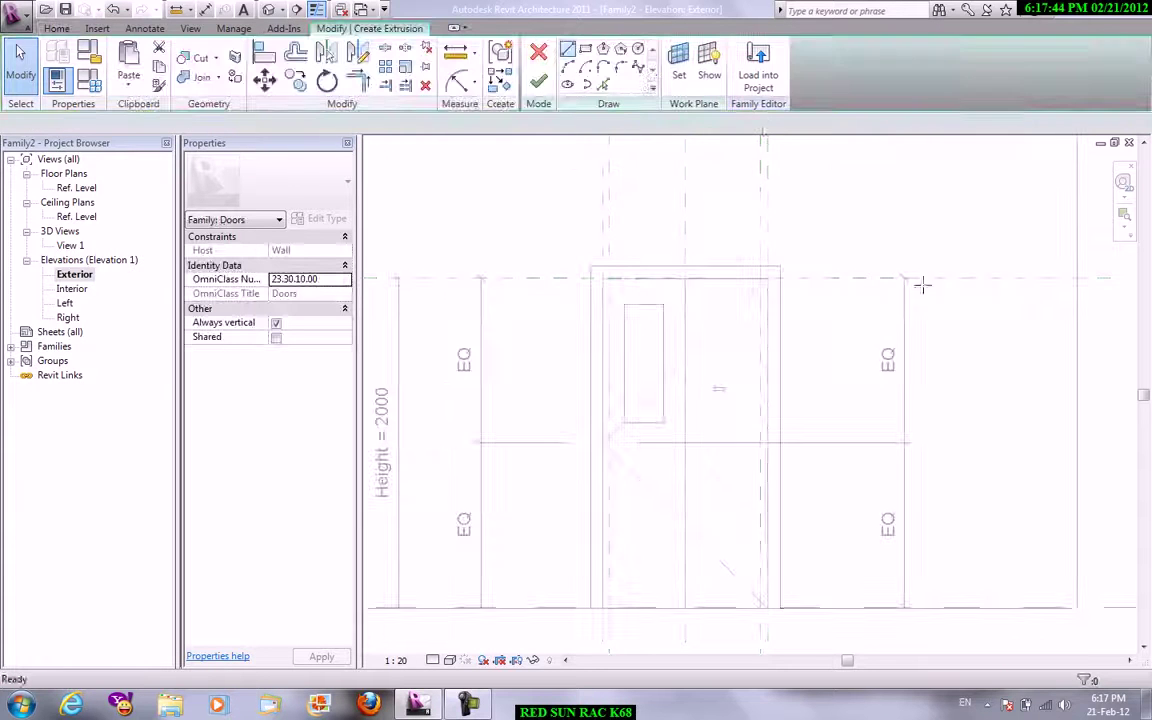
{"action": "left_click", "coordinate": [585, 50]}
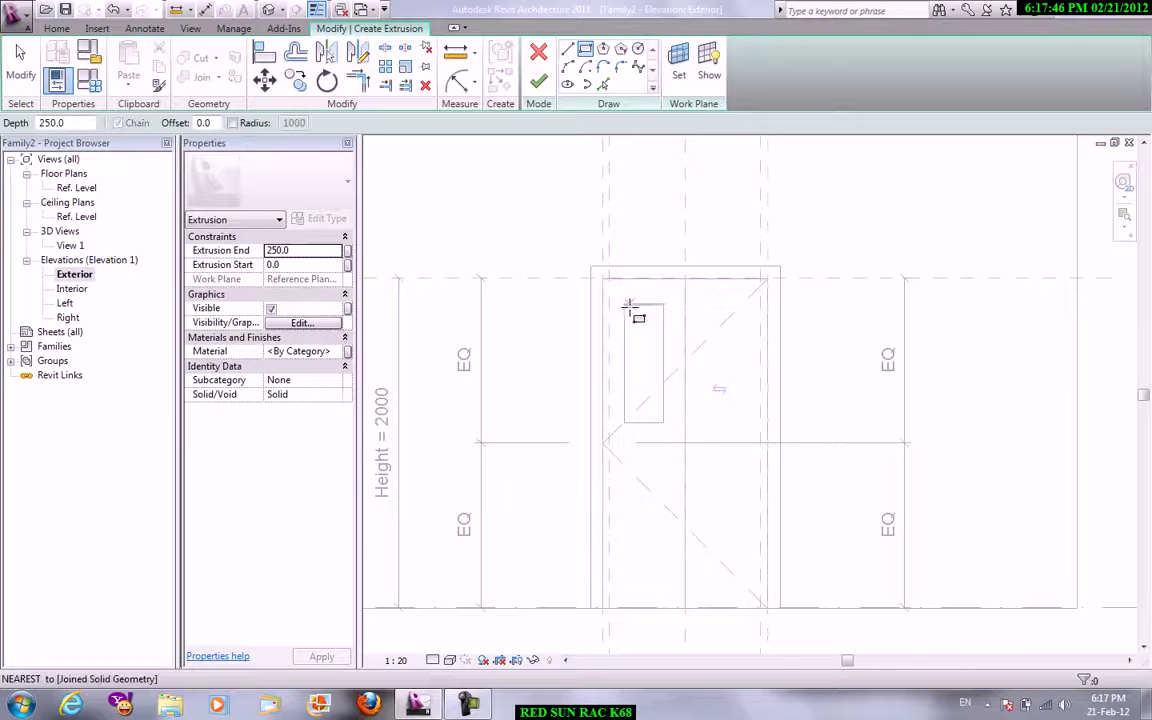
{"action": "left_click", "coordinate": [624, 304]}
{"action": "left_click", "coordinate": [662, 422]}
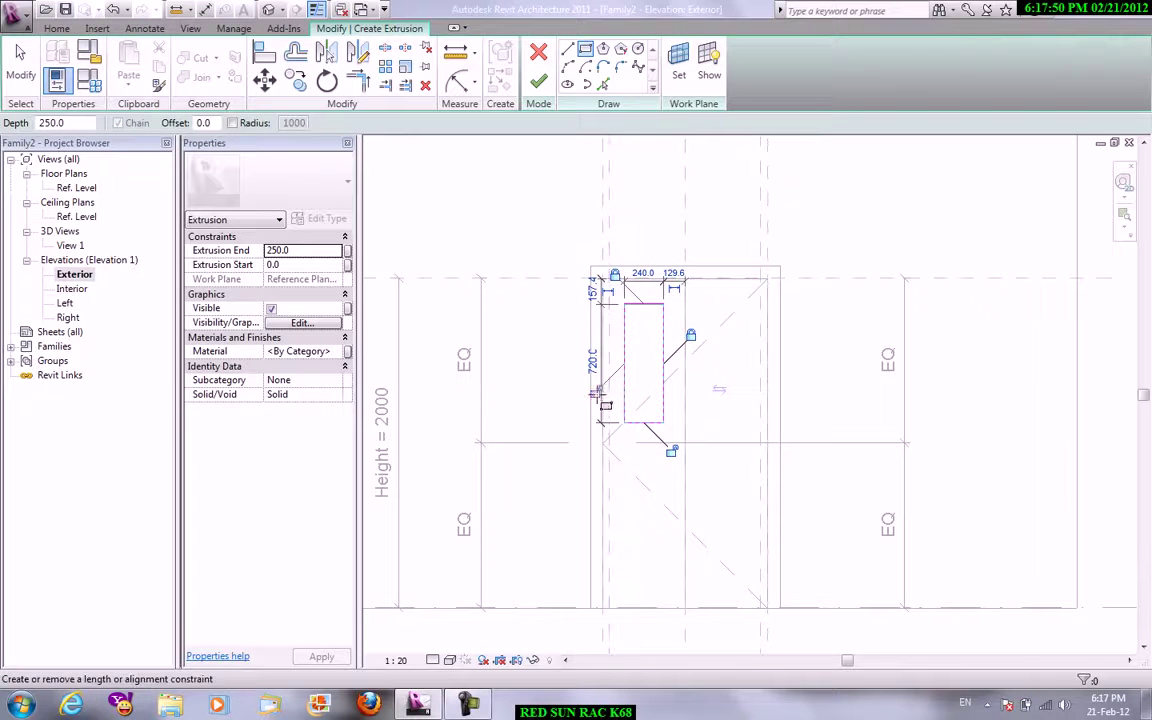
{"action": "right_click", "coordinate": [839, 240]}
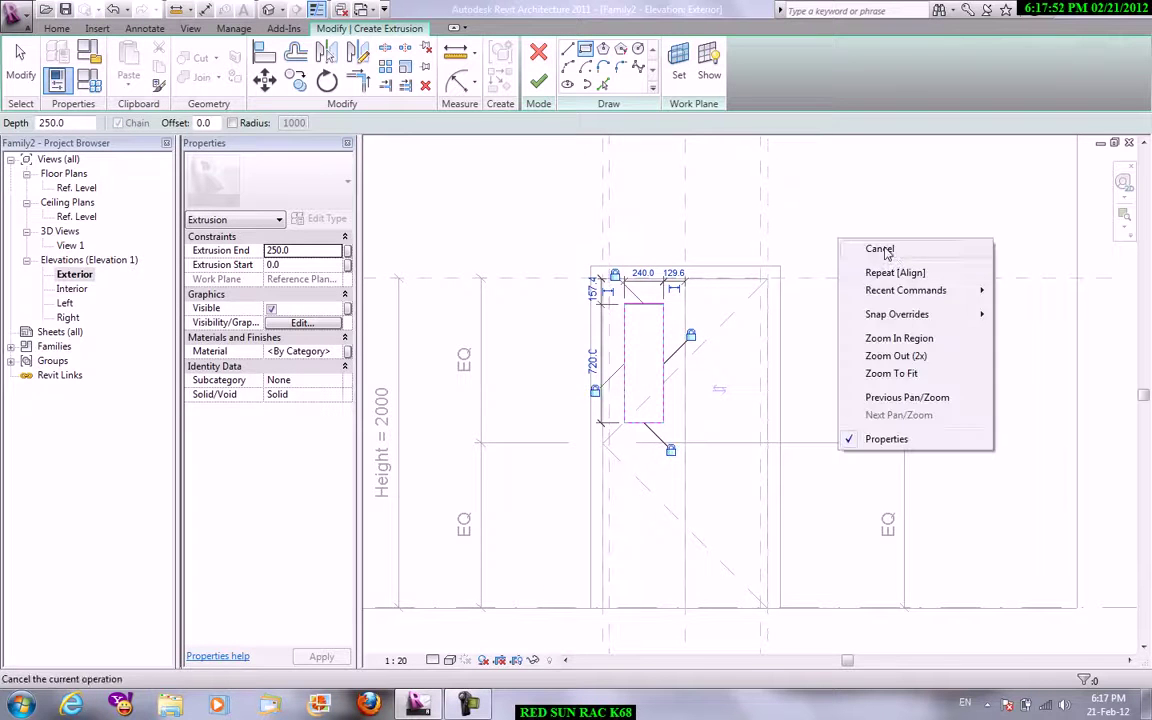
{"action": "left_click", "coordinate": [880, 249]}
{"action": "left_click", "coordinate": [539, 84]}
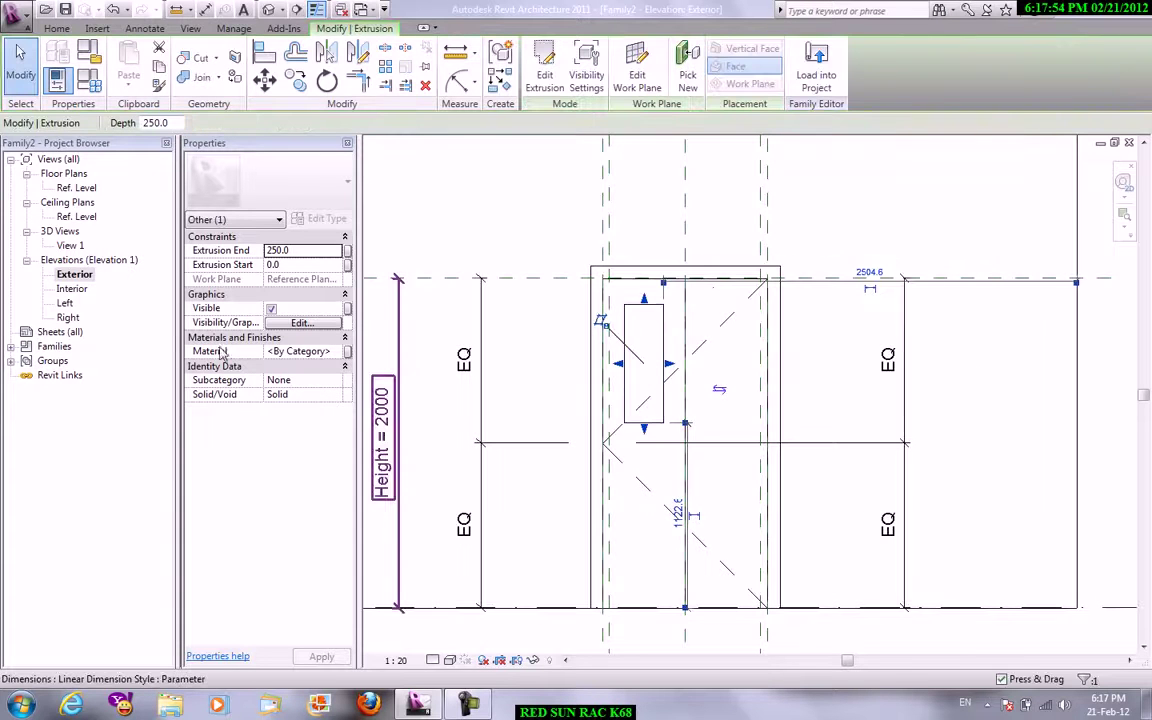
In the Left elevation, drag the slot extrusion's grip to reduce its thickness.
{"action": "double_click", "coordinate": [65, 306]}
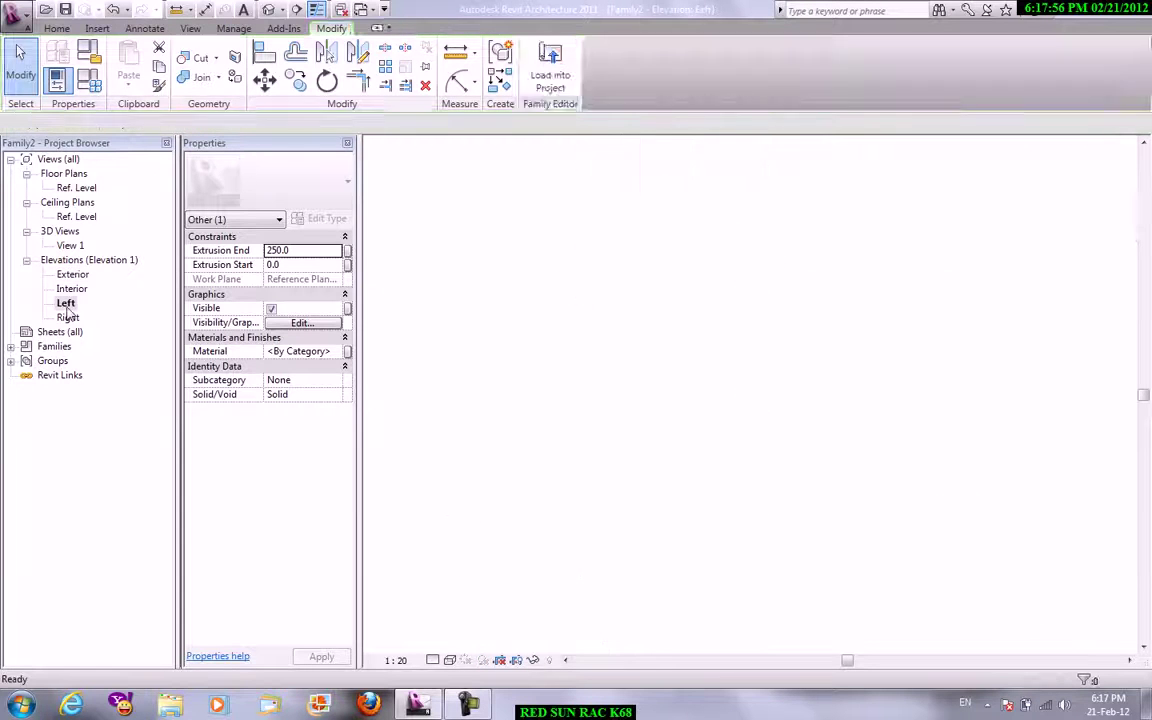
{"action": "left_click_drag", "start_coordinate": [672, 227], "coordinate": [620, 227]}
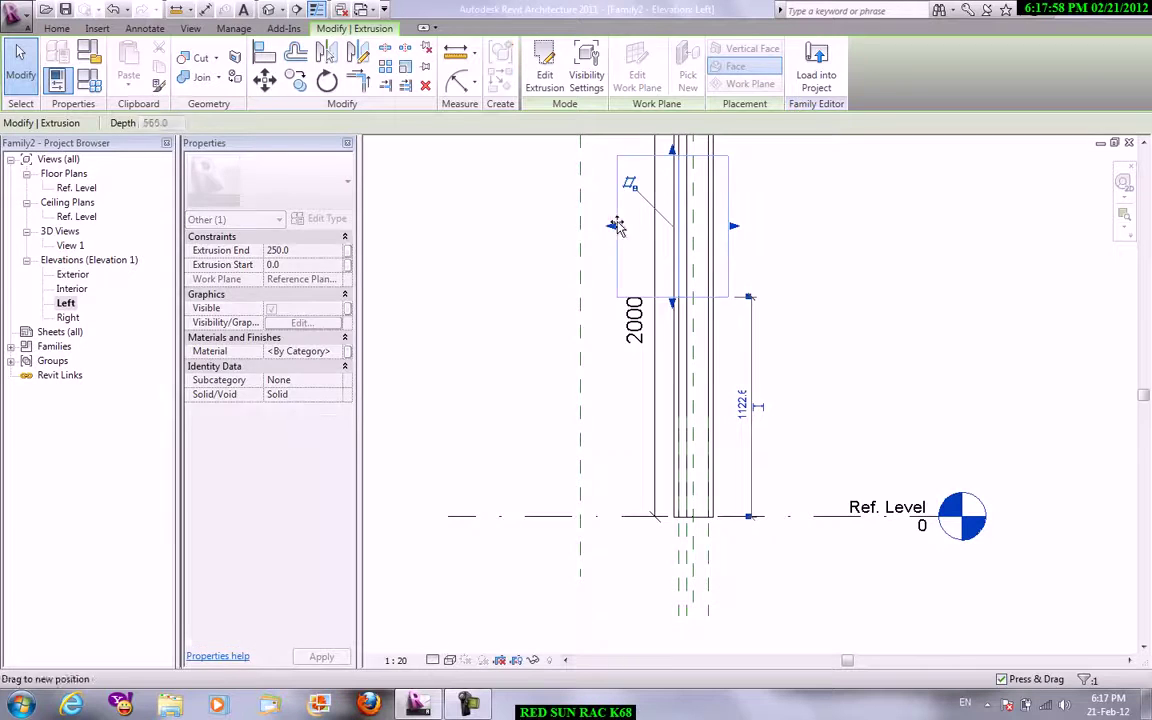
{"action": "left_click", "coordinate": [869, 260]}
{"action": "scroll", "coordinate": [694, 496], "scroll_direction": "up", "scroll_amount": 1}
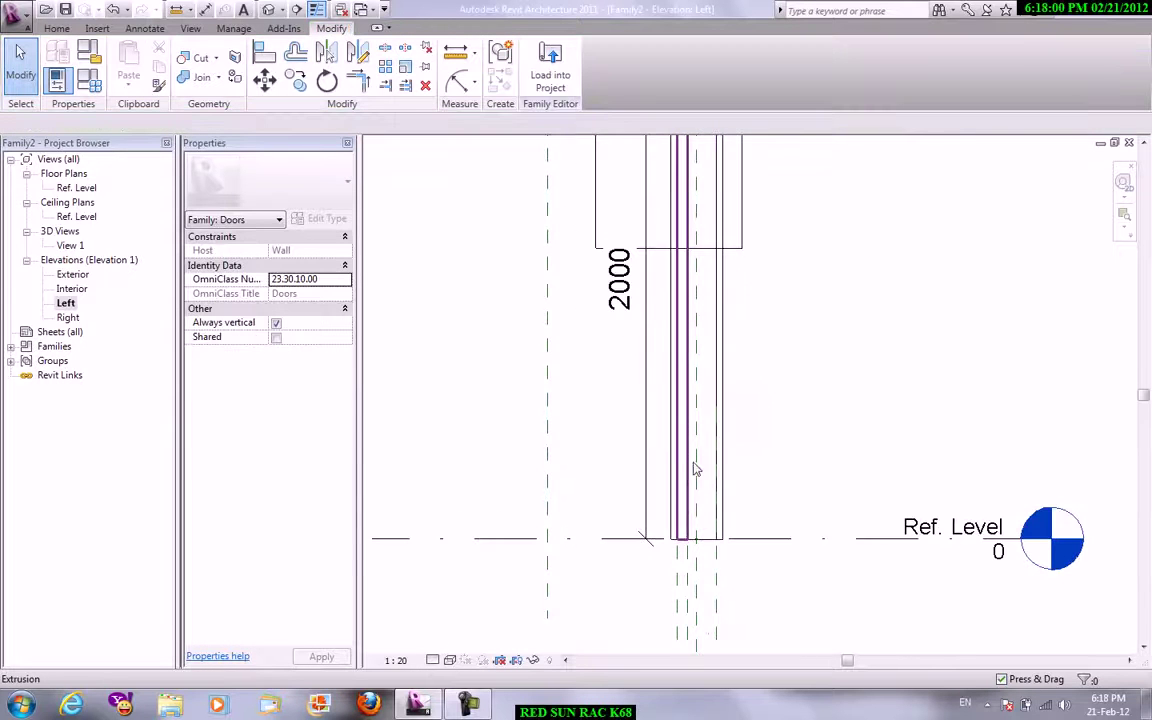
{"action": "middle_click_drag", "start_coordinate": [696, 470], "coordinate": [722, 612]}
{"action": "scroll", "coordinate": [802, 424], "scroll_direction": "down", "scroll_amount": 1}
{"action": "middle_click_drag", "start_coordinate": [802, 424], "coordinate": [808, 309]}
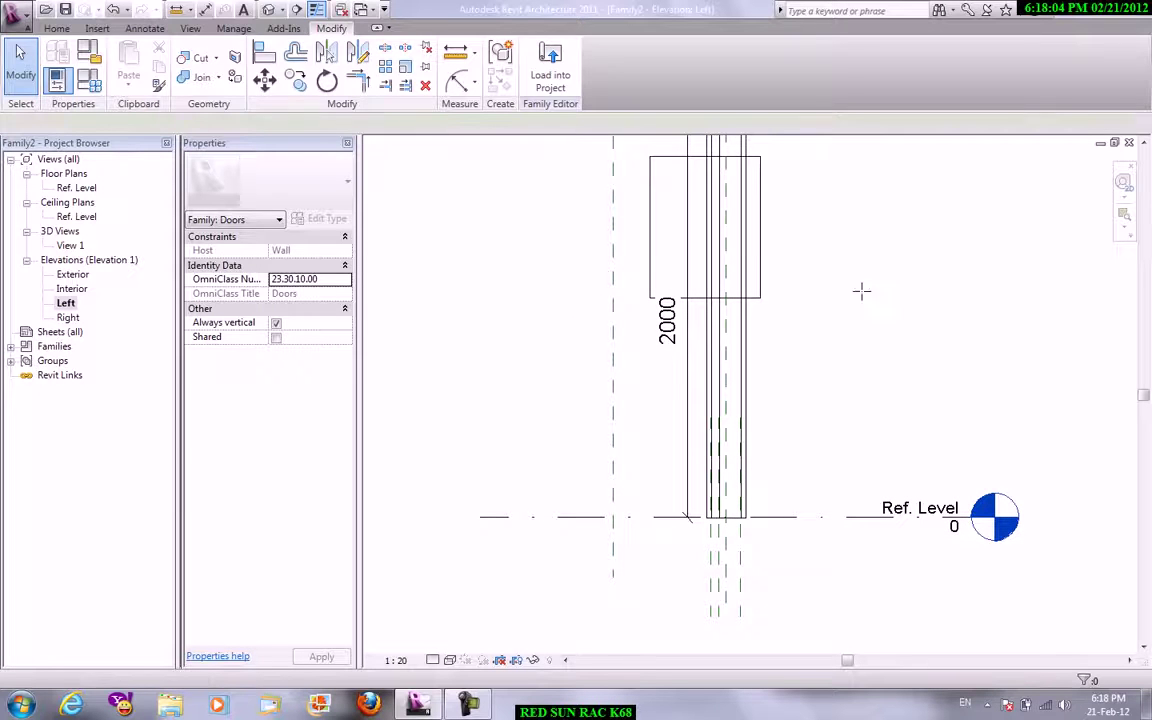
Add two reference planes offset 10 inside the door leaf faces.
{"action": "key", "text": "r"}
{"action": "key", "text": "p"}
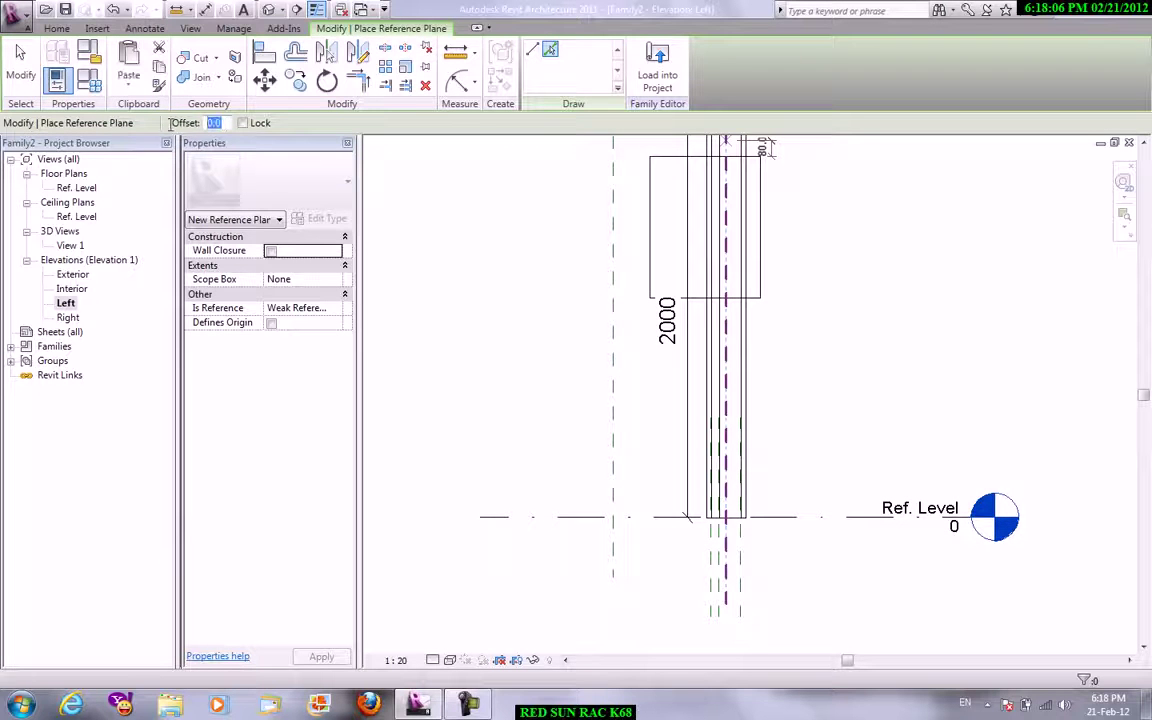
{"action": "type", "text": "10"}
{"action": "key", "text": "Return"}
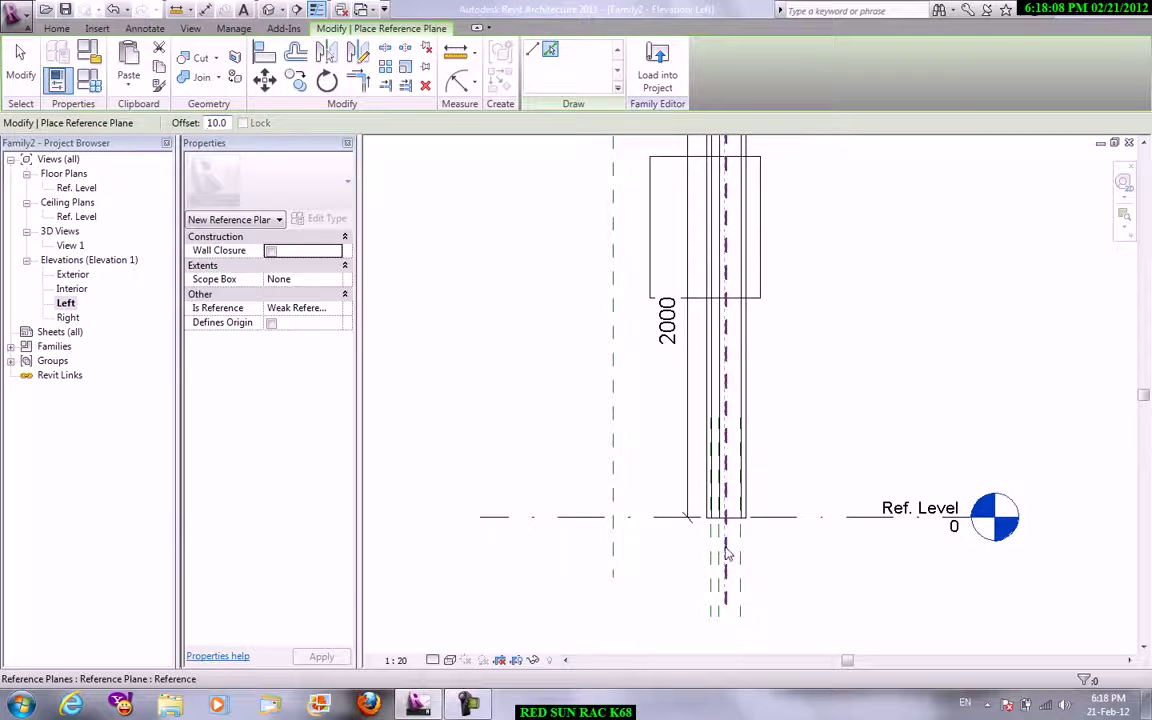
{"action": "left_click", "coordinate": [714, 541]}
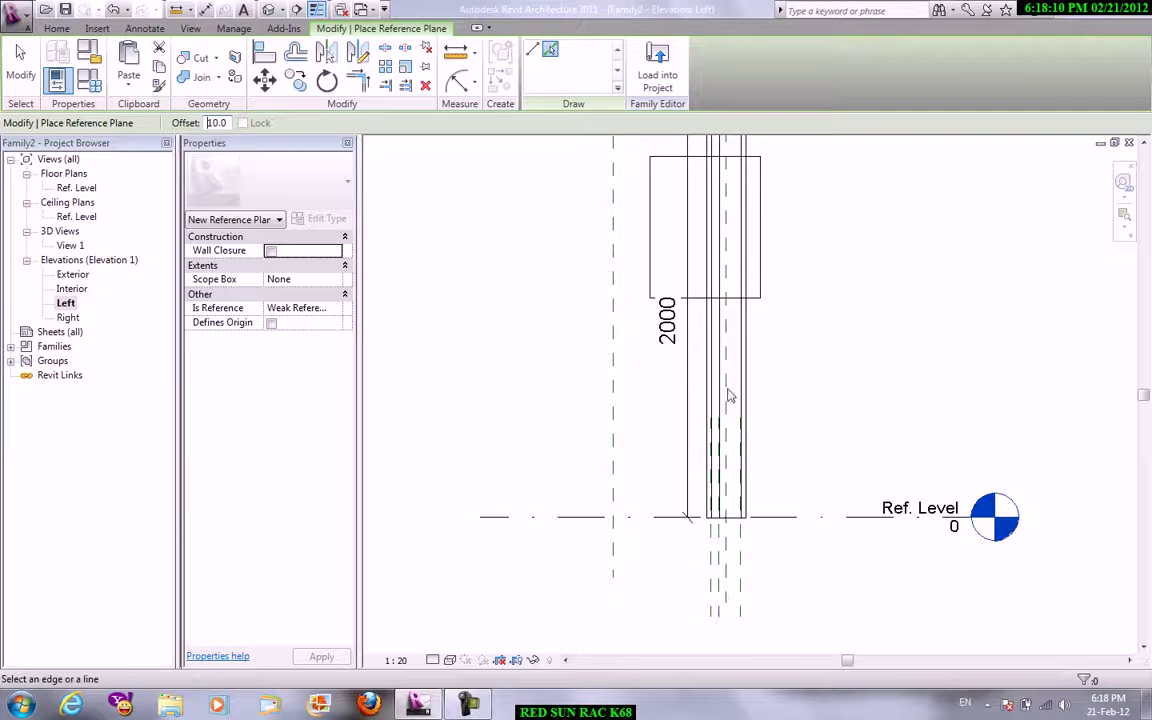
{"action": "mouse_move", "coordinate": [718, 540]}
{"action": "middle_mouse_down"}
{"action": "mouse_move", "coordinate": [728, 321]}
{"action": "mouse_move", "coordinate": [676, 467]}
{"action": "middle_mouse_up"}
{"action": "scroll", "coordinate": [728, 321], "scroll_direction": "up", "scroll_amount": 3}
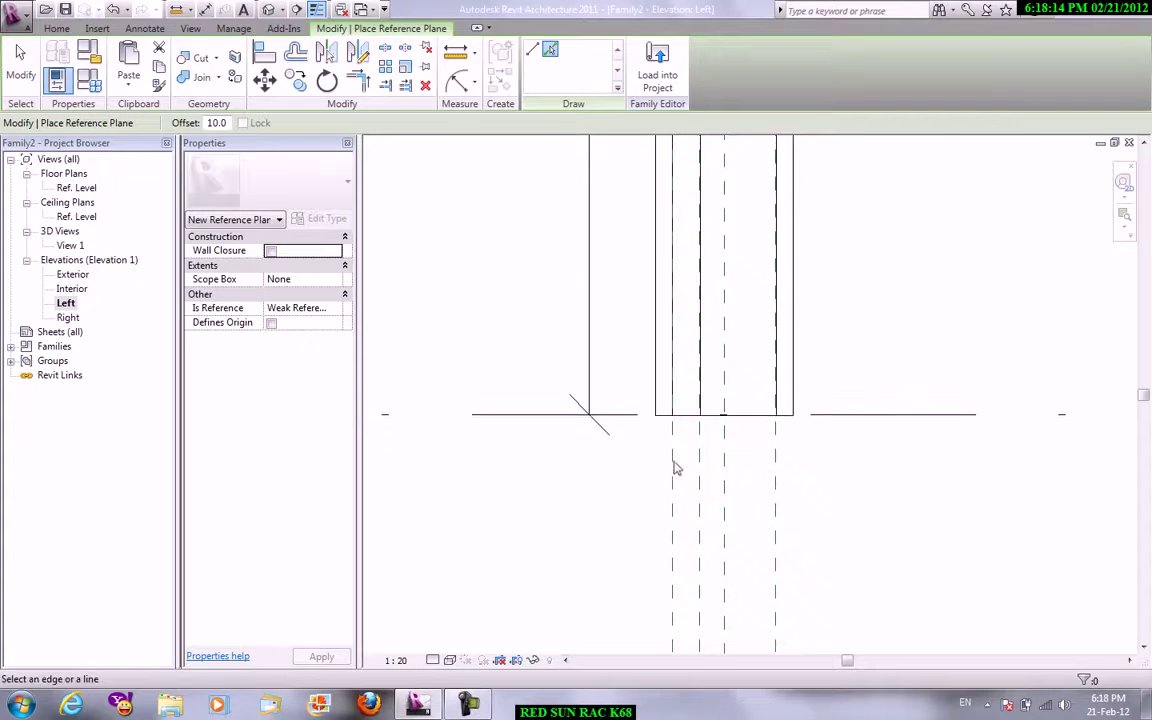
{"action": "left_click", "coordinate": [694, 482]}
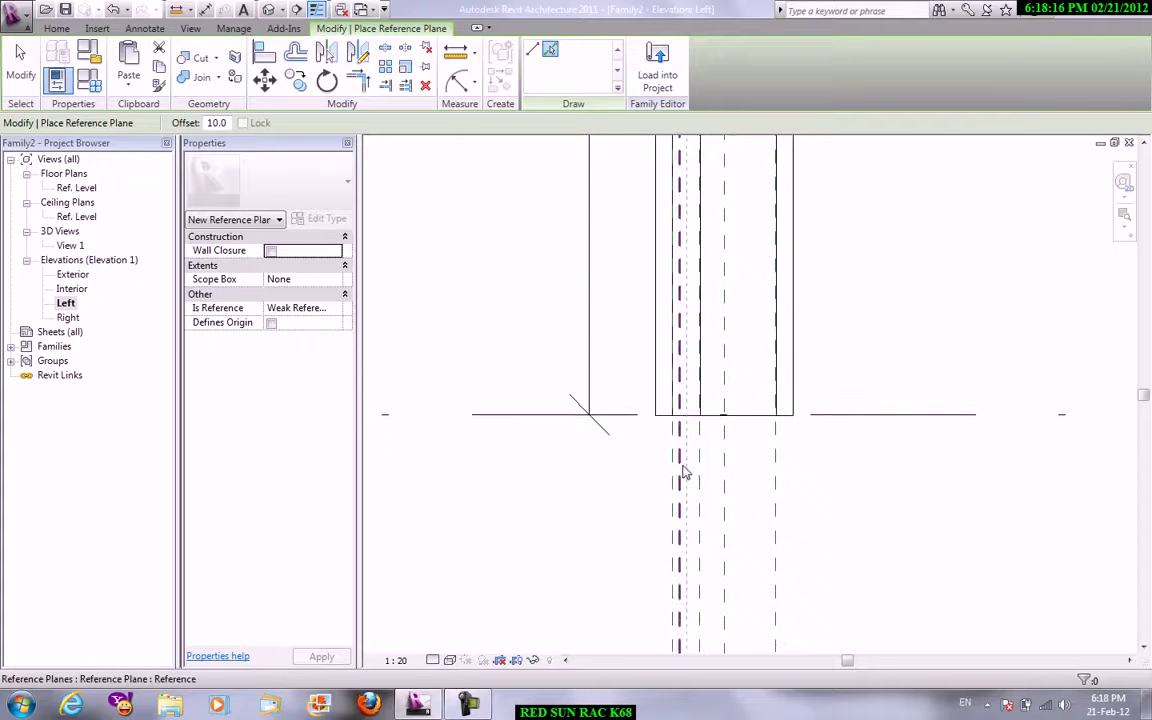
{"action": "right_click", "coordinate": [907, 313]}
{"action": "left_click", "coordinate": [950, 322]}
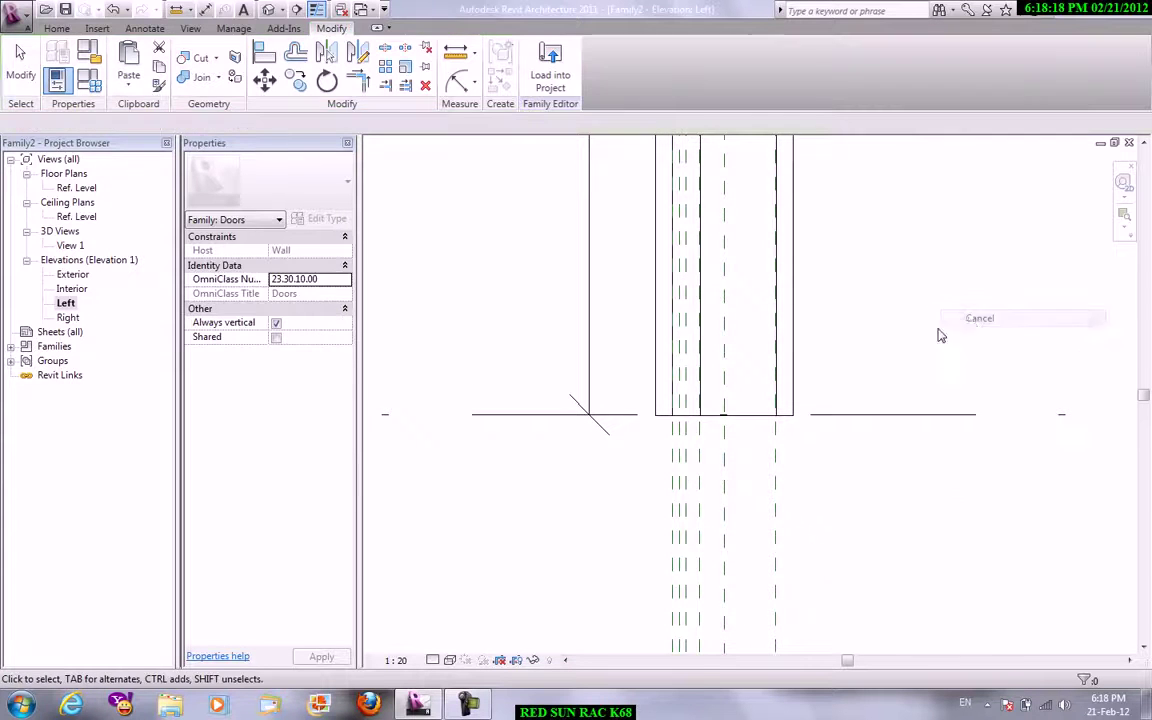
Align the slot extrusion's left face to the first offset reference plane.
{"action": "scroll", "coordinate": [940, 330], "scroll_direction": "down", "scroll_amount": 2}
{"action": "middle_click_drag", "start_coordinate": [940, 329], "coordinate": [818, 446]}
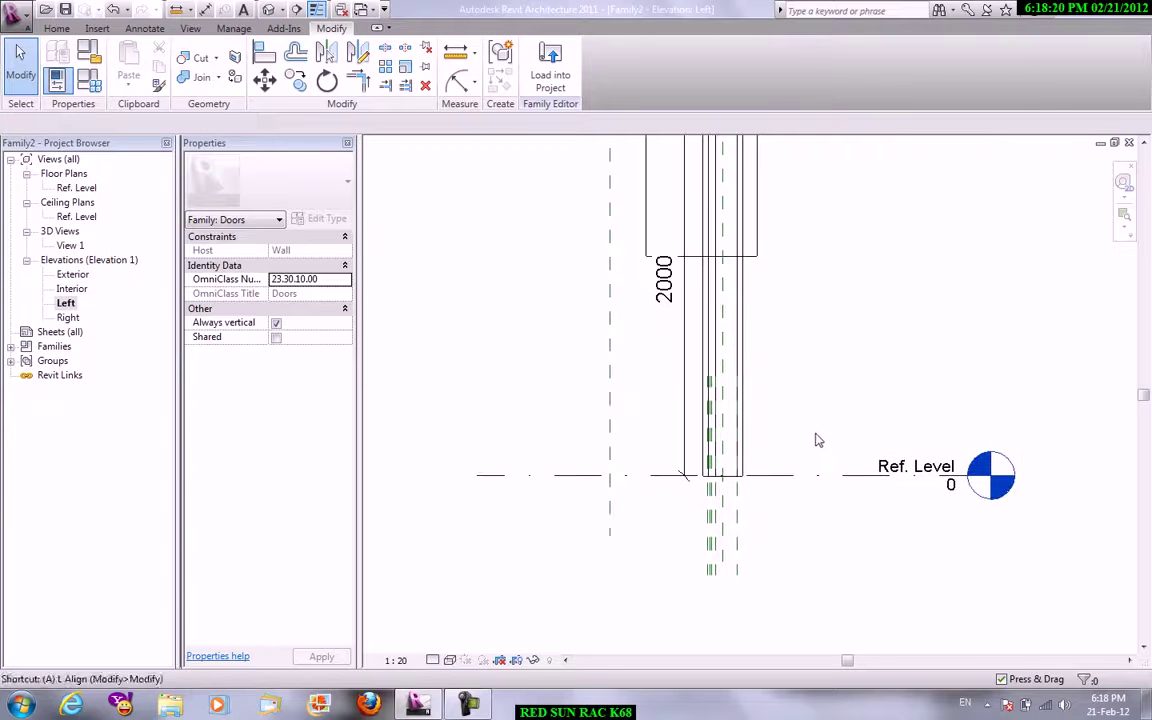
{"action": "key", "text": "l"}
{"action": "scroll", "coordinate": [710, 530], "scroll_direction": "up", "scroll_amount": 2}
{"action": "scroll", "coordinate": [690, 500], "scroll_direction": "up", "scroll_amount": 1}
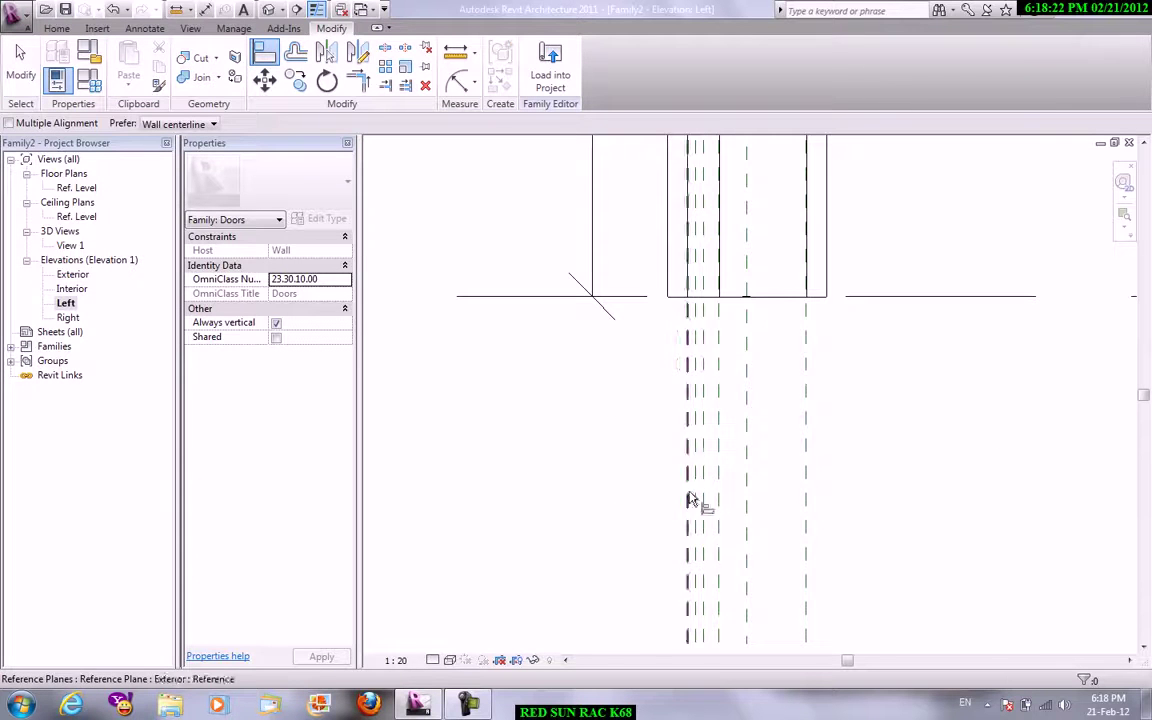
{"action": "scroll", "coordinate": [712, 470], "scroll_direction": "down", "scroll_amount": 2}
{"action": "middle_click_drag", "start_coordinate": [676, 213], "coordinate": [750, 620]}
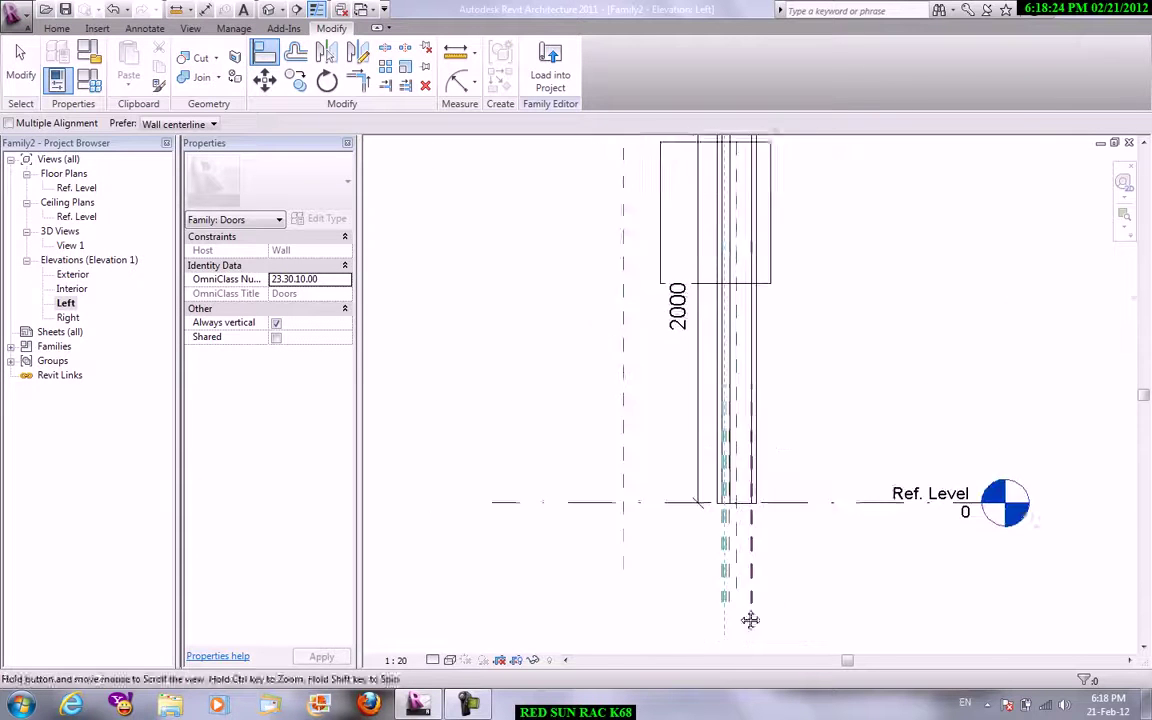
{"action": "middle_click_drag", "start_coordinate": [663, 273], "coordinate": [655, 378]}
{"action": "left_click", "coordinate": [651, 355]}
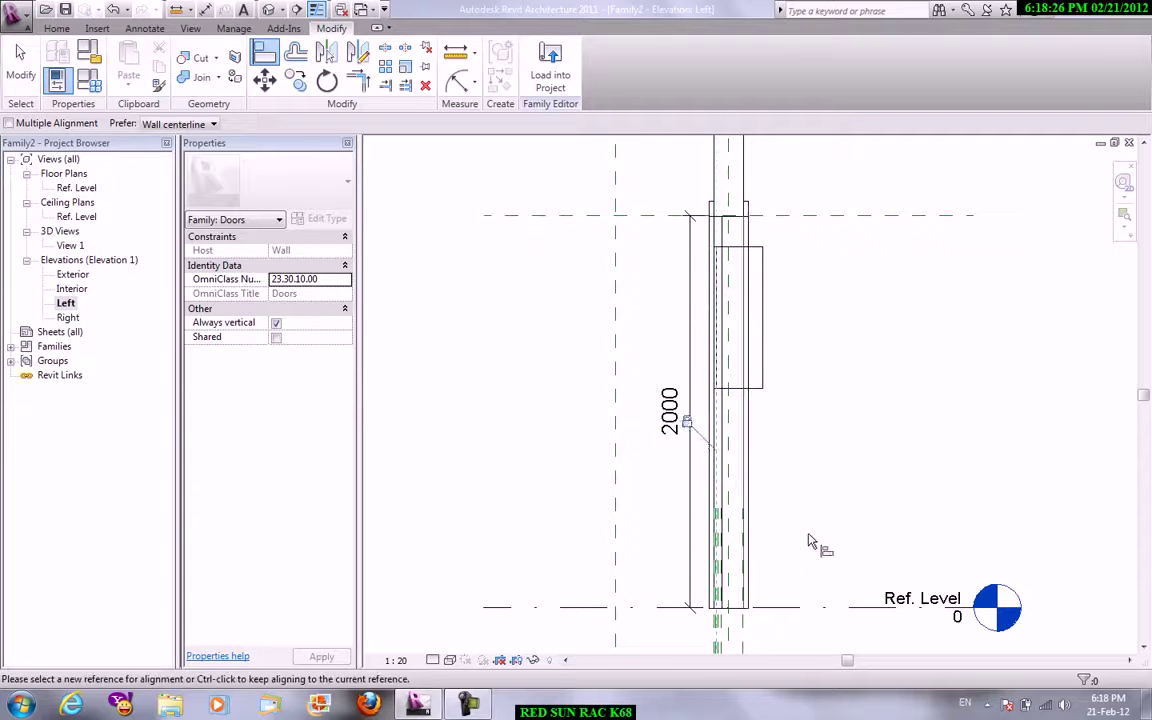
Align the extrusion's right face to the second offset plane, making it a thin pane.
{"action": "middle_click_drag", "start_coordinate": [812, 542], "coordinate": [840, 329]}
{"action": "scroll", "coordinate": [800, 340], "scroll_direction": "up", "scroll_amount": 2}
{"action": "scroll", "coordinate": [684, 330], "scroll_direction": "up", "scroll_amount": 2}
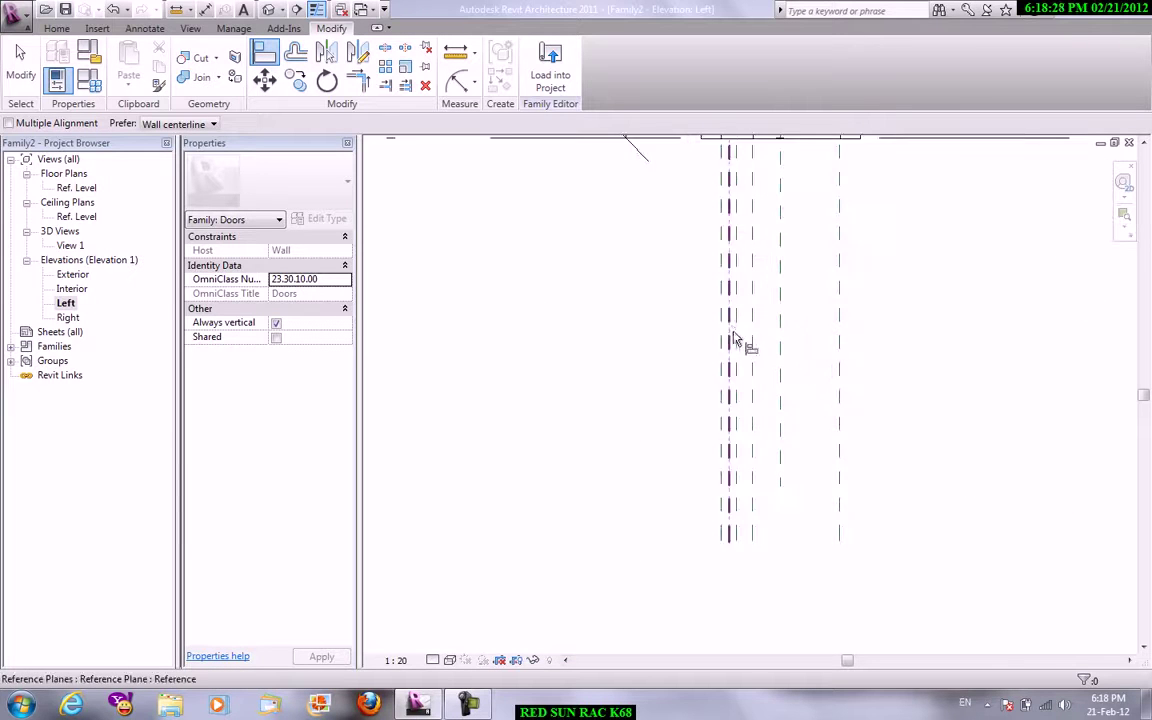
{"action": "scroll", "coordinate": [850, 370], "scroll_direction": "down", "scroll_amount": 3}
{"action": "middle_click_drag", "start_coordinate": [897, 398], "coordinate": [747, 710]}
{"action": "scroll", "coordinate": [737, 290], "scroll_direction": "down", "scroll_amount": 1}
{"action": "left_click", "coordinate": [735, 290]}
{"action": "right_click", "coordinate": [803, 342]}
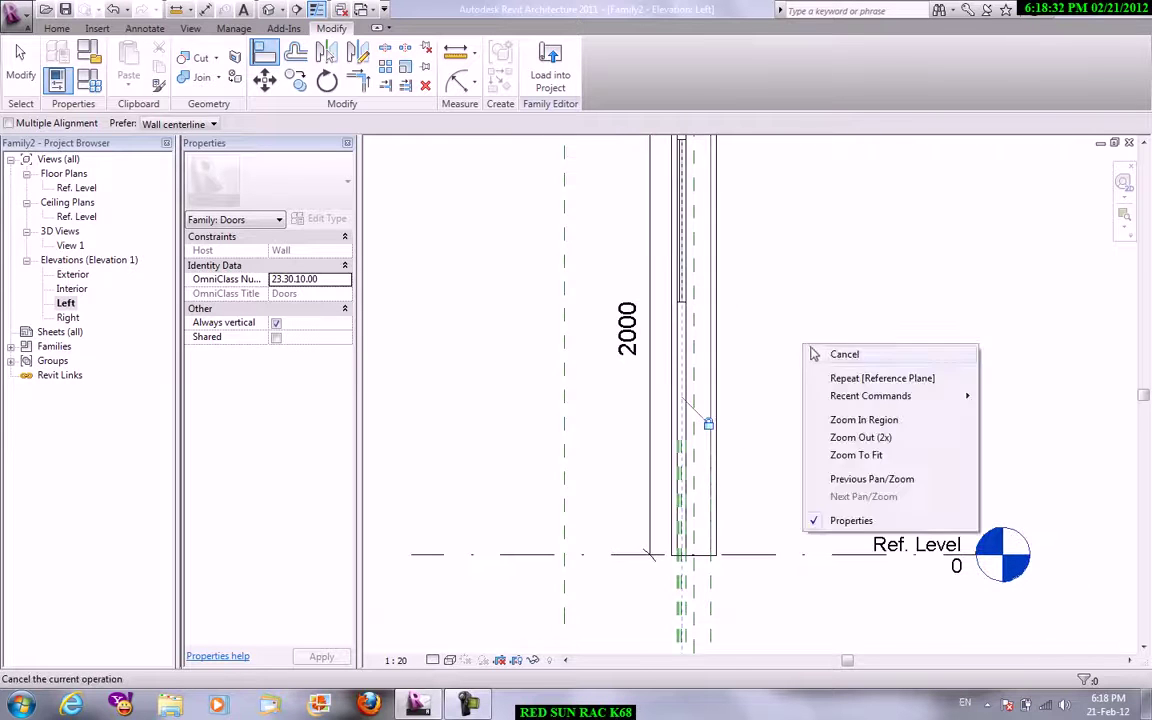
{"action": "left_click", "coordinate": [843, 353]}
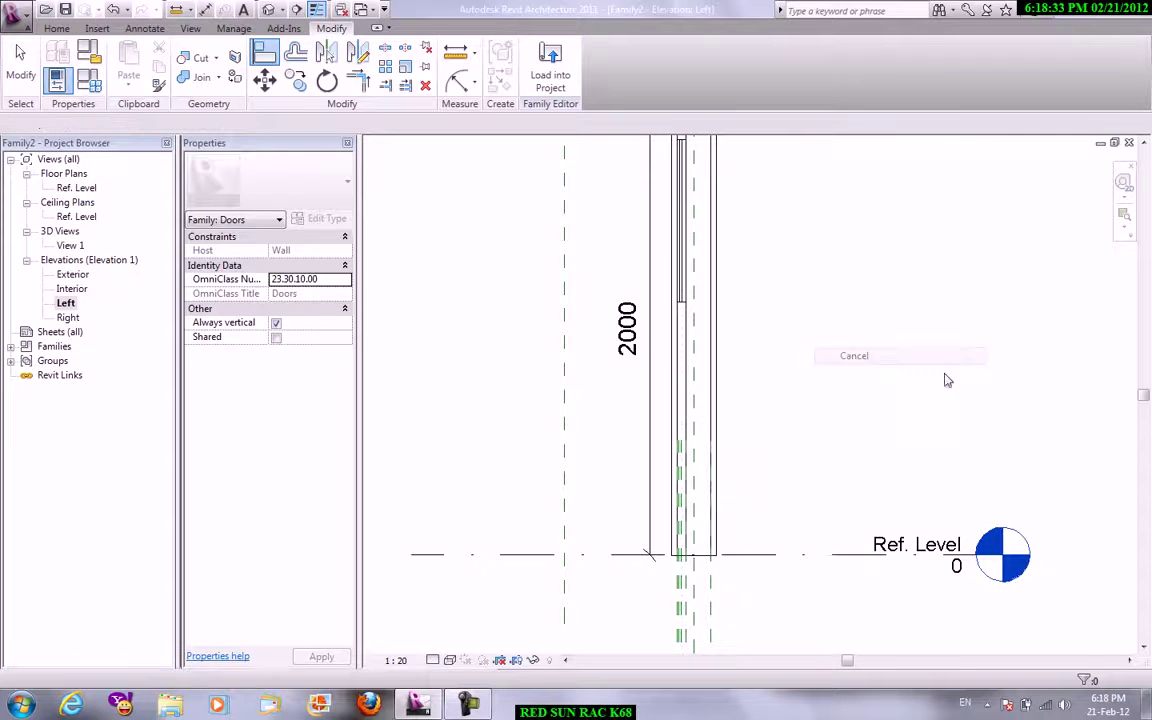
{"action": "left_click", "coordinate": [185, 29]}
Show the door in the default 3D view, turned to face its front.
{"action": "left_click", "coordinate": [148, 92]}
{"action": "scroll", "coordinate": [856, 465], "scroll_direction": "up", "scroll_amount": 2}
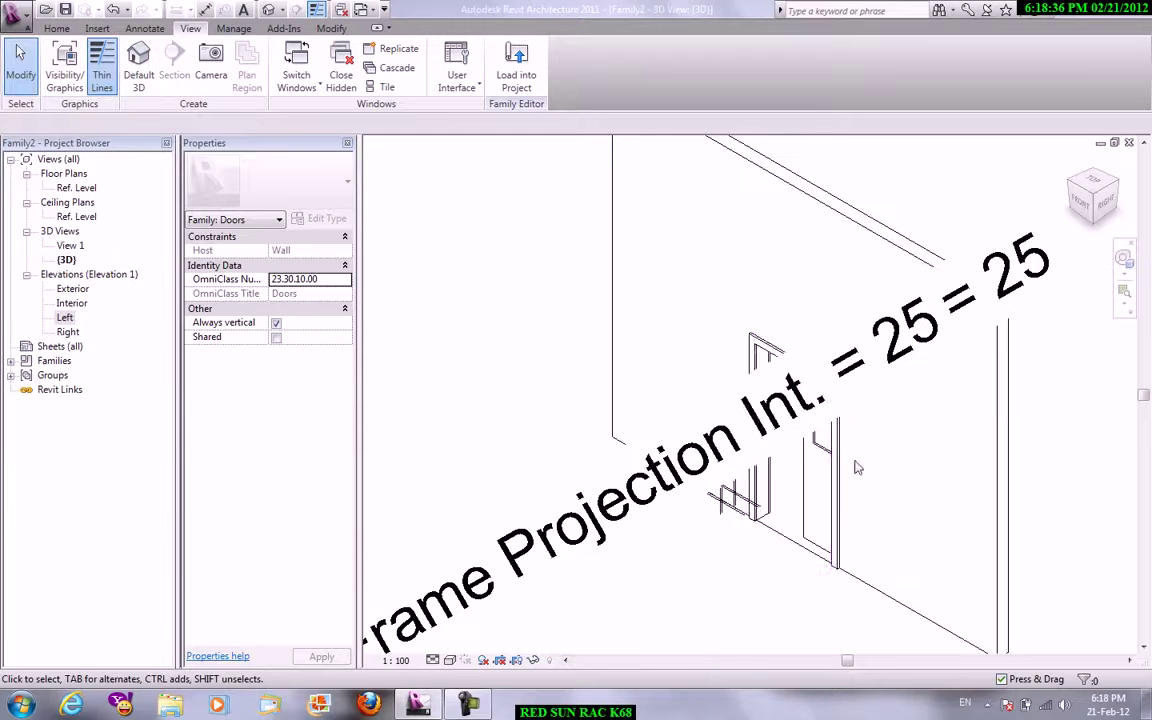
{"action": "scroll", "coordinate": [735, 398], "scroll_direction": "up", "scroll_amount": 2}
{"action": "left_click", "coordinate": [838, 568]}
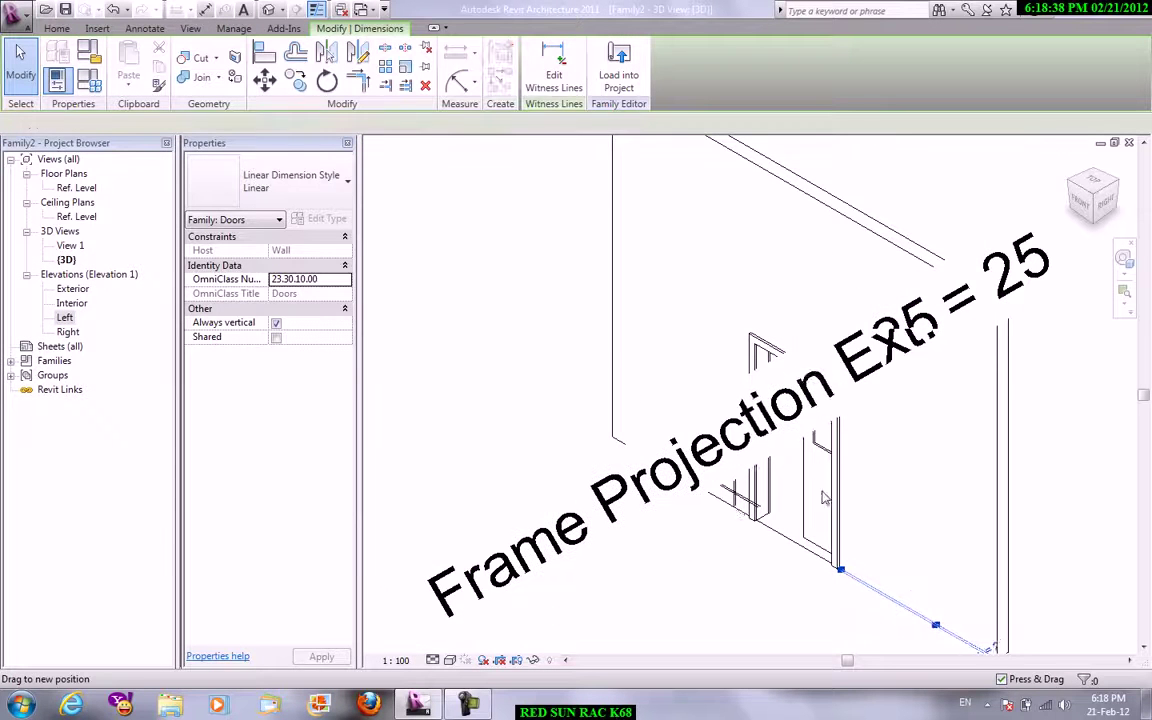
{"action": "left_click", "coordinate": [584, 476]}
{"action": "mouse_move", "coordinate": [584, 476]}
{"action": "middle_mouse_down"}
{"action": "mouse_move", "coordinate": [620, 527]}
{"action": "mouse_move", "coordinate": [749, 471]}
{"action": "middle_mouse_up"}
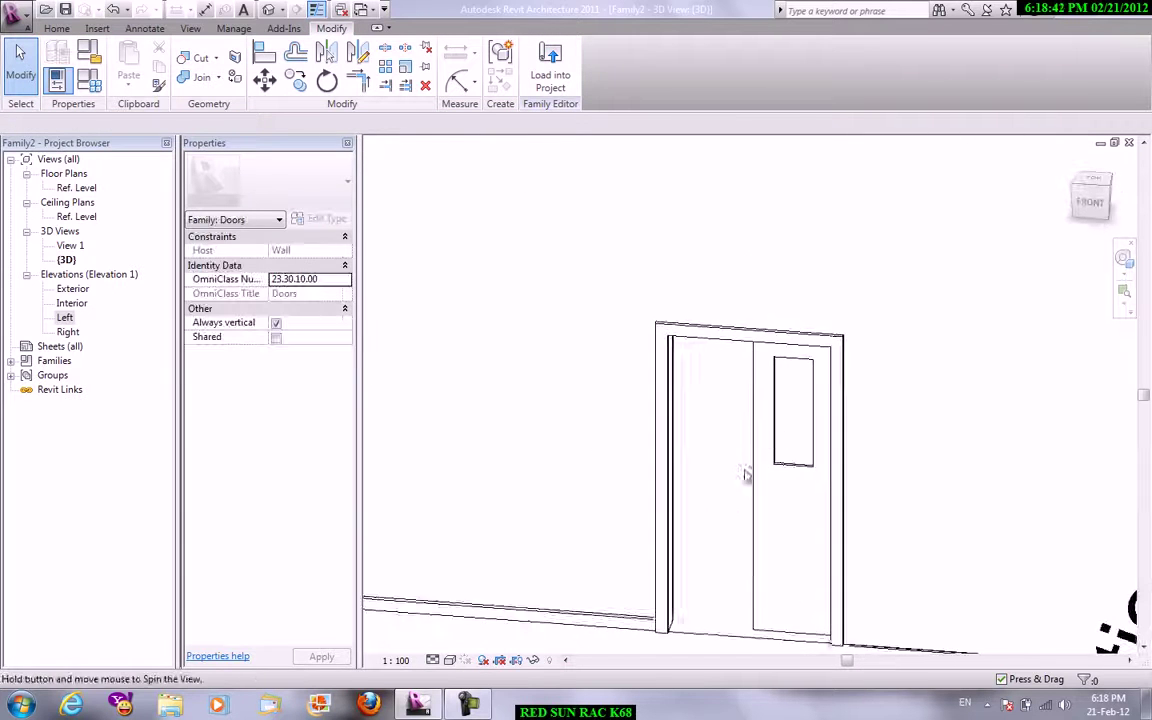
Give the vision-pane extrusion the Glass material and load the family into the project.
{"action": "left_click", "coordinate": [787, 368]}
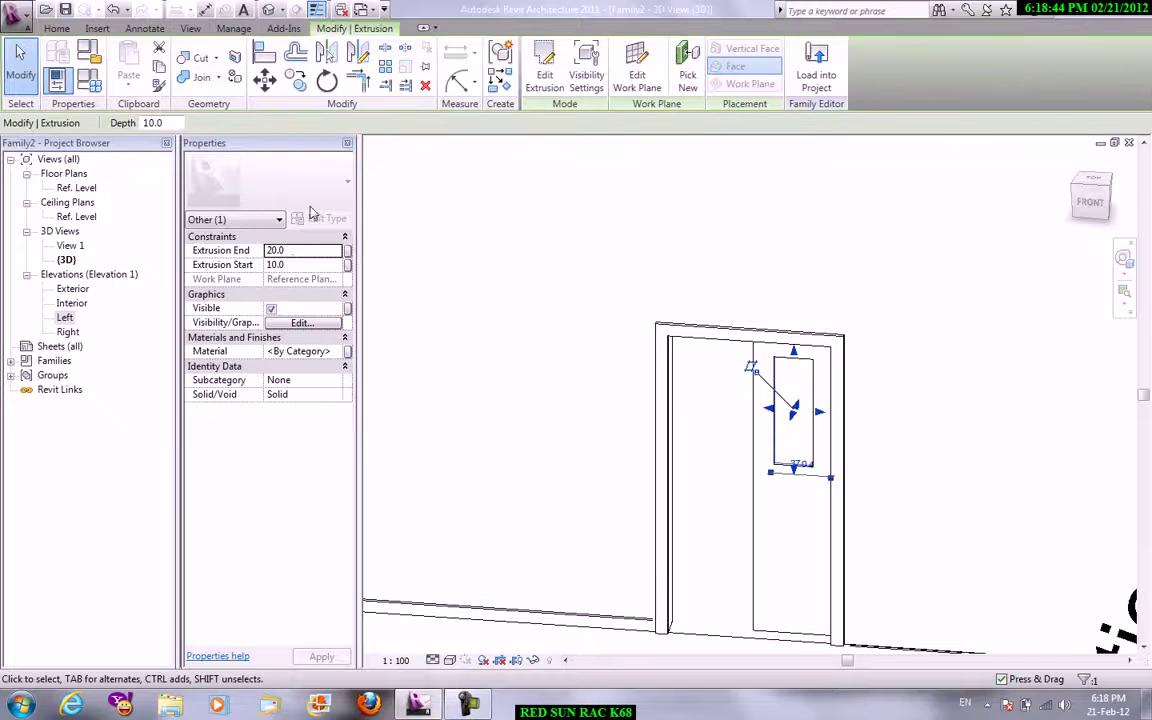
{"action": "left_click", "coordinate": [325, 351]}
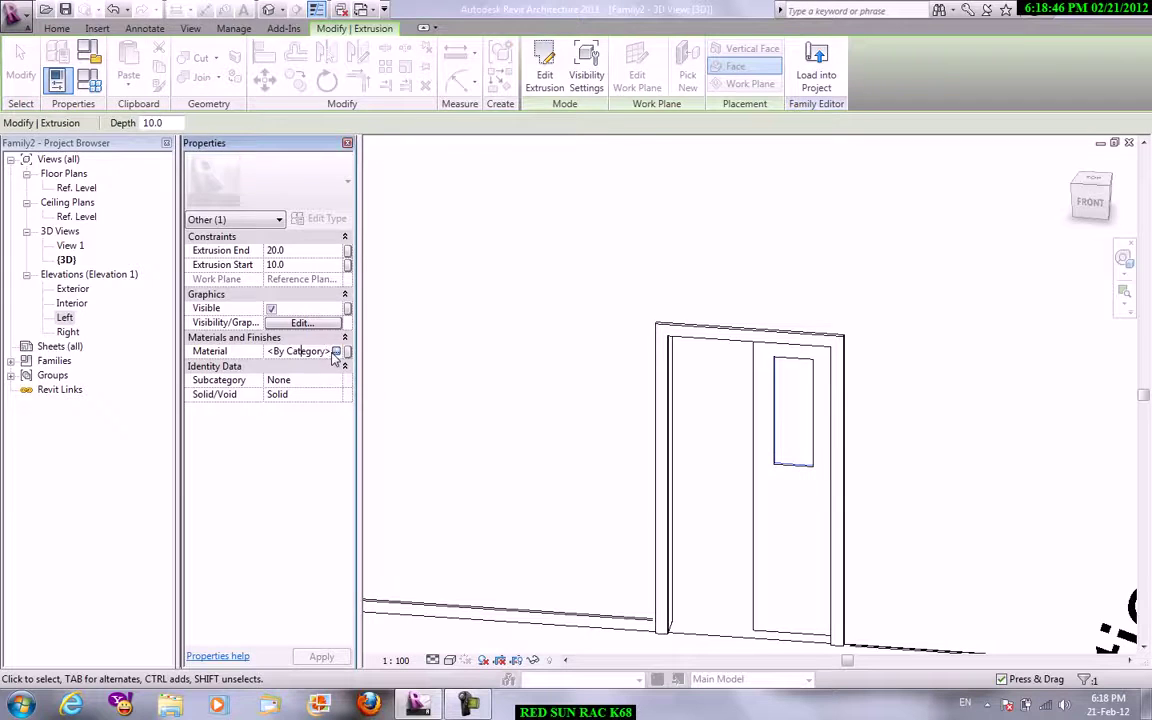
{"action": "left_click", "coordinate": [335, 352]}
{"action": "left_click", "coordinate": [60, 170]}
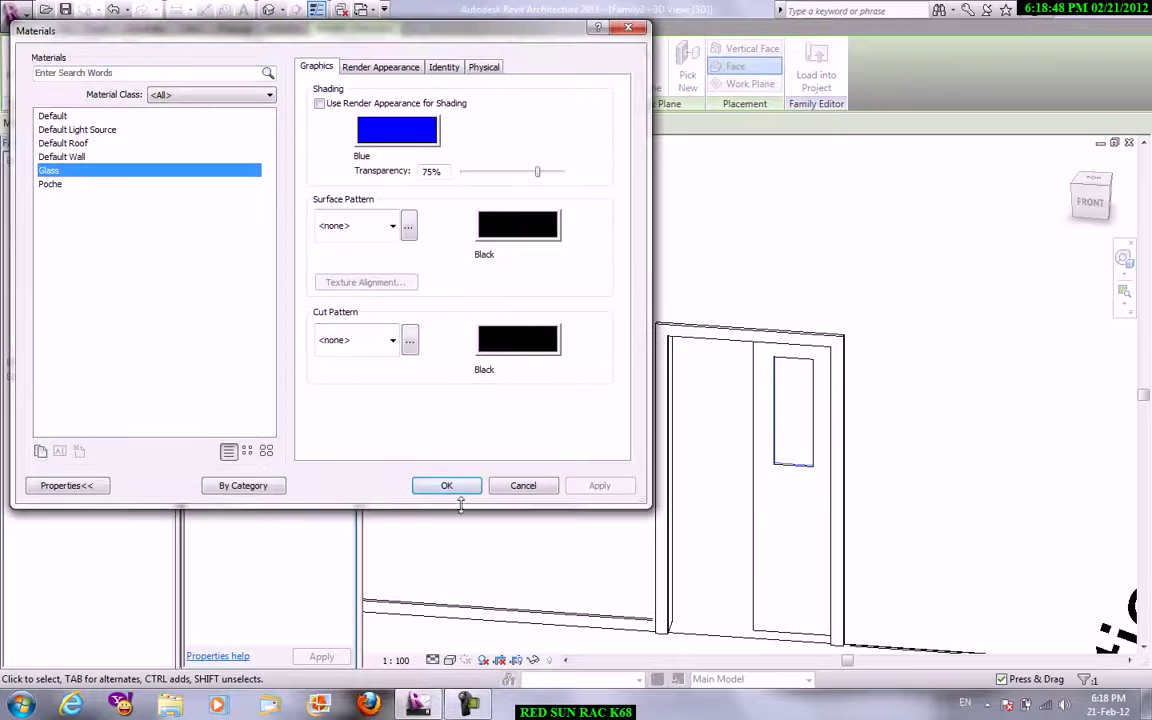
{"action": "left_click", "coordinate": [470, 487]}
{"action": "left_click", "coordinate": [823, 159]}
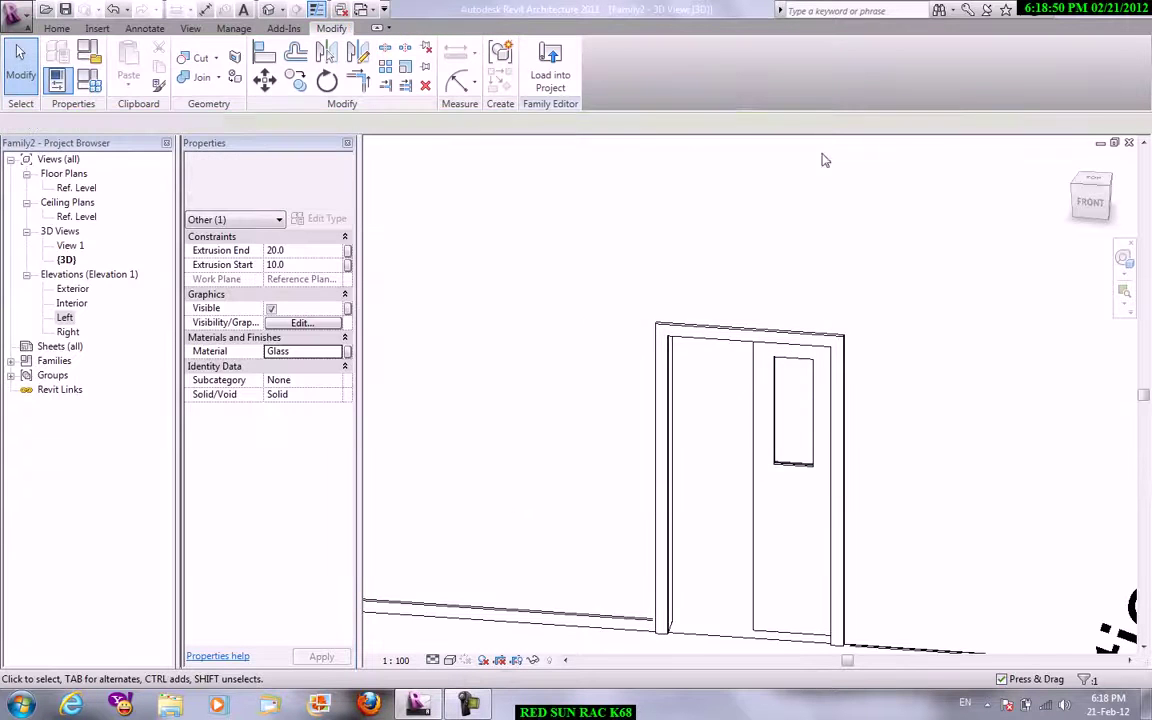
{"action": "left_click", "coordinate": [566, 72]}
Load Family2 into Project1, placing it in the Level 1 wall.
{"action": "left_click", "coordinate": [547, 477]}
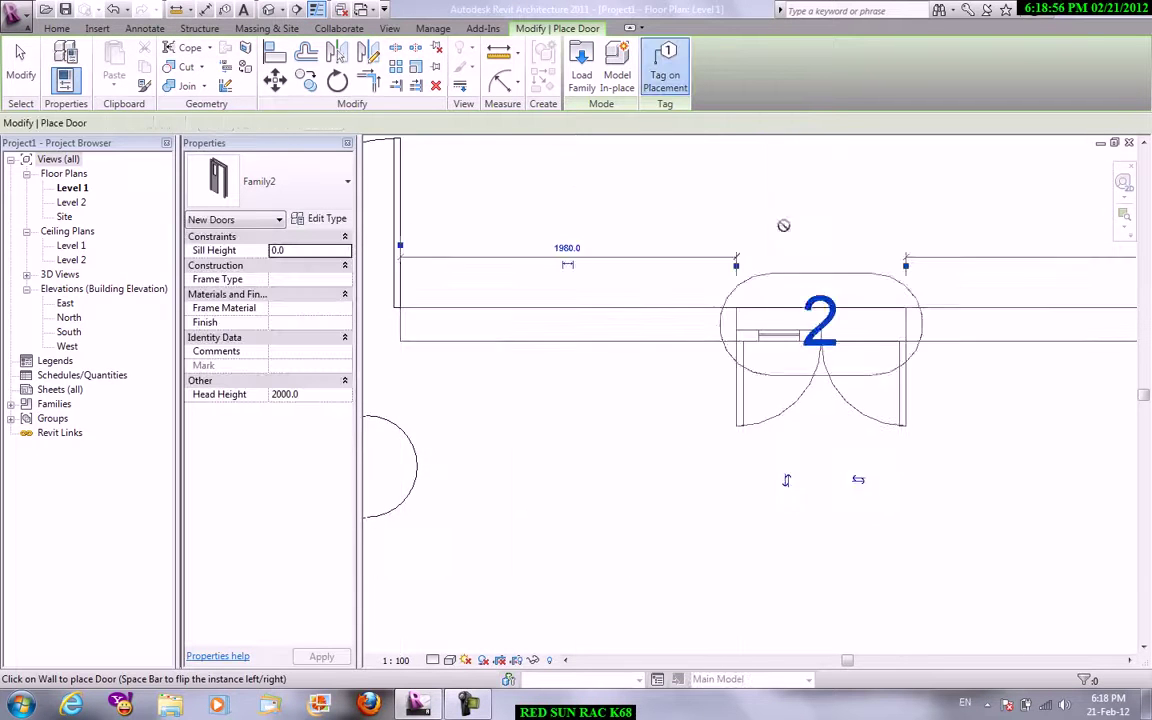
{"action": "right_click", "coordinate": [782, 222]}
{"action": "left_click", "coordinate": [810, 230]}
{"action": "right_click", "coordinate": [810, 226]}
{"action": "left_click", "coordinate": [840, 232]}
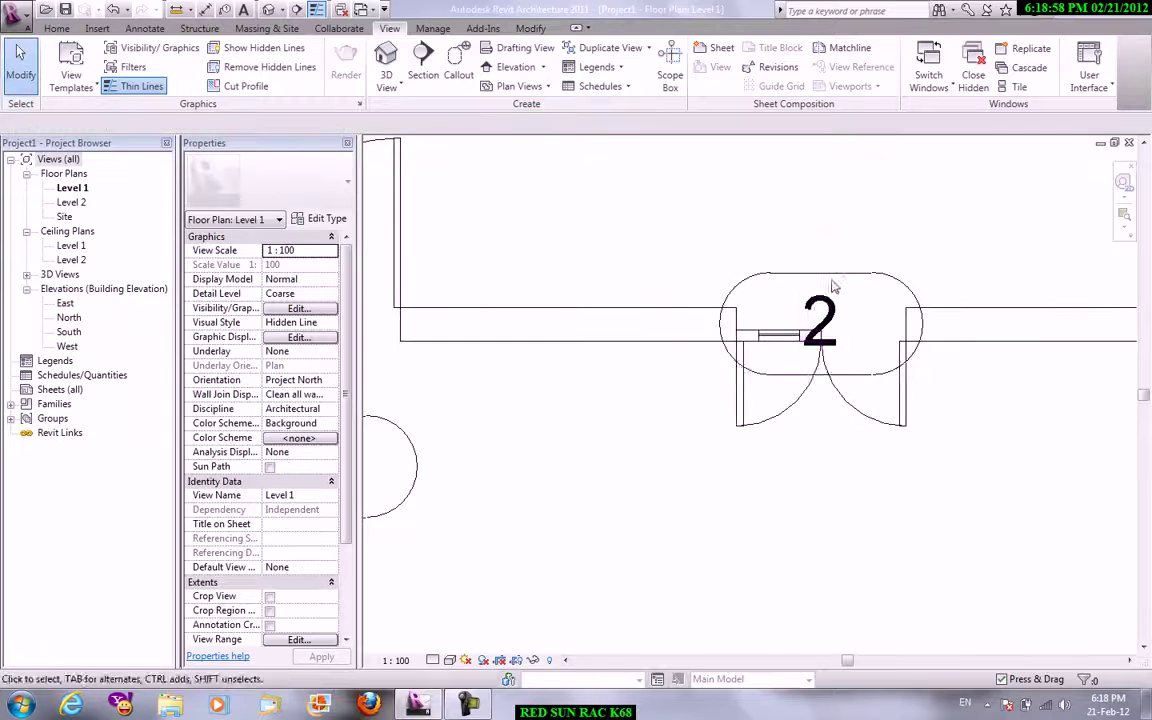
Move the door tag above the wall, then open the placed door's family for editing.
{"action": "left_click_drag", "start_coordinate": [822, 290], "coordinate": [810, 200]}
{"action": "scroll", "coordinate": [810, 237], "scroll_direction": "up", "scroll_amount": 2}
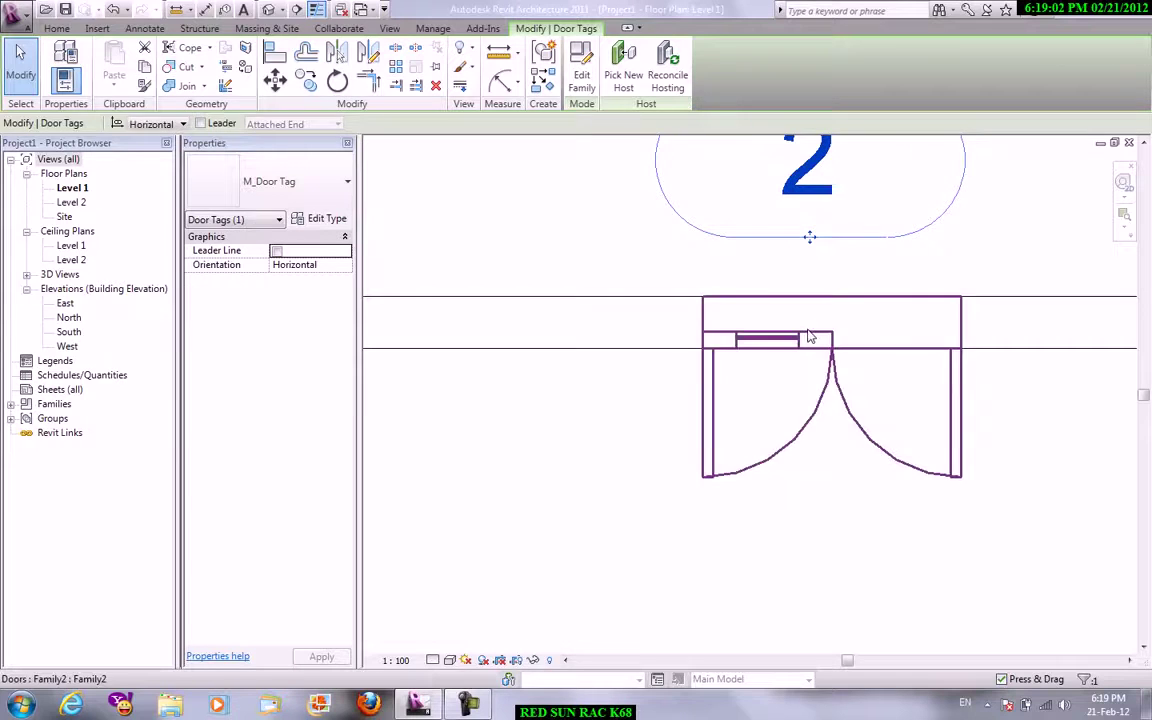
{"action": "left_click", "coordinate": [800, 326]}
{"action": "left_click", "coordinate": [580, 82]}
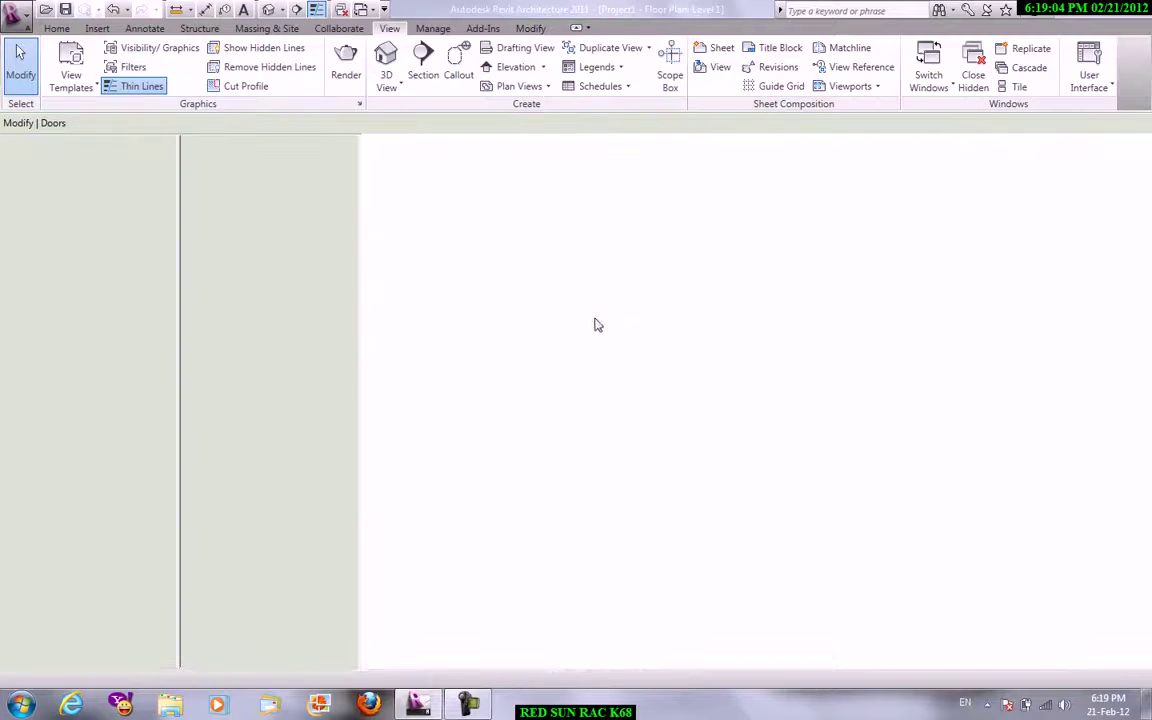
Adjust the Visibility Settings of the door's panel extrusion and void extrusion.
{"action": "left_click", "coordinate": [760, 412]}
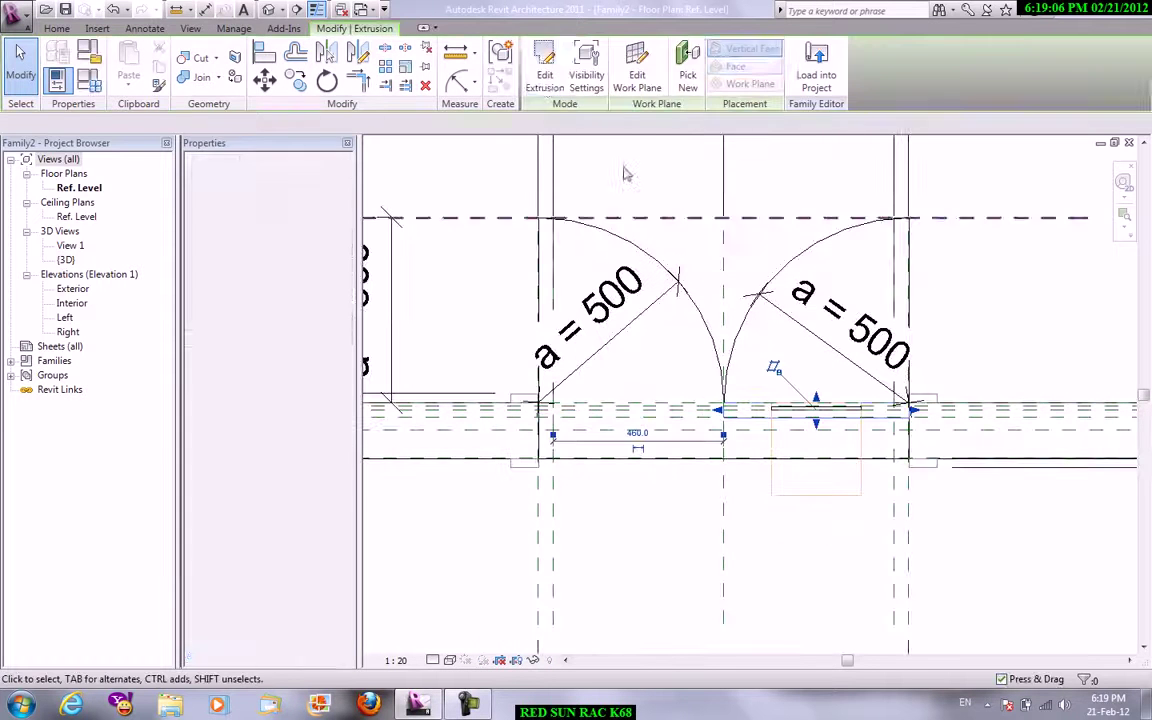
{"action": "left_click", "coordinate": [545, 80]}
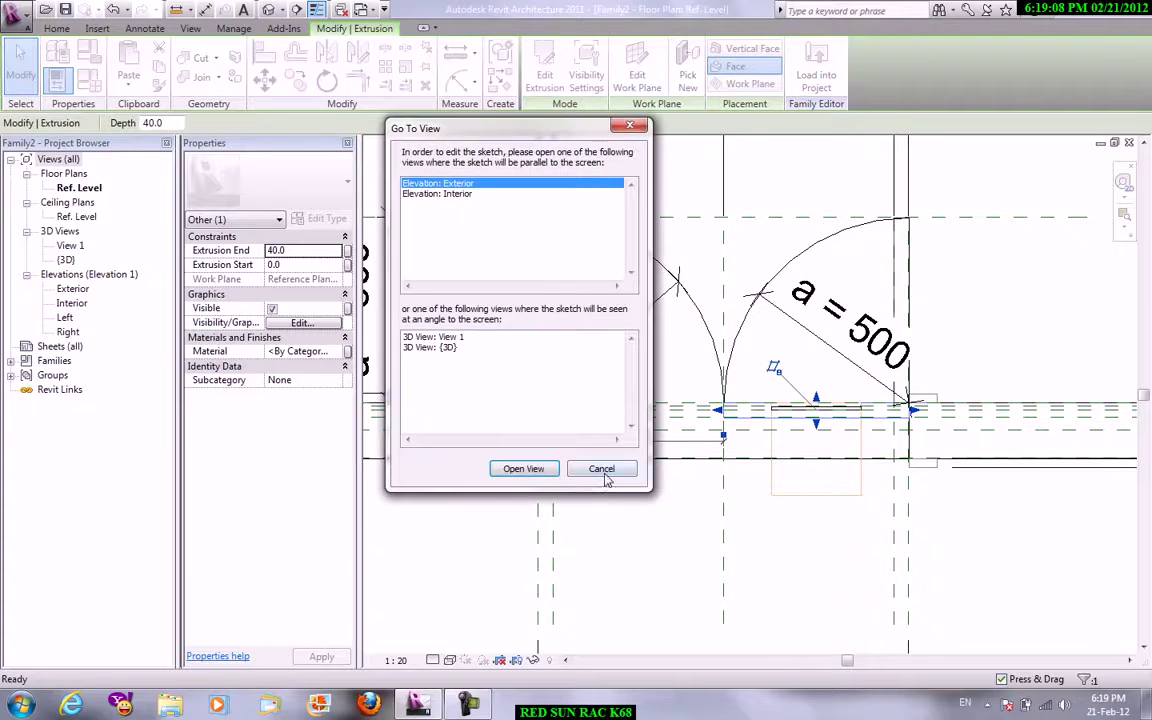
{"action": "left_click", "coordinate": [605, 479]}
{"action": "left_click", "coordinate": [586, 75]}
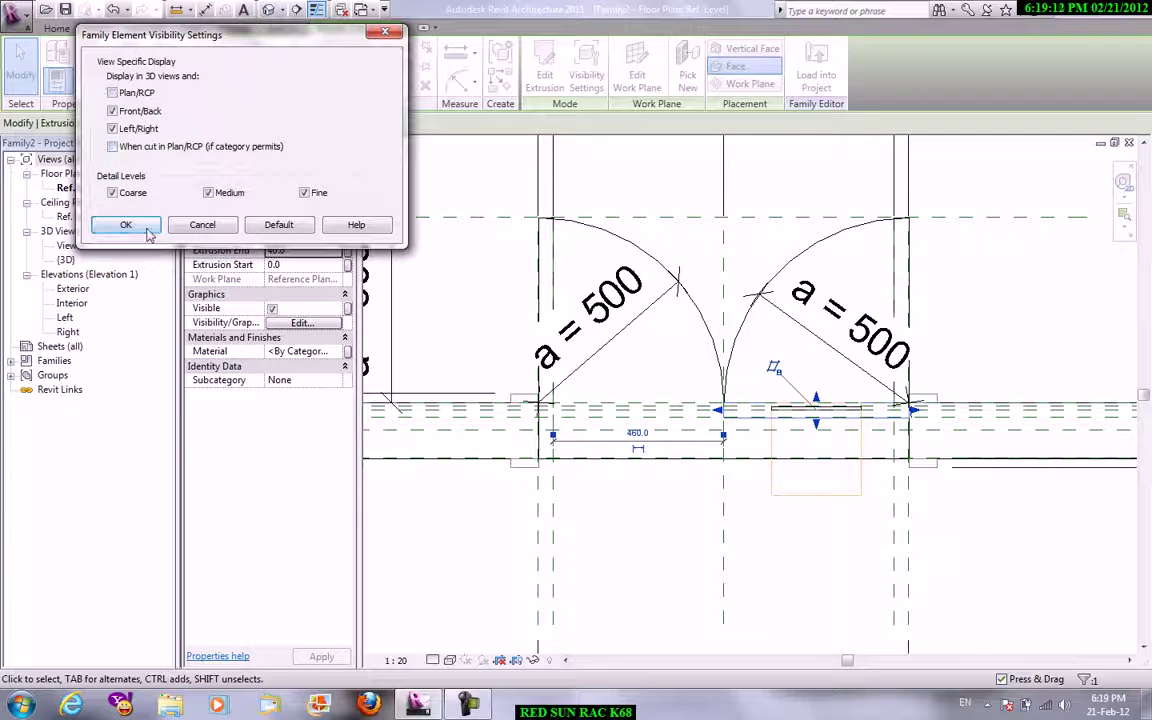
{"action": "left_click", "coordinate": [126, 225]}
{"action": "left_click", "coordinate": [858, 455]}
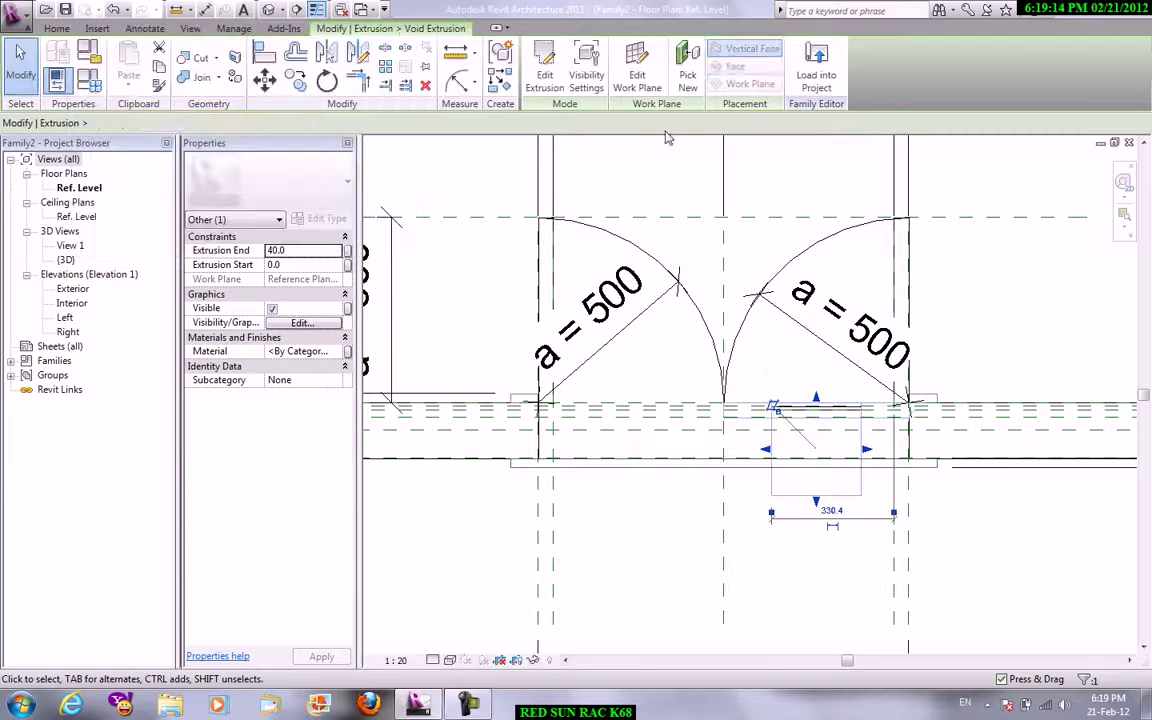
{"action": "left_click", "coordinate": [586, 75]}
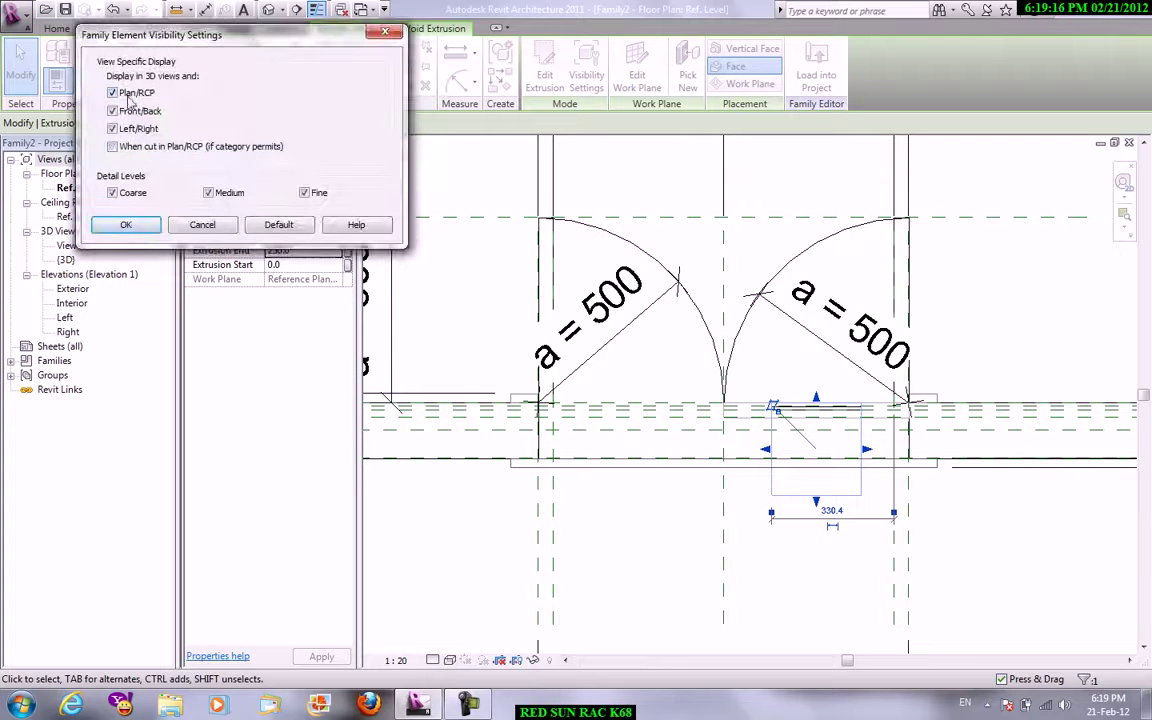
{"action": "left_click", "coordinate": [128, 226]}
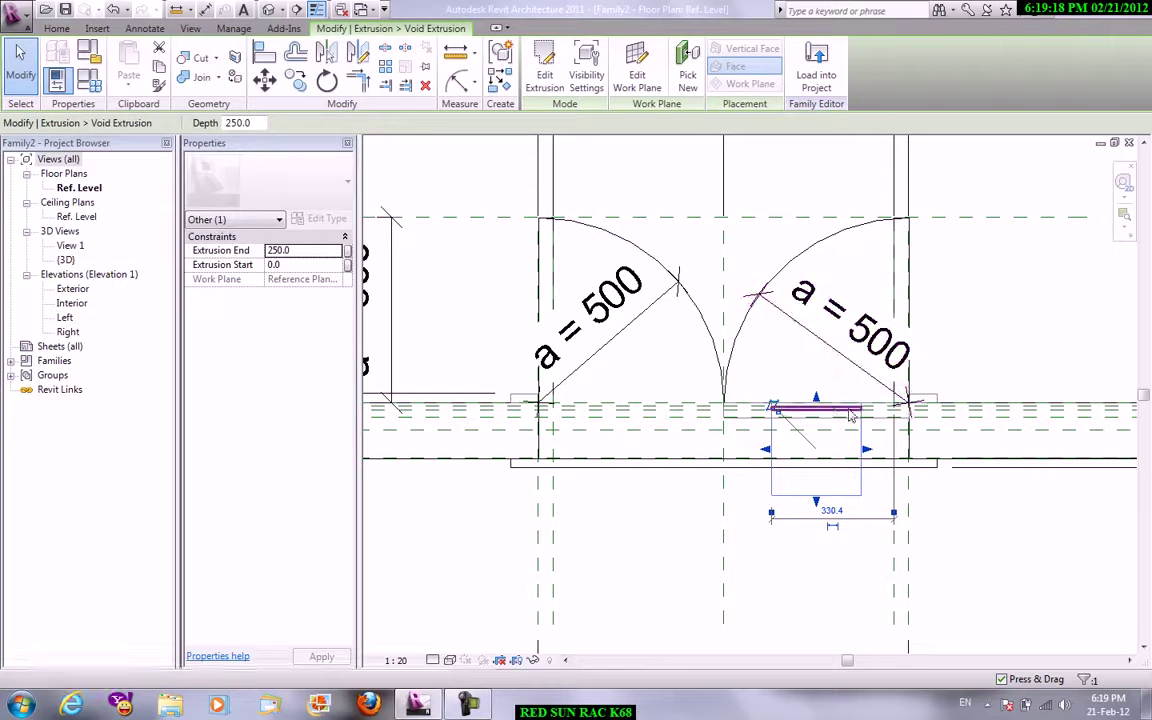
{"action": "left_click", "coordinate": [817, 386]}
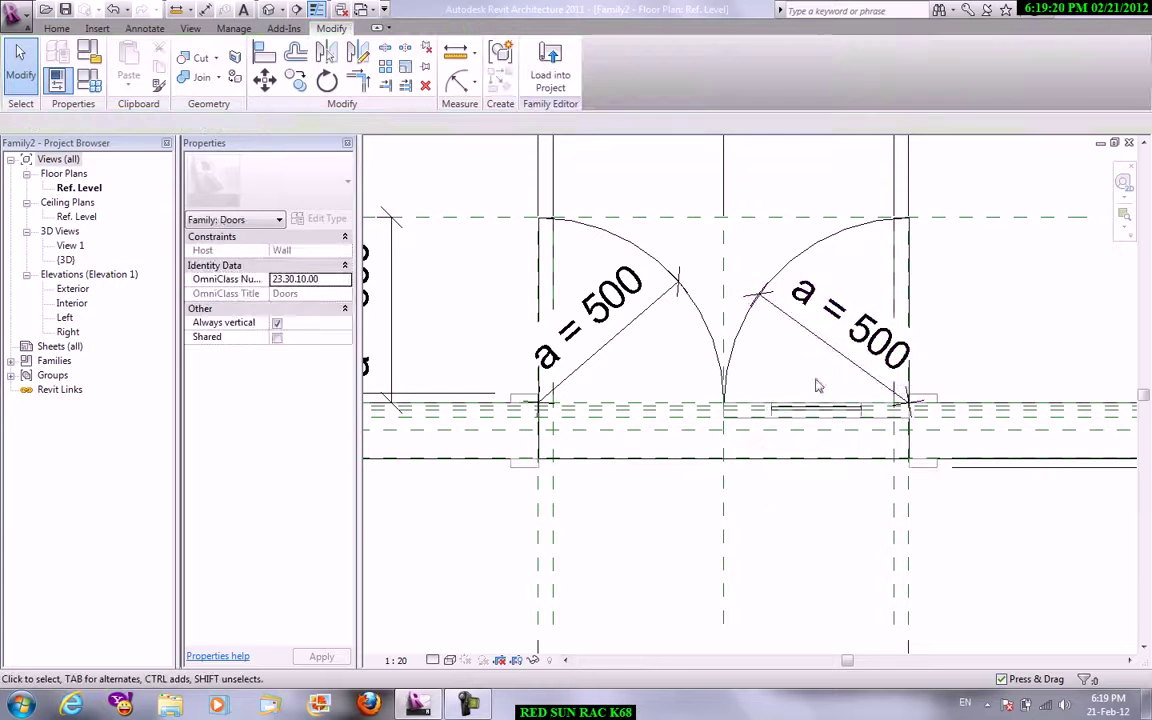
Hide the glass extrusion in Plan/RCP, then load Family2 into the project.
{"action": "left_click", "coordinate": [810, 416]}
{"action": "left_click", "coordinate": [586, 75]}
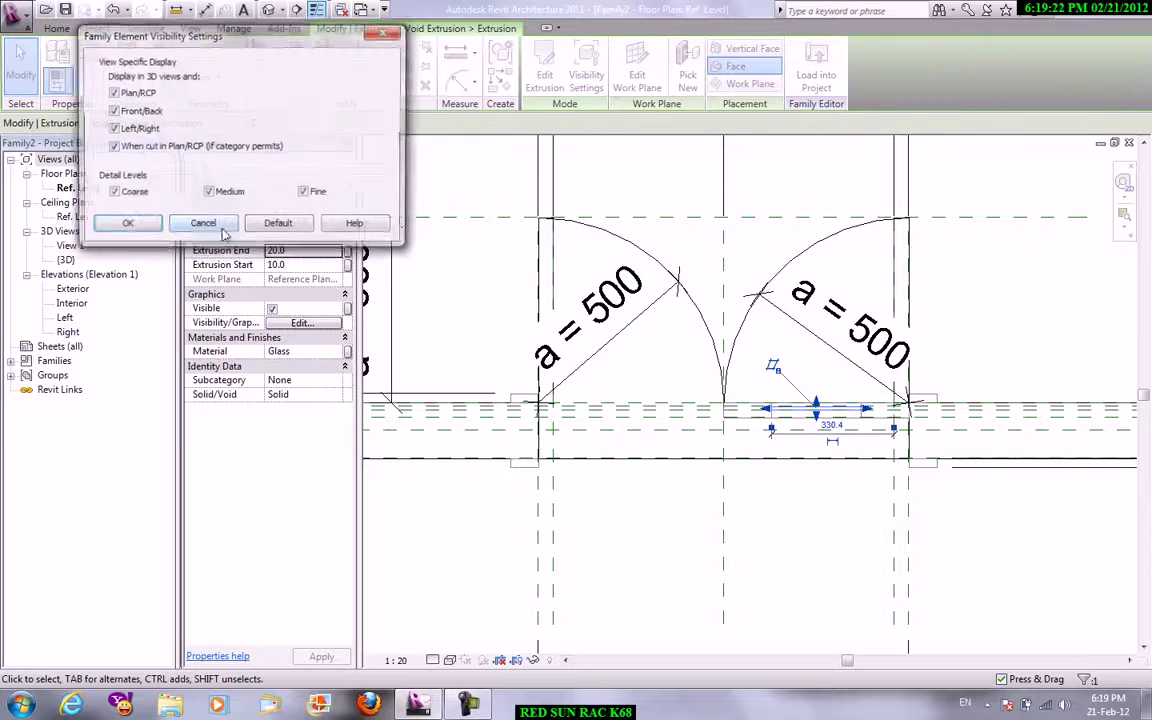
{"action": "left_click", "coordinate": [128, 222]}
{"action": "left_click", "coordinate": [700, 245]}
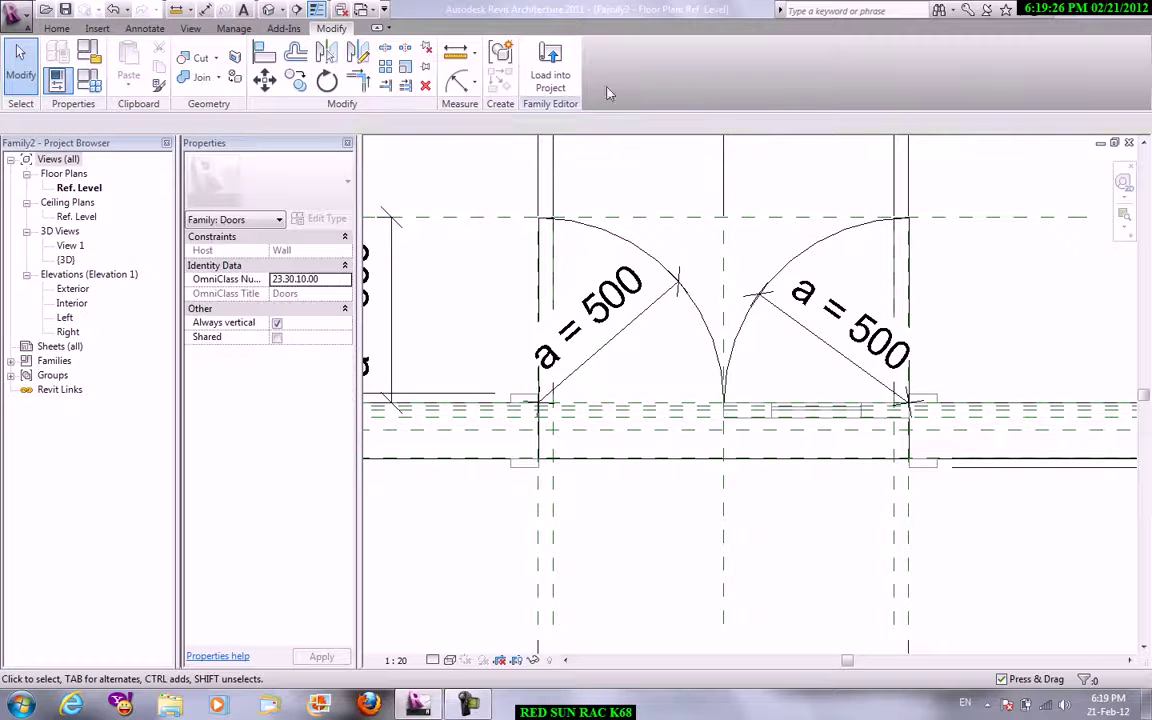
{"action": "left_click", "coordinate": [551, 80]}
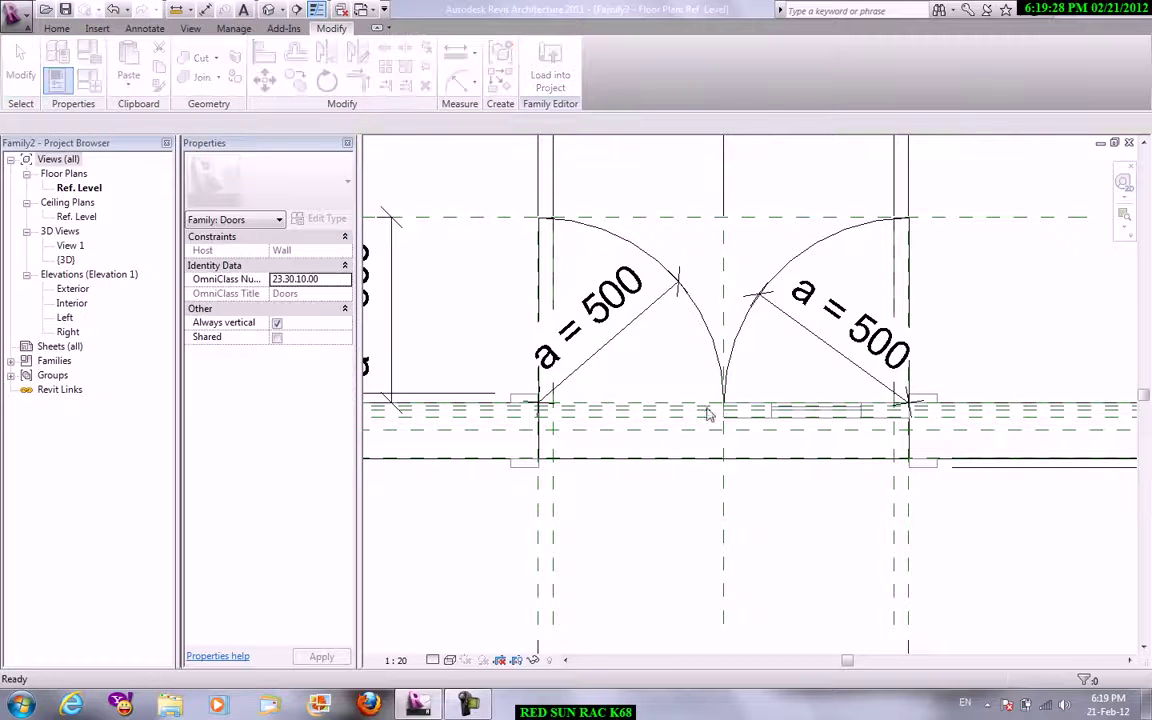
{"action": "left_click", "coordinate": [538, 473]}
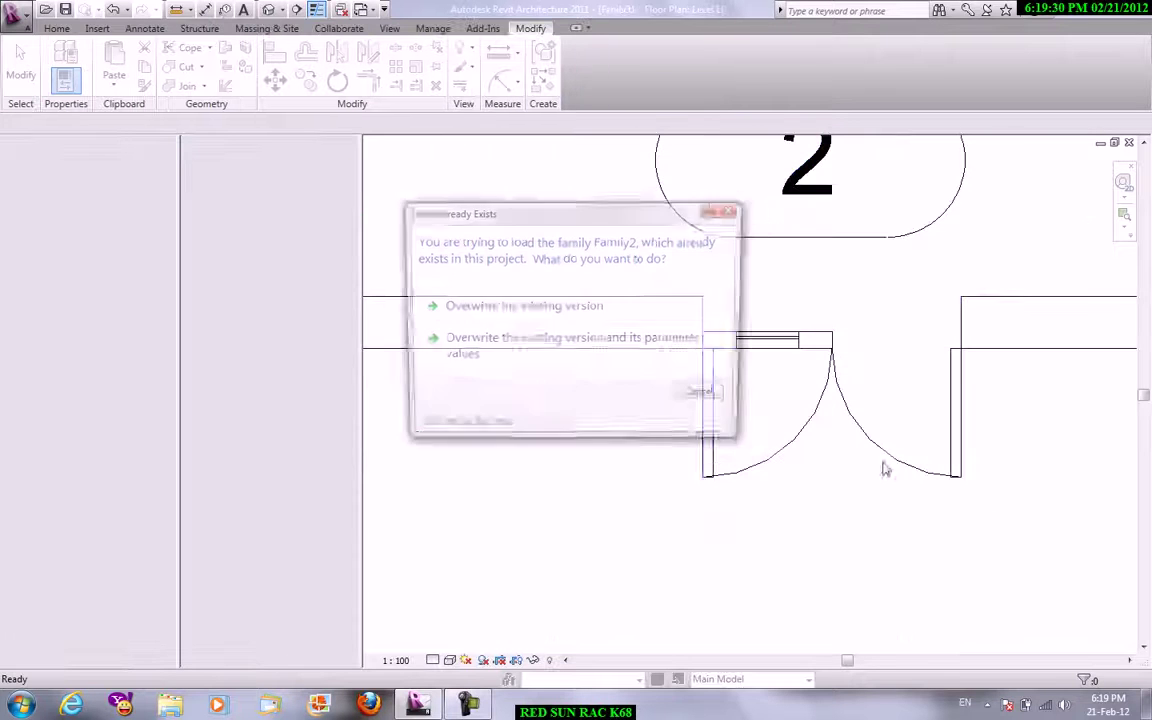
Overwrite the existing Family2 version and switch to the Default 3D View.
{"action": "left_click", "coordinate": [550, 348]}
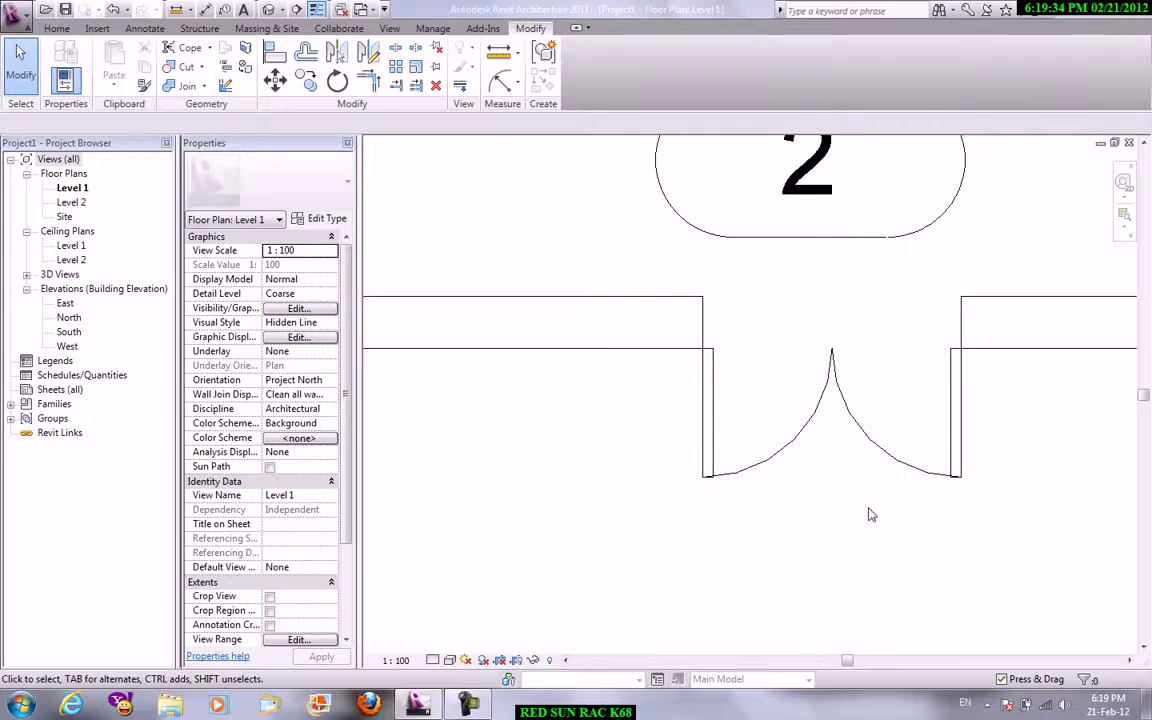
{"action": "scroll", "coordinate": [869, 514], "scroll_direction": "down", "scroll_amount": 3}
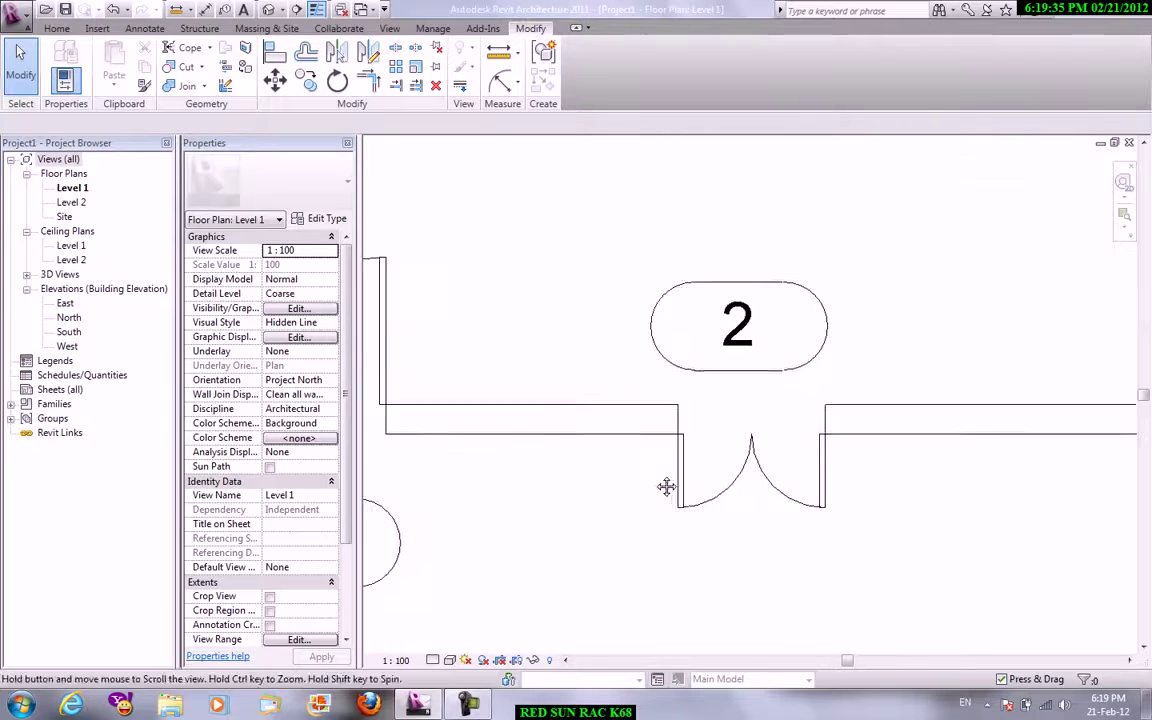
{"action": "left_click", "coordinate": [389, 28]}
{"action": "left_click", "coordinate": [386, 86]}
{"action": "left_click", "coordinate": [392, 112]}
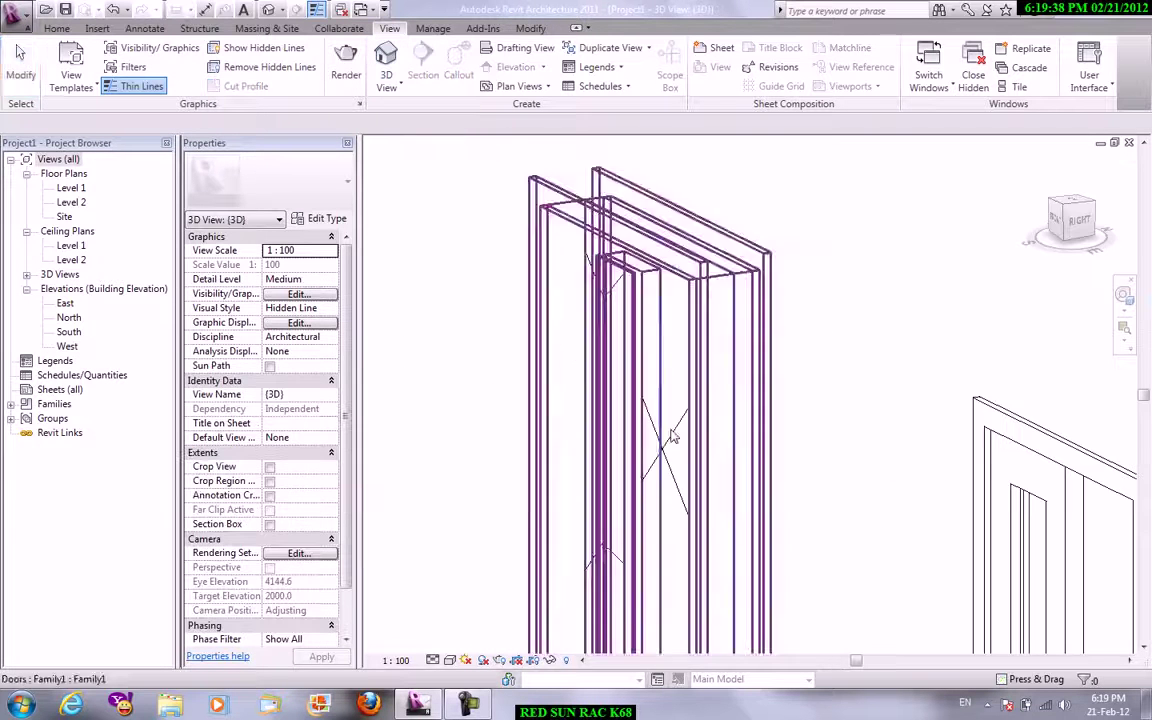
Orbit, pan and zoom to frame the wall with both custom doors.
{"action": "middle_click_drag", "start_coordinate": [672, 437], "coordinate": [612, 373], "text": "shift"}
{"action": "mouse_move", "coordinate": [743, 489]}
{"action": "middle_mouse_down", "text": "shift"}
{"action": "mouse_move", "coordinate": [807, 481]}
{"action": "mouse_move", "coordinate": [954, 540]}
{"action": "middle_mouse_up", "text": "shift"}
{"action": "scroll", "coordinate": [954, 540], "scroll_direction": "down", "scroll_amount": 3}
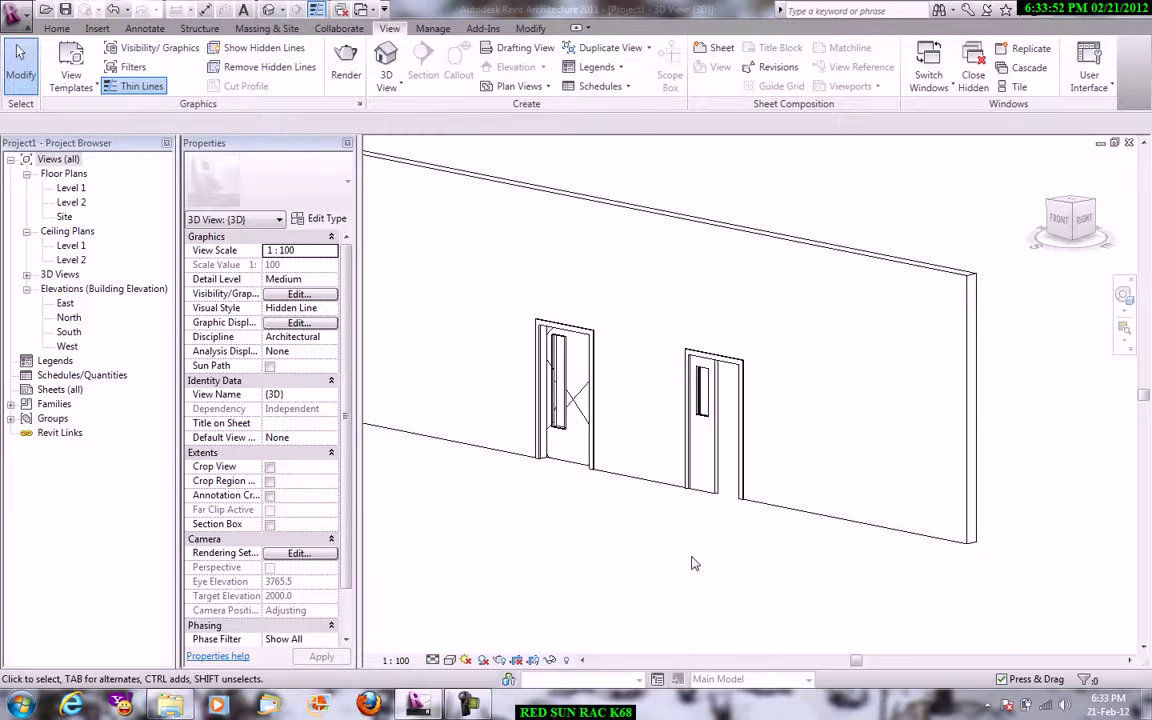
{"action": "scroll", "coordinate": [944, 525], "scroll_direction": "up", "scroll_amount": 3}
{"action": "middle_click_drag", "start_coordinate": [944, 525], "coordinate": [1010, 530]}
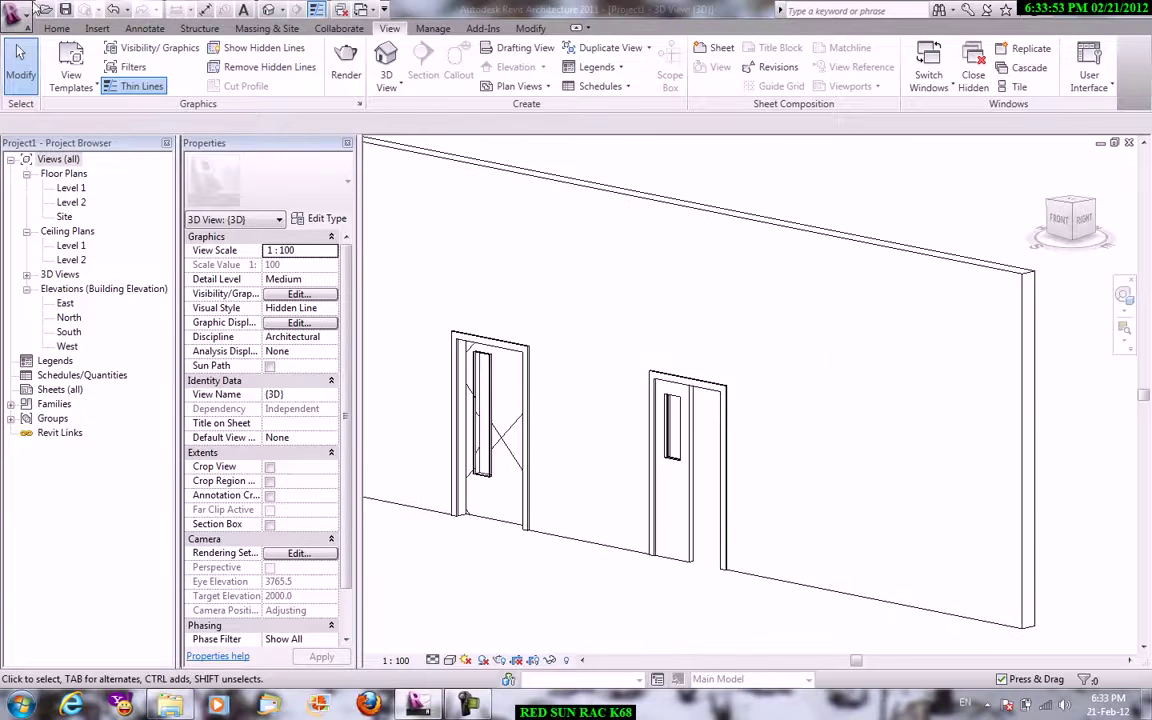
Create a new family from the Metric Window.rft template, producing Family3.
{"action": "left_click", "coordinate": [35, 28]}
{"action": "mouse_move", "coordinate": [52, 74]}
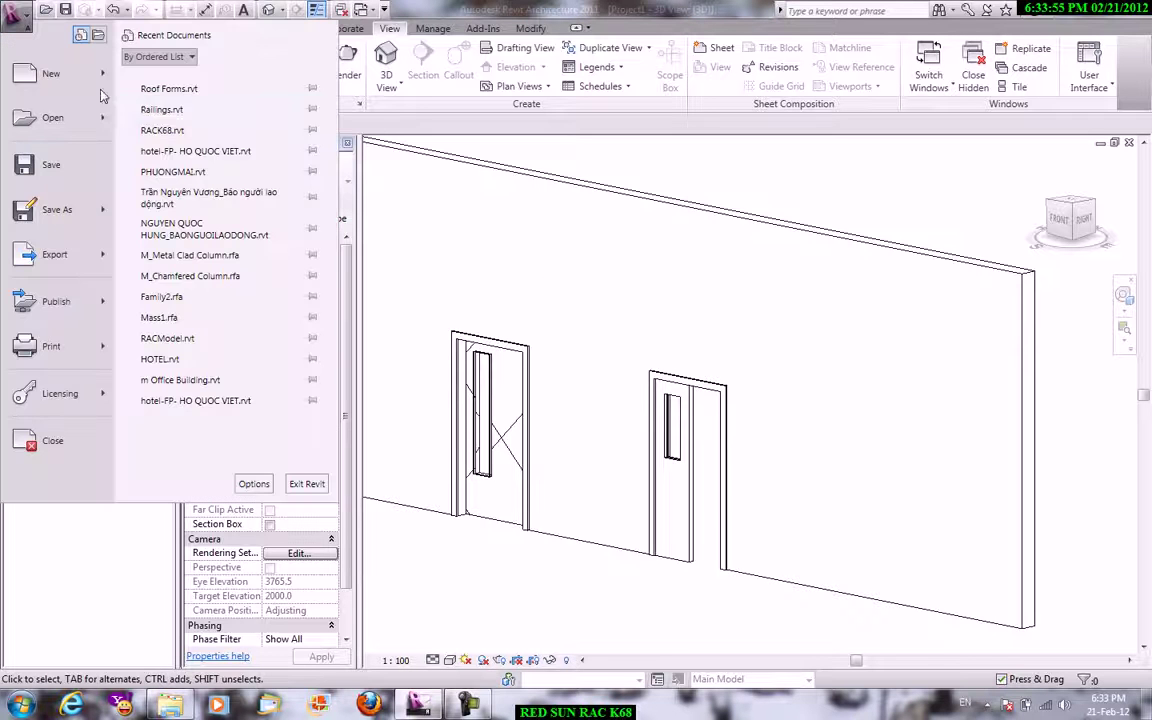
{"action": "left_click", "coordinate": [170, 132]}
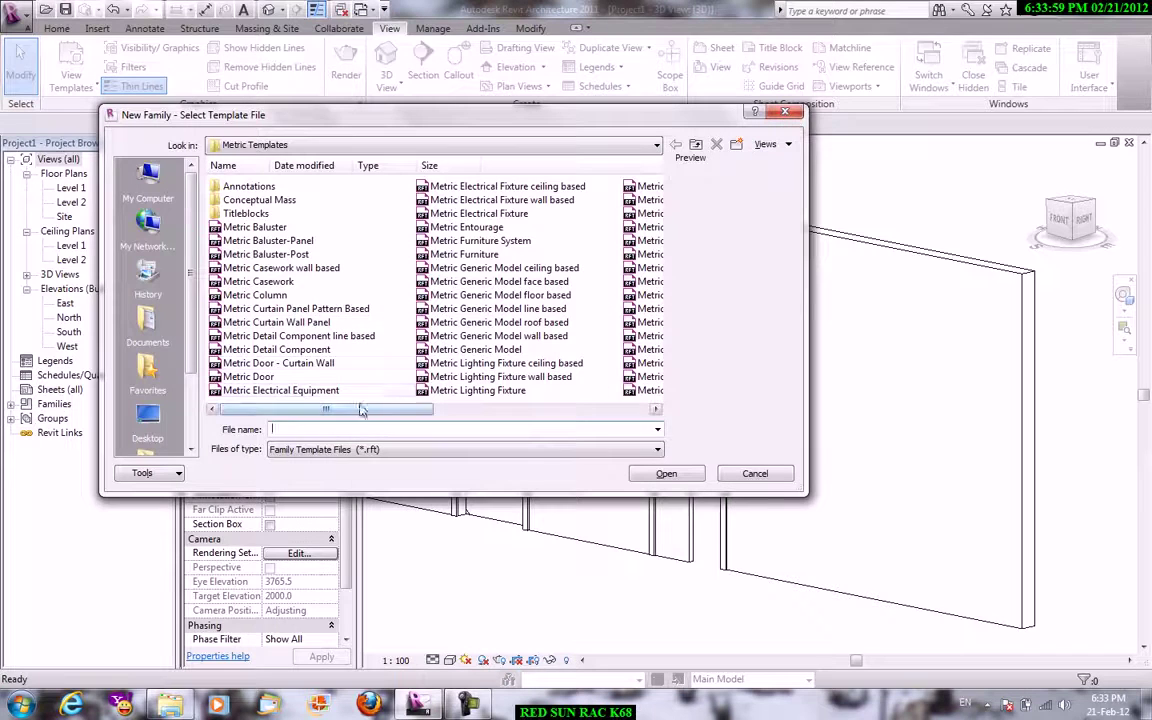
{"action": "left_click", "coordinate": [258, 364]}
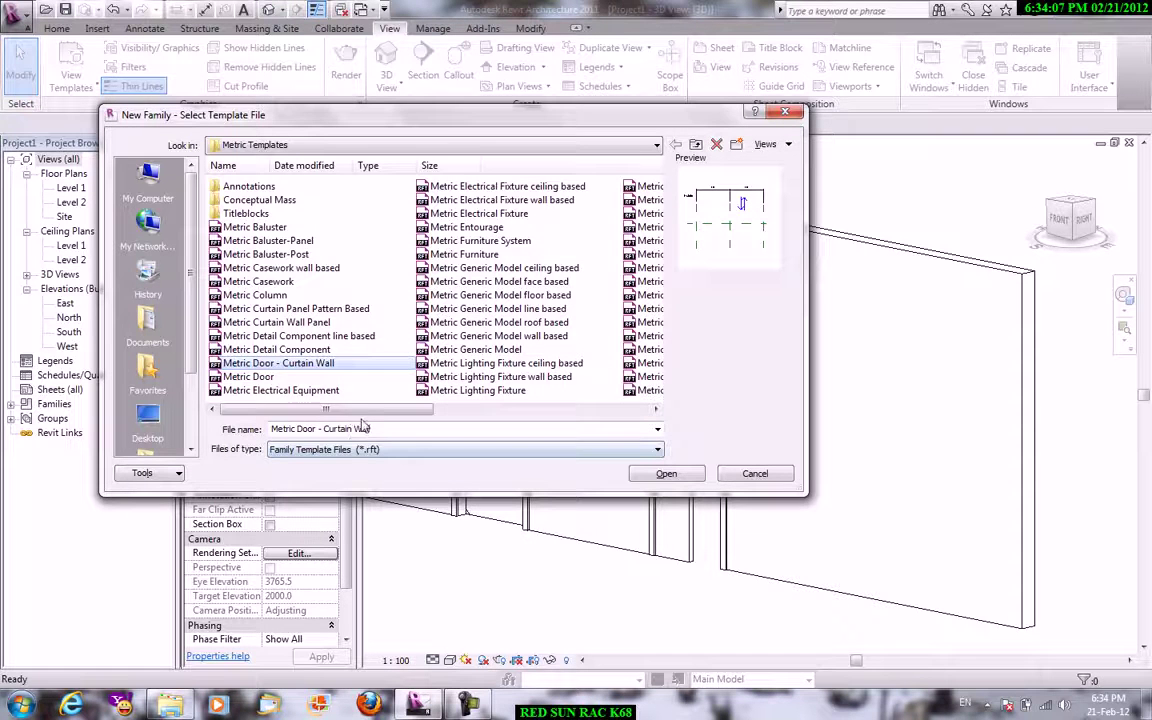
{"action": "left_click_drag", "start_coordinate": [325, 409], "coordinate": [540, 409]}
{"action": "left_click", "coordinate": [483, 388]}
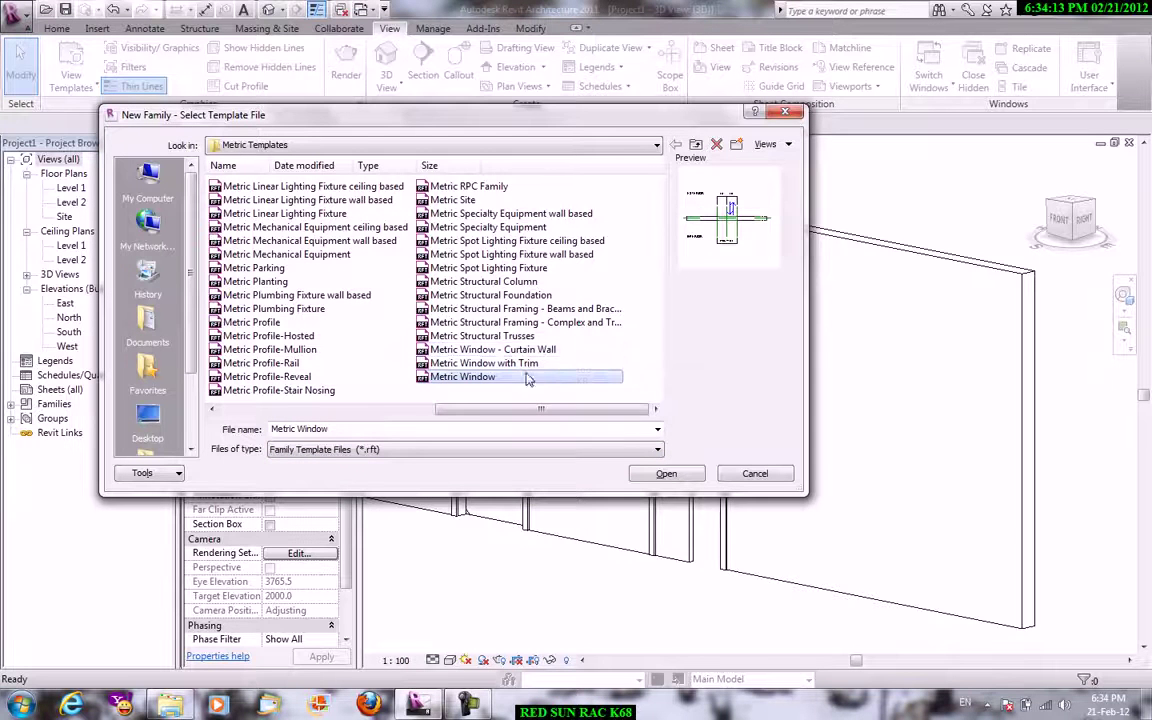
{"action": "left_click", "coordinate": [528, 365]}
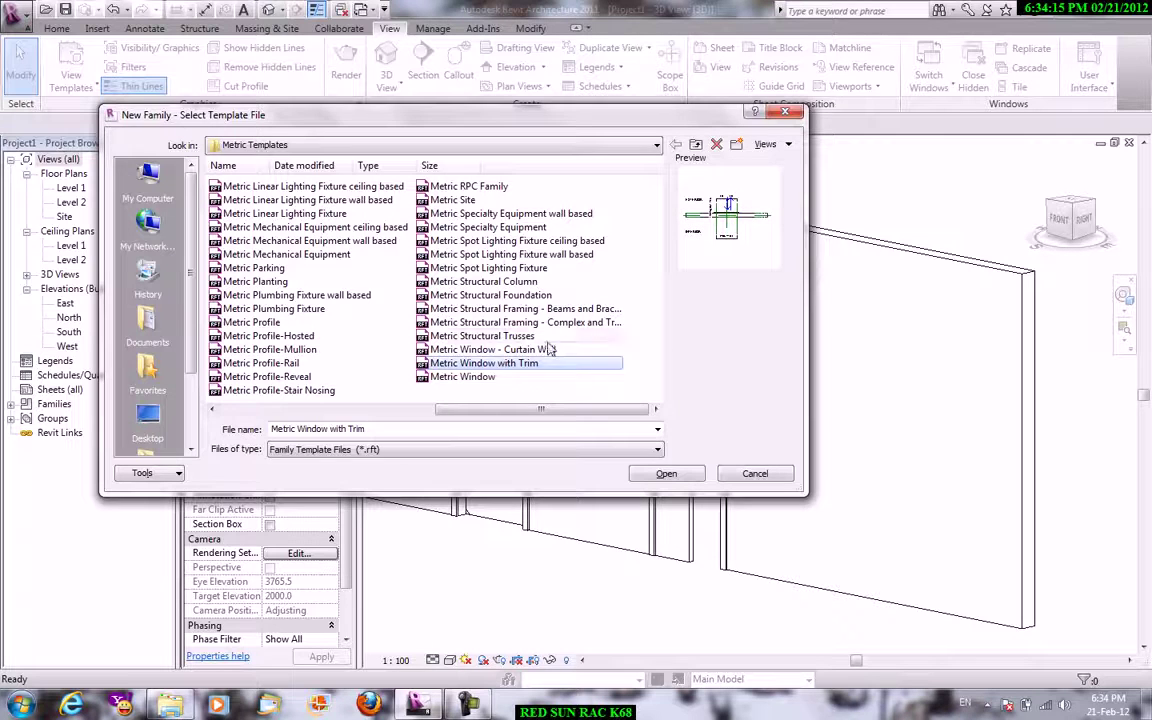
{"action": "left_click", "coordinate": [460, 377]}
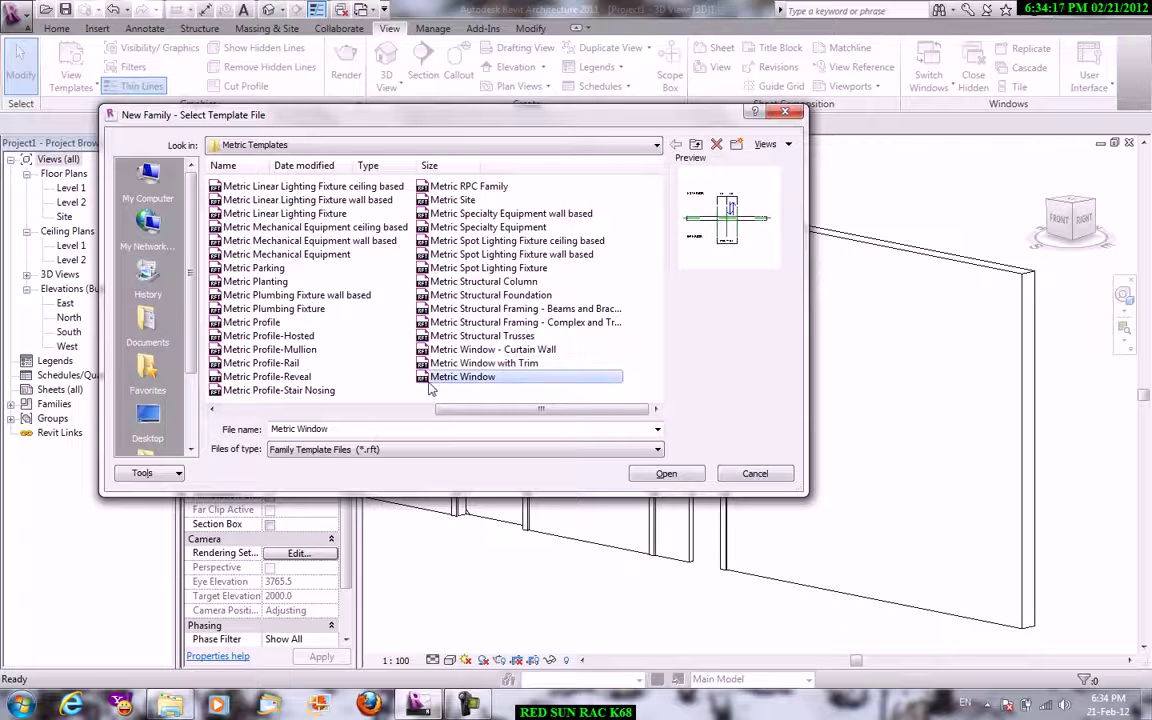
{"action": "left_click", "coordinate": [655, 473]}
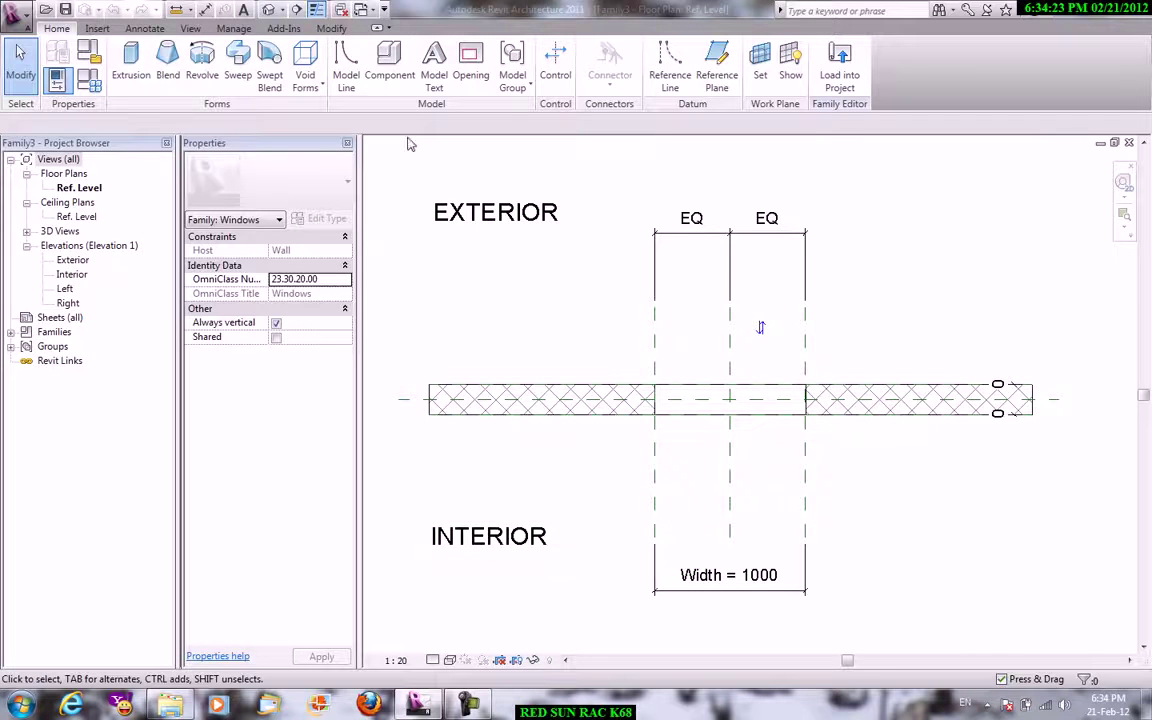
Show Family3's host wall and rectangular opening in the Default 3D View.
{"action": "left_click", "coordinate": [190, 28]}
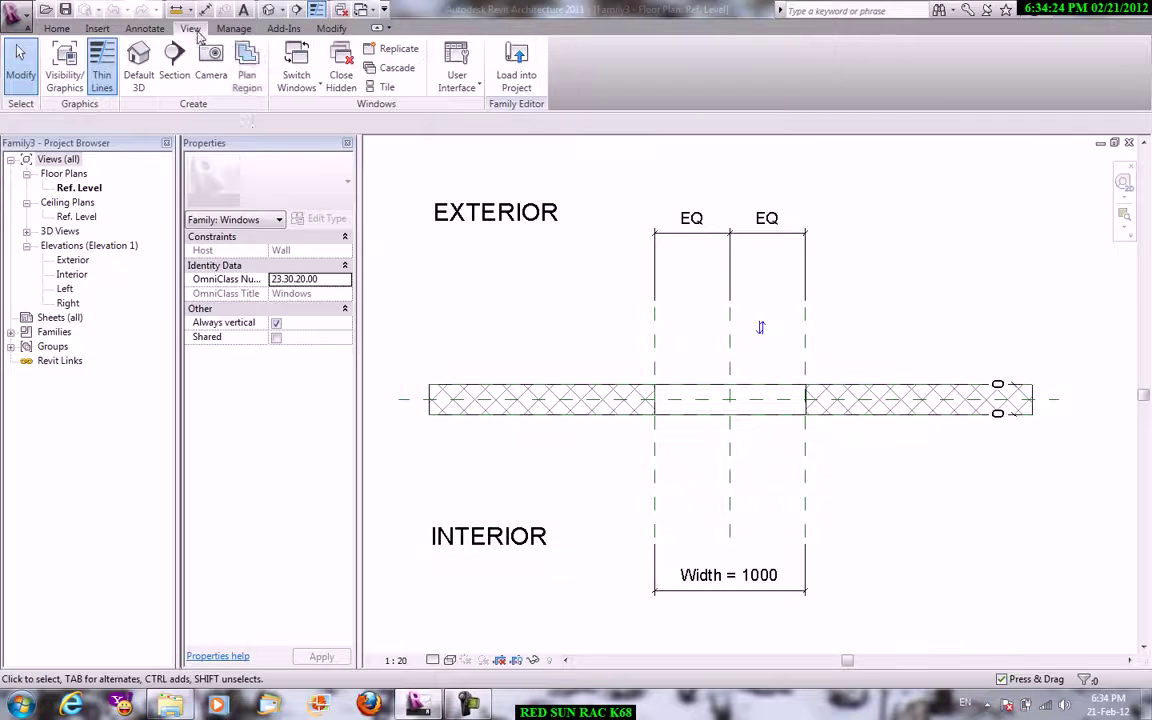
{"action": "left_click", "coordinate": [148, 80]}
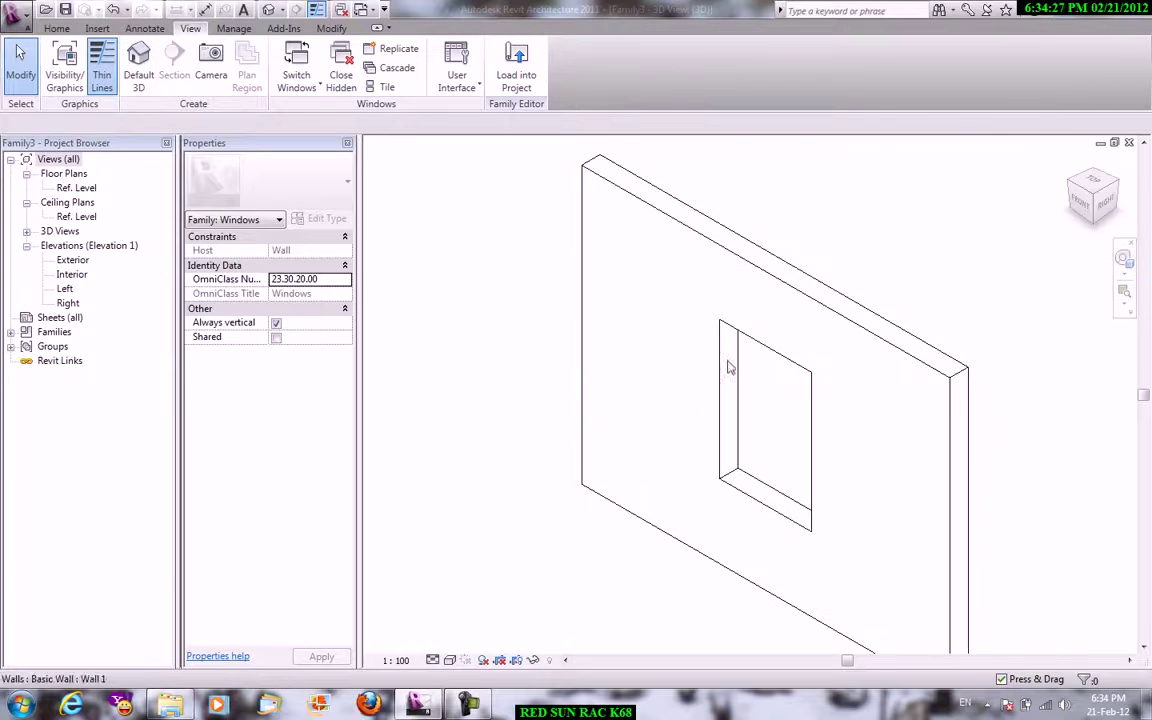
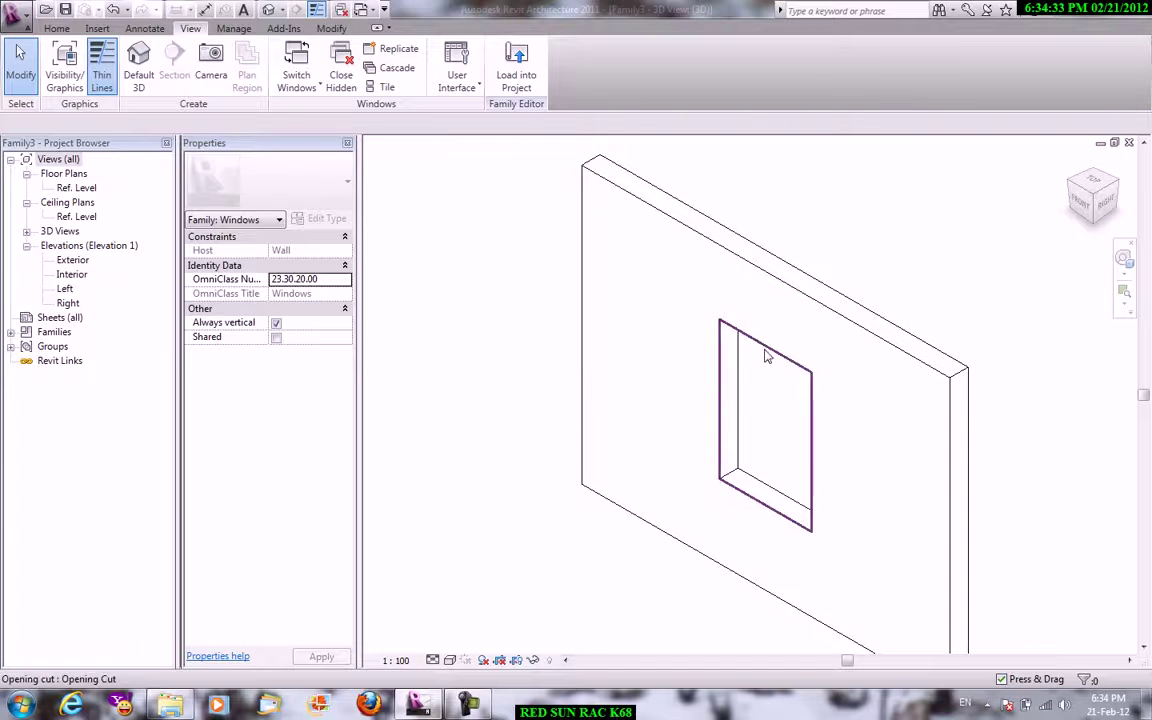
From the Ref. Level plan, edit the opening cut's sketch in the Interior elevation.
{"action": "double_click", "coordinate": [78, 188]}
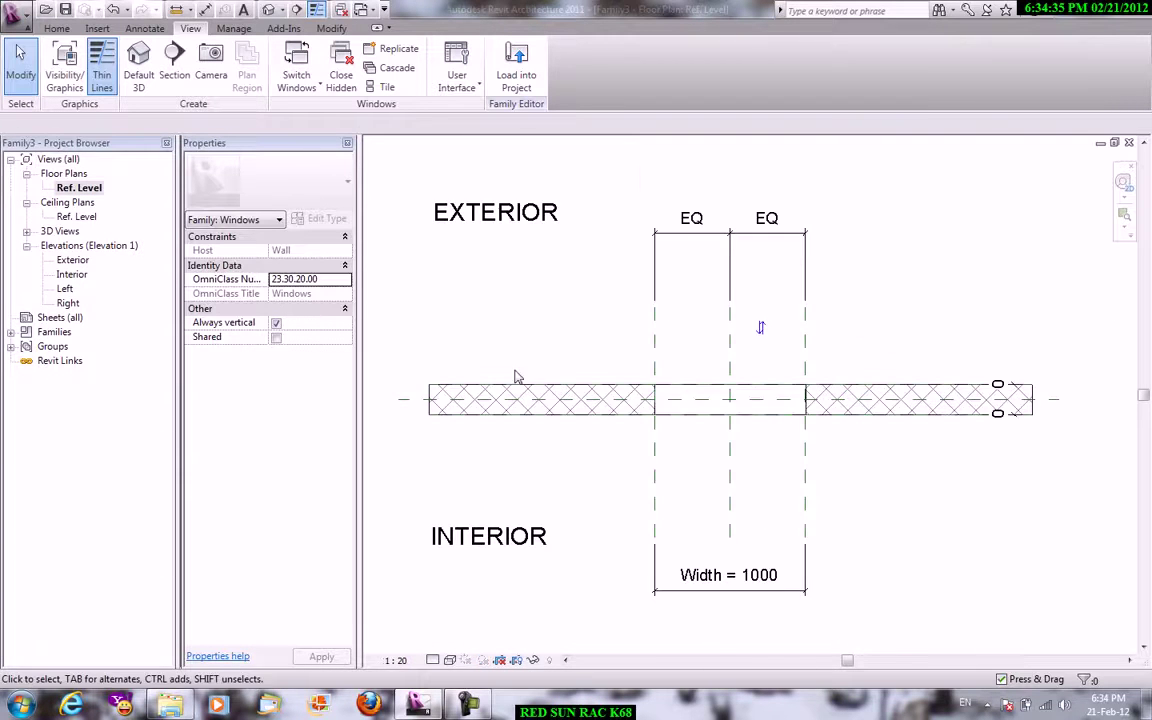
{"action": "left_click", "coordinate": [760, 424]}
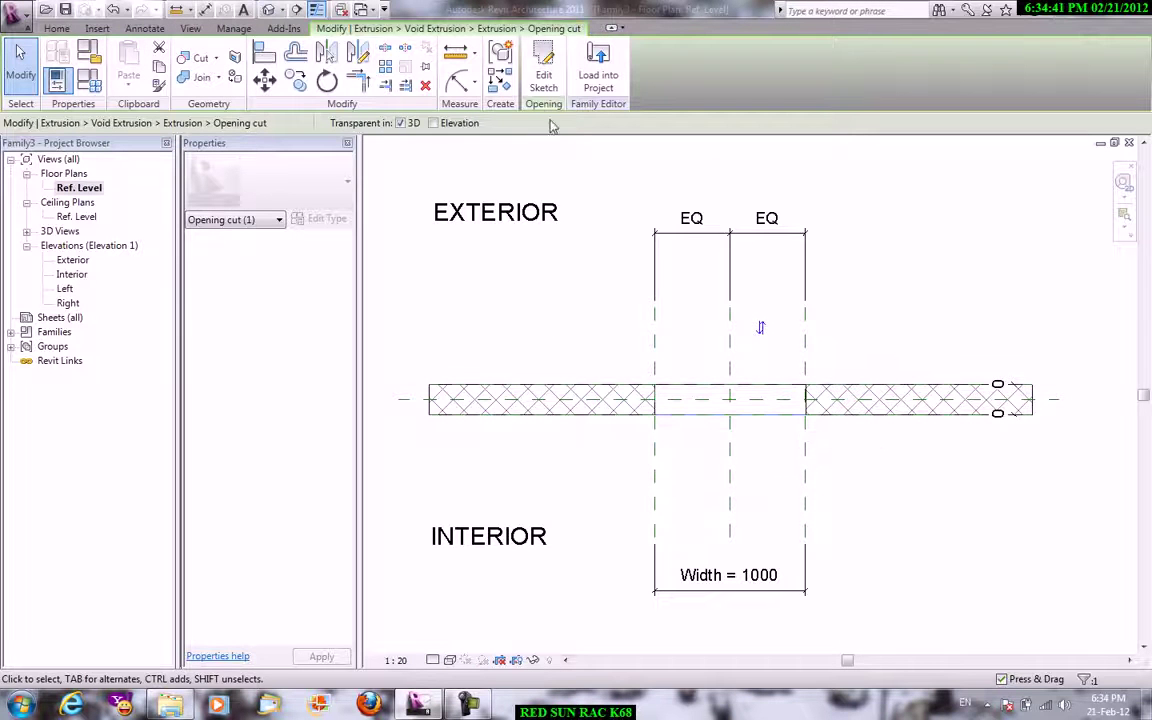
{"action": "left_click", "coordinate": [544, 82]}
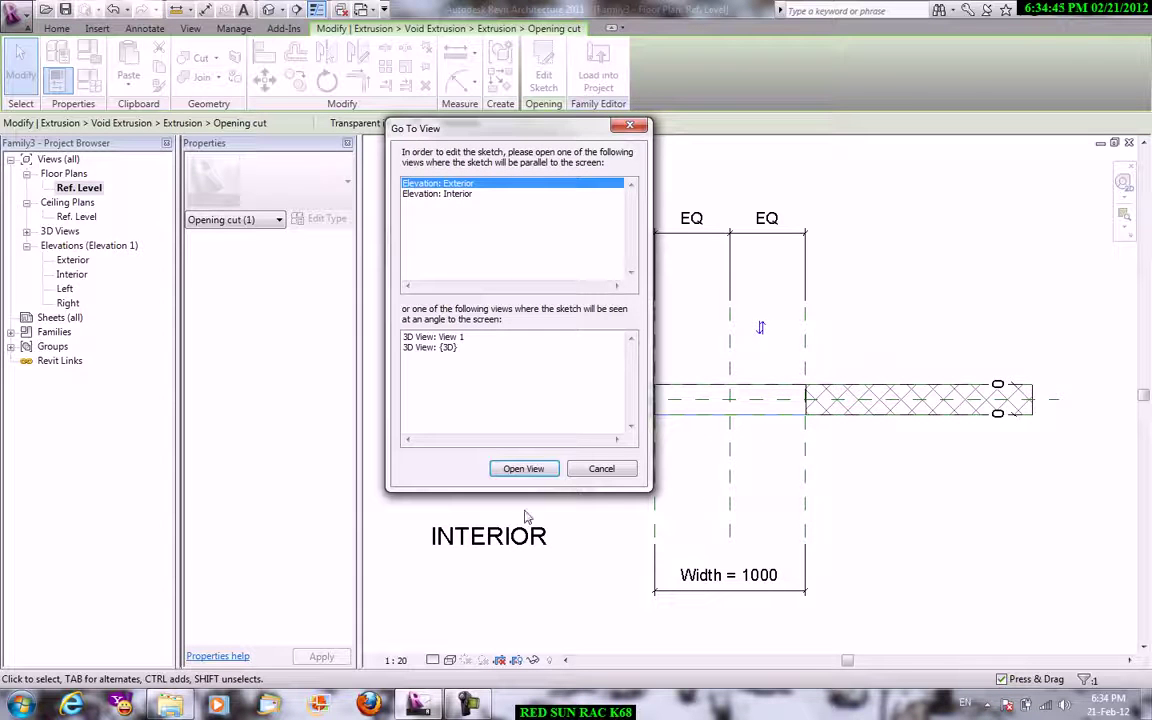
{"action": "left_click", "coordinate": [463, 195]}
{"action": "left_click", "coordinate": [524, 469]}
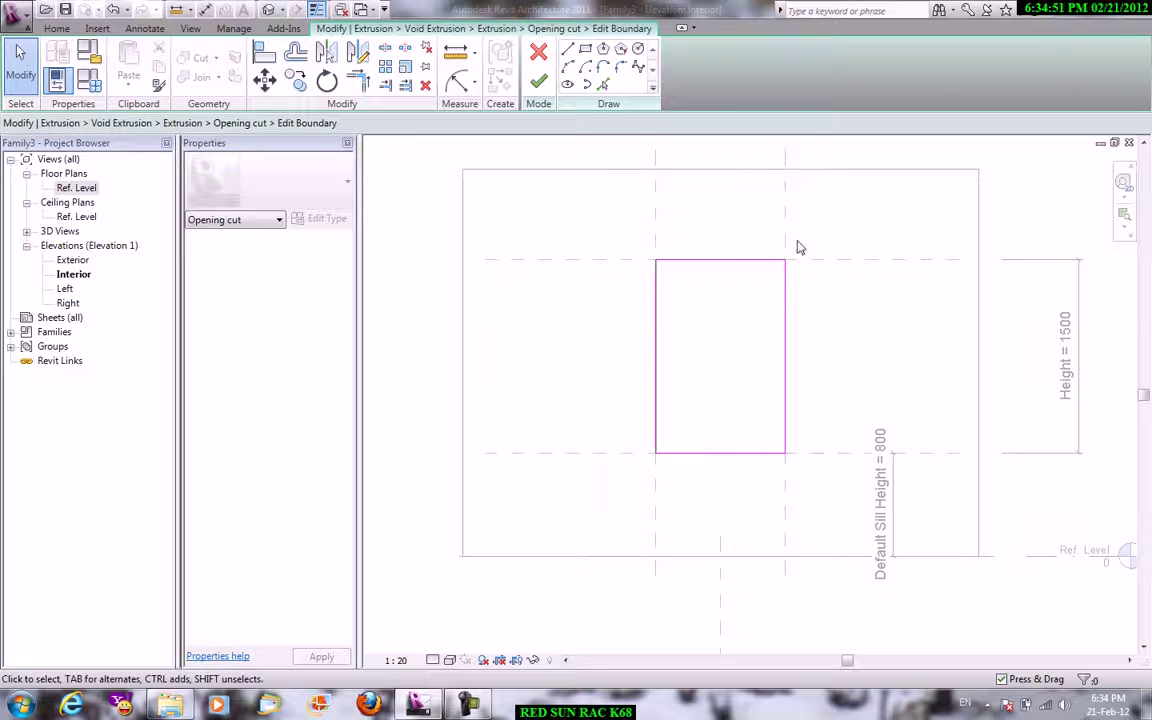
Draw a semicircular start-end arc across the opening's top and delete the old straight top line.
{"action": "left_click", "coordinate": [568, 66]}
{"action": "left_click", "coordinate": [656, 260]}
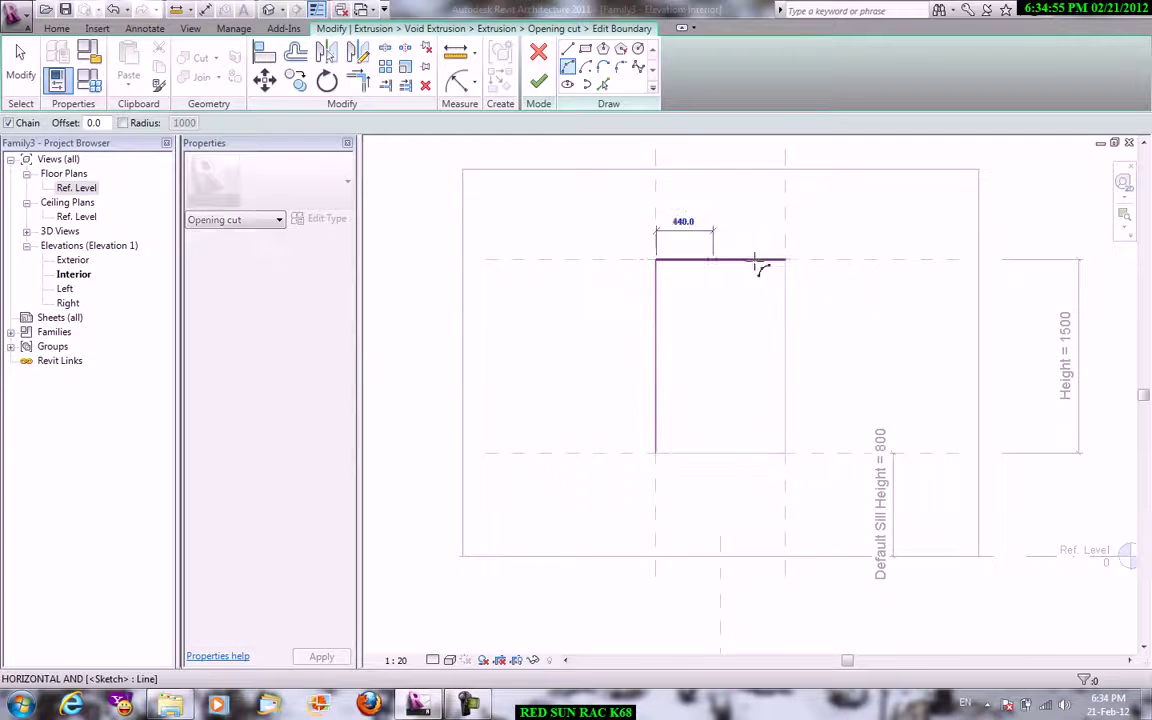
{"action": "left_click", "coordinate": [786, 260]}
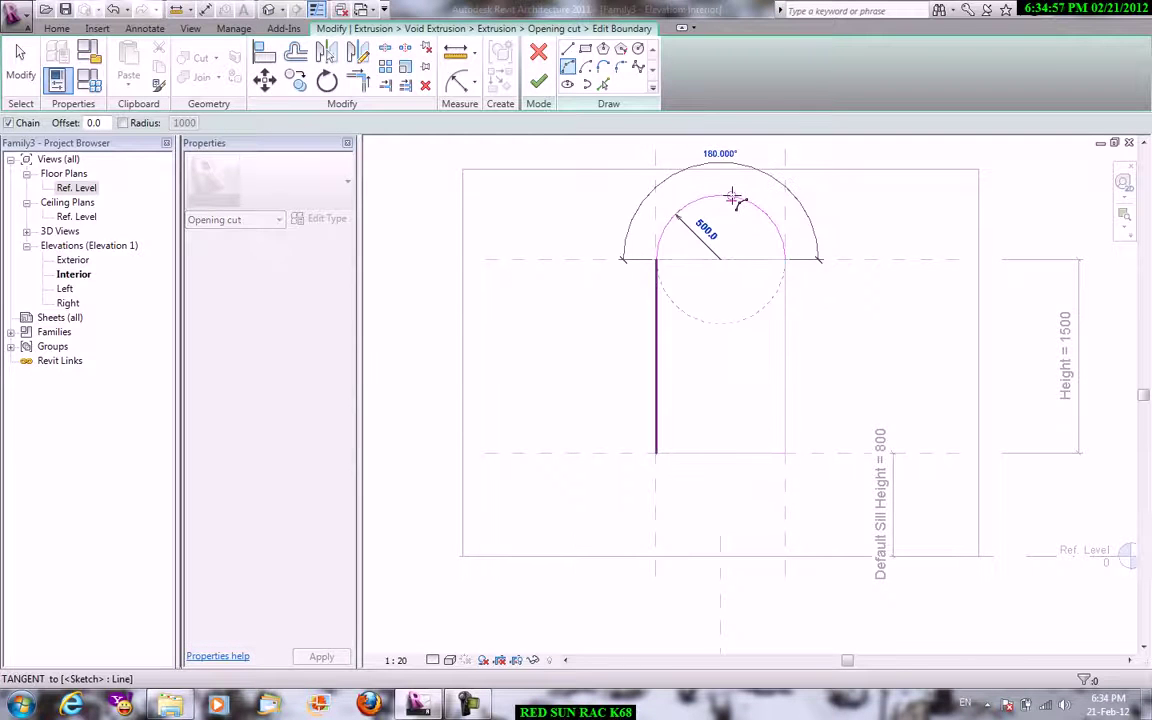
{"action": "left_click", "coordinate": [733, 197]}
{"action": "right_click", "coordinate": [786, 180]}
{"action": "left_click", "coordinate": [840, 187]}
{"action": "right_click", "coordinate": [838, 182]}
{"action": "left_click", "coordinate": [872, 198]}
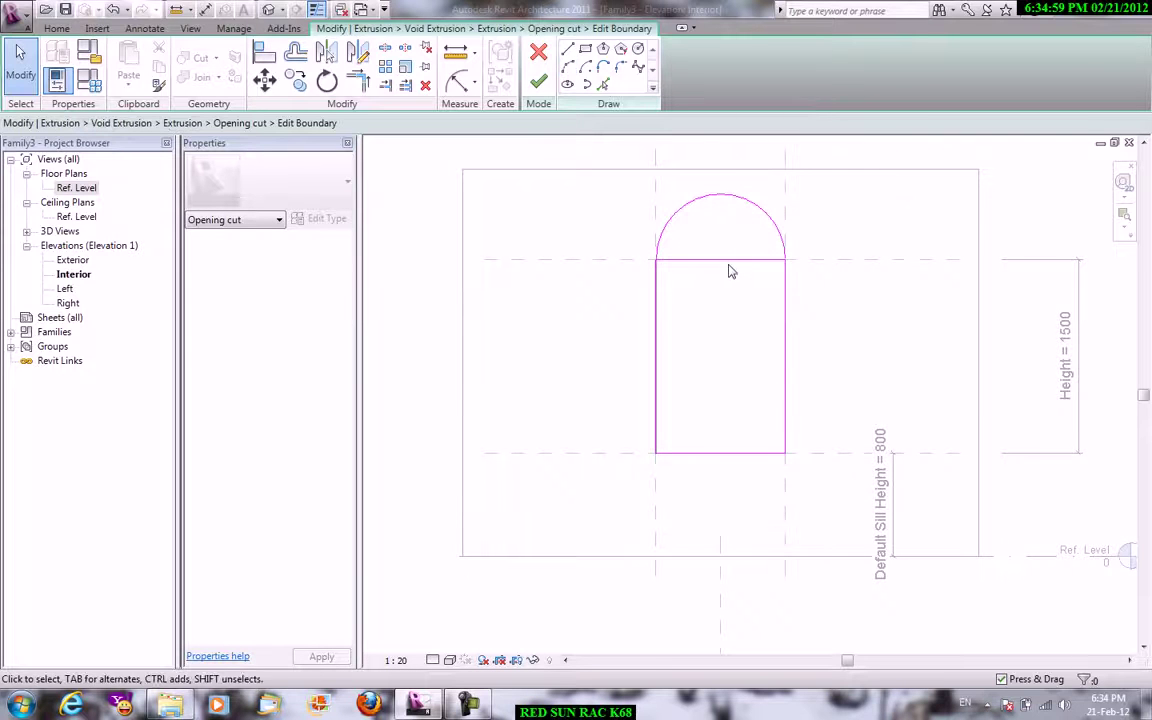
{"action": "left_click", "coordinate": [725, 260]}
{"action": "key", "text": "Delete"}
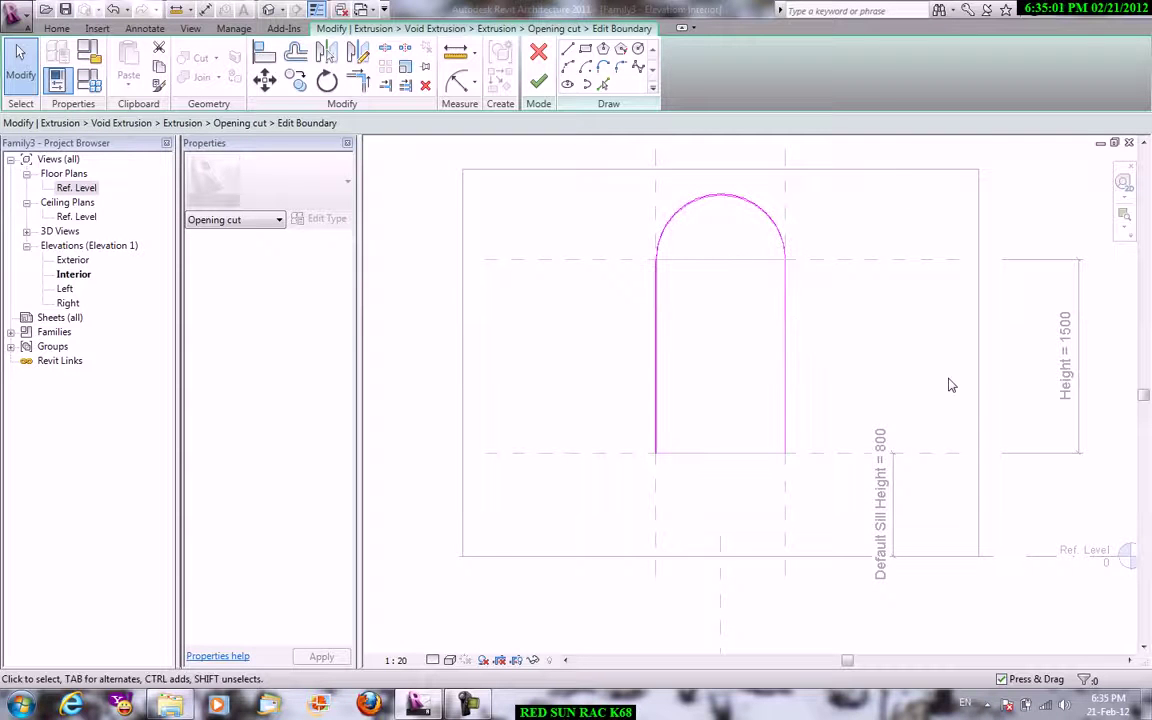
Finish the sketch and view the arch-headed opening in the default 3D view.
{"action": "left_click", "coordinate": [538, 81]}
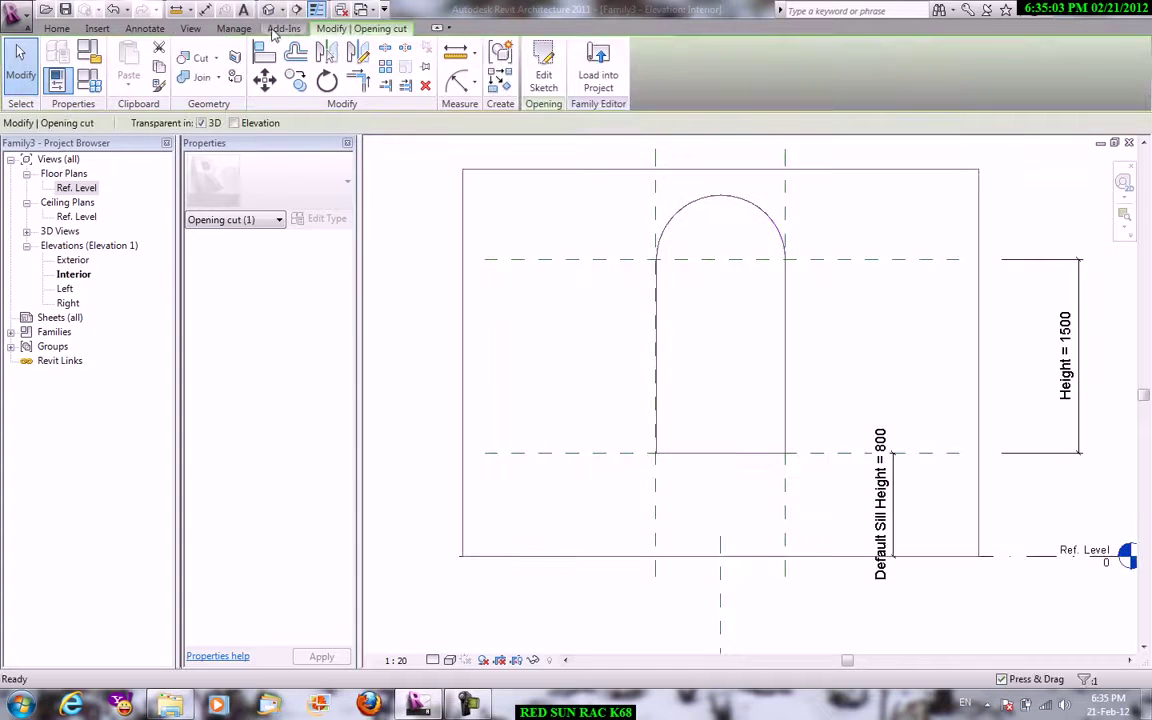
{"action": "left_click", "coordinate": [190, 28]}
{"action": "left_click", "coordinate": [139, 62]}
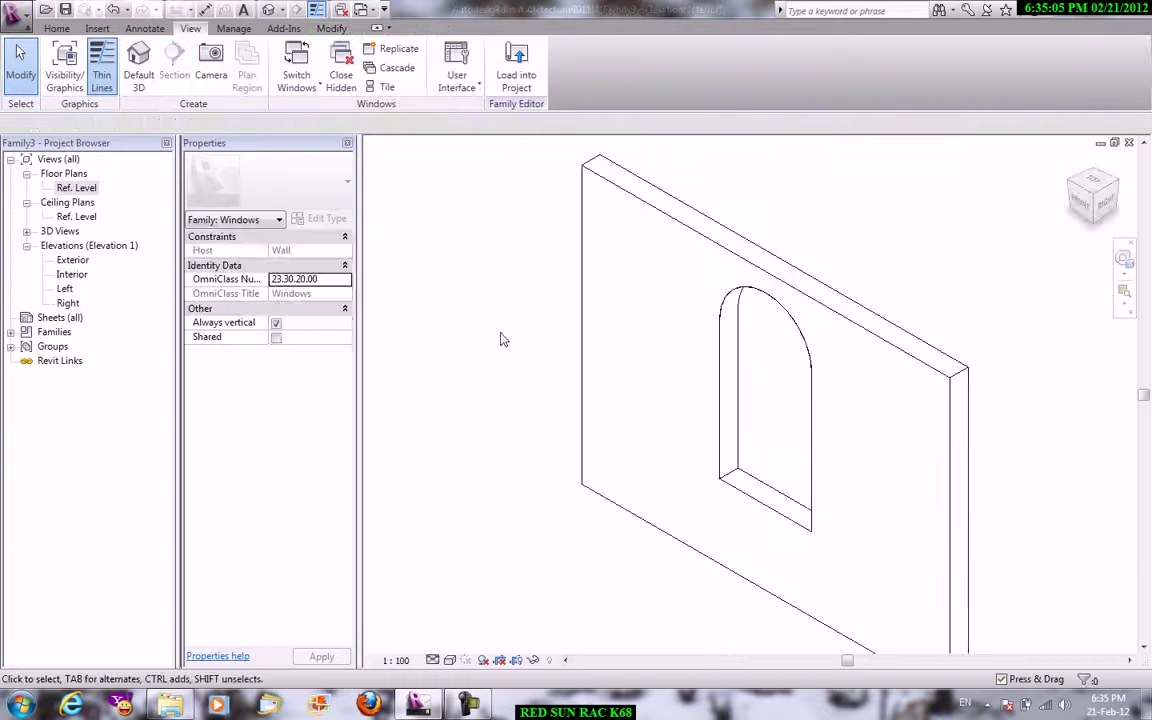
{"action": "middle_click_drag", "start_coordinate": [820, 531], "coordinate": [816, 536]}
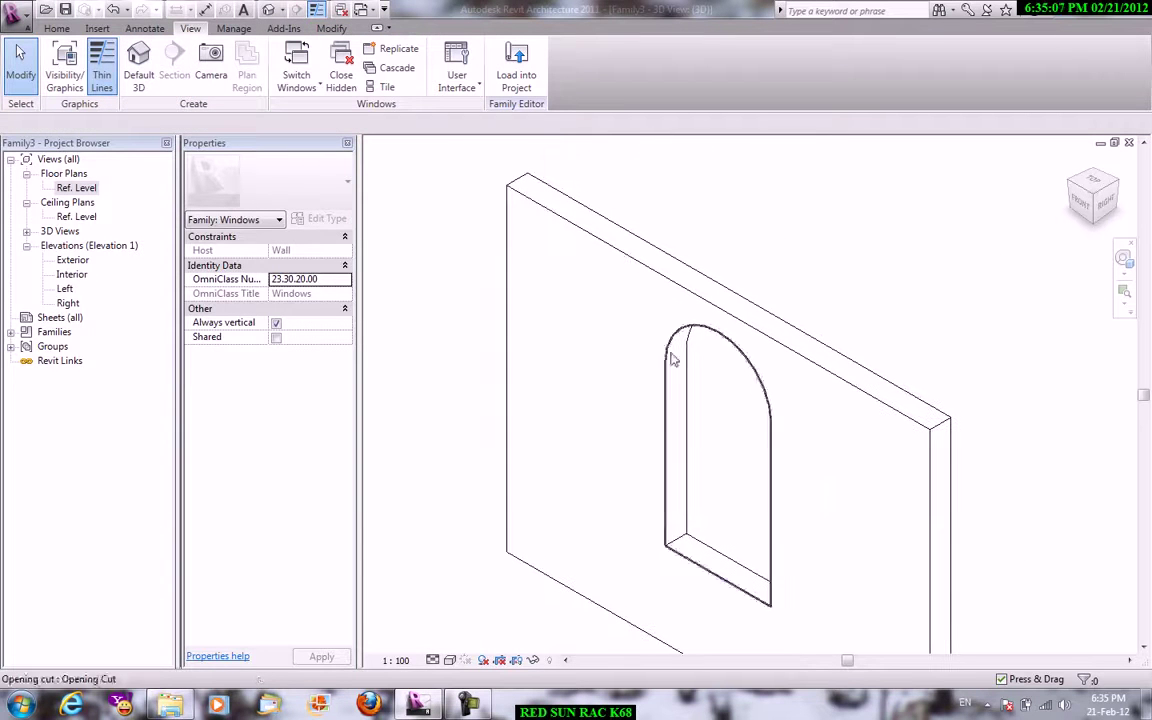
{"action": "scroll", "coordinate": [700, 387], "scroll_direction": "up", "scroll_amount": 2}
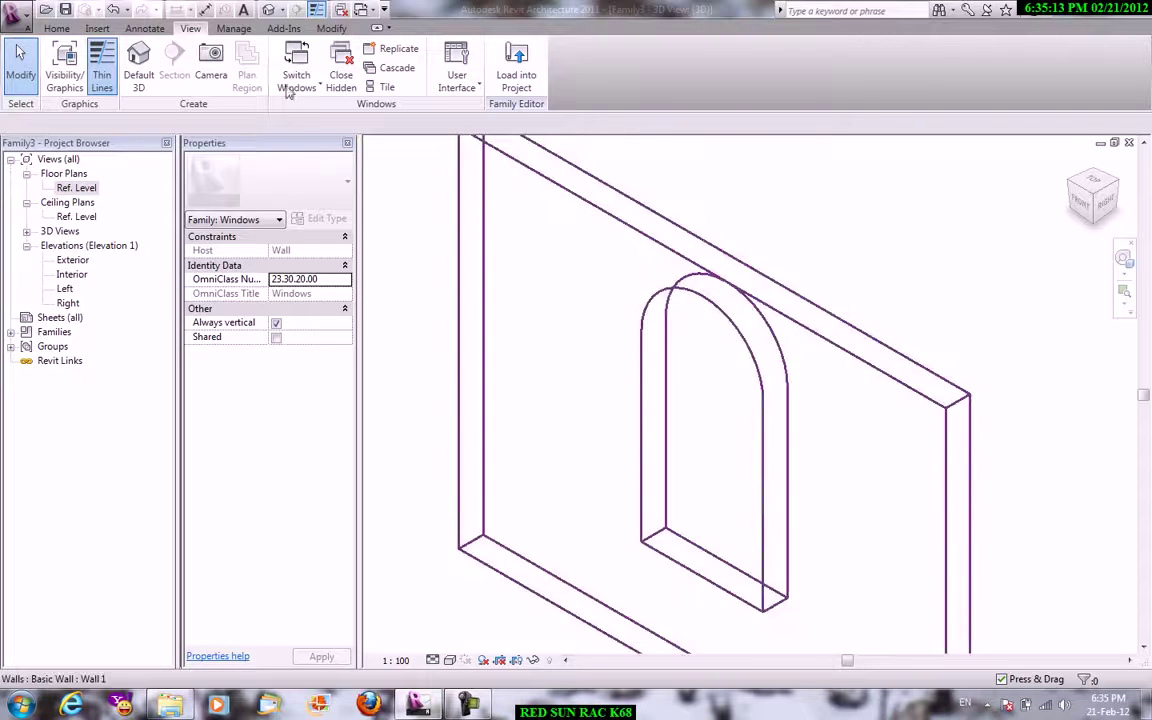
Create a sweep whose path is the opening's picked arch and vertical edges.
{"action": "left_click", "coordinate": [56, 28]}
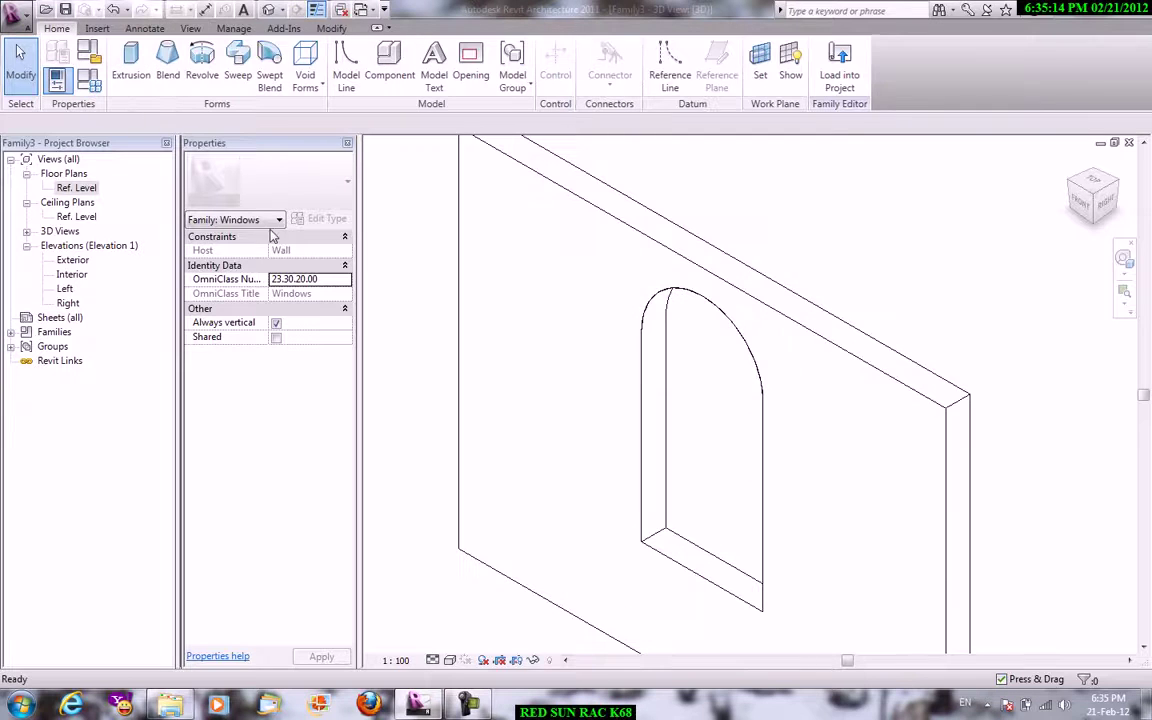
{"action": "left_click", "coordinate": [240, 76]}
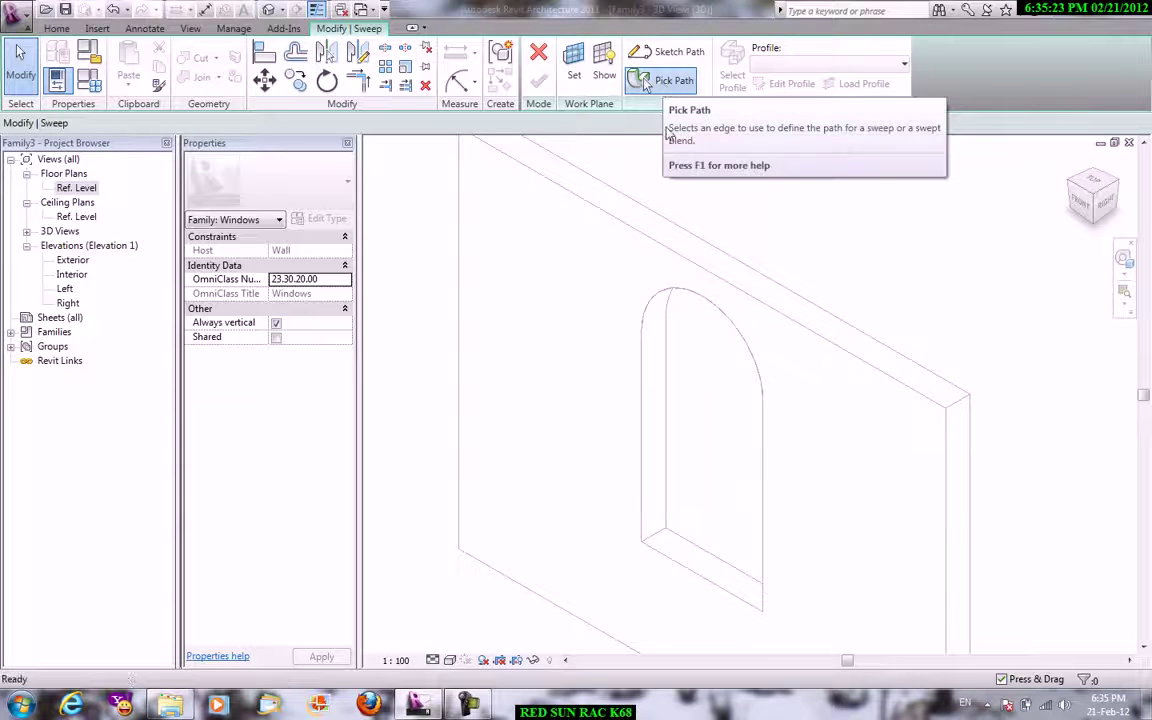
{"action": "left_click", "coordinate": [662, 86]}
{"action": "left_click", "coordinate": [670, 295]}
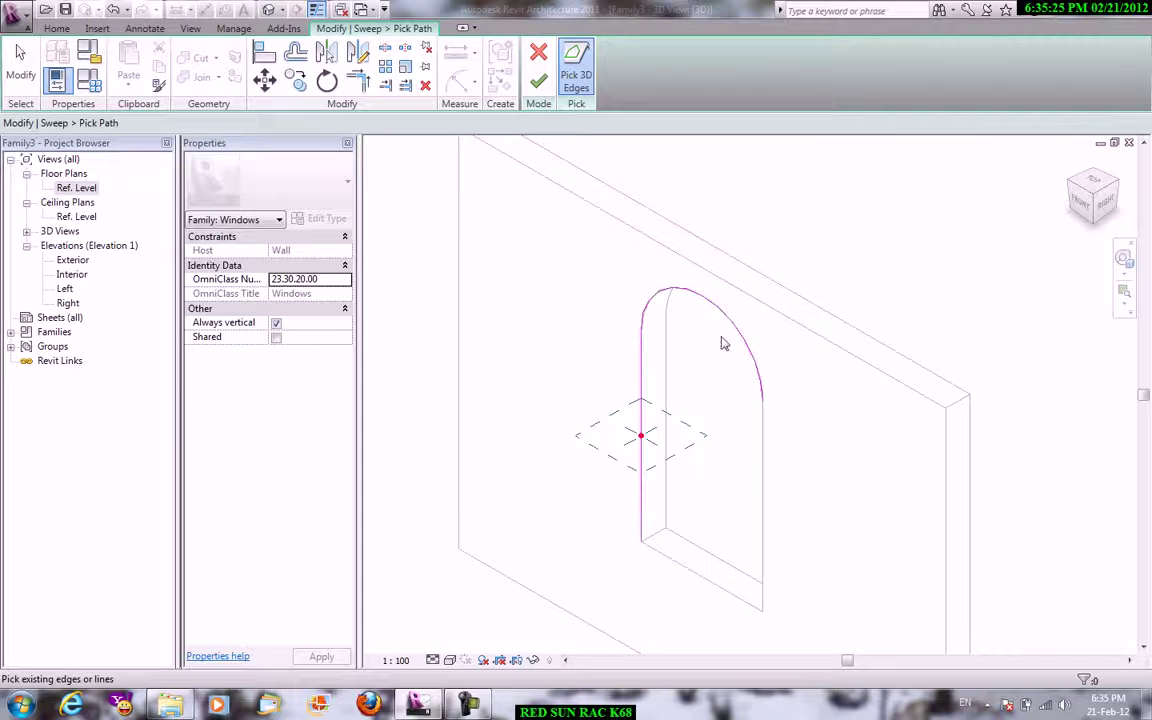
{"action": "left_click", "coordinate": [761, 478]}
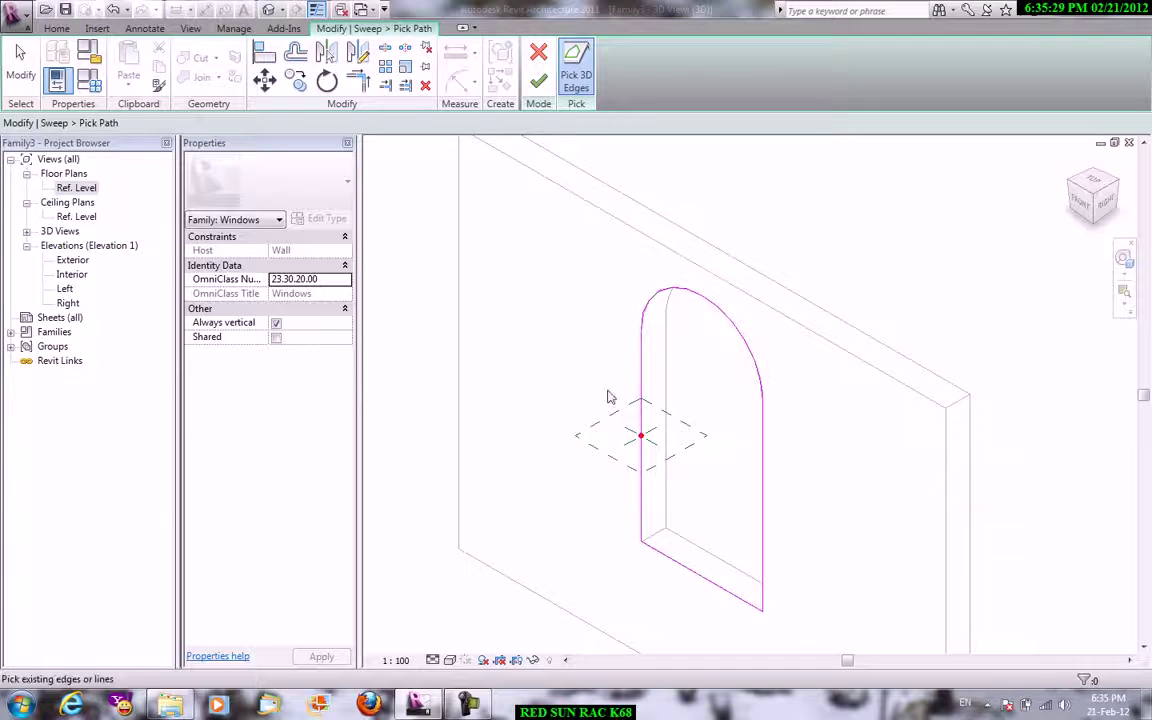
{"action": "left_click", "coordinate": [539, 81]}
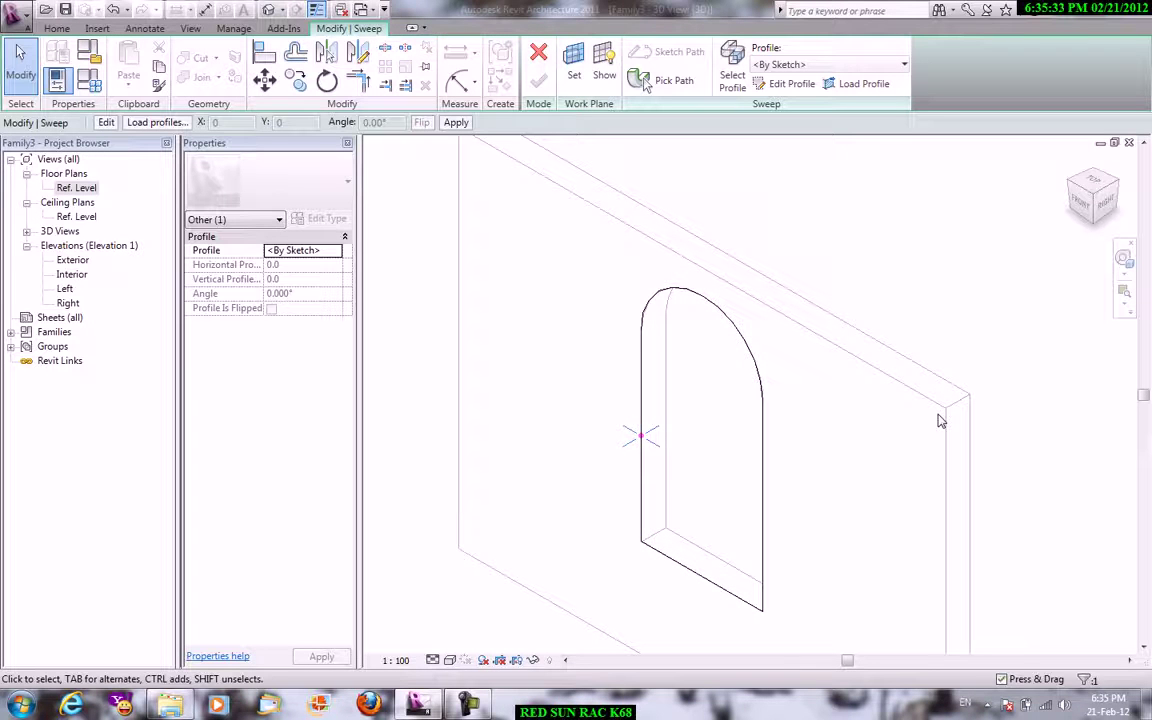
Orient the view to Reference Plane: Profile plane via the SteeringWheel menu.
{"action": "left_click", "coordinate": [795, 84]}
{"action": "scroll", "coordinate": [641, 436], "scroll_direction": "up", "scroll_amount": 2}
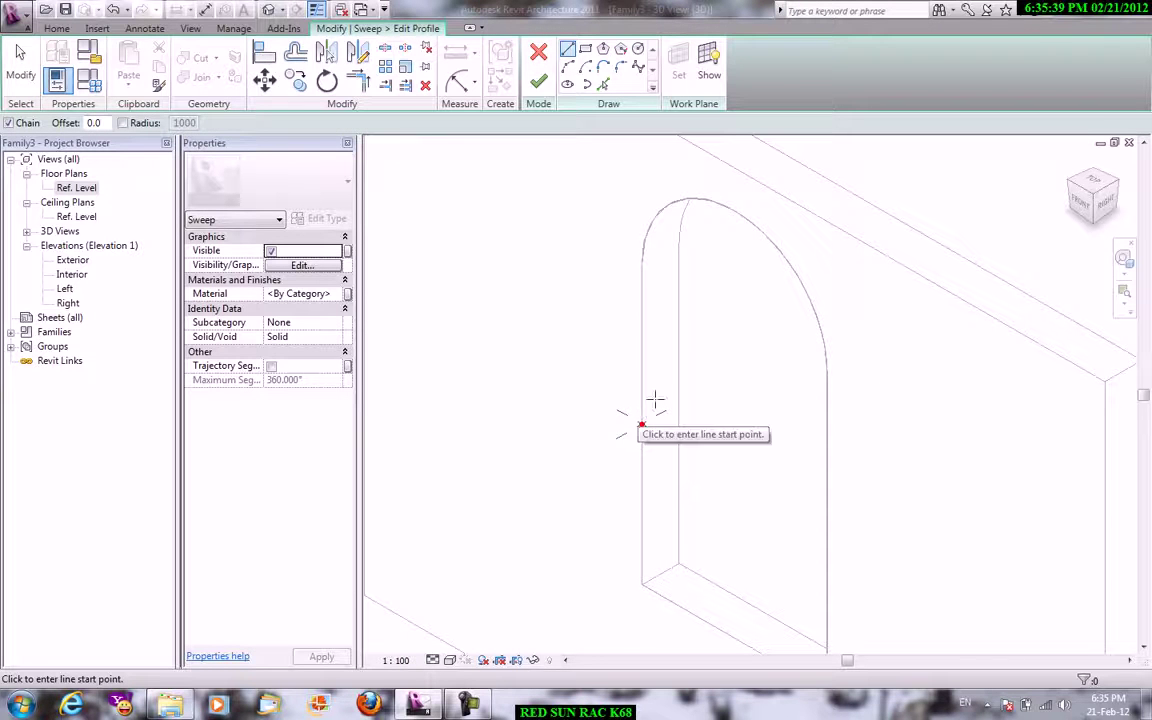
{"action": "left_click", "coordinate": [541, 78]}
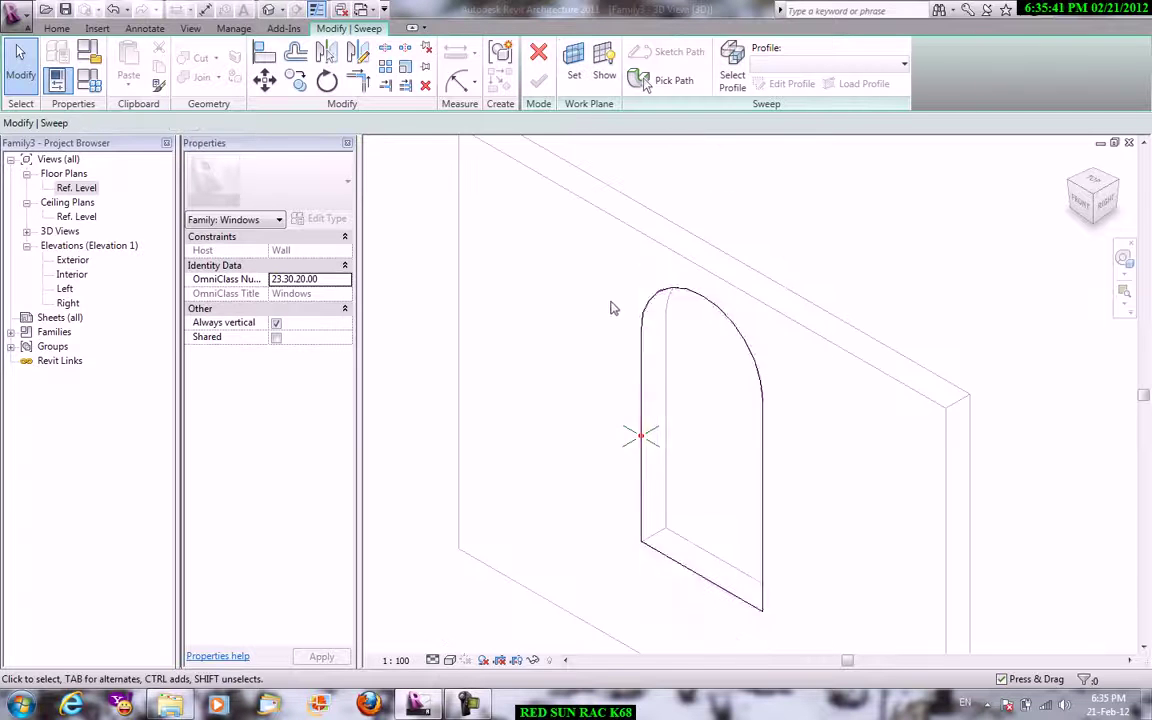
{"action": "scroll", "coordinate": [645, 400], "scroll_direction": "up", "scroll_amount": 1}
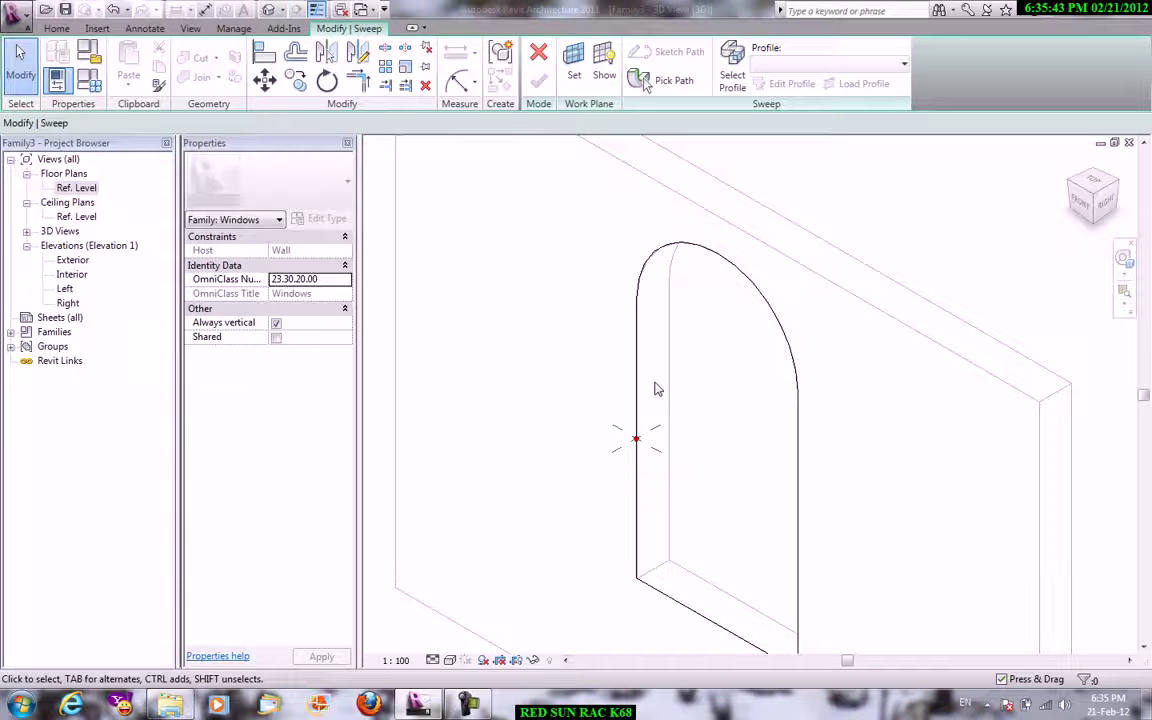
{"action": "key", "text": "F8"}
{"action": "right_click", "coordinate": [614, 333]}
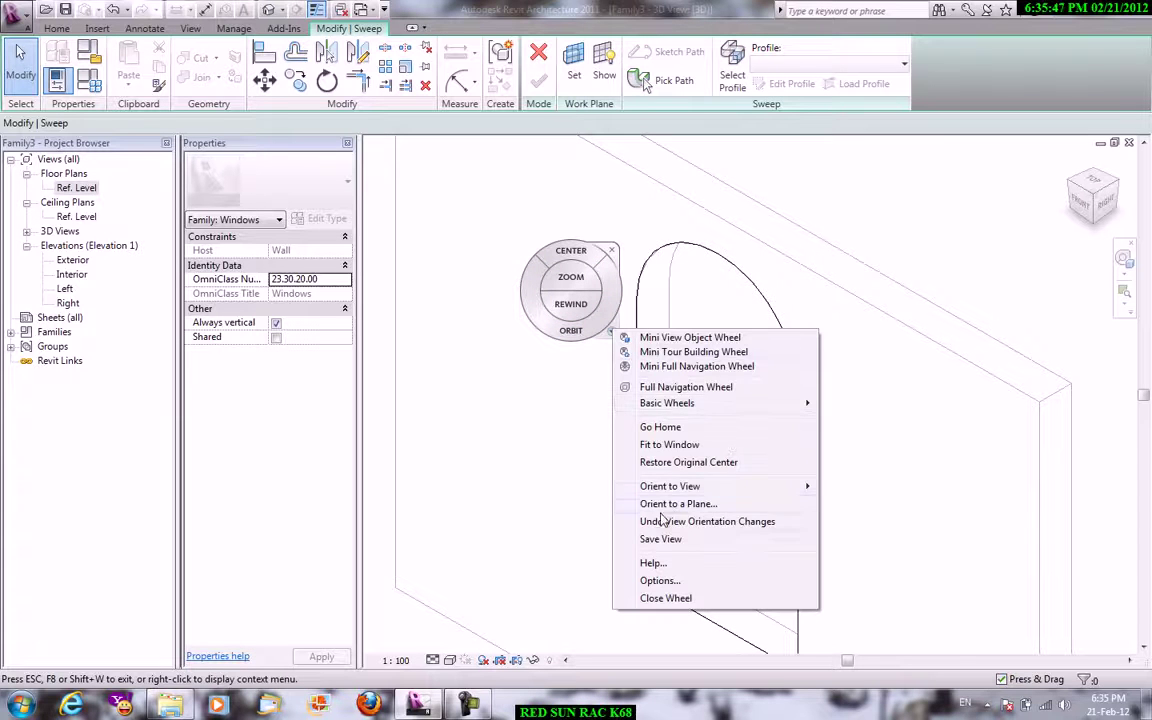
{"action": "left_click", "coordinate": [672, 504]}
{"action": "left_click", "coordinate": [545, 280]}
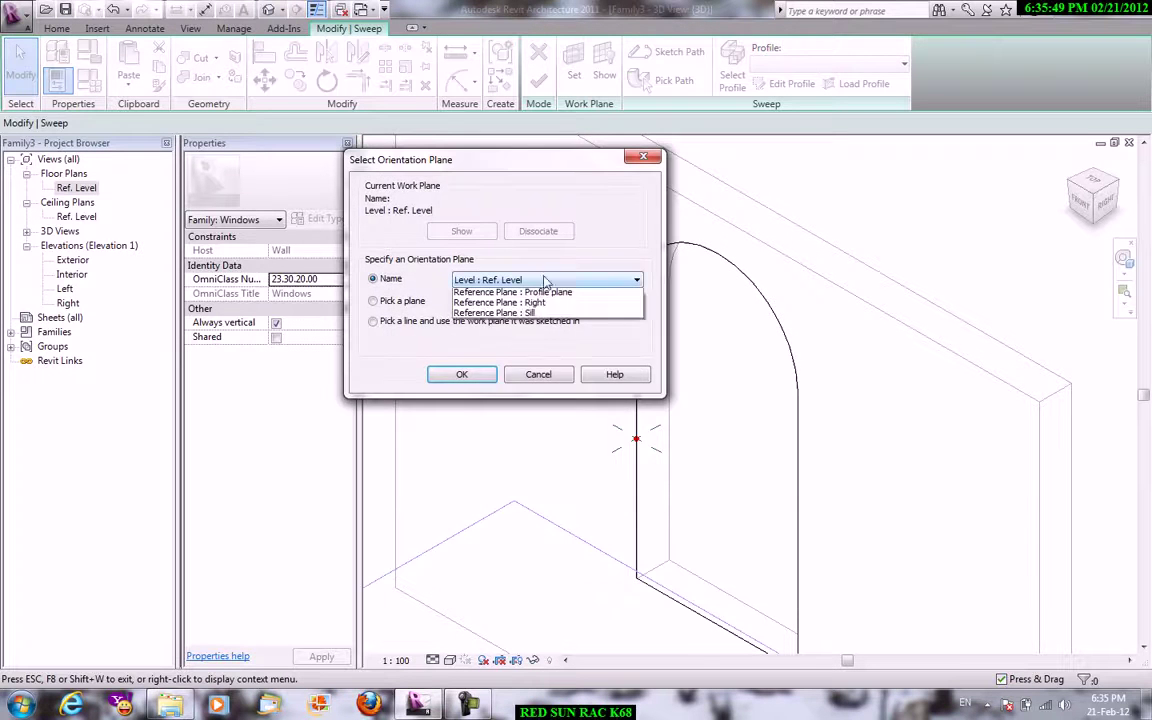
{"action": "left_click", "coordinate": [549, 370]}
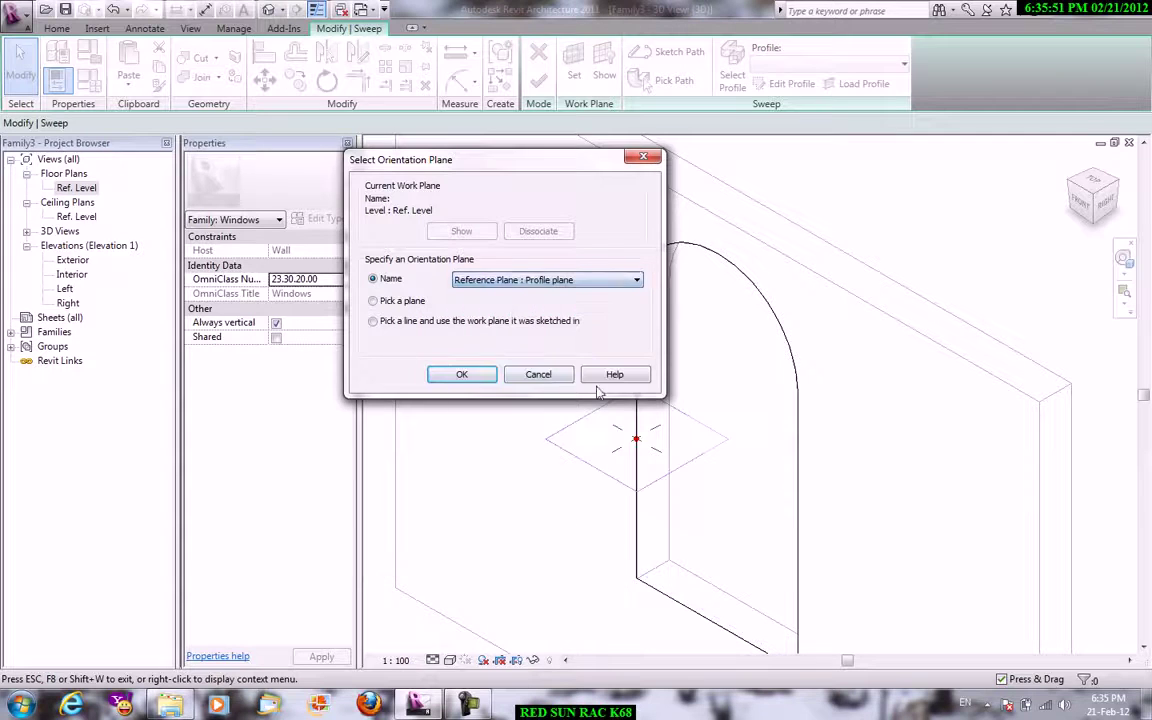
{"action": "left_click", "coordinate": [470, 376]}
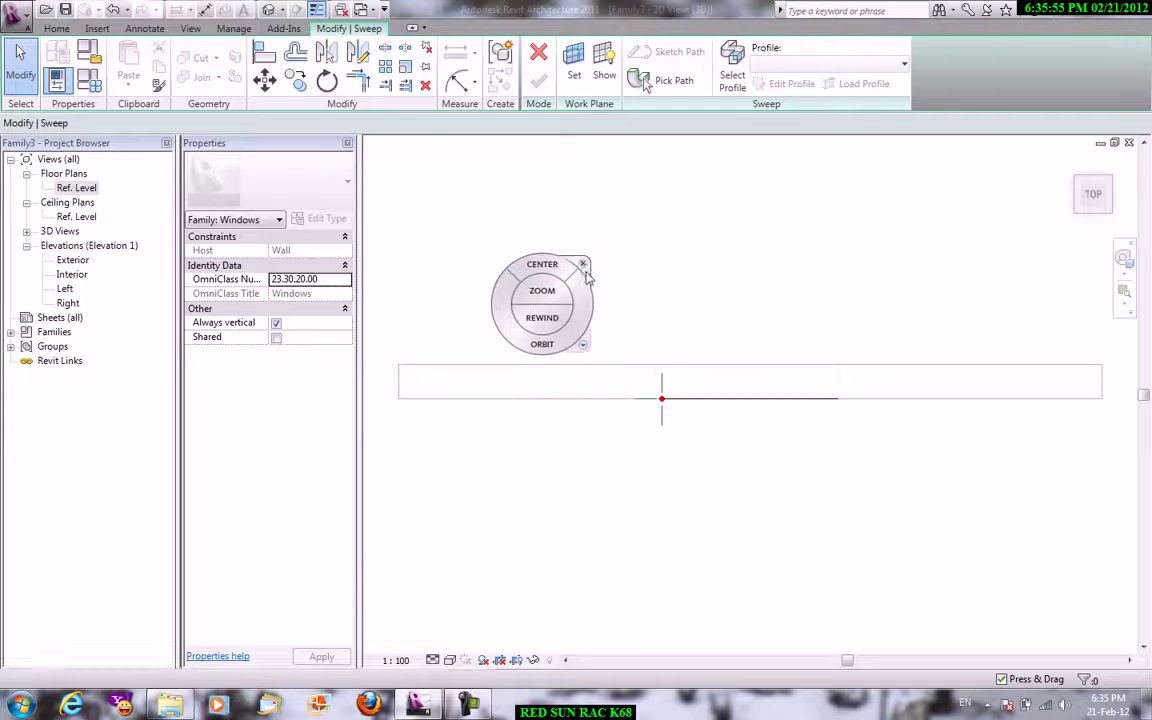
{"action": "left_click", "coordinate": [551, 342]}
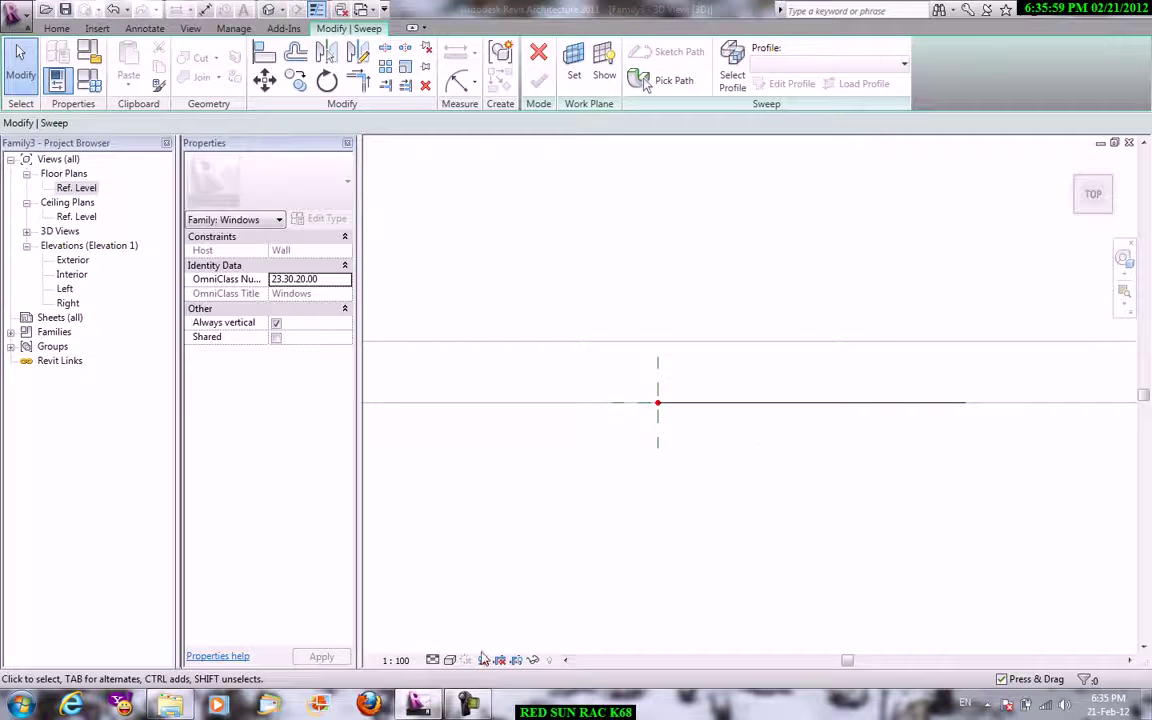
Switch the visual style to Wireframe and centre the profile start point.
{"action": "left_click", "coordinate": [449, 660]}
{"action": "left_click", "coordinate": [476, 560]}
{"action": "middle_click_drag", "start_coordinate": [807, 456], "coordinate": [753, 507]}
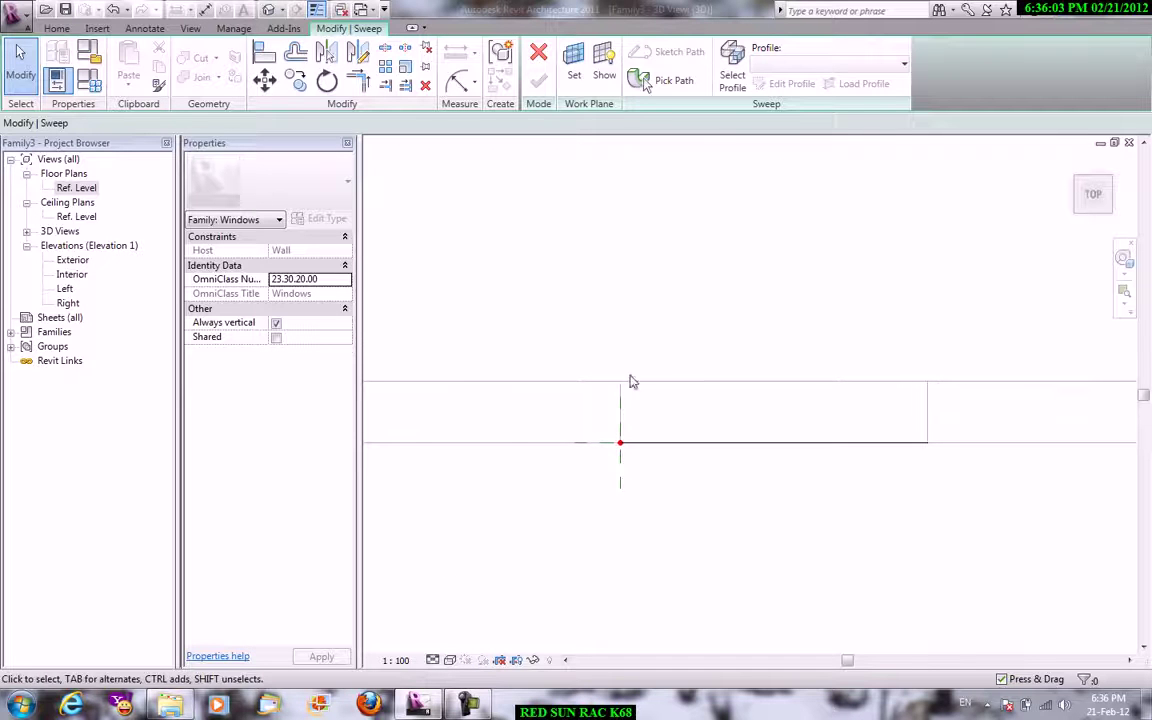
Begin the frame profile with a vertical line, a 95.0 horizontal and 10.0 vertical segment.
{"action": "left_click", "coordinate": [735, 85]}
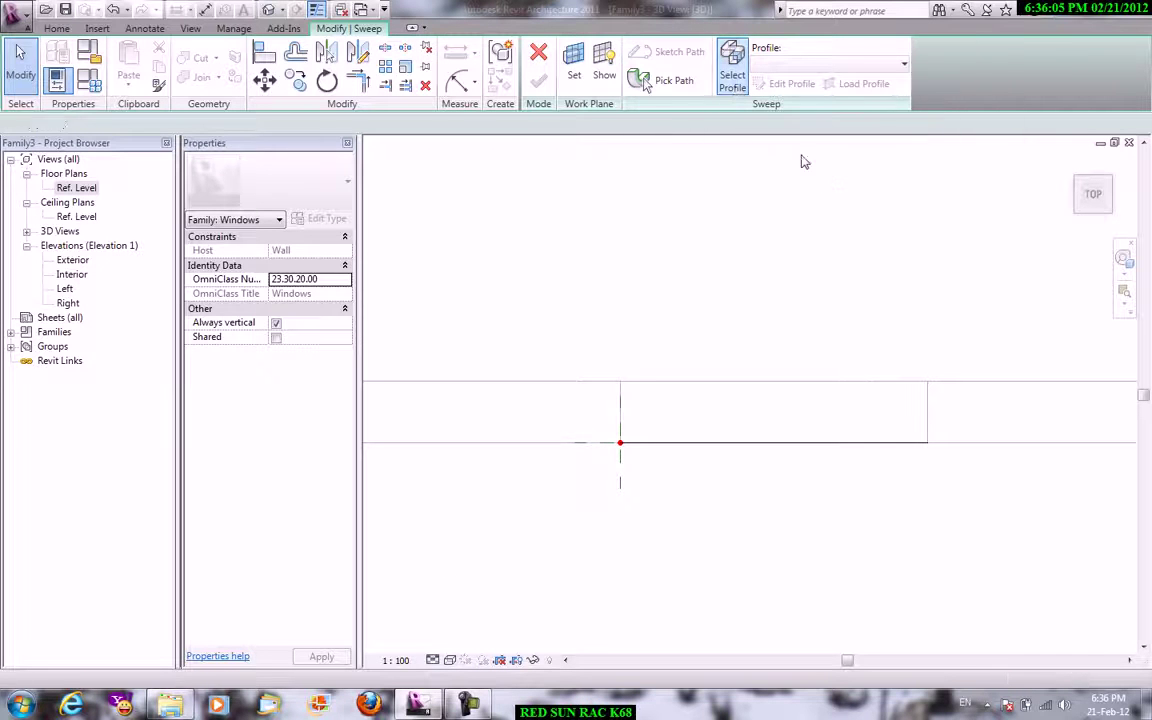
{"action": "left_click", "coordinate": [792, 85]}
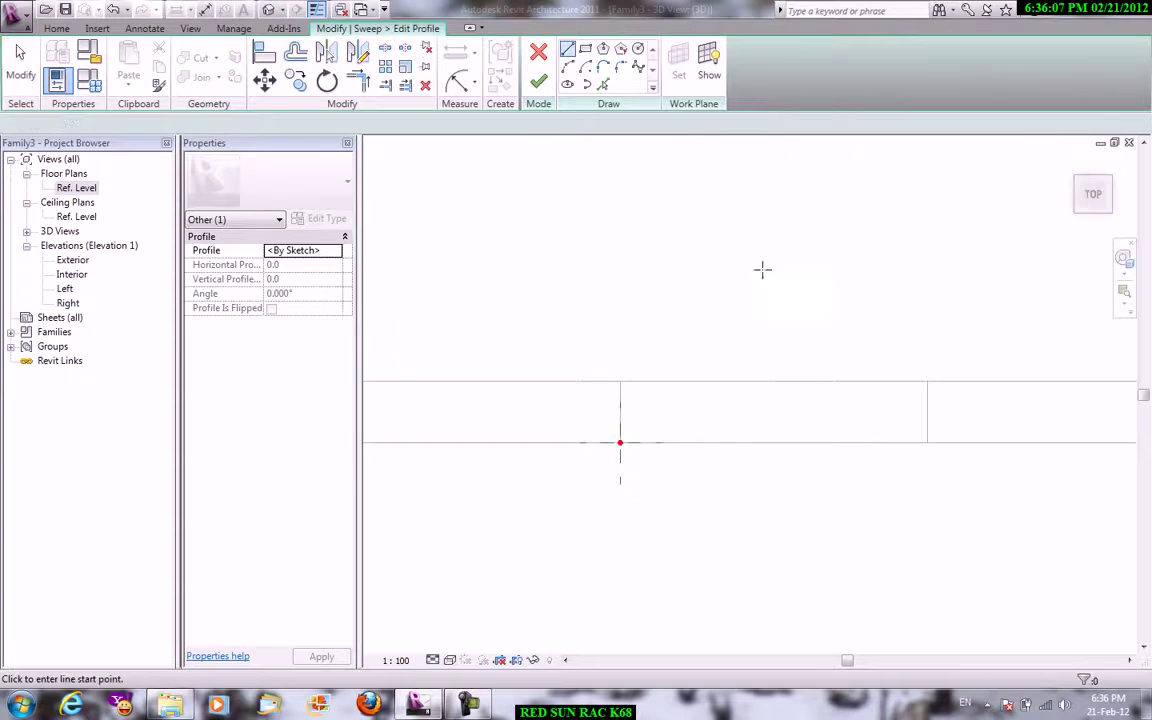
{"action": "scroll", "coordinate": [638, 493], "scroll_direction": "up", "scroll_amount": 3}
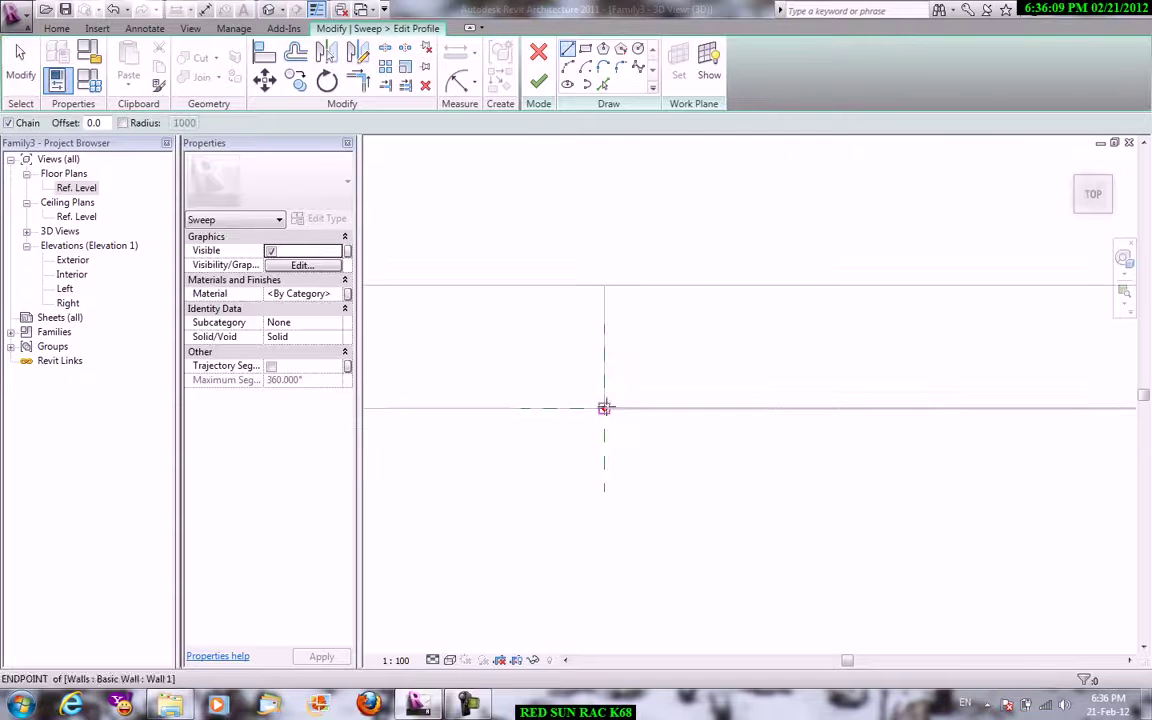
{"action": "left_click", "coordinate": [604, 408]}
{"action": "left_click", "coordinate": [601, 284]}
{"action": "scroll", "coordinate": [532, 288], "scroll_direction": "up", "scroll_amount": 1}
{"action": "left_click", "coordinate": [548, 272]}
{"action": "left_click", "coordinate": [549, 266]}
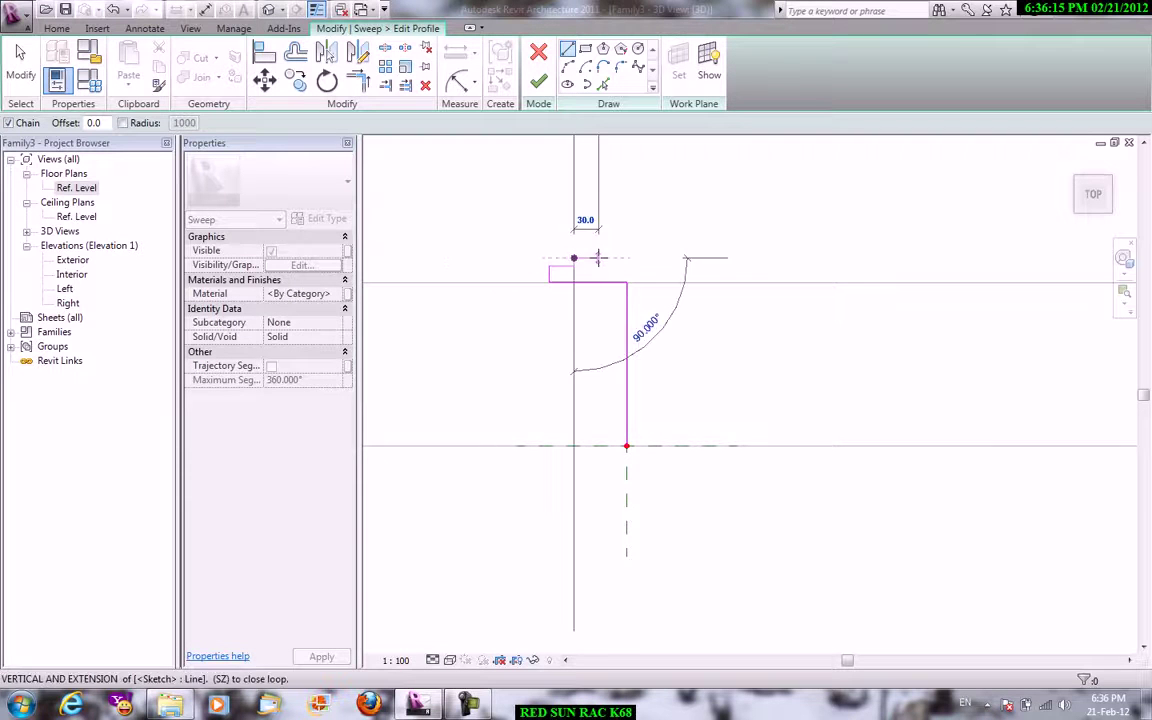
Complete the profile with the top, a 245 vertical side, a 75 horizontal and a short step.
{"action": "left_click", "coordinate": [598, 262]}
{"action": "left_click", "coordinate": [643, 266]}
{"action": "left_click", "coordinate": [642, 466]}
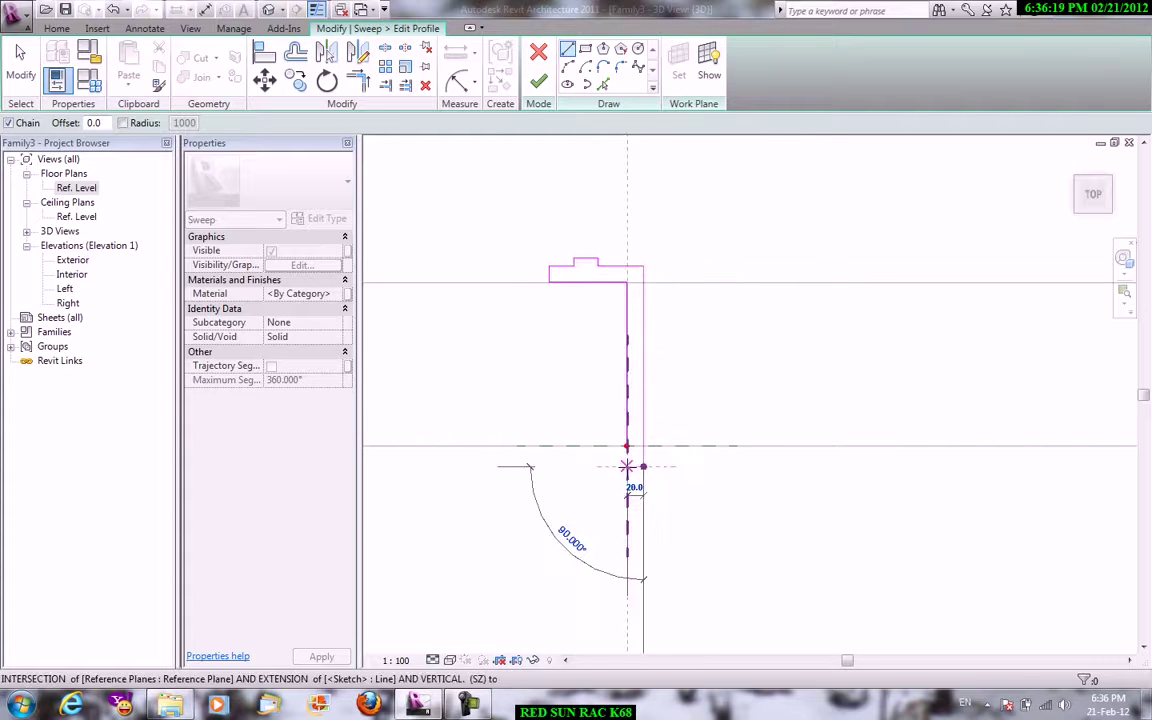
{"action": "left_click", "coordinate": [581, 466]}
{"action": "left_click", "coordinate": [581, 445]}
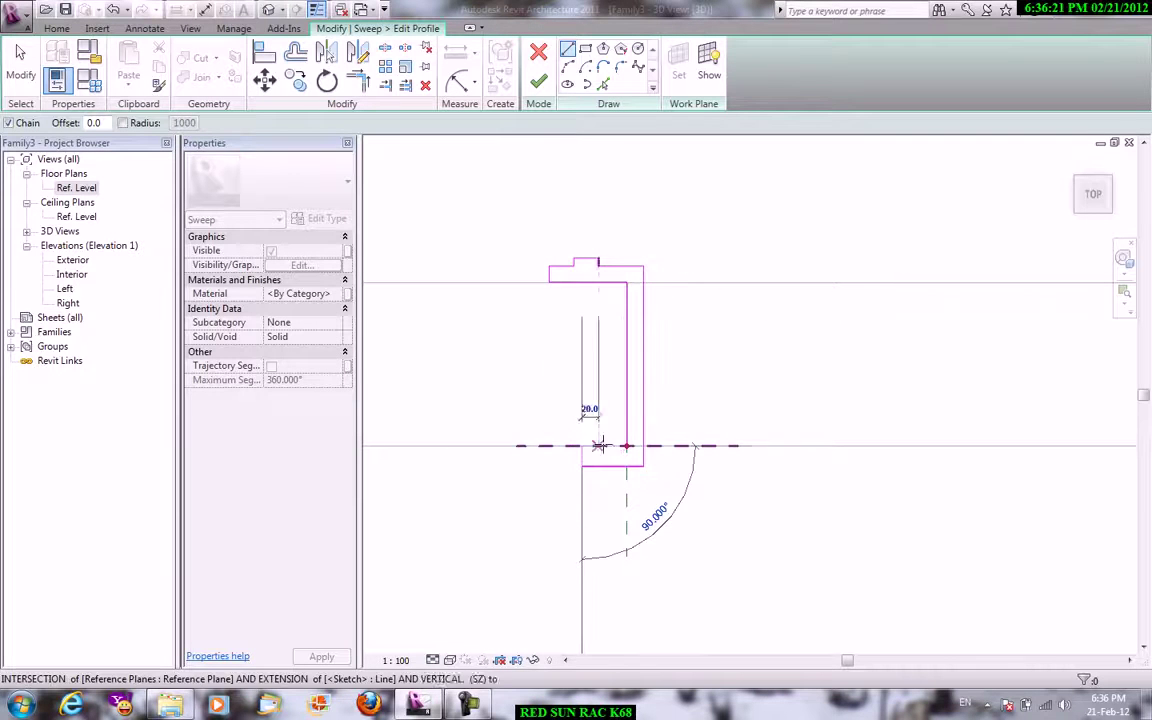
{"action": "right_click", "coordinate": [695, 318]}
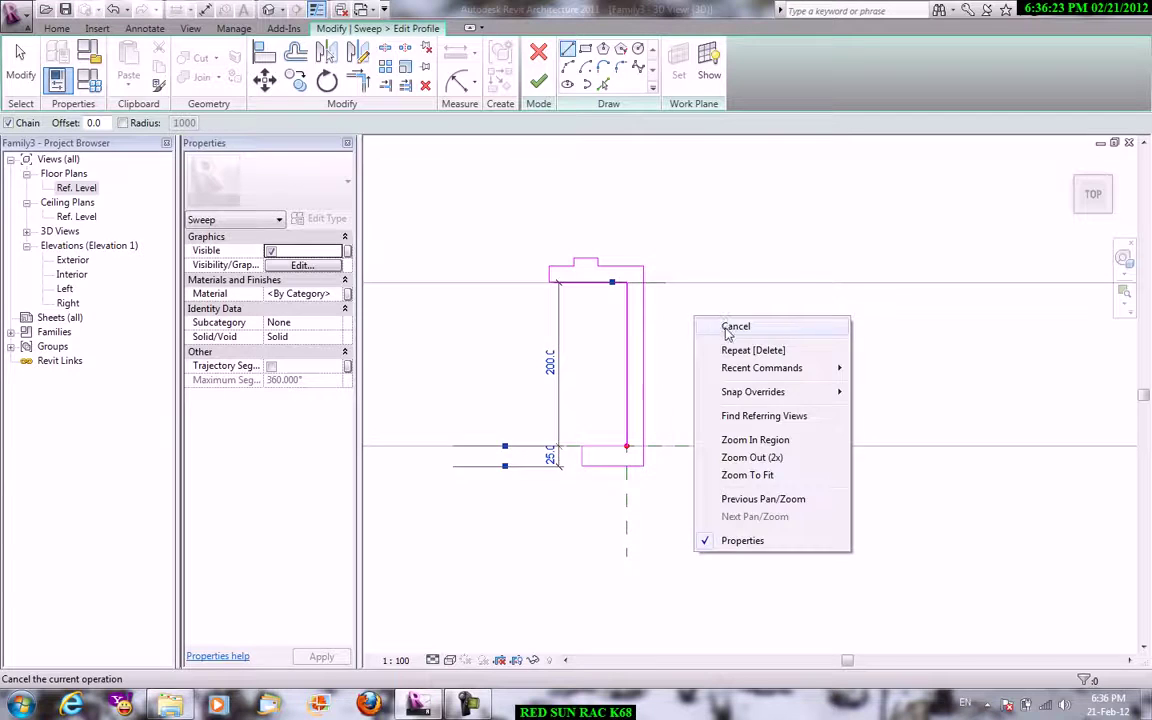
{"action": "left_click", "coordinate": [728, 330]}
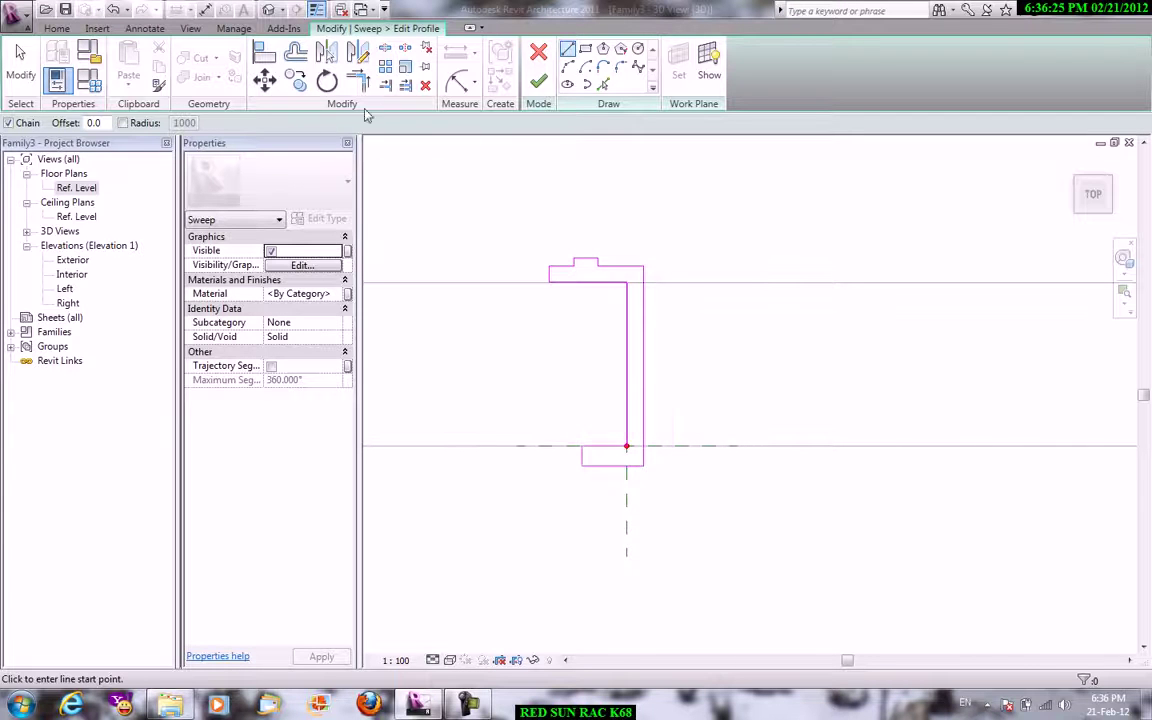
Open 3D View 1, orbit to a near-front view, and finish the profile edit.
{"action": "double_click", "coordinate": [62, 233]}
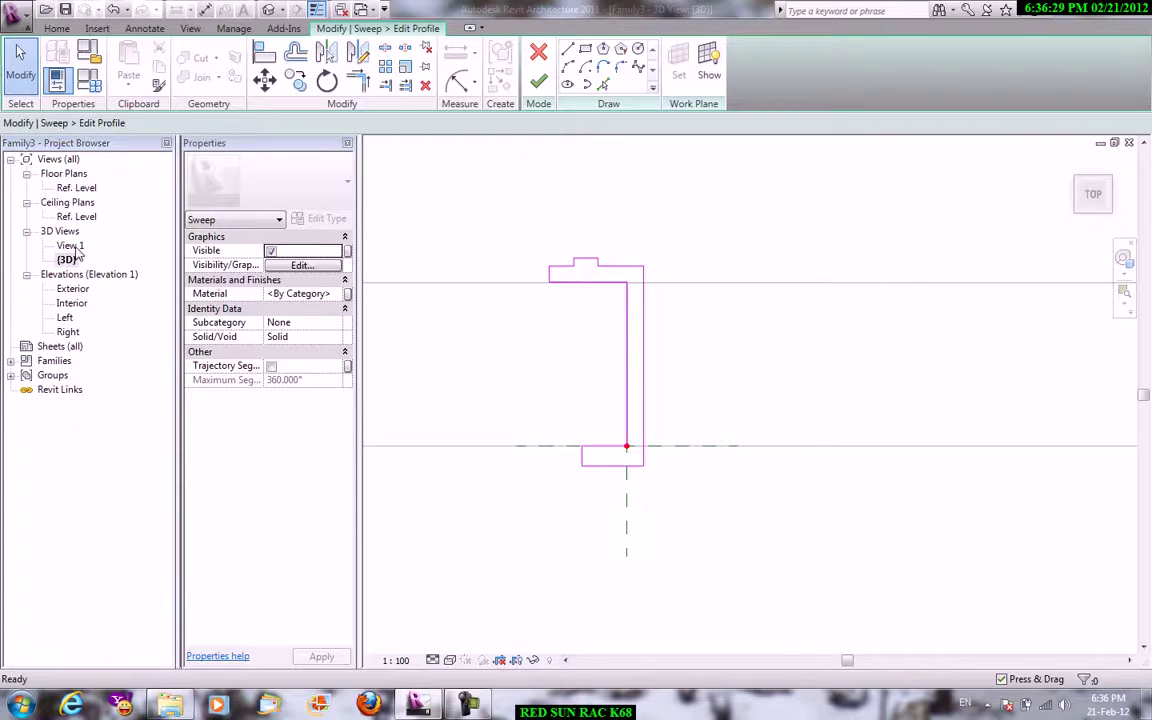
{"action": "double_click", "coordinate": [74, 248]}
{"action": "mouse_move", "coordinate": [864, 433]}
{"action": "middle_mouse_down", "text": "shift"}
{"action": "mouse_move", "coordinate": [859, 447]}
{"action": "mouse_move", "coordinate": [489, 501]}
{"action": "mouse_move", "coordinate": [594, 411]}
{"action": "mouse_move", "coordinate": [610, 518]}
{"action": "mouse_move", "coordinate": [687, 525]}
{"action": "mouse_move", "coordinate": [715, 470]}
{"action": "middle_mouse_up", "text": "shift"}
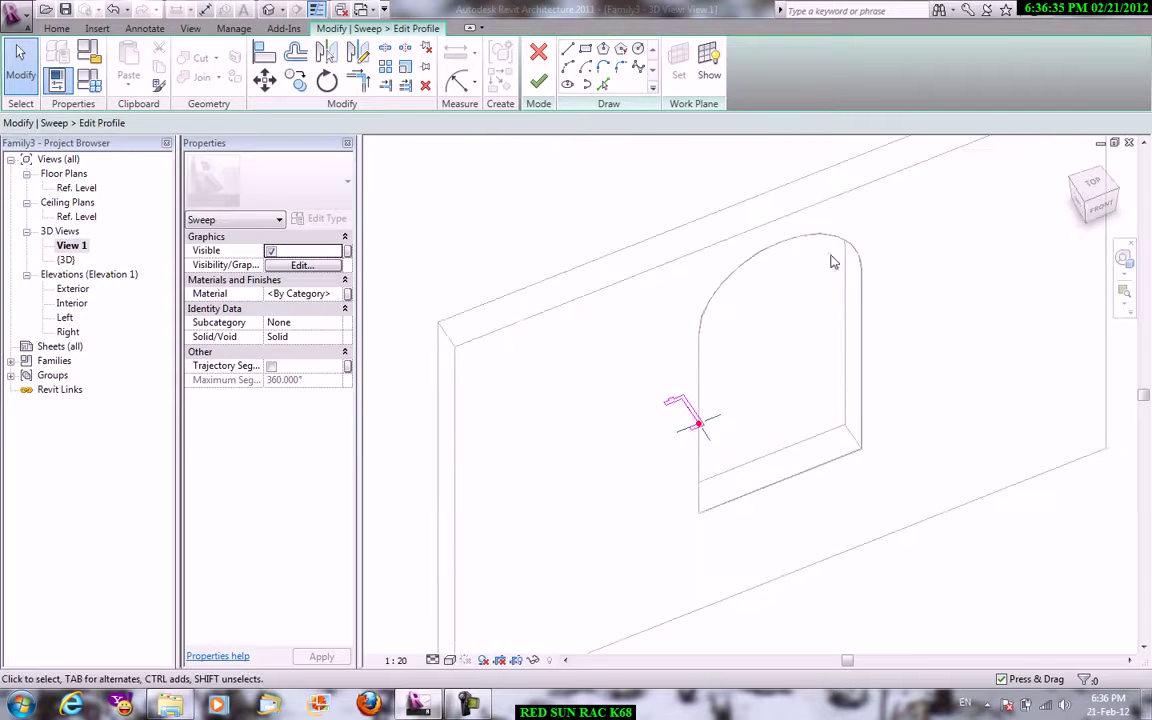
{"action": "left_click", "coordinate": [539, 84]}
Finish the sweep and inspect the frame in Shaded style from a slight orbit.
{"action": "left_click", "coordinate": [539, 84]}
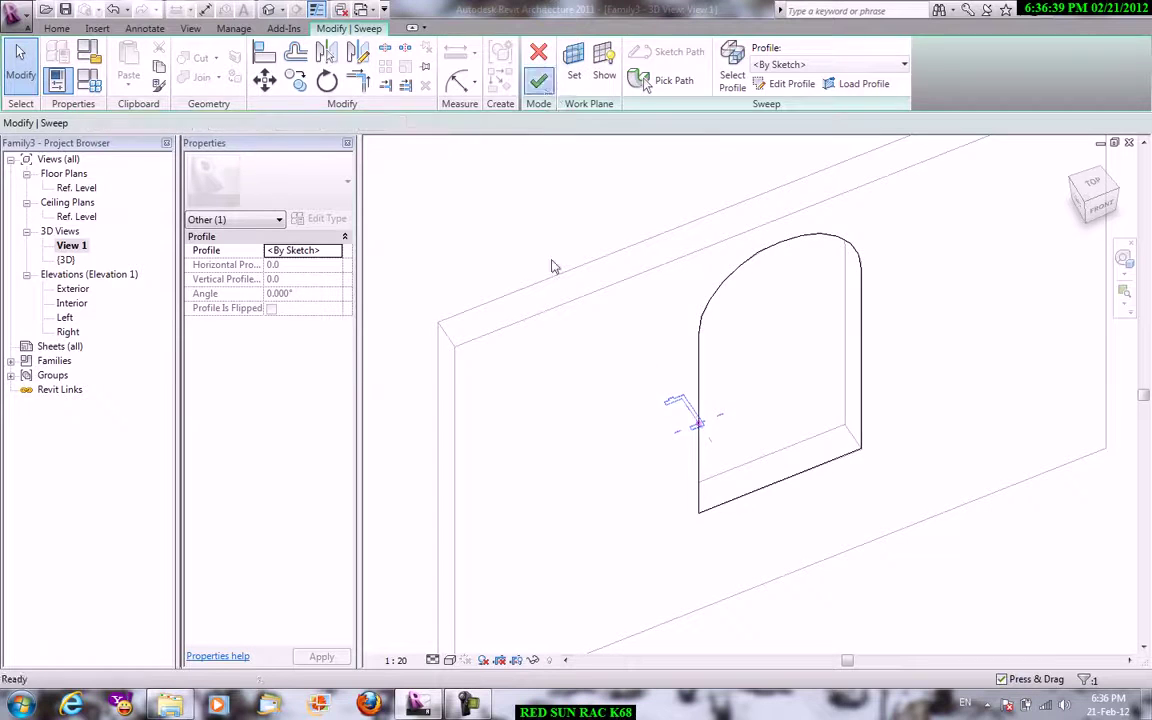
{"action": "left_click", "coordinate": [449, 660]}
{"action": "left_click", "coordinate": [488, 607]}
{"action": "mouse_move", "coordinate": [607, 558]}
{"action": "middle_mouse_down", "text": "shift"}
{"action": "mouse_move", "coordinate": [786, 420]}
{"action": "mouse_move", "coordinate": [836, 287]}
{"action": "middle_mouse_up", "text": "shift"}
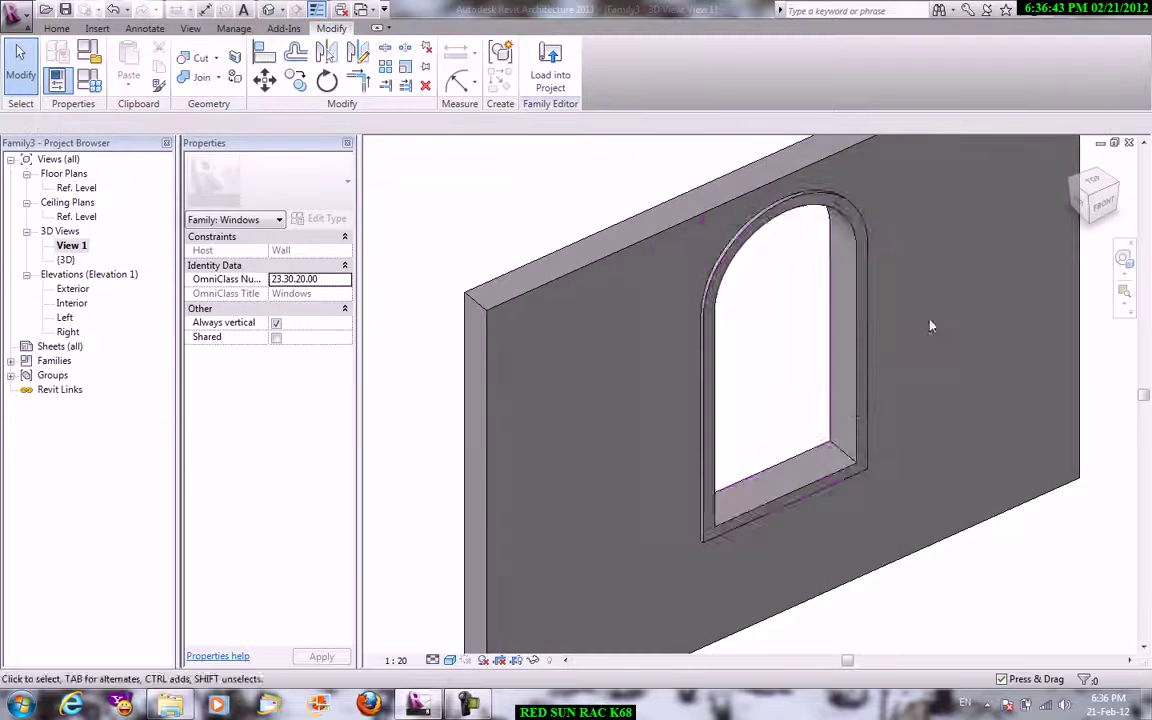
{"action": "left_click", "coordinate": [823, 204]}
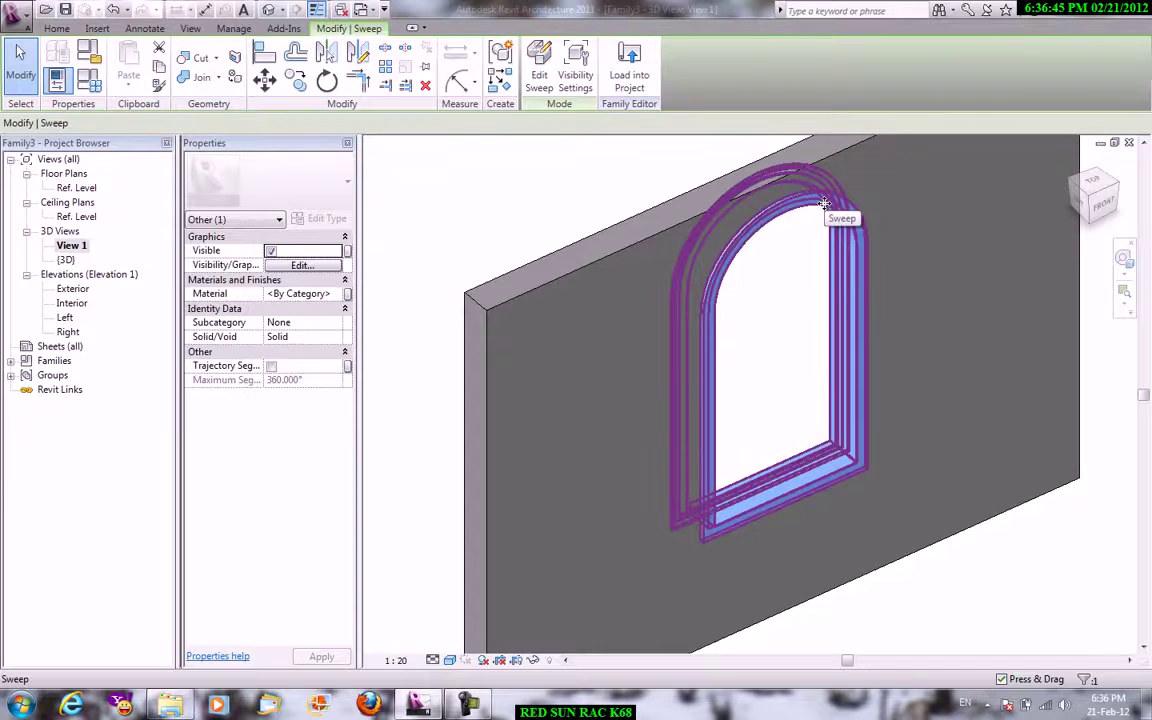
Switch the display to Wireframe, then Hidden Line, and reselect the frame sweep.
{"action": "left_click", "coordinate": [434, 660]}
{"action": "left_click", "coordinate": [449, 660]}
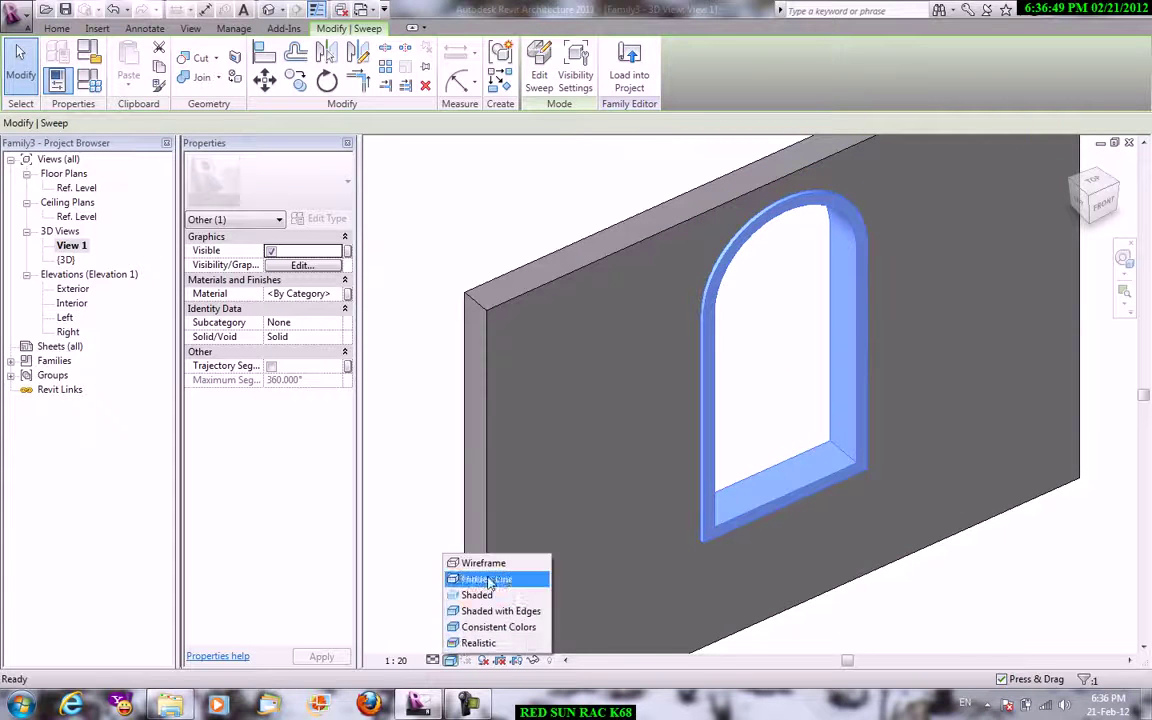
{"action": "left_click", "coordinate": [482, 558]}
{"action": "left_click", "coordinate": [449, 660]}
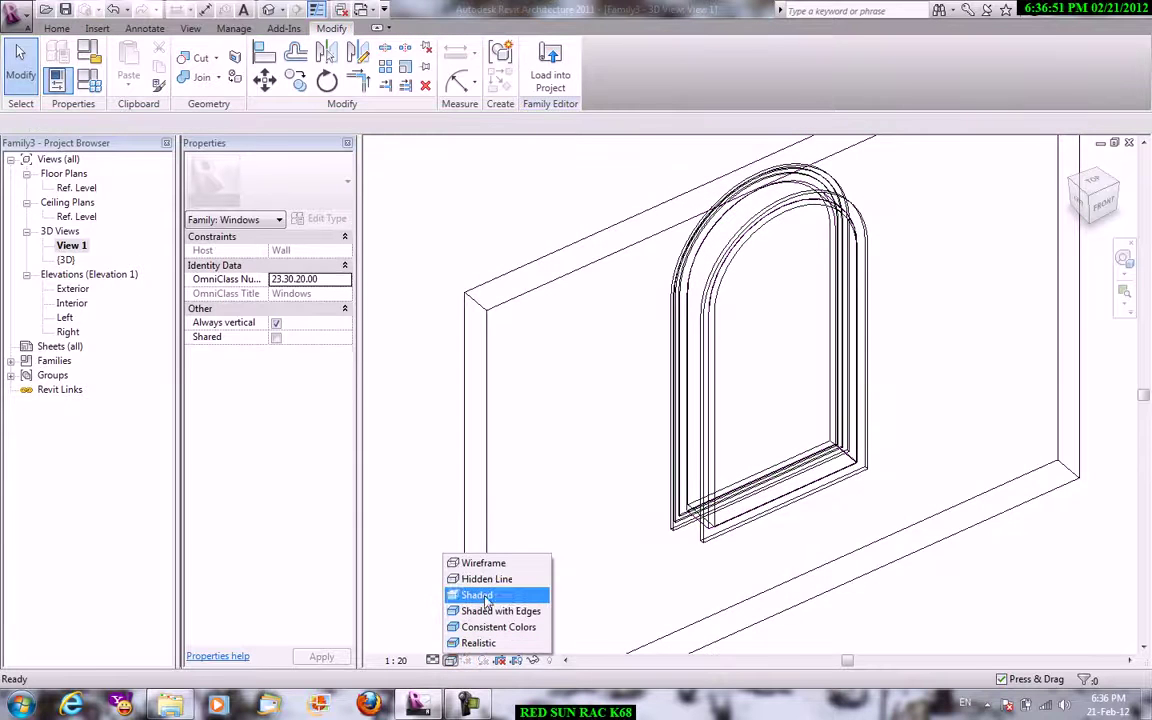
{"action": "left_click", "coordinate": [482, 576]}
{"action": "scroll", "coordinate": [765, 447], "scroll_direction": "up", "scroll_amount": 1}
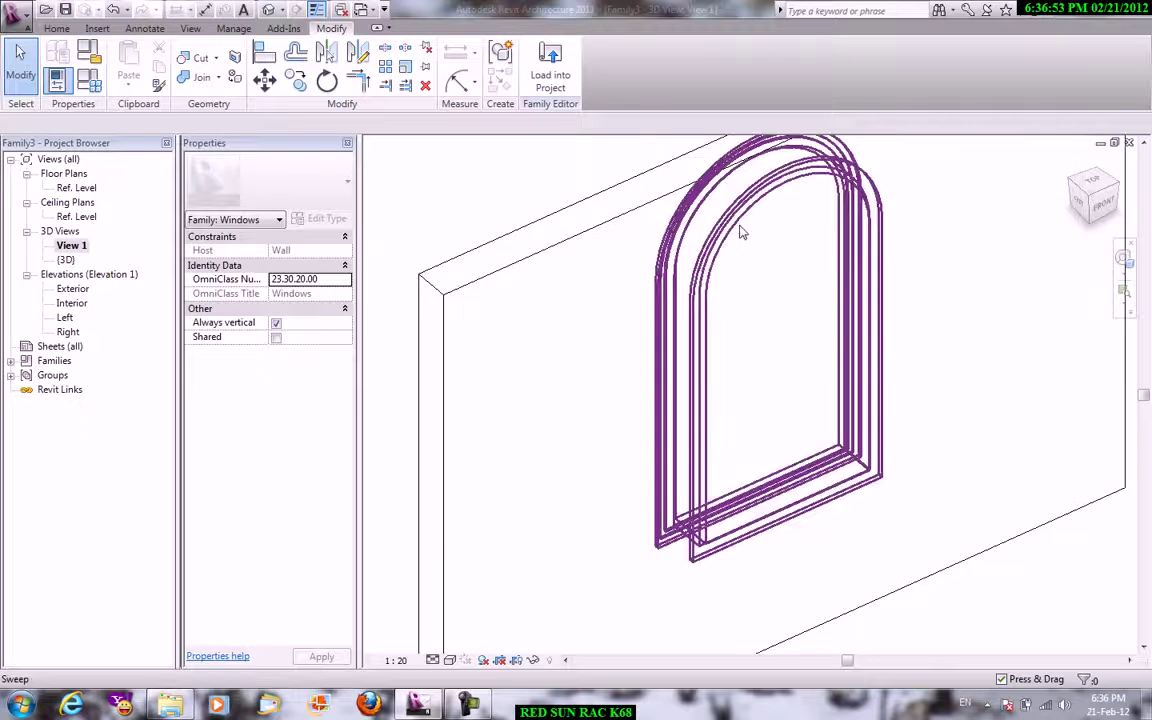
{"action": "left_click", "coordinate": [740, 231]}
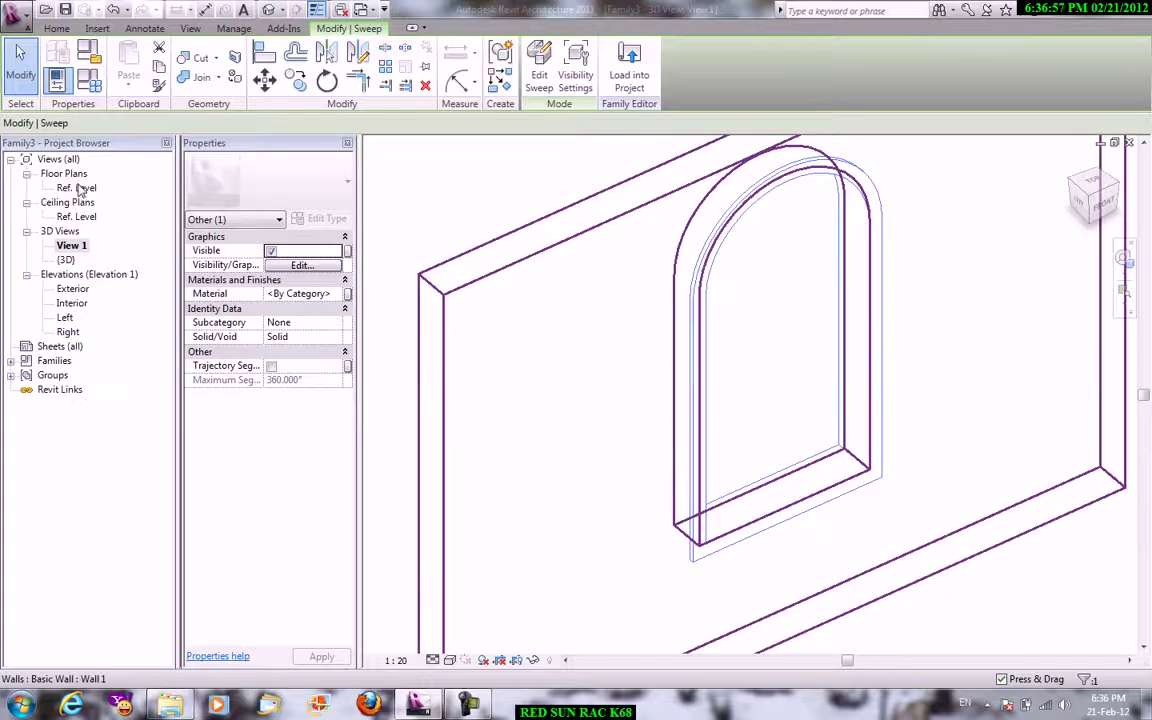
Open the Ref. Level floor plan and clear the frame selection.
{"action": "double_click", "coordinate": [80, 188]}
{"action": "scroll", "coordinate": [722, 378], "scroll_direction": "up", "scroll_amount": 1}
{"action": "scroll", "coordinate": [681, 357], "scroll_direction": "up", "scroll_amount": 1}
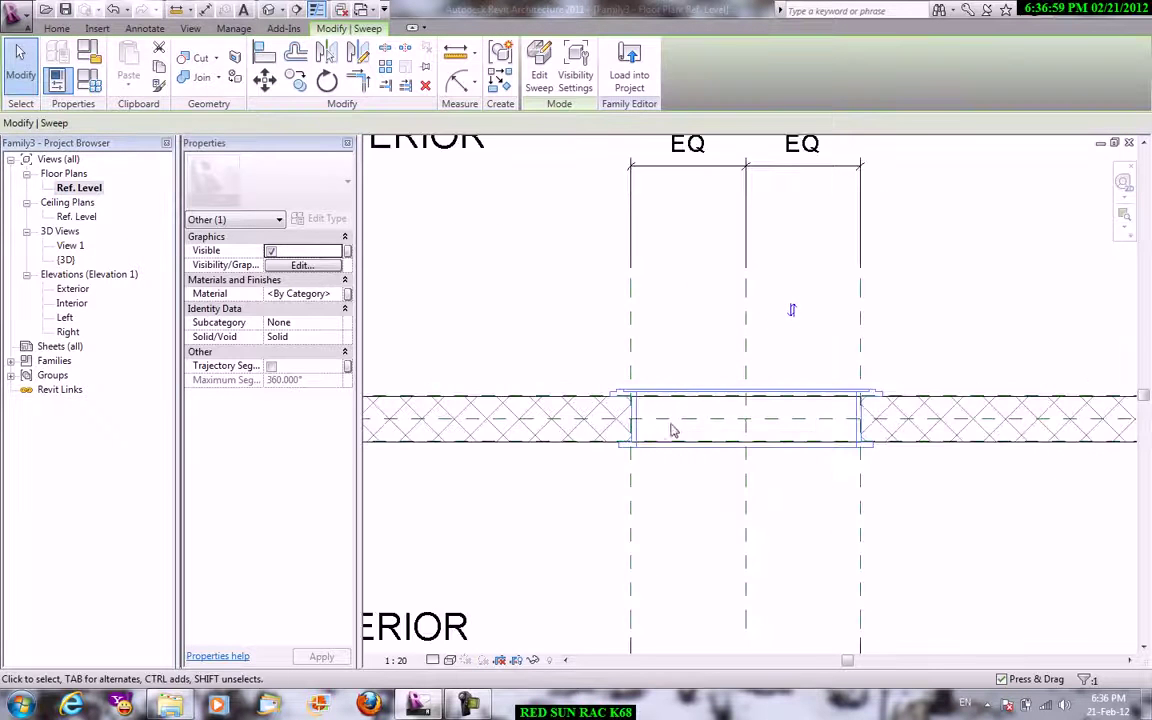
{"action": "right_click", "coordinate": [543, 253]}
{"action": "left_click", "coordinate": [584, 257]}
Place a reference plane with RP at a 40 offset, then end the tool.
{"action": "scroll", "coordinate": [640, 280], "scroll_direction": "down", "scroll_amount": 2}
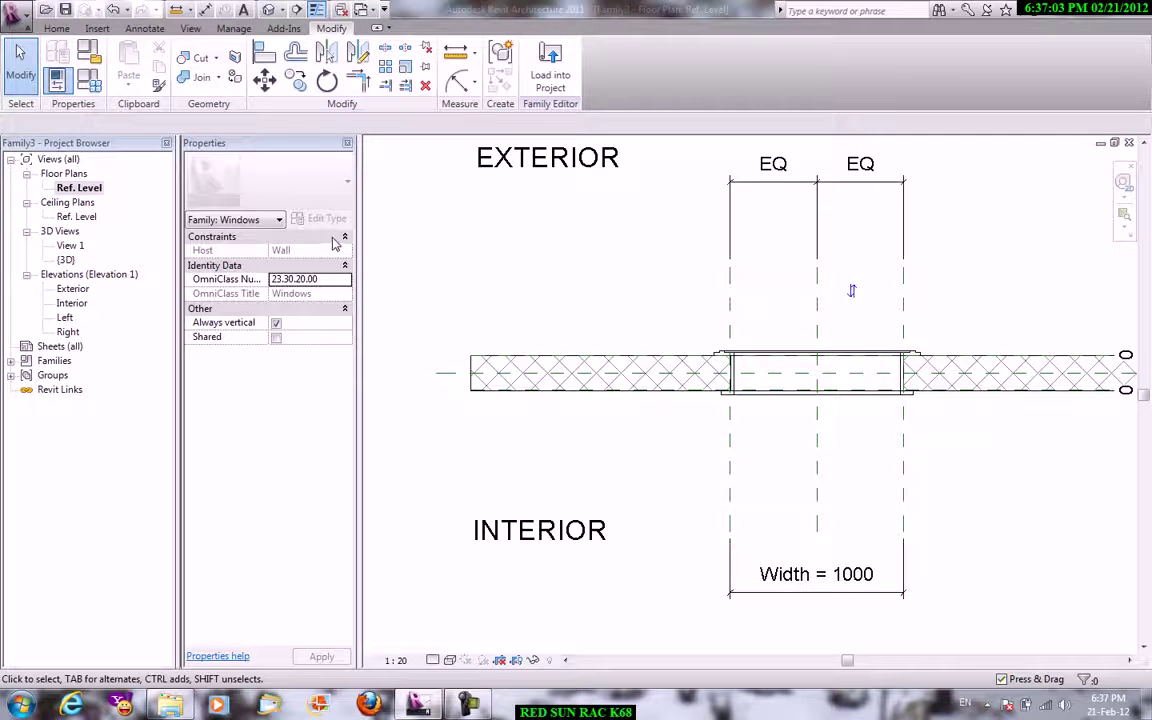
{"action": "key", "text": "r"}
{"action": "key", "text": "p"}
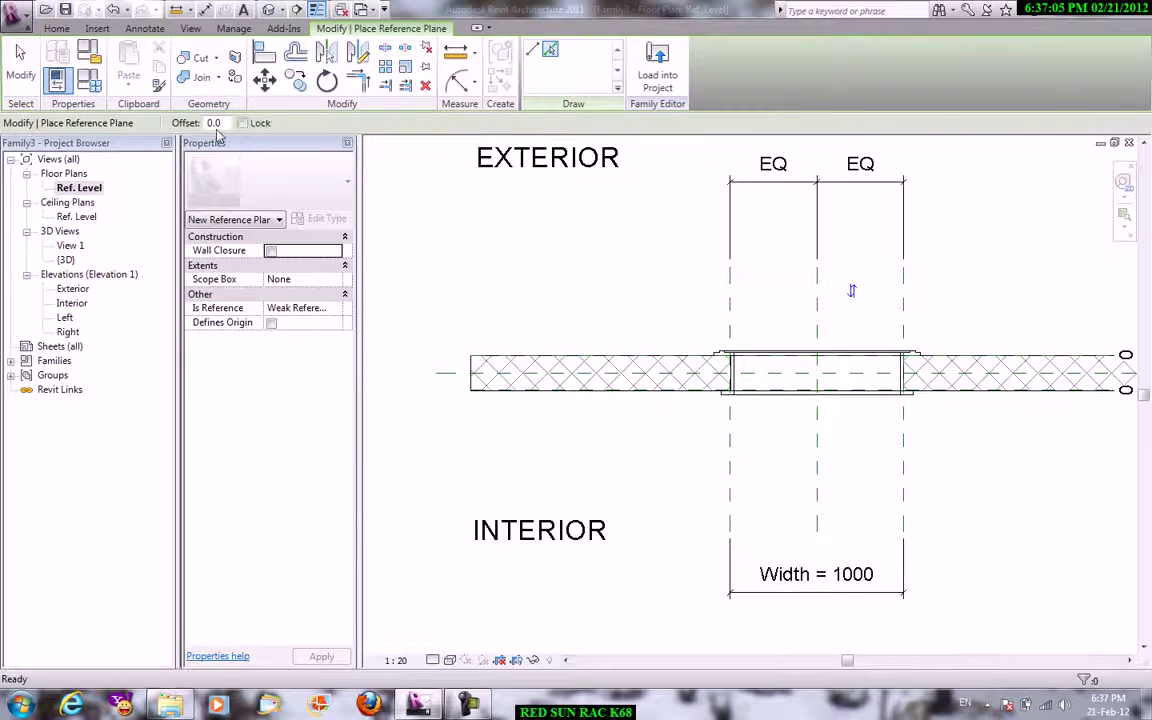
{"action": "type", "text": "40"}
{"action": "key", "text": "Return"}
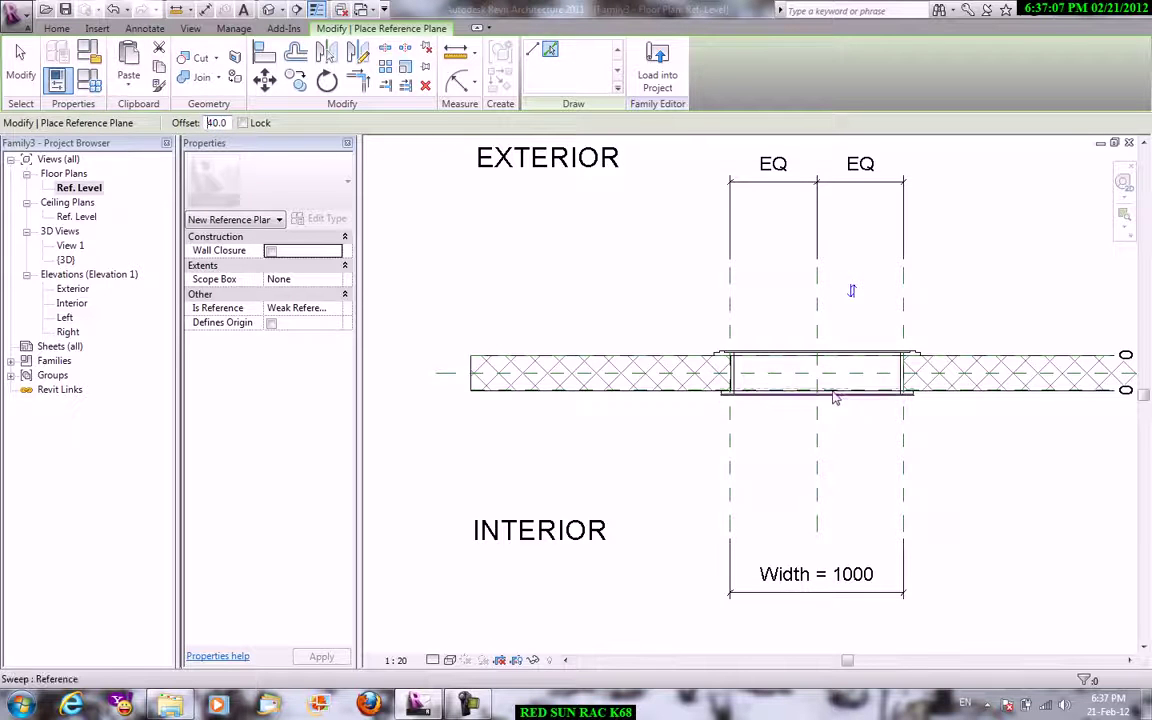
{"action": "right_click", "coordinate": [674, 270]}
{"action": "right_click", "coordinate": [604, 248]}
{"action": "left_click", "coordinate": [626, 256]}
Set the work plane to the wall's reference plane and open the Exterior elevation.
{"action": "left_click", "coordinate": [56, 28]}
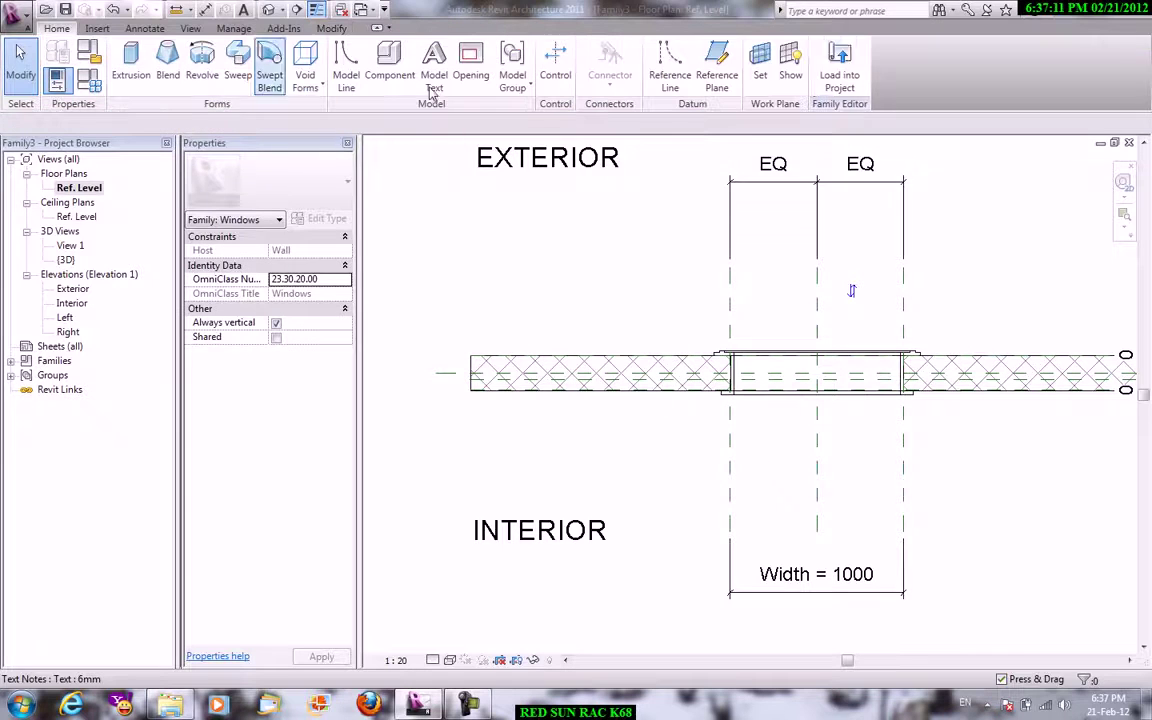
{"action": "left_click", "coordinate": [761, 76]}
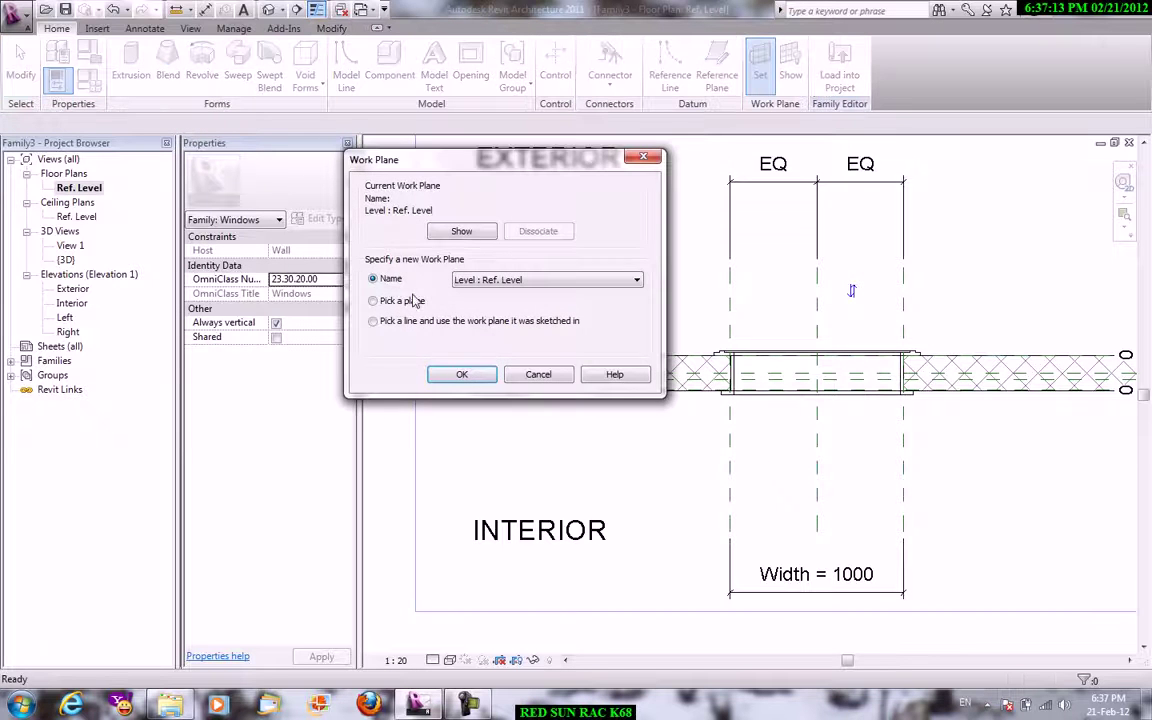
{"action": "left_click", "coordinate": [462, 375]}
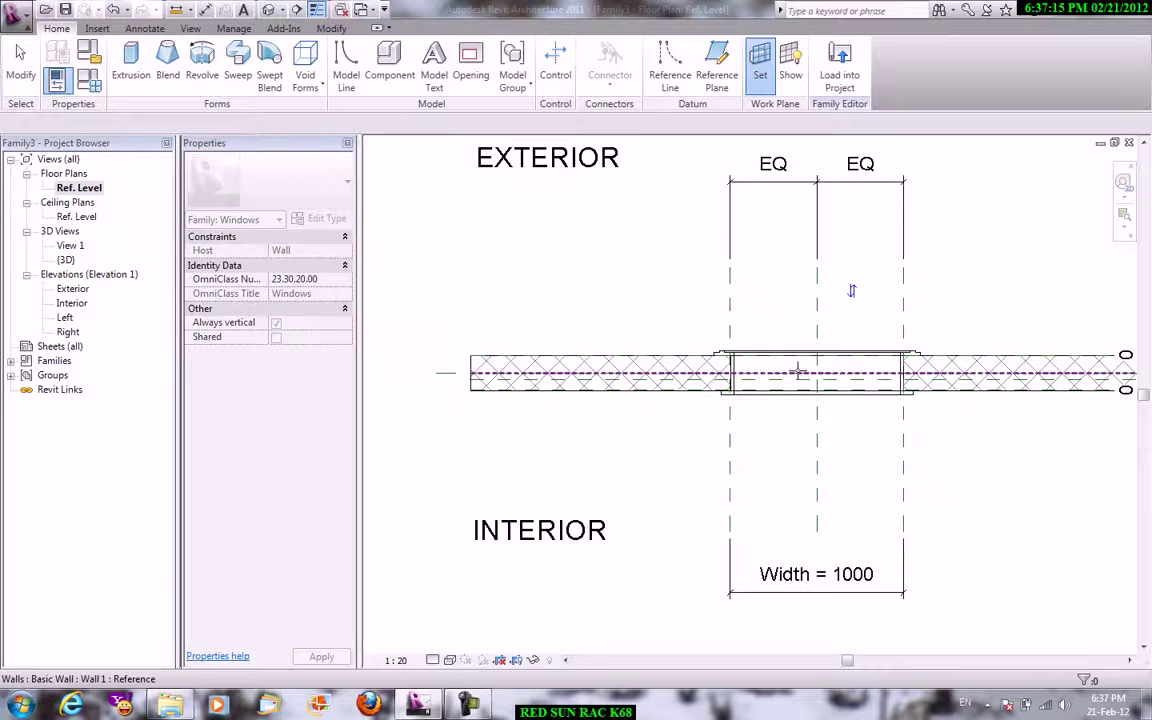
{"action": "left_click", "coordinate": [718, 340]}
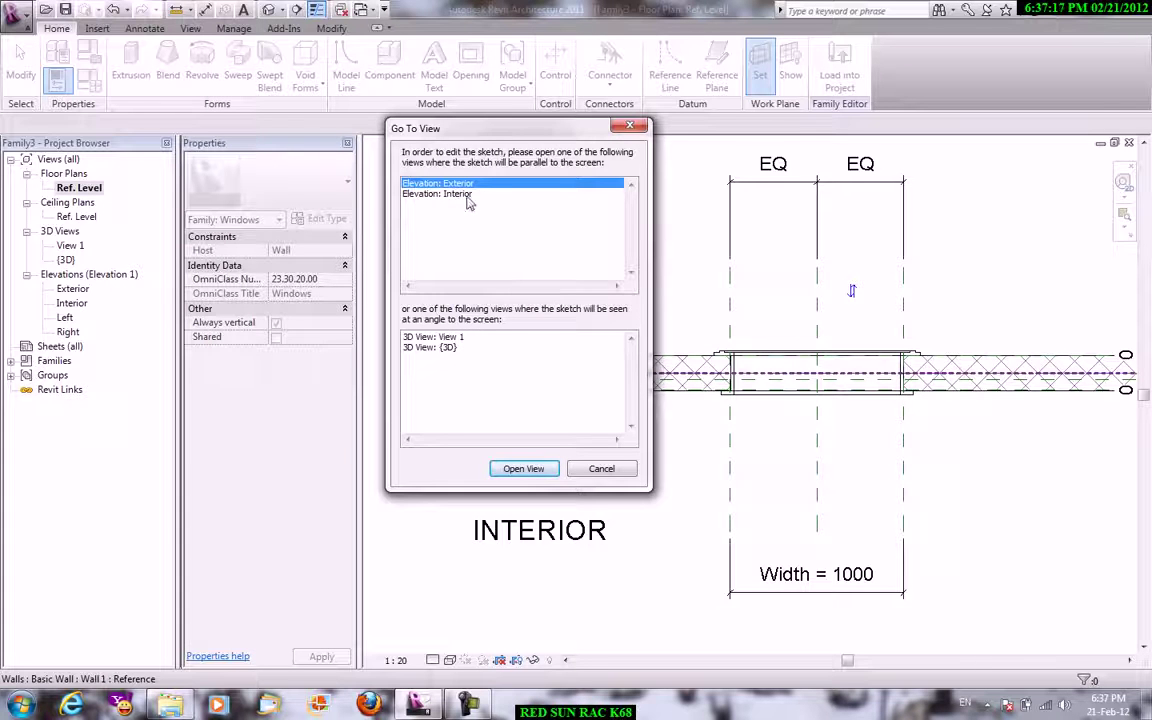
{"action": "left_click", "coordinate": [524, 468]}
Start a new extrusion sketch in Pick Lines mode after briefly showing the work plane.
{"action": "scroll", "coordinate": [740, 330], "scroll_direction": "up", "scroll_amount": 2}
{"action": "scroll", "coordinate": [700, 270], "scroll_direction": "up", "scroll_amount": 2}
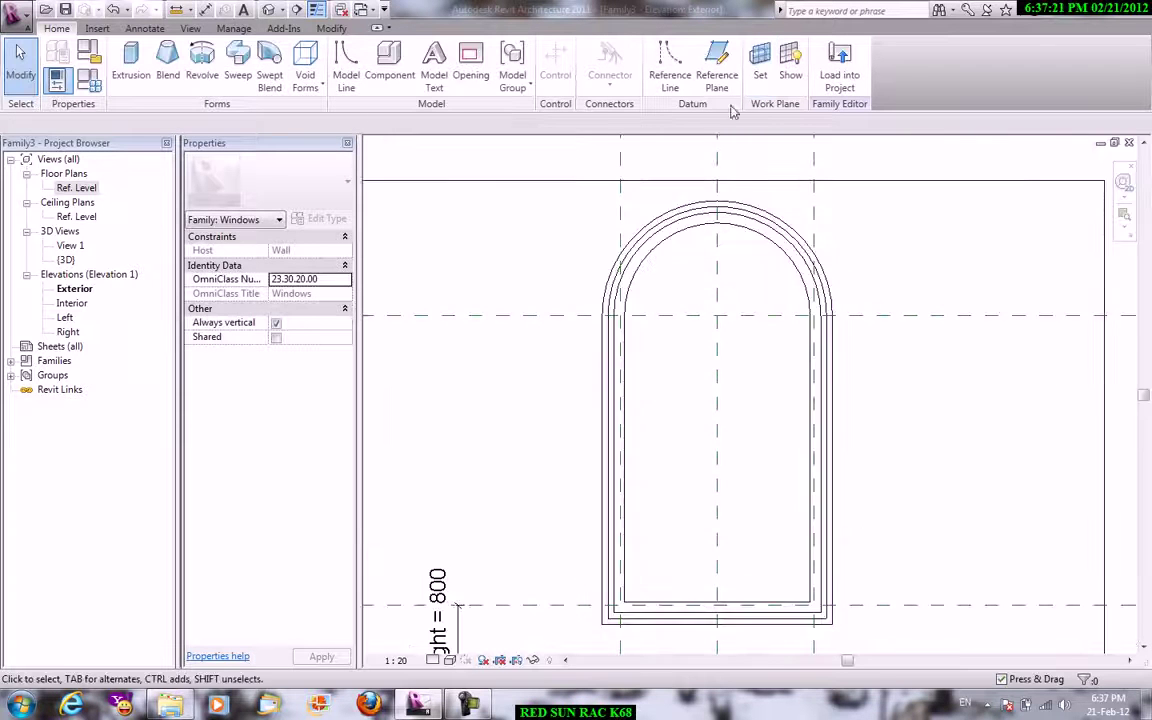
{"action": "left_click", "coordinate": [790, 72]}
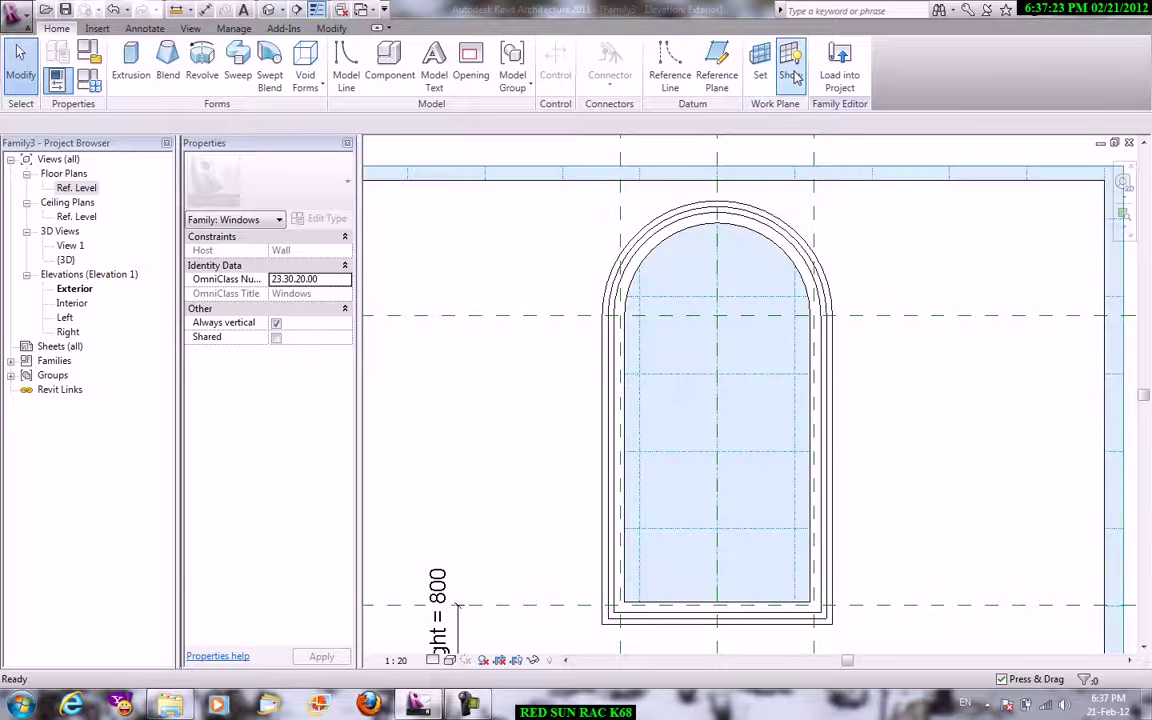
{"action": "left_click", "coordinate": [790, 72]}
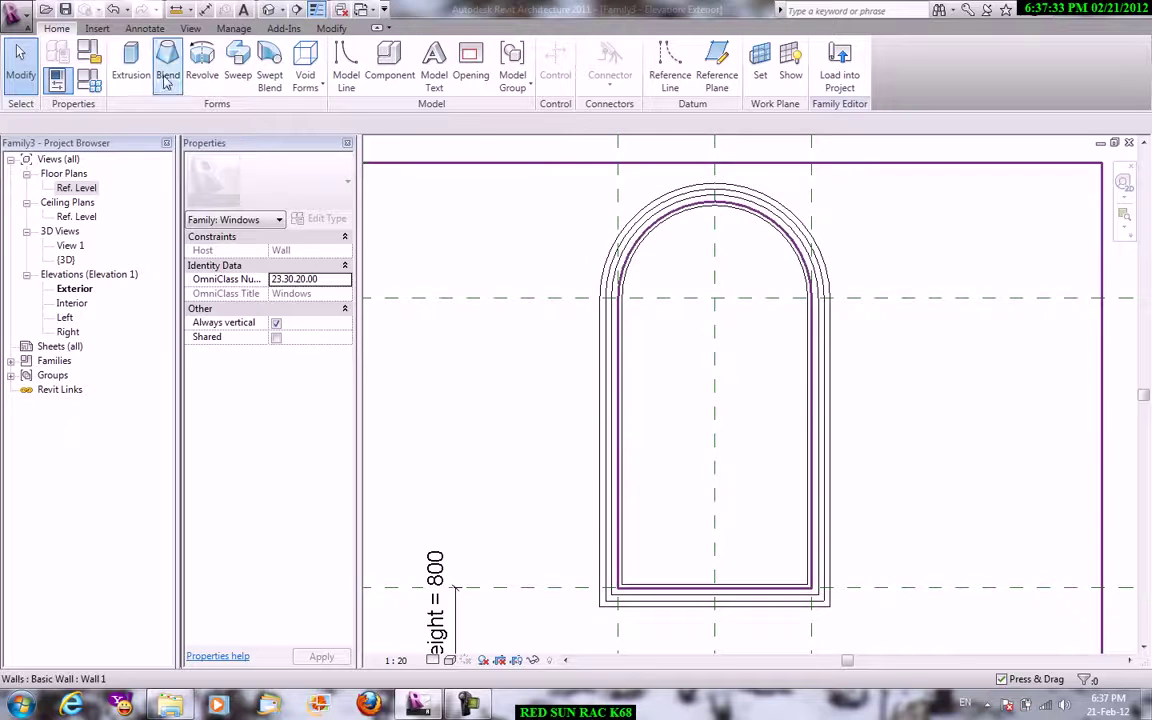
{"action": "left_click", "coordinate": [131, 62]}
{"action": "left_click", "coordinate": [603, 84]}
Pick the opening's arch, side and bottom edges, plus an offset arch, as sash boundaries.
{"action": "left_click", "coordinate": [686, 215]}
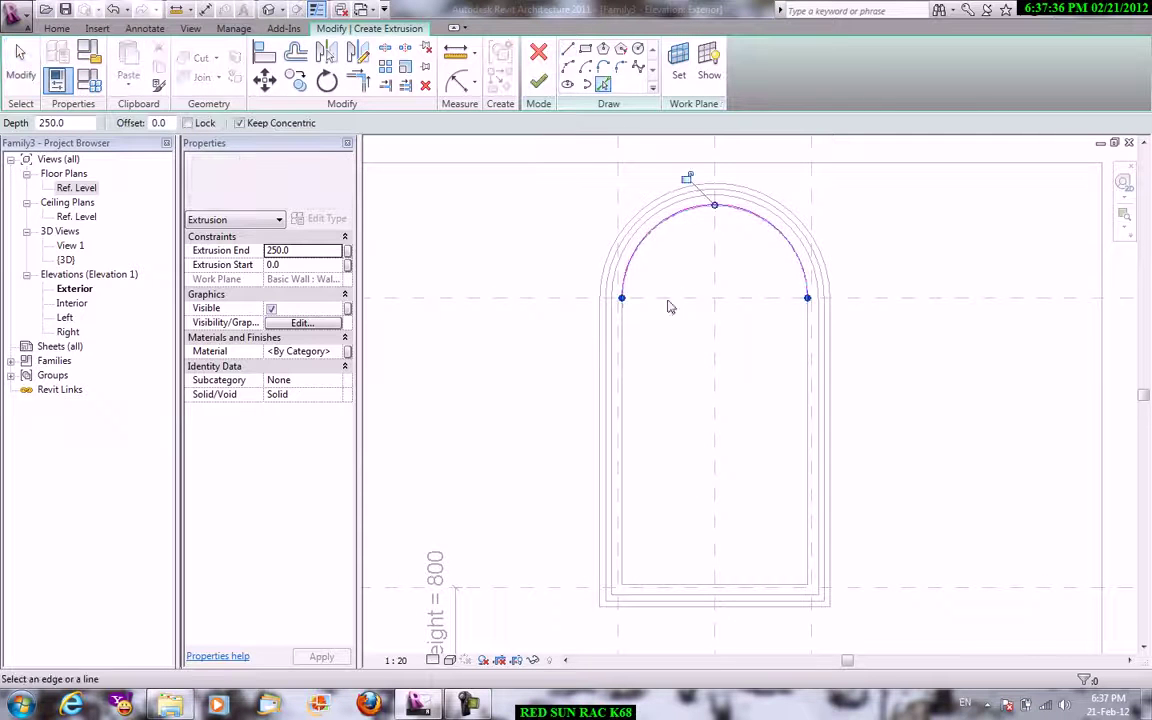
{"action": "left_click", "coordinate": [622, 376]}
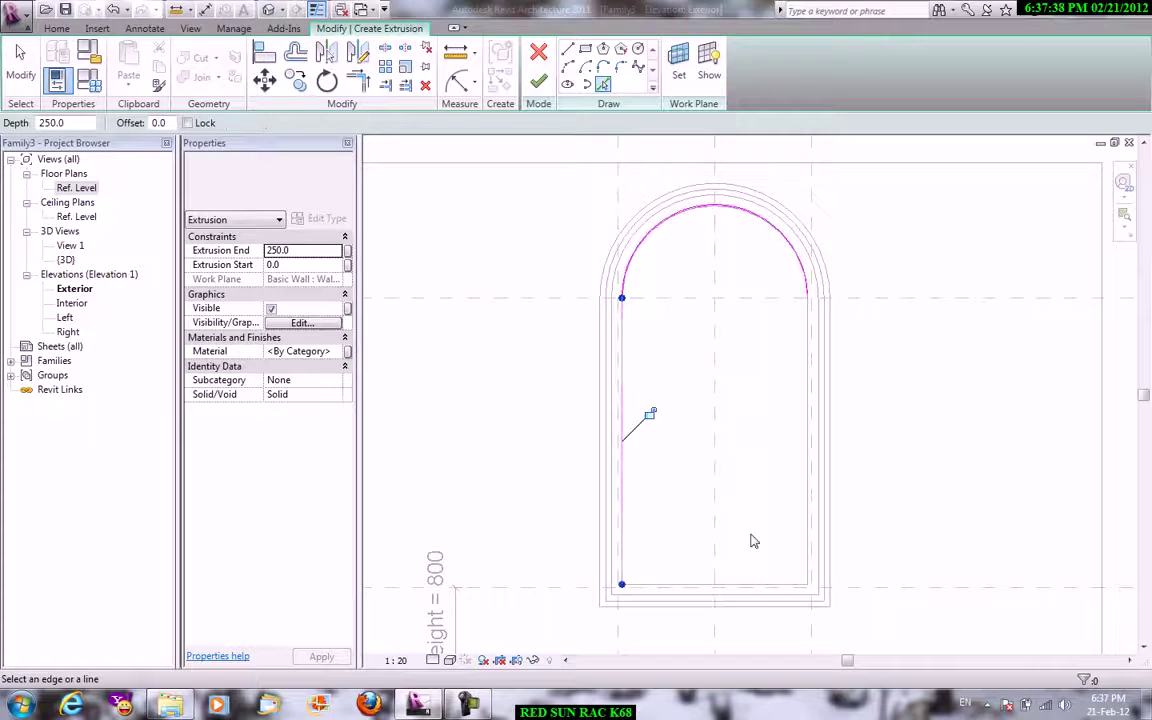
{"action": "left_click", "coordinate": [807, 497]}
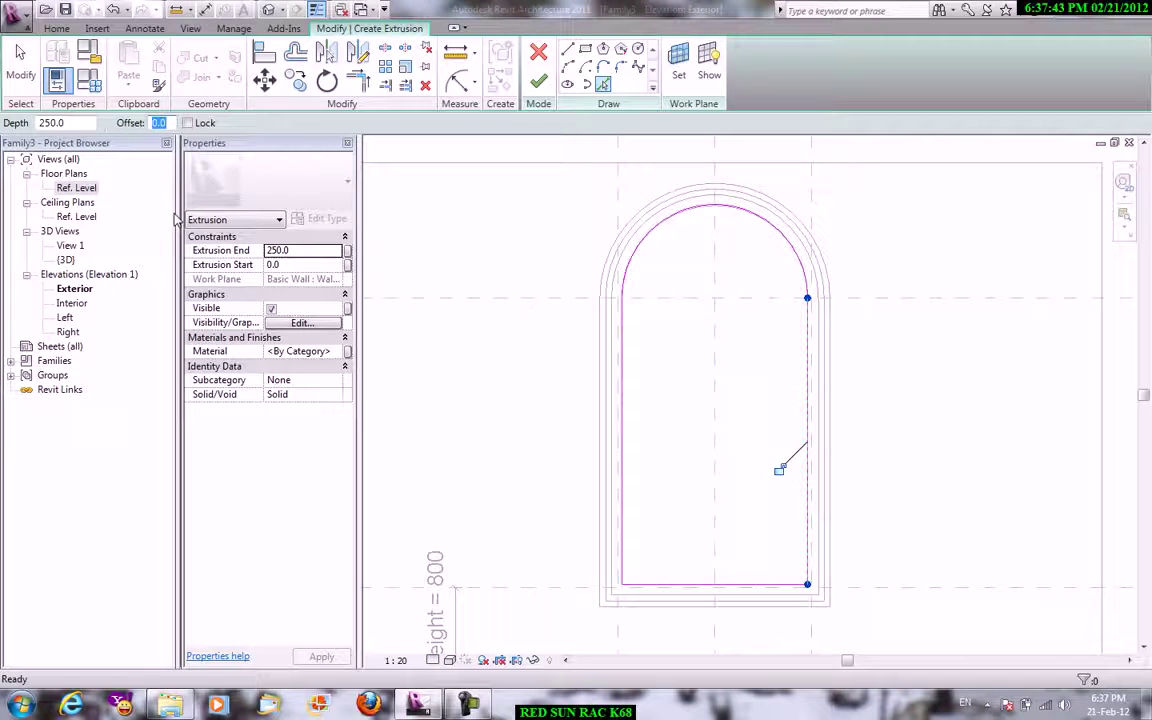
{"action": "type", "text": "50"}
{"action": "left_click", "coordinate": [751, 220]}
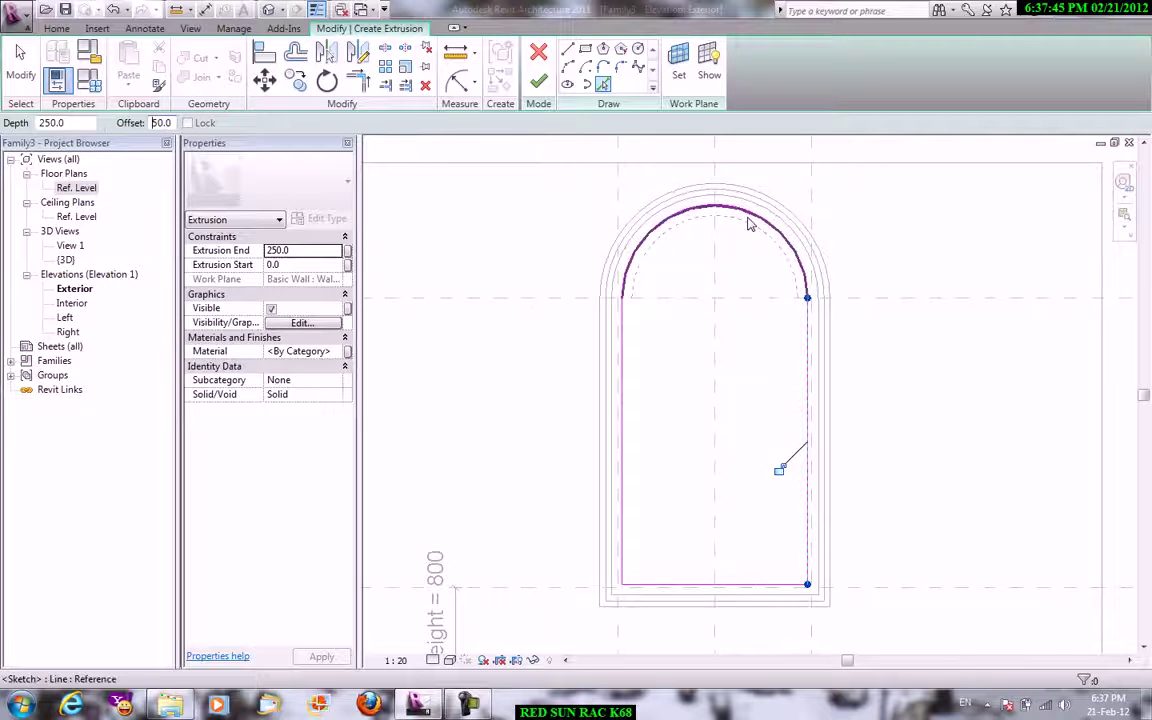
{"action": "left_click", "coordinate": [748, 222]}
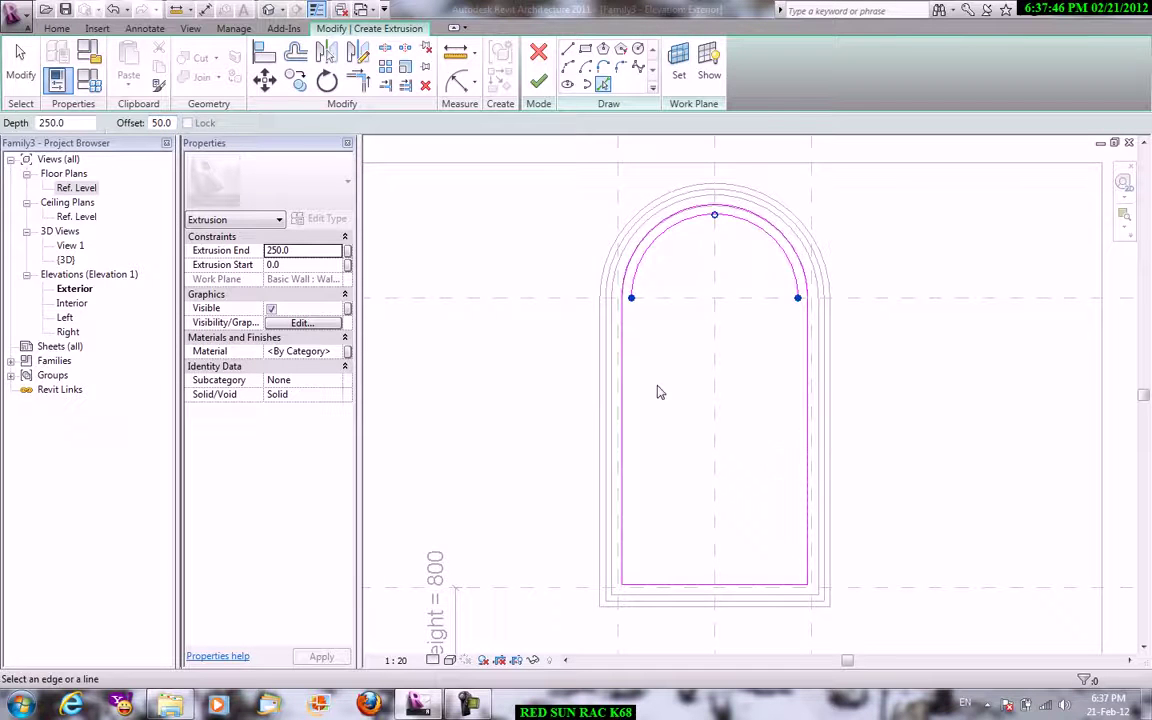
{"action": "left_click", "coordinate": [803, 410]}
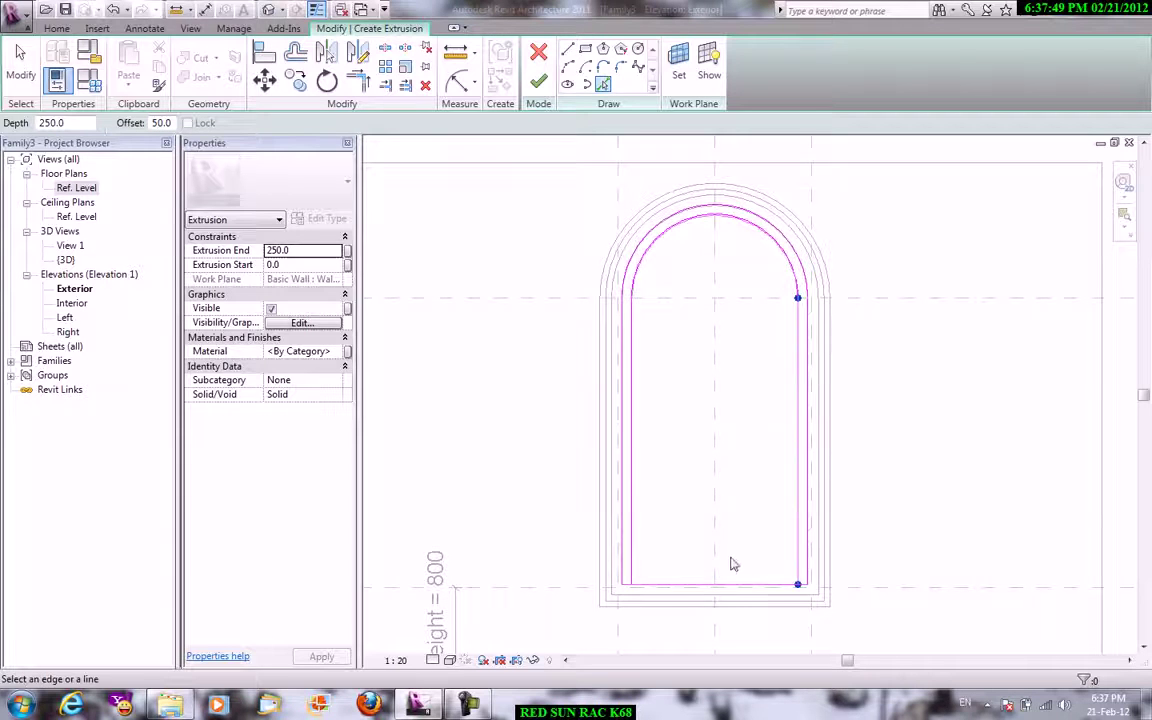
{"action": "left_click", "coordinate": [735, 588]}
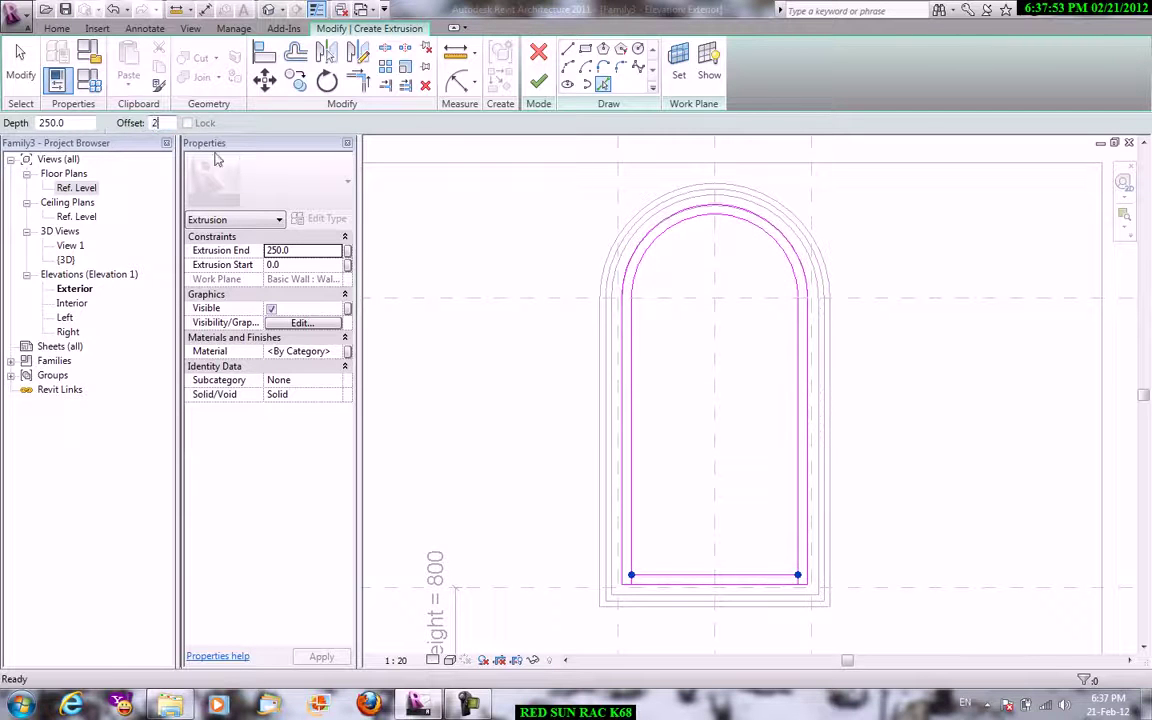
With offset 25, pick a horizontal line along the reference plane where the arch starts.
{"action": "type", "text": "5"}
{"action": "left_click", "coordinate": [696, 300]}
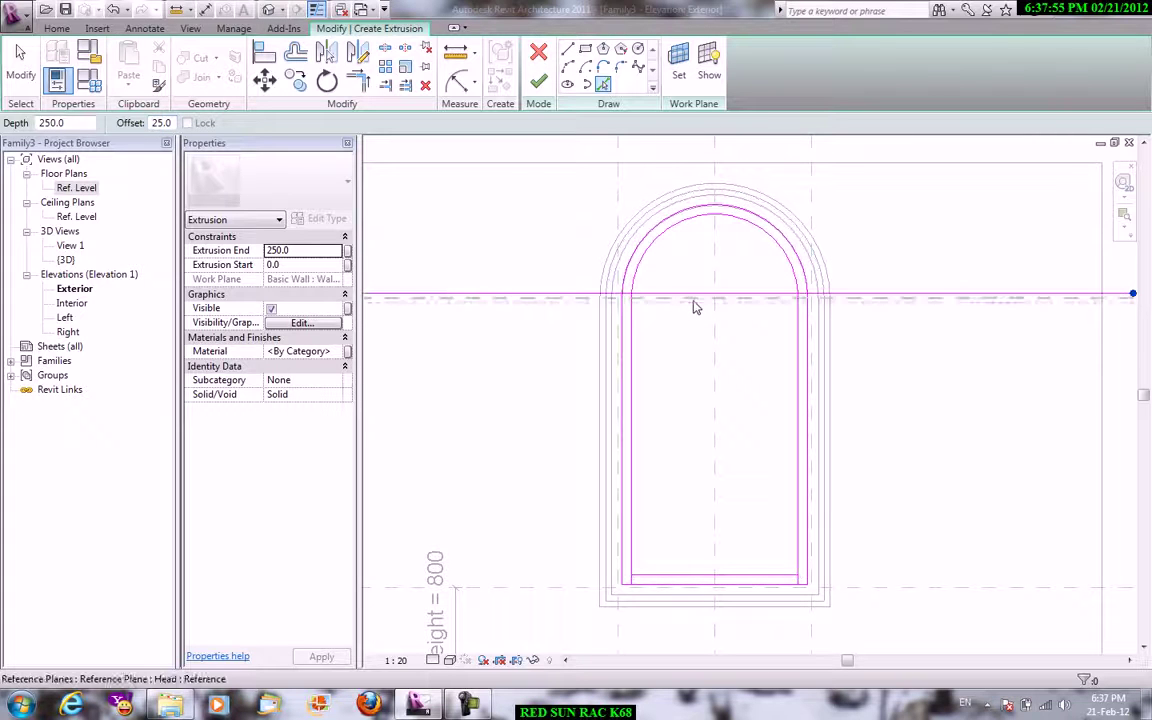
{"action": "right_click", "coordinate": [691, 264]}
{"action": "left_click", "coordinate": [728, 273]}
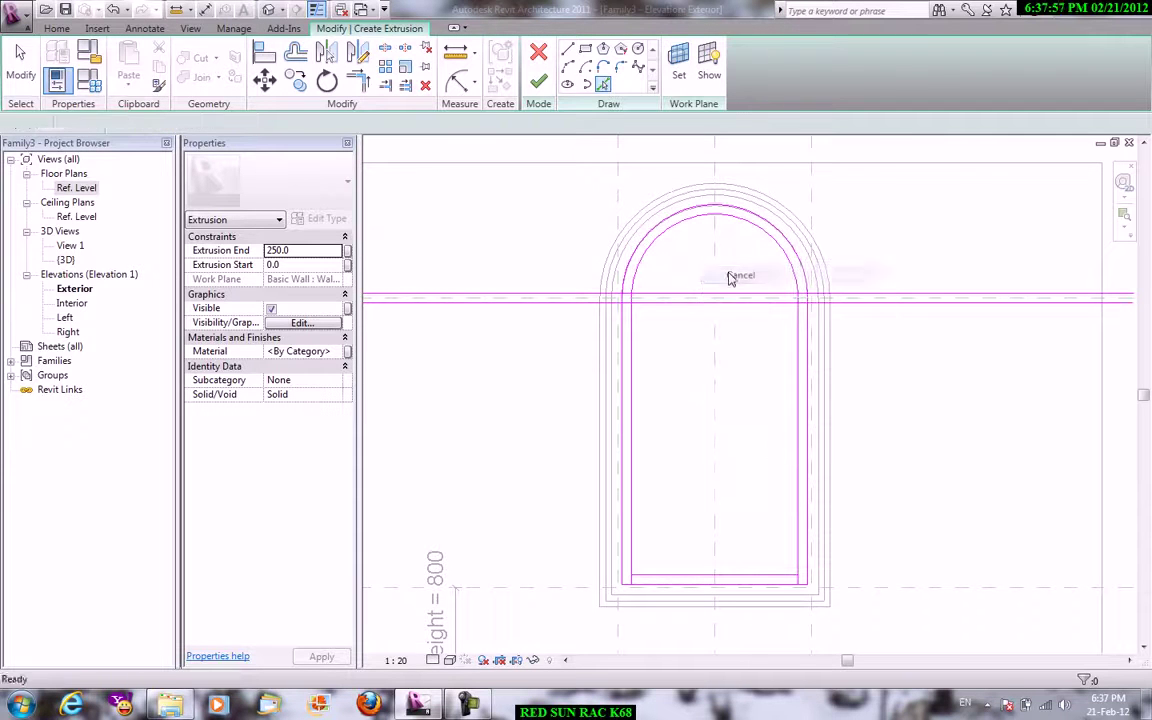
Trim/Extend to Corner the horizontal line at both arch sides.
{"action": "key", "text": "t"}
{"action": "key", "text": "r"}
{"action": "left_click", "coordinate": [650, 296]}
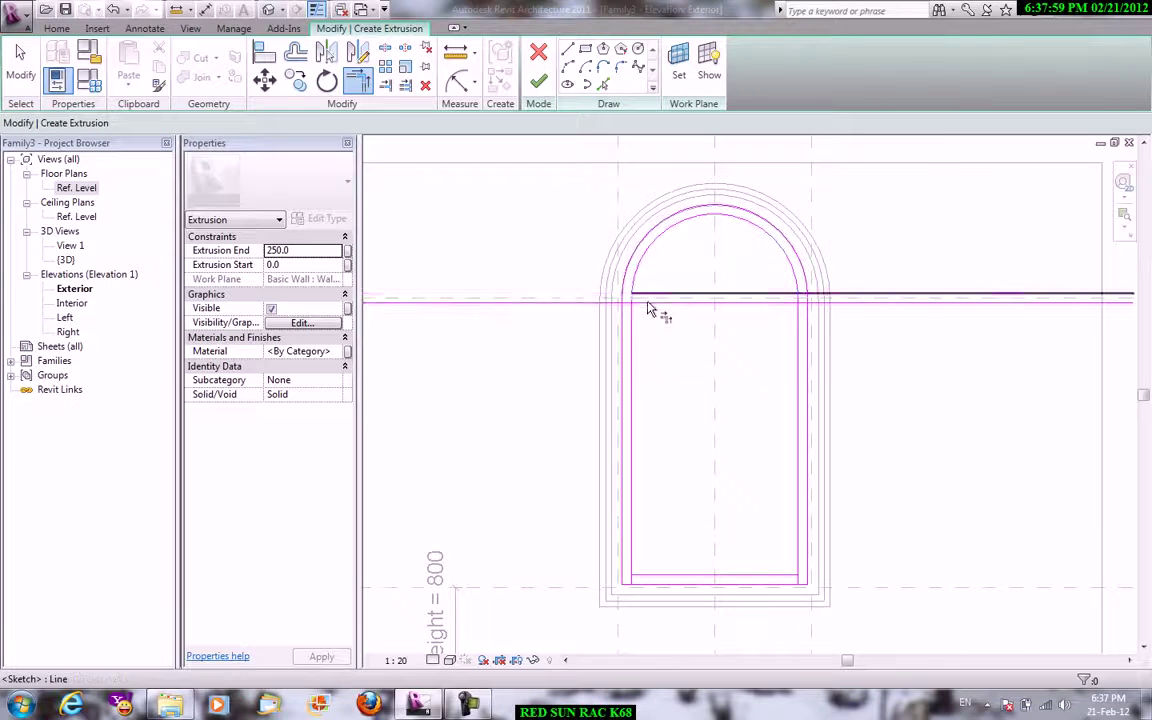
{"action": "left_click", "coordinate": [643, 319]}
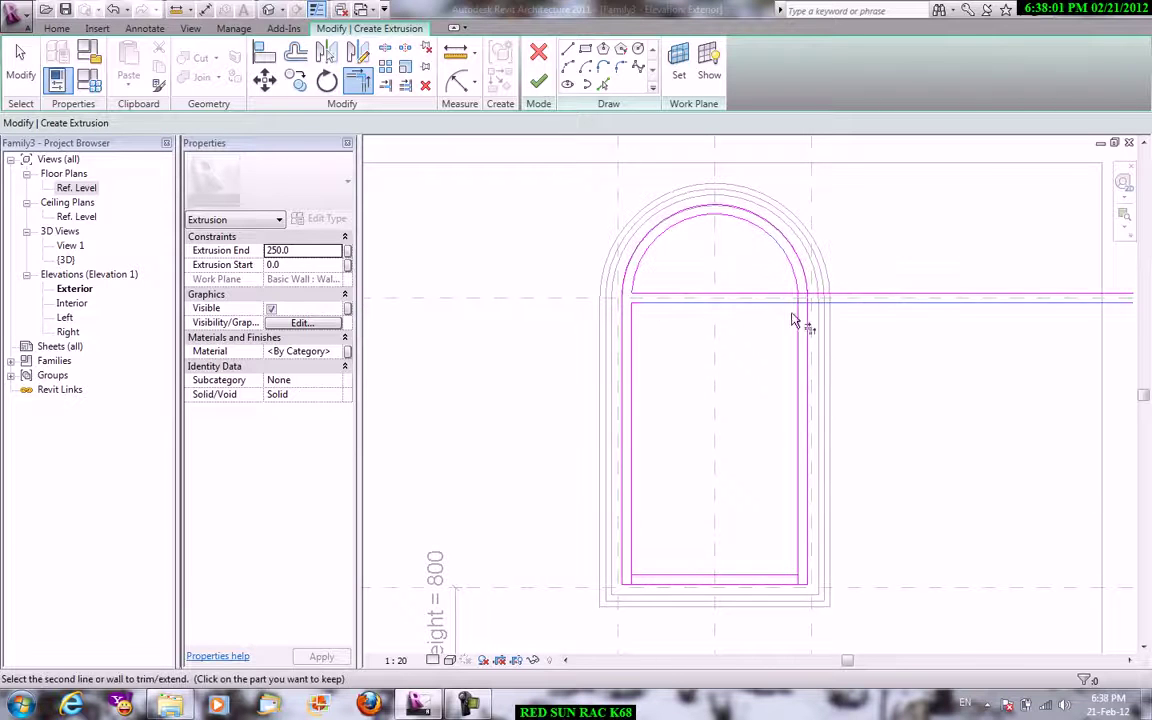
{"action": "left_click", "coordinate": [793, 294]}
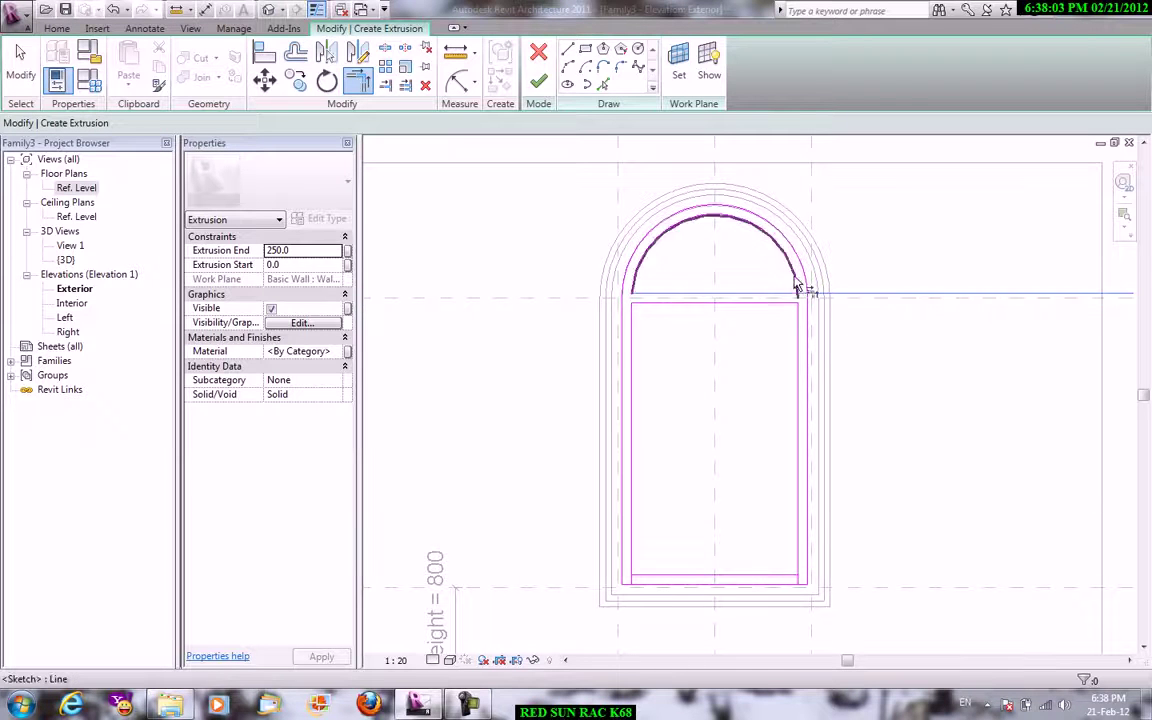
{"action": "left_click", "coordinate": [805, 300]}
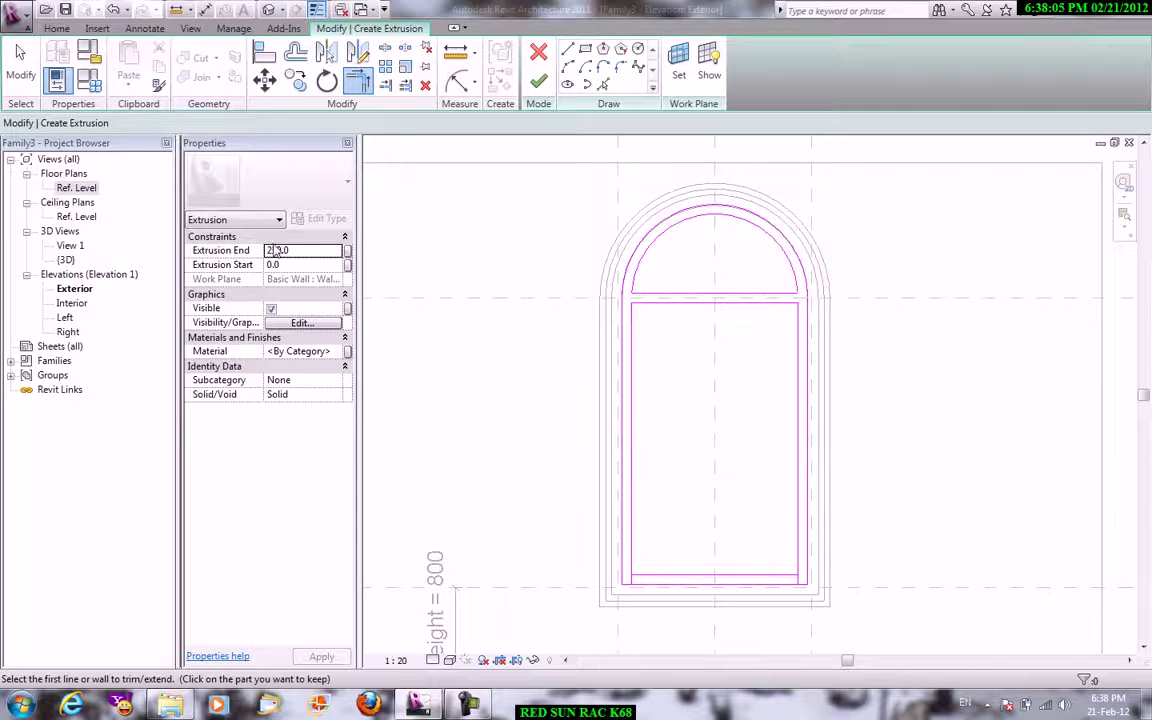
Resolve the sketch error and finish the 250.0-deep sash extrusion.
{"action": "left_click", "coordinate": [538, 80]}
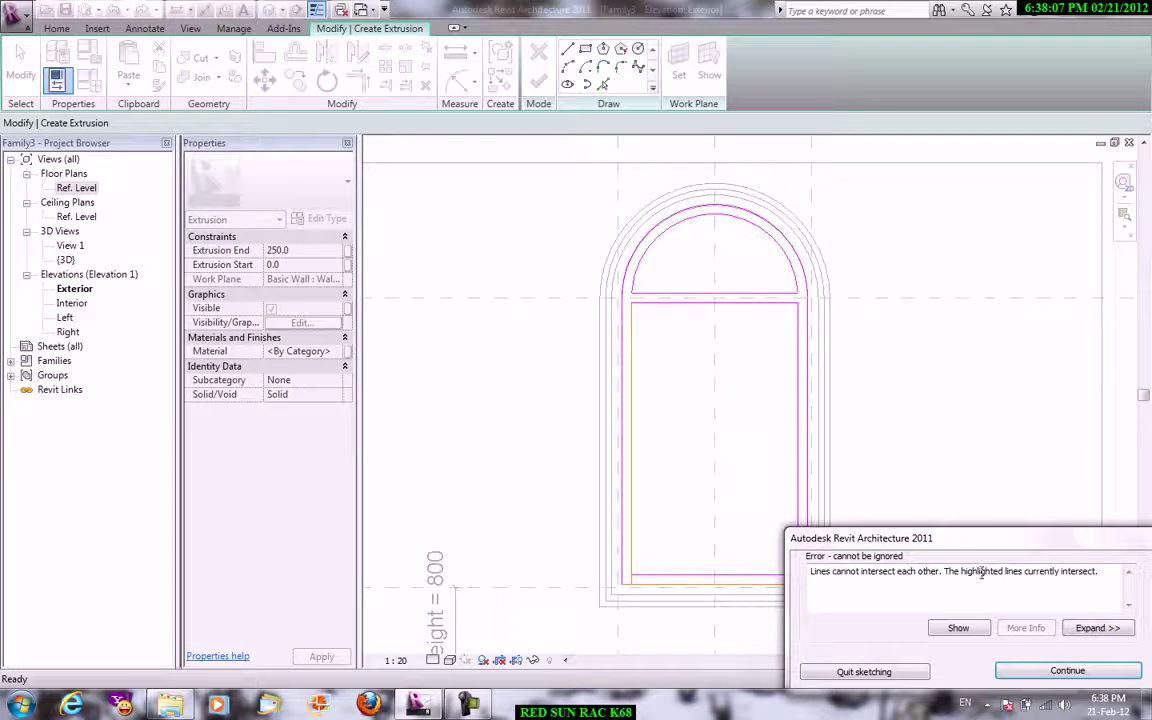
{"action": "left_click_drag", "start_coordinate": [963, 546], "coordinate": [923, 389]}
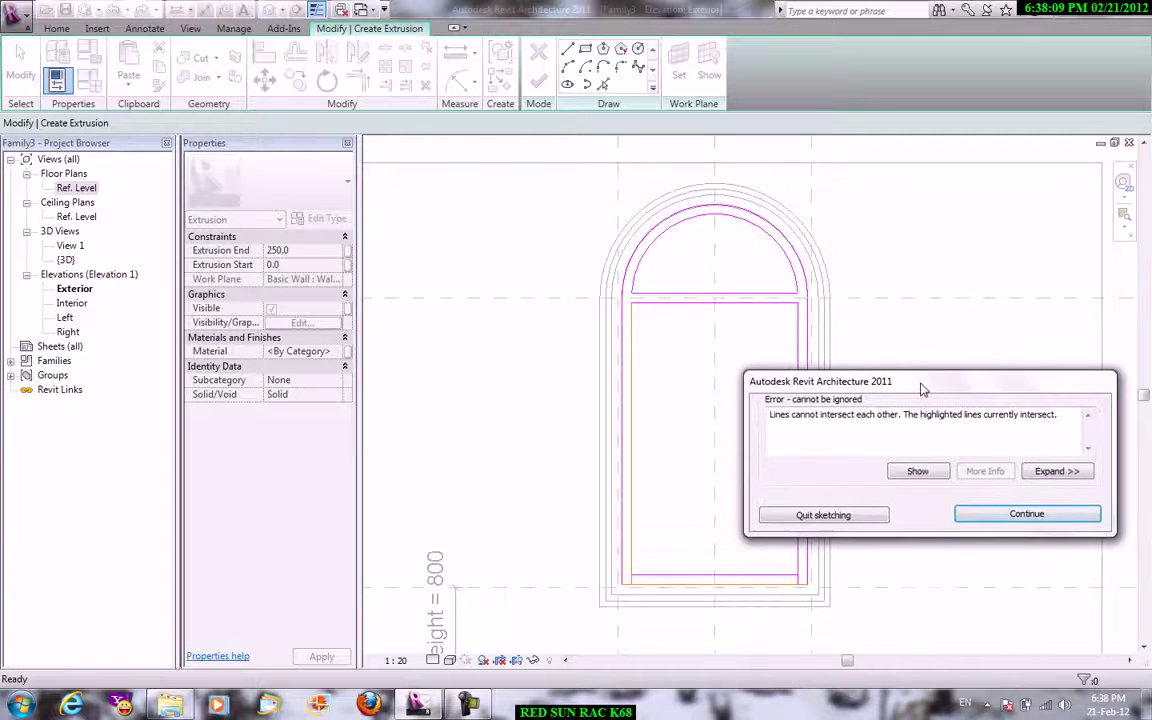
{"action": "left_click", "coordinate": [1026, 514]}
{"action": "scroll", "coordinate": [700, 600], "scroll_direction": "up", "scroll_amount": 3}
{"action": "scroll", "coordinate": [660, 600], "scroll_direction": "up", "scroll_amount": 1}
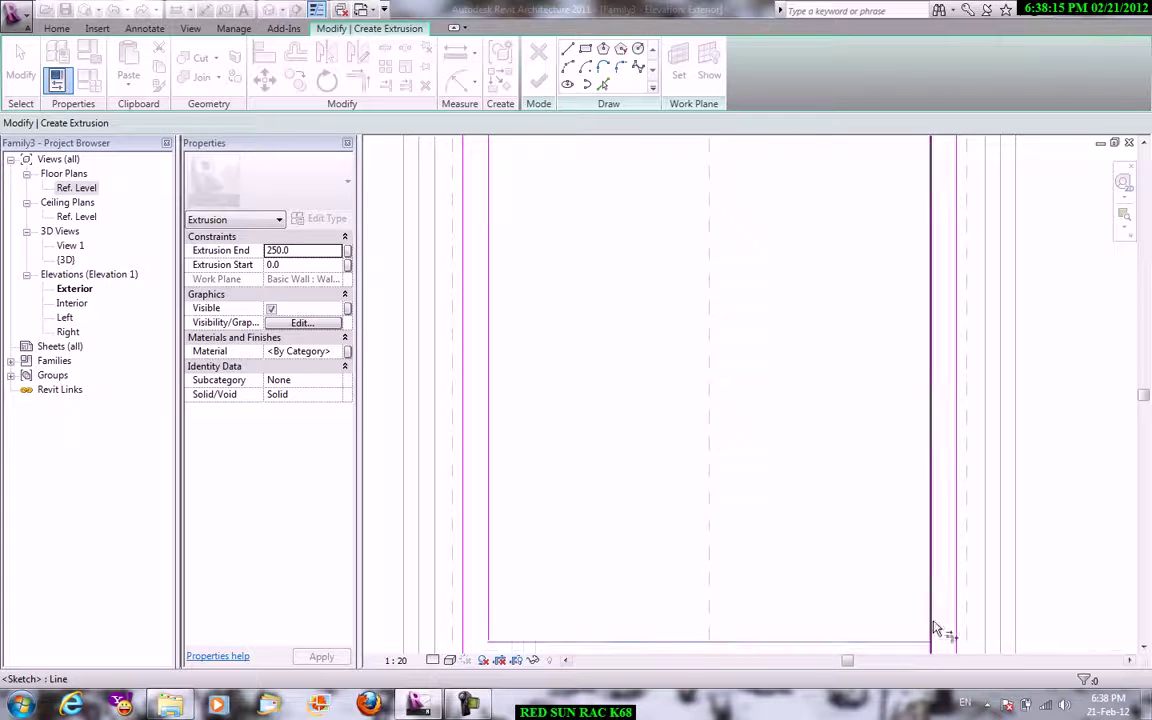
{"action": "scroll", "coordinate": [840, 558], "scroll_direction": "down", "scroll_amount": 3}
{"action": "right_click", "coordinate": [449, 219]}
{"action": "left_click", "coordinate": [487, 229]}
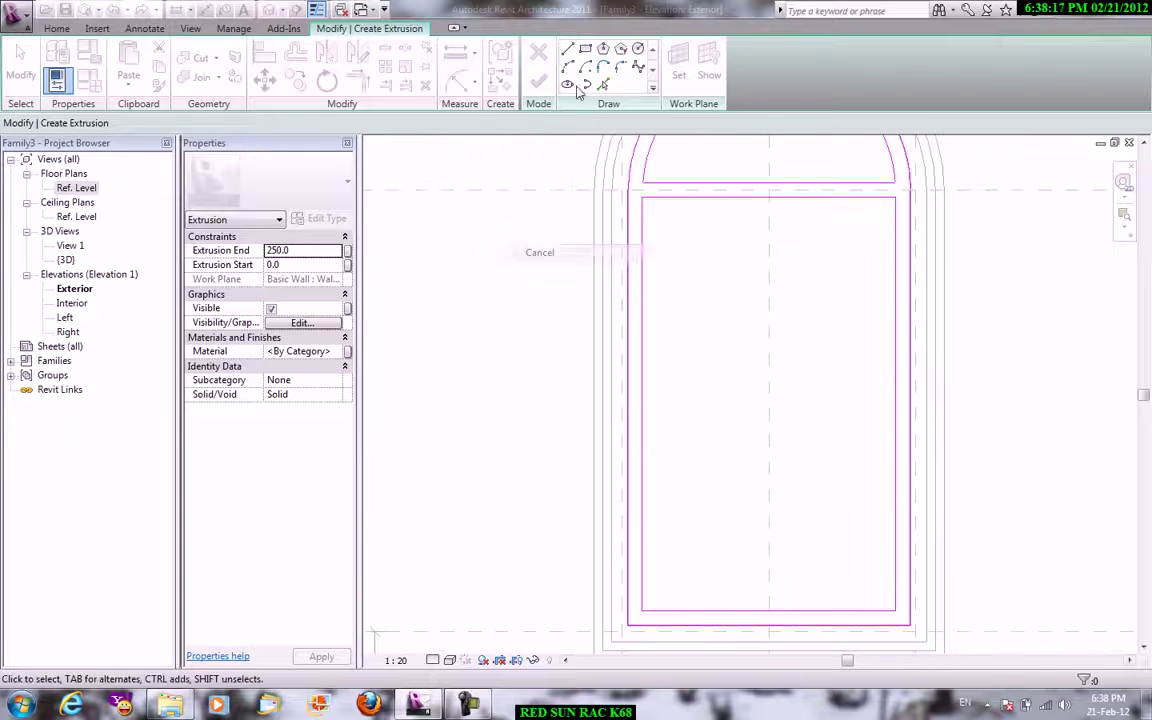
{"action": "left_click", "coordinate": [539, 83]}
{"action": "left_click", "coordinate": [548, 355]}
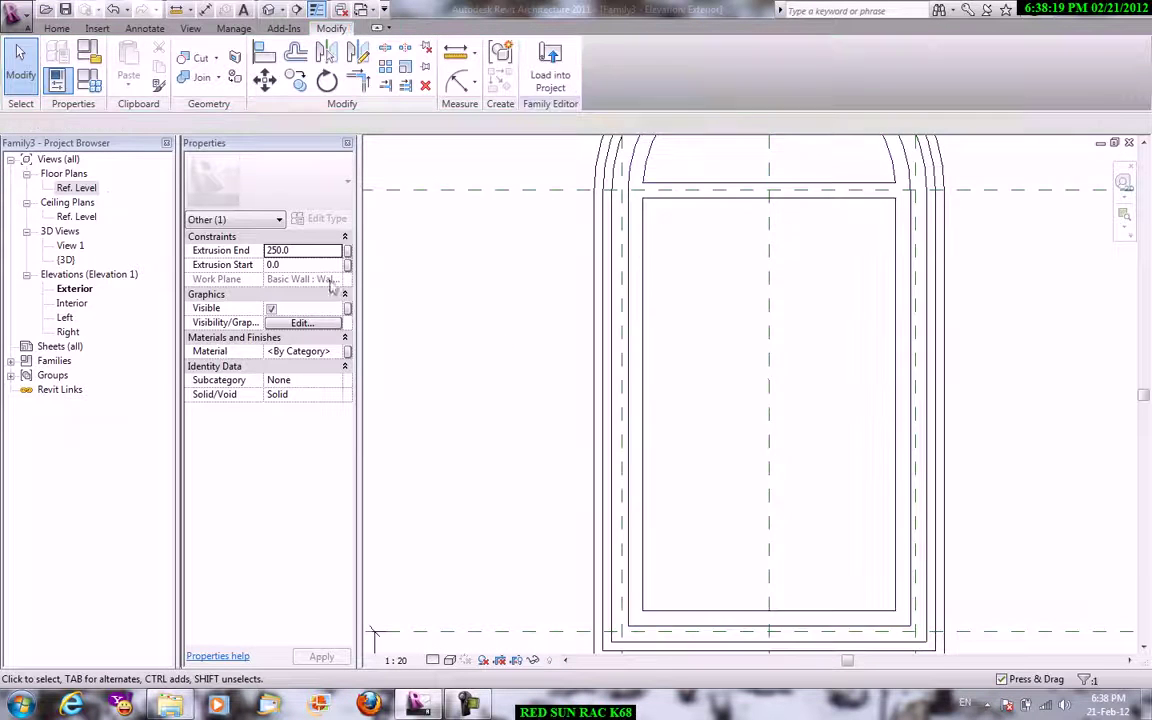
In the Ref. Level plan, align the sash edge to the wall's reference plane with AL.
{"action": "double_click", "coordinate": [80, 188]}
{"action": "scroll", "coordinate": [830, 455], "scroll_direction": "up", "scroll_amount": 2}
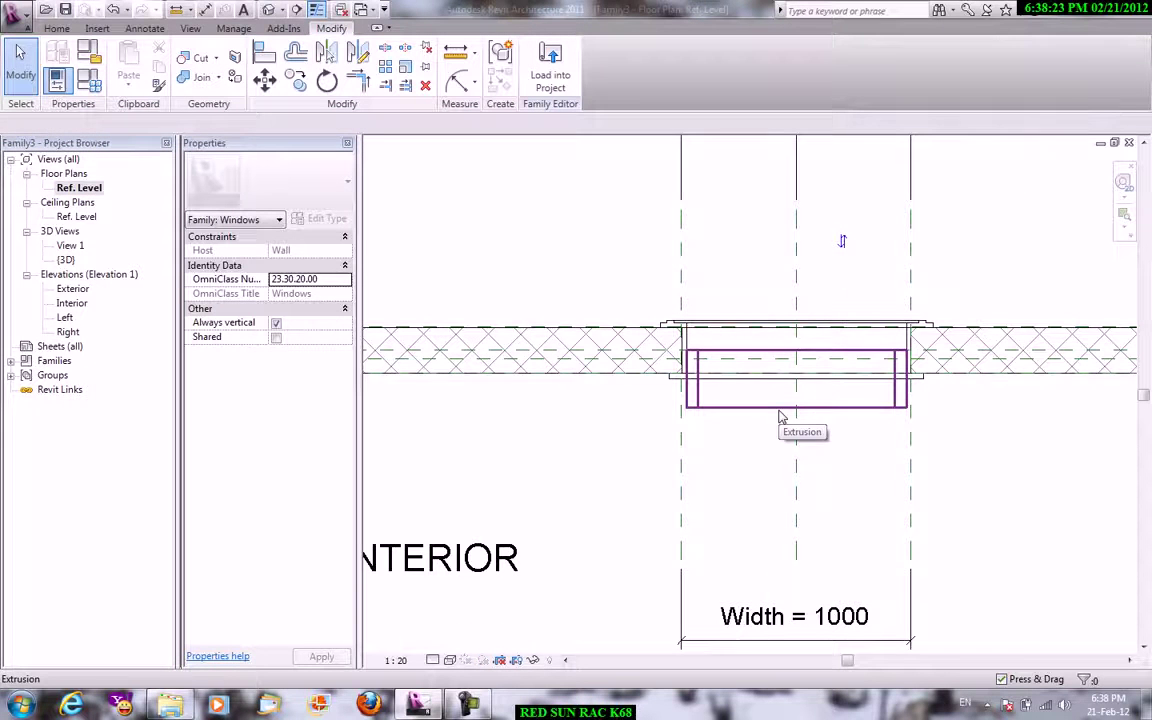
{"action": "key", "text": "a"}
{"action": "key", "text": "l"}
{"action": "scroll", "coordinate": [739, 371], "scroll_direction": "up", "scroll_amount": 2}
{"action": "left_click", "coordinate": [739, 367]}
{"action": "left_click", "coordinate": [746, 434]}
{"action": "right_click", "coordinate": [737, 272]}
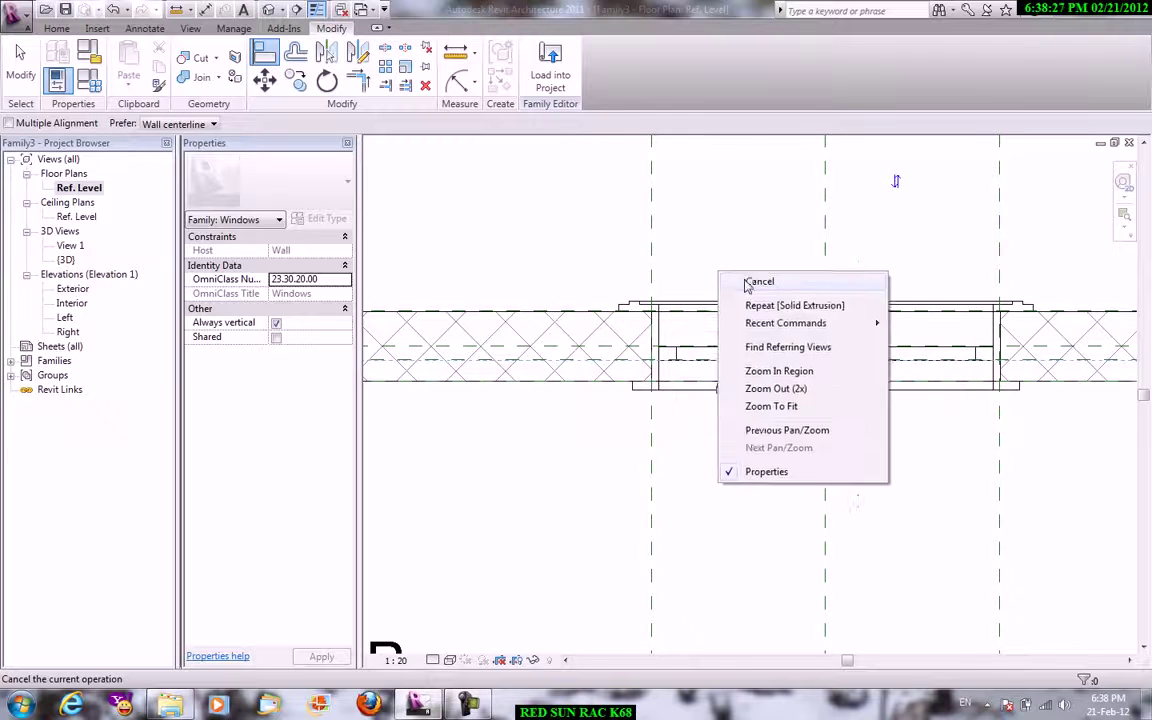
{"action": "left_click", "coordinate": [738, 248]}
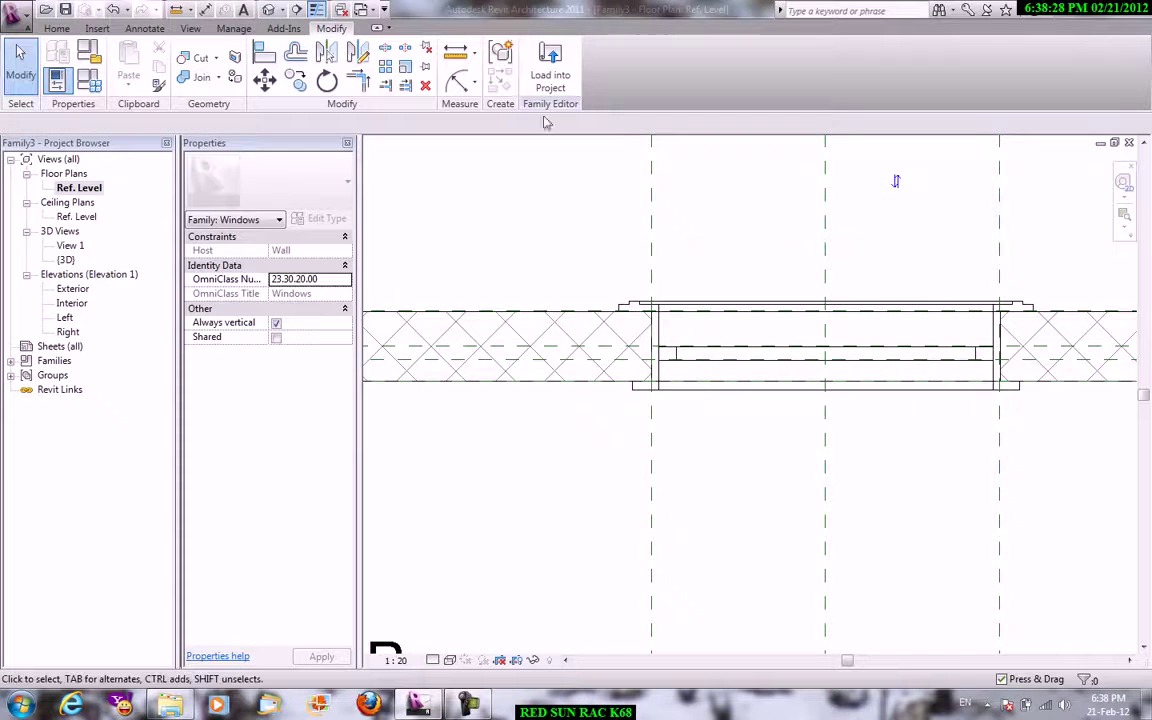
View the window in isometric {3D} with Shaded with Edges and select the sash extrusion.
{"action": "left_click", "coordinate": [190, 28]}
{"action": "double_click", "coordinate": [65, 260]}
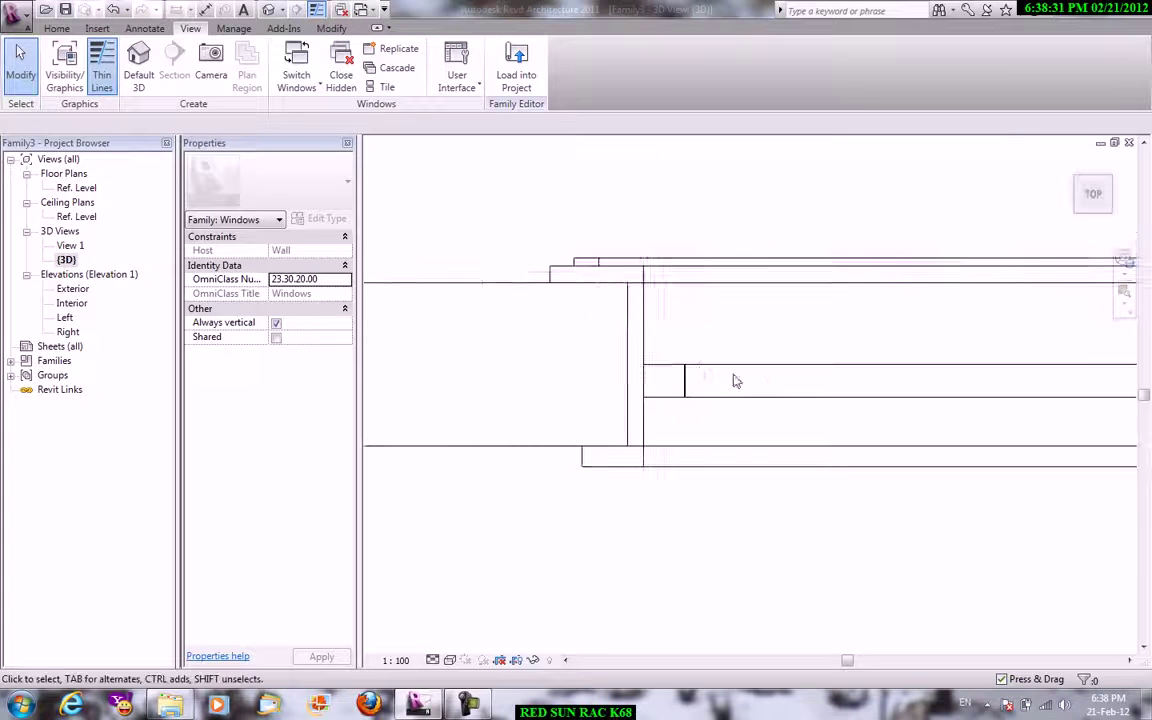
{"action": "mouse_move", "coordinate": [1093, 194]}
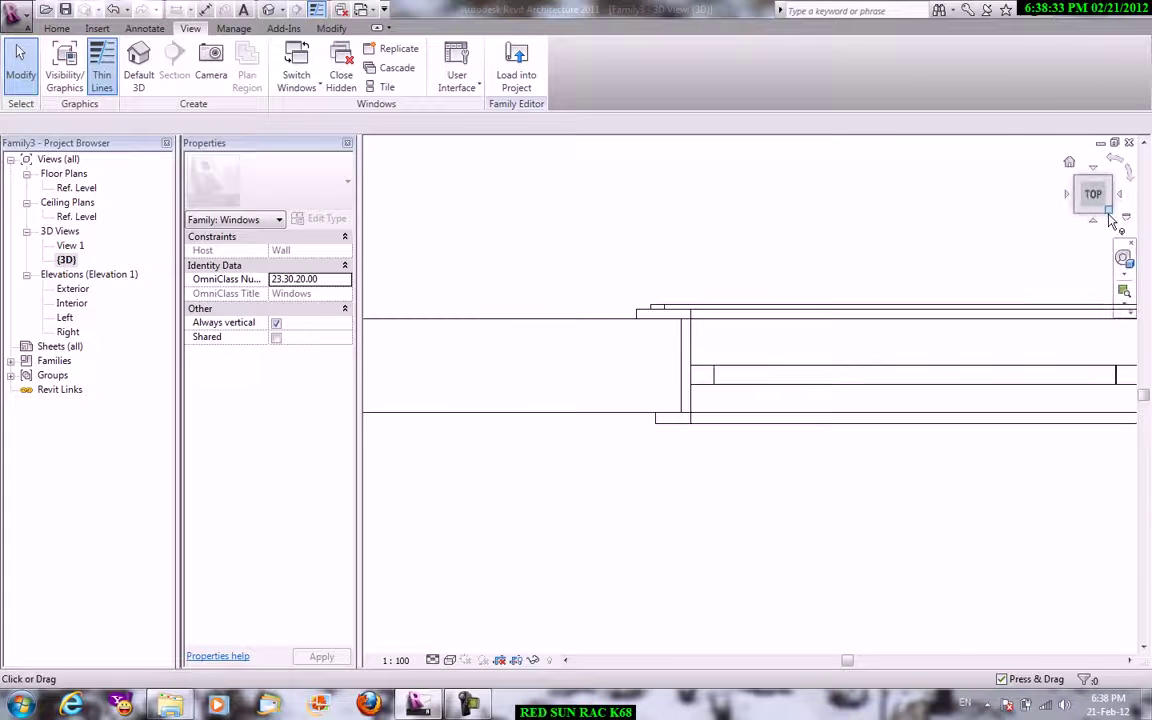
{"action": "left_click", "coordinate": [1110, 220]}
{"action": "middle_click_drag", "start_coordinate": [800, 355], "coordinate": [859, 350], "text": "shift"}
{"action": "left_click", "coordinate": [451, 662]}
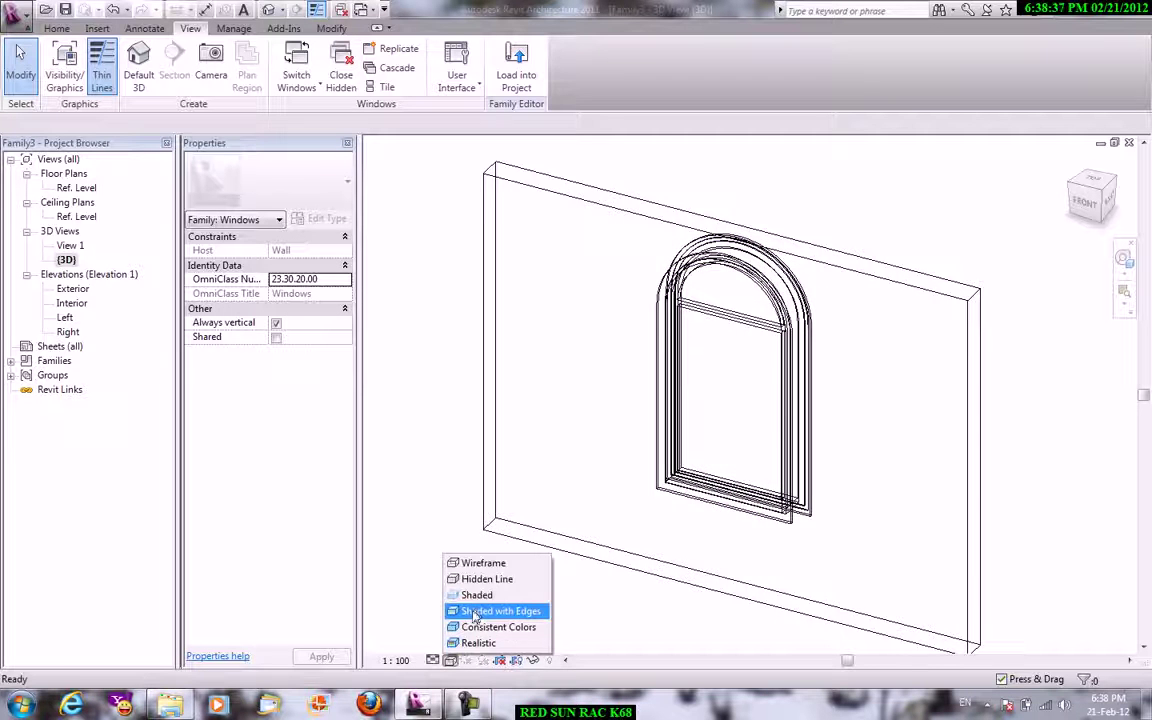
{"action": "left_click", "coordinate": [470, 612]}
{"action": "mouse_move", "coordinate": [712, 509]}
{"action": "middle_mouse_down", "text": "shift"}
{"action": "mouse_move", "coordinate": [779, 432]}
{"action": "mouse_move", "coordinate": [917, 372]}
{"action": "mouse_move", "coordinate": [901, 346]}
{"action": "middle_mouse_up", "text": "shift"}
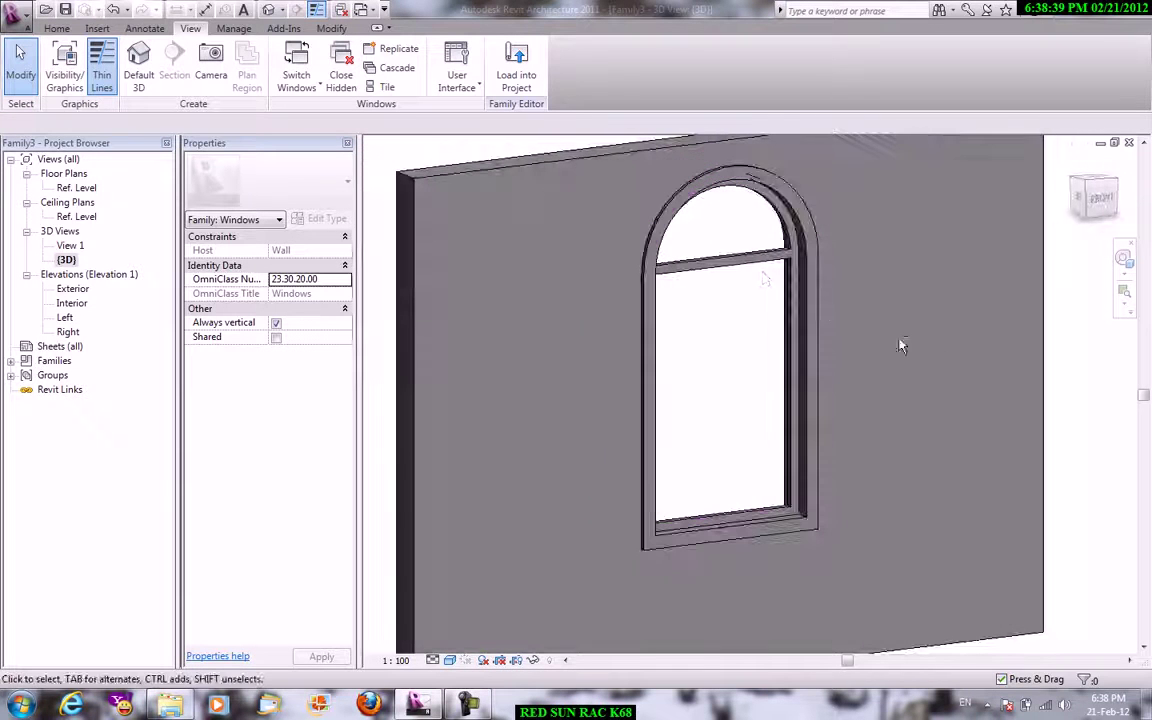
{"action": "left_click", "coordinate": [762, 273]}
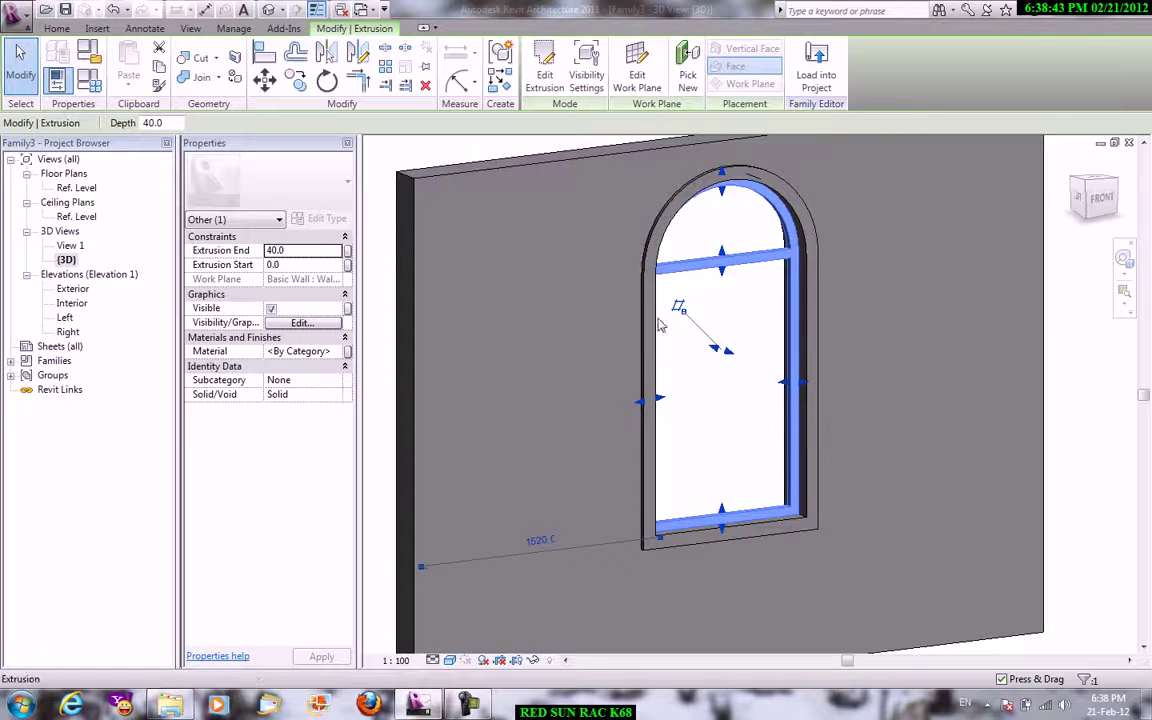
From the Ref. Level plan, set the sash extrusion visible in Front/Back and Left/Right only, with Plan/RCP off.
{"action": "double_click", "coordinate": [76, 188]}
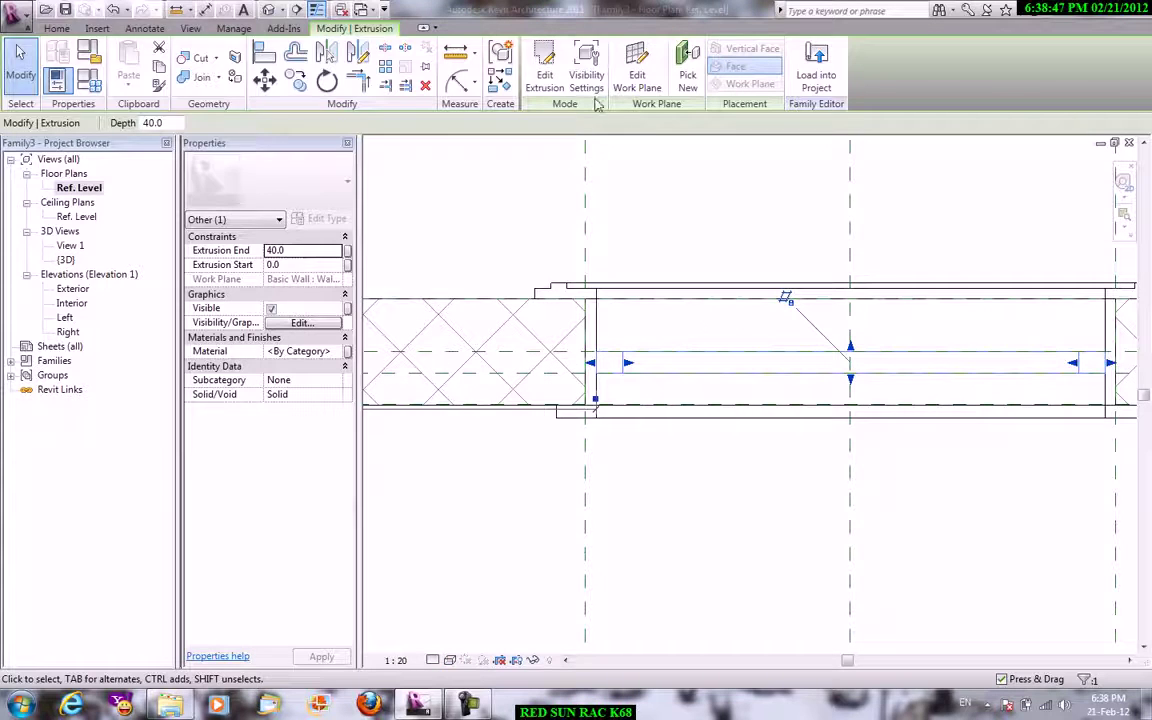
{"action": "left_click", "coordinate": [586, 75]}
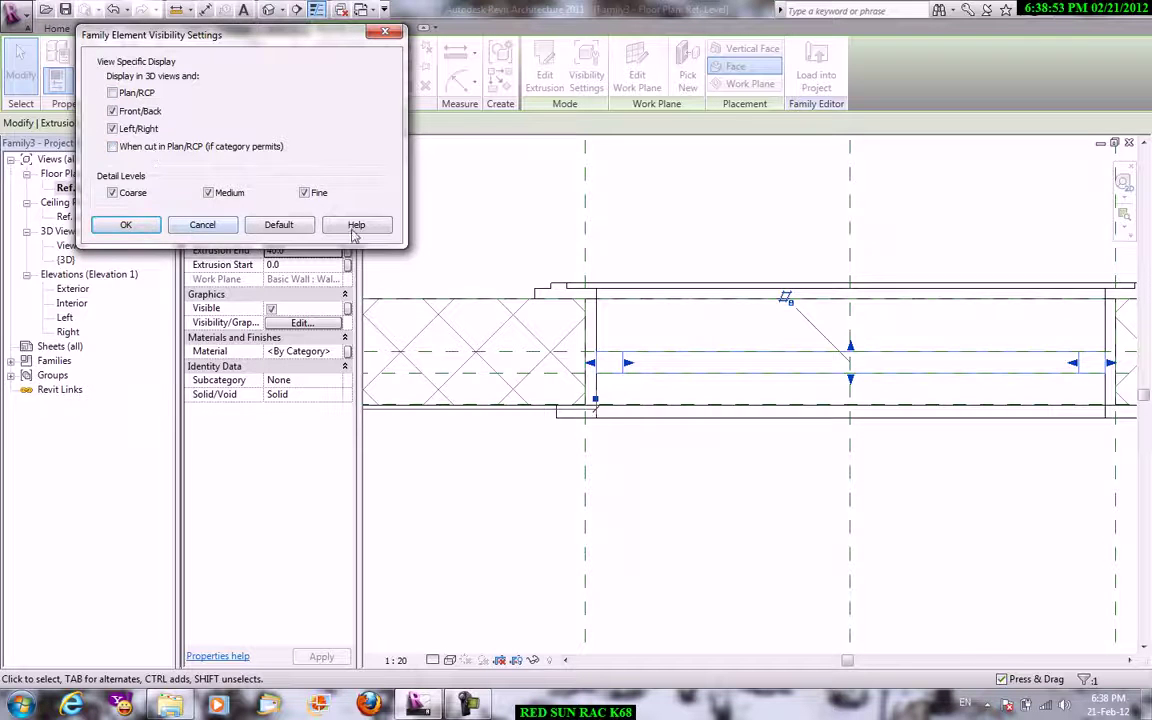
{"action": "left_click", "coordinate": [126, 225]}
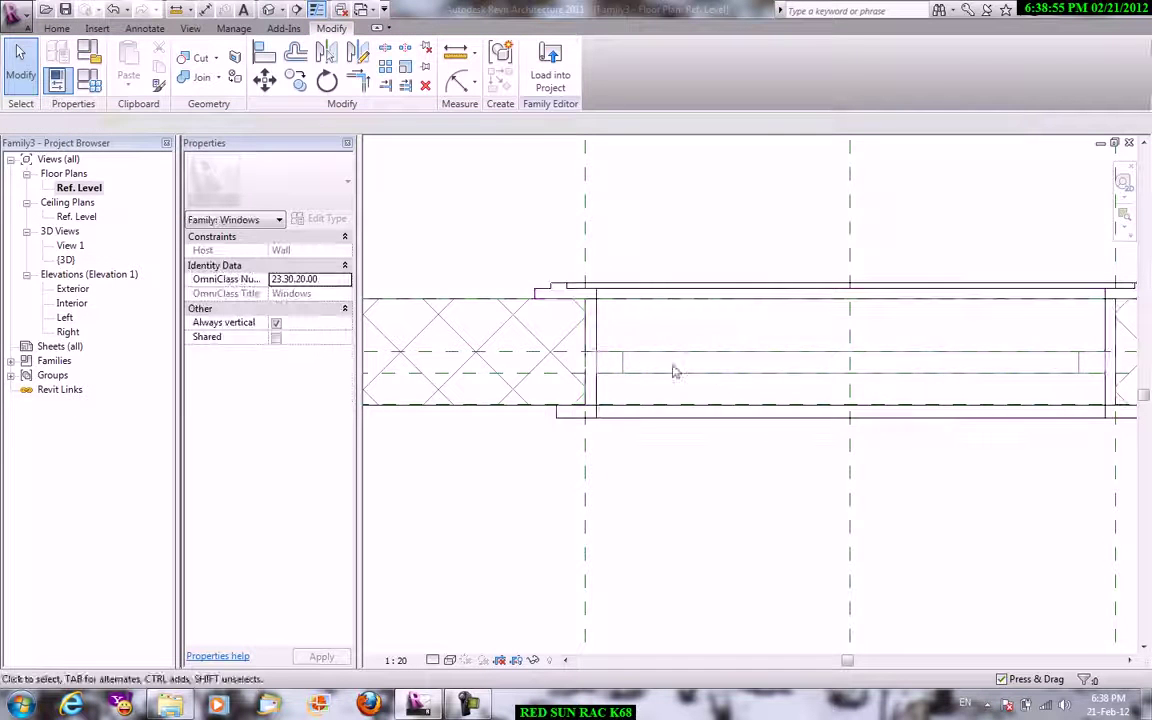
{"action": "left_click", "coordinate": [627, 362]}
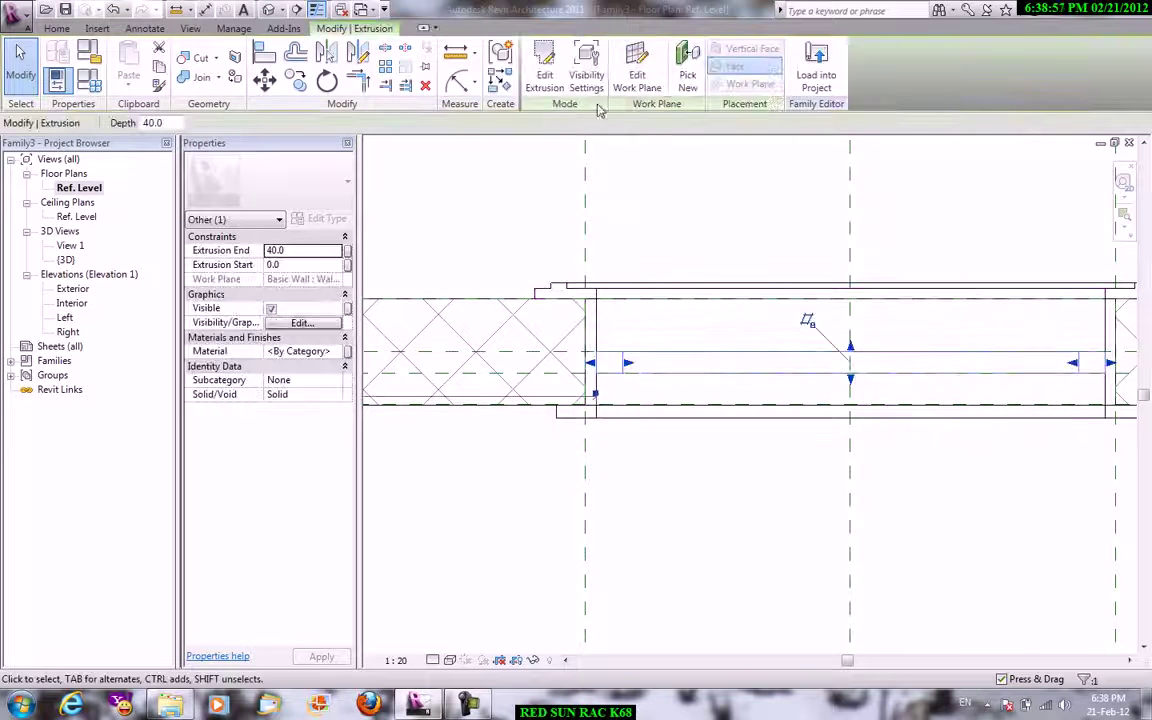
{"action": "left_click", "coordinate": [586, 75]}
{"action": "left_click", "coordinate": [122, 225]}
{"action": "left_click", "coordinate": [693, 80]}
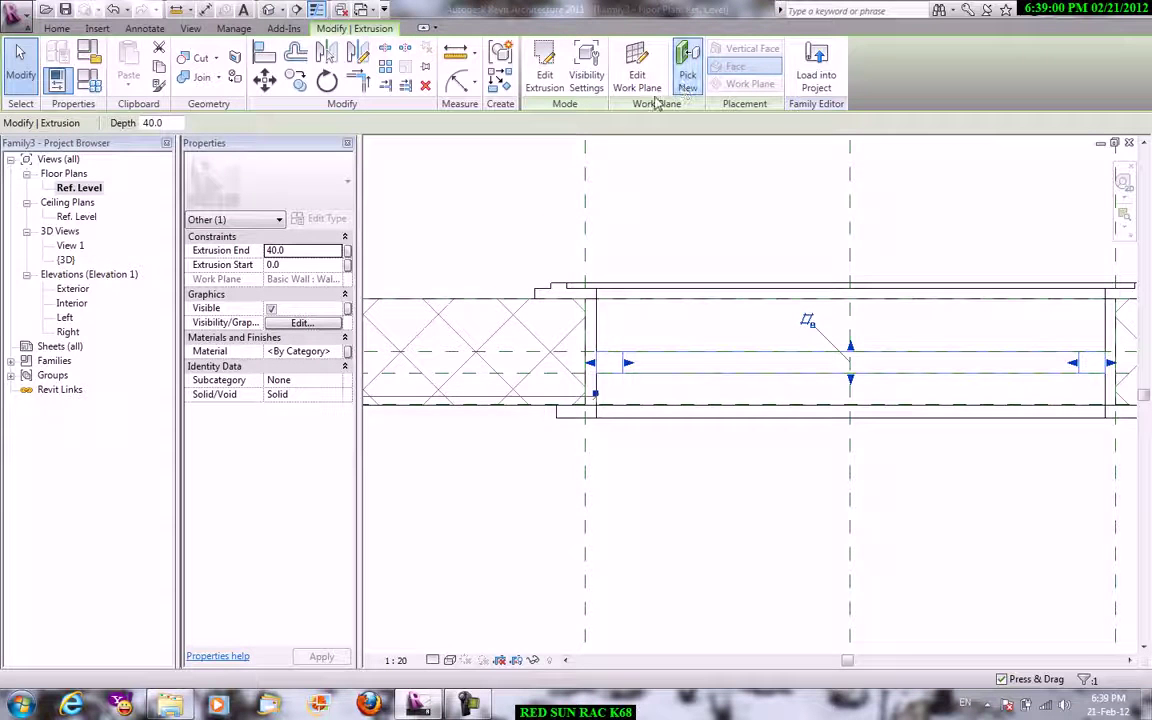
Load the arched window family into Project1 and place one window in the wall.
{"action": "left_click", "coordinate": [814, 72]}
{"action": "left_click", "coordinate": [530, 471]}
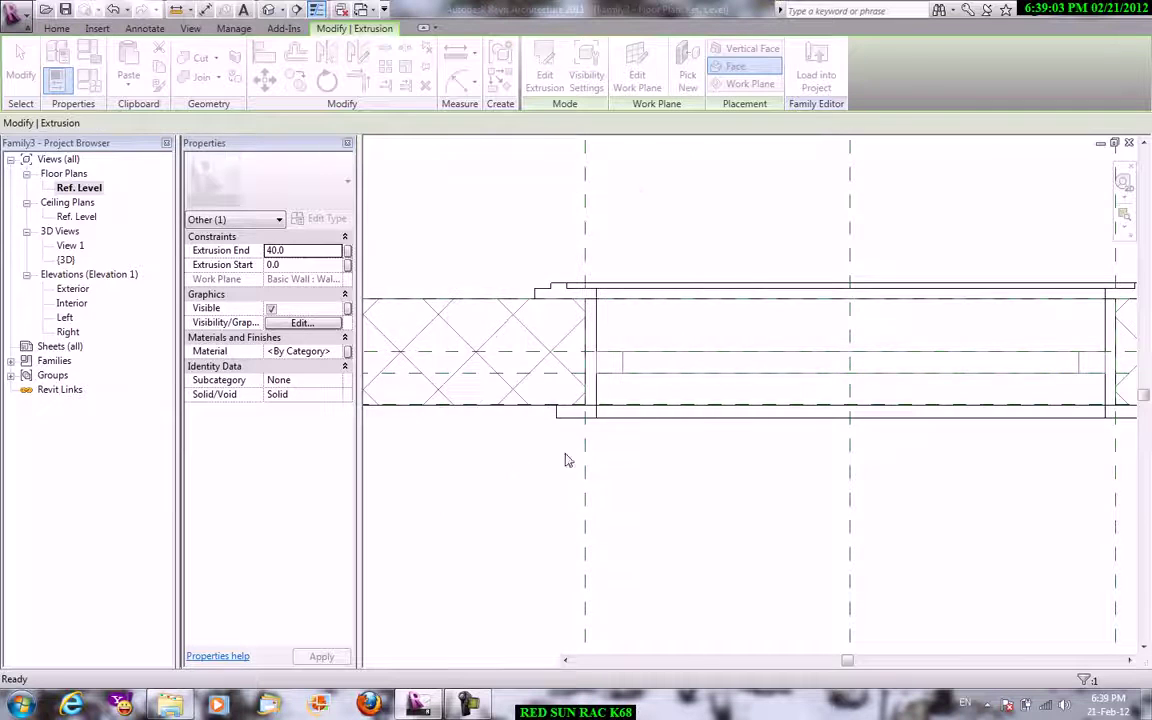
{"action": "middle_click_drag", "start_coordinate": [932, 430], "coordinate": [518, 314]}
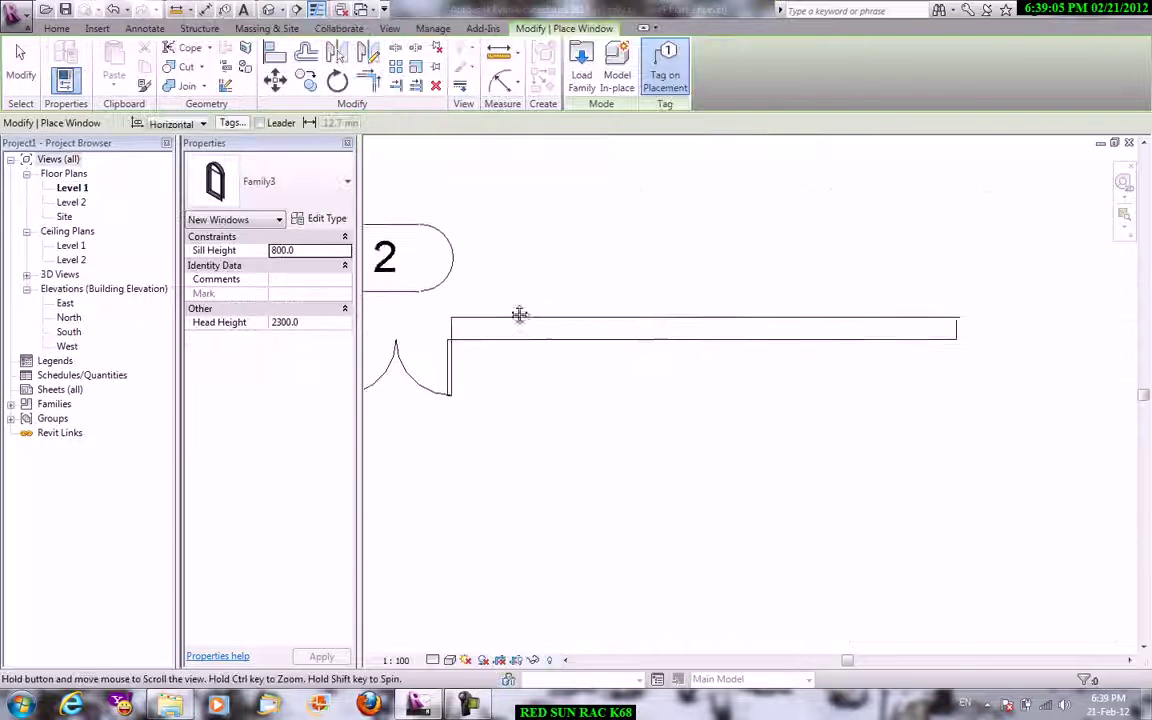
{"action": "left_click", "coordinate": [664, 315]}
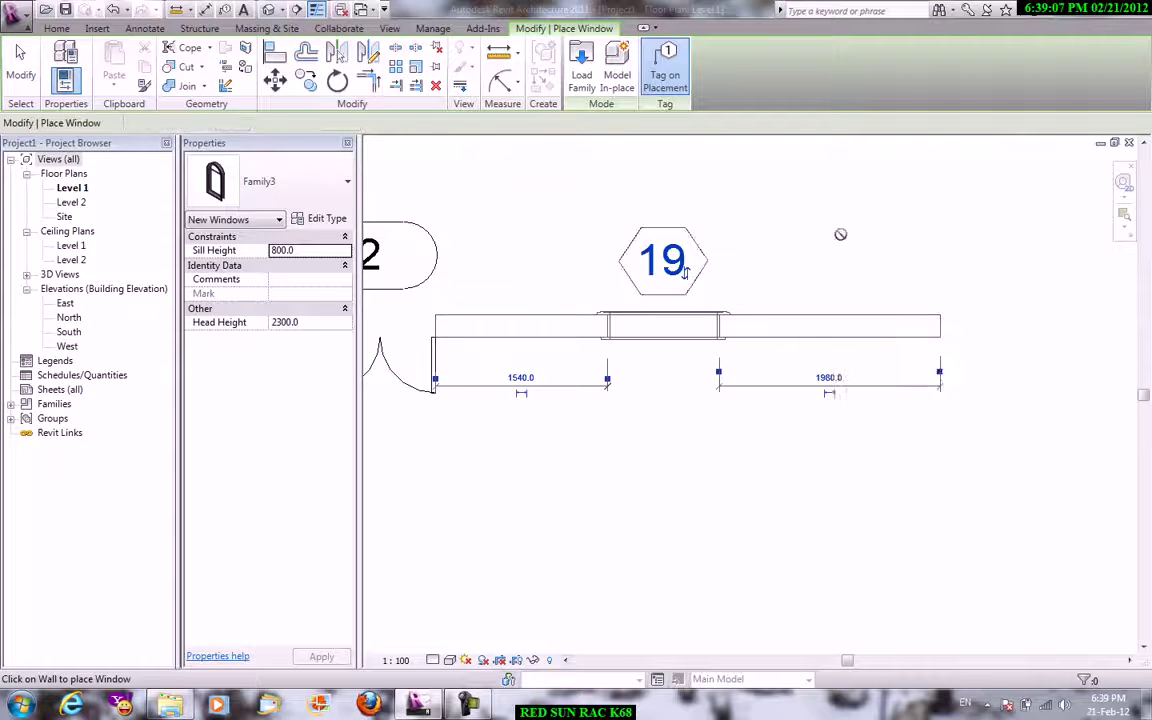
{"action": "right_click", "coordinate": [841, 234]}
{"action": "right_click", "coordinate": [873, 243]}
{"action": "left_click", "coordinate": [890, 249]}
Open the default 3D view and orbit to a straight-on front view of the window.
{"action": "left_click", "coordinate": [389, 28]}
{"action": "left_click", "coordinate": [386, 80]}
{"action": "left_click", "coordinate": [420, 110]}
{"action": "middle_click_drag", "start_coordinate": [921, 467], "coordinate": [856, 403], "text": "shift"}
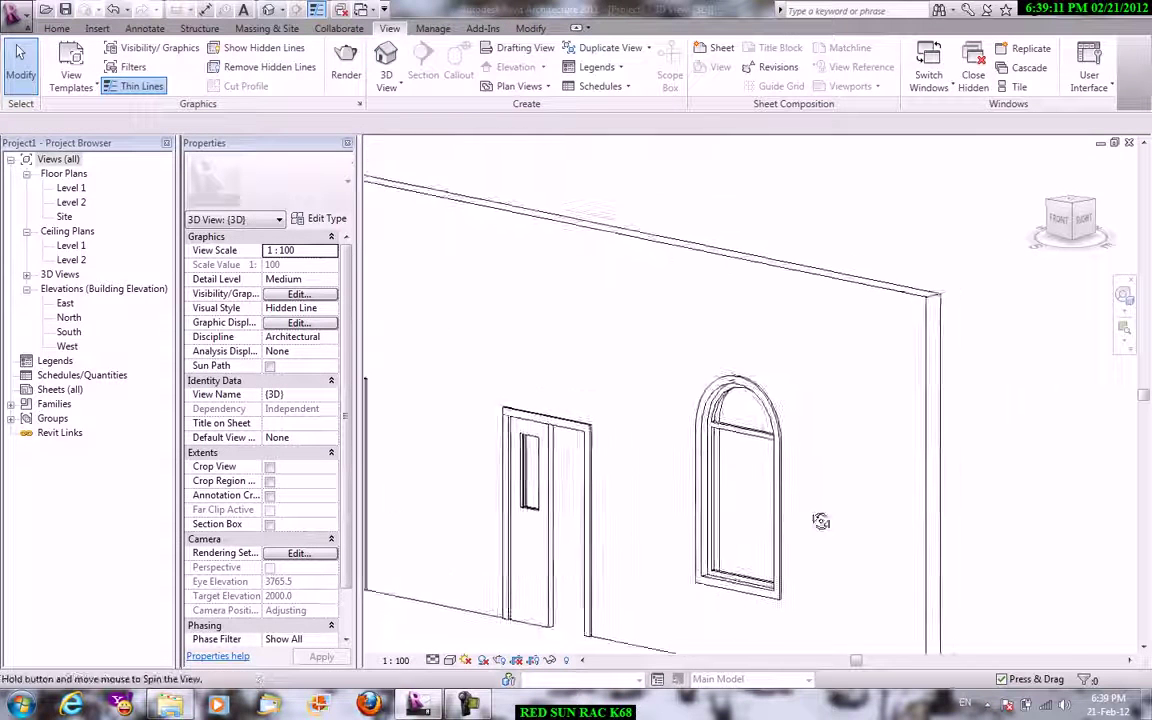